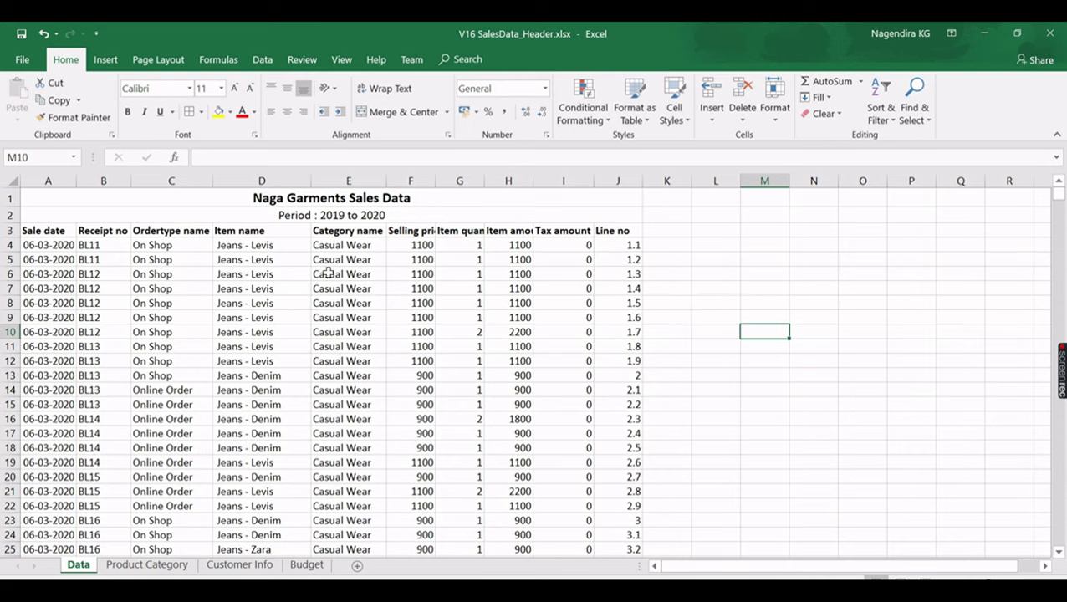
- Highlight the two merged title rows on the Data sheet, then view the Product Category sheet
left_click_drag(159, 201, 334, 218)
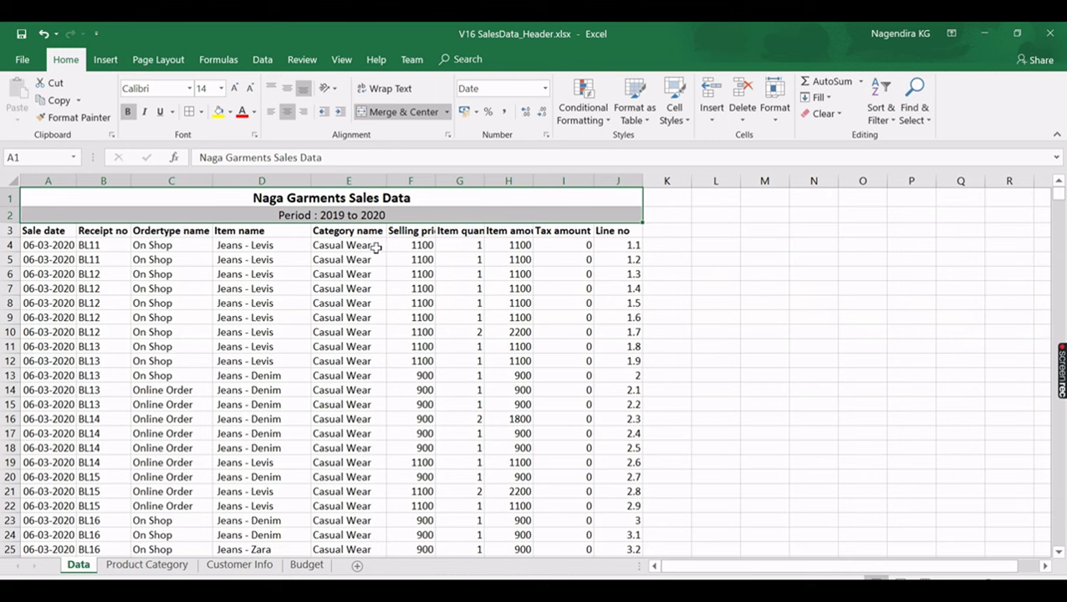
left_click(140, 570)
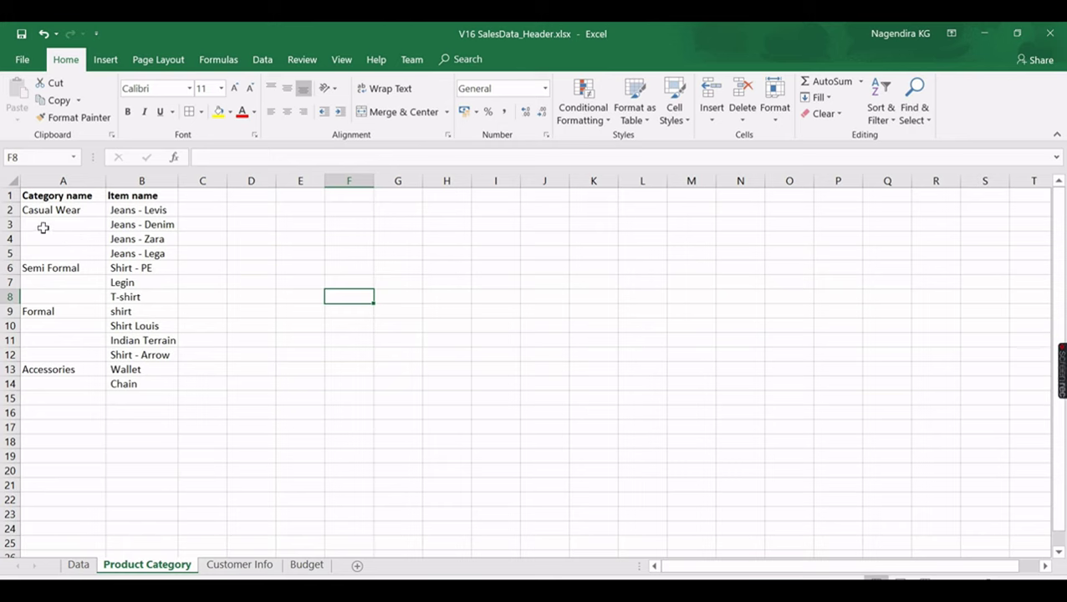
- Check a blank category cell, select the Budget sheet's location-by-month table, then switch to Power BI
left_click(51, 225)
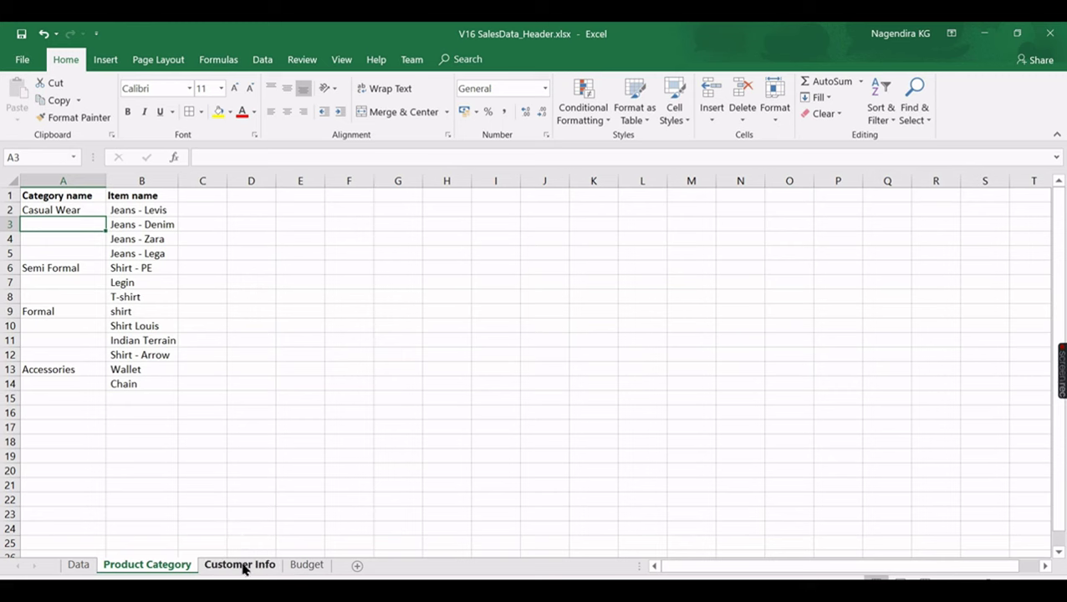
left_click(306, 564)
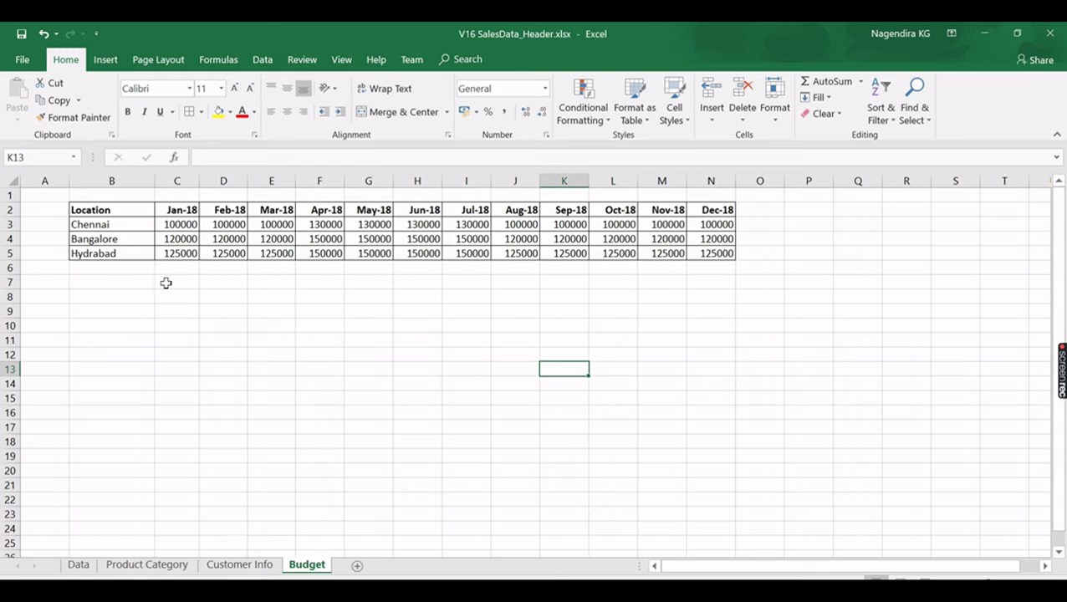
left_click_drag(108, 213, 714, 253)
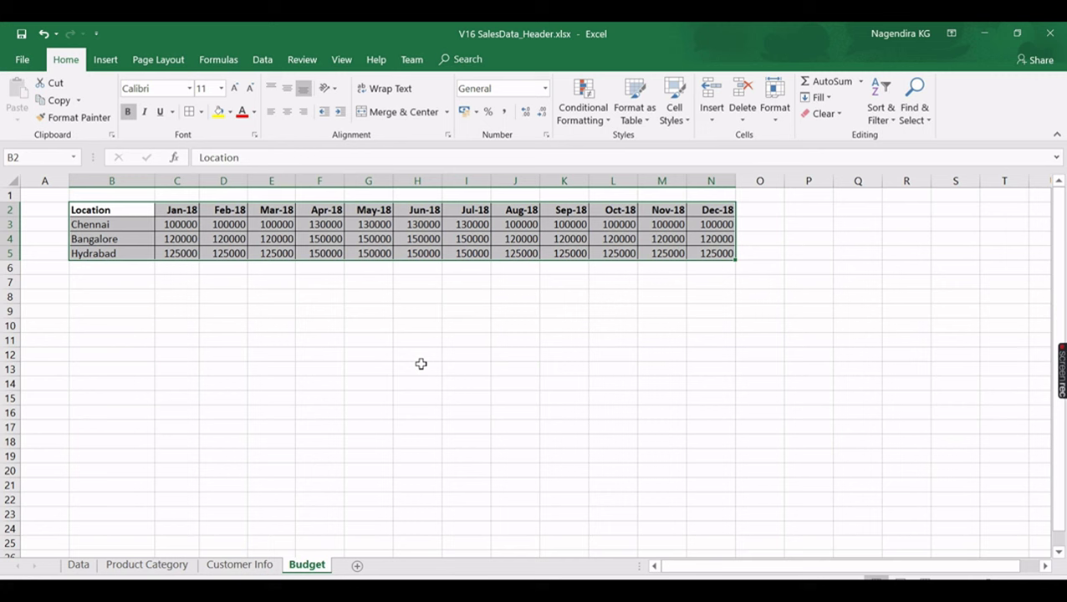
left_click(80, 565)
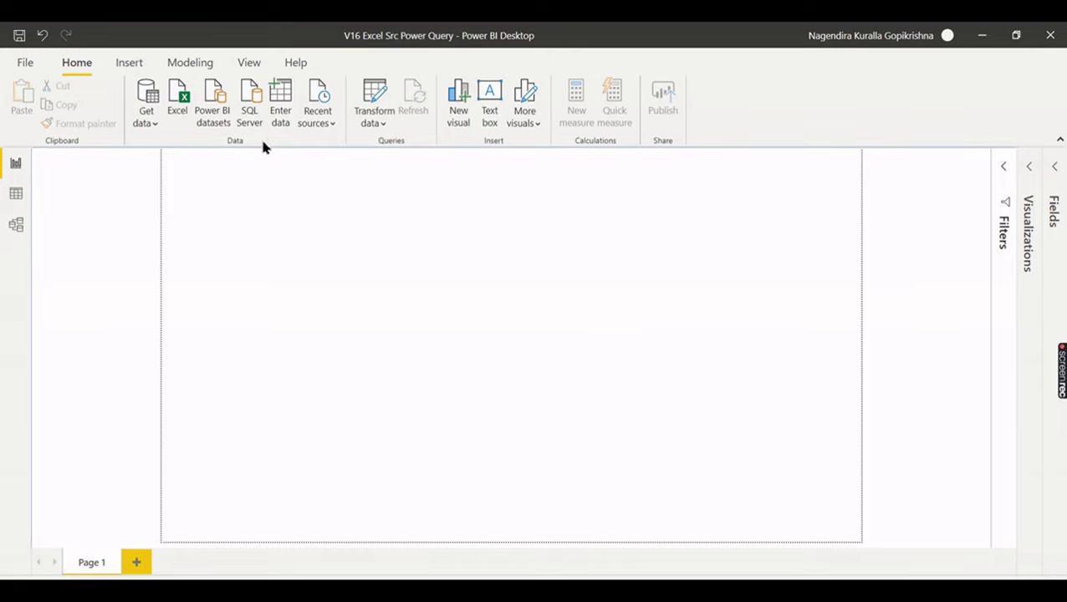
- Start an Excel import and open the V16 SalesData_Header.xlsx workbook
left_click(178, 115)
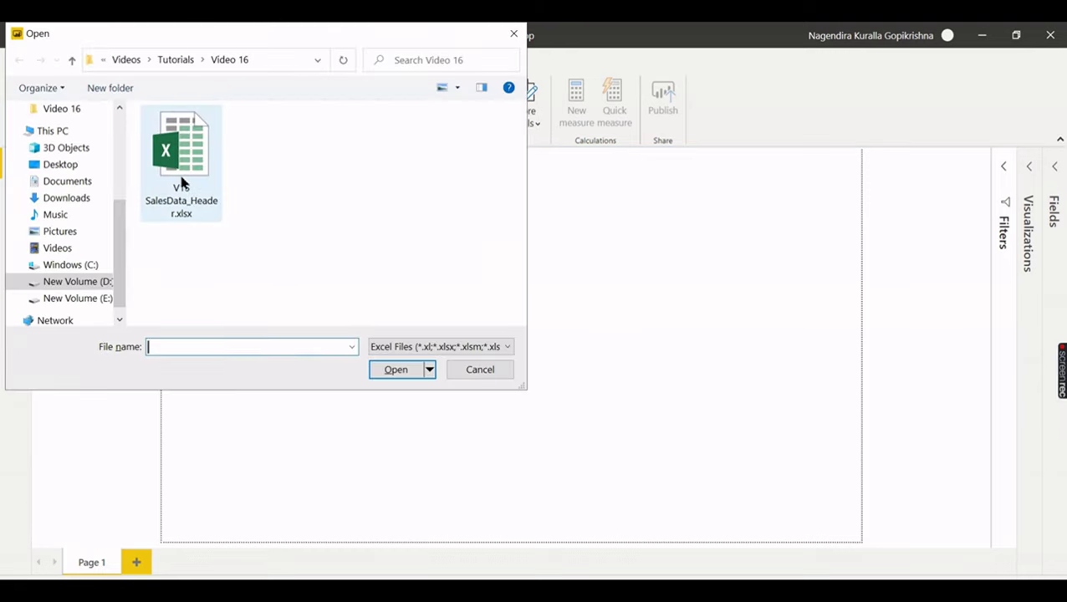
left_click(181, 178)
left_click(409, 373)
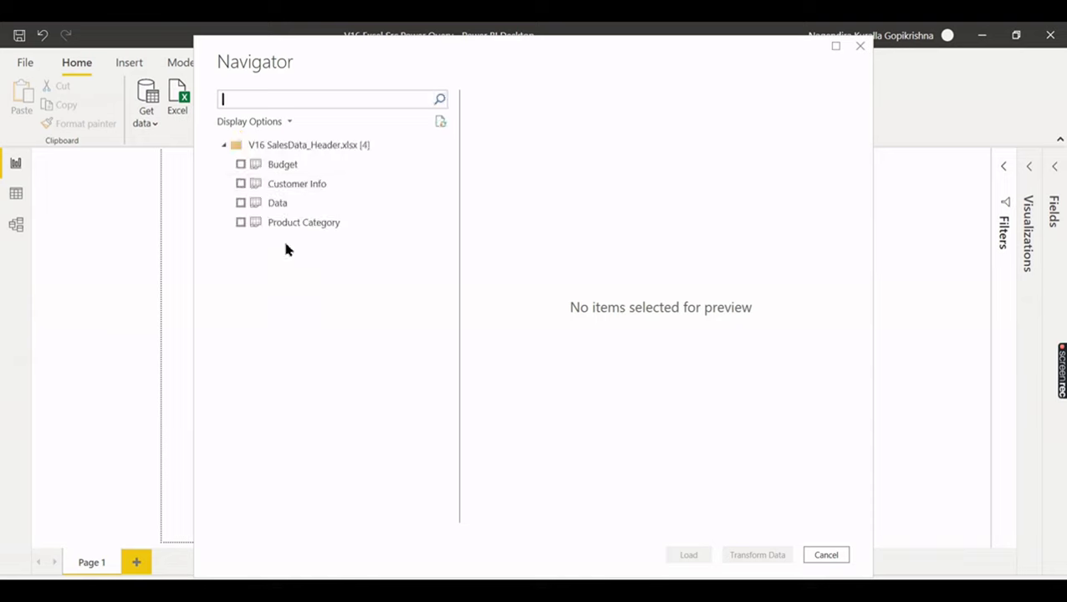
- Tick the Budget, Data and Product Category sheets and send them to Power Query Editor
left_click(252, 168)
left_click(240, 165)
left_click(240, 184)
left_click(240, 222)
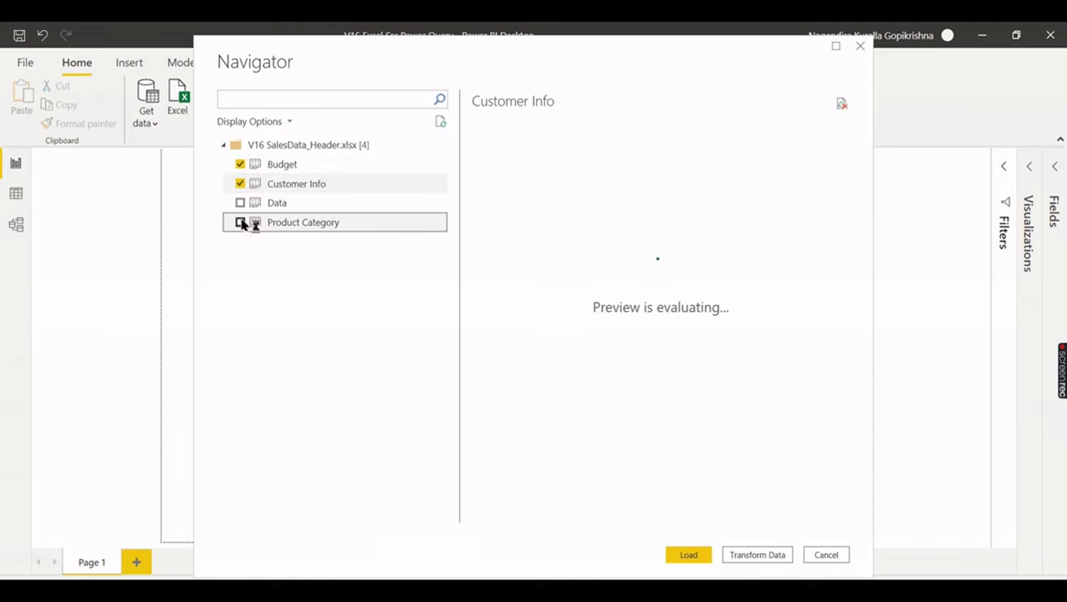
left_click(240, 184)
left_click(242, 202)
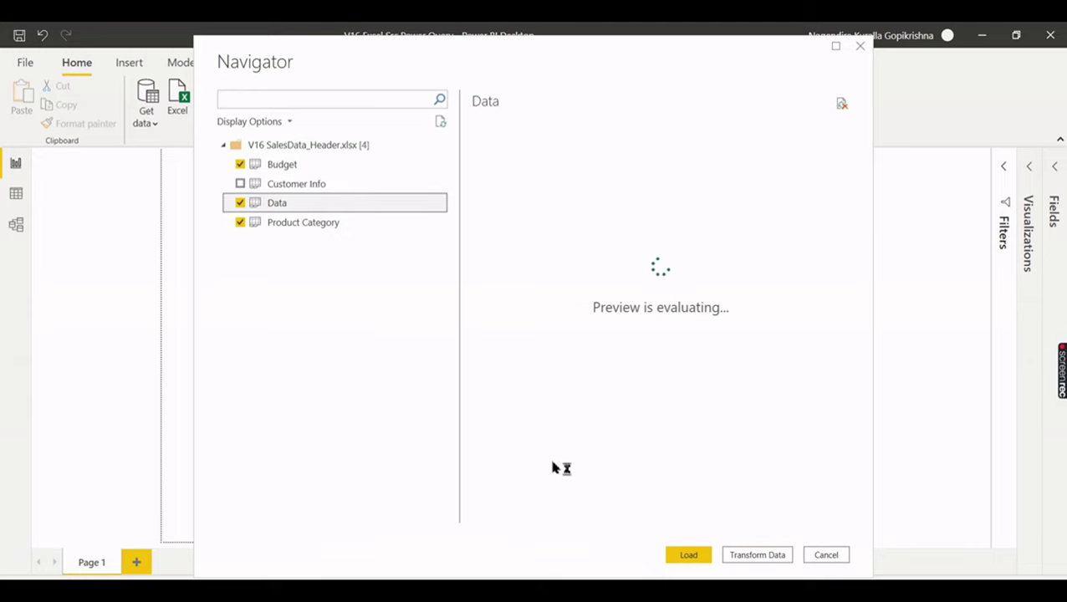
left_click(289, 166)
left_click(296, 227)
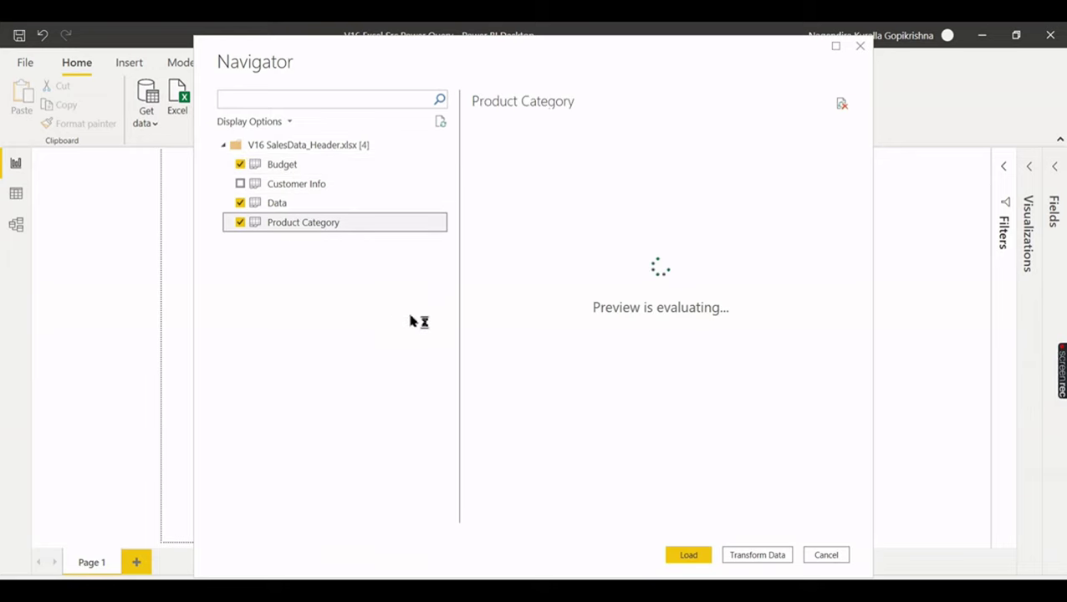
left_click(758, 557)
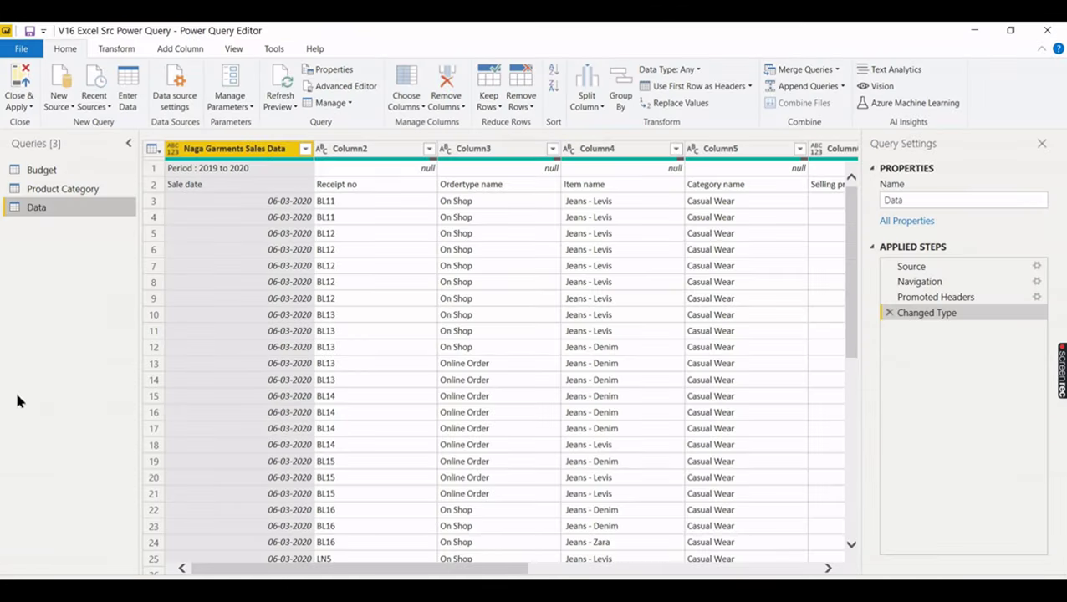
left_click(27, 172)
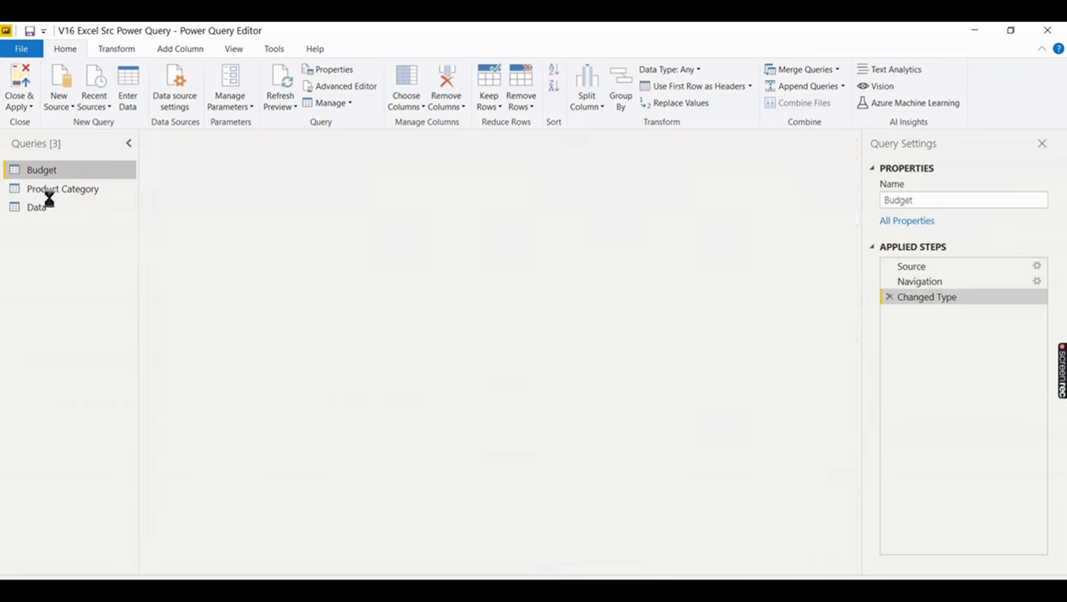
left_click(50, 191)
left_click(49, 207)
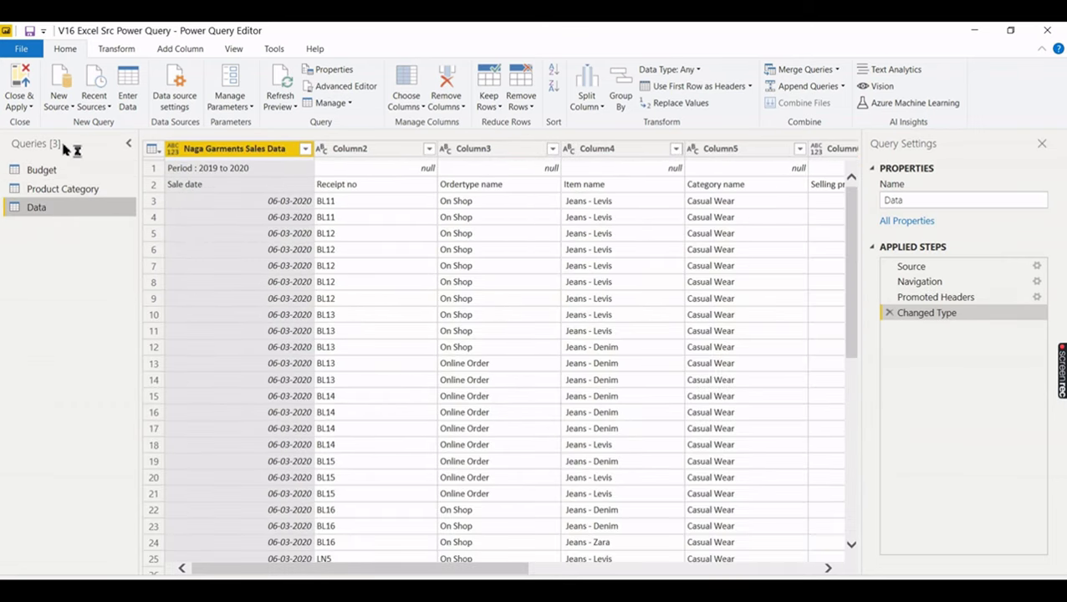
left_click(57, 172)
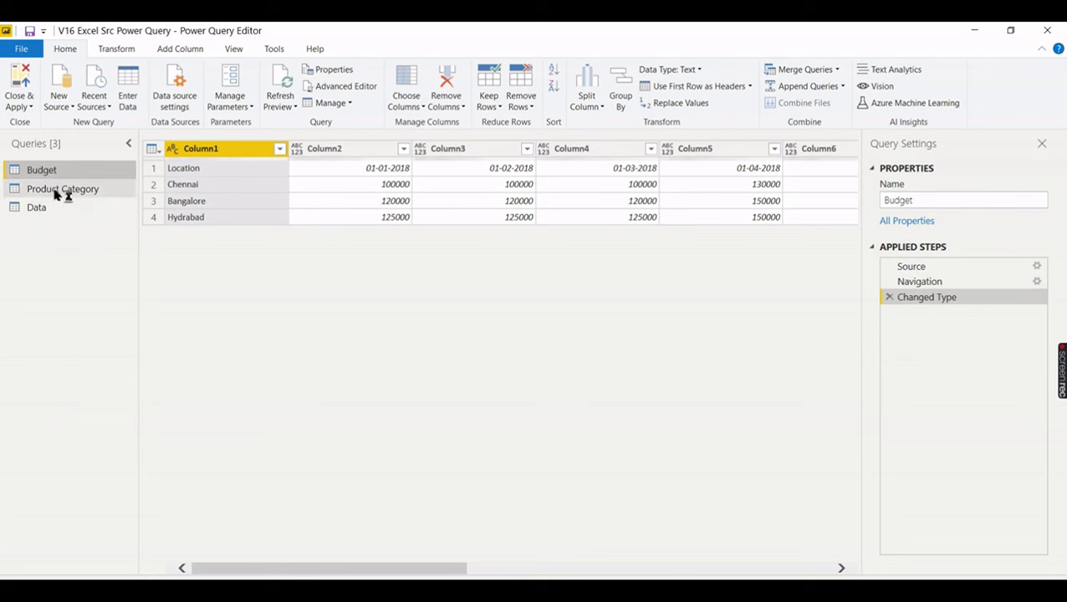
left_click(37, 207)
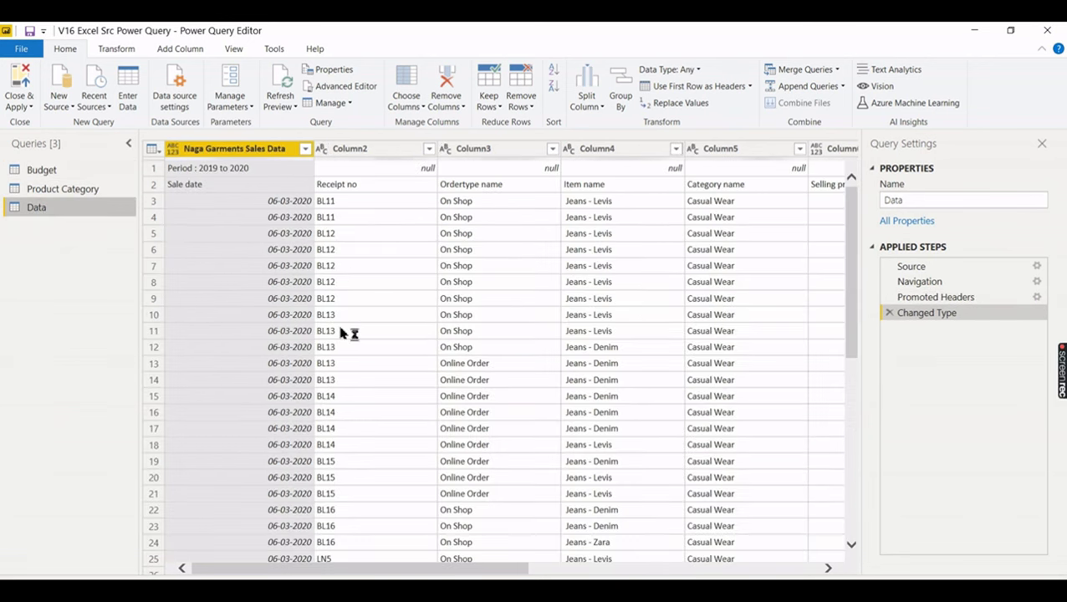
left_click(130, 590)
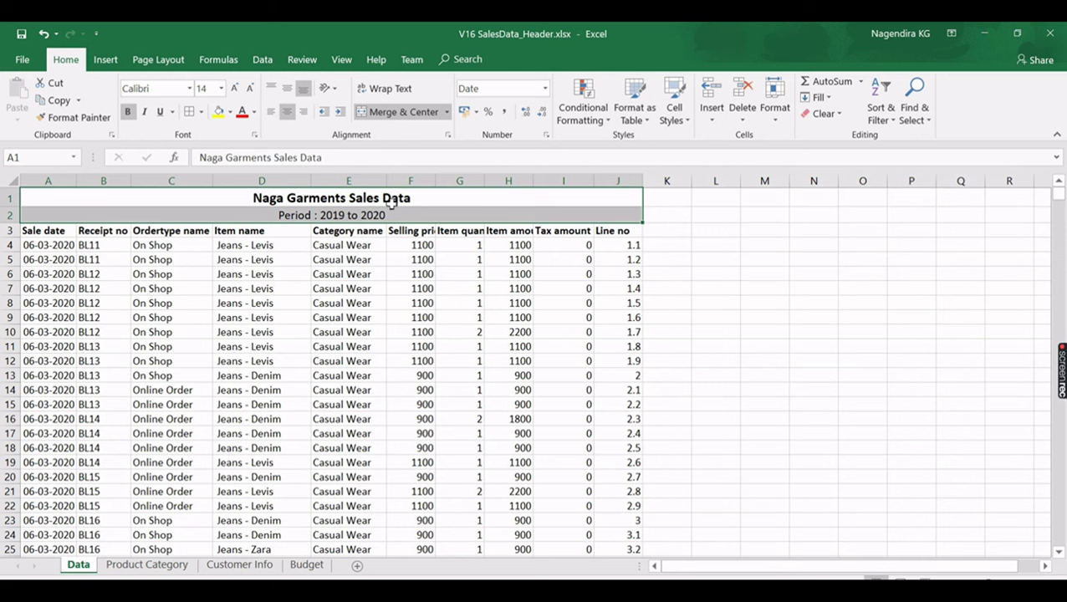
key("alt+Tab")
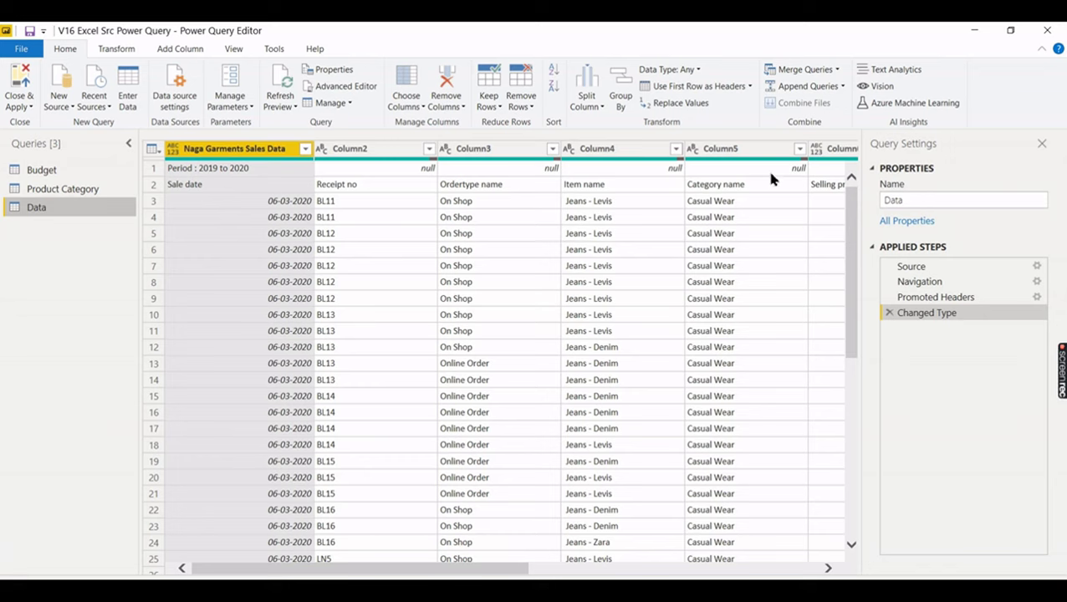
left_click_drag(387, 569, 415, 571)
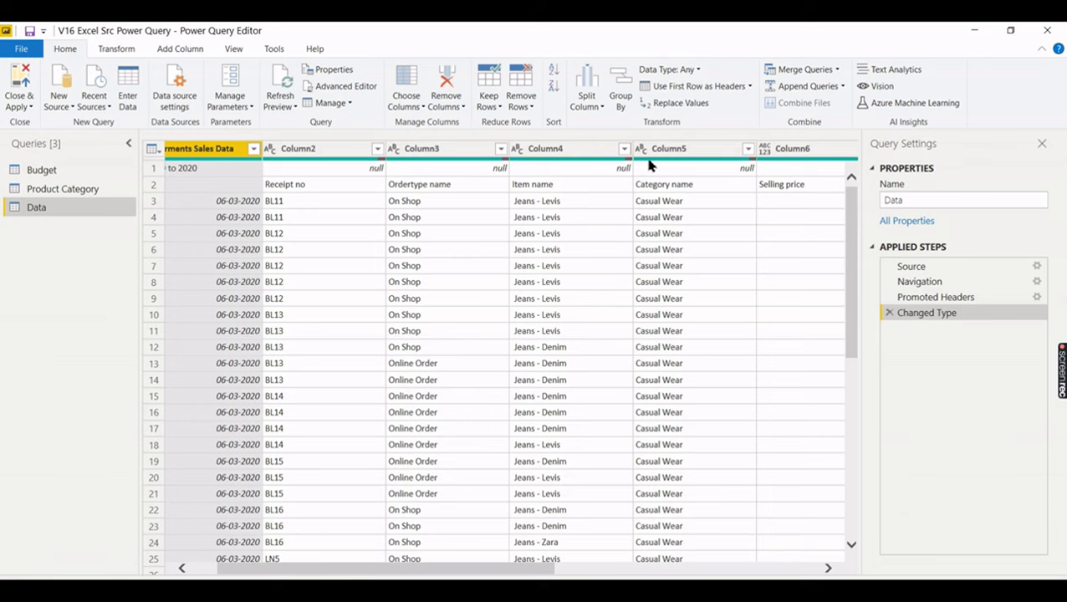
left_click_drag(405, 572, 312, 562)
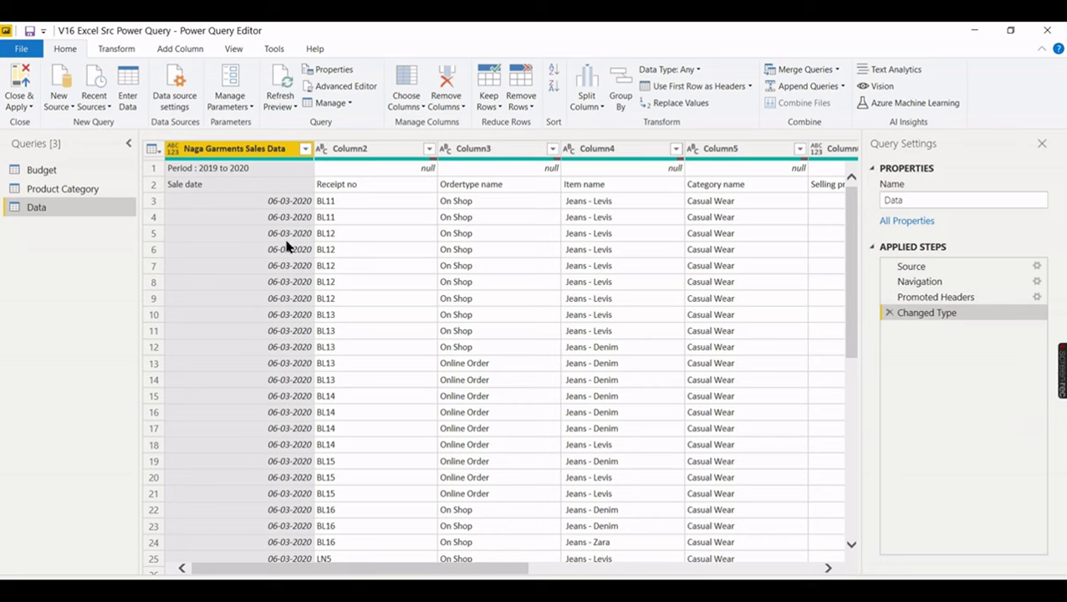
left_click(219, 171)
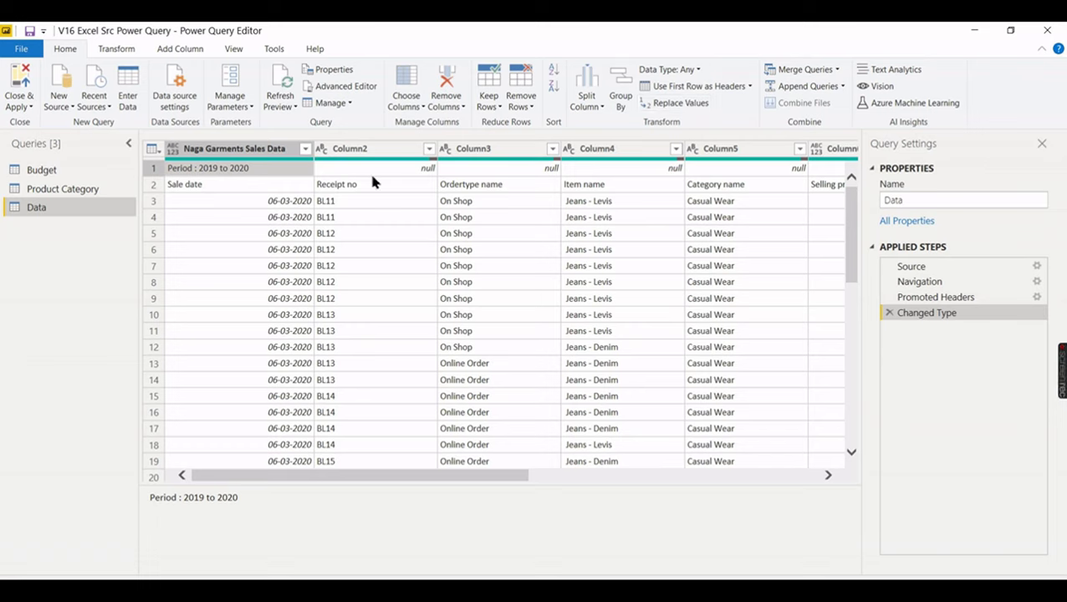
- Remove the top 1 row from the Data query after checking the Excel title rows
left_click(529, 107)
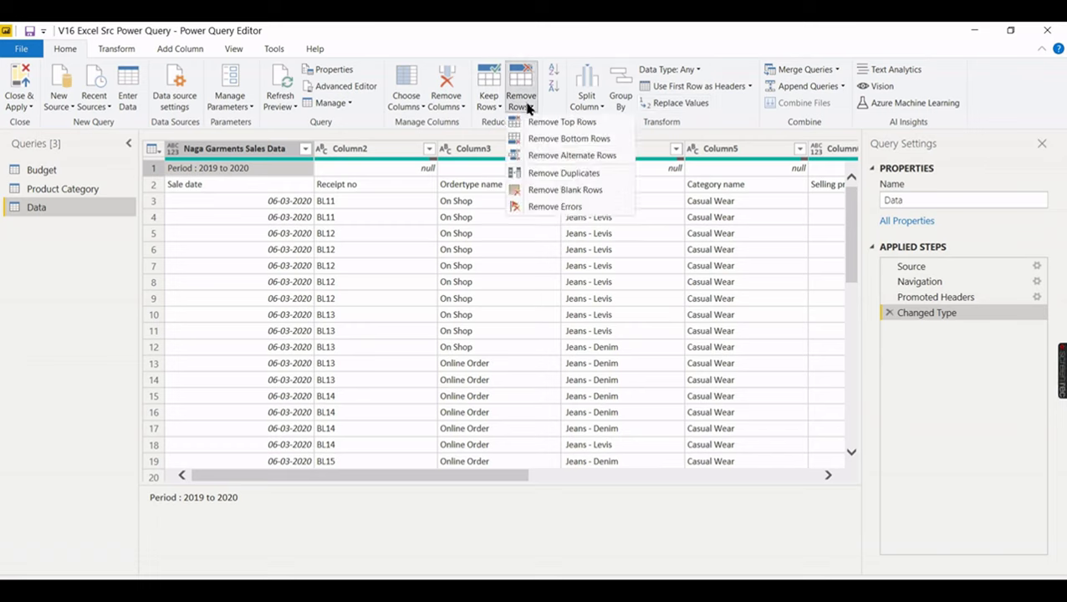
left_click(563, 123)
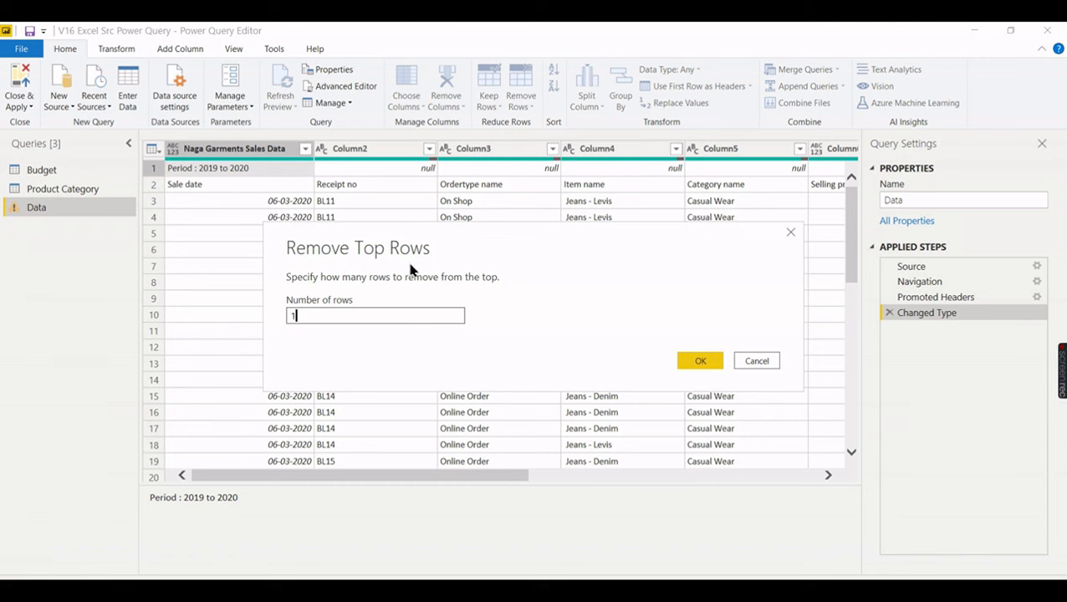
key("alt+Tab")
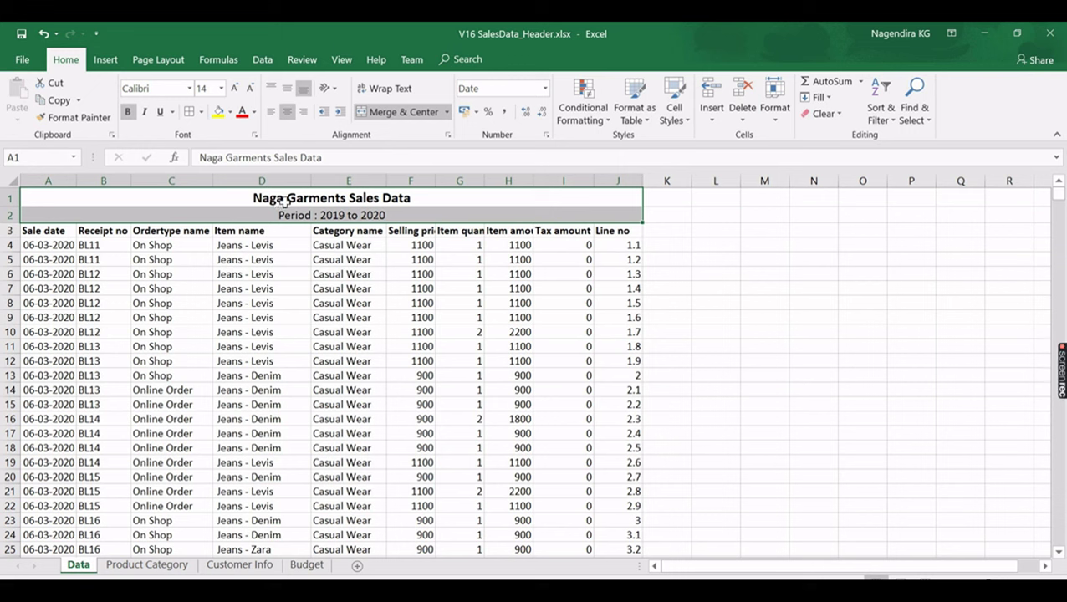
left_click(384, 198)
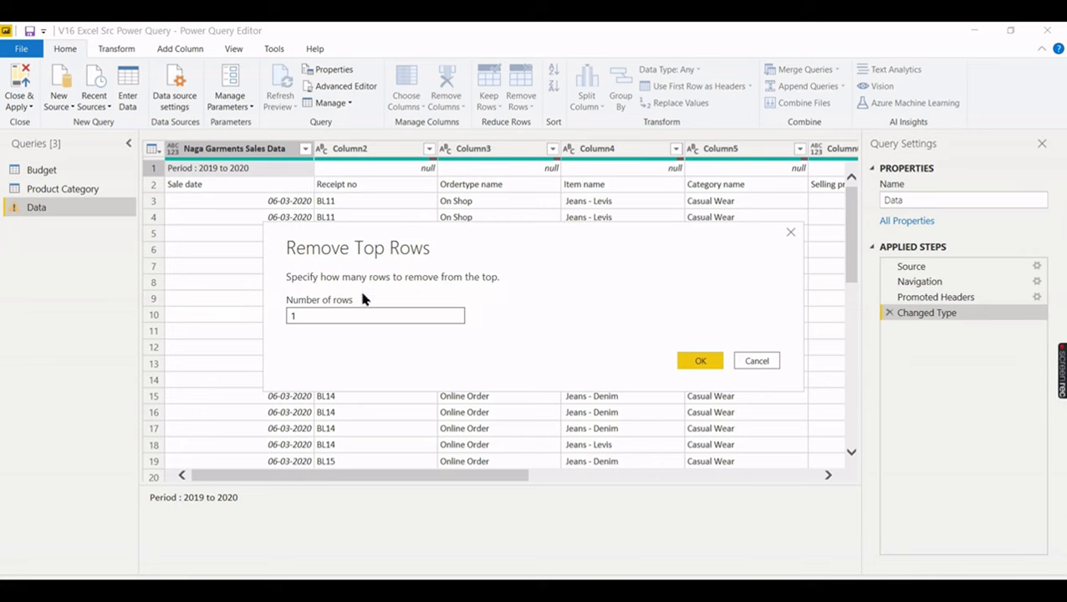
left_click(699, 361)
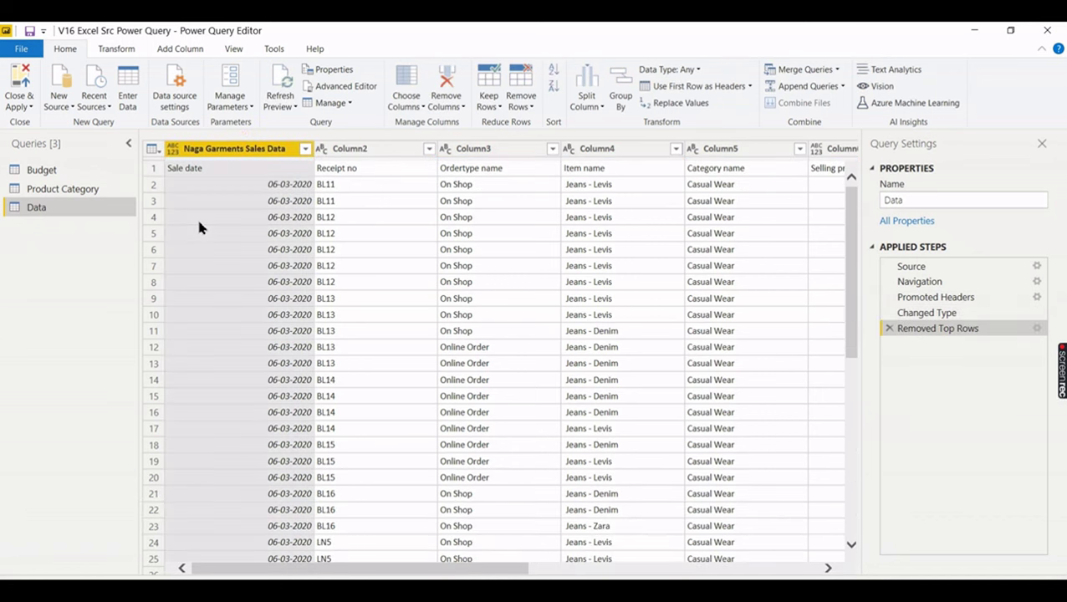
left_click(400, 270)
- Promote the Sale date row to the Data query's headers, then view the Source step
left_click(262, 174)
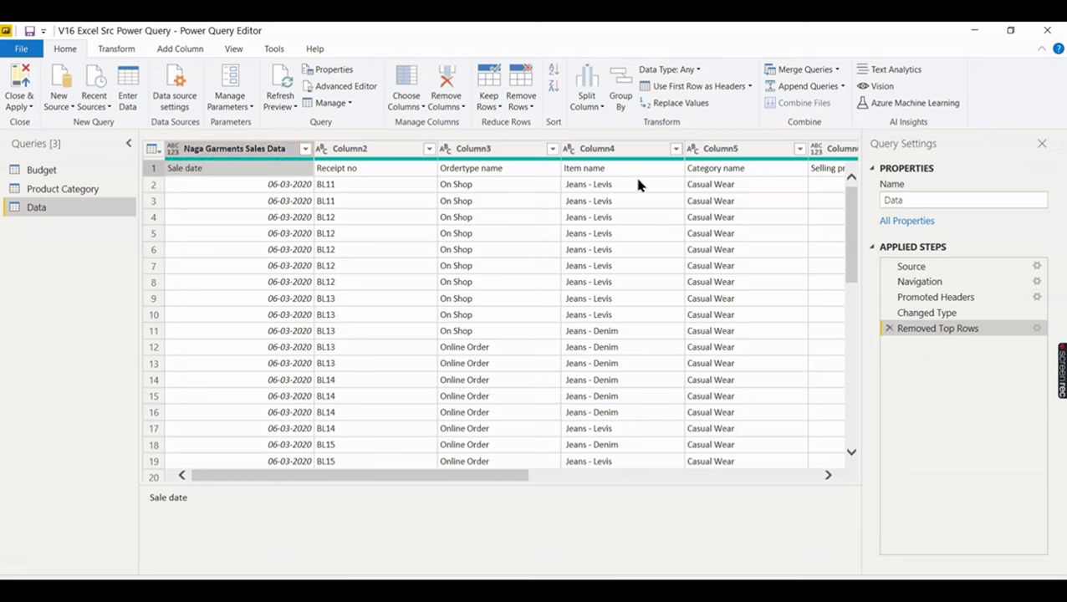
left_click(669, 90)
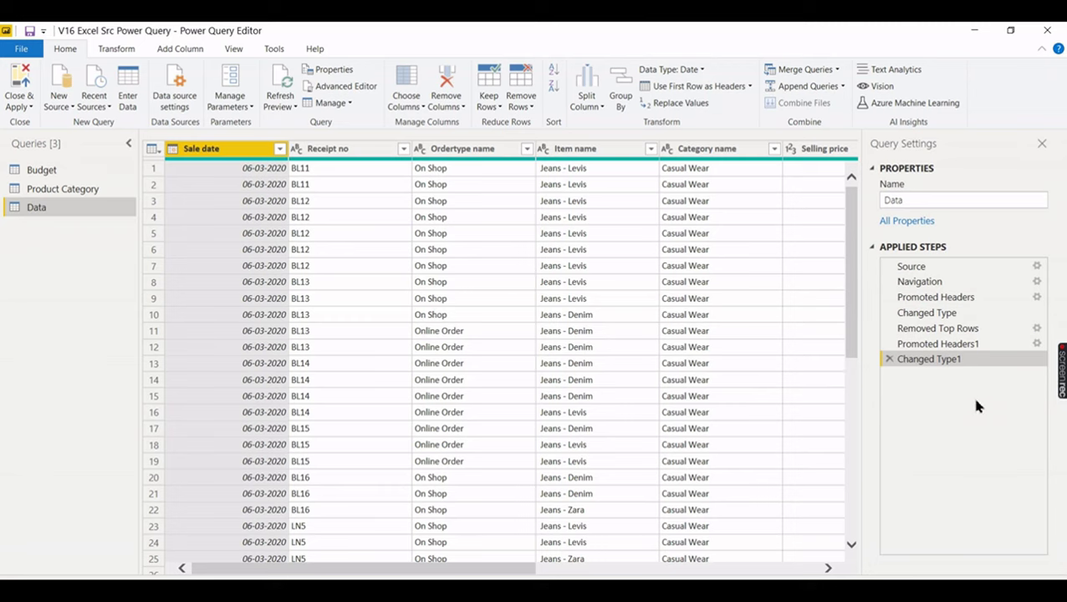
left_click(921, 267)
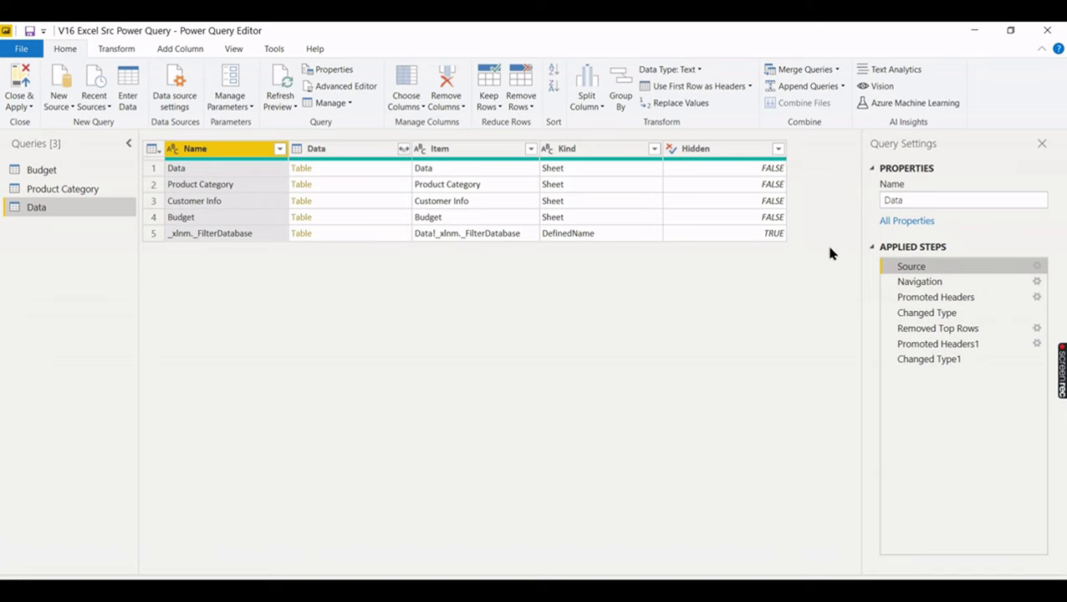
- Review the Navigation and Promoted Headers steps, then compare against the Excel Data sheet
left_click(920, 282)
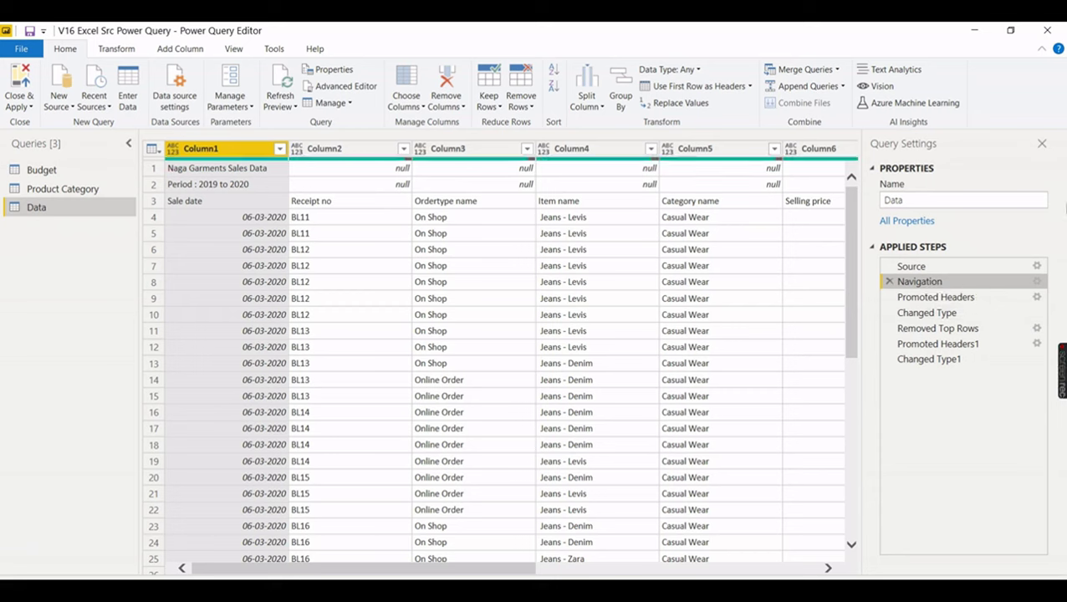
left_click(918, 299)
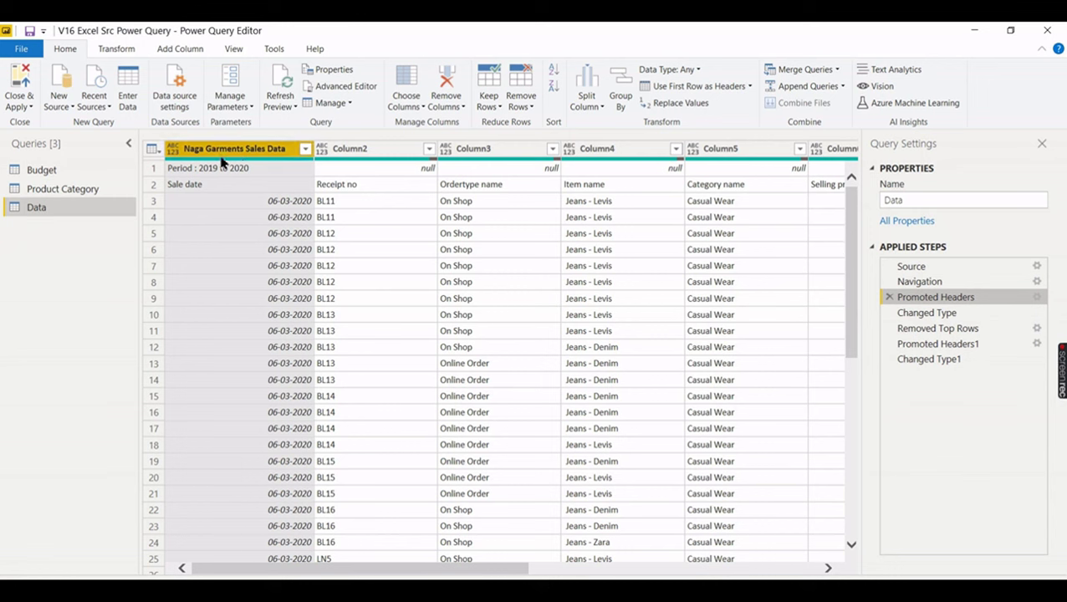
key("alt+Tab")
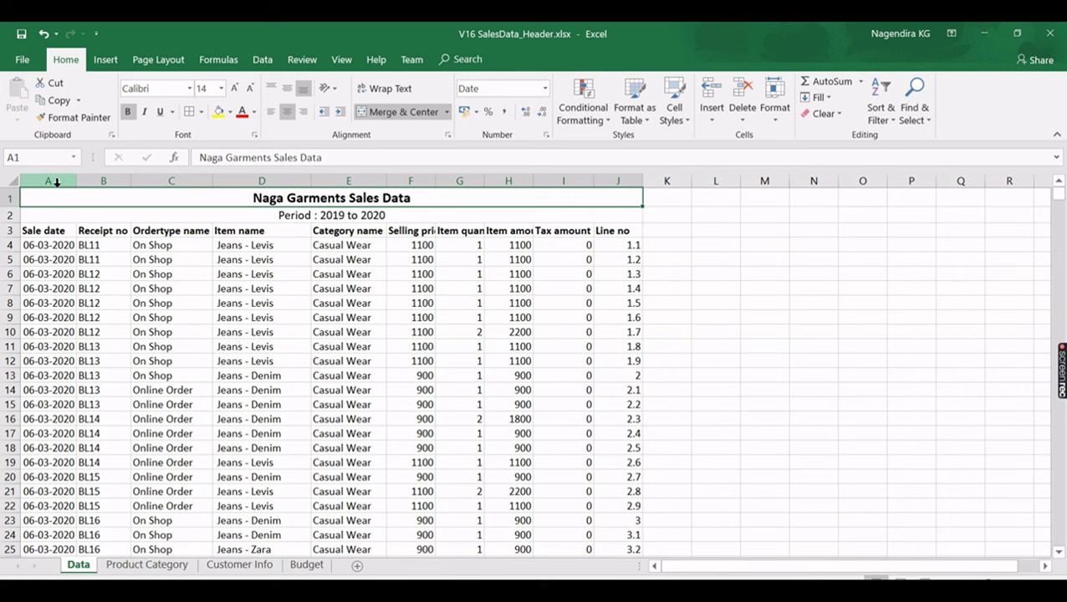
- Step through Changed Type, Removed Top Rows and the second header promotion to trace the 'Sale date' error
key("alt+Tab")
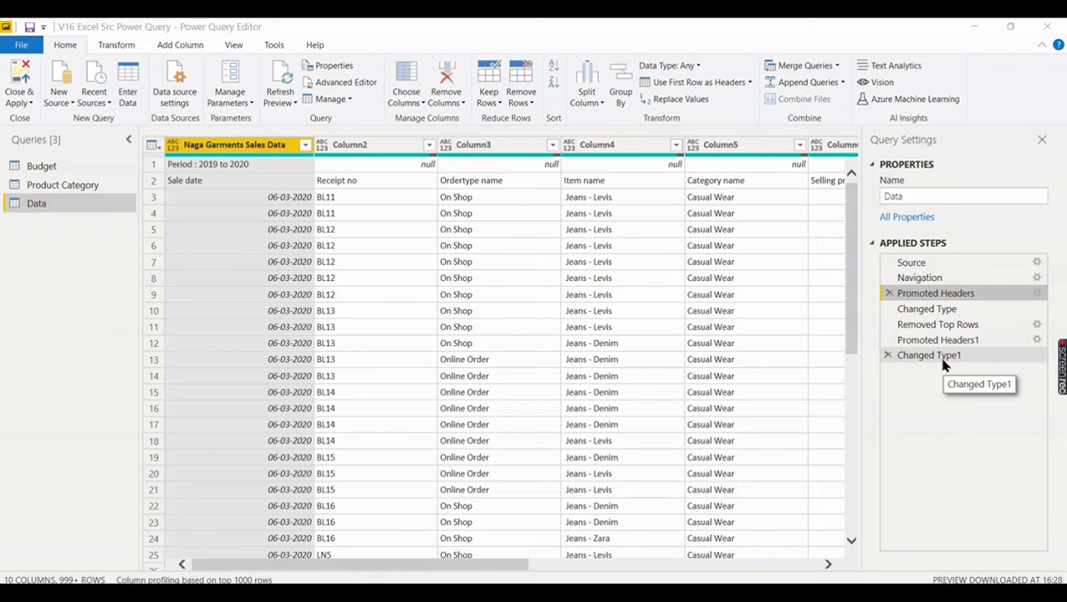
left_click(926, 311)
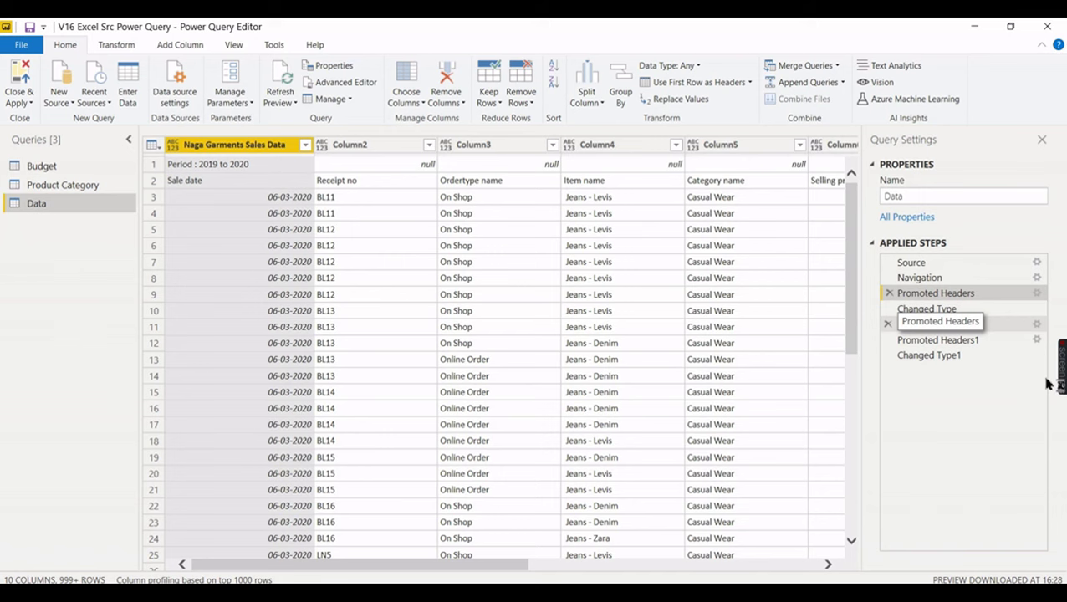
left_click(936, 310)
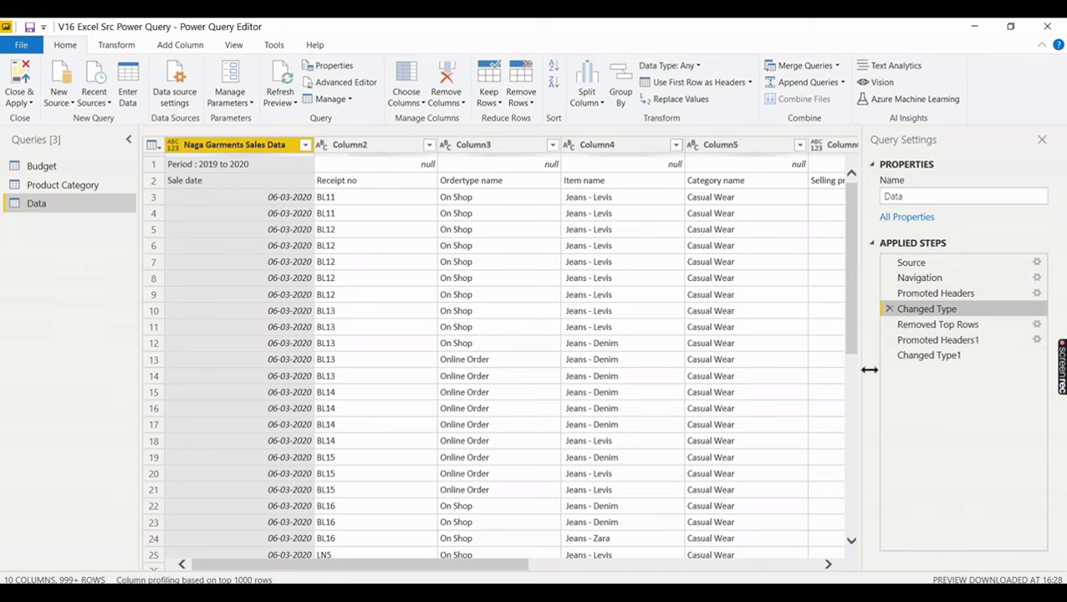
left_click(923, 328)
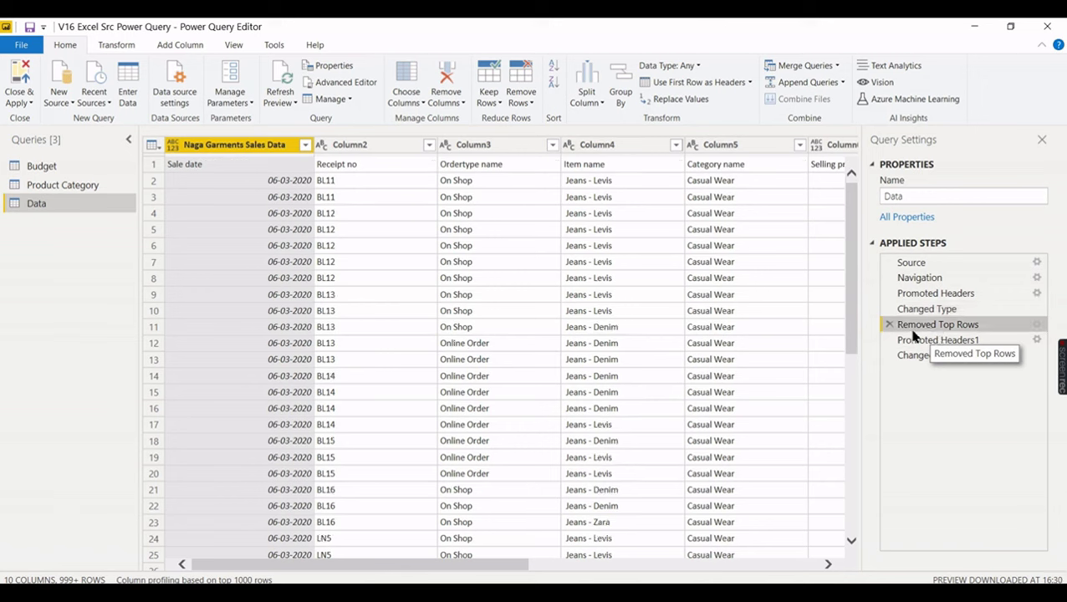
left_click(915, 343)
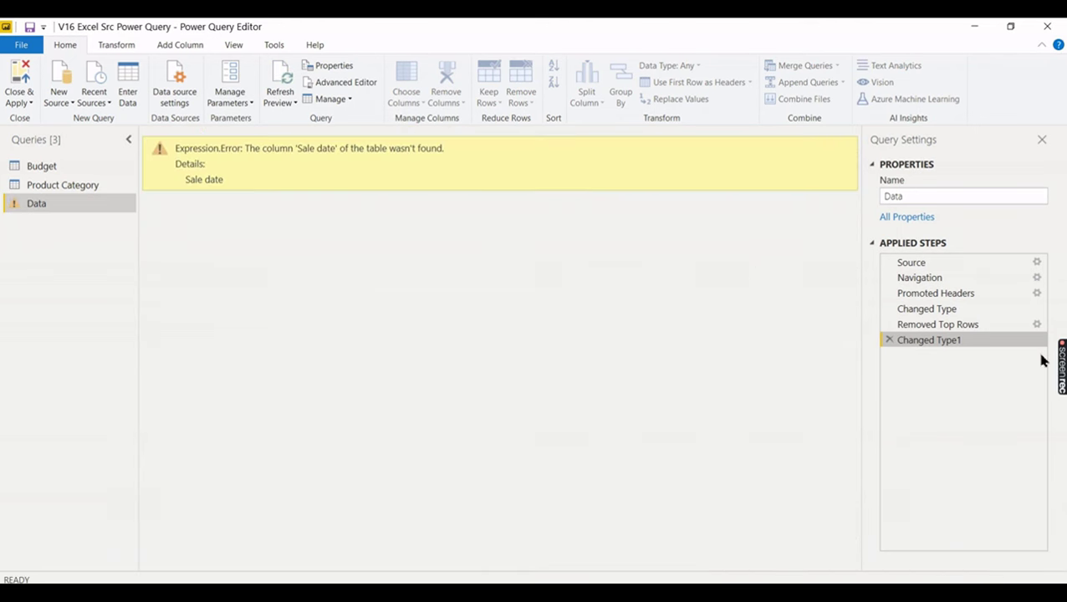
- Delete the broken Promoted Headers1 and Changed Type1 steps and promote the first row to headers again
left_click(891, 340)
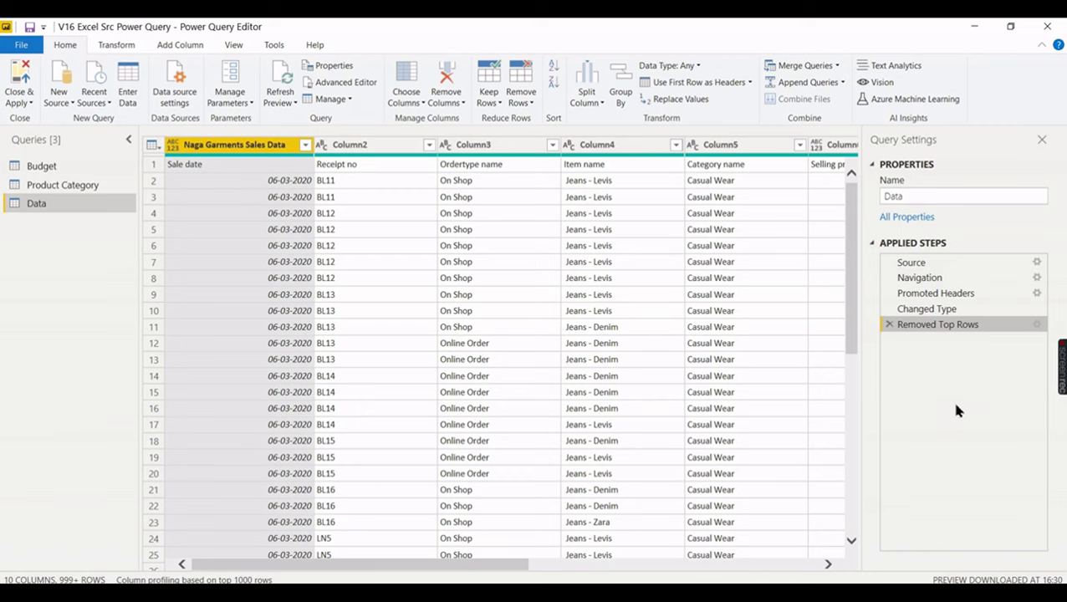
left_click(701, 85)
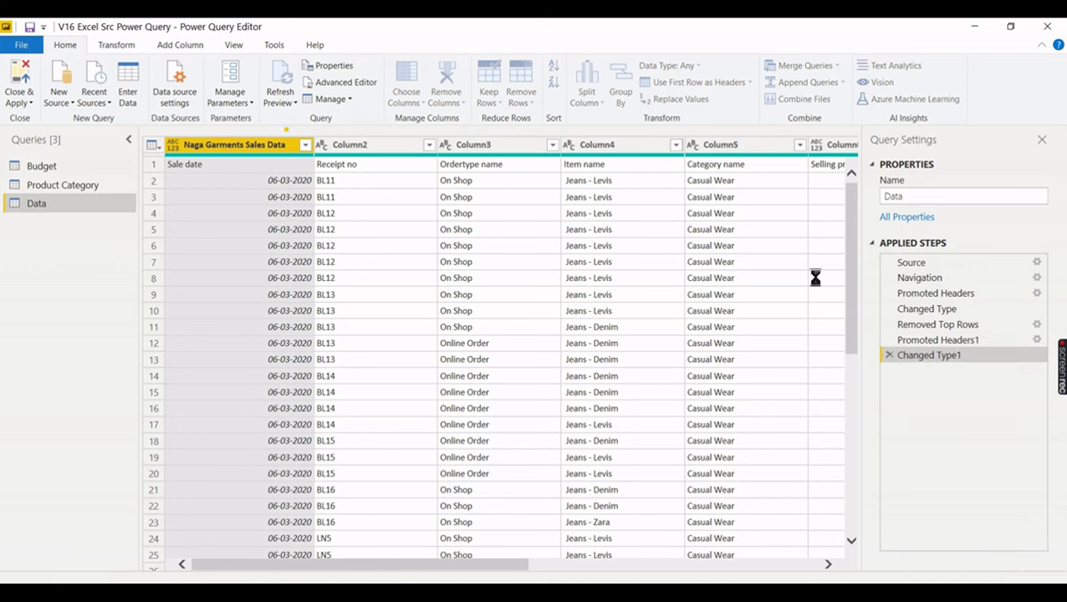
left_click(929, 341)
- Check the Data query's typed Sale date and Receipt no columns, then open the Product Category query
left_click(920, 358)
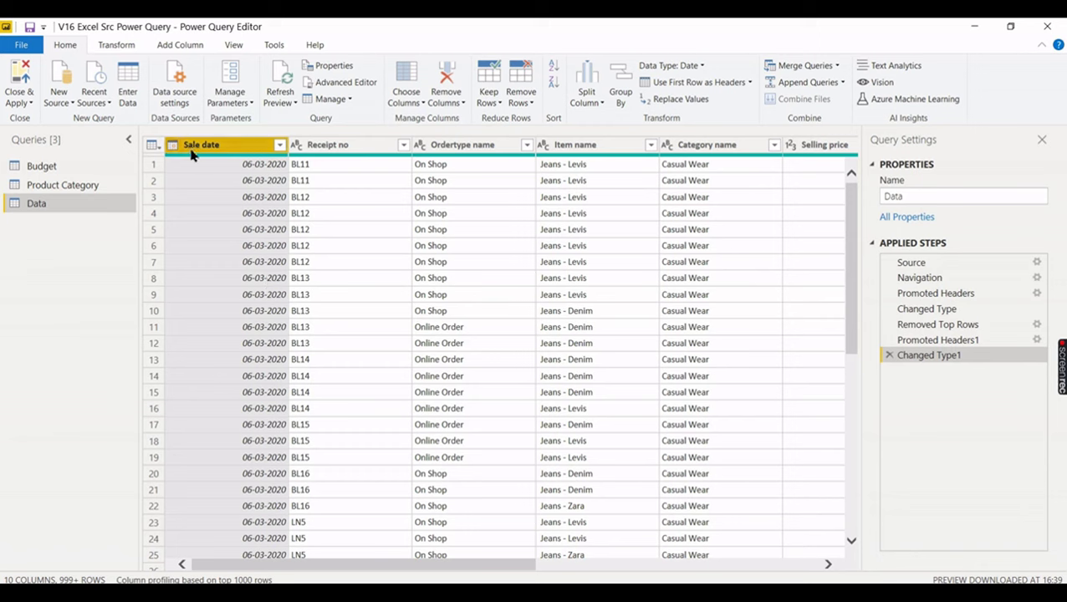
left_click_drag(468, 562, 333, 578)
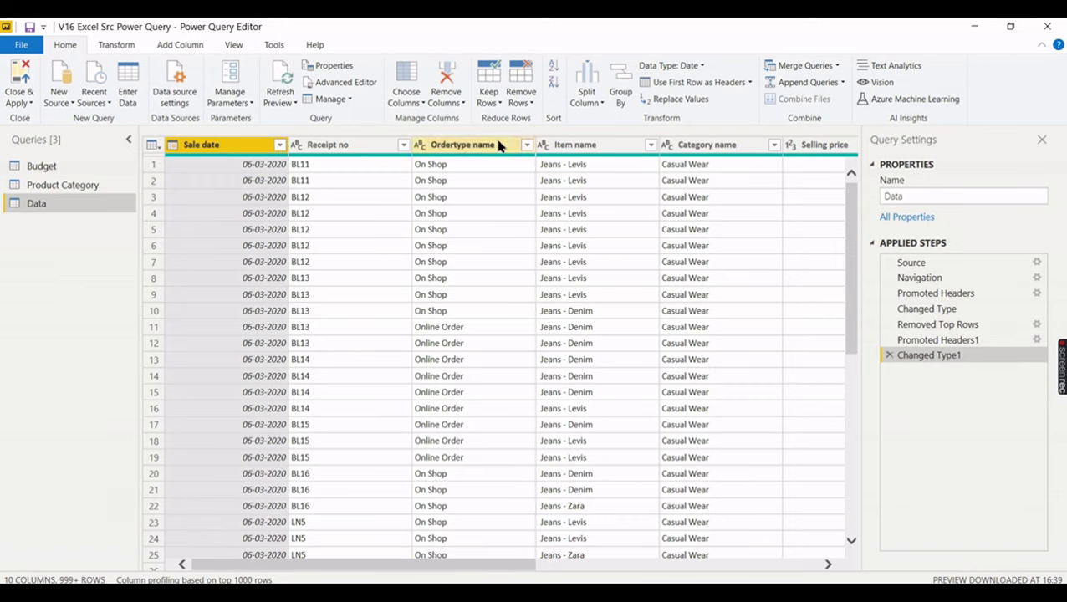
left_click(92, 187)
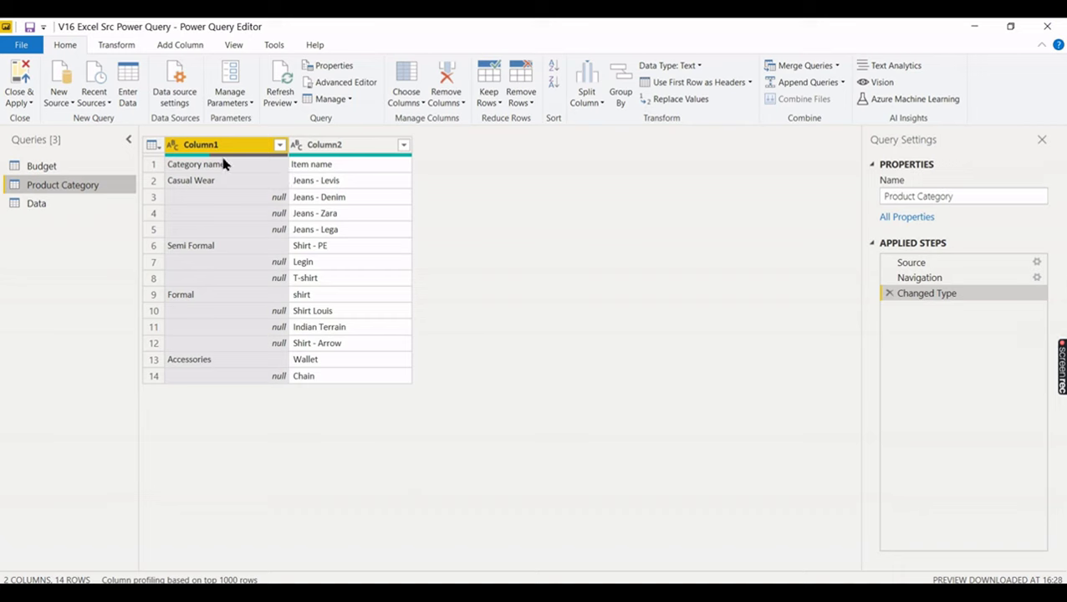
- Promote Product Category's first row to headers and fill Category name down into the null cells
left_click(693, 82)
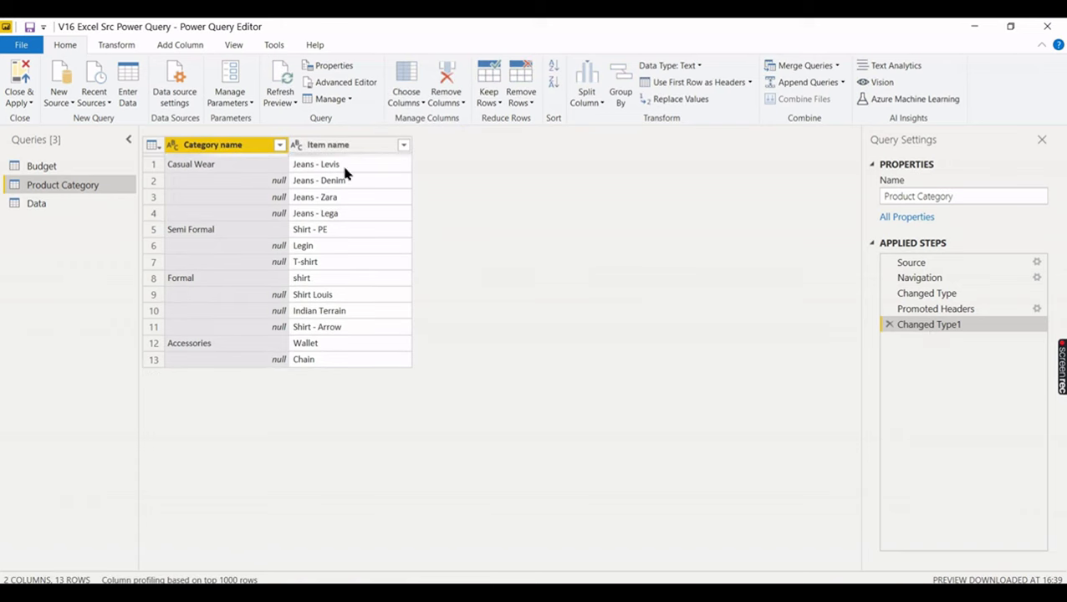
left_click(228, 169)
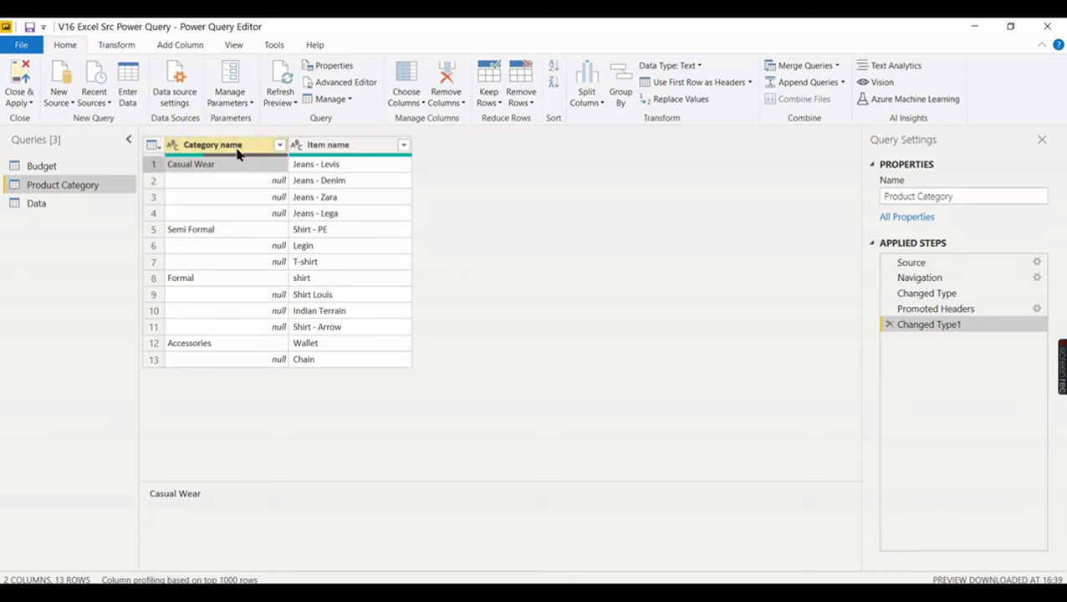
left_click(237, 149)
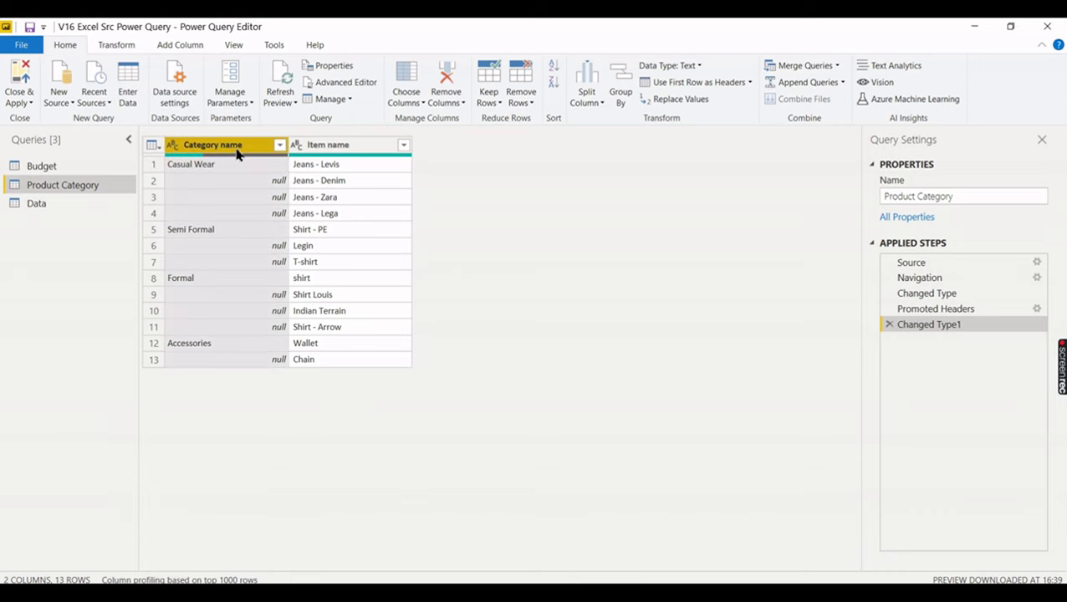
right_click(237, 150)
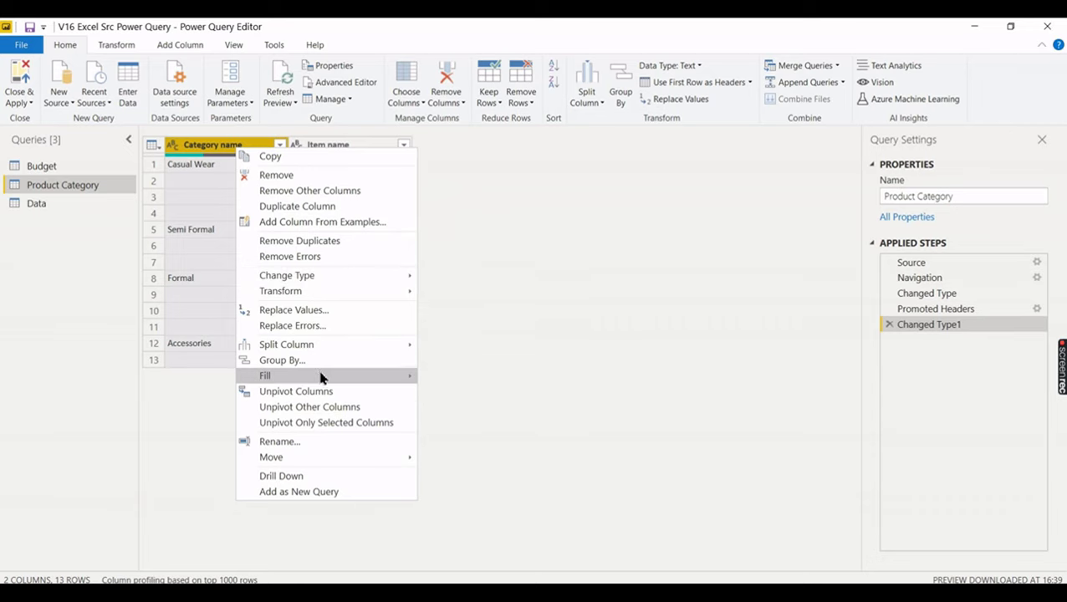
mouse_move(321, 379)
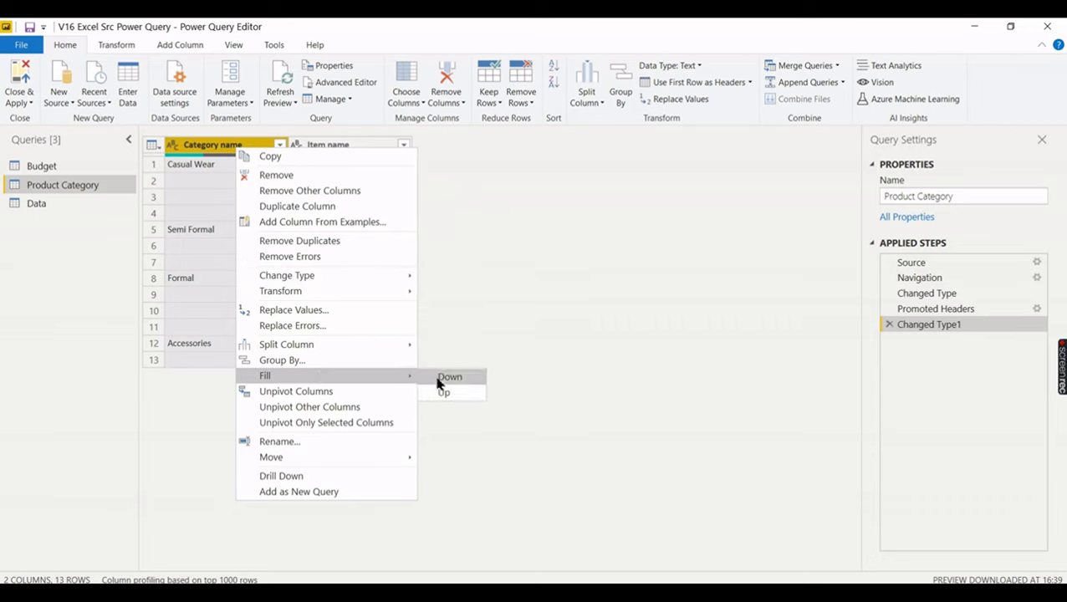
left_click(507, 343)
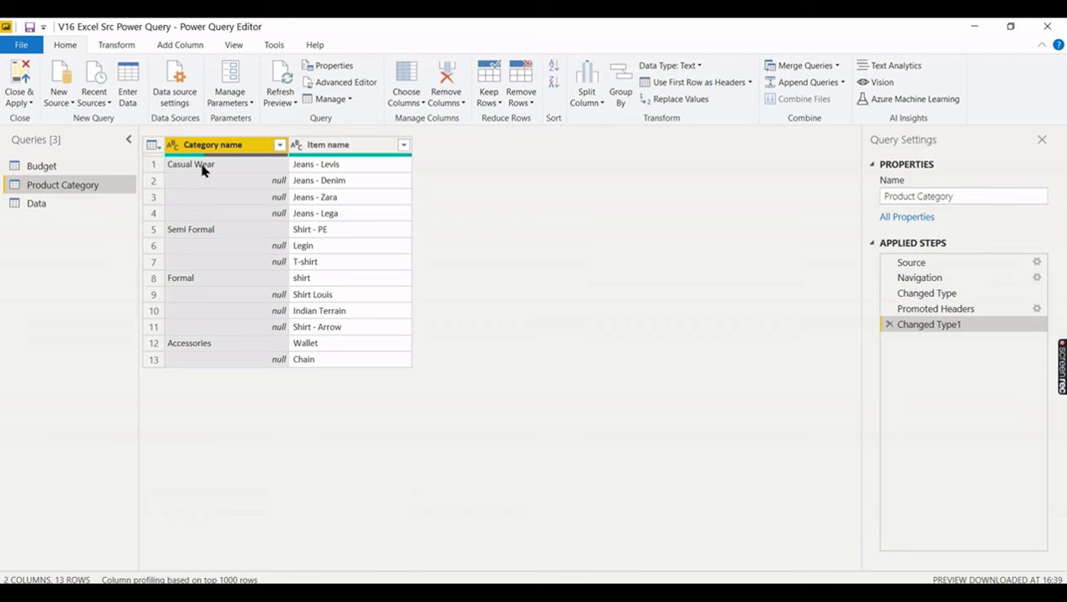
mouse_move(195, 168)
right_click(226, 151)
mouse_move(342, 378)
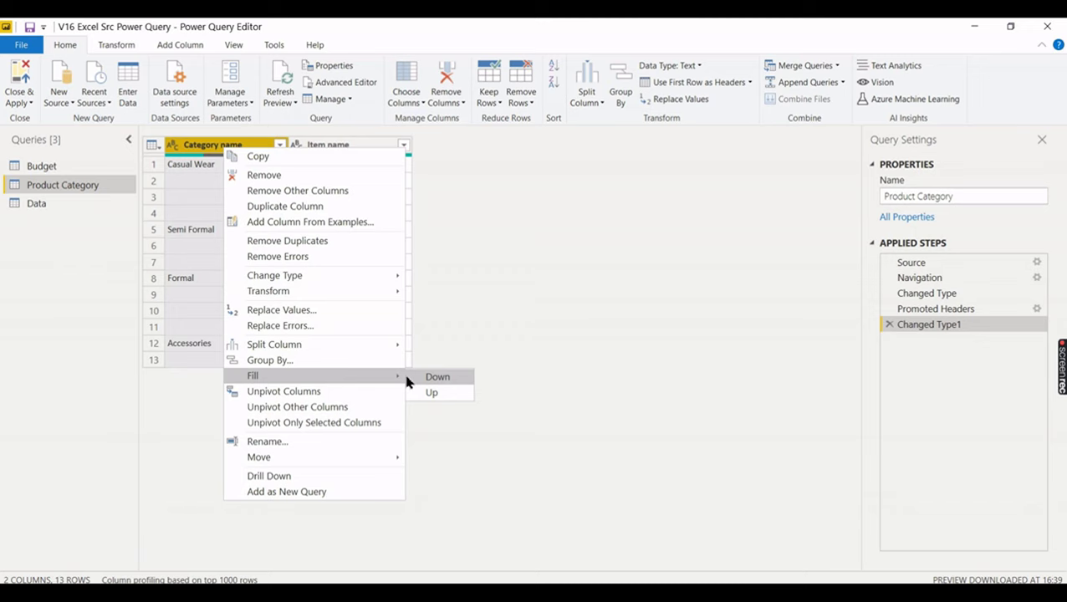
left_click(432, 384)
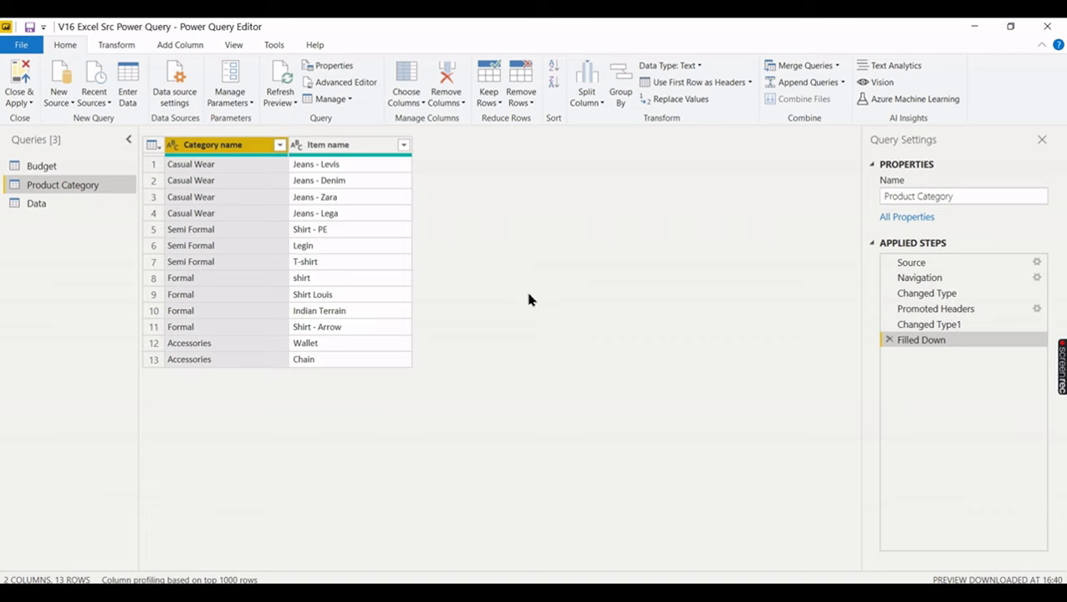
- In the Budget query, promote headers and unpivot the month columns into Location, Attribute and Value
left_click(72, 167)
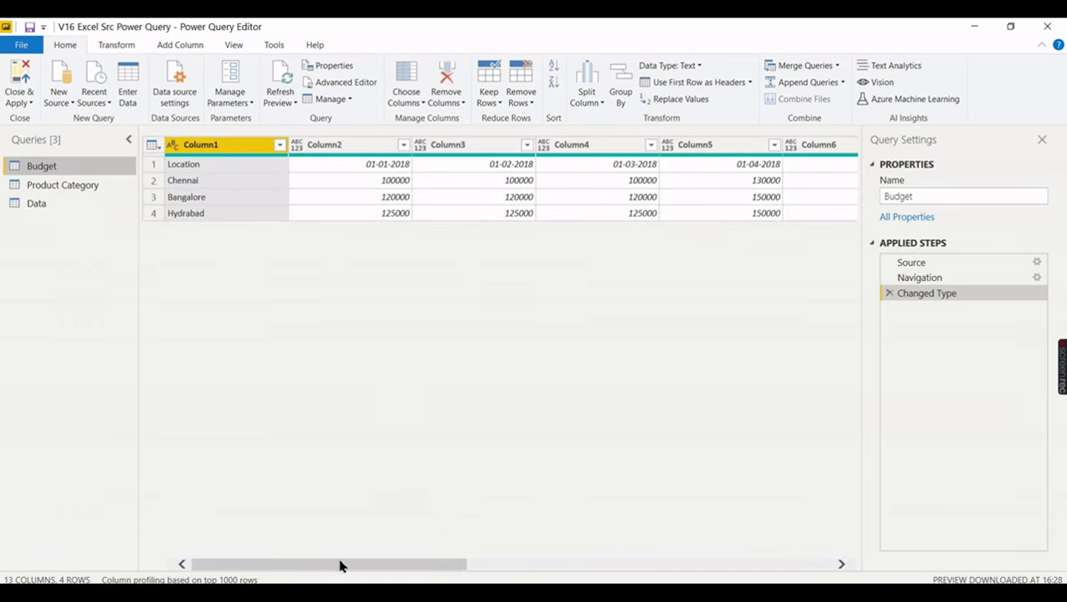
left_click_drag(343, 565, 172, 473)
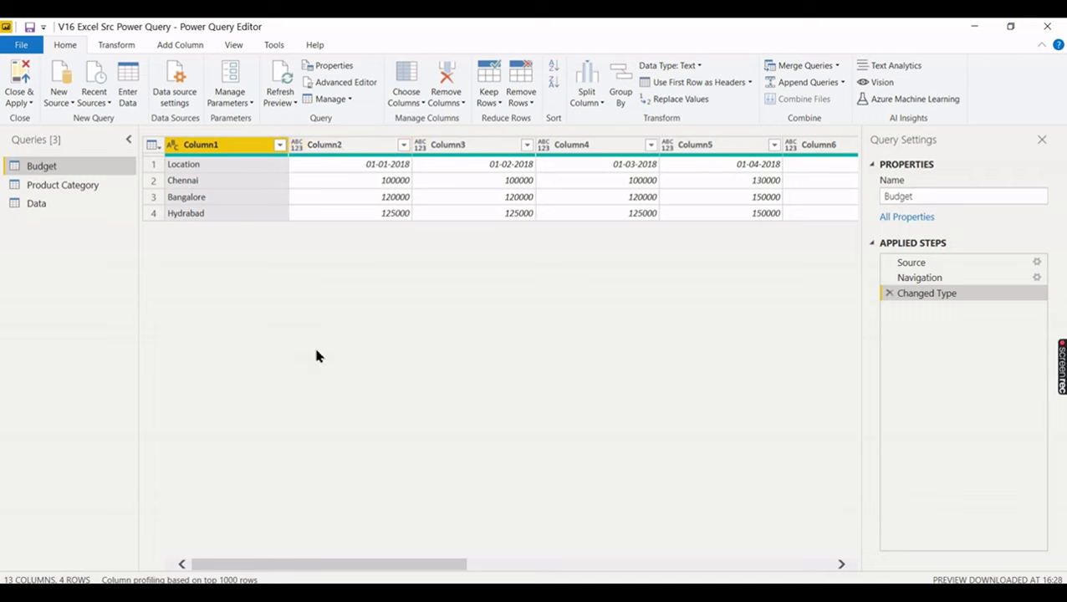
left_click(709, 86)
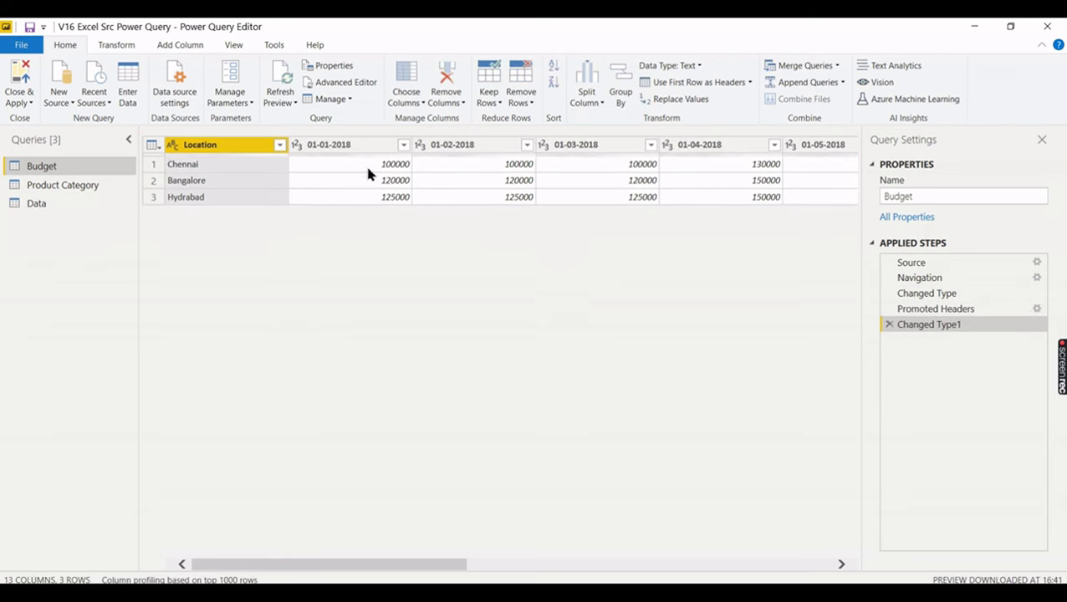
right_click(215, 147)
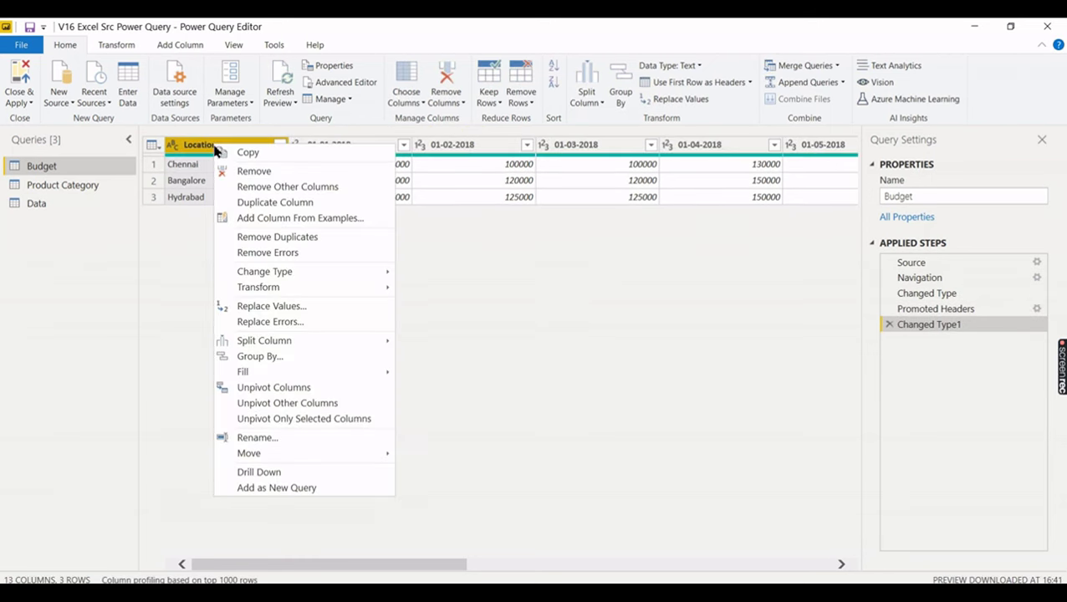
left_click(208, 162)
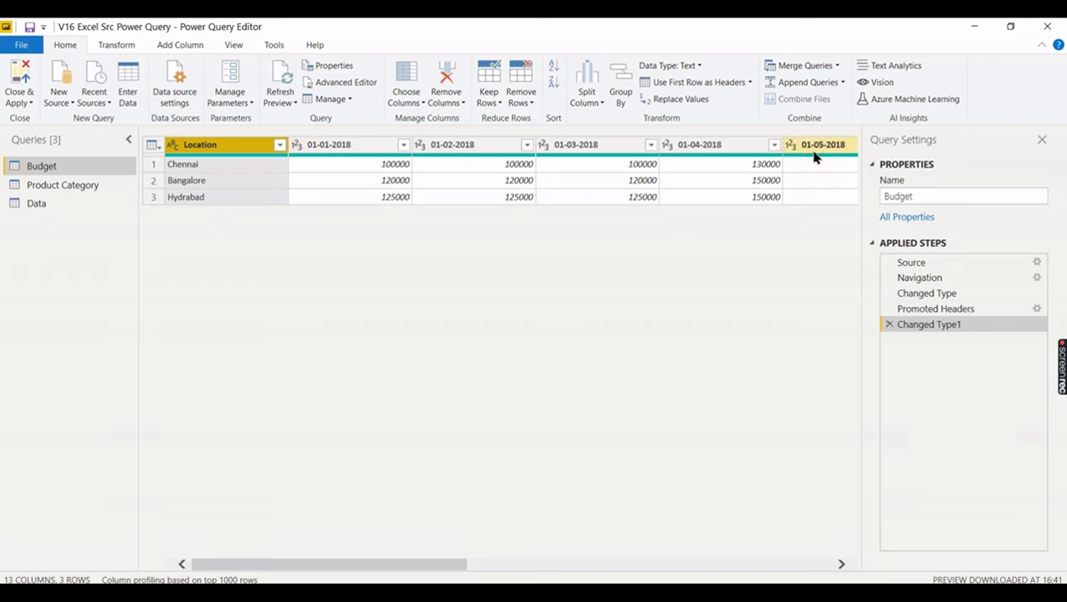
right_click(225, 150)
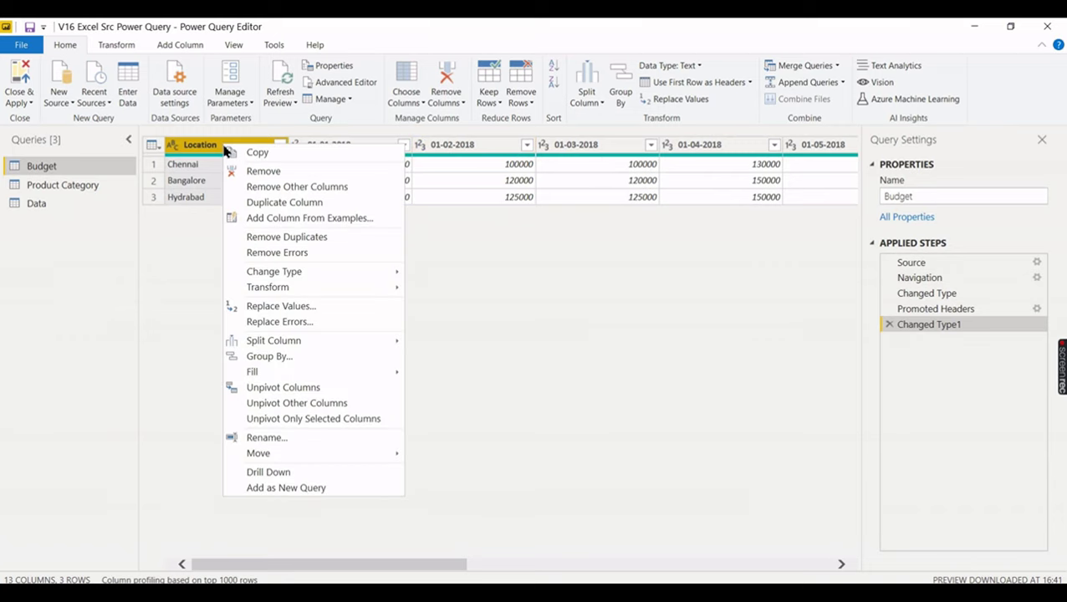
left_click(299, 405)
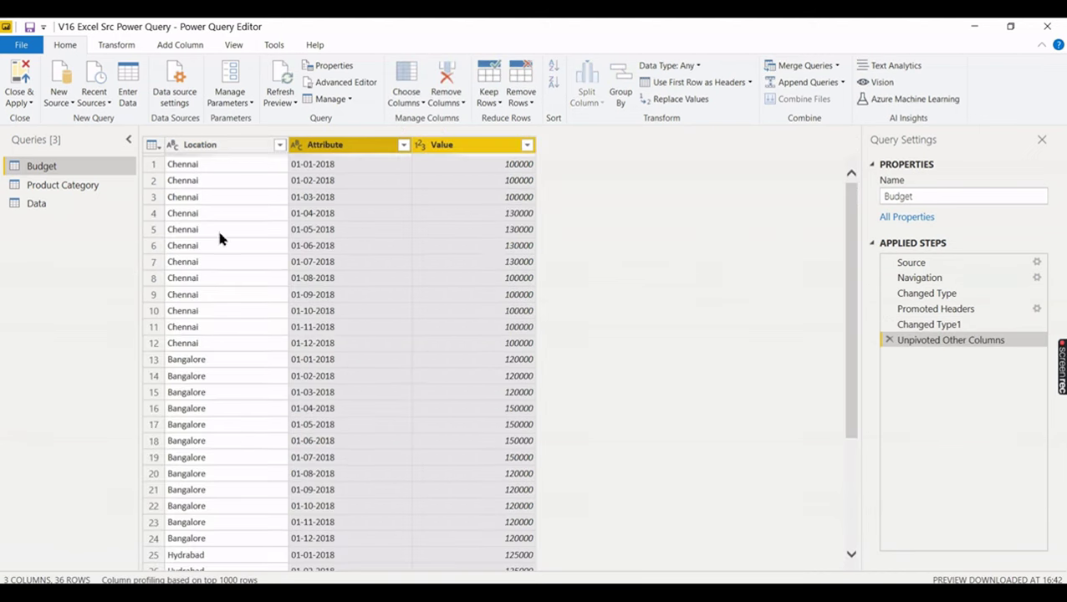
- Inspect the unpivoted table's Chennai and Bangalore rows and their Attribute values
left_click(195, 165)
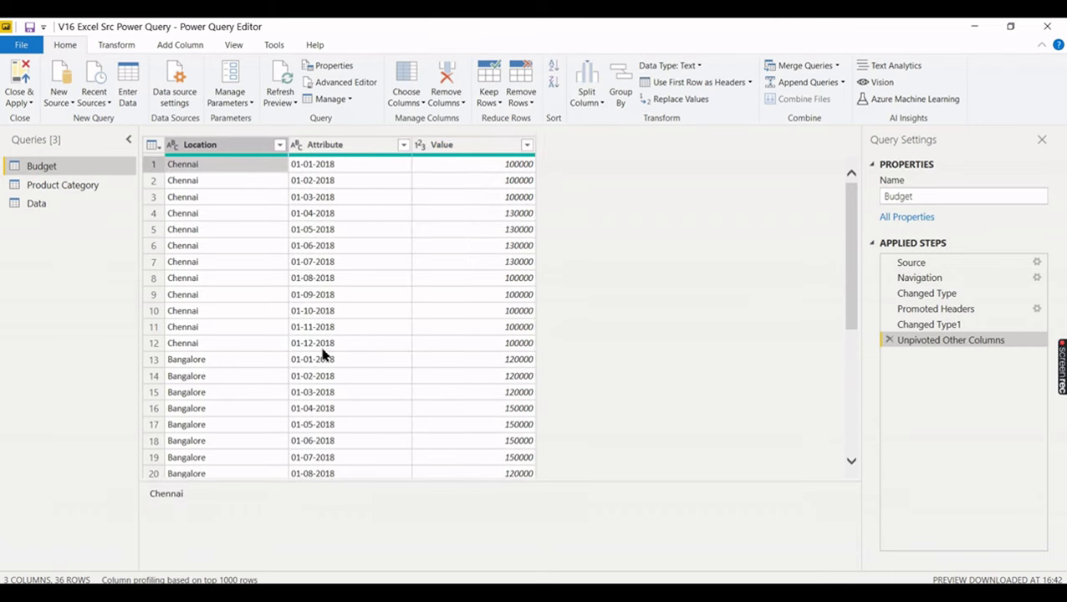
left_click(234, 359)
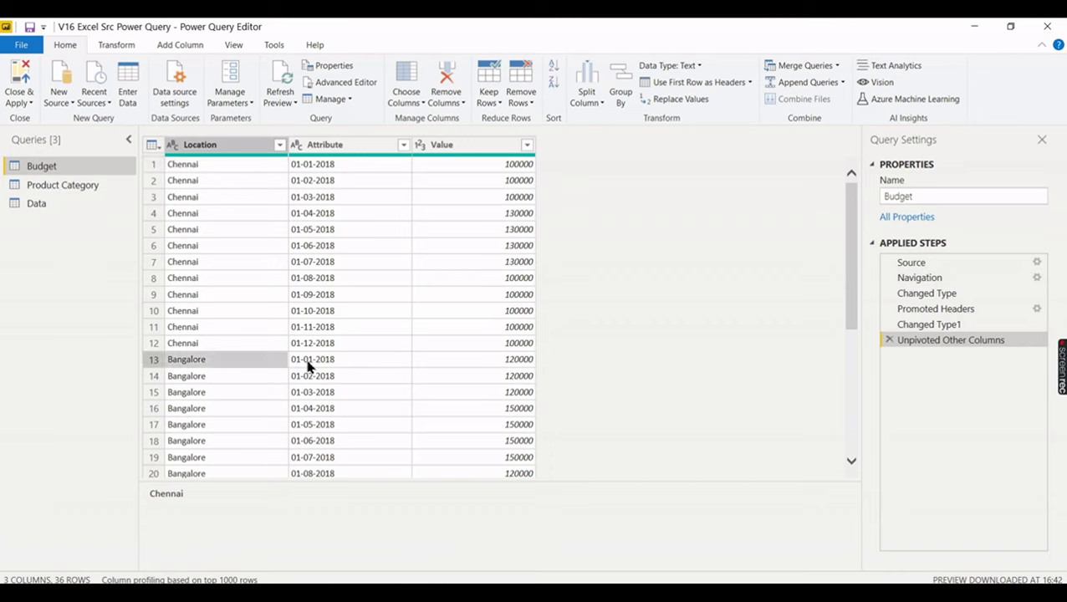
key("Right")
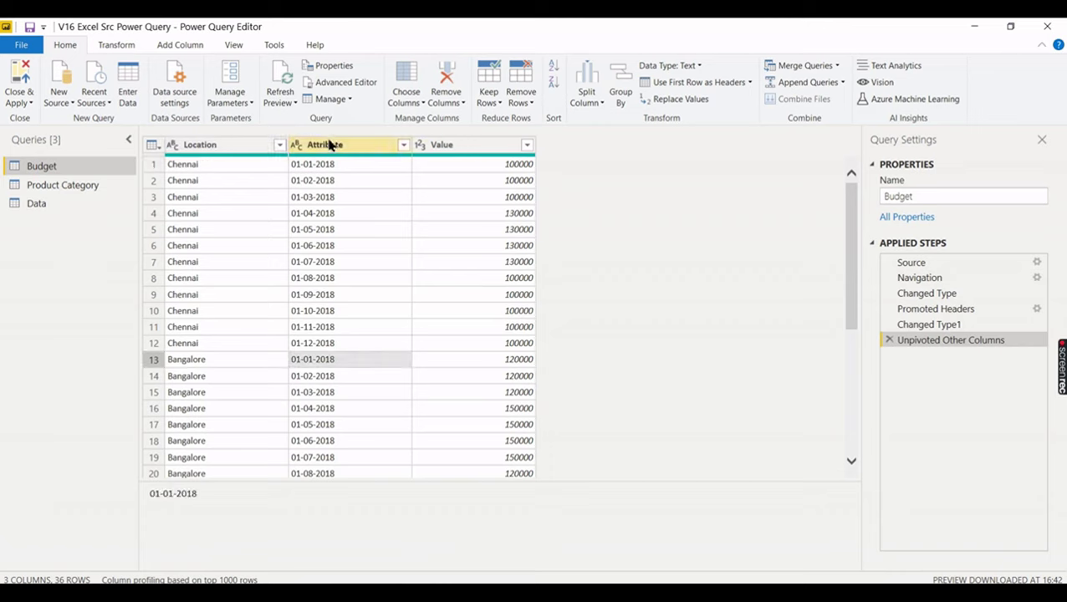
- Rename the Attribute column to 'MOnth' and the Value column to 'Budget'
left_click(331, 144)
double_click(333, 145)
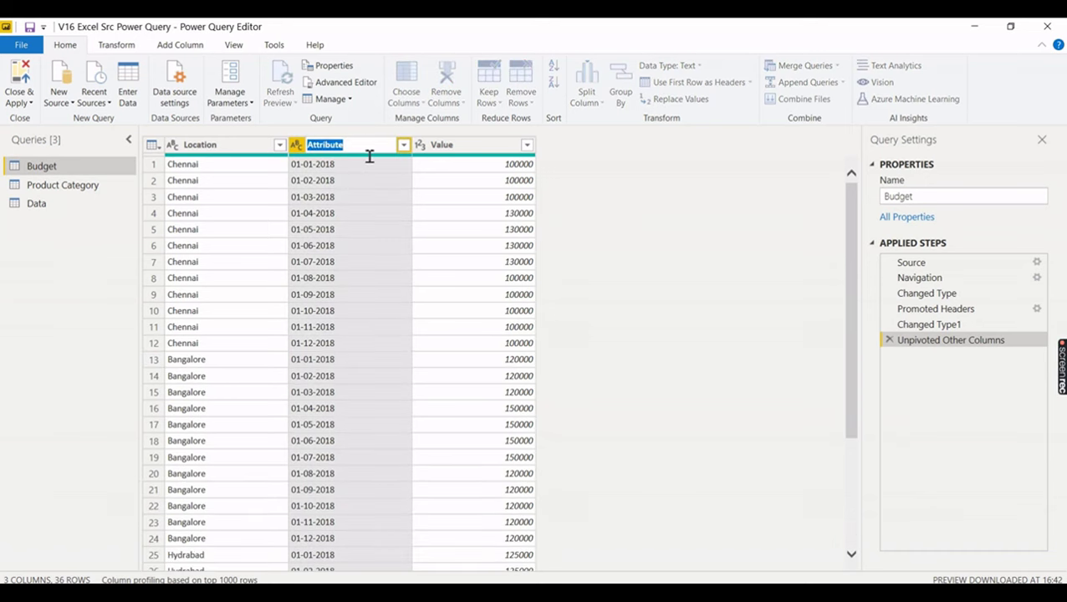
type("MOnth")
key("Return")
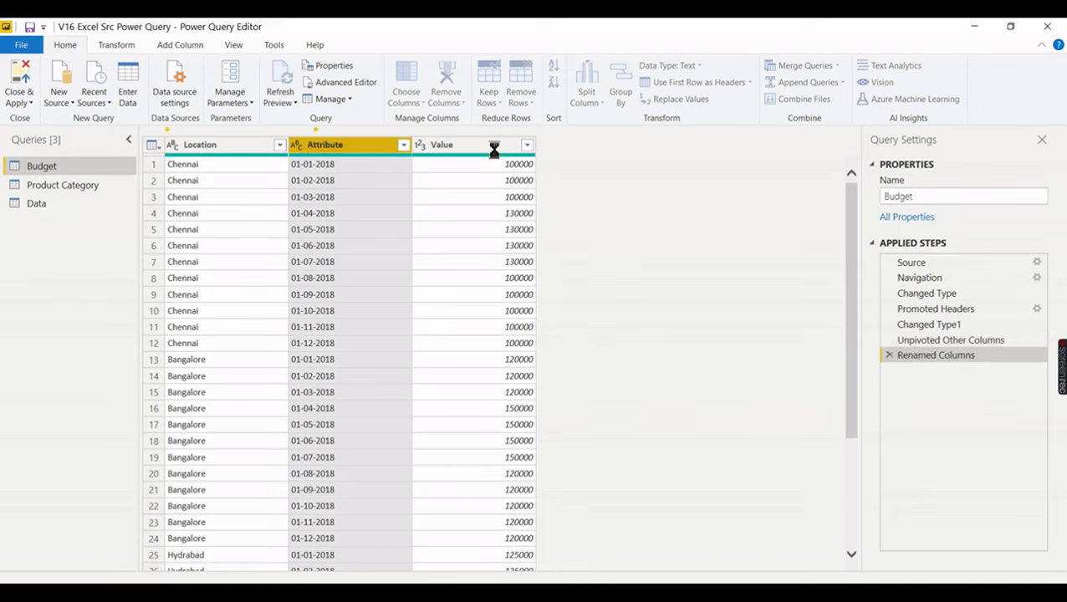
double_click(490, 149)
type("Budget")
key("Return")
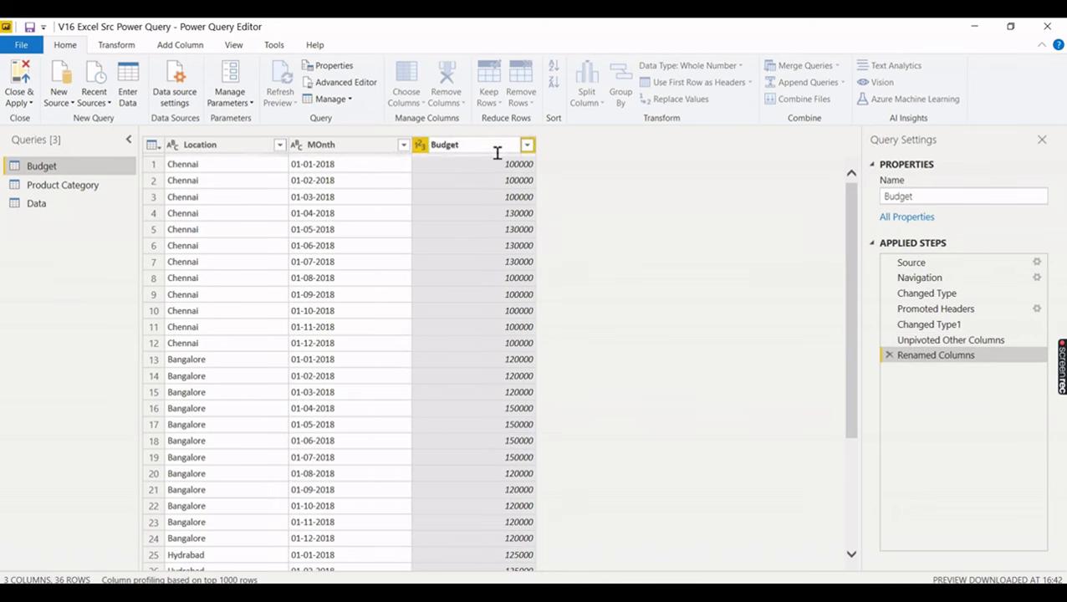
- Change the MOnth column's data type to Date
left_click(316, 146)
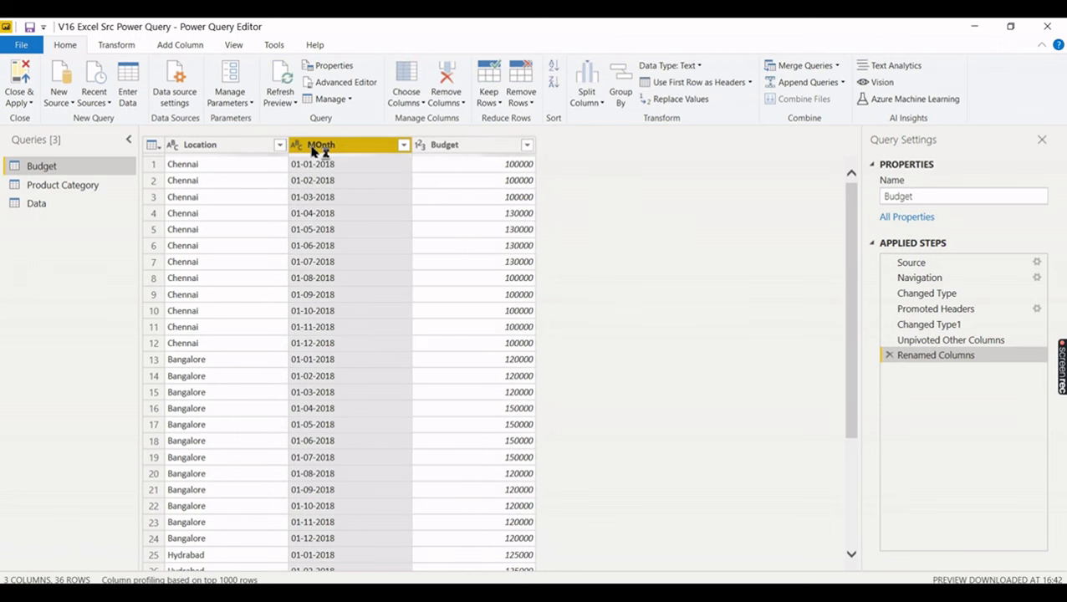
right_click(313, 151)
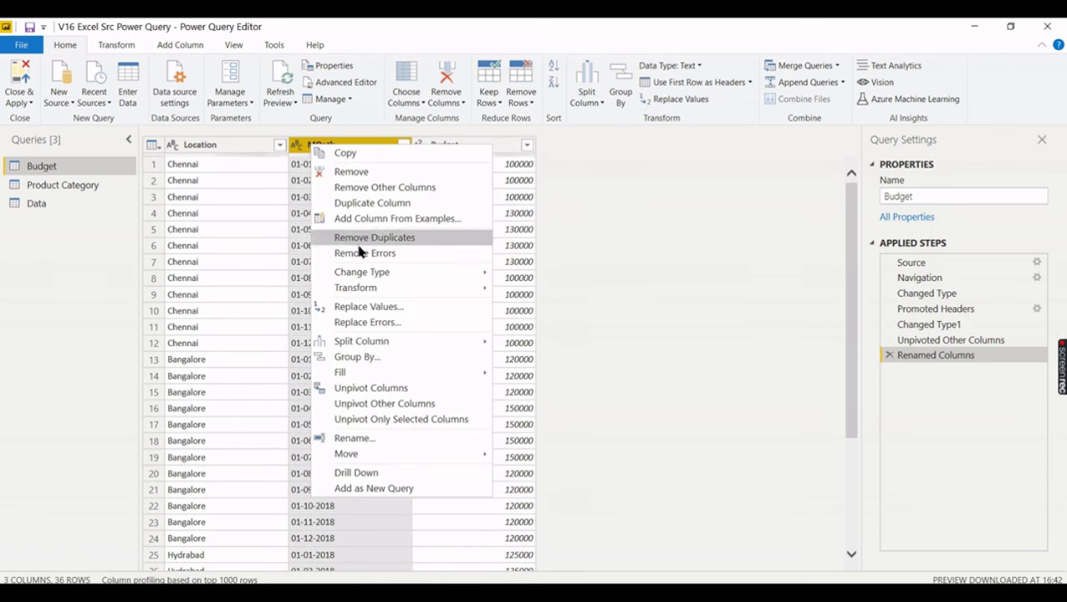
mouse_move(378, 278)
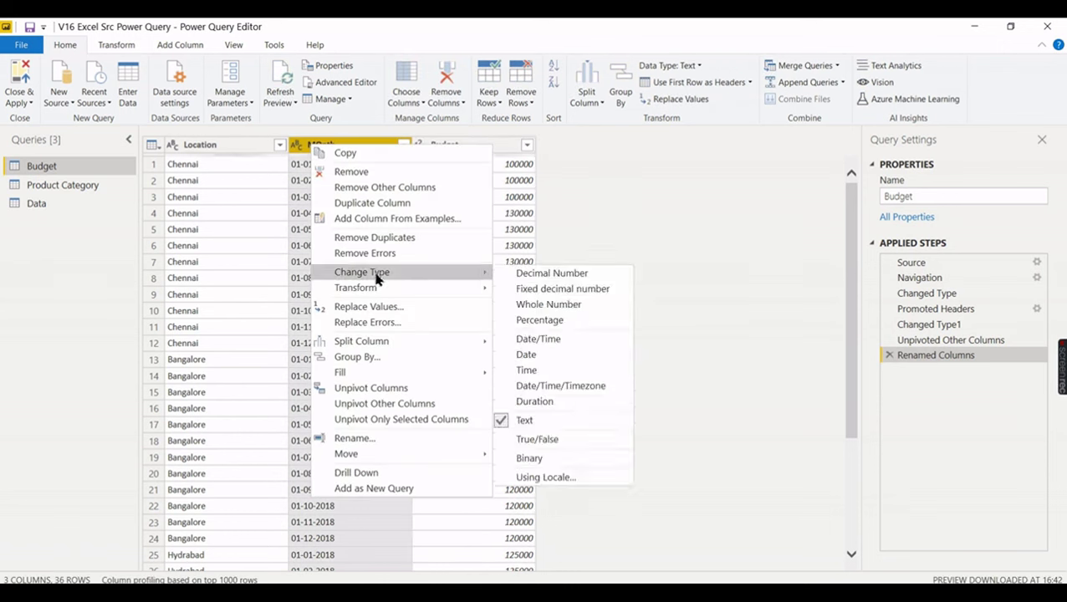
left_click(539, 353)
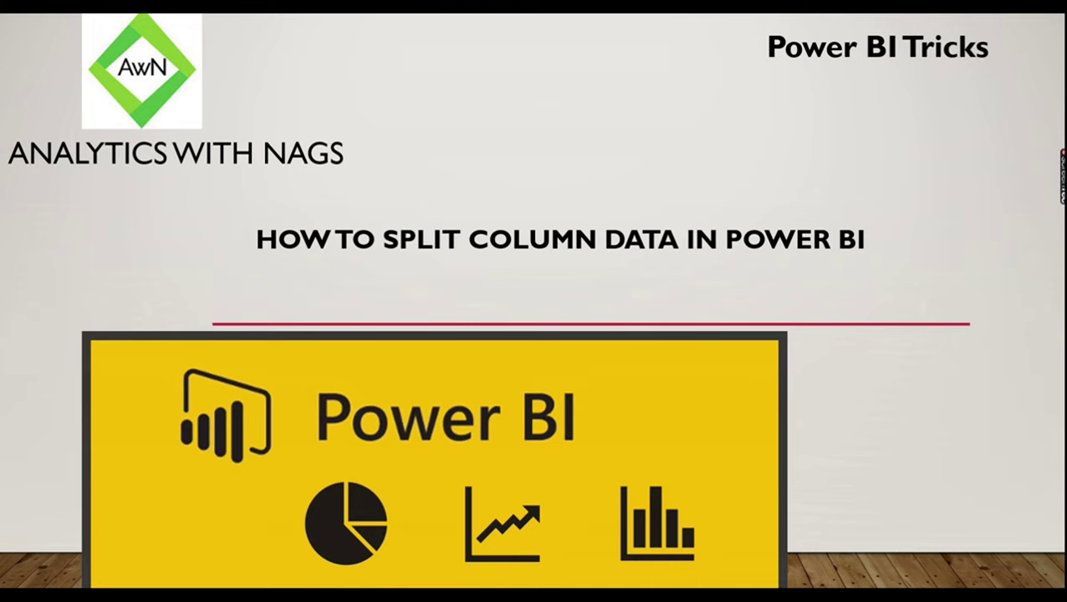
- Advance the slideshow to the Demo slide, end it, and switch to the Excel workbook
key("Right")
key("Escape")
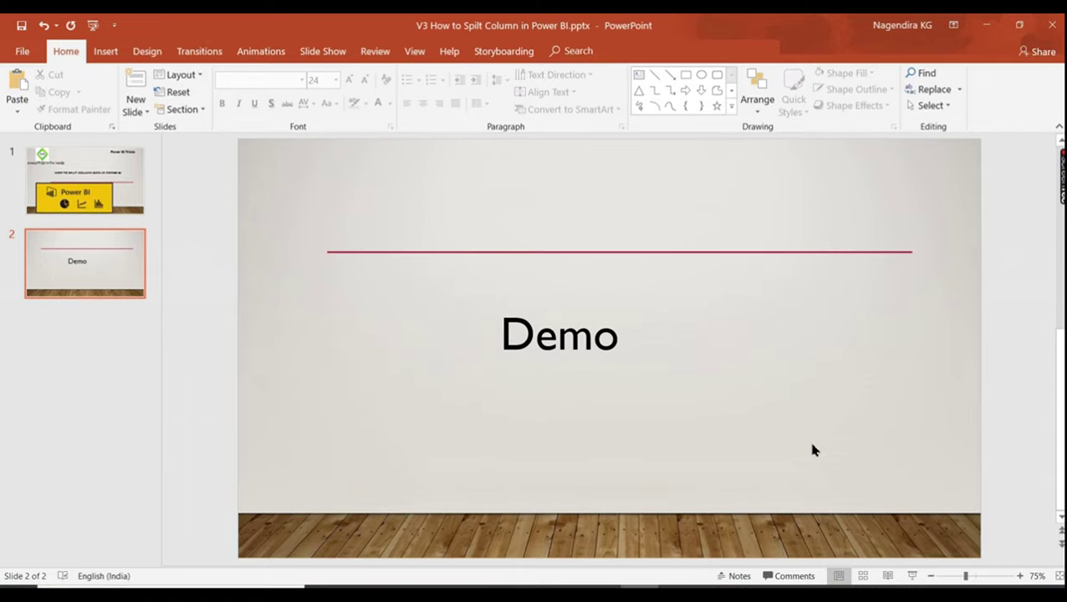
key("alt+Tab")
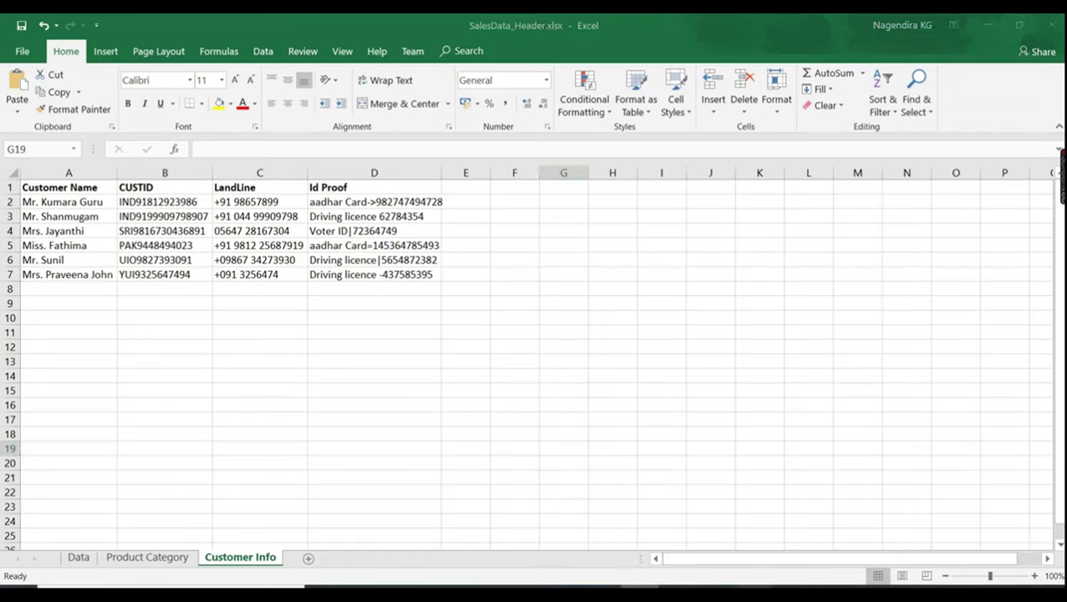
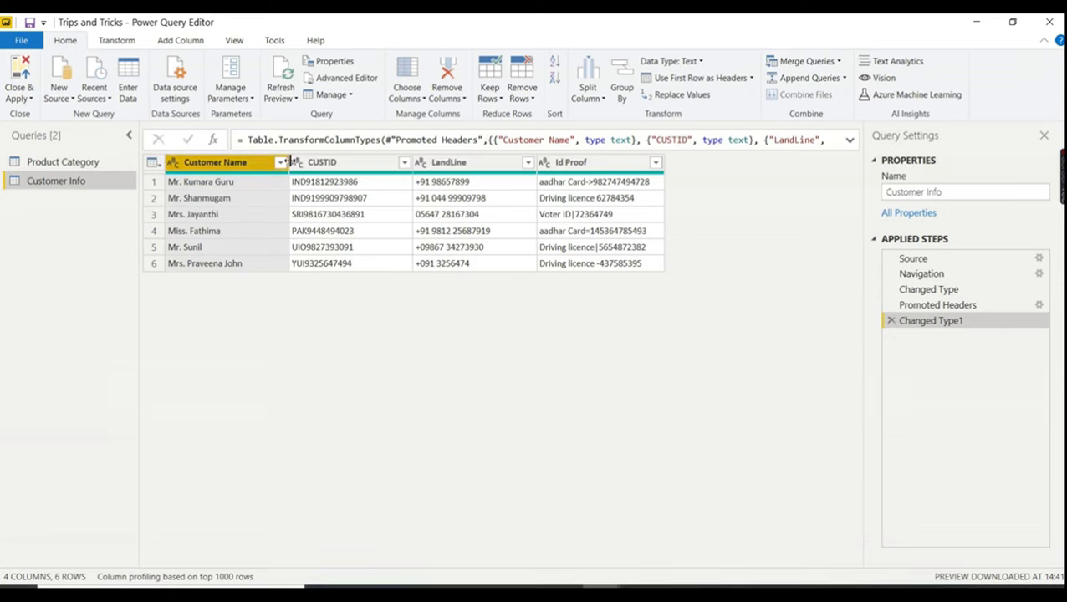
- Open the Split Column options for the Customer Name column of the Customer Info query
left_click(592, 99)
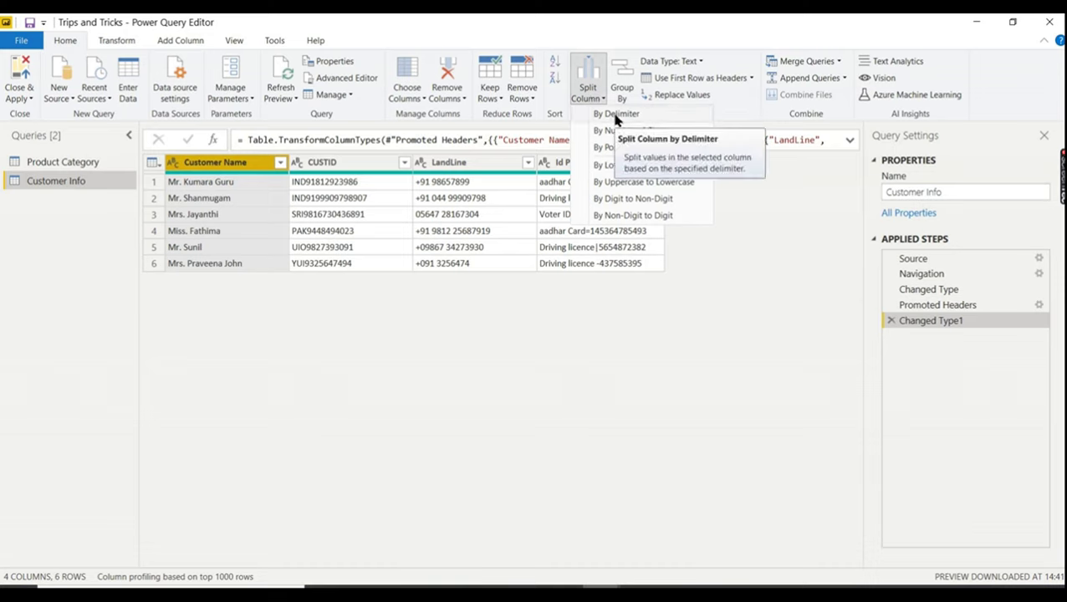
- Split Customer Name at each '.' into Customer Name.1 and Customer Name.2
left_click(615, 117)
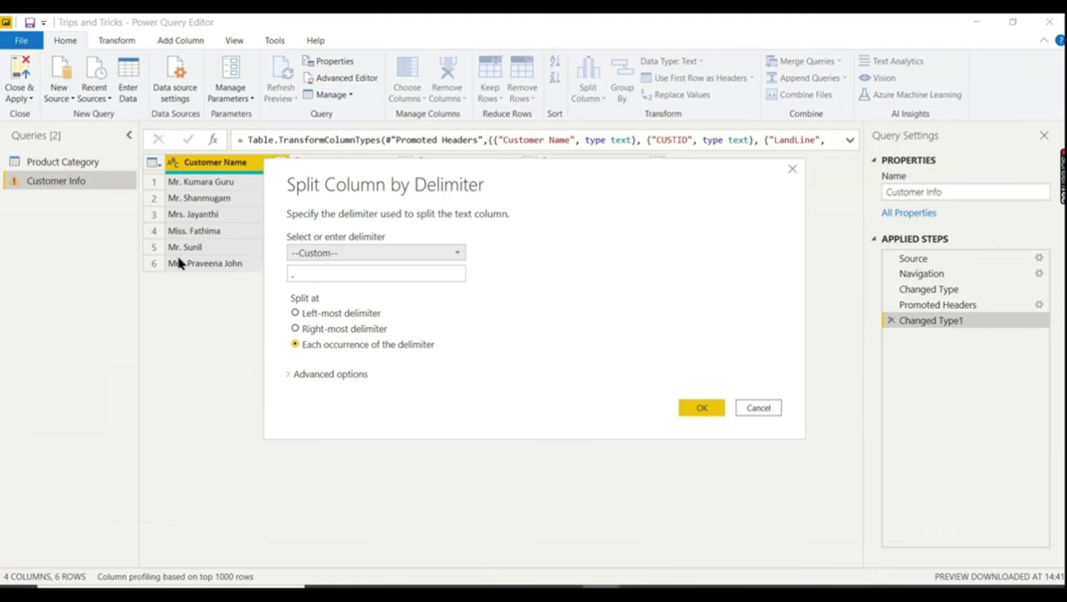
left_click(698, 408)
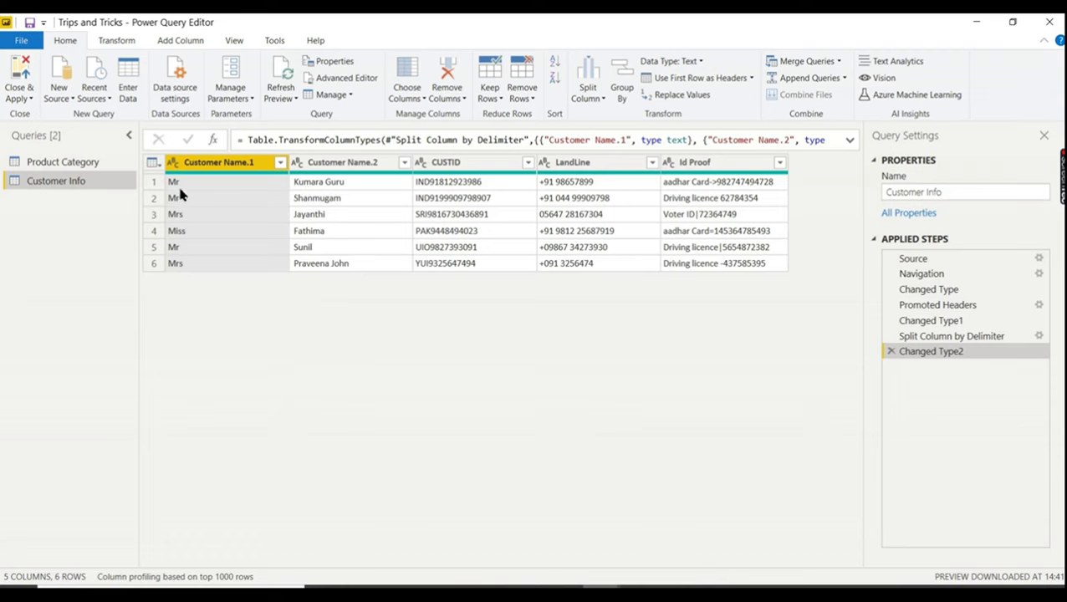
left_click(317, 163)
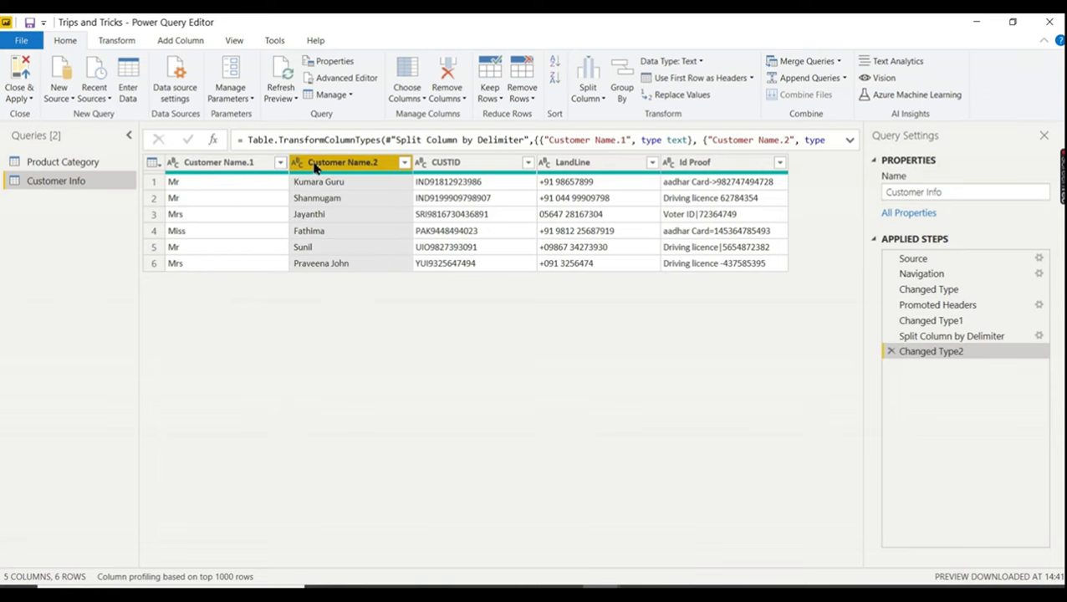
- Apply Format > Trim to Customer Name.2 to remove its leading spaces
left_click(130, 42)
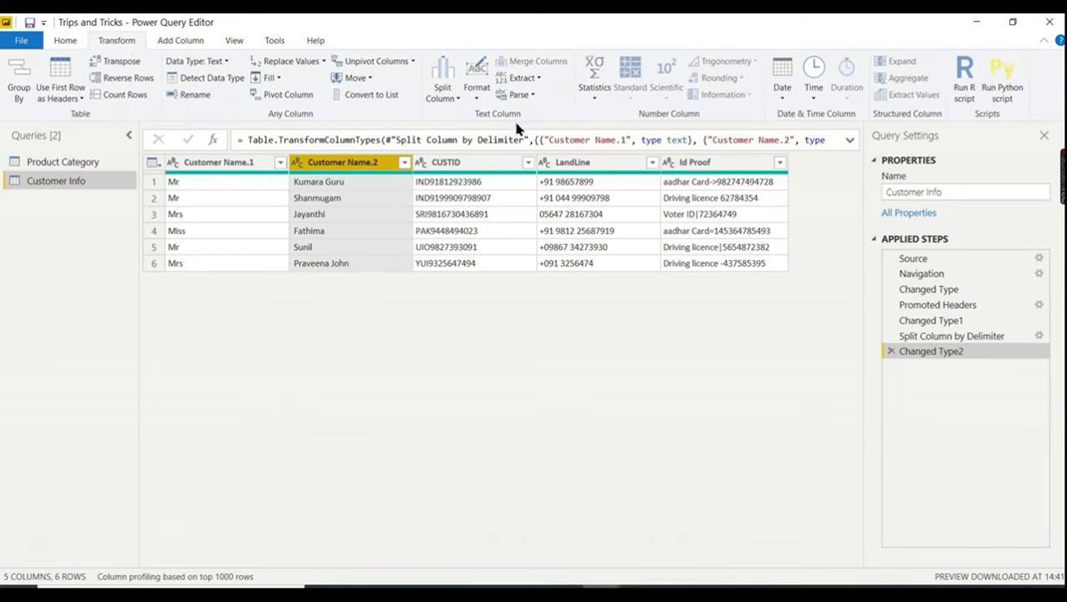
left_click(477, 94)
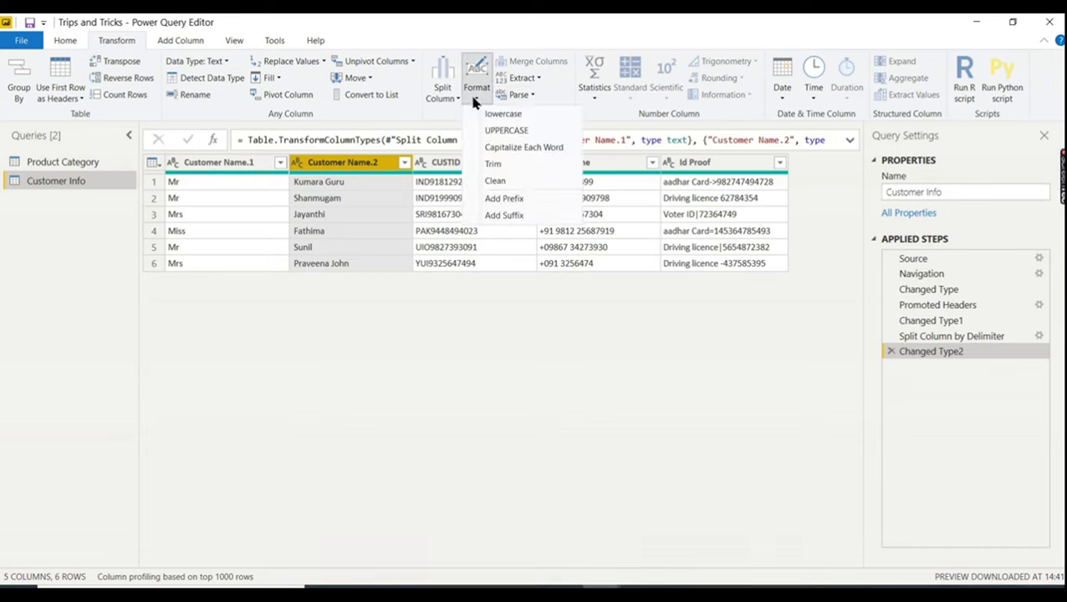
left_click(494, 165)
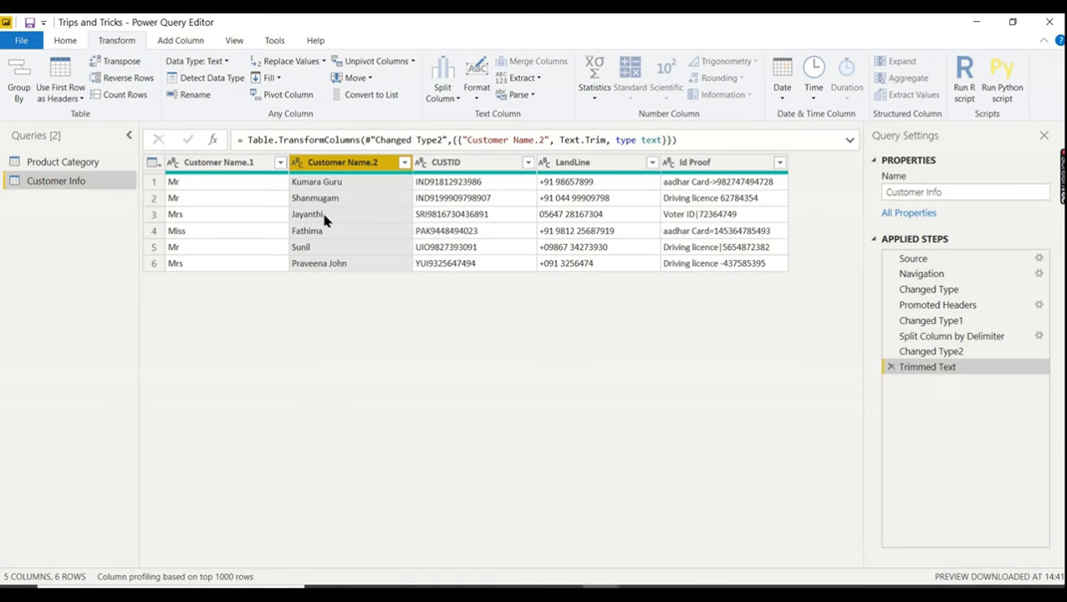
left_click(440, 166)
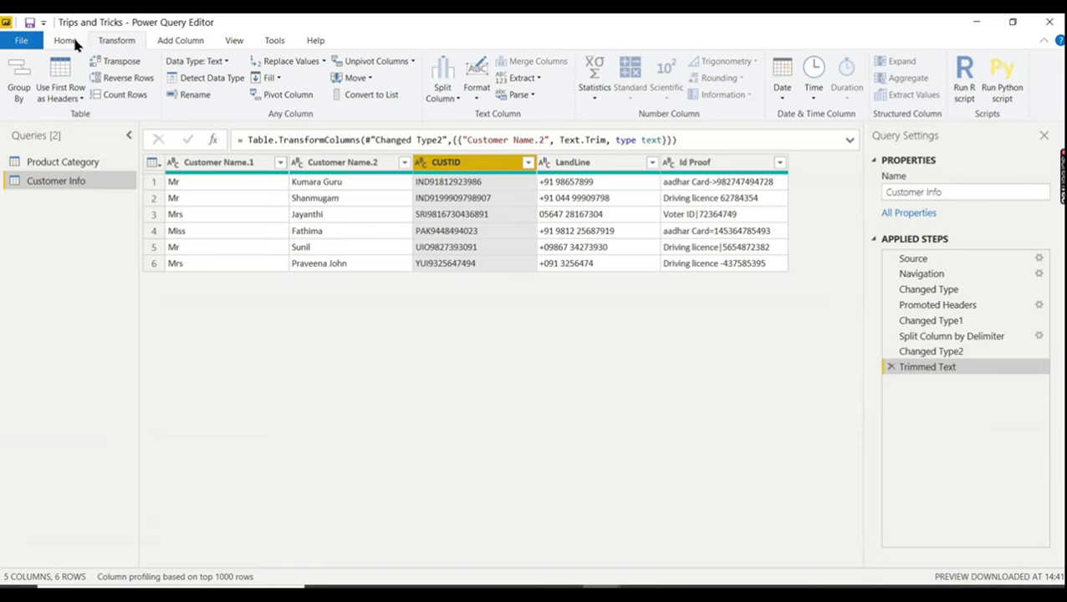
- Split CUSTID once after 3 characters, then remove the automatic whole-number type change on CUSTID.2
left_click(438, 94)
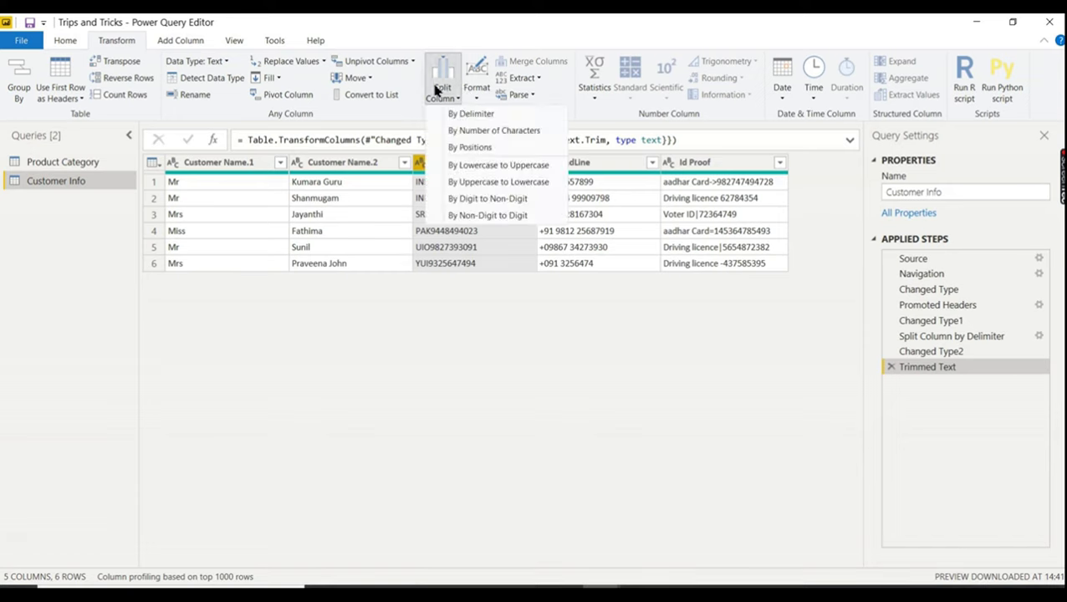
left_click(468, 132)
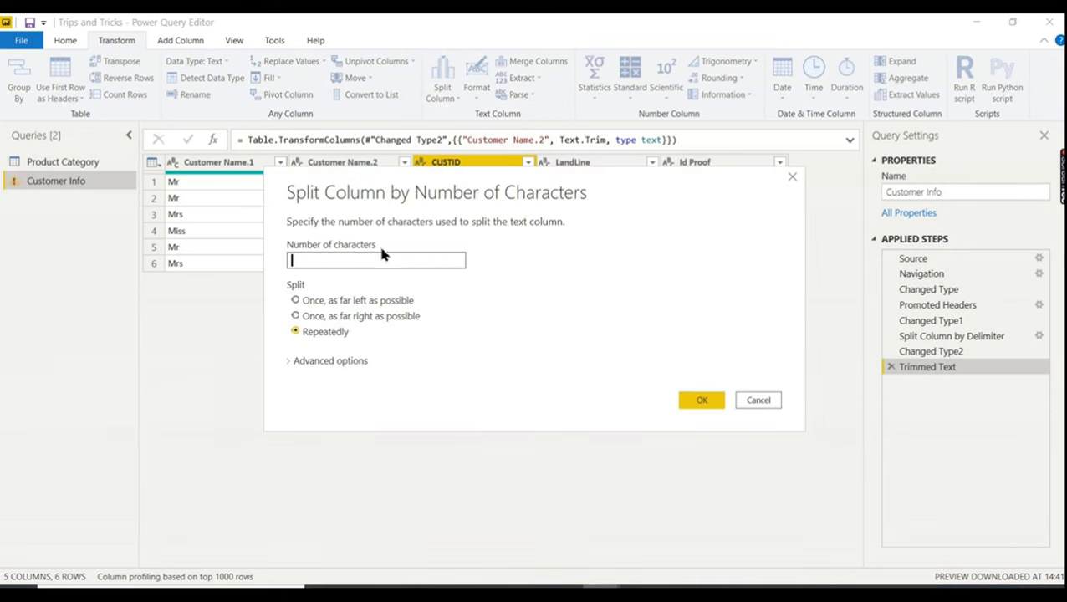
left_click(306, 303)
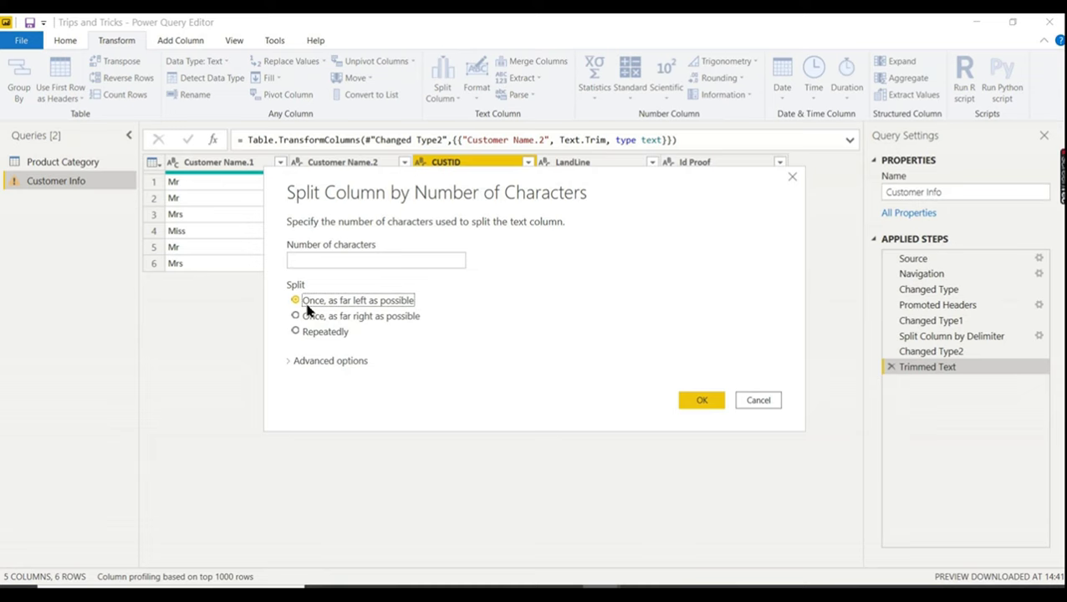
left_click(323, 262)
type("3")
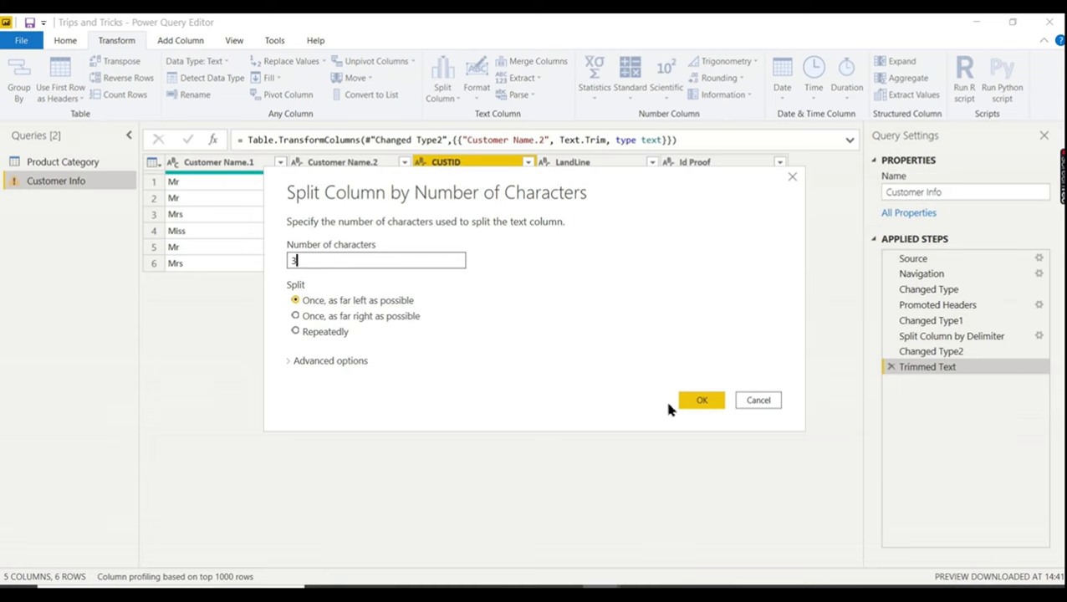
left_click(701, 401)
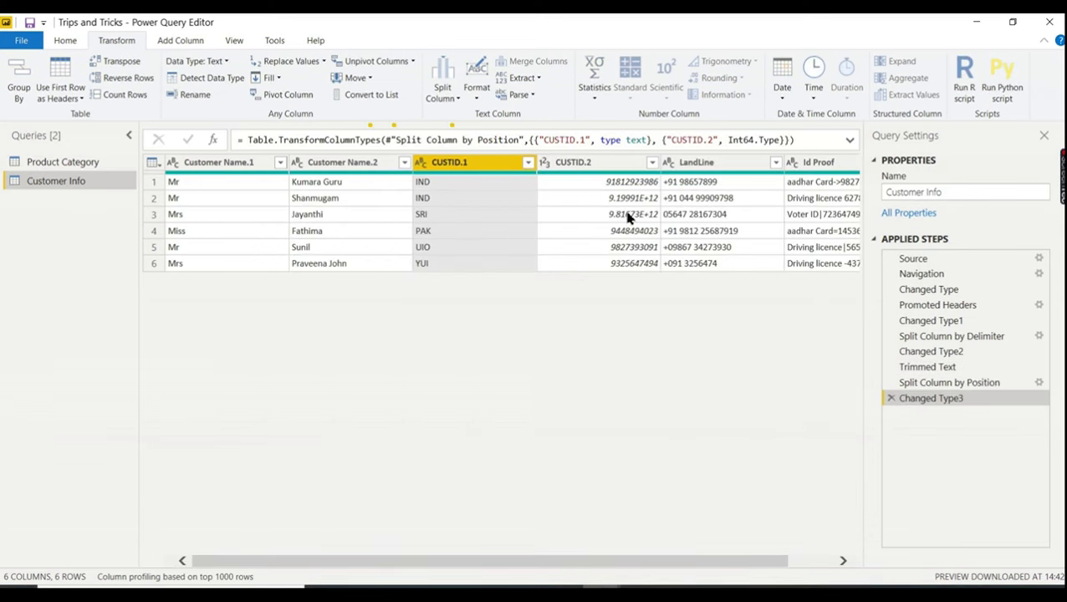
left_click(591, 164)
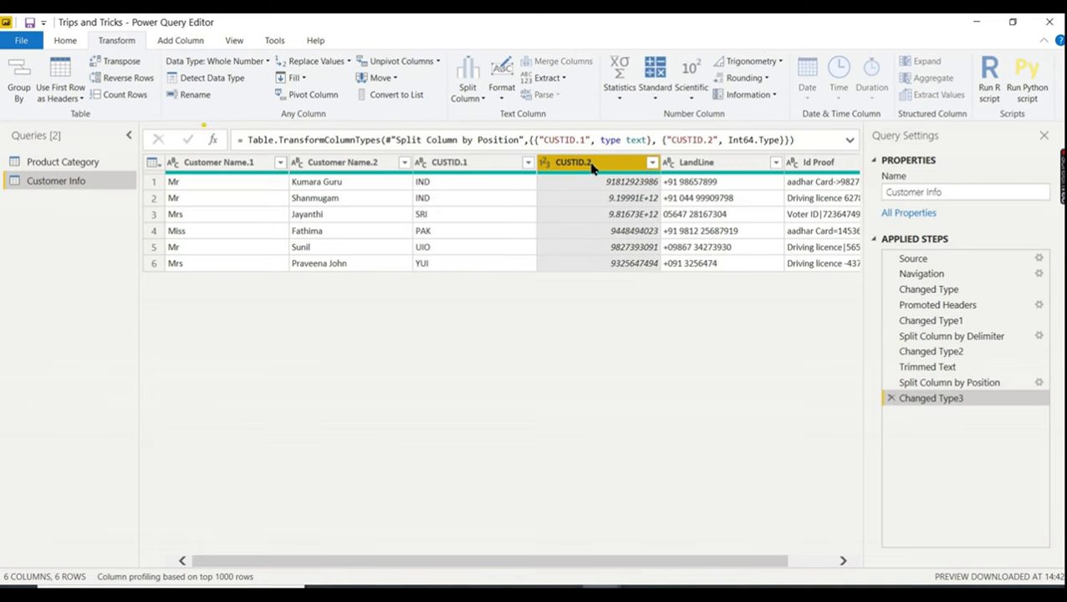
left_click(891, 399)
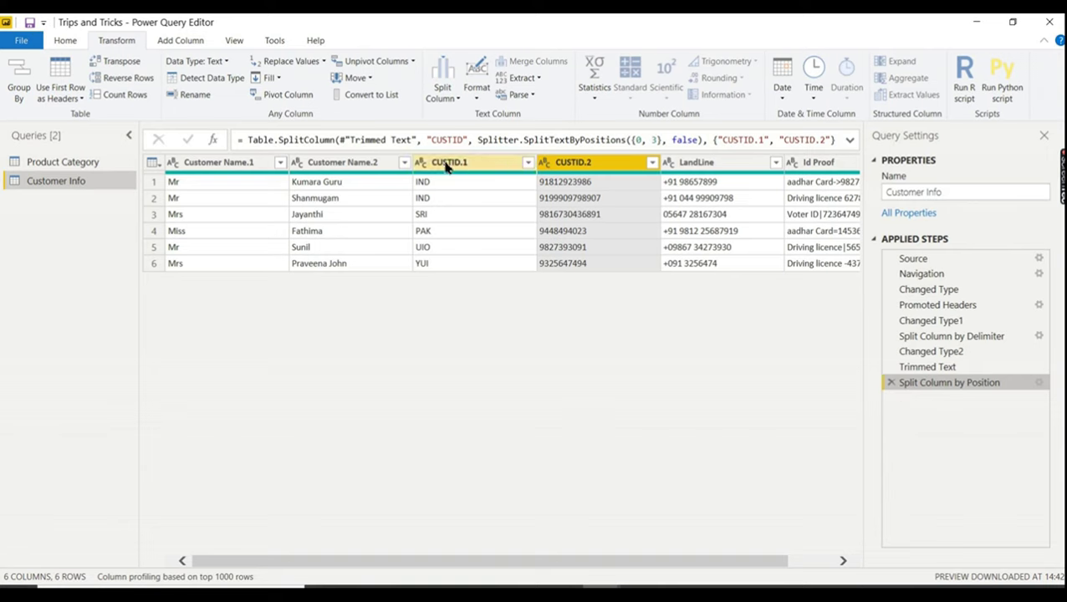
- Rename the CUSTID.2 column to CustID
double_click(577, 166)
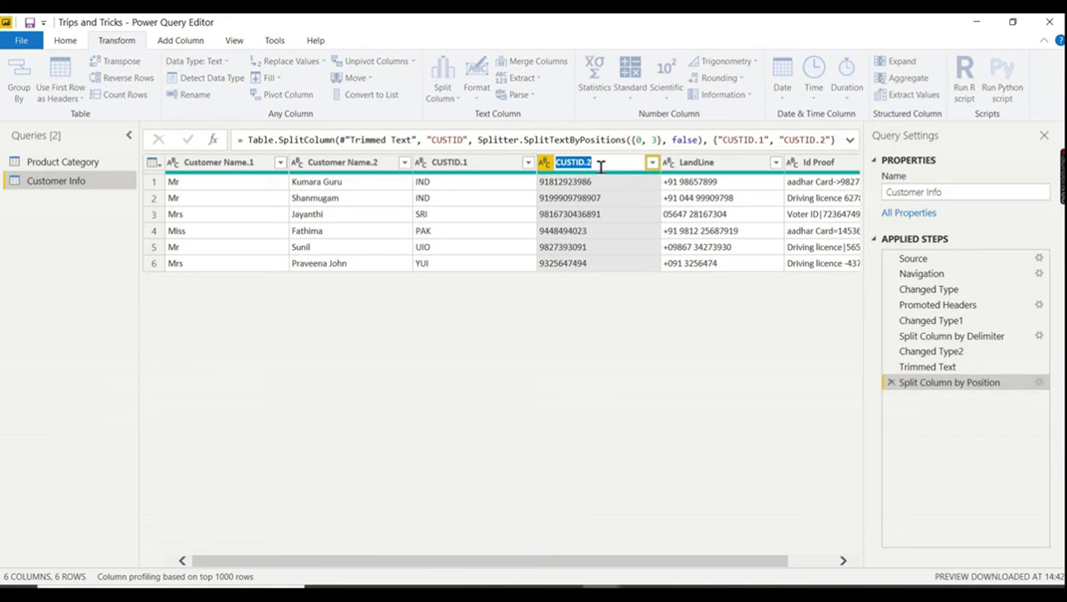
type("CustID")
key("Return")
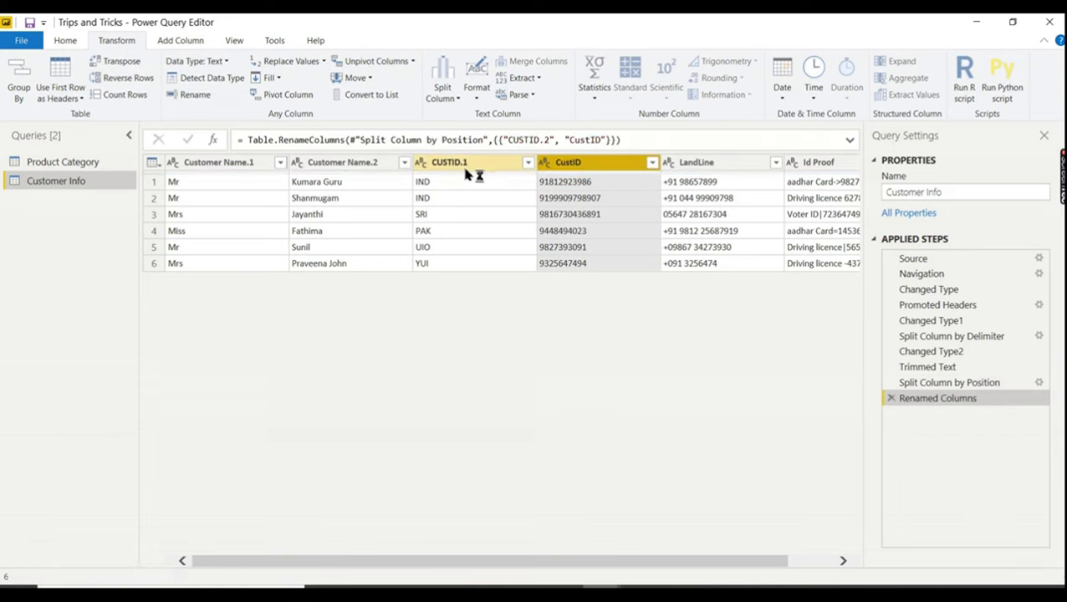
- Move CUSTID.1 to sit before Customer Name.2, then select LandLine
left_click(468, 171)
left_click_drag(469, 171, 352, 169)
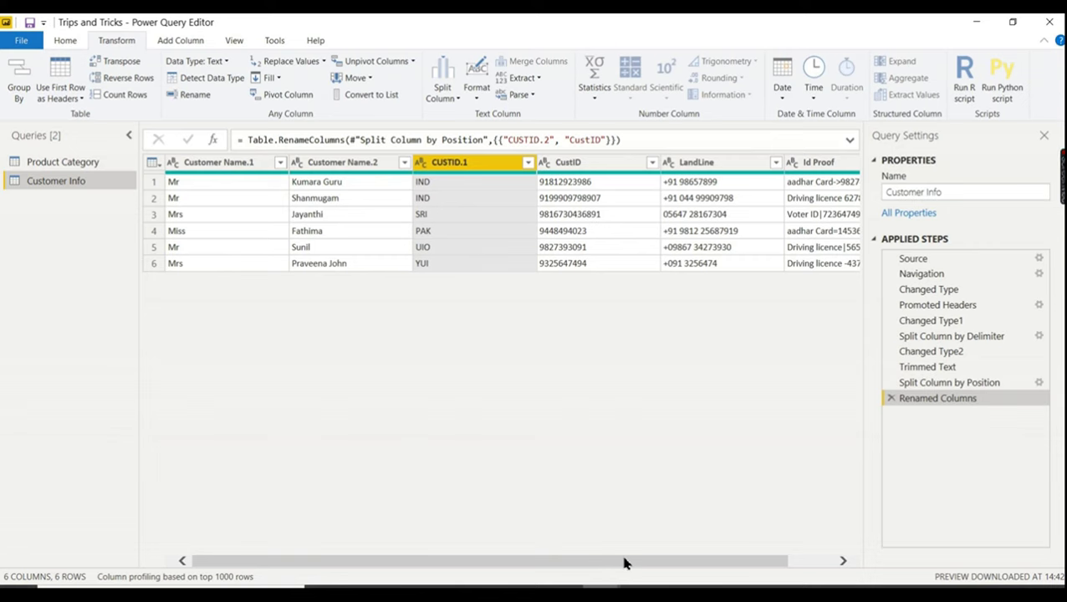
left_click_drag(626, 562, 717, 576)
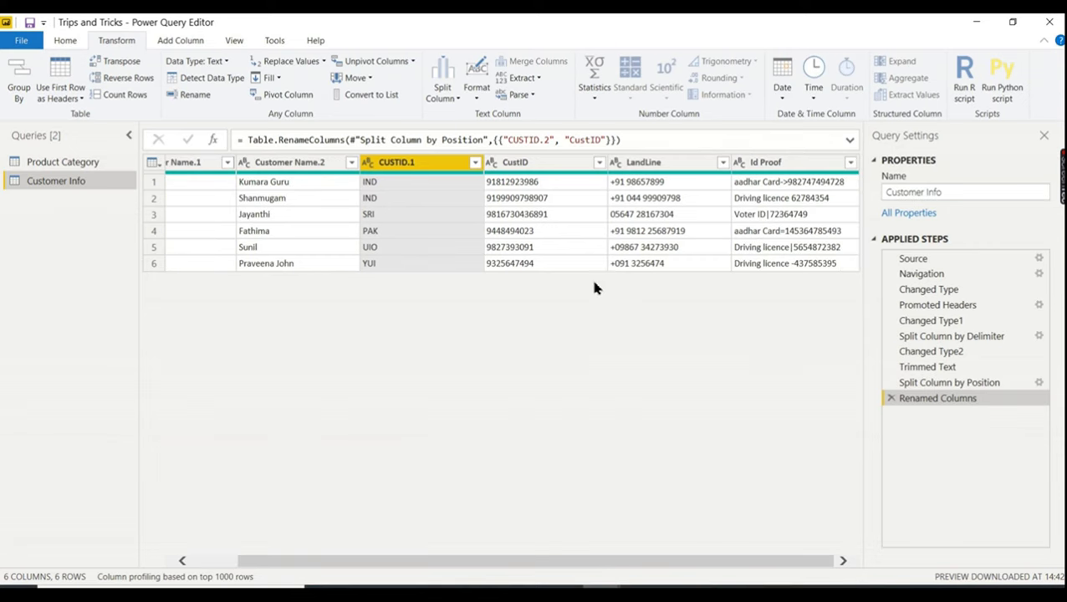
left_click(633, 166)
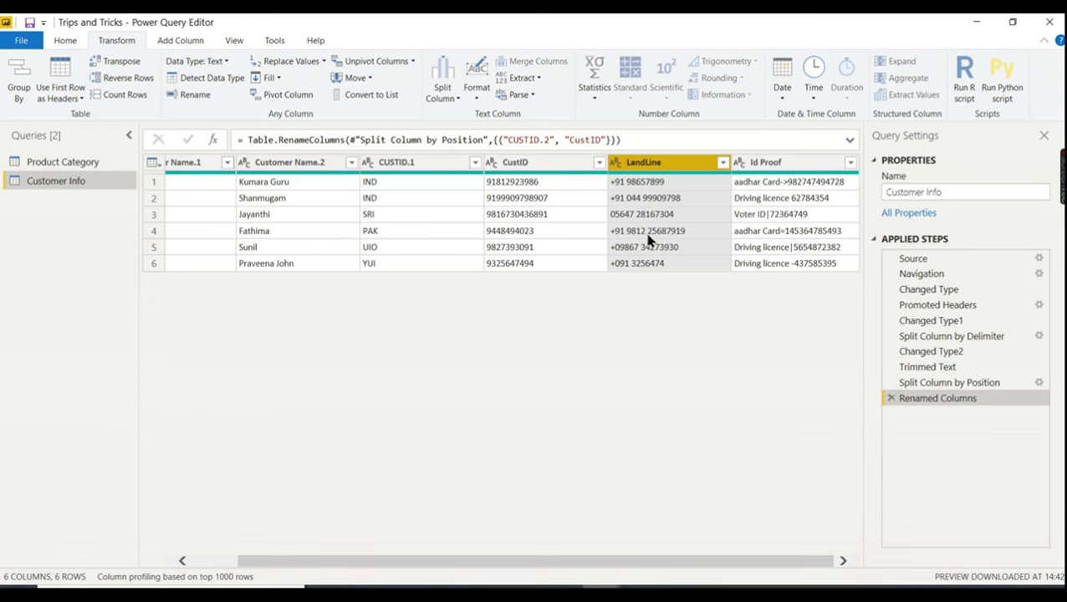
- Split LandLine at the right-most space delimiter and delete the resulting Changed Type3 step
right_click(640, 167)
left_click(633, 168)
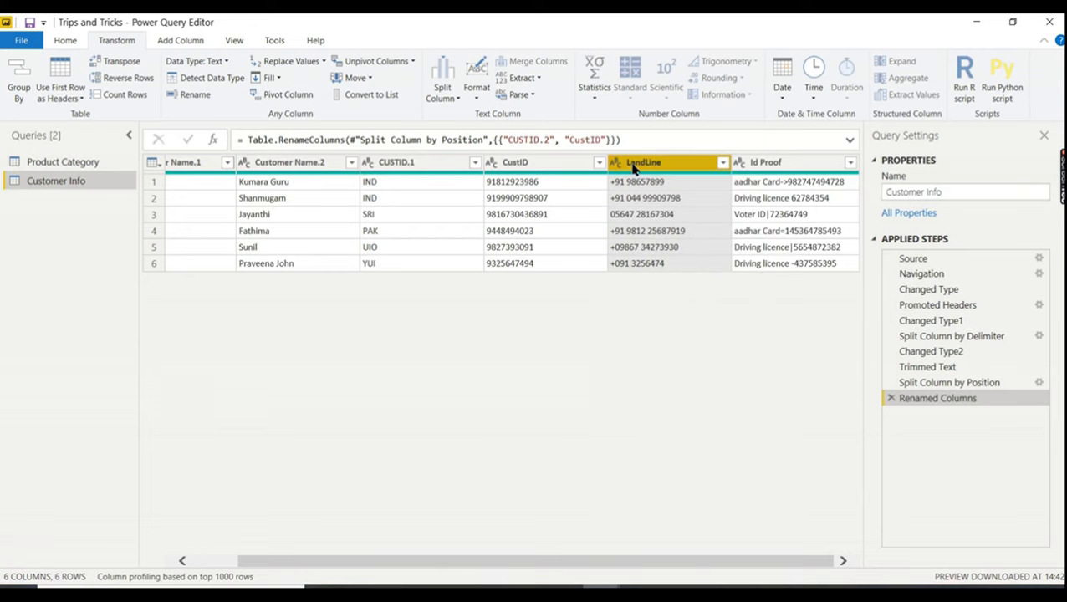
left_click(444, 96)
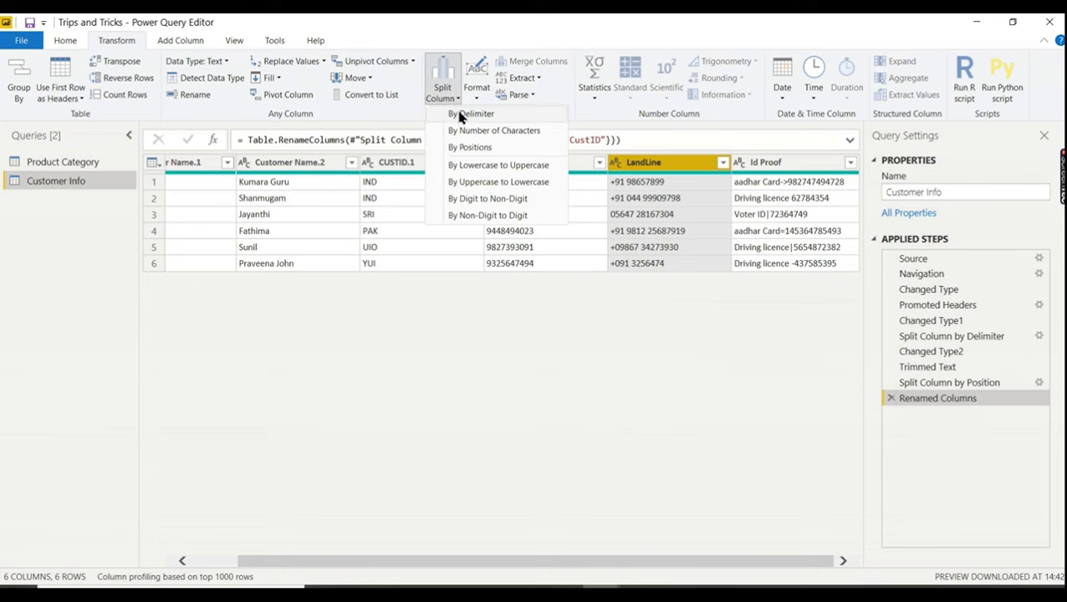
left_click(459, 115)
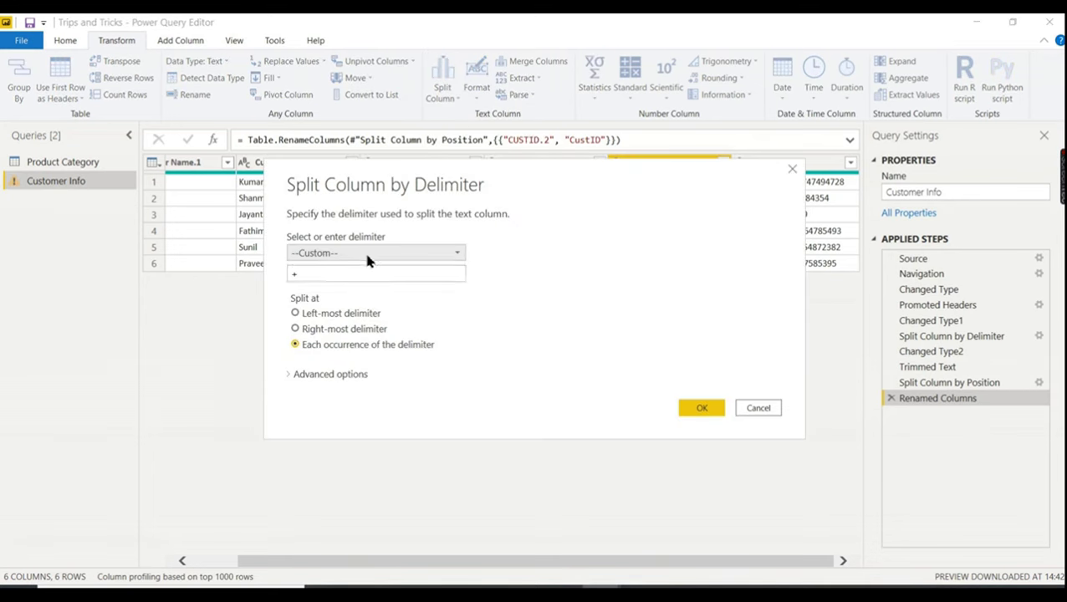
left_click(366, 252)
left_click(334, 347)
left_click(351, 254)
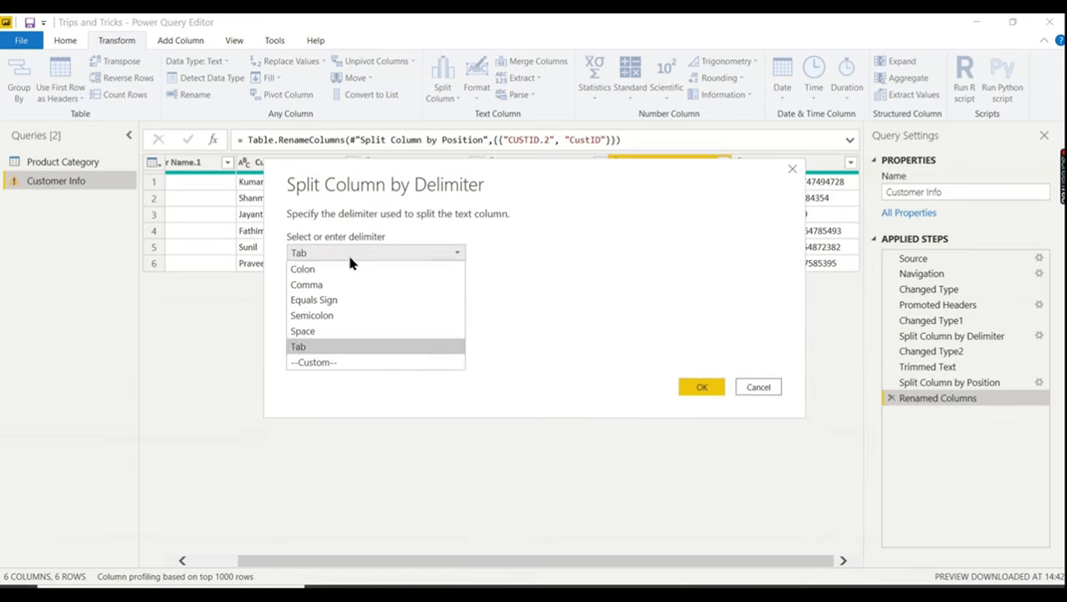
left_click(319, 331)
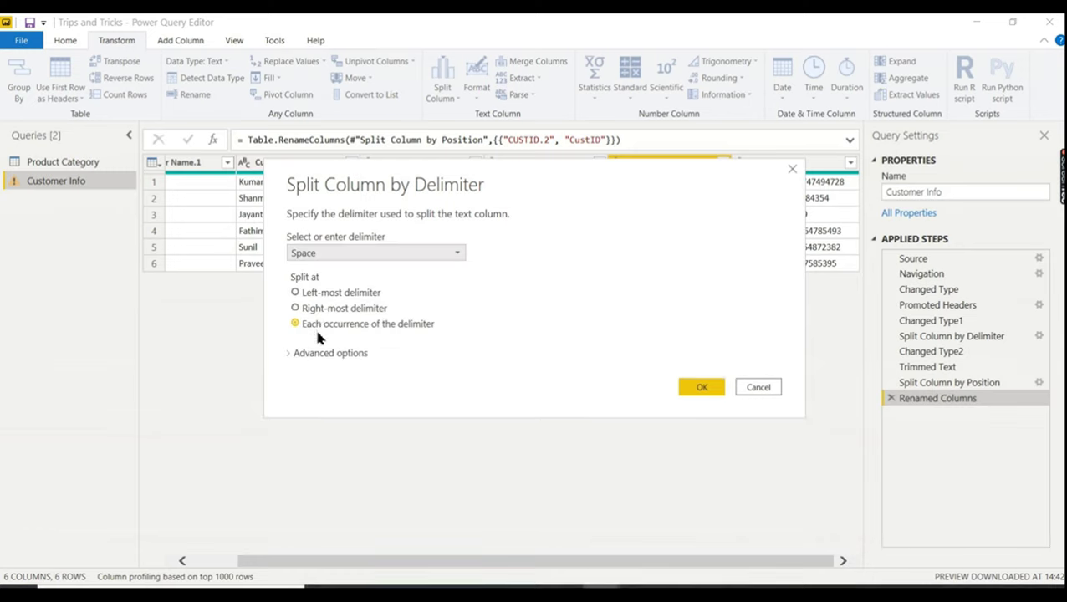
left_click(308, 310)
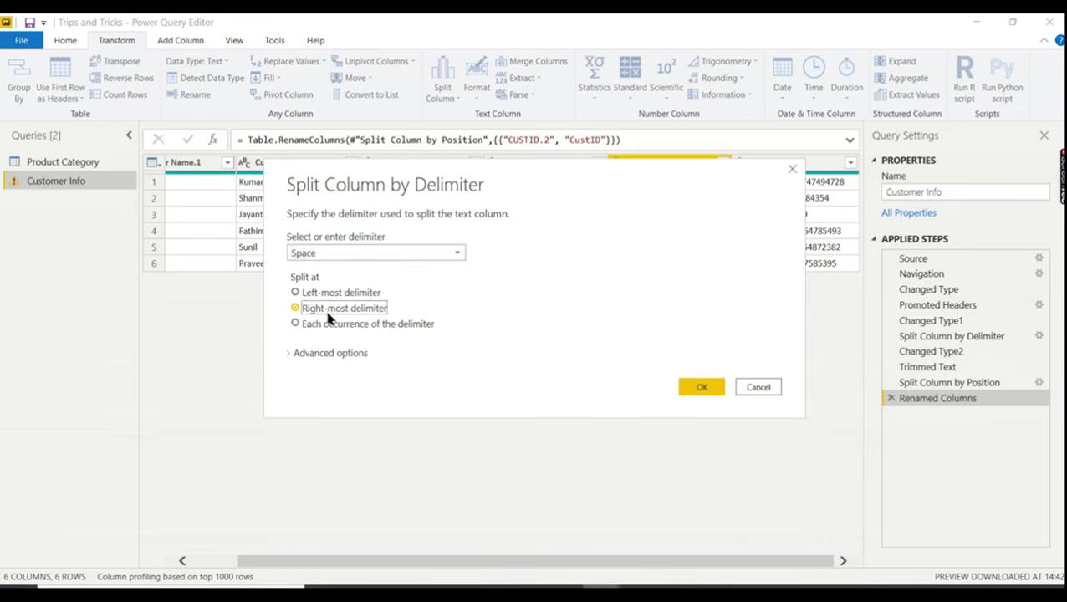
left_click(701, 390)
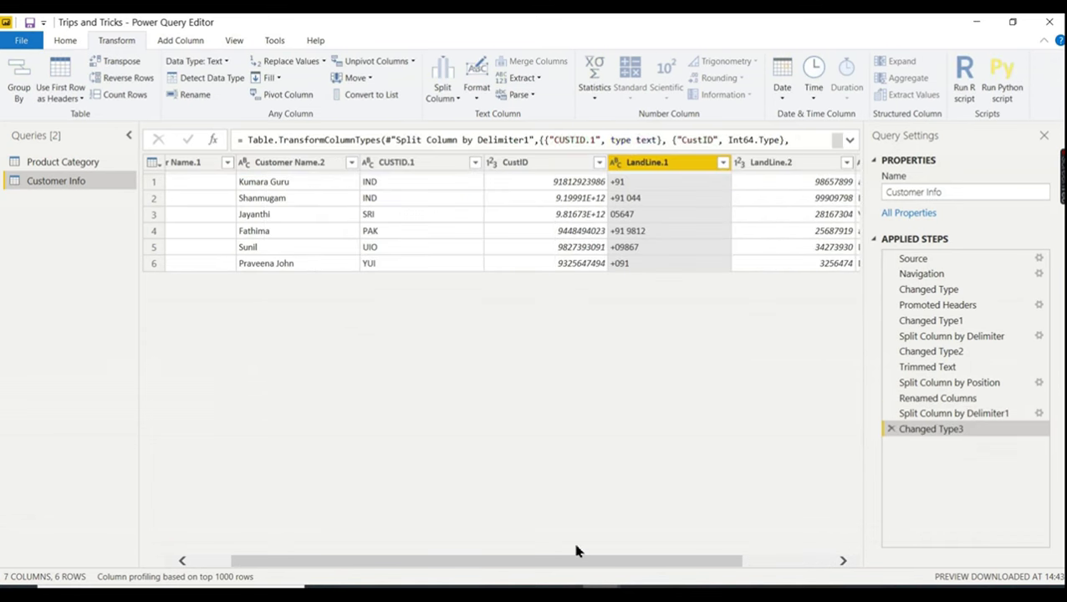
left_click_drag(560, 567, 686, 571)
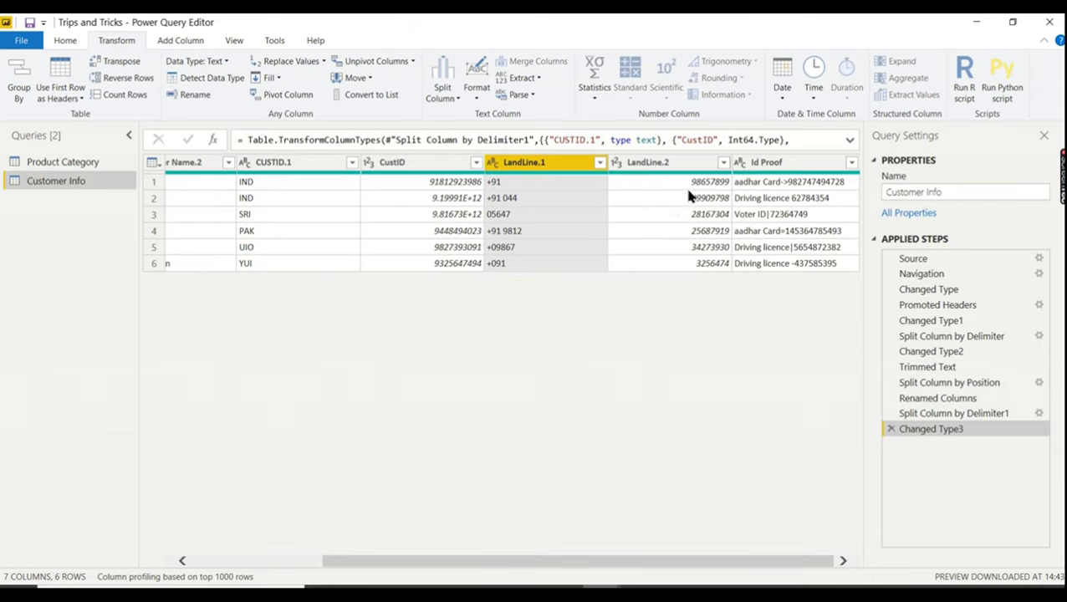
left_click(891, 429)
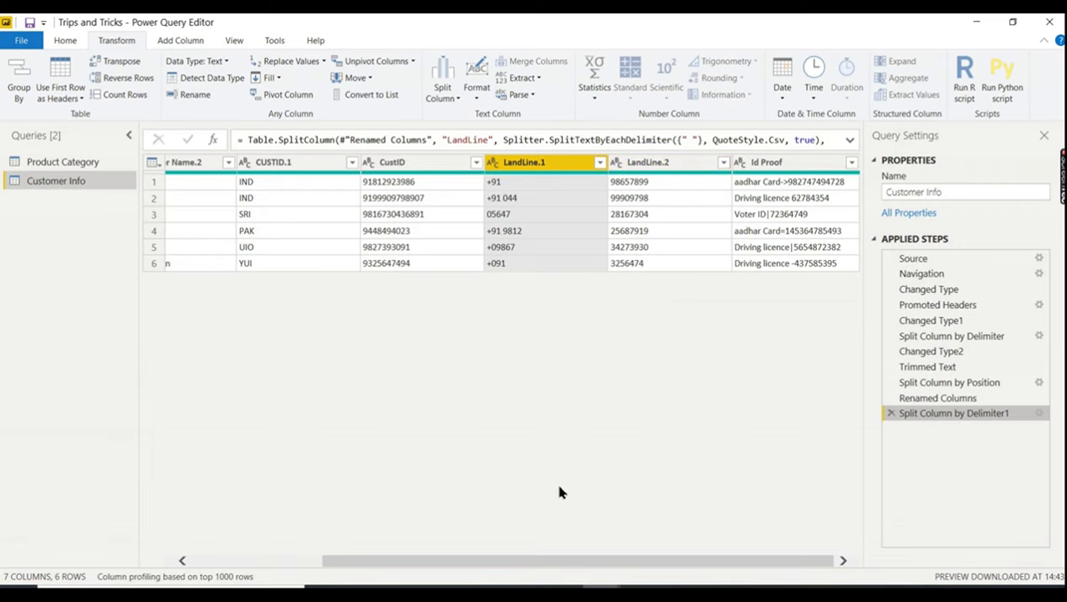
- Split Id Proof by non-digit to digit into Id Proof.1 and Id Proof.2
left_click(771, 171)
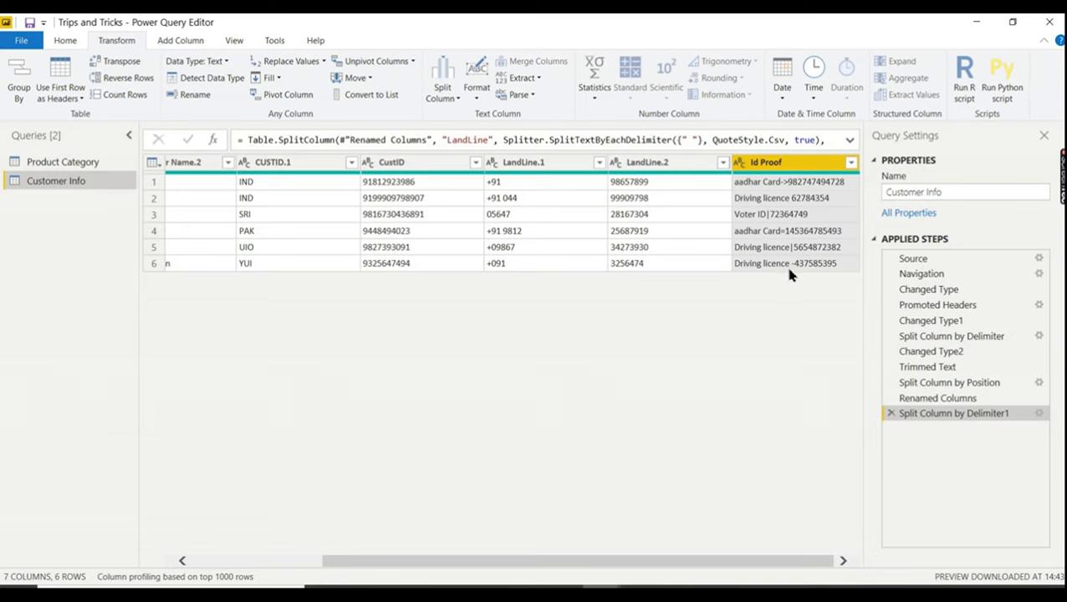
right_click(759, 166)
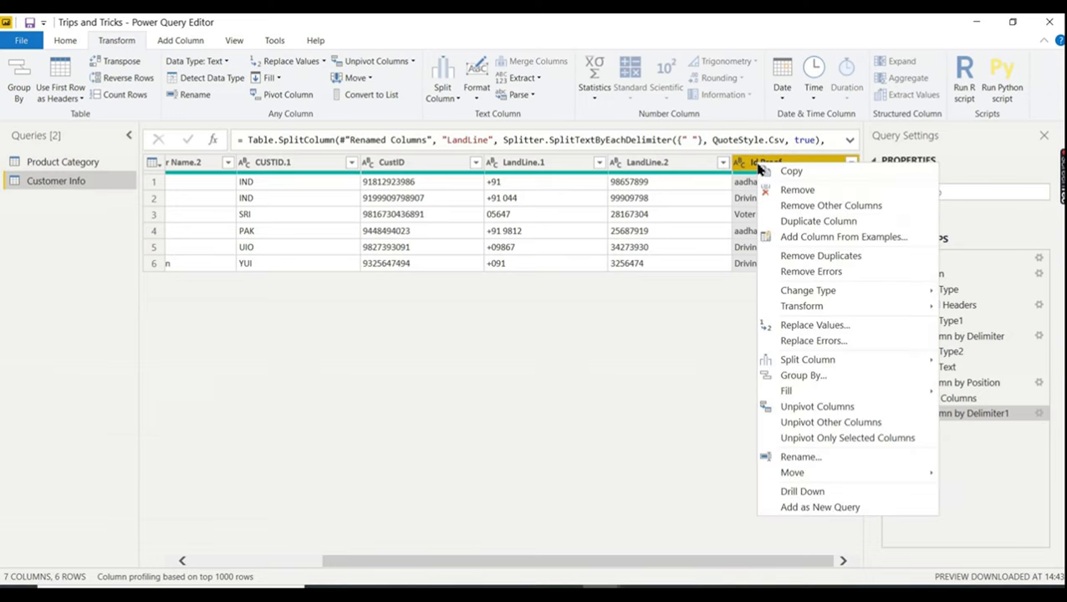
left_click(751, 167)
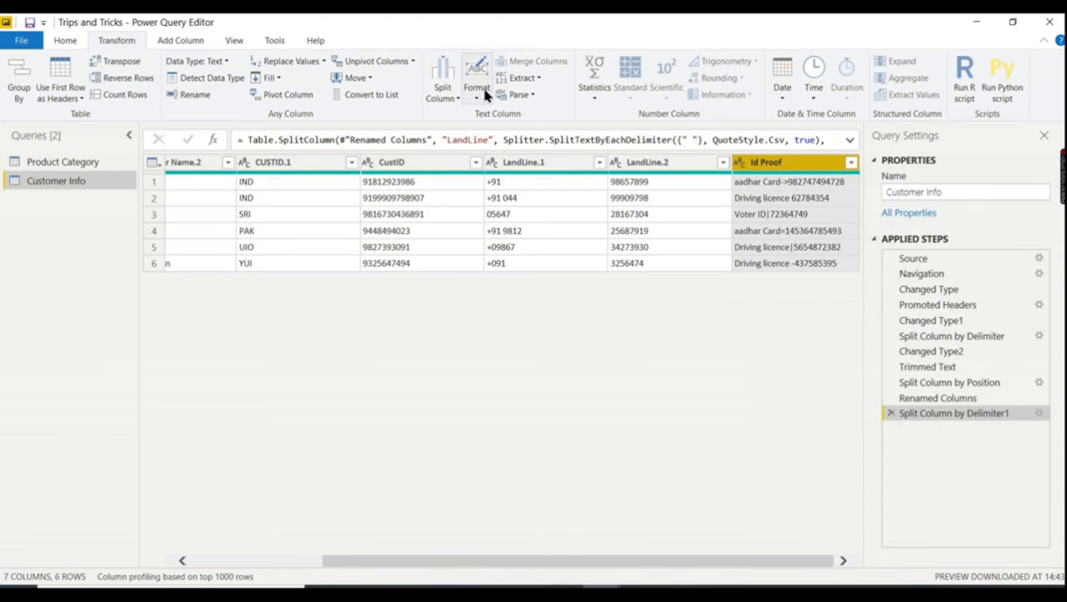
left_click(450, 100)
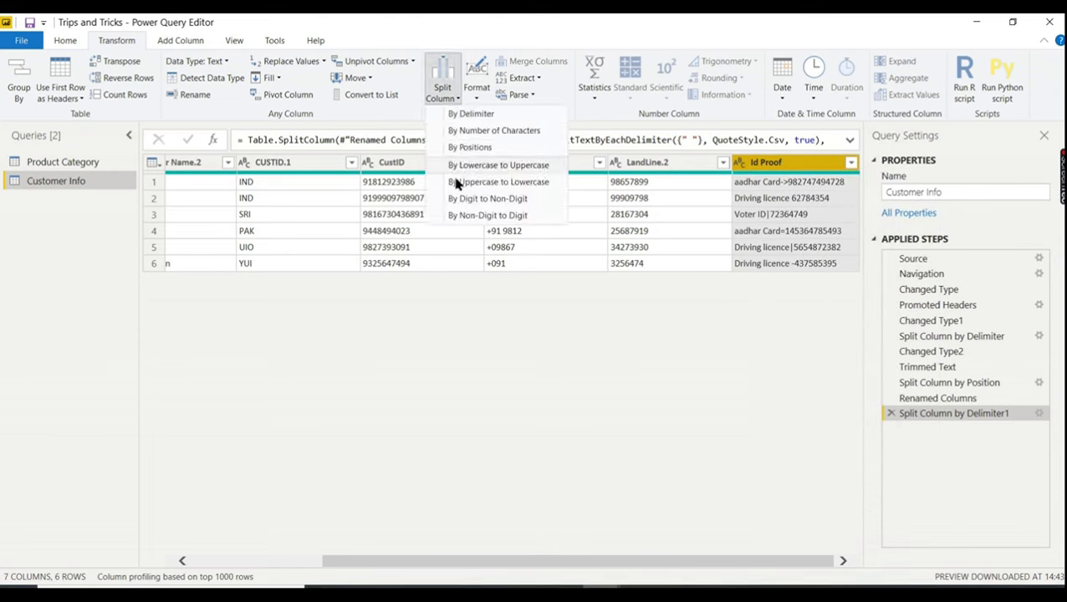
left_click(487, 216)
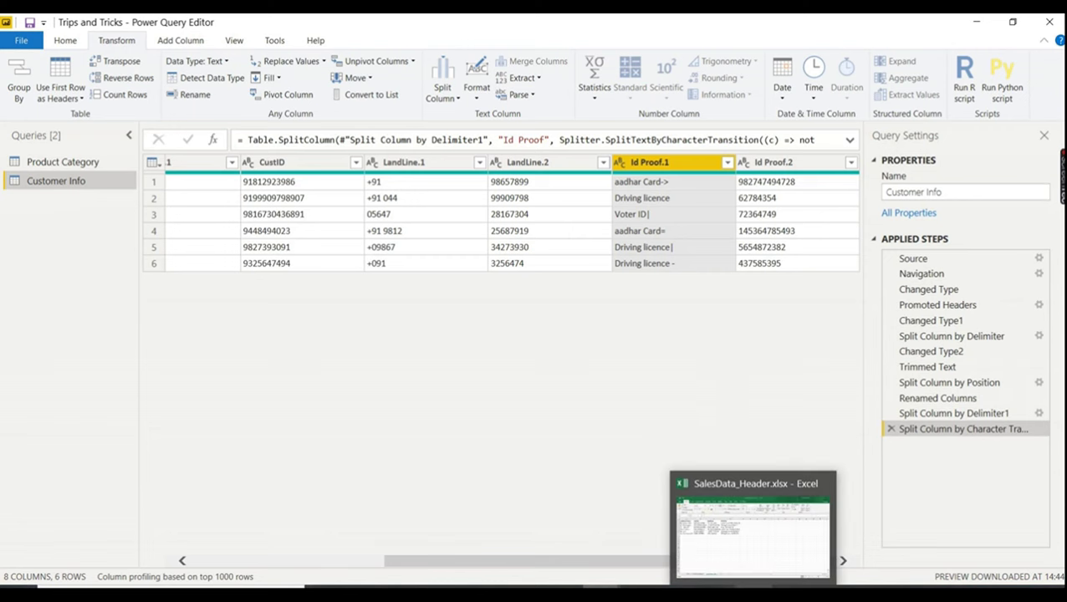
left_click(752, 596)
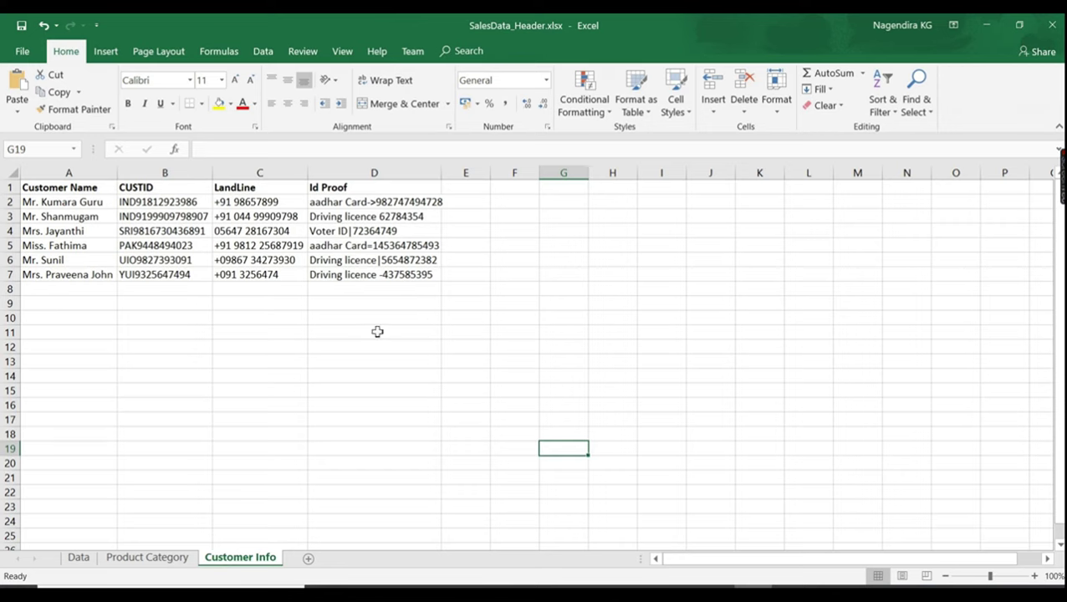
key("alt+Tab")
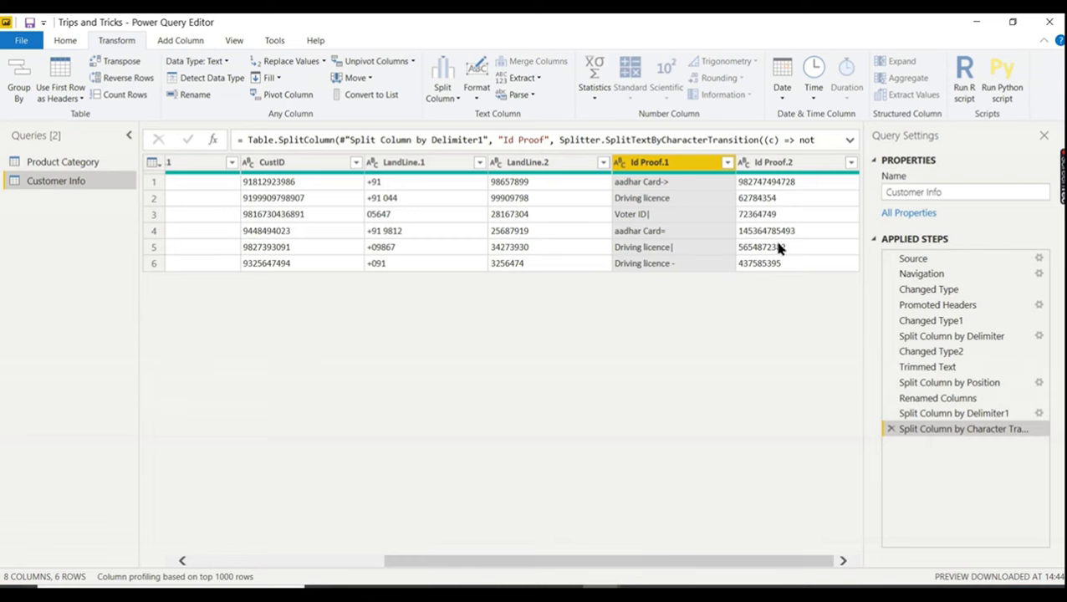
key("alt+Tab")
key("alt+Tab")
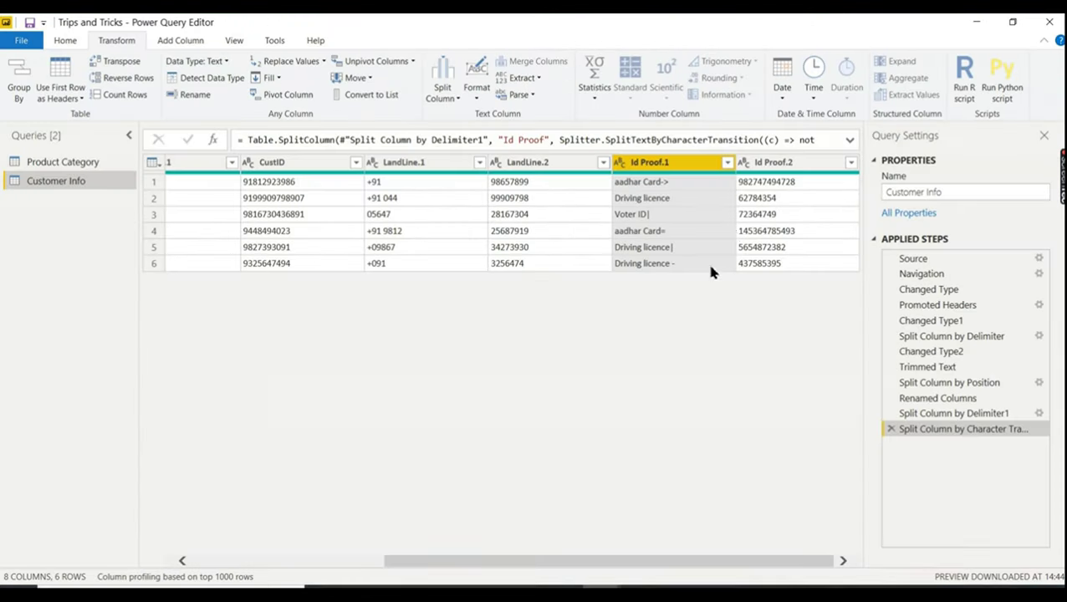
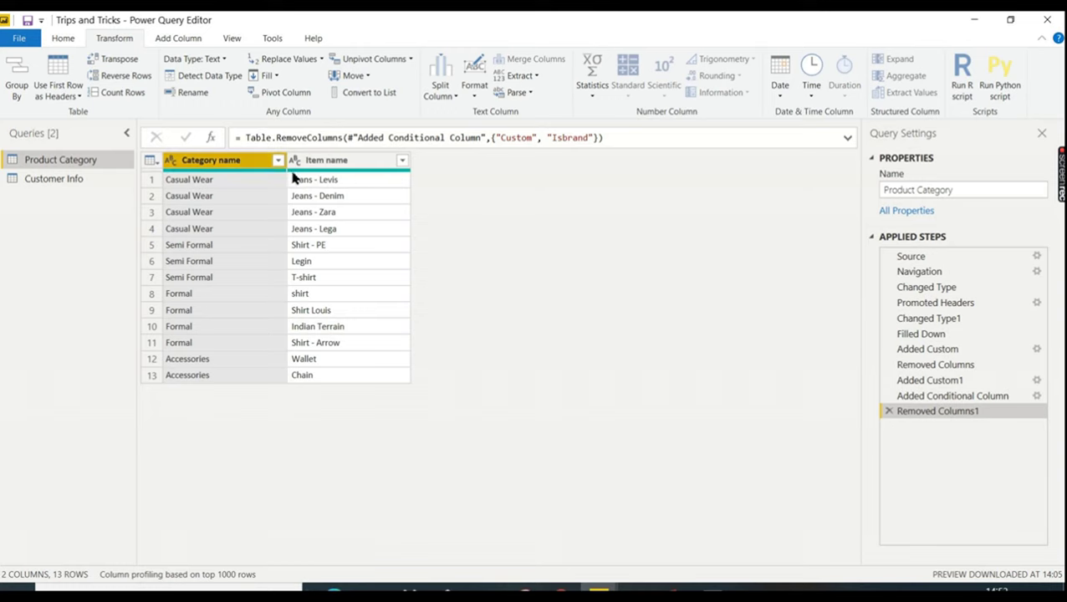
- Start a new custom column named Category Product detail
left_click(65, 39)
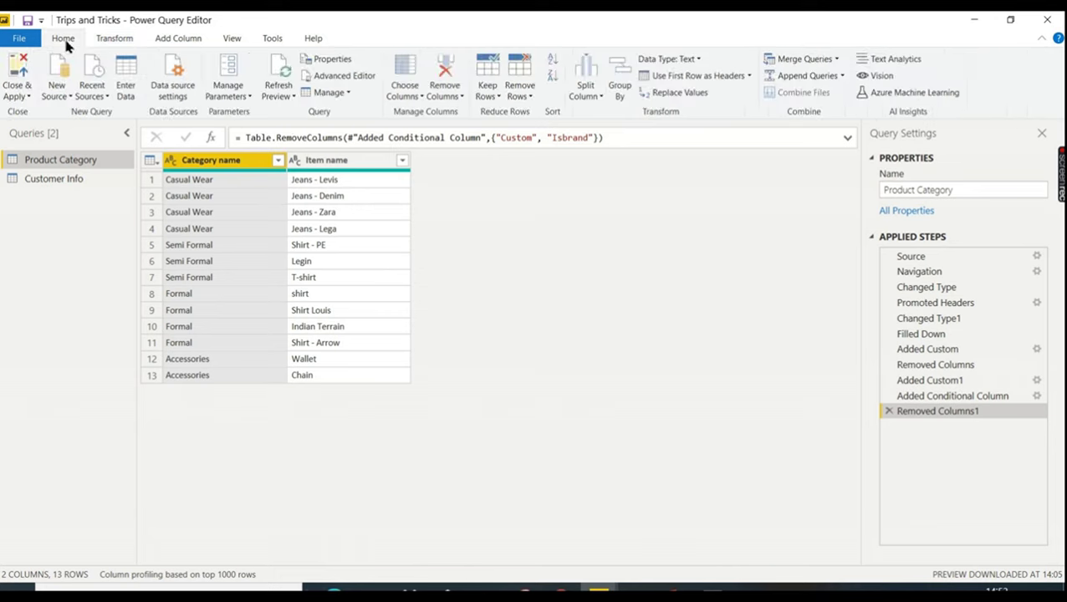
left_click(161, 41)
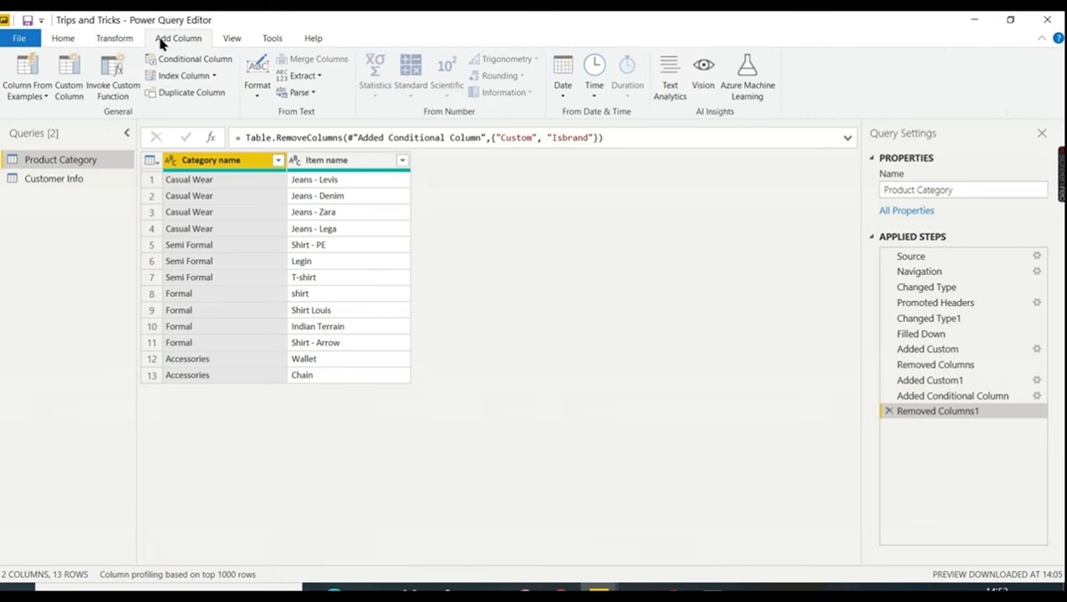
left_click(70, 78)
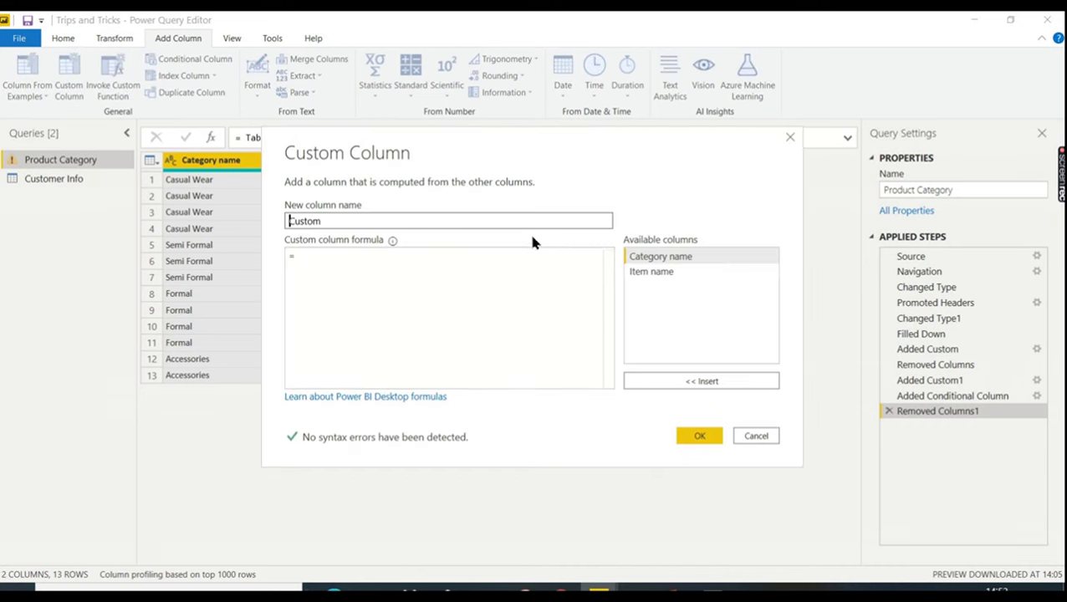
left_click_drag(357, 223, 202, 214)
type("Categ")
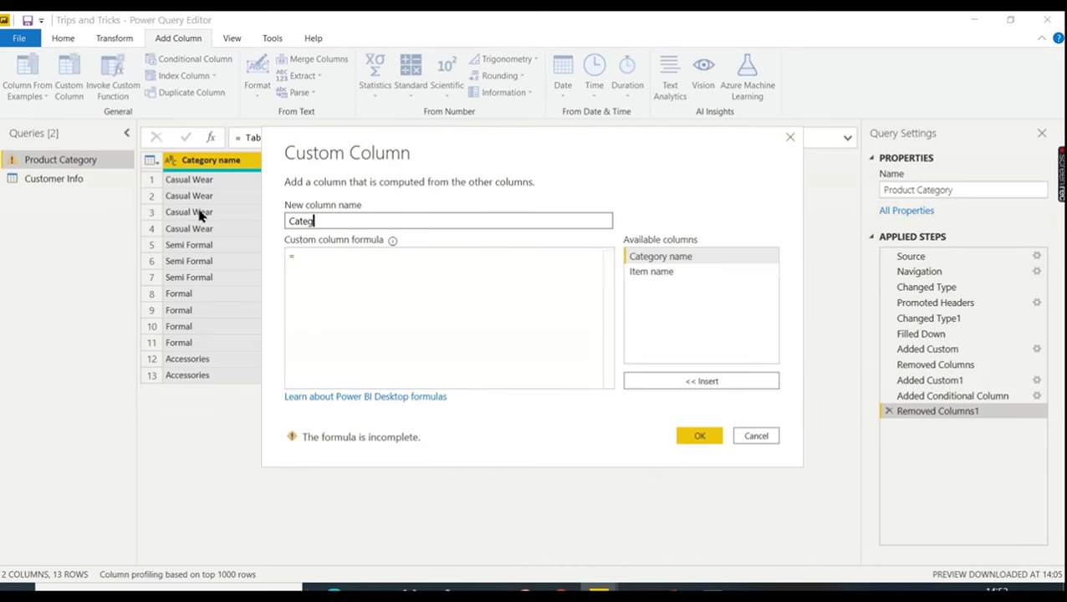
type("ory Pr")
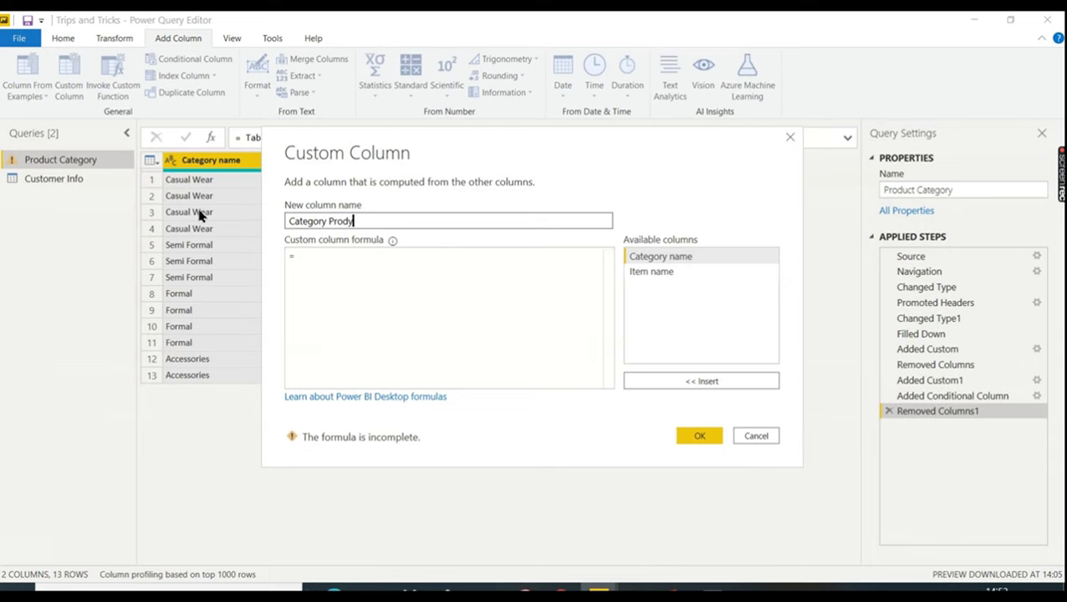
type("oduct detail")
- Enter the formula [Category name] & "##" & [Item name] and add the column
left_click(326, 266)
left_click(669, 260)
double_click(668, 261)
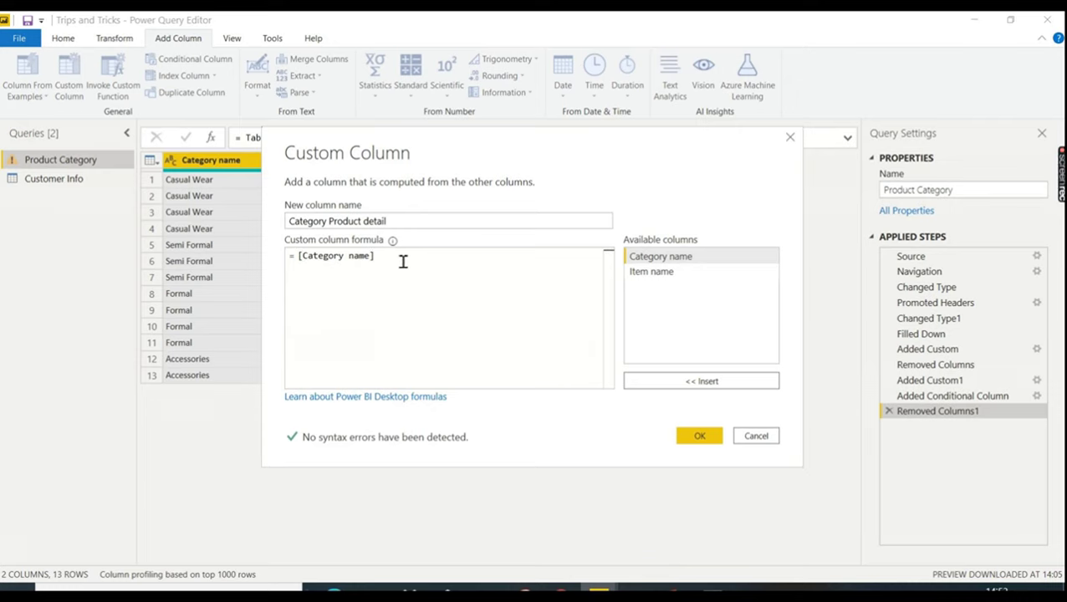
type("& ")
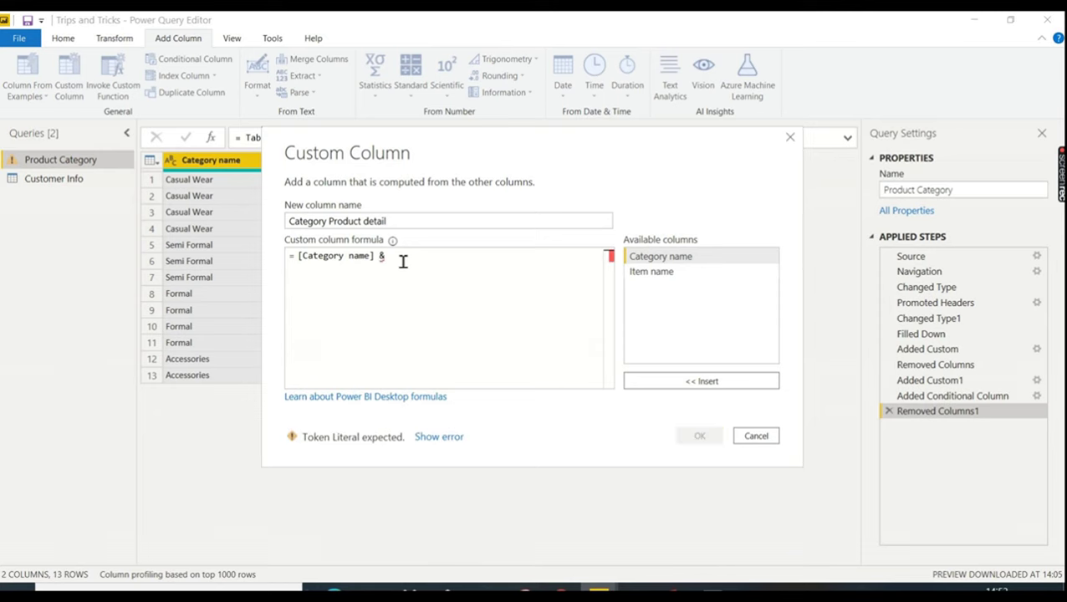
type("\"##")
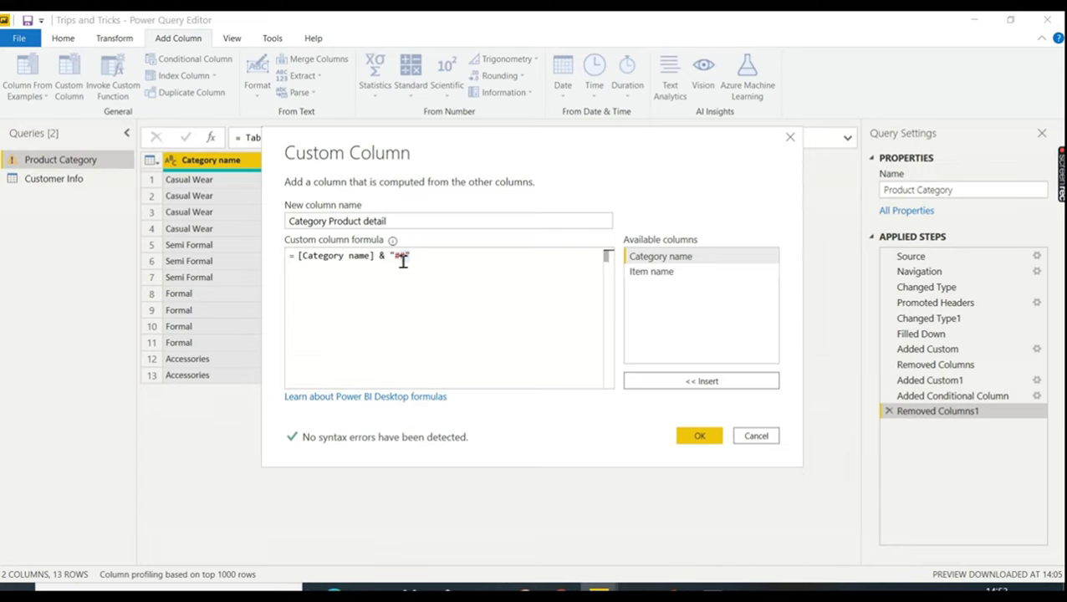
type("&")
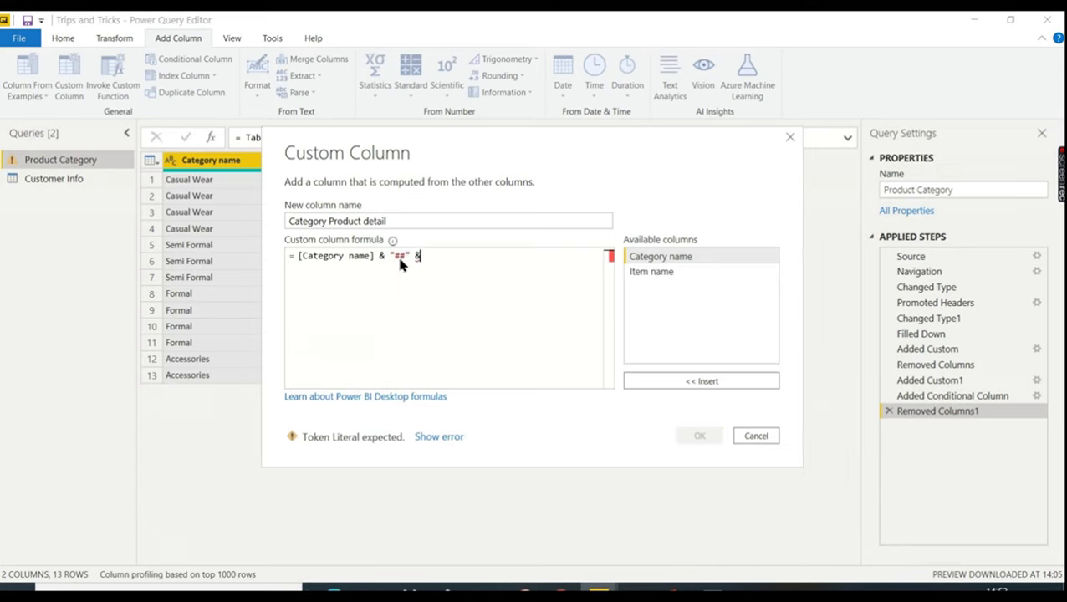
double_click(640, 273)
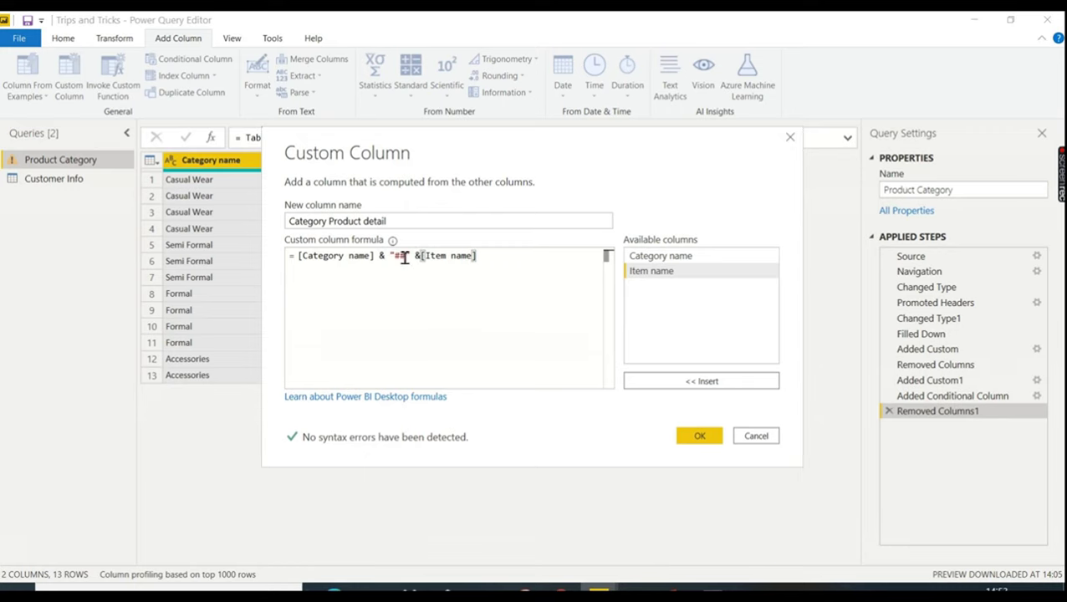
left_click(684, 437)
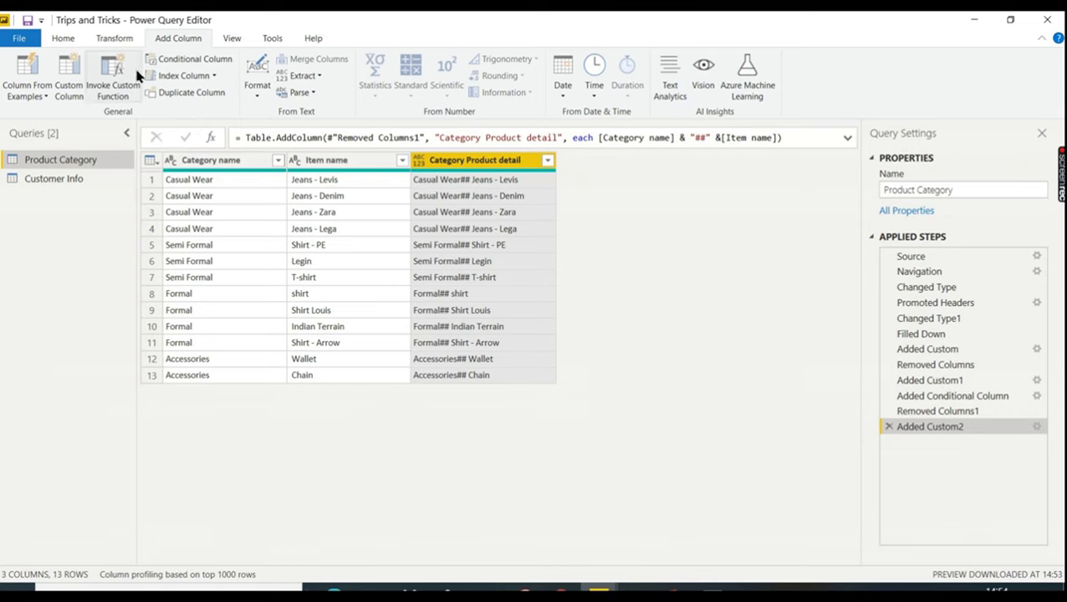
- Create a conditional column: if Item name contains "-" then Branded
left_click(182, 63)
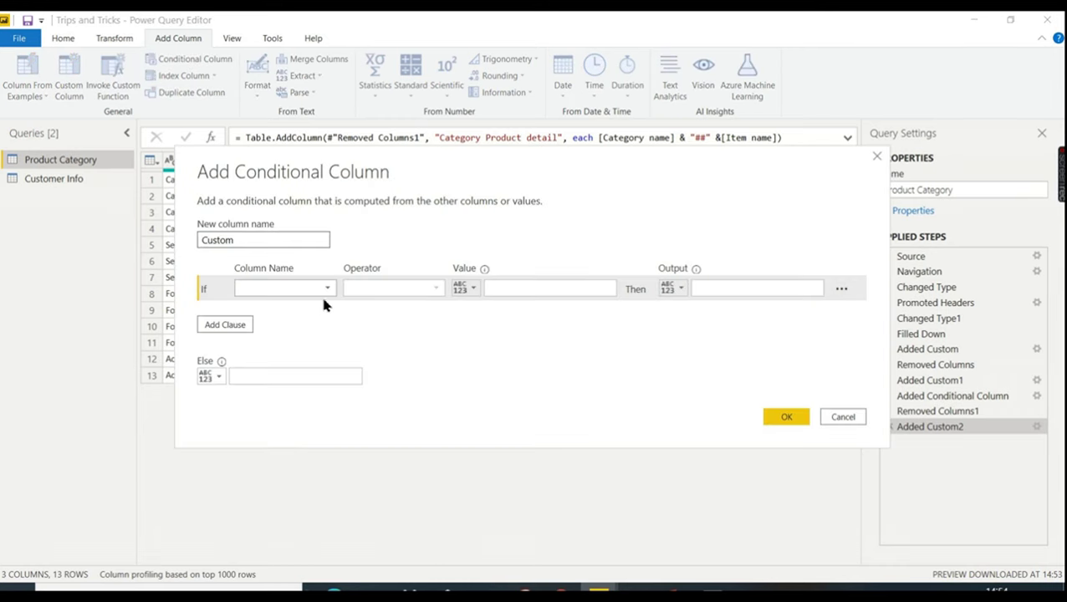
left_click(322, 287)
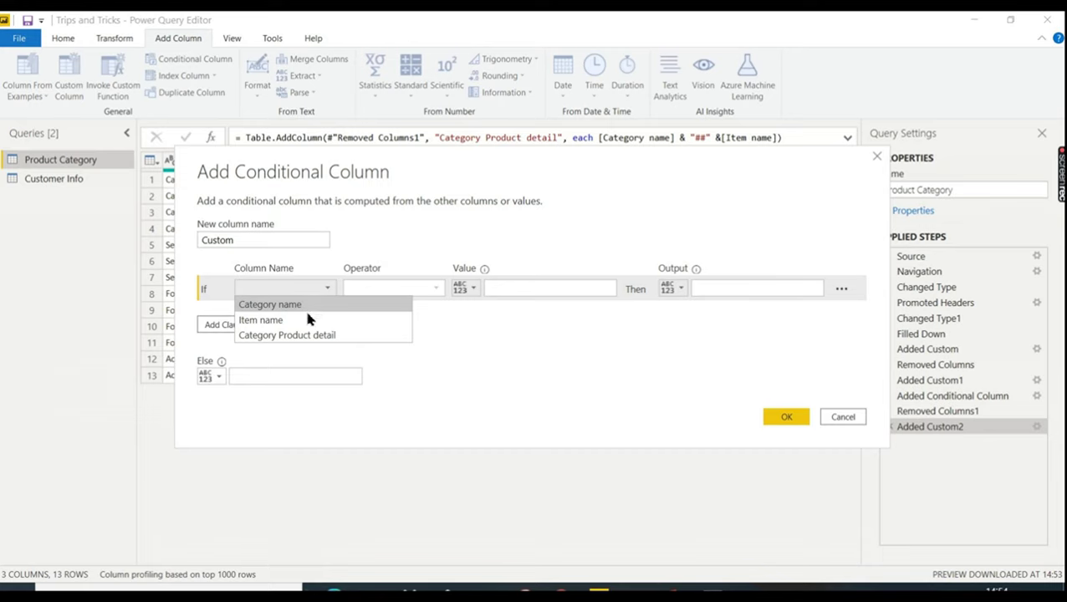
left_click(304, 319)
left_click(436, 288)
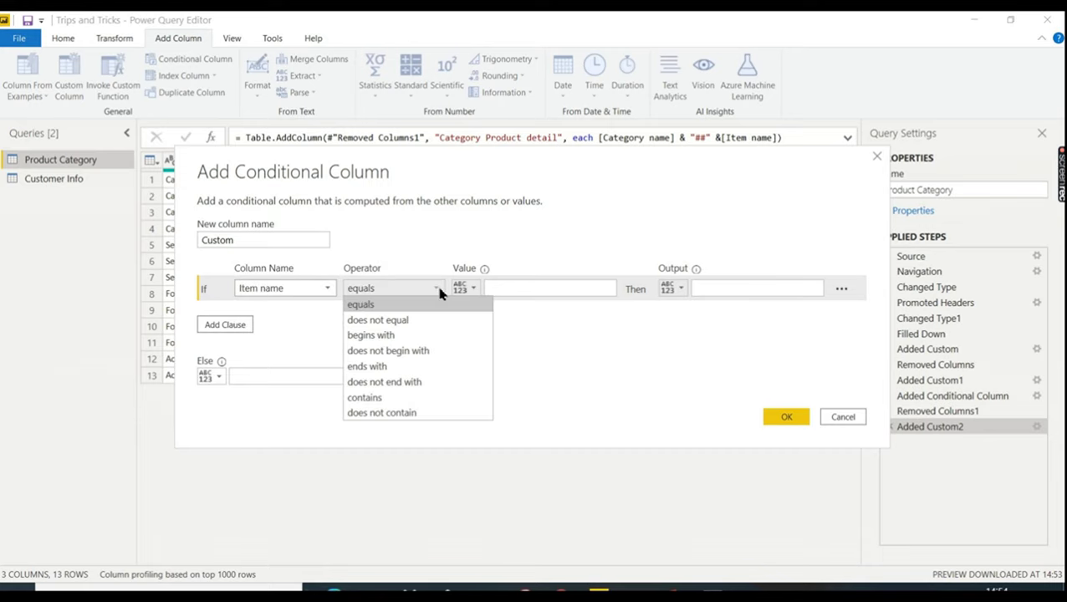
left_click(404, 399)
left_click(503, 291)
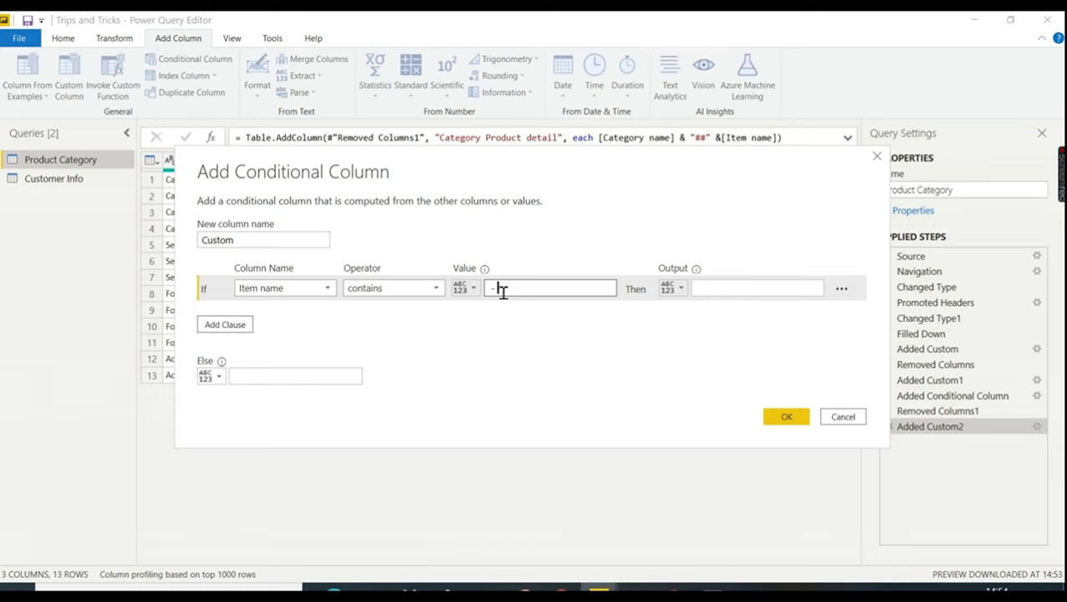
left_click(810, 291)
type("Branded")
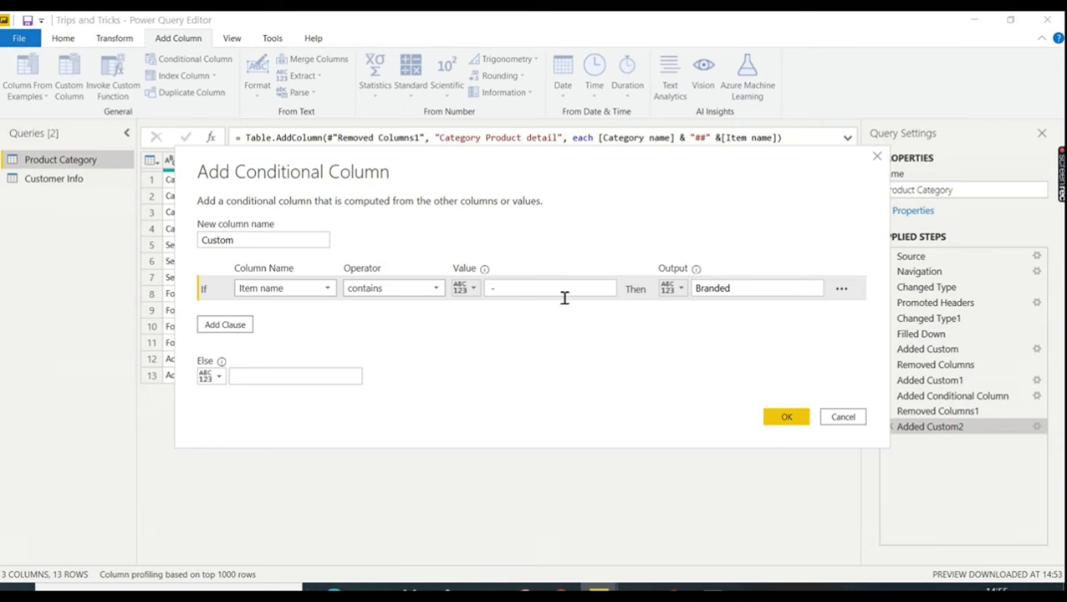
- Set the else result to Un Branded, delete the empty extra clause, and confirm
left_click(299, 377)
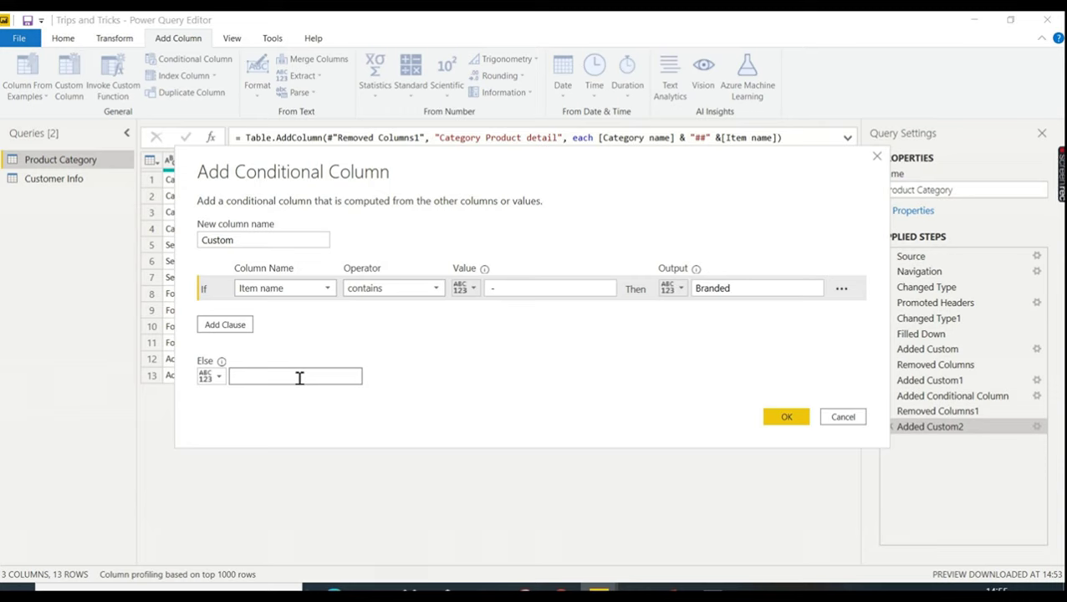
type("Un Branded")
left_click(320, 303)
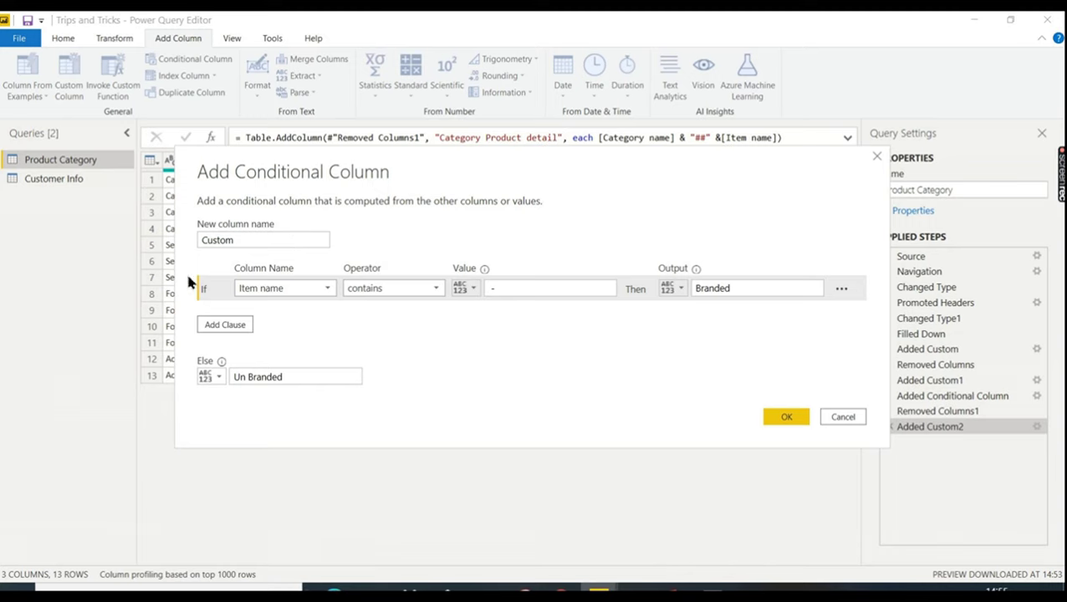
left_click(236, 327)
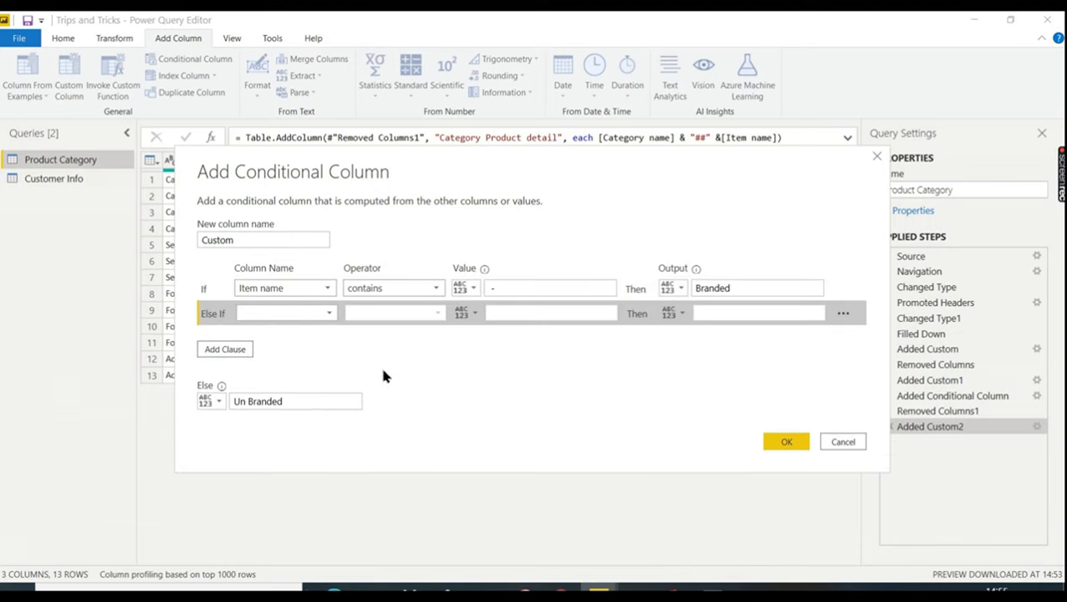
left_click(844, 314)
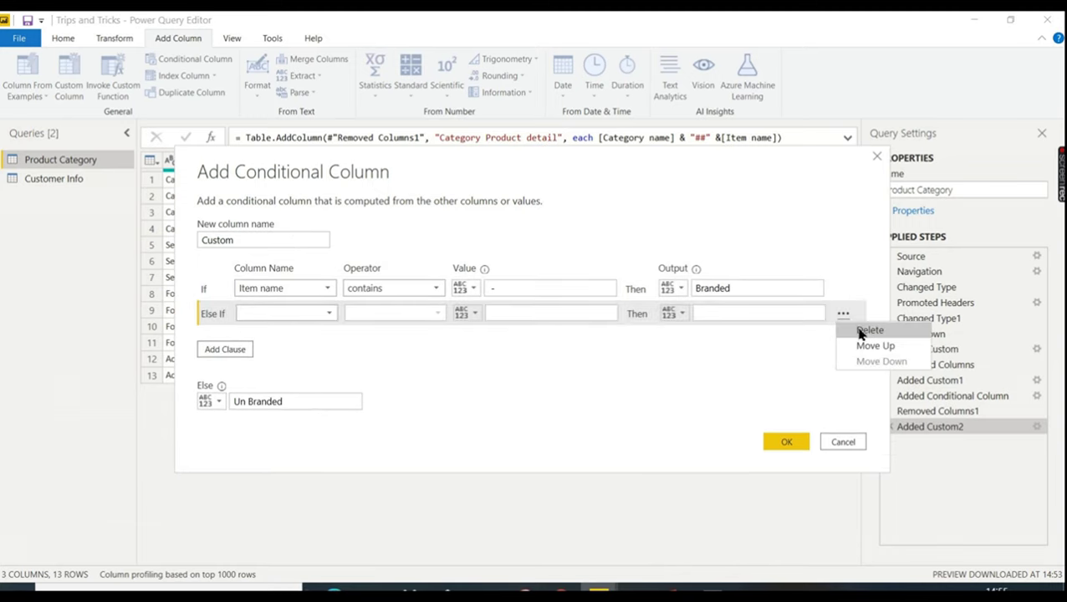
left_click(859, 332)
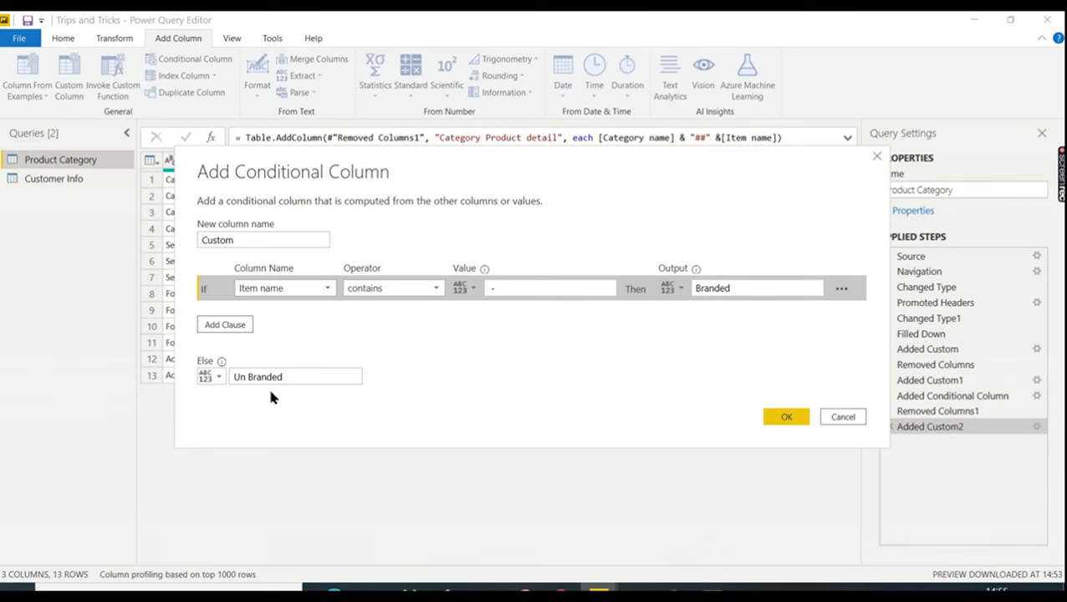
left_click(779, 420)
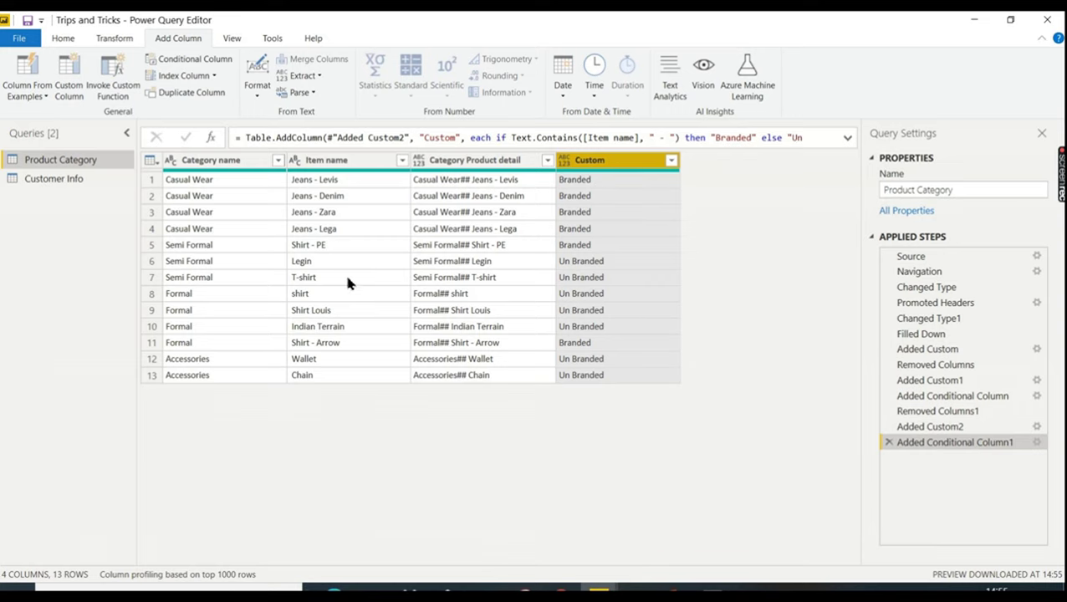
- Rename the Custom column to ISBranded, then advance to the Demo slide and end the slide show
double_click(638, 164)
type("IS")
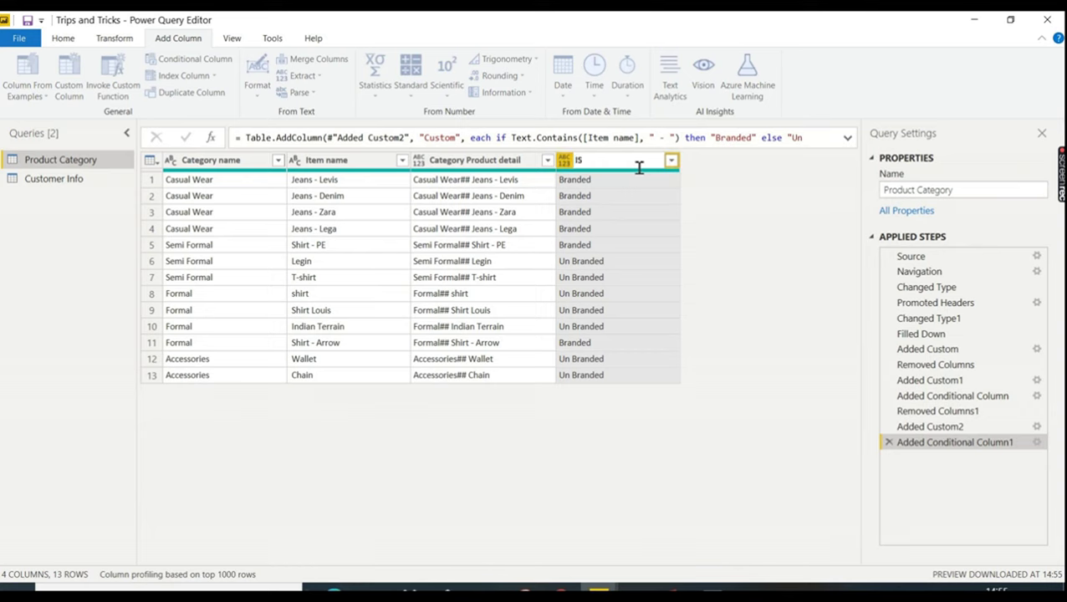
type("Branded")
left_click(719, 199)
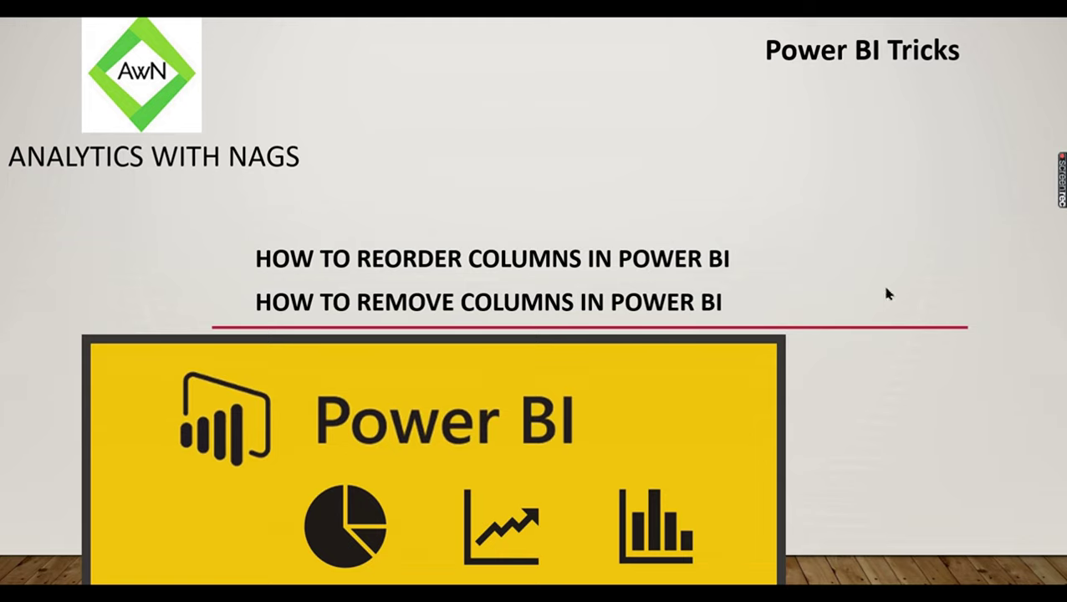
left_click(778, 312)
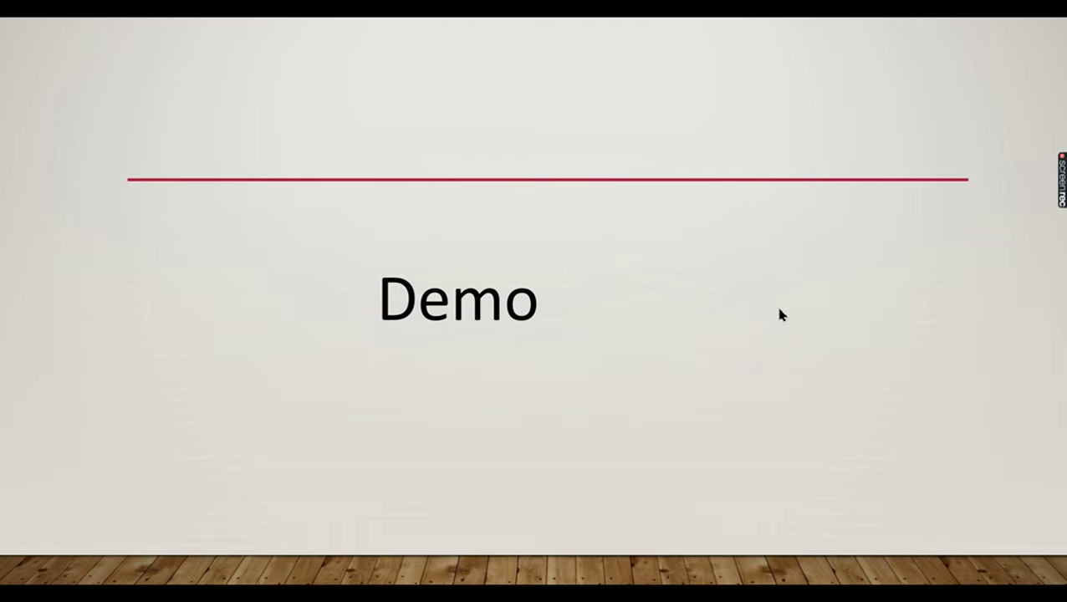
key("Escape")
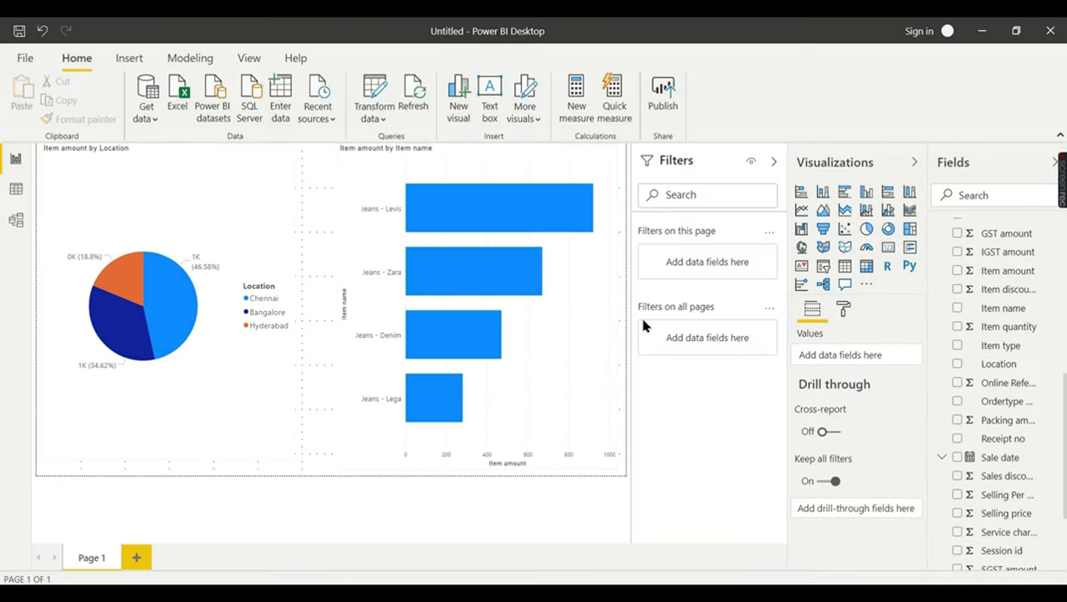
- Review the Sheet1 rows in Data view, then return to the report page with the charts
left_click(16, 188)
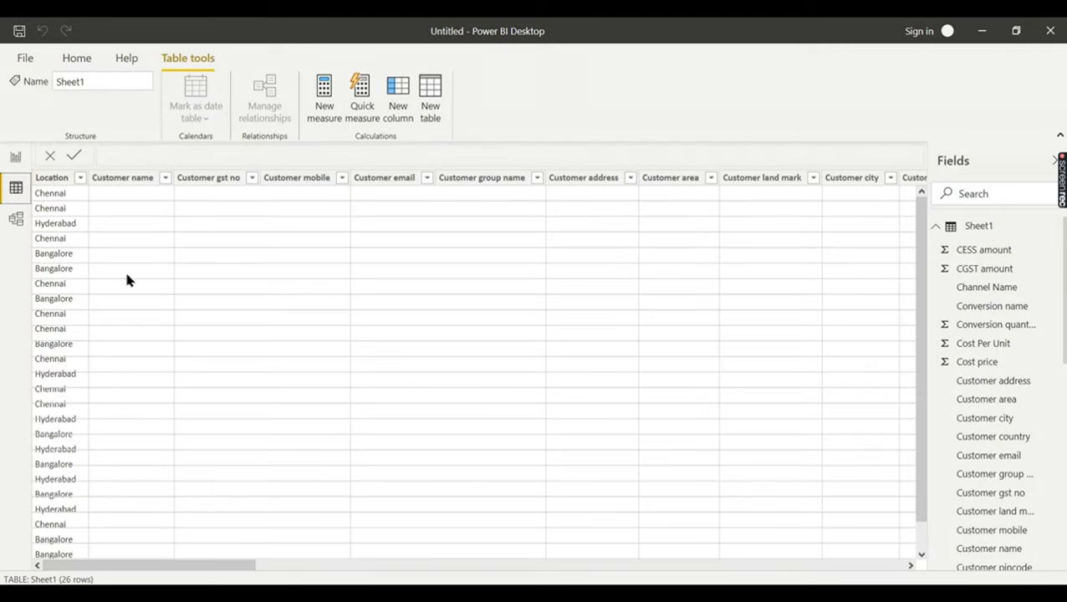
left_click_drag(205, 566, 686, 565)
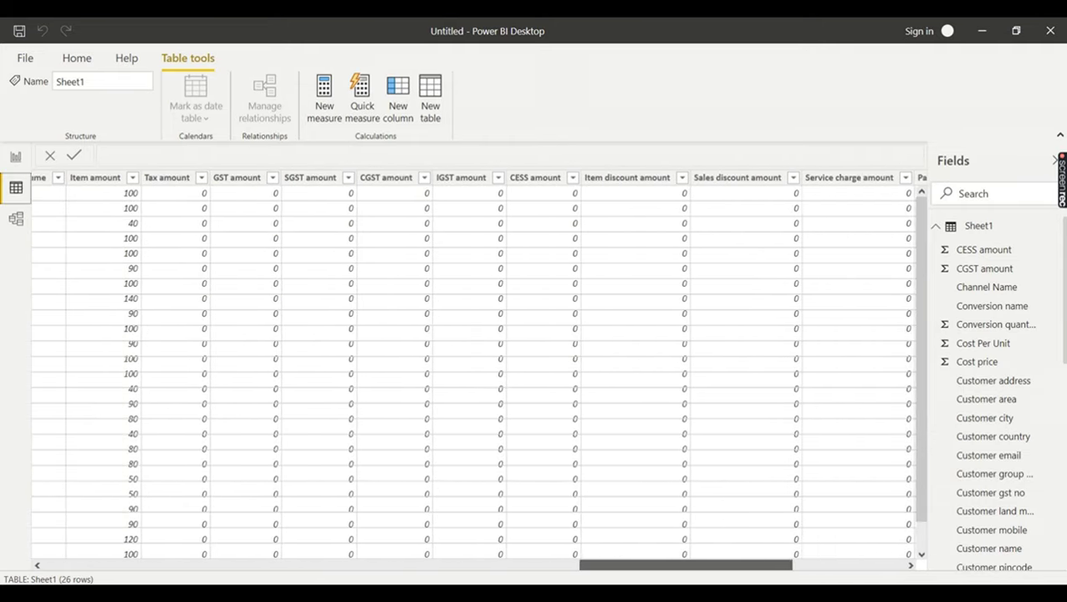
left_click(16, 158)
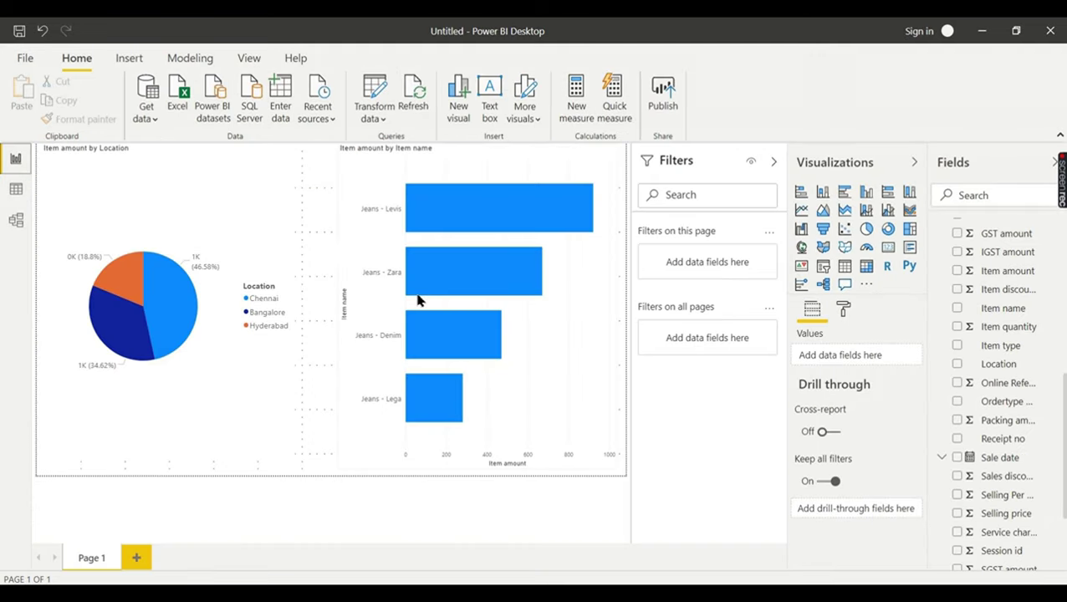
left_click(261, 215)
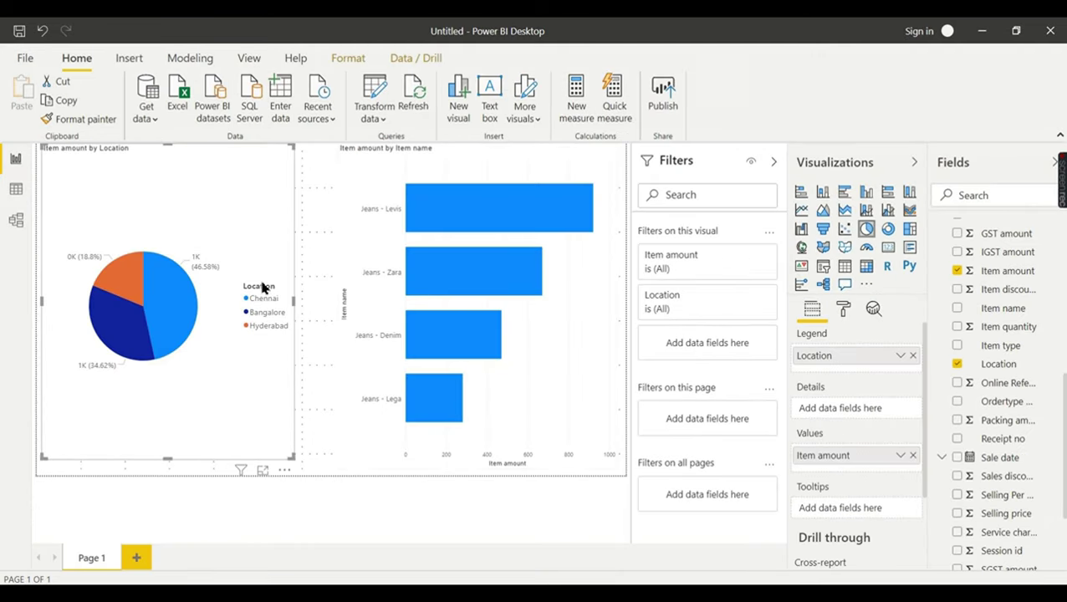
left_click(493, 154)
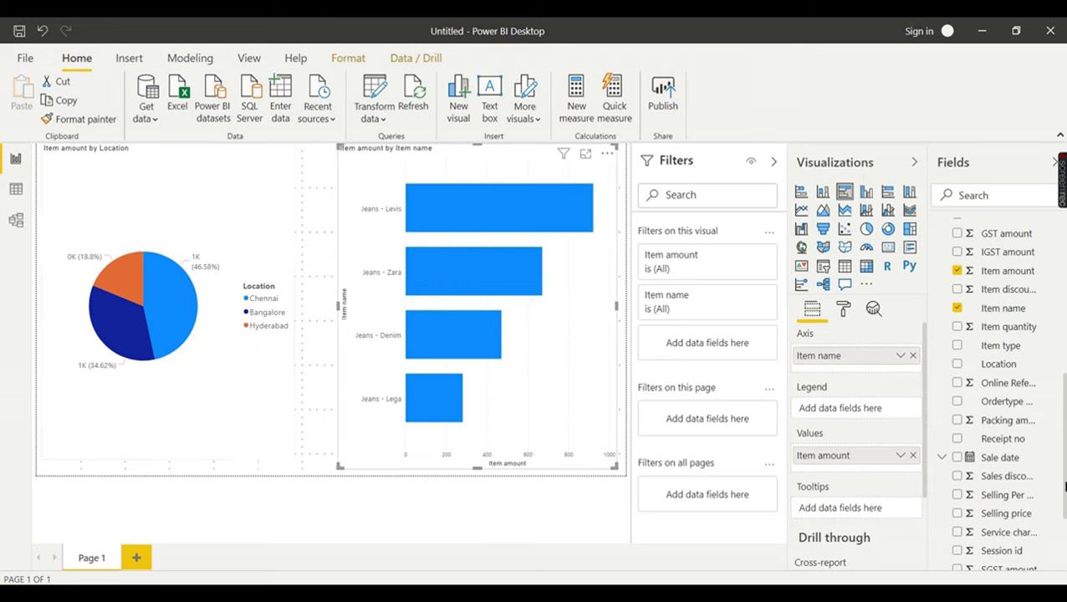
left_click_drag(1064, 487, 1063, 338)
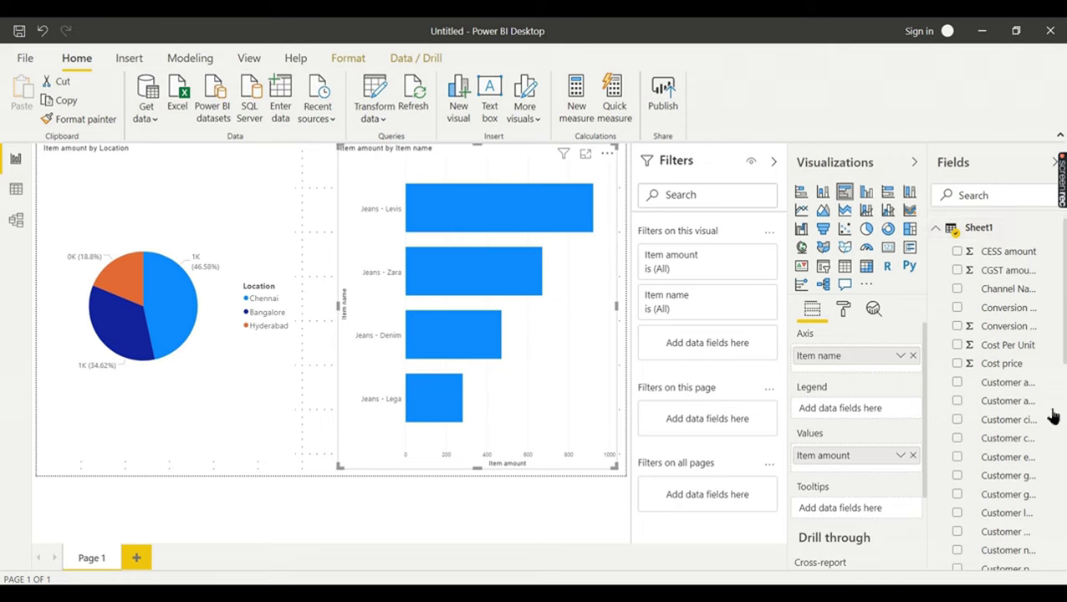
- Open Sheet1 in Power Query Editor via Transform data and select the Item name column
left_click(373, 118)
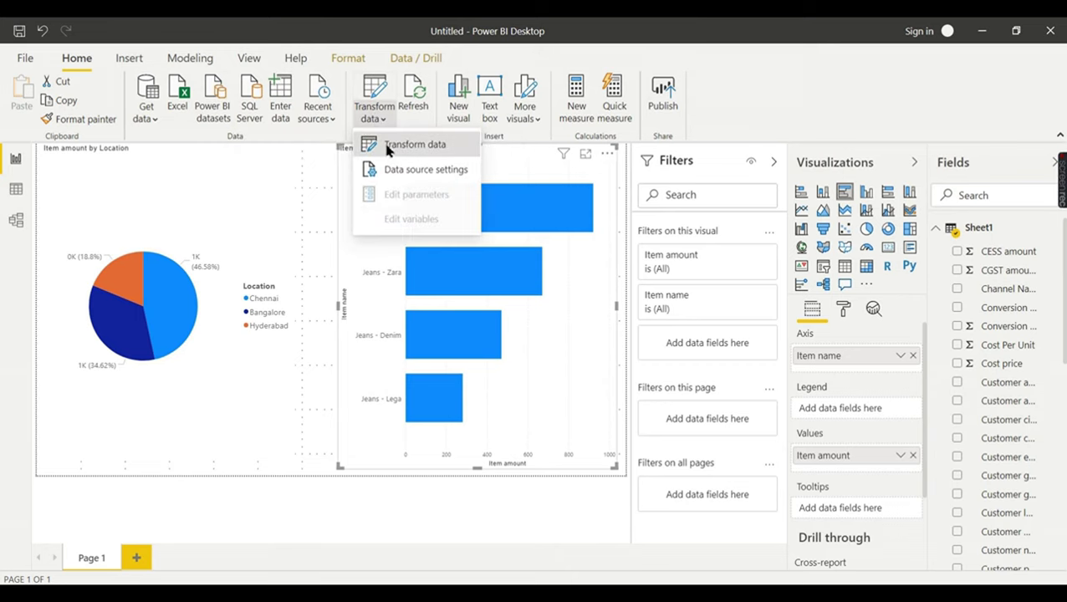
left_click(388, 146)
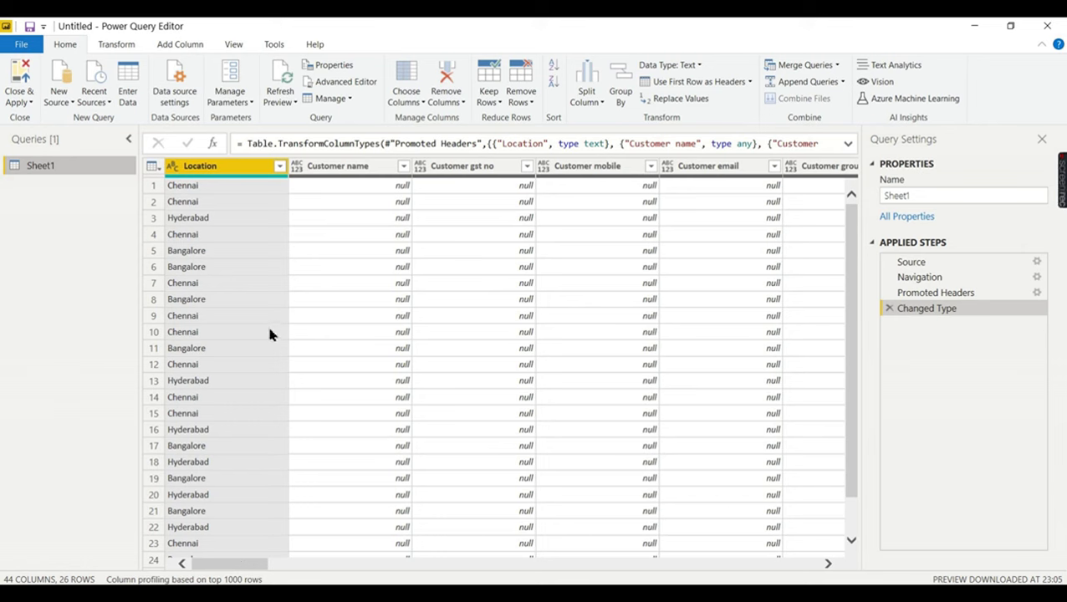
scroll(234, 568, "right", 1)
left_click_drag(234, 568, 488, 543)
left_click(368, 170)
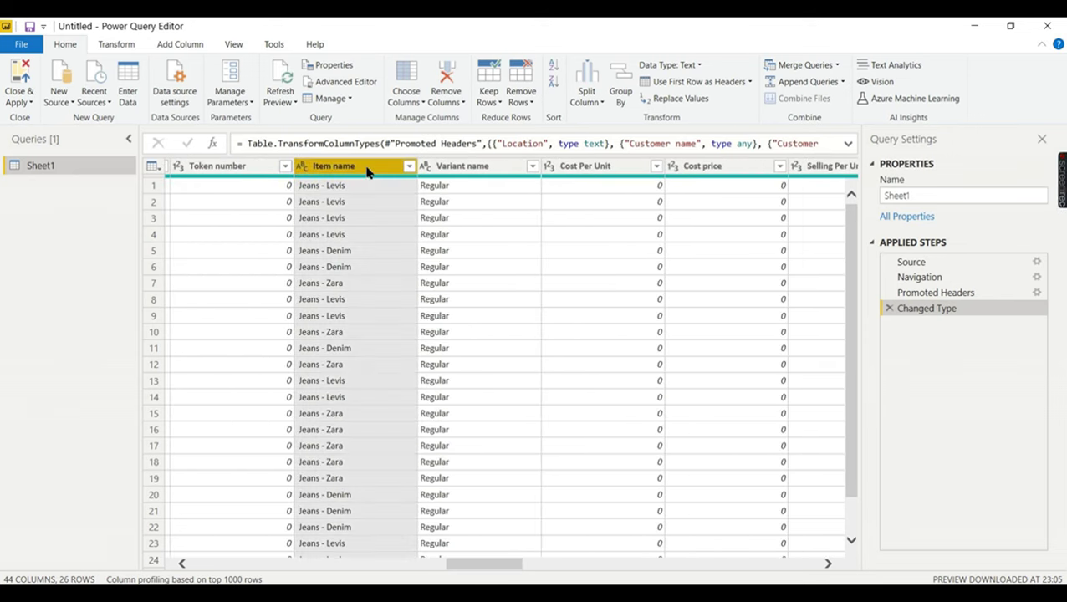
- Move the Item name column to the beginning of the table
right_click(368, 171)
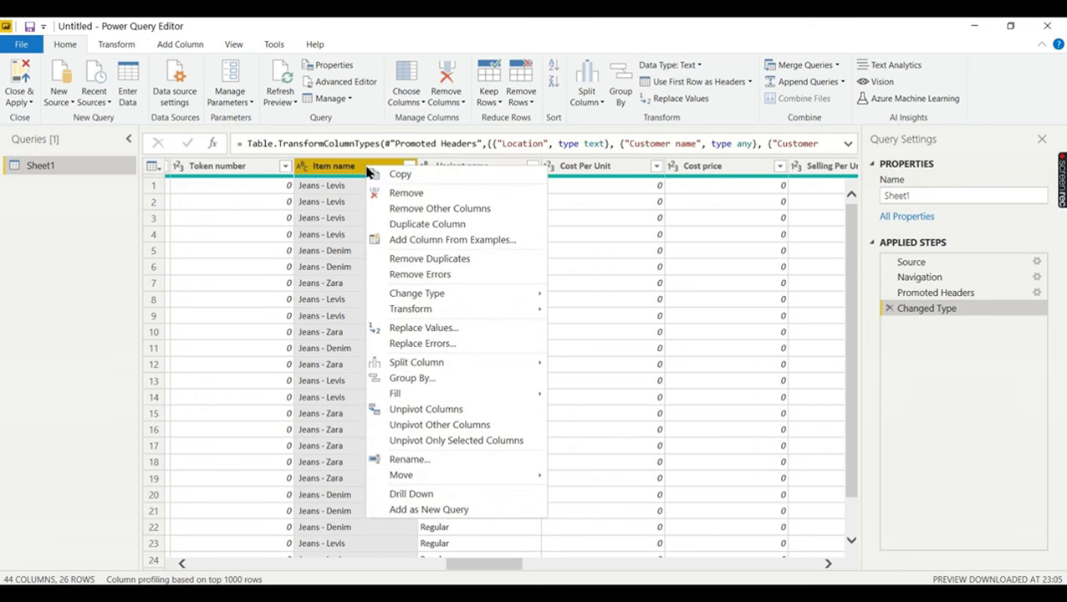
left_click(117, 46)
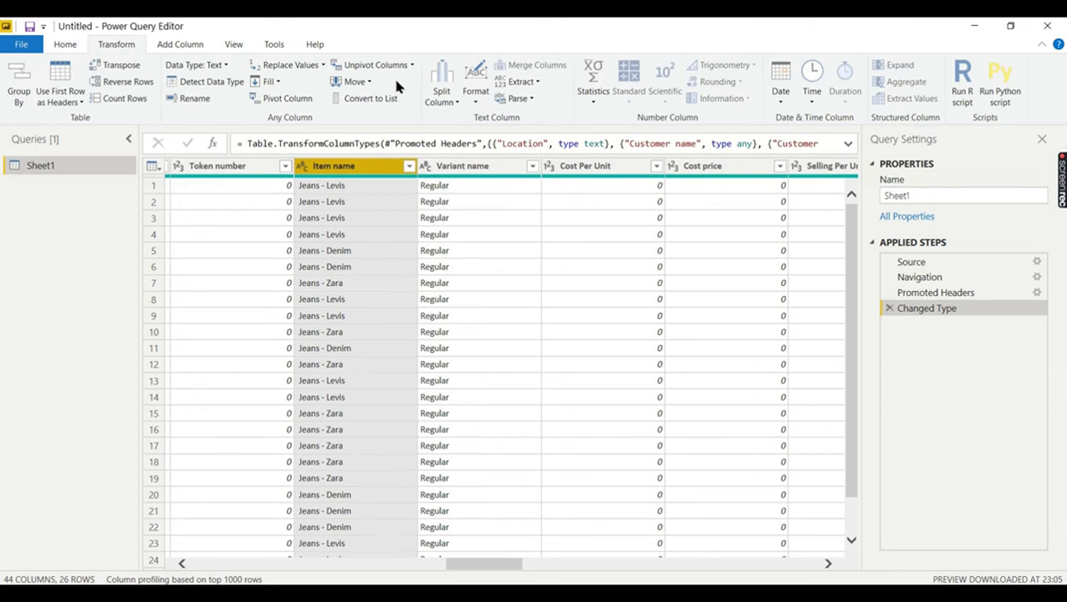
left_click(354, 82)
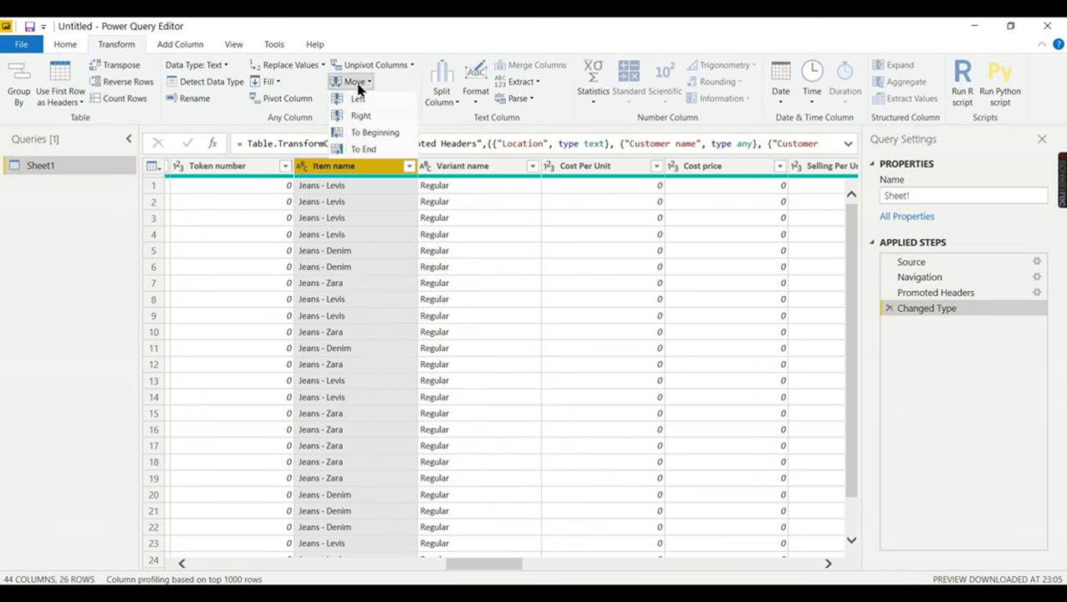
left_click(385, 136)
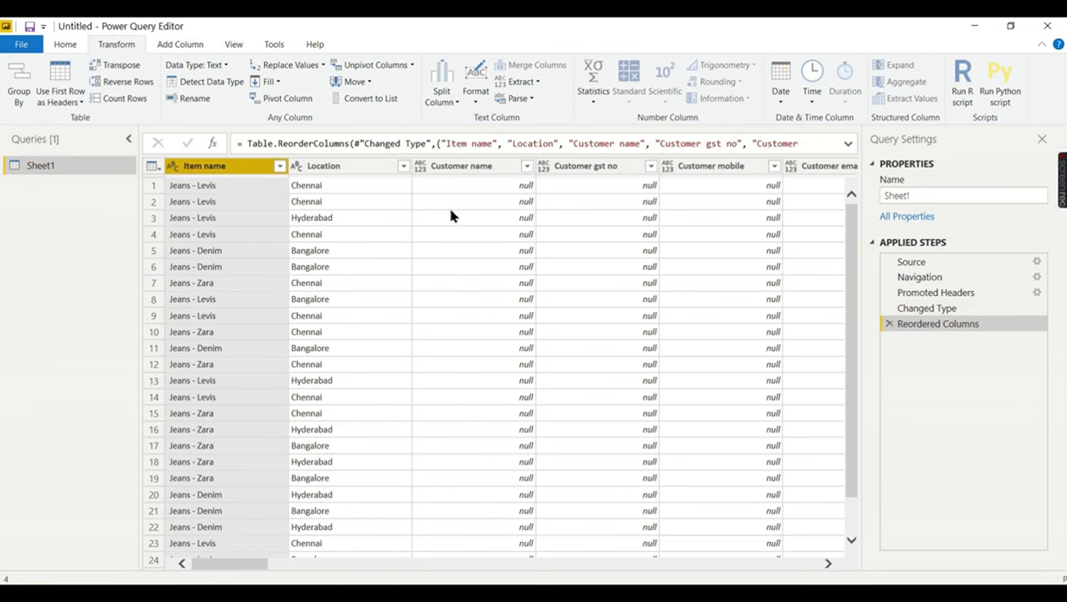
left_click_drag(250, 569, 596, 573)
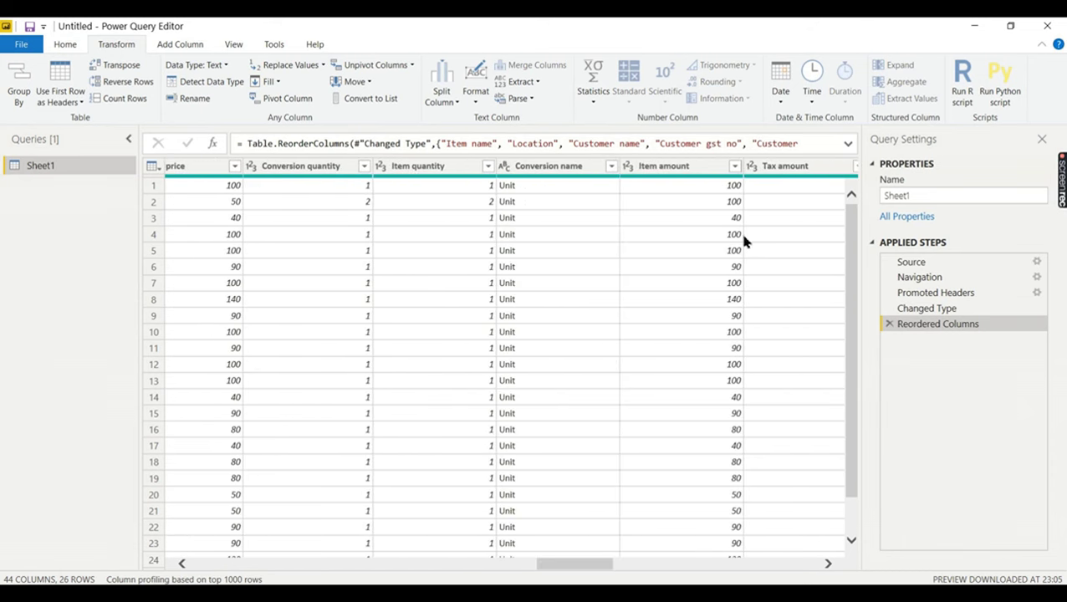
- Move the Item amount column to the beginning, ahead of Item name
left_click(702, 168)
right_click(701, 170)
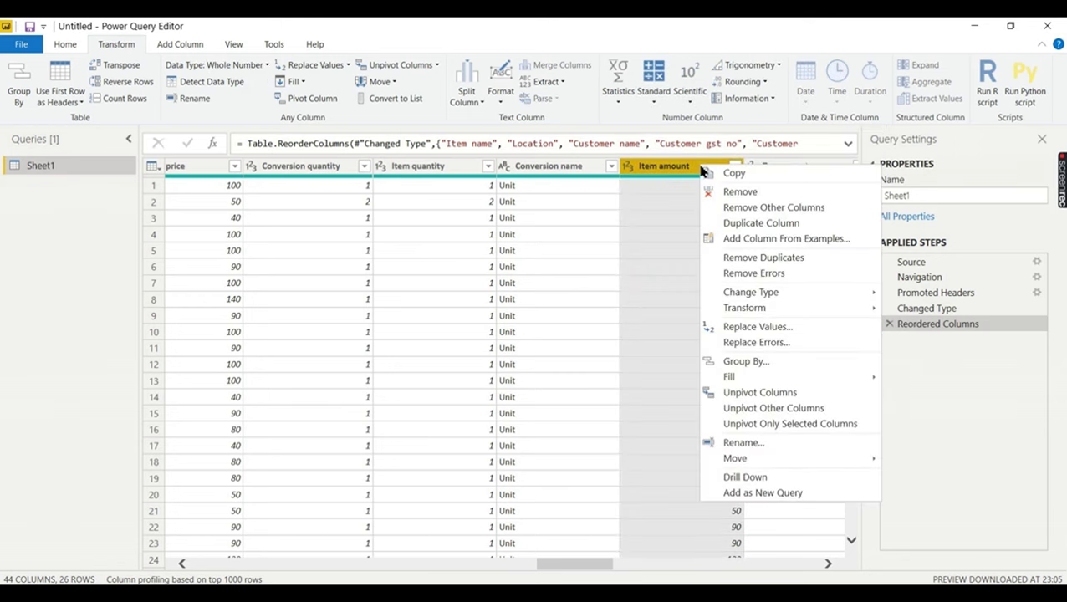
left_click(696, 169)
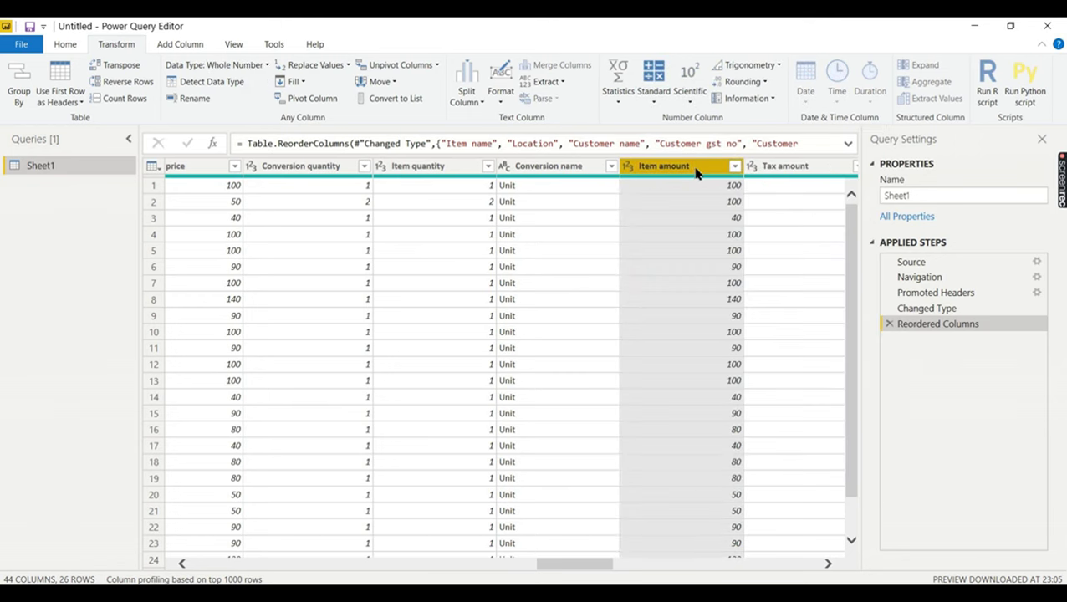
left_click(378, 81)
left_click(395, 138)
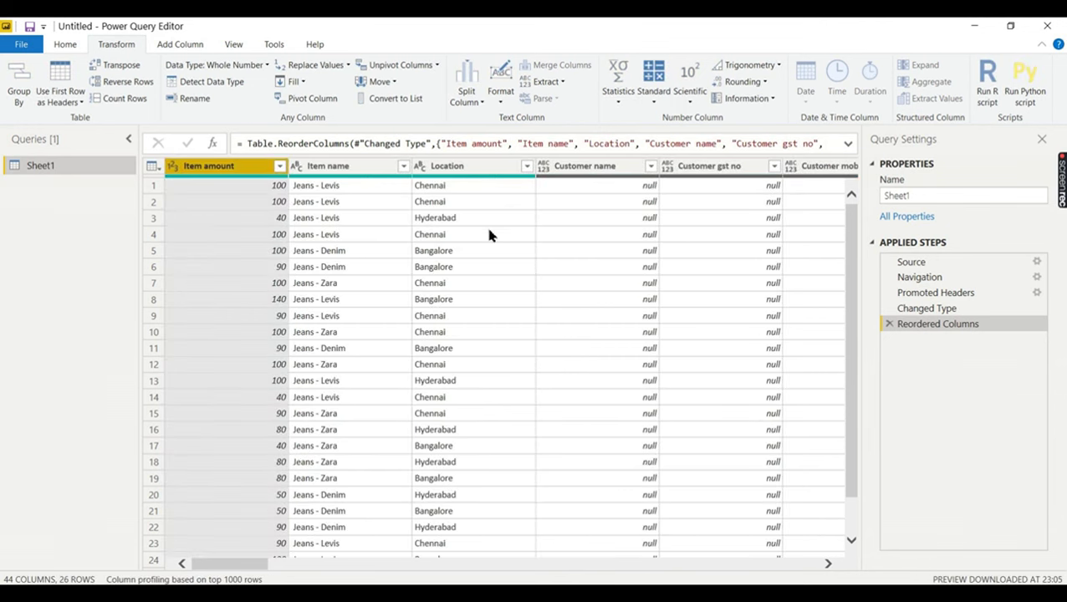
left_click_drag(257, 566, 287, 567)
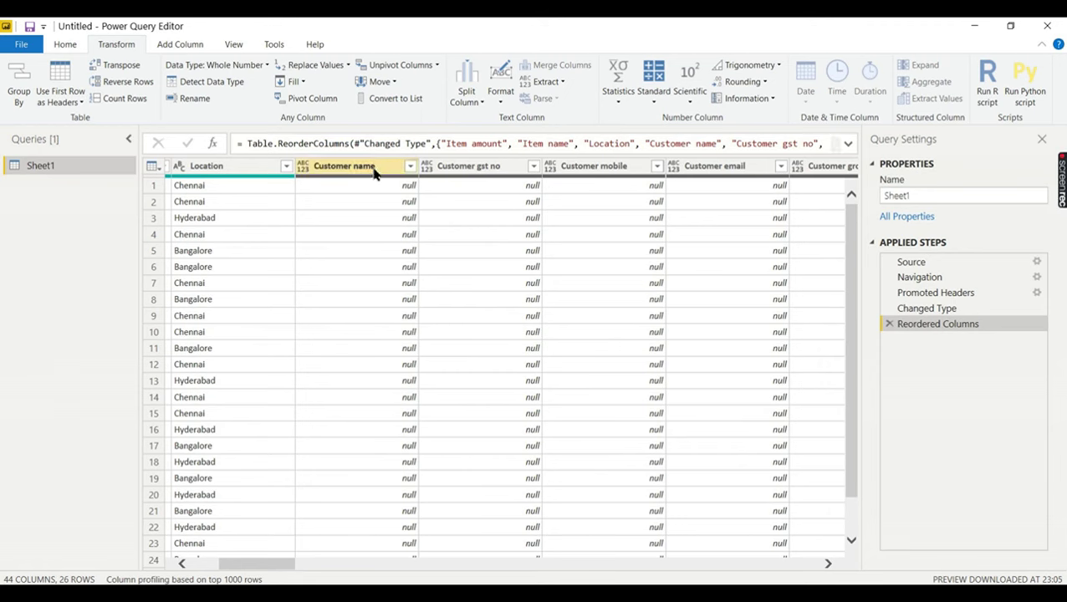
- Remove the Customer name, Customer gst no, mobile and email columns
left_click(374, 170)
right_click(374, 171)
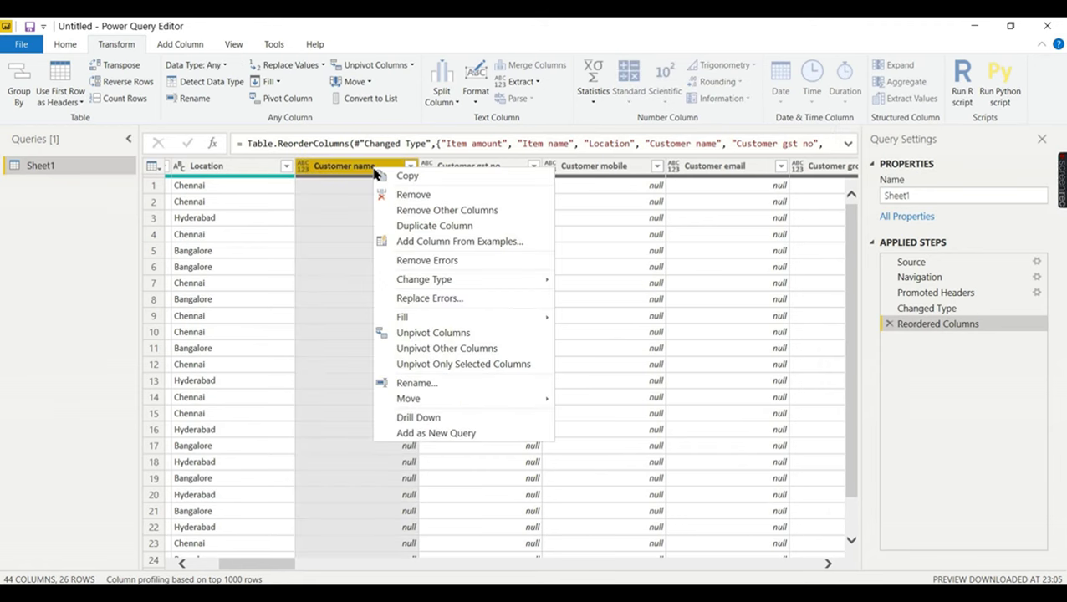
left_click(405, 195)
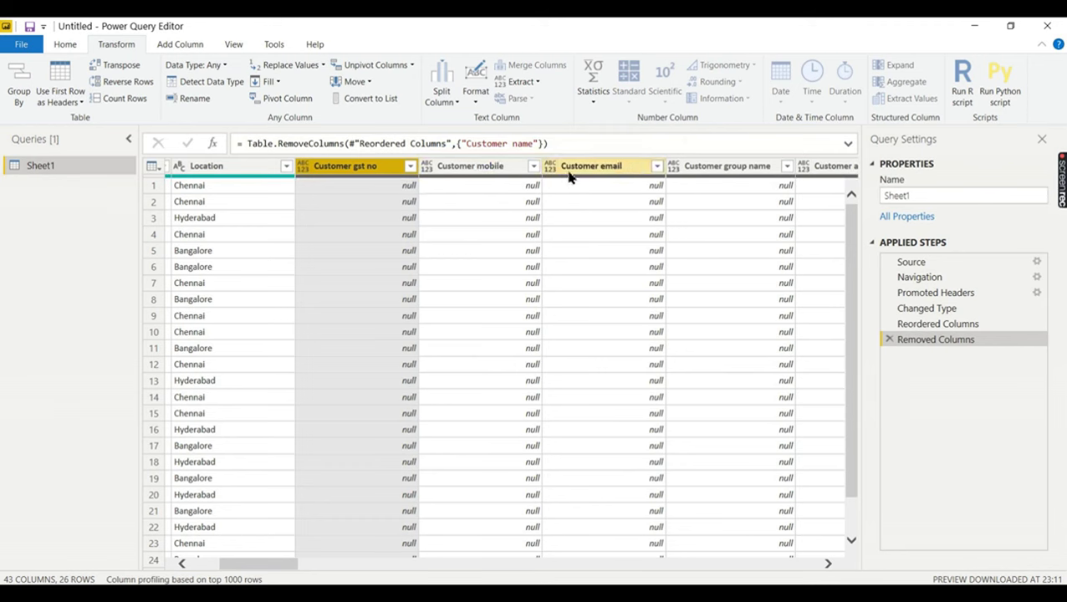
left_click(569, 176, "shift")
right_click(574, 175)
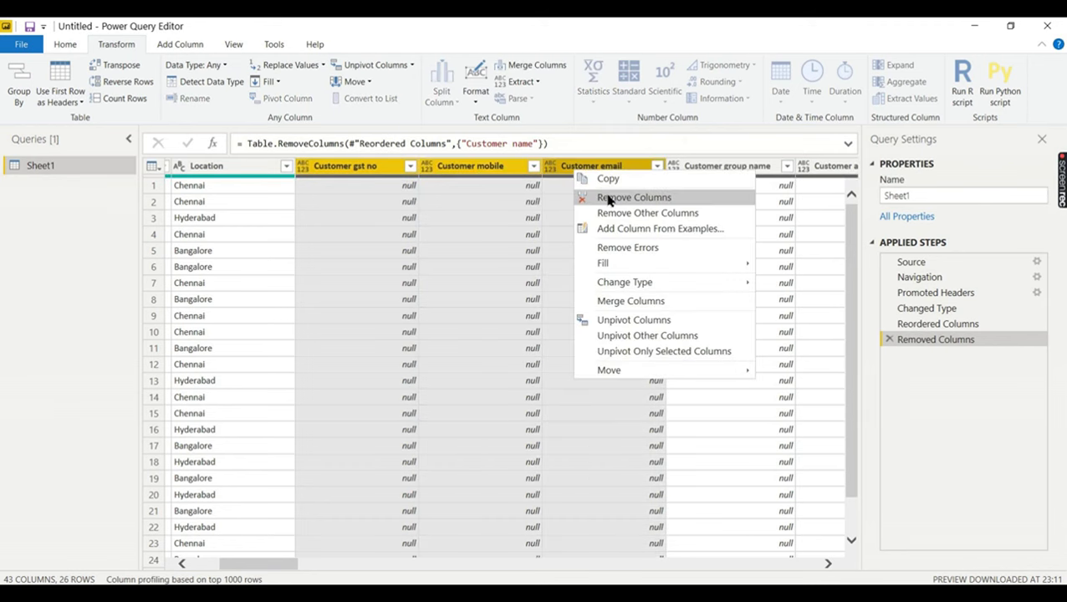
left_click(609, 198)
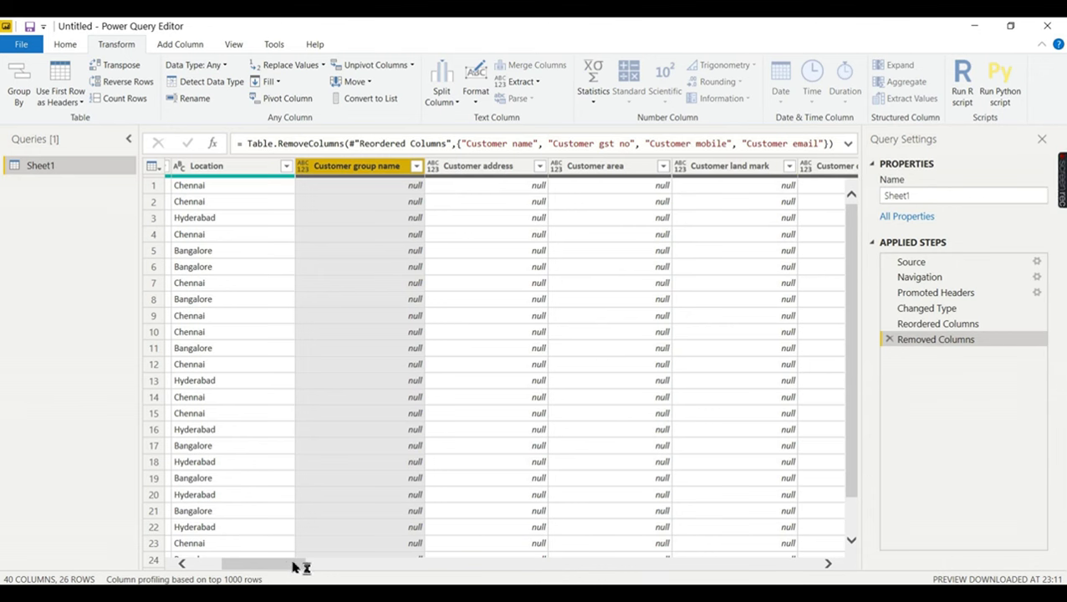
left_click_drag(295, 567, 231, 567)
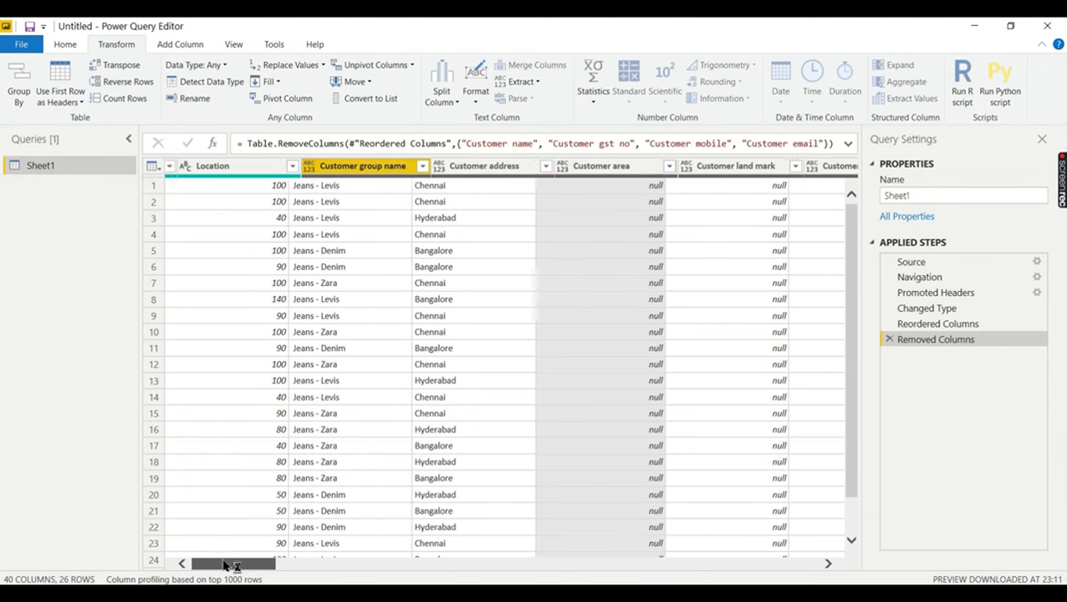
- Keep only Item amount, Location and Item name with Remove Other Columns
left_click(223, 167)
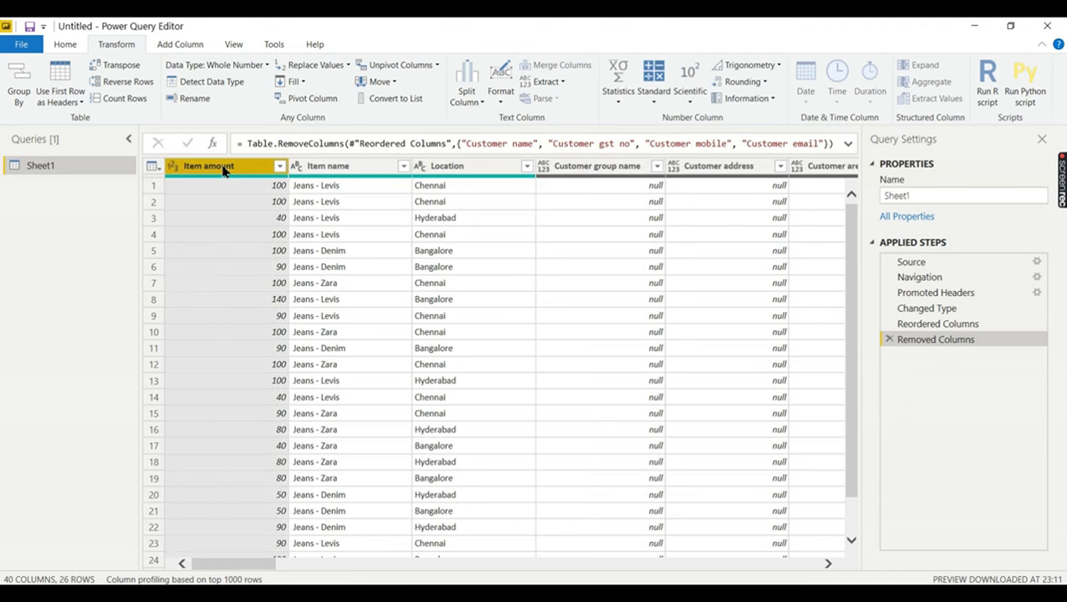
left_click(455, 171, "ctrl")
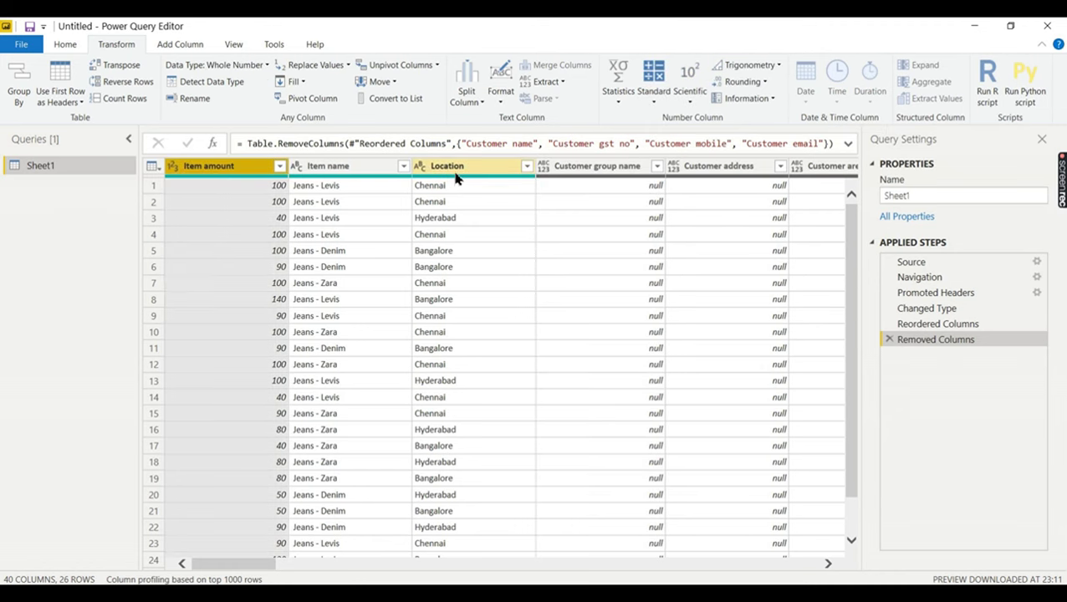
left_click(456, 176, "shift")
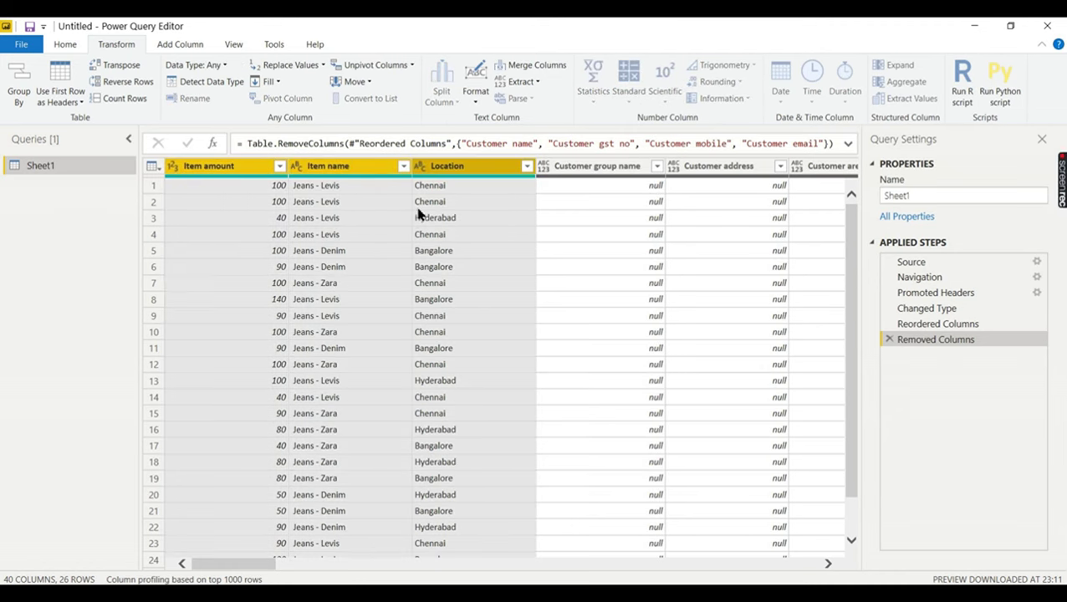
right_click(443, 173)
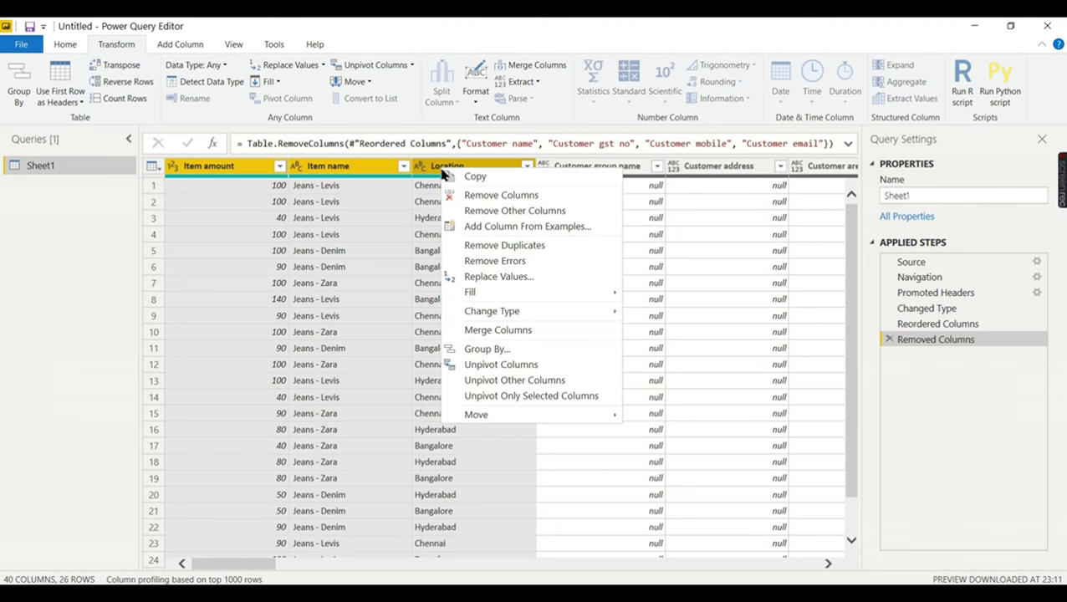
left_click(485, 211)
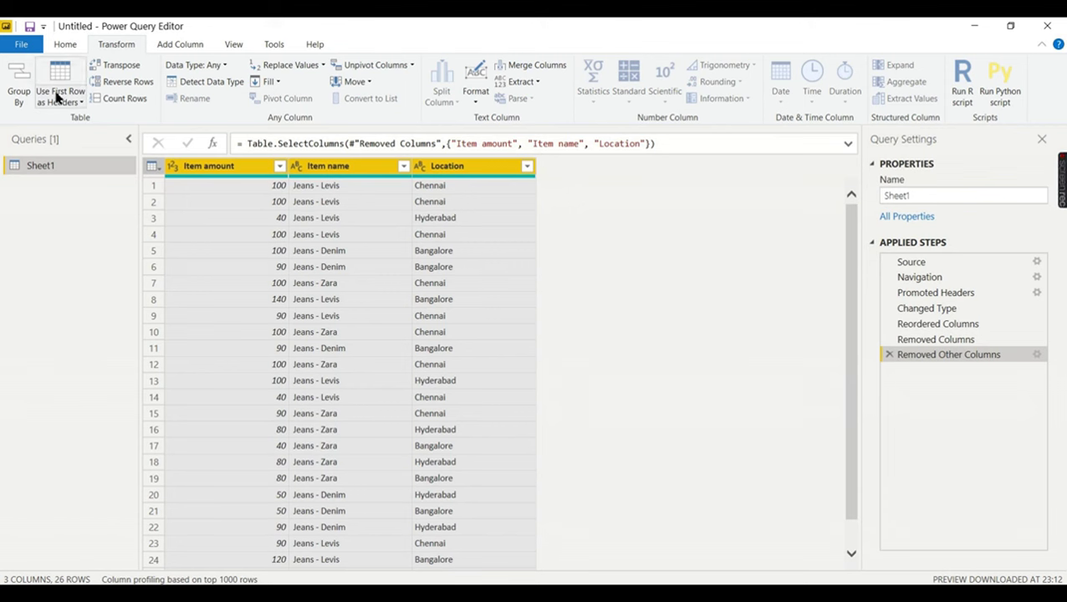
- Close Power Query Editor and apply the changes to the report
left_click(68, 47)
left_click(20, 99)
left_click(23, 119)
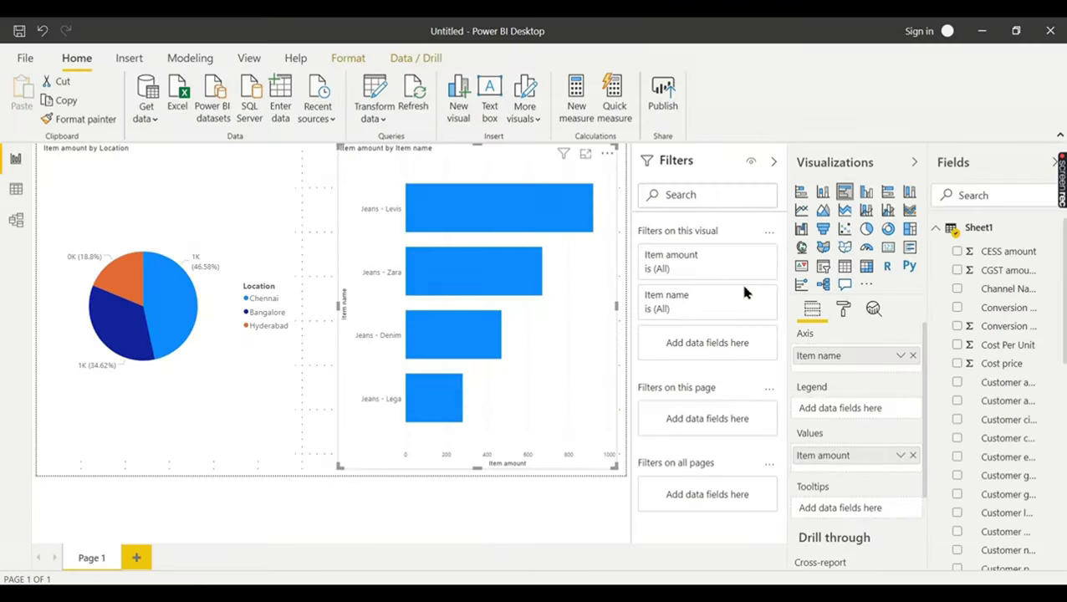
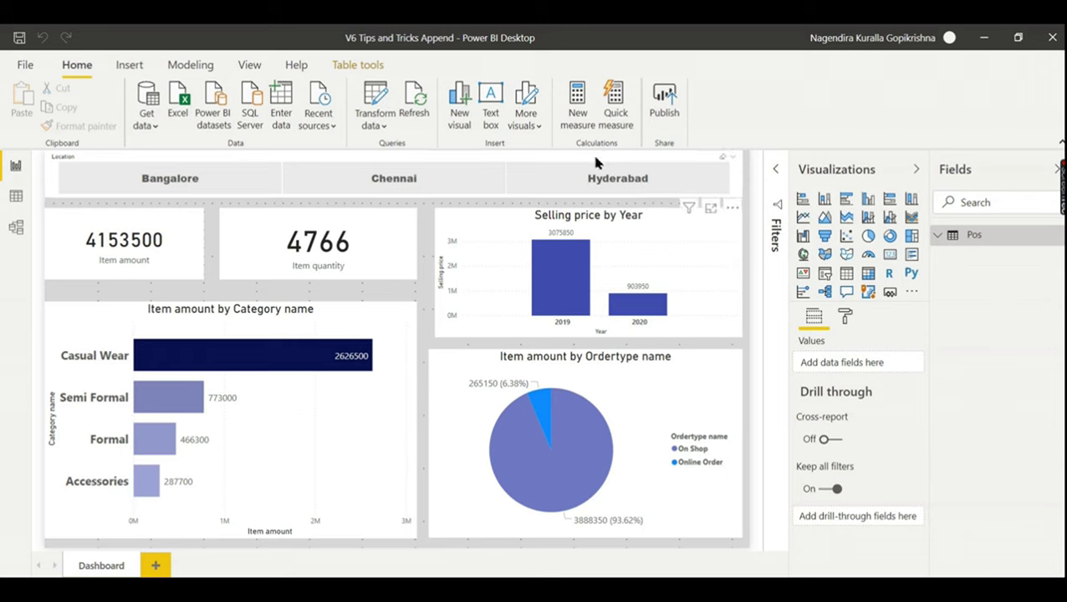
- Open the V6 Small Town.xlsx workbook as a new Excel data source
left_click(655, 160)
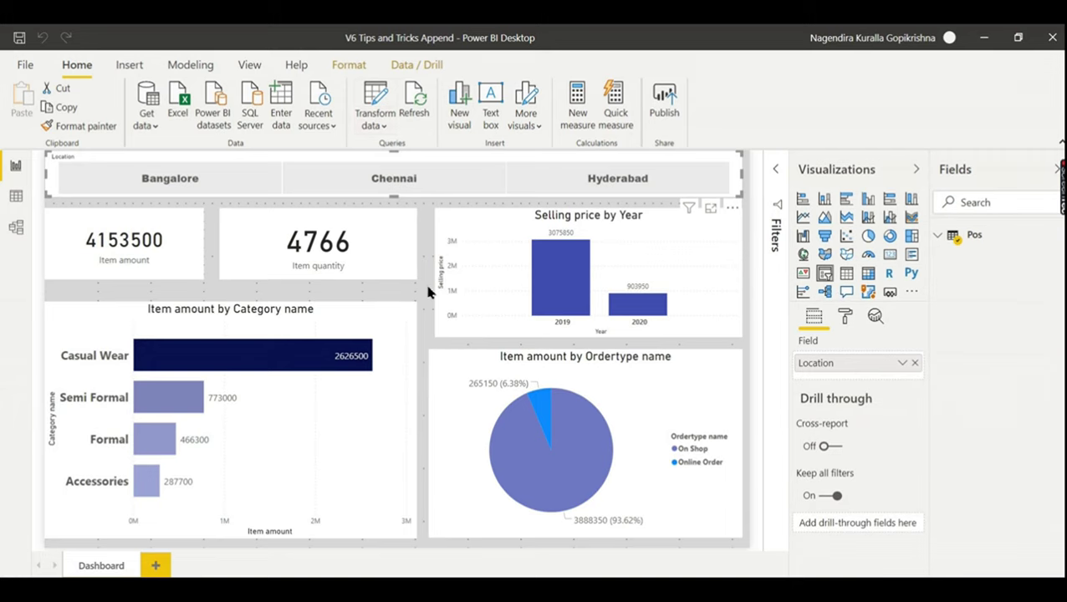
left_click(427, 259)
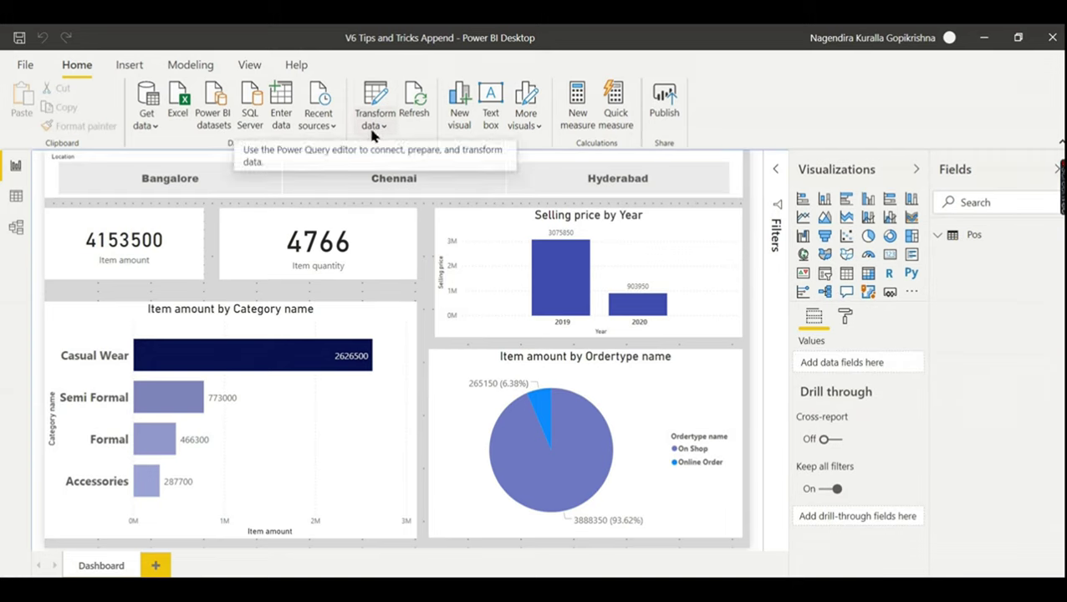
left_click(175, 100)
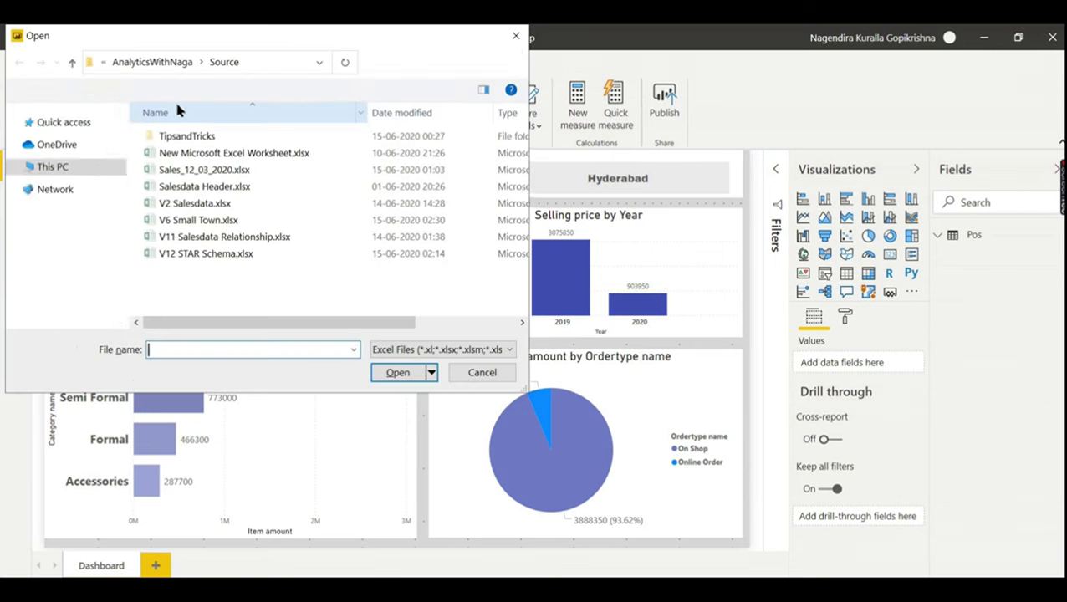
left_click(195, 223)
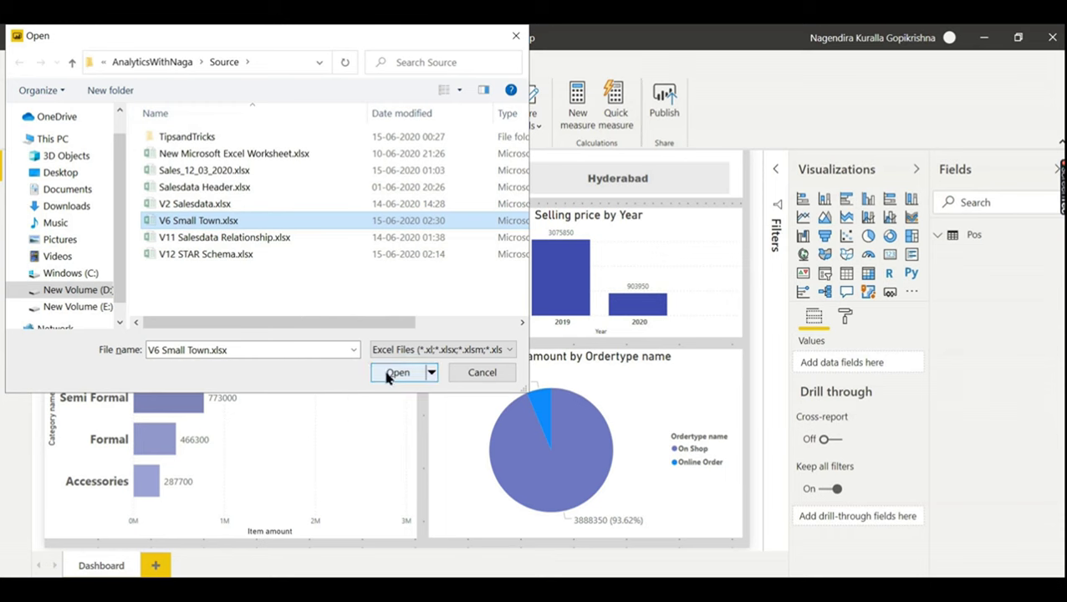
left_click(396, 373)
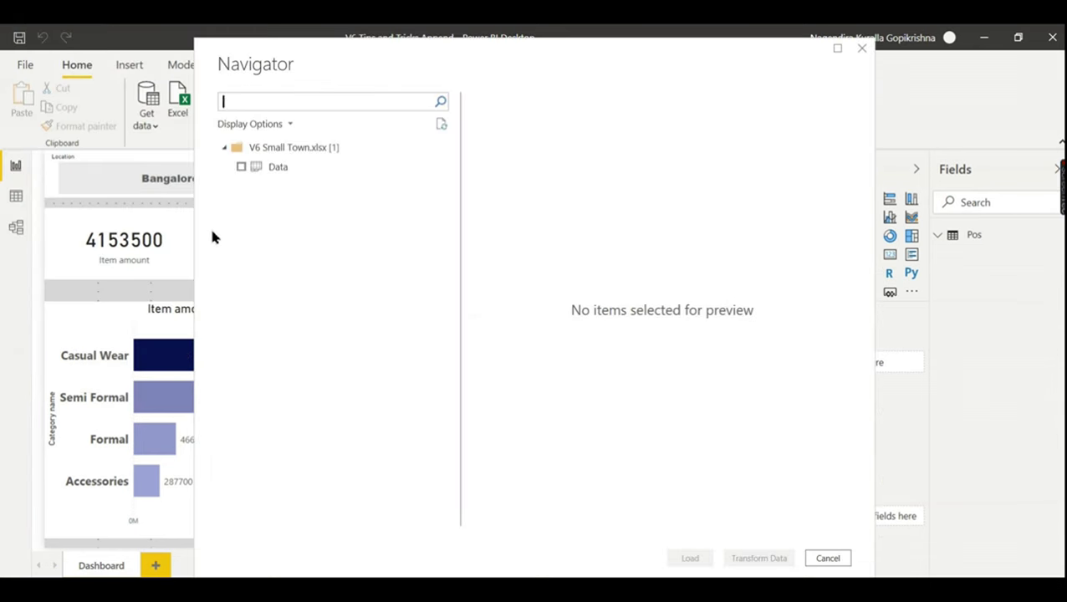
- Tick the Data sheet of V6 Small Town.xlsx and load it into Power Query Editor
left_click(251, 169)
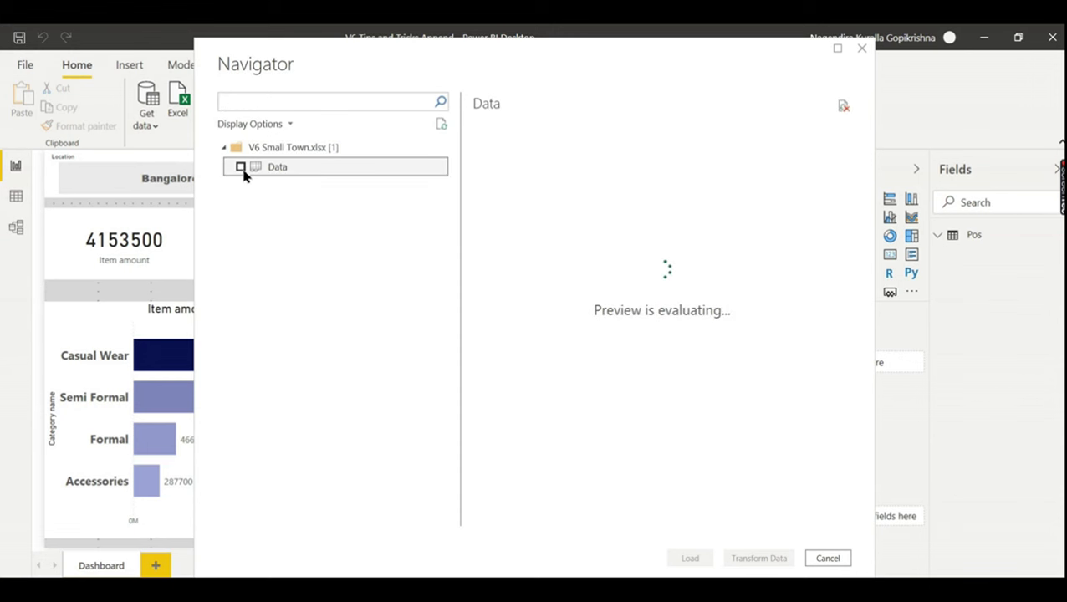
left_click(240, 168)
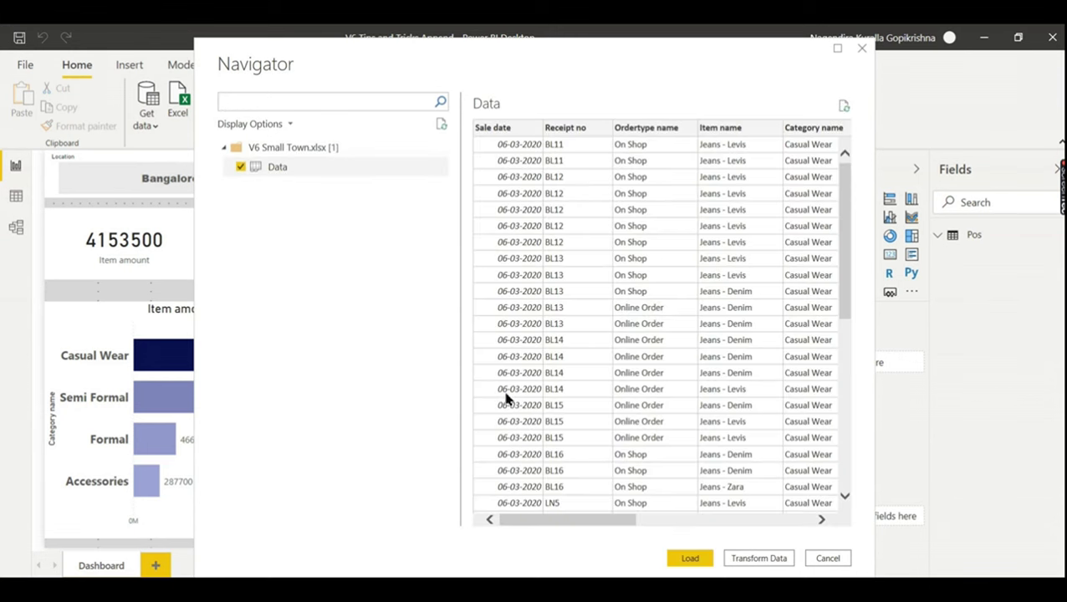
left_click(740, 560)
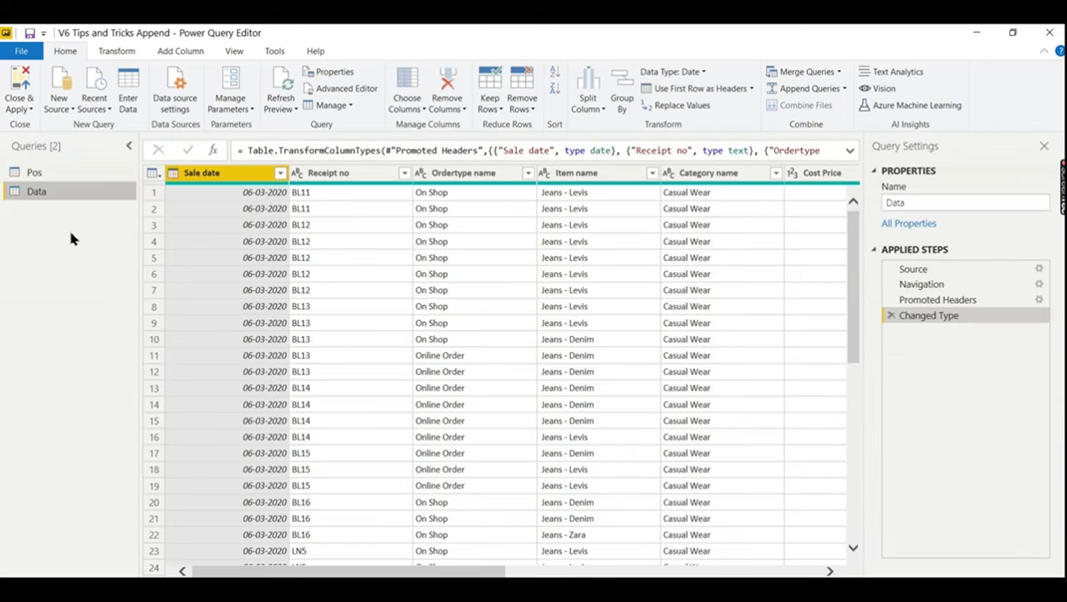
left_click(52, 173)
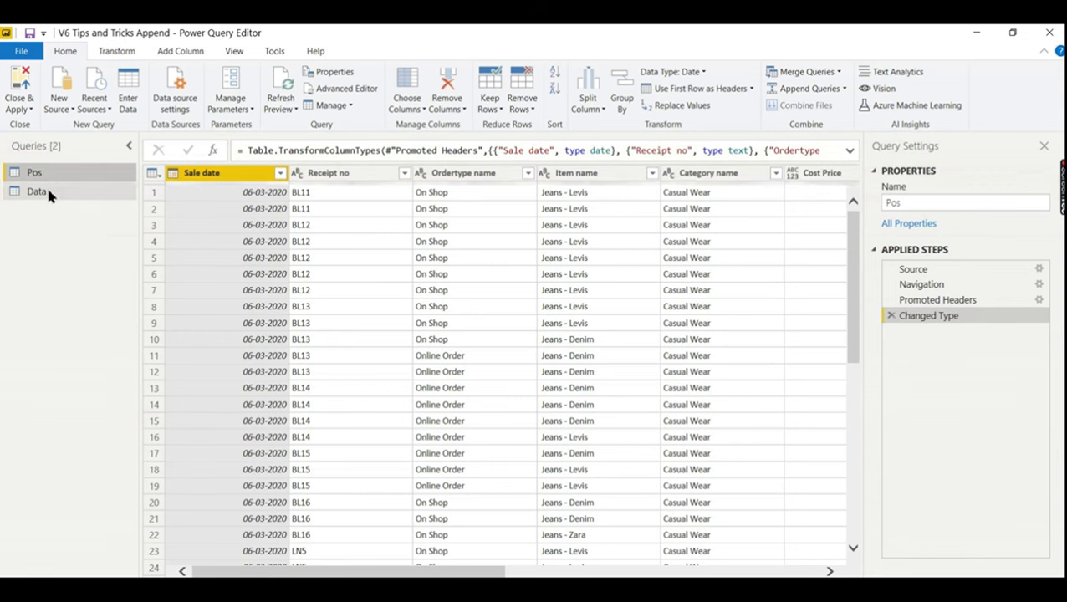
left_click(46, 193)
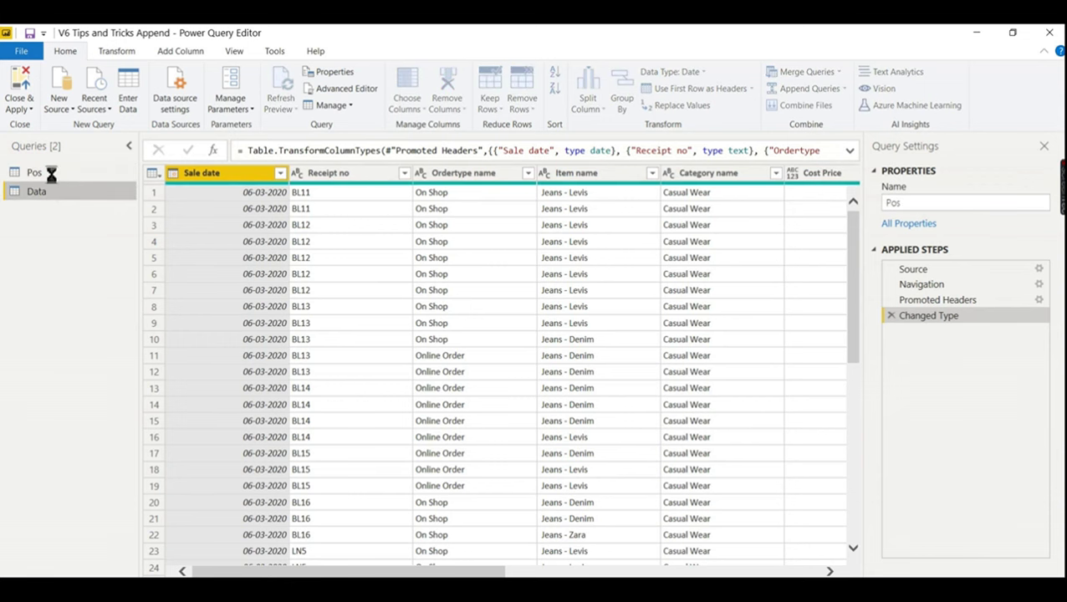
left_click(48, 173)
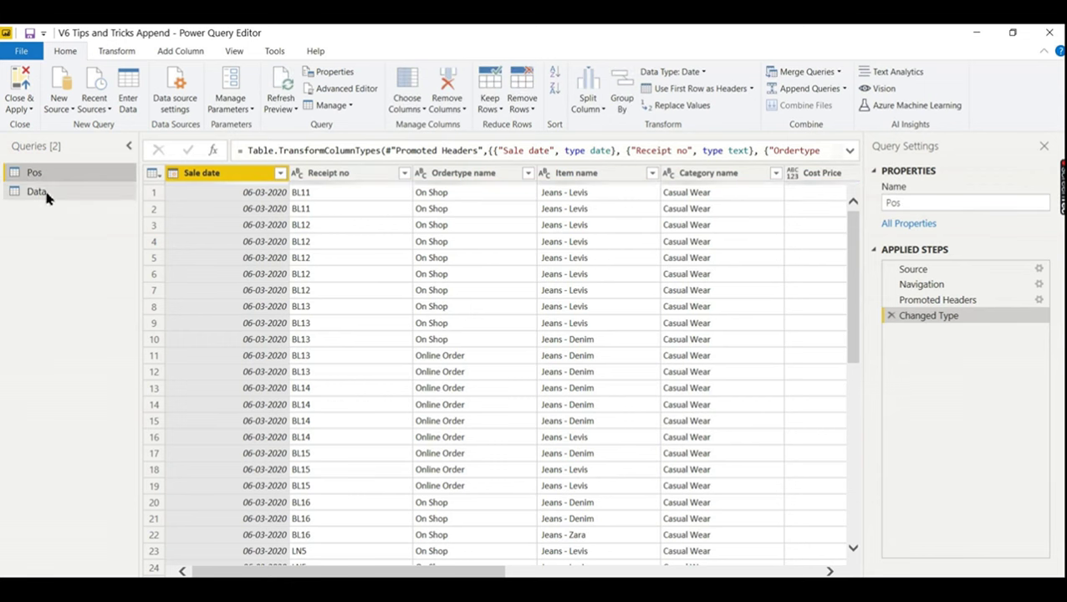
left_click(48, 197)
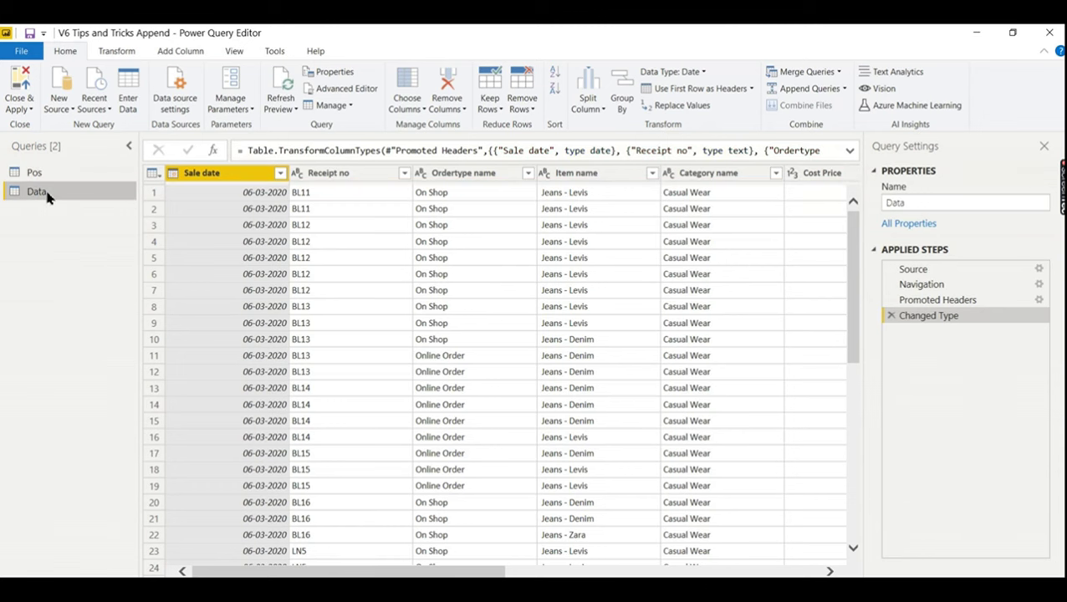
left_click(47, 173)
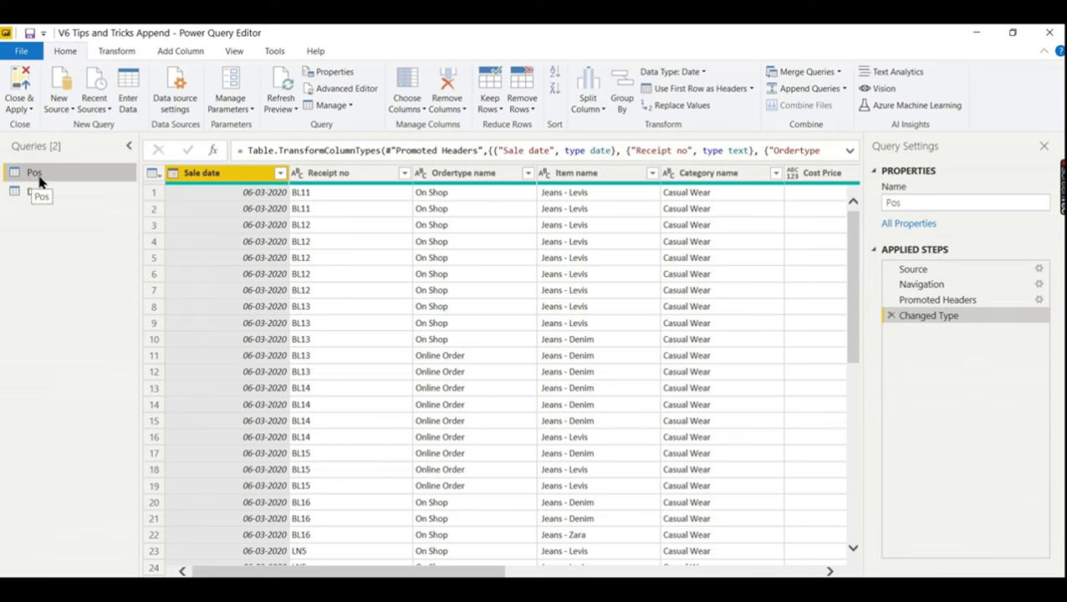
left_click(42, 191)
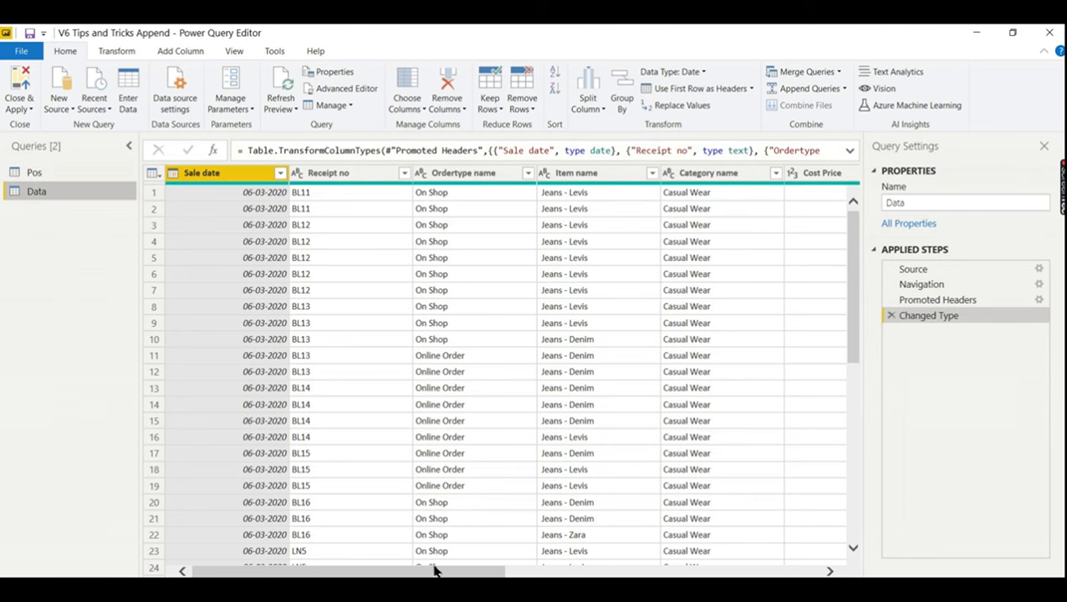
scroll(465, 573, "down", 1)
left_click_drag(491, 574, 550, 575)
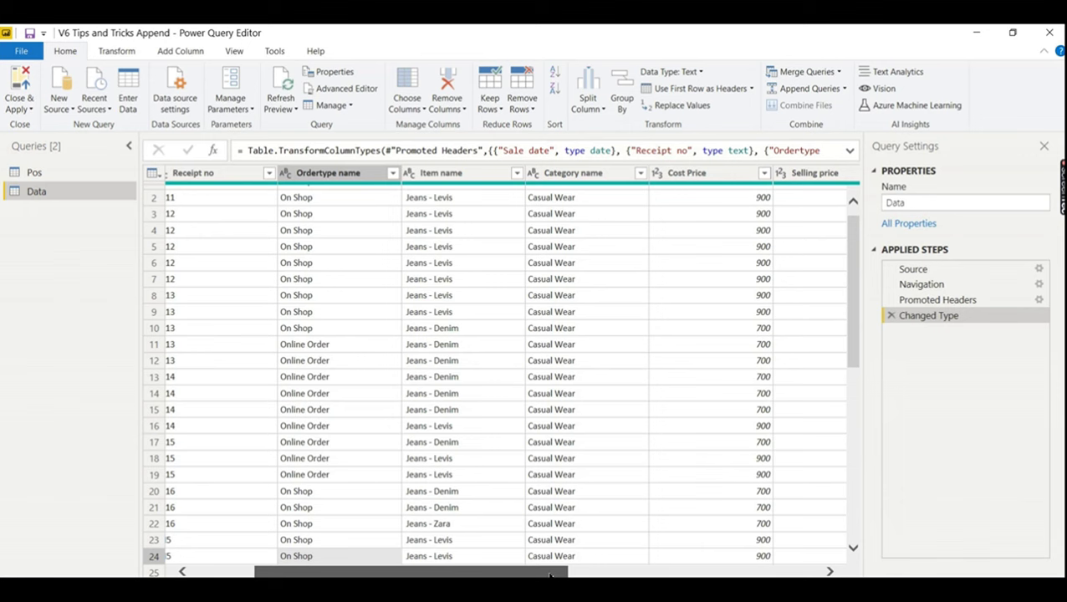
left_click_drag(549, 575, 823, 536)
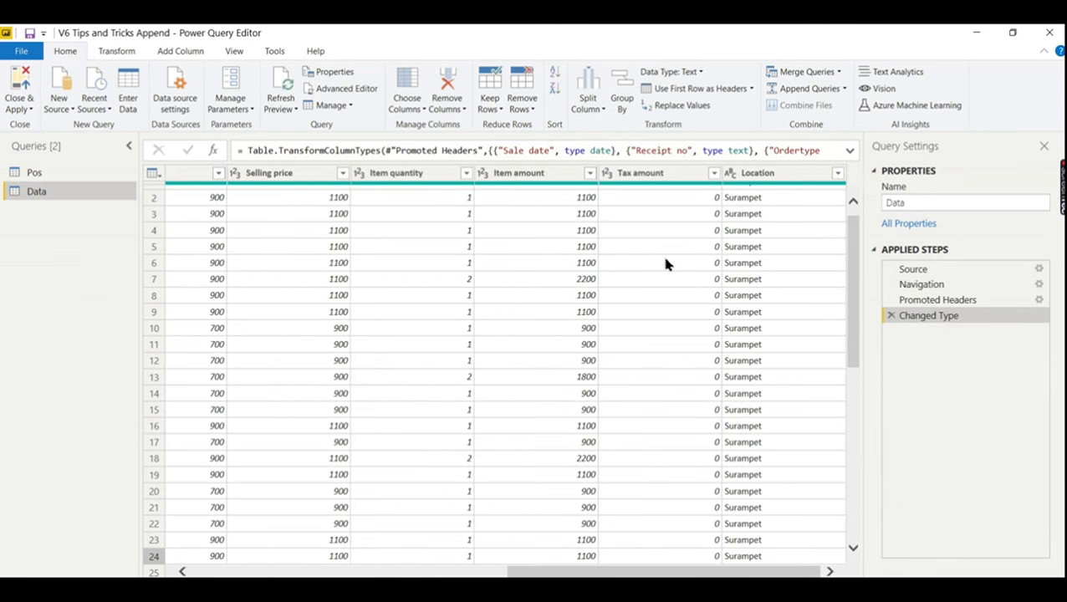
left_click(87, 180)
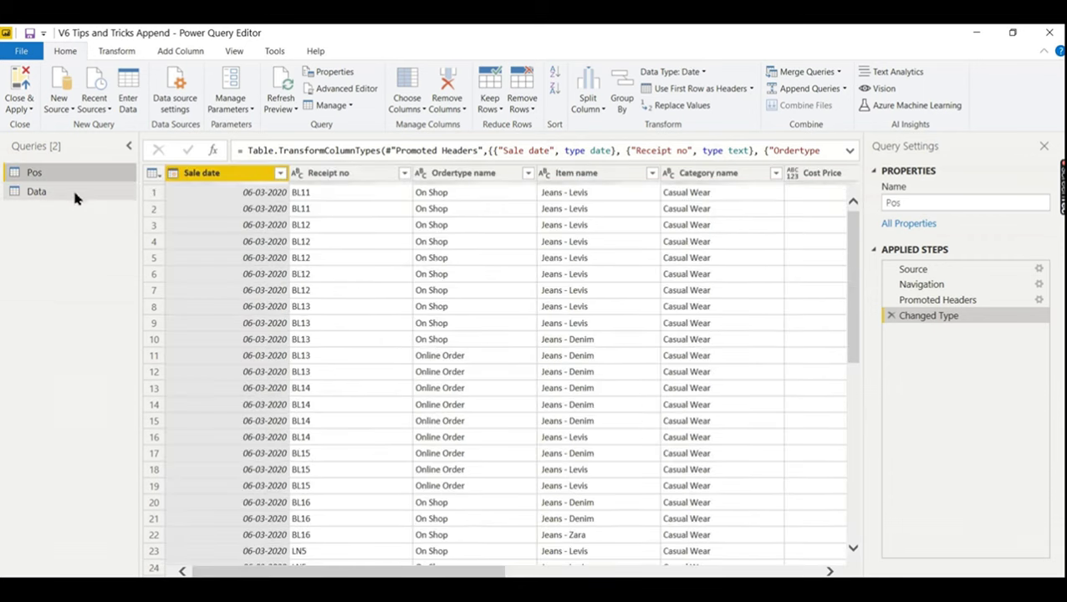
left_click(73, 194)
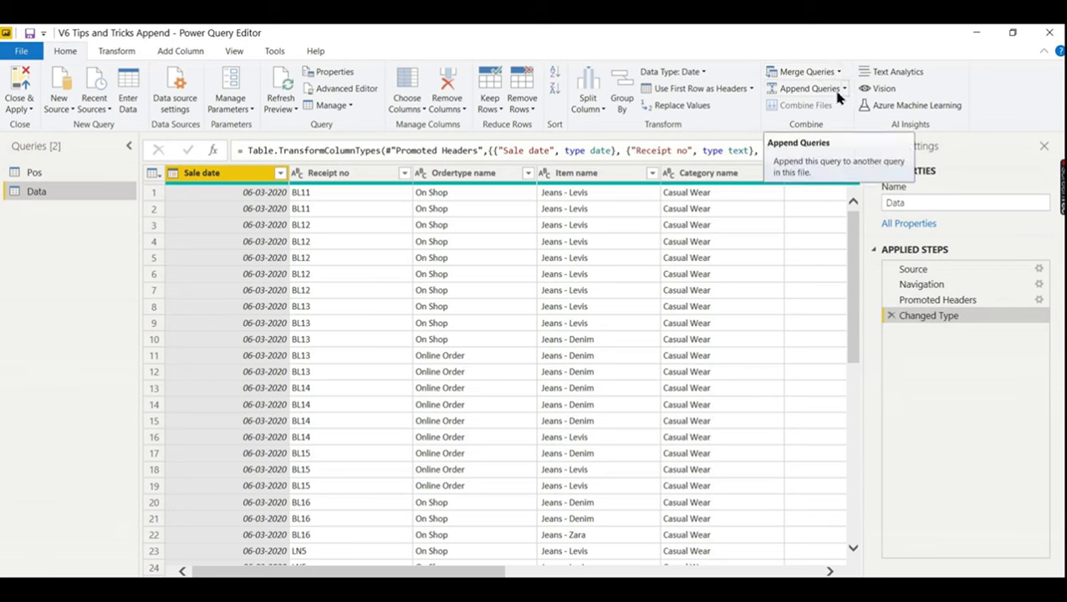
left_click(845, 91)
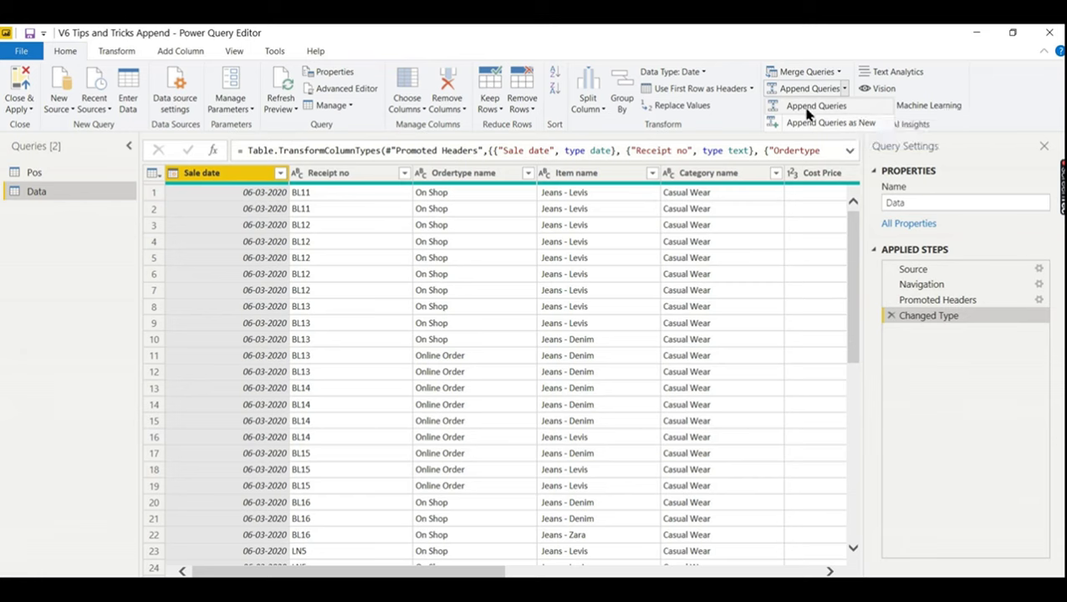
left_click(840, 108)
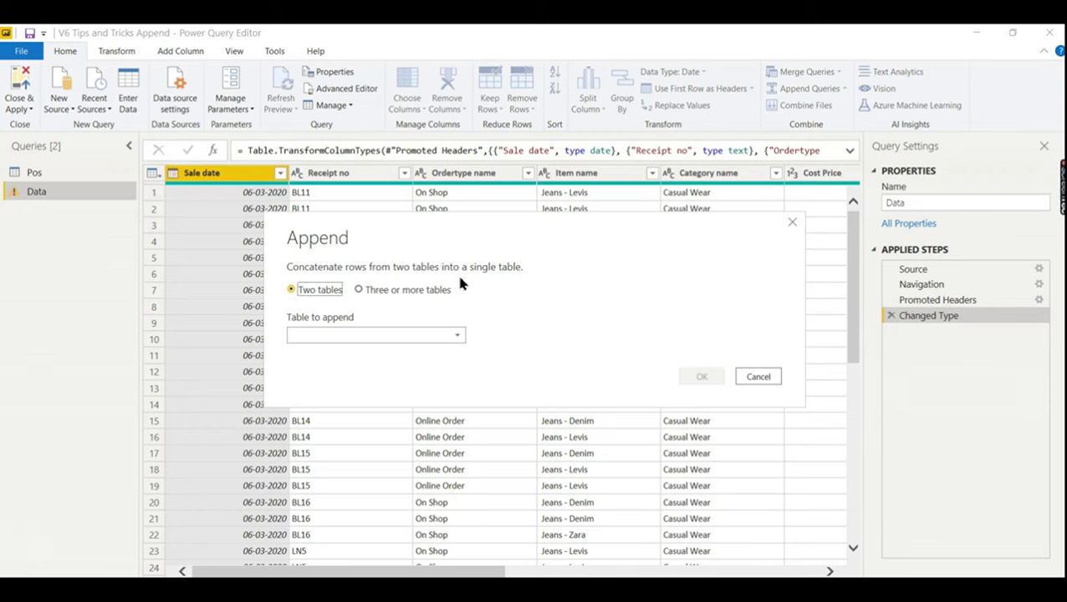
left_click(457, 335)
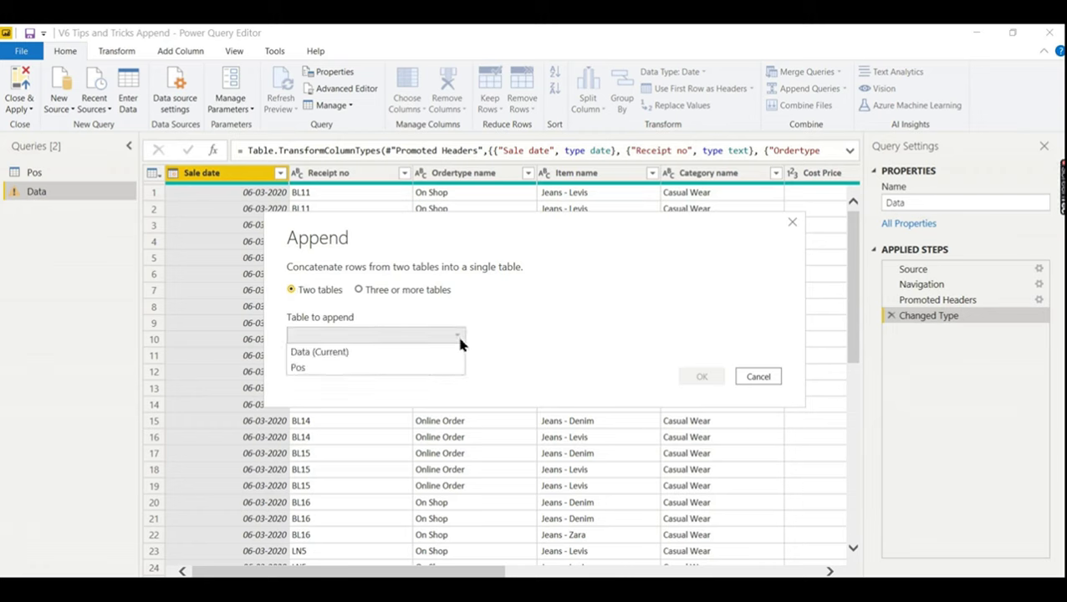
left_click(431, 368)
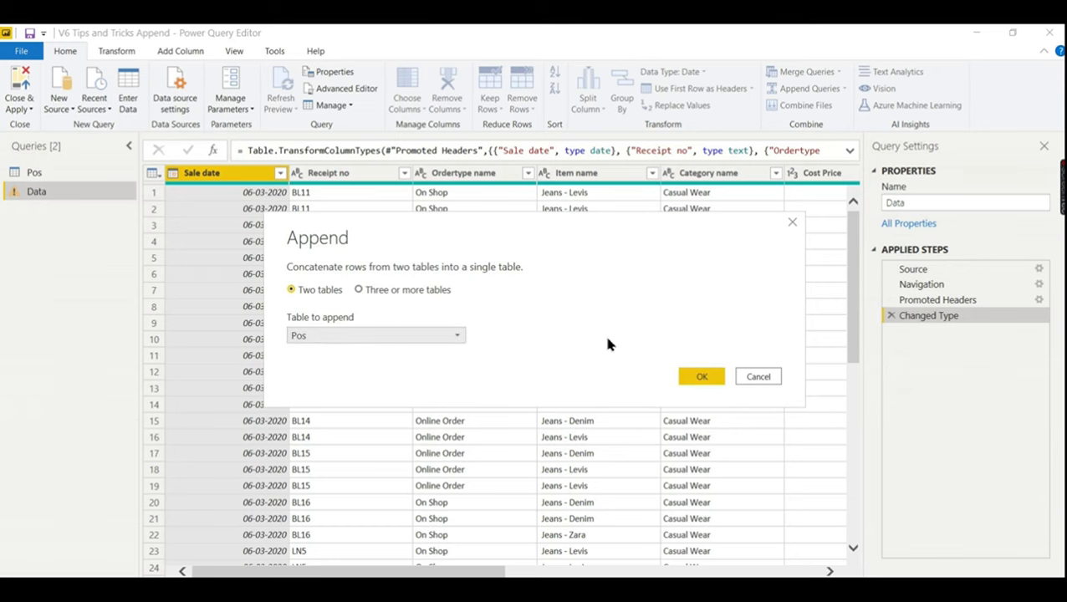
left_click(759, 376)
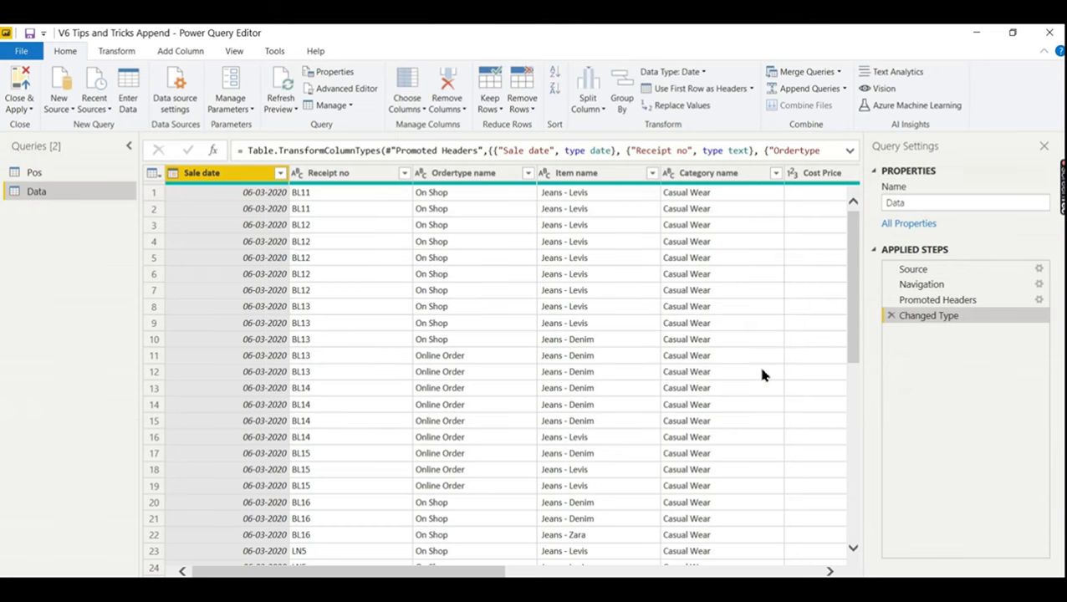
- Append the Data table onto the Pos query with Append Queries
left_click(37, 173)
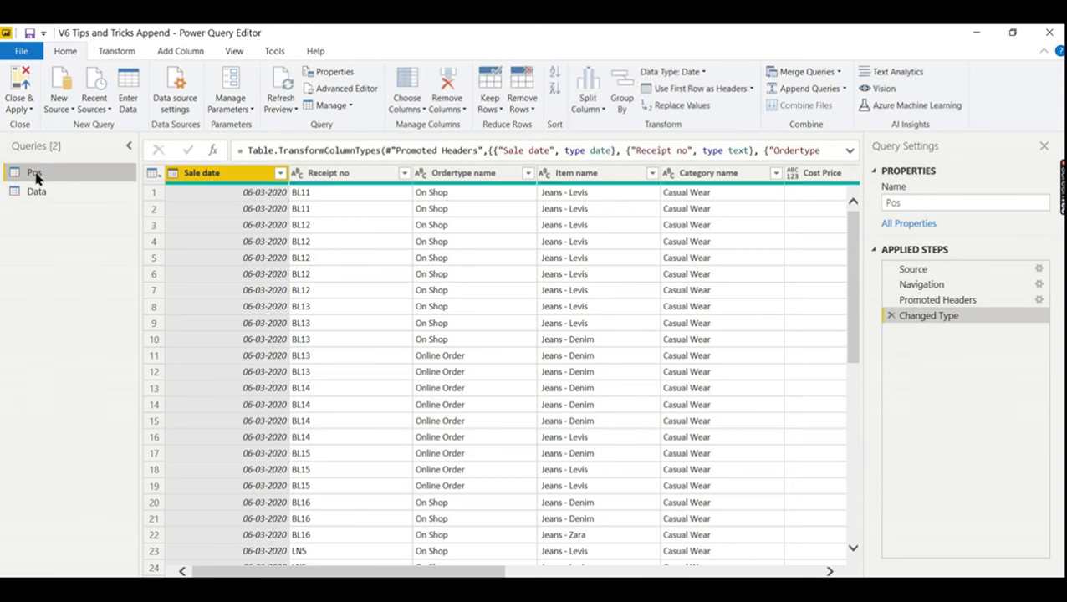
left_click(844, 88)
left_click(839, 123)
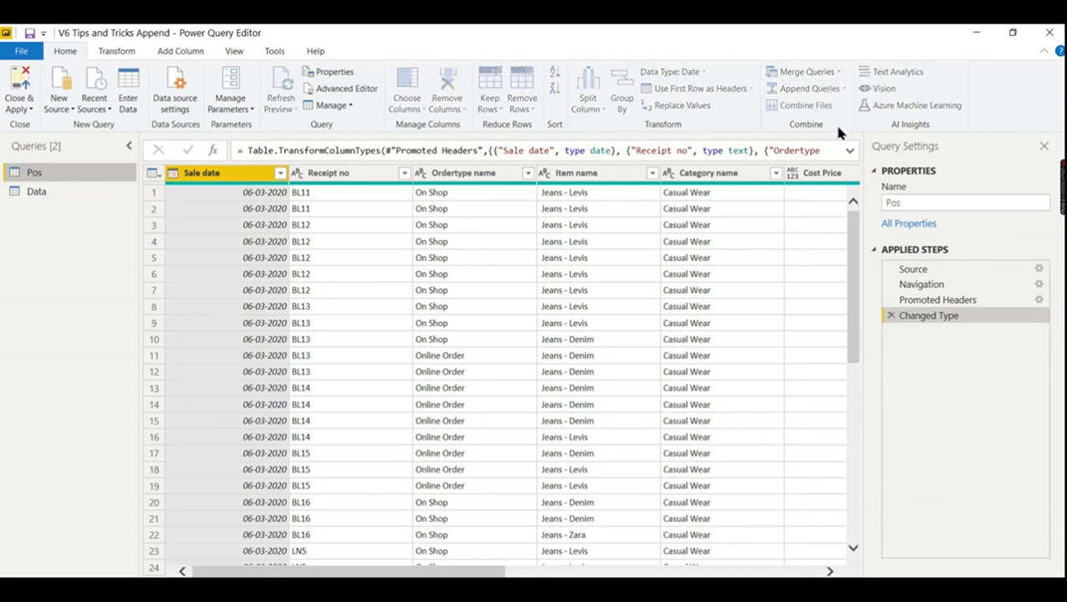
left_click(452, 336)
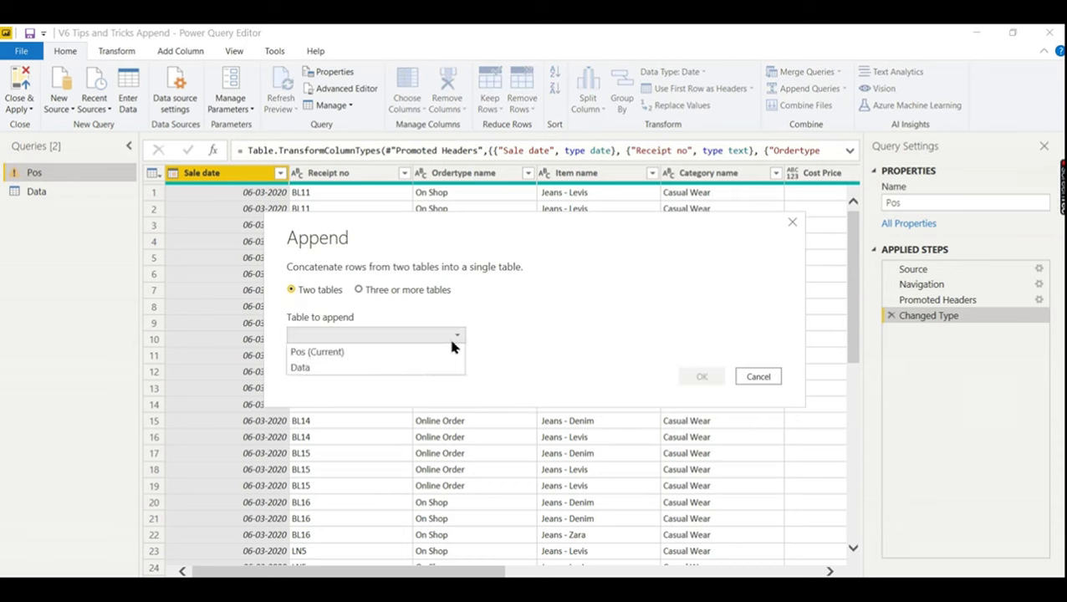
left_click(403, 368)
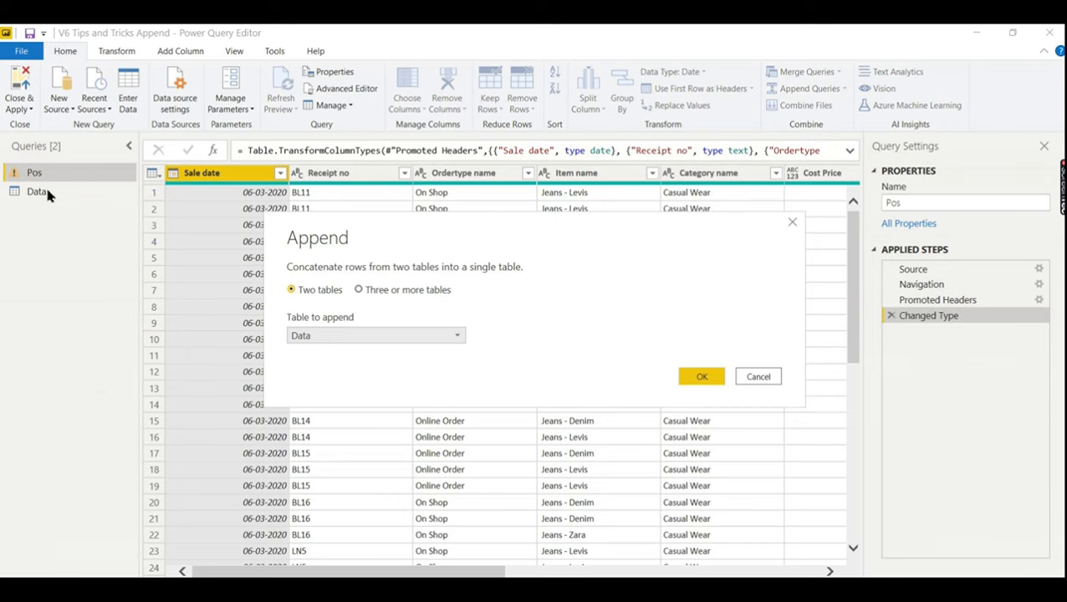
left_click(710, 378)
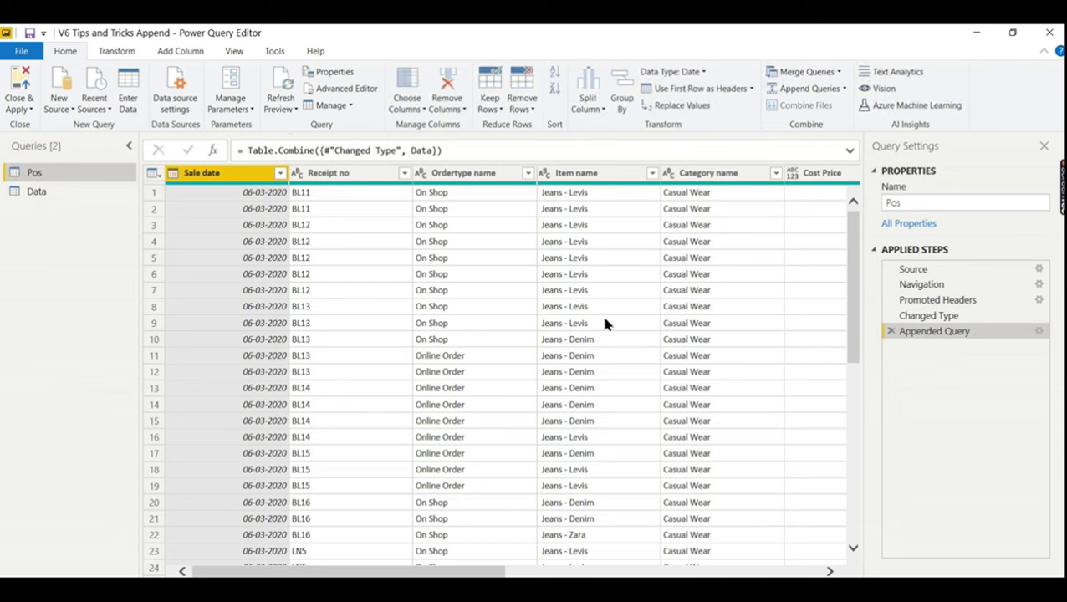
left_click(48, 174)
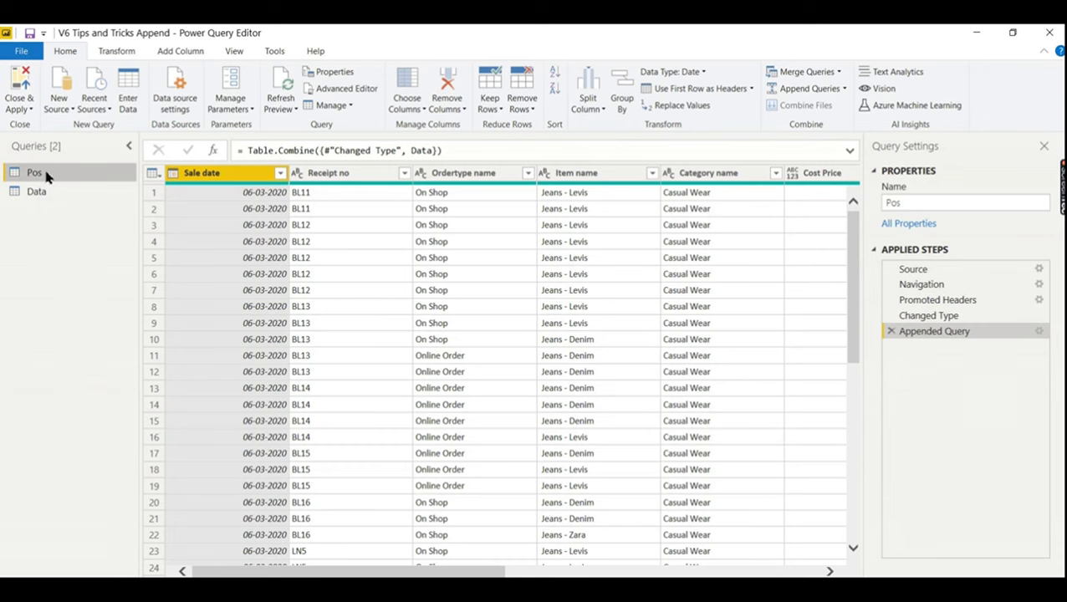
left_click_drag(443, 573, 765, 571)
left_click(838, 173)
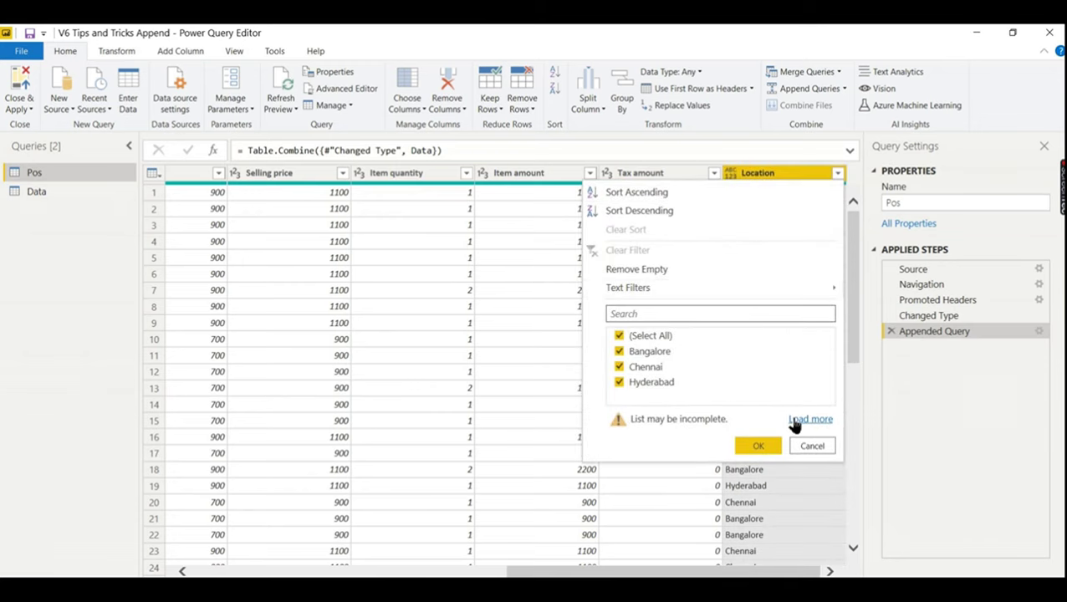
left_click(799, 419)
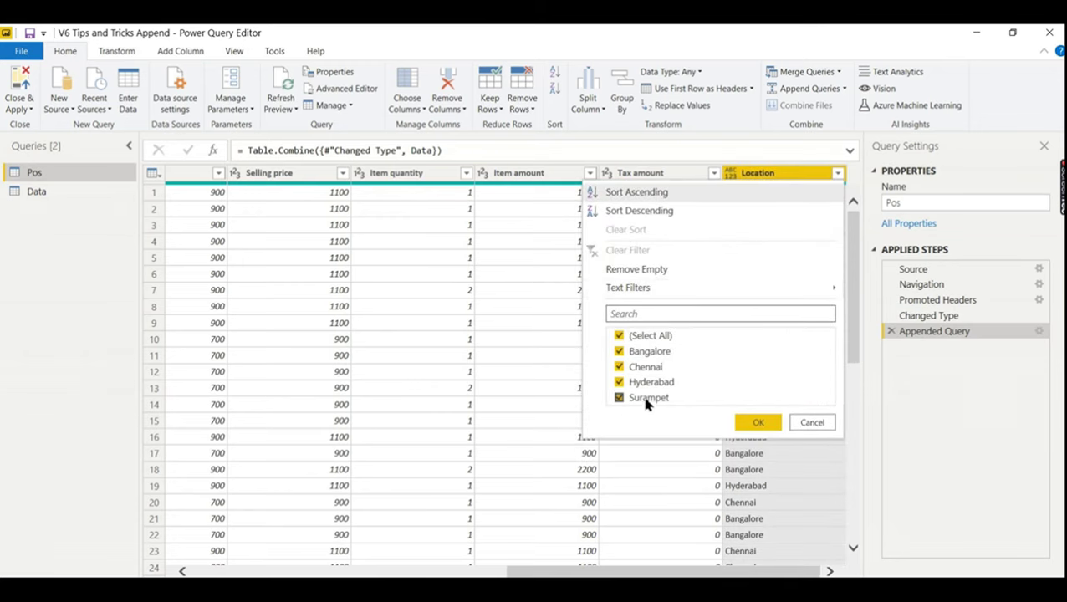
left_click(807, 422)
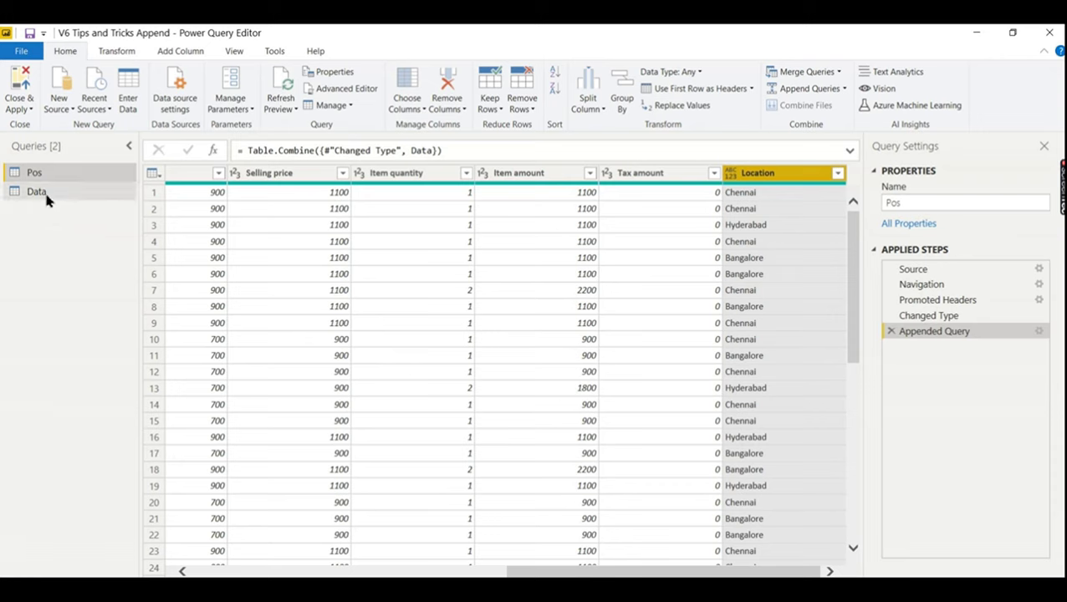
- Turn off Enable load for the Data query and verify it no longer loads
right_click(46, 196)
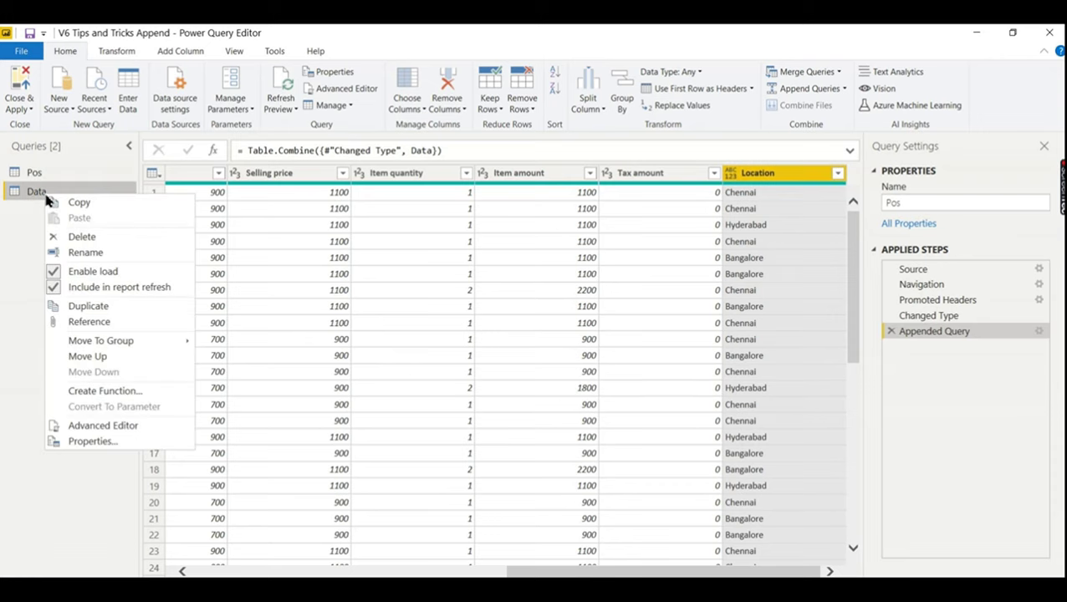
left_click(60, 271)
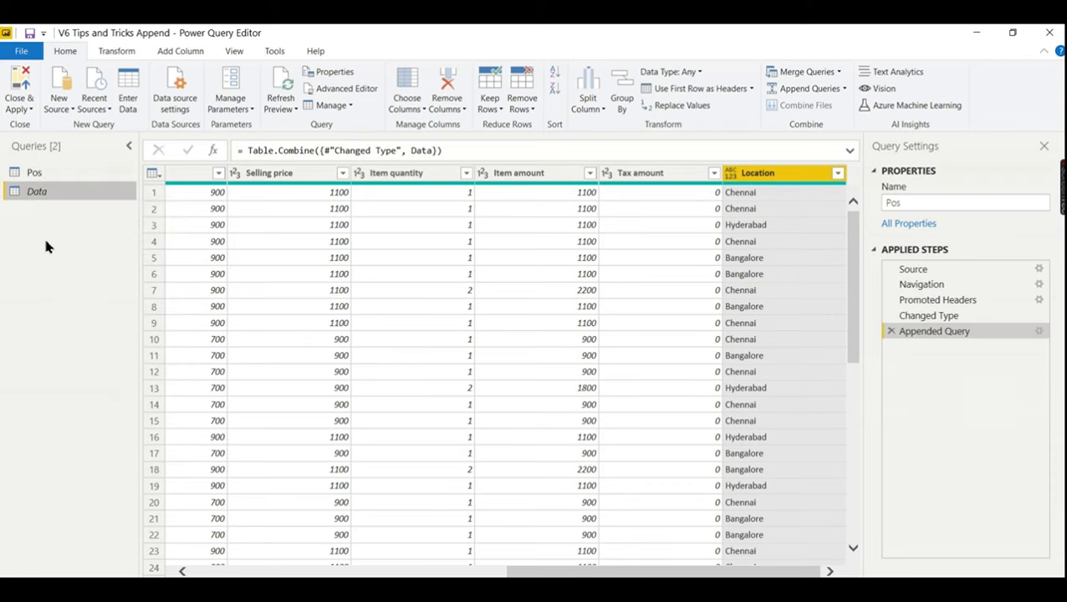
right_click(40, 199)
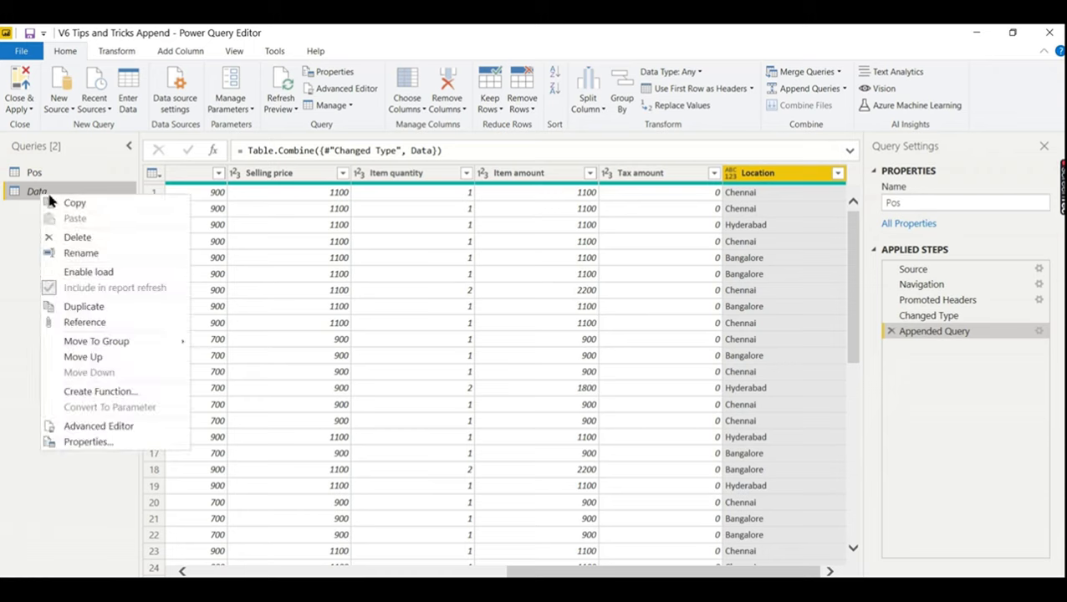
left_click(12, 234)
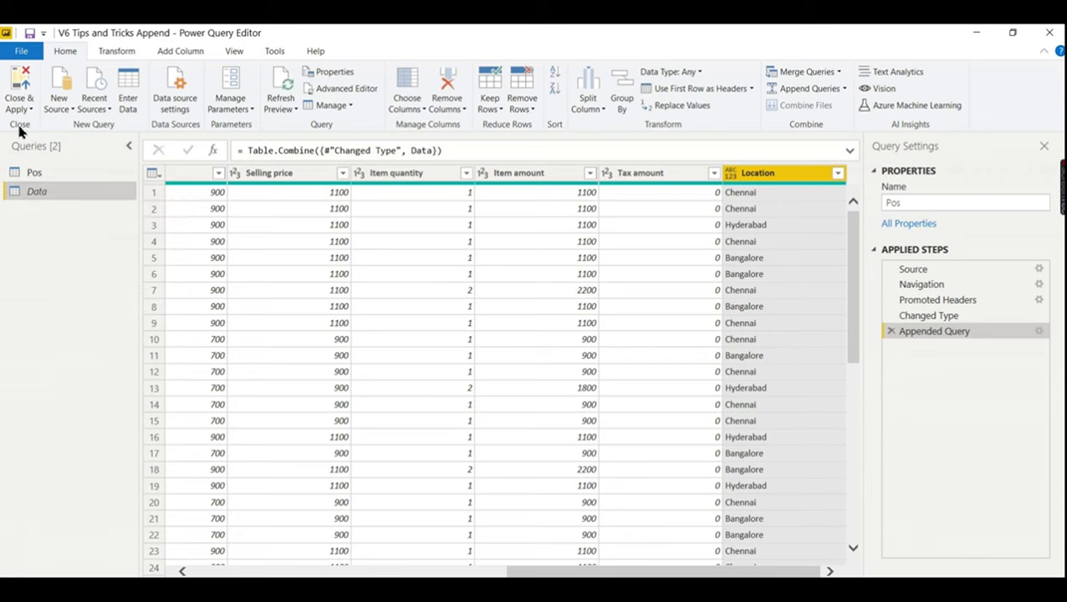
left_click(22, 108)
- Apply the query changes, then filter the dashboard to Hyderabad and Surampet
left_click(33, 125)
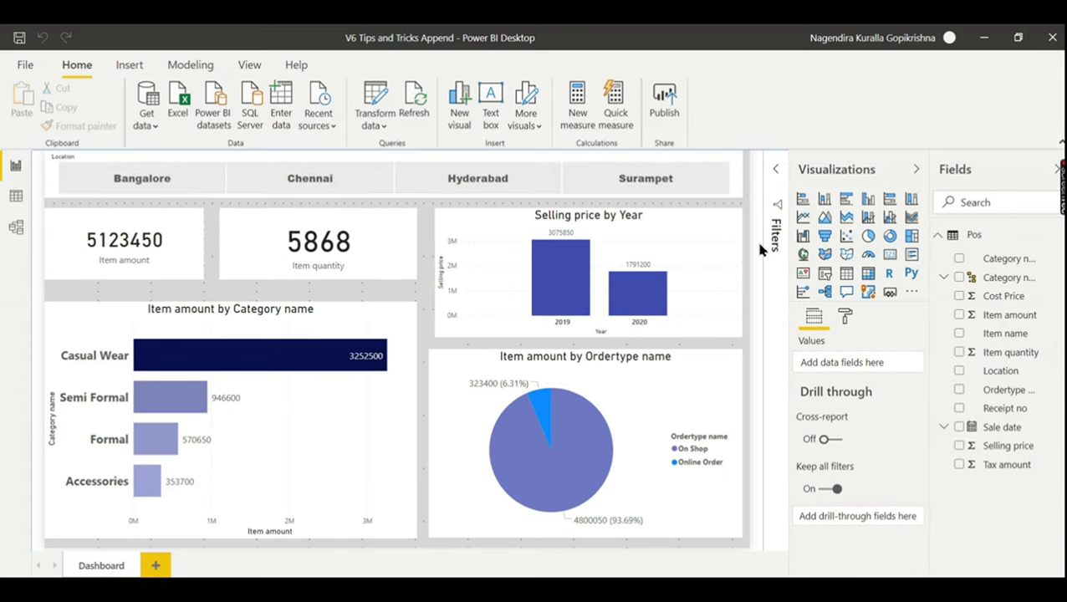
left_click(939, 237)
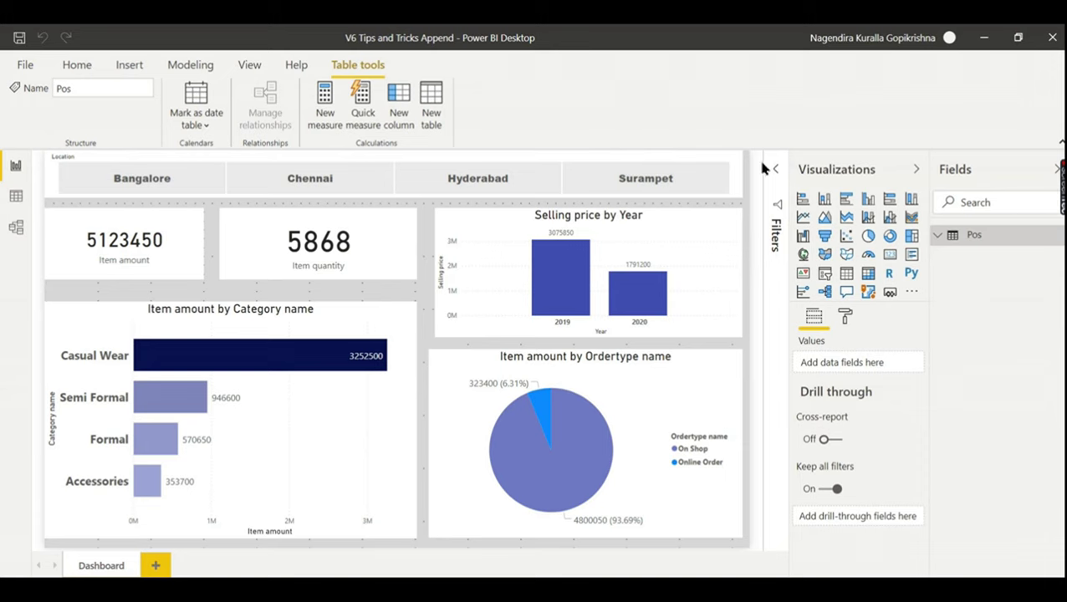
left_click(524, 186)
left_click(608, 189)
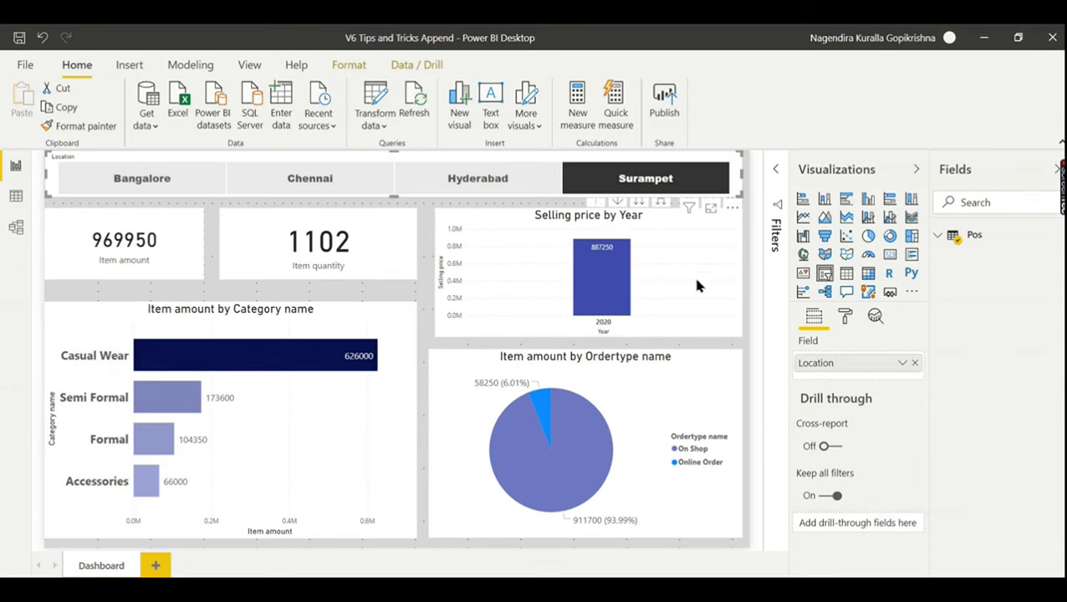
- Try the Hyderabad and Chennai slicer tiles, then clear the location filter
left_click(475, 182)
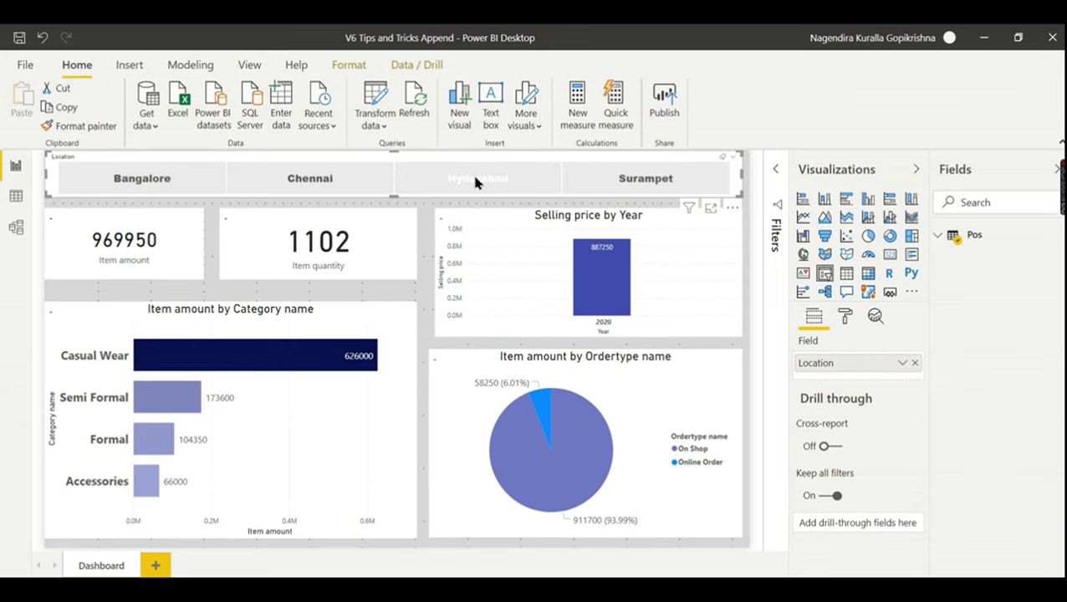
left_click(331, 176)
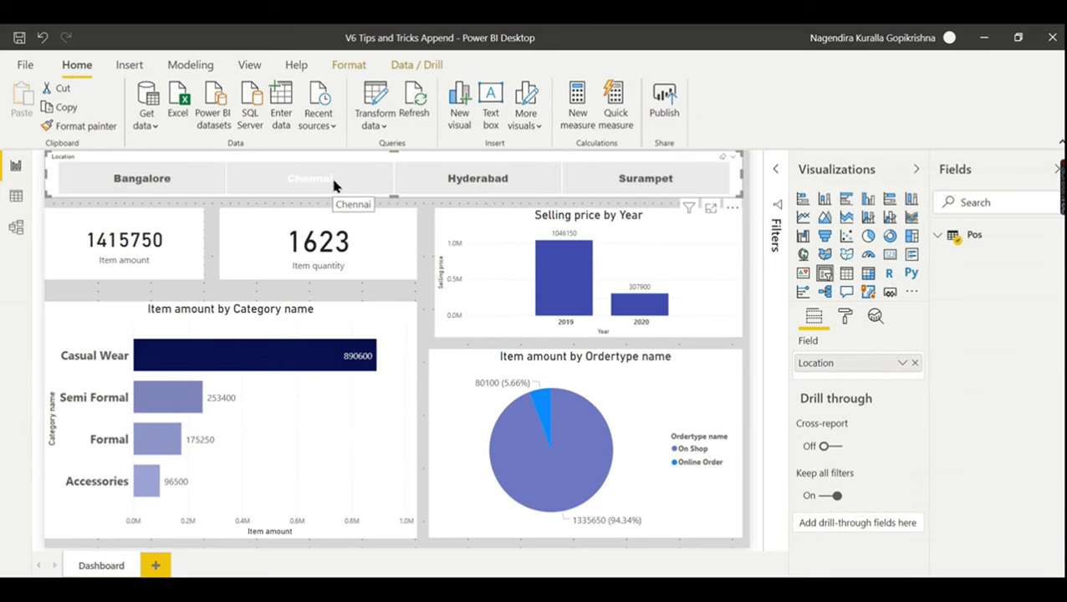
left_click(476, 176)
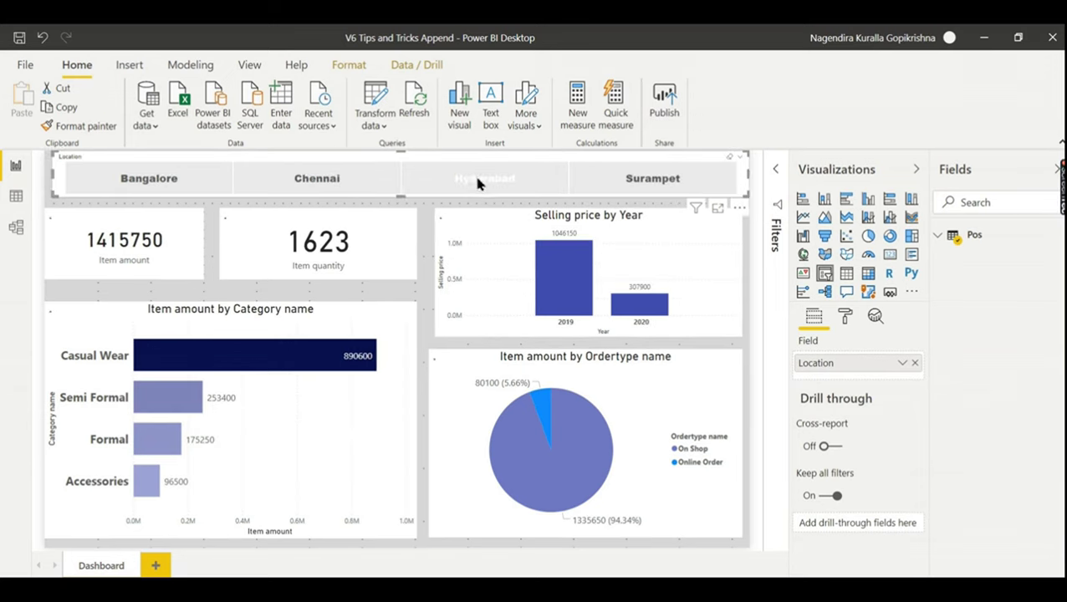
left_click(431, 248)
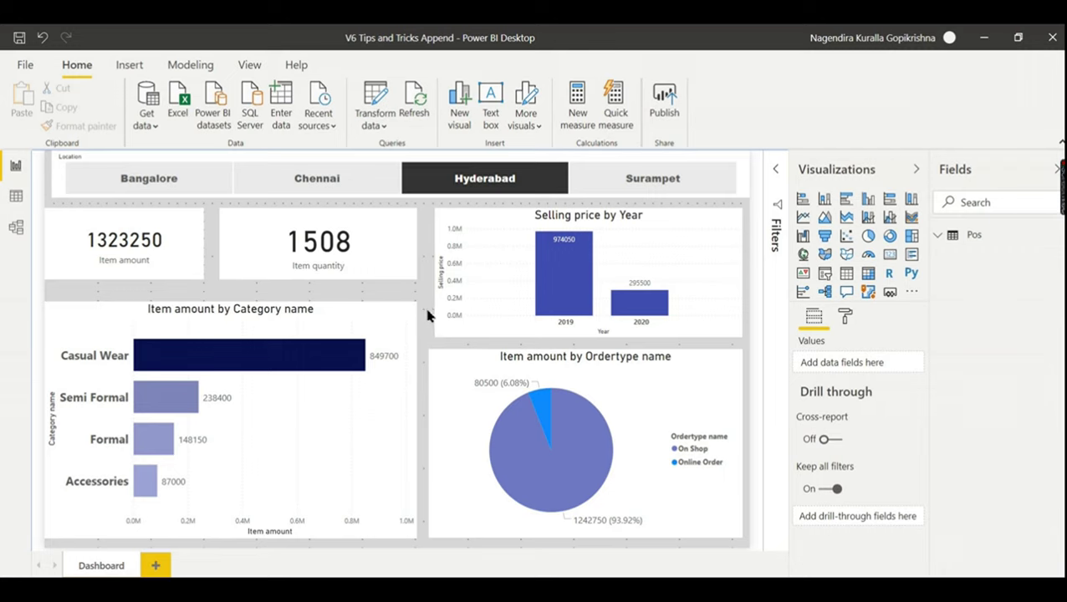
left_click(547, 175)
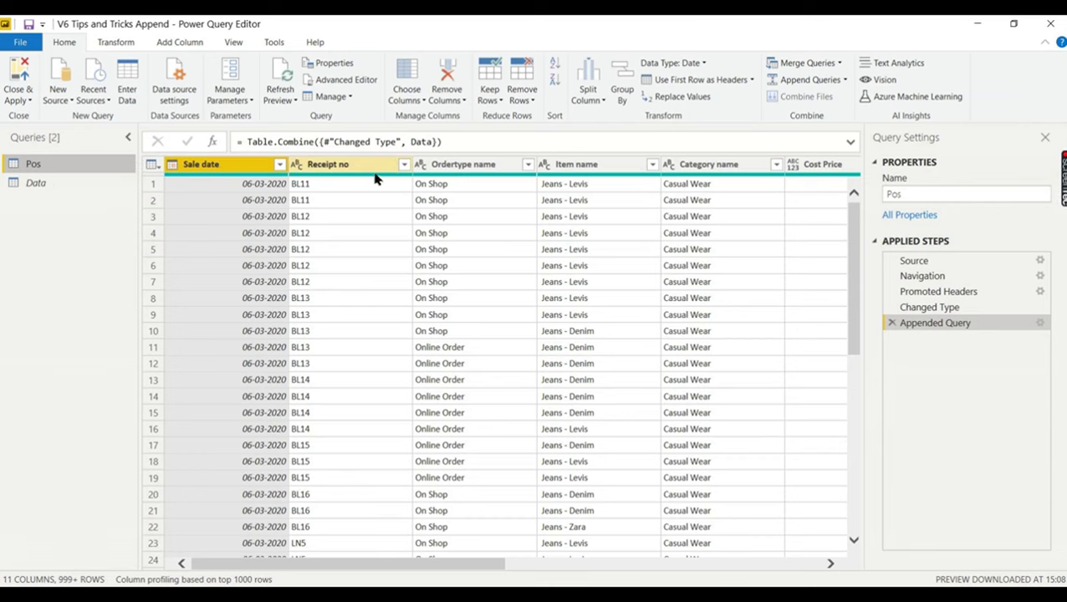
left_click(30, 192)
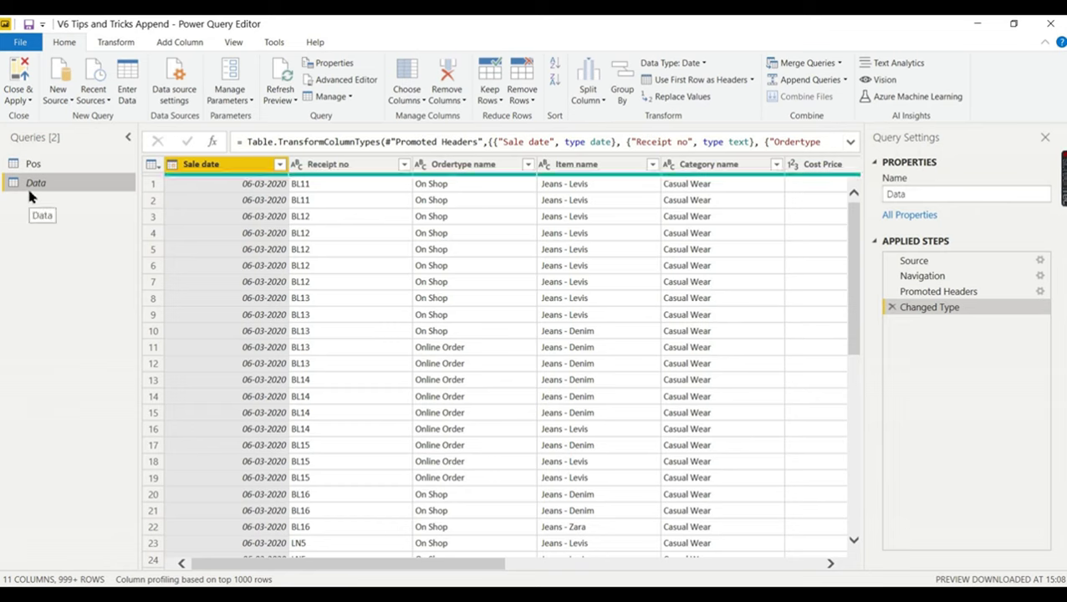
left_click(39, 165)
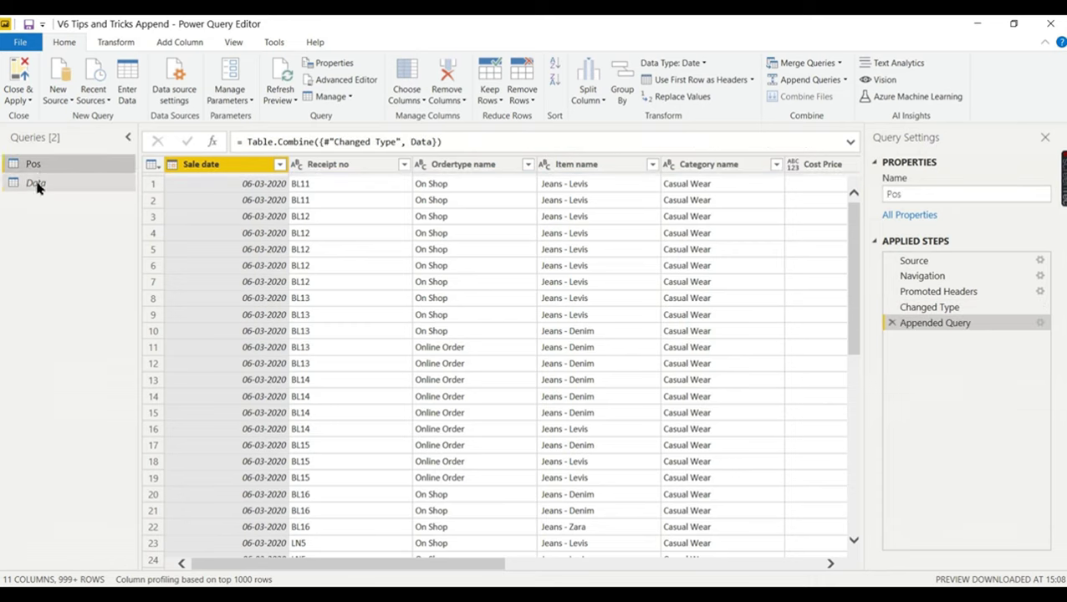
left_click(36, 184)
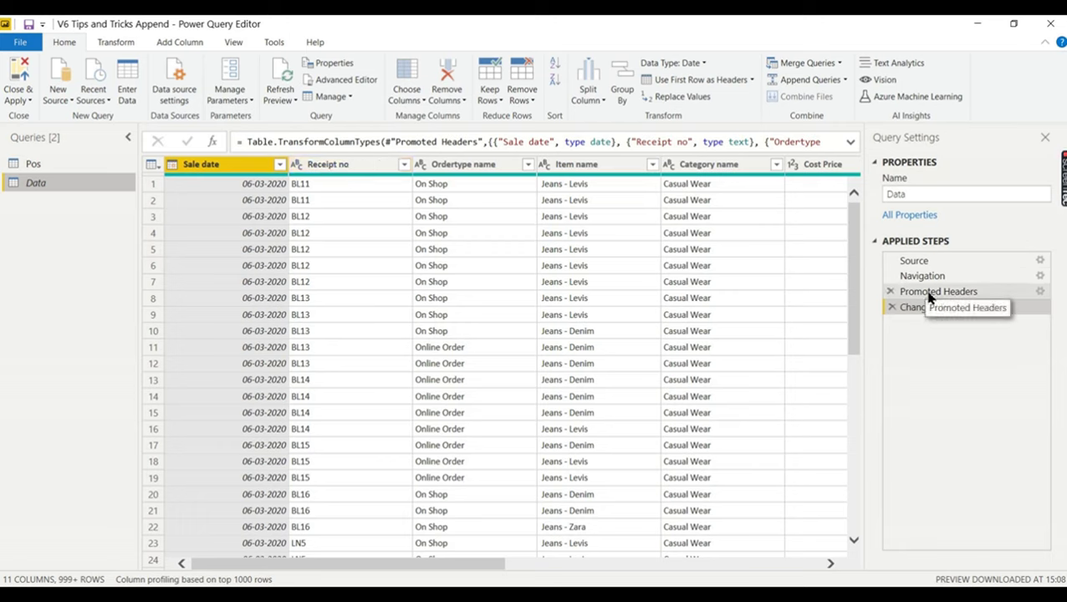
left_click(117, 165)
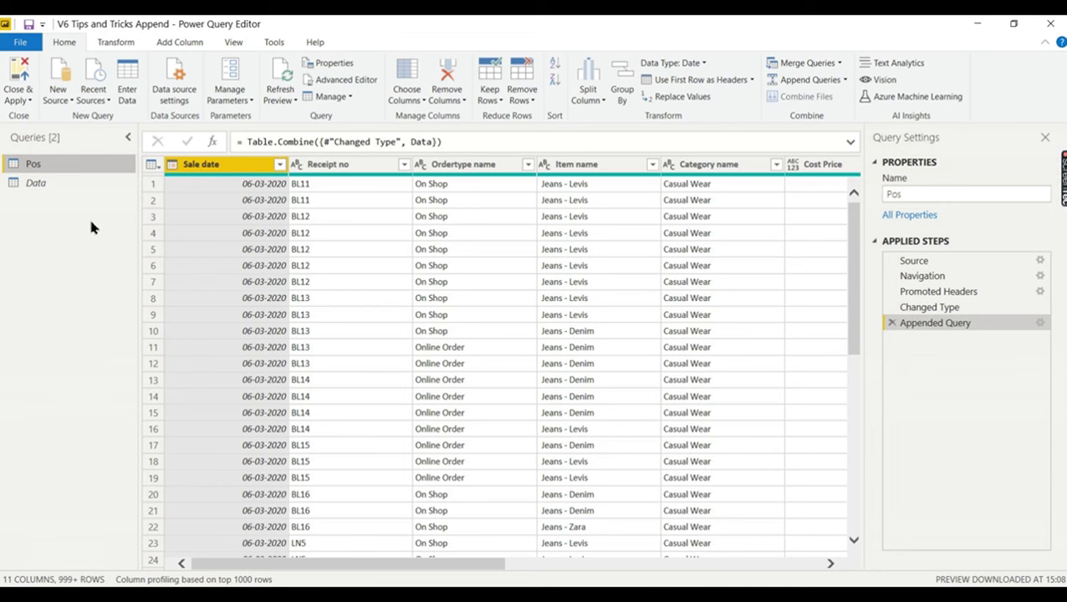
left_click(57, 180)
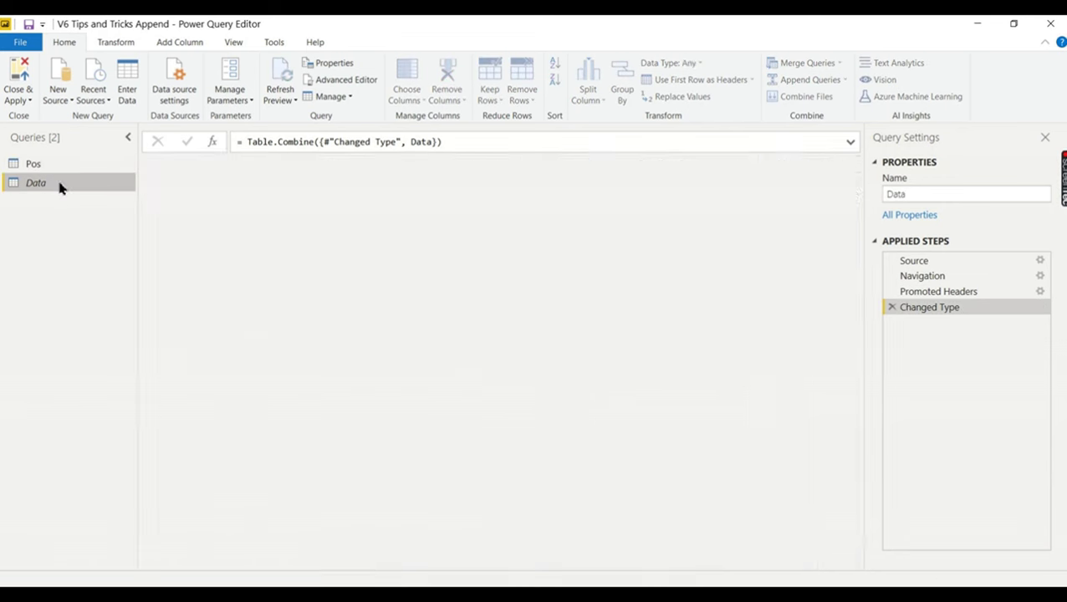
left_click(53, 165)
left_click(41, 184)
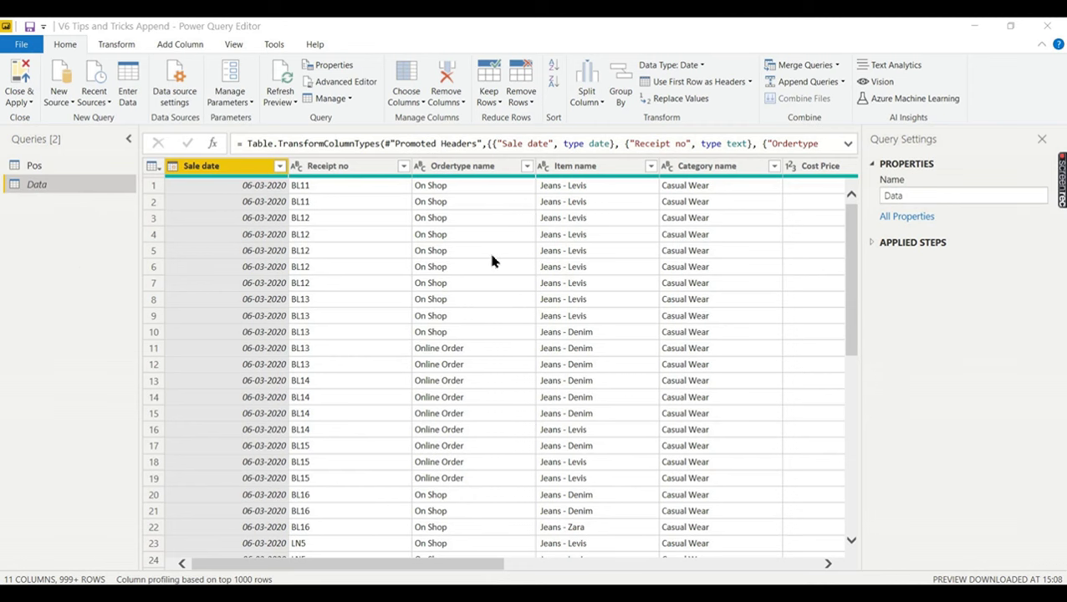
left_click(81, 165)
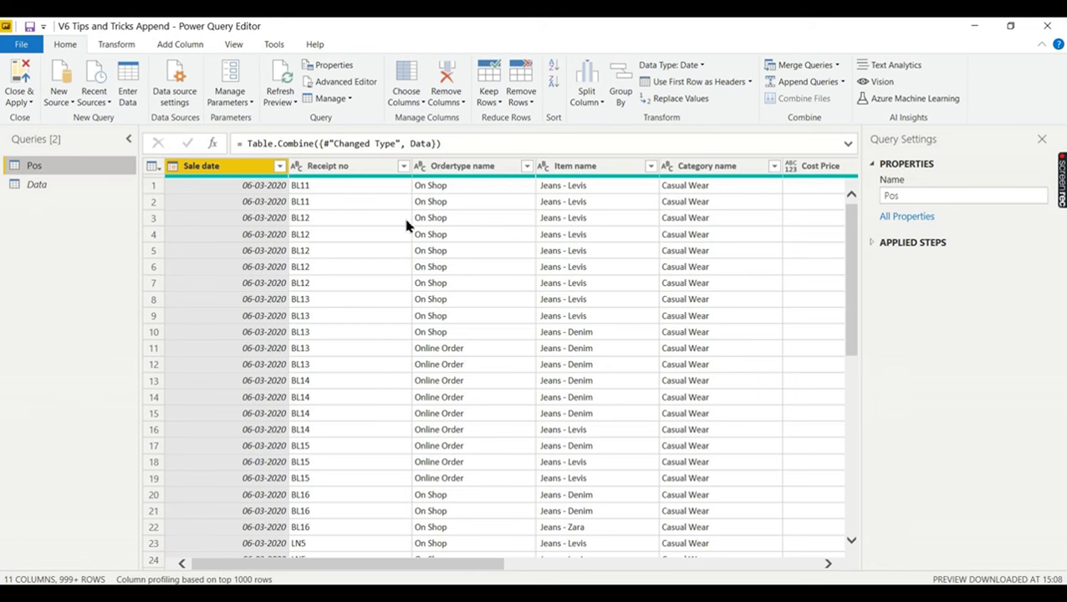
left_click(76, 185)
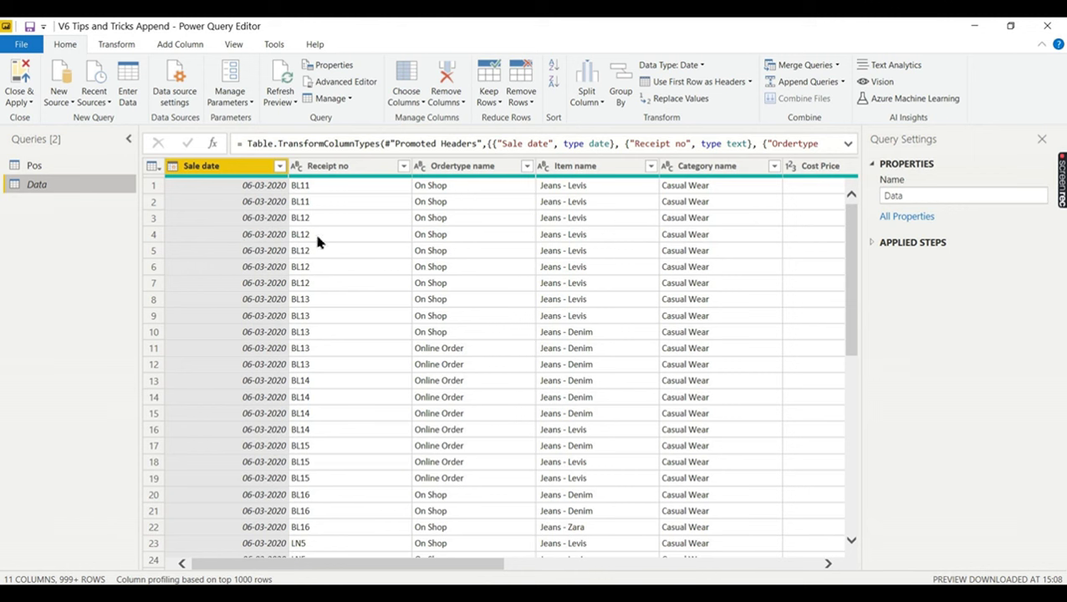
left_click(65, 170)
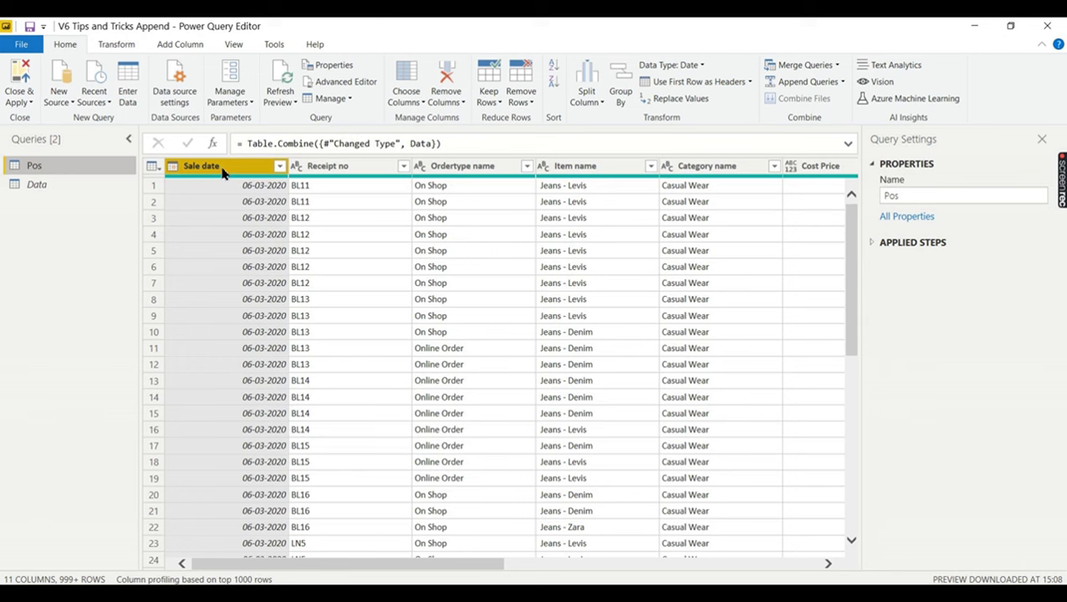
- Select all Pos columns with Ctrl+A and remove duplicate rows across them
left_click_drag(405, 564, 739, 565)
key("ctrl+a")
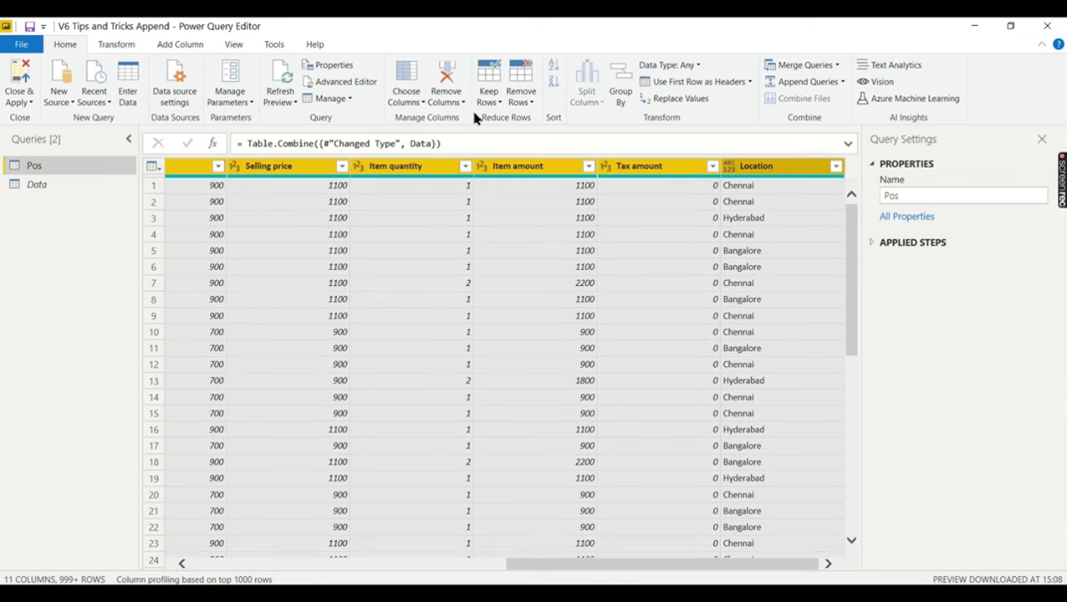
left_click(117, 44)
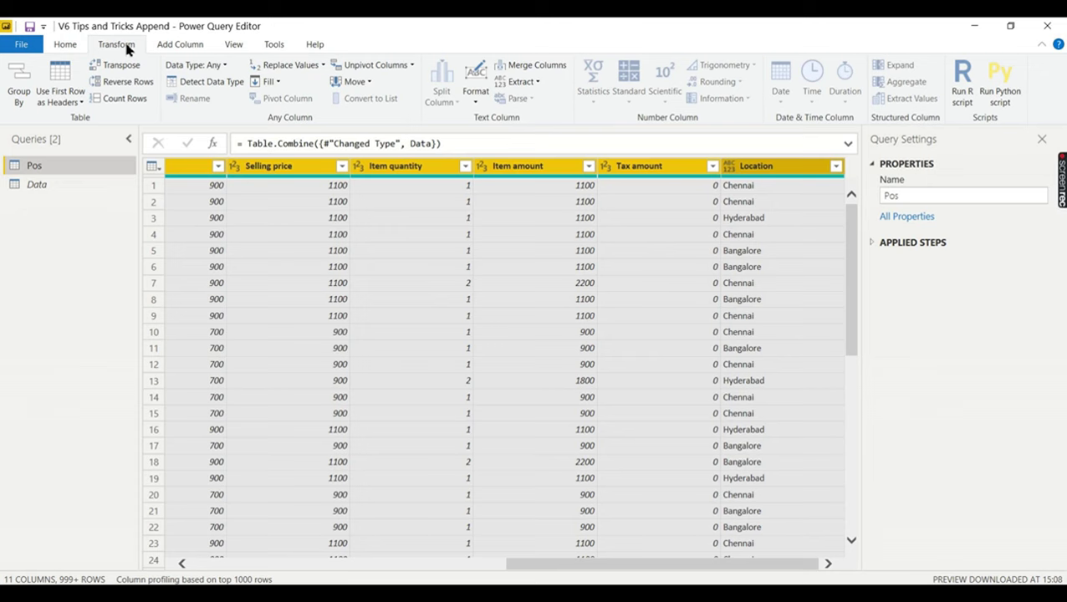
left_click(67, 45)
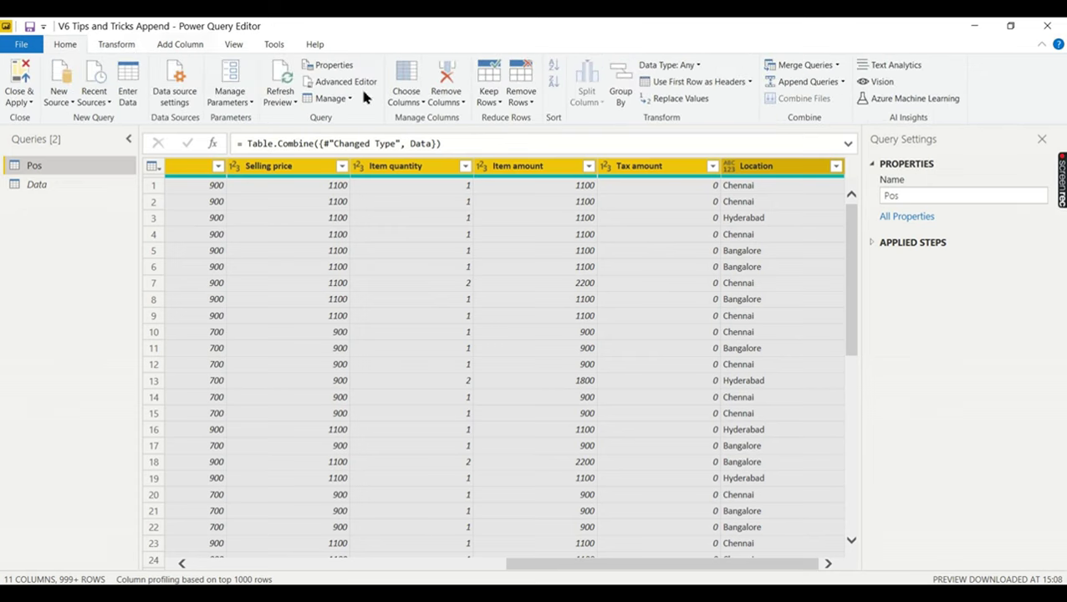
right_click(434, 171)
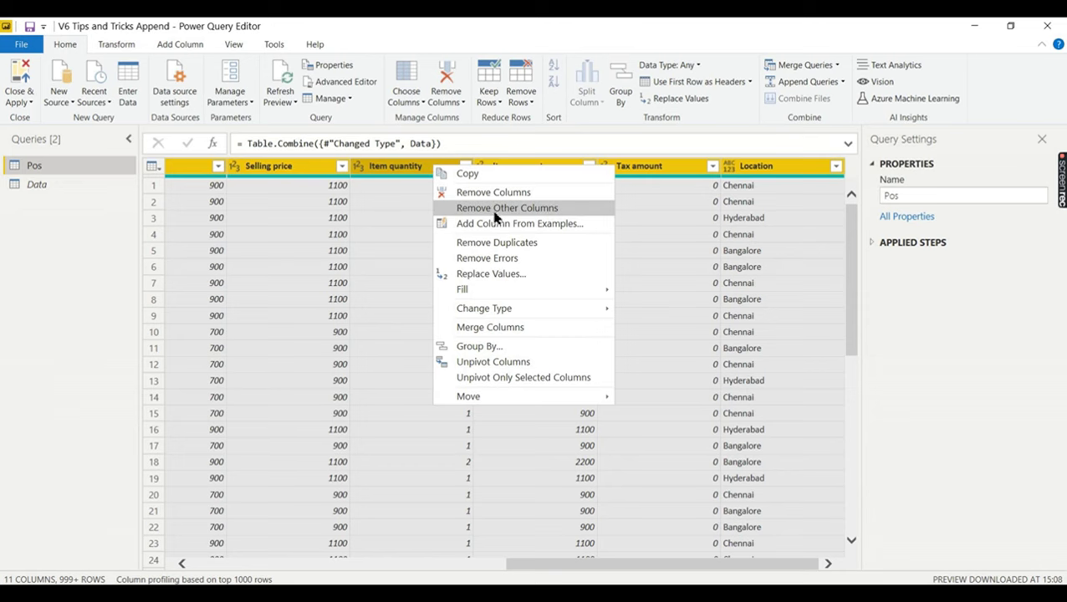
left_click(507, 241)
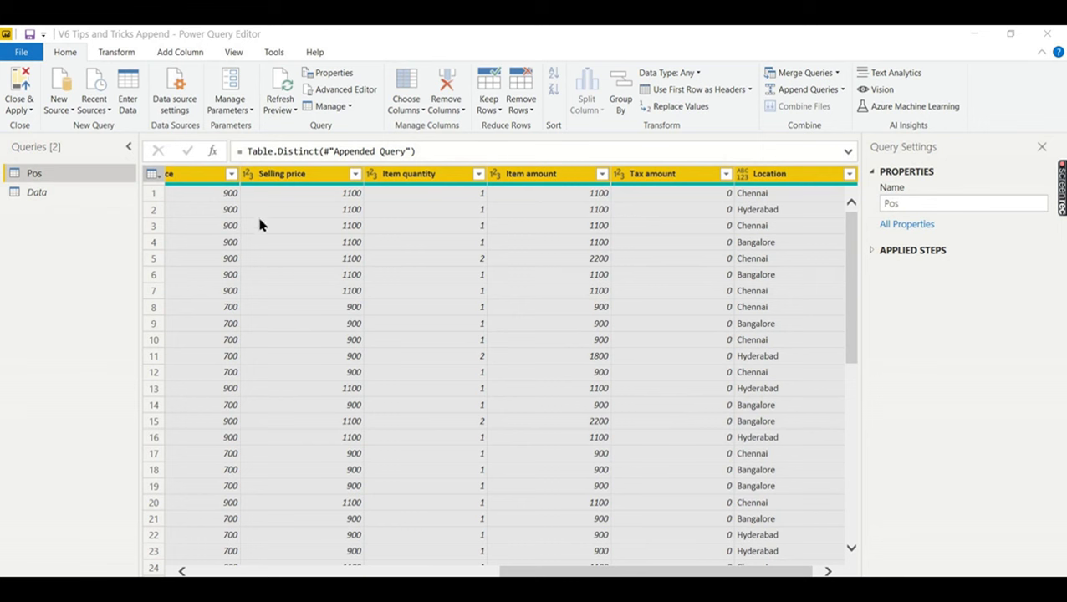
left_click_drag(571, 571, 263, 569)
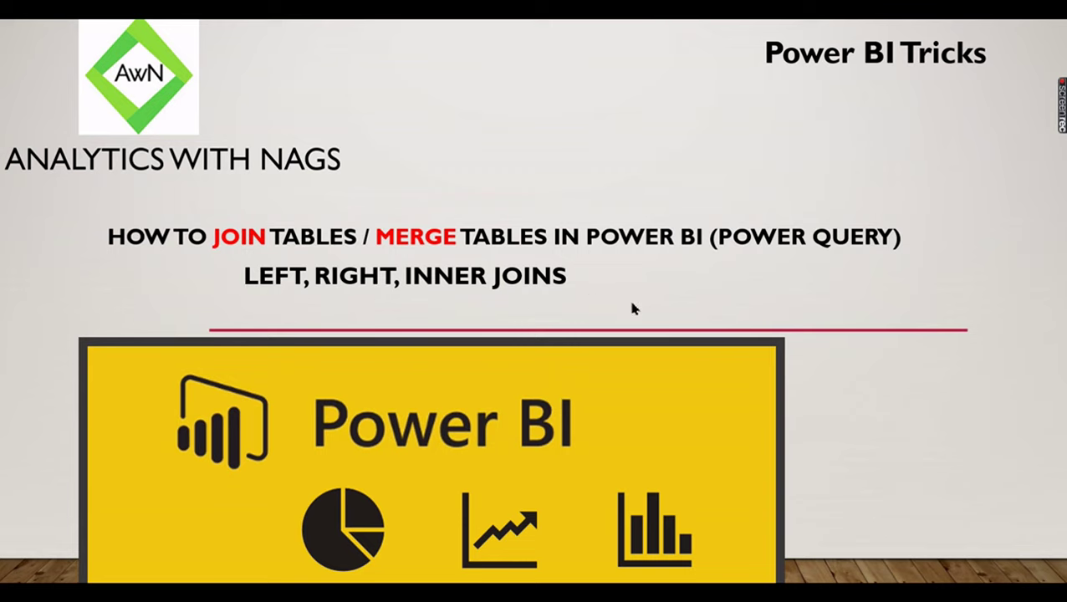
- Advance the slide show to the Business Scenario (Naga Garments) slide
left_click(574, 292)
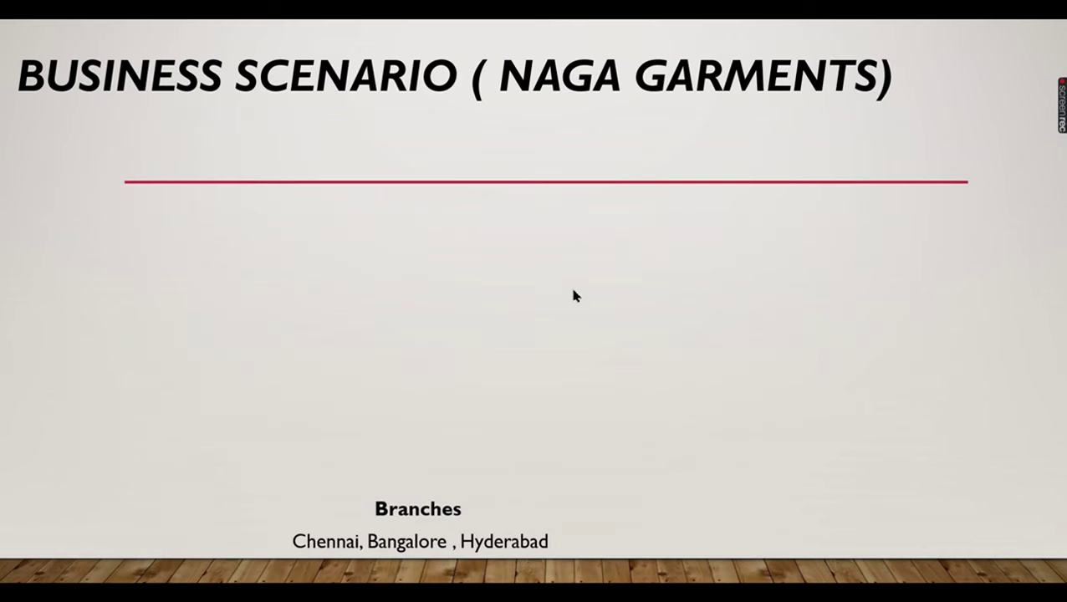
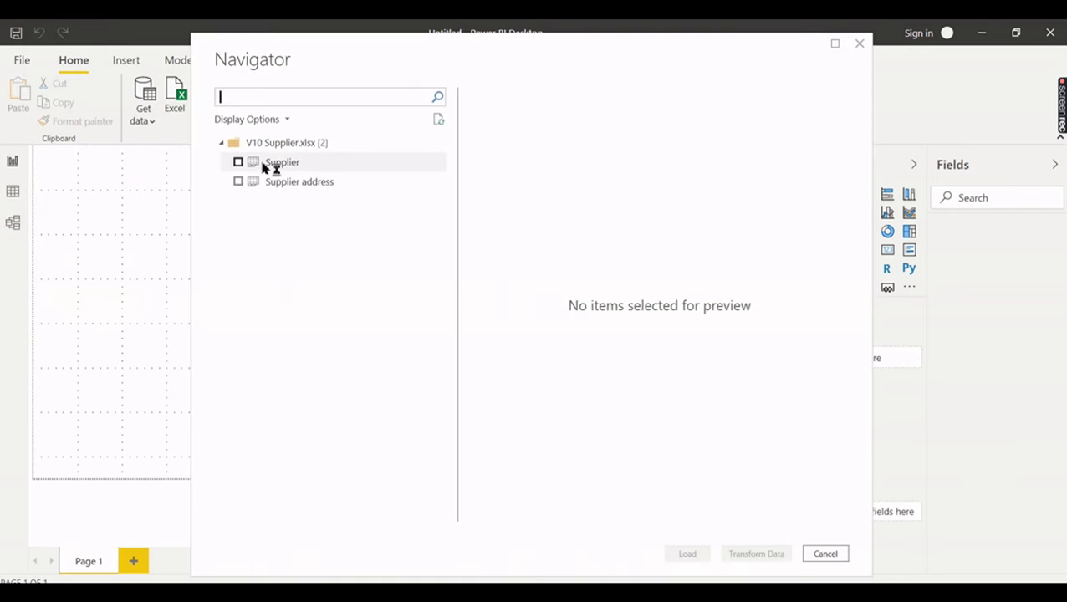
- Select the Supplier and Supplier address sheets in Navigator and load them into Power Query Editor
left_click(238, 162)
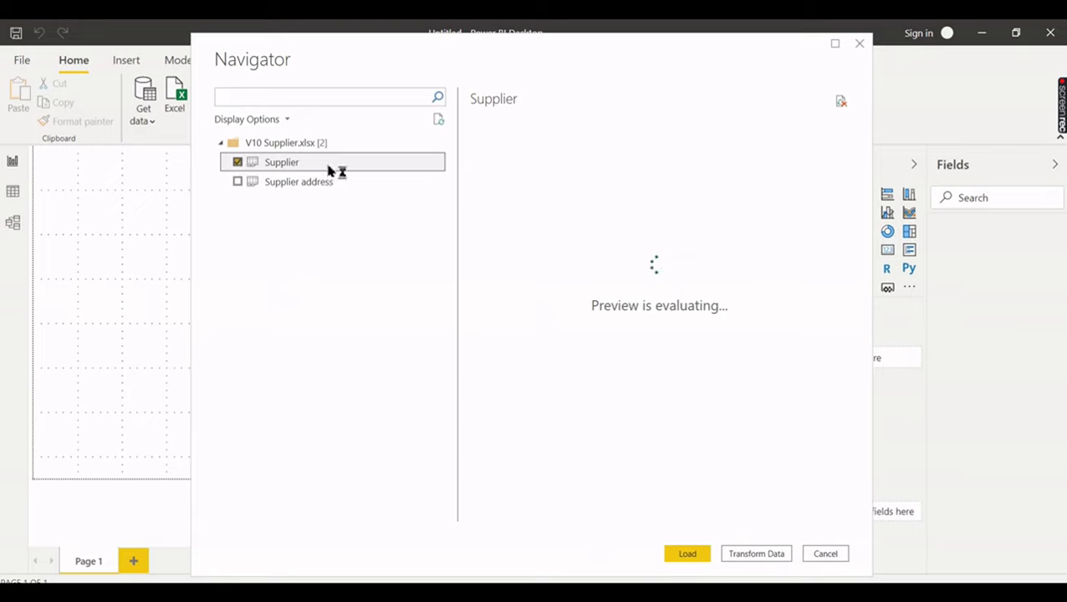
left_click(238, 182)
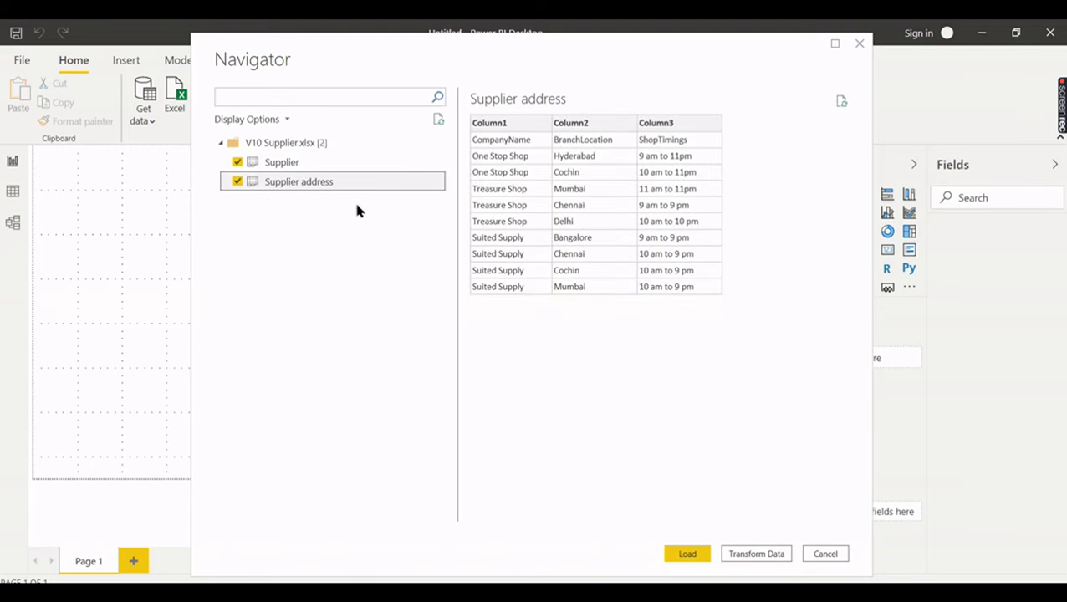
left_click(757, 555)
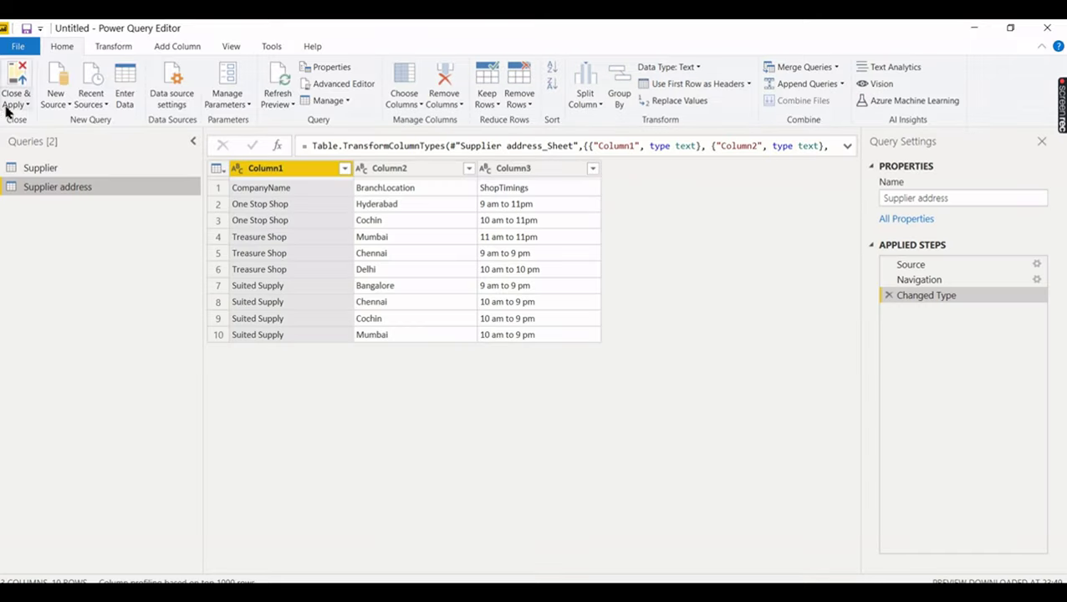
left_click(66, 170)
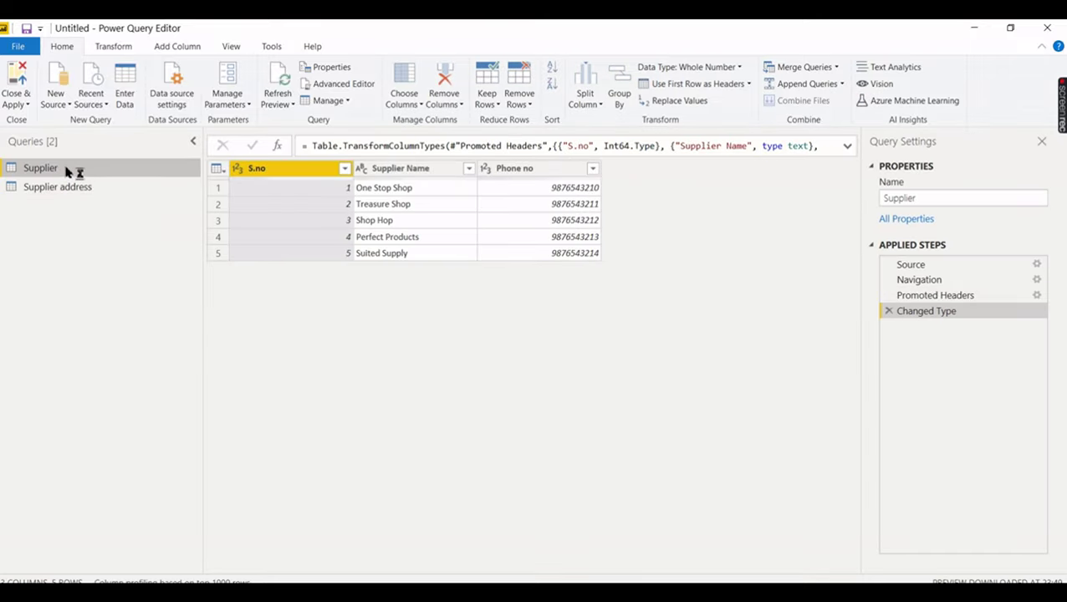
left_click(66, 189)
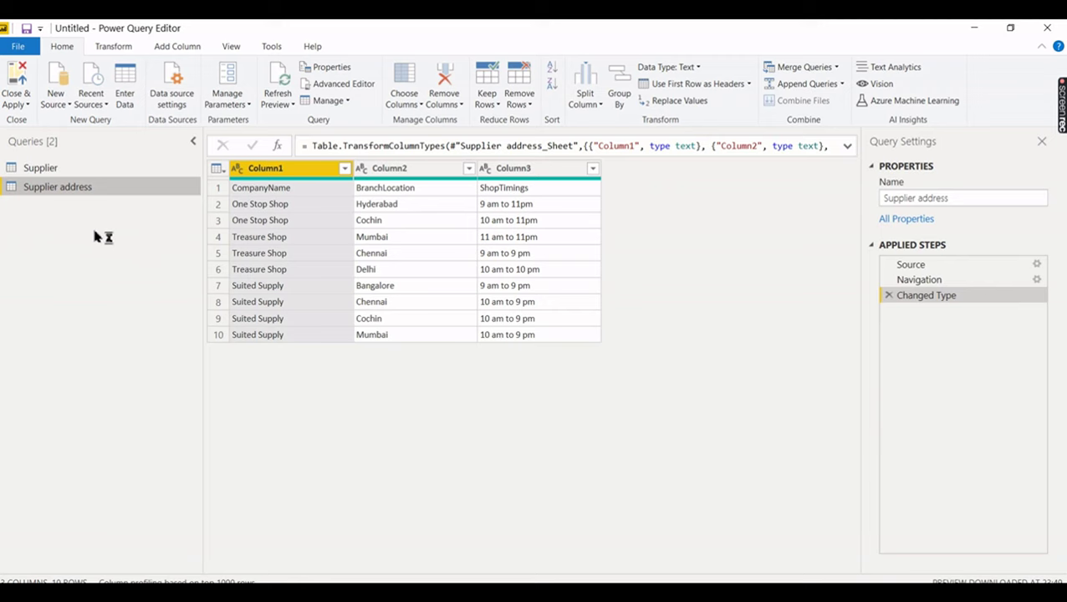
left_click(833, 70)
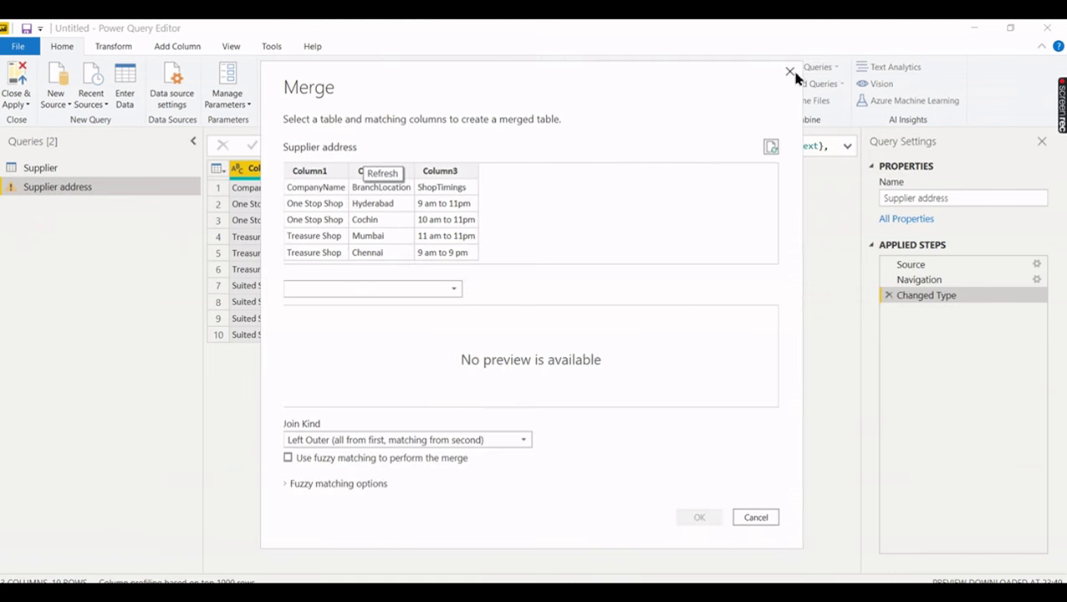
left_click(790, 70)
left_click(836, 67)
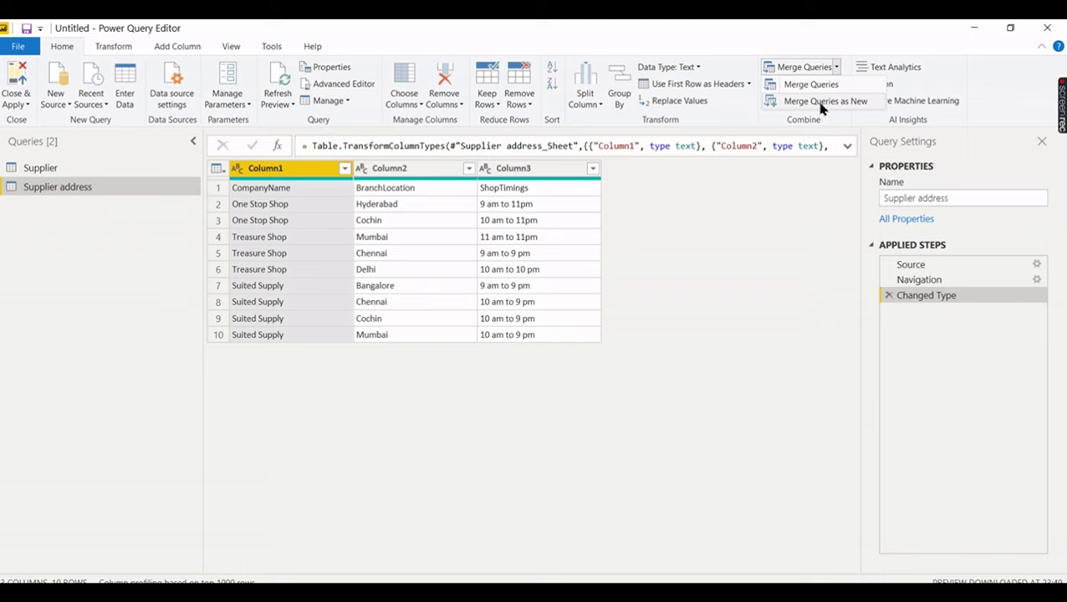
left_click(822, 102)
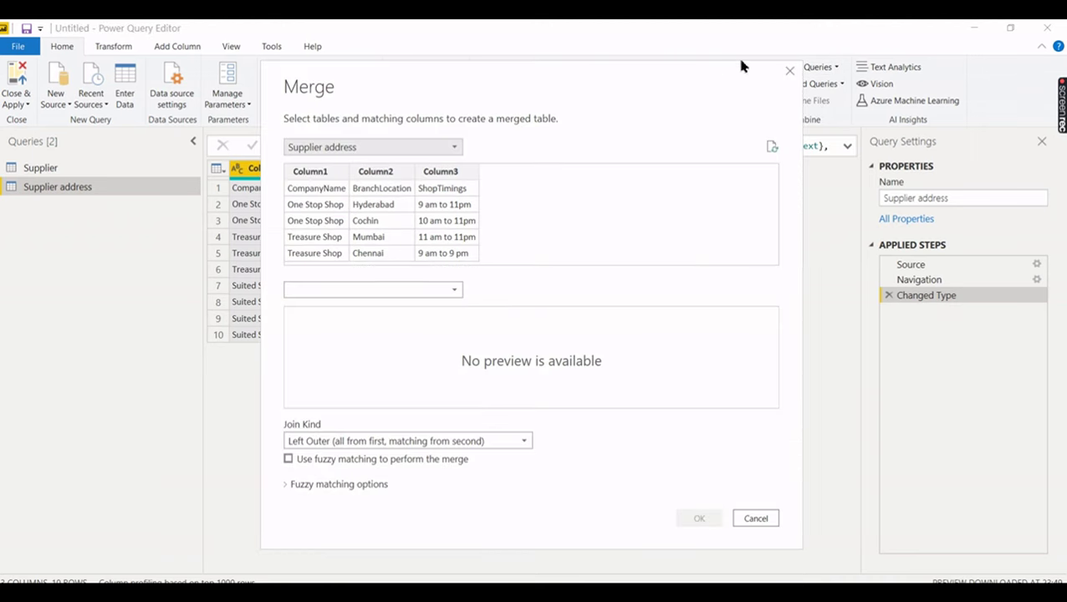
left_click(789, 71)
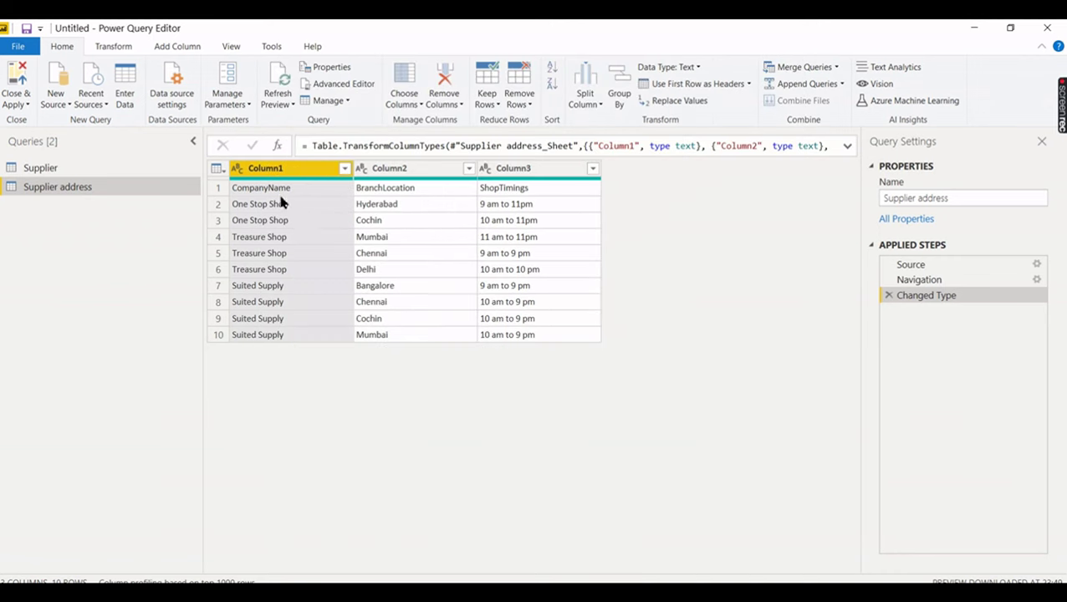
- Promote Supplier address's first row to headers, compare both queries, and end on Supplier
left_click(705, 84)
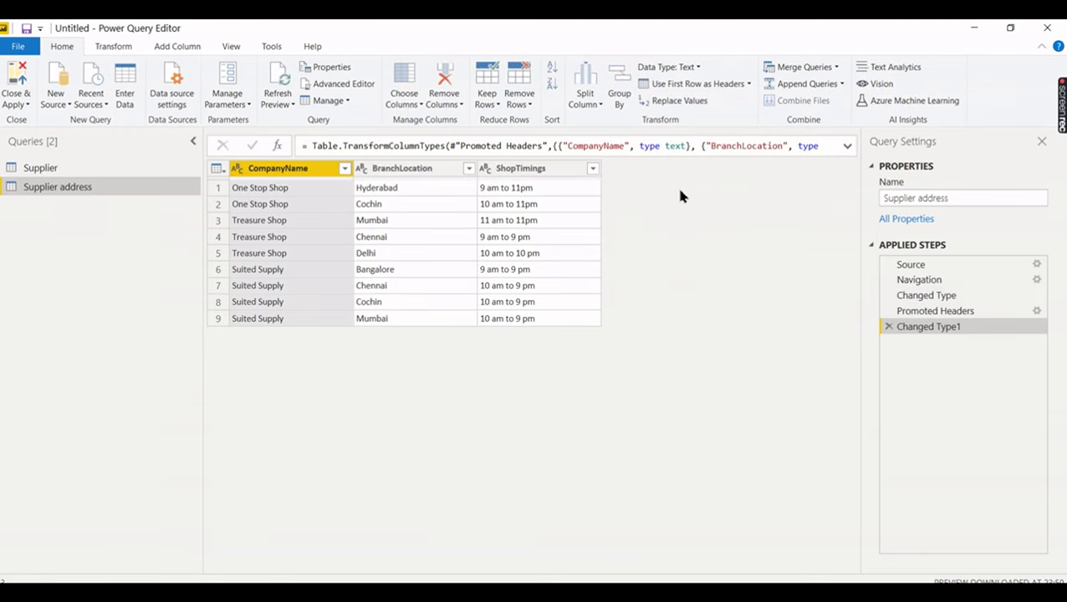
left_click(70, 173)
left_click(60, 192)
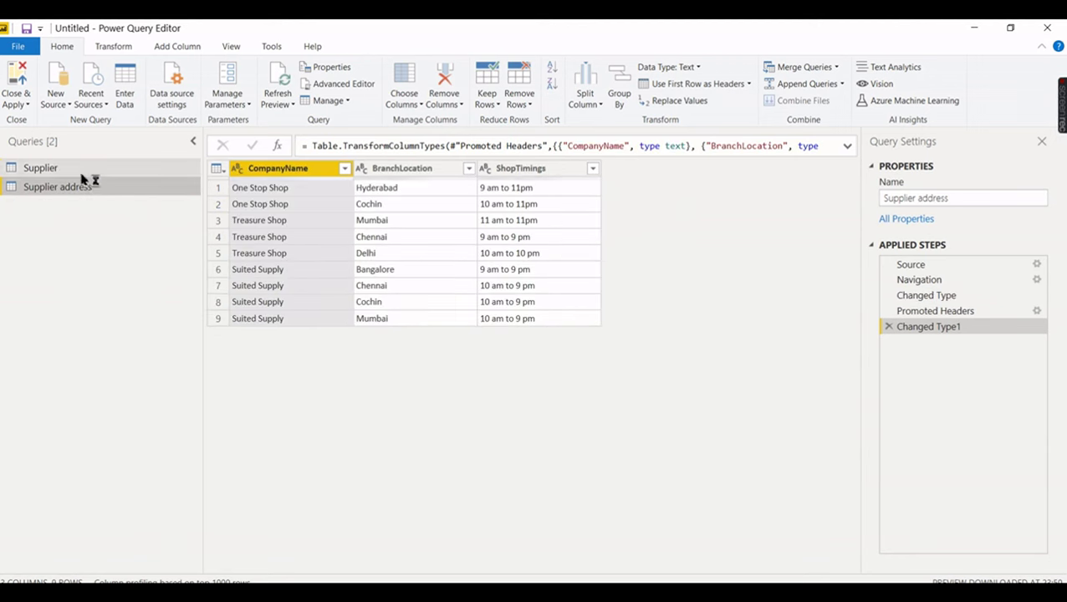
left_click(84, 171)
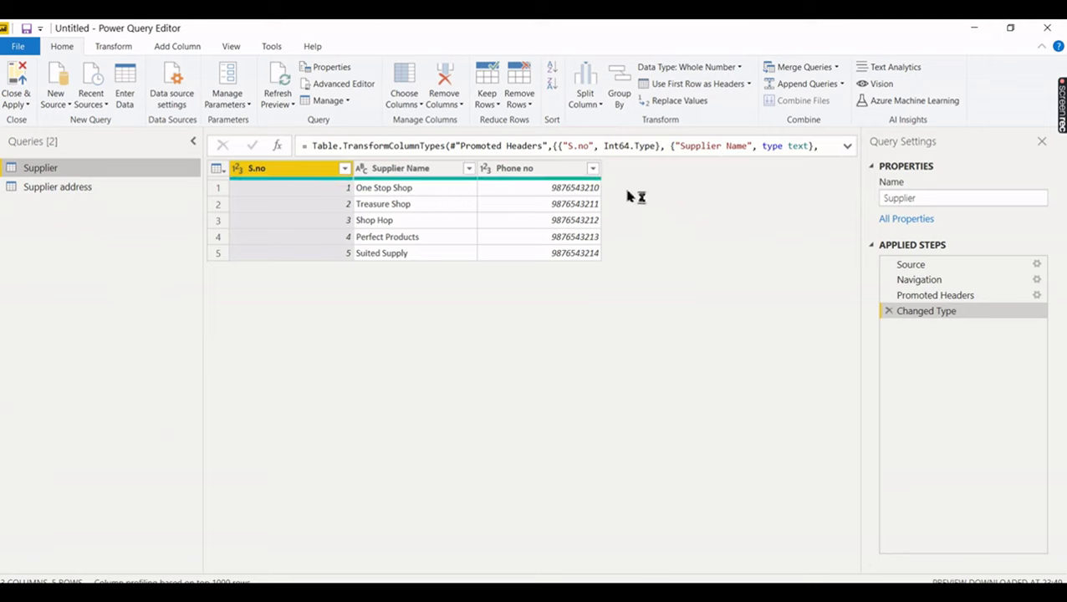
left_click(32, 187)
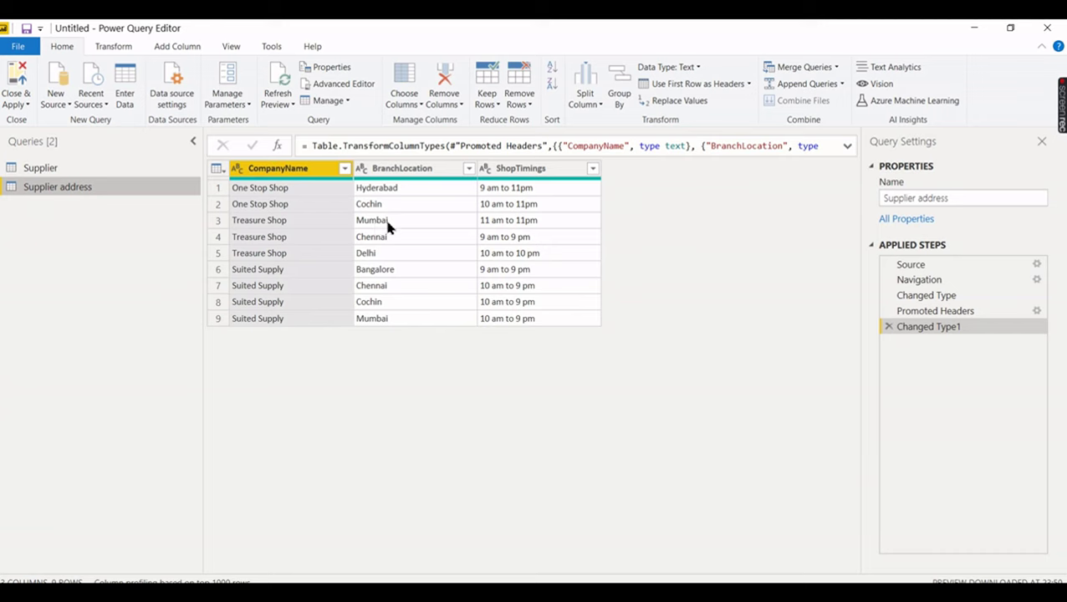
left_click(65, 168)
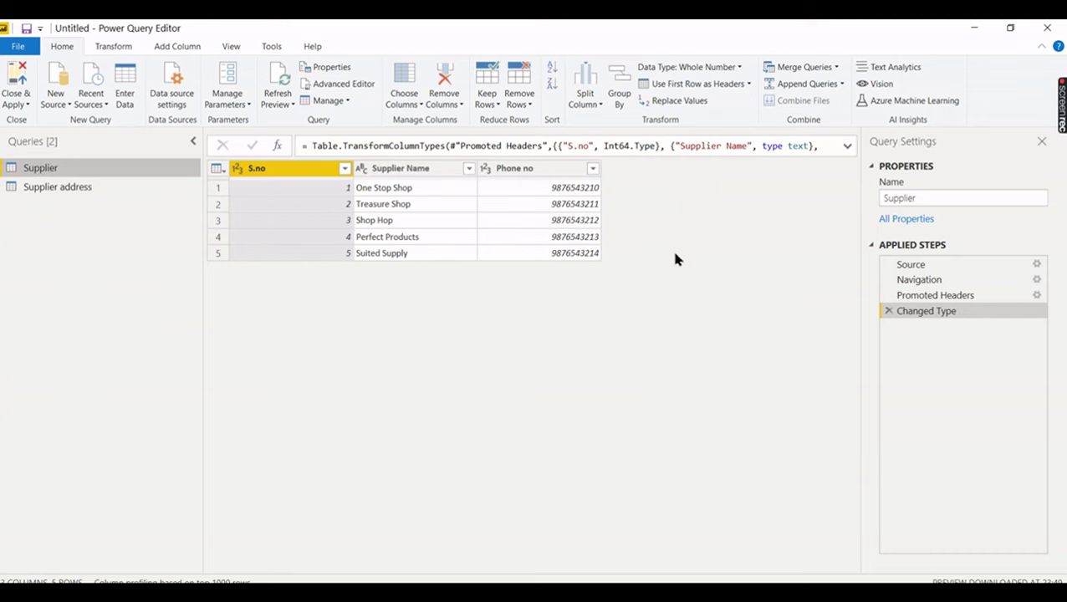
- Merge Supplier with Supplier address as a new query, inner-joining Supplier Name to CompanyName
left_click(837, 68)
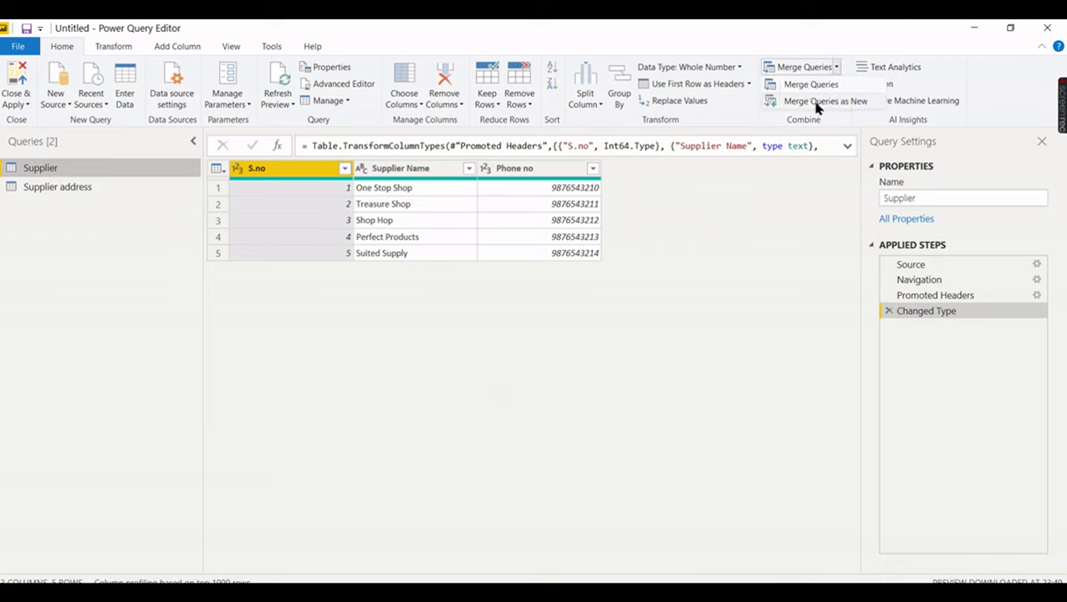
left_click(833, 103)
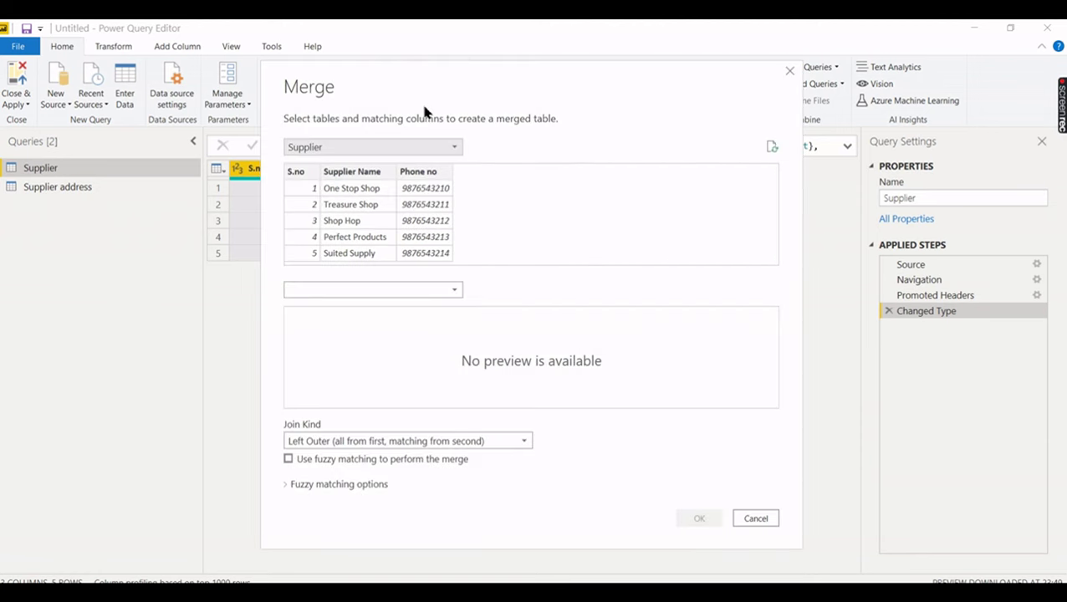
left_click(365, 173)
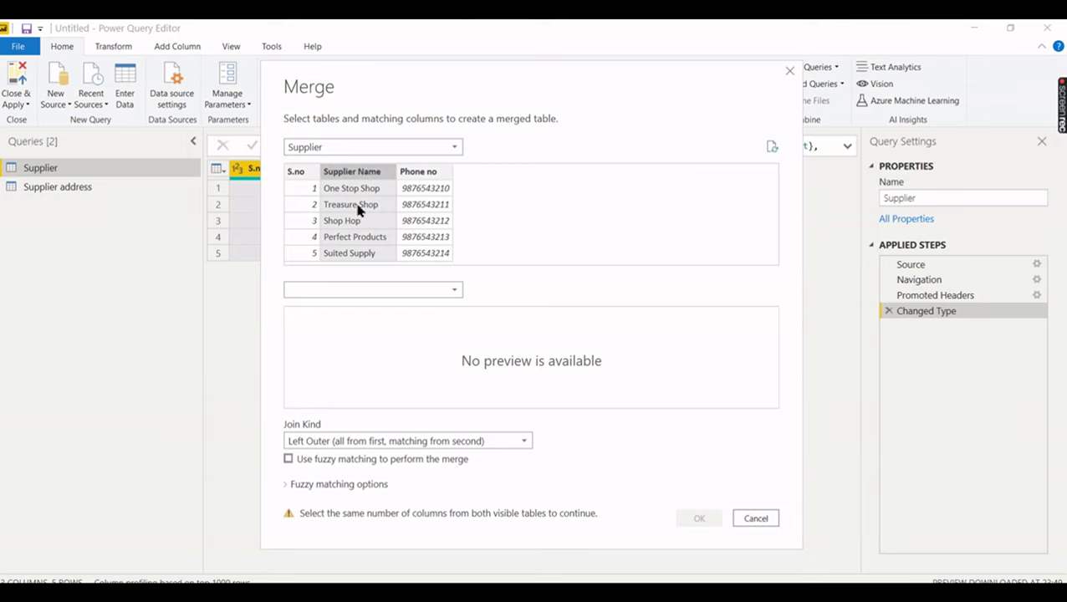
left_click(367, 289)
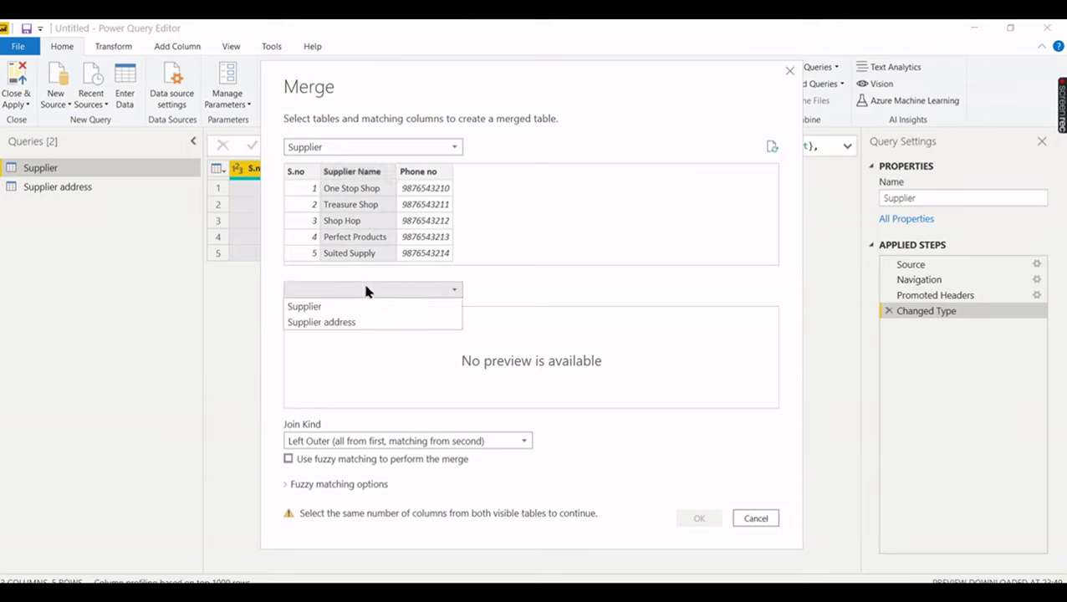
left_click(349, 325)
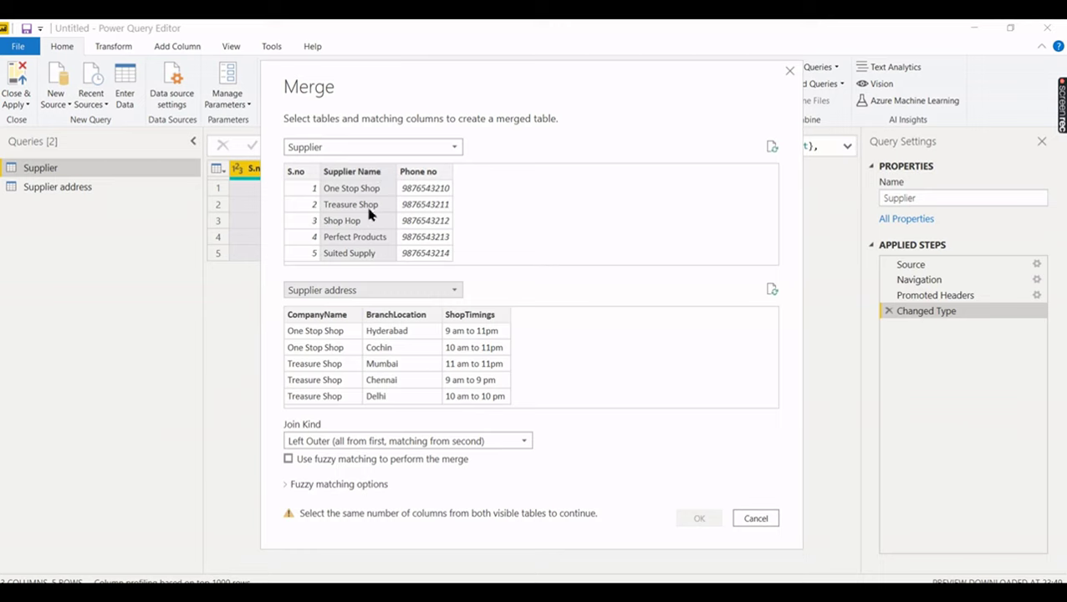
left_click(334, 315)
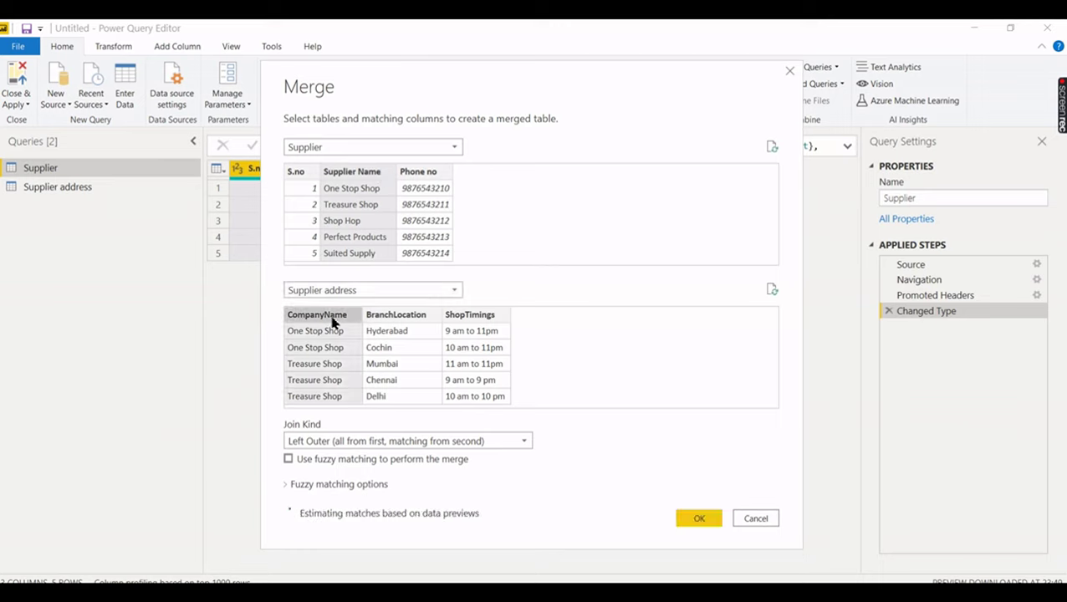
left_click(418, 443)
left_click(366, 506)
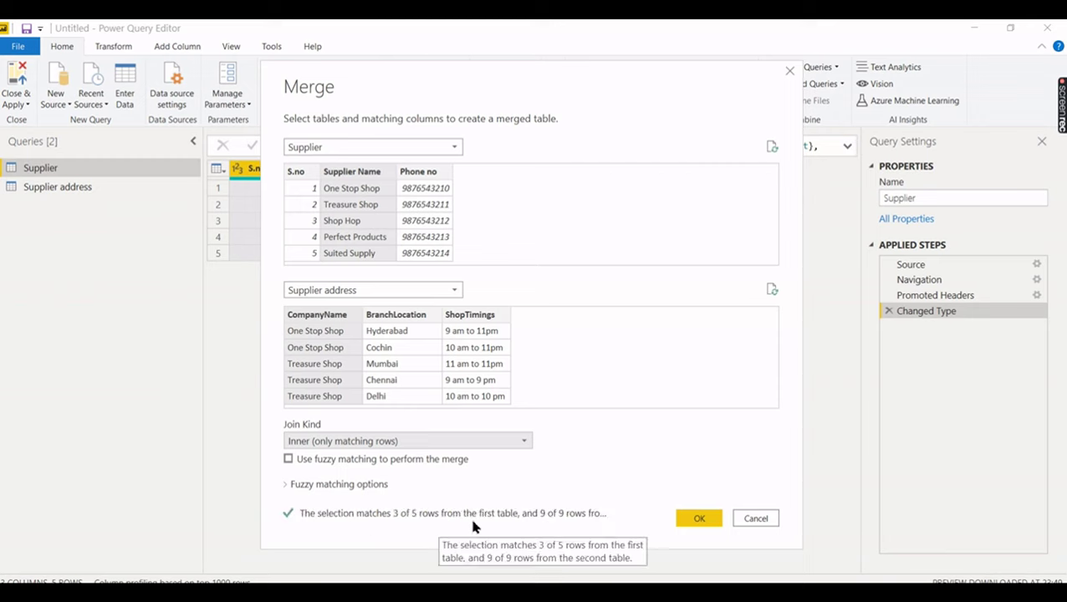
left_click(698, 518)
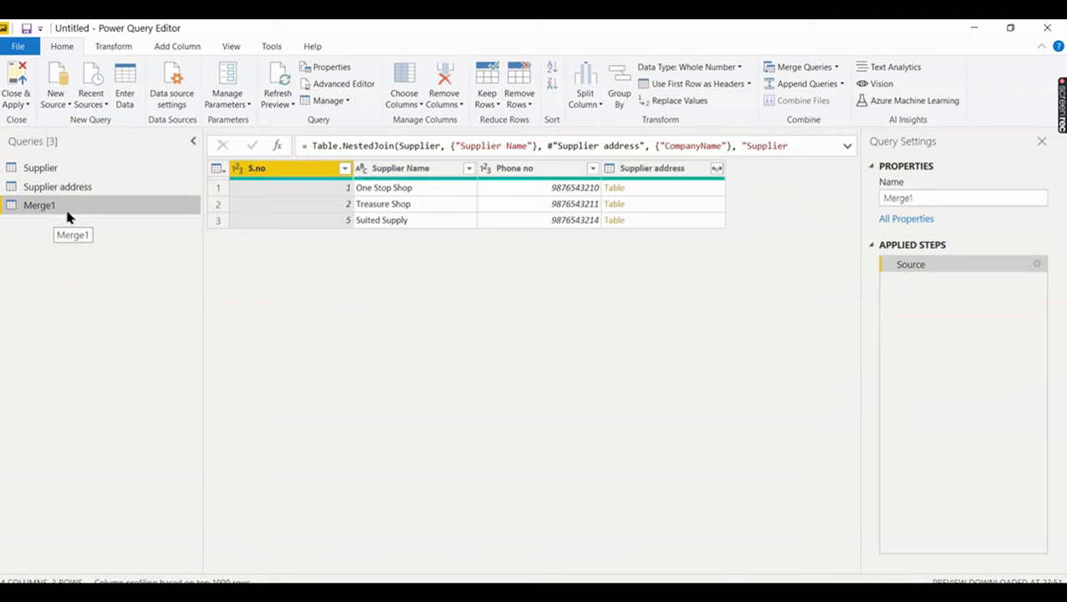
left_click(64, 170)
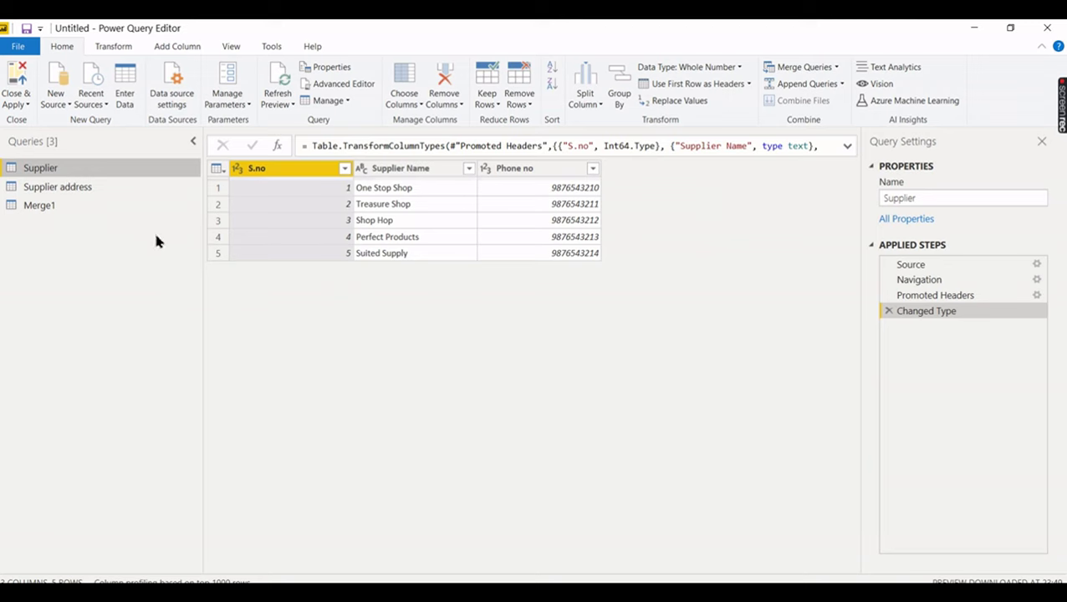
left_click(71, 204)
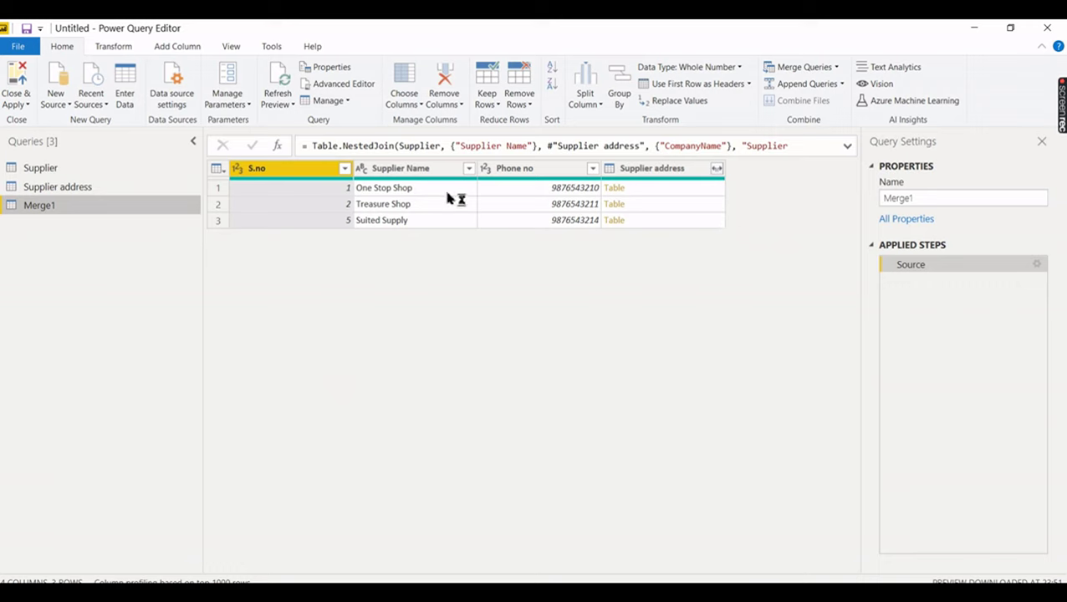
left_click(651, 192)
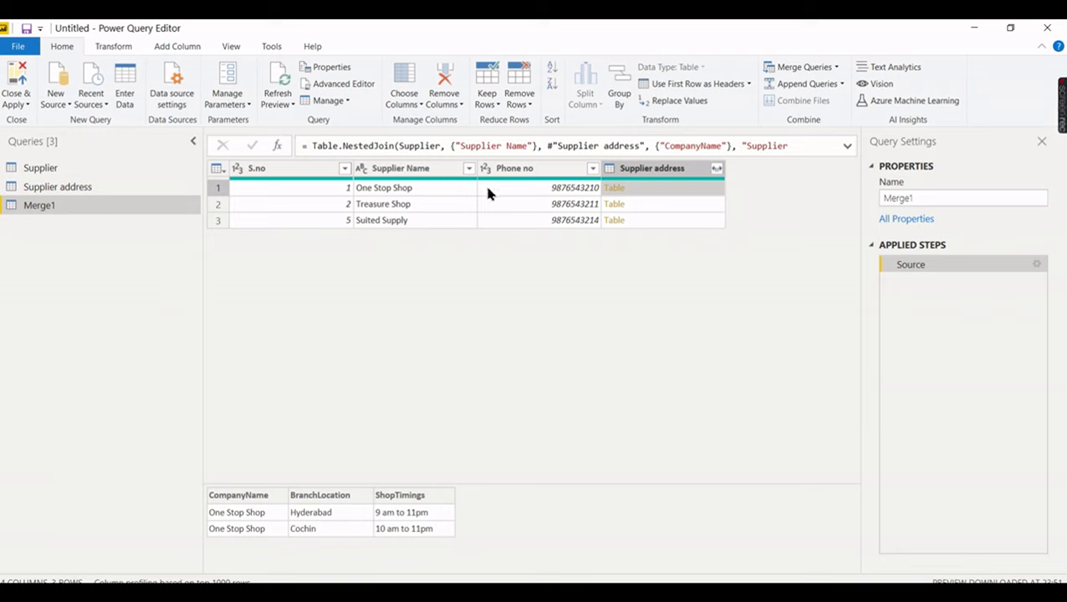
left_click(639, 210)
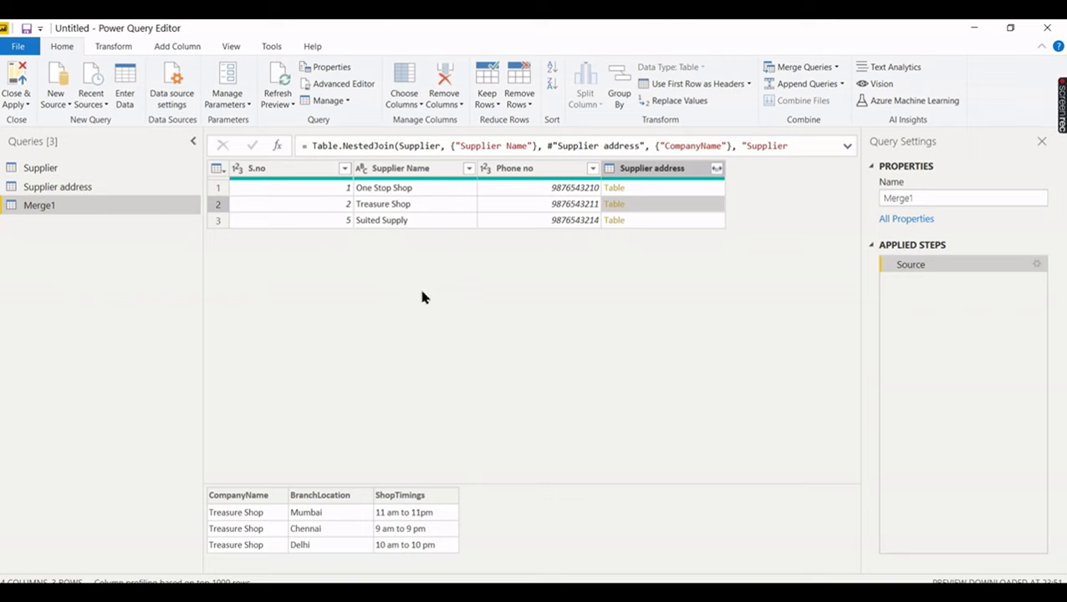
left_click(57, 168)
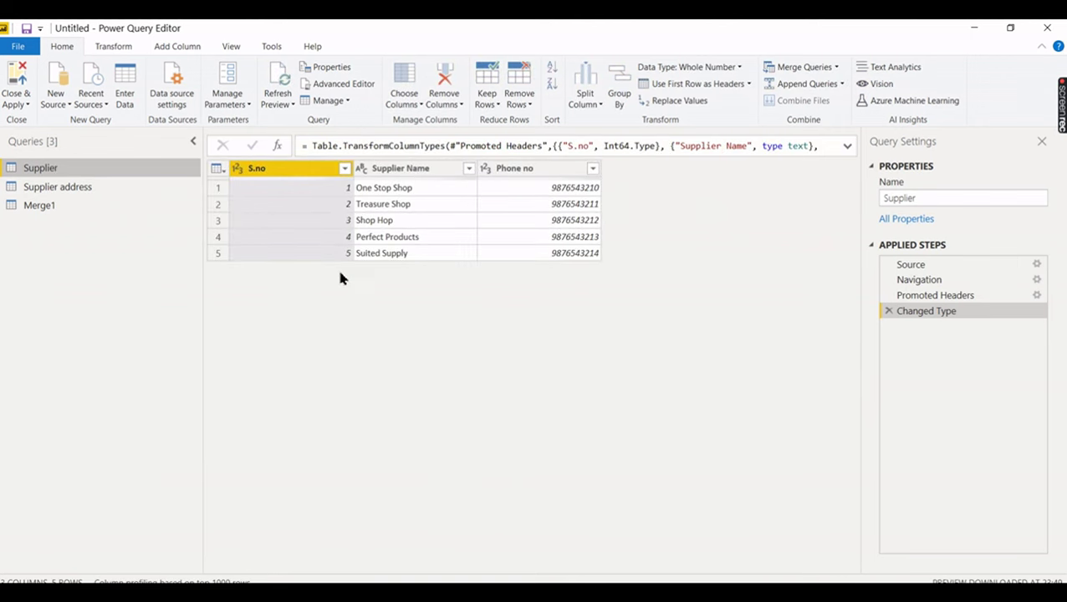
left_click(86, 191)
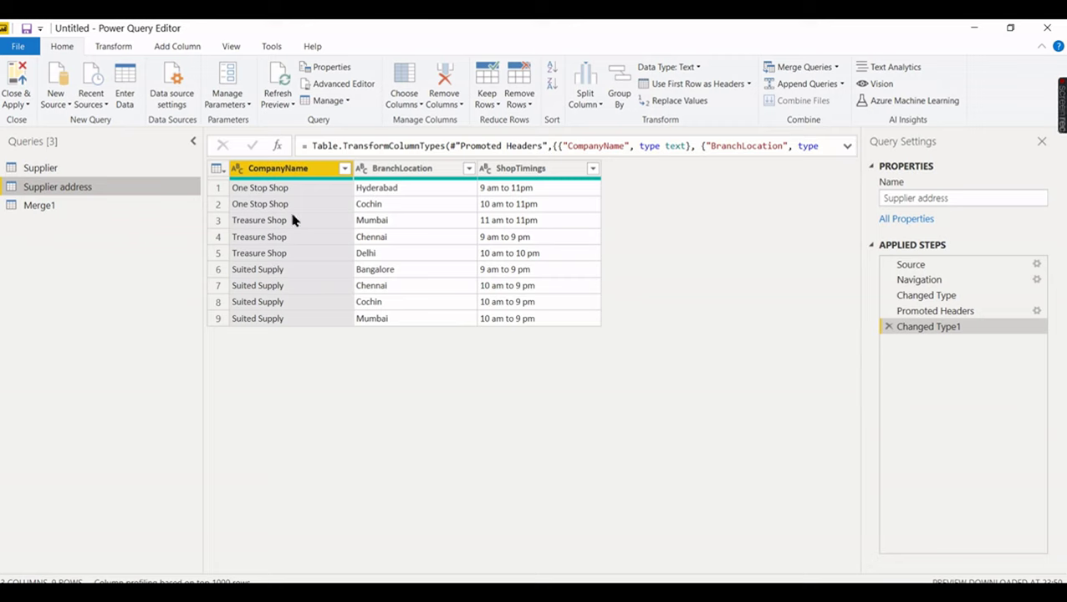
left_click(67, 207)
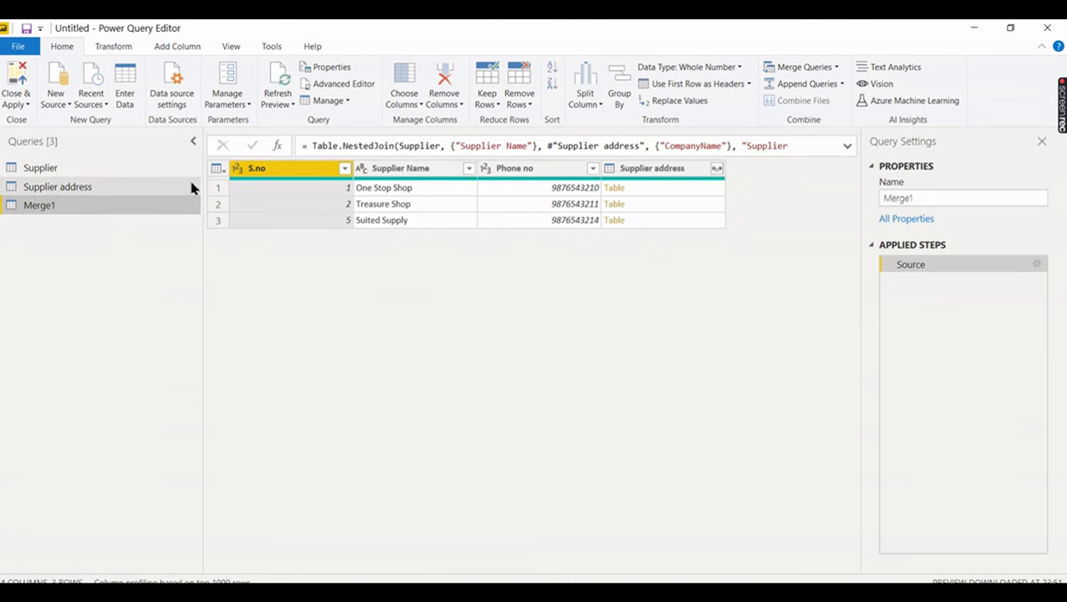
key("alt+Tab")
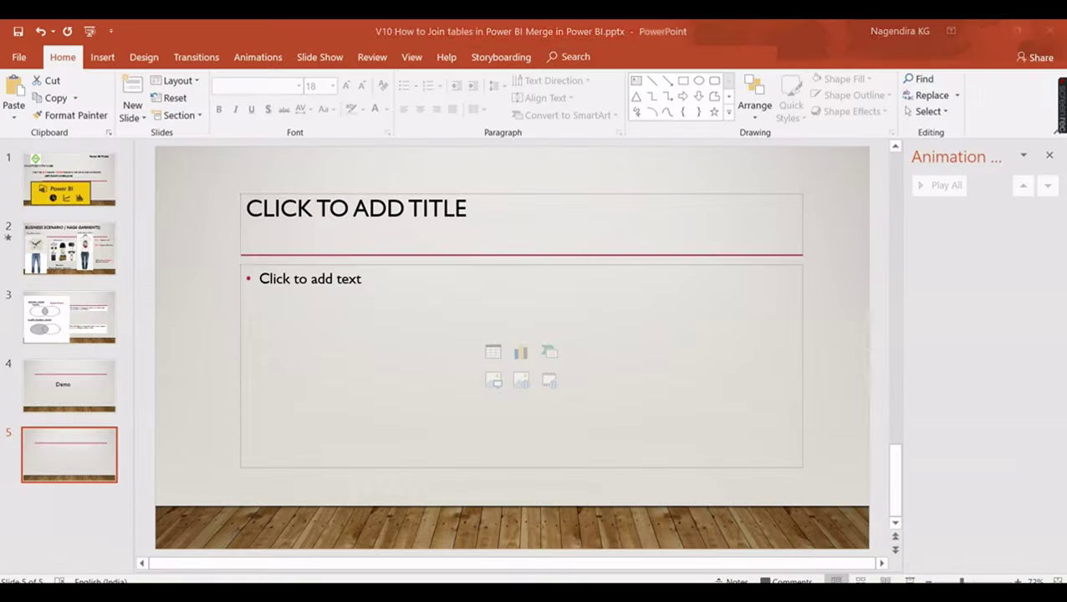
left_click(69, 317)
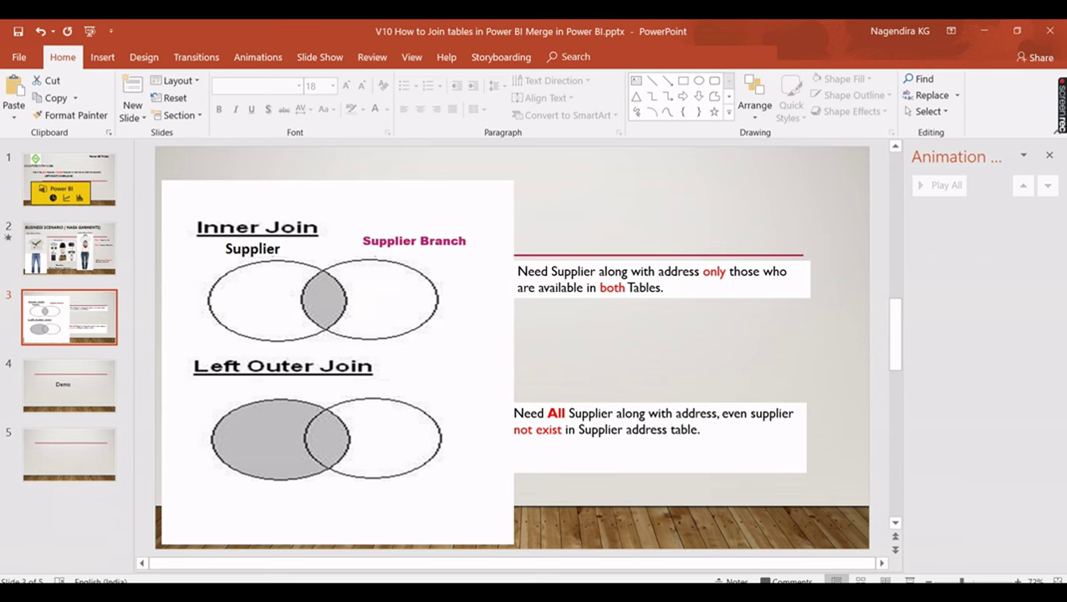
left_click(683, 536)
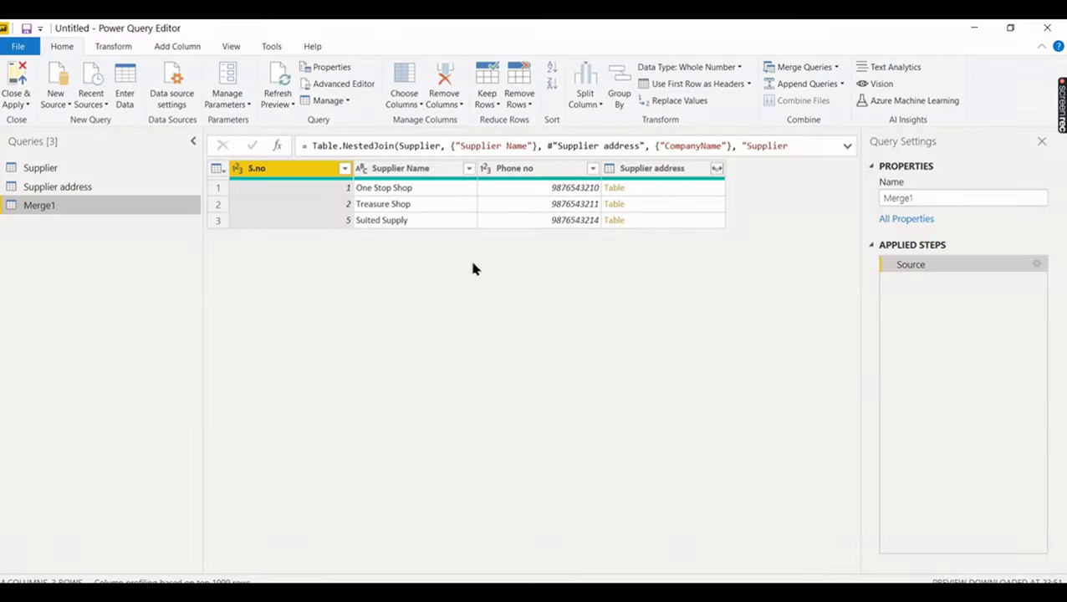
- Expand Merge1's Supplier address column to BranchLocation only, excluding CompanyName and ShopTimings
left_click(656, 195)
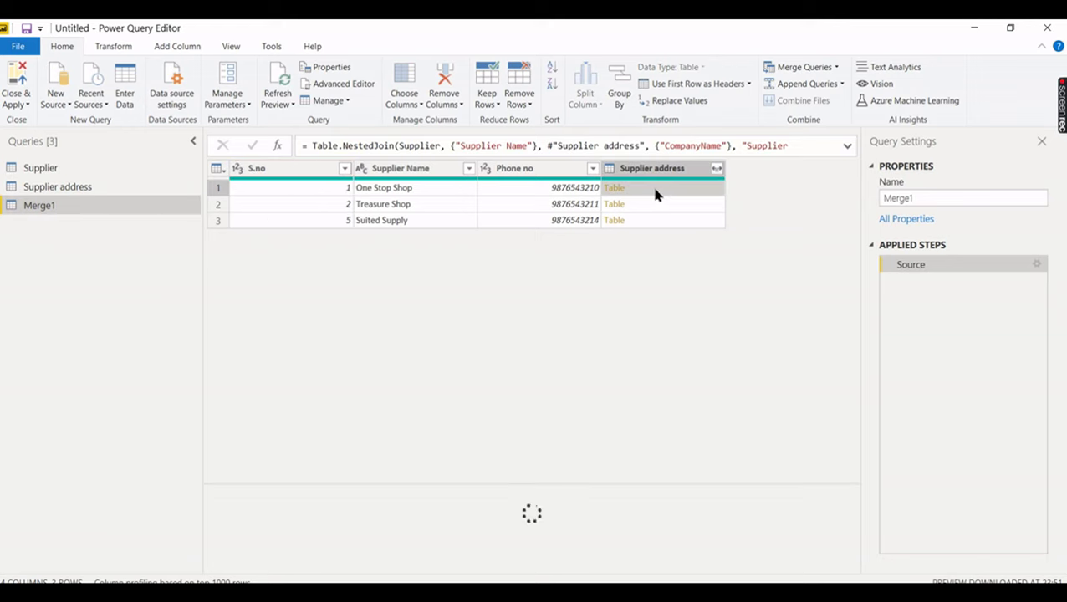
left_click(716, 169)
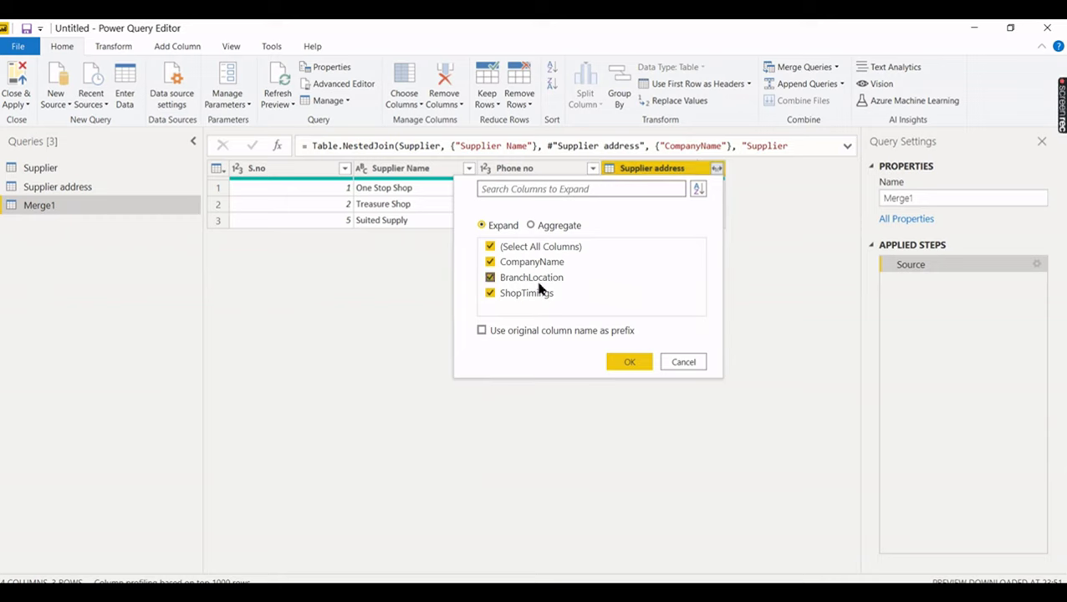
left_click(491, 263)
left_click(491, 293)
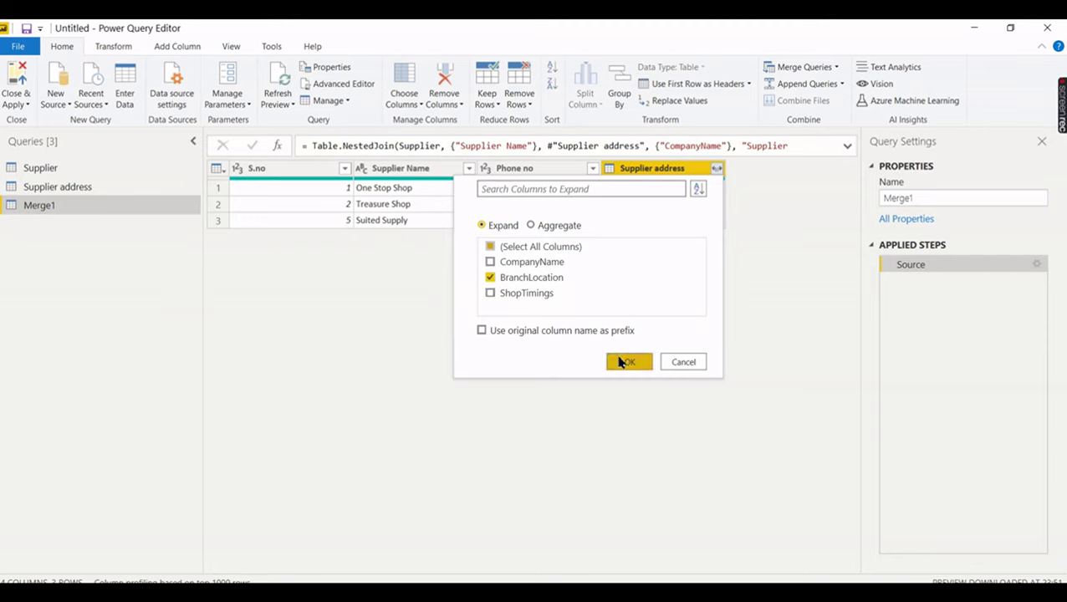
left_click(624, 362)
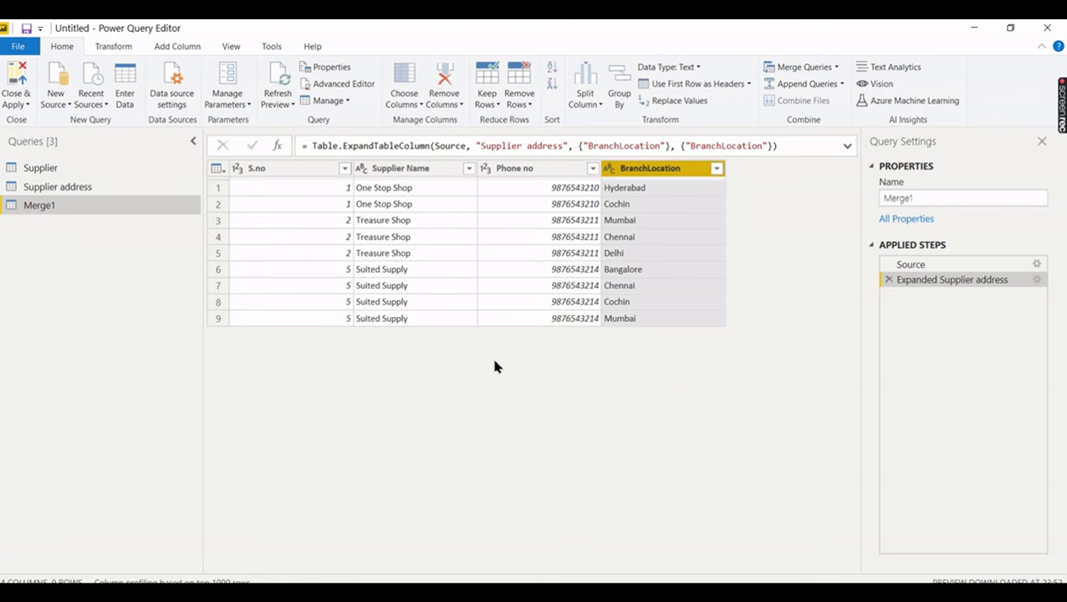
left_click(83, 166)
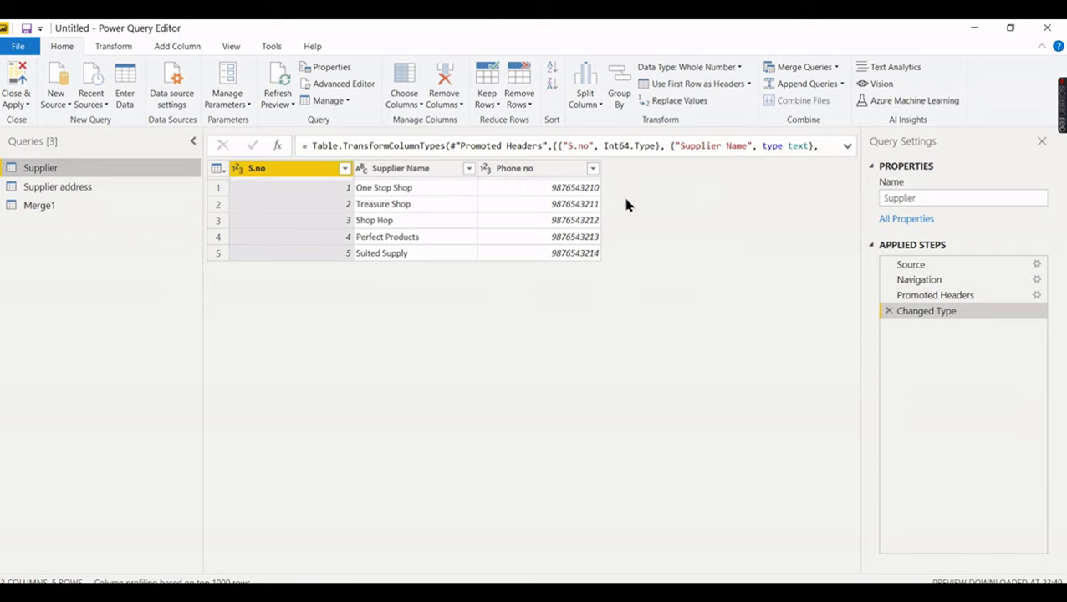
left_click(57, 187)
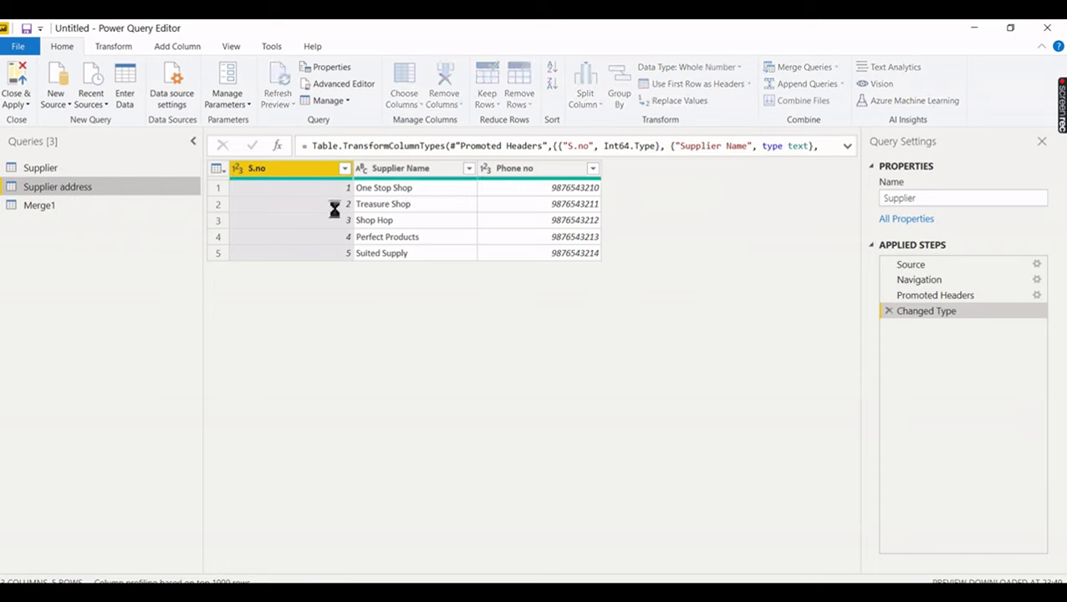
left_click(294, 203)
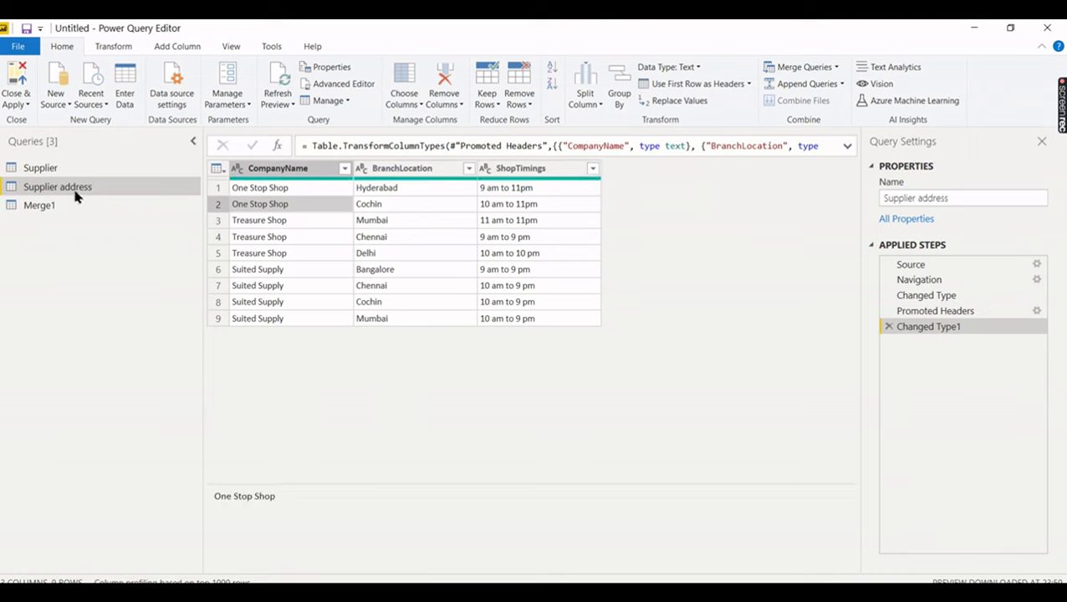
left_click(287, 239)
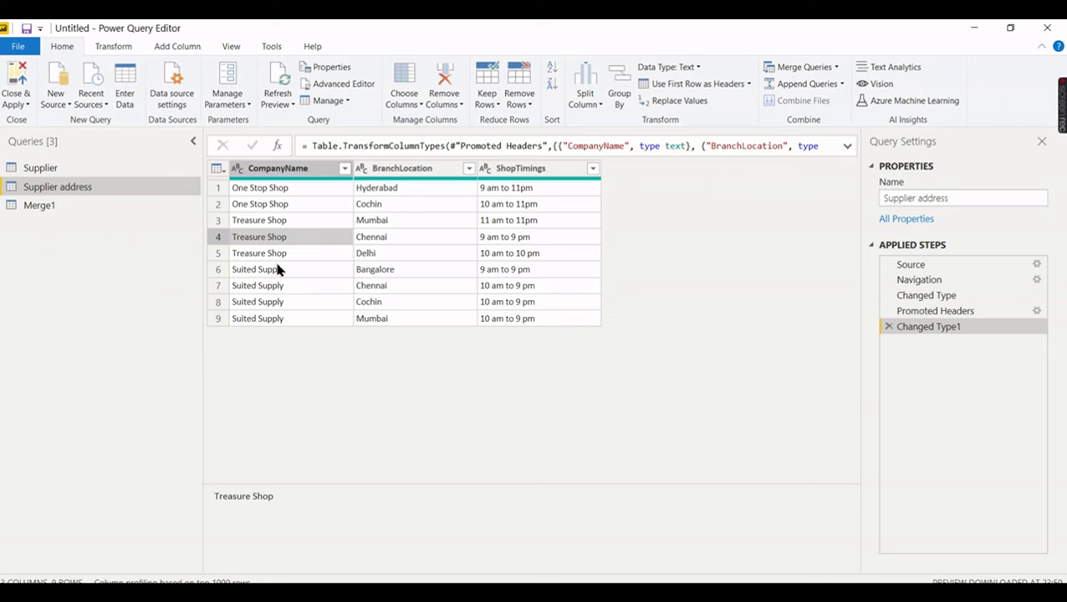
left_click(276, 271)
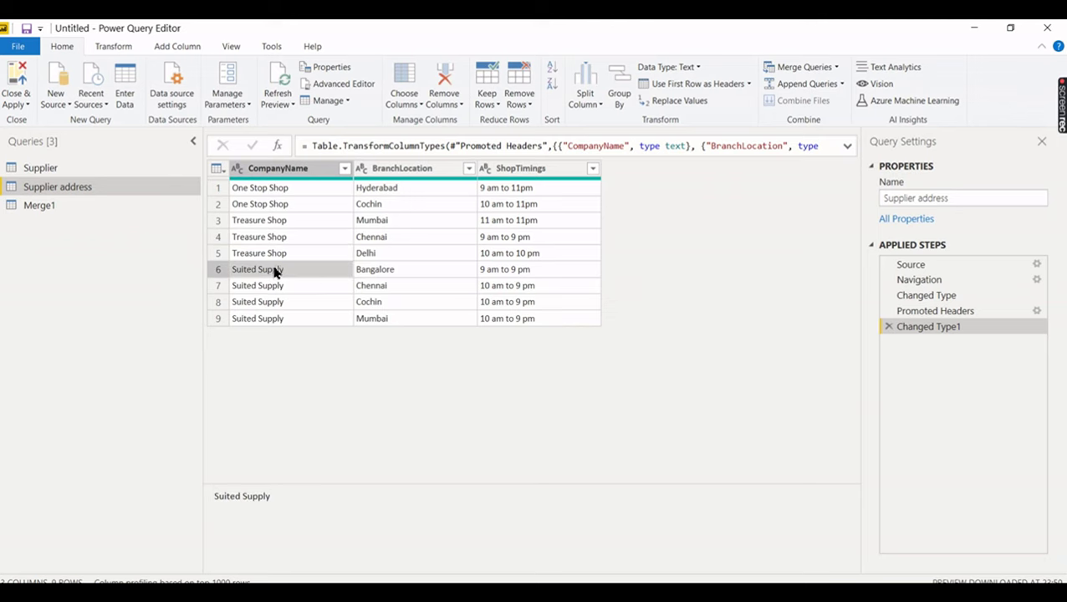
left_click(82, 208)
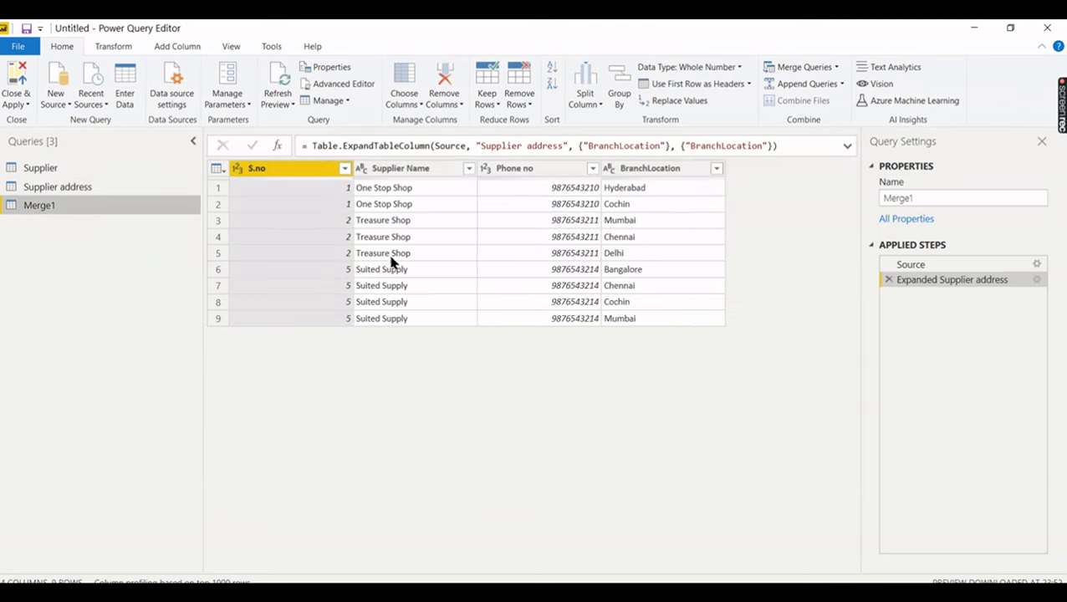
left_click(395, 271)
left_click(629, 271)
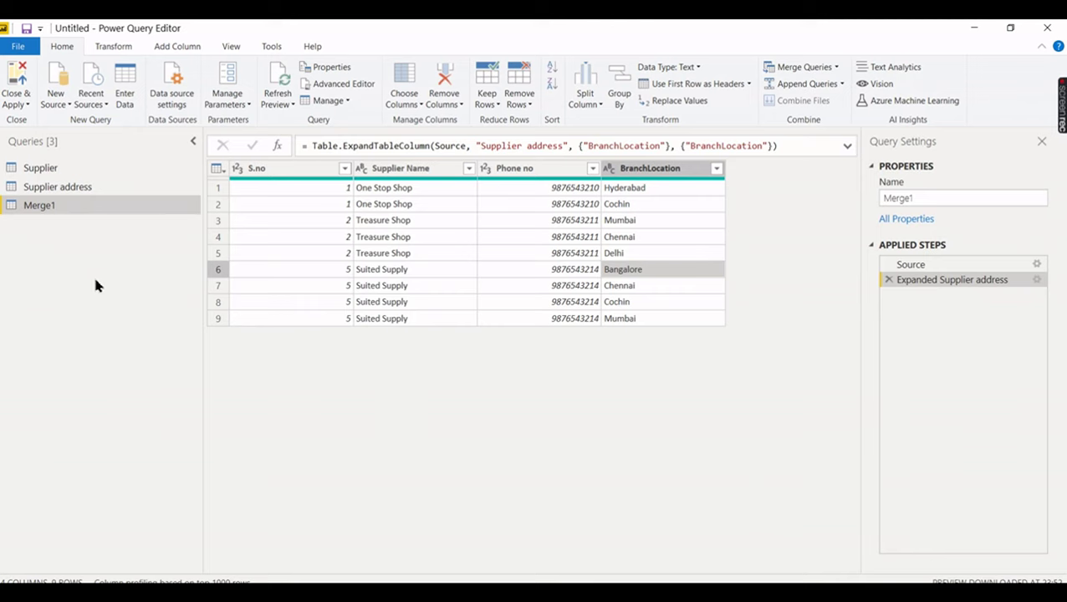
- Rename the Merge1 query to 'Inner' and return to the Supplier query
double_click(59, 206)
type("Inner")
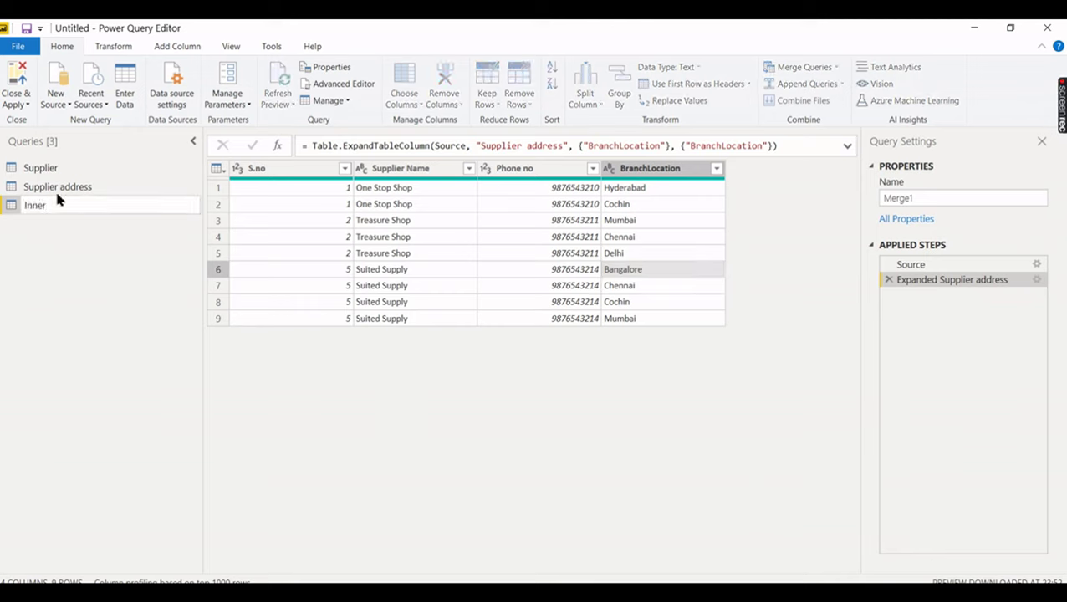
key("Return")
left_click(64, 171)
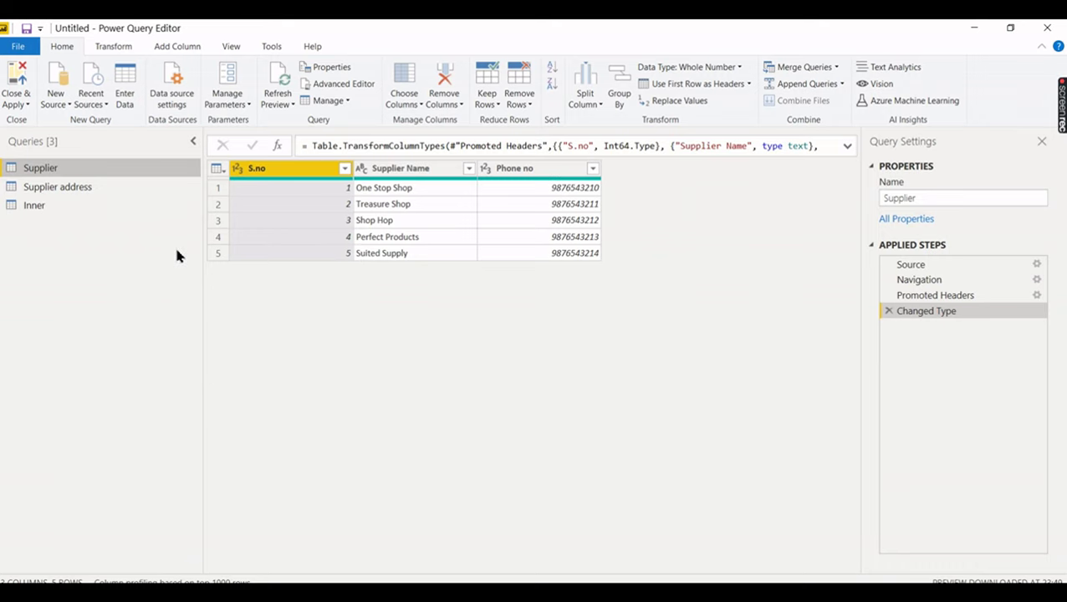
- Merge Supplier with Supplier address as a new query, left-outer joining Supplier Name to CompanyName
left_click(838, 67)
left_click(827, 101)
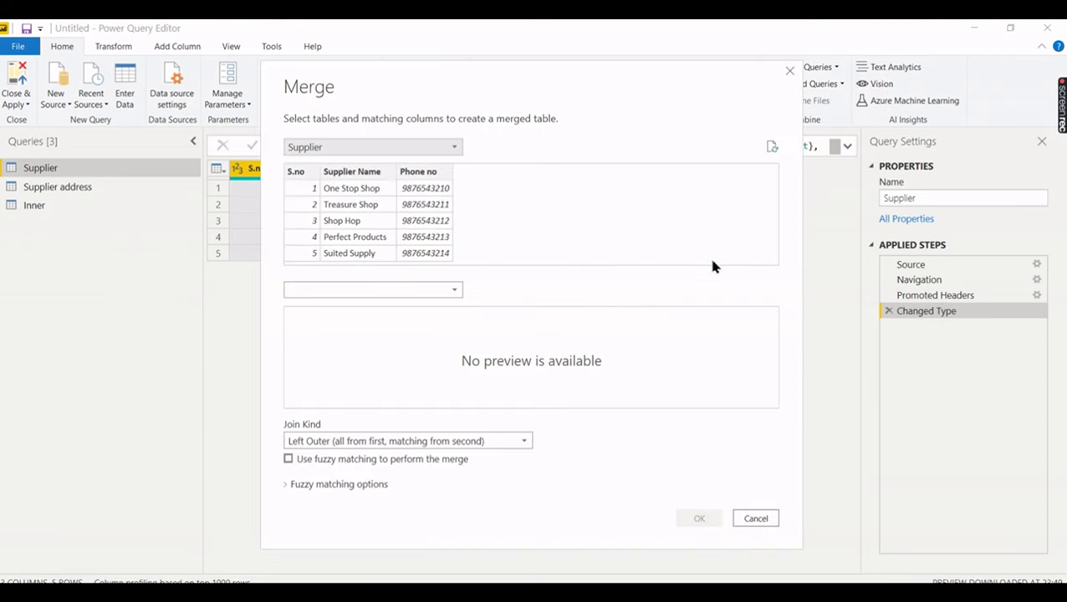
left_click(368, 173)
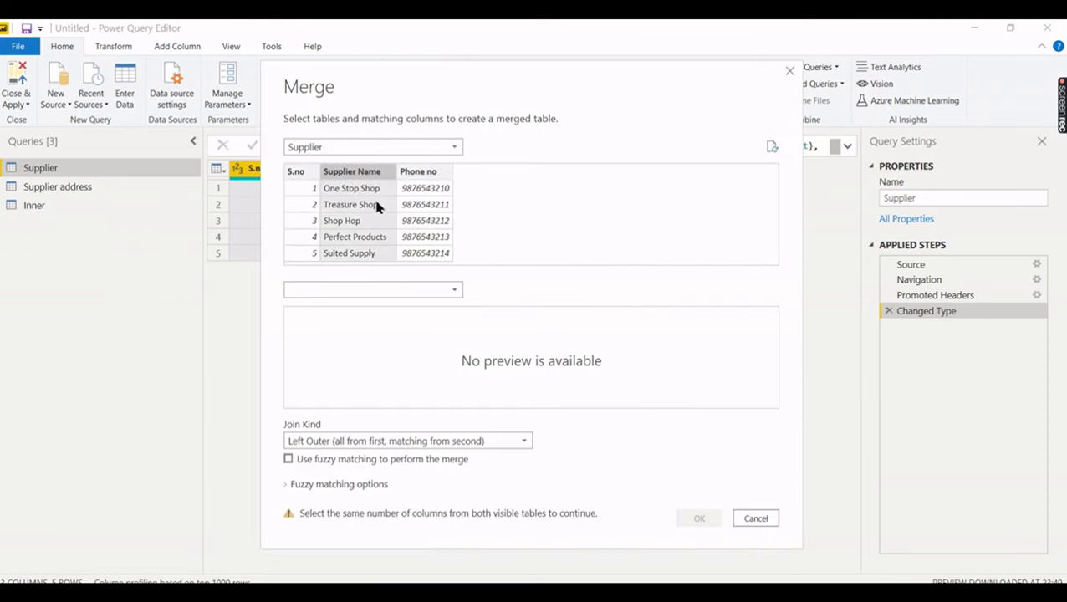
left_click(420, 289)
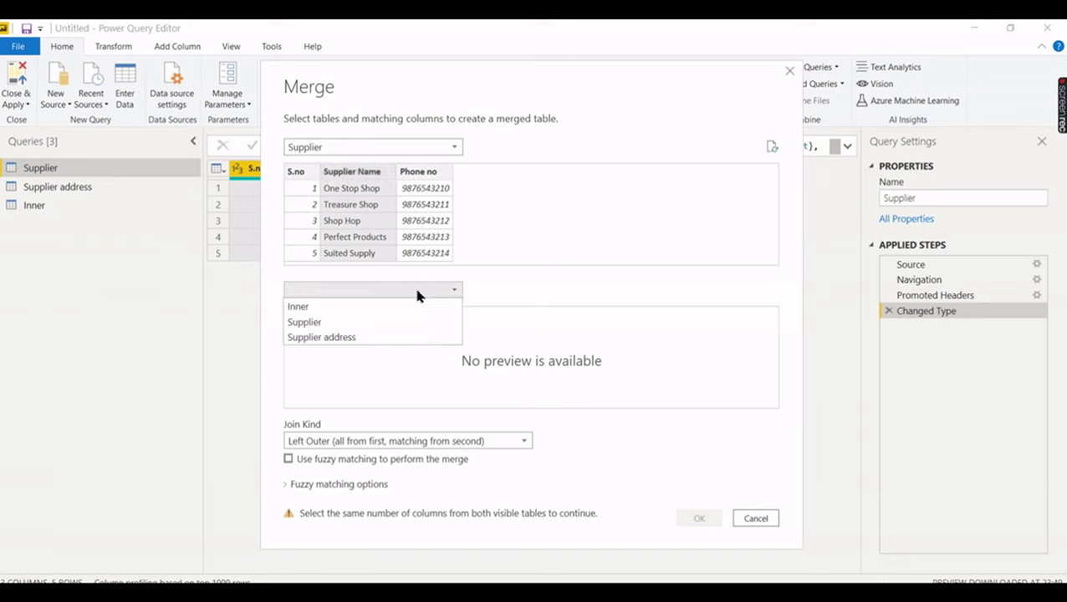
left_click(389, 336)
left_click(335, 318)
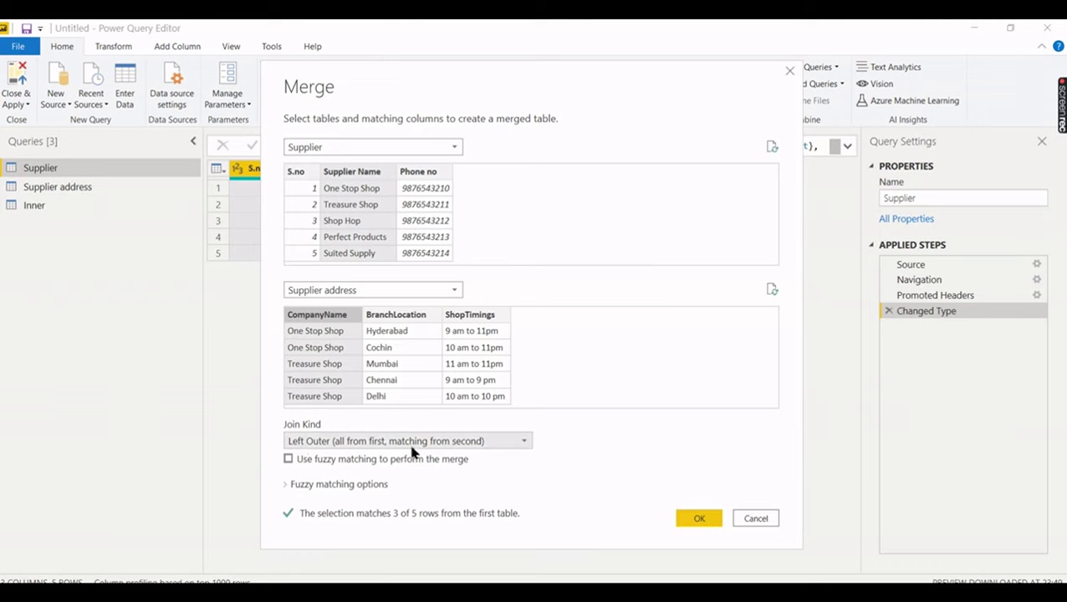
left_click(698, 520)
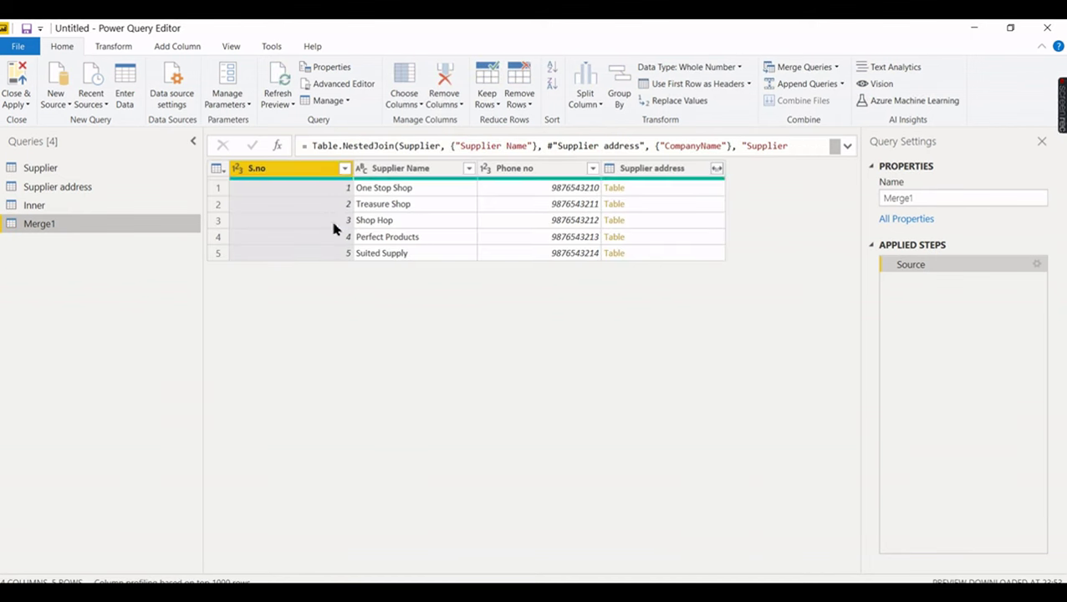
left_click(99, 170)
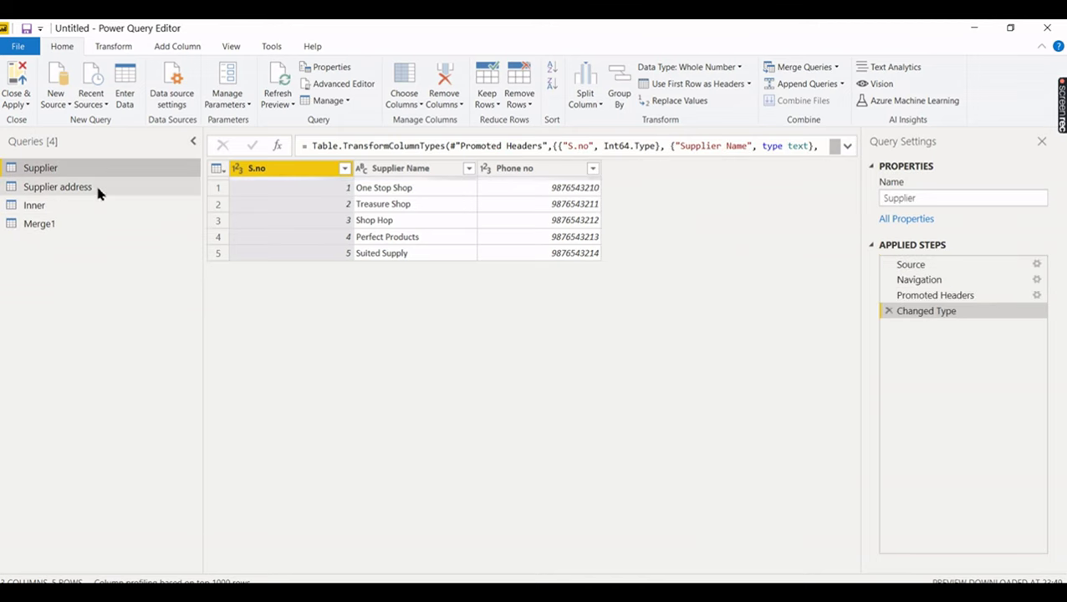
left_click(97, 191)
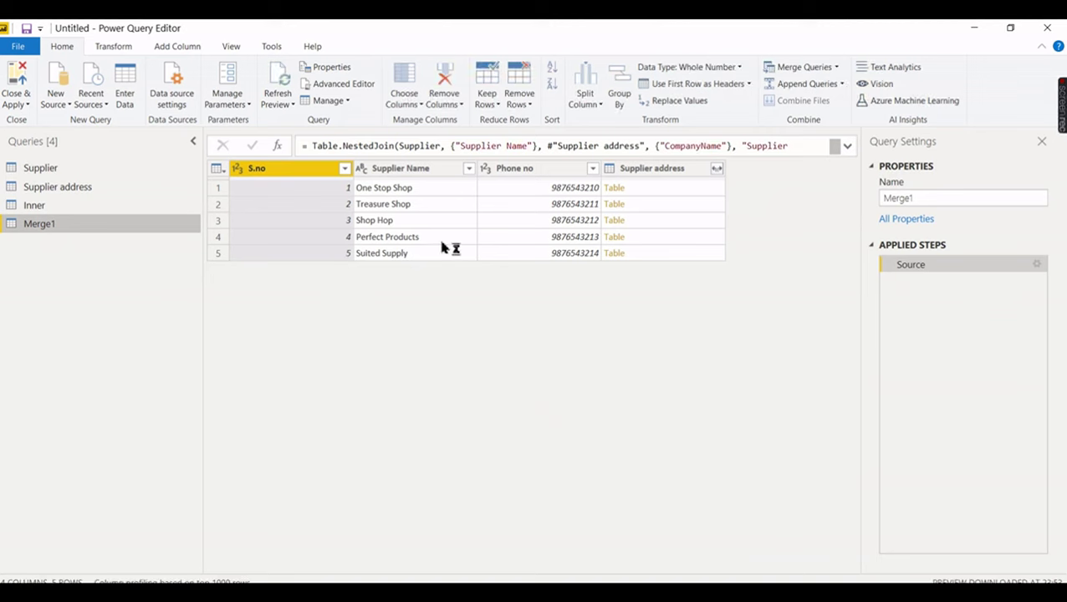
left_click(644, 241)
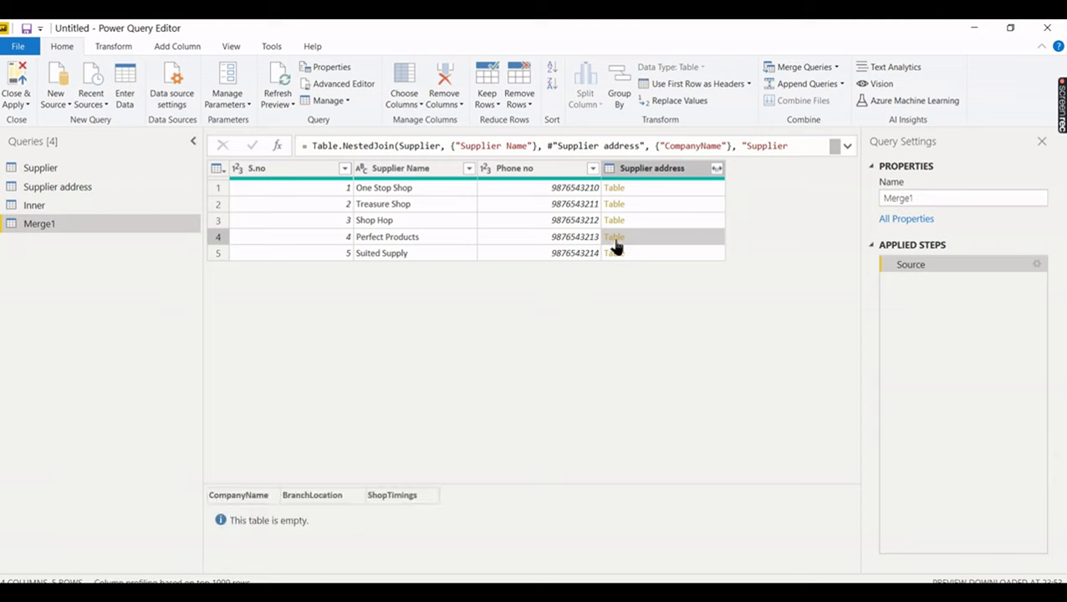
left_click(48, 191)
left_click(72, 169)
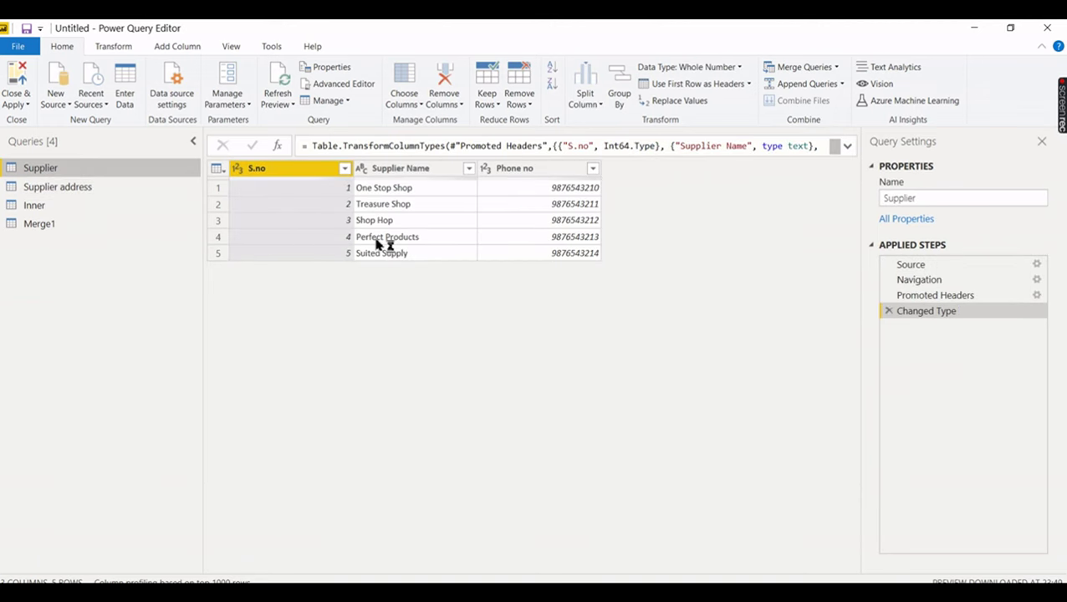
left_click(64, 188)
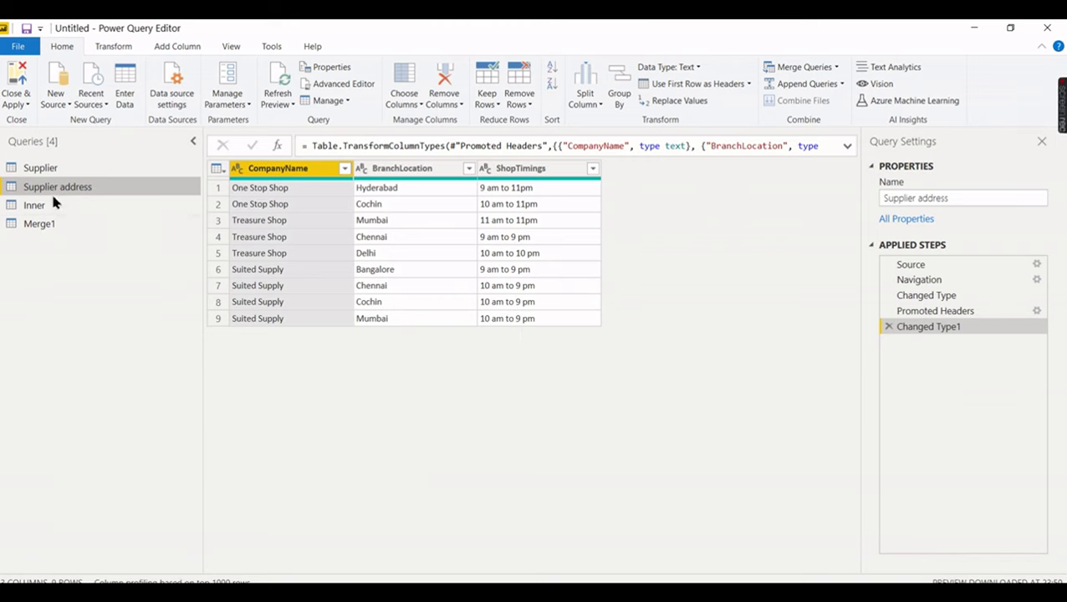
left_click(47, 224)
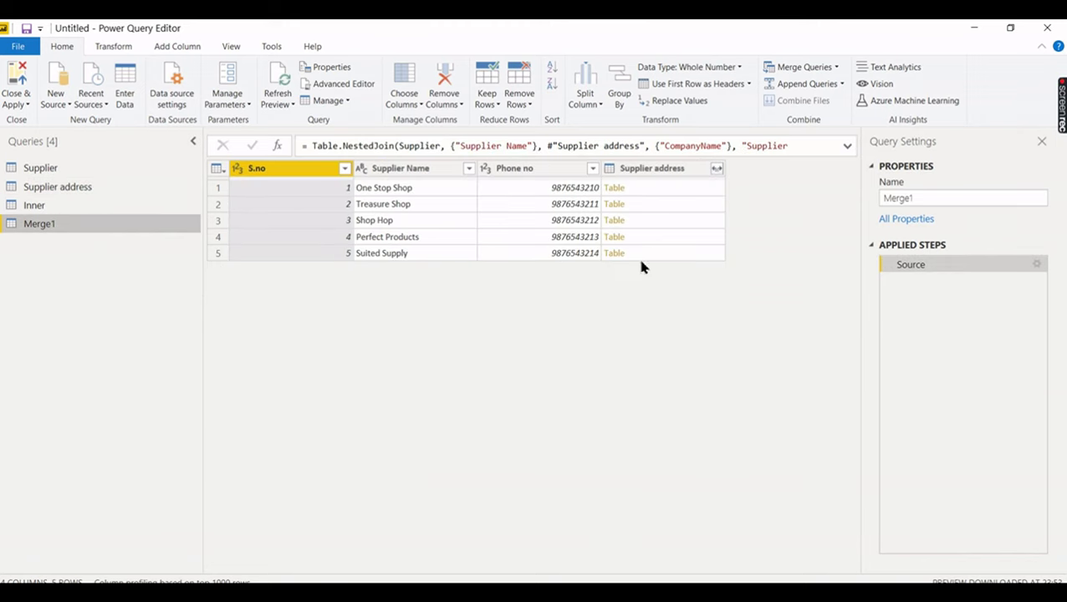
- Expand Merge1's Supplier address column, keeping only the BranchLocation field
left_click(716, 170)
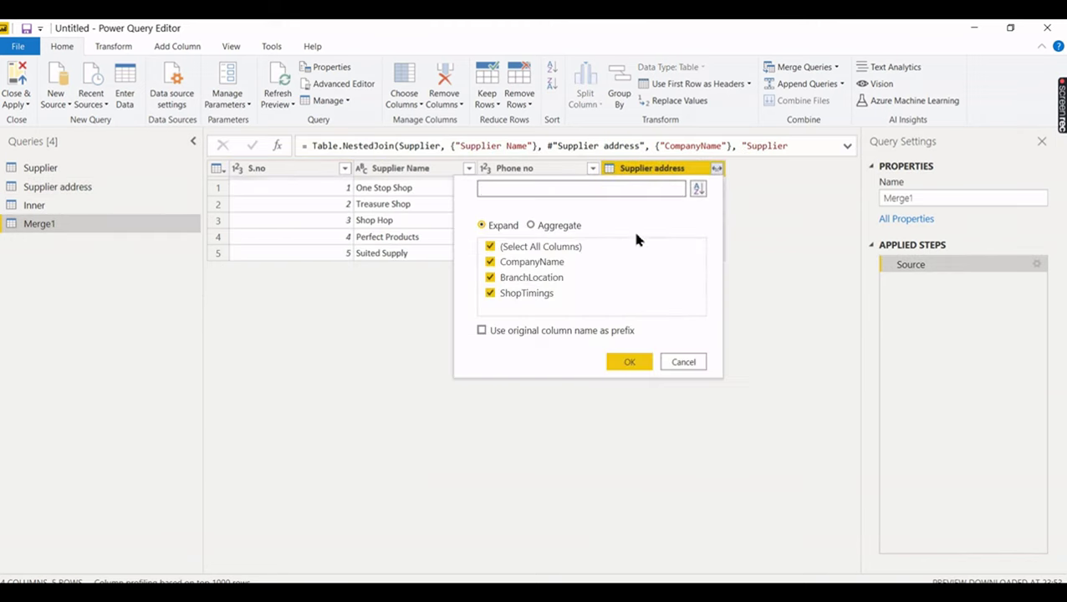
left_click(528, 248)
left_click(515, 278)
left_click(629, 363)
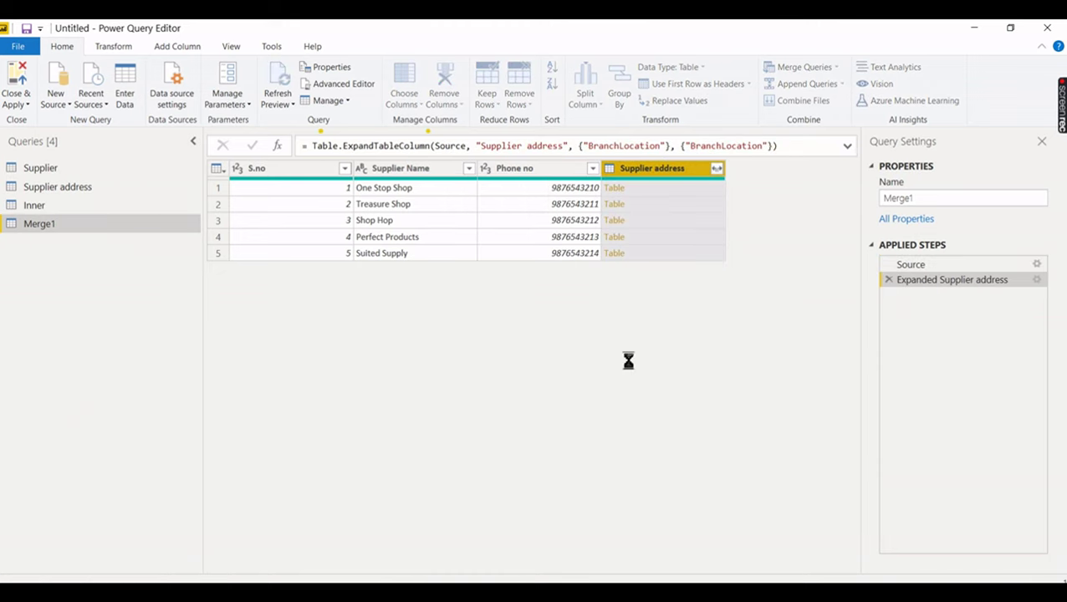
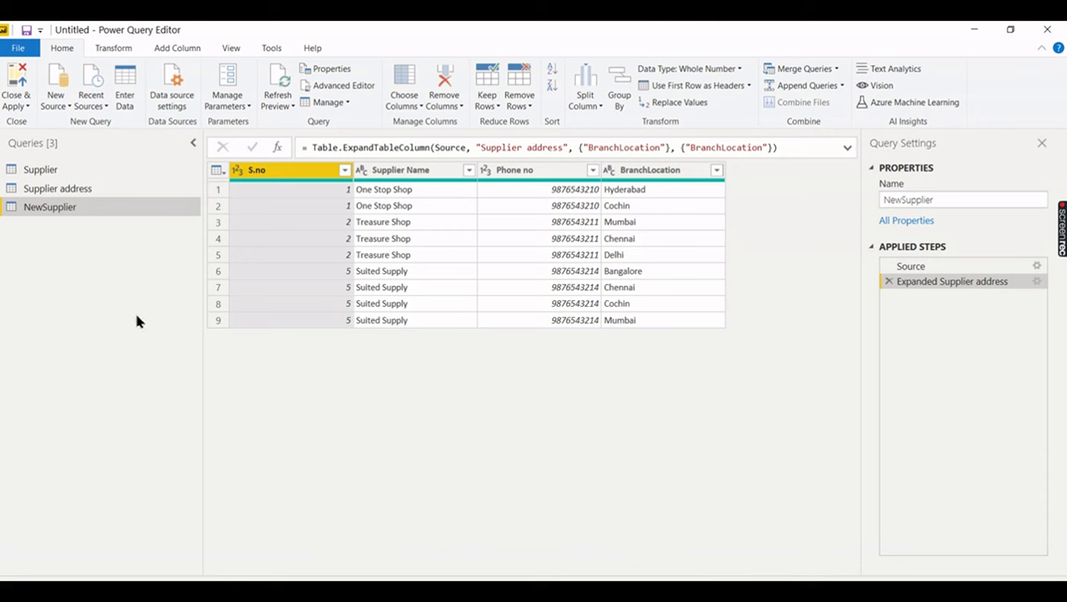
left_click(111, 172)
left_click(94, 188)
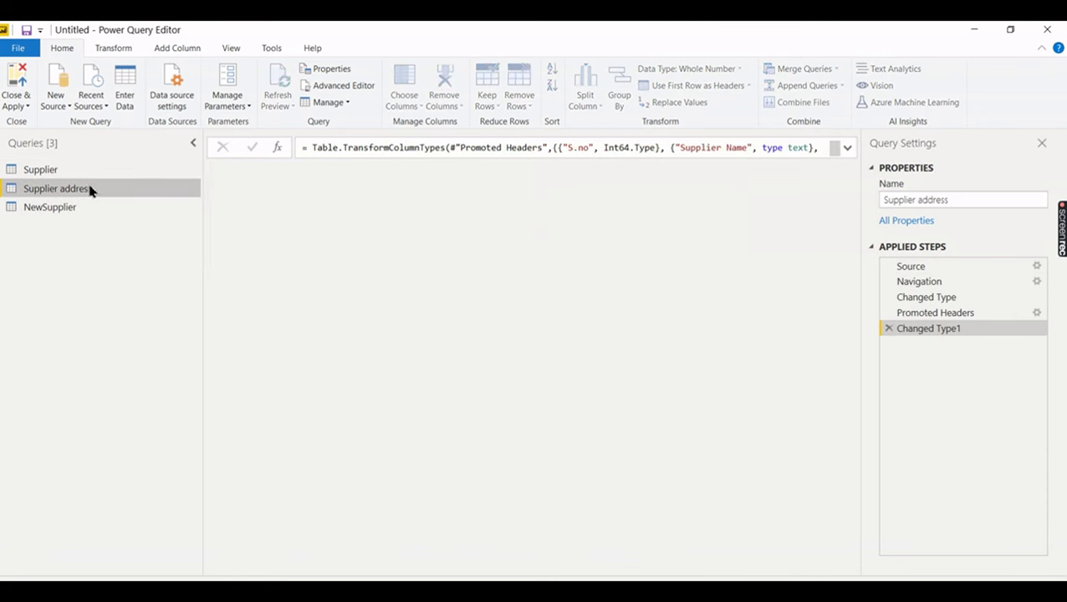
left_click(67, 211)
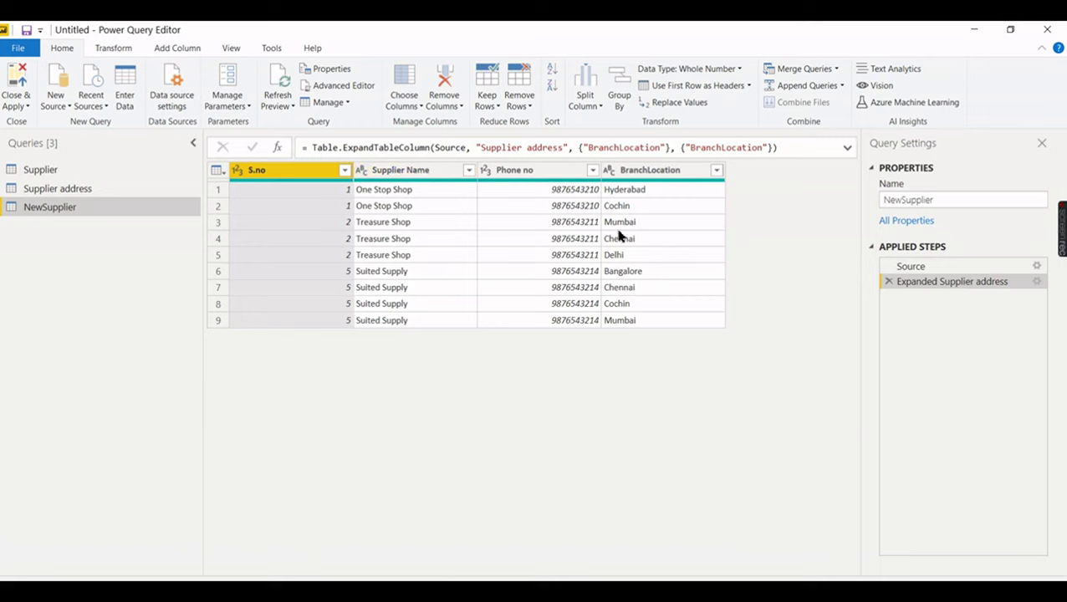
- Select only the Supplier Name column and start a Group By on it
left_click(420, 171)
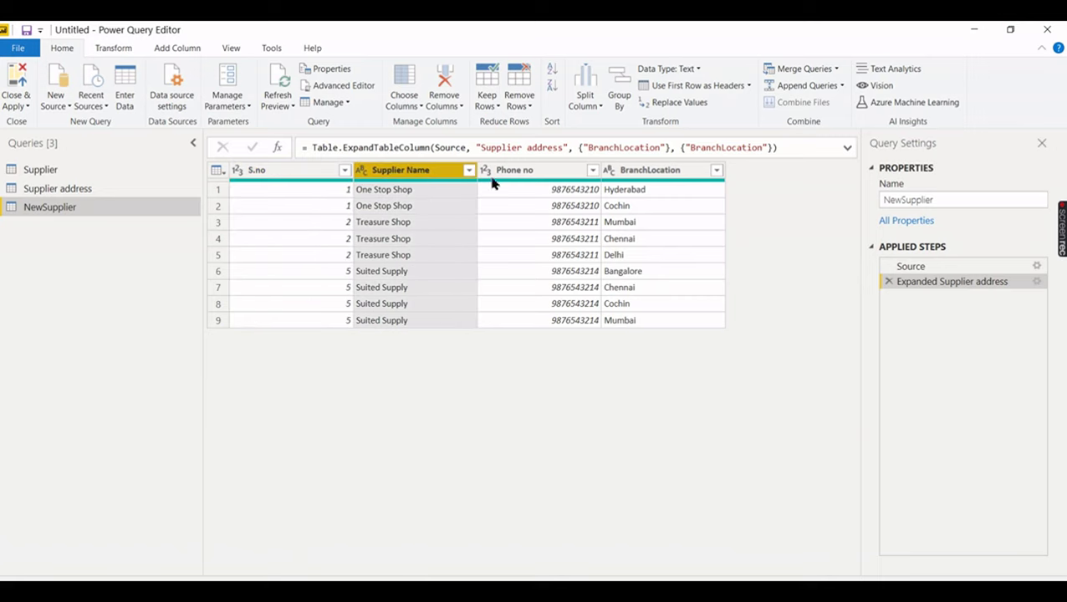
left_click(539, 173, "ctrl")
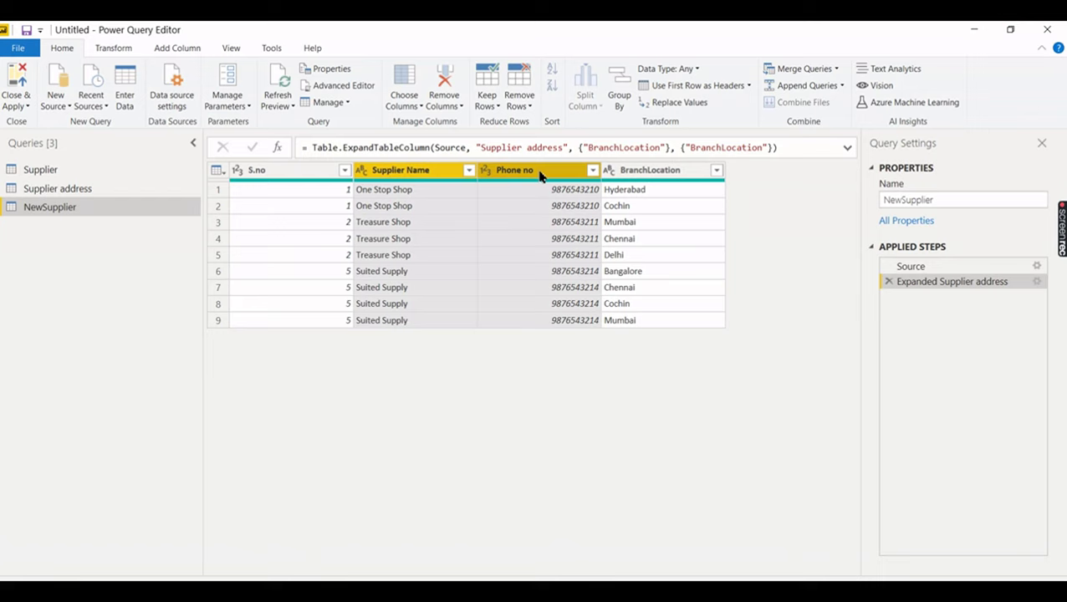
left_click(434, 179)
right_click(432, 178)
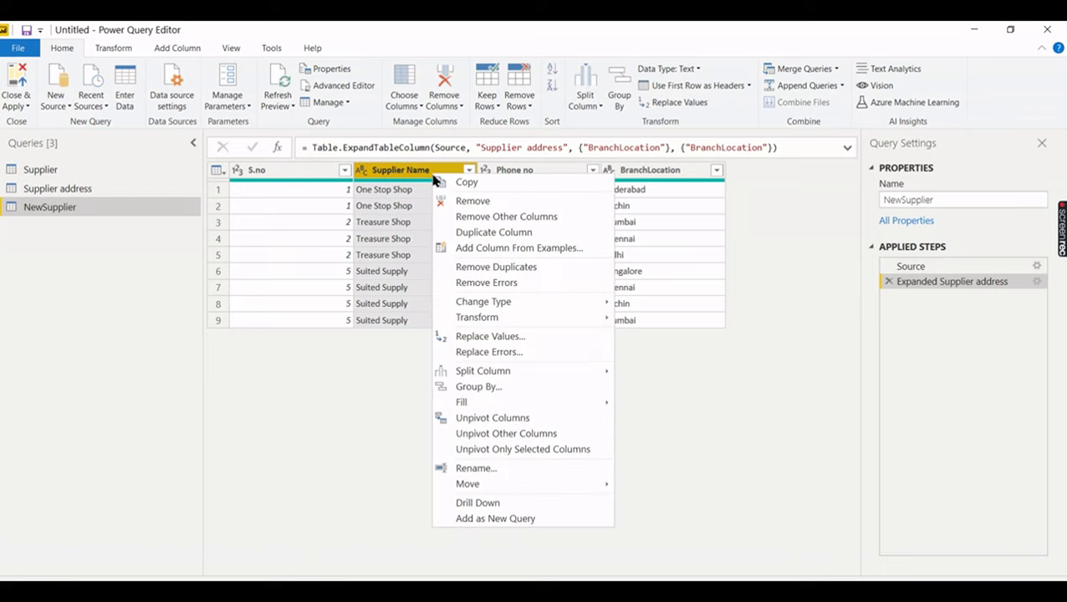
left_click(523, 388)
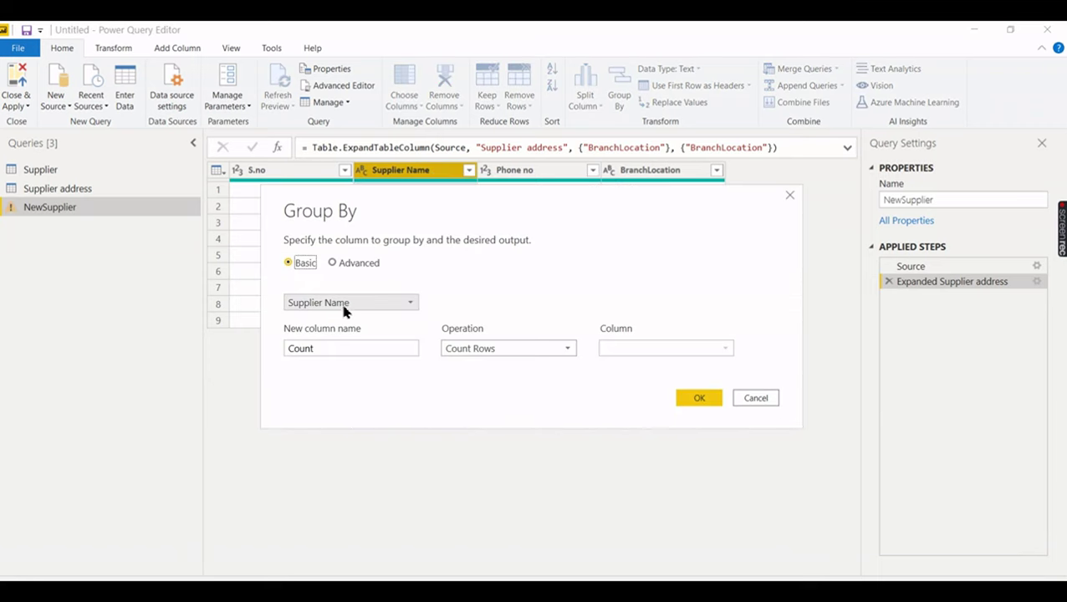
- Add a NoOfBranches Count Rows column and apply it, then delete the Grouped Rows step
left_click_drag(344, 348, 262, 351)
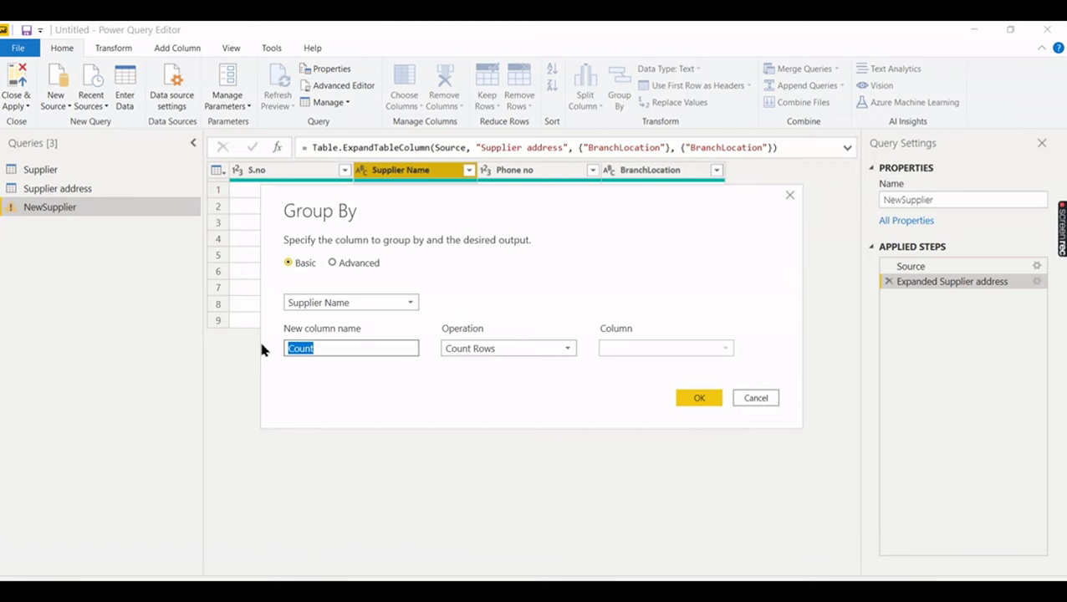
type("NoOfBranches")
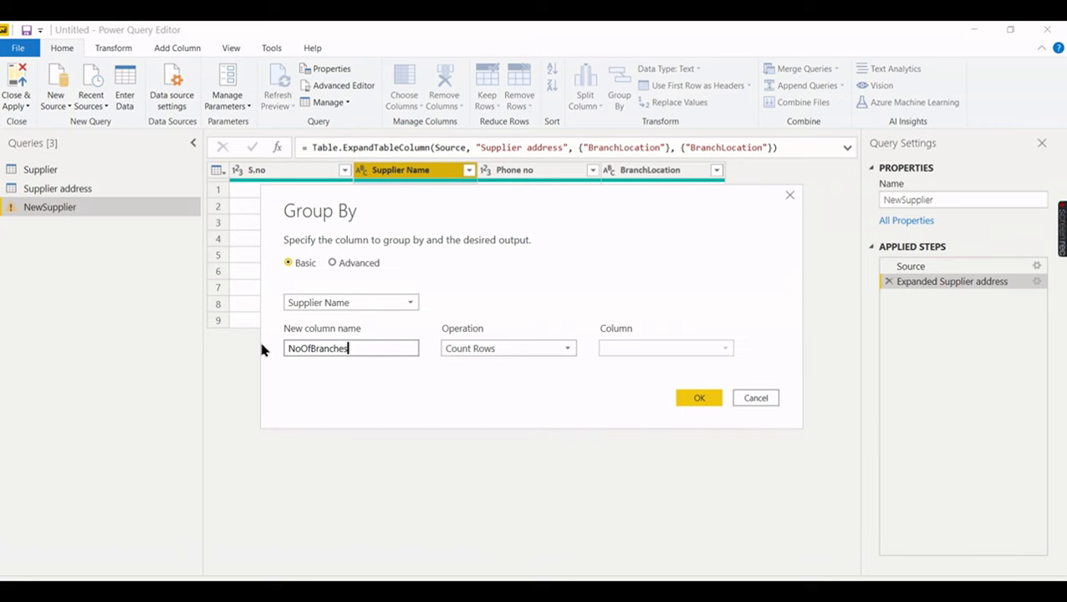
left_click(479, 350)
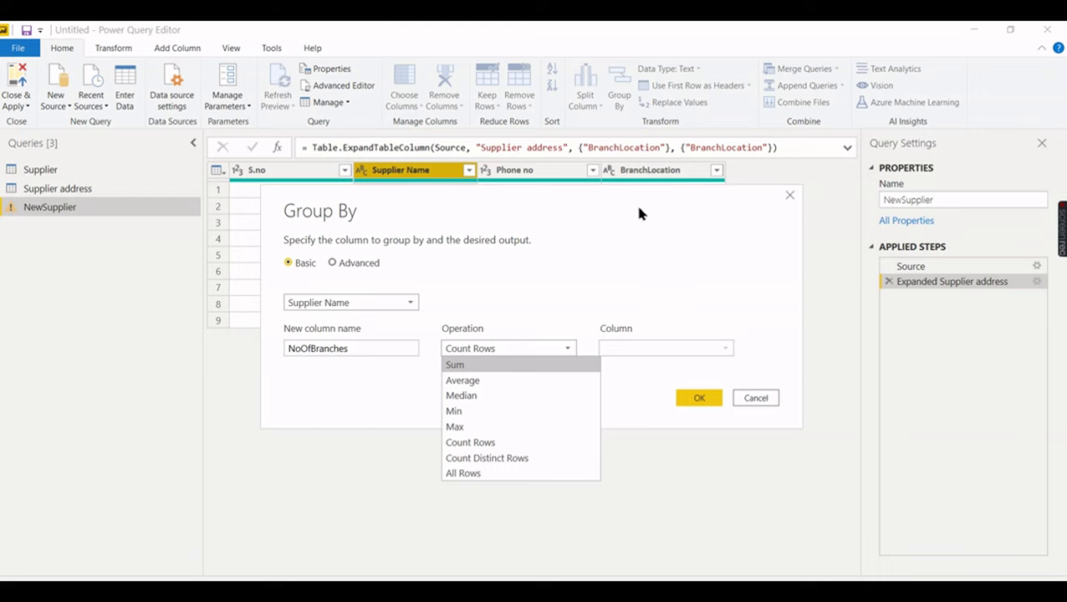
left_click(464, 443)
left_click(694, 401)
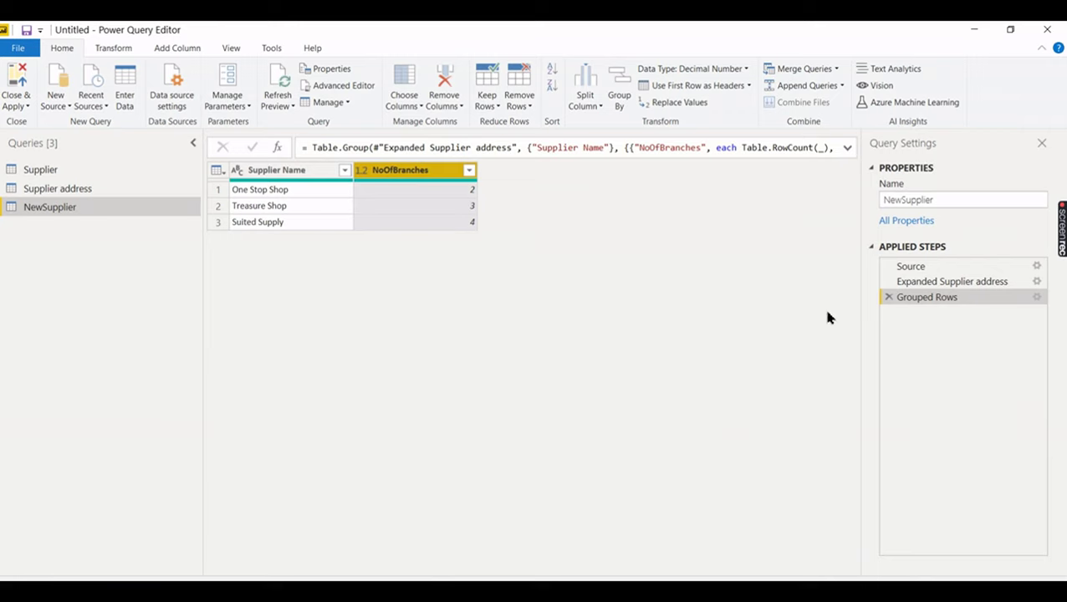
left_click(890, 297)
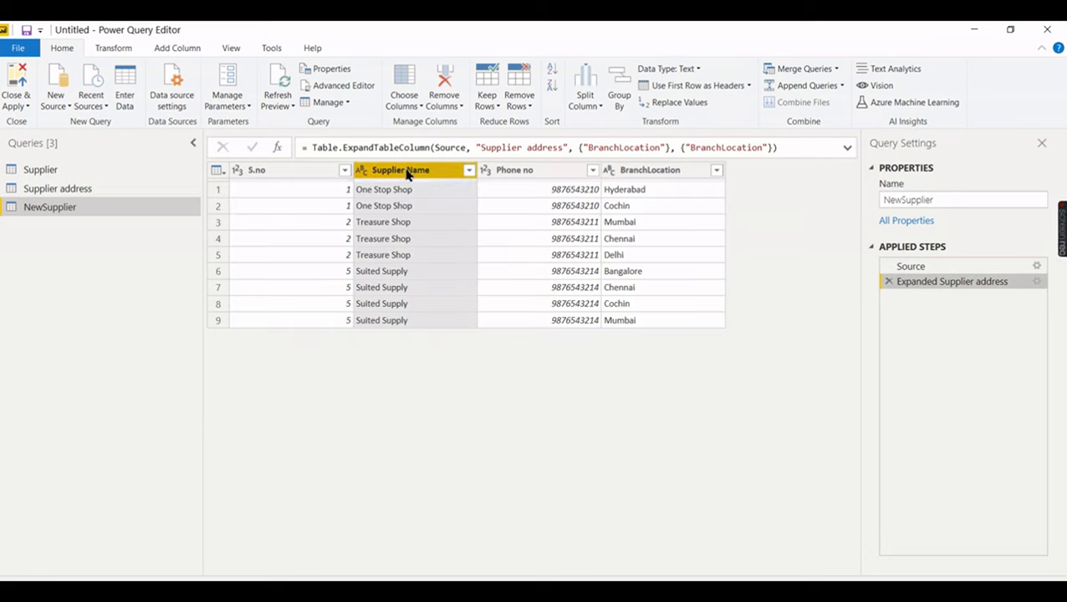
- Group by Supplier Name and Phone no, adding a NoOfBraches row-count column
left_click(523, 172, "ctrl")
right_click(523, 173)
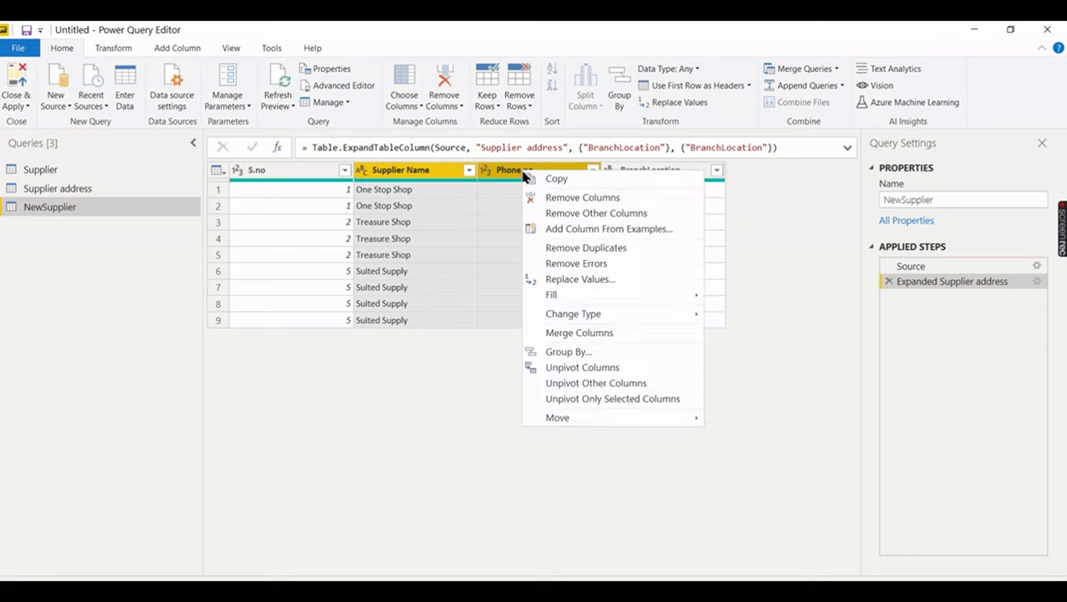
left_click(638, 356)
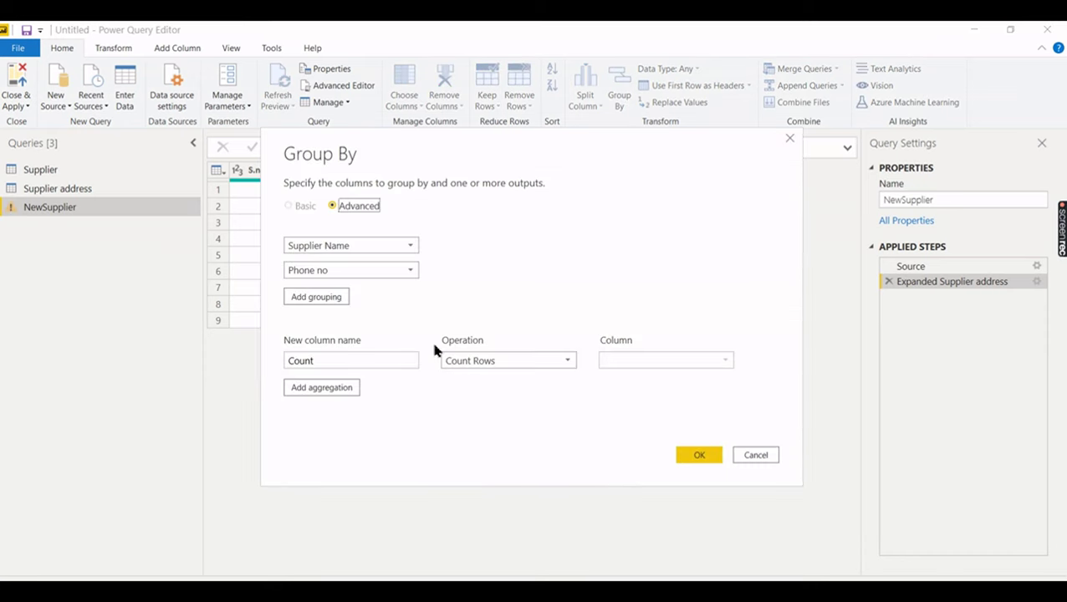
double_click(379, 360)
type("NoOf")
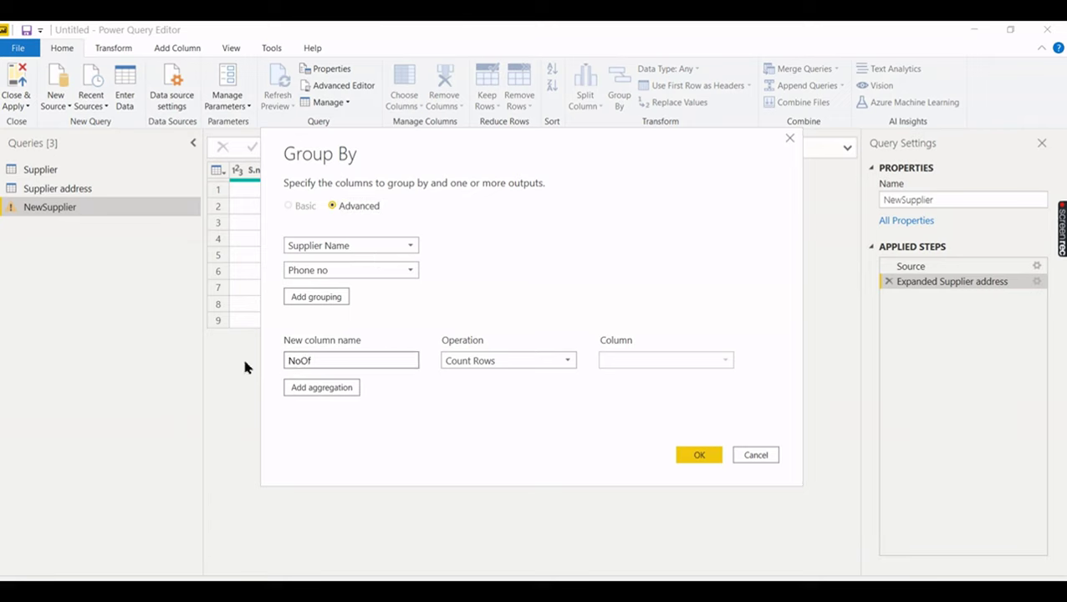
type("Braches")
left_click(711, 456)
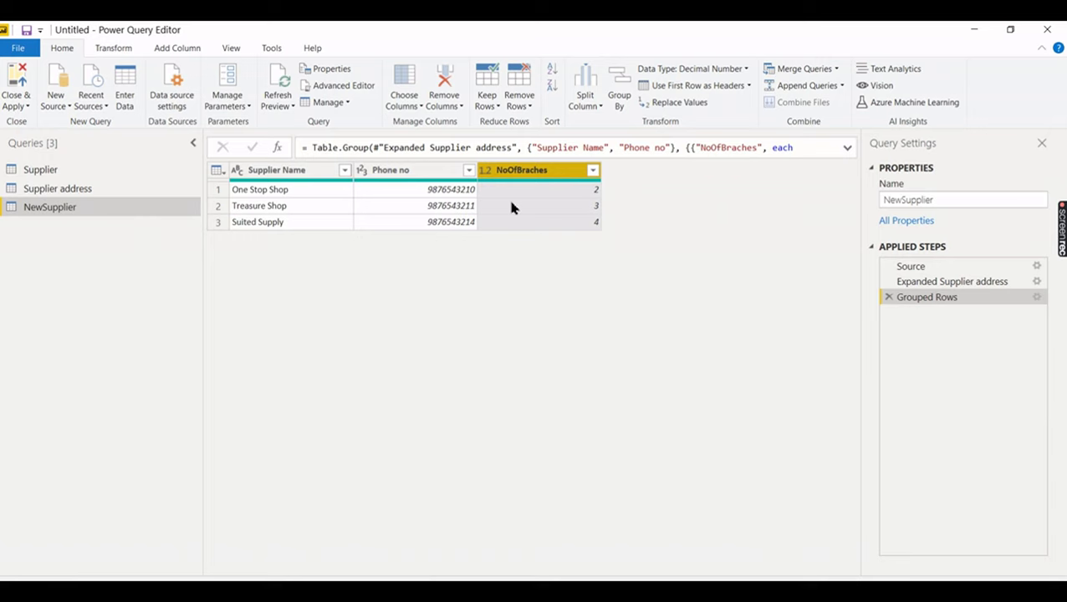
right_click(542, 172)
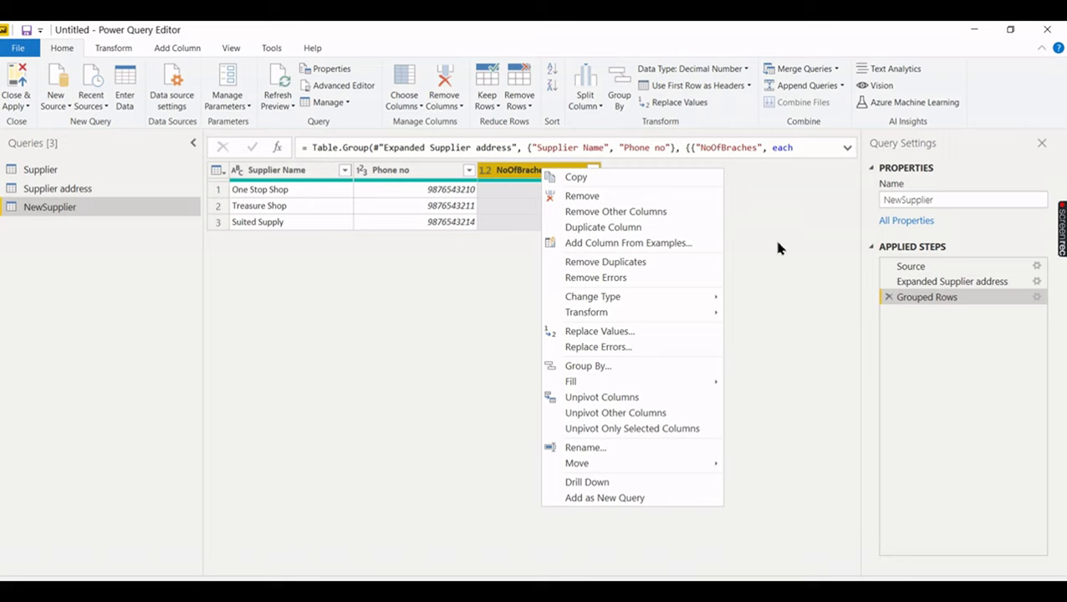
left_click(777, 243)
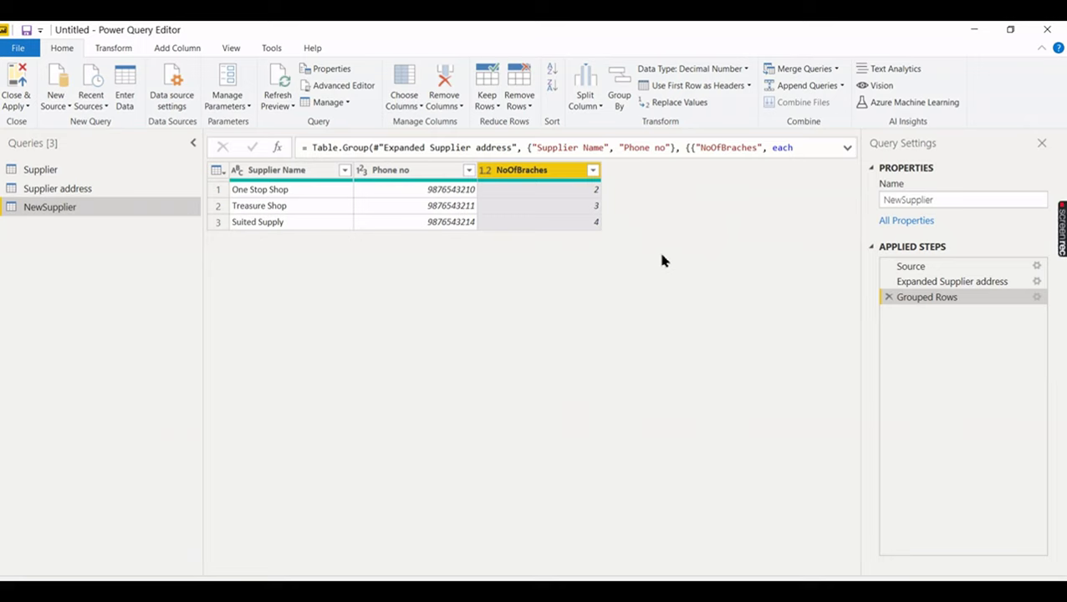
mouse_move(1061, 230)
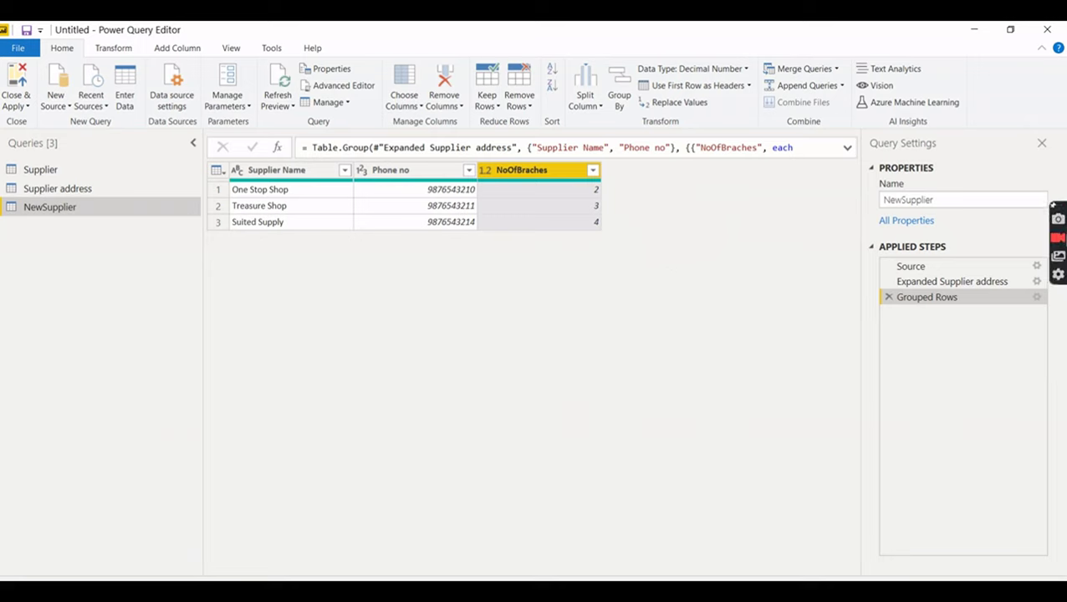
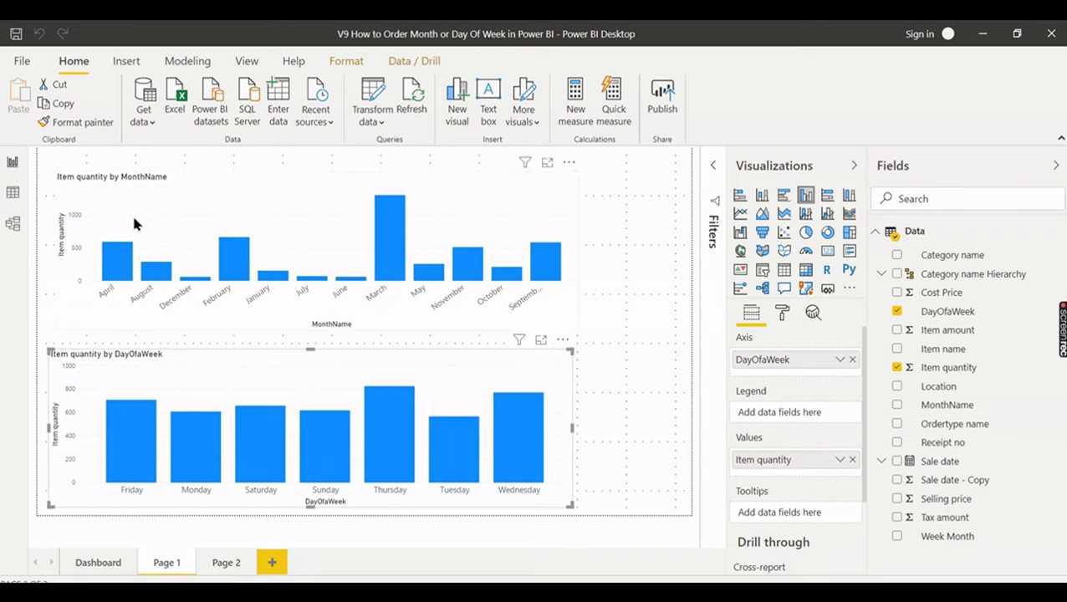
- Review the Axis and Values fields of the MonthName and DayOfWeek charts, then switch to Excel
left_click(136, 222)
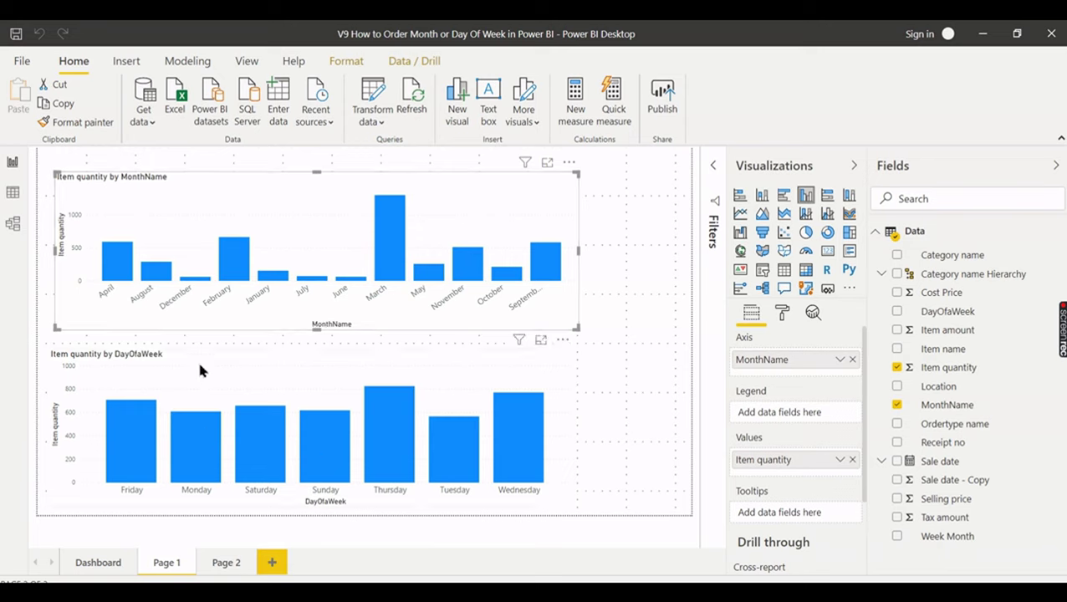
left_click(164, 369)
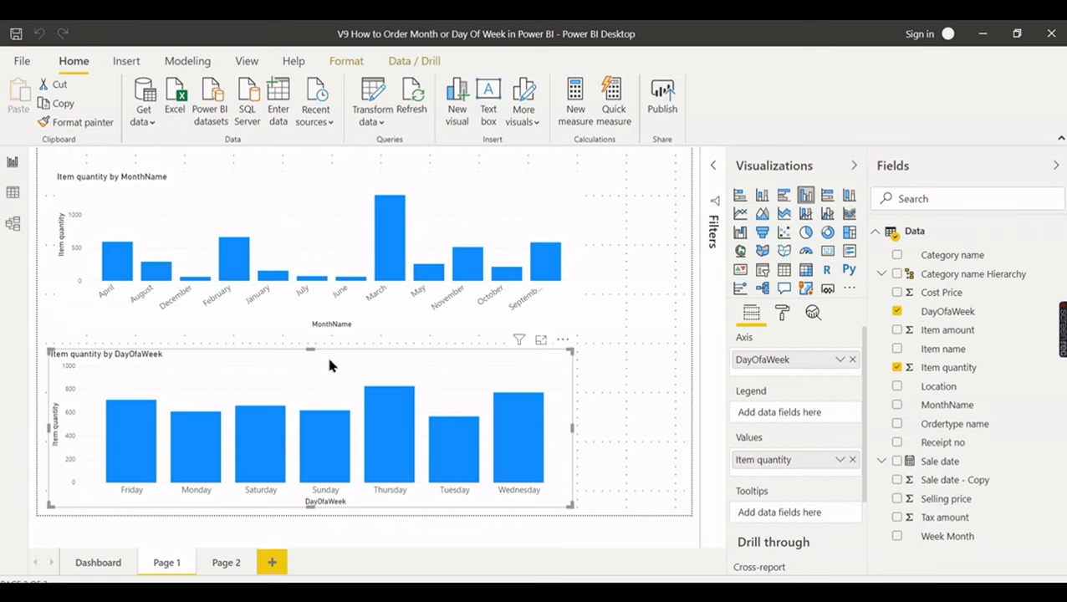
left_click(664, 294)
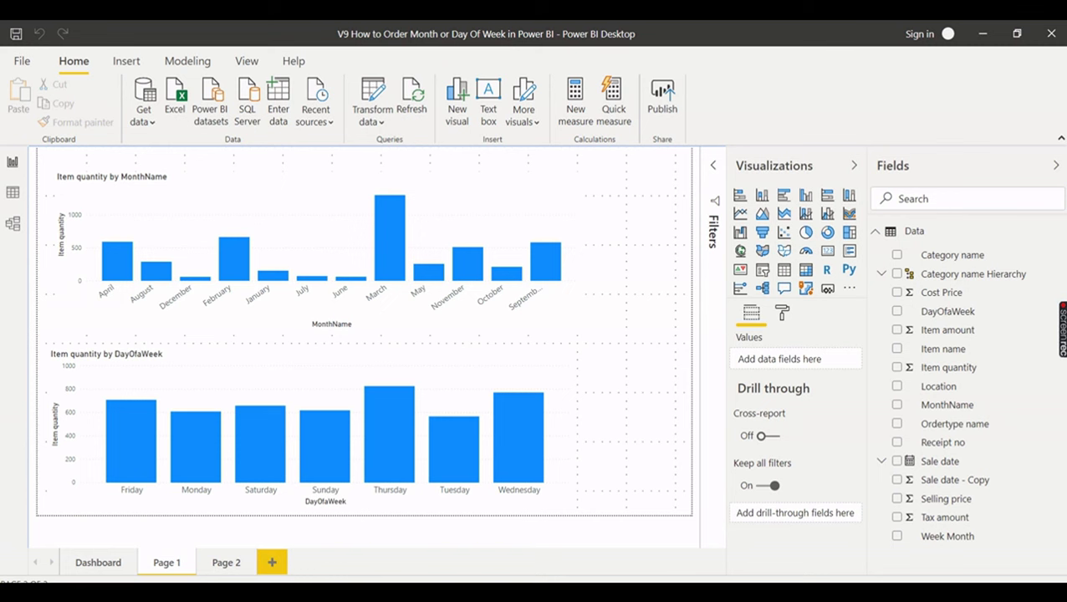
key("alt+Tab")
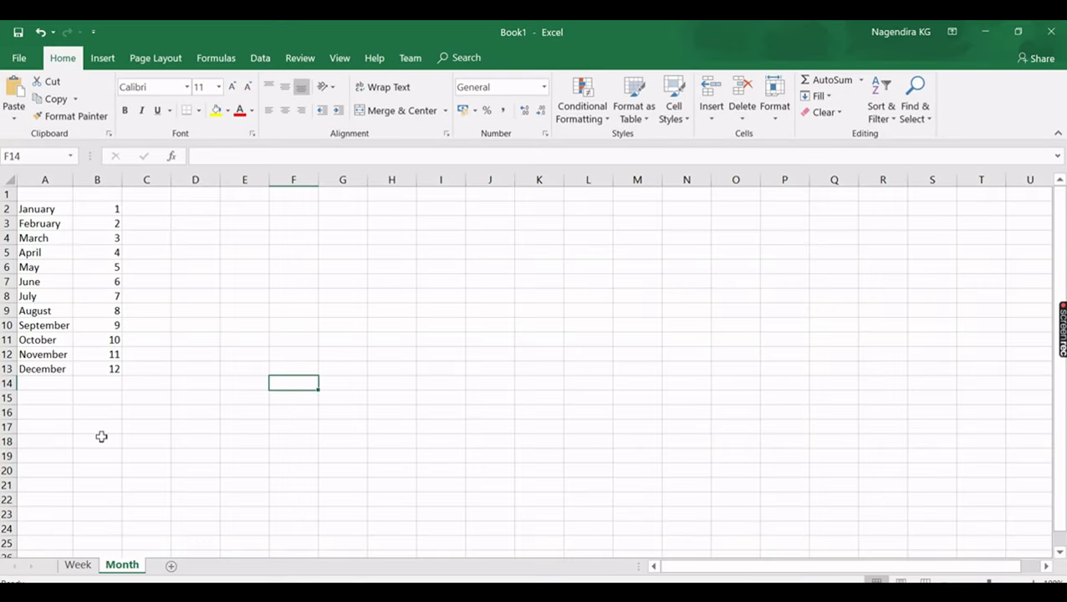
- On the Week sheet, review the weekday names Monday–Sunday and their order numbers 0–6
left_click(82, 567)
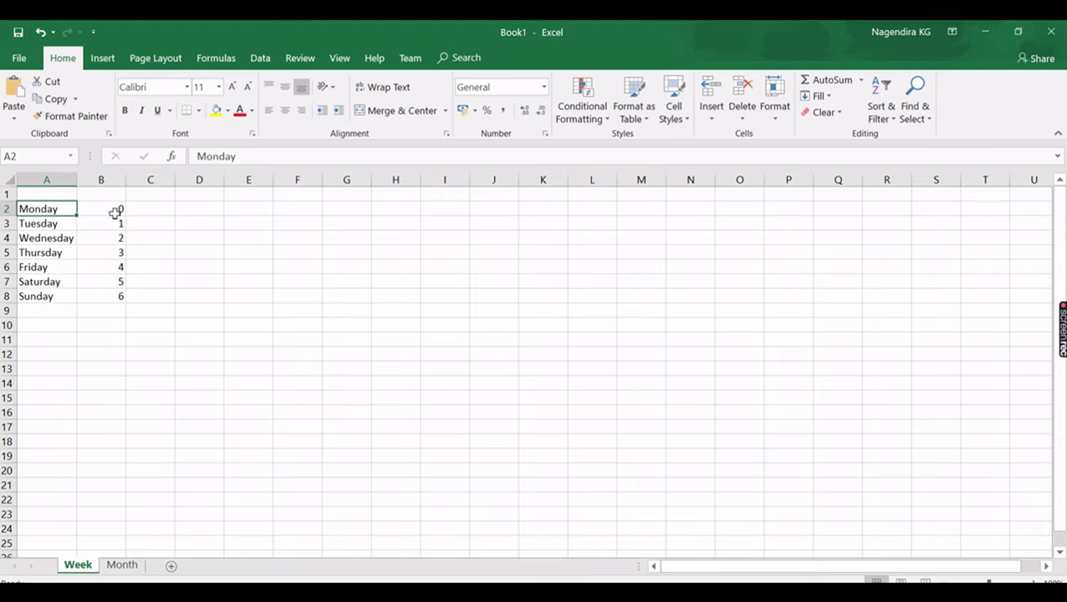
left_click_drag(114, 208, 112, 287)
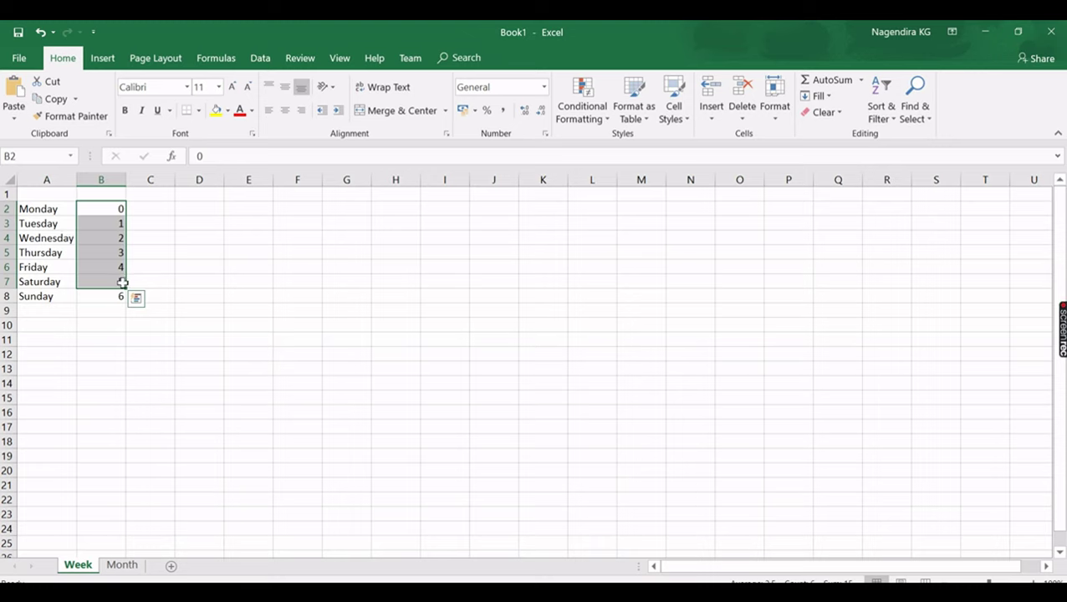
left_click_drag(117, 296, 114, 213)
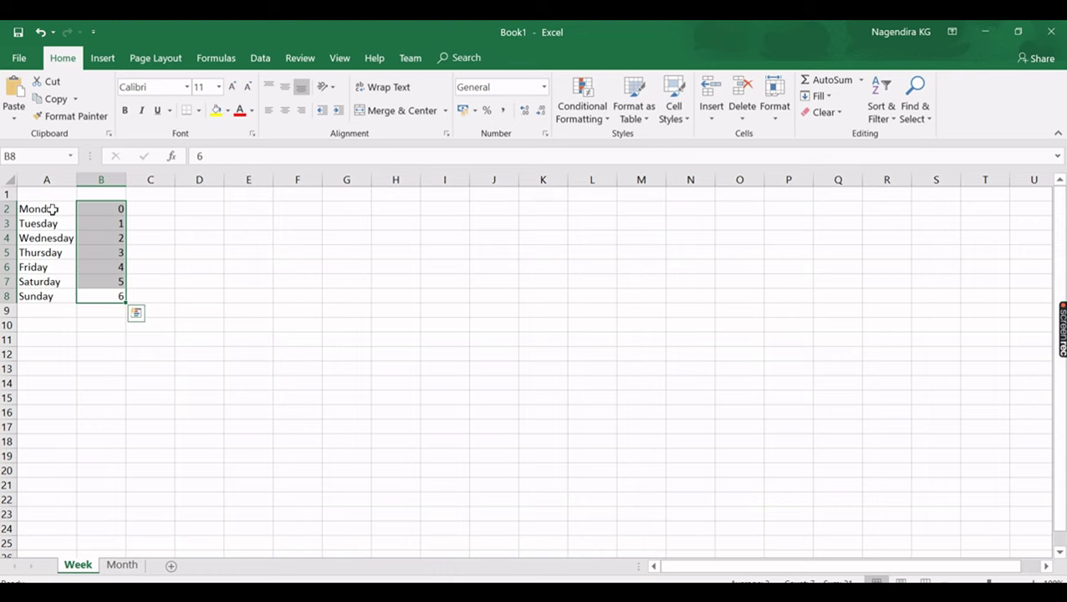
left_click_drag(50, 210, 47, 303)
left_click_drag(111, 208, 125, 301)
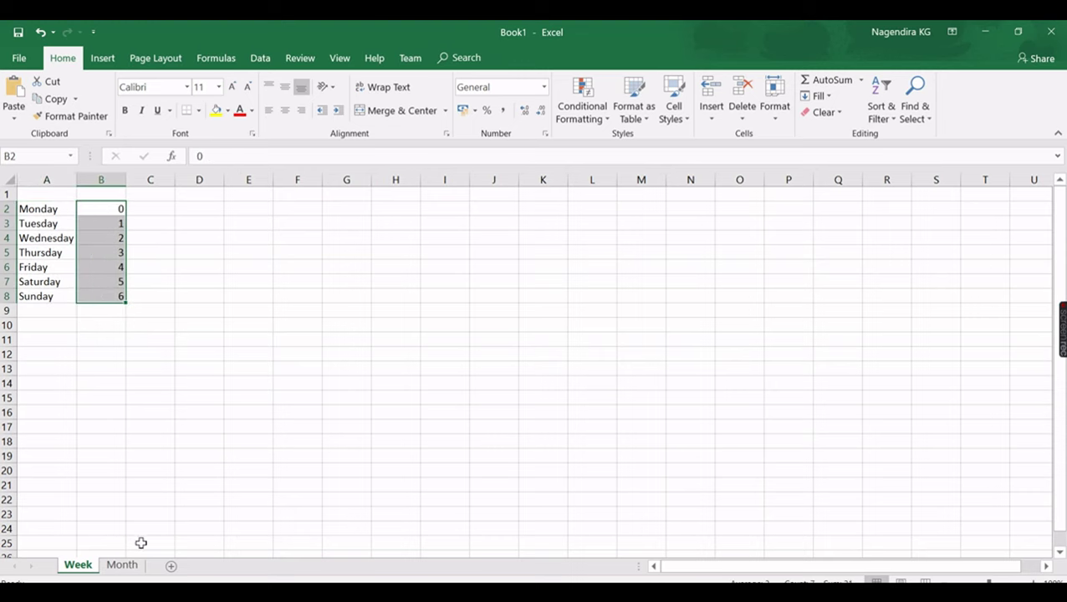
- On the Month sheet, review the month names January–December and their numbers 1–12
left_click(124, 568)
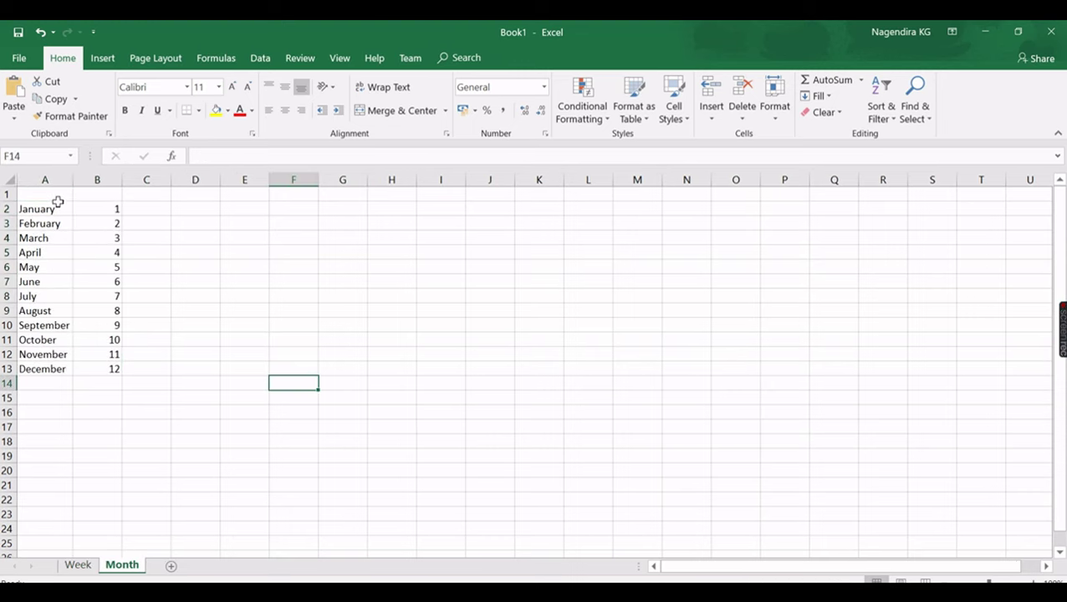
left_click_drag(59, 204, 57, 369)
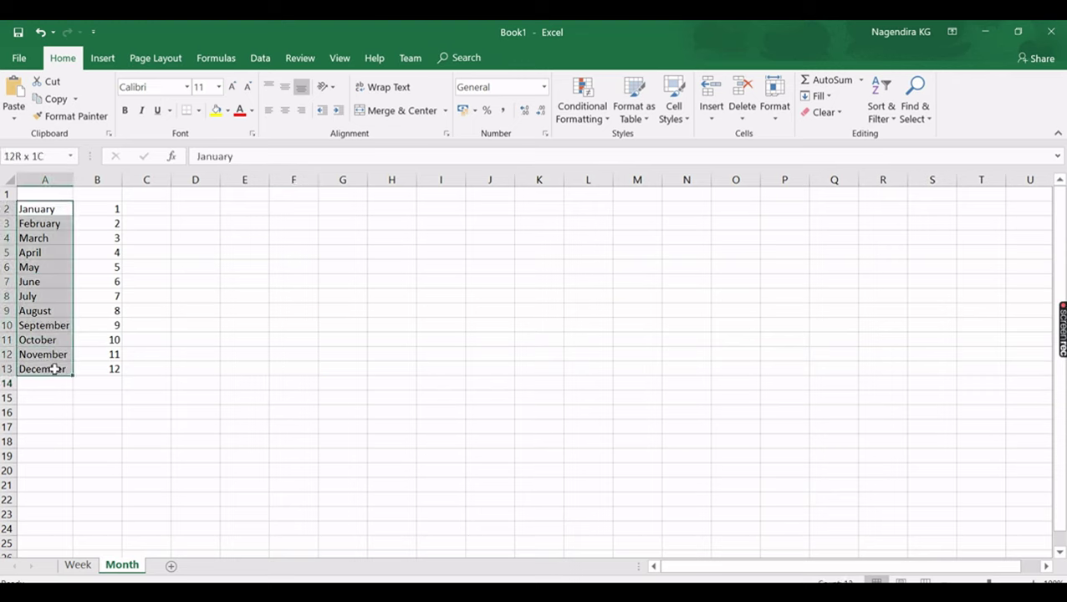
left_click_drag(114, 209, 105, 369)
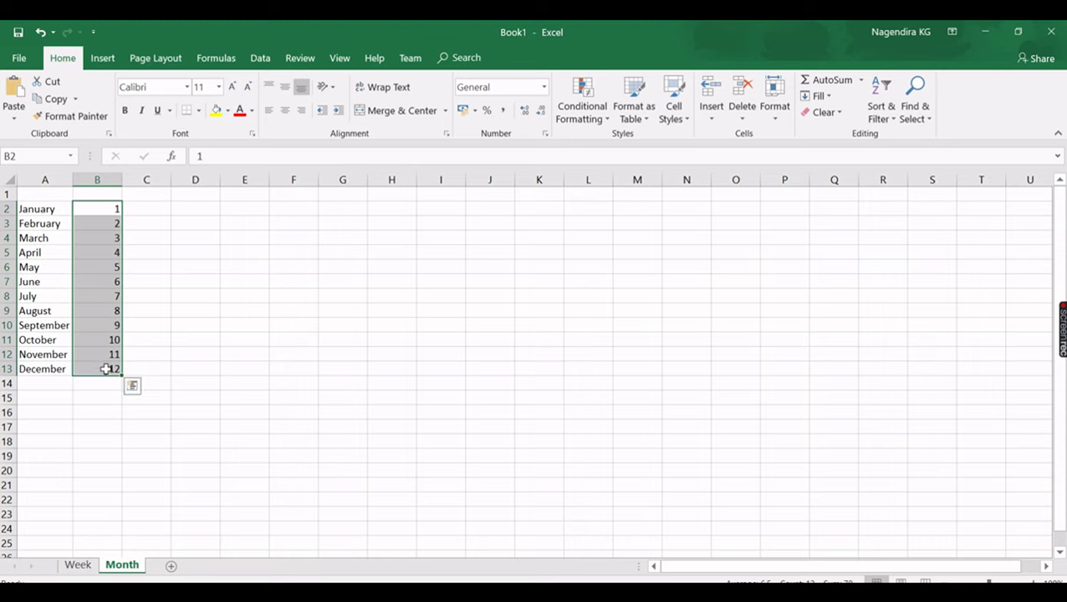
left_click_drag(56, 209, 52, 371)
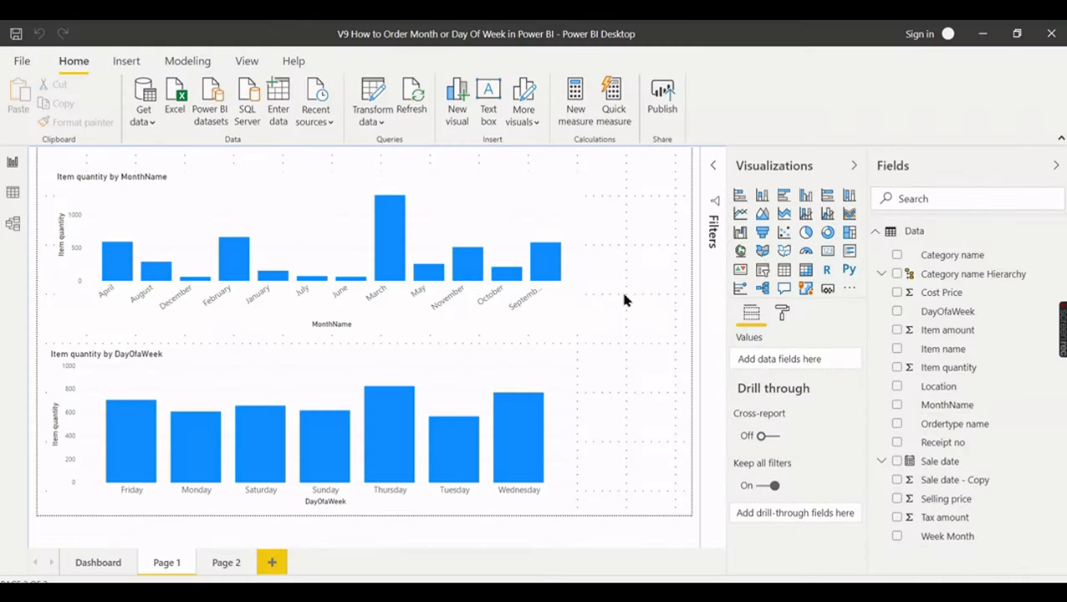
- Open the Data query in Power Query Editor via Transform data and scroll right through its columns
left_click(379, 113)
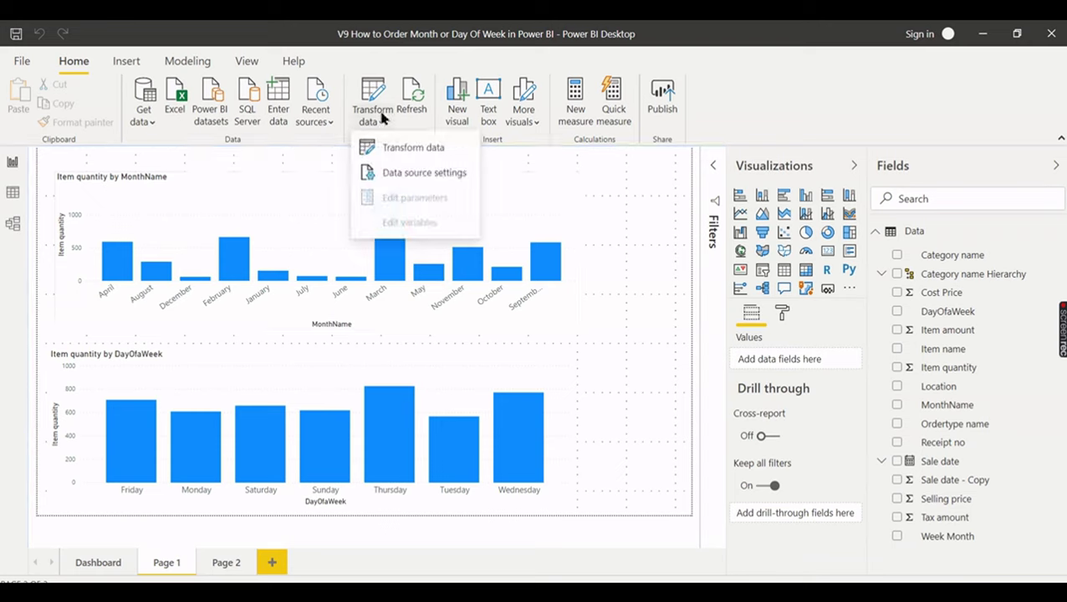
left_click(370, 146)
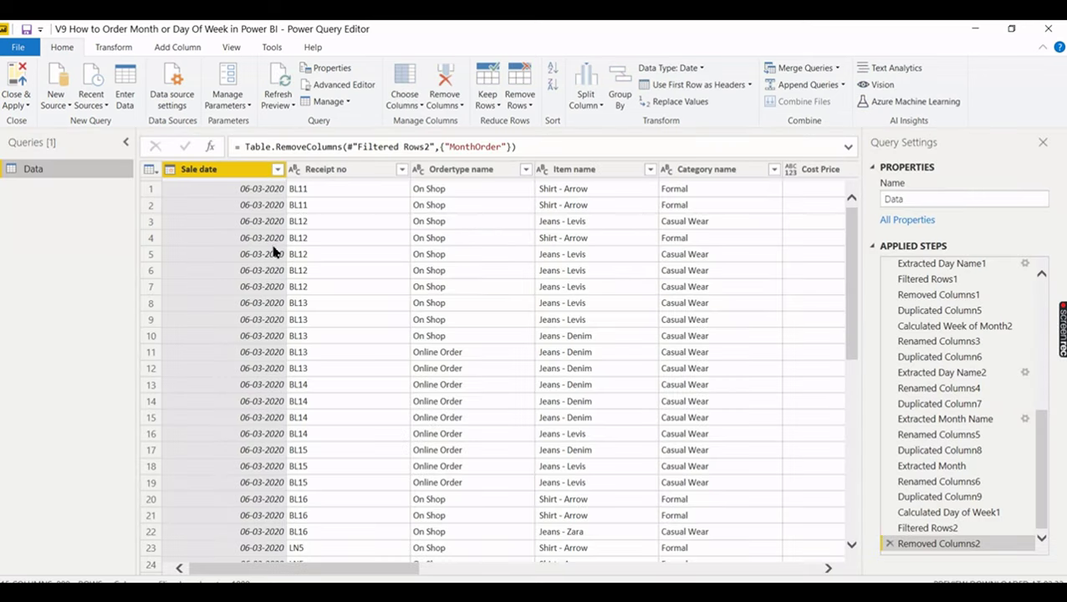
left_click(431, 418)
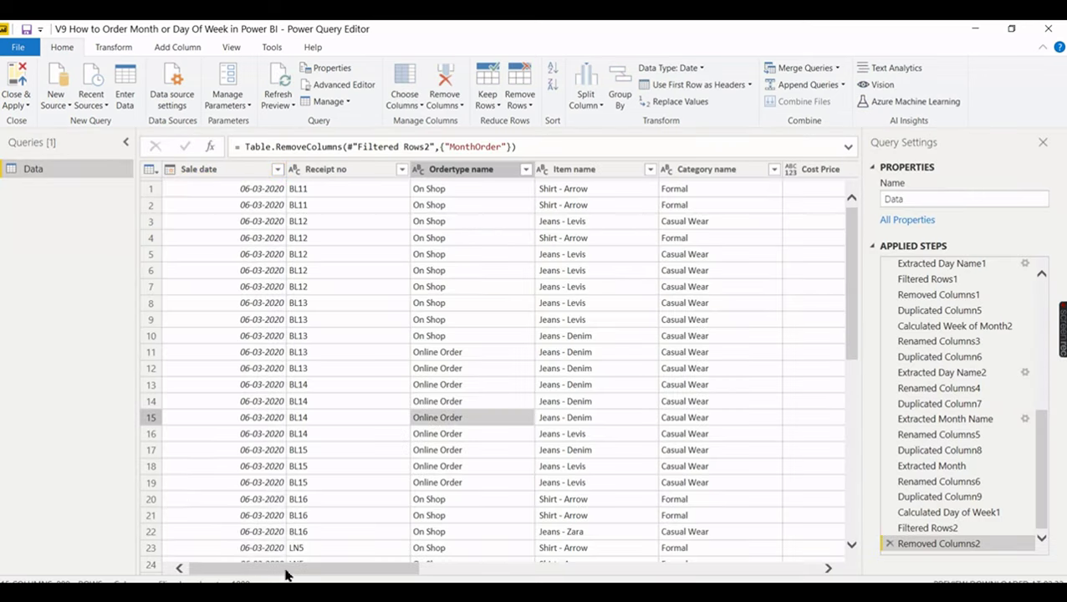
left_click_drag(298, 475, 800, 472)
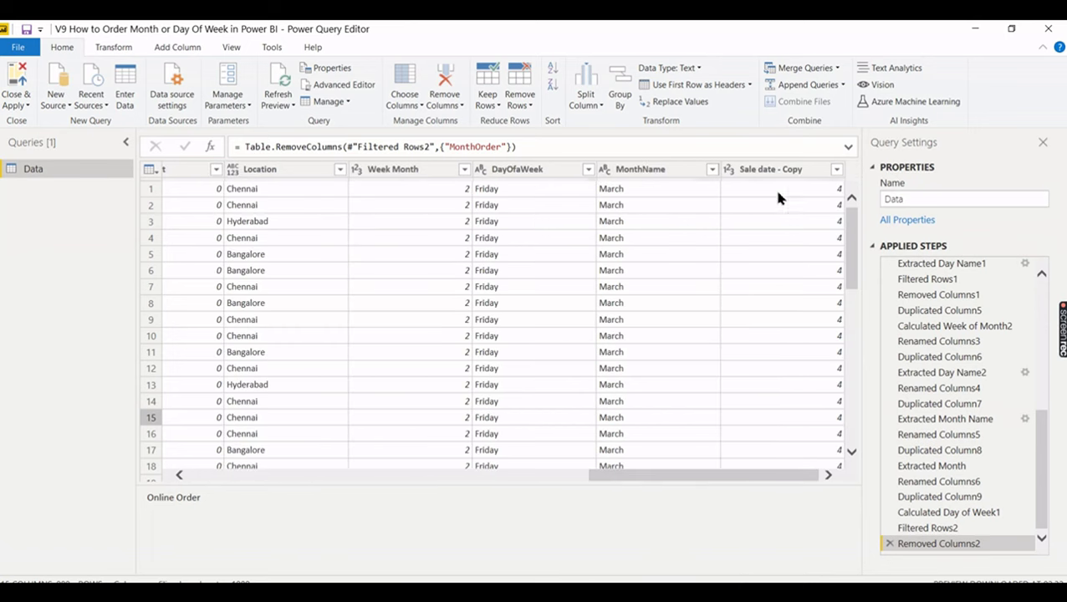
- Remove the leftover Sale date - Copy column from the query
left_click(769, 170)
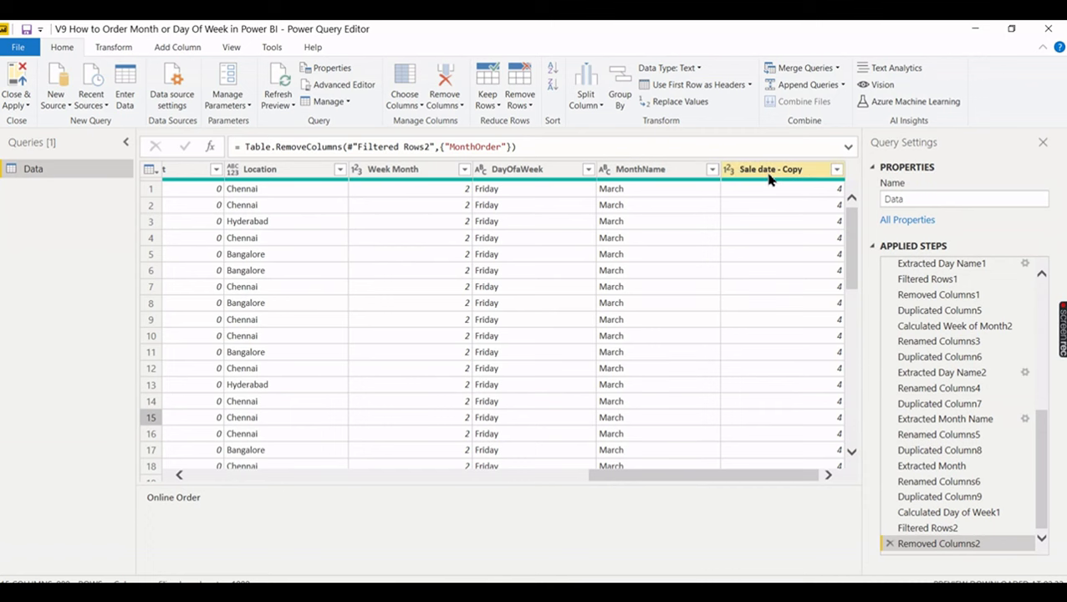
right_click(770, 173)
left_click(795, 202)
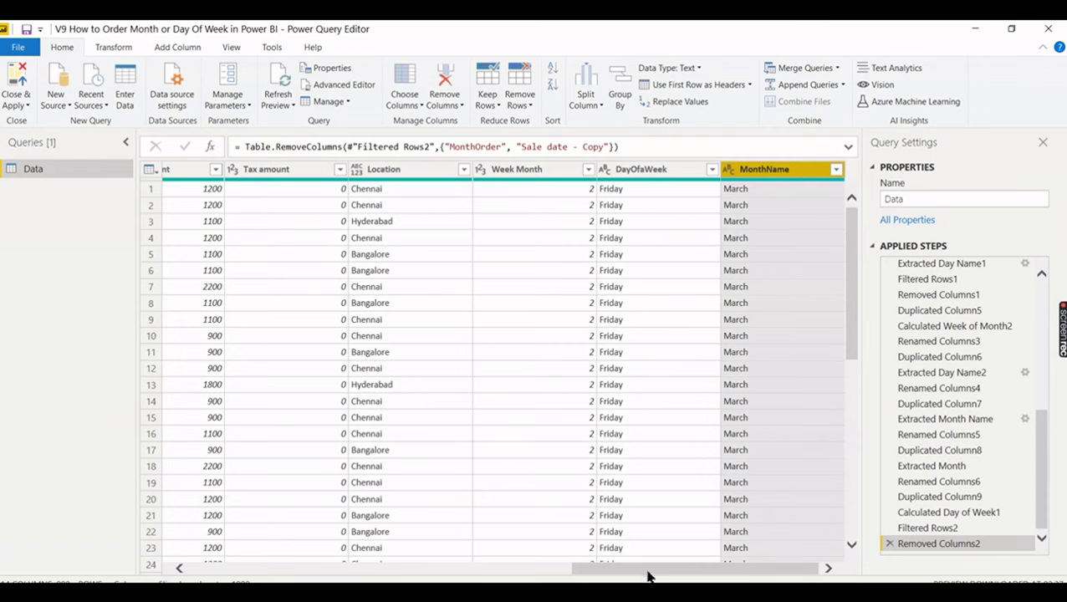
left_click_drag(645, 573, 220, 564)
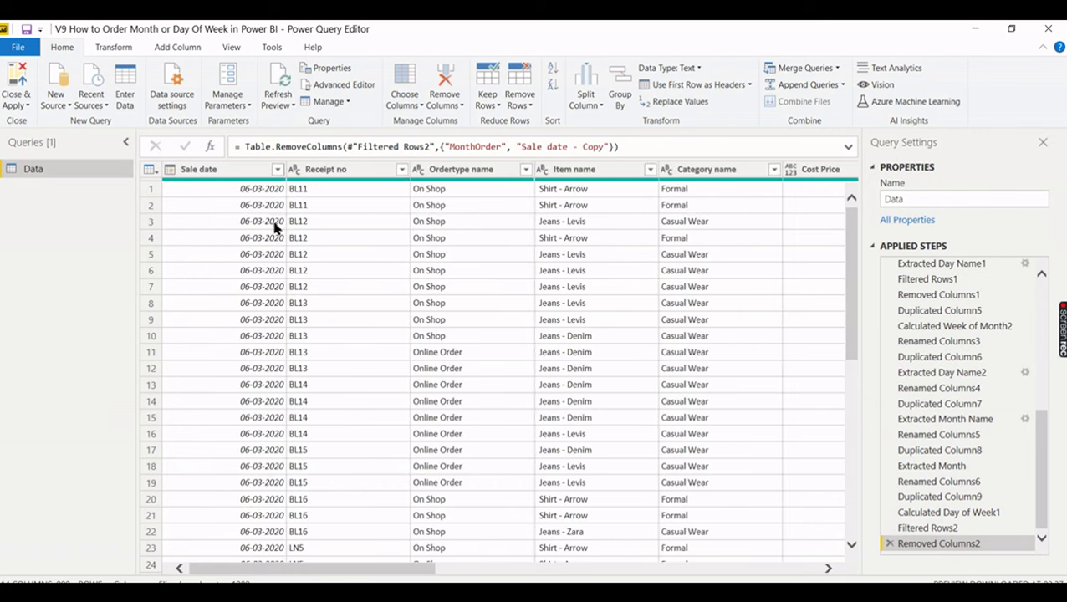
- Duplicate the Sale date column twice
left_click(231, 177)
right_click(232, 176)
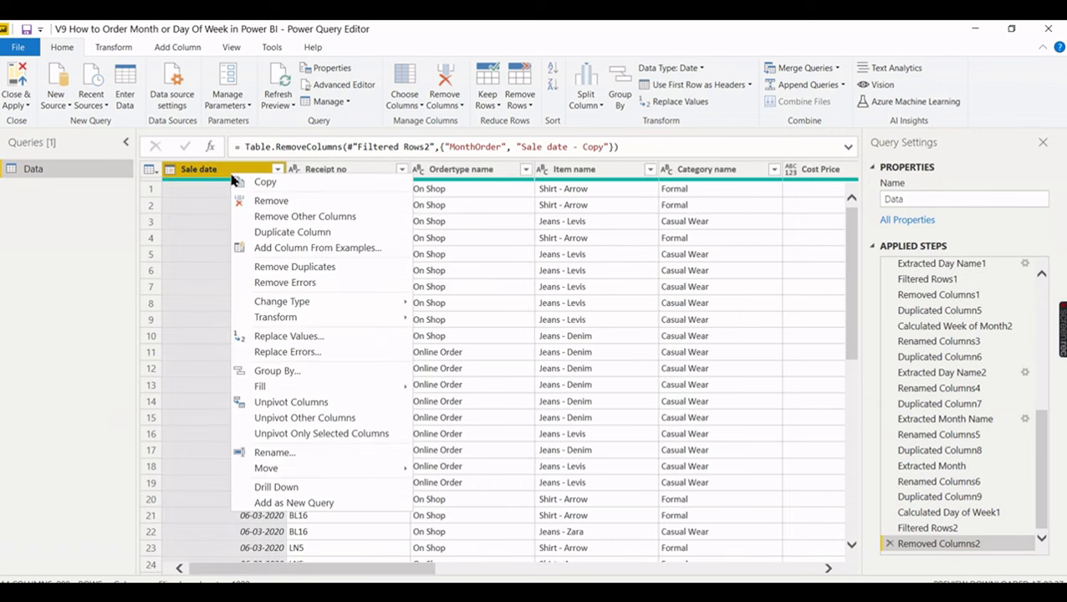
left_click(275, 232)
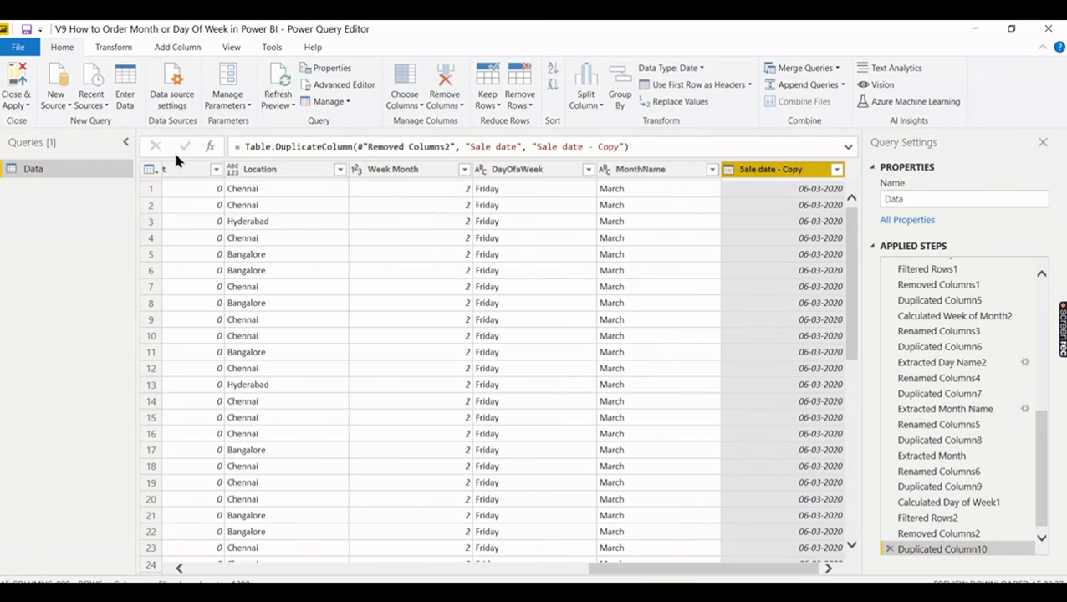
left_click_drag(595, 572, 185, 571)
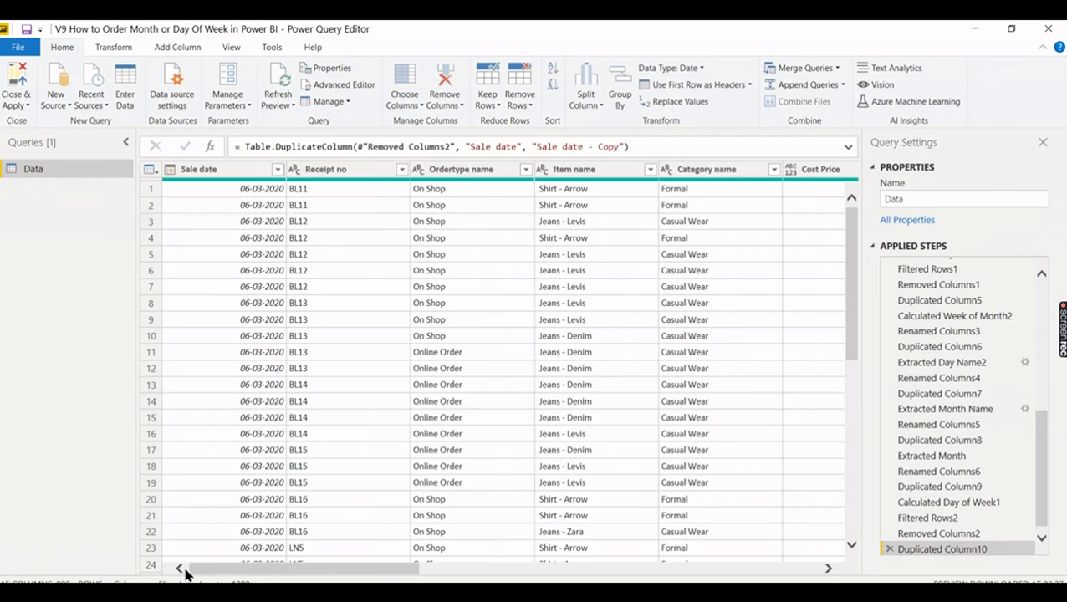
right_click(223, 178)
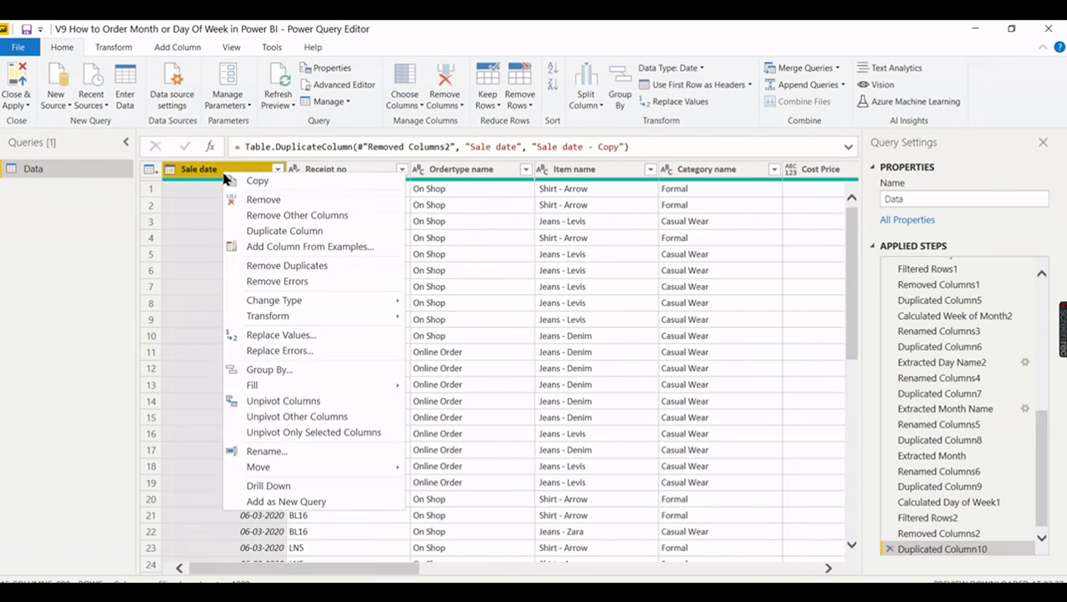
left_click(269, 231)
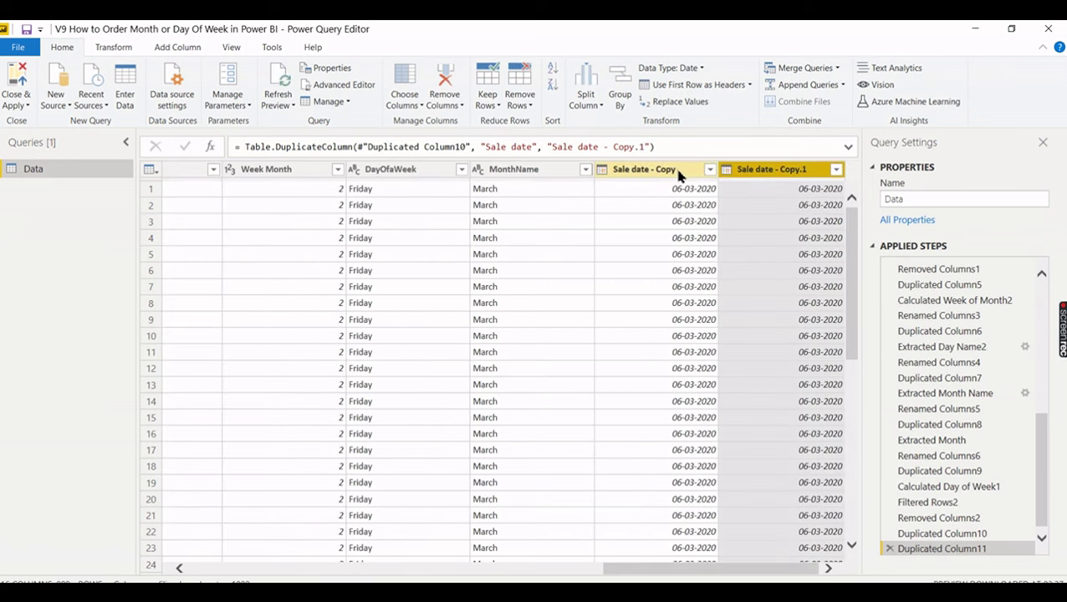
- Rename the two Sale date copies to MonthOrder and DayOrder
left_click(494, 188)
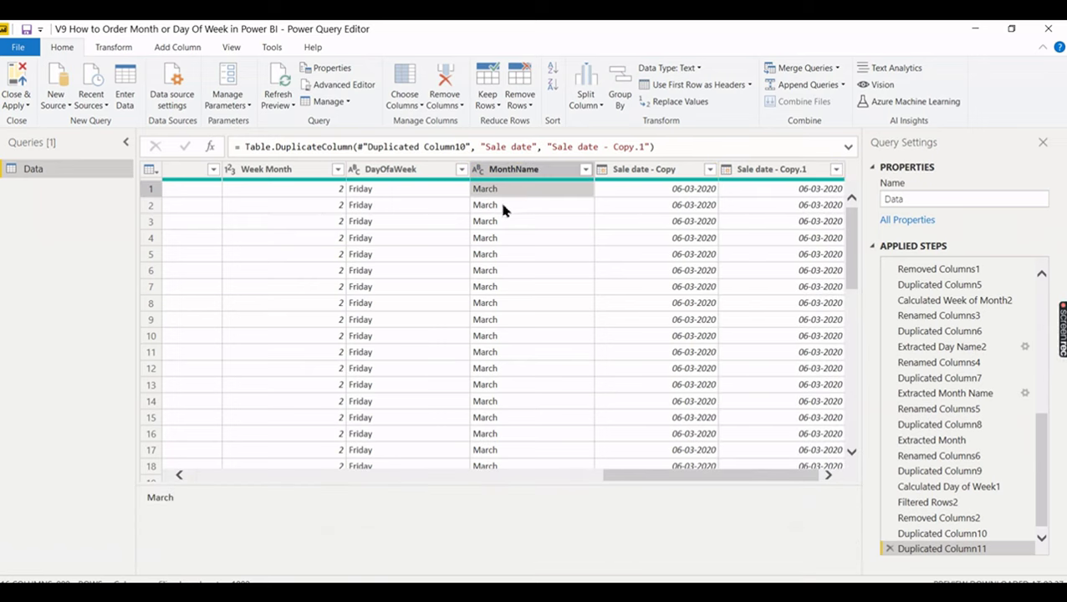
left_click(617, 172)
double_click(619, 172)
type("MonthOrd")
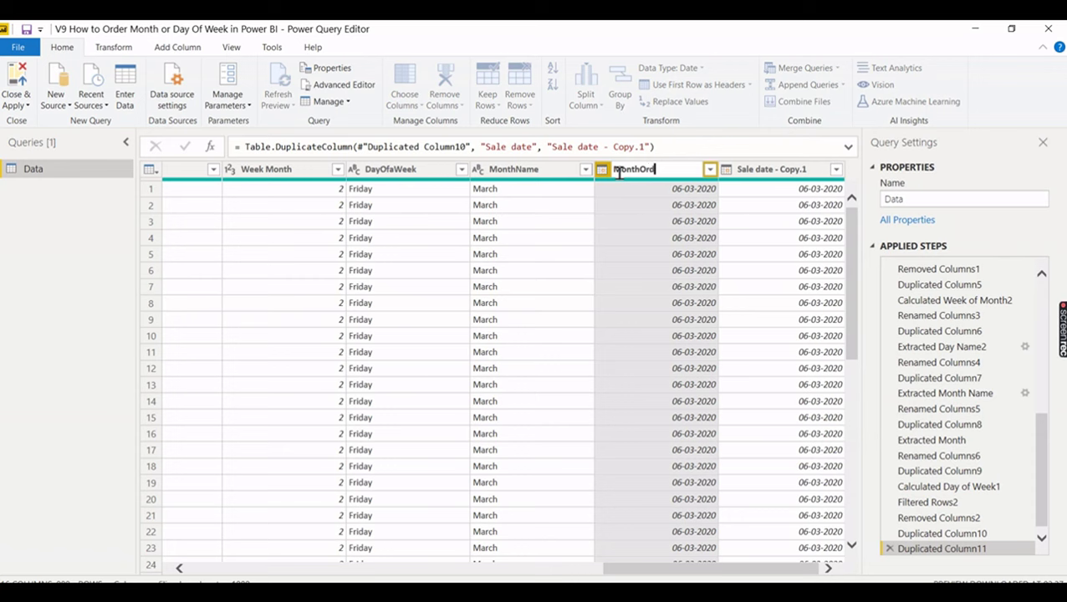
key("Return")
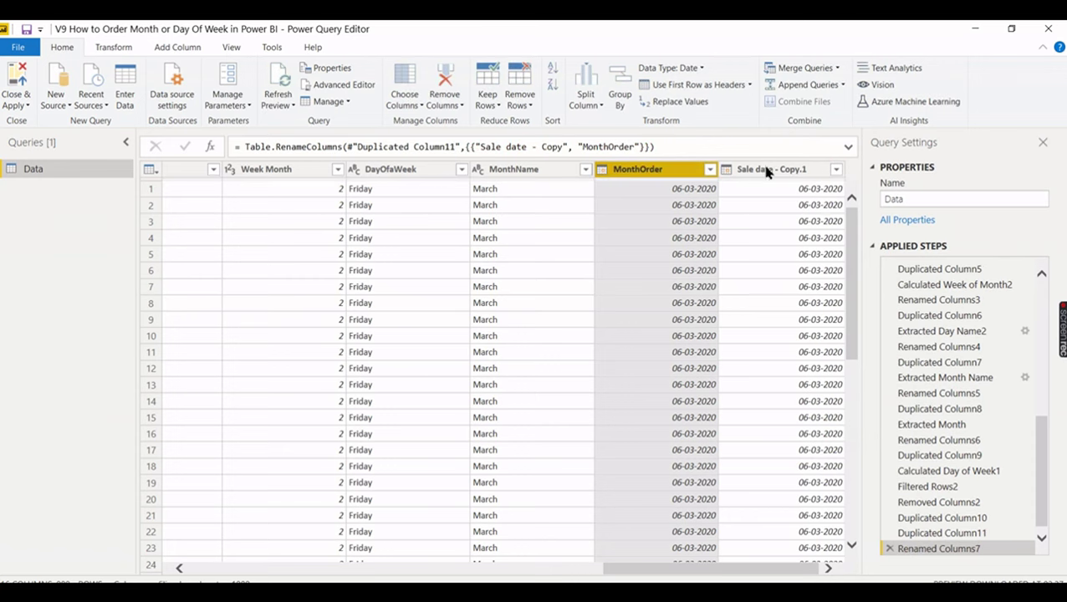
double_click(766, 170)
left_click_drag(808, 170, 711, 171)
type("DayOrder")
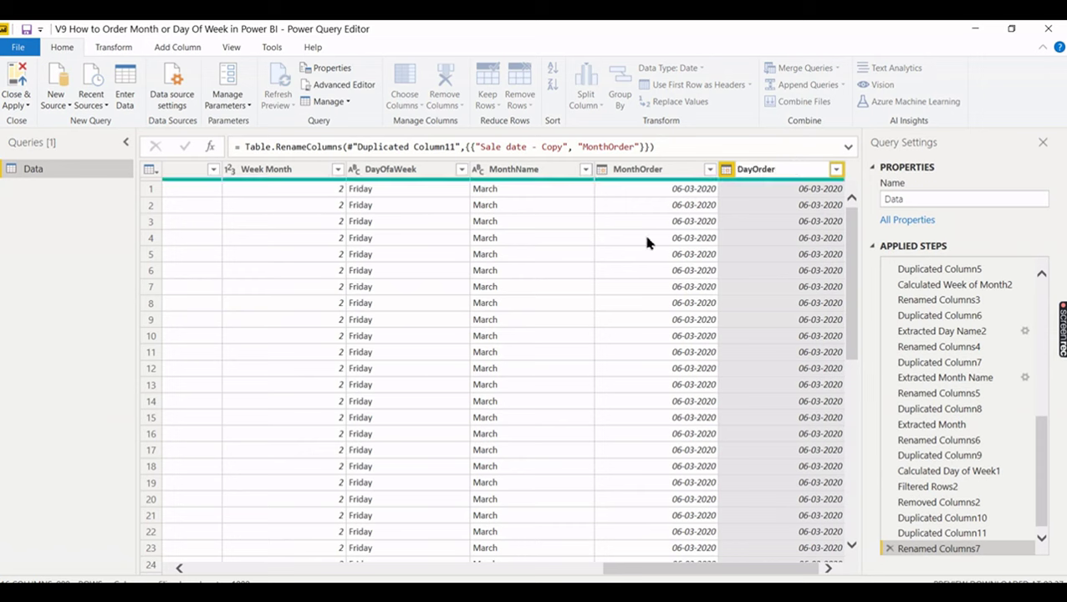
key("Return")
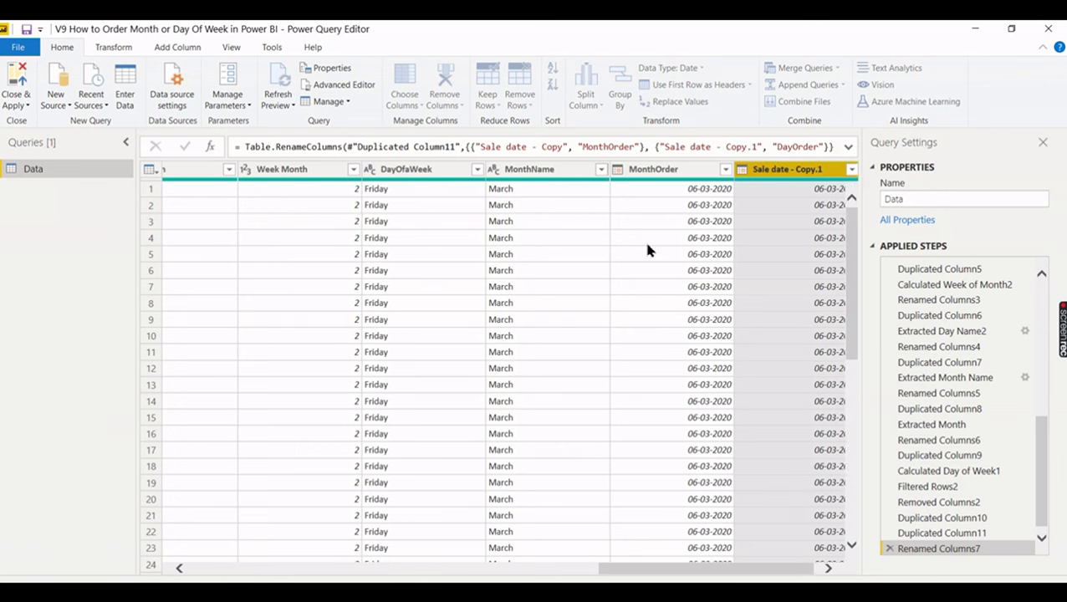
- Transform the MonthOrder column's dates into month numbers with Transform > Month > Month
right_click(624, 171)
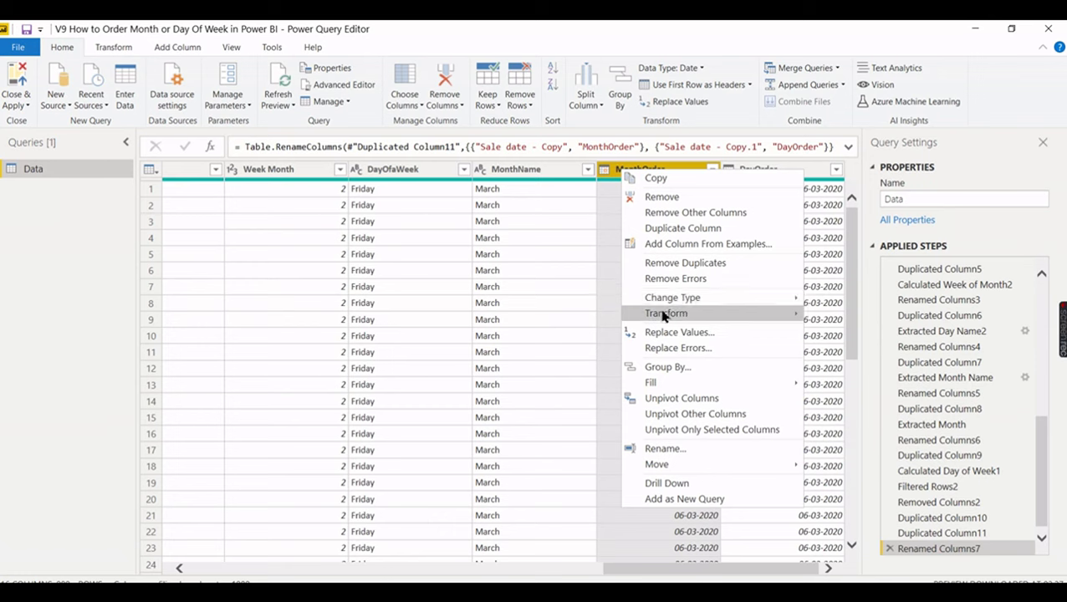
mouse_move(663, 314)
mouse_move(836, 347)
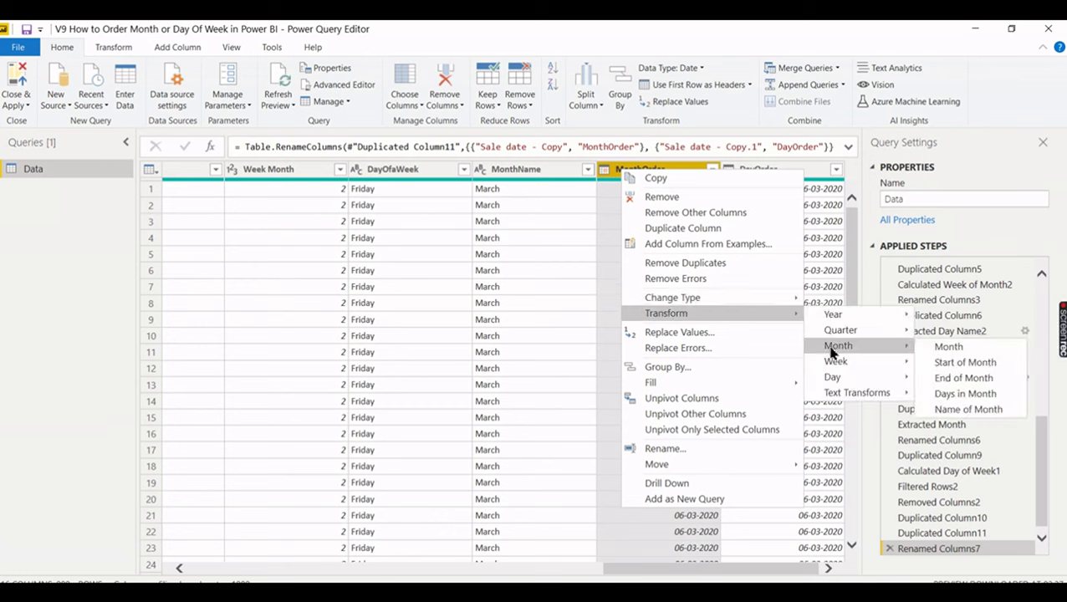
left_click(948, 347)
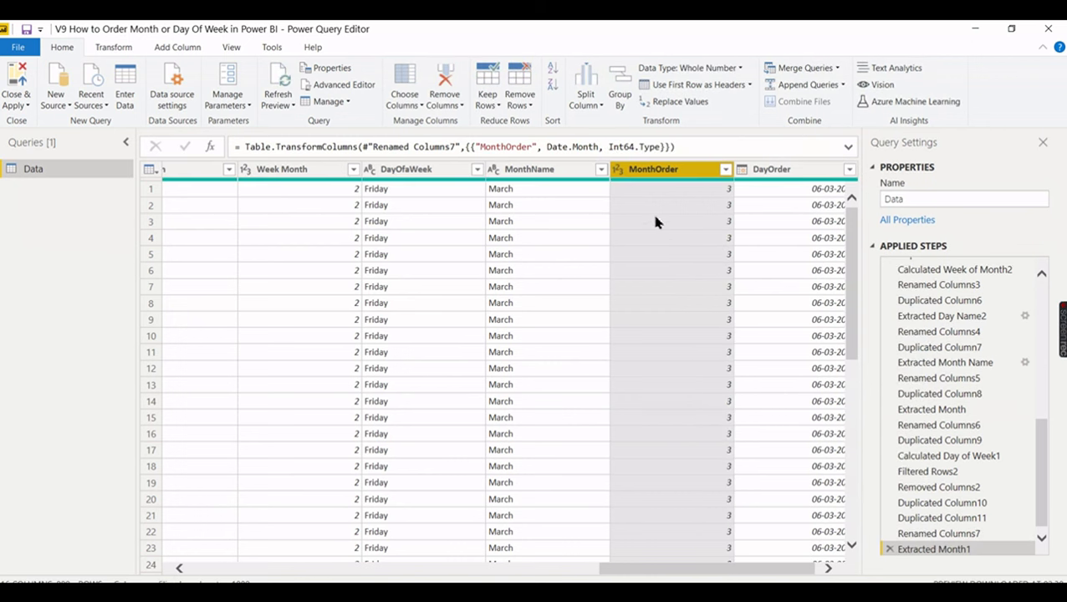
- Check in MonthOrder's filter list that it holds values 1–12, then cancel without filtering
left_click(725, 170)
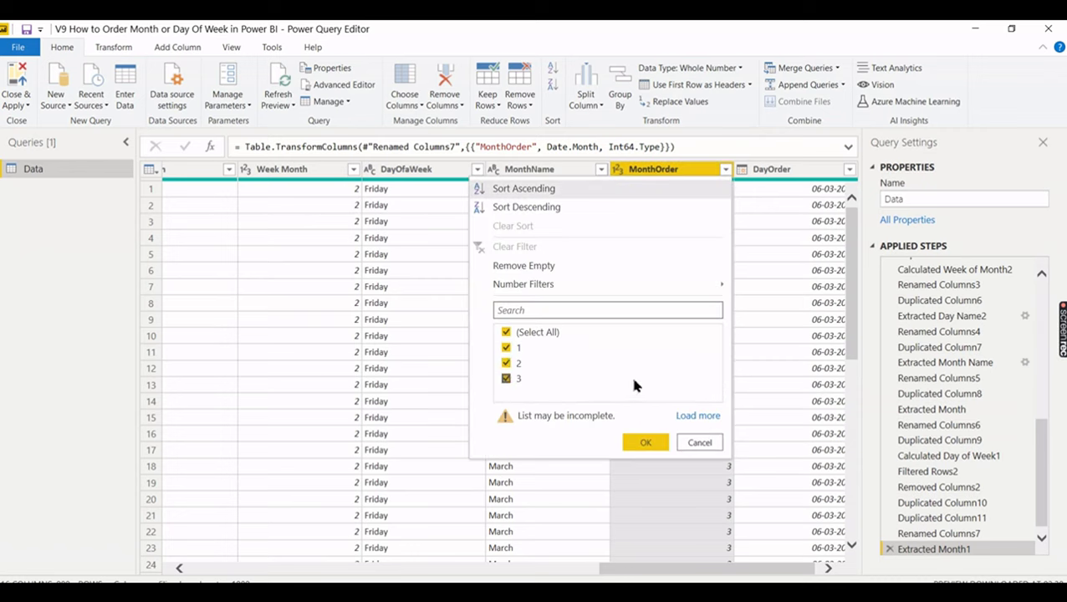
left_click(701, 416)
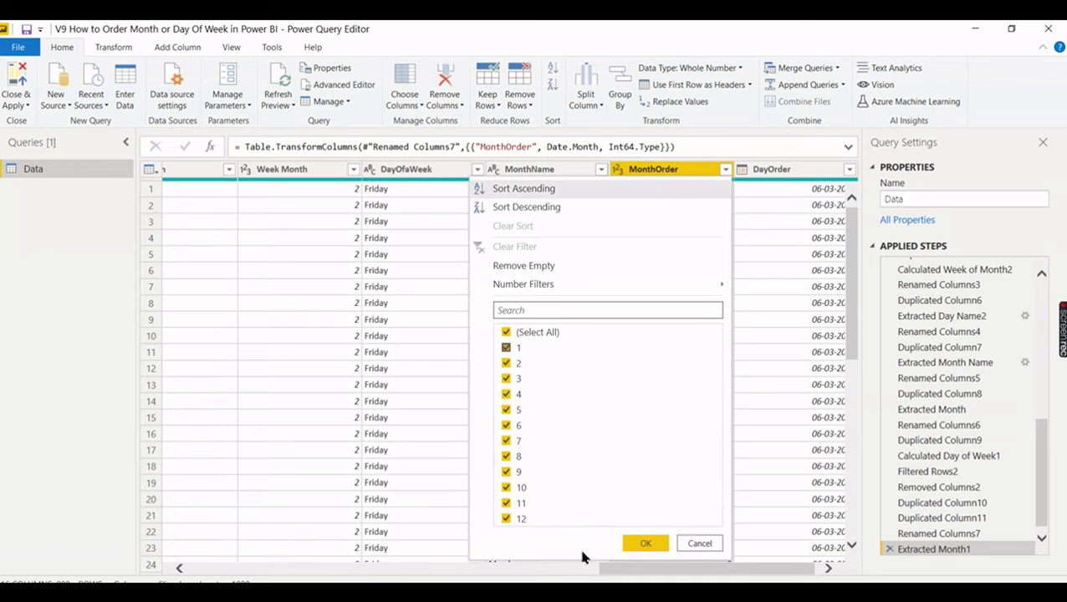
left_click(699, 544)
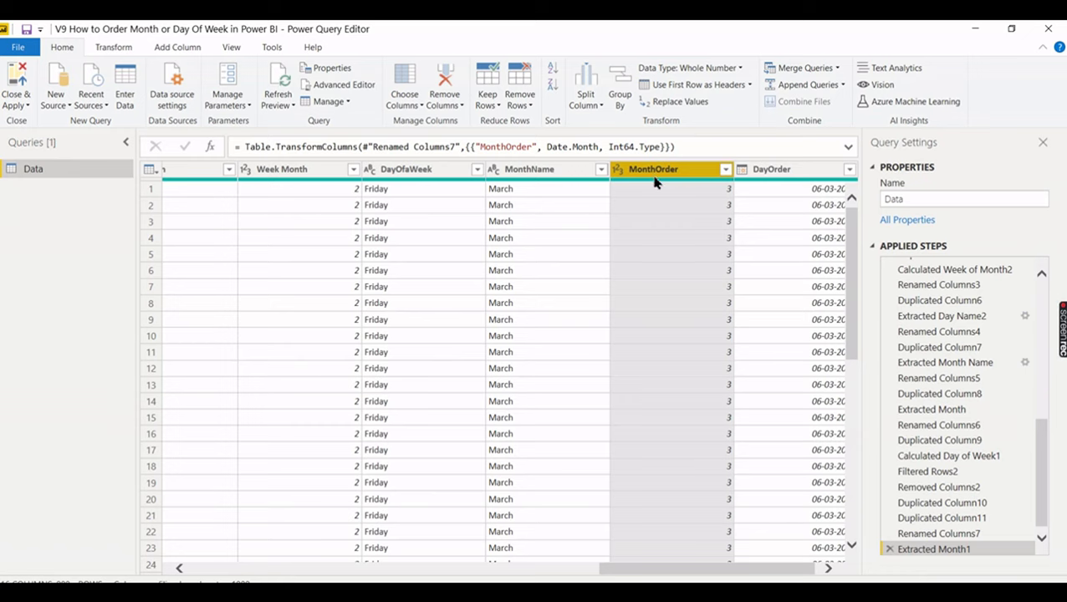
left_click(762, 171)
- Transform the DayOrder column's dates into weekday numbers with Transform > Day > Day of Week
right_click(763, 174)
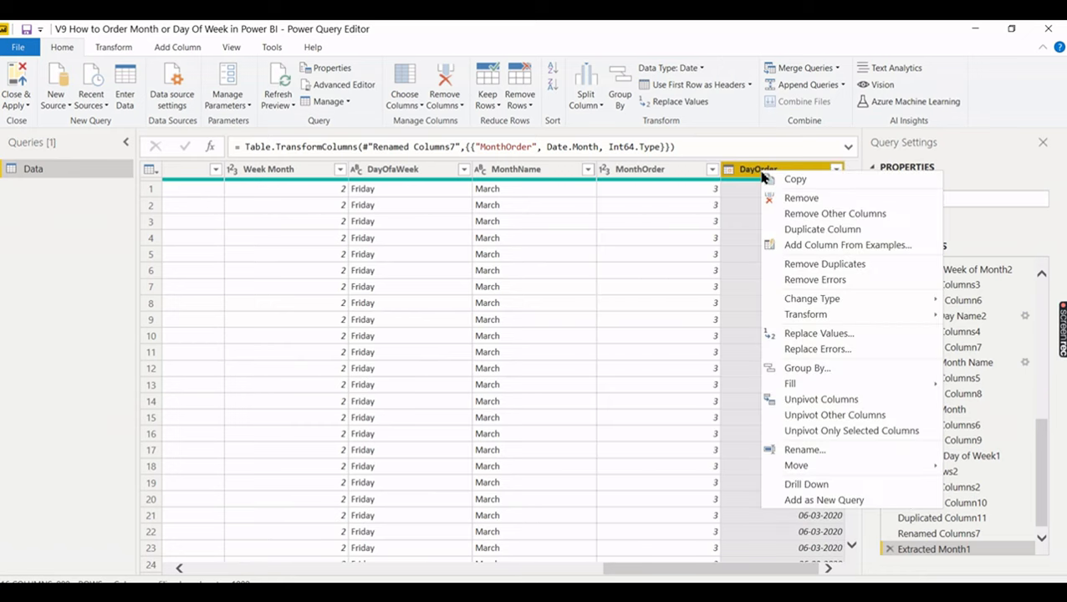
mouse_move(807, 316)
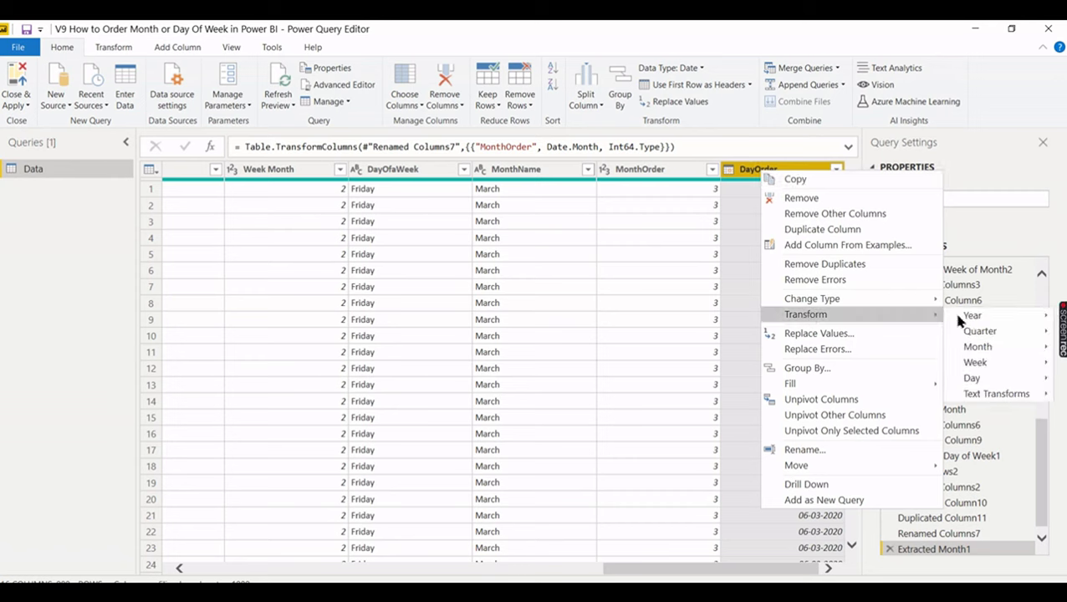
mouse_move(975, 380)
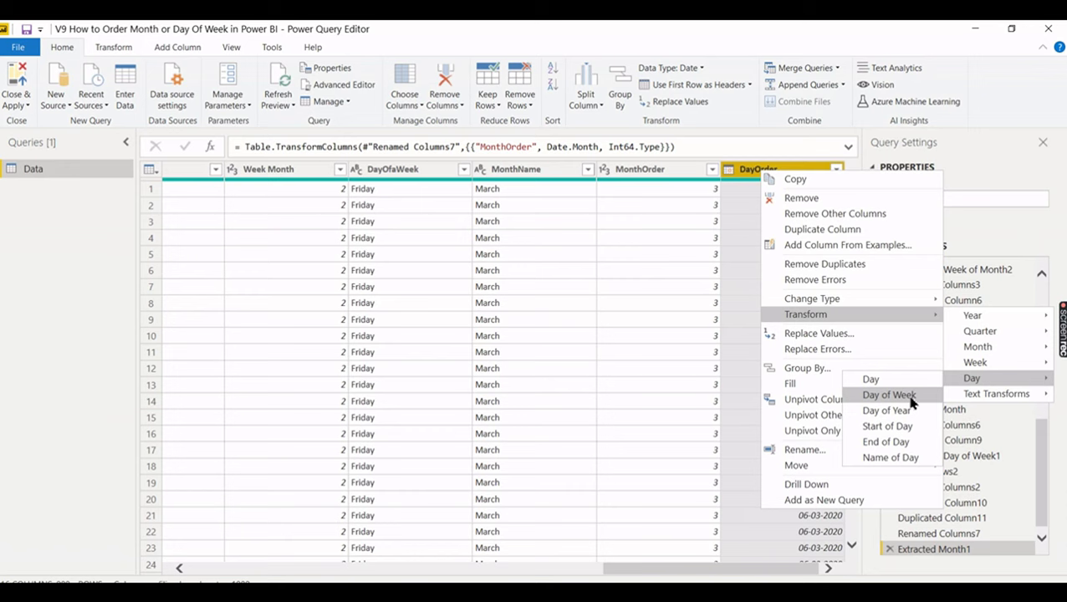
left_click(890, 394)
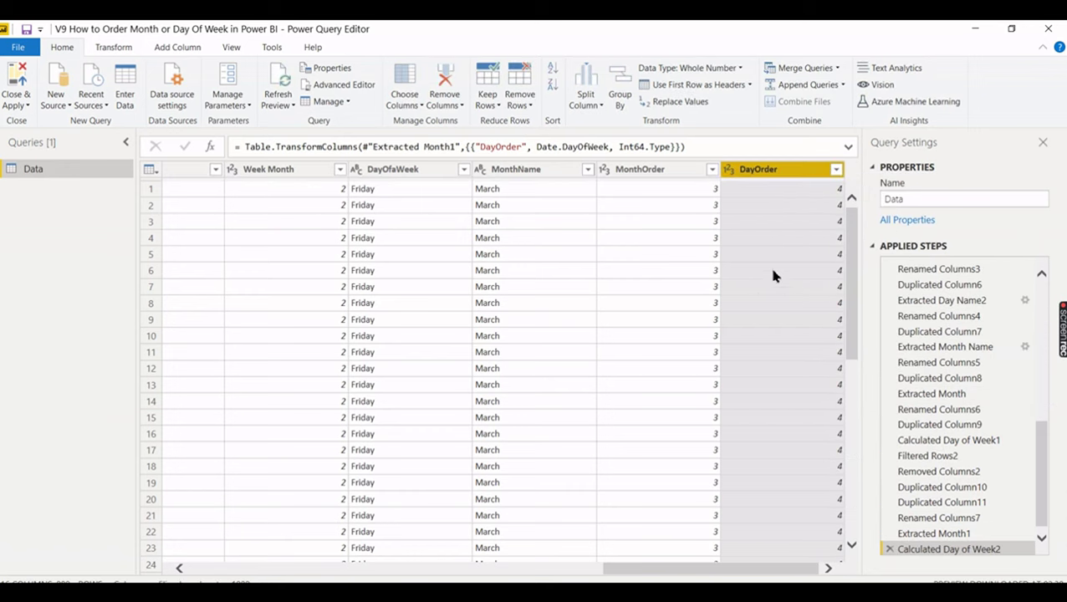
- Check DayOrder's filter list for values 0–6 and confirm with all values kept
left_click(837, 169)
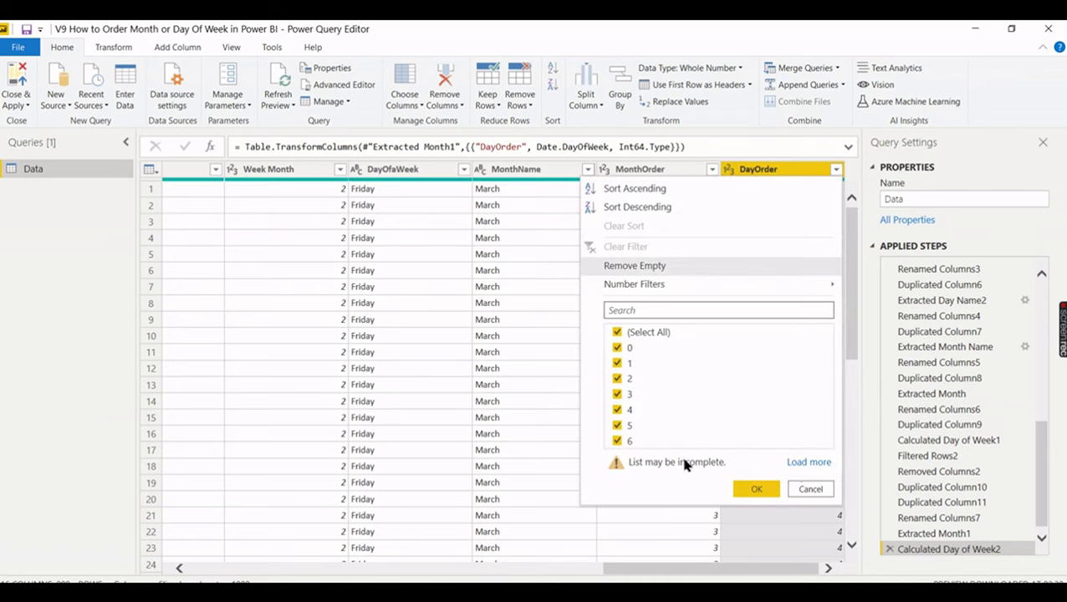
left_click(808, 463)
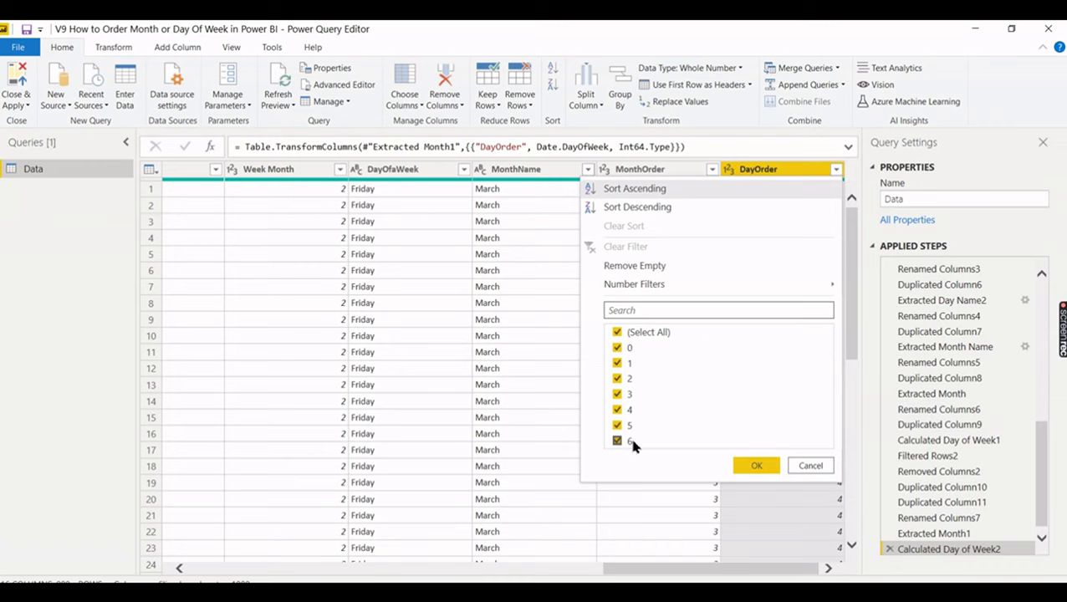
left_click(755, 466)
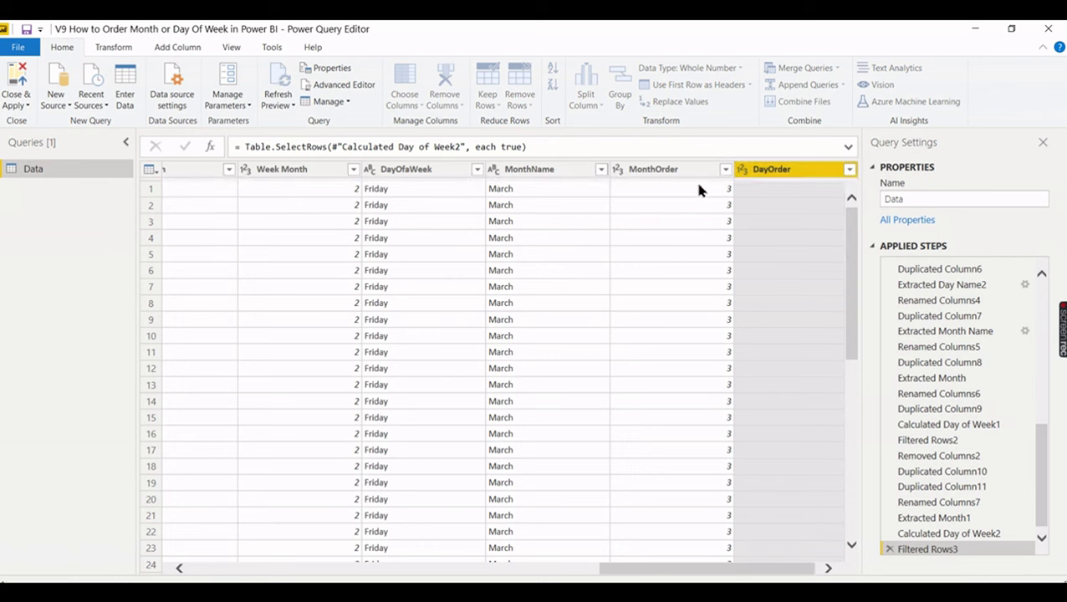
left_click(604, 563)
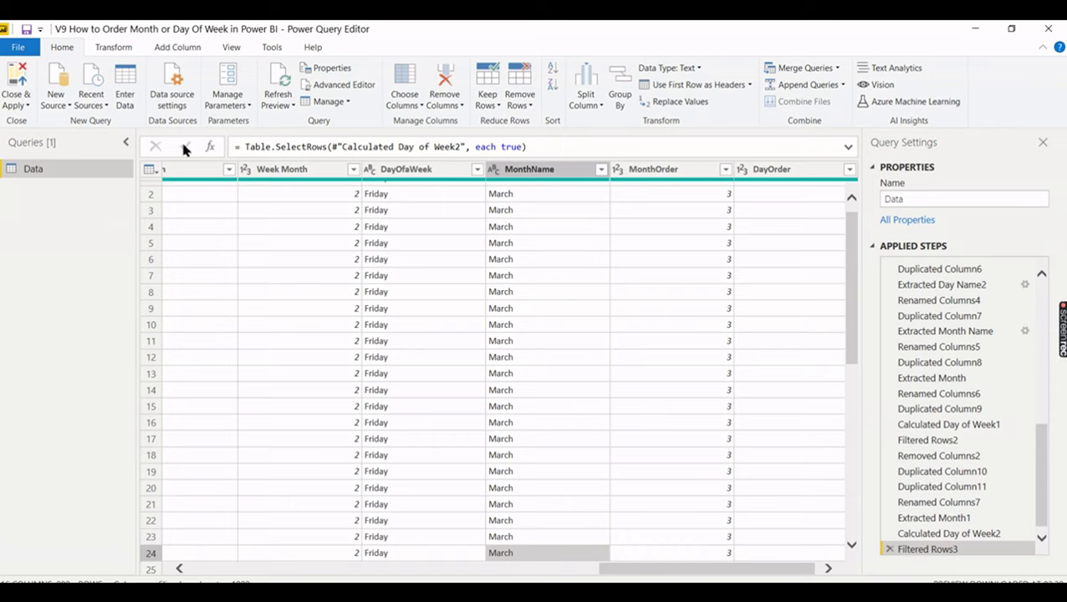
- Close & Apply the query edits and apply the pending changes to the report
left_click(26, 107)
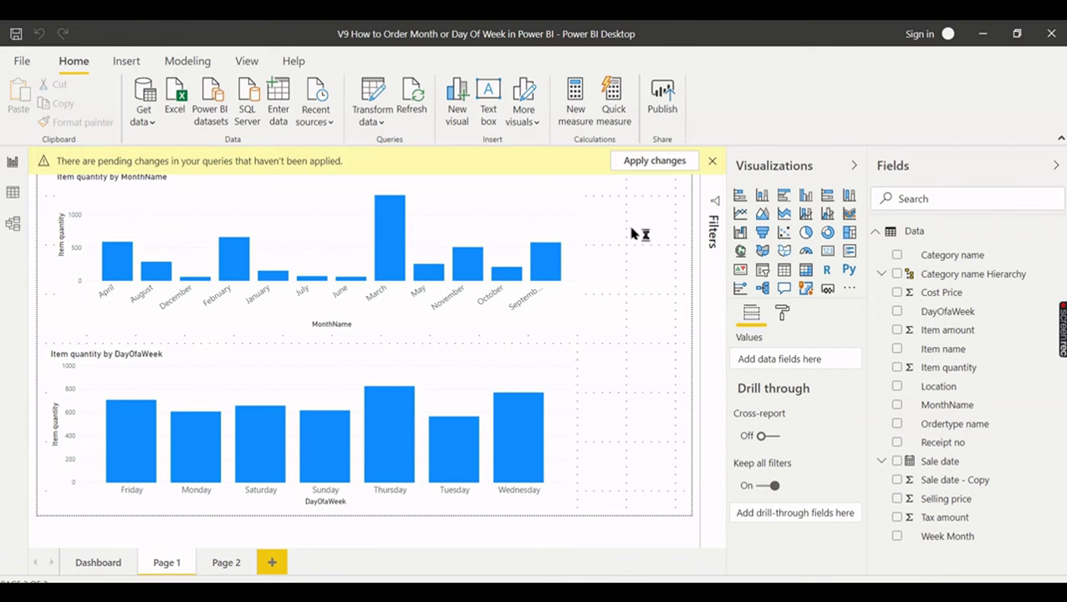
left_click(683, 160)
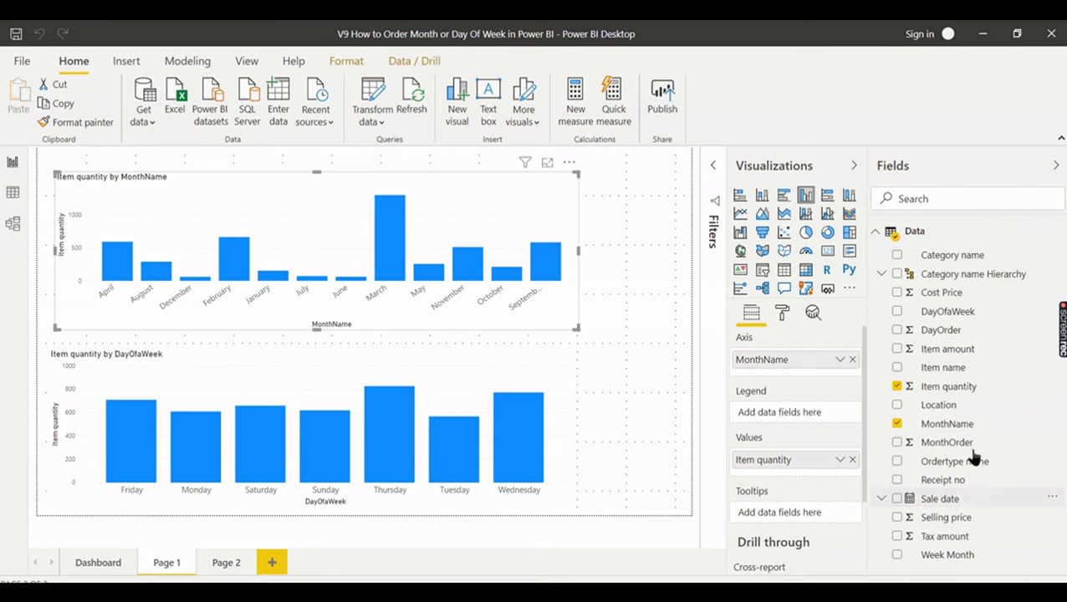
- Set MonthName's Sort by column to MonthOrder so the month chart runs January to December
left_click(943, 426)
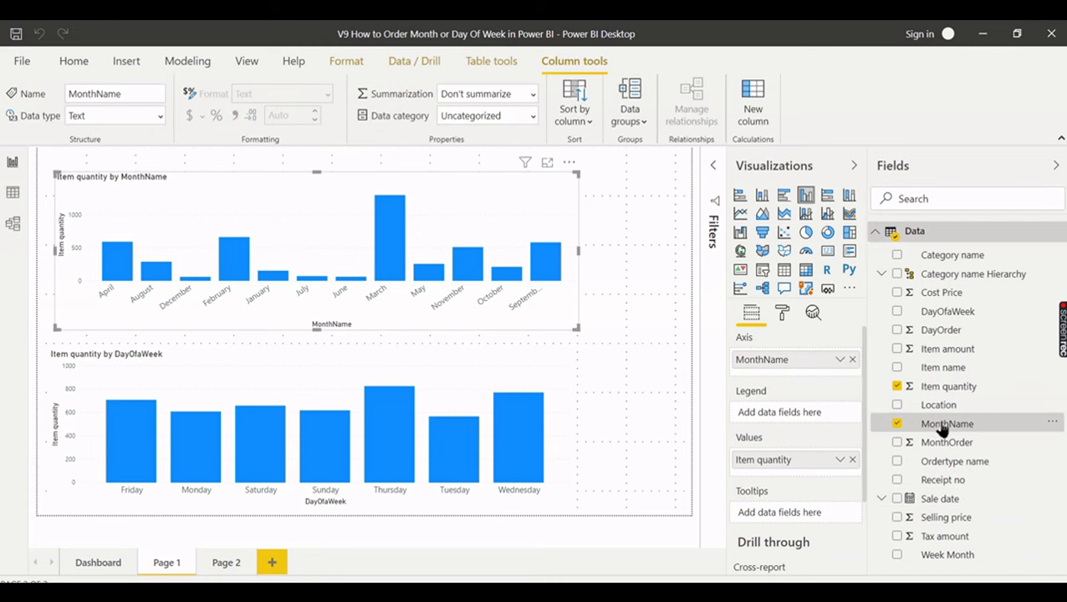
left_click(583, 117)
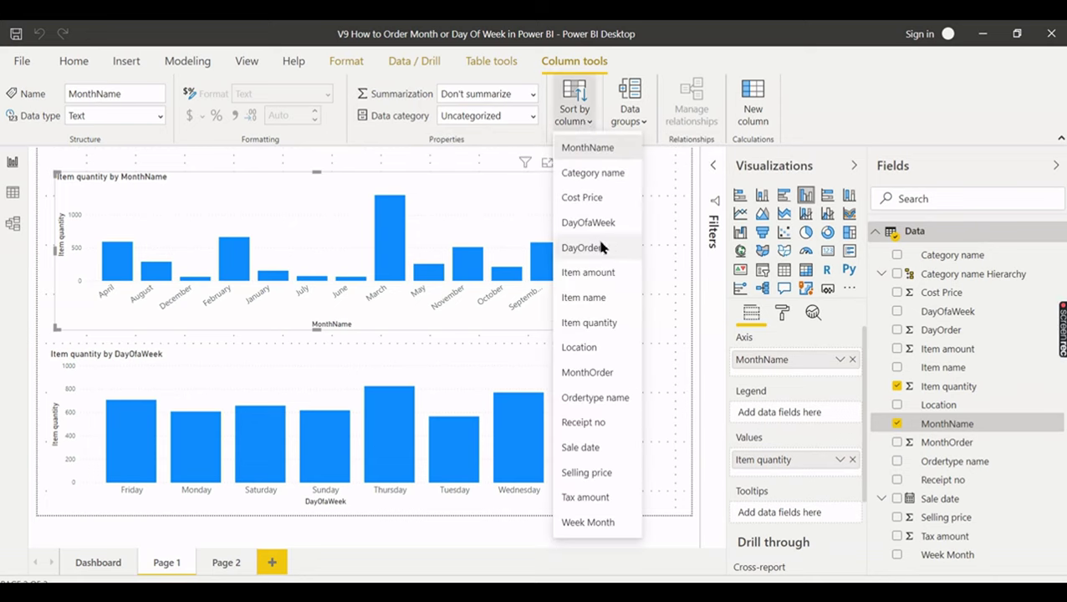
left_click(605, 372)
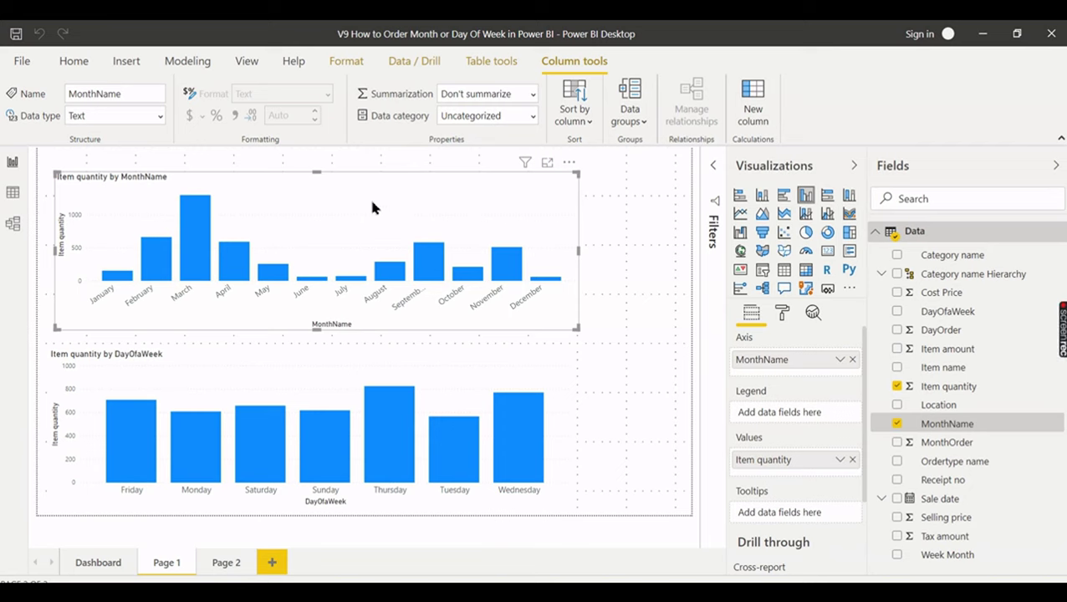
left_click(628, 328)
left_click(443, 374)
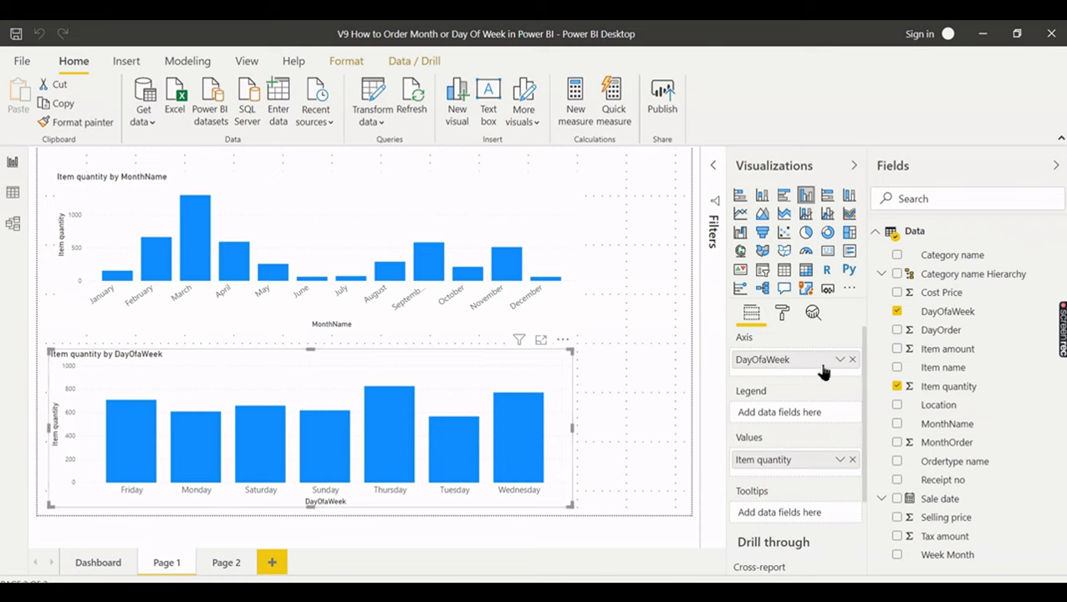
- Set DayOfaWeek's Sort by column to DayOrder so the weekday chart runs Monday to Sunday
left_click(954, 316)
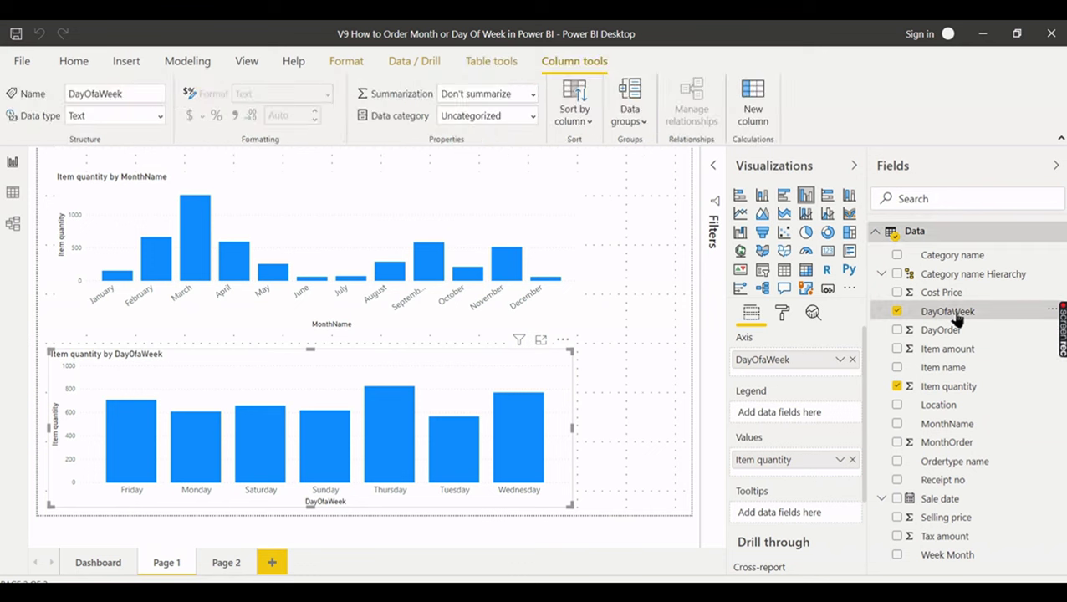
left_click(583, 122)
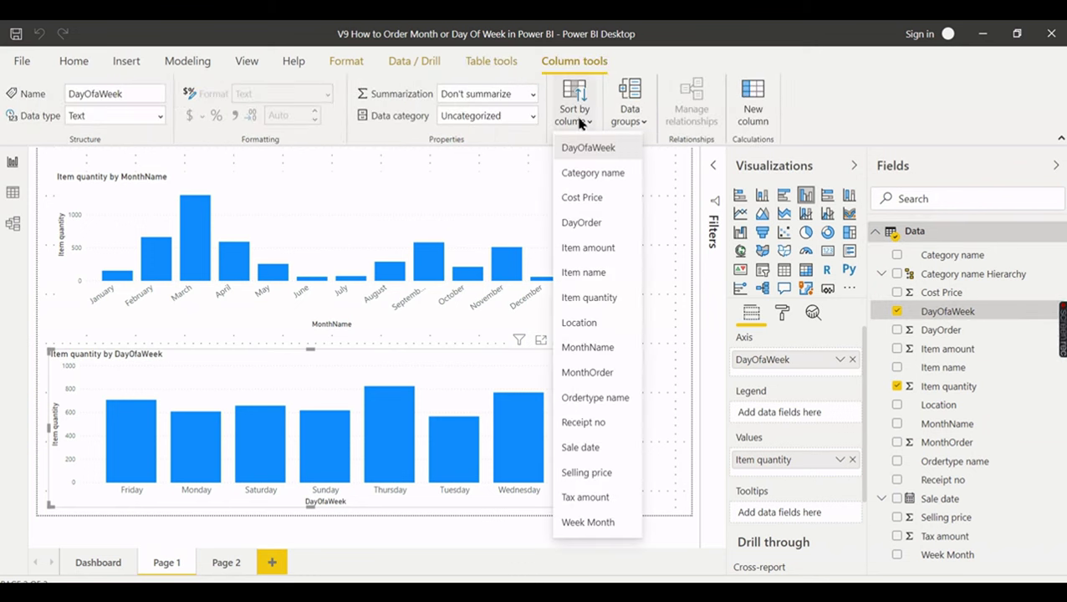
left_click(591, 228)
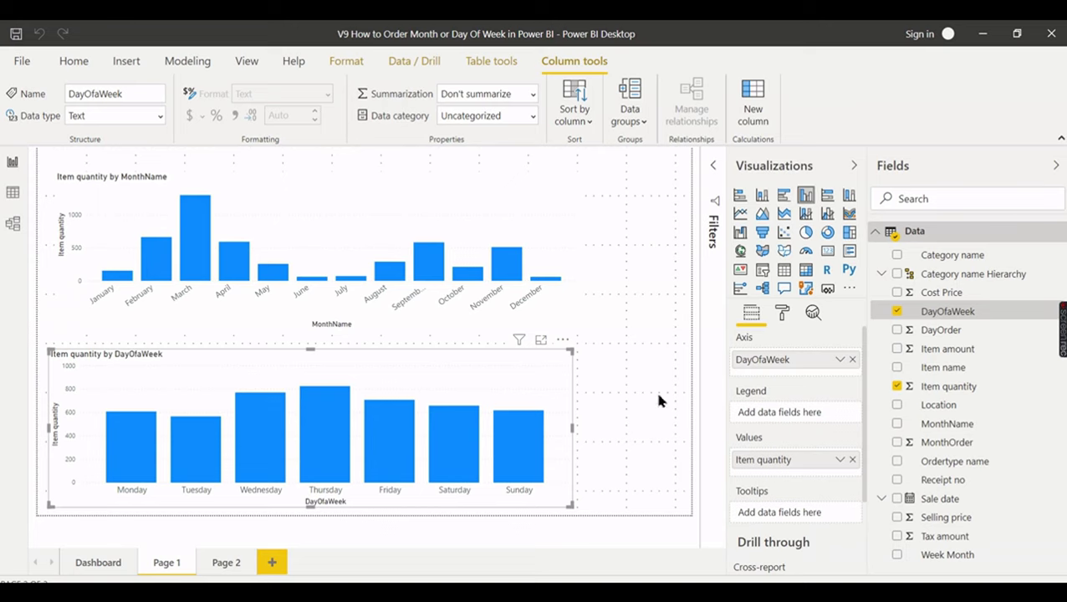
left_click(622, 409)
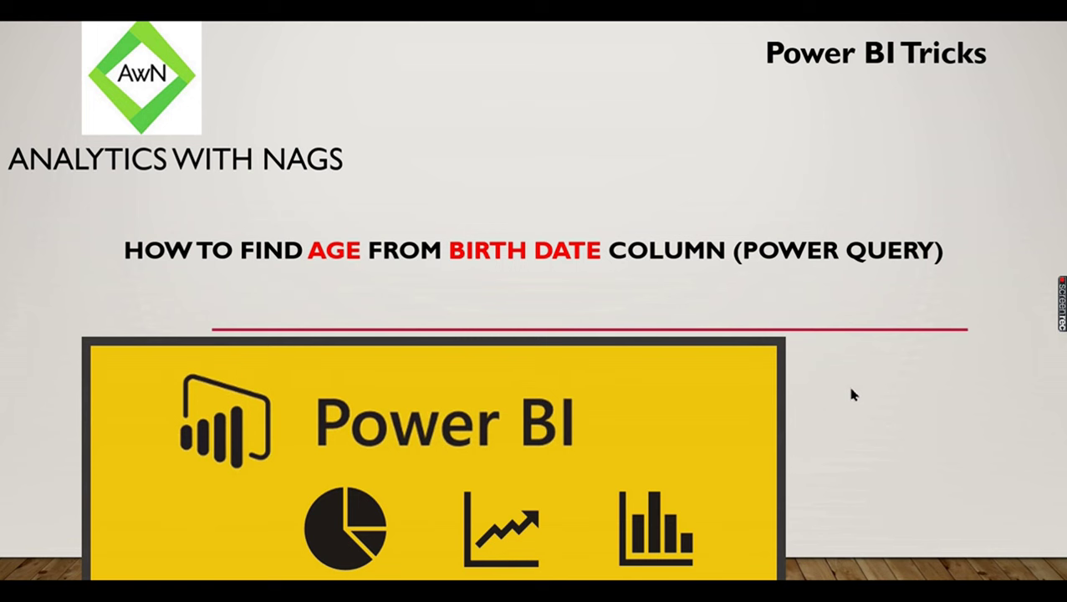
- Advance to the Business Scenario (Naga Garments) slide and reveal its casual wear and accessories images
key("Right")
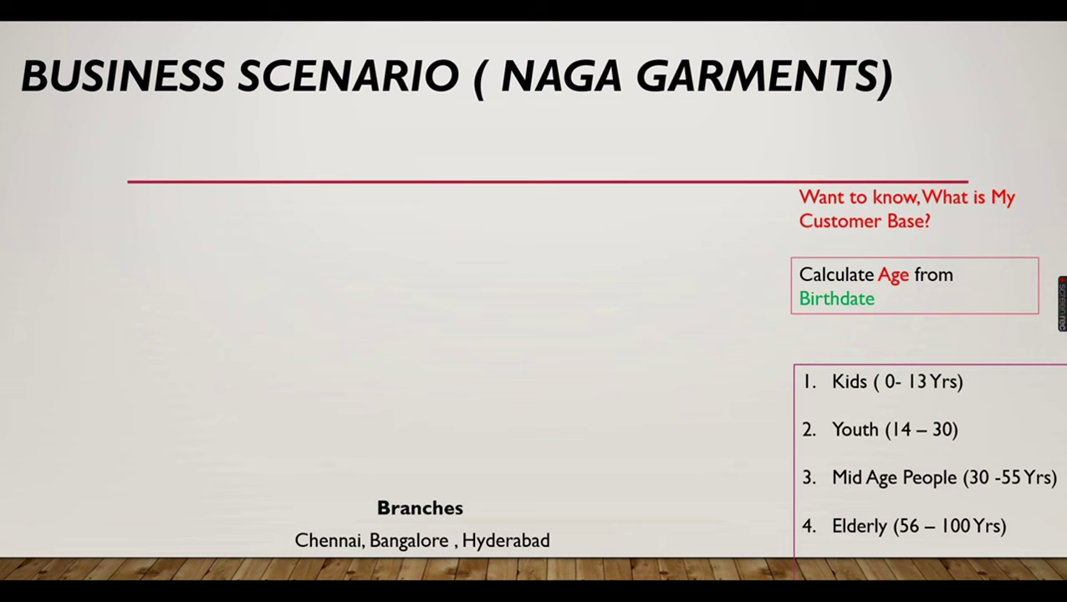
key("Right")
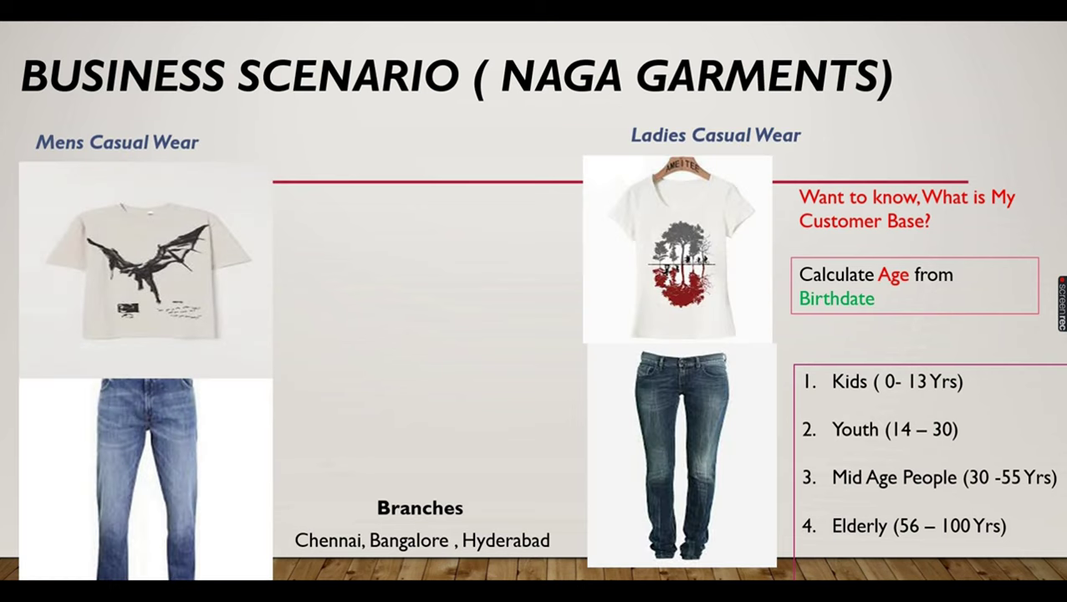
key("Right")
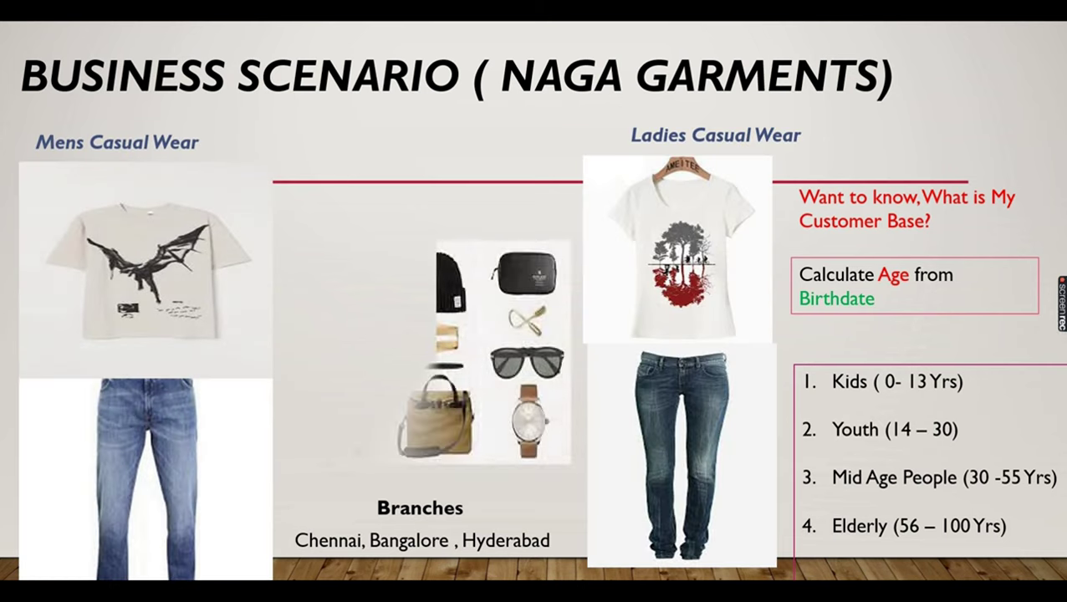
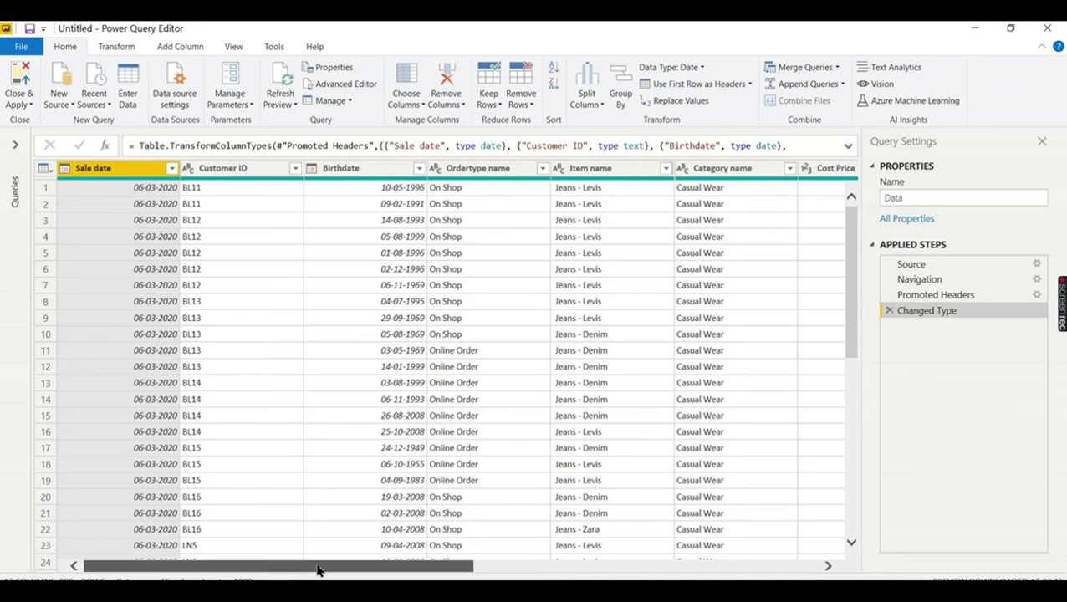
- Duplicate the Birthdate column into a new 'Birthdate - Copy' column
left_click_drag(320, 569, 368, 569)
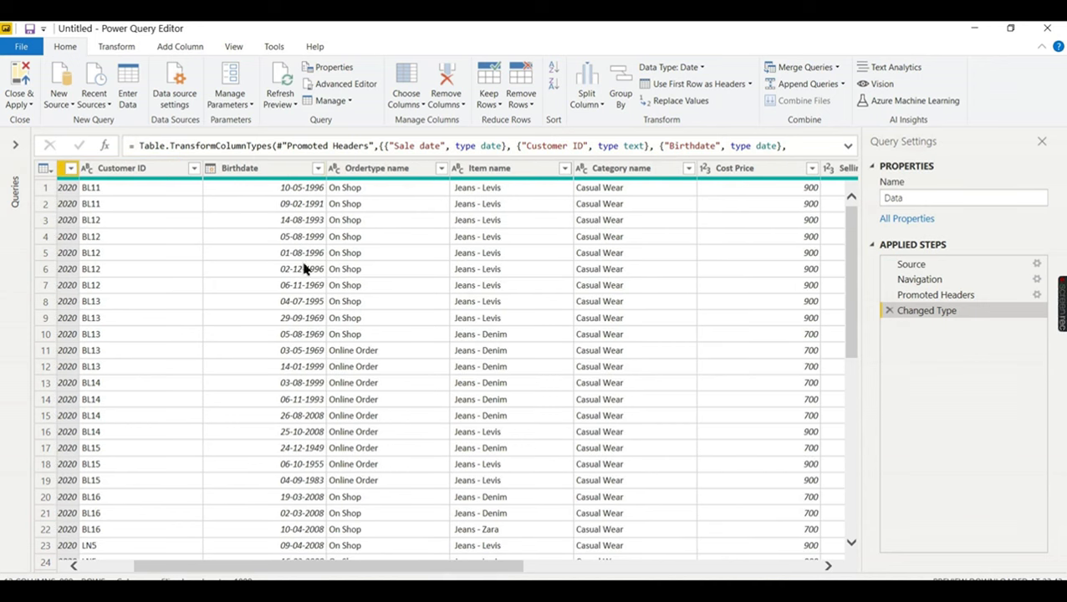
left_click_drag(360, 569, 311, 576)
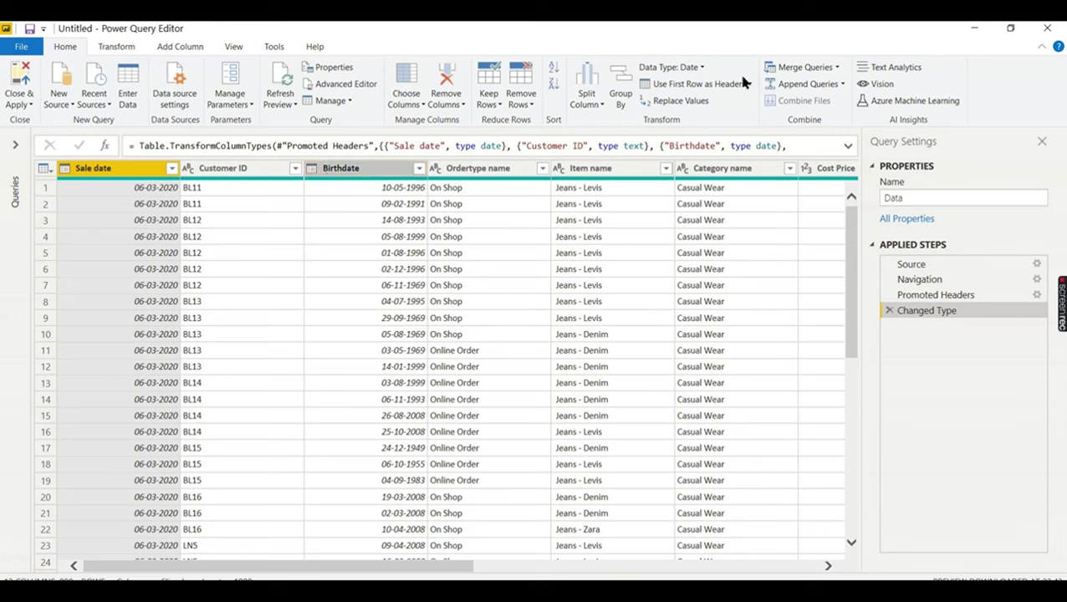
left_click(357, 170)
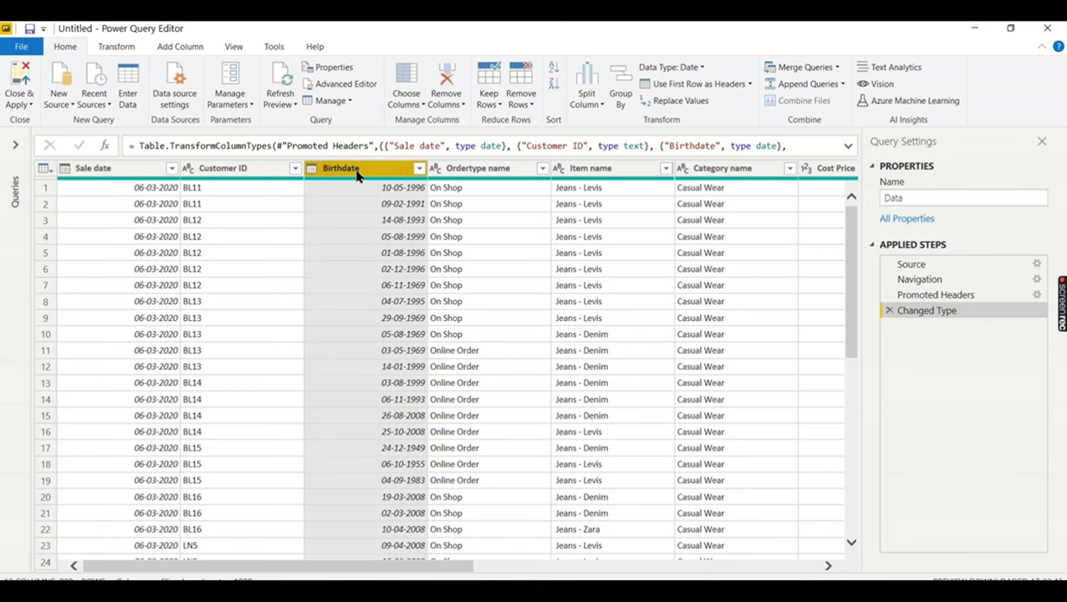
right_click(358, 170)
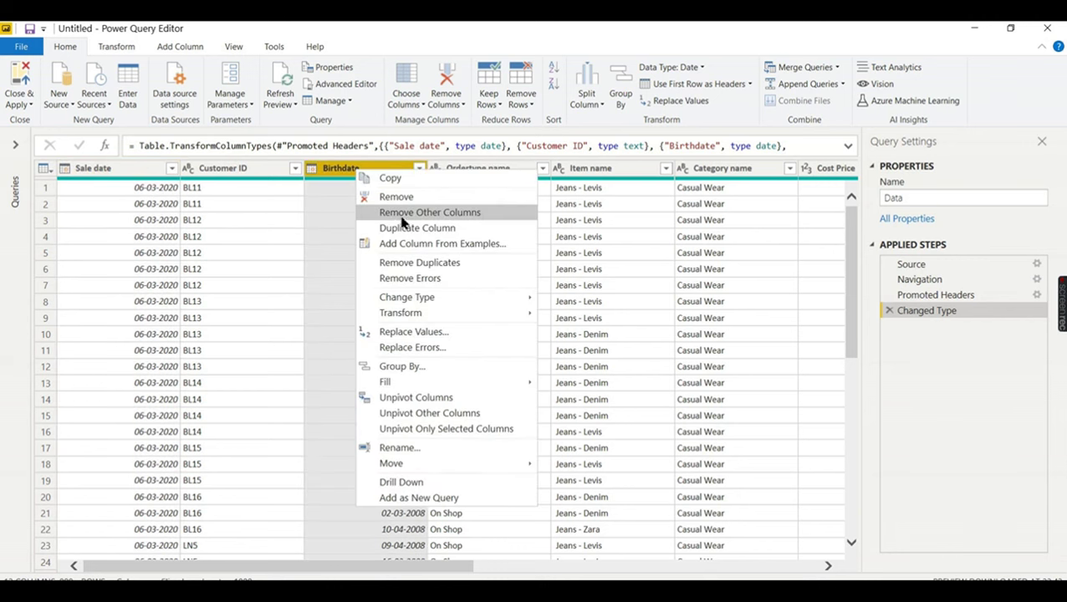
left_click(420, 229)
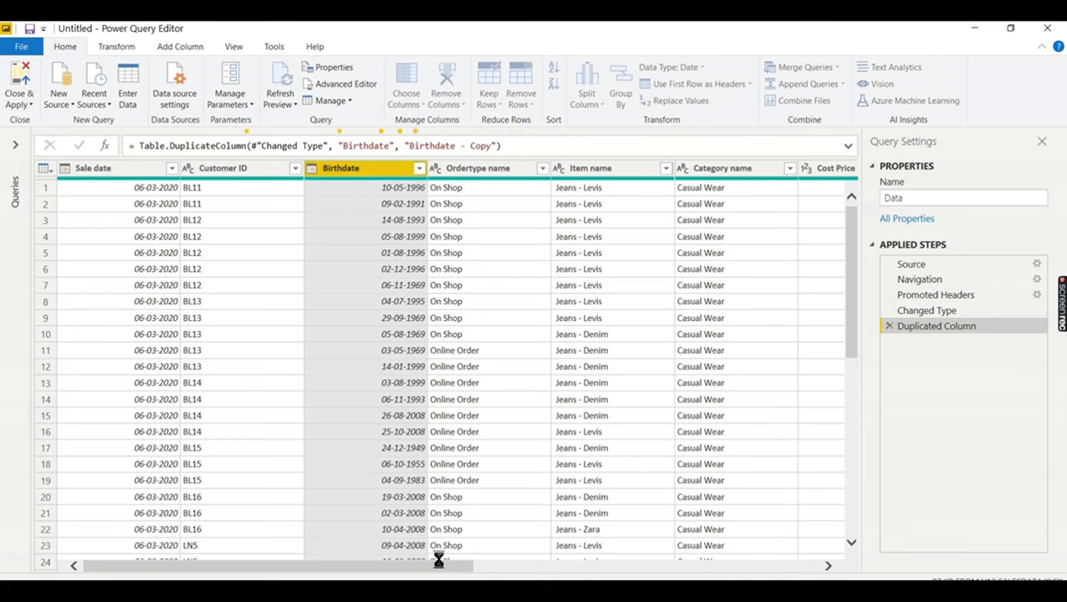
- Add an Age column computing today's date minus Birthdate - Copy as a duration
left_click(640, 567)
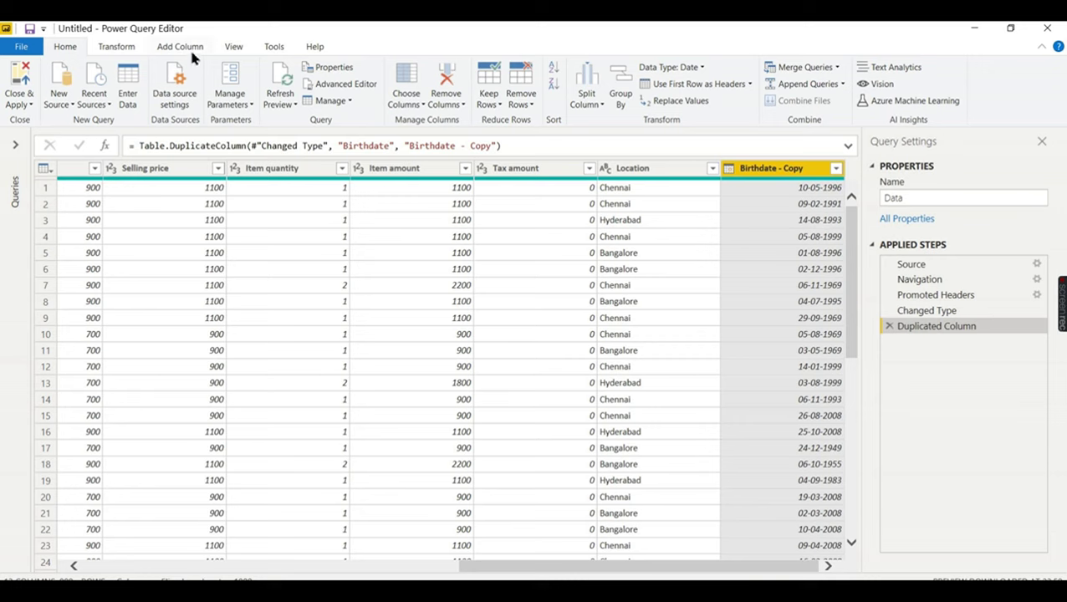
left_click(163, 49)
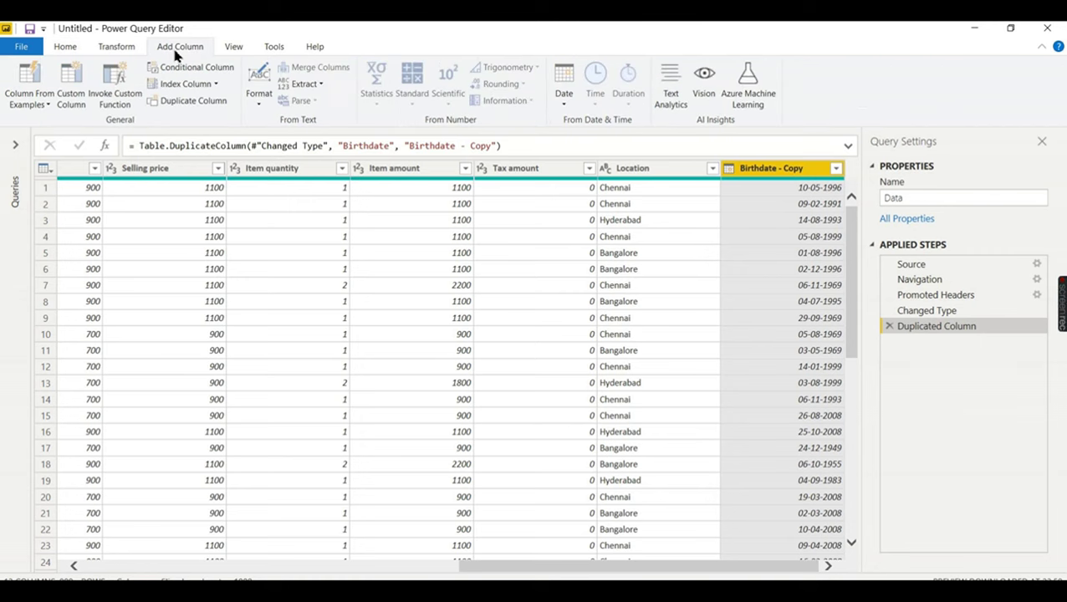
left_click(562, 94)
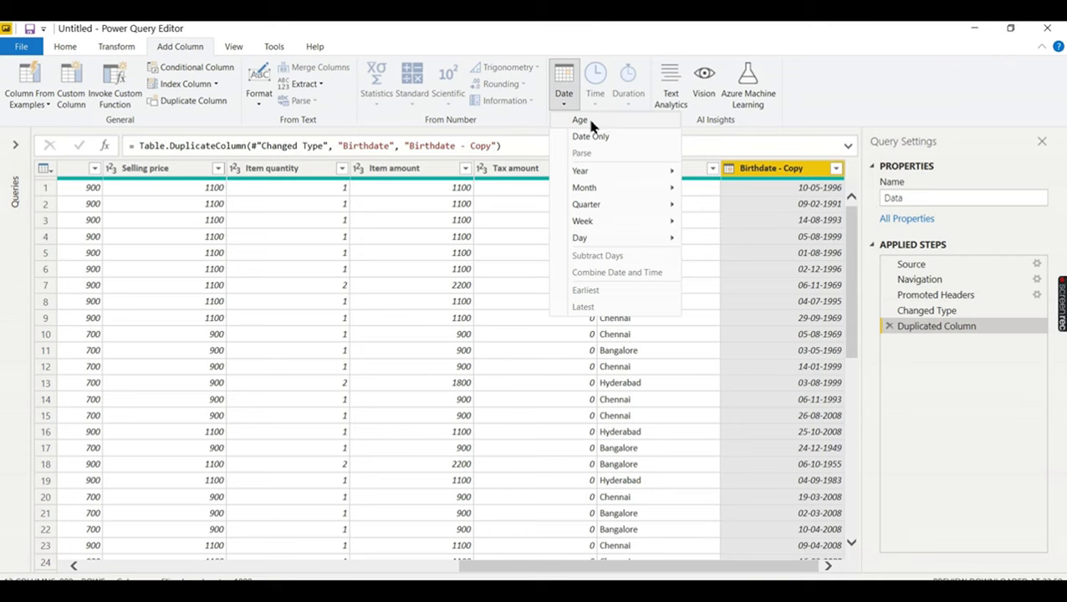
left_click(591, 122)
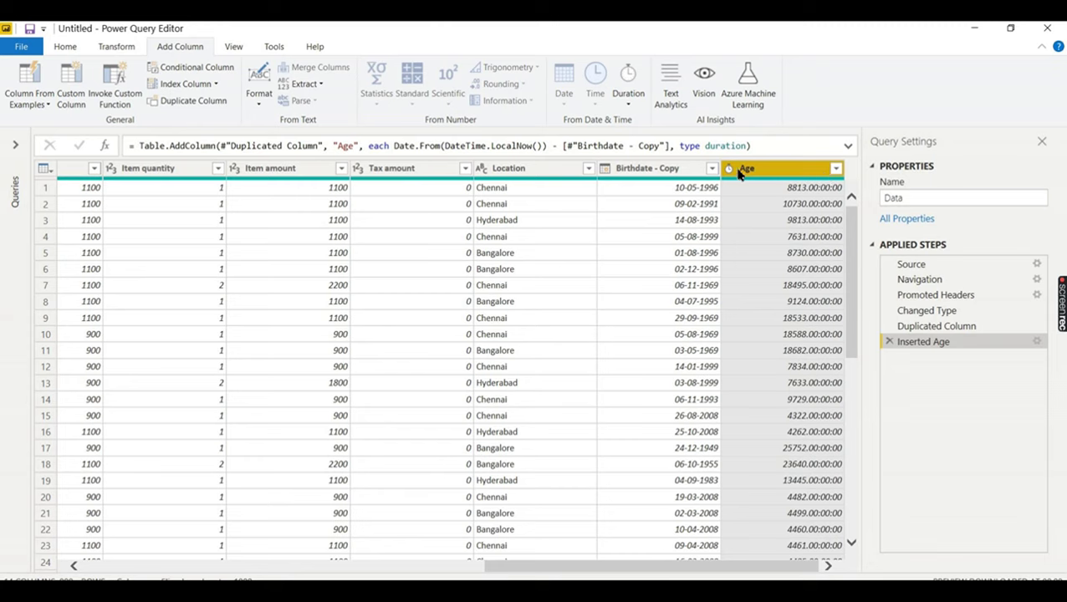
- Convert Age into a Total Years column (days divided by 365), rounded down to whole numbers
left_click(629, 100)
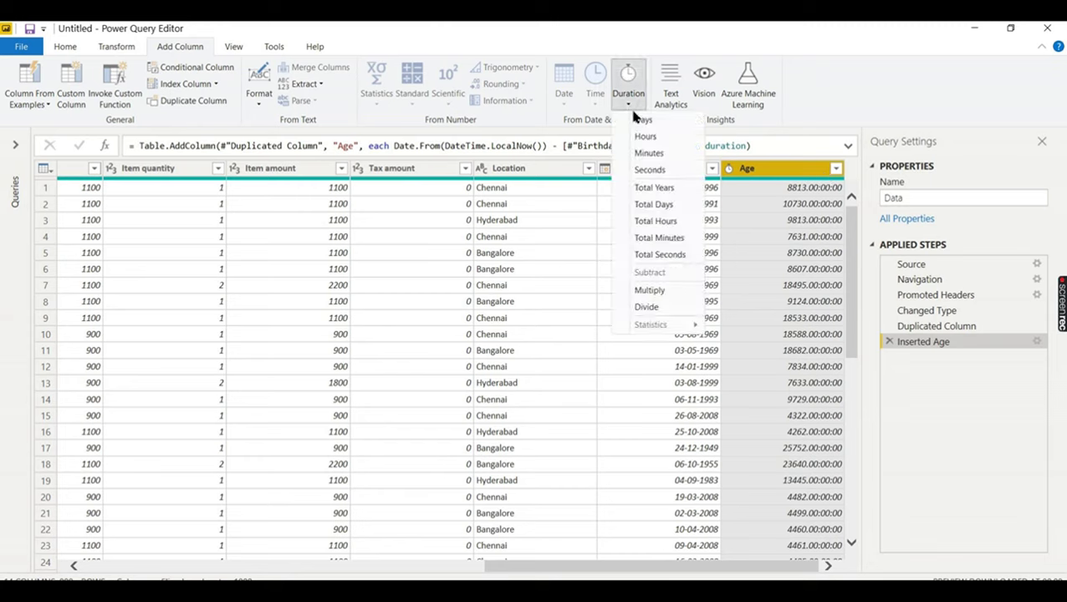
left_click(656, 189)
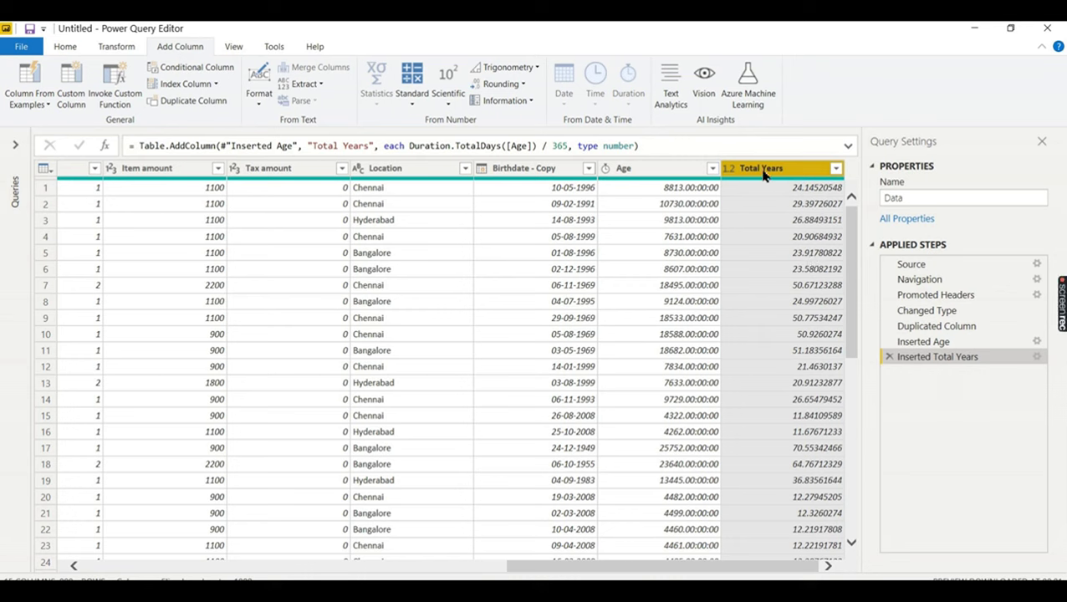
left_click(127, 50)
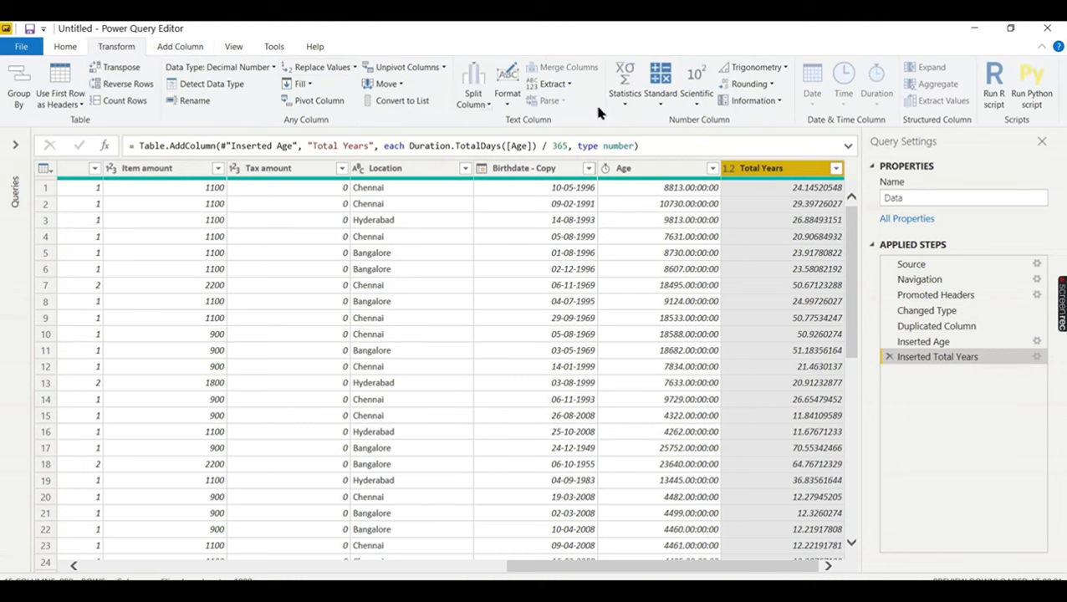
left_click(773, 86)
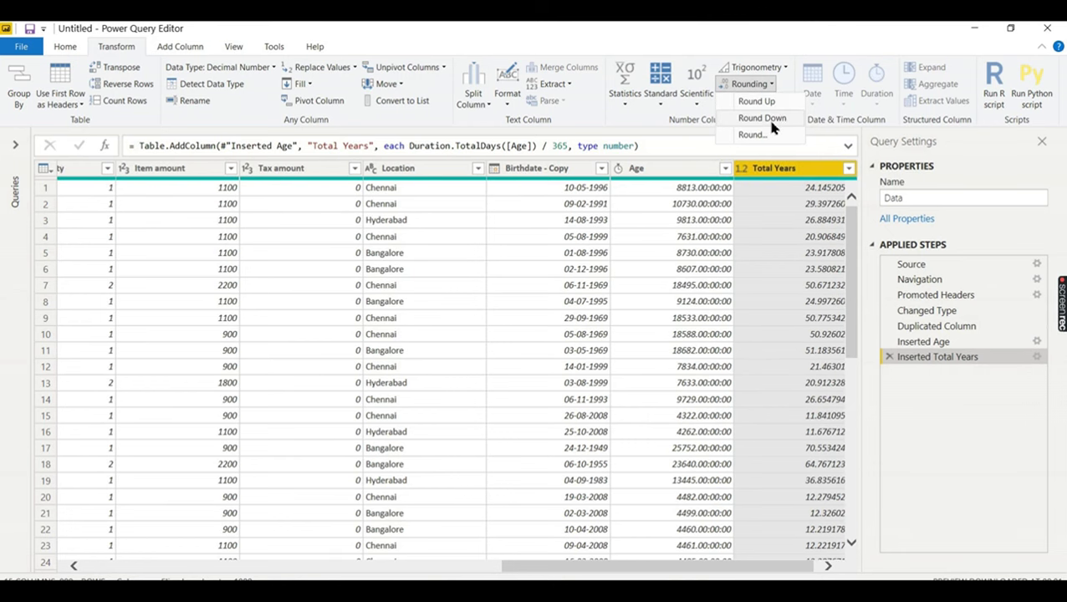
left_click(762, 118)
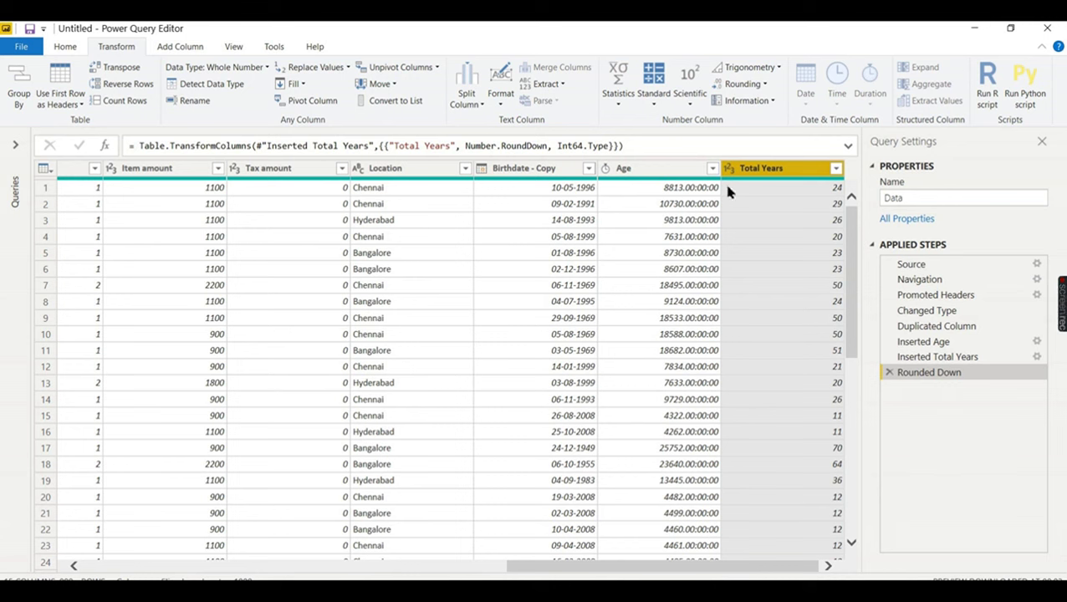
- Add a second Age column (Age.1) from Birthdate - Copy
left_click(553, 171)
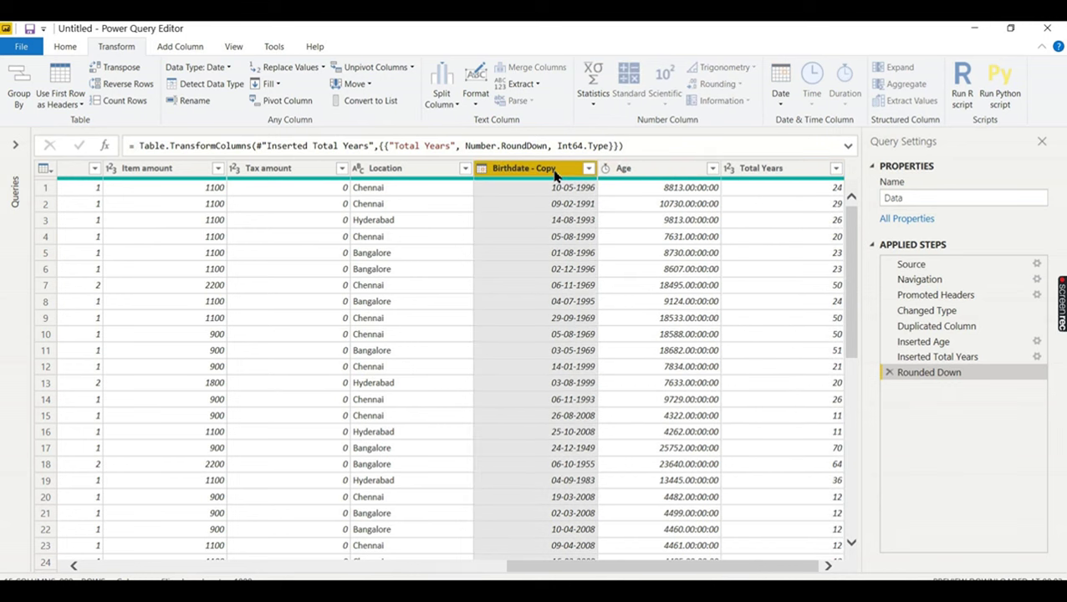
right_click(554, 172)
left_click(176, 46)
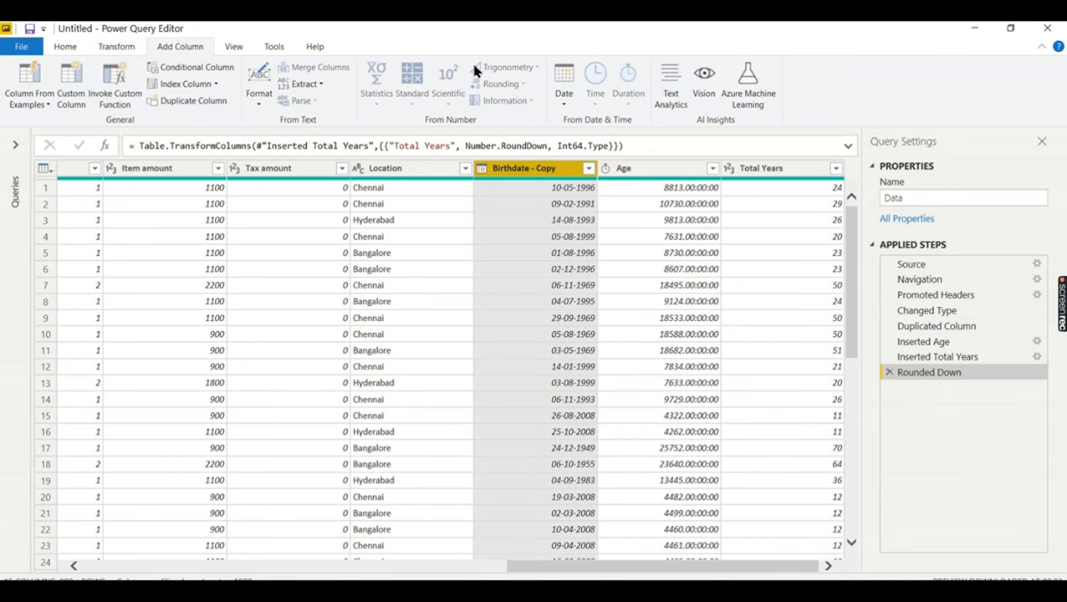
left_click(563, 99)
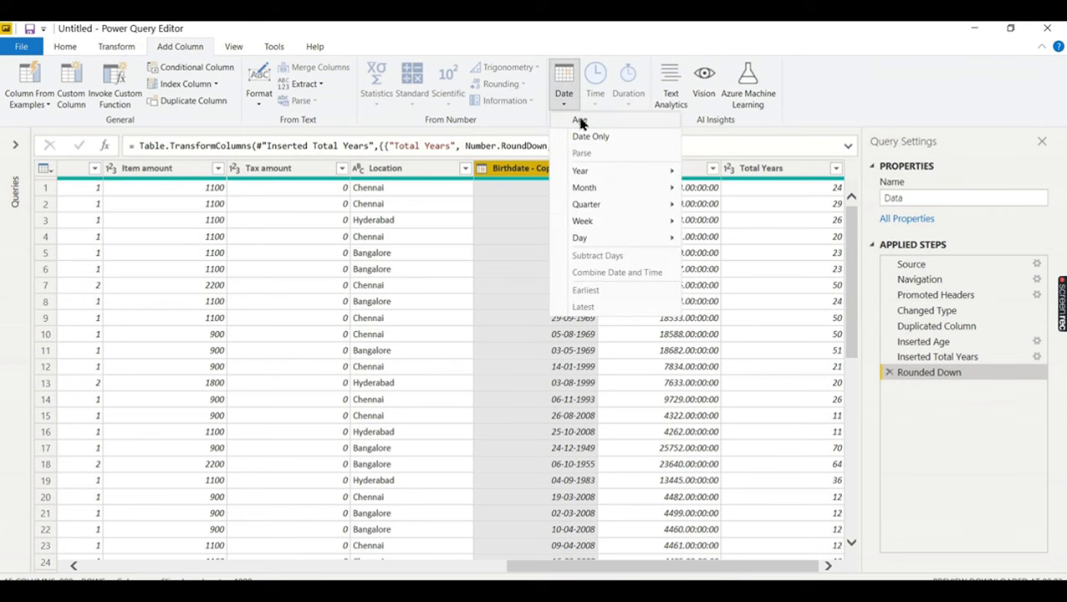
left_click(580, 122)
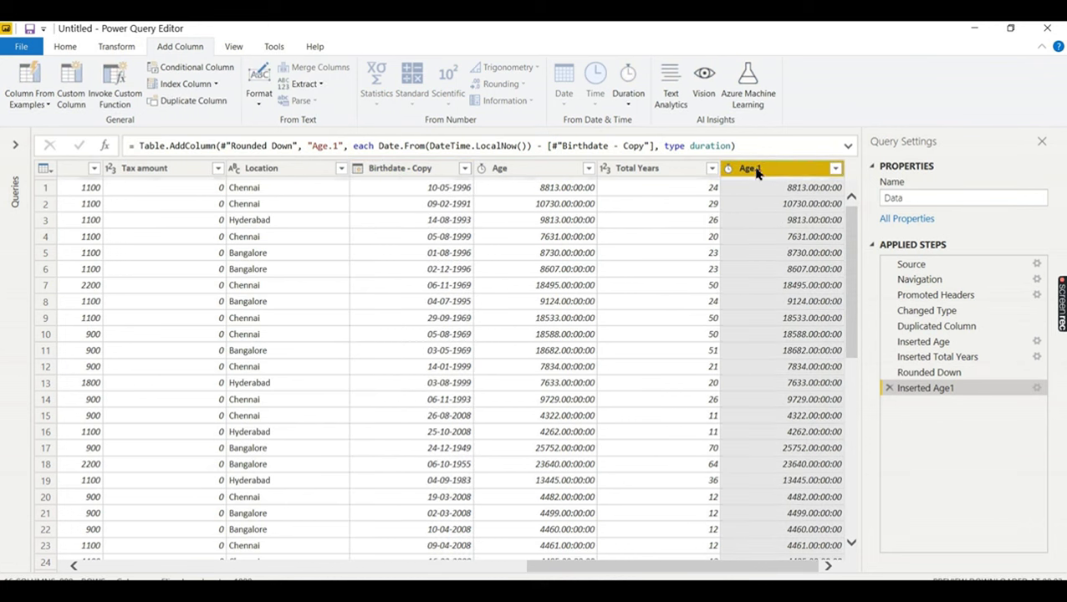
- Convert Age.1 into a Total Years.1 column rounded down to whole years
left_click(625, 106)
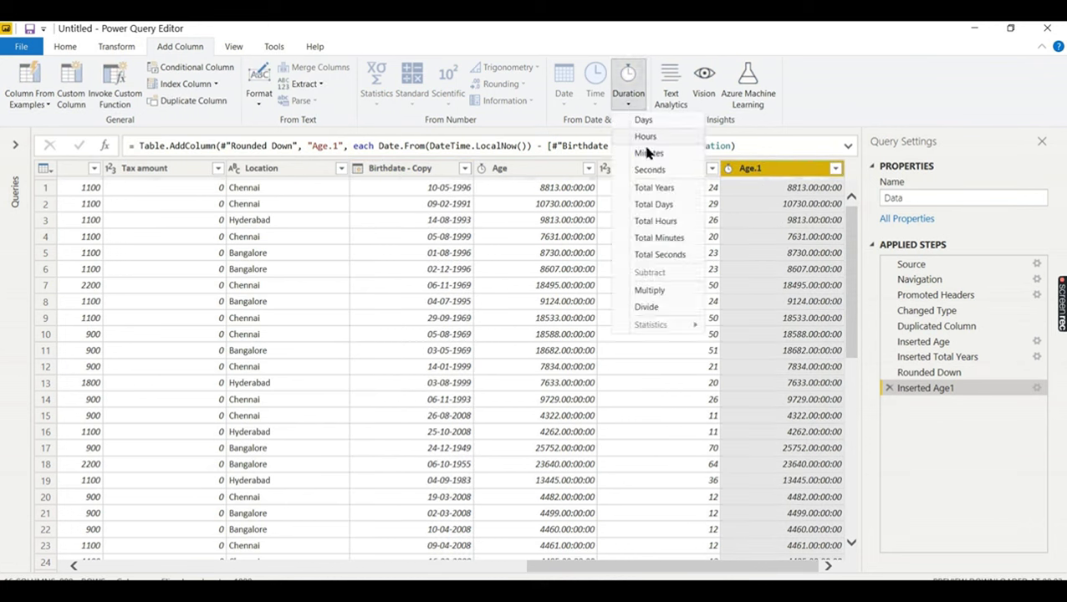
left_click(656, 189)
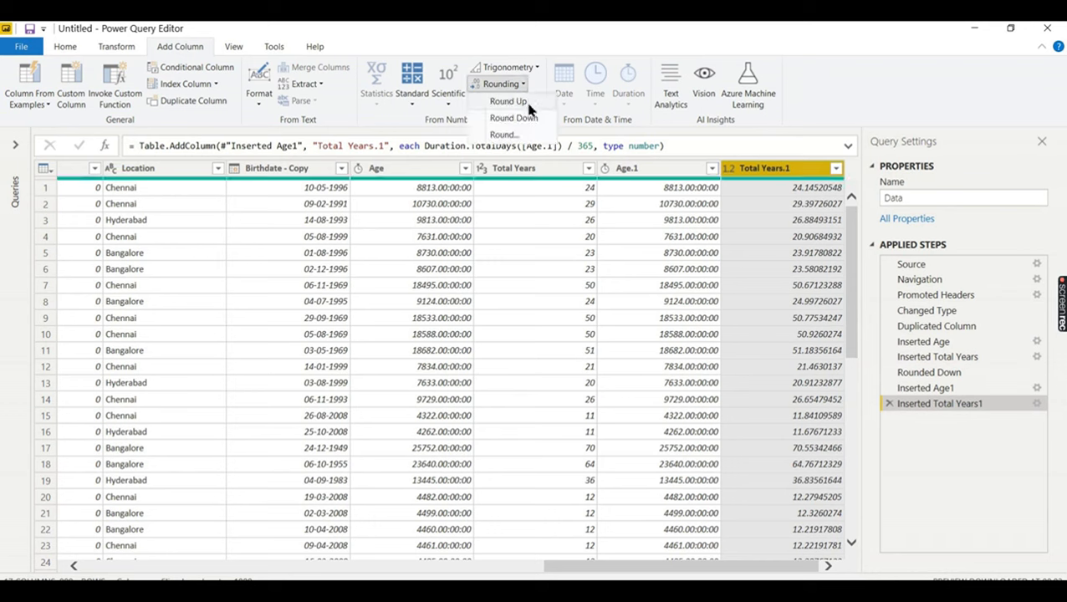
left_click(527, 117)
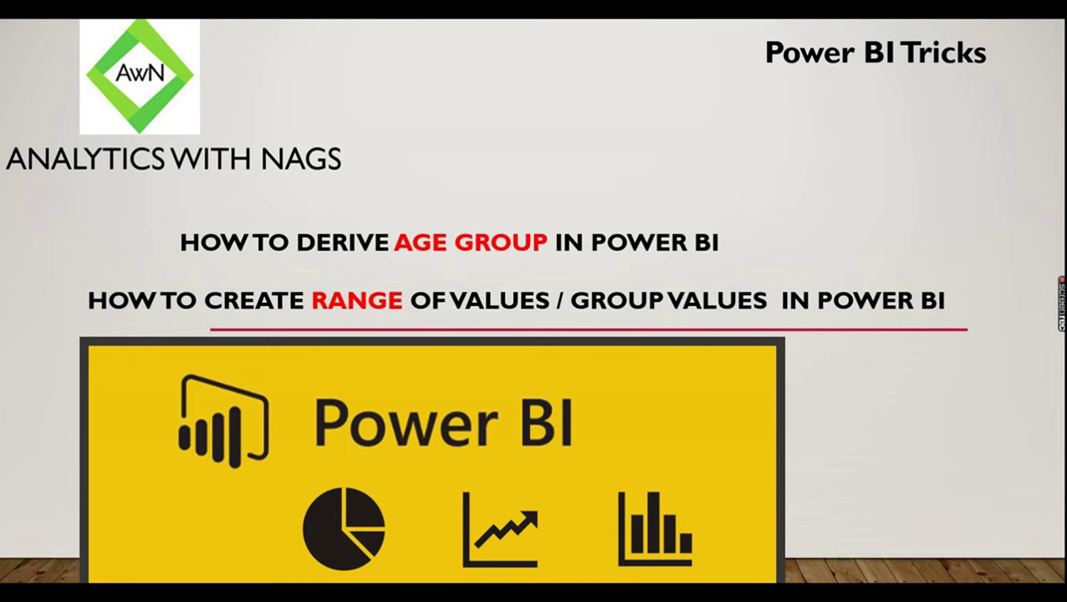
- Show the Naga Garments Business Scenario slide with men's and ladies' casual wear pictures revealed
left_click(711, 485)
left_click(711, 485)
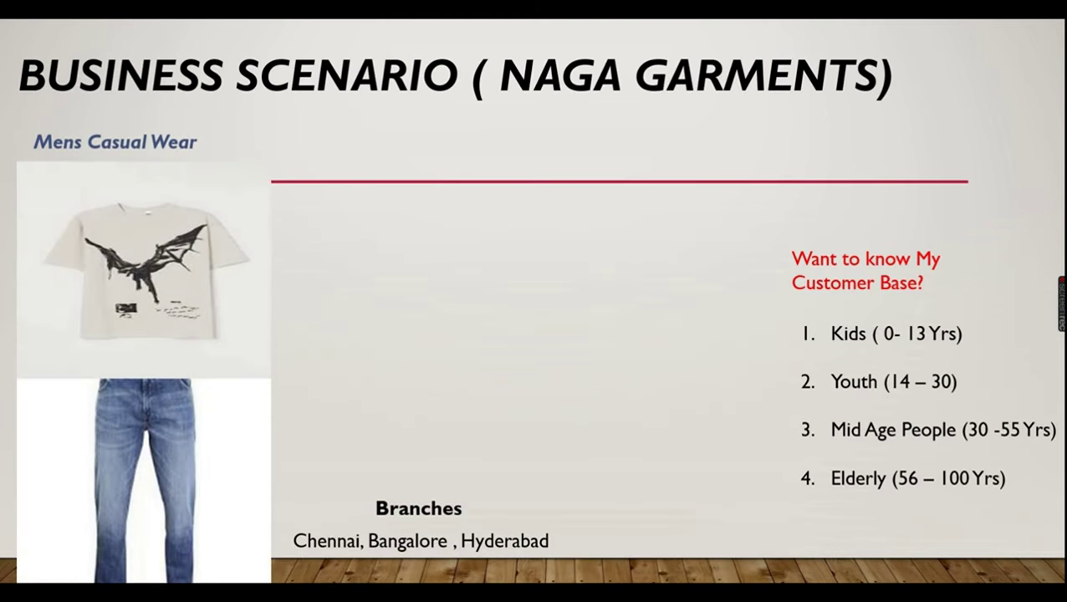
key("Right")
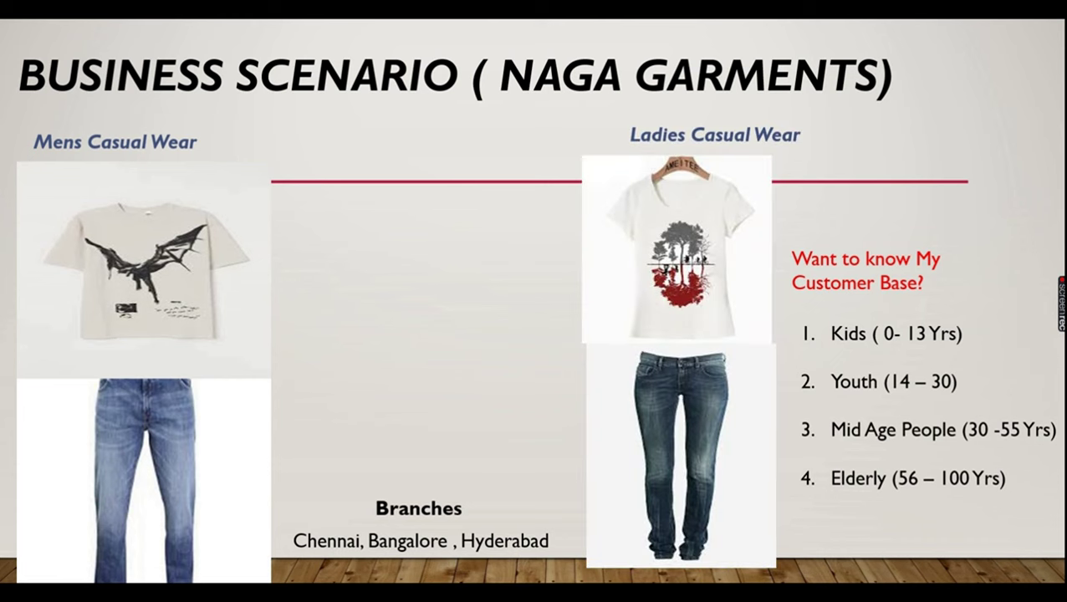
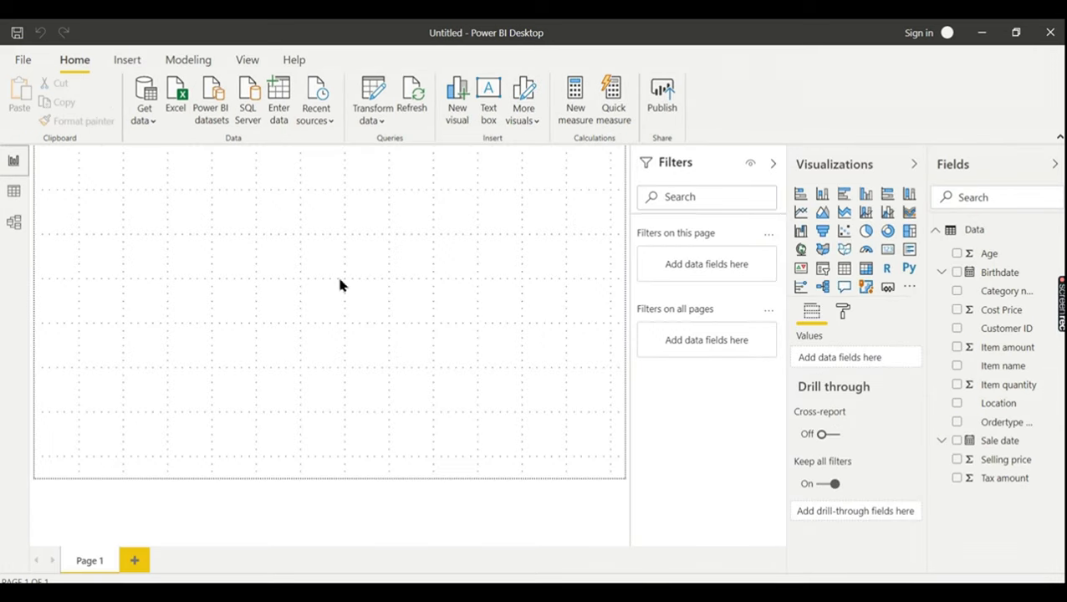
- Set the Age field's summarization to Don't summarize
left_click(989, 255)
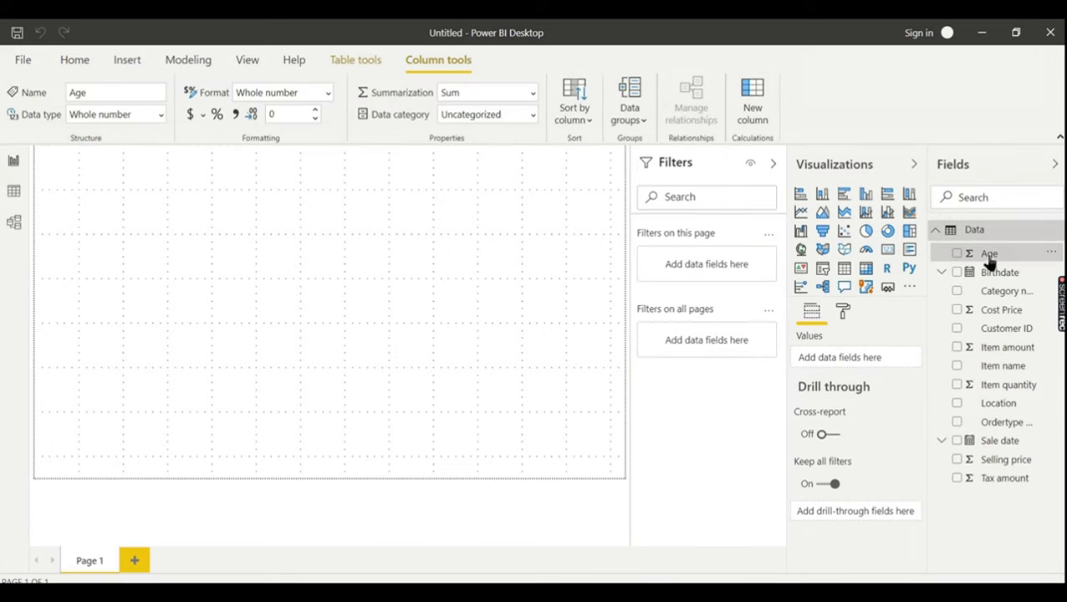
left_click(533, 92)
left_click(509, 115)
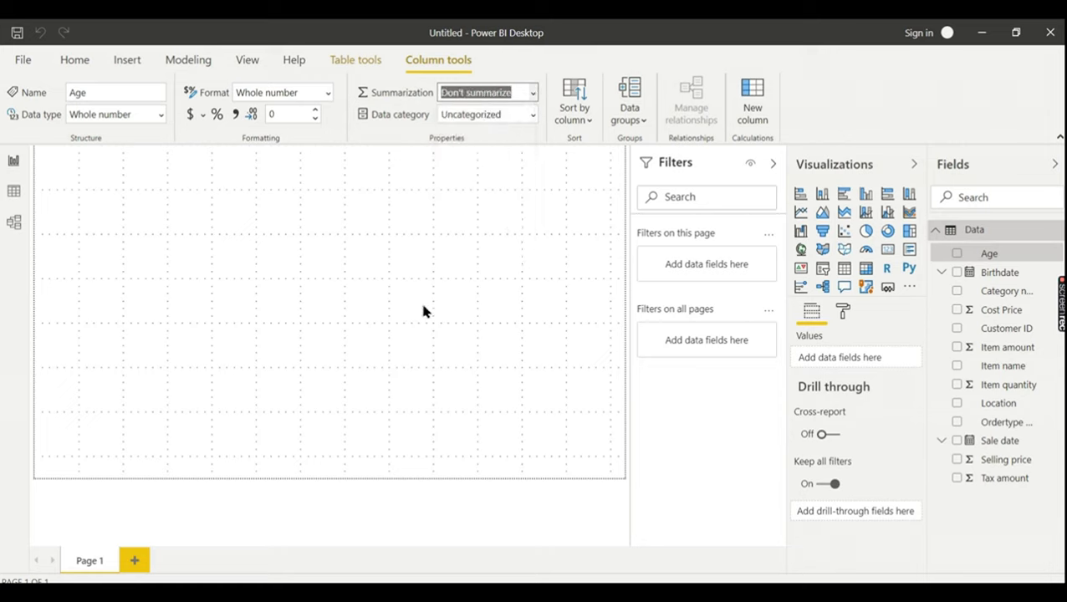
- Chart Item quantity by Age in a column chart and widen it across the canvas
left_click(958, 254)
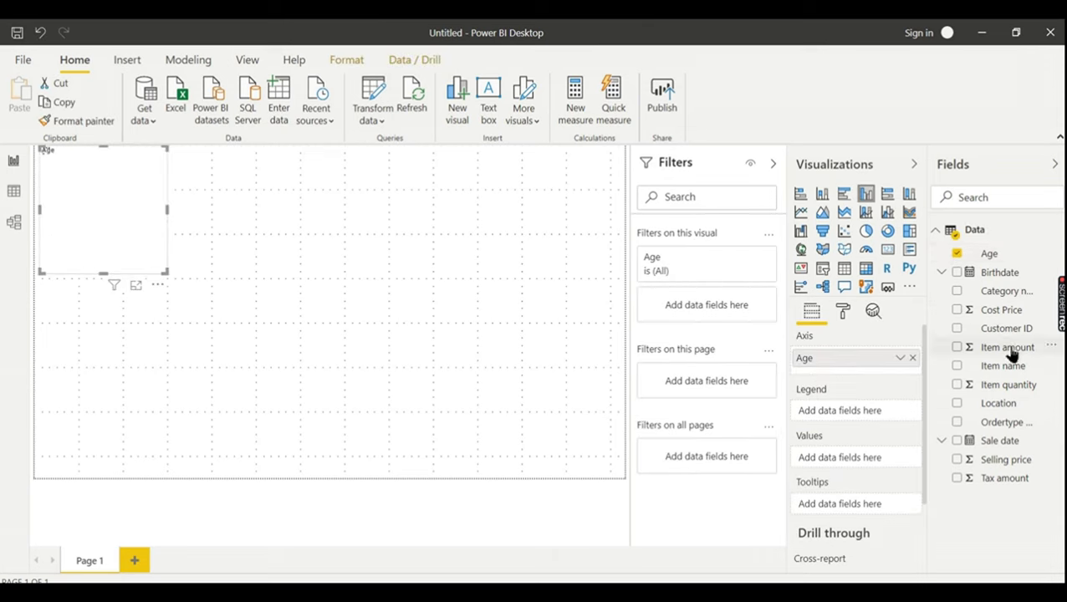
left_click(957, 385)
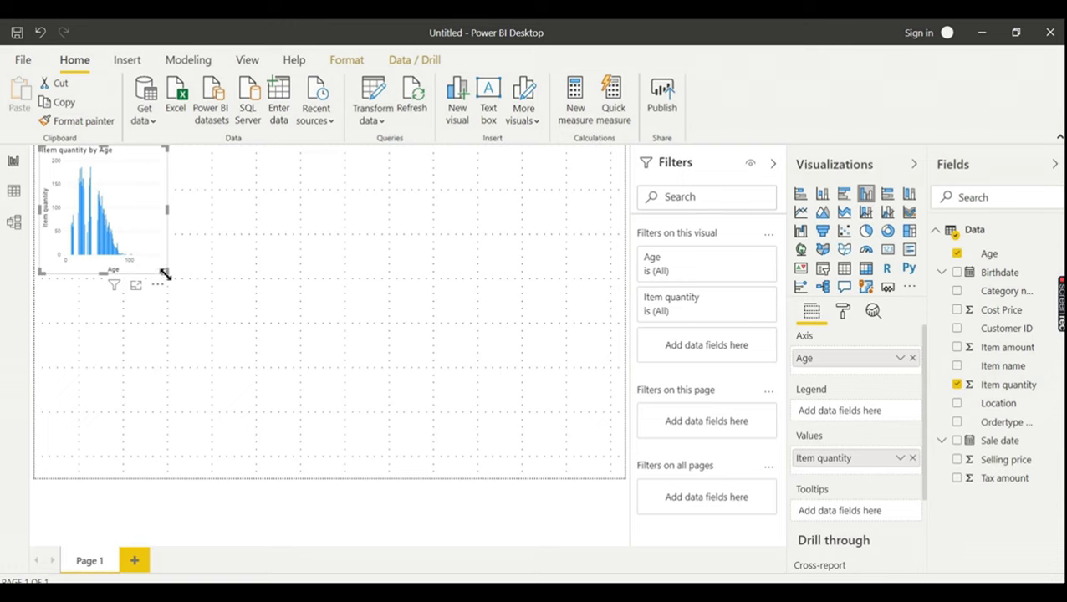
left_click_drag(166, 275, 588, 316)
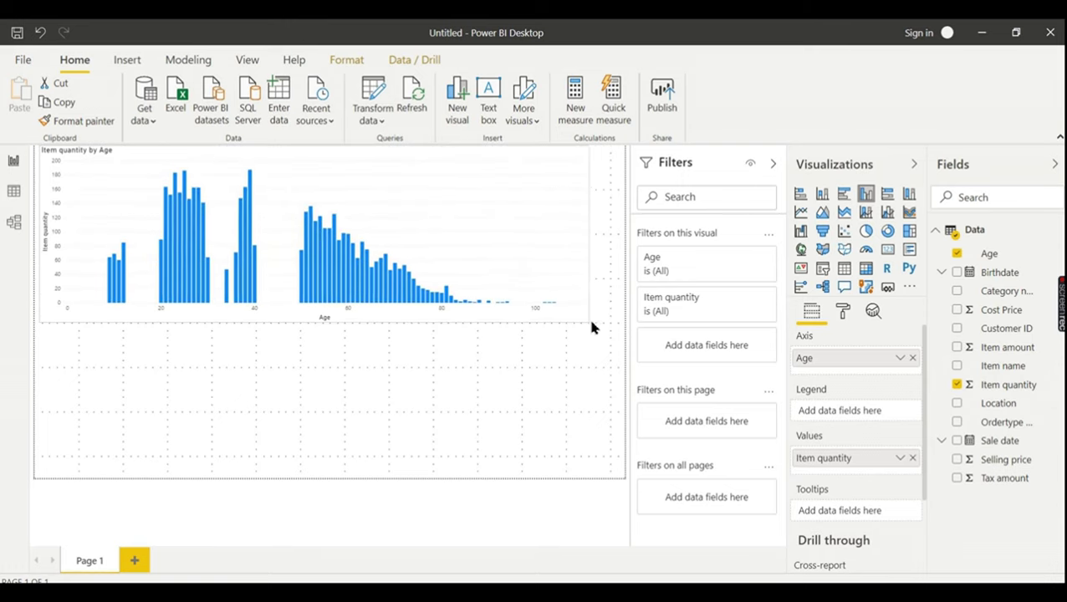
- Increase the Item quantity by Age chart's X axis text size to 16 pt
left_click(841, 313)
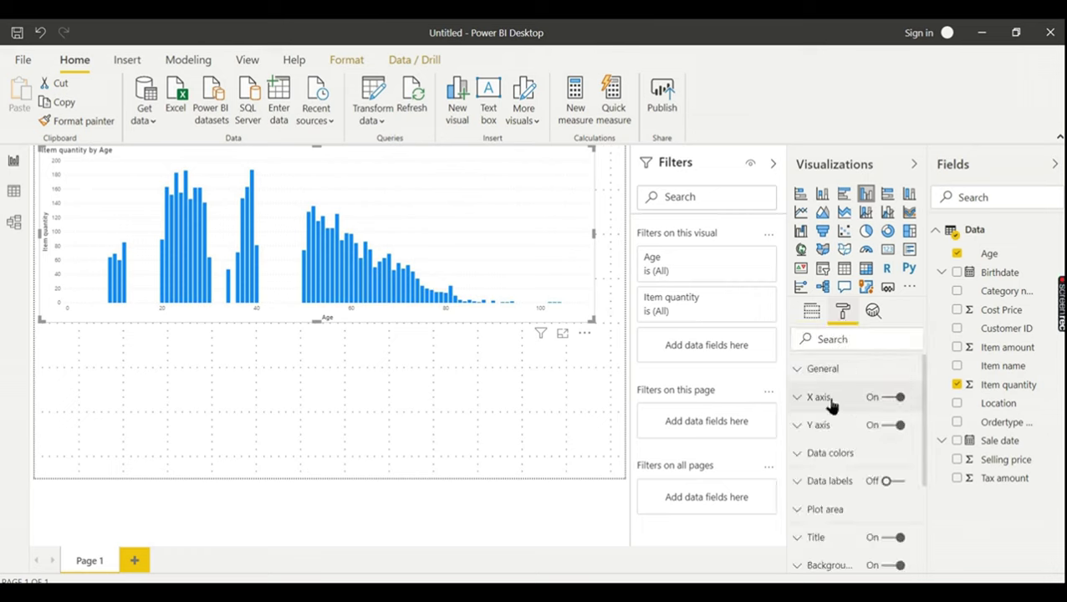
left_click(830, 399)
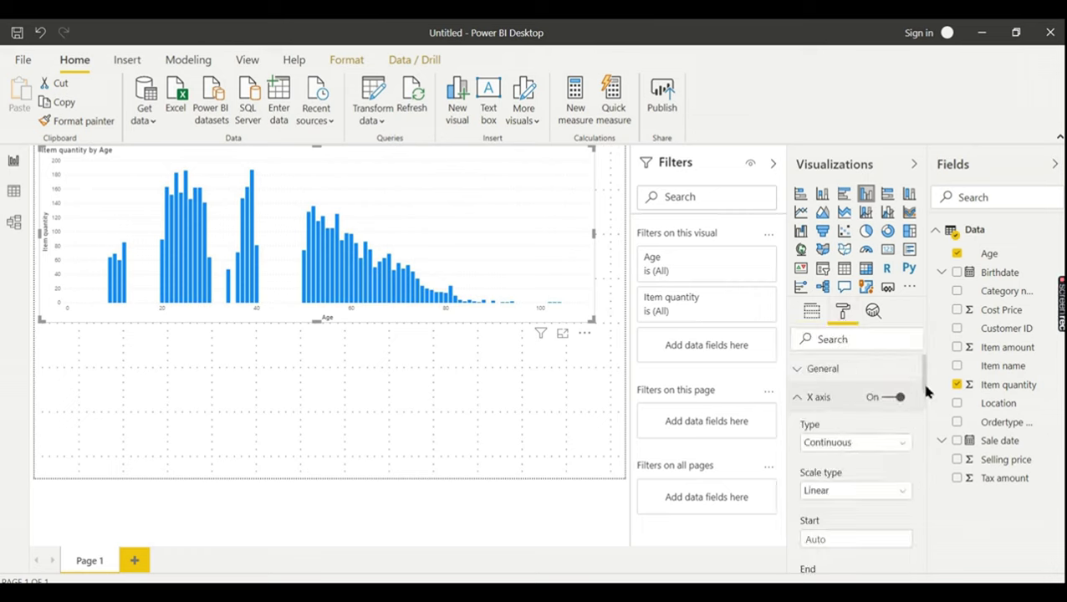
left_click_drag(926, 390, 926, 428)
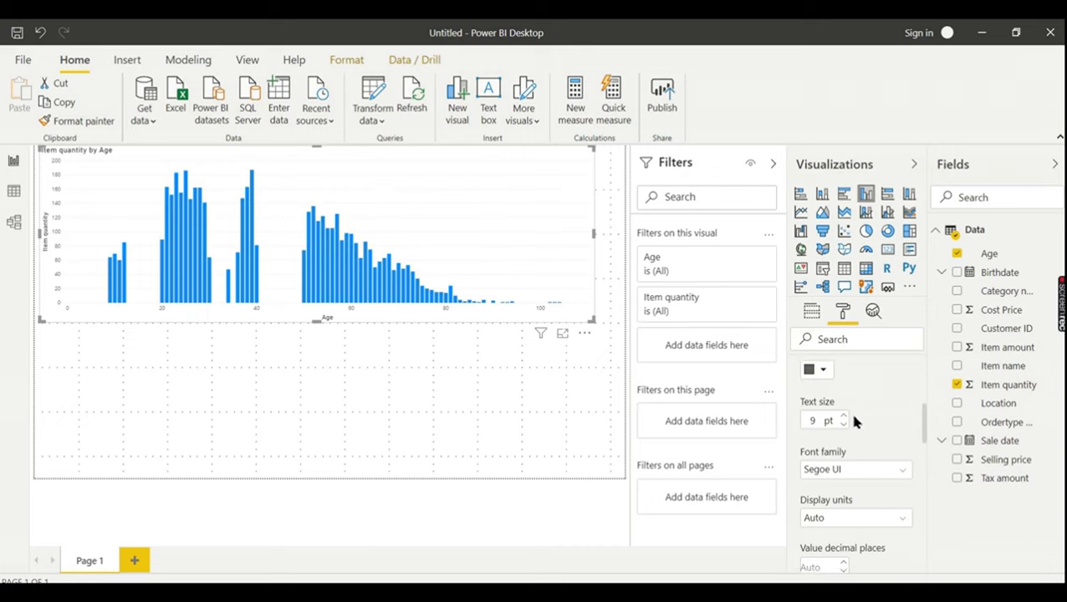
left_click(843, 416)
left_click(842, 416)
left_click(843, 417)
left_click(843, 417)
left_click(843, 417)
left_click(843, 417)
left_click(843, 416)
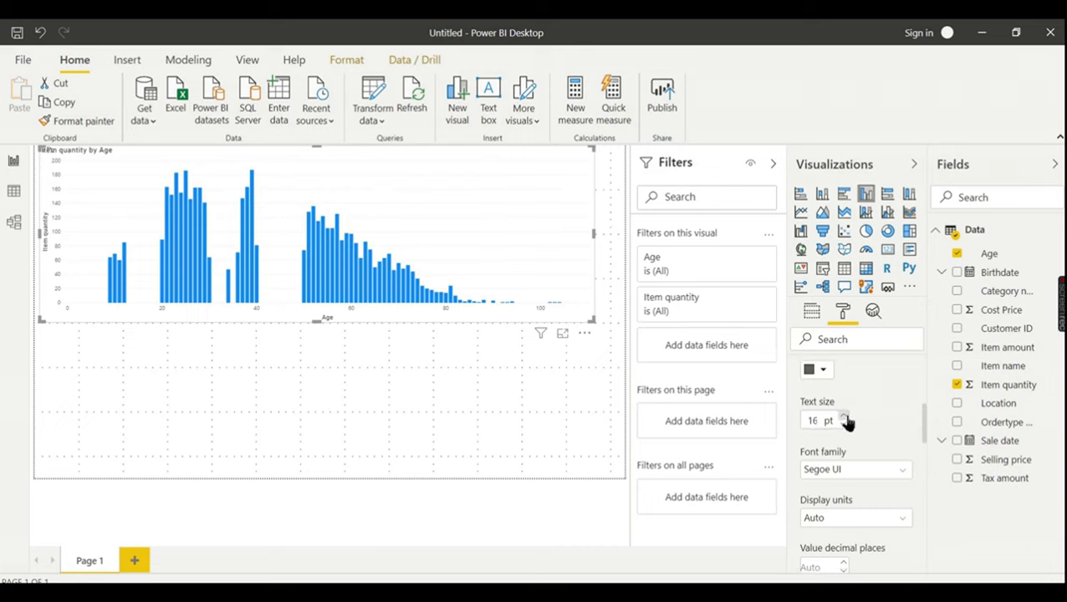
left_click(313, 368)
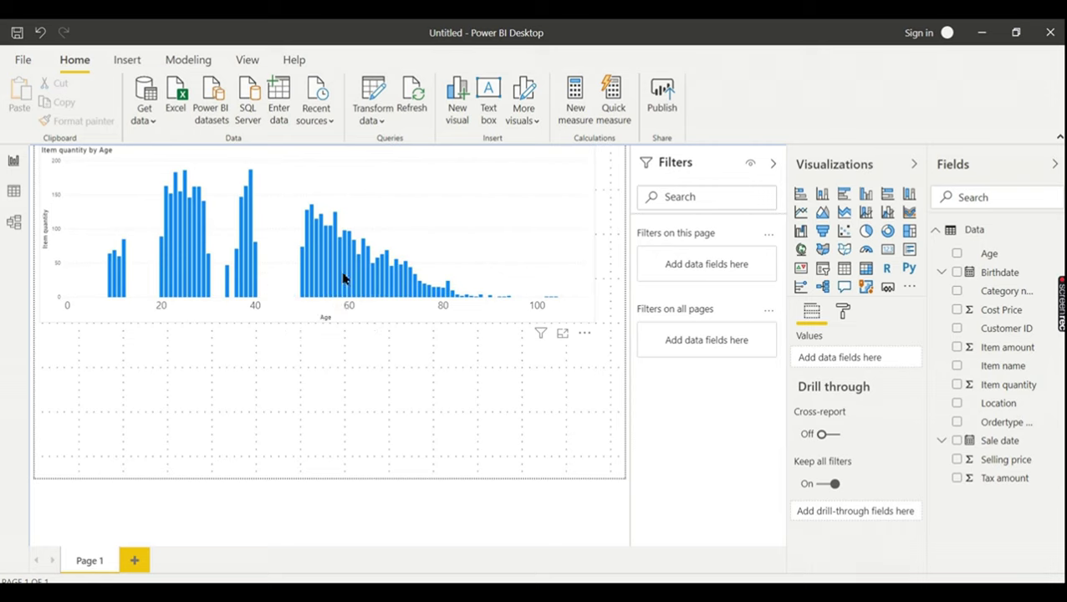
- Resize the Item quantity by Age chart to a smaller size
left_click(495, 234)
left_click_drag(594, 319, 540, 266)
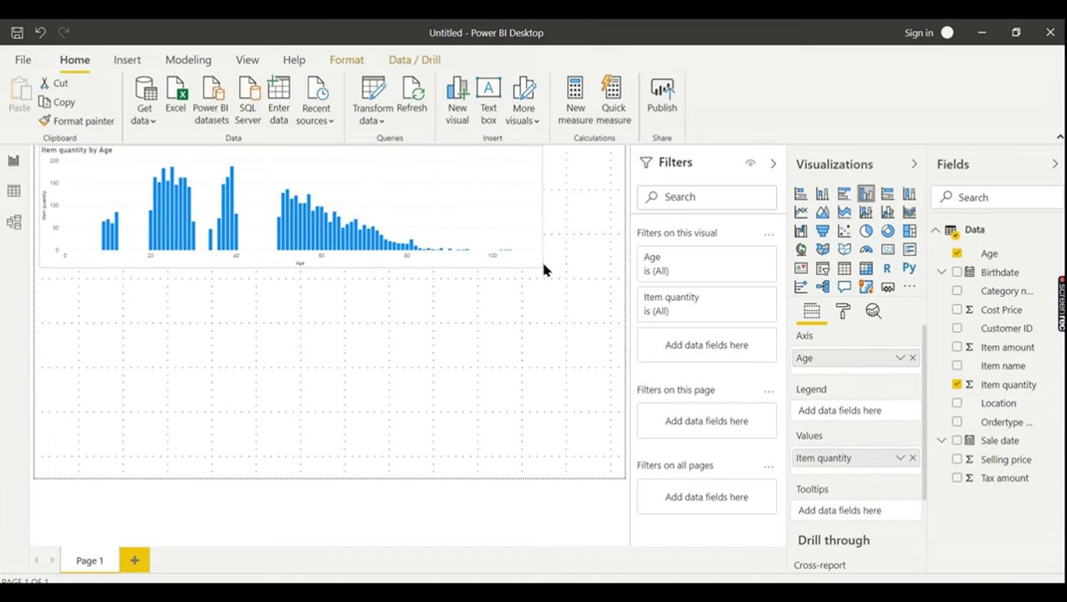
left_click(446, 351)
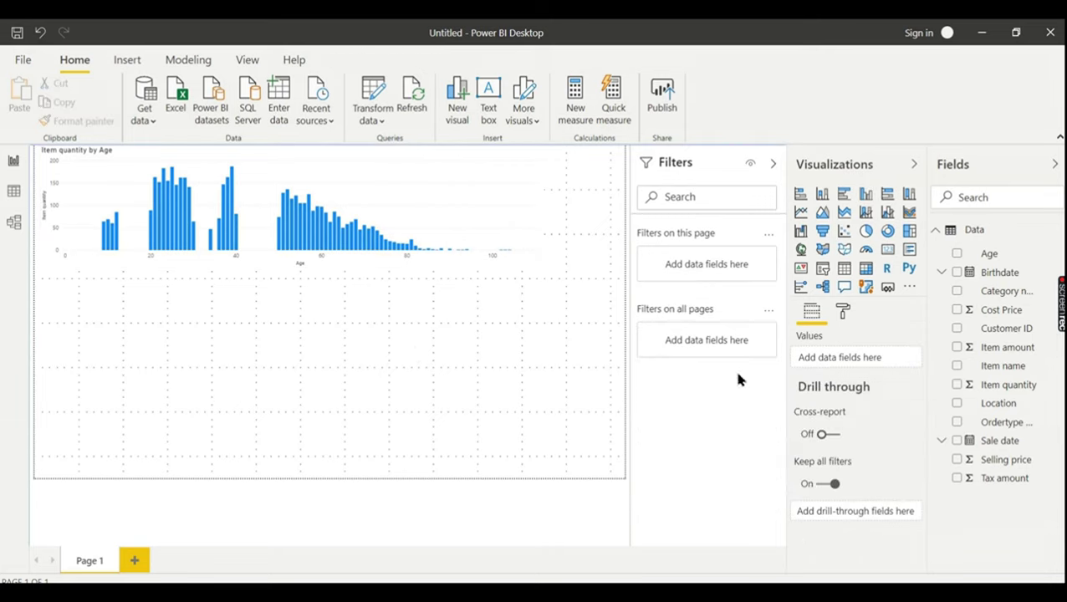
- Start a new group from the Age field, opening the Age (bins) Groups dialog
left_click(1003, 259)
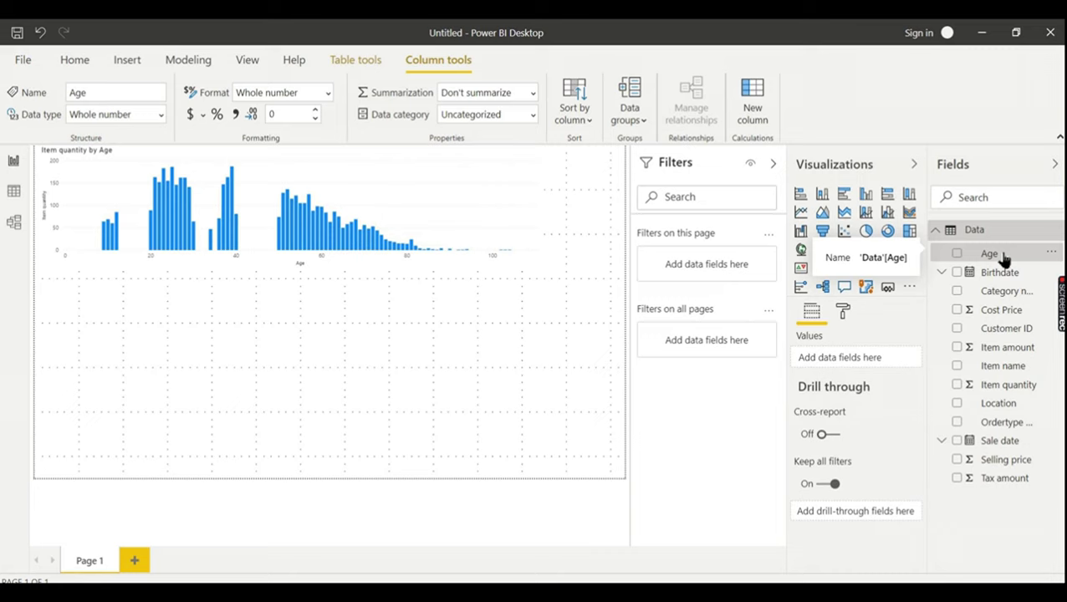
right_click(1004, 260)
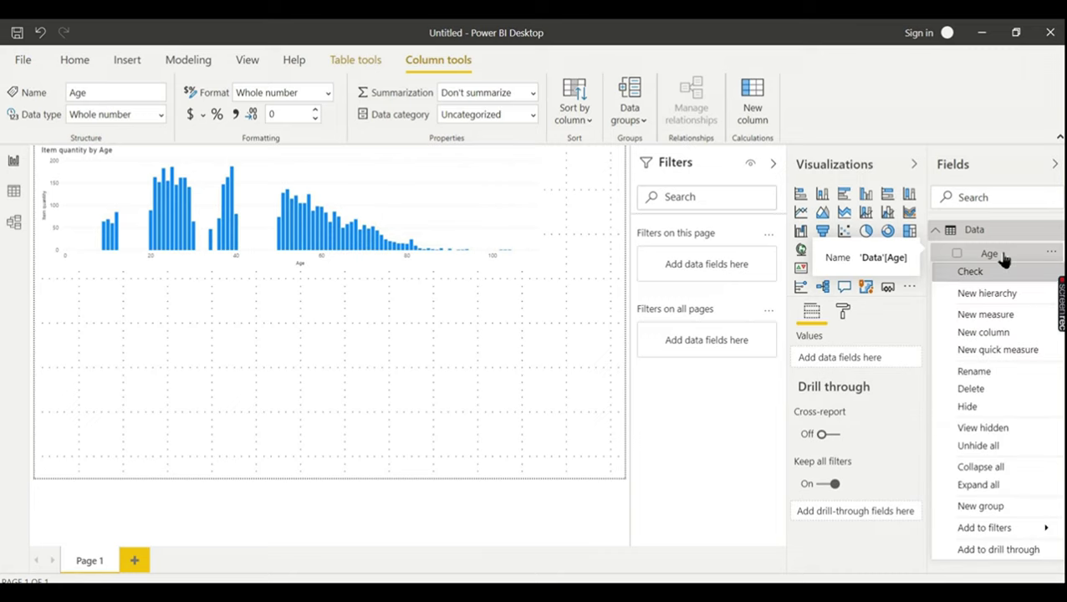
left_click(982, 509)
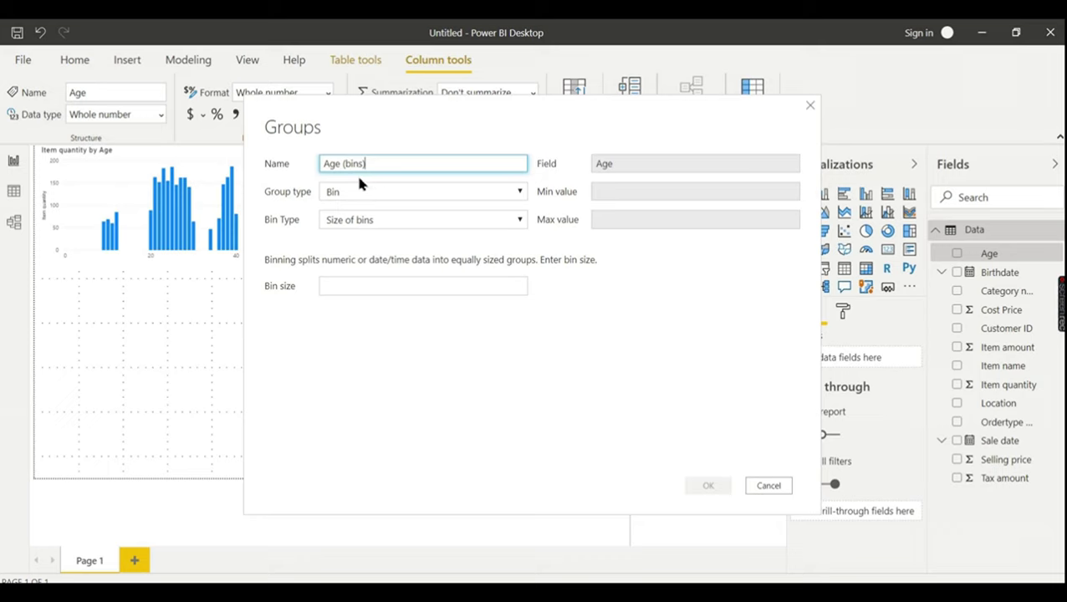
- Change the Age group type to List and group ages 9, 10, 11 and 12 together
left_click(413, 196)
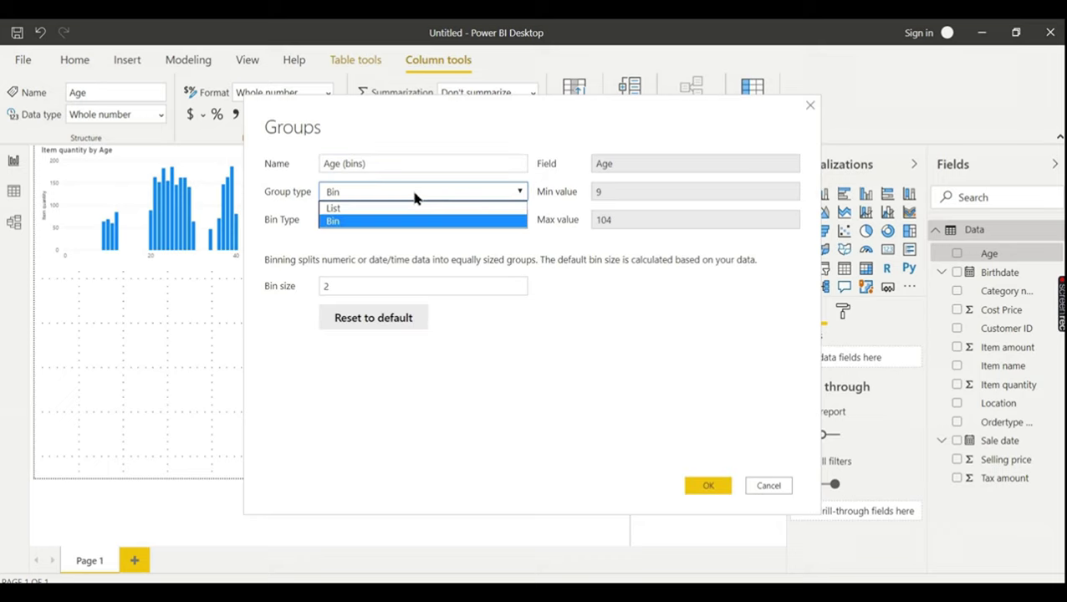
left_click(355, 210)
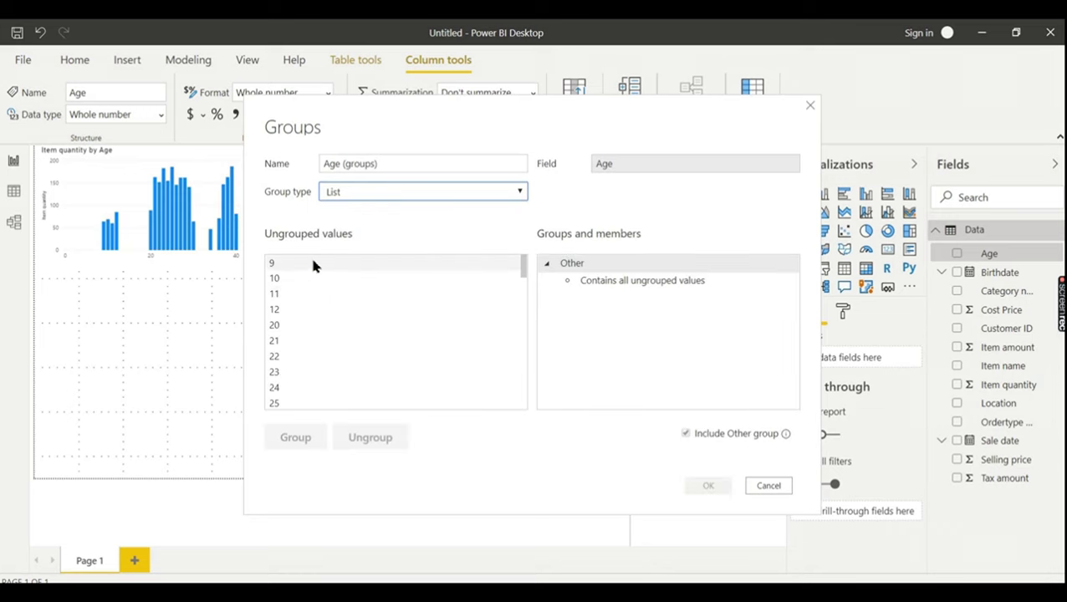
left_click(371, 264)
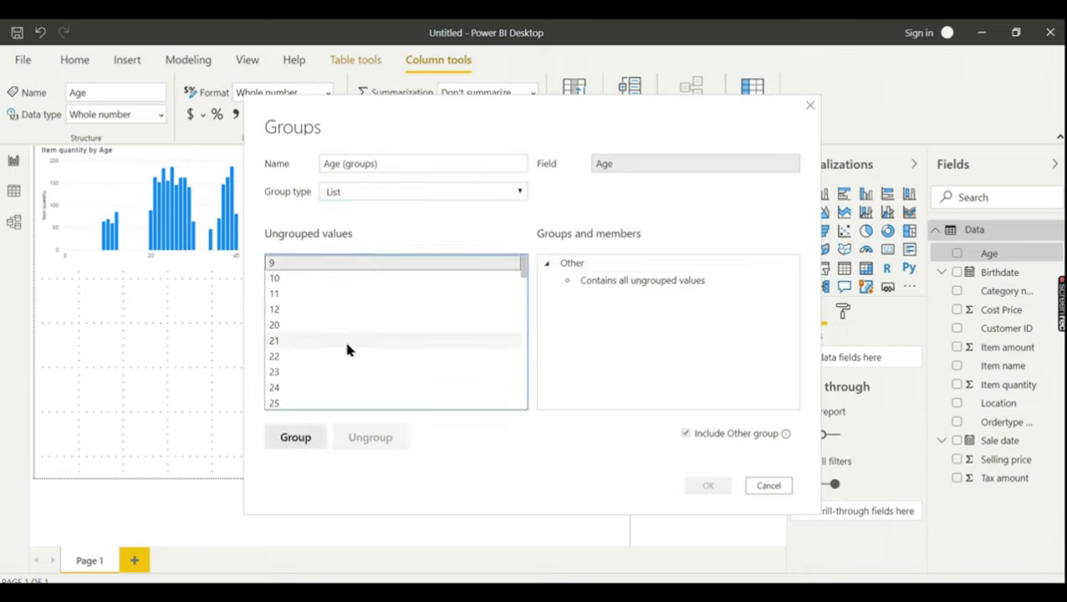
left_click(335, 310, "shift")
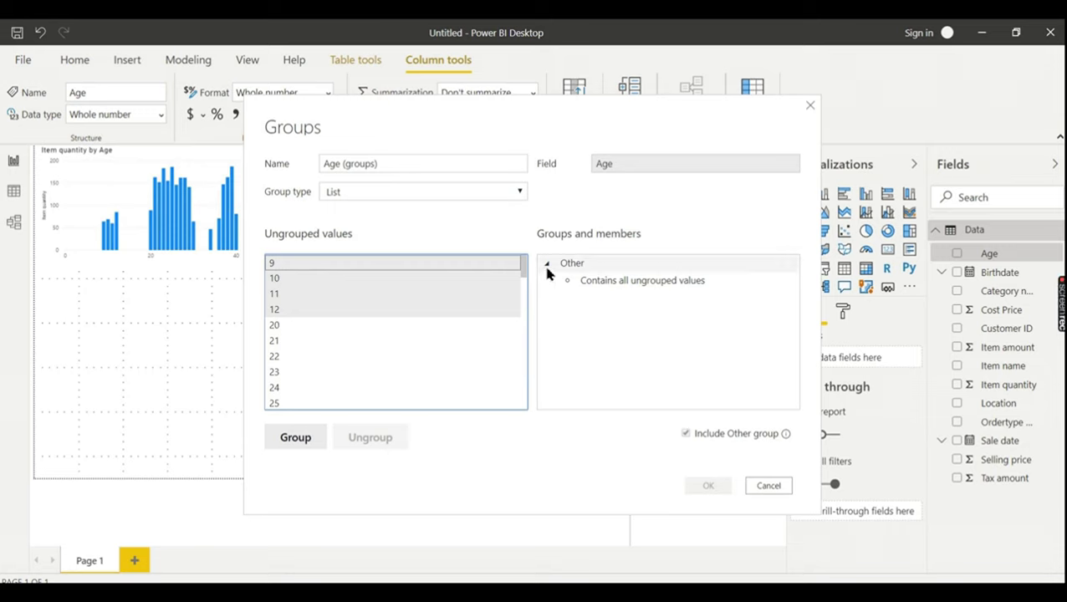
left_click(297, 447)
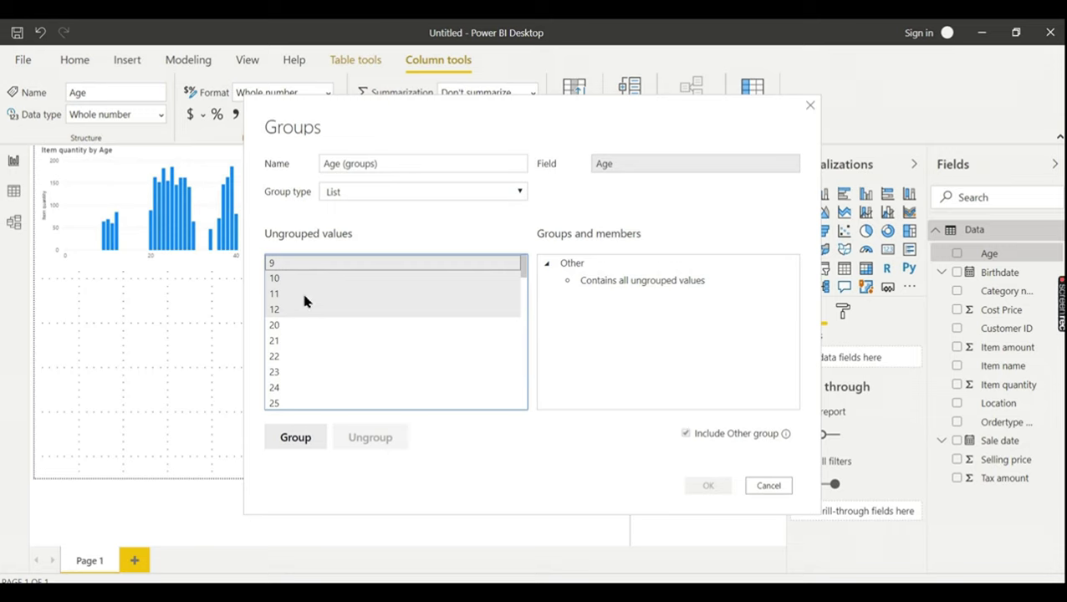
left_click(299, 445)
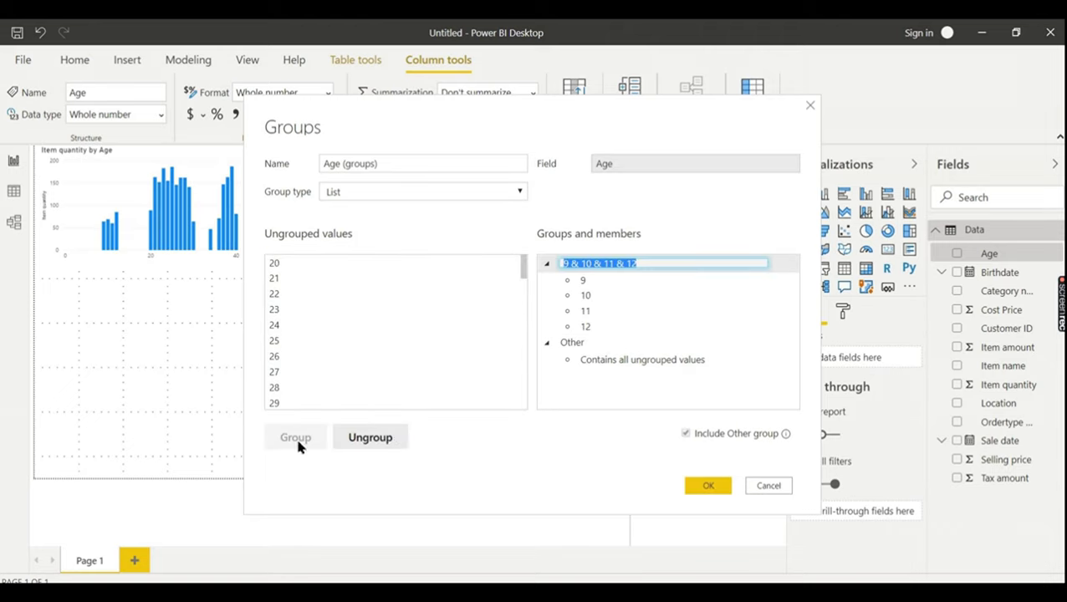
- Name the ages 9–12 group 'Kids ( 0- 13 Yrs)' using the label copied from Notepad
key("alt+Tab")
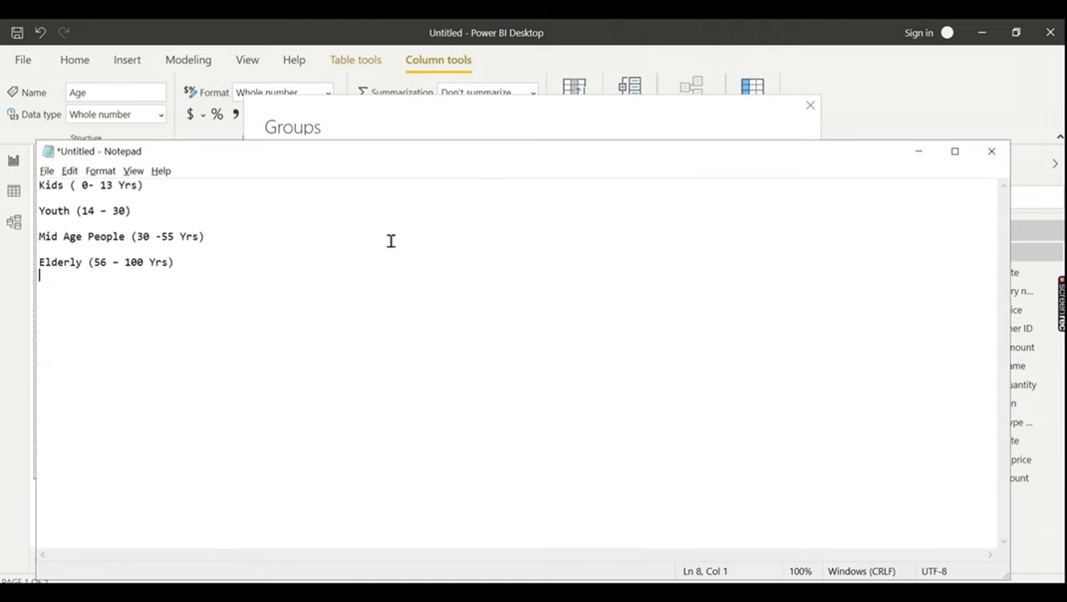
left_click(150, 185)
key("shift+Home")
key("ctrl+c")
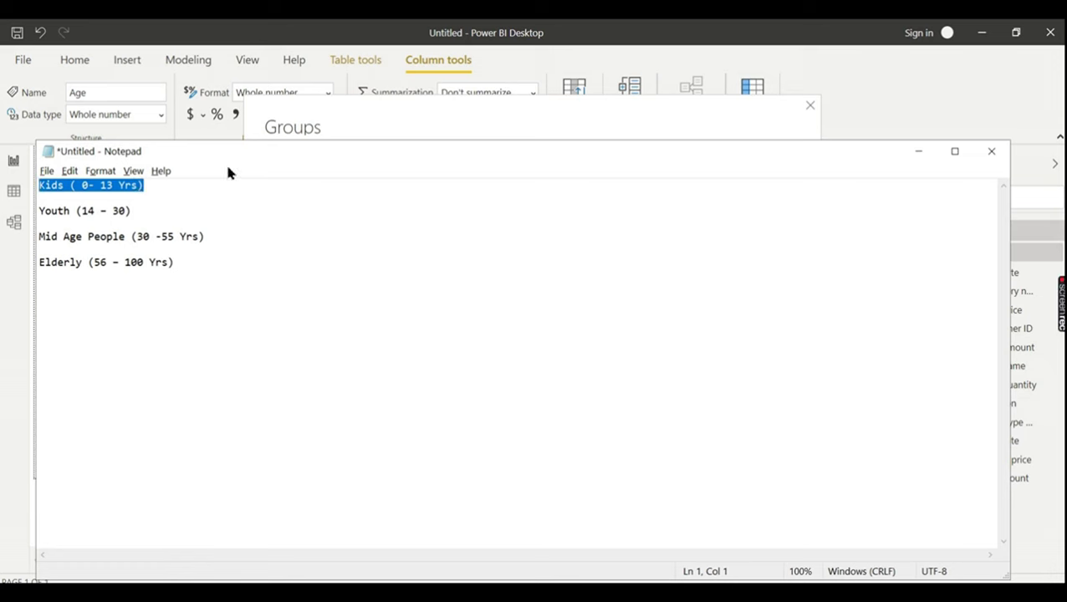
key("alt+Tab")
left_click(757, 284)
left_click(642, 263)
left_click(644, 264)
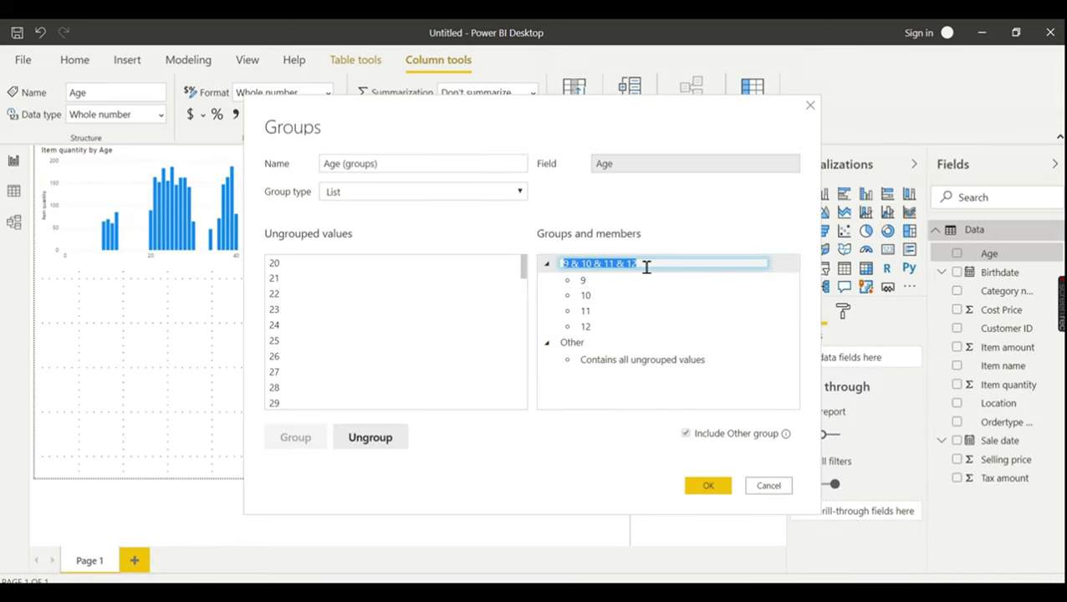
key("ctrl+v")
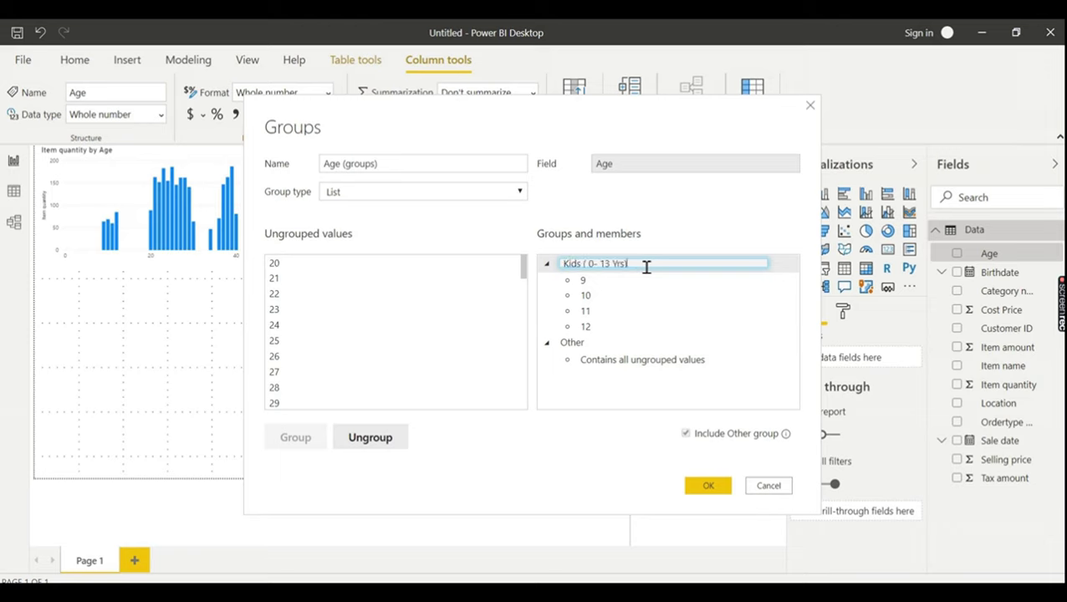
left_click(441, 309)
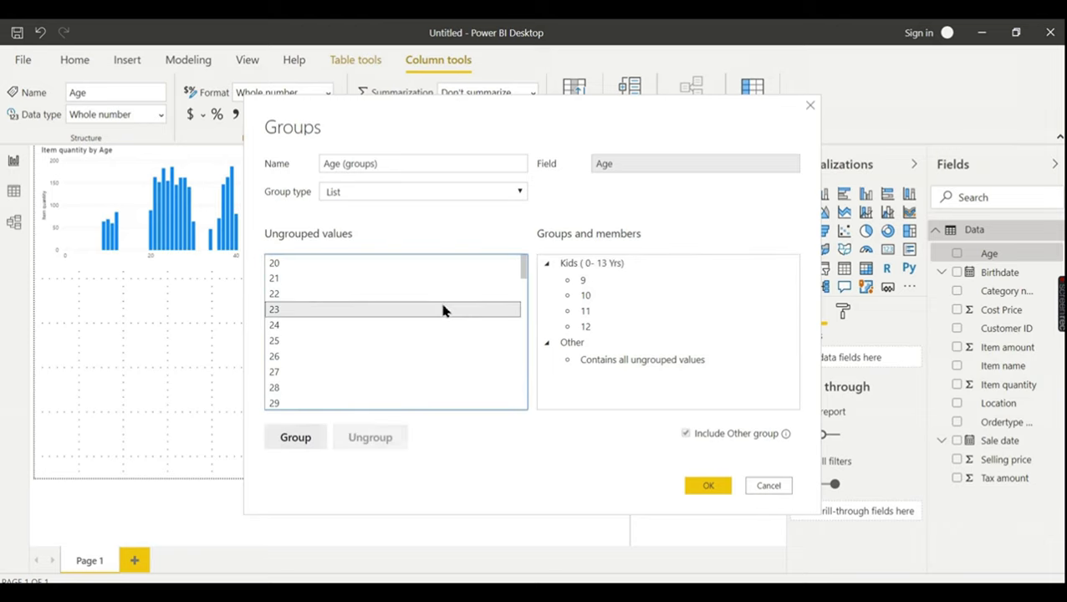
- Group ages 20–30 and name the group 'Youth (14 – 30)' from Notepad
left_click(351, 268)
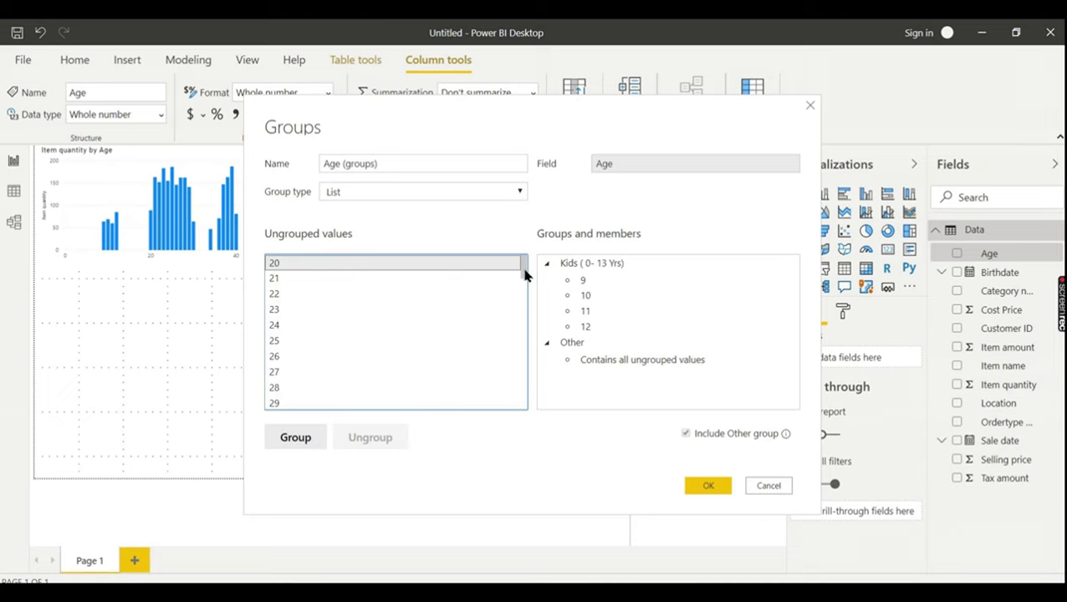
left_click_drag(524, 272, 524, 282)
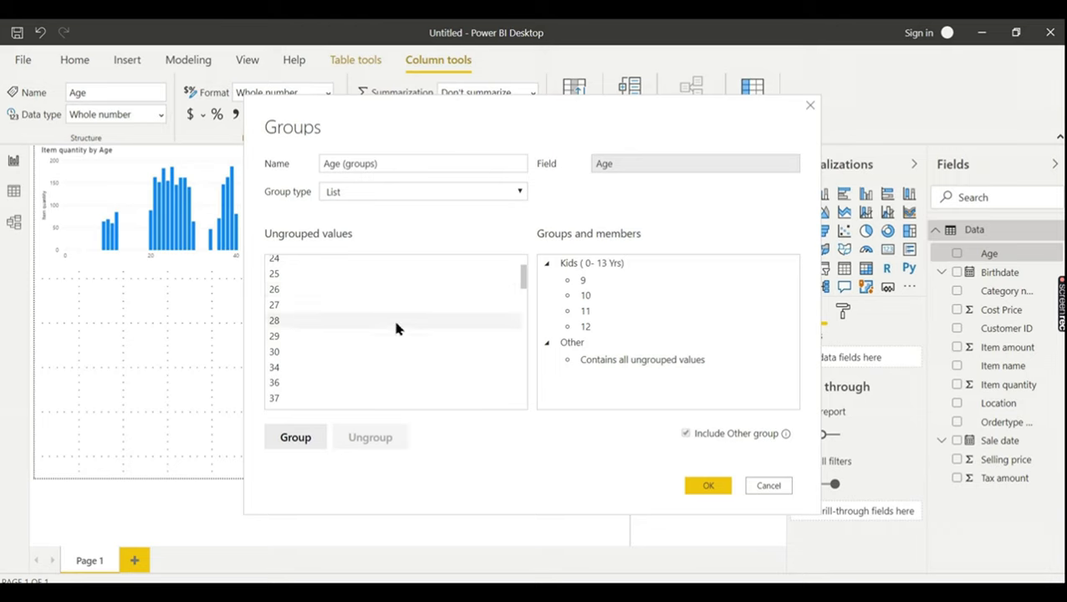
left_click(380, 350, "shift")
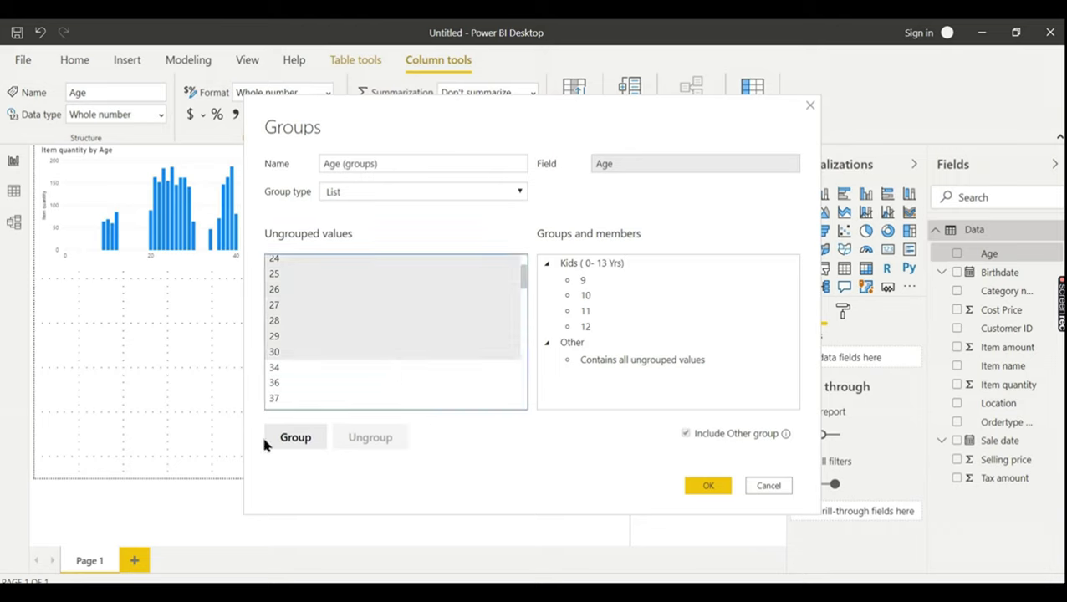
left_click(292, 440)
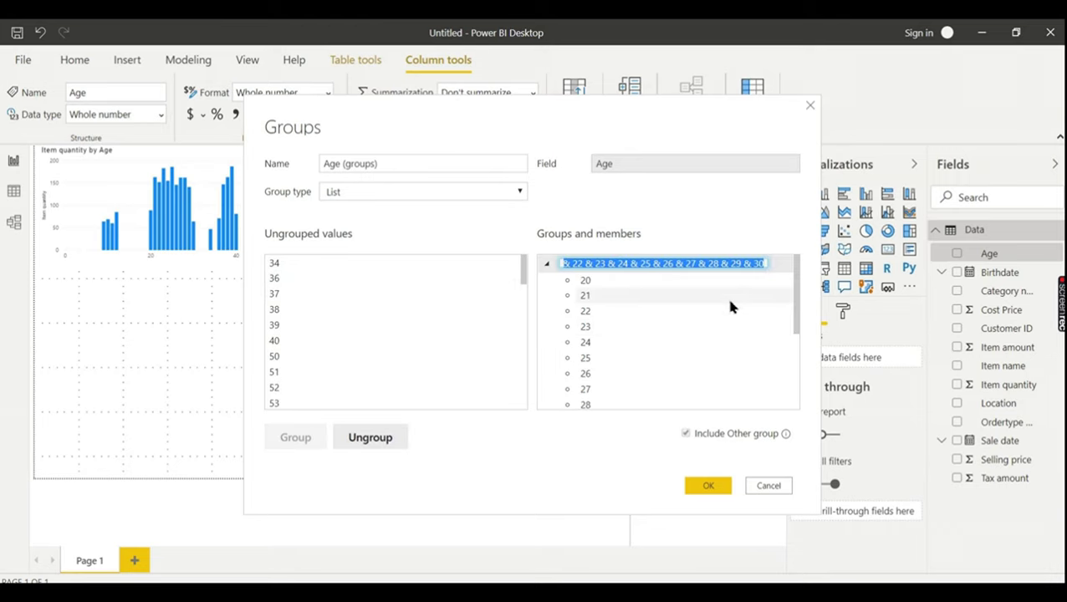
key("alt+Tab")
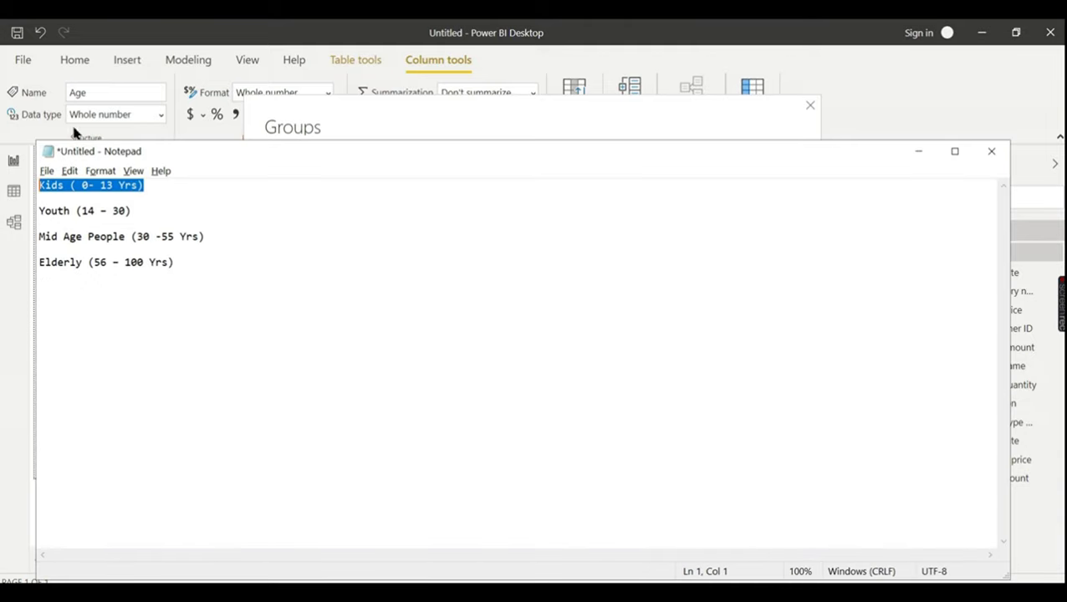
left_click_drag(131, 211, 35, 214)
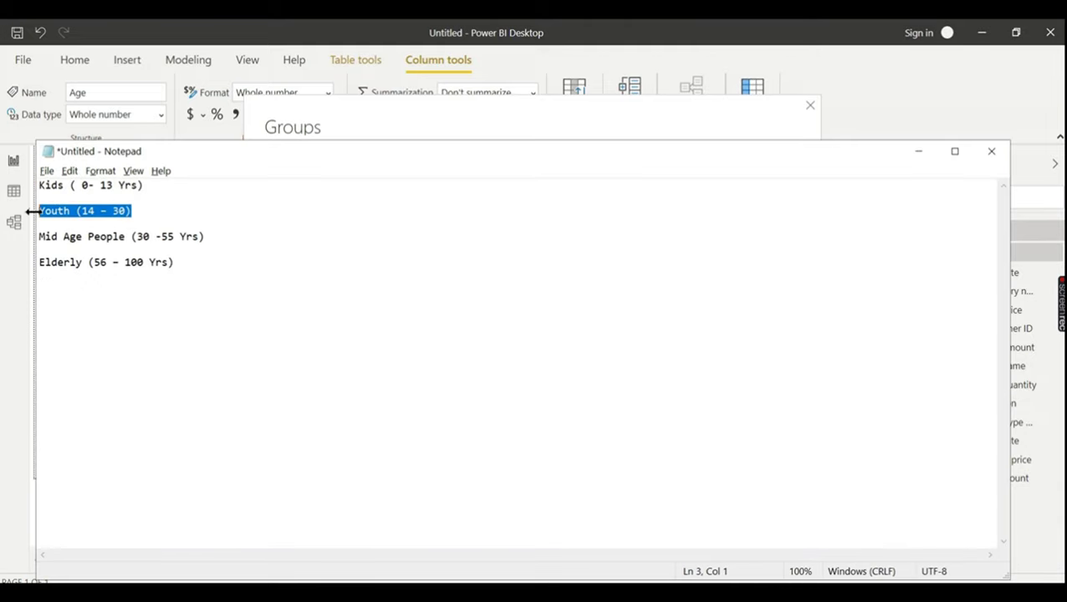
key("alt+Tab")
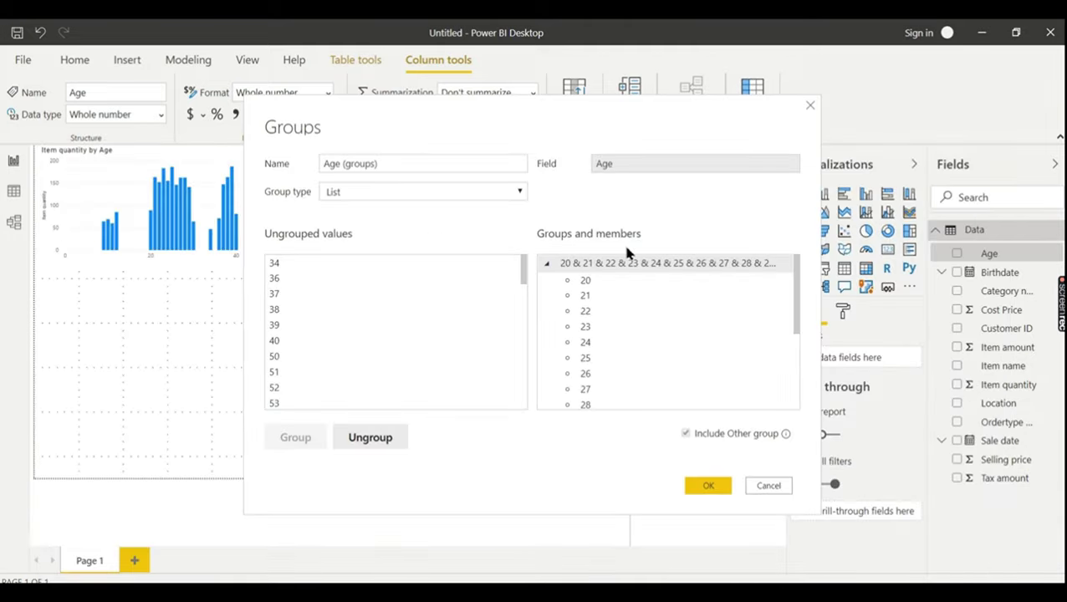
double_click(629, 264)
type("Youth (14 – 30)")
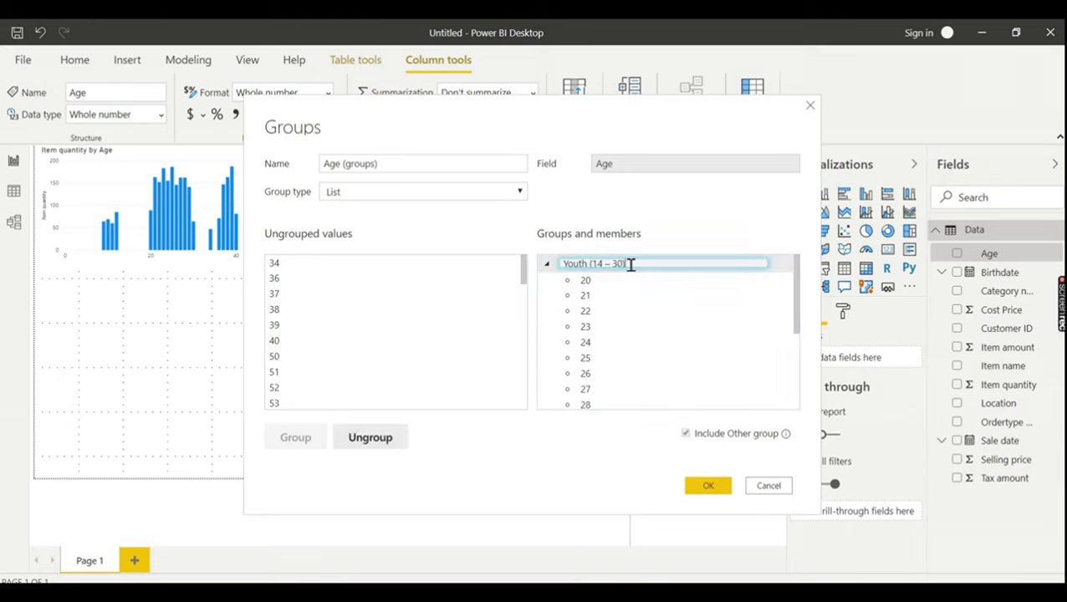
- Group ages 34–55 and name the group 'Mid Age People (30 -55 Yrs)' from Notepad
left_click(324, 264)
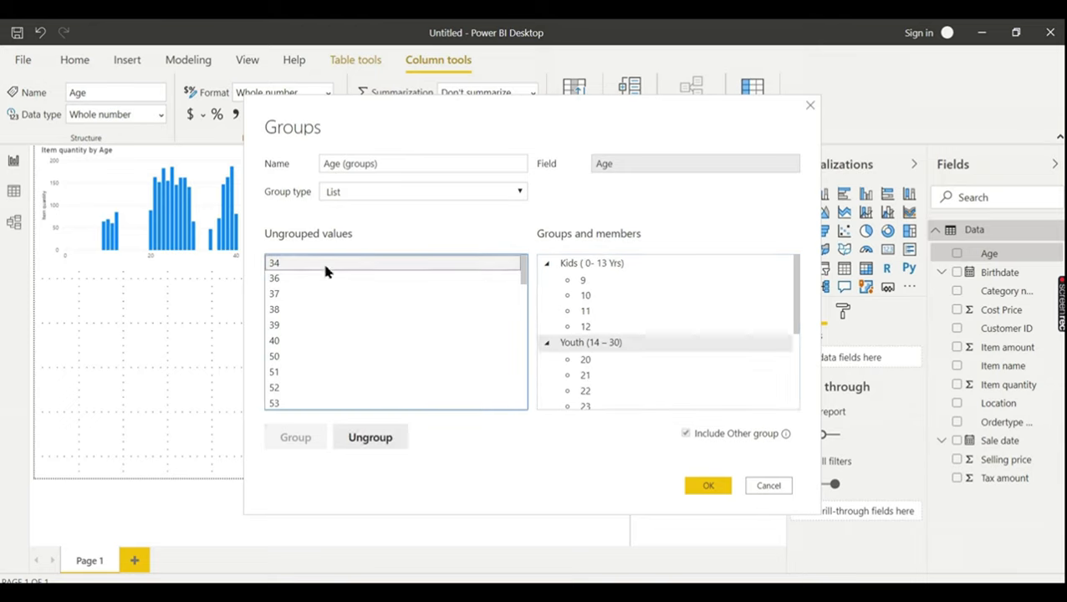
left_click_drag(525, 279, 526, 290)
left_click(334, 337, "shift")
left_click(295, 437)
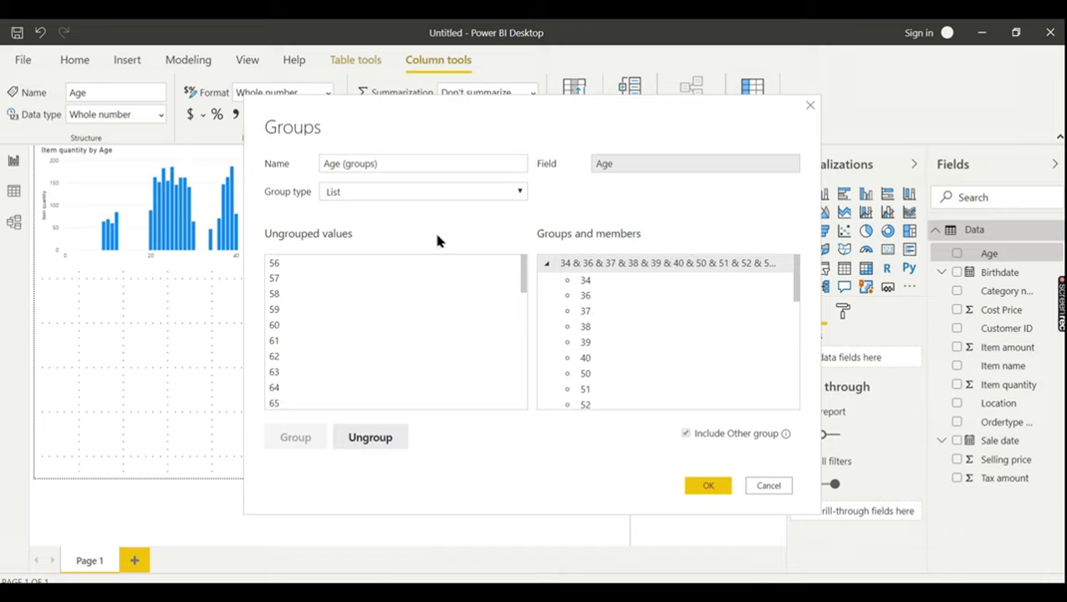
key("alt+Tab")
key("alt+Tab")
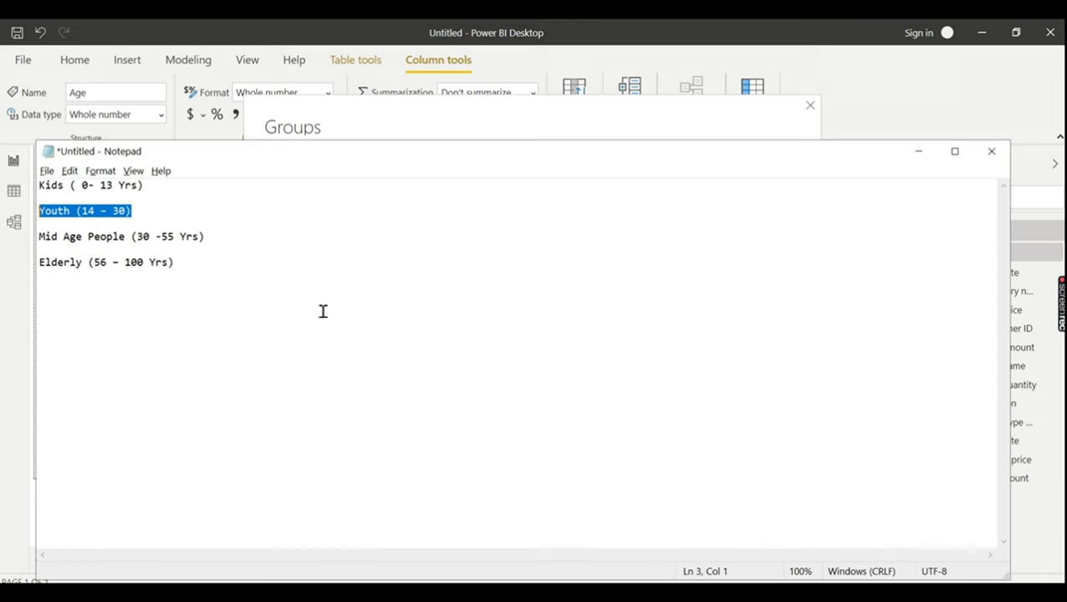
left_click(238, 241)
left_click(69, 251)
left_click_drag(70, 251, 38, 240)
key("ctrl+c")
key("alt+Tab")
double_click(615, 263)
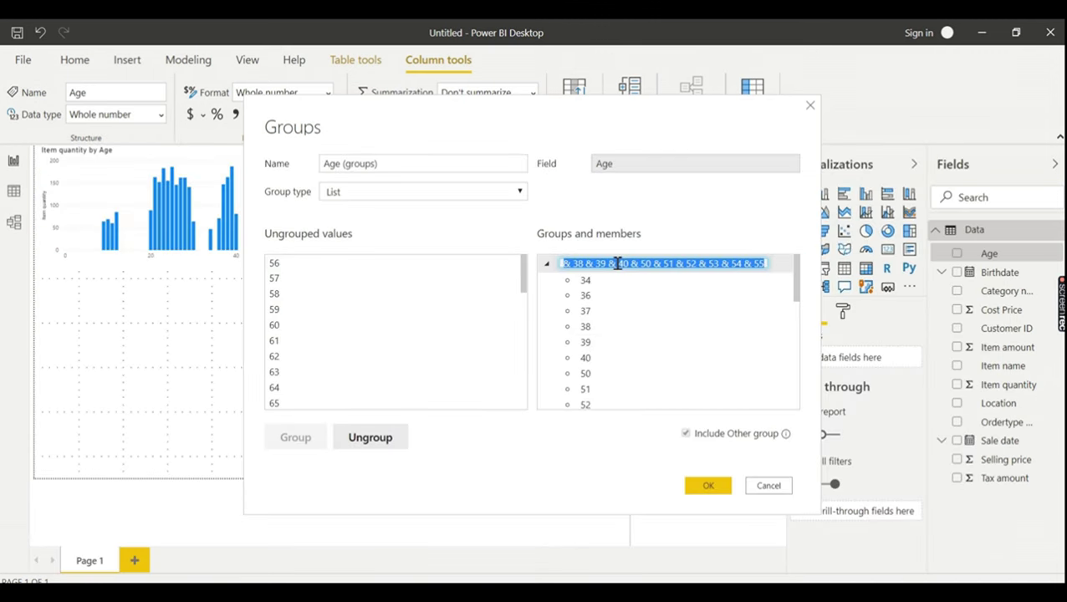
key("ctrl+v")
- Group all remaining ungrouped ages, 56 through 104, together
left_click(283, 262)
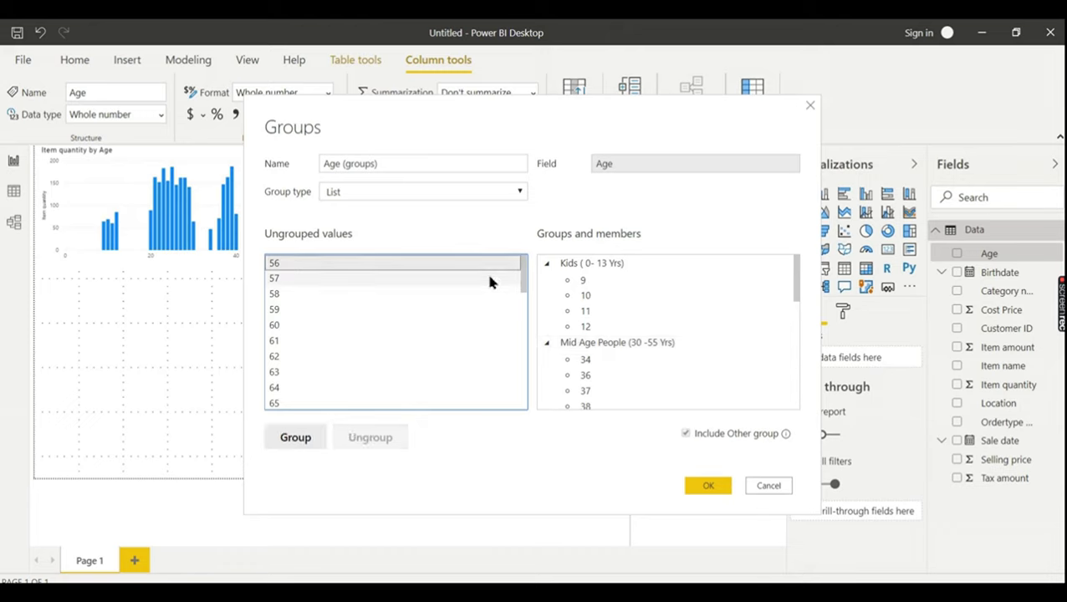
left_click_drag(522, 289, 507, 433)
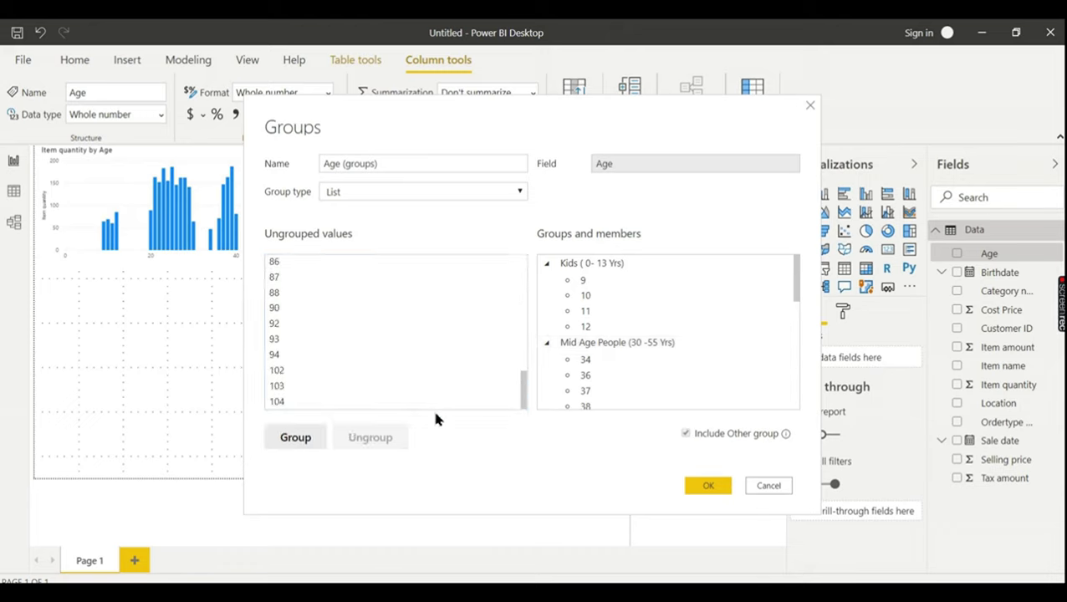
left_click(373, 403, "shift")
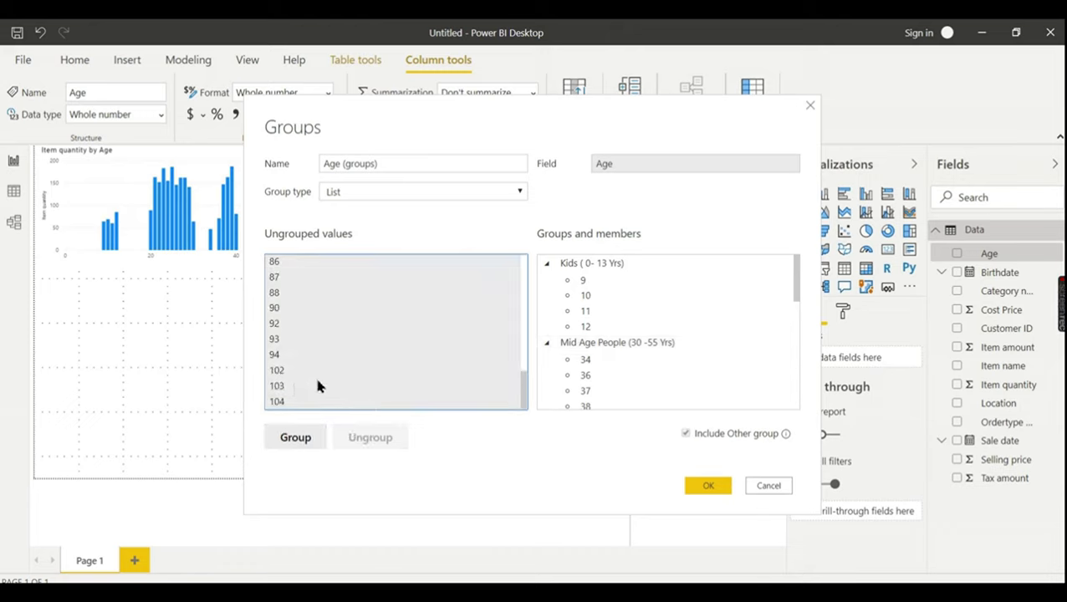
left_click(297, 437)
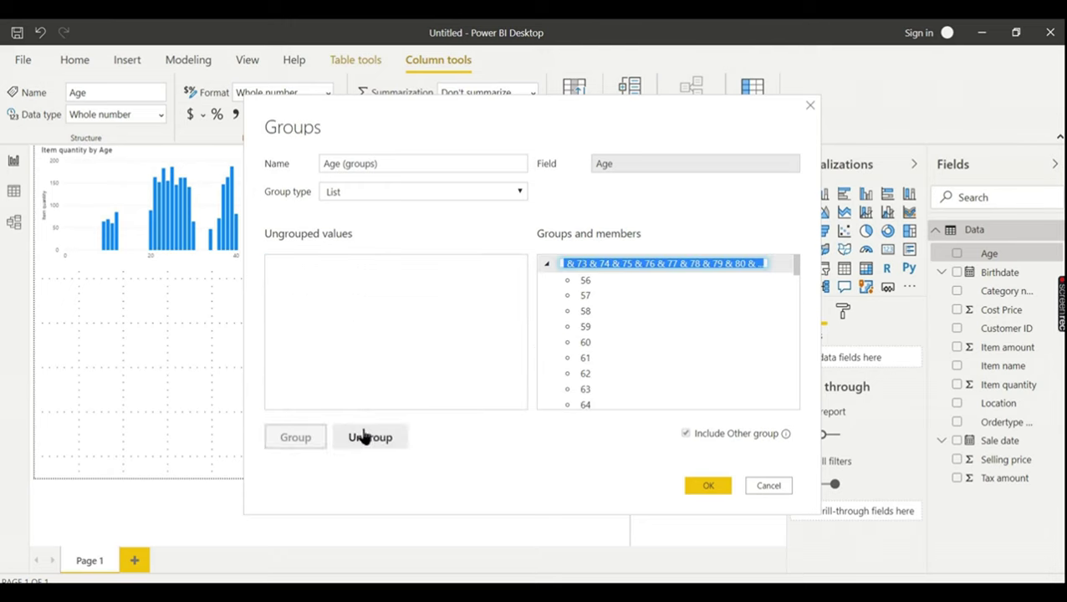
left_click(377, 436)
- Name the ages 56–104 group 'Elderly (56 – 100 Yrs)' using the Notepad label
key("alt+Tab")
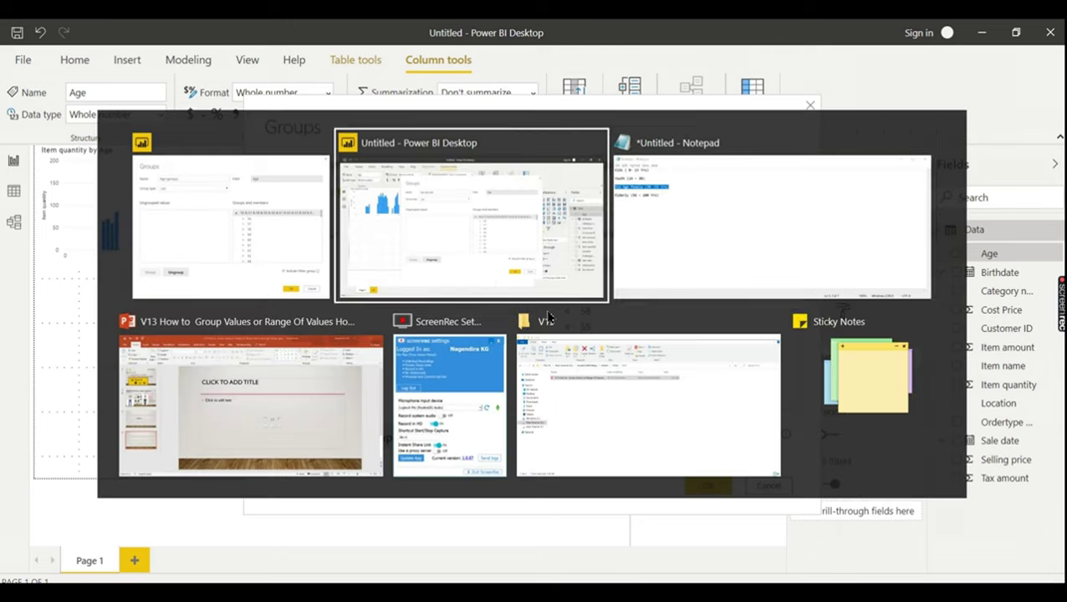
left_click(227, 270)
key("shift+Home")
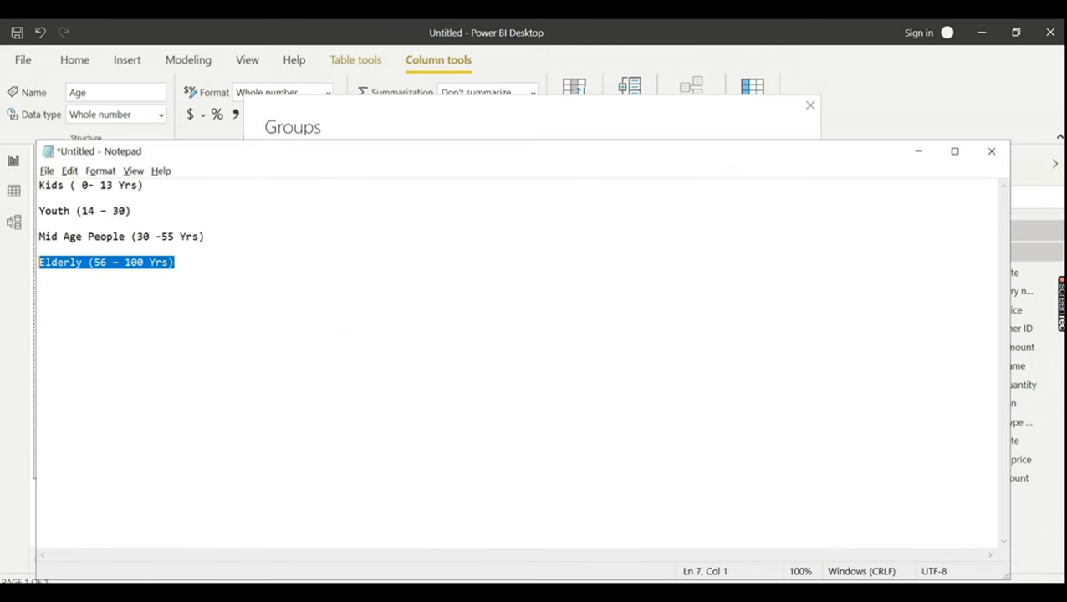
key("alt+Tab")
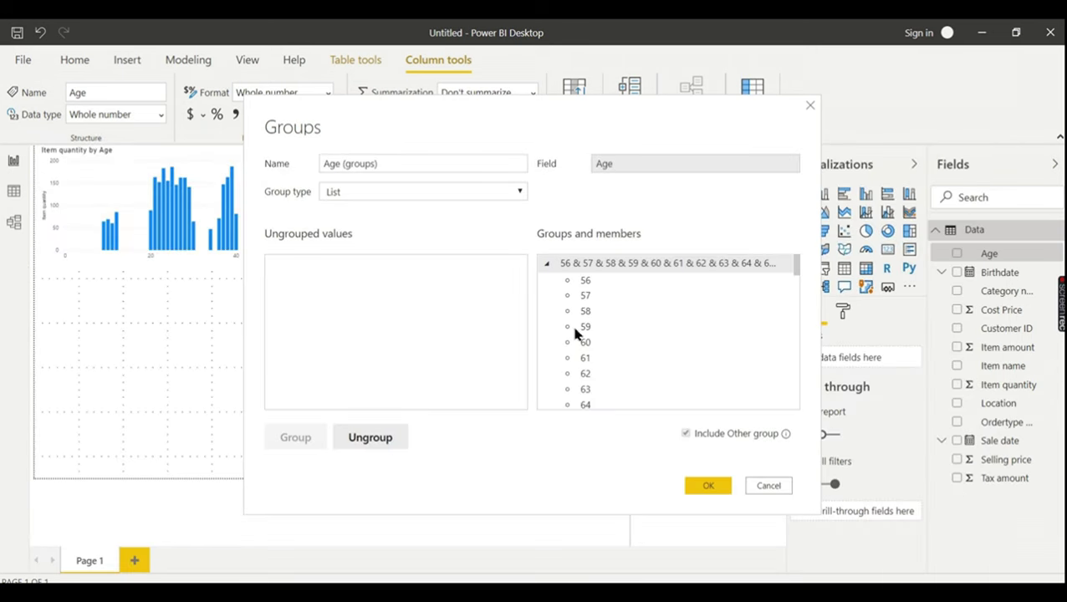
double_click(607, 264)
type("Elderly (56 – 100 Yrs)")
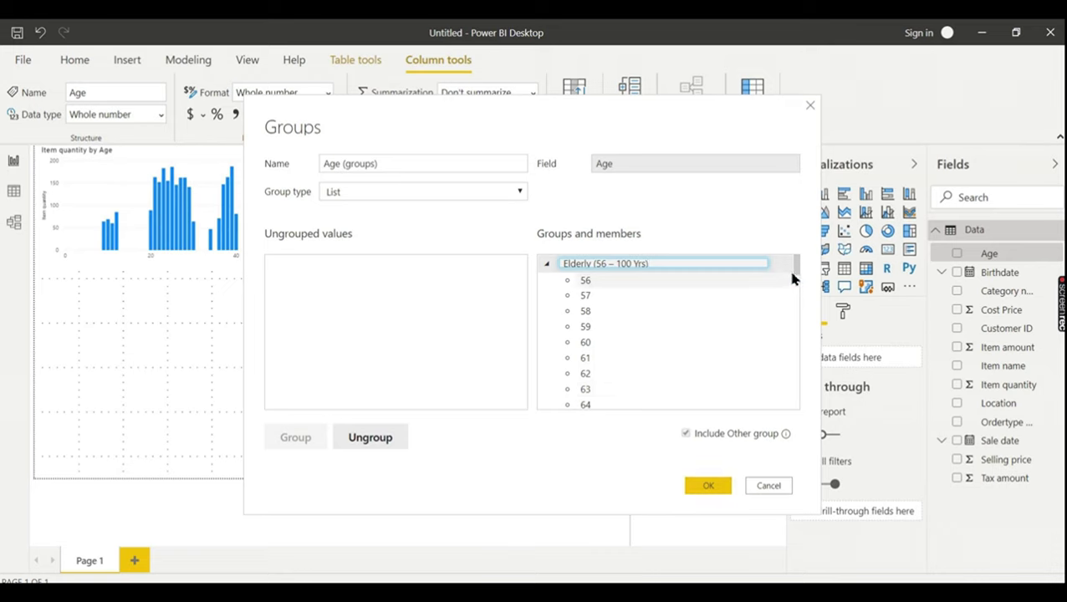
left_click_drag(796, 274, 795, 397)
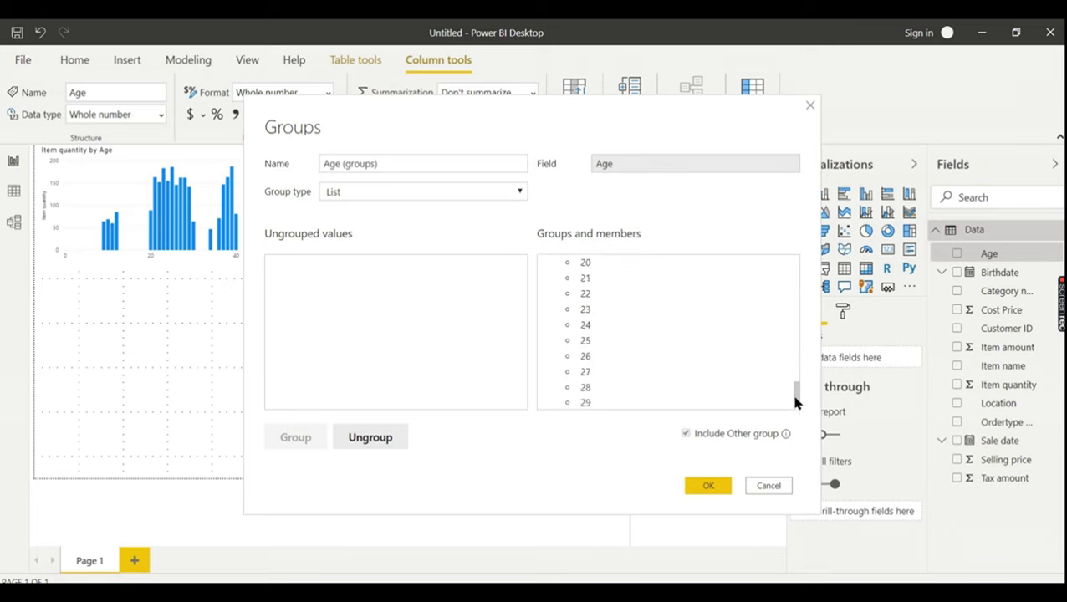
scroll(797, 396, "up", 1)
scroll(796, 395, "up", 1)
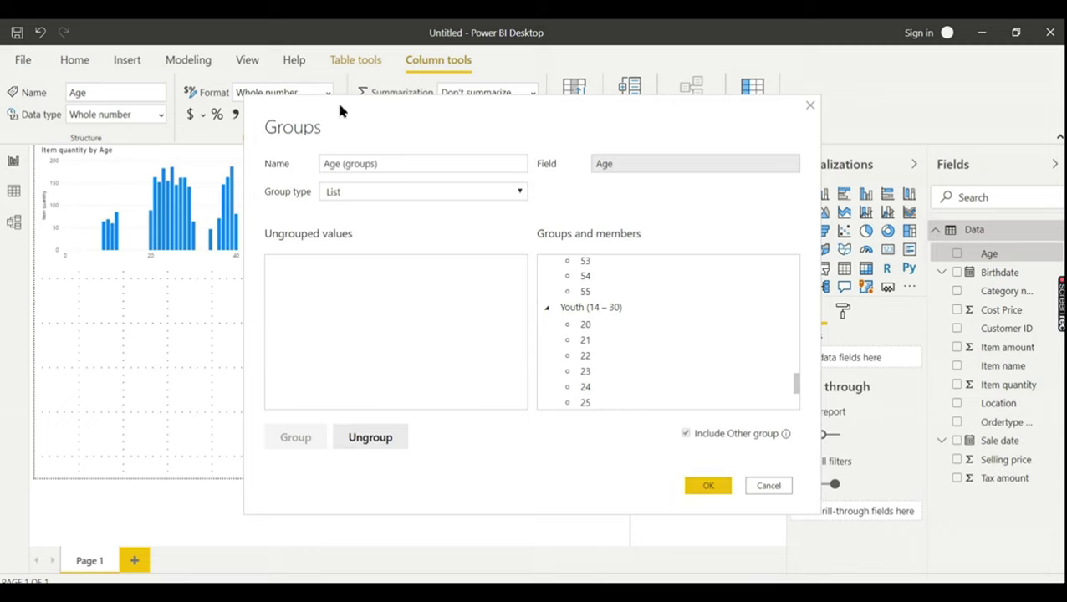
- Confirm the age groups with OK to add the Age (groups) field
left_click(701, 489)
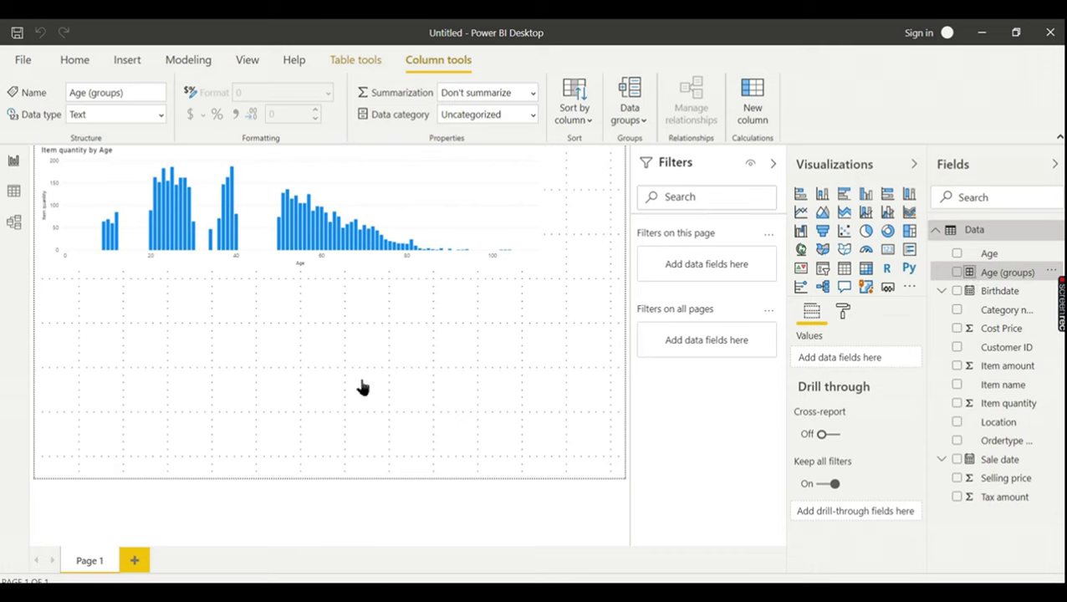
left_click(305, 357)
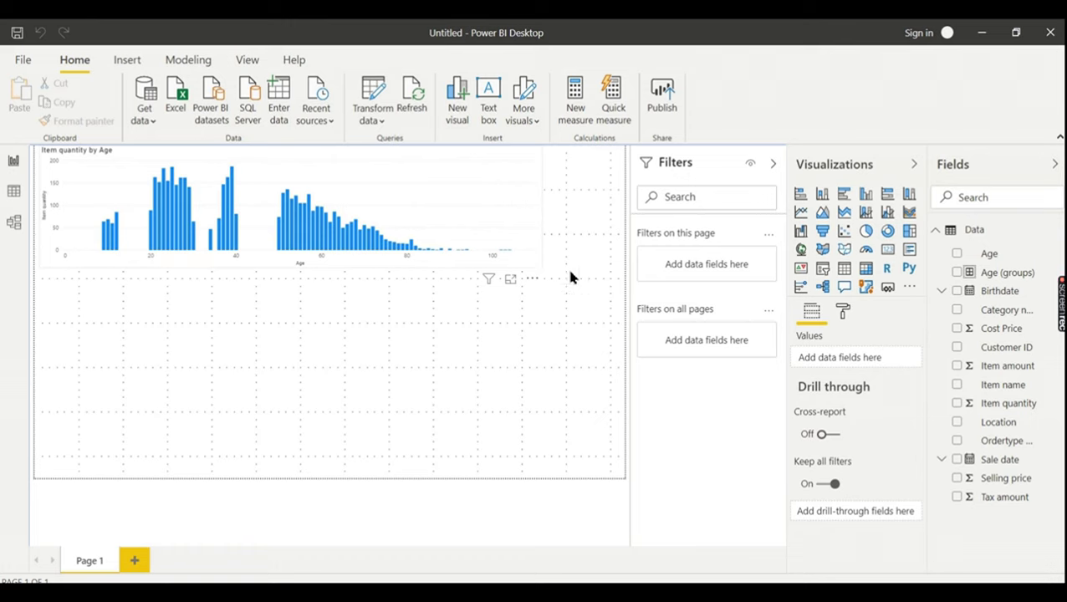
- Build a clustered column chart of Item quantity by Age (groups) and view it in focus mode
left_click(865, 196)
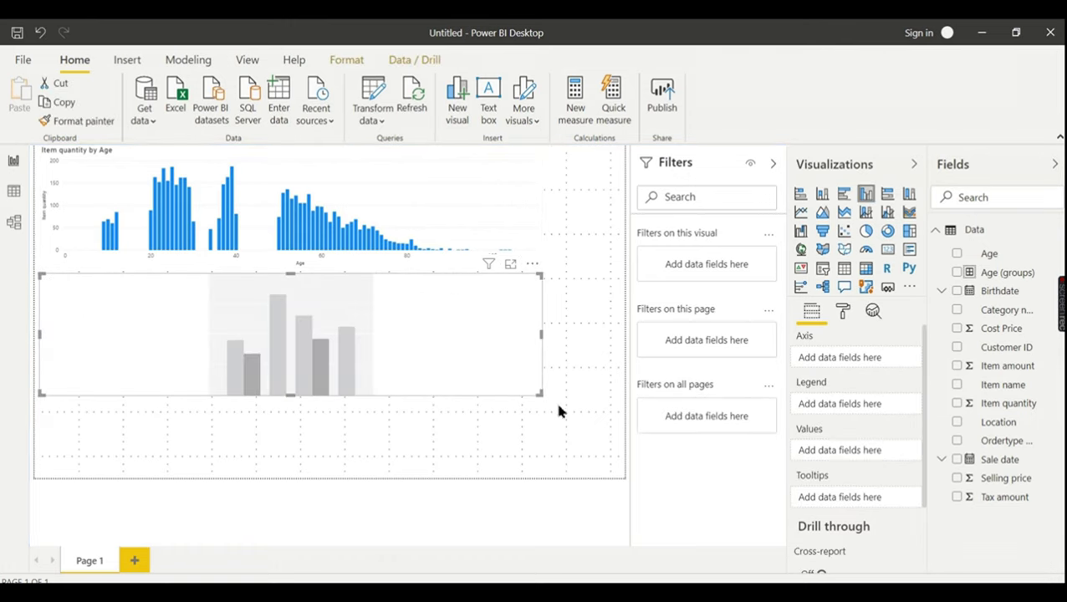
left_click(958, 274)
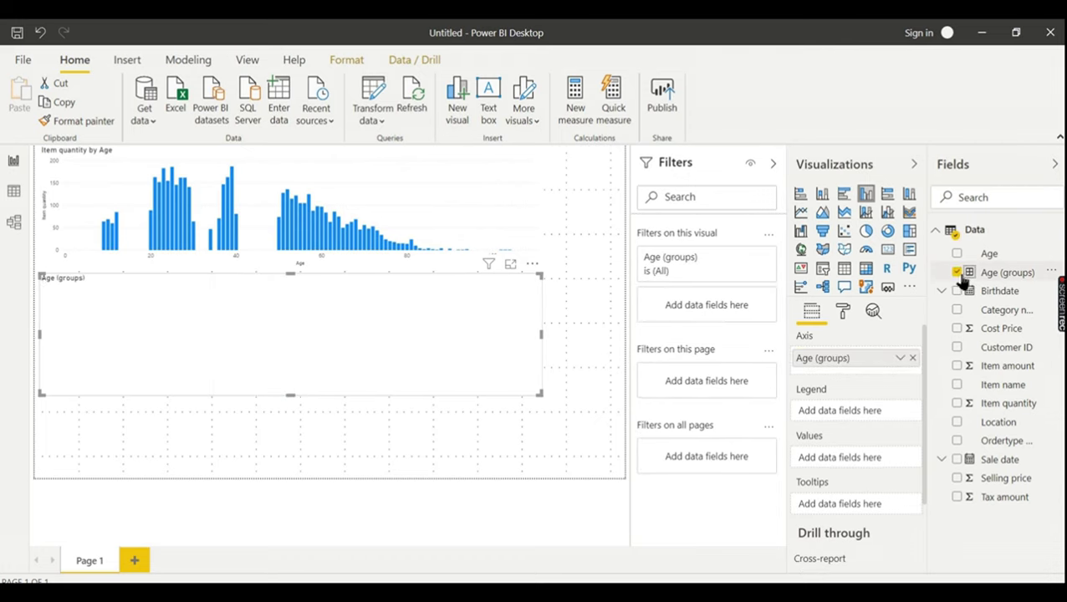
left_click(956, 403)
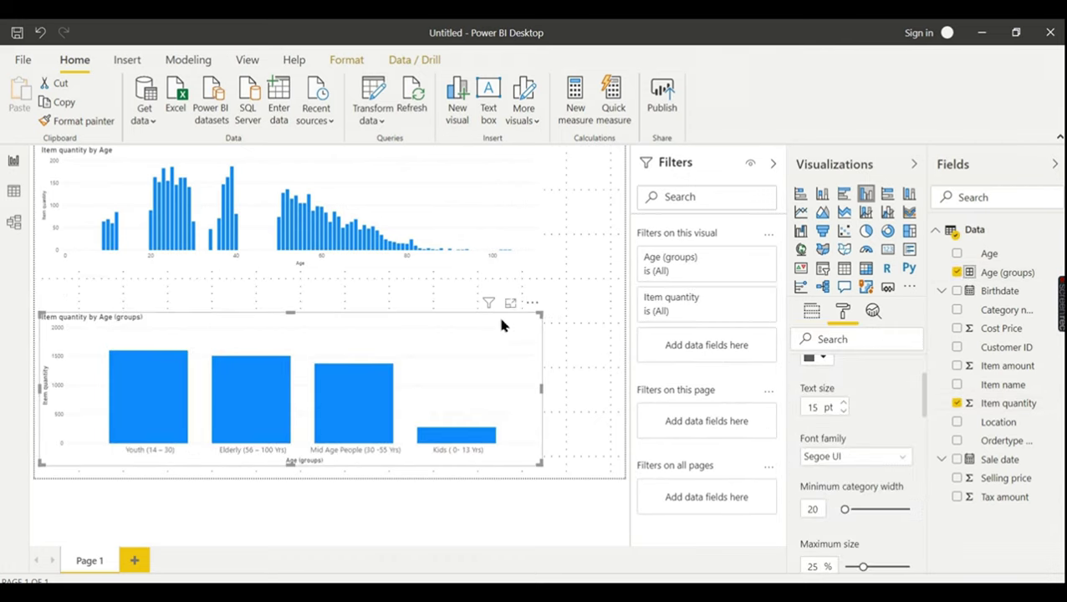
left_click(510, 303)
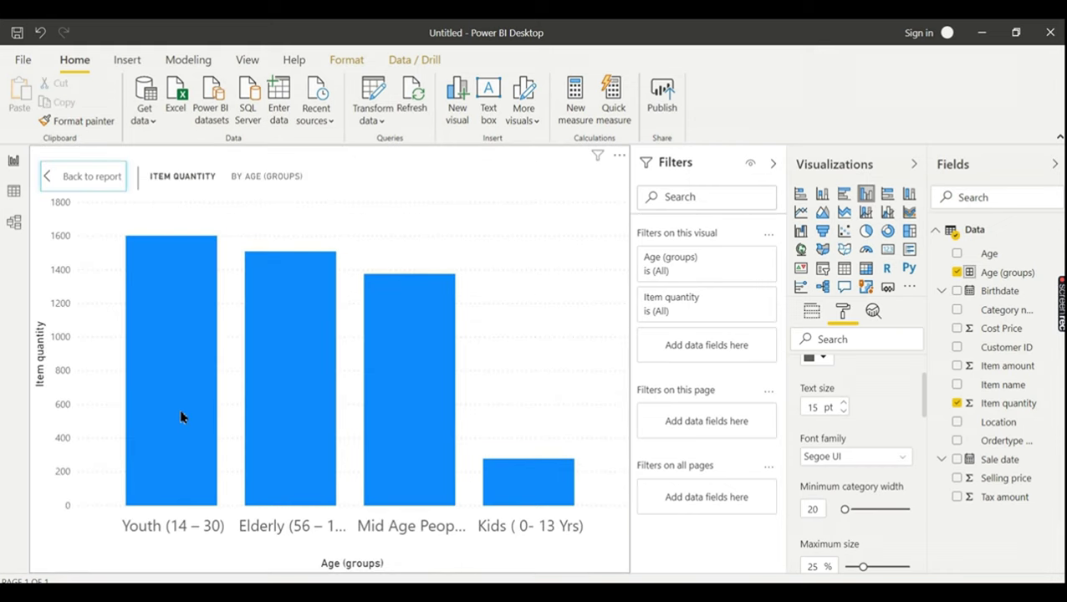
mouse_move(181, 413)
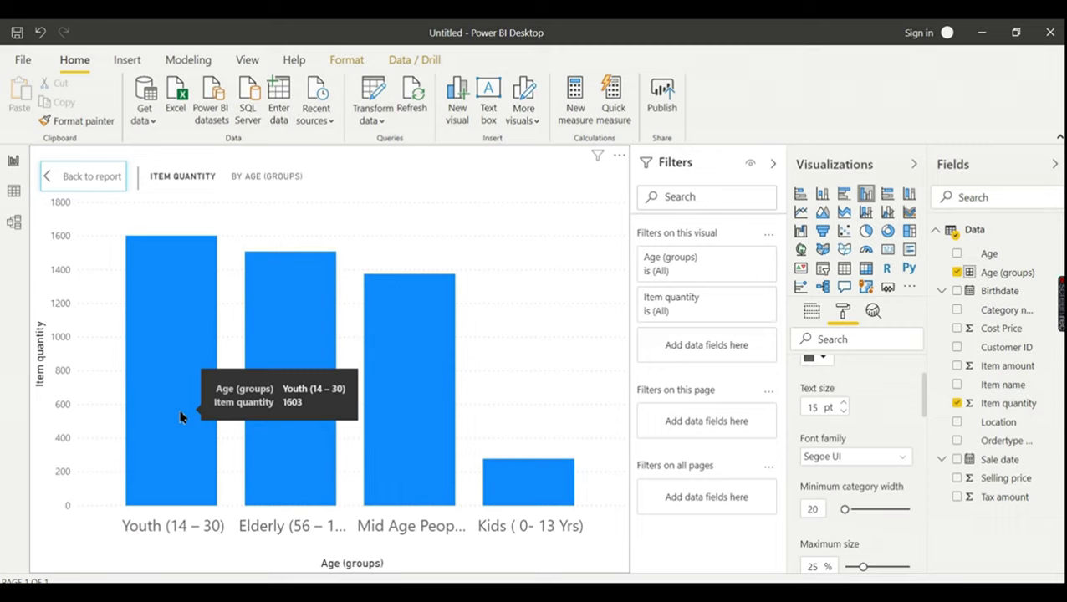
mouse_move(291, 414)
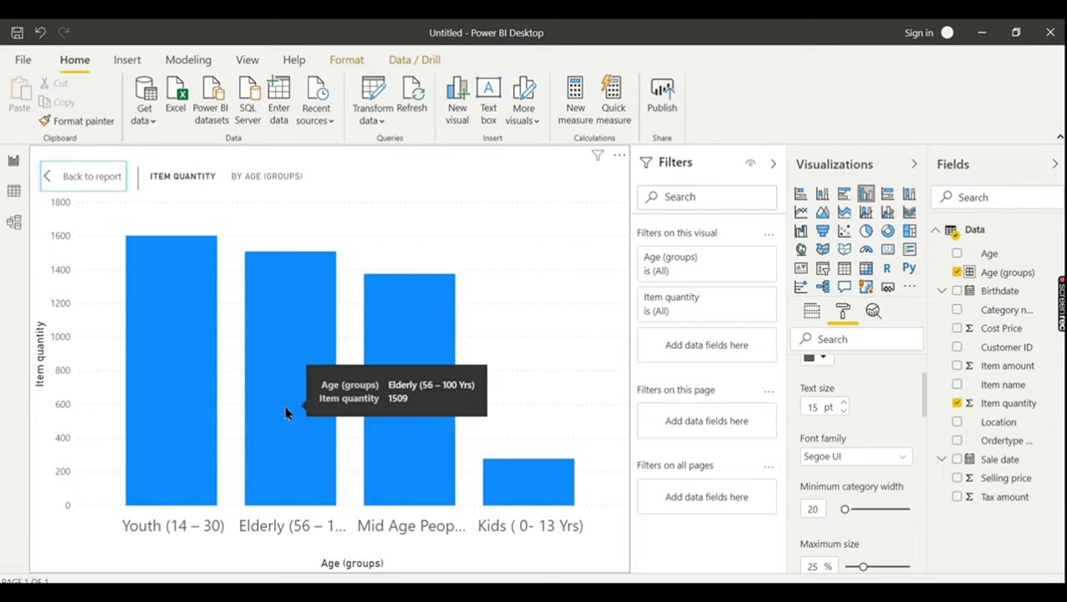
mouse_move(452, 473)
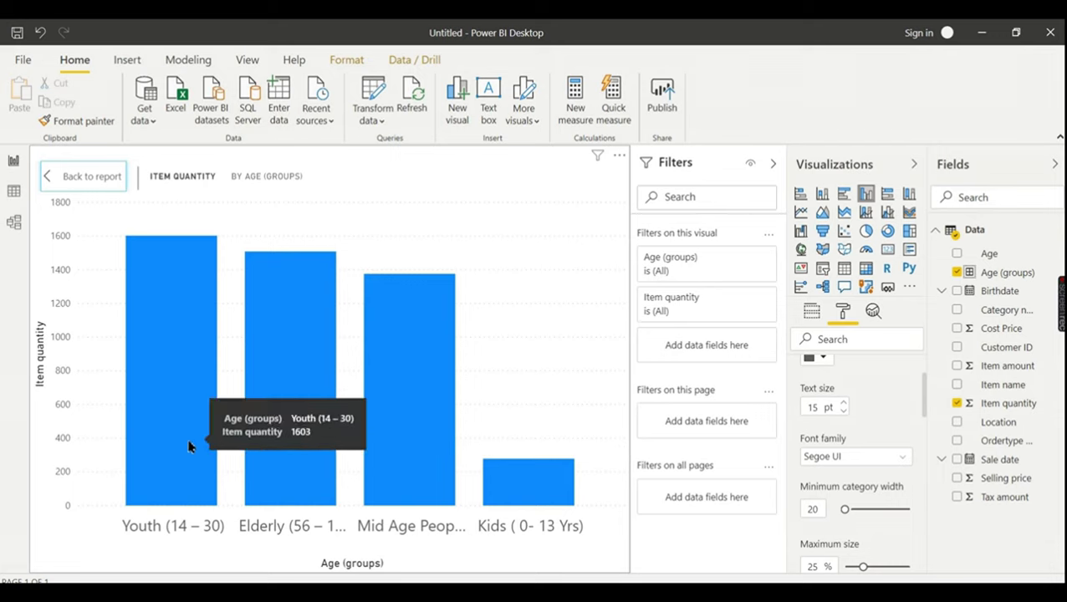
mouse_move(269, 426)
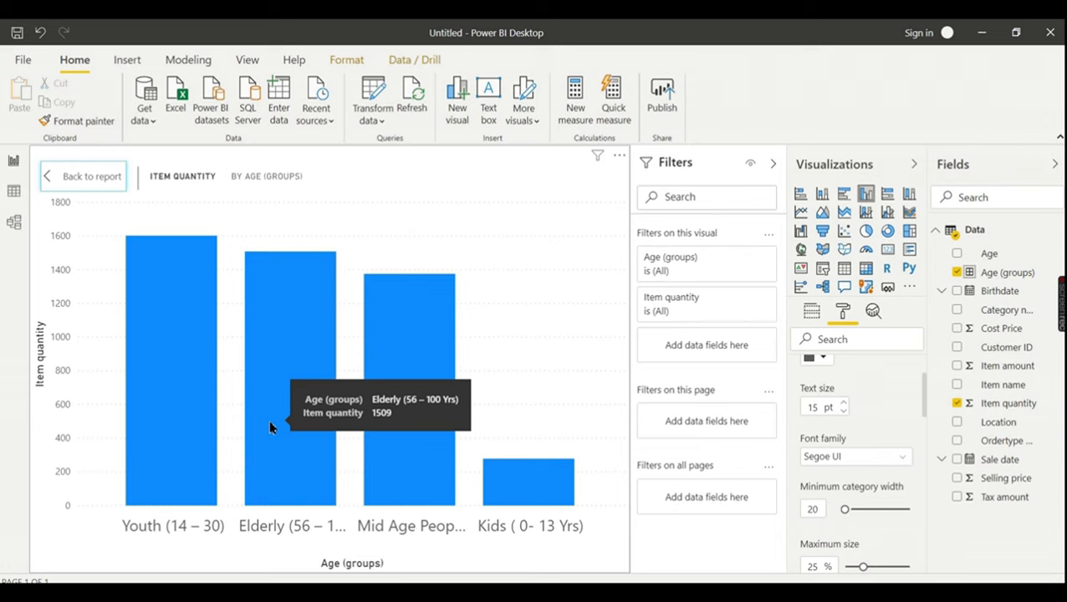
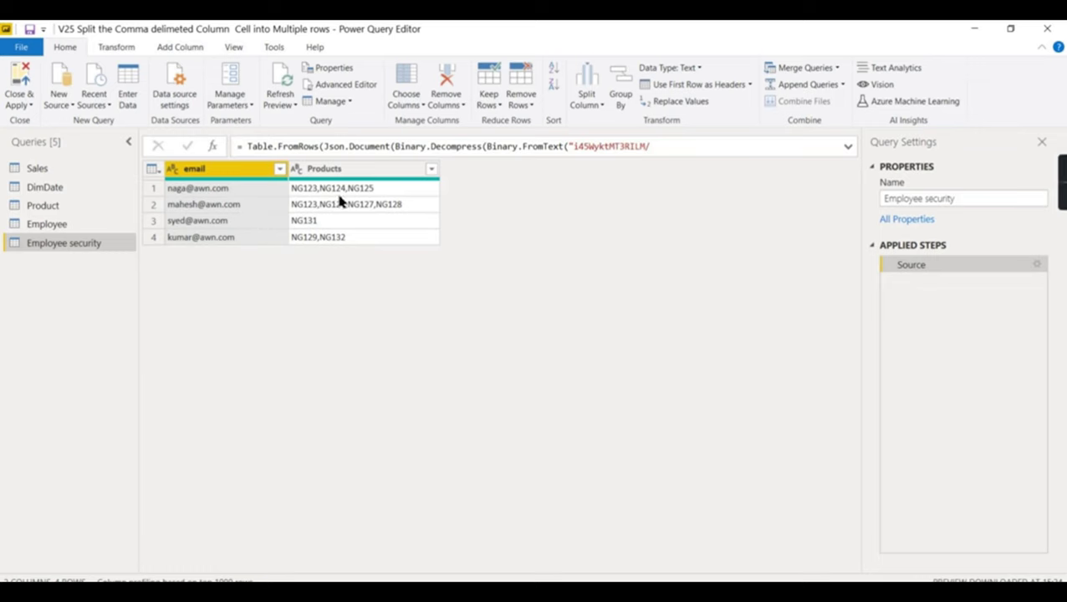
left_click(71, 174)
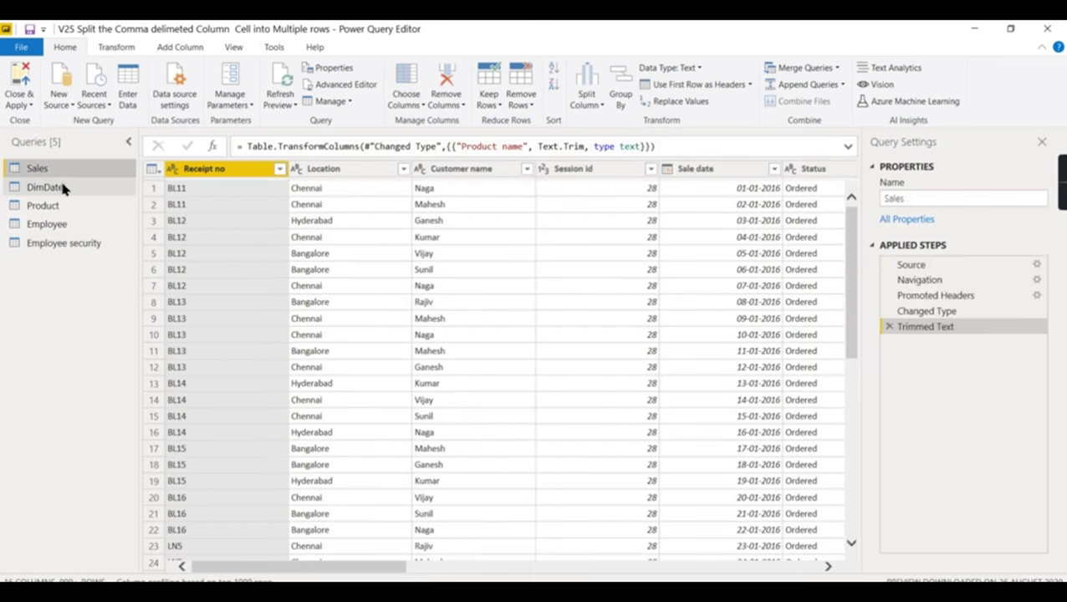
left_click(63, 189)
left_click(72, 207)
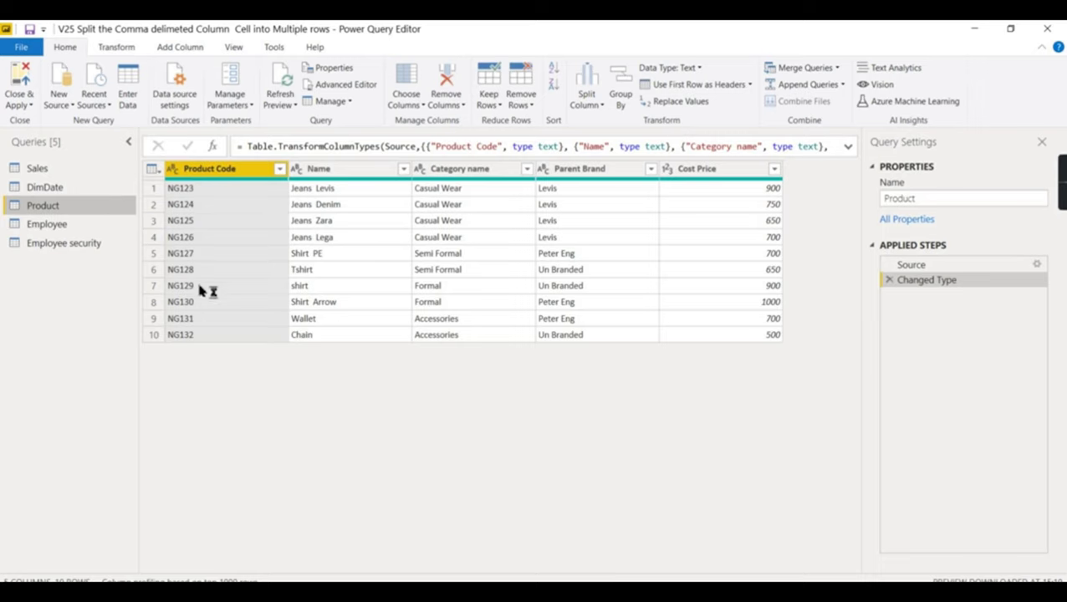
left_click(67, 228)
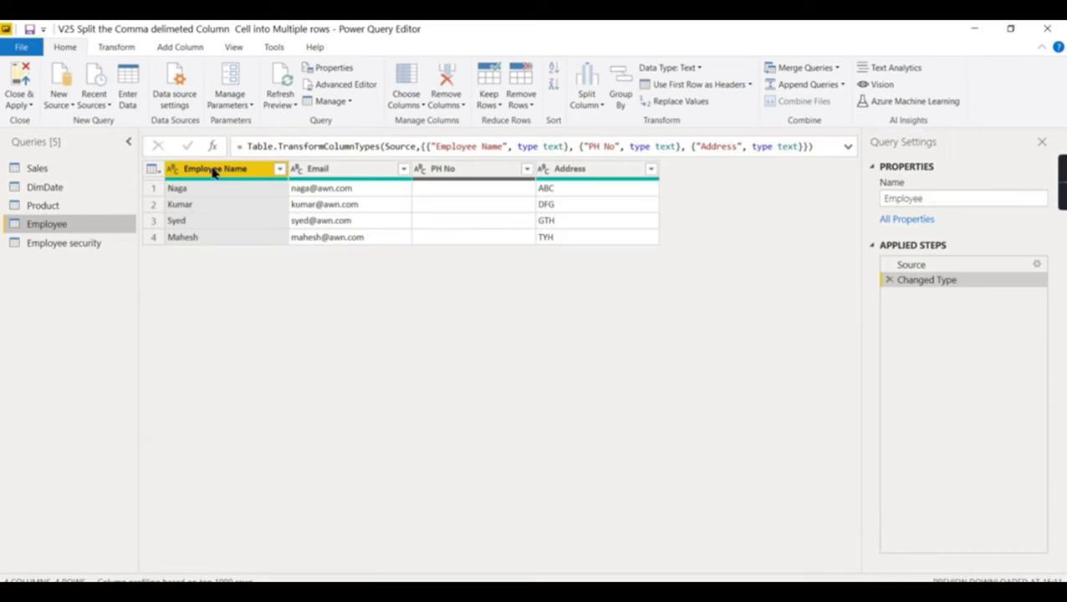
left_click(62, 248)
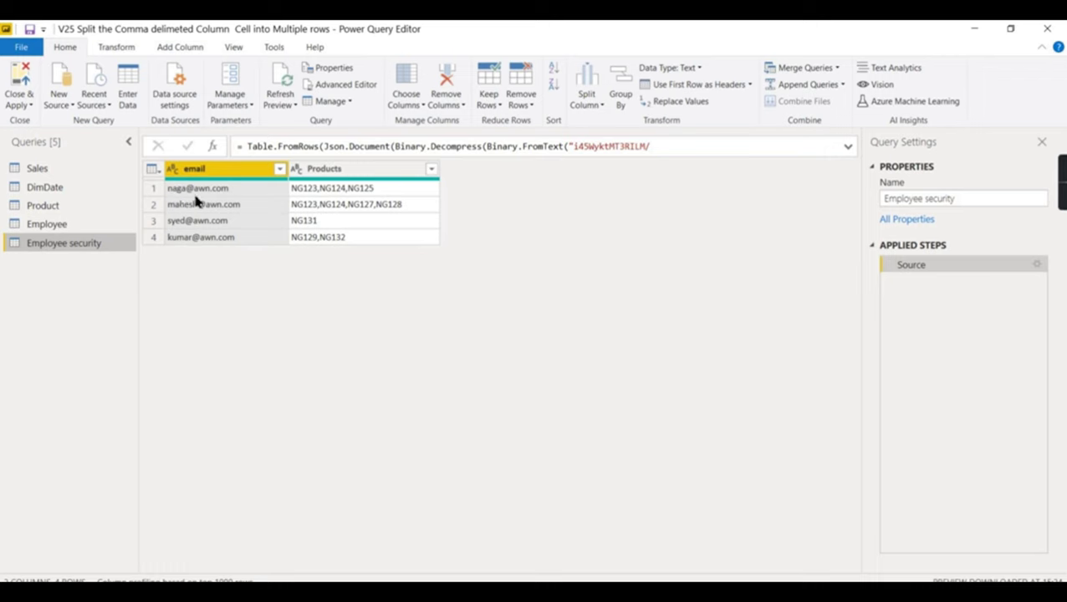
left_click(72, 223)
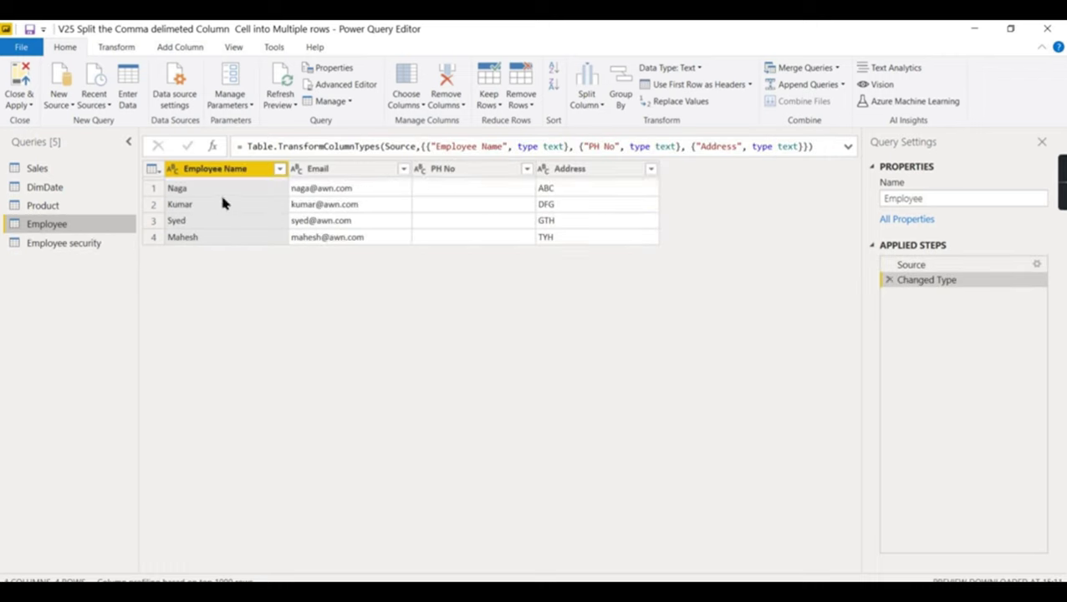
left_click(60, 242)
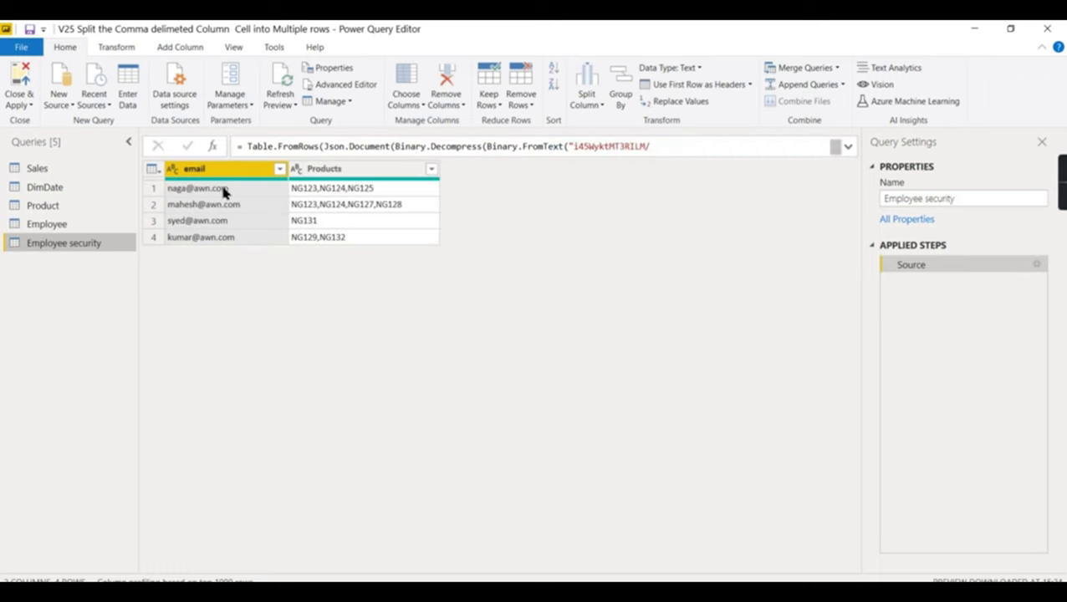
left_click(47, 206)
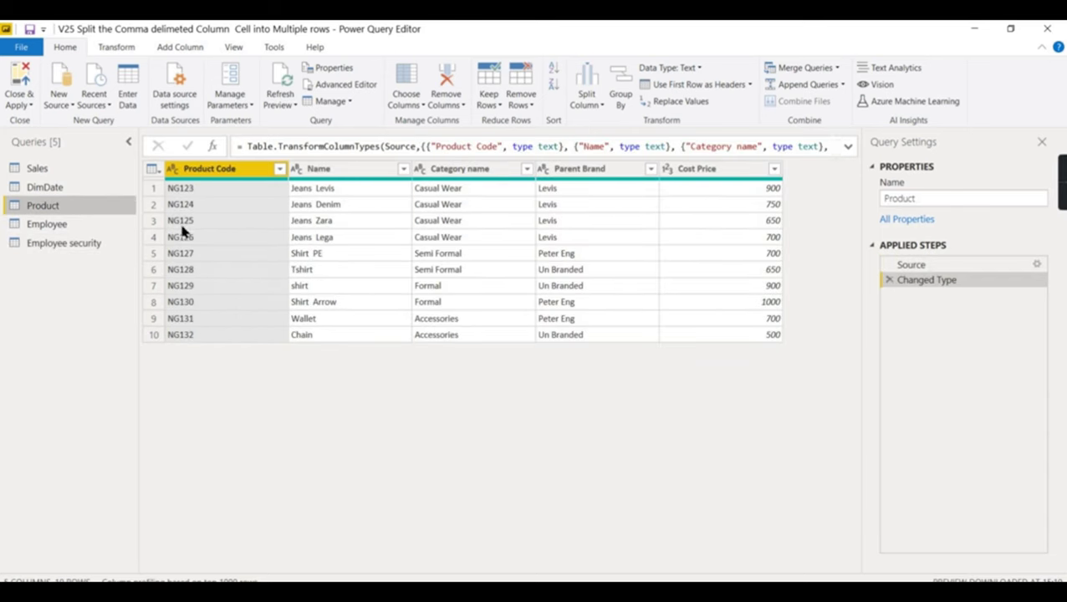
left_click(213, 223)
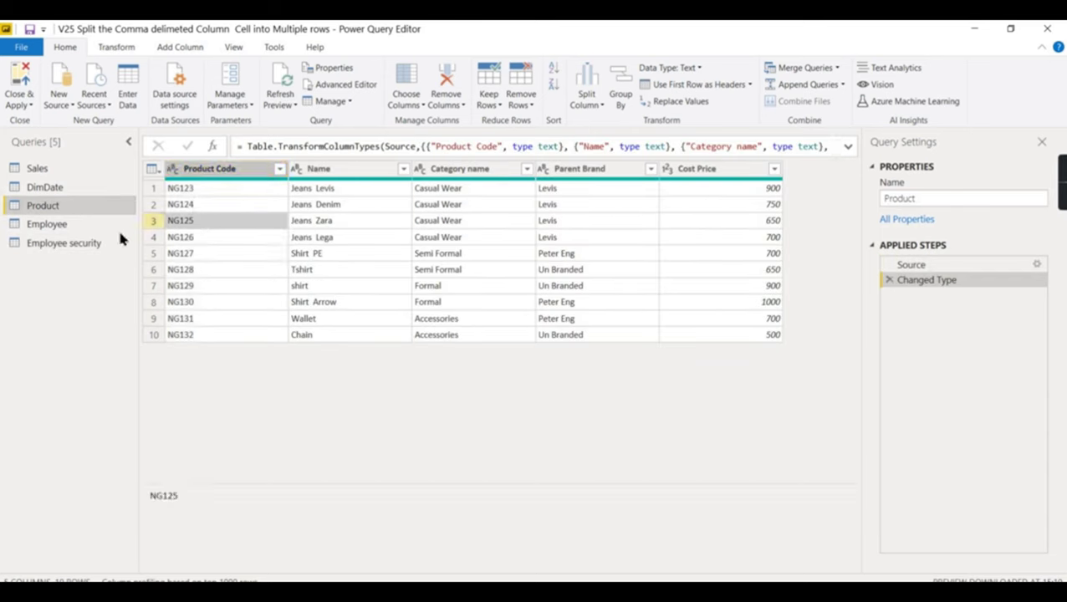
left_click(30, 245)
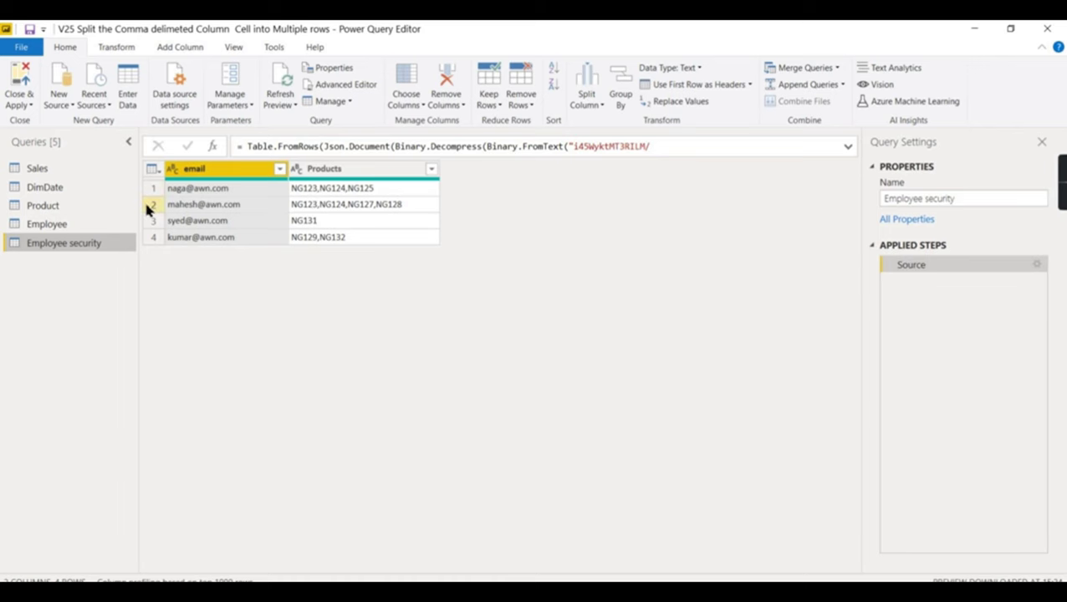
left_click(84, 206)
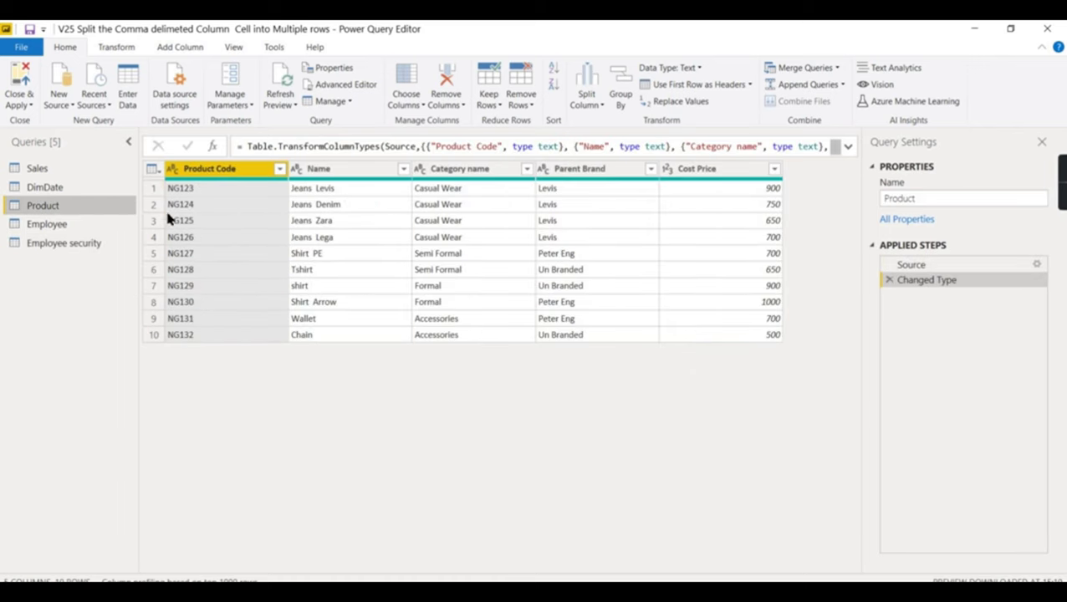
left_click(77, 244)
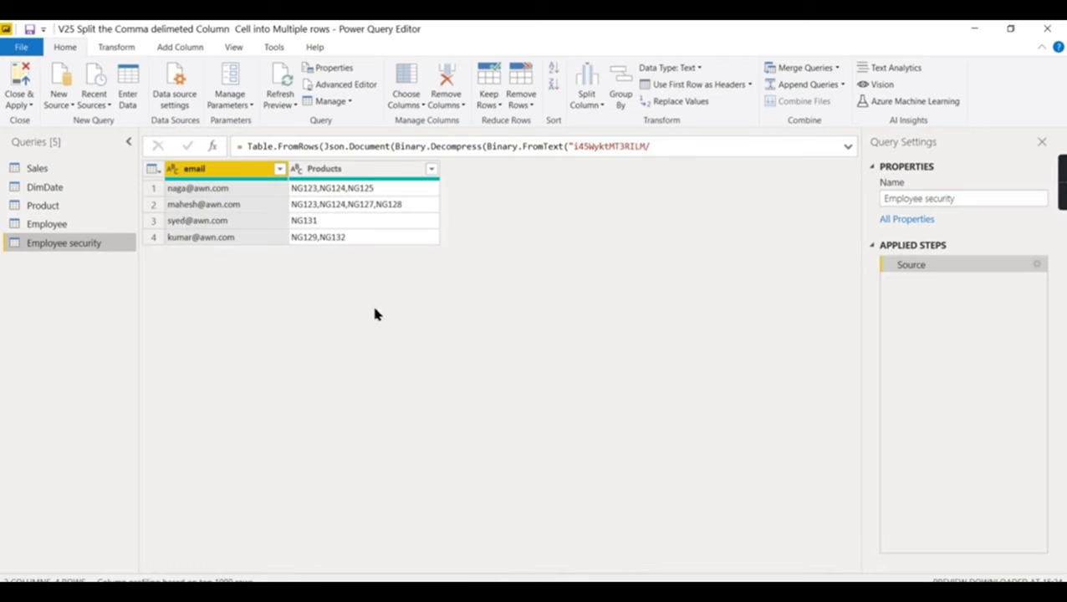
- Split the Products column at each comma into Products.1 through Products.4
left_click(342, 175)
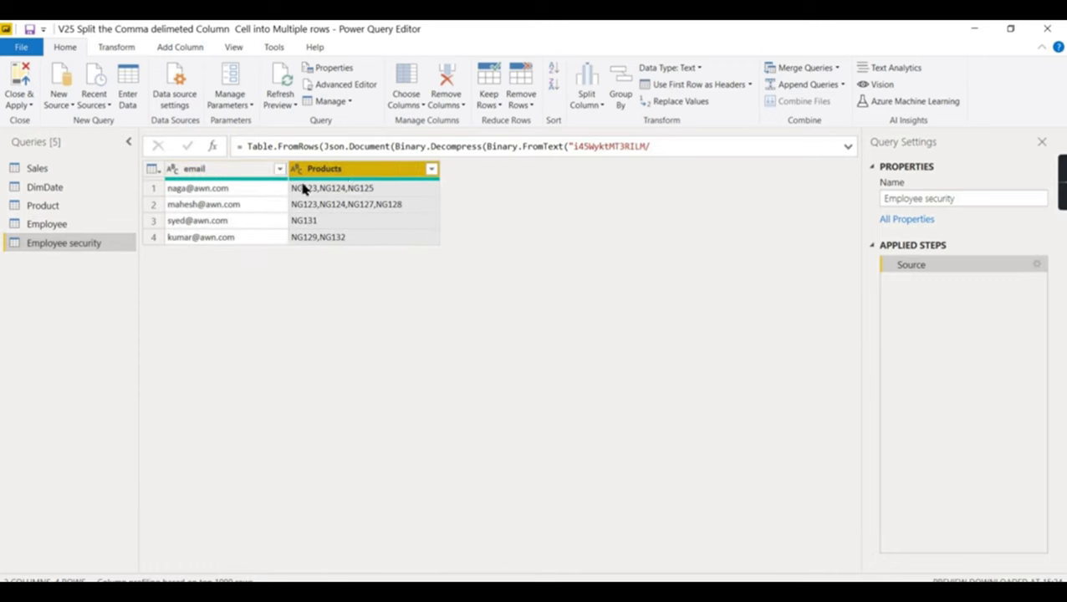
right_click(363, 174)
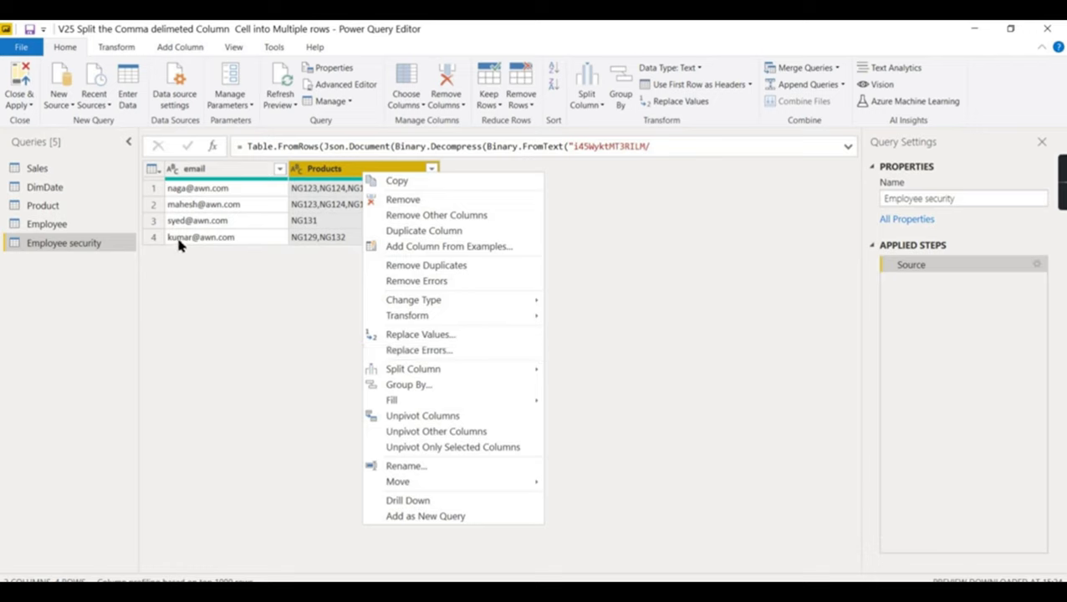
mouse_move(407, 378)
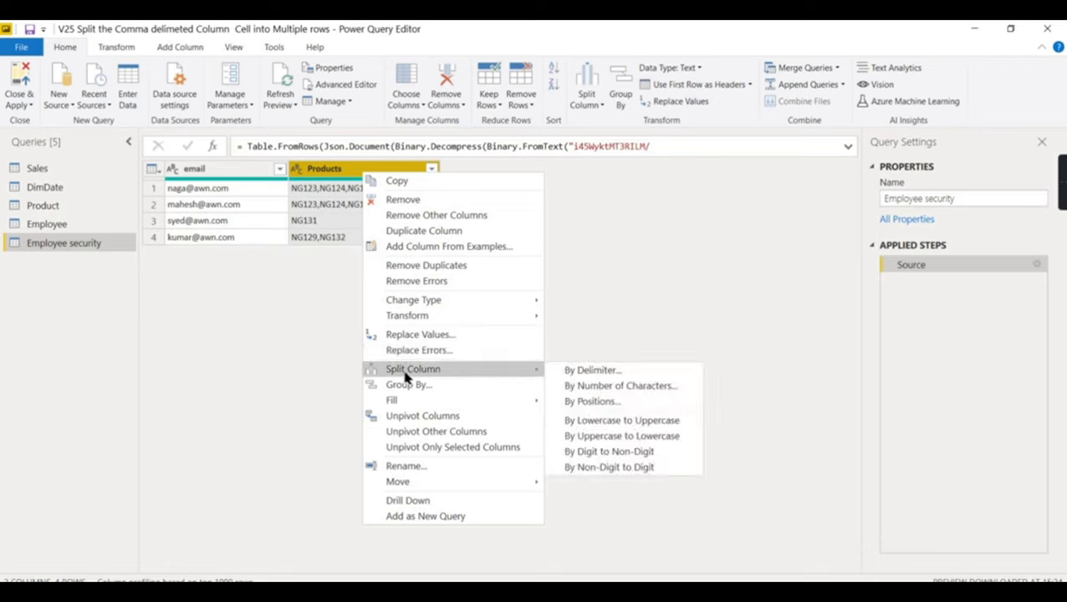
left_click(577, 370)
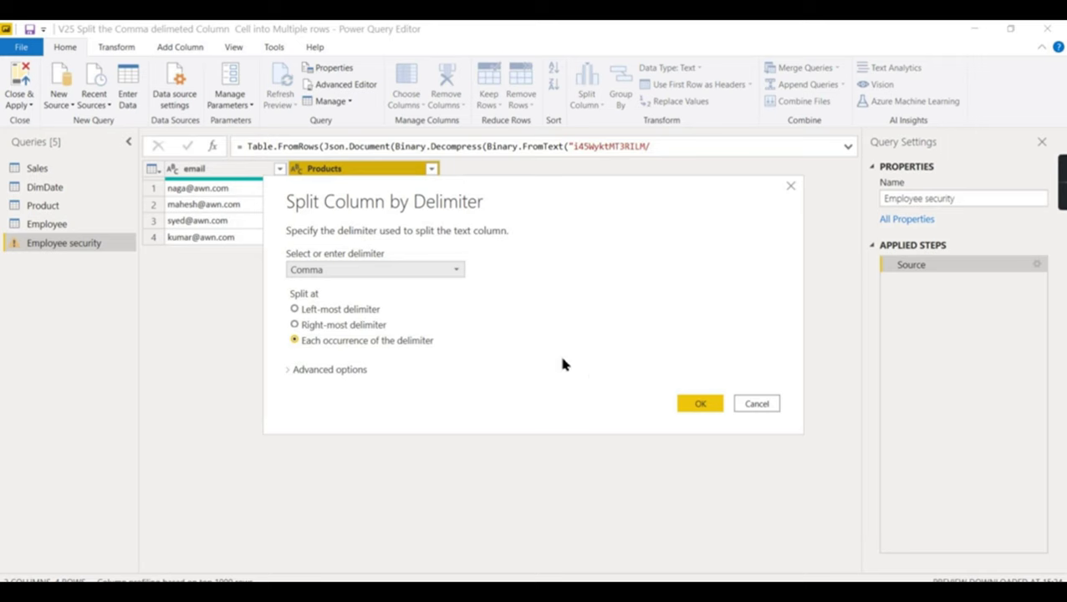
left_click(698, 403)
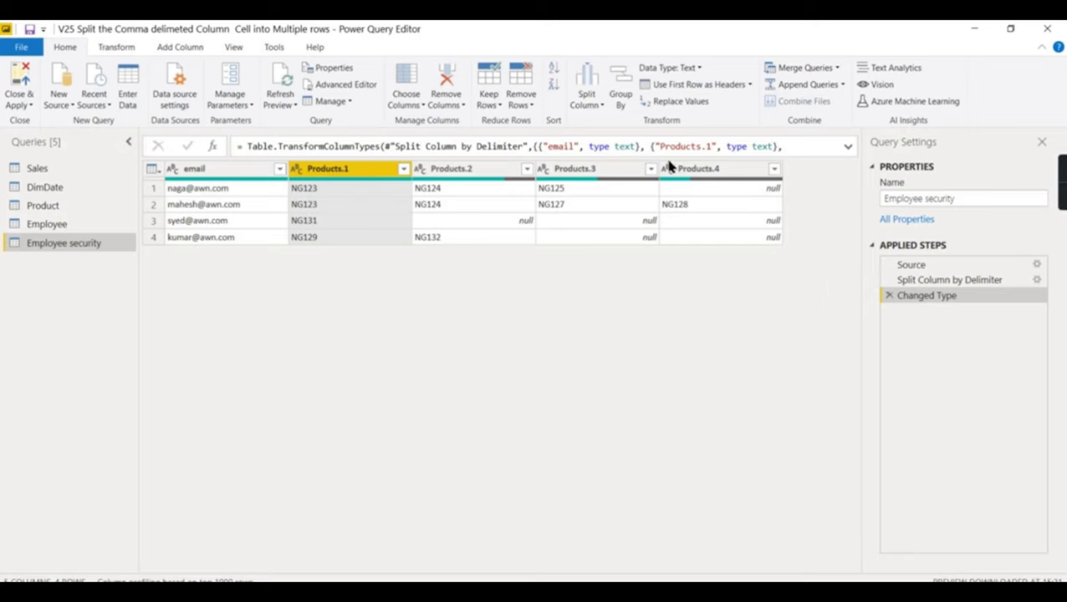
- Apply Unpivot Other Columns on email, turning Products.1–Products.4 into Attribute and Value rows
left_click(694, 171, "shift")
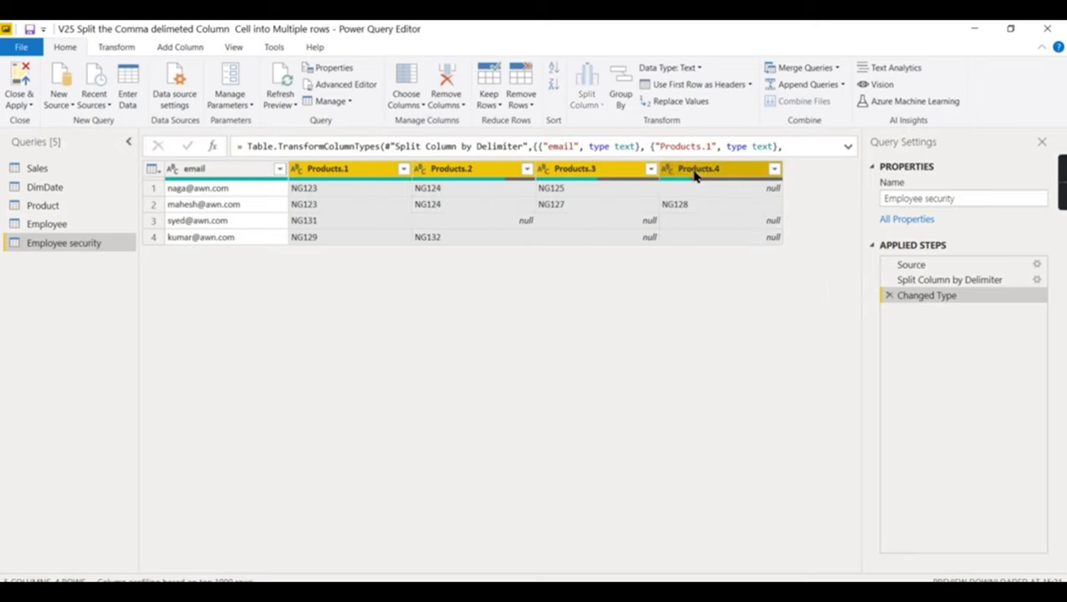
right_click(693, 171)
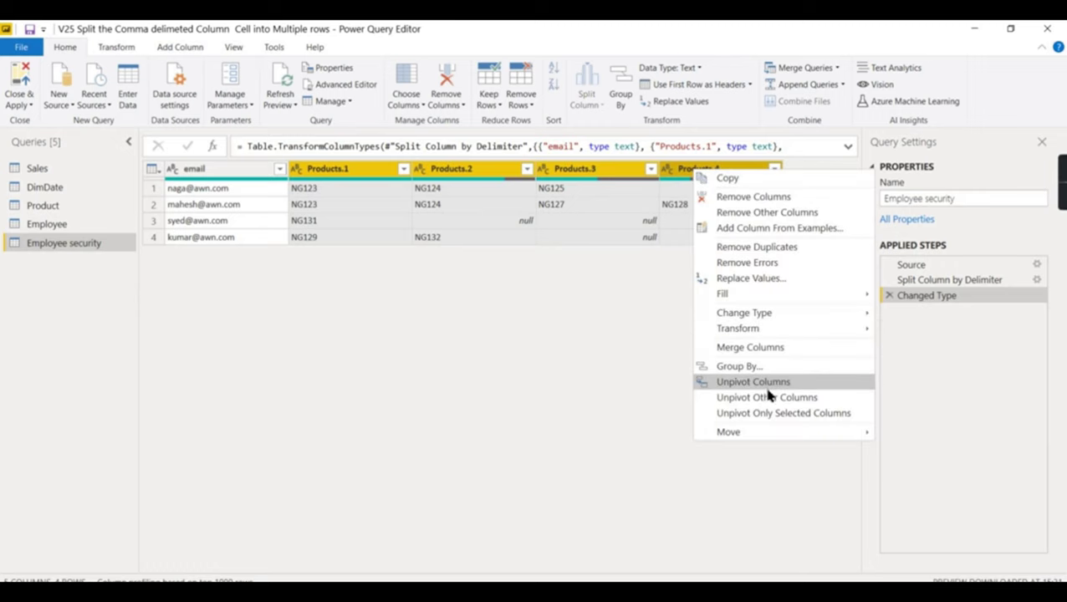
left_click(466, 357)
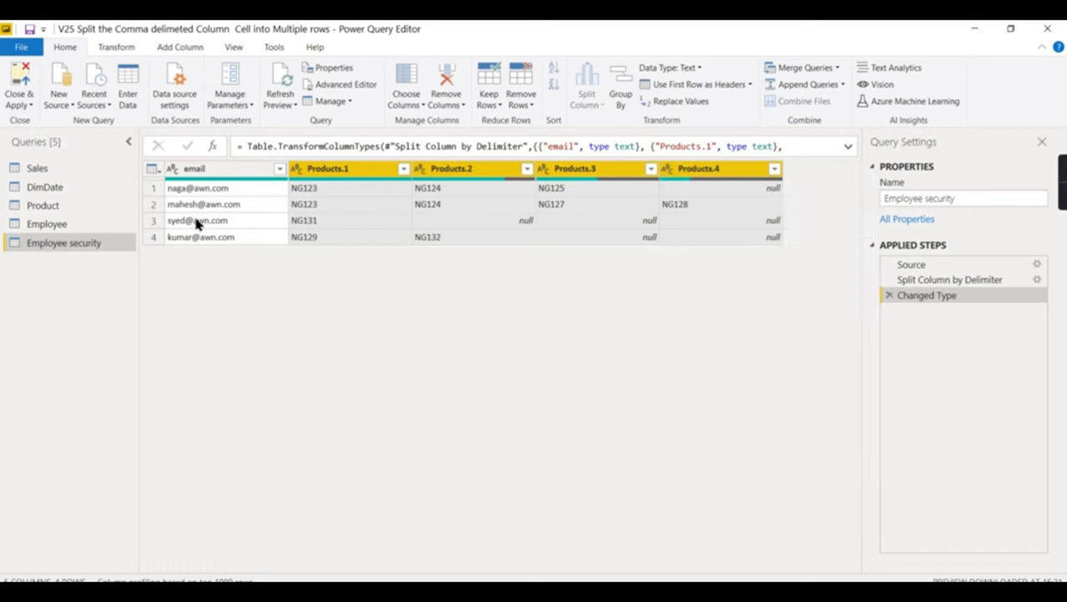
left_click(198, 171)
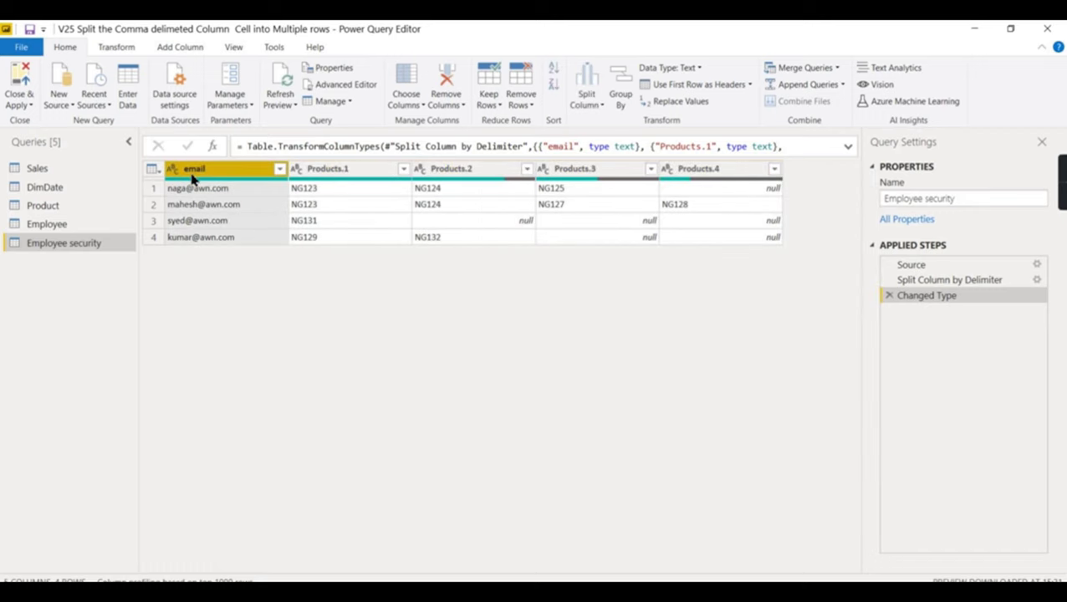
right_click(192, 172)
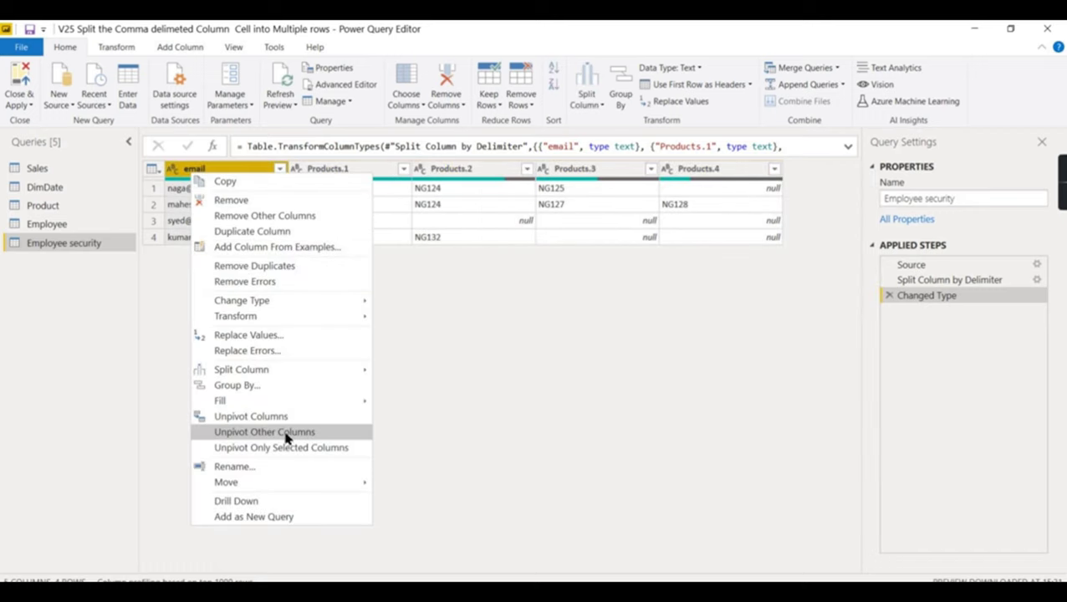
left_click(427, 410)
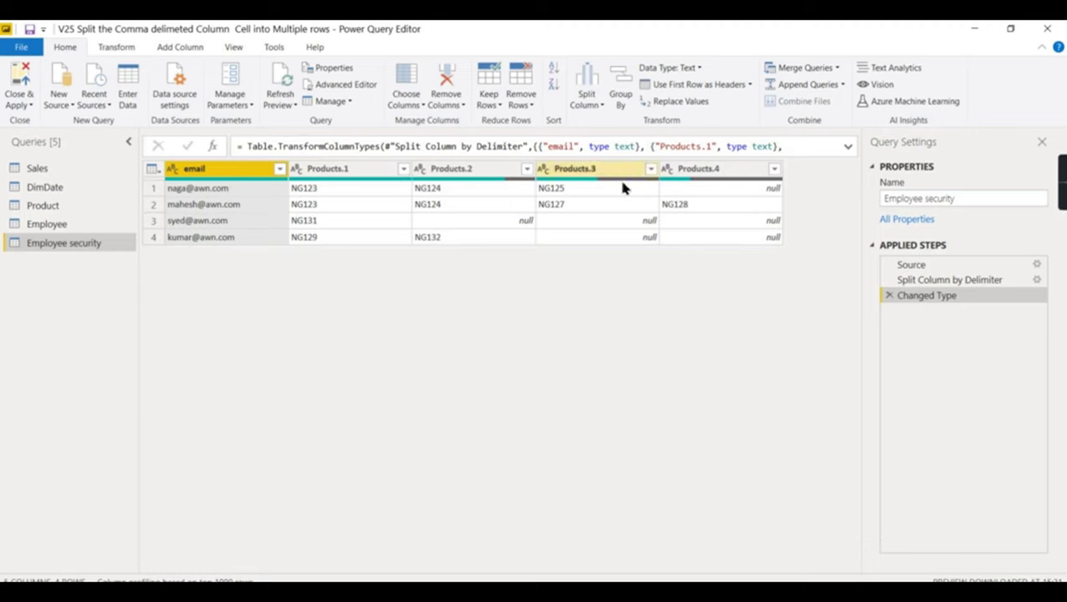
left_click(357, 170)
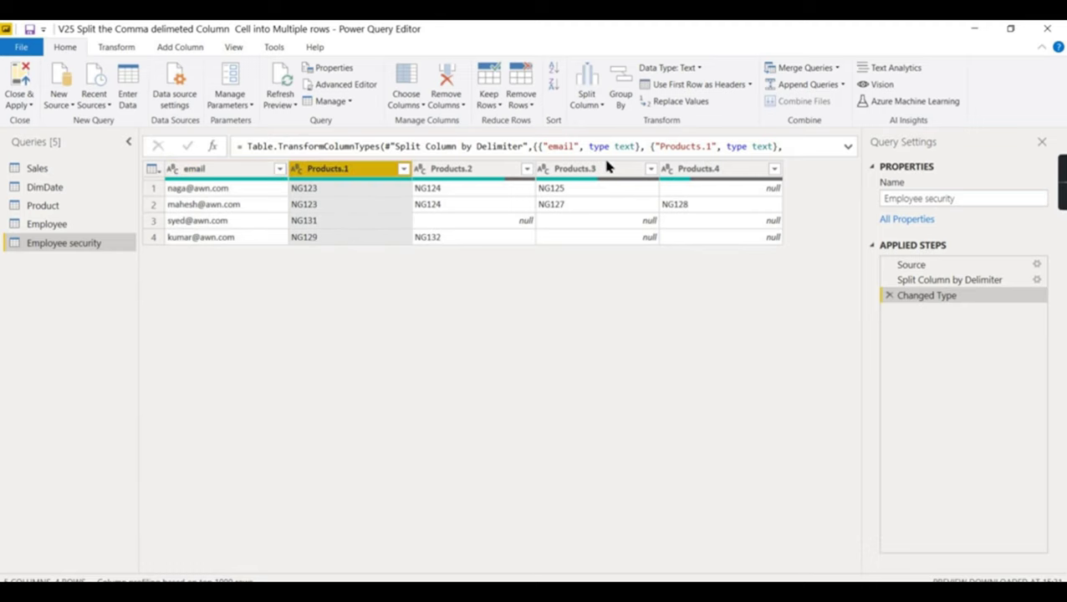
left_click(694, 172, "shift")
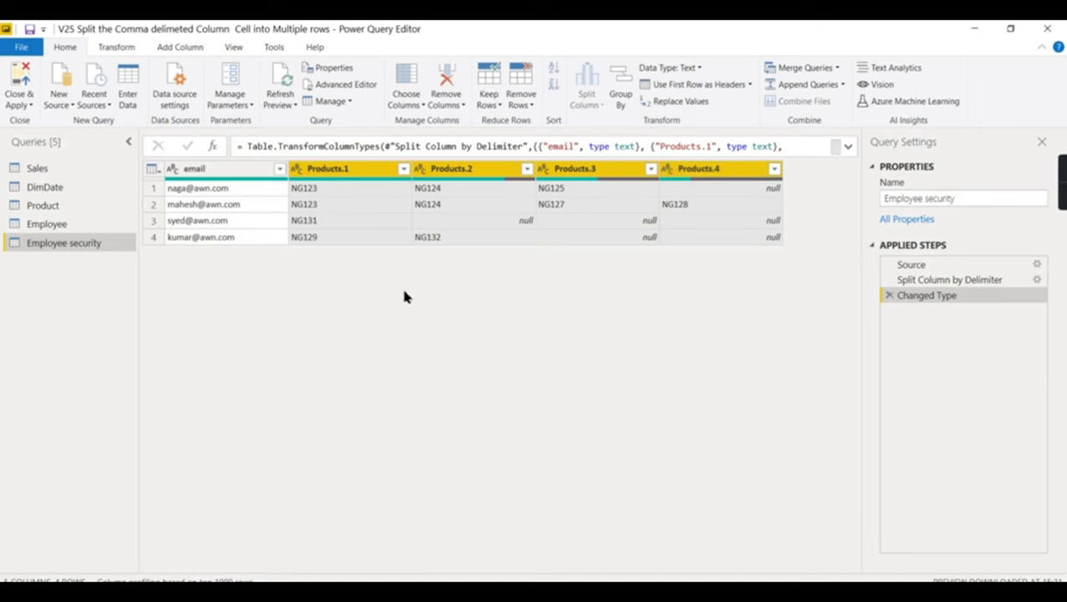
left_click(215, 172)
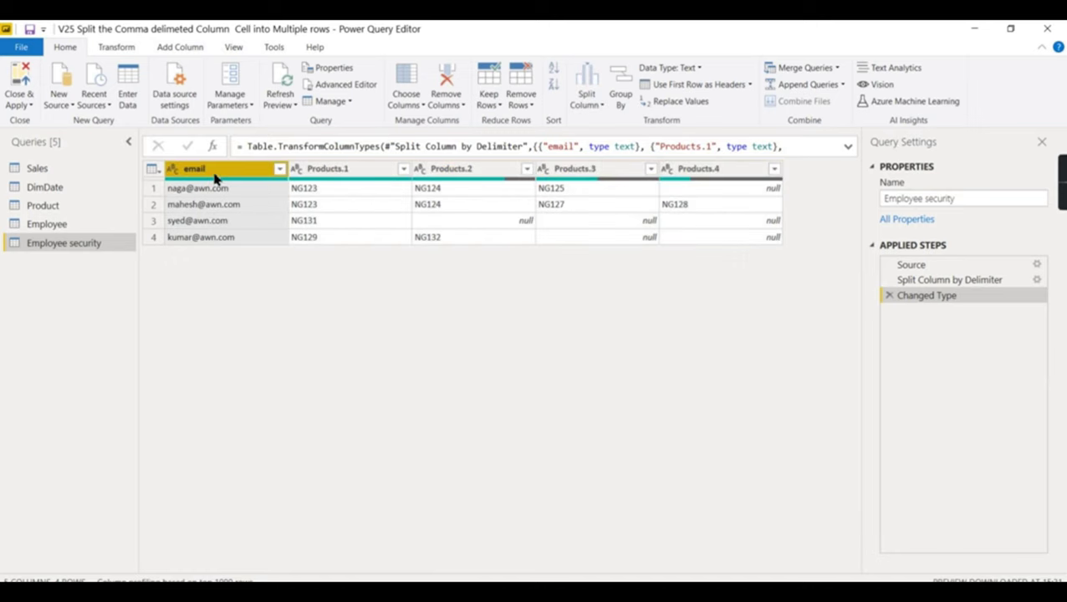
right_click(215, 176)
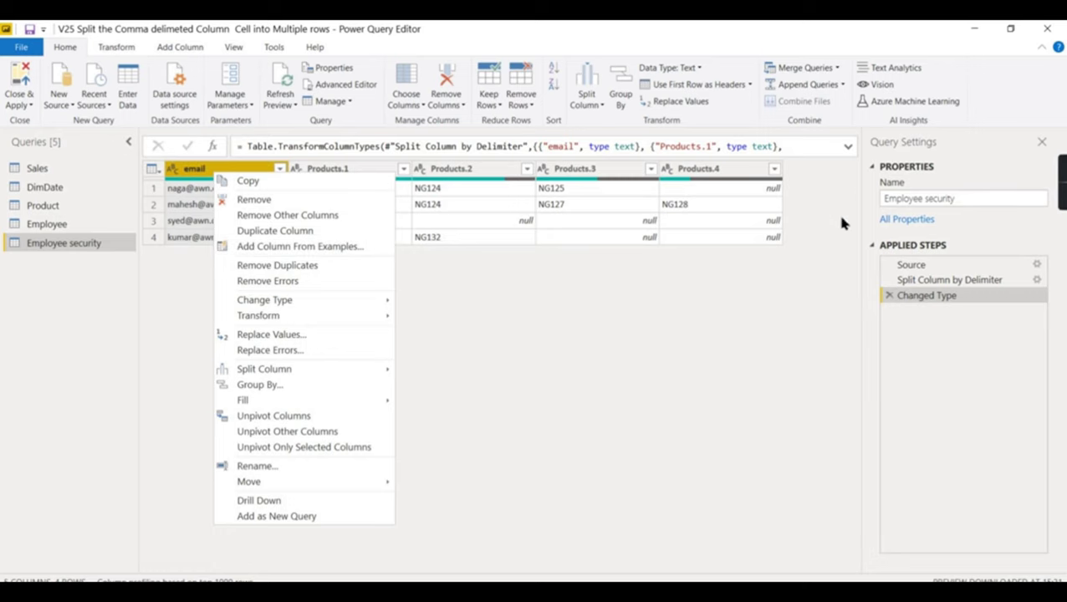
left_click(291, 433)
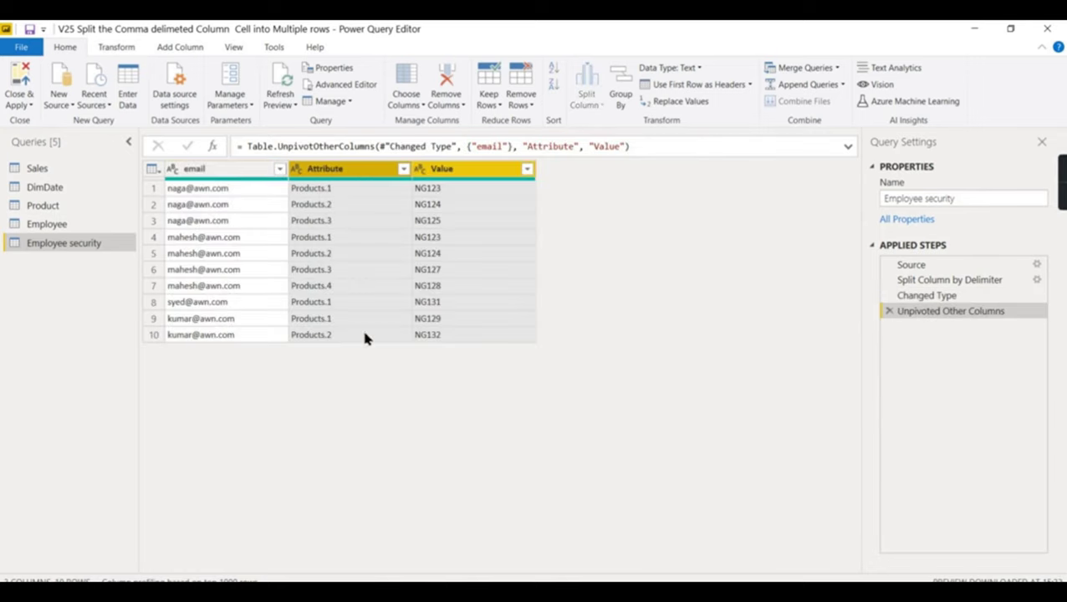
- Remove the Attribute column from the unpivoted table
left_click(186, 238)
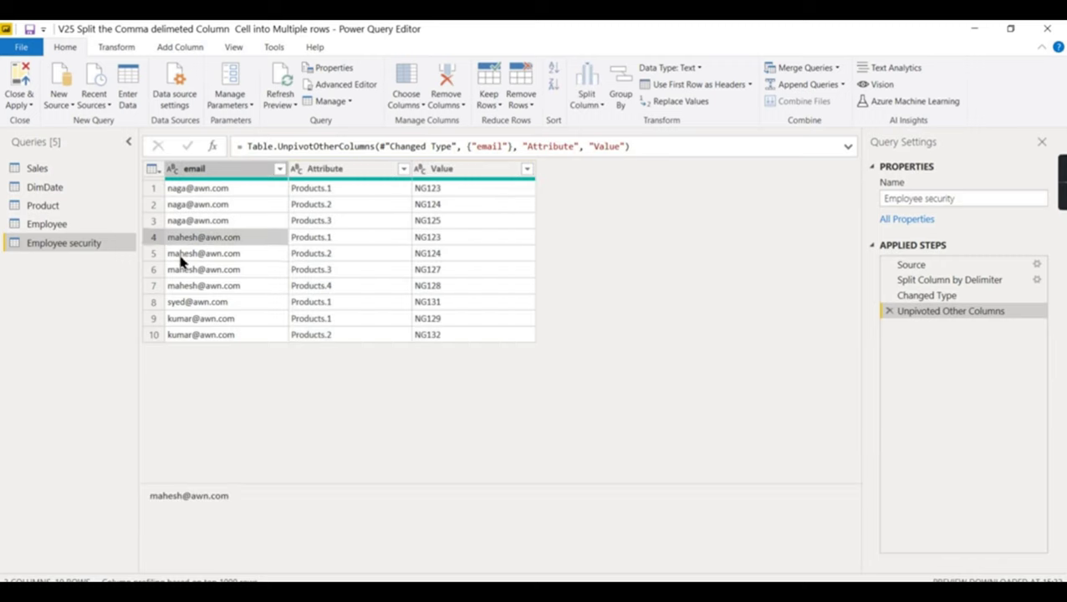
left_click(183, 286)
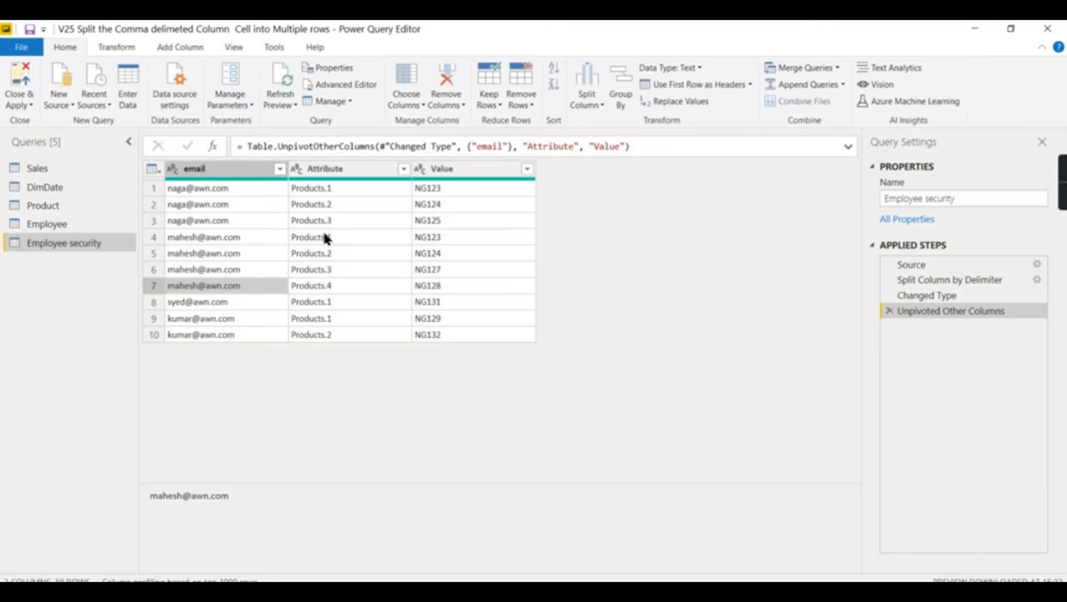
left_click(341, 170)
right_click(340, 171)
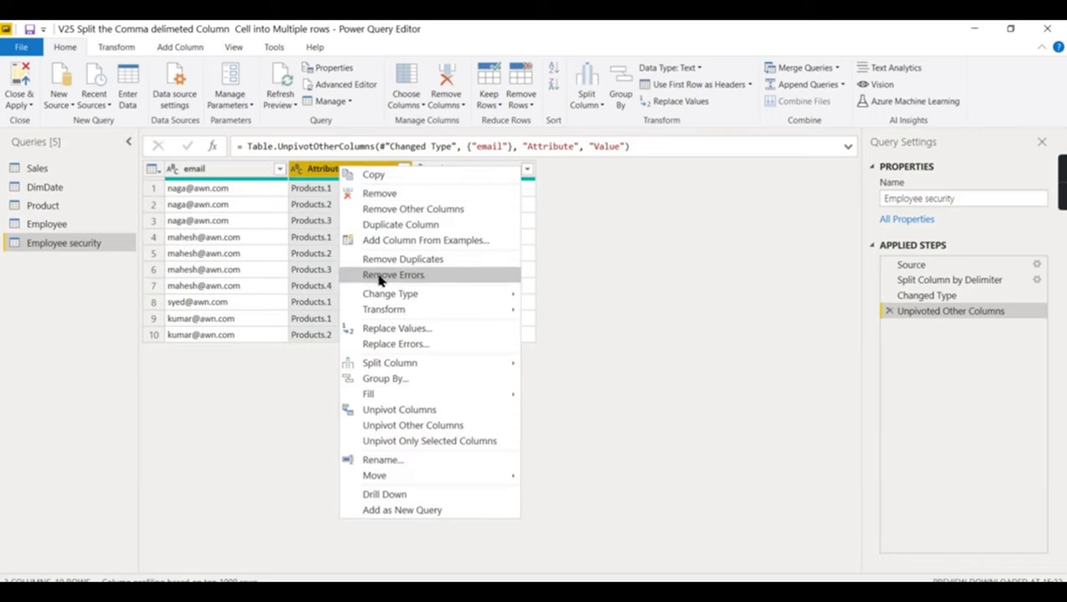
left_click(384, 196)
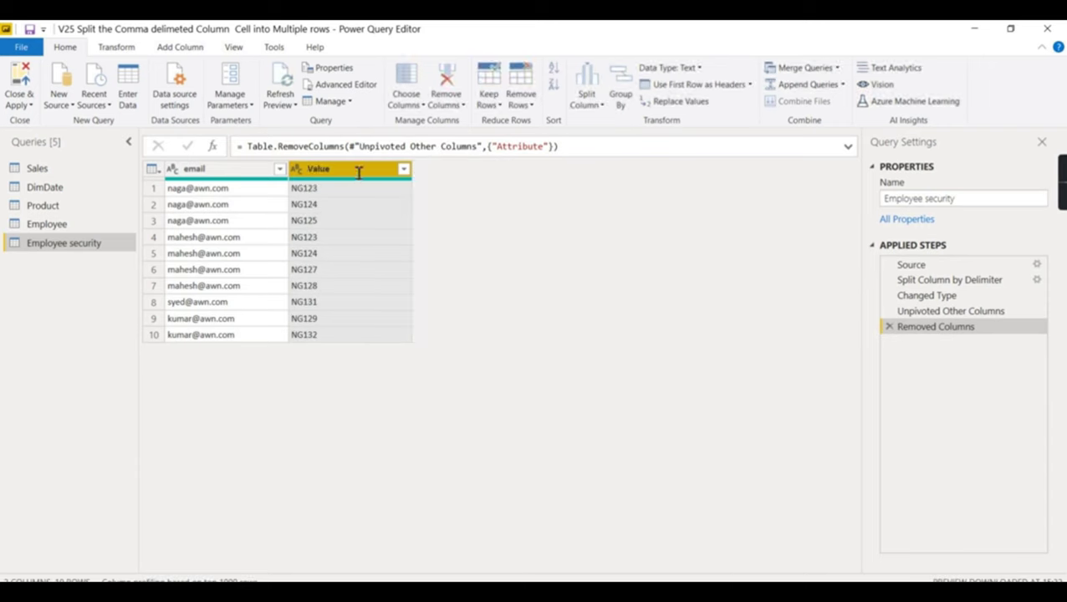
- Rename the Value column to ProductAccess
double_click(362, 171)
type("ProductAccess")
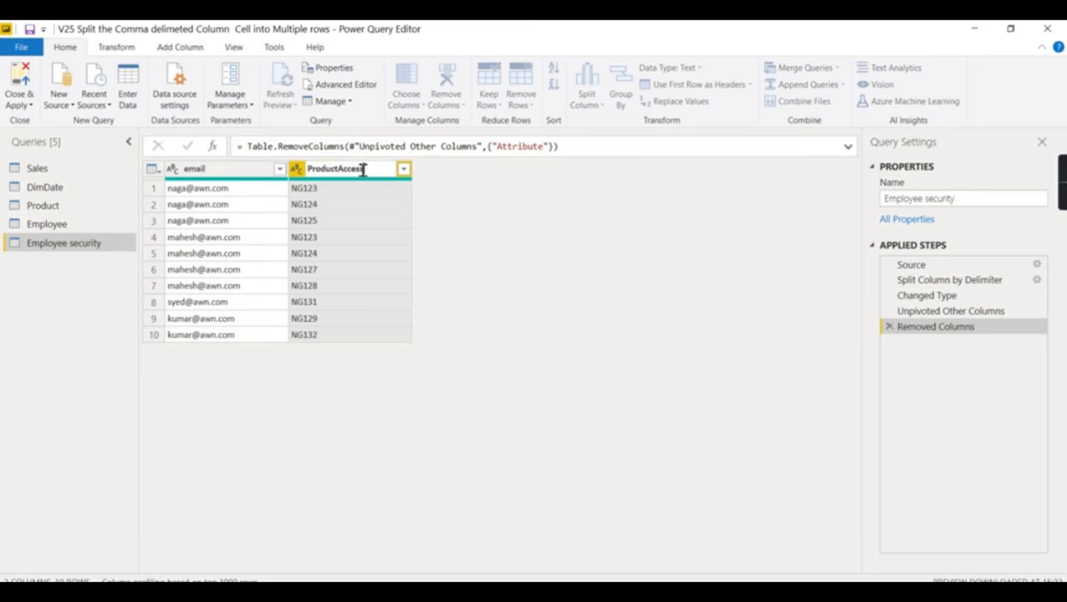
key("Return")
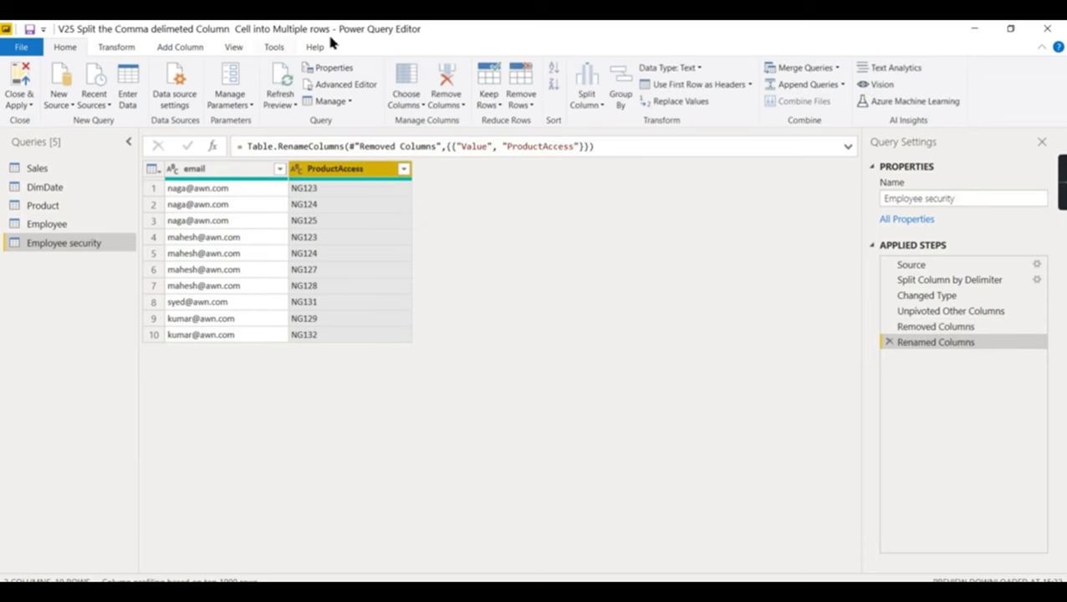
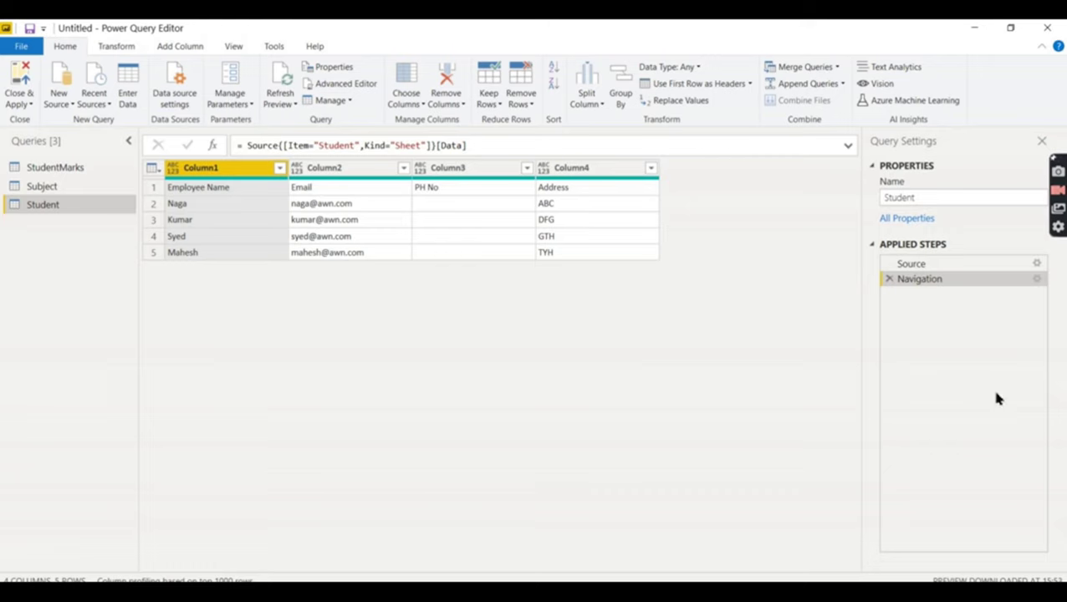
- Promote StudentMarks' first row to column headers
left_click(57, 187)
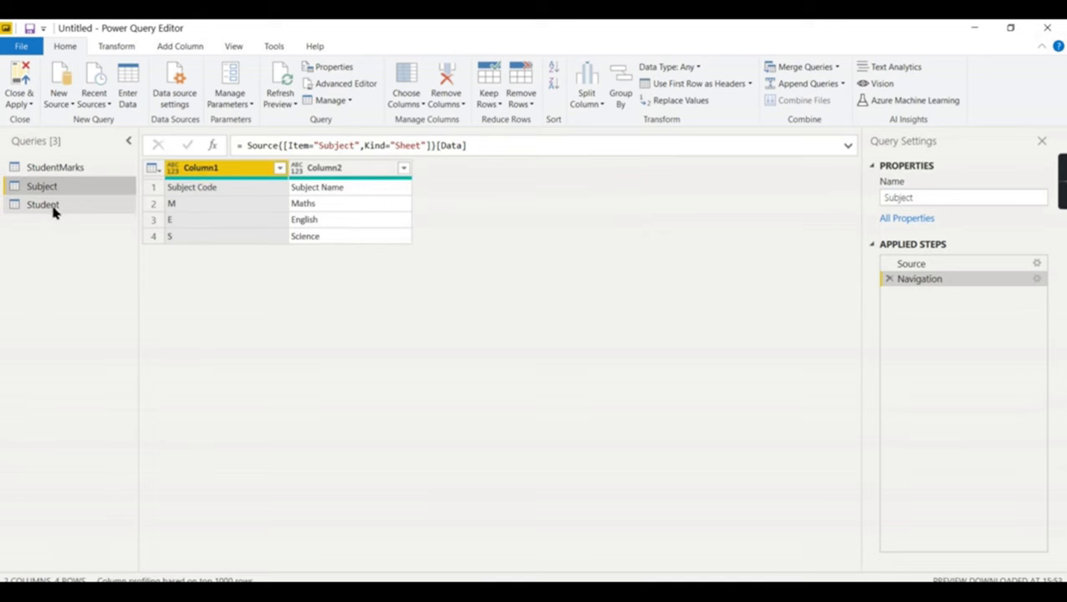
left_click(55, 206)
left_click(71, 169)
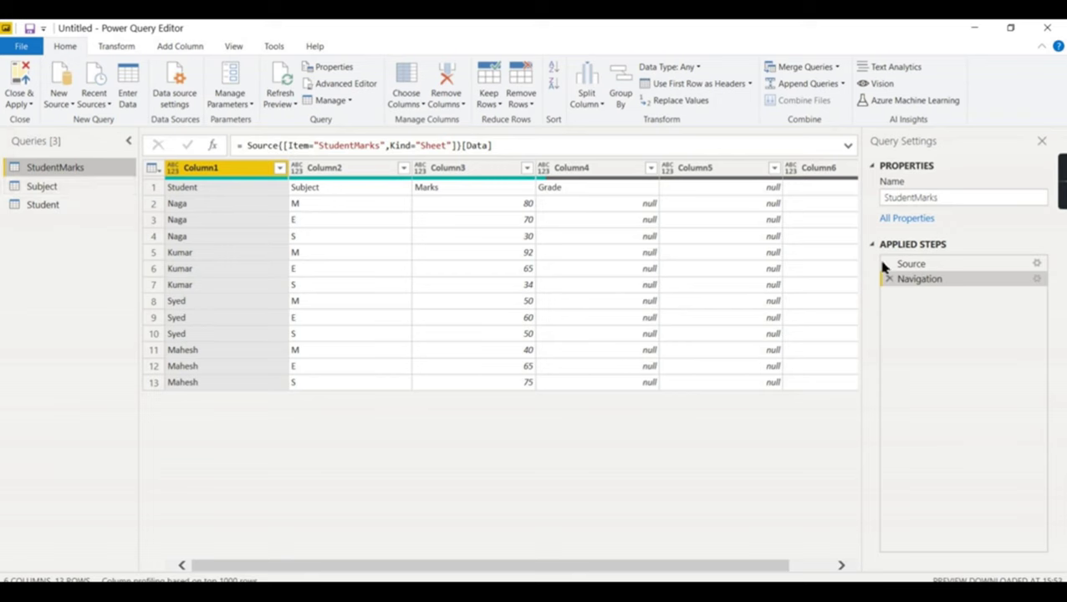
left_click(674, 89)
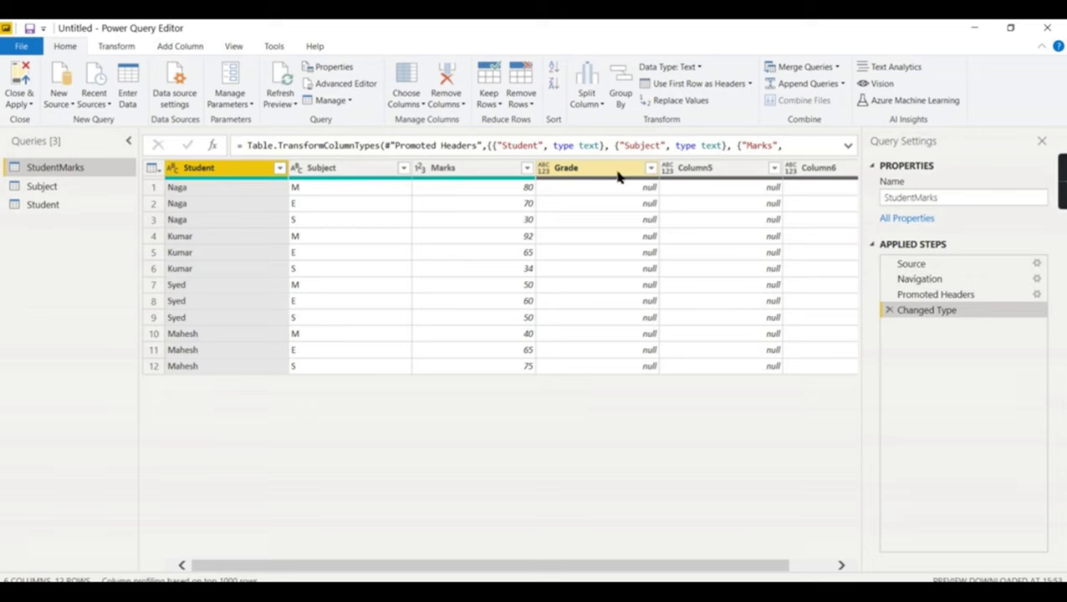
- Remove the Grade, Column5 and Column6 columns, leaving Student, Subject and Marks
left_click(613, 174)
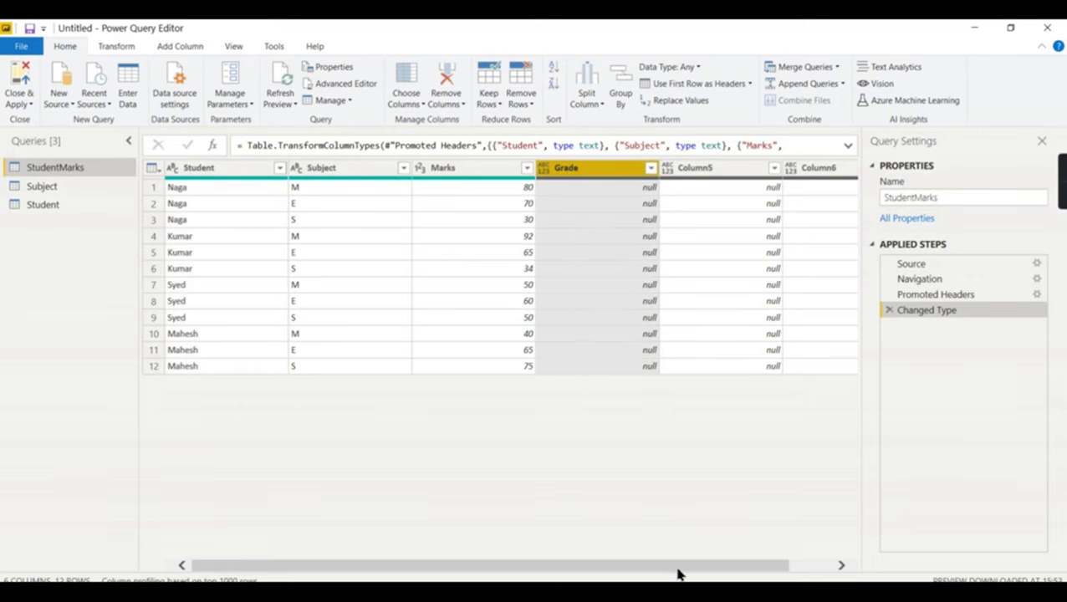
left_click_drag(677, 568, 824, 566)
left_click(797, 173, "shift")
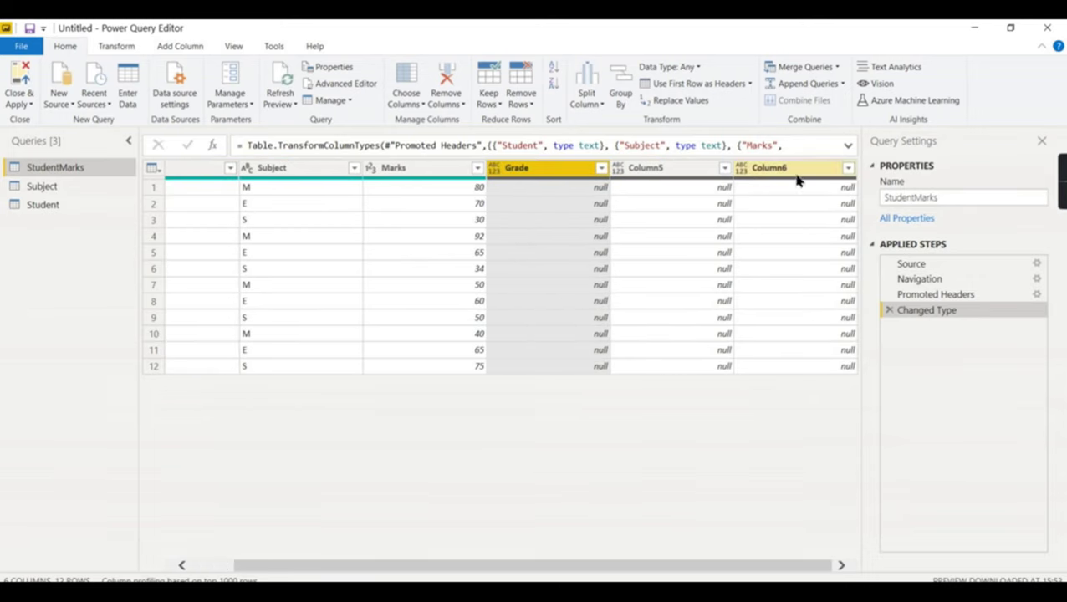
right_click(797, 172)
left_click(856, 199)
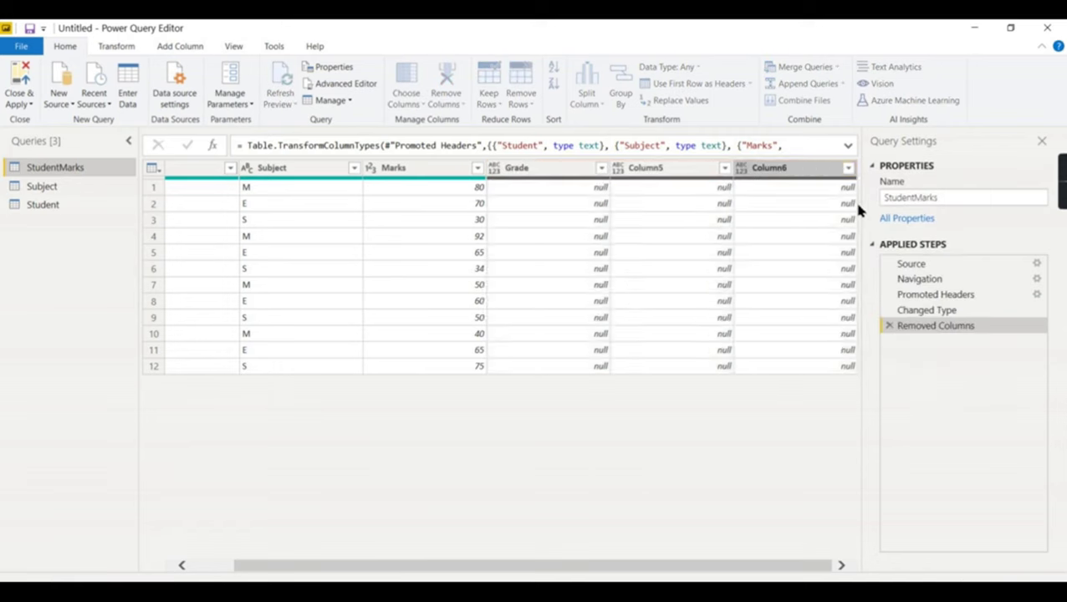
left_click(26, 205)
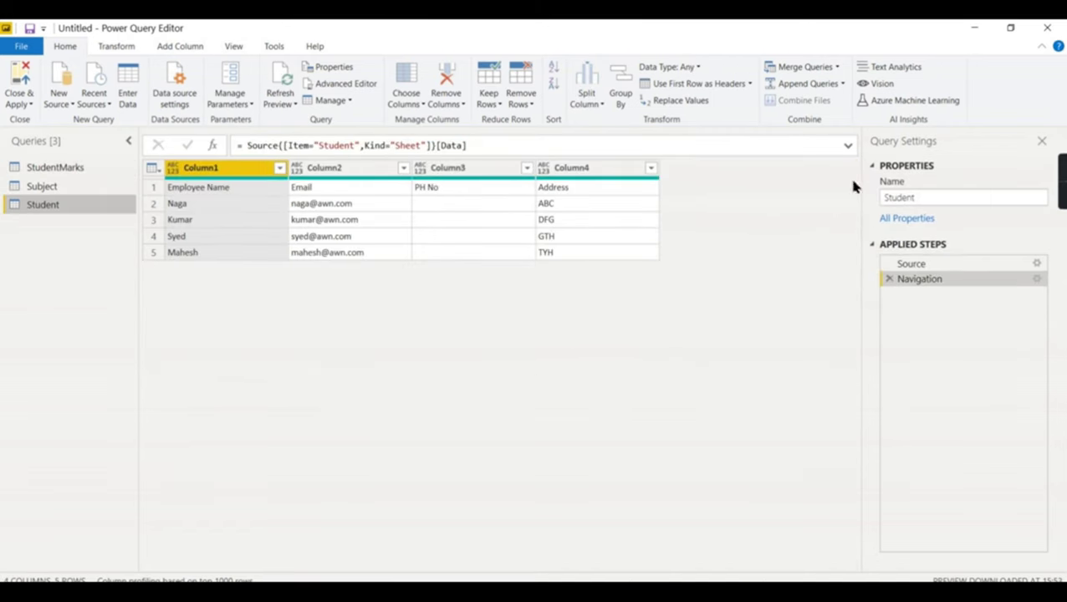
- Use the first row as headers in the Student and Subject queries, then return to StudentMarks
left_click(682, 86)
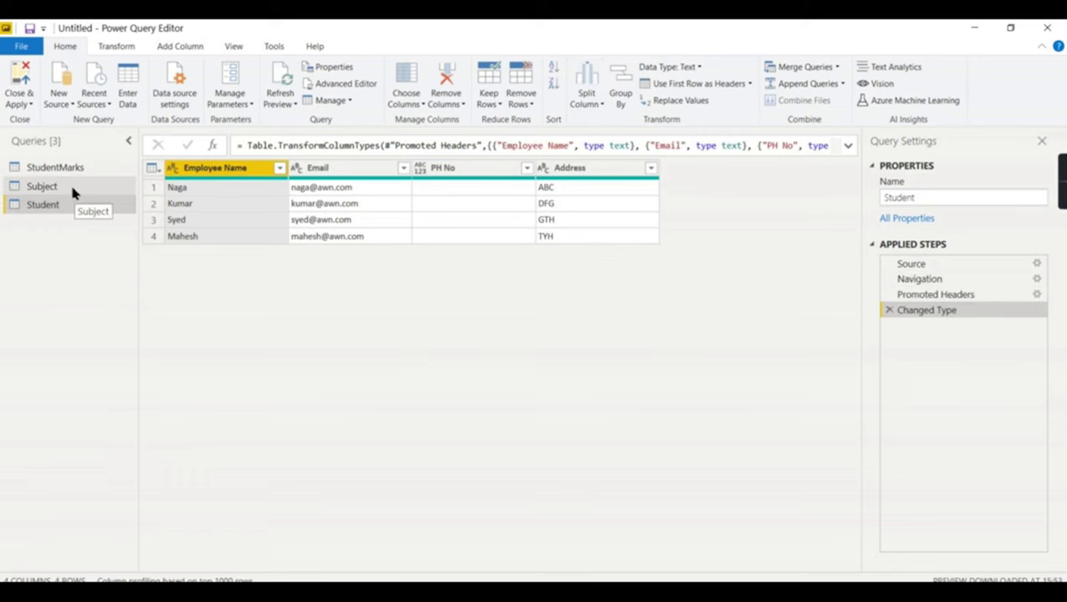
left_click(73, 187)
left_click(643, 85)
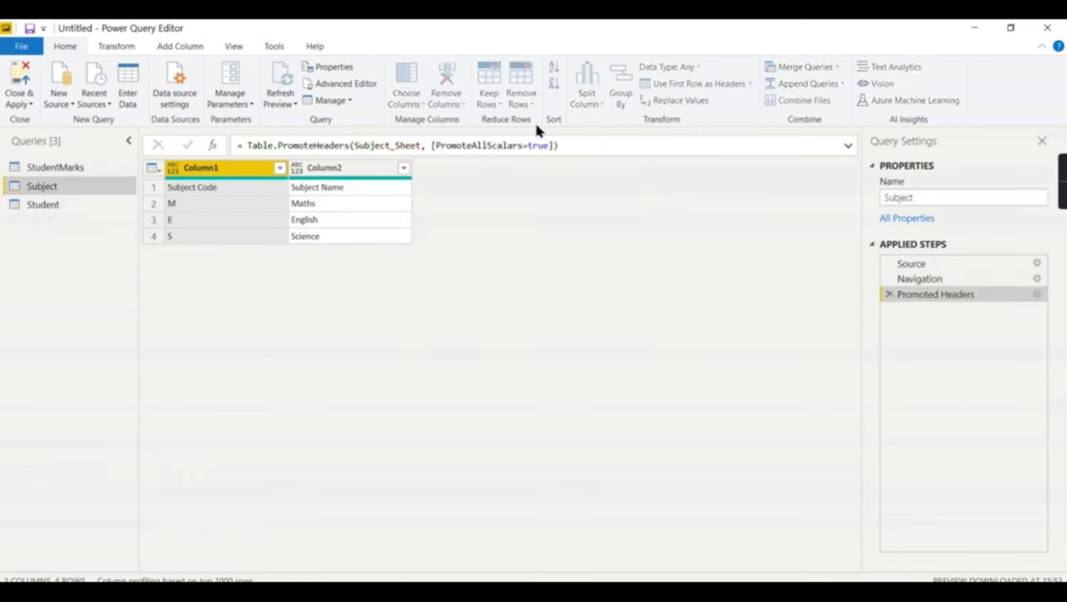
left_click(51, 208)
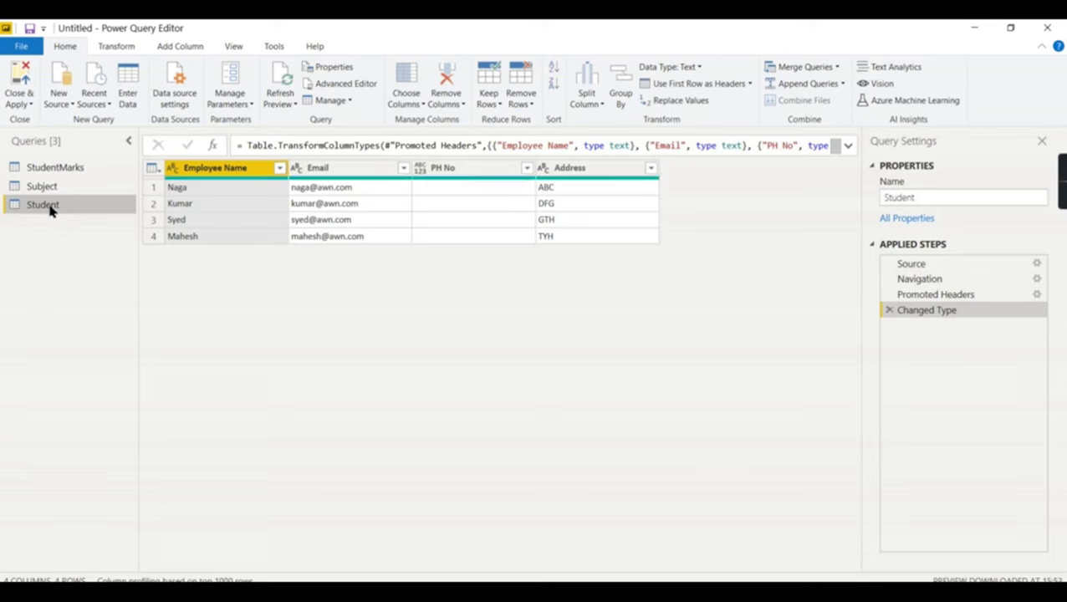
left_click(27, 187)
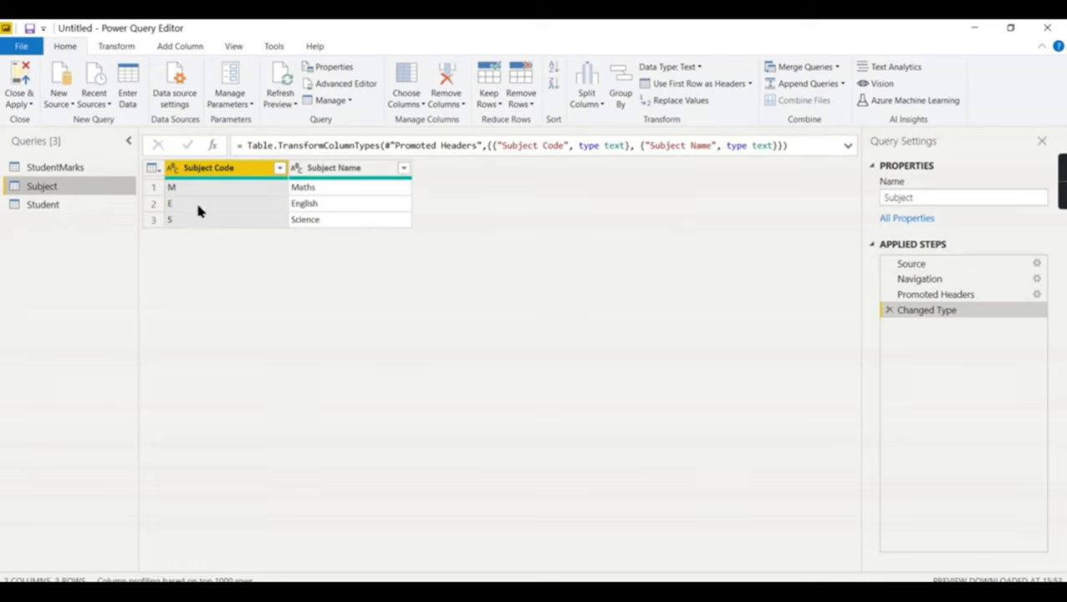
left_click(64, 172)
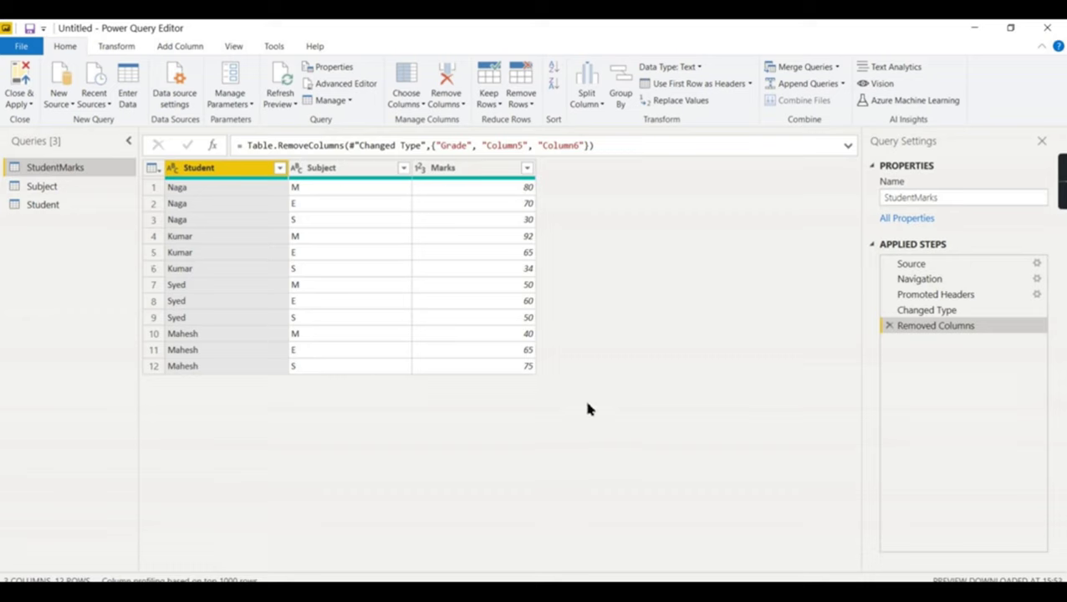
- Start an Enter Data table, then copy A1:C13 from Excel's StudentMarks sheet
left_click(128, 80)
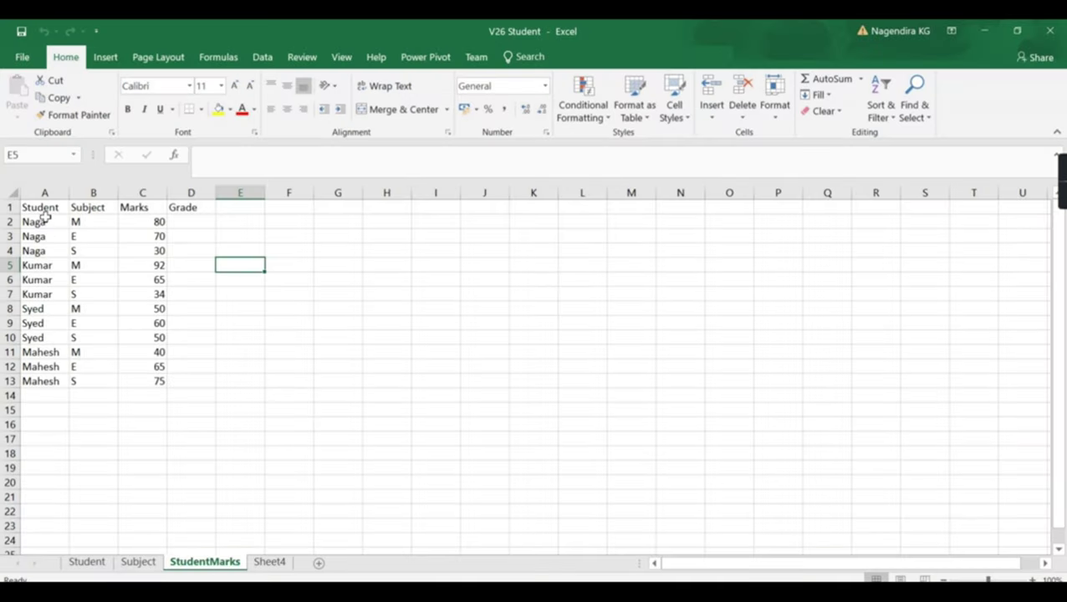
left_click(366, 497)
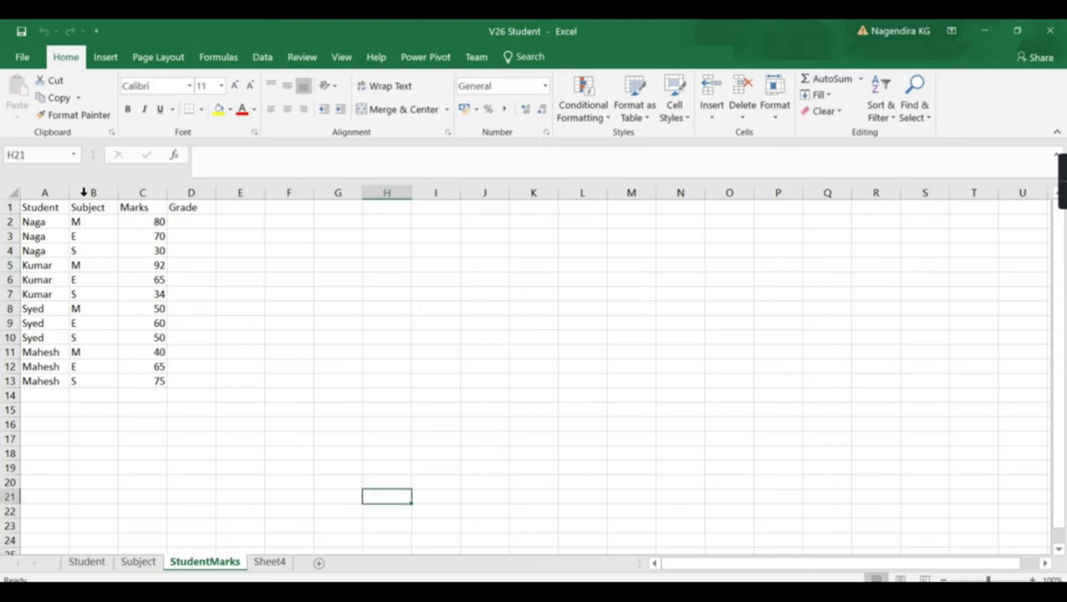
left_click_drag(41, 207, 140, 379)
key("ctrl+c")
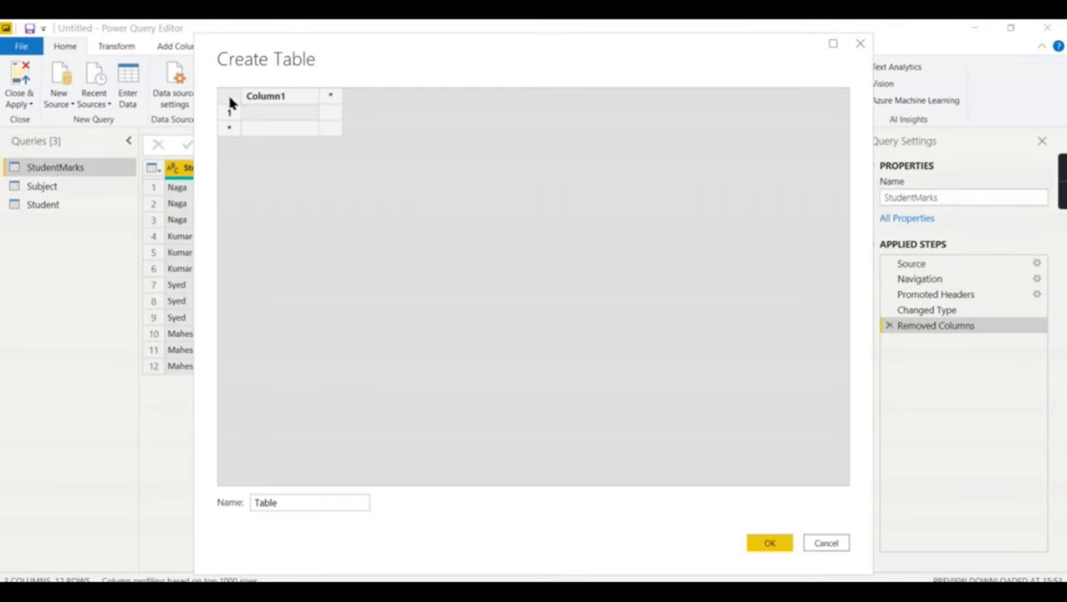
- Paste the marks data into the new table and rename the query Enterstatic
key("ctrl+v")
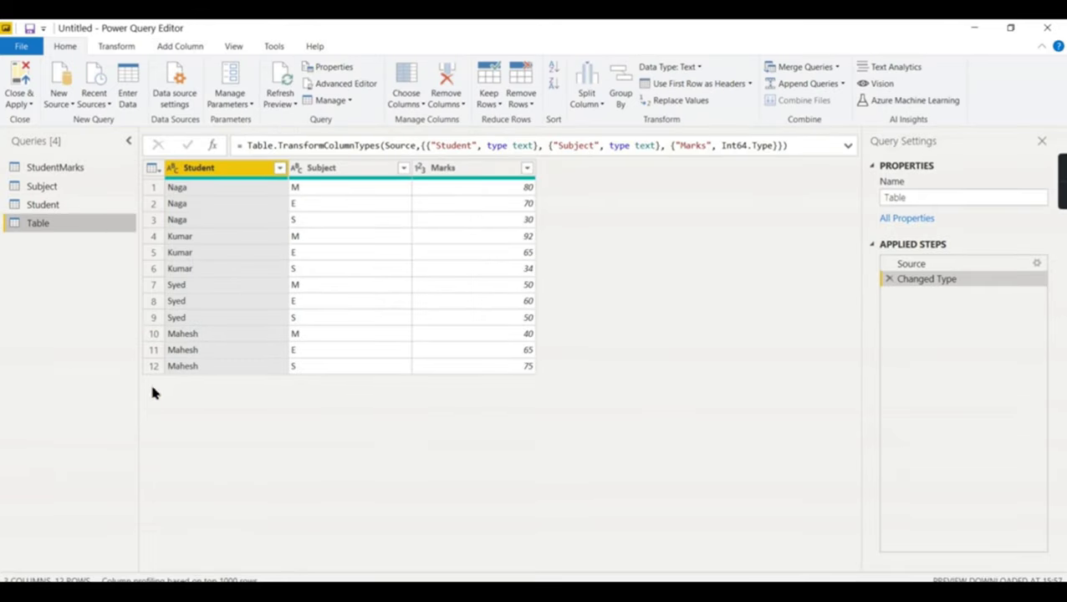
double_click(42, 225)
double_click(53, 226)
type("Ent")
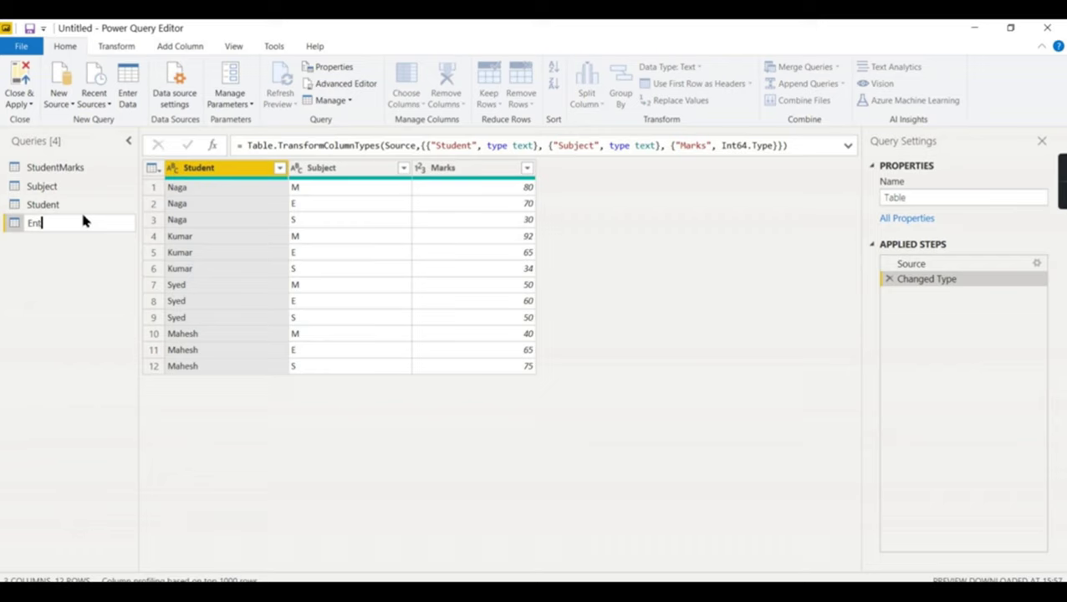
type("erstatic")
left_click(100, 224)
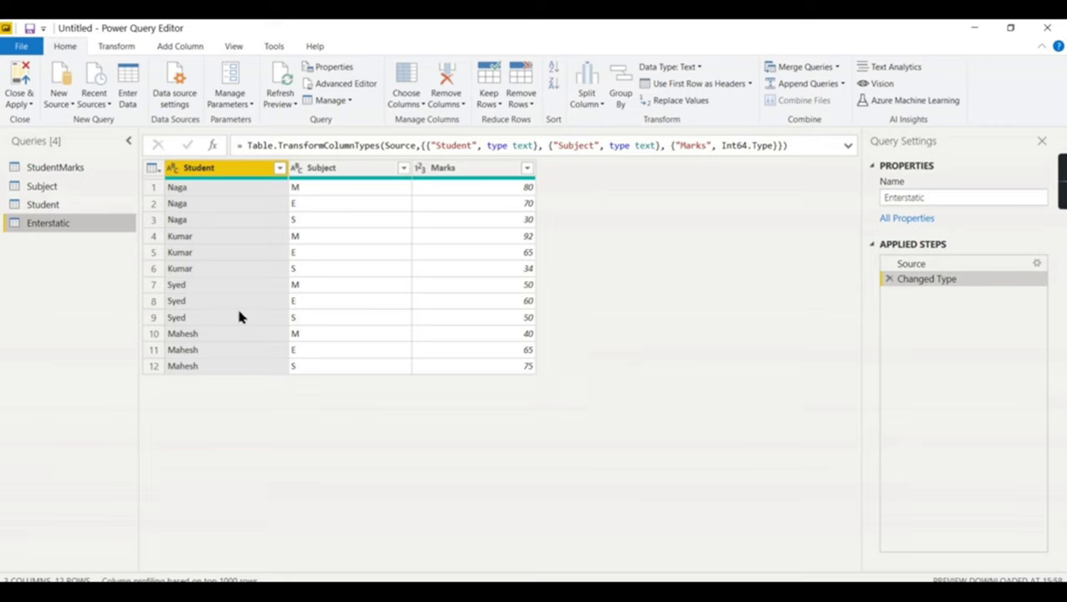
left_click(66, 168)
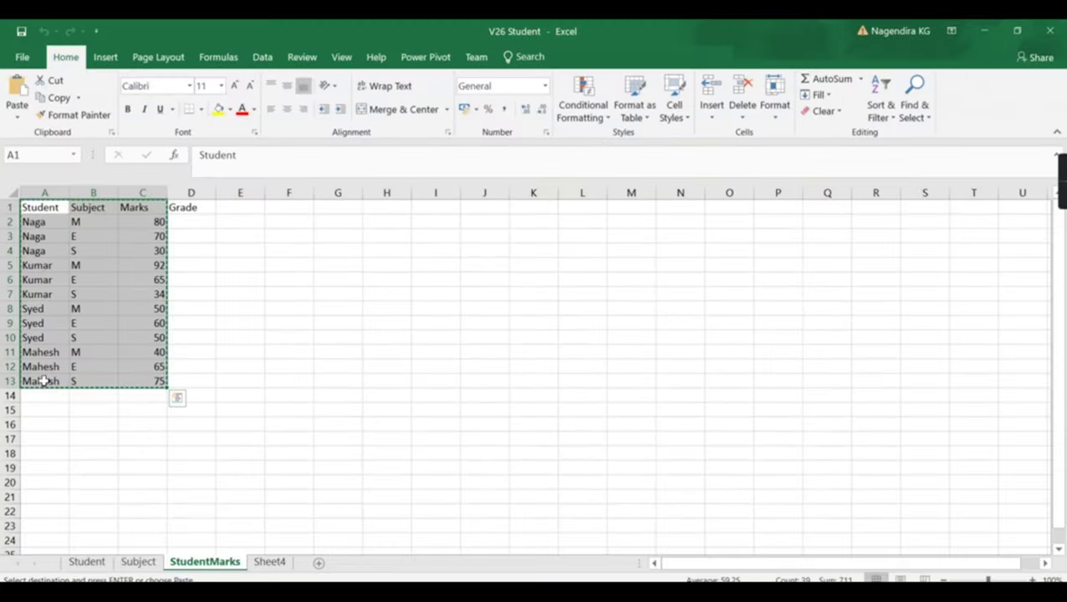
- Clear the last data row A13:C13 on the StudentMarks sheet
left_click(60, 380)
left_click_drag(60, 381, 136, 381)
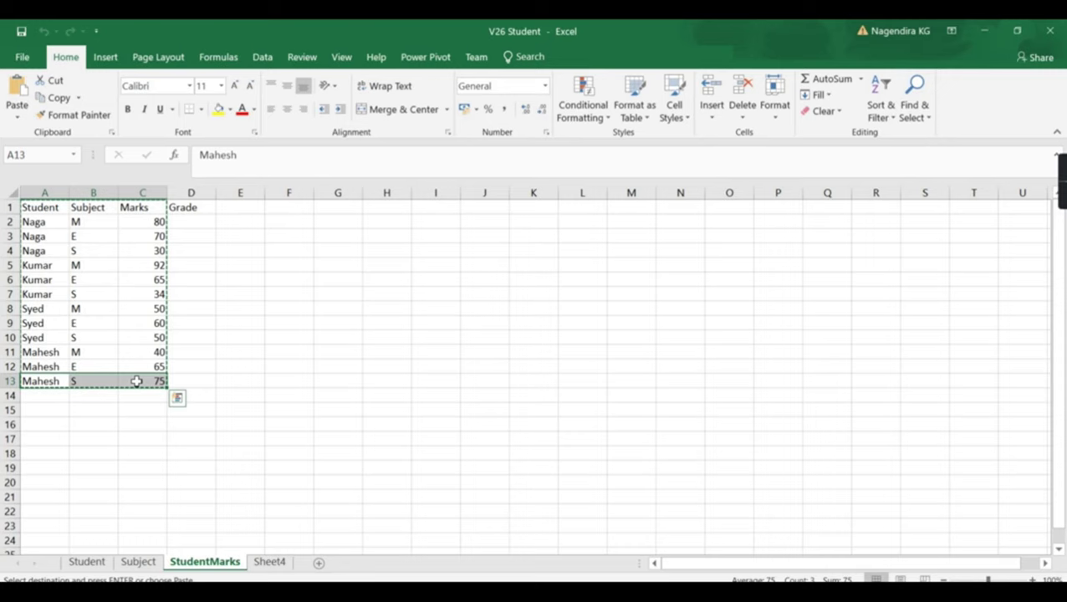
key("Delete")
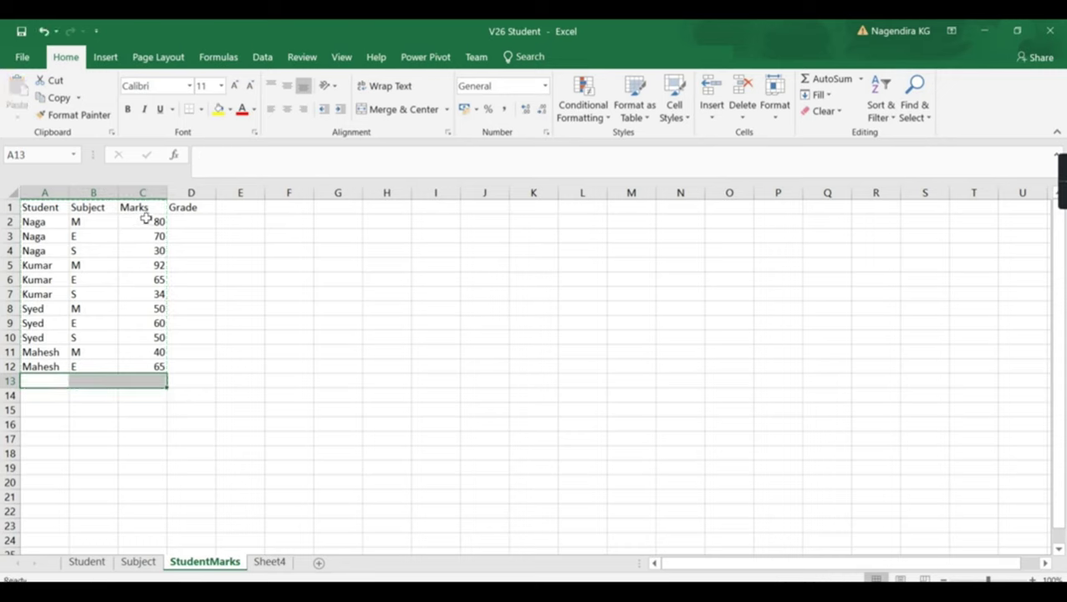
- Change the first mark in C2 to 65 and return to Power Query Editor
left_click(144, 211)
left_click(146, 222)
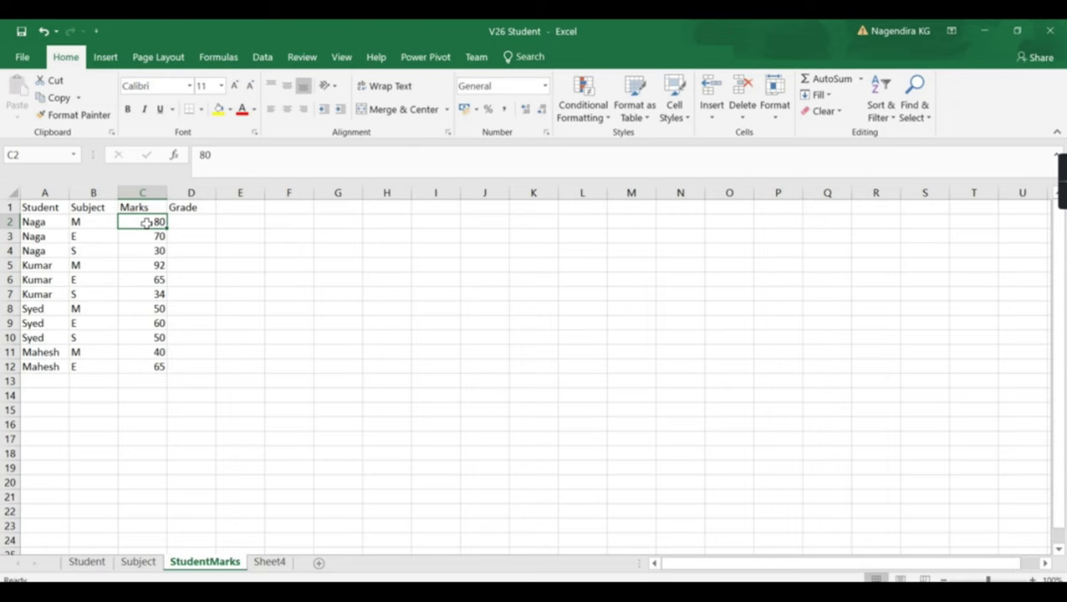
type("65")
left_click(276, 291)
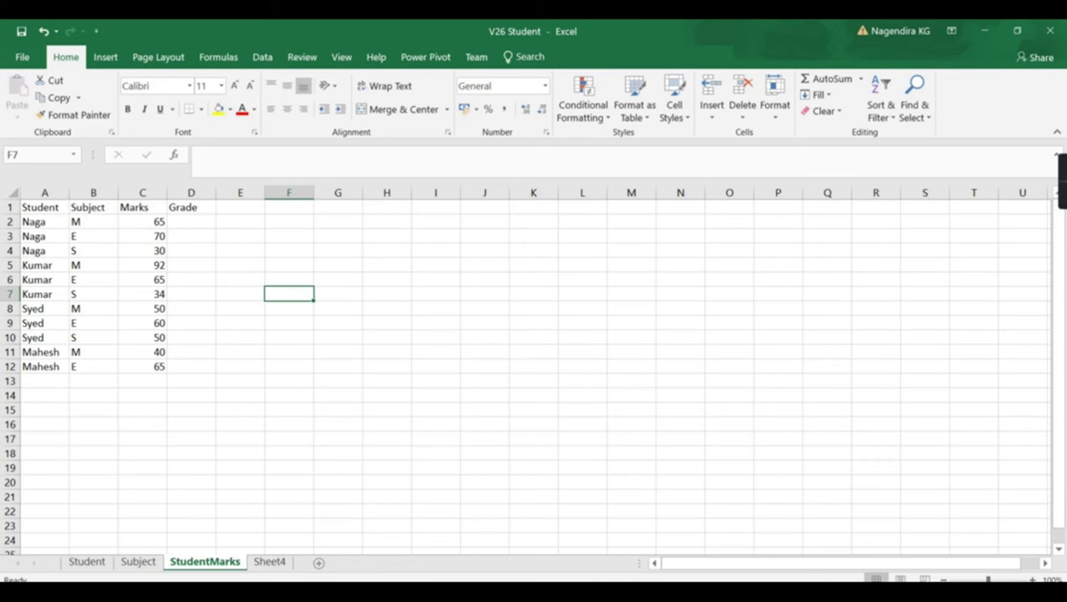
left_click(600, 596)
left_click(648, 571)
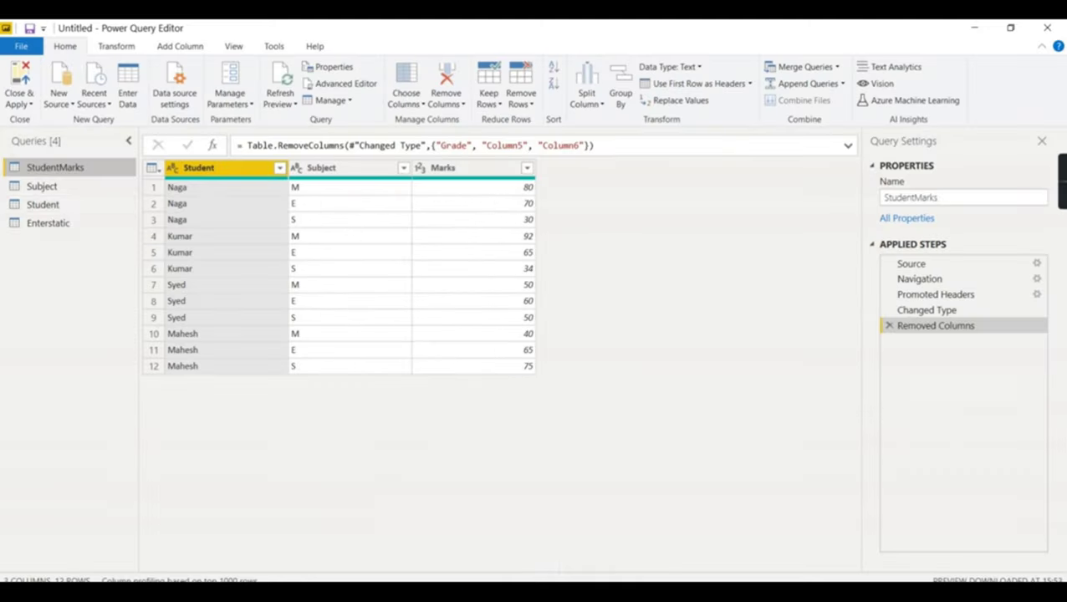
- Refresh all queries so StudentMarks picks up the Excel changes
left_click(51, 224)
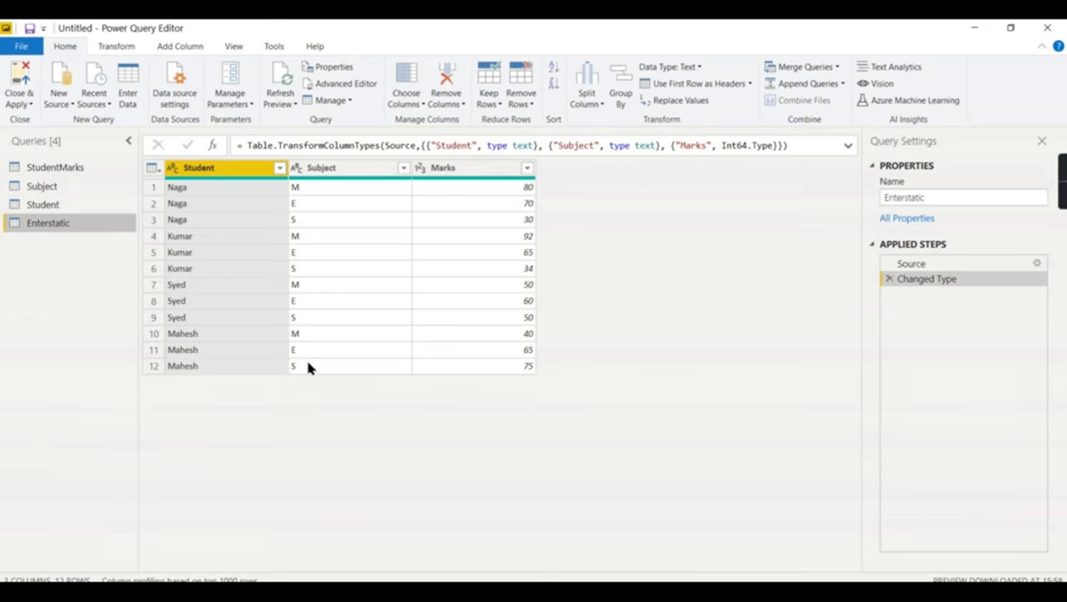
left_click(54, 170)
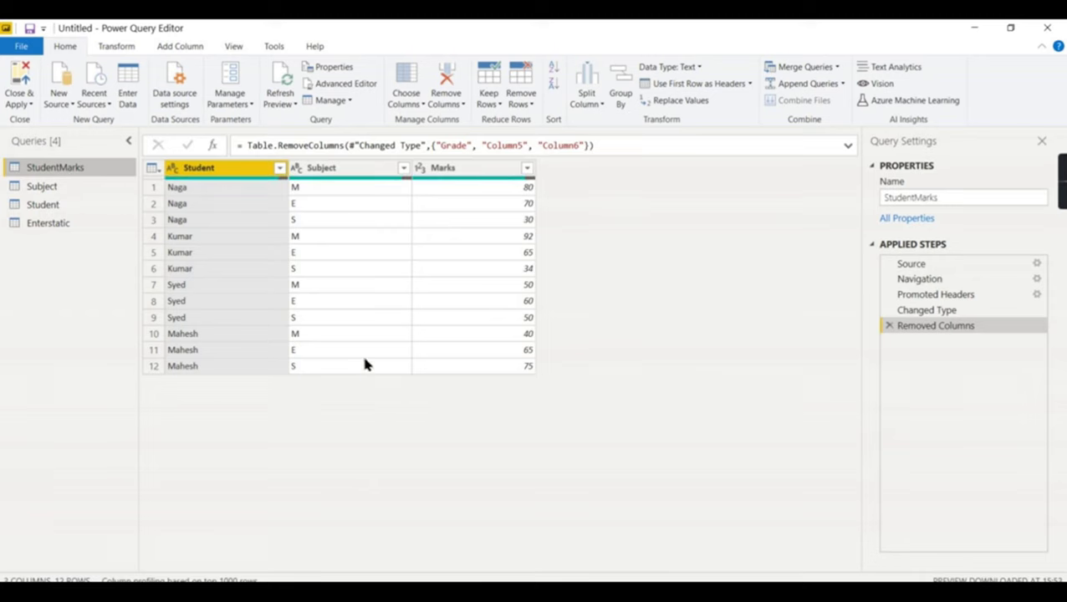
left_click(107, 108)
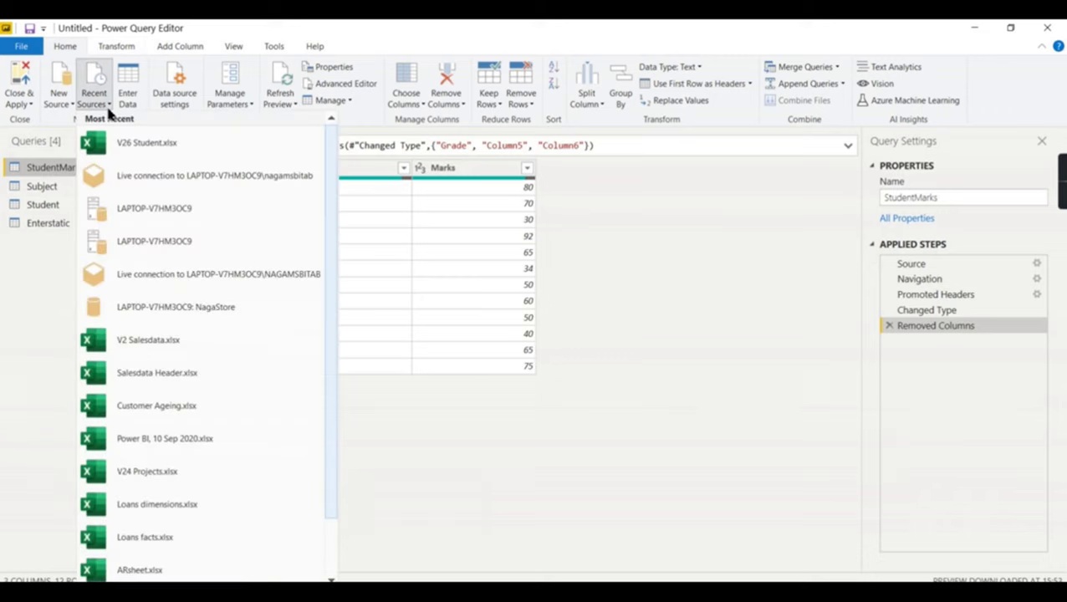
left_click(278, 103)
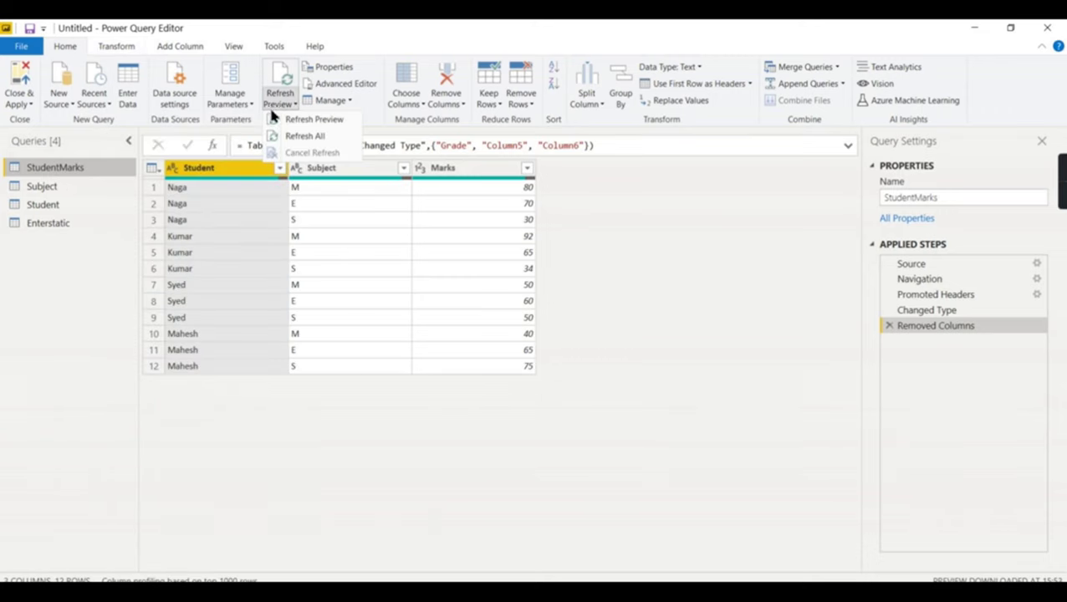
left_click(294, 136)
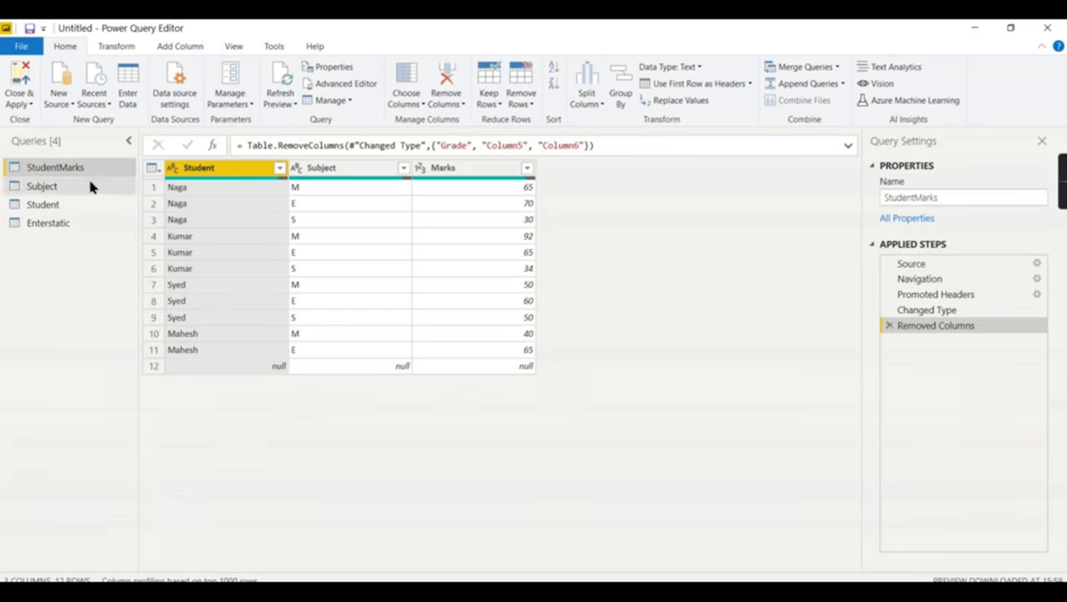
- Compare StudentMarks with Enterstatic, which still shows the old 80 and 75 marks
left_click(39, 226)
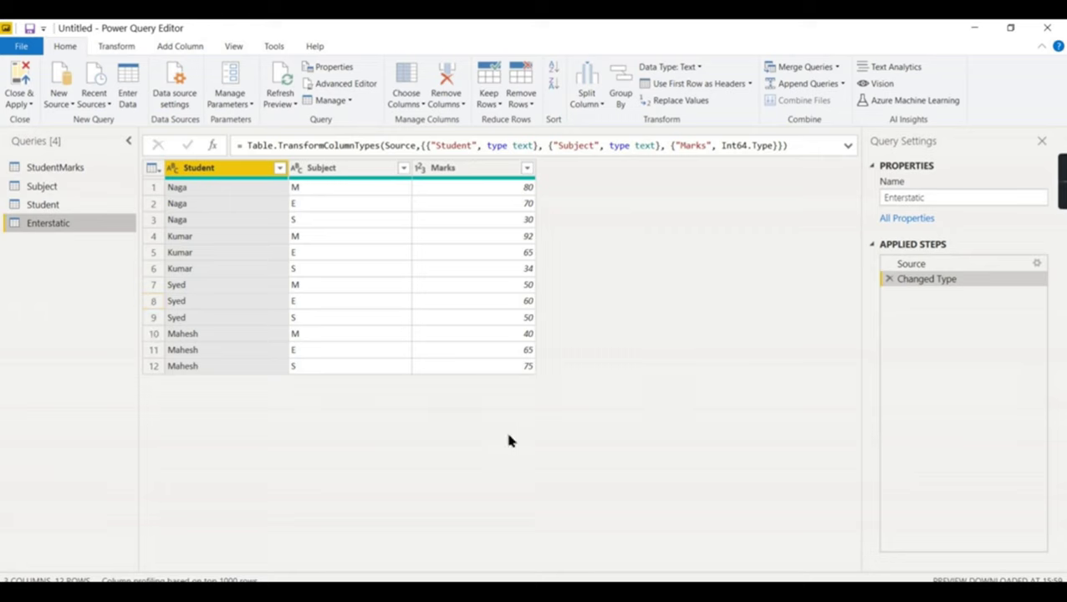
left_click(26, 170)
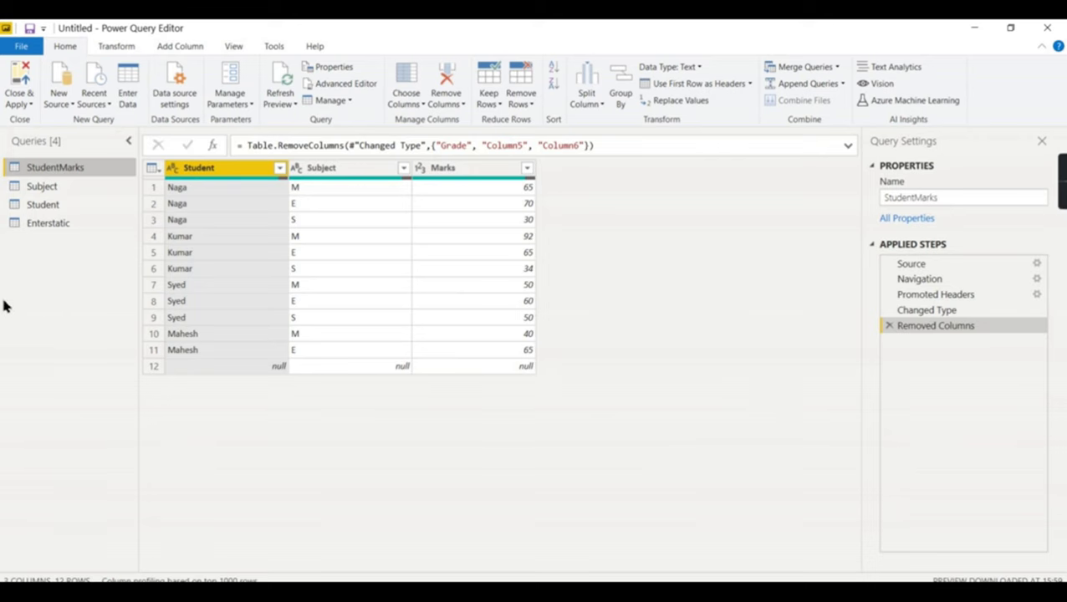
left_click(57, 227)
- Delete the Enterstatic query
right_click(57, 227)
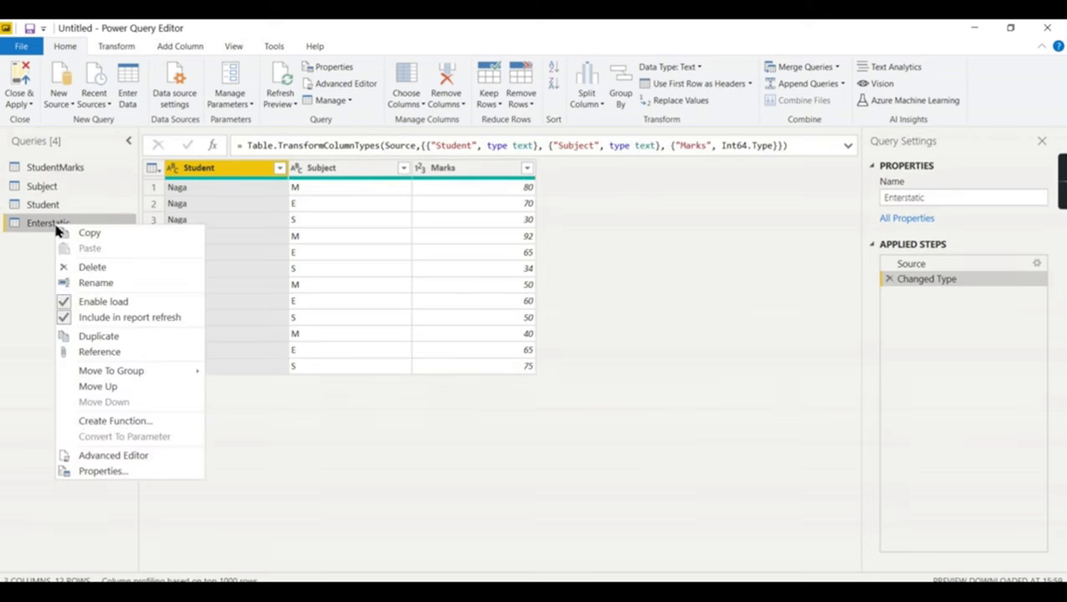
left_click(123, 265)
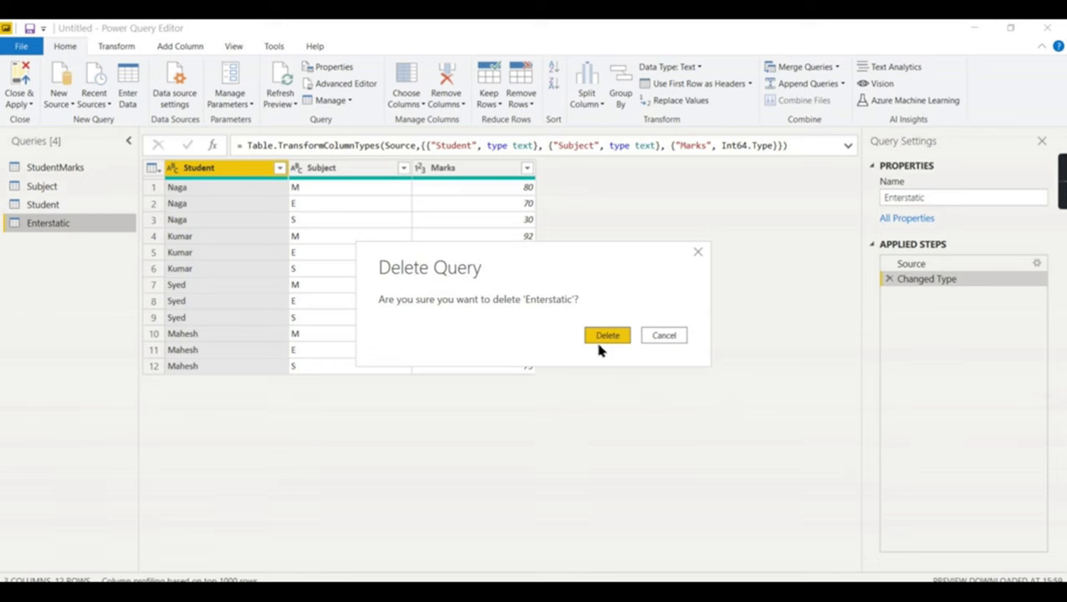
left_click(604, 336)
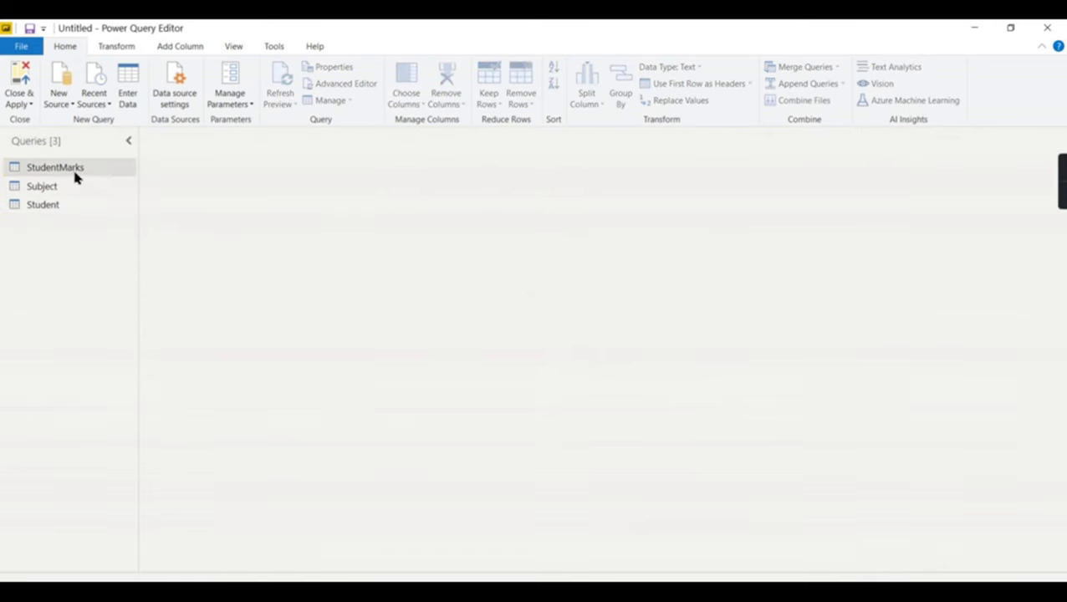
- Remove blank rows from StudentMarks, dropping its null last row
left_click(74, 172)
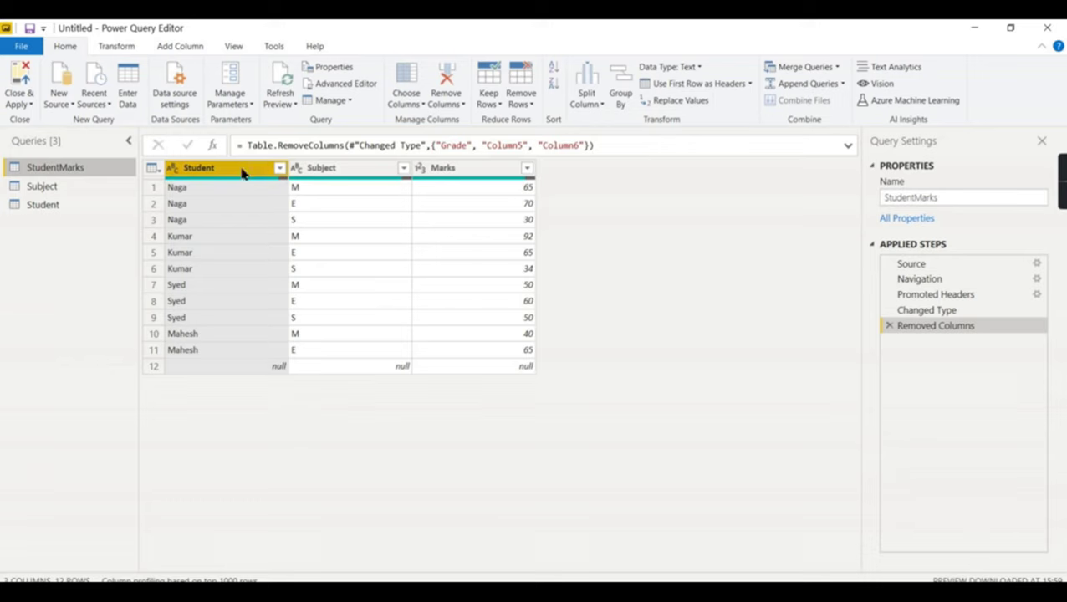
left_click(527, 102)
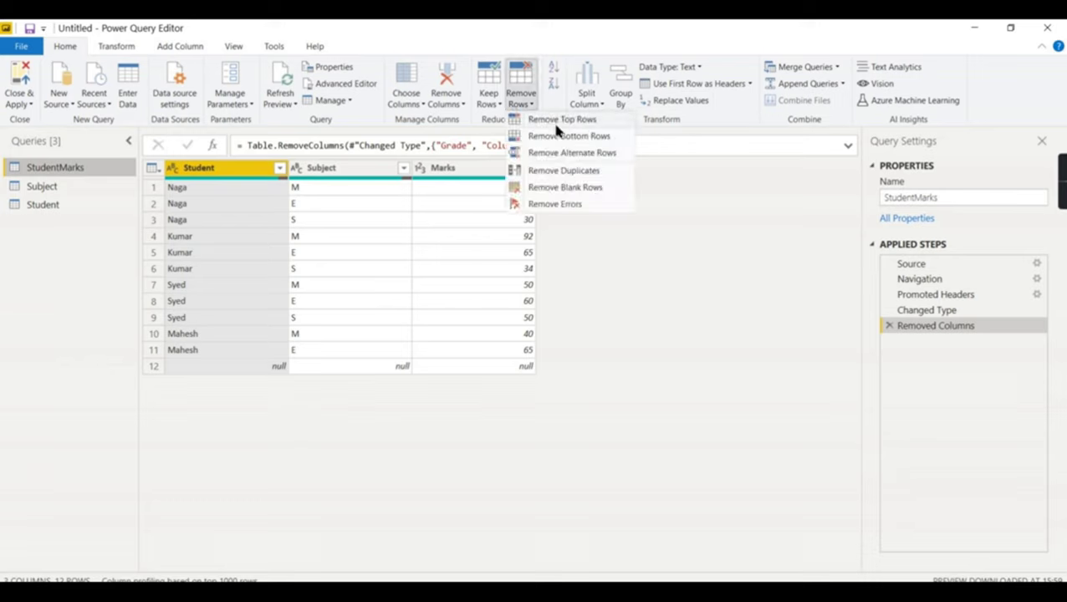
left_click(588, 188)
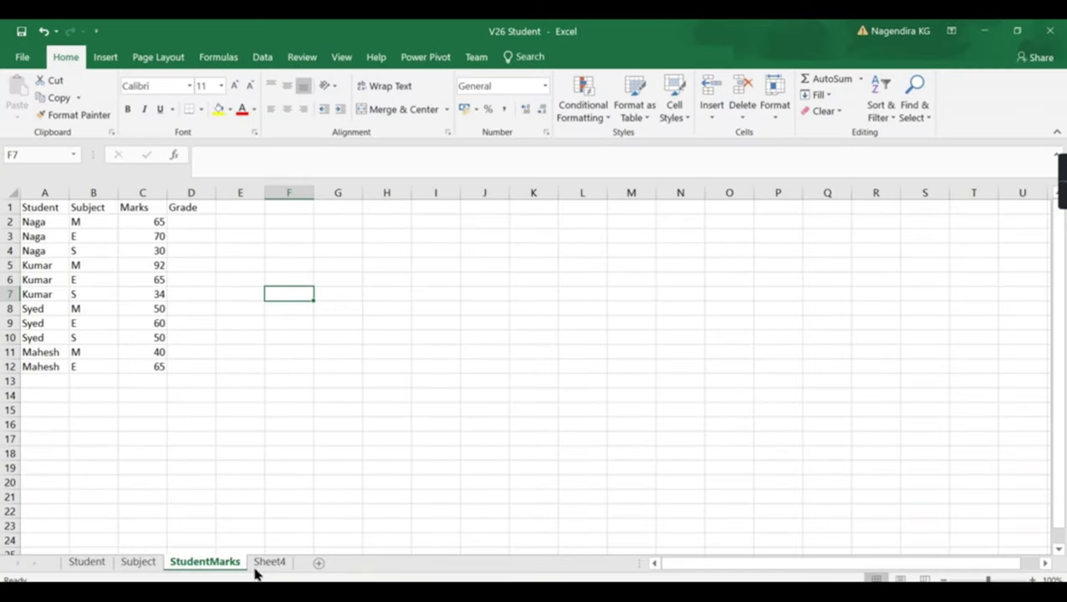
- Copy the Sheet4 grade table A1:C7 and bring Power Query Editor back
left_click(269, 564)
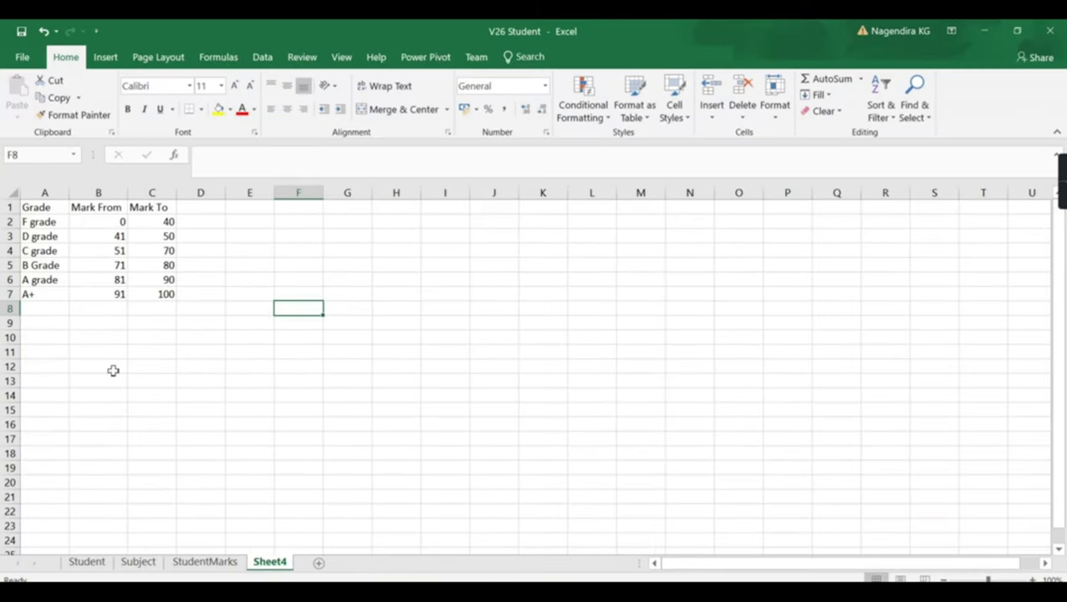
left_click_drag(107, 224, 150, 226)
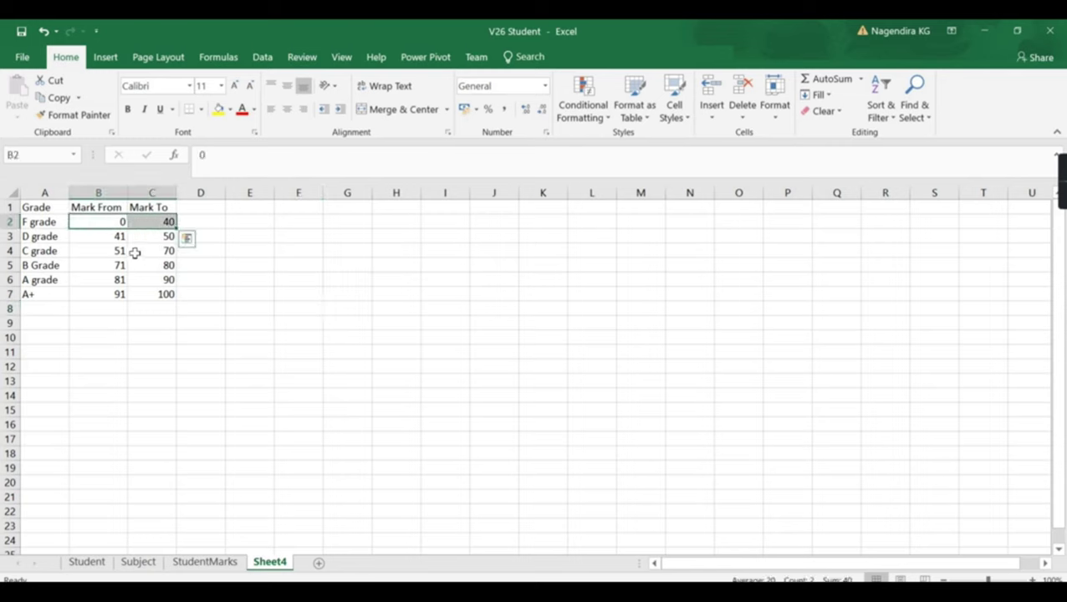
left_click(33, 224)
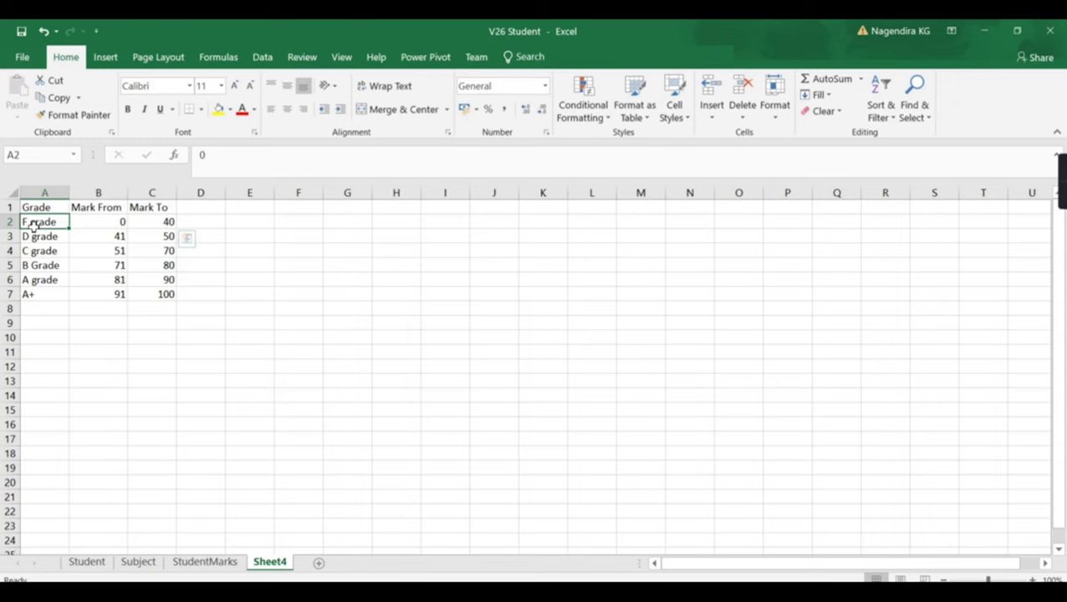
left_click(113, 298)
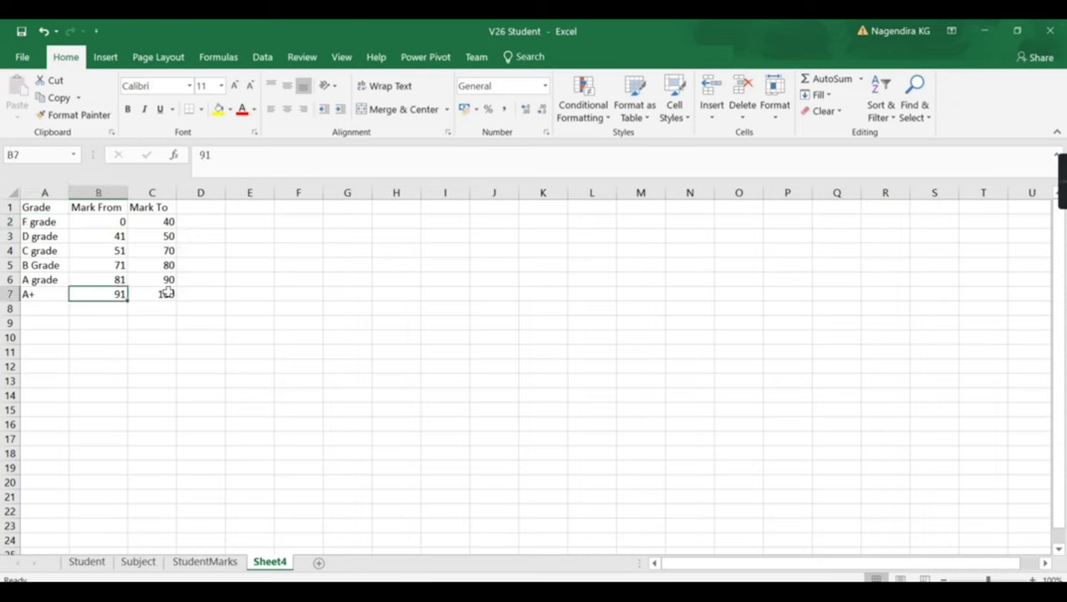
left_click_drag(170, 297, 34, 209)
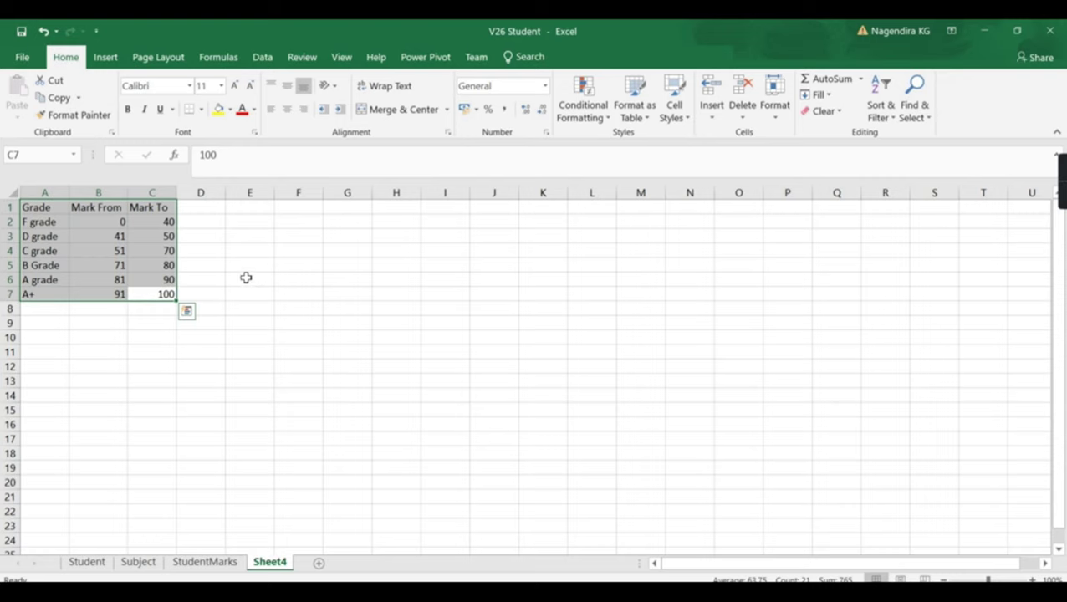
key("ctrl+c")
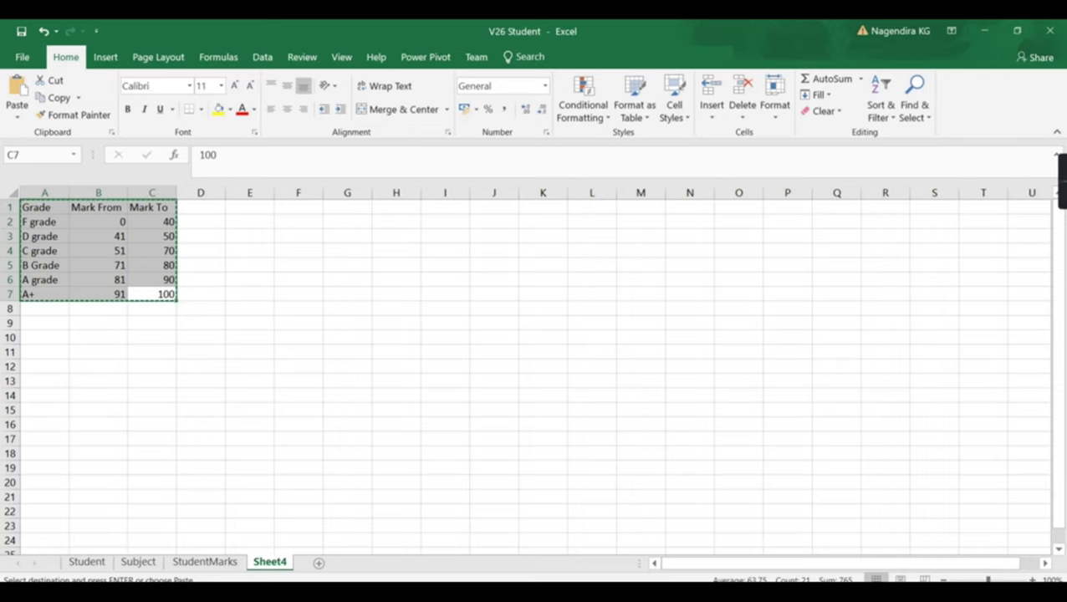
left_click(661, 568)
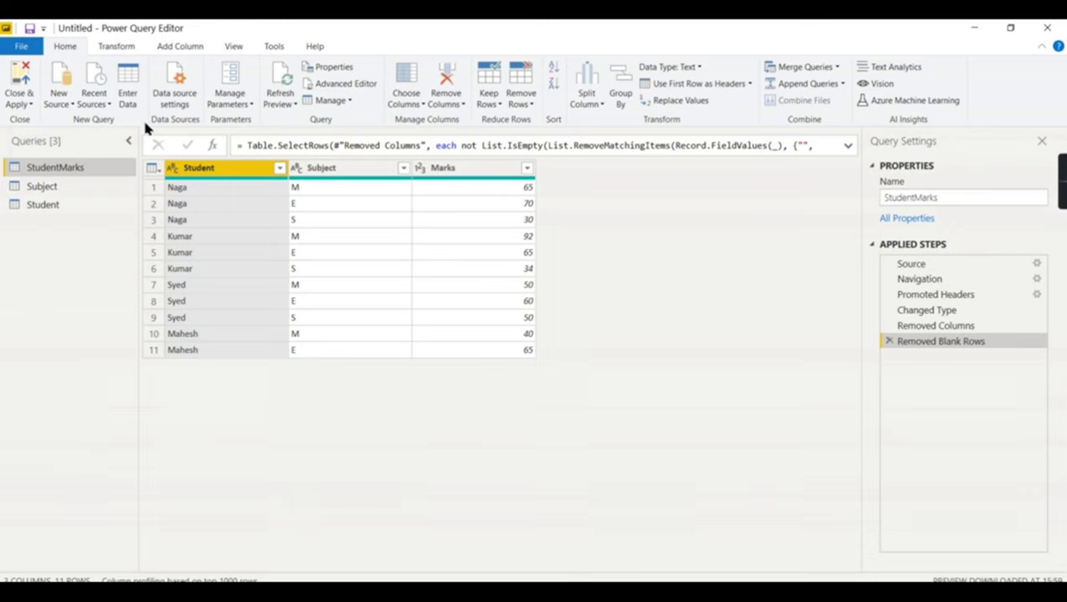
- Paste the grade table into an Enter Data table named GradeCalc
left_click(129, 88)
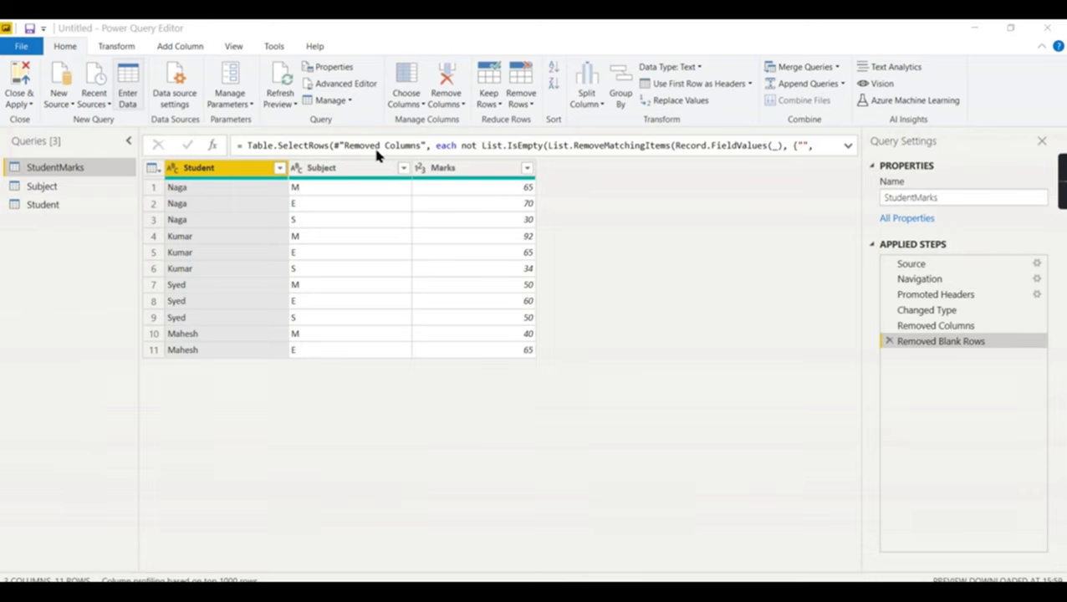
key("ctrl+v")
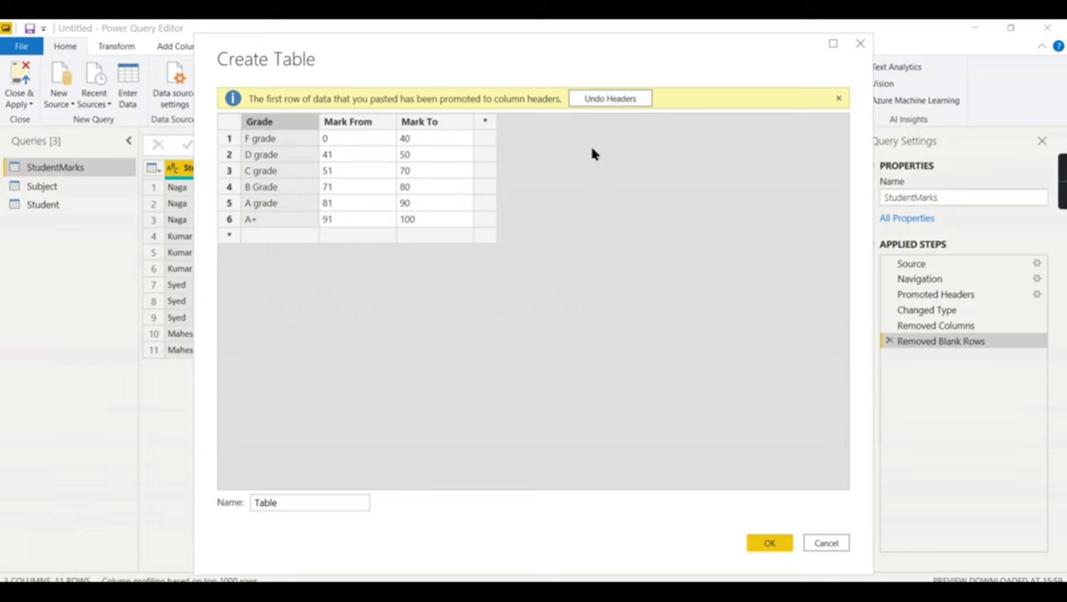
double_click(290, 502)
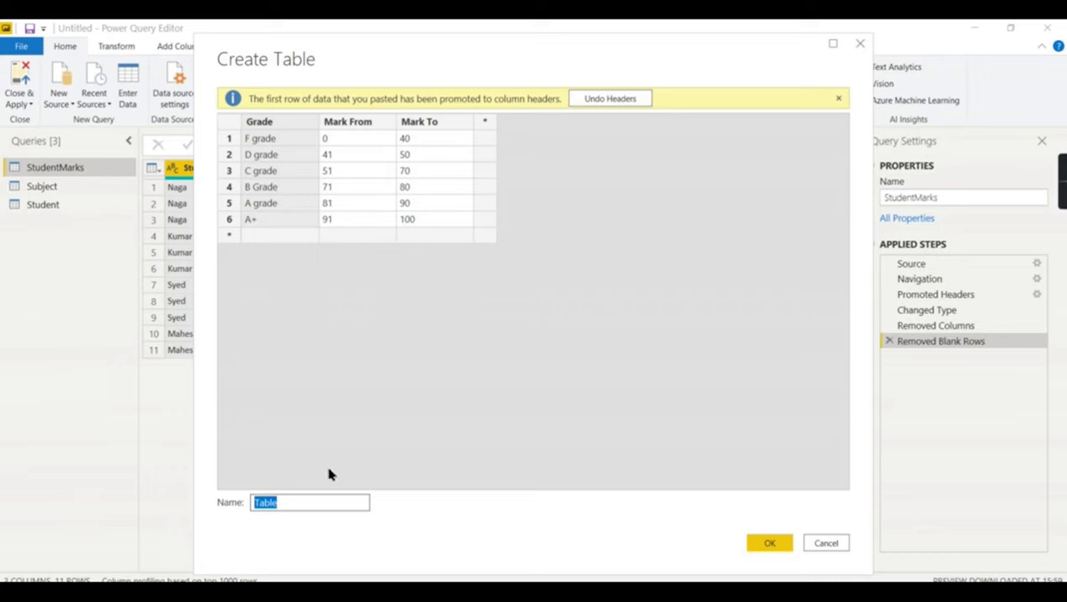
type("GradeCalc")
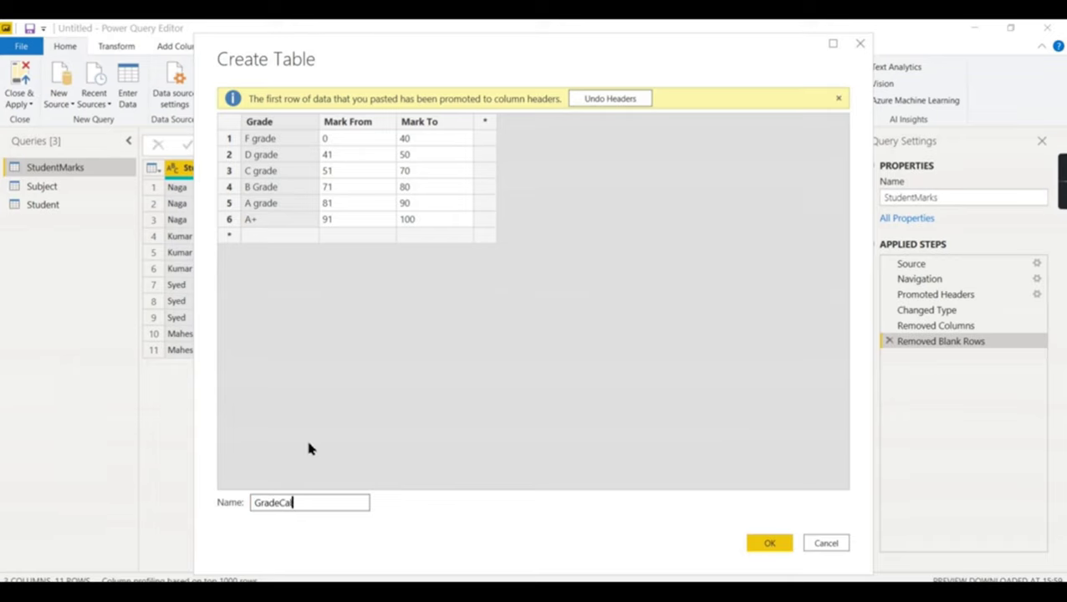
left_click(769, 543)
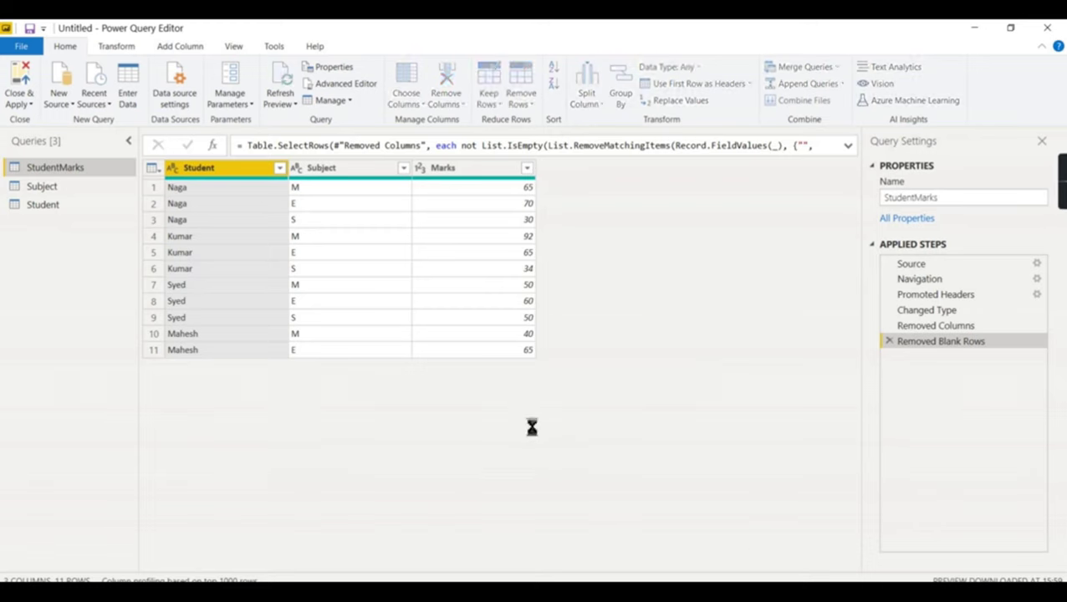
- Review the Subject, Student, StudentMarks and GradeCalc queries, then switch to the Power BI report
left_click(61, 188)
left_click(39, 206)
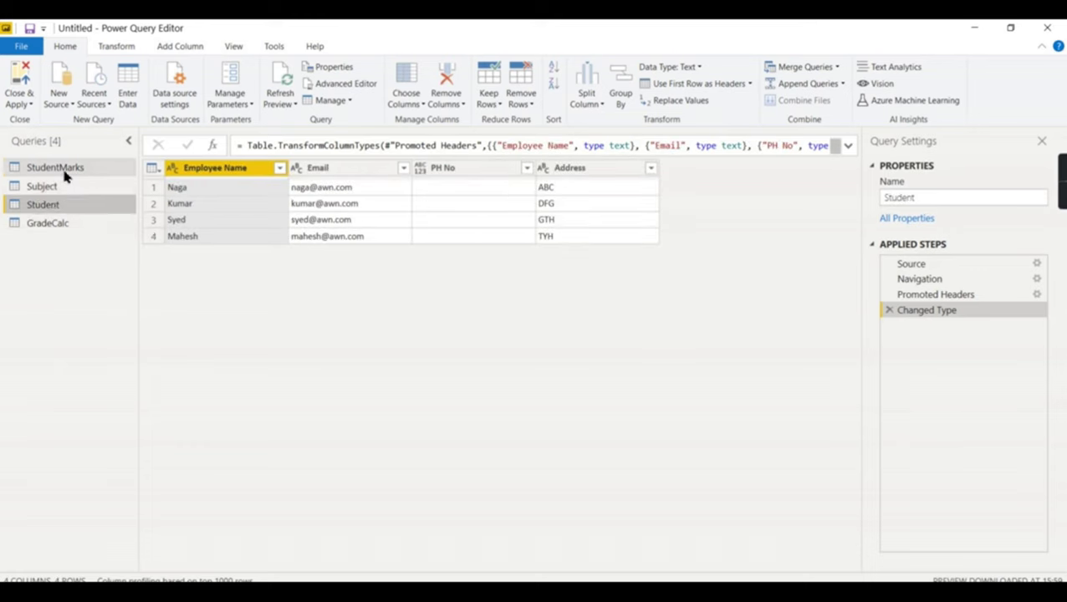
left_click(65, 169)
left_click(63, 223)
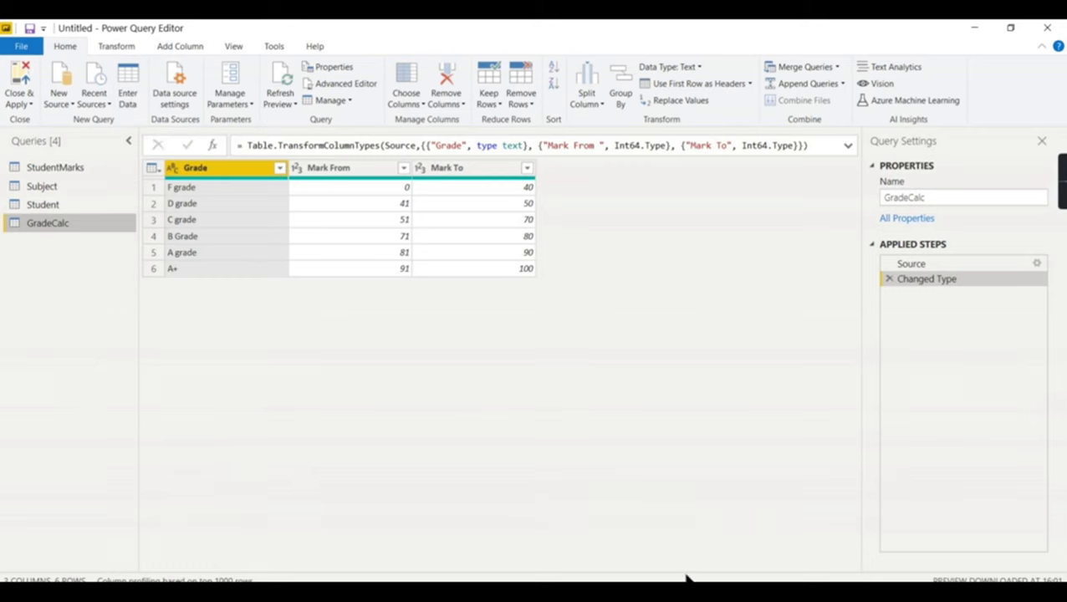
mouse_move(699, 577)
left_click(534, 573)
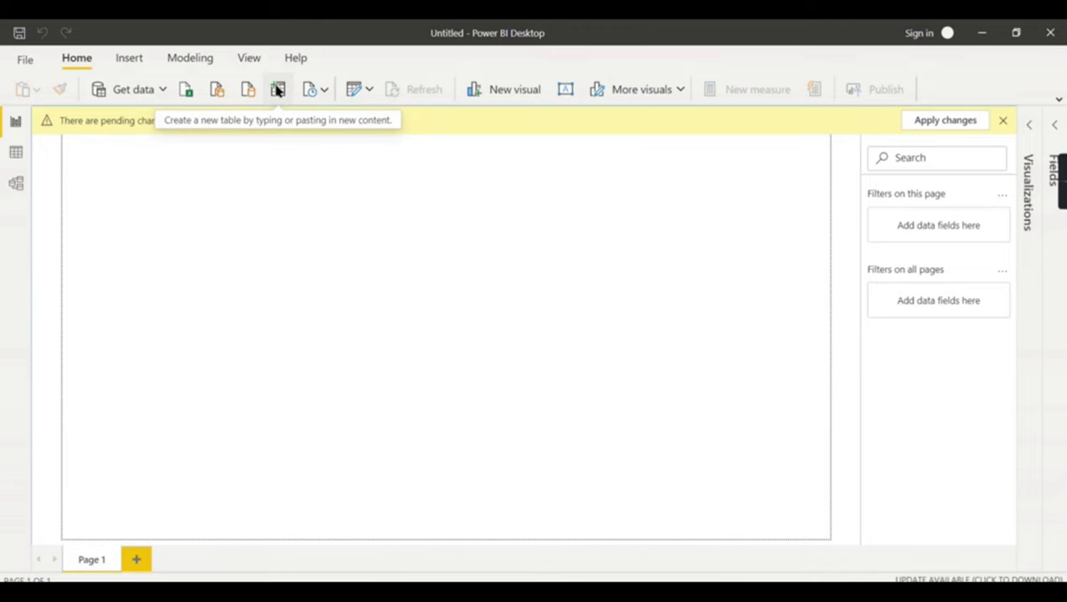
- In Power BI Desktop, paste the six-row grade ranges into a new table, name it Grade2, and load it
mouse_move(600, 577)
left_click(662, 565)
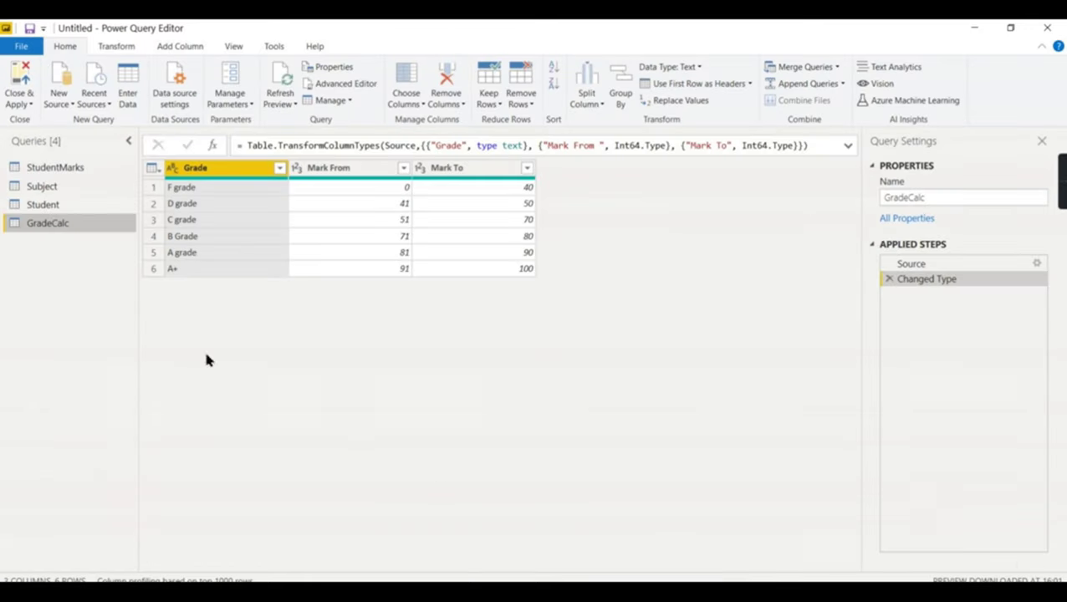
left_click(514, 536)
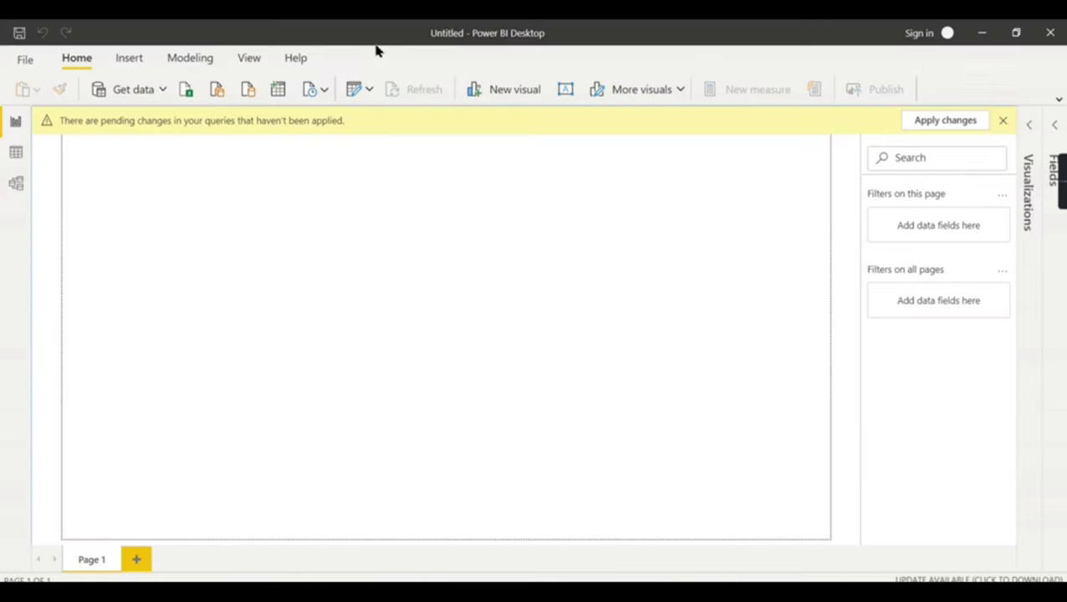
left_click(368, 89)
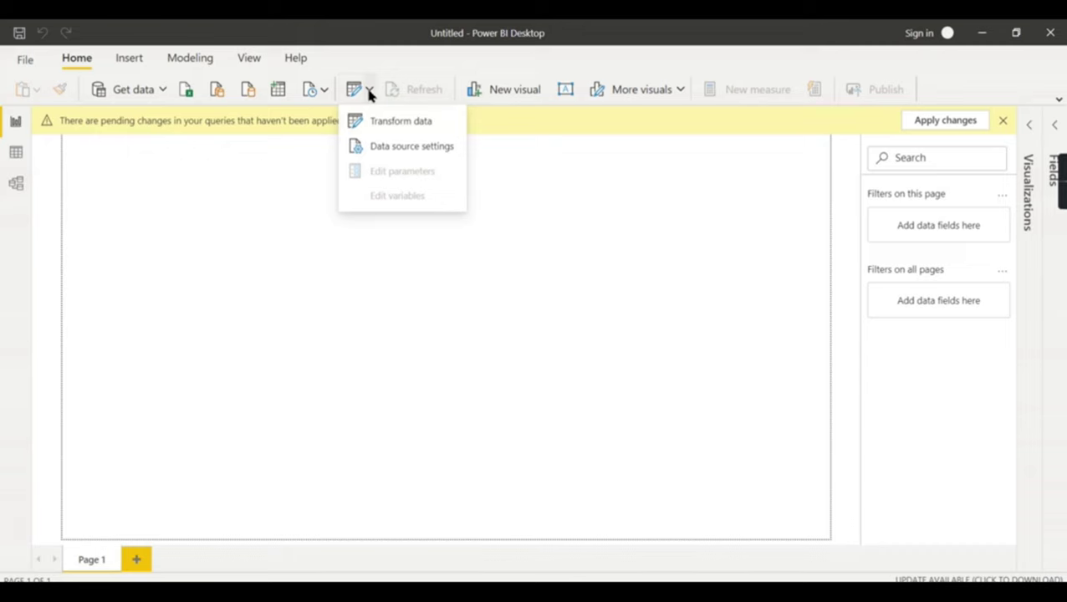
left_click(280, 87)
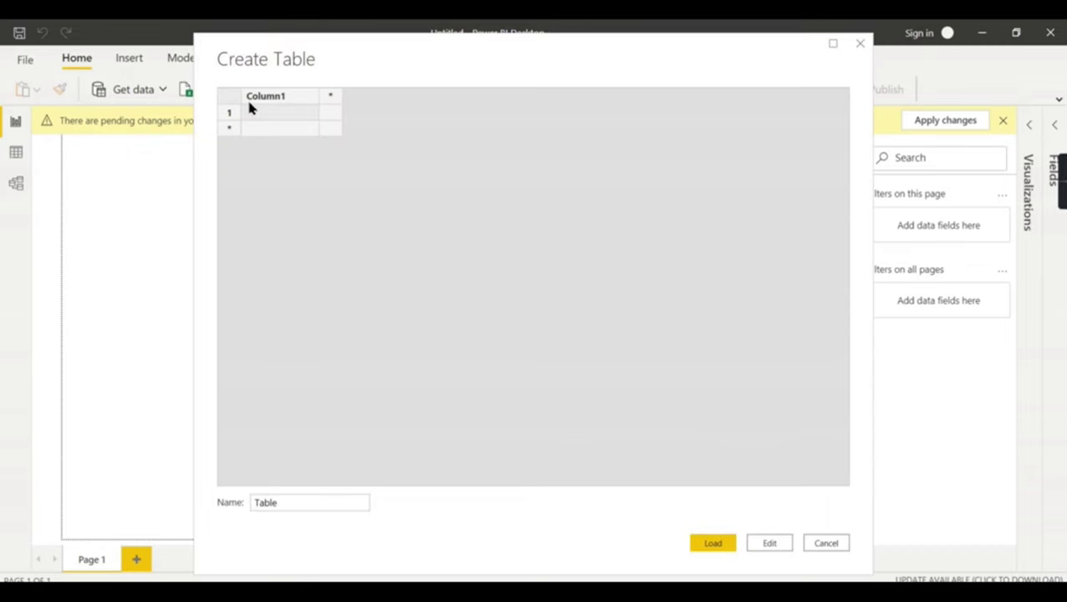
key("ctrl+v")
double_click(273, 507)
type("Grade2")
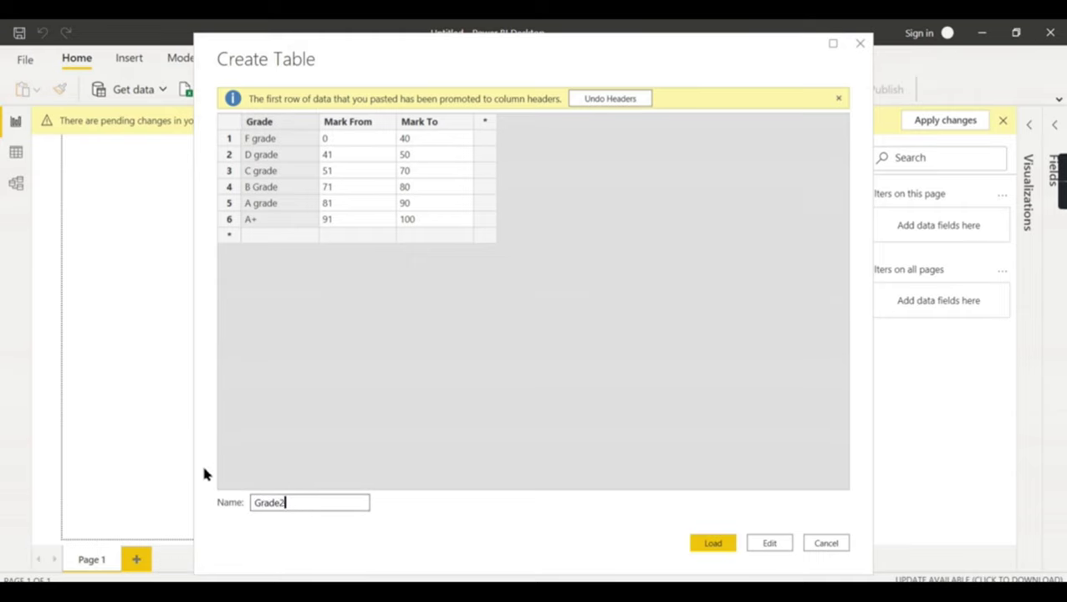
left_click(719, 546)
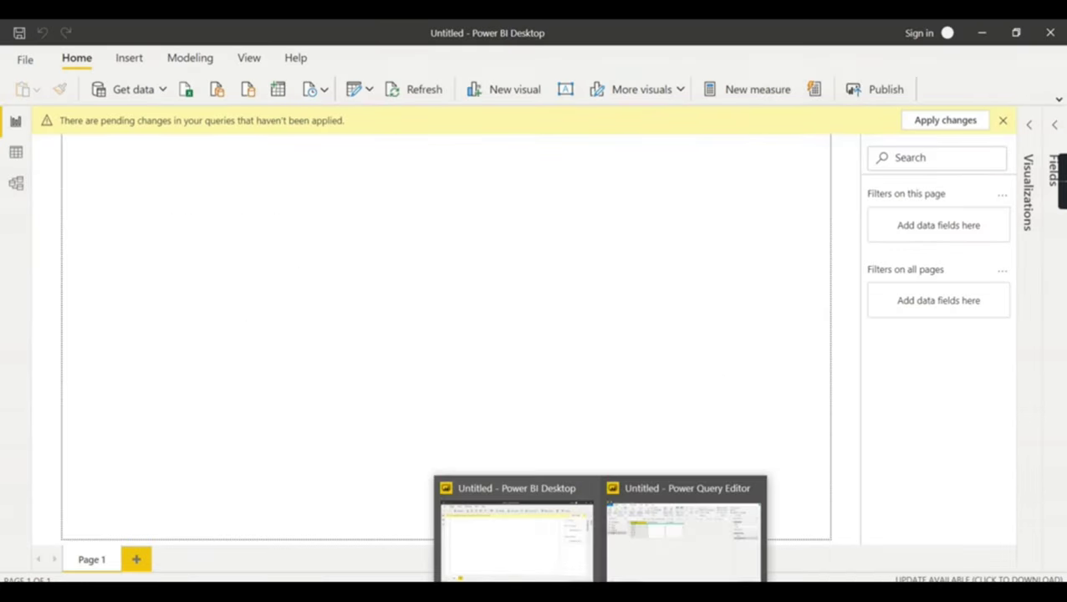
- Return to Power Query Editor and select GradeCalc to compare it with the new Grade2 query
left_click(657, 566)
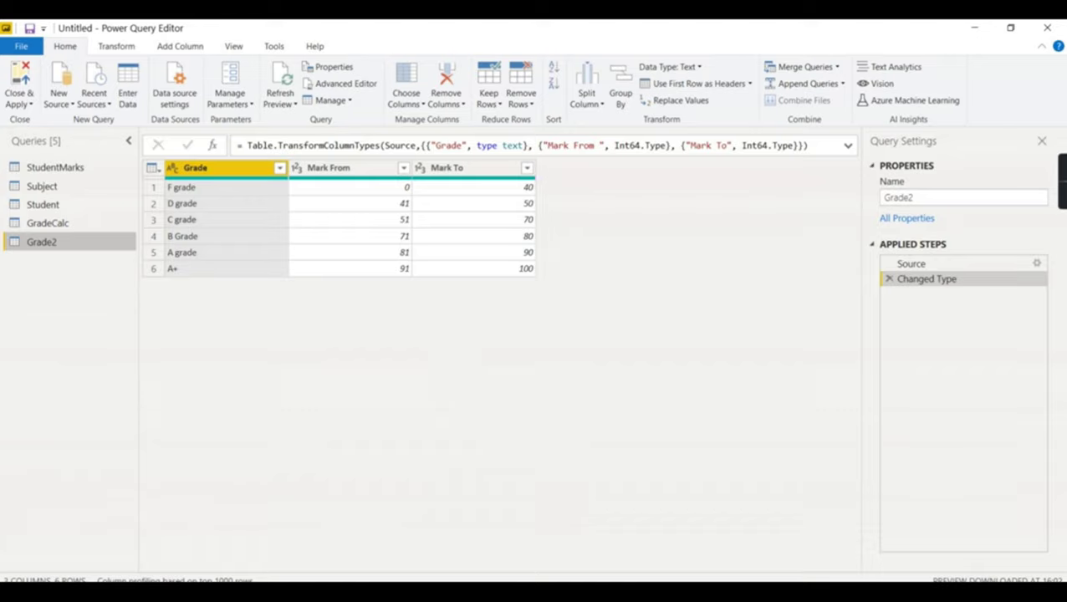
key("alt+Tab")
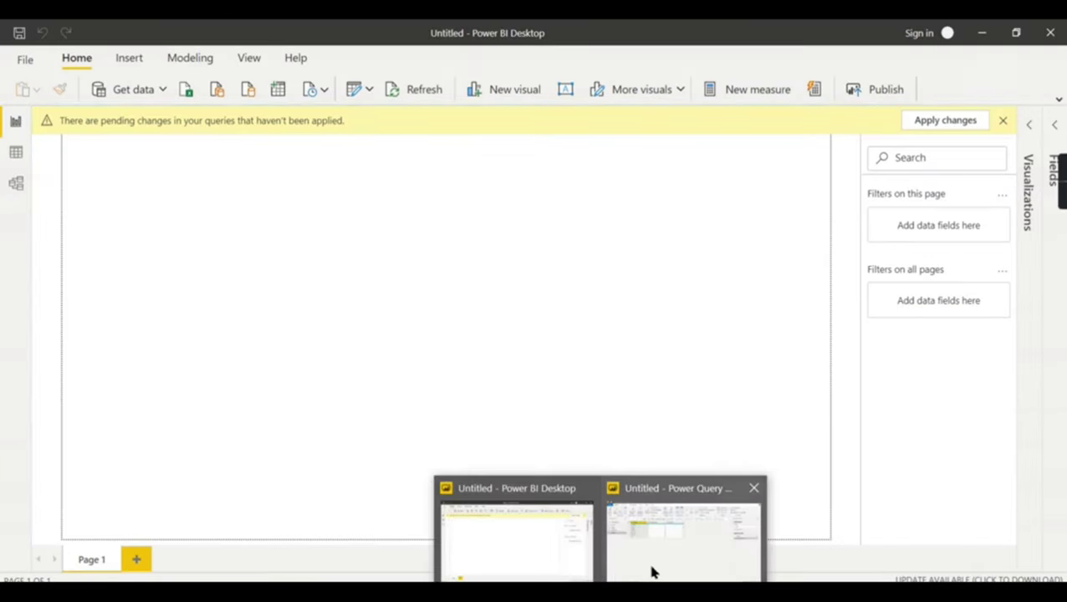
left_click(649, 571)
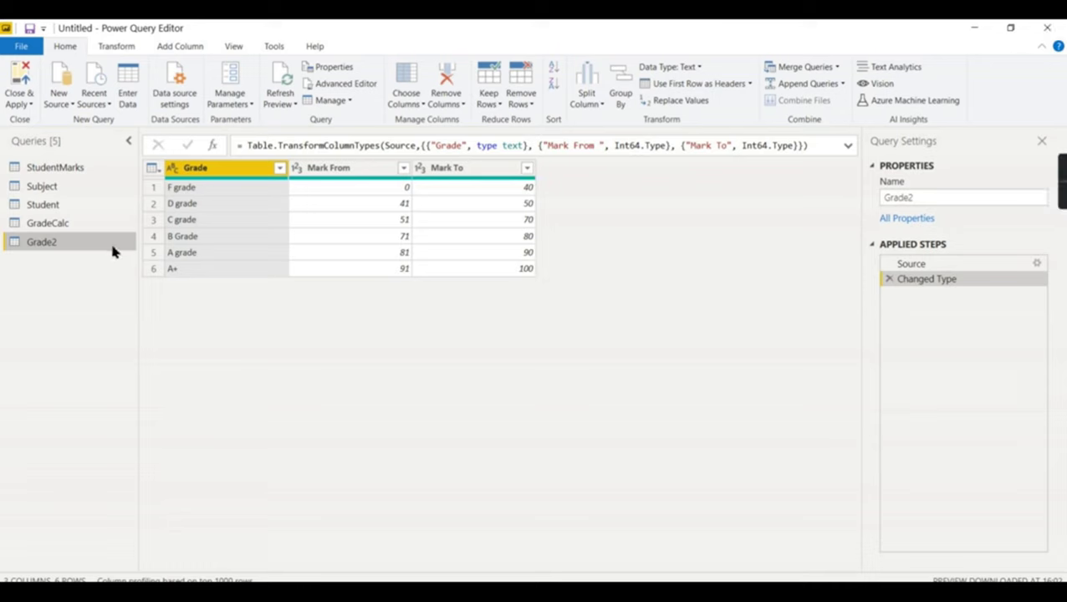
left_click(100, 226)
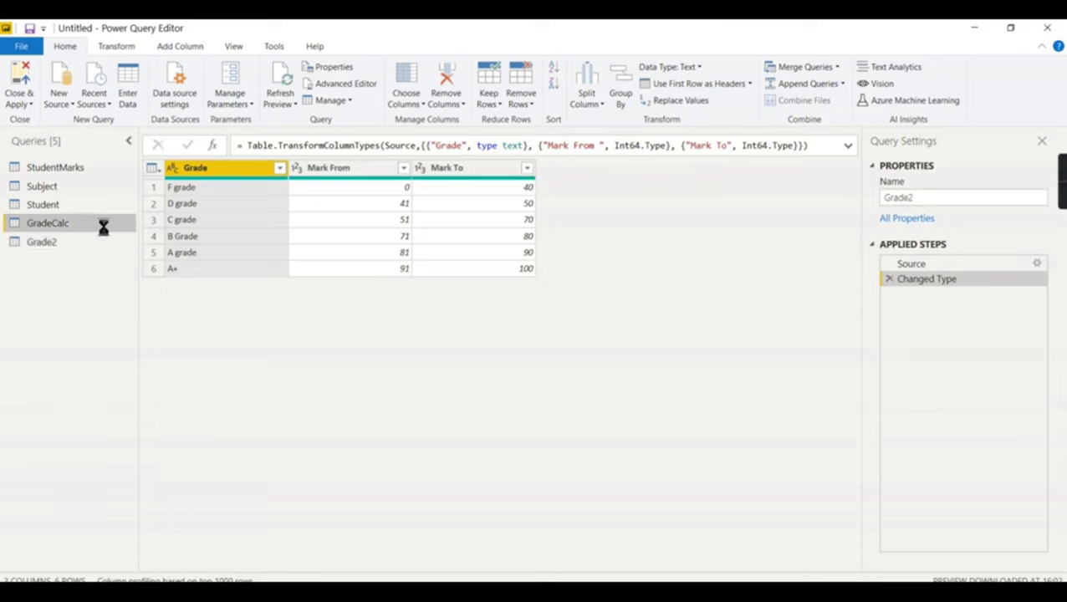
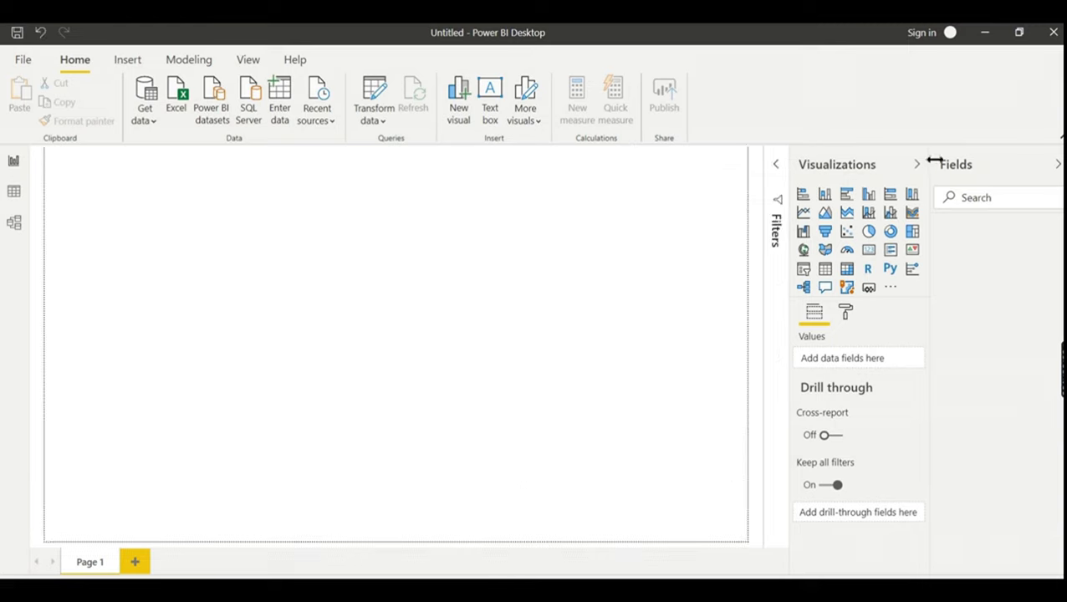
- Collapse the Filters, Visualizations and Fields panes and start a Get data > File > Folder connection
left_click(917, 164)
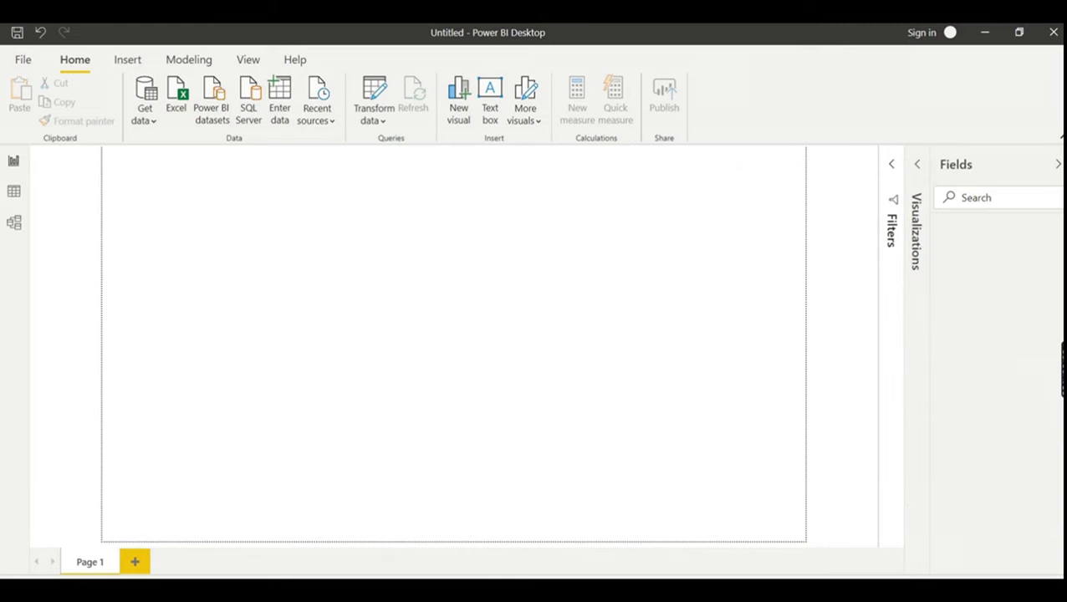
left_click(1058, 164)
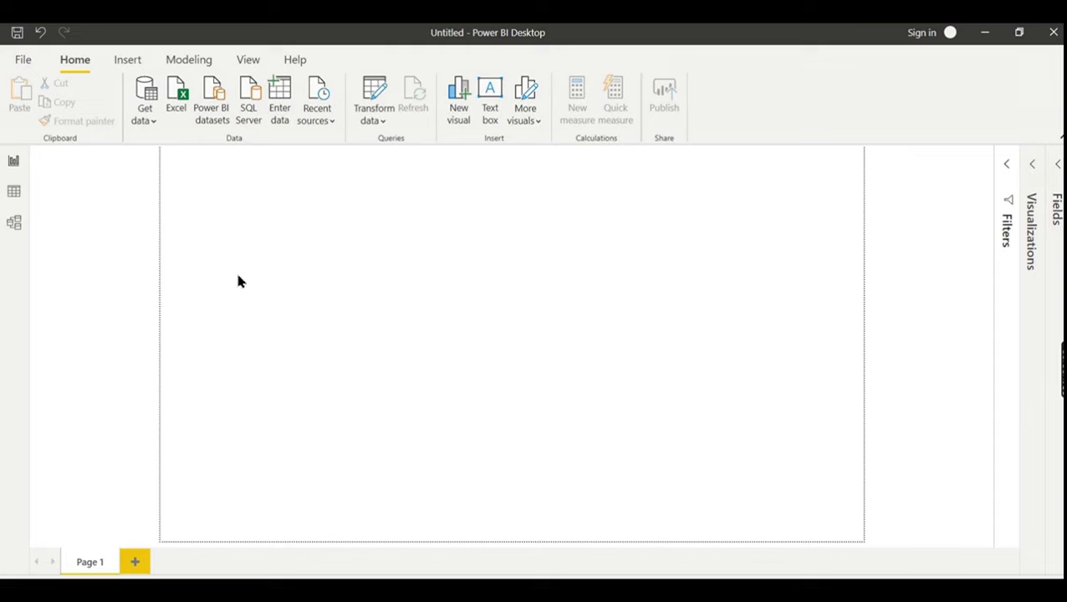
left_click(146, 118)
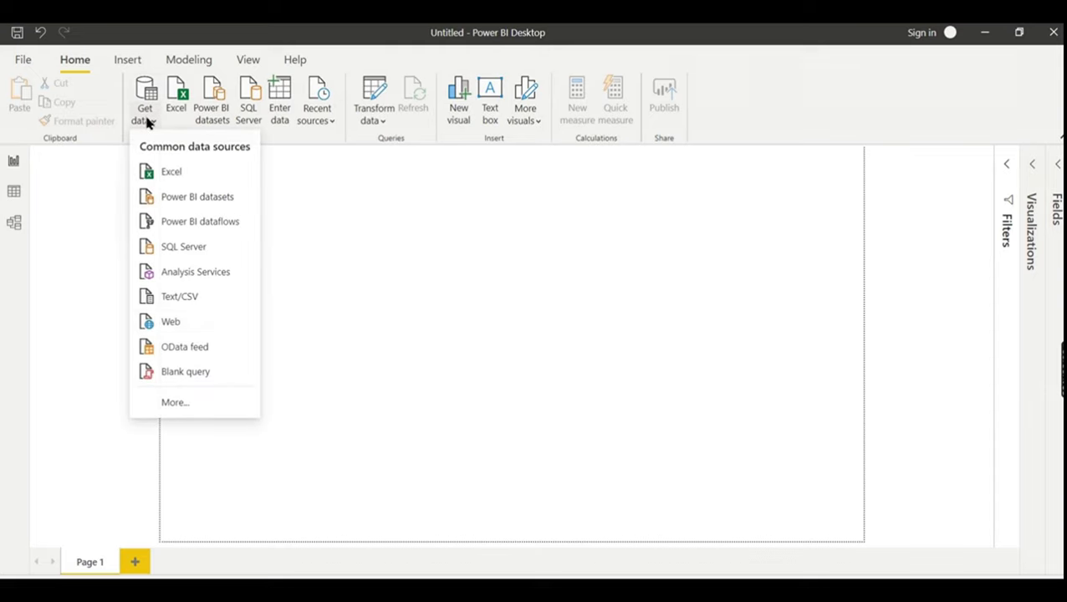
left_click(174, 405)
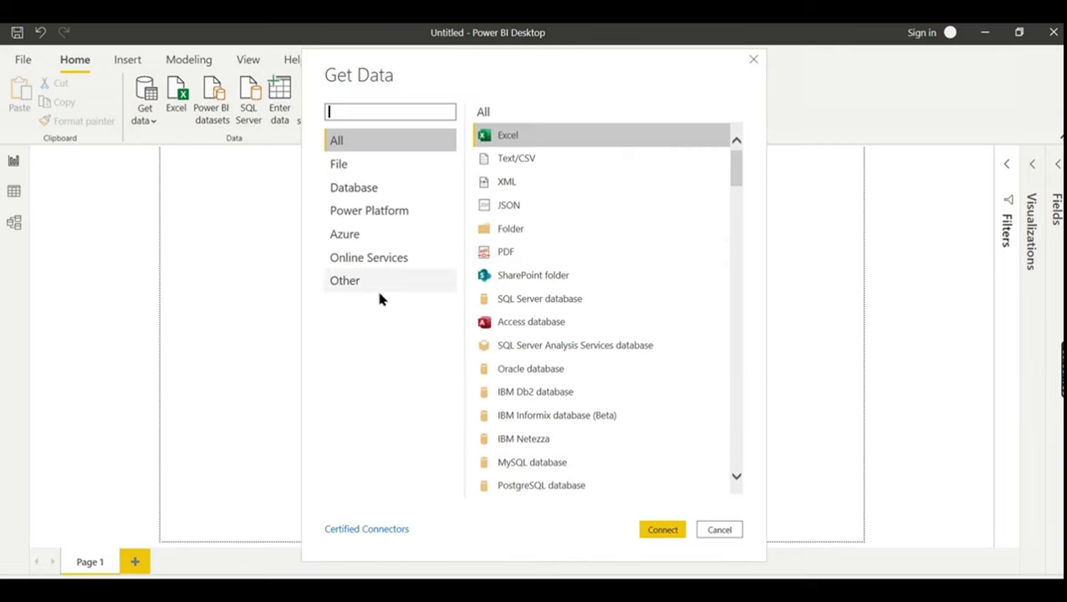
left_click(506, 230)
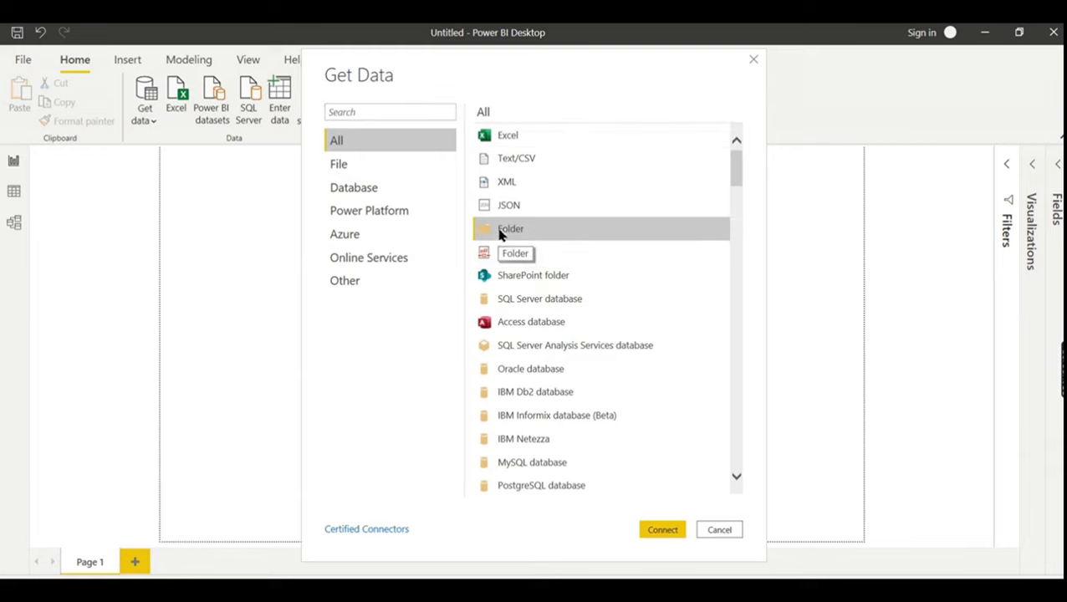
left_click(340, 166)
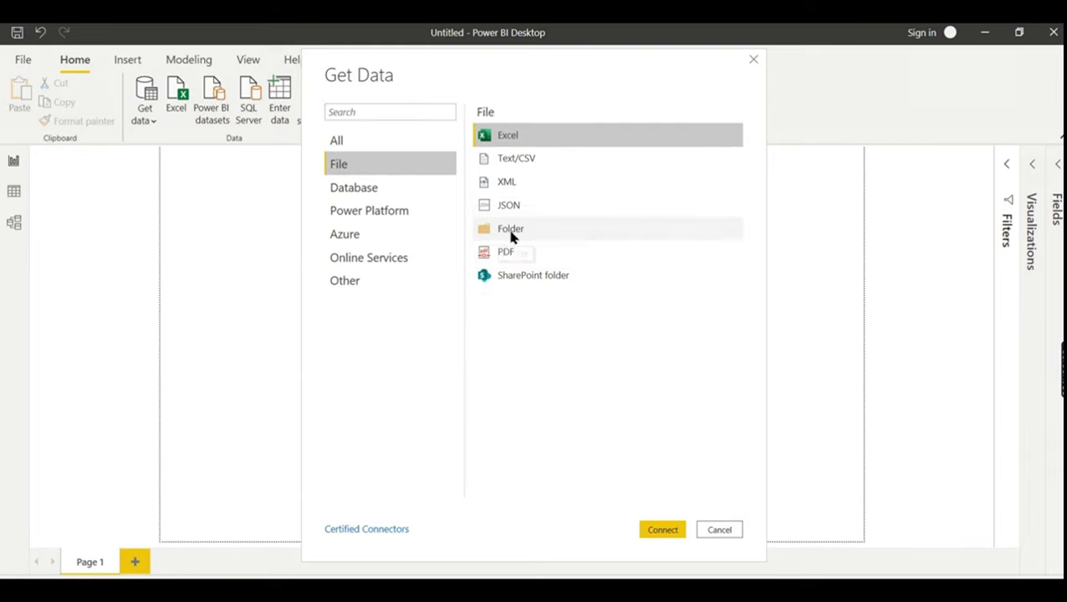
left_click(511, 235)
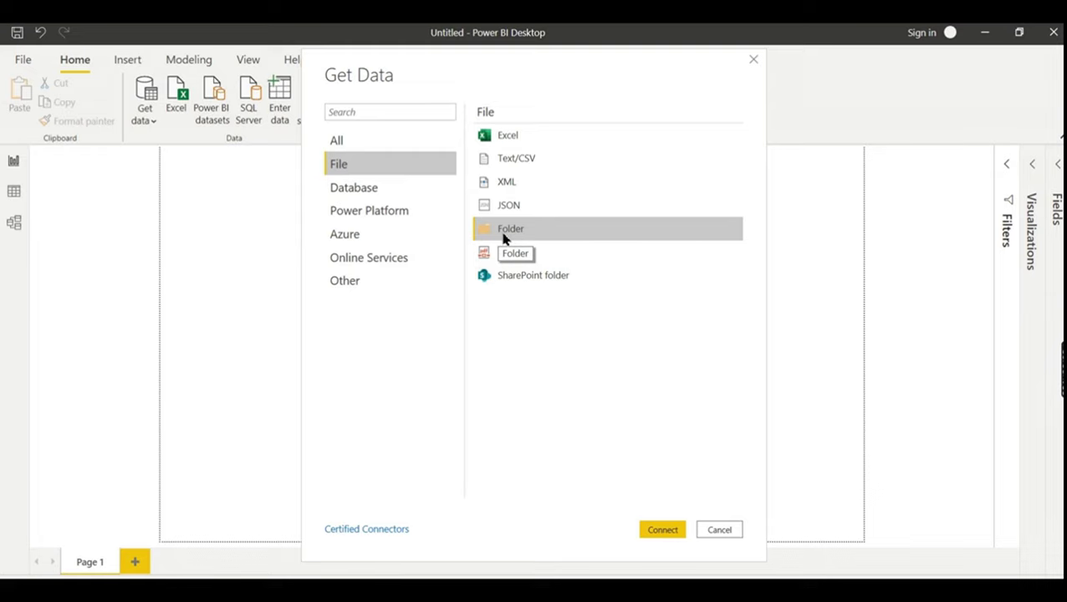
left_click(664, 530)
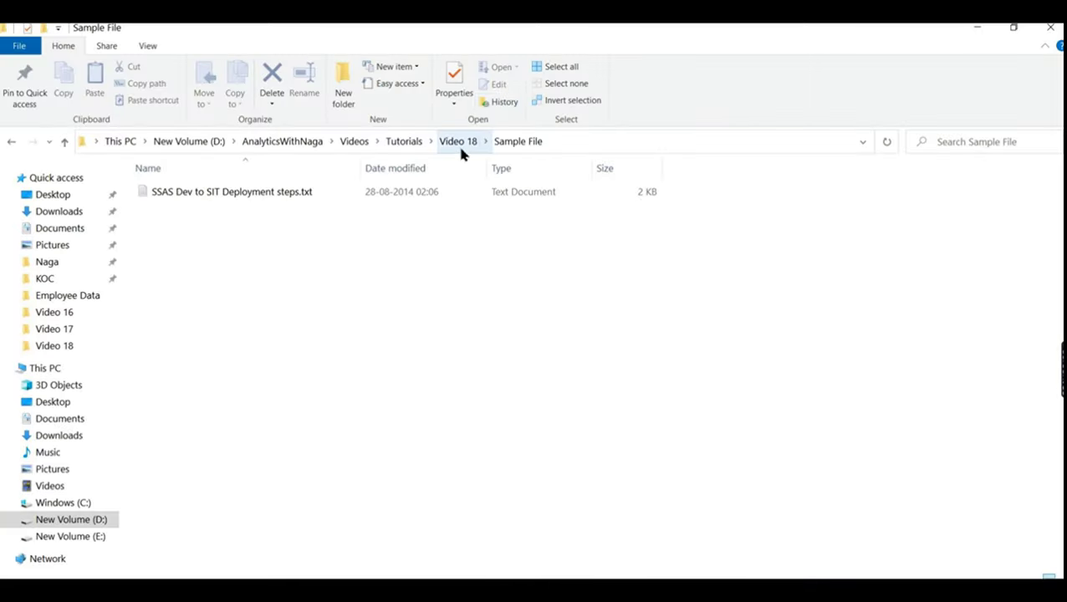
- Copy the Video 18 folder path from File Explorer and connect Power BI to that folder
left_click(457, 143)
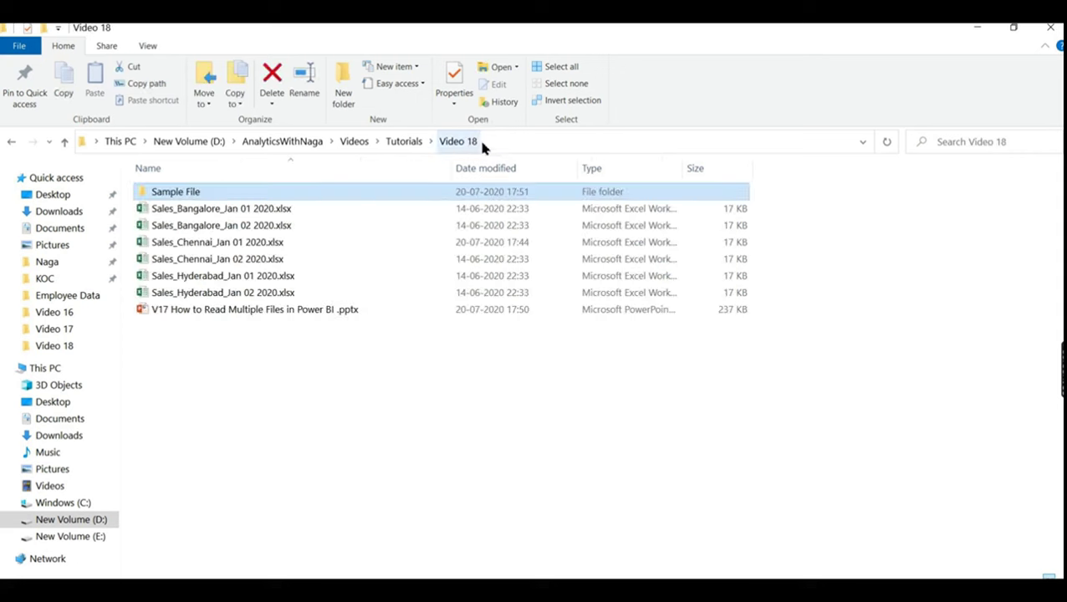
left_click(510, 143)
key("ctrl+c")
key("alt+Tab")
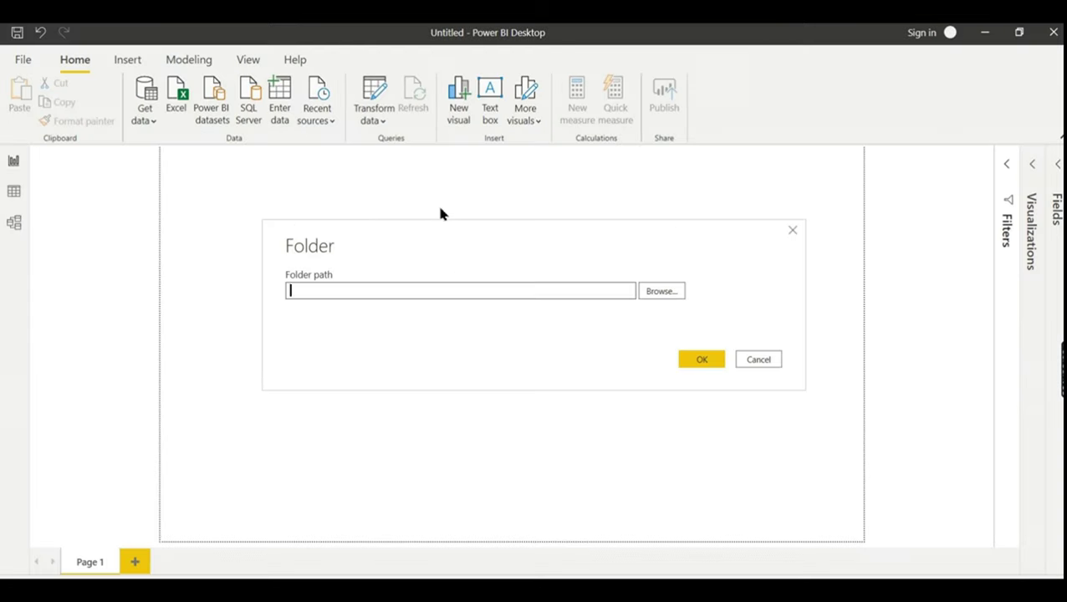
key("ctrl+v")
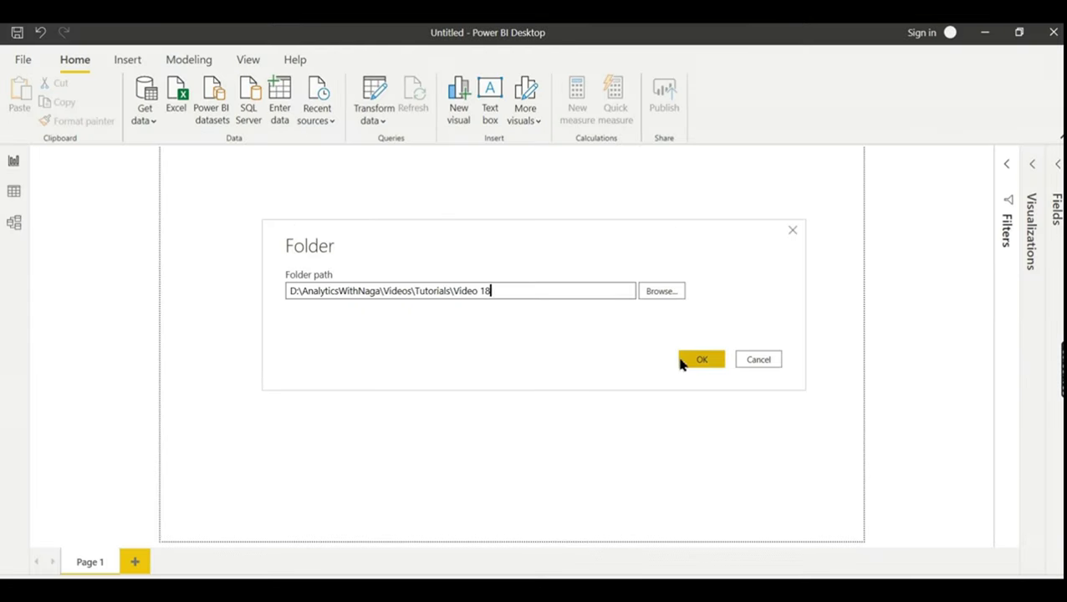
left_click(701, 360)
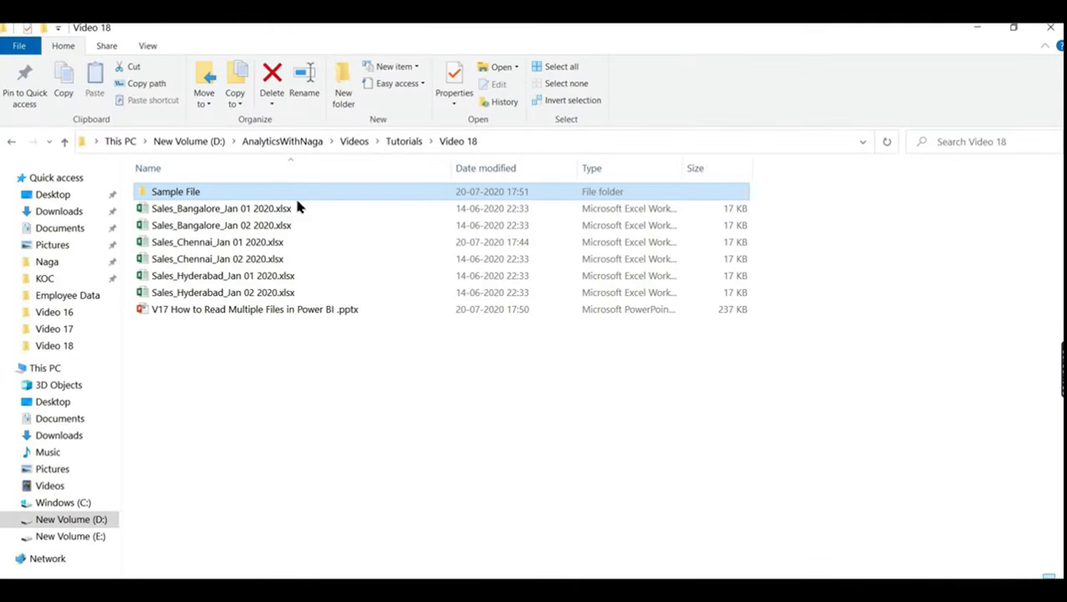
left_click(494, 142)
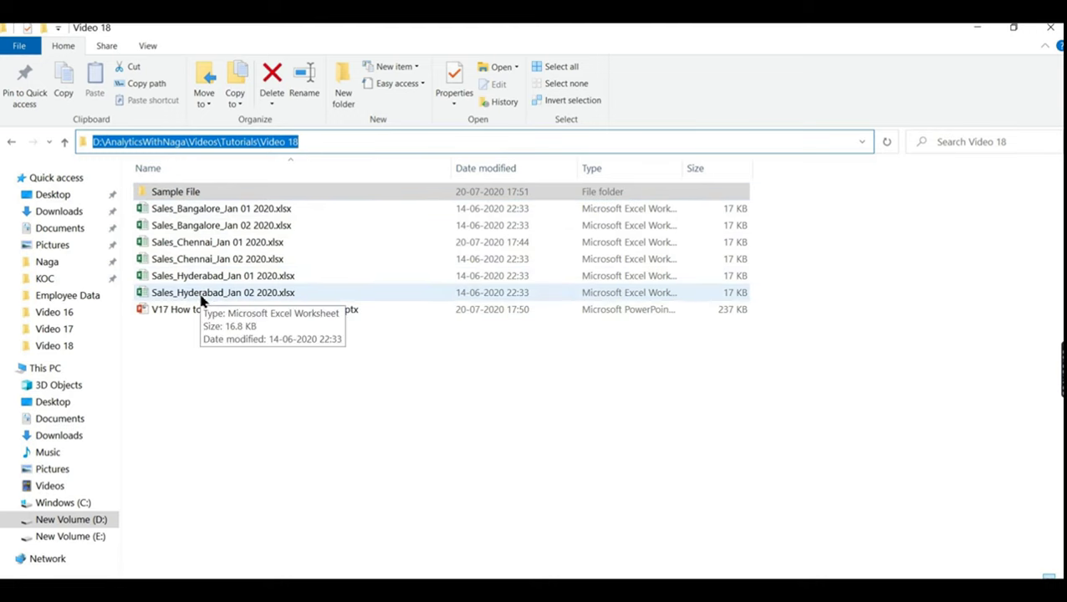
key("alt+Tab")
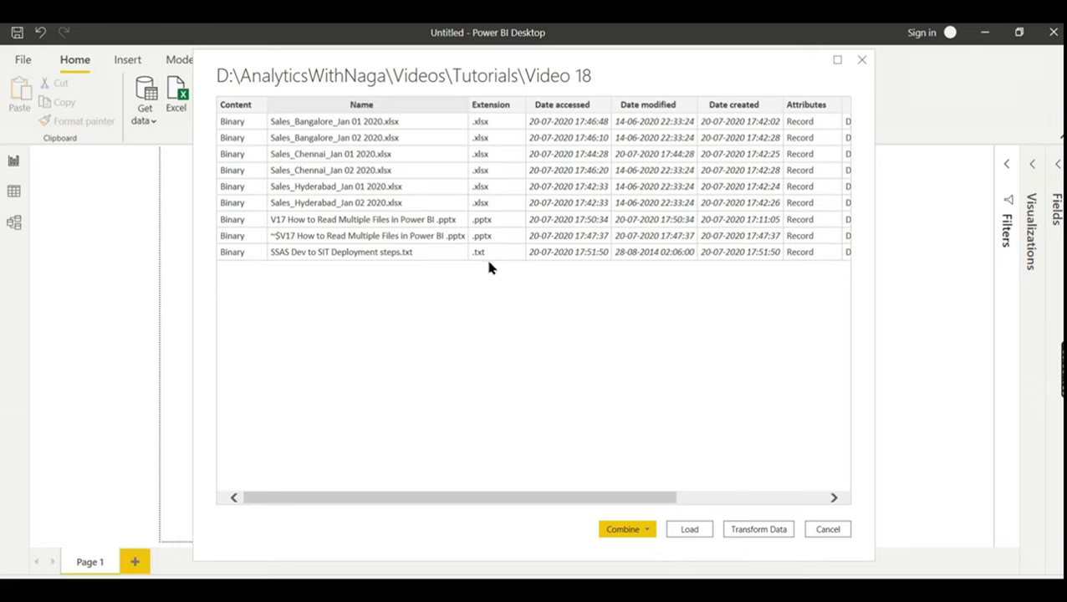
- Check the Sample File subfolder in Explorer, then load the Video 18 file list into Power Query Editor
key("alt+Tab")
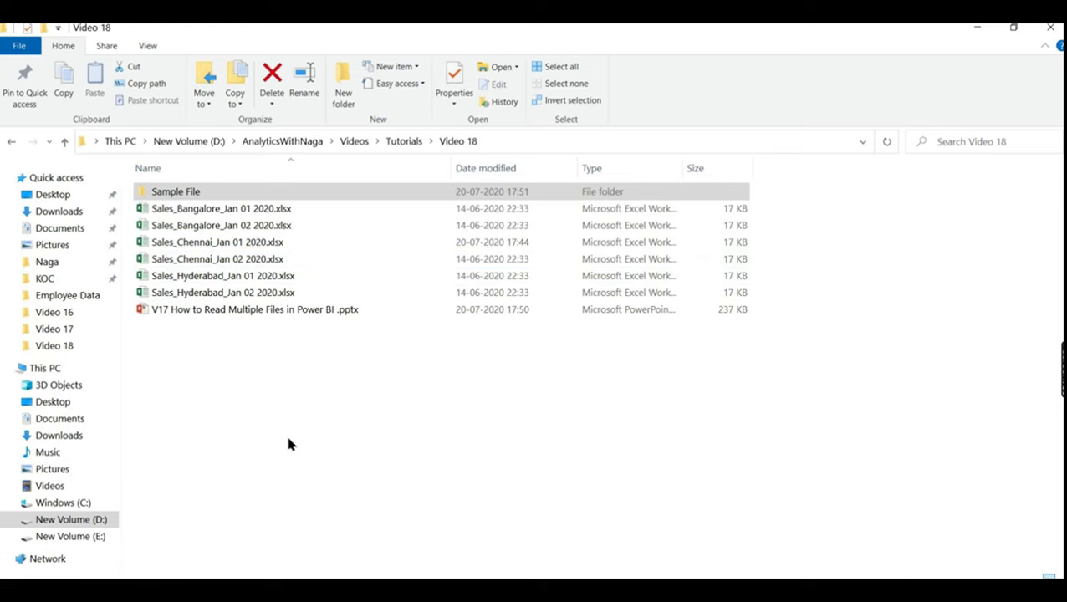
left_click(288, 444)
double_click(234, 197)
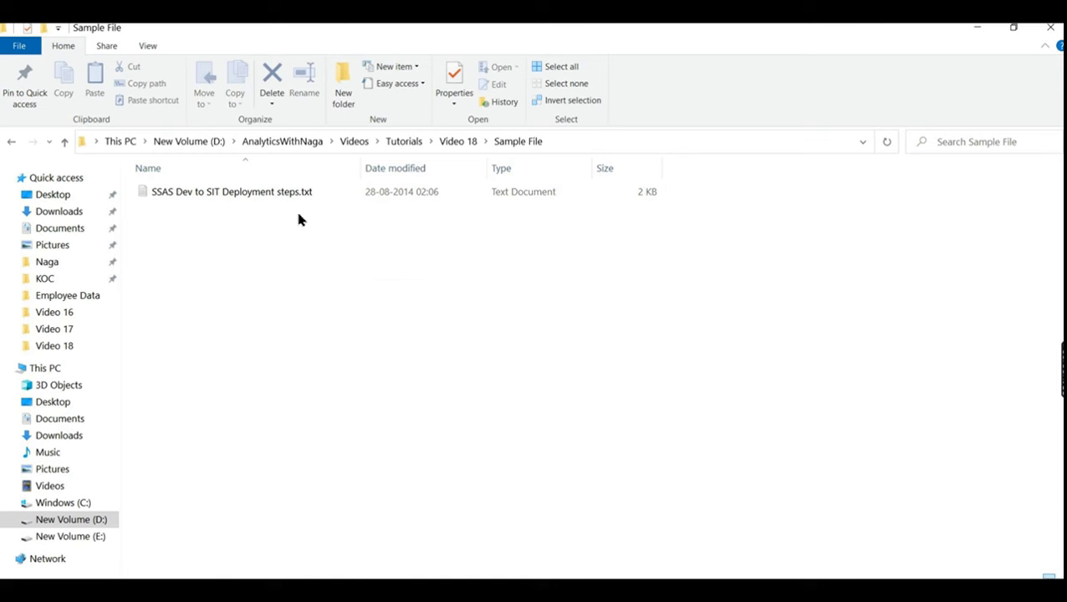
left_click(449, 146)
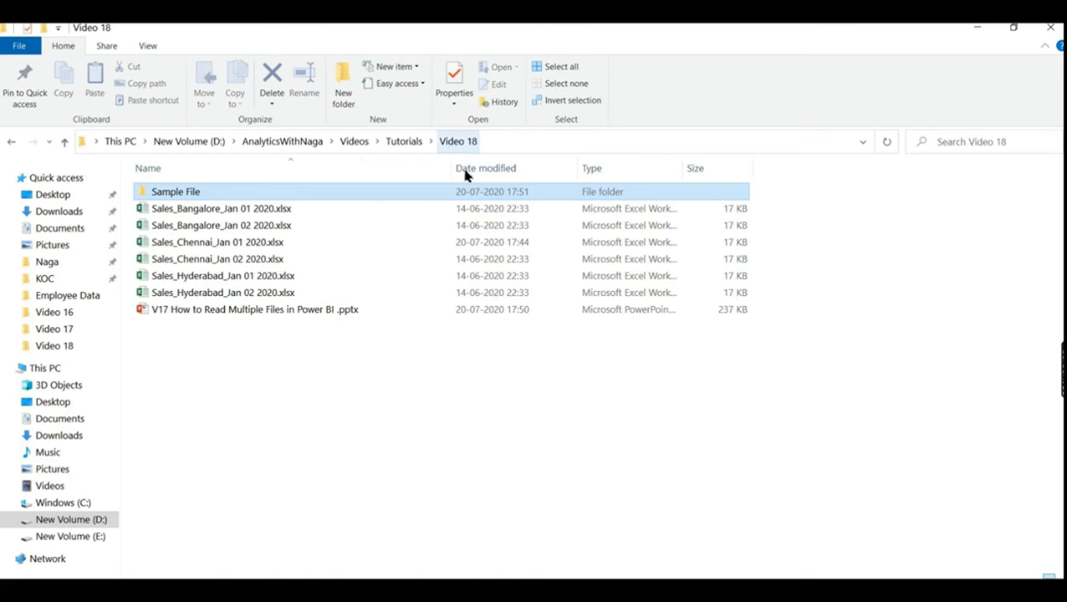
left_click(535, 140)
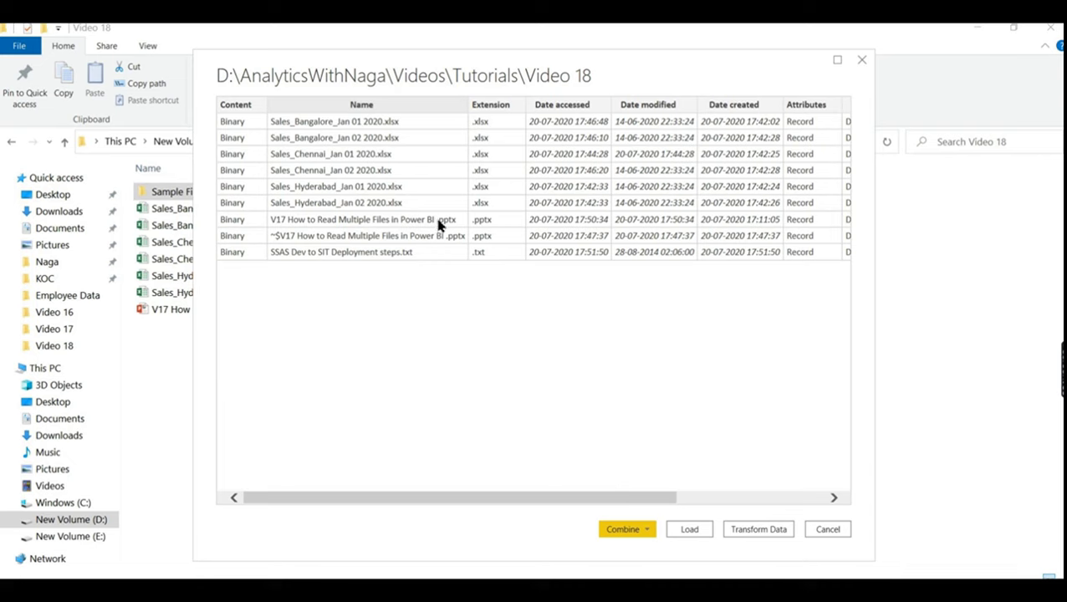
left_click(744, 532)
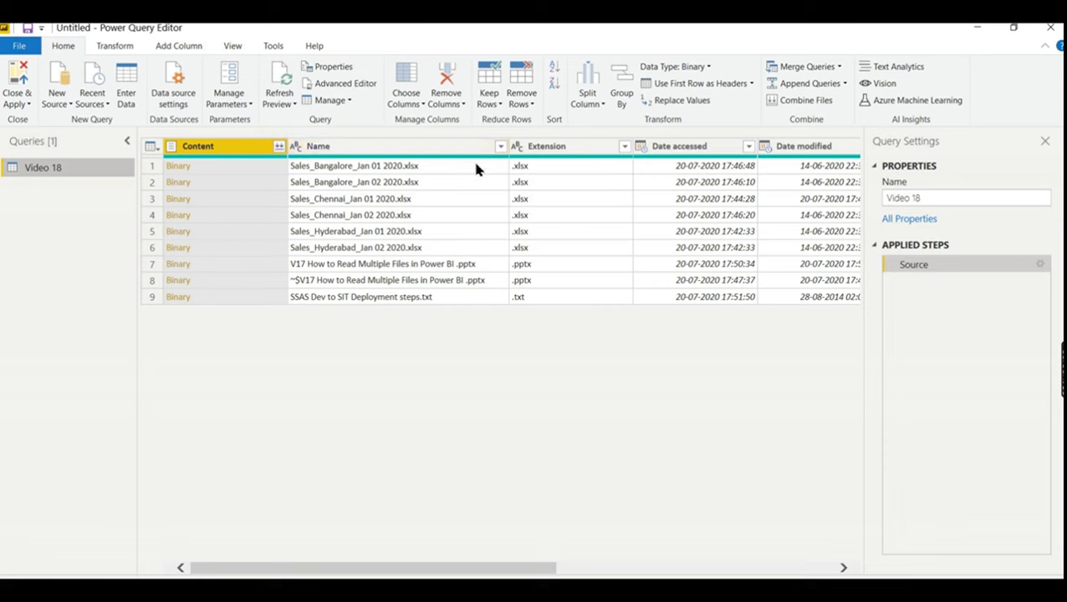
left_click(497, 149)
- Filter the Name column to keep only files whose names begin with 'Sales_'
left_click(499, 148)
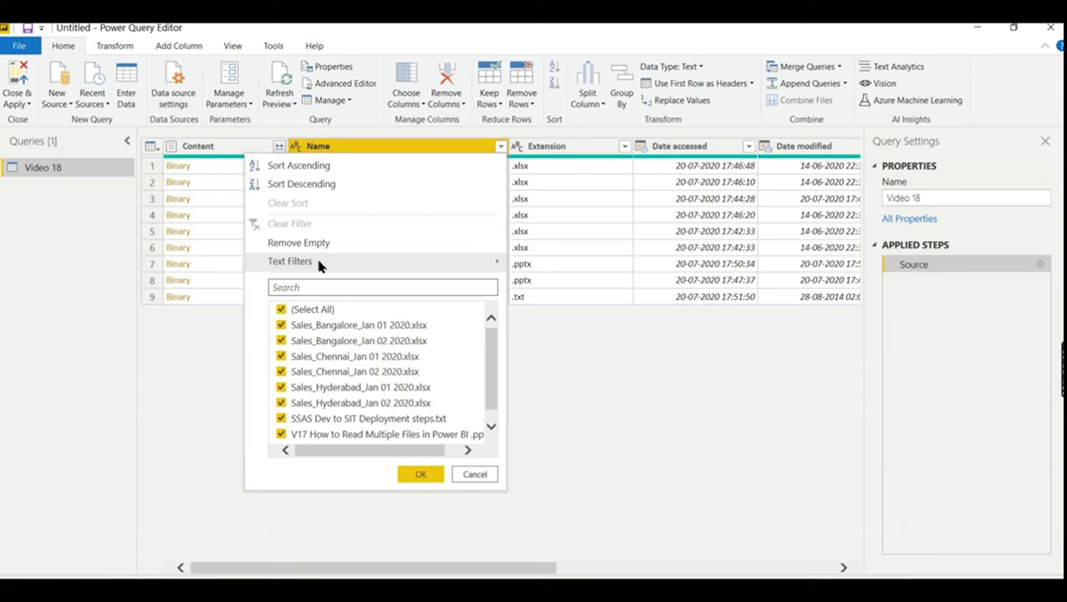
mouse_move(318, 262)
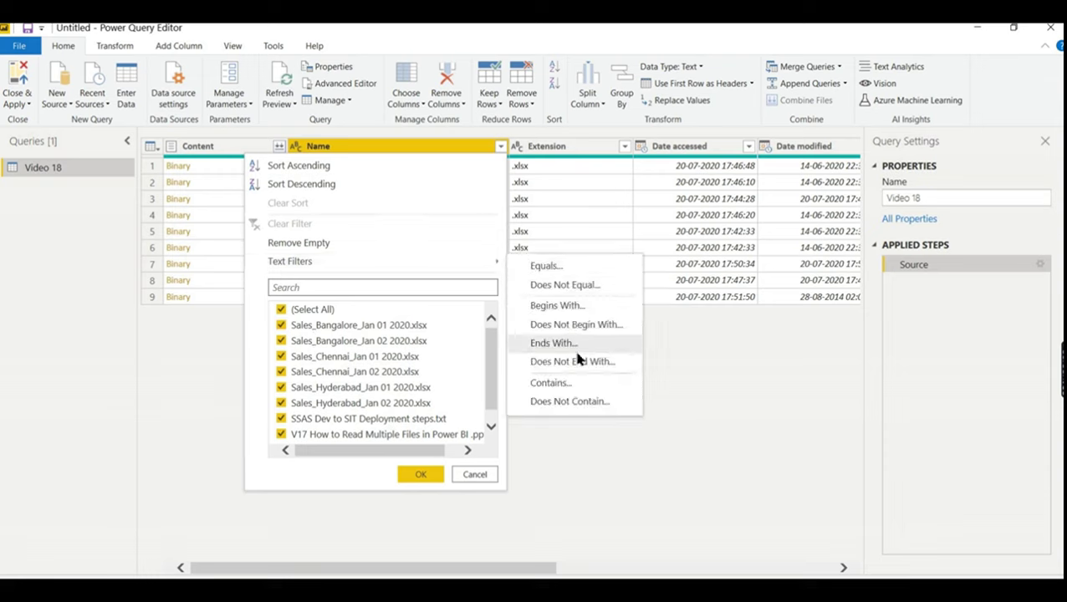
left_click(575, 383)
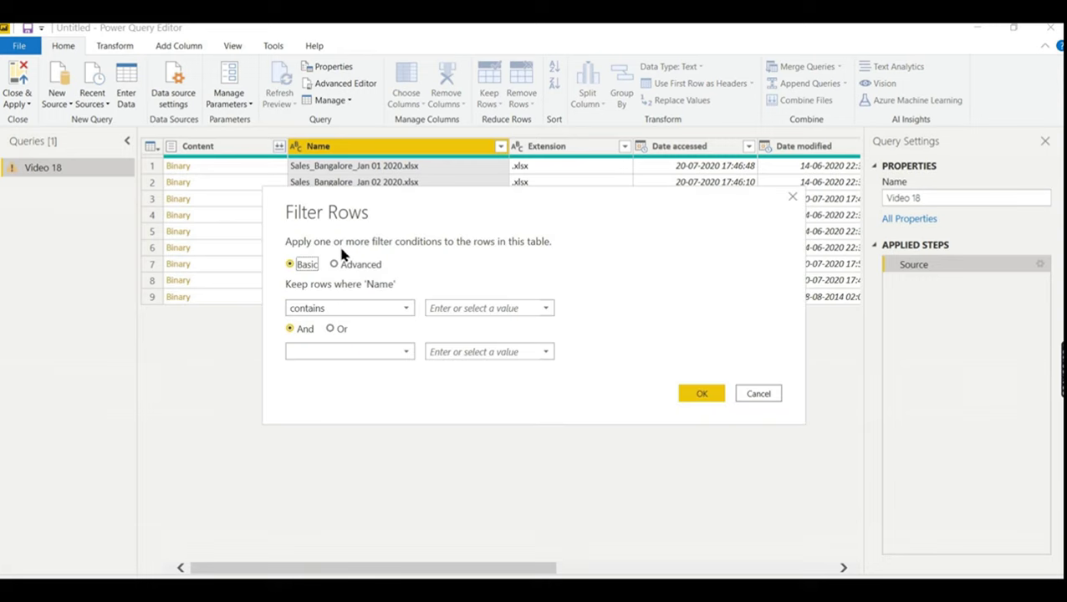
type("Sa")
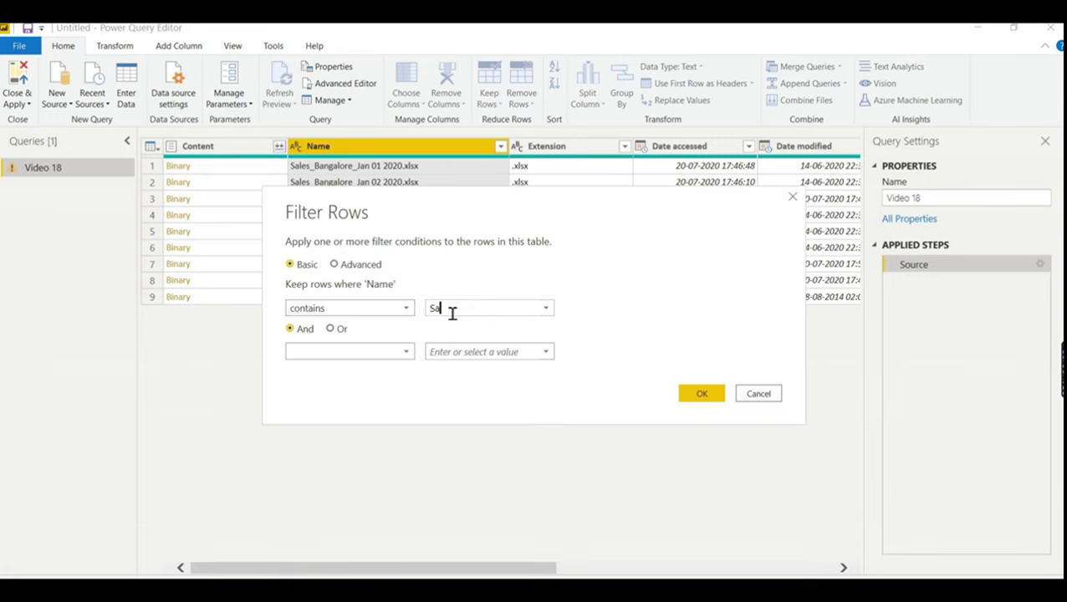
type("les_")
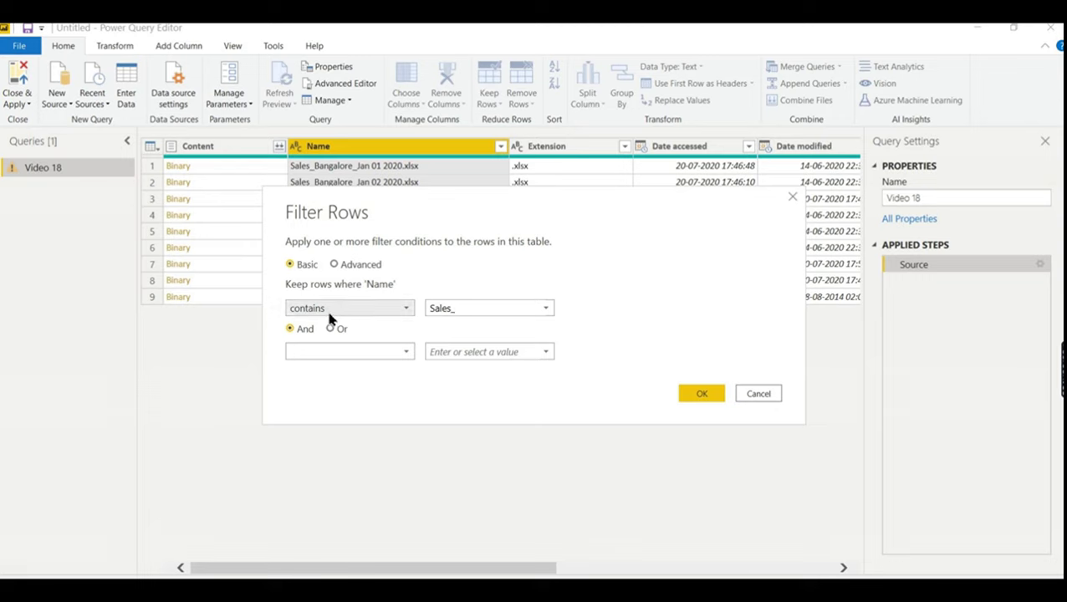
left_click(365, 308)
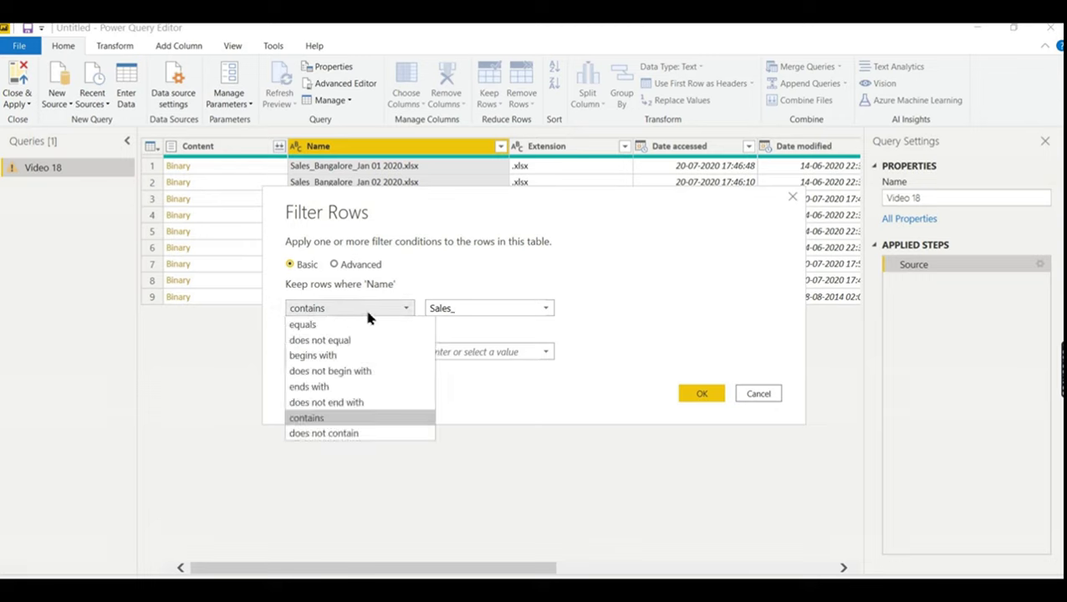
left_click(338, 361)
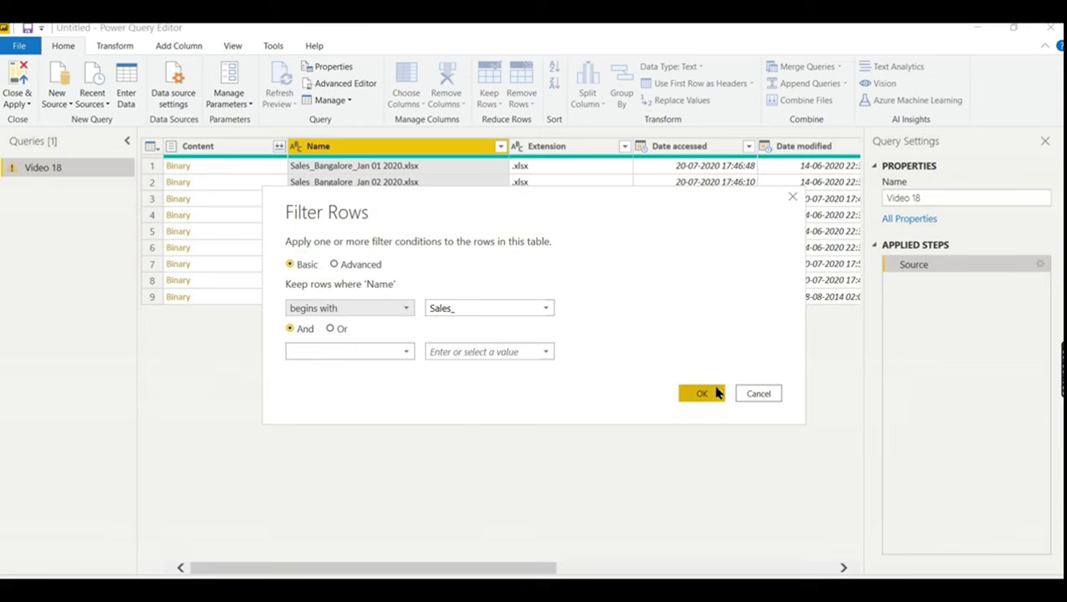
left_click(711, 393)
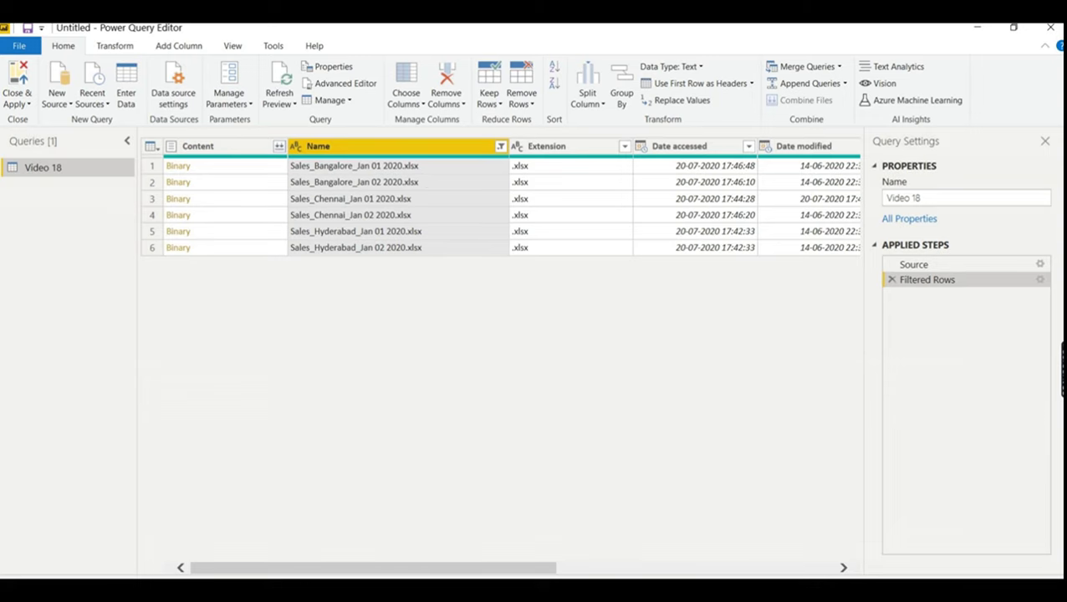
left_click_drag(460, 572, 504, 562)
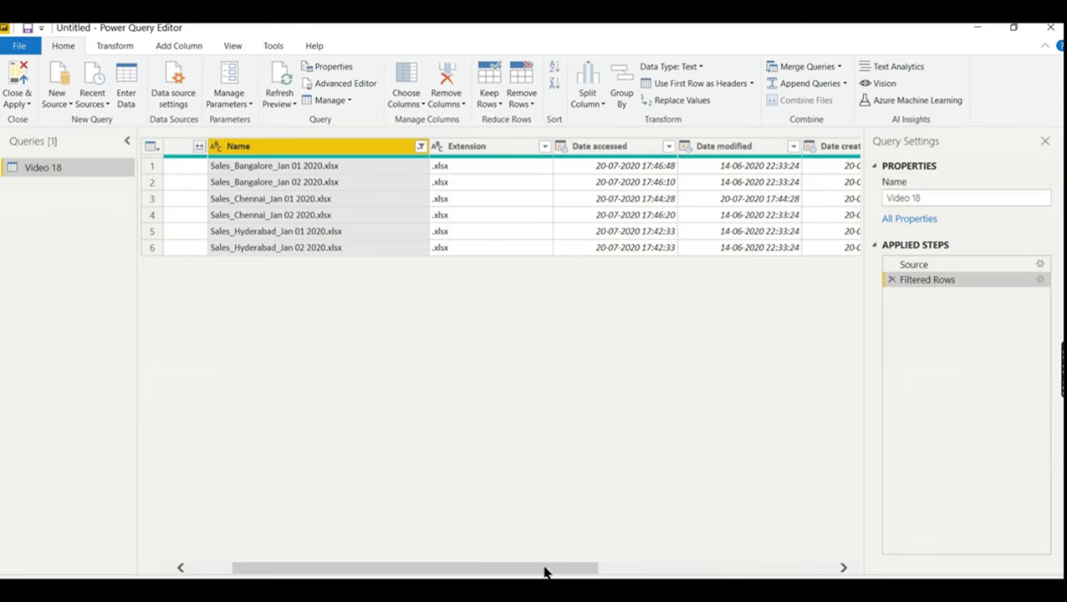
left_click_drag(543, 569, 783, 569)
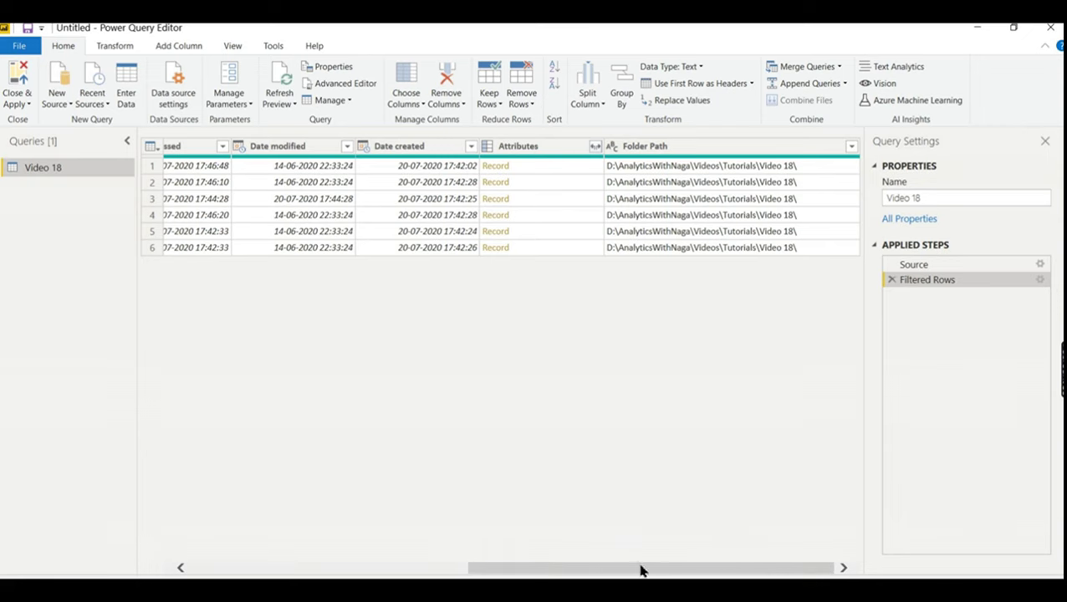
left_click_drag(638, 572, 282, 551)
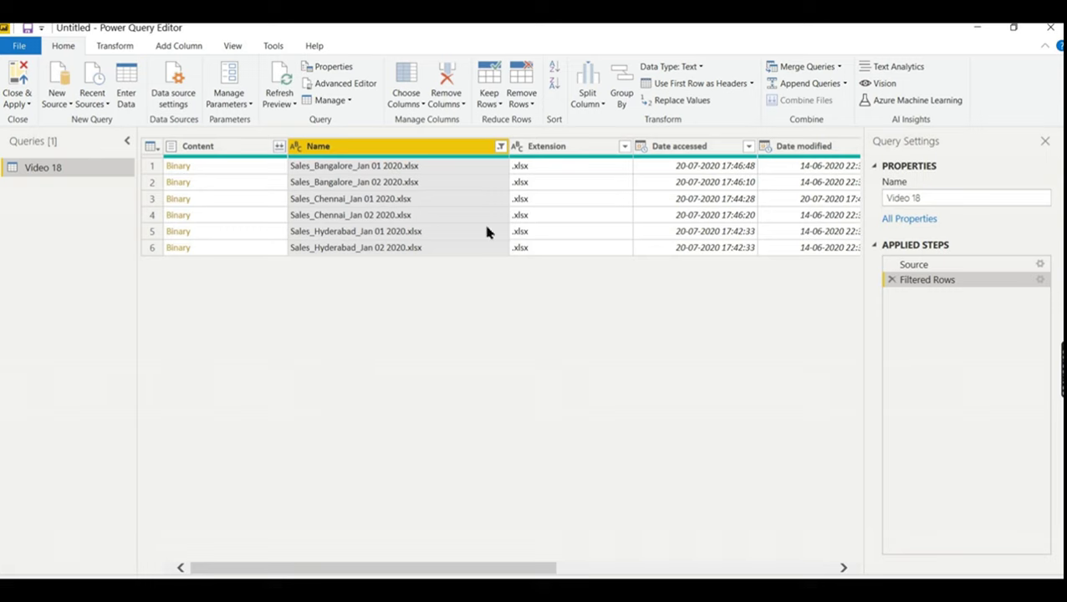
left_click(564, 153)
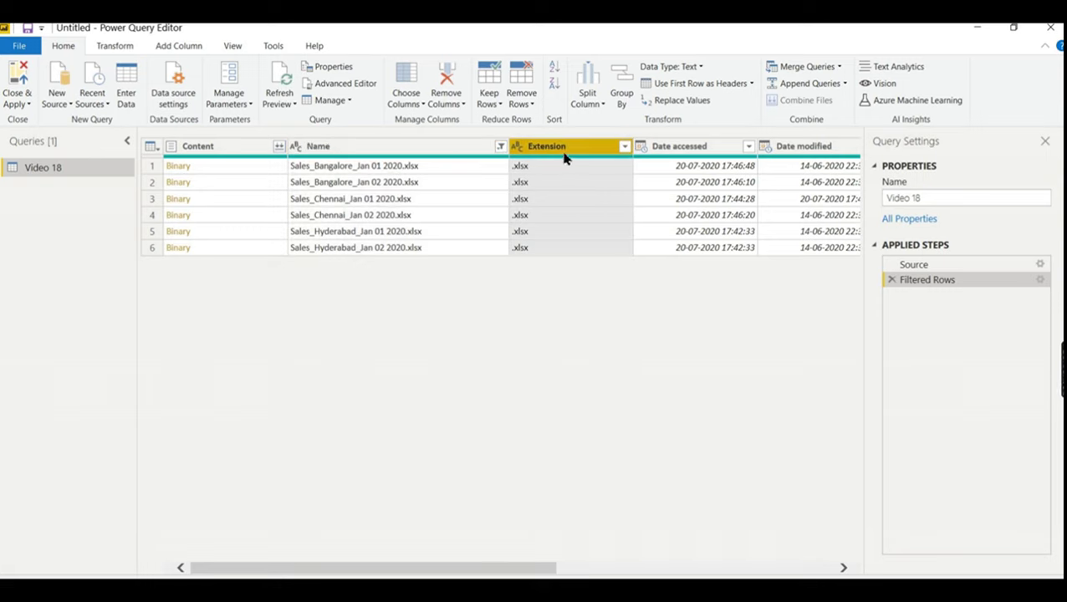
left_click_drag(459, 574, 740, 572)
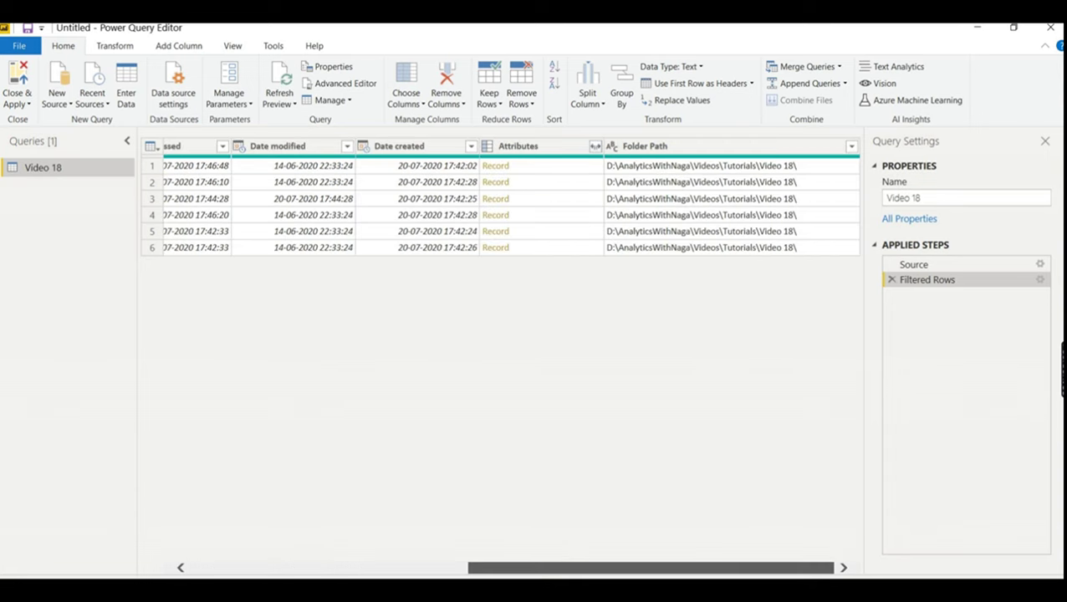
- Remove the Extension through Folder Path columns, keeping only Content and Name
left_click(781, 148, "shift")
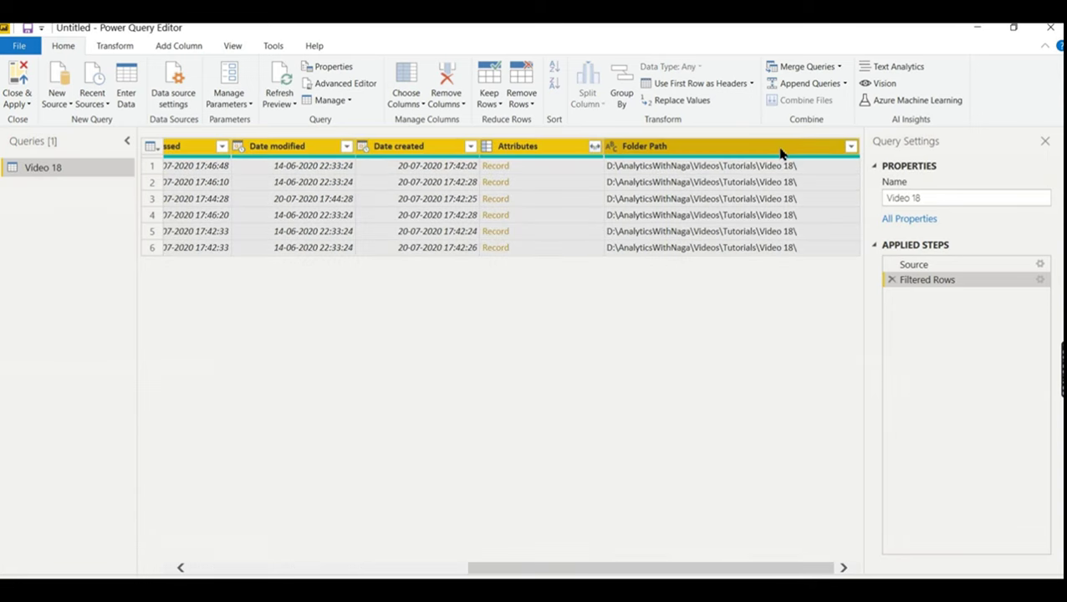
right_click(781, 149)
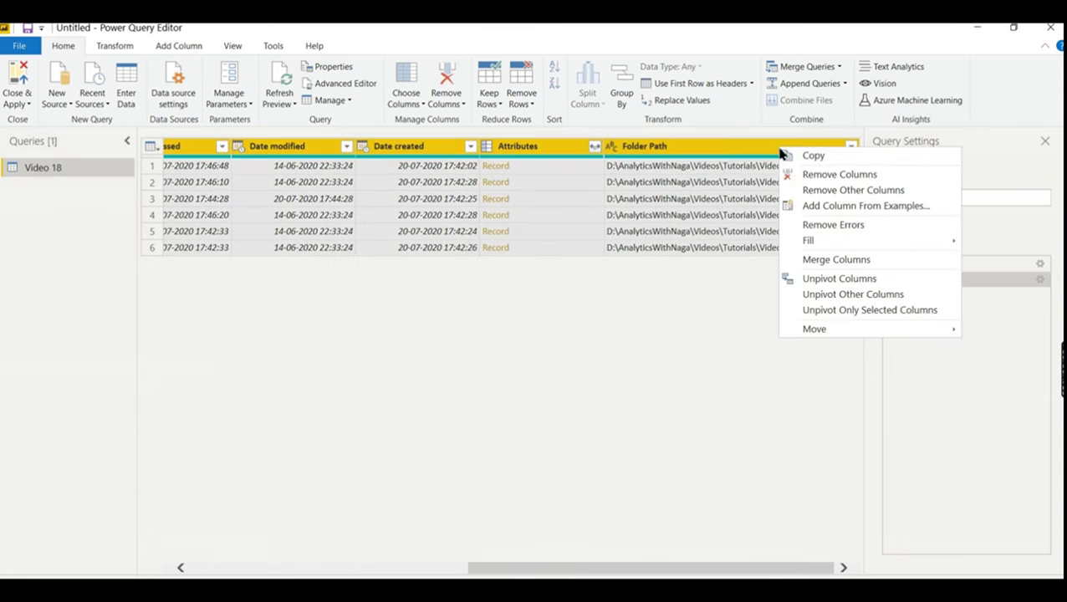
left_click(824, 175)
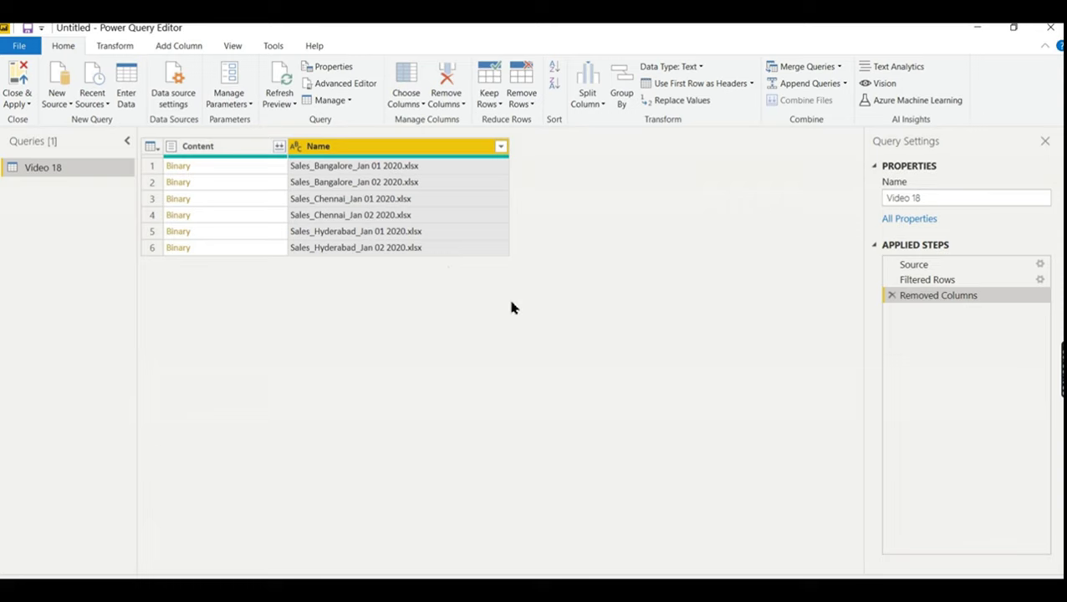
- Preview the first file's Content and Name values without combining, then bring up Name's column actions
left_click(278, 149)
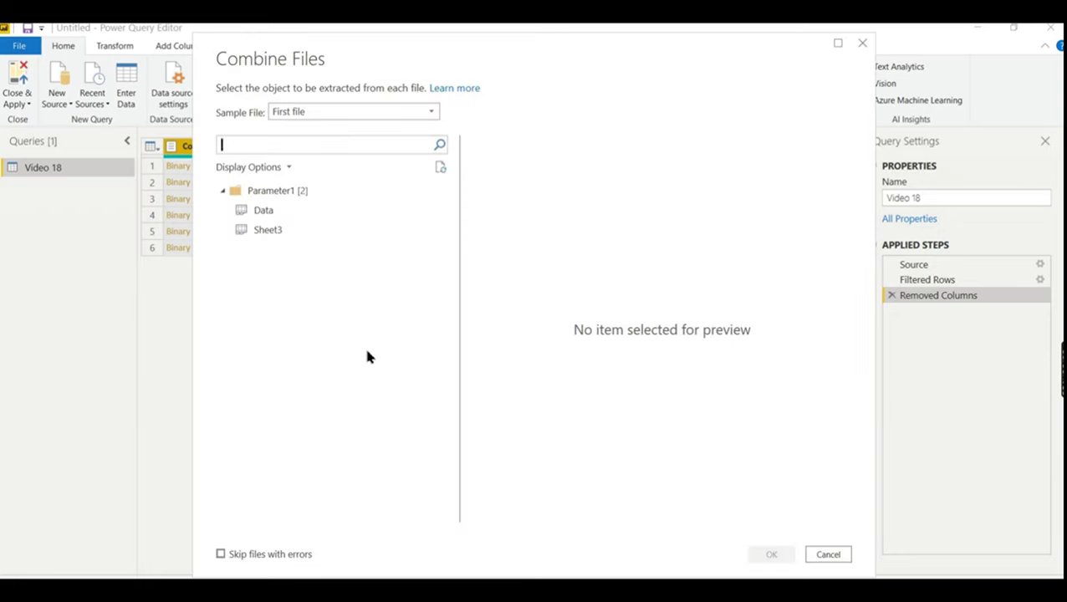
left_click(862, 44)
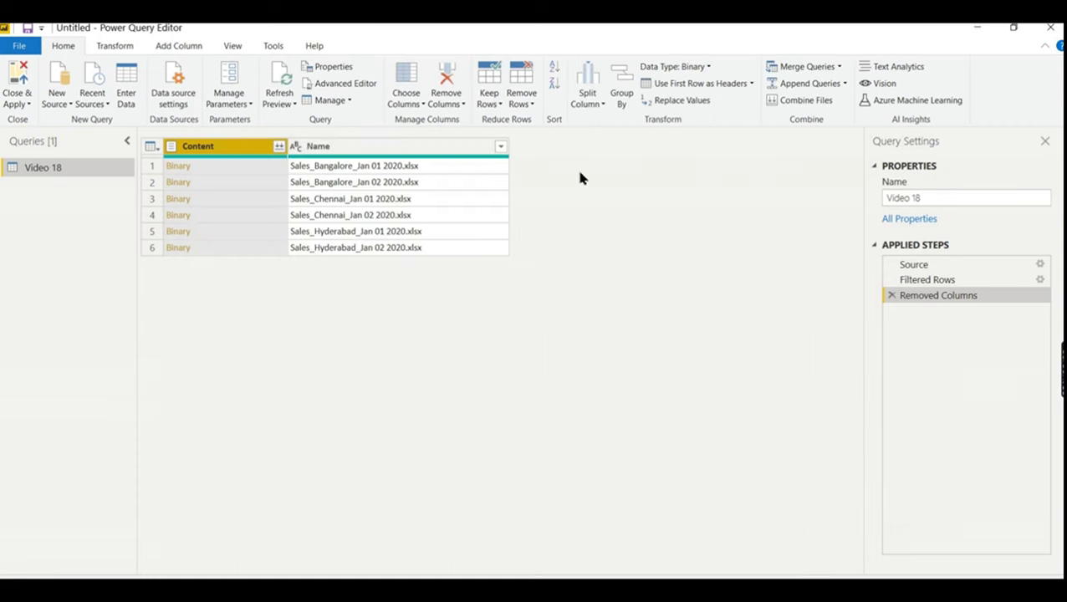
left_click(339, 171)
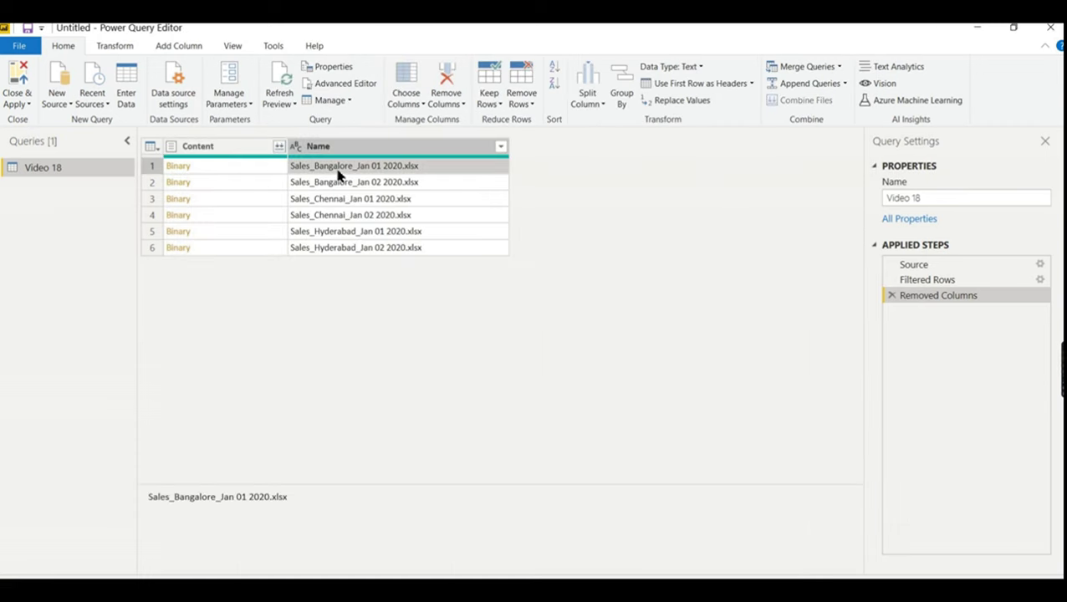
left_click(255, 171)
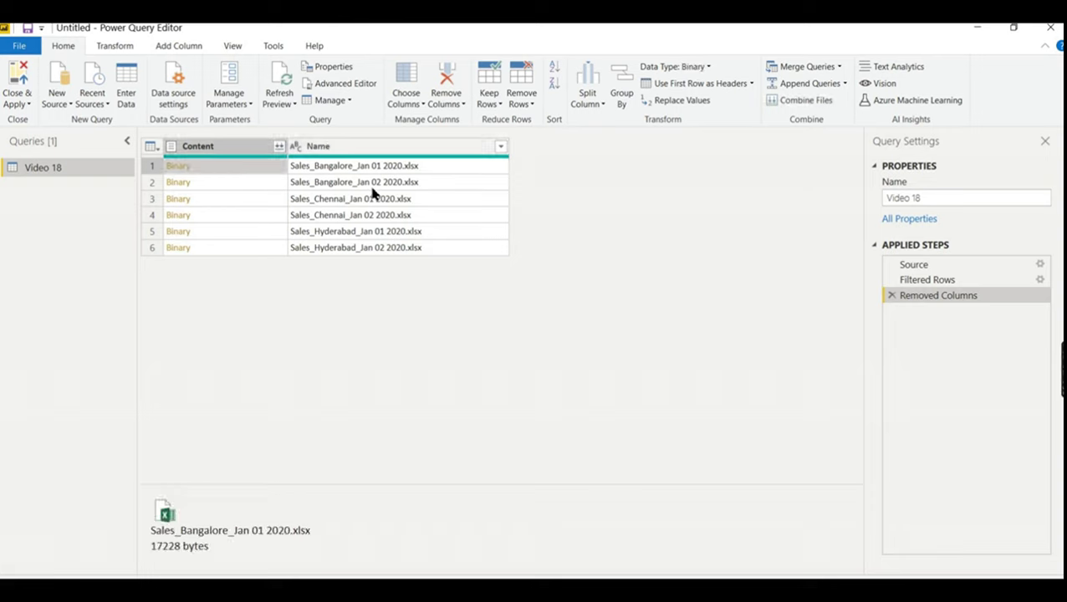
left_click(338, 171)
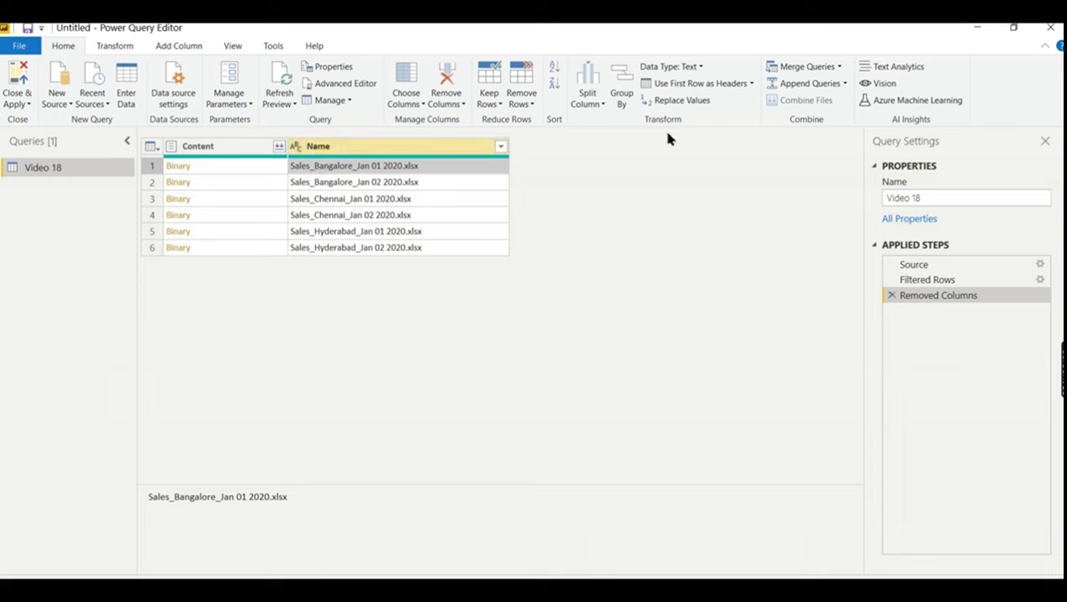
right_click(339, 153)
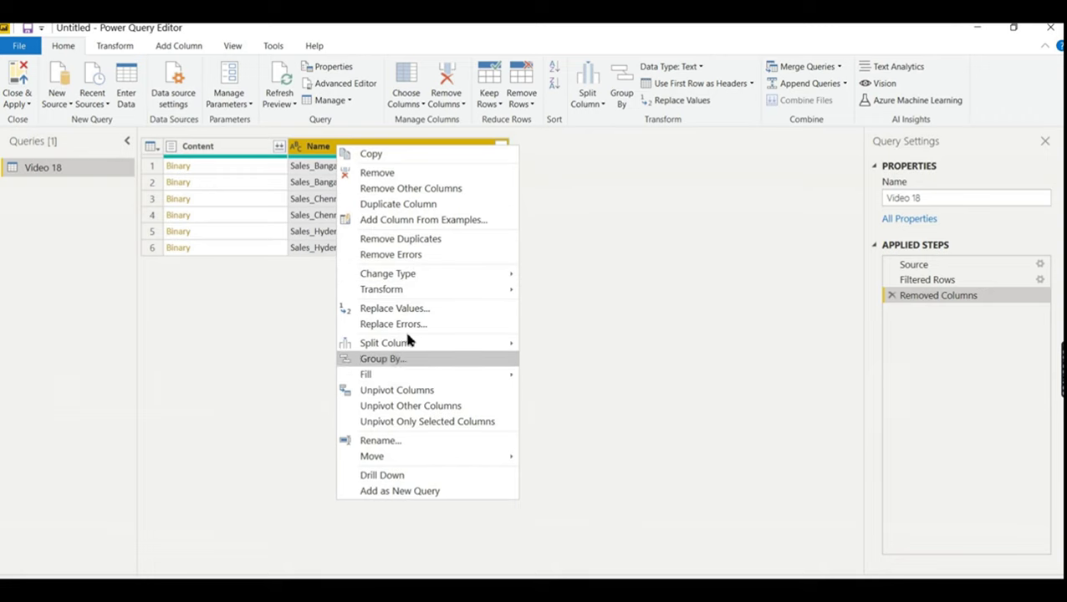
- Duplicate Name and split the copy on '_' at each occurrence into three columns
left_click(366, 204)
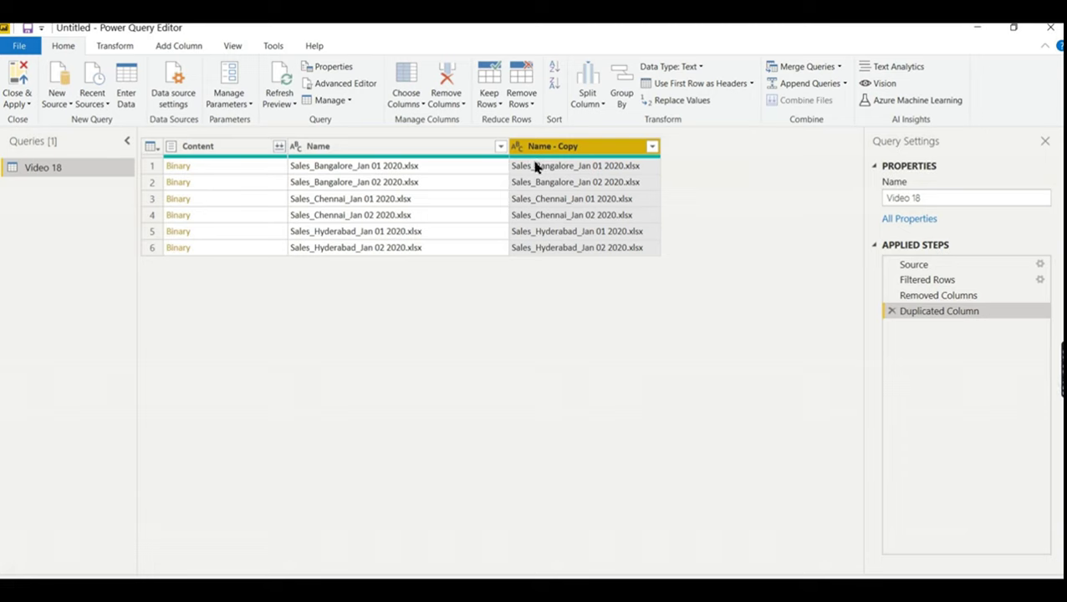
right_click(549, 155)
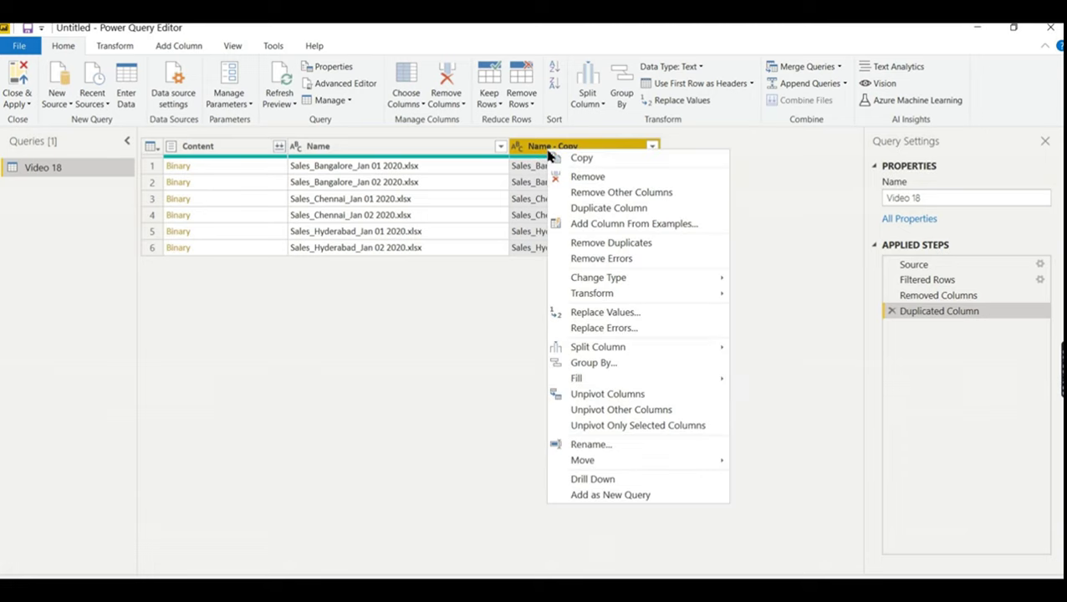
mouse_move(638, 298)
mouse_move(641, 347)
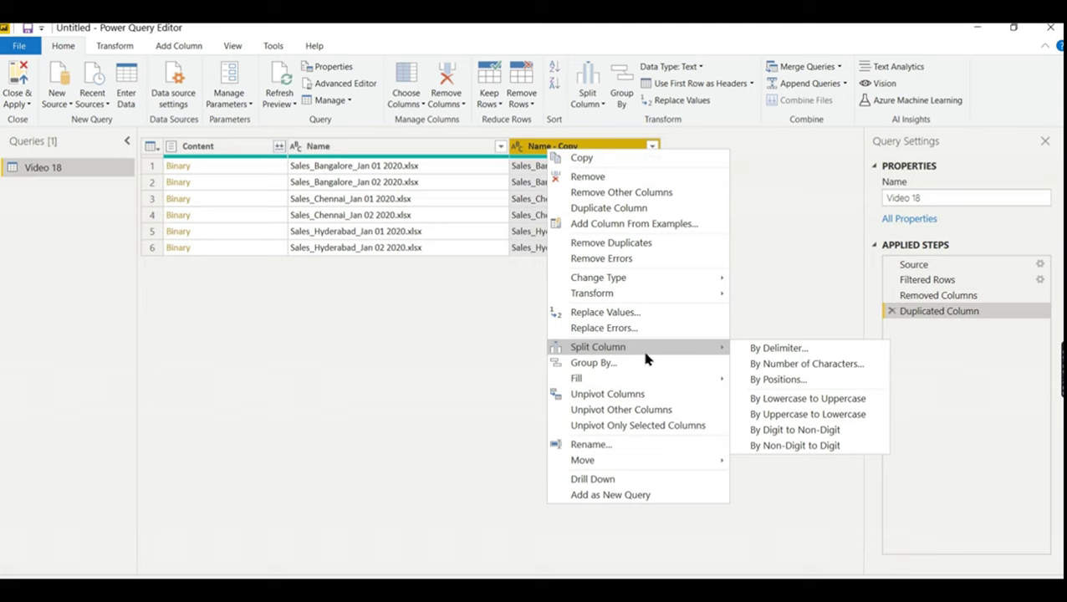
left_click(765, 351)
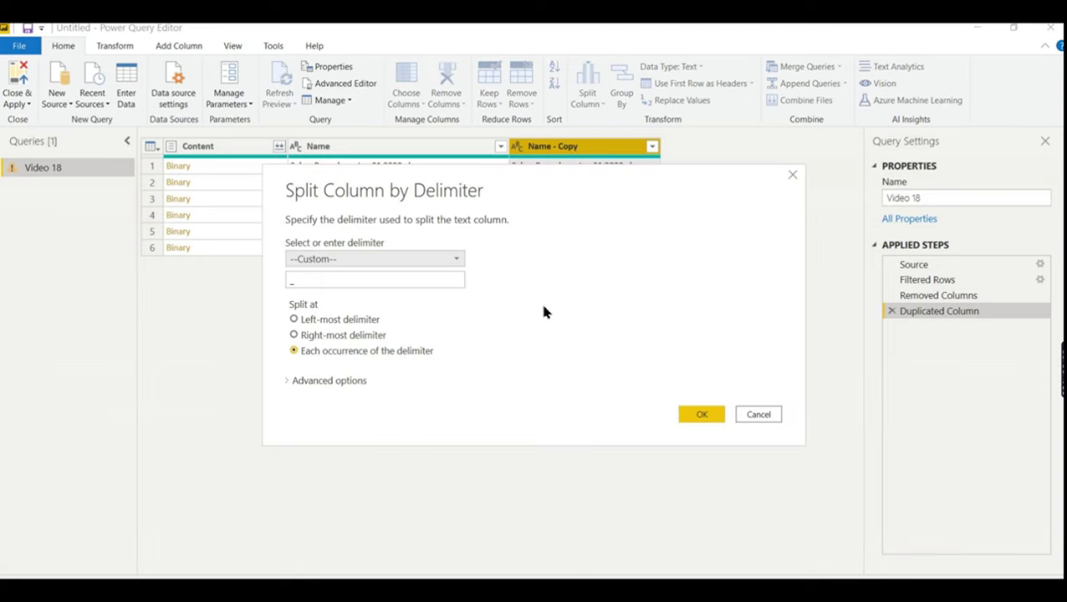
left_click(345, 323)
left_click(337, 351)
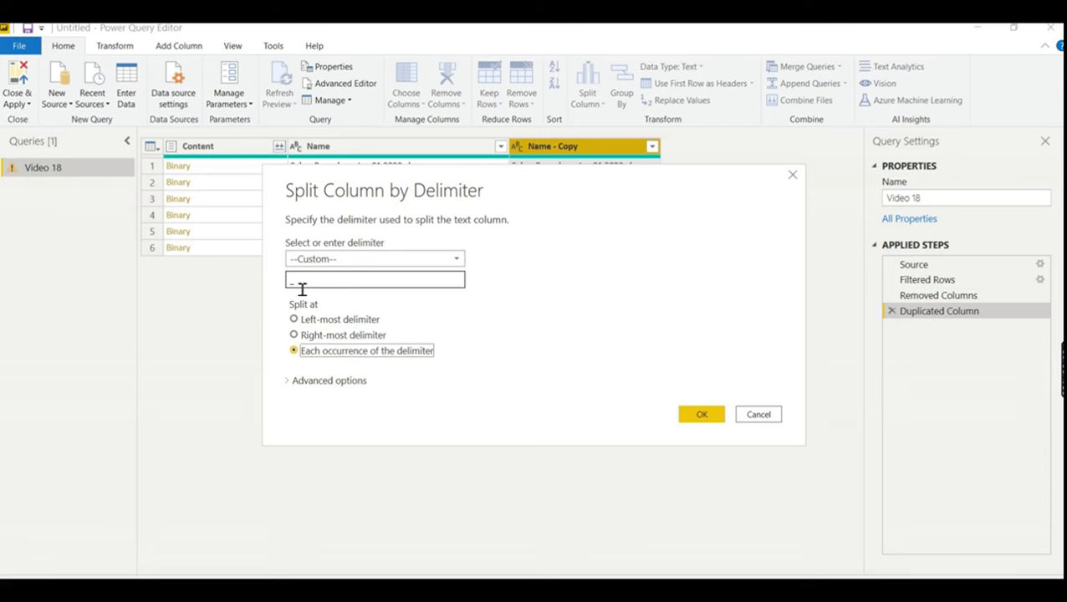
left_click(702, 415)
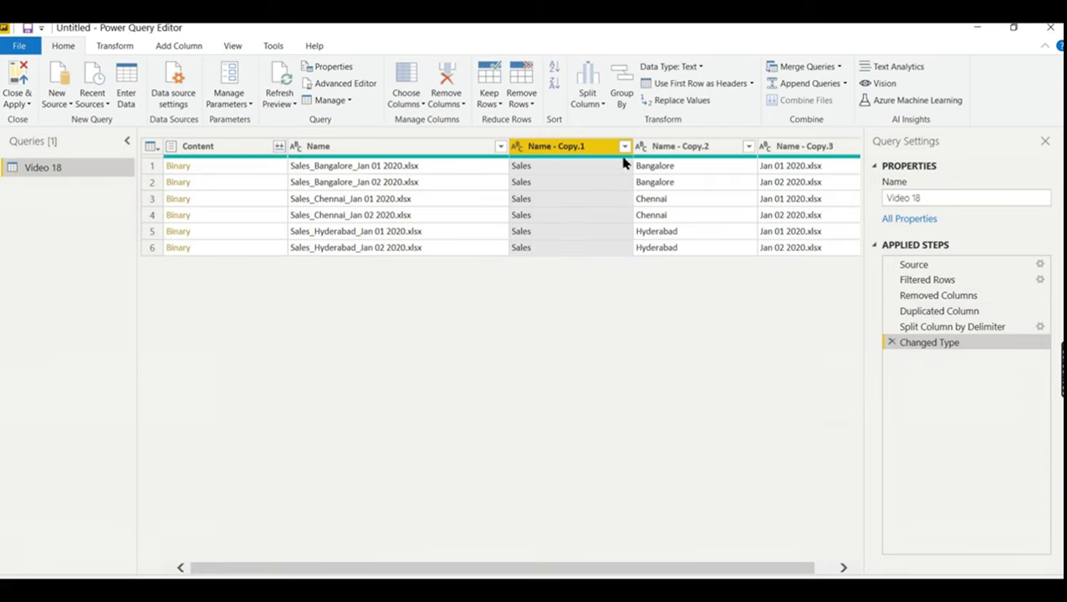
- Drop the Sales column Name - Copy.1 and strip '.xlsx' from Name - Copy.3
right_click(596, 154)
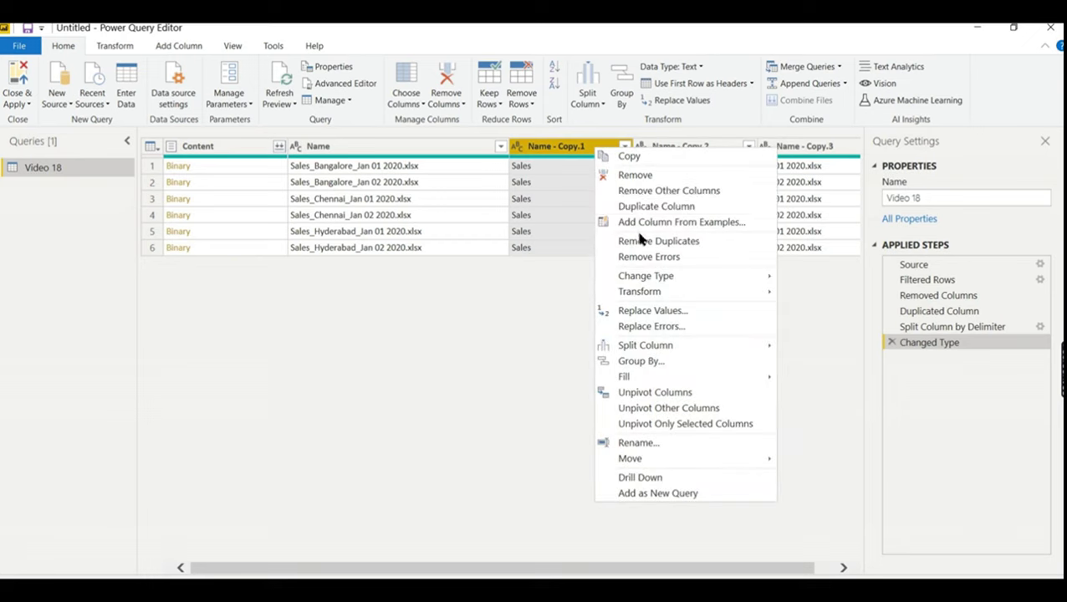
left_click(634, 175)
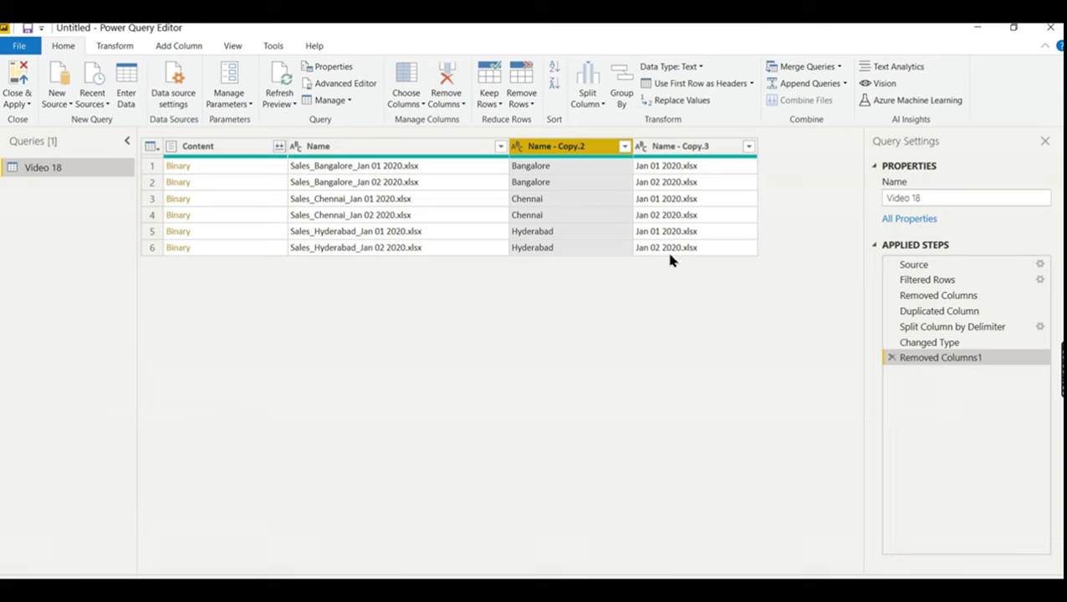
right_click(691, 156)
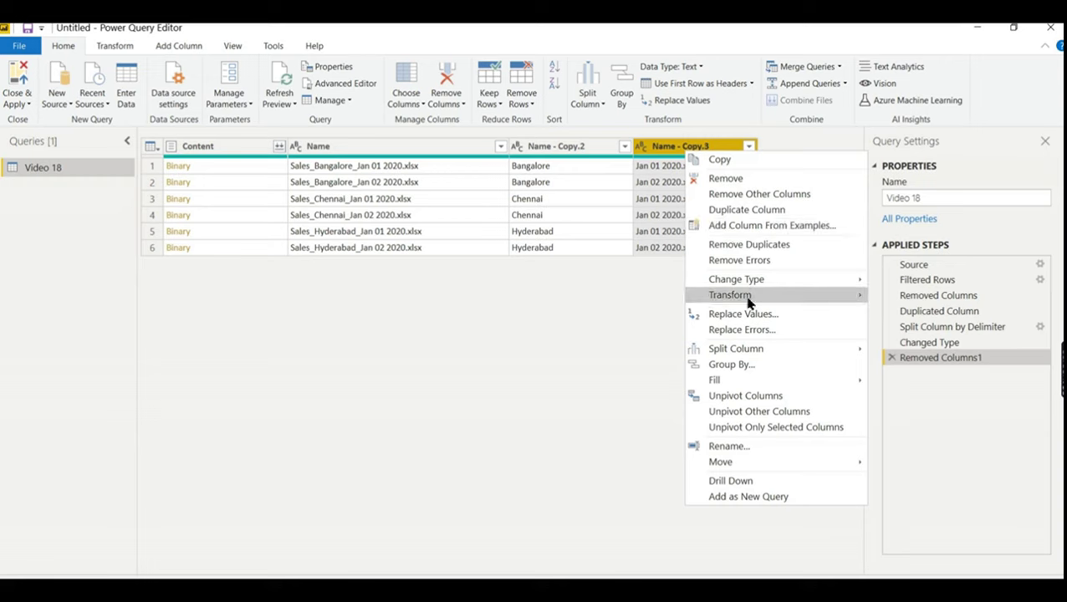
left_click(745, 314)
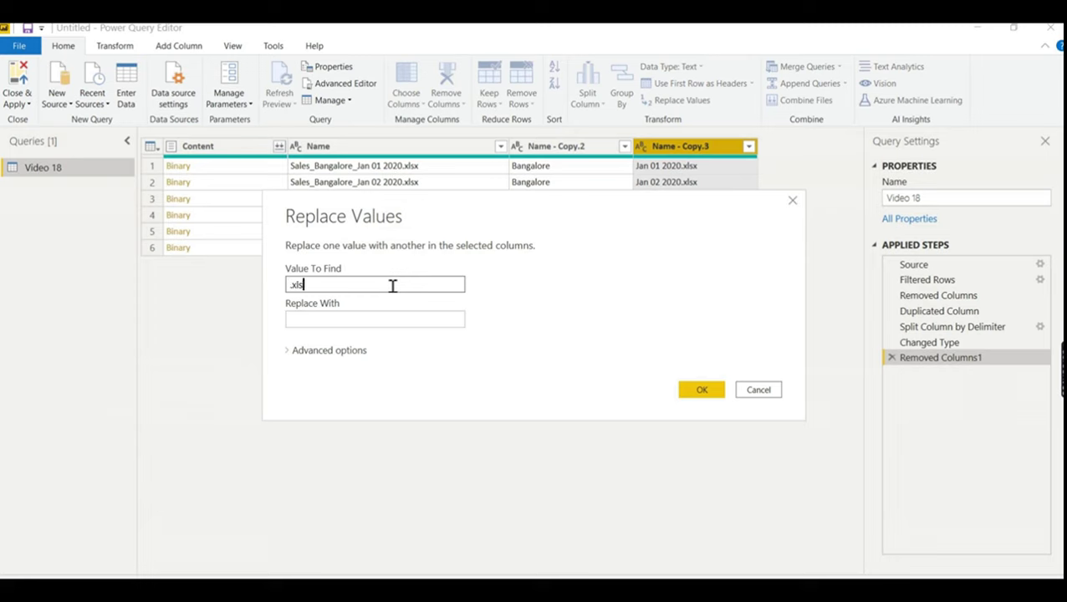
left_click(357, 318)
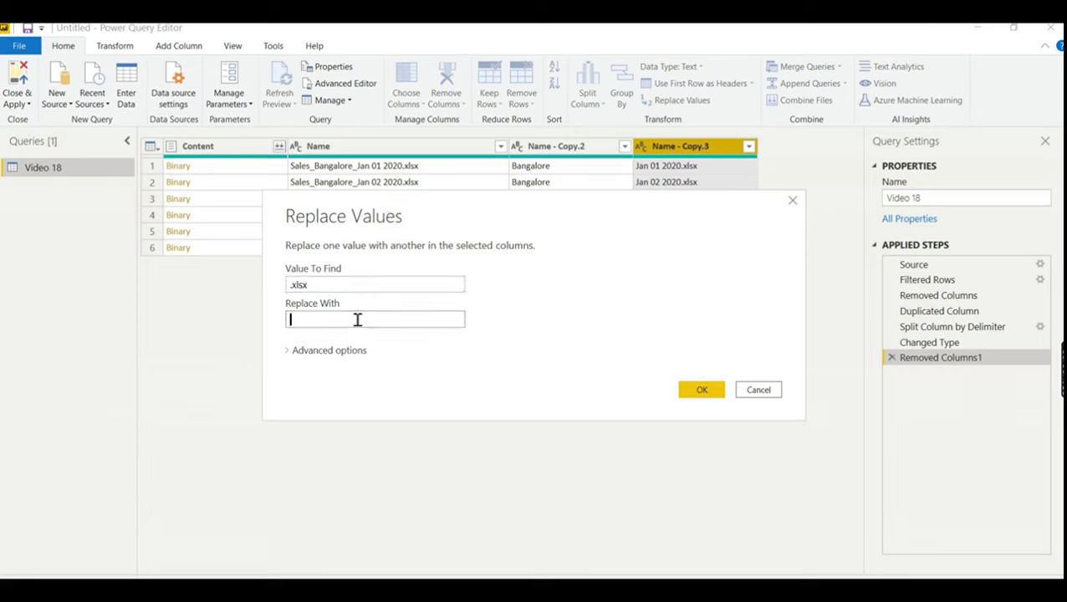
left_click(697, 393)
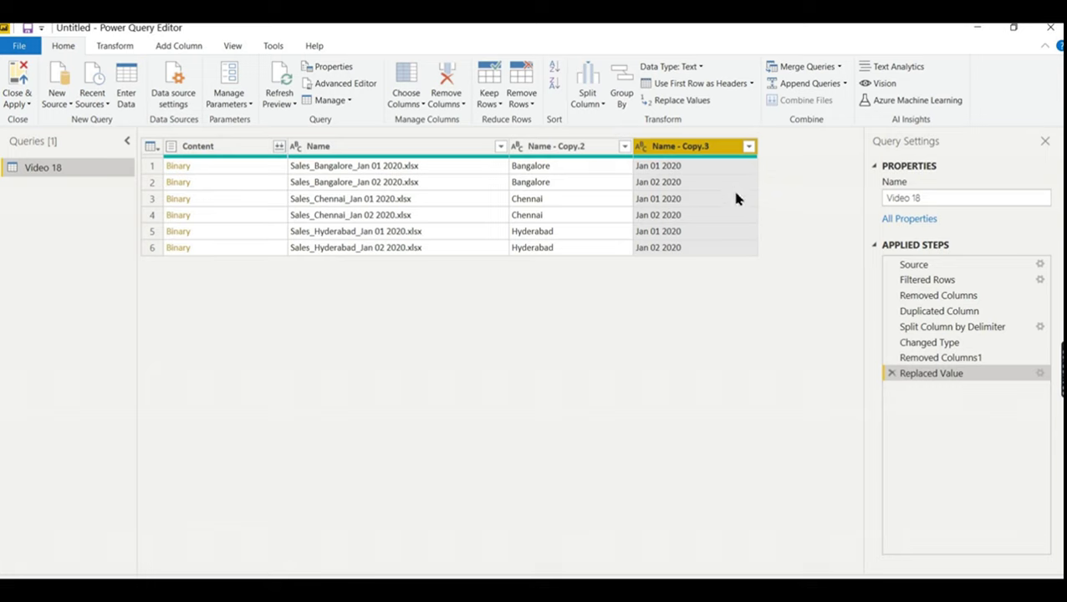
- Change the Name - Copy.3 column's type to Date
right_click(667, 156)
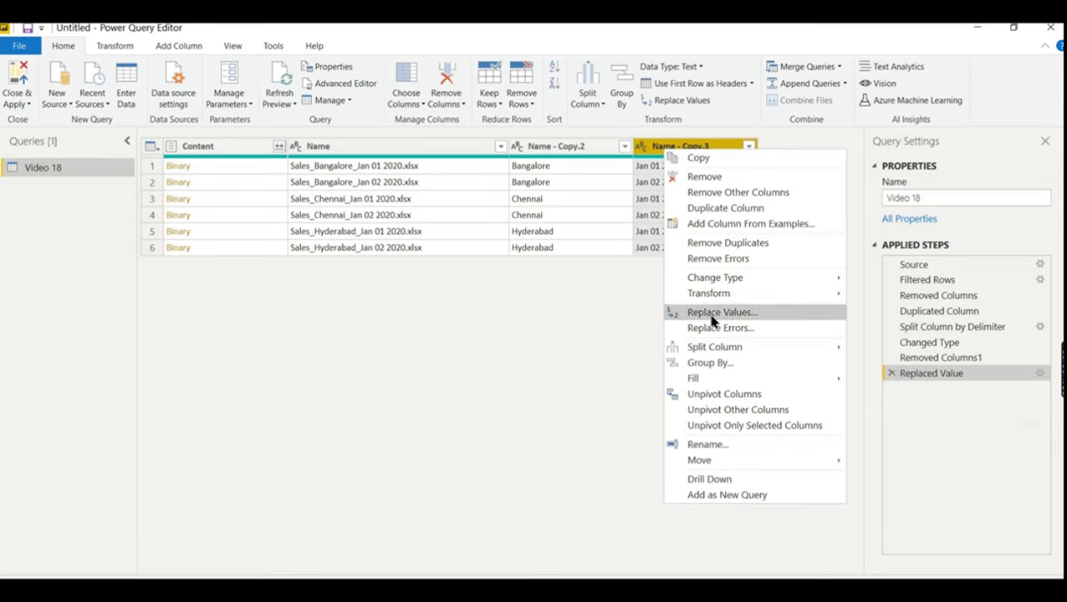
mouse_move(768, 282)
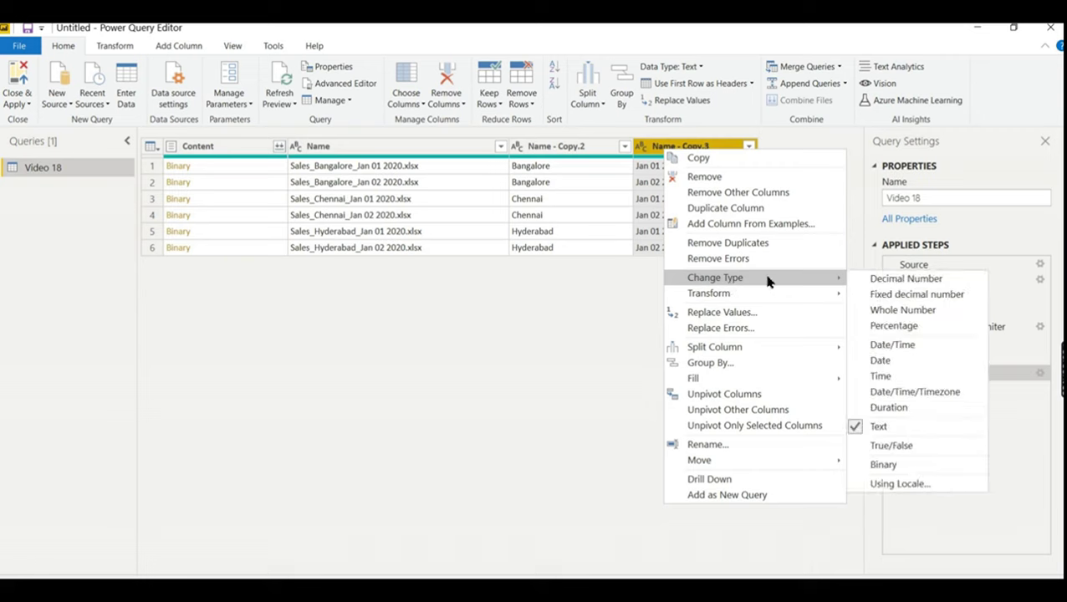
left_click(879, 362)
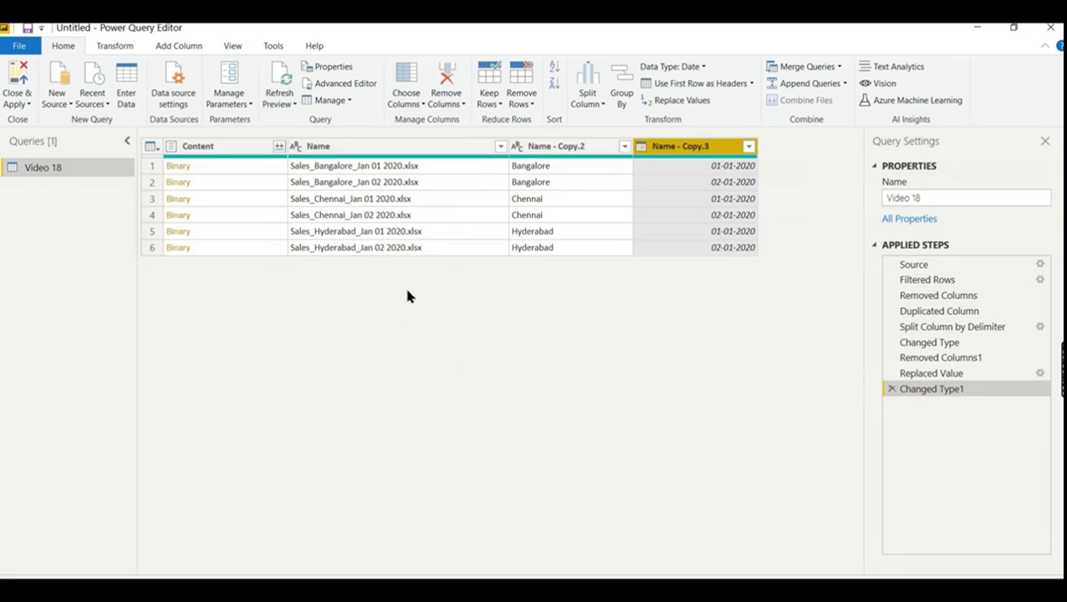
- Rename Name - Copy.2 to Location and Name - Copy.3 to Date
double_click(566, 147)
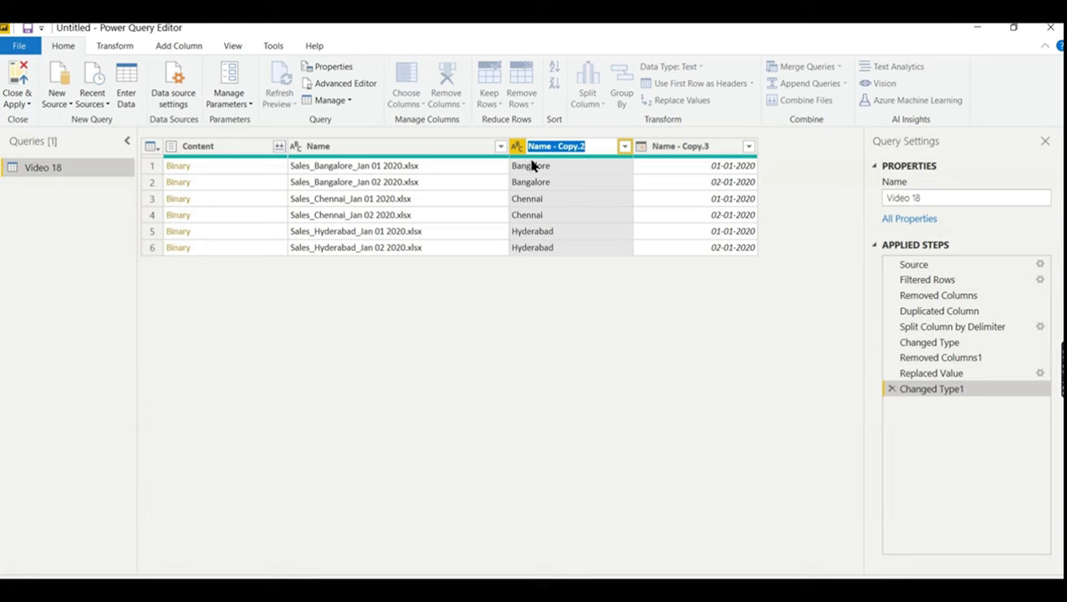
type("Location")
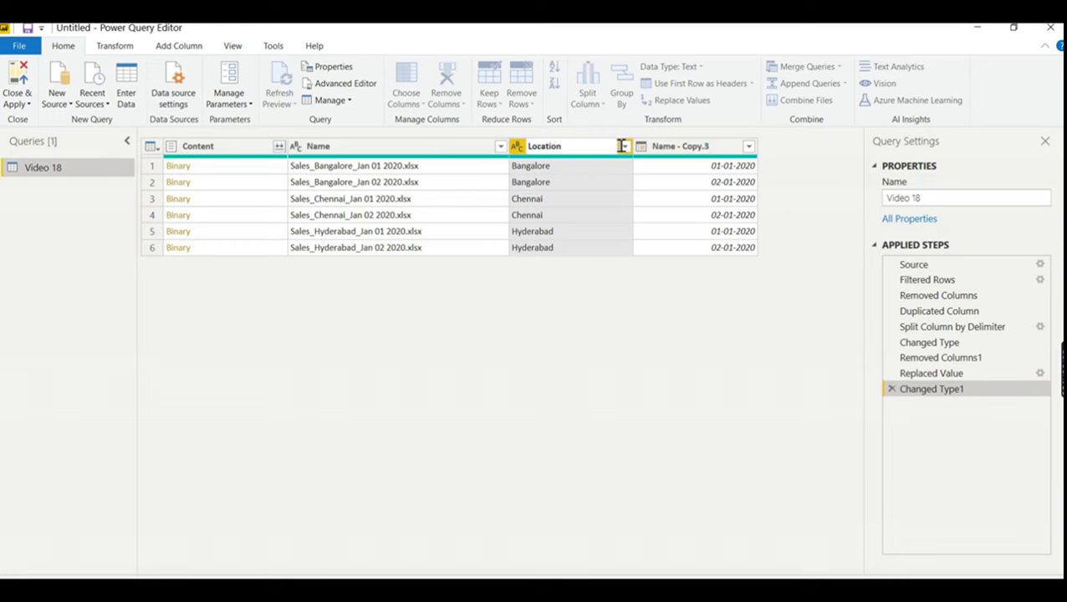
double_click(689, 147)
type("Date")
left_click(654, 242)
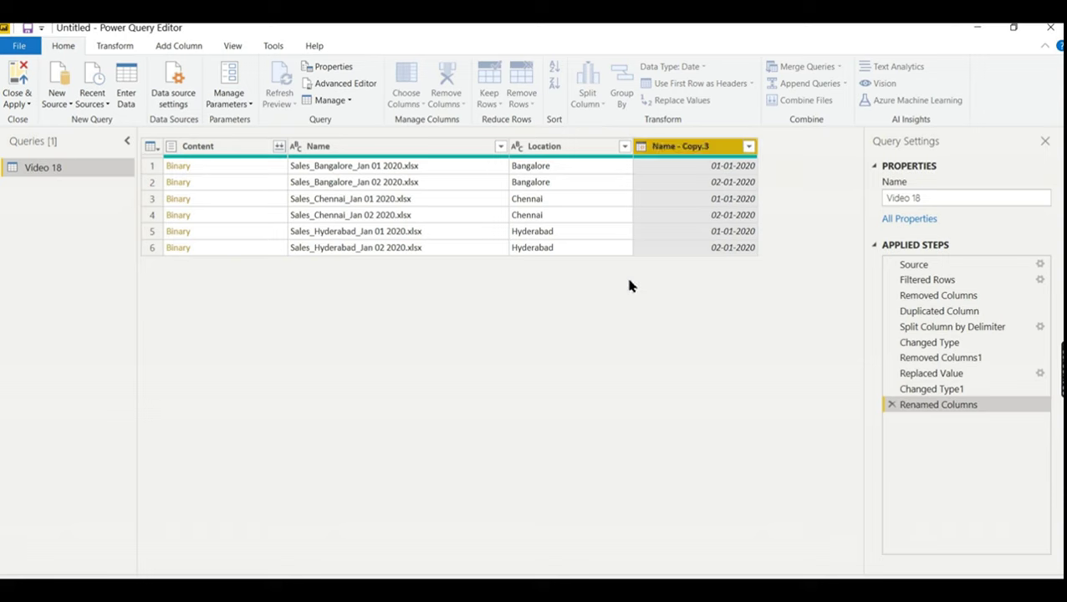
- Combine the Content files using each workbook's Data sheet into one receipts table
left_click(281, 147)
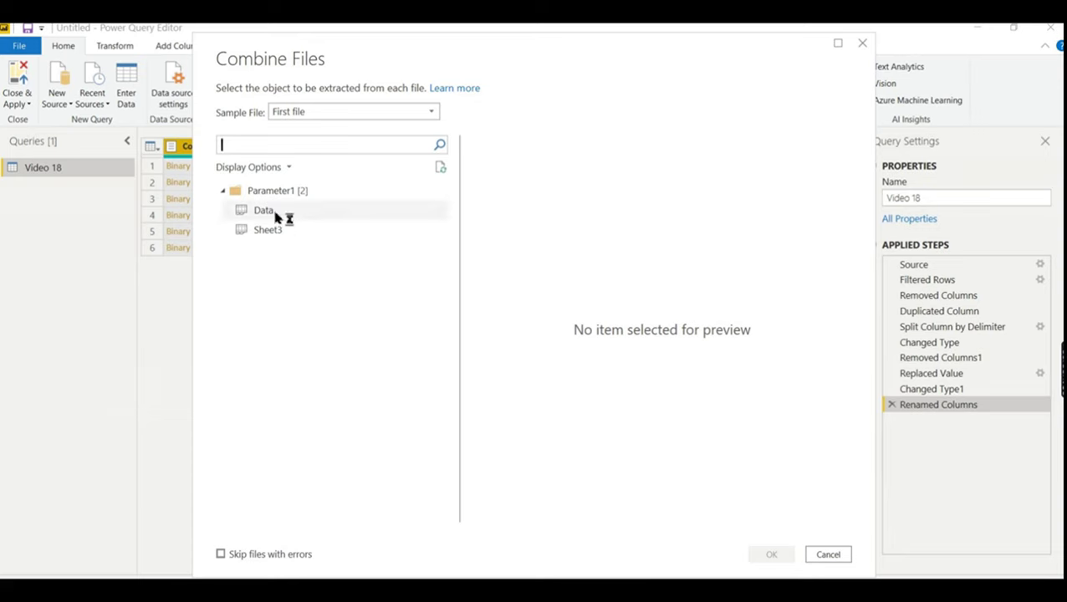
left_click(273, 215)
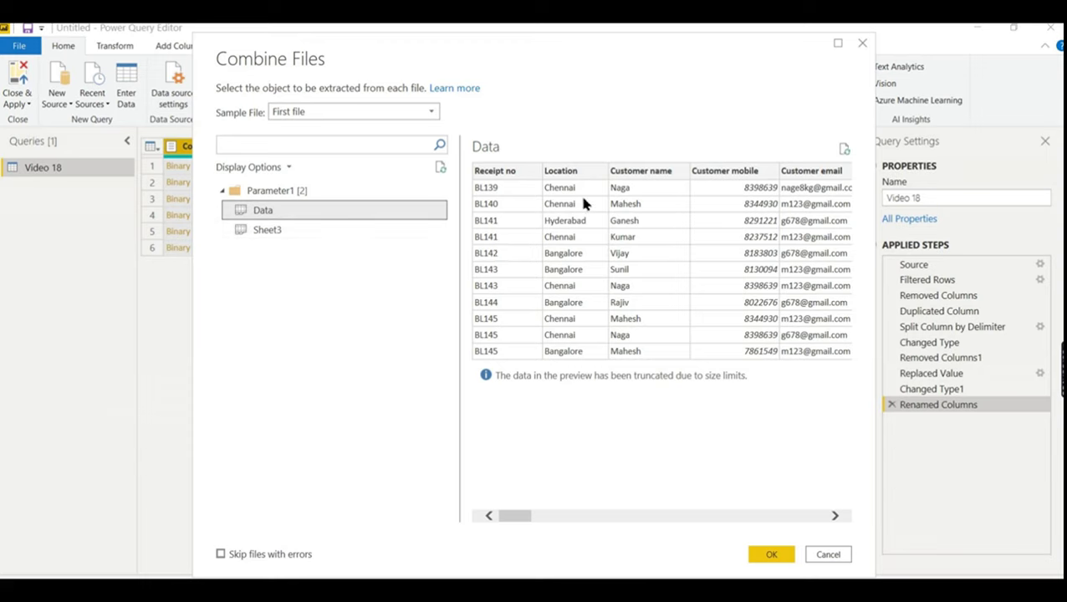
left_click(293, 216)
left_click(526, 515)
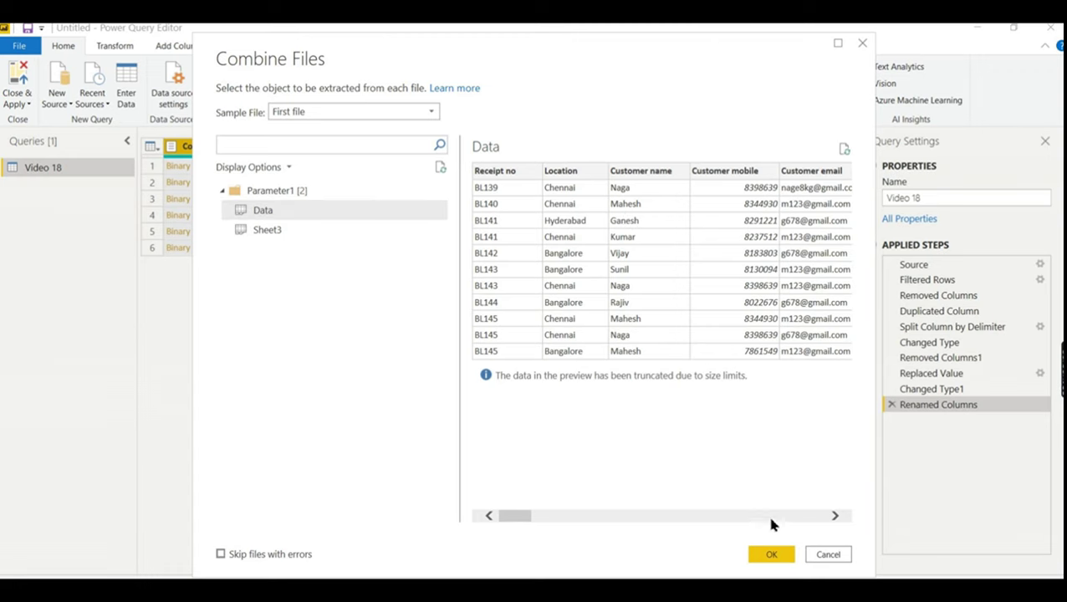
left_click(787, 556)
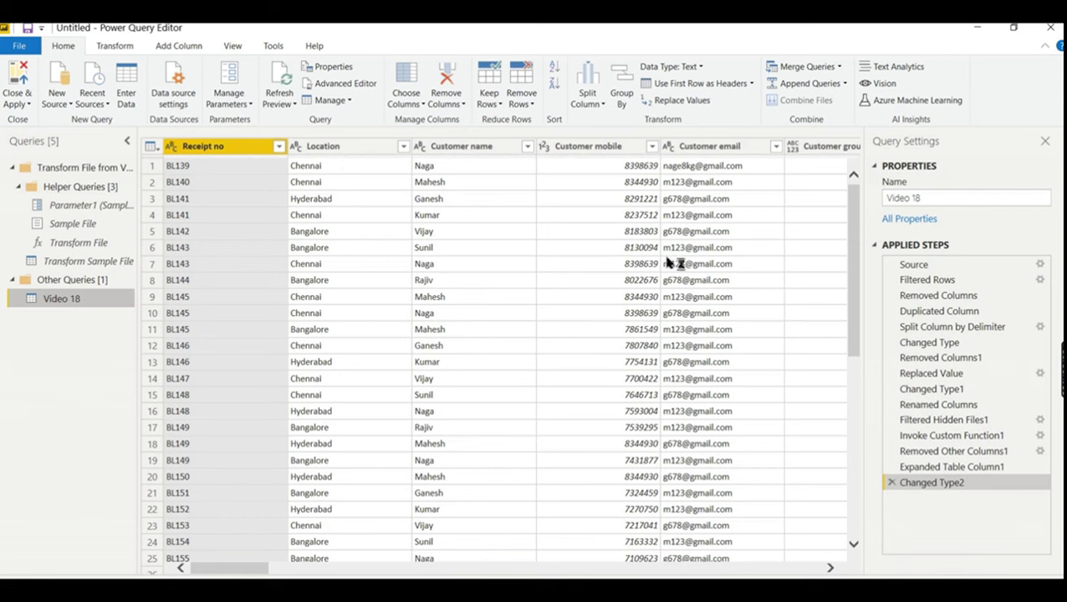
- Inspect the query at Renamed Columns, Filtered Hidden Files1 and Invoke Custom Function1, ending on the Transform File column
left_click_drag(856, 192, 855, 230)
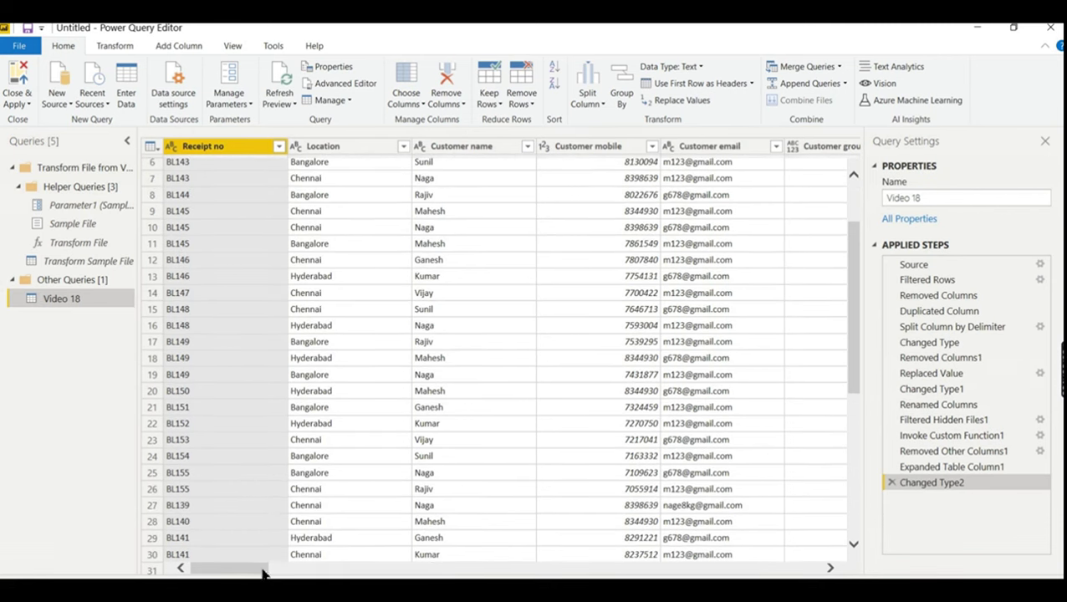
left_click_drag(270, 568, 857, 567)
left_click_drag(753, 567, 243, 555)
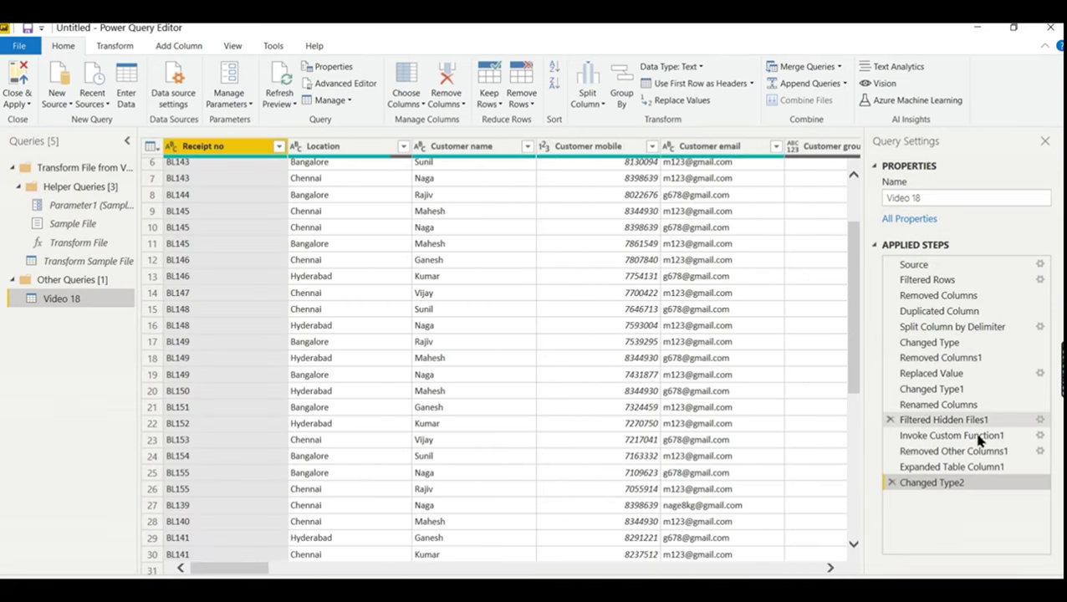
left_click(943, 408)
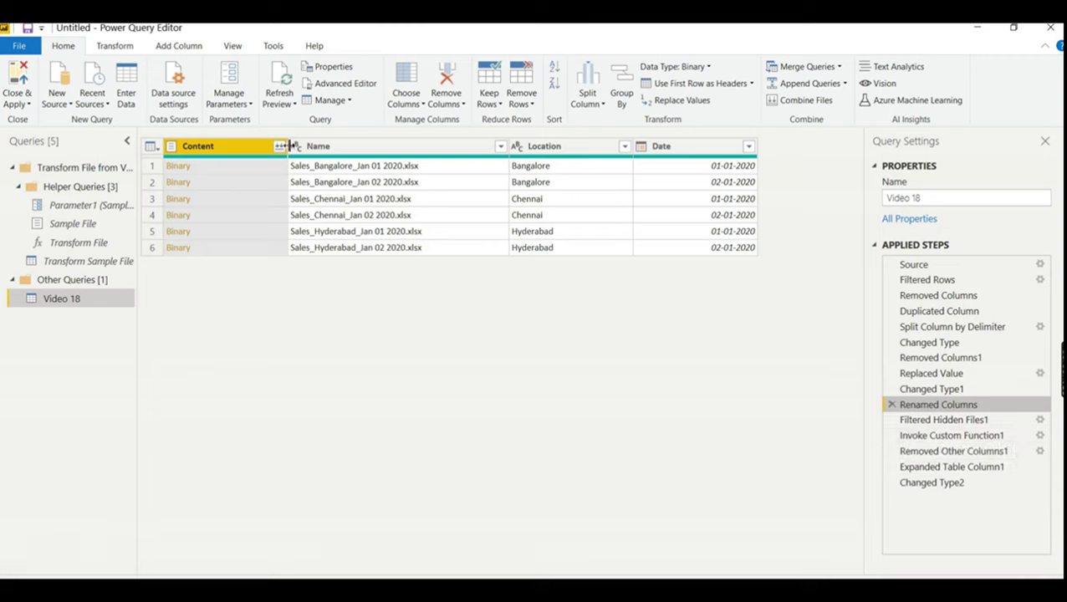
left_click(974, 421)
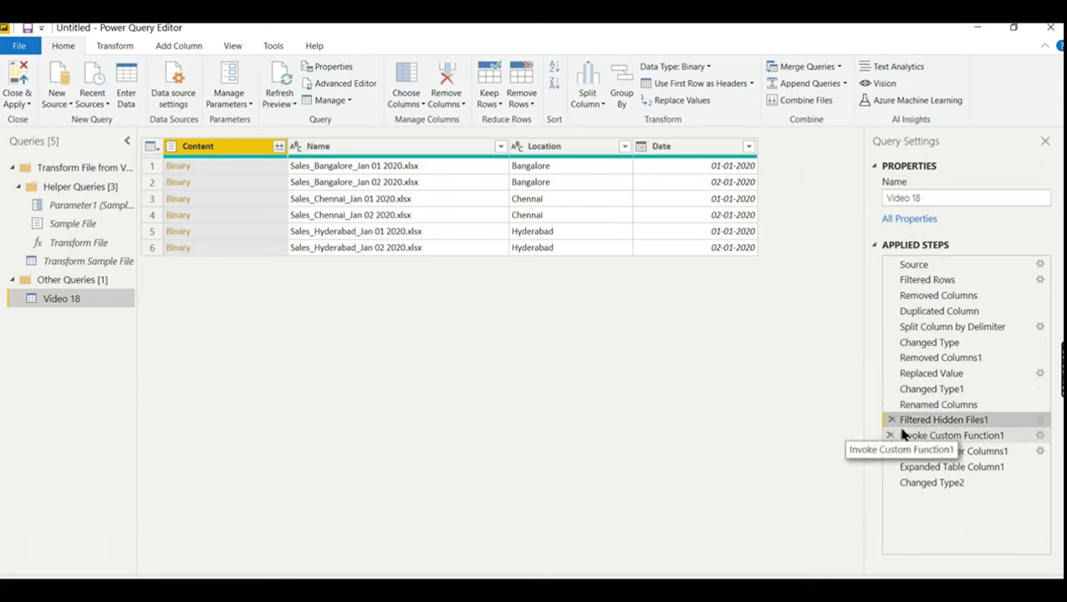
left_click(955, 438)
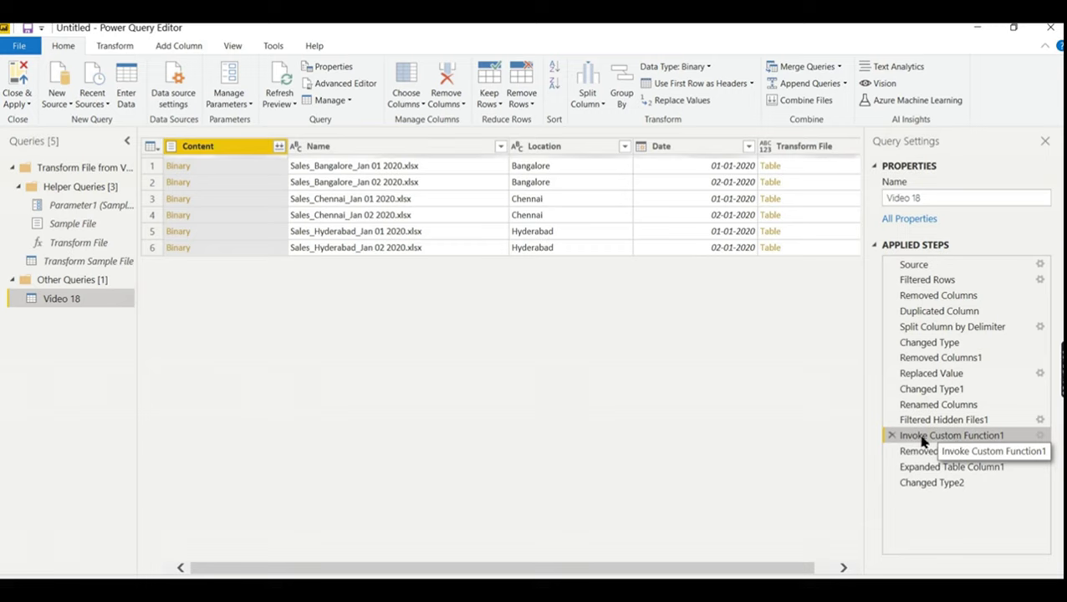
left_click(926, 422)
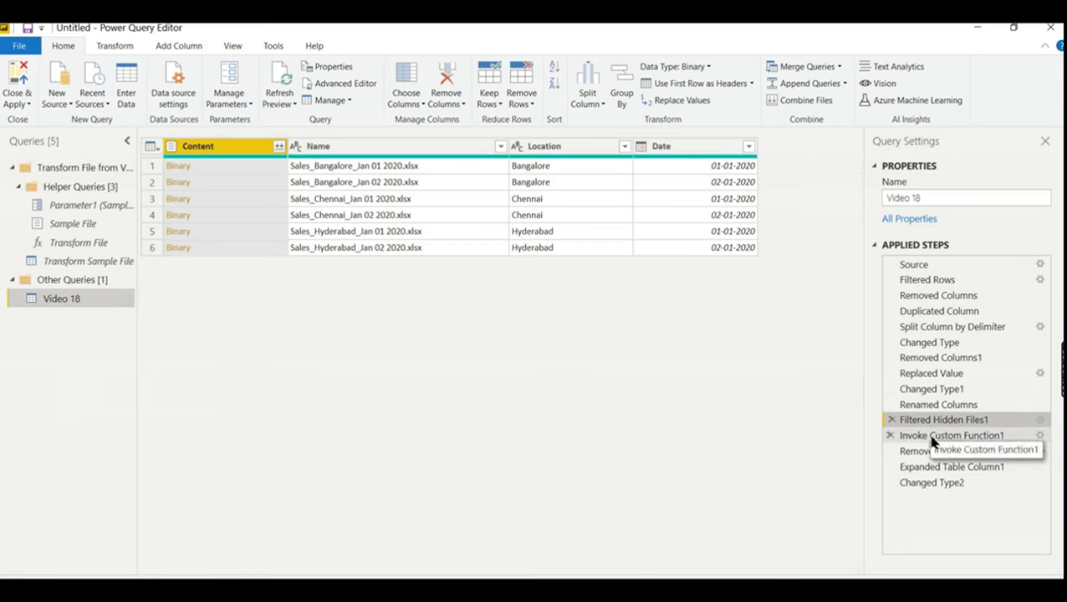
left_click(935, 437)
left_click_drag(760, 572, 781, 572)
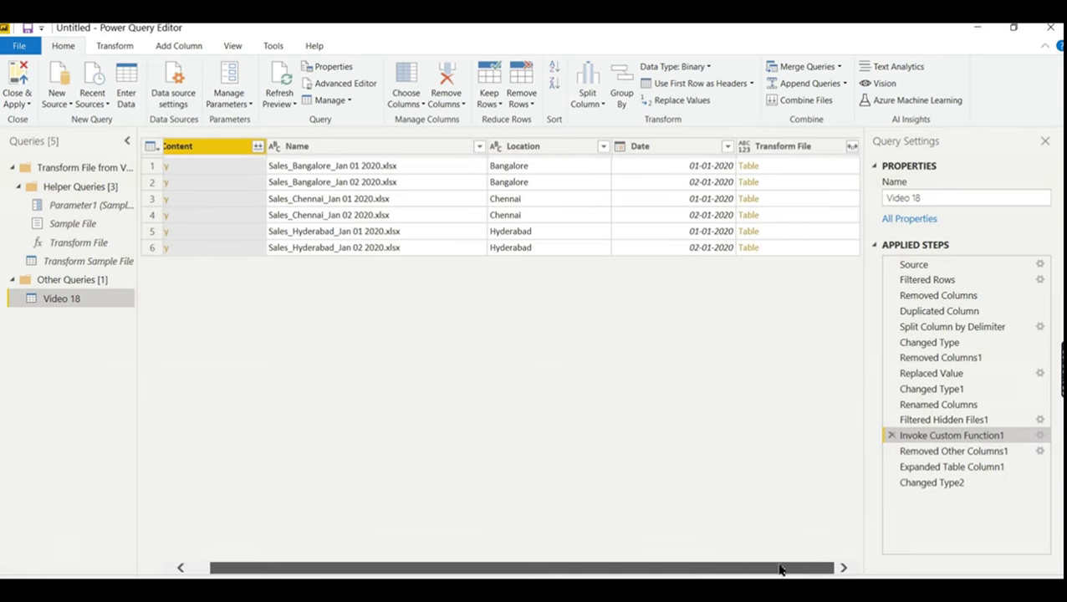
- Preview the Transform File tables for the first three files, ending on Chennai Jan 01 2020's receipt rows
left_click(800, 173)
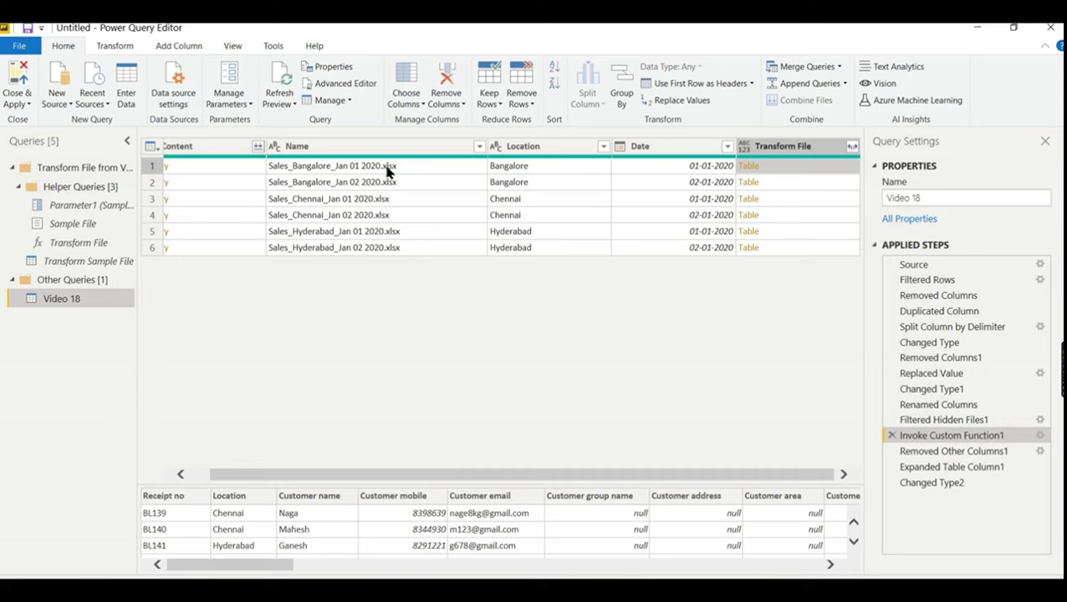
left_click(798, 181)
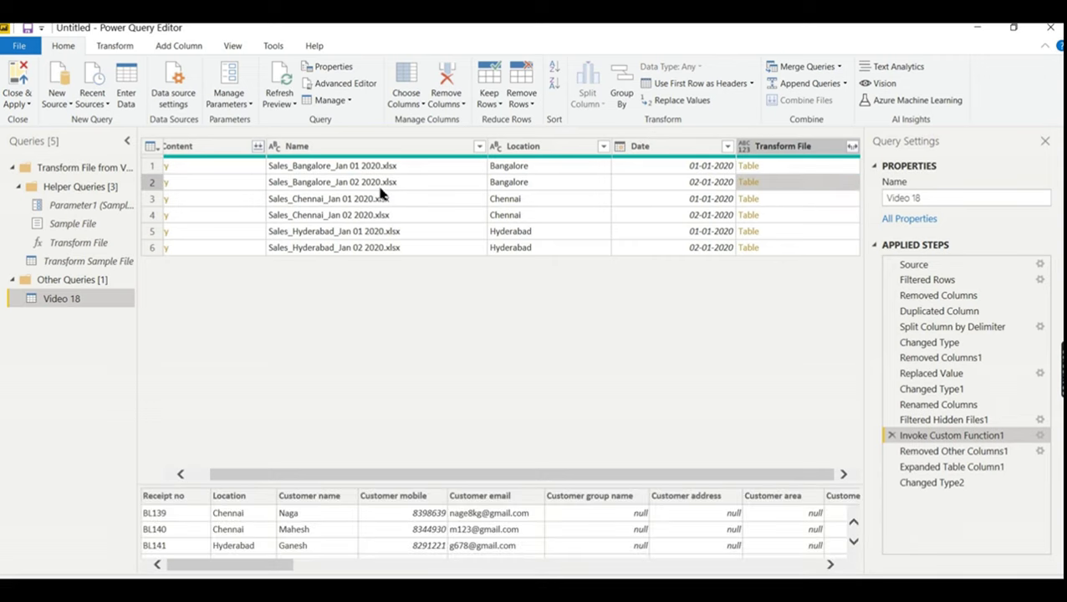
left_click(778, 201)
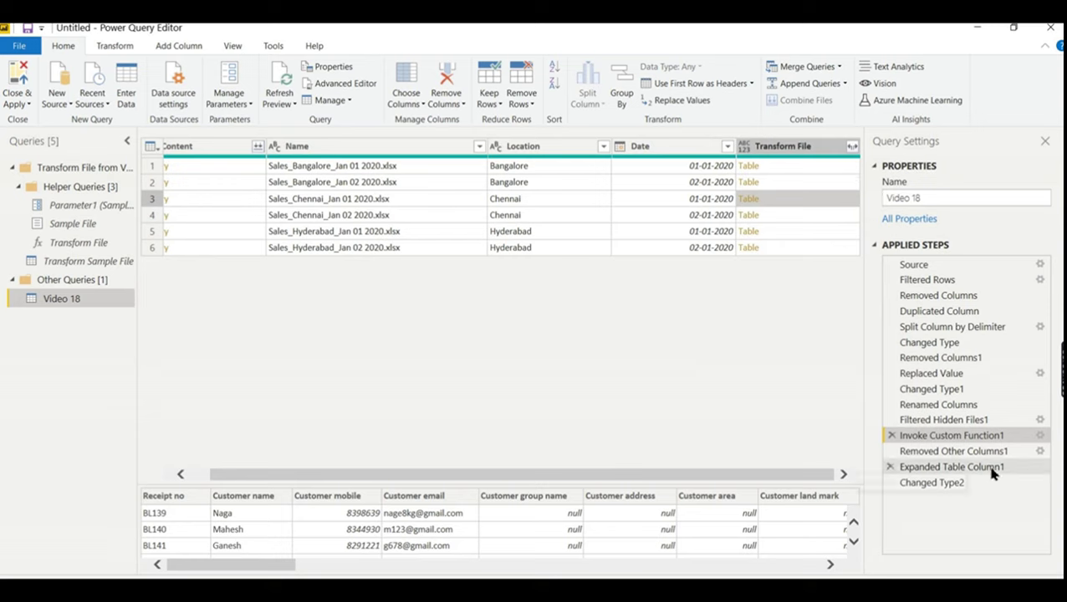
- Delete the Removed Other Columns1, Expanded Table Column1 and Changed Type2 steps from Applied Steps
left_click(891, 452)
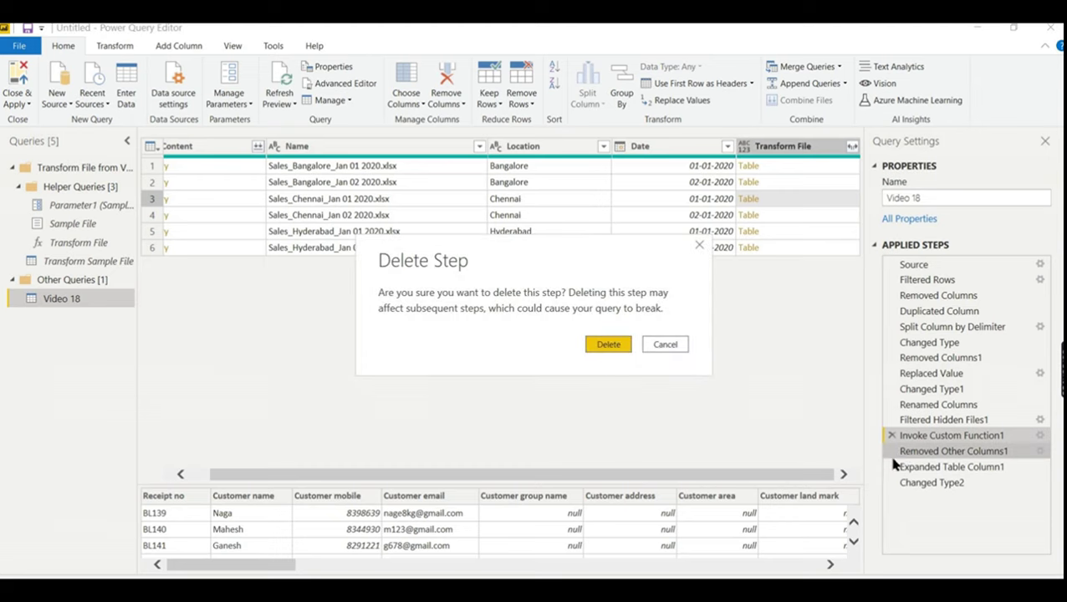
left_click(626, 355)
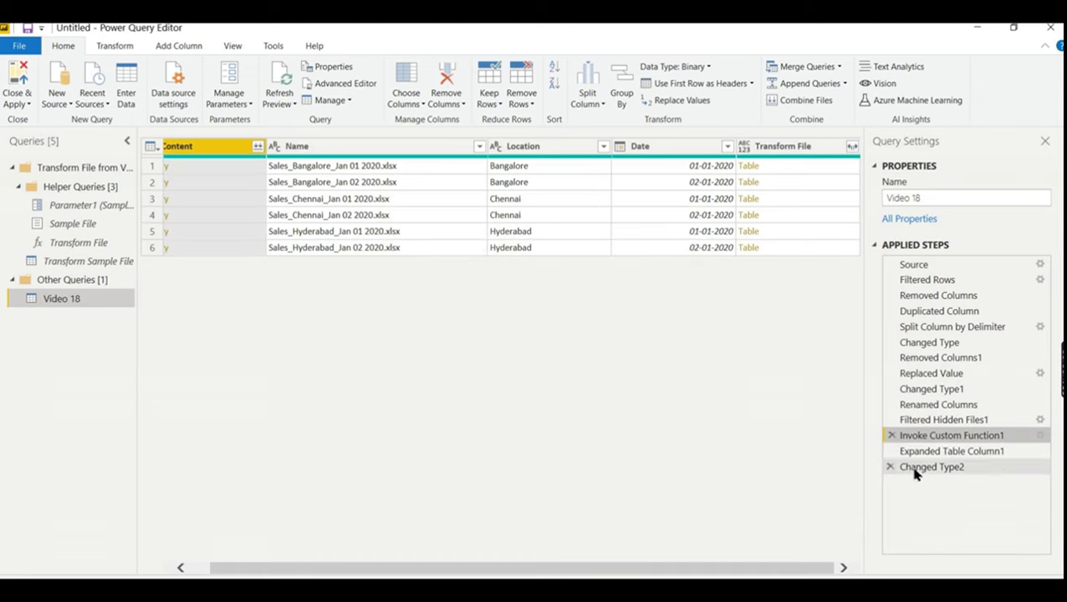
left_click(891, 452)
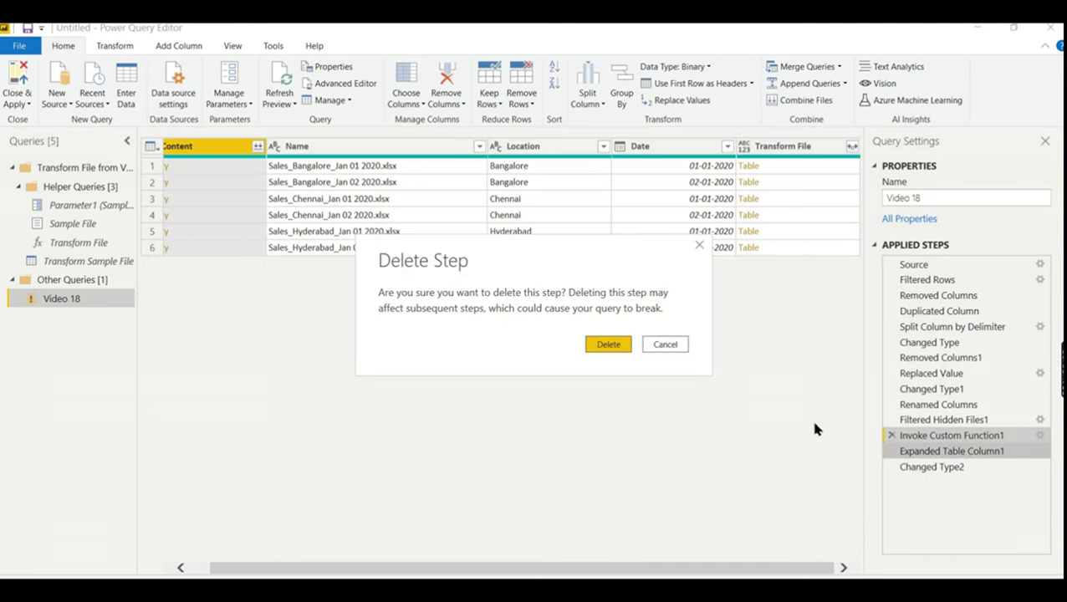
left_click(610, 346)
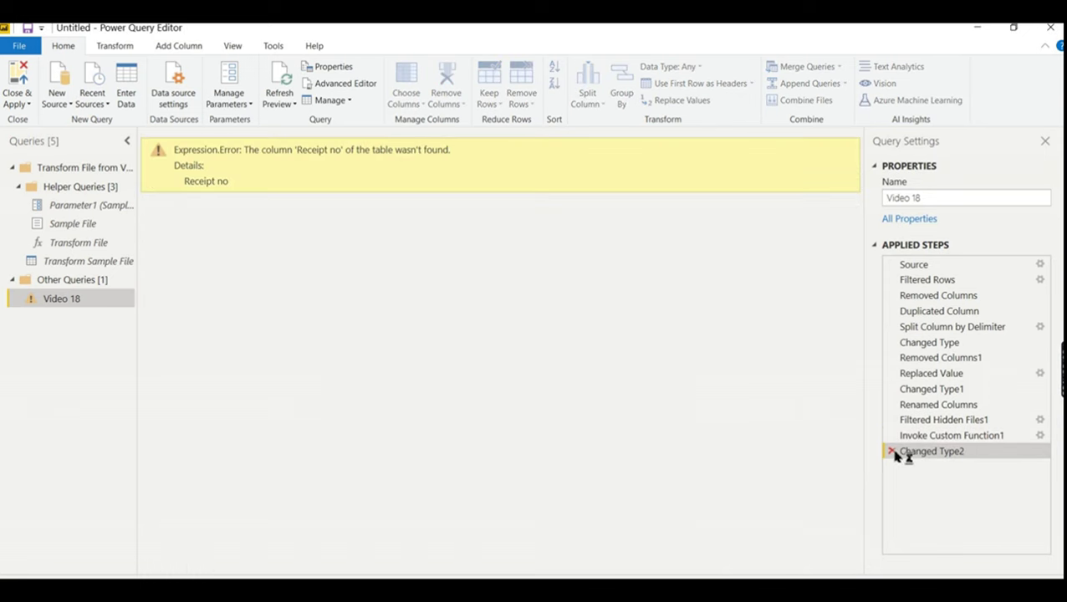
left_click(893, 452)
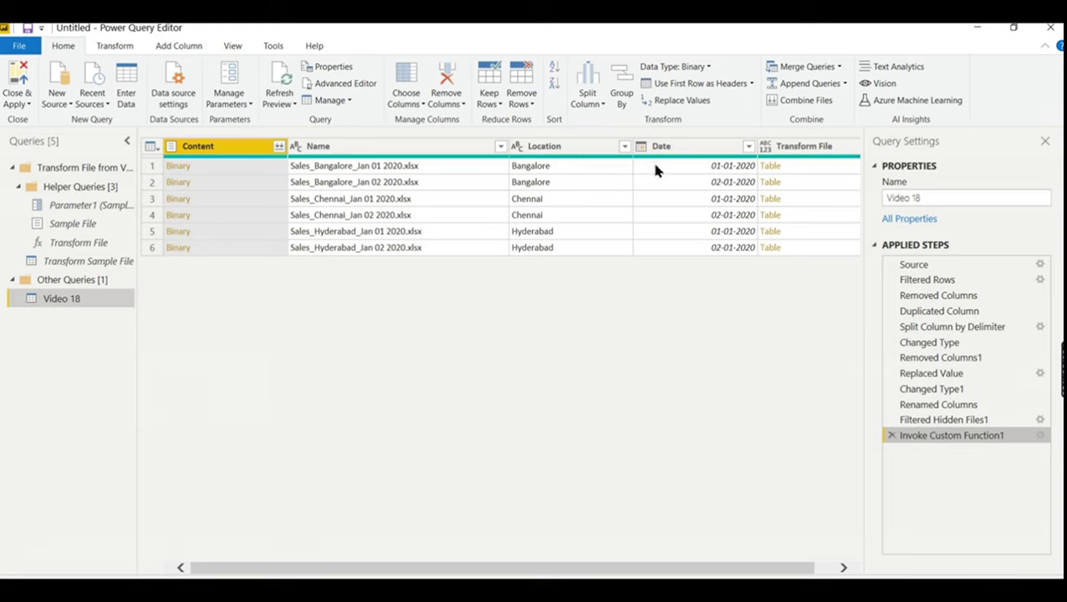
- Open the Transform File expand list, turn off the original-name prefix and clear Select All
left_click(809, 171)
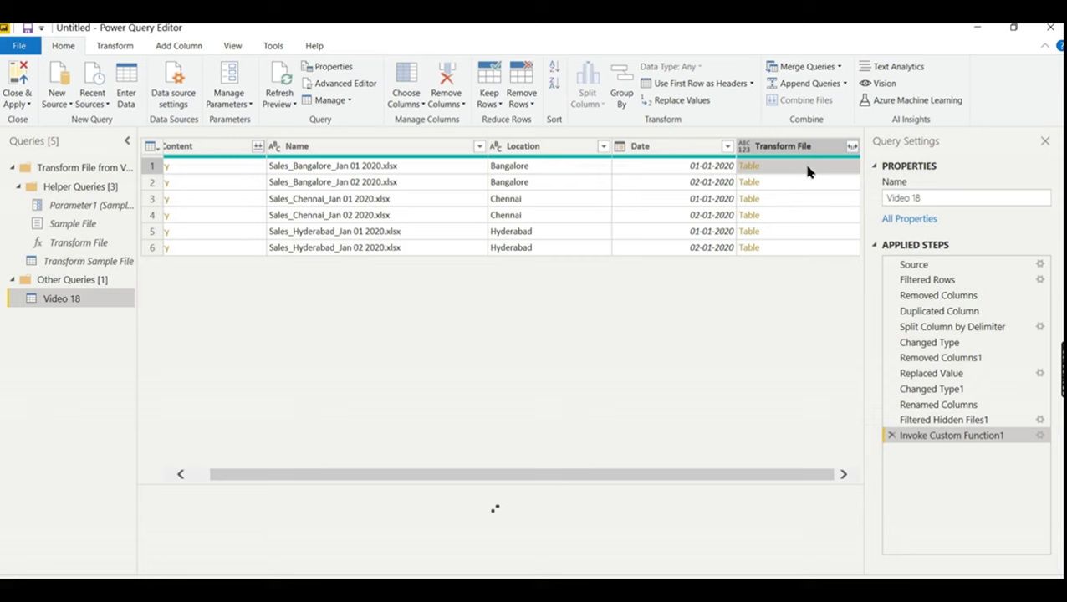
left_click(851, 148)
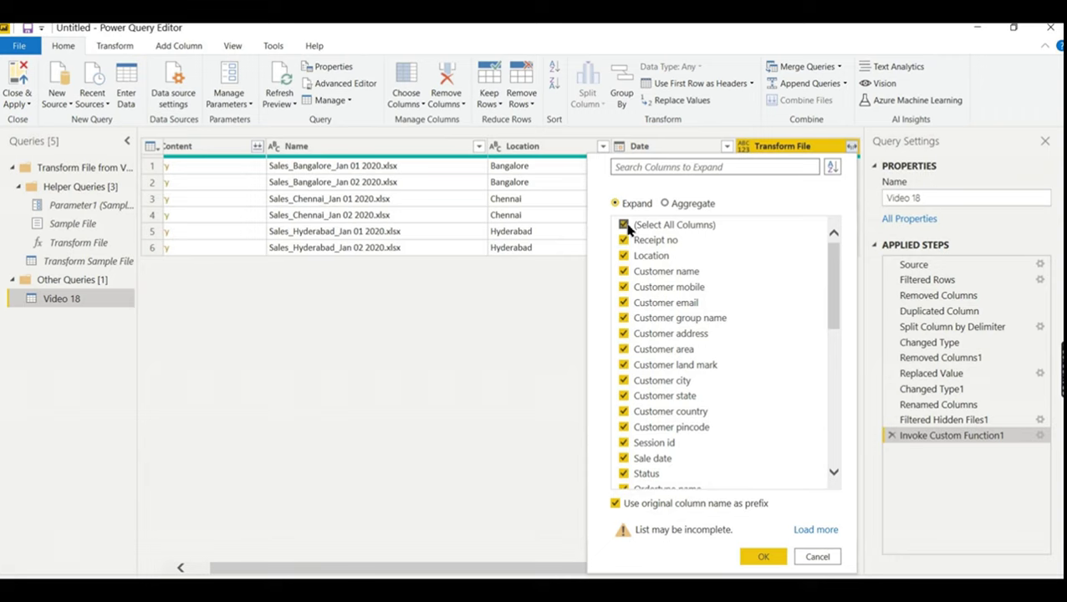
left_click(616, 503)
left_click(624, 225)
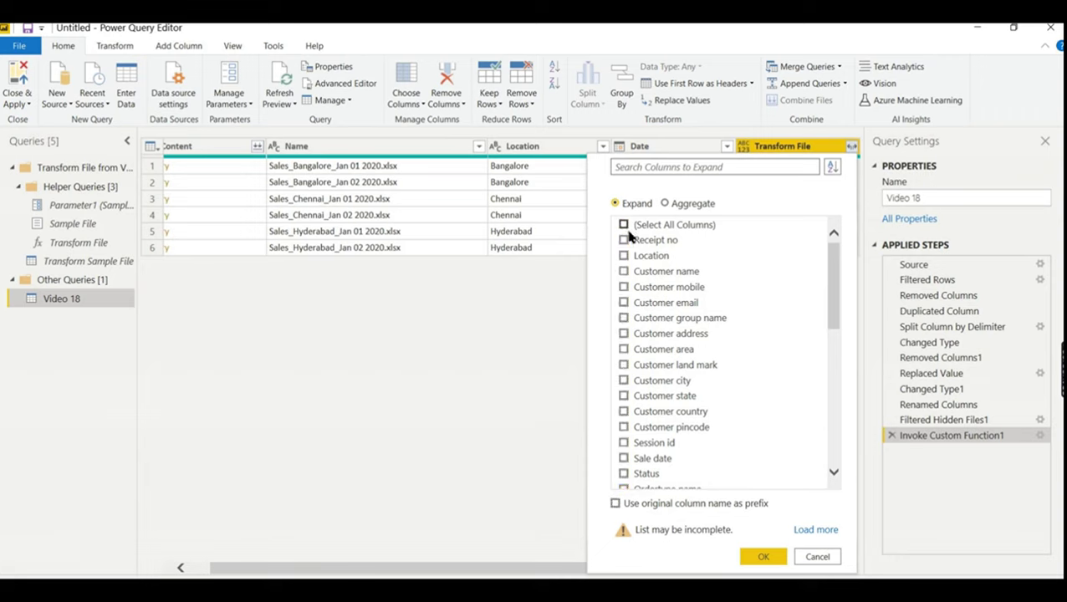
- Expand Receipt no, the eight Customer fields, Item amount and Item quantity columns
left_click(624, 240)
left_click(624, 272)
left_click(624, 287)
left_click(624, 303)
left_click(624, 318)
left_click(624, 334)
left_click(624, 350)
left_click(624, 365)
left_click(624, 380)
left_click_drag(834, 326, 834, 416)
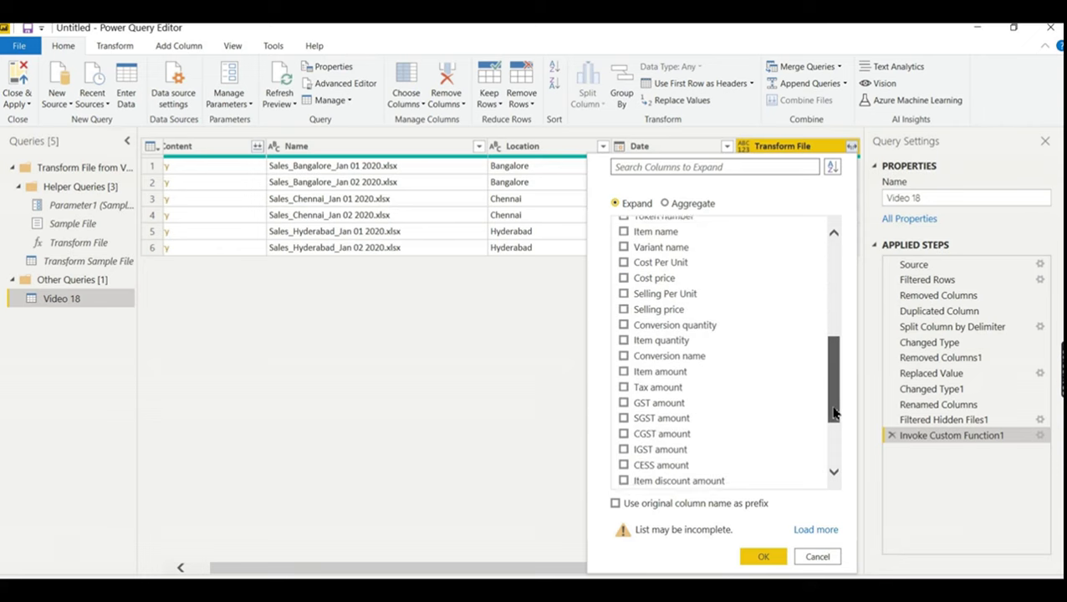
left_click(624, 363)
left_click(624, 331)
left_click(755, 557)
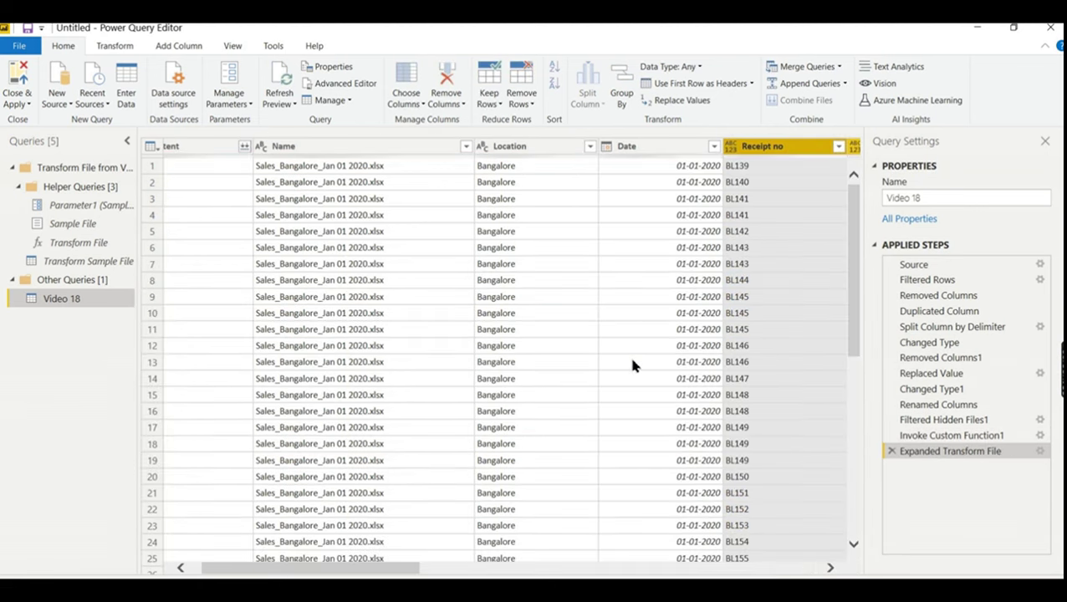
left_click(328, 562)
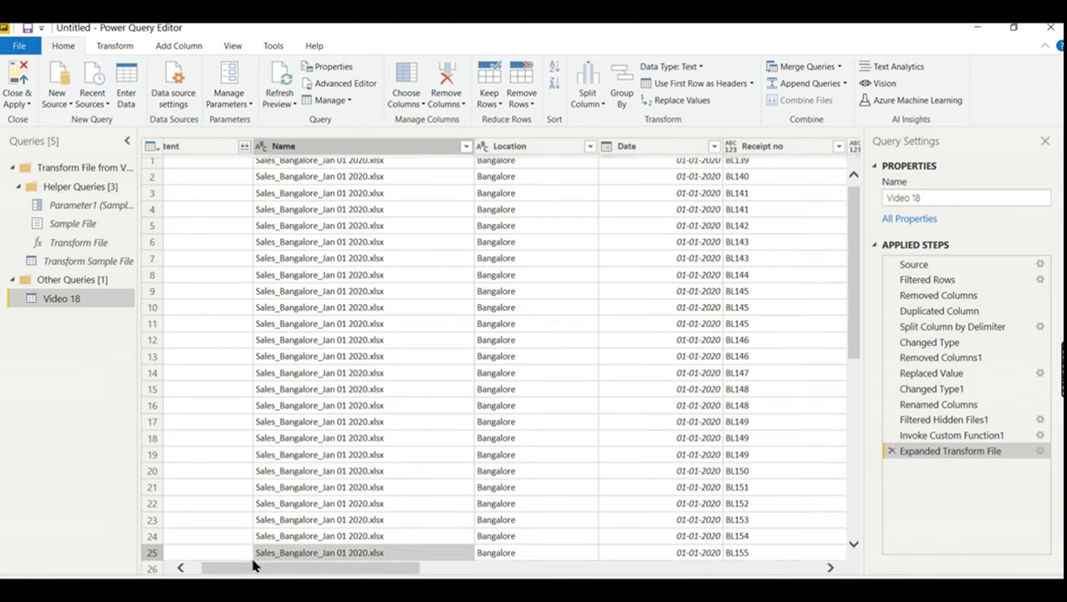
left_click_drag(241, 571, 200, 573)
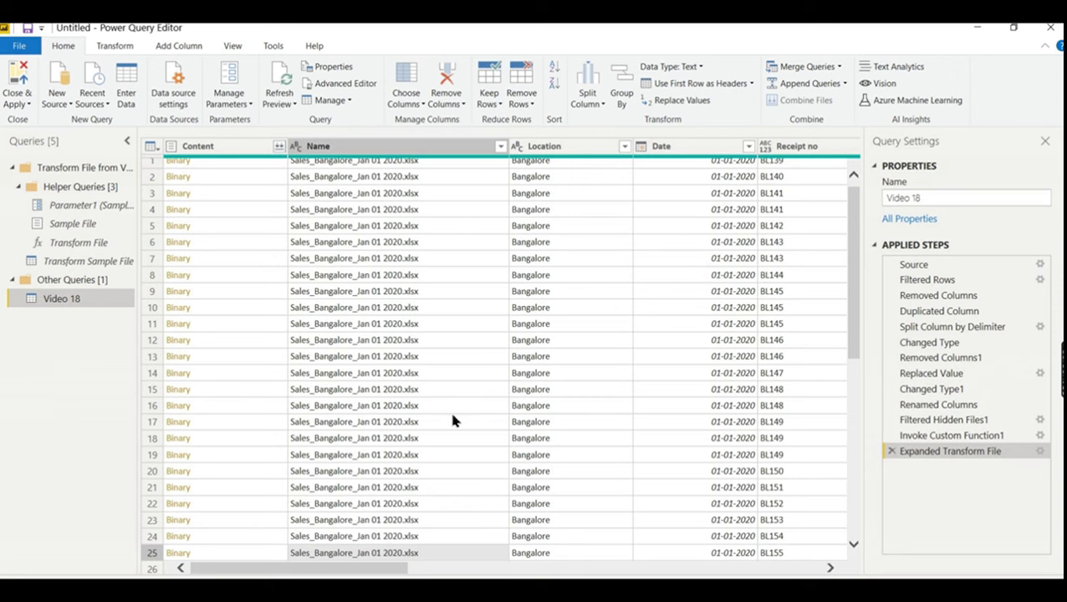
left_click(437, 274)
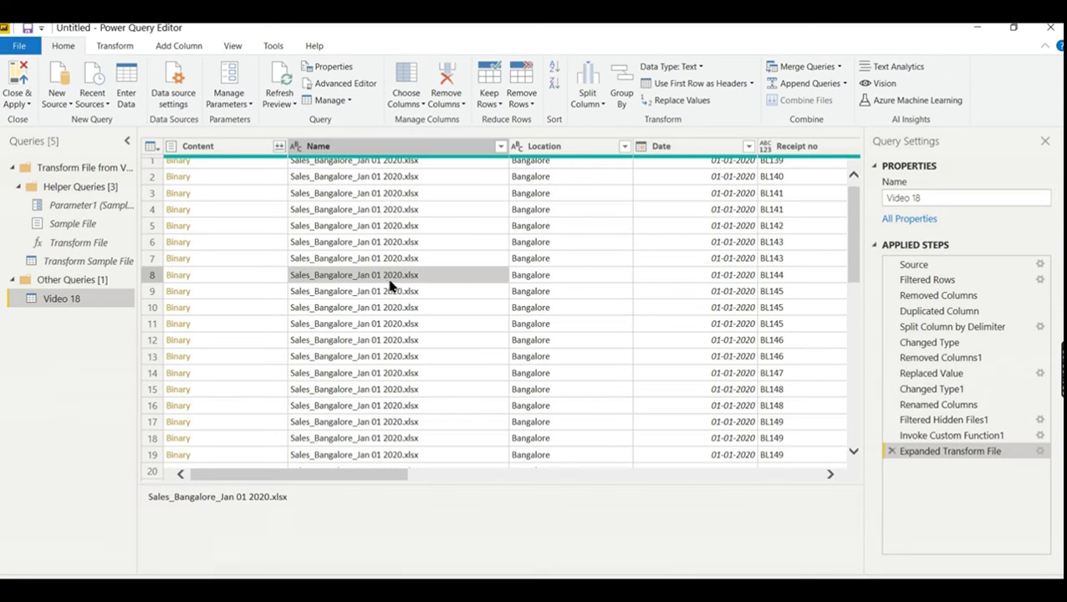
left_click_drag(854, 250, 845, 393)
left_click(365, 331)
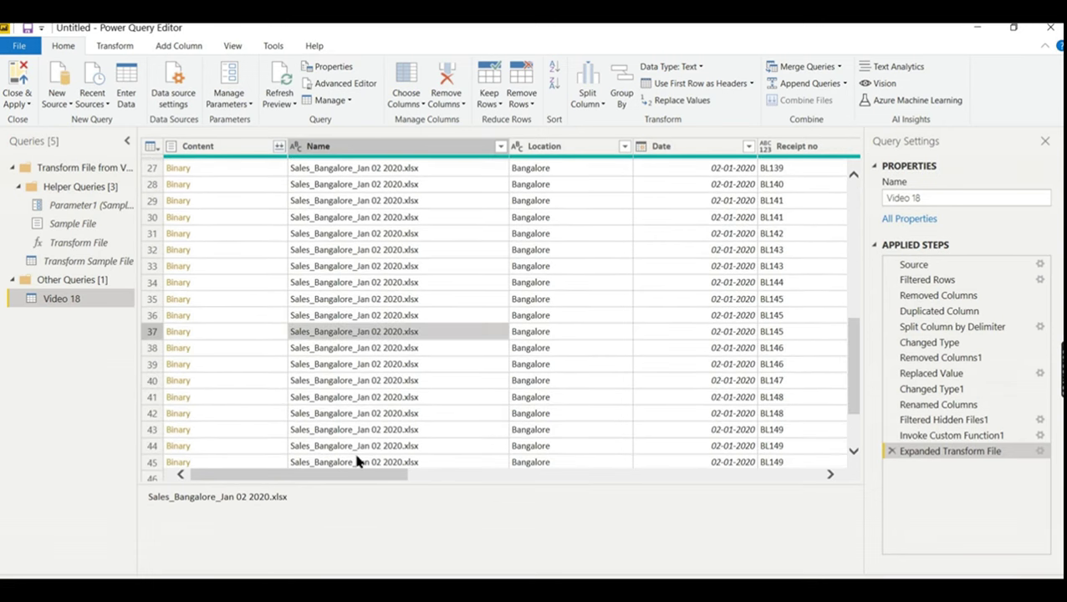
left_click_drag(340, 474, 236, 474)
left_click_drag(856, 373, 871, 180)
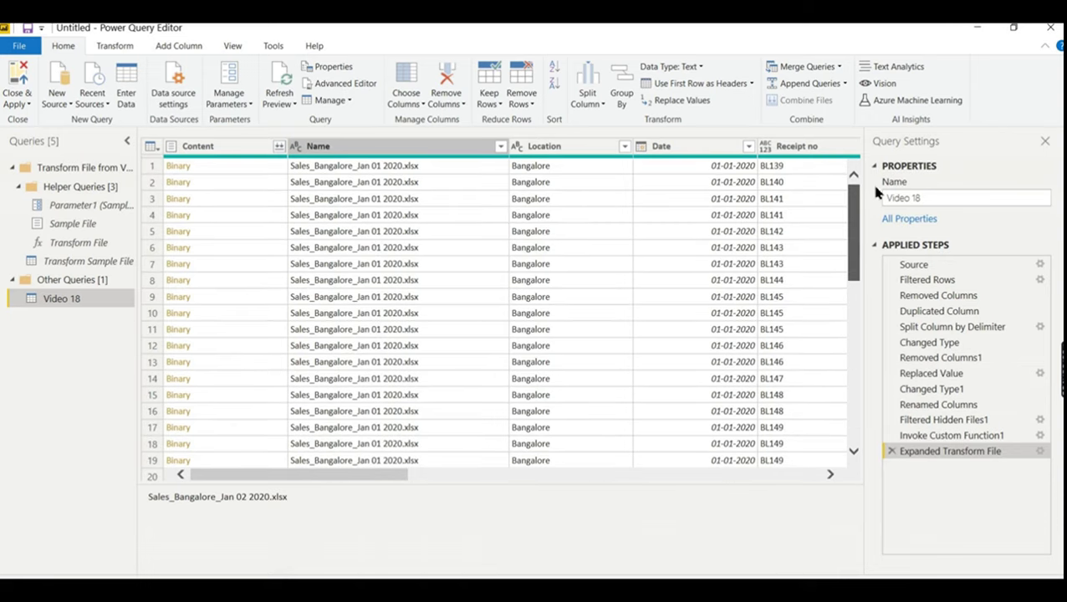
left_click(245, 150)
- Remove the Content column, then bring the Video 18 folder in File Explorer to the front
right_click(245, 150)
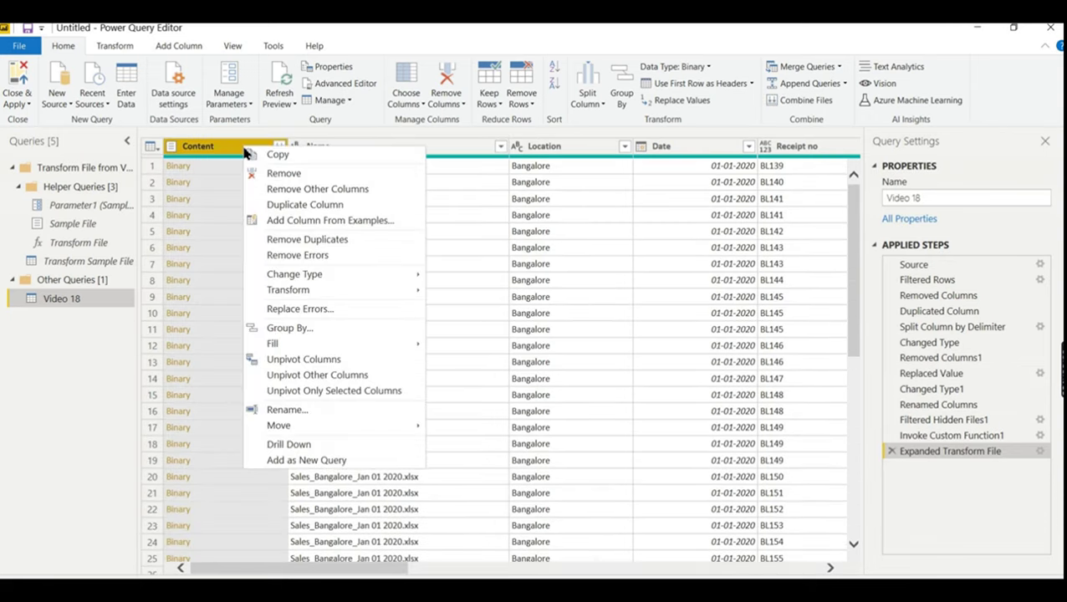
left_click(274, 175)
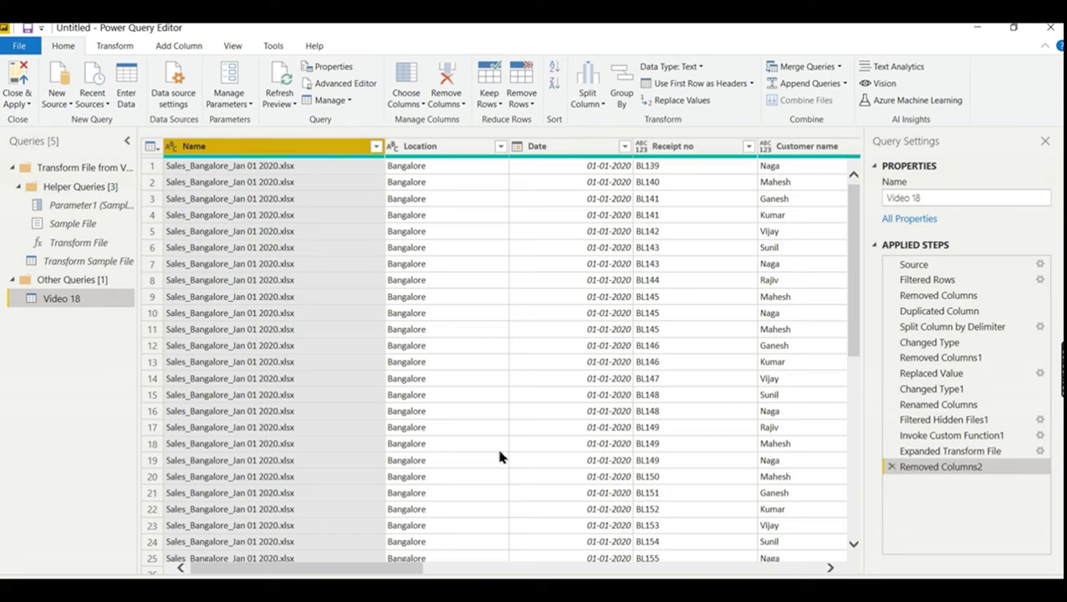
left_click(1048, 28)
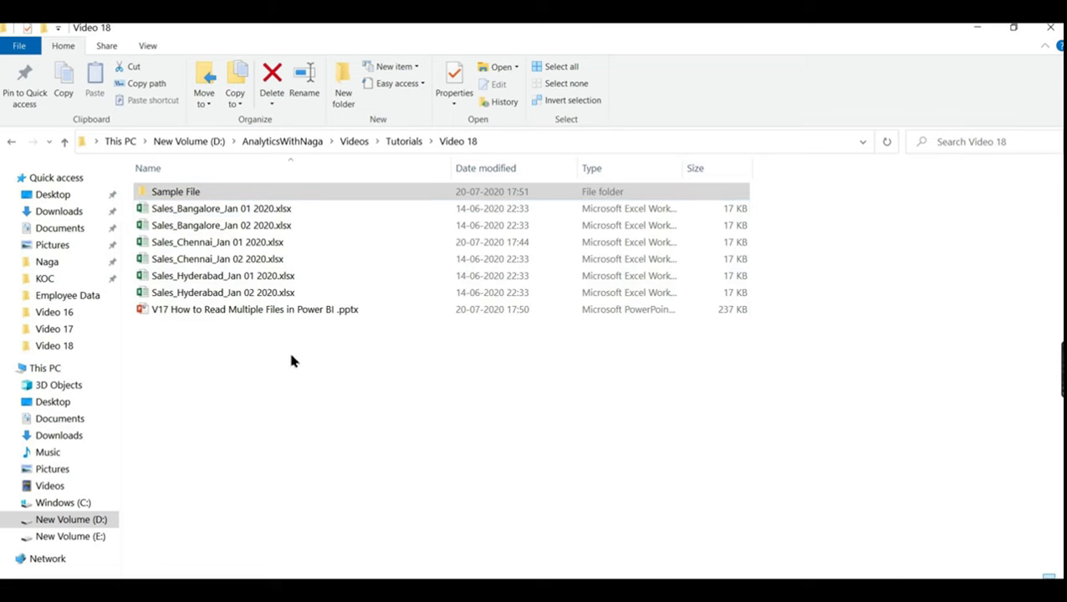
- Switch from File Explorer back to the Power Query Editor with Alt+Tab
key("alt+Tab")
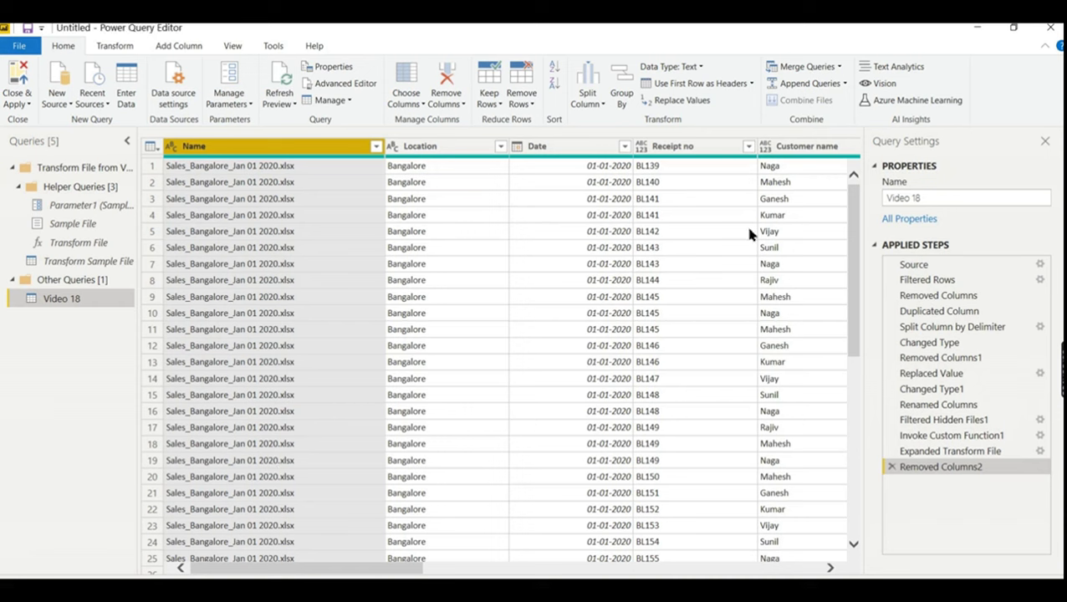
- Apply the Video 18 query changes with Close & Apply, returning to the empty Page 1 report
left_click(27, 104)
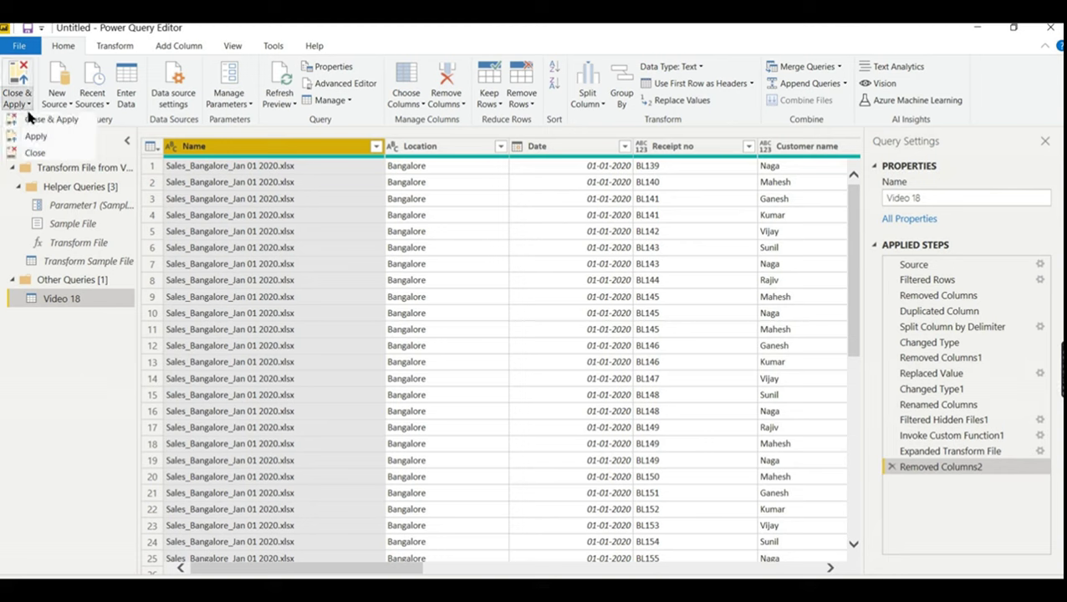
key("Escape")
key("alt+Tab")
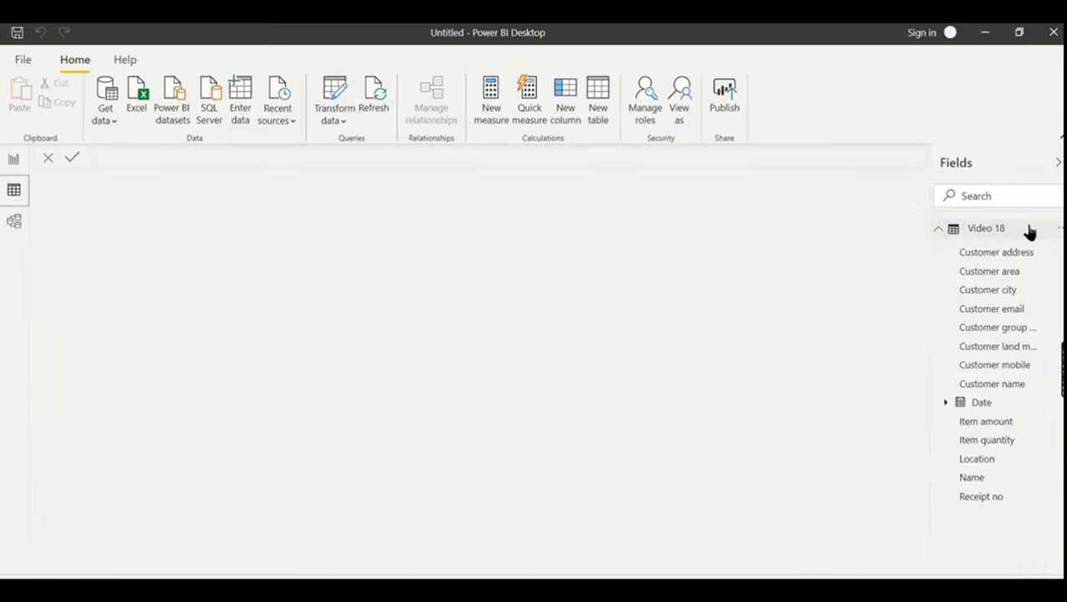
- Rename the Video 18 table to SalesDaily in the Fields list
double_click(1031, 229)
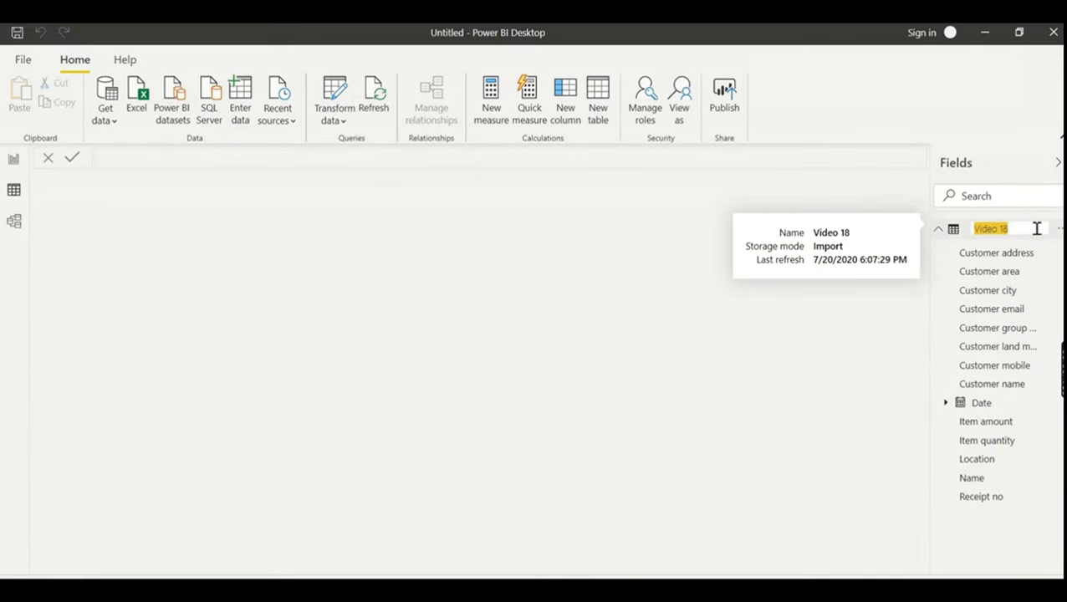
type("SalesDaily")
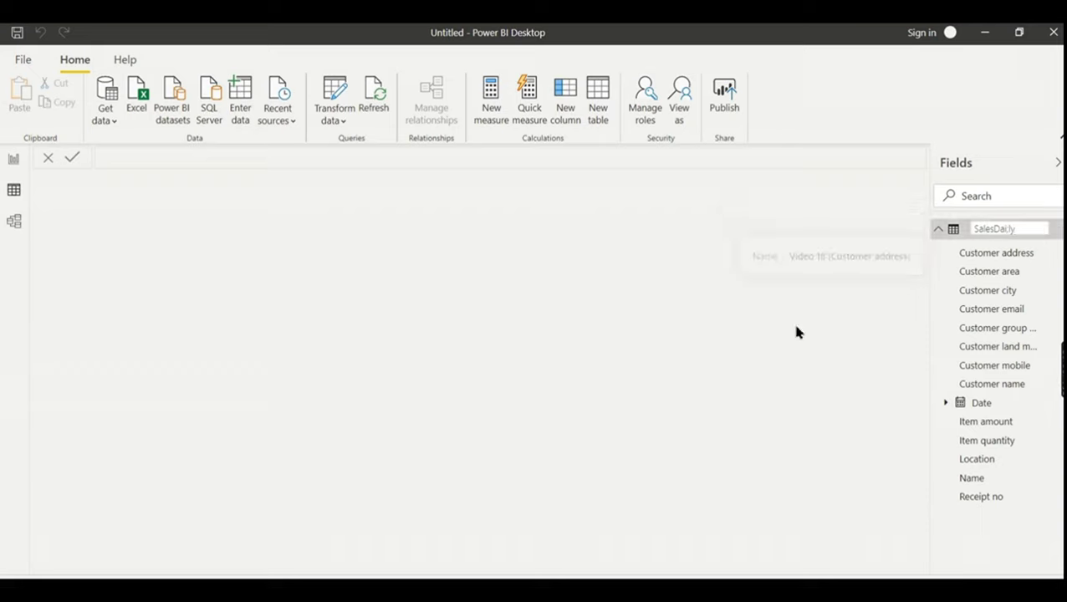
key("Return")
left_click(14, 191)
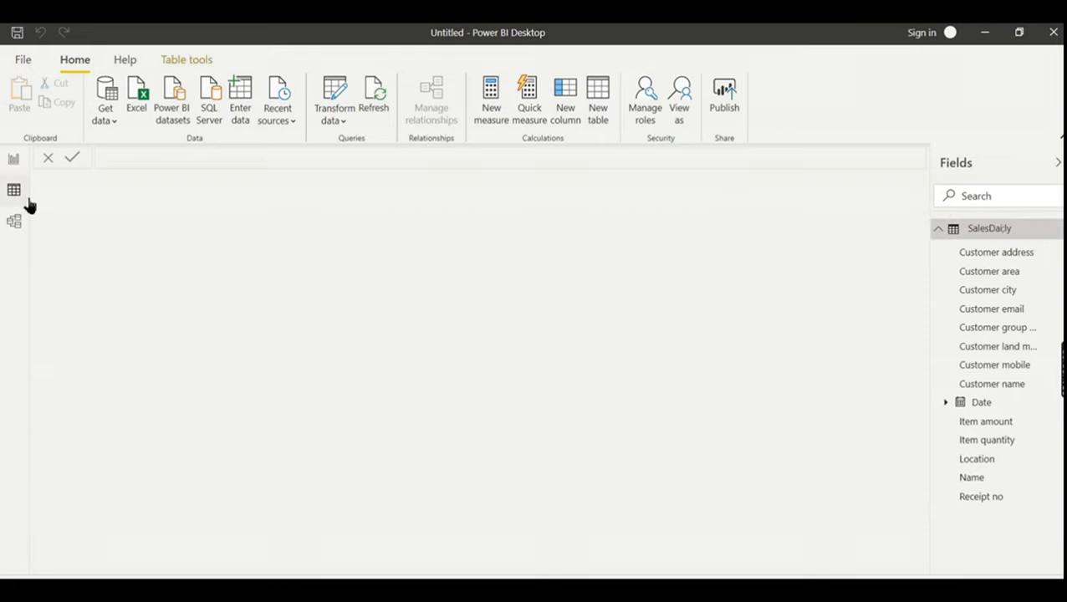
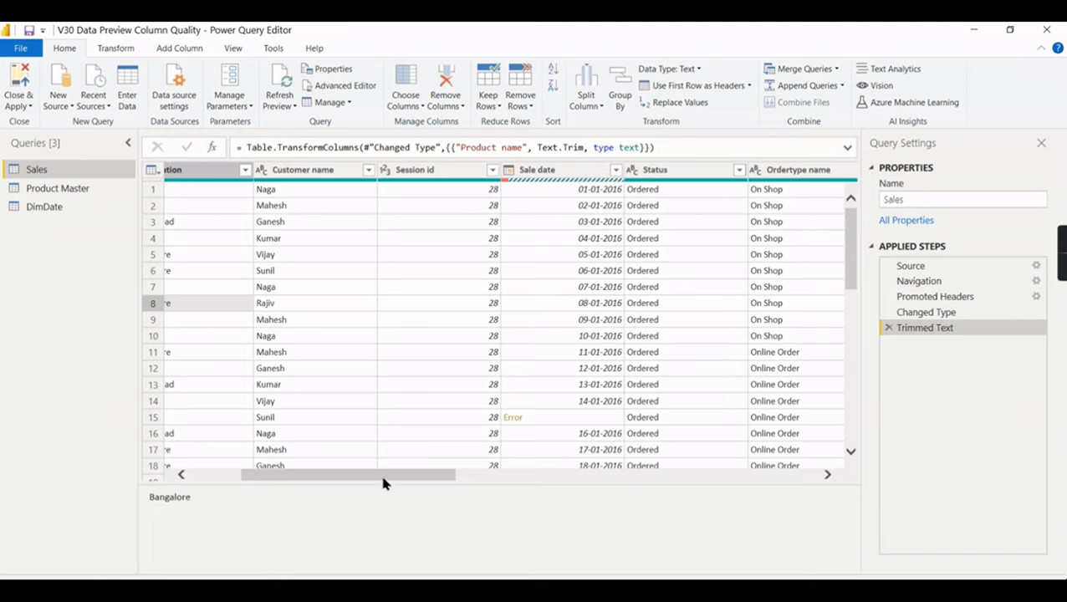
- Enlarge the details pane and inspect the row 15 Sale date error: 15-15-2016 raises DataFormat.Error
left_click_drag(386, 484, 612, 481)
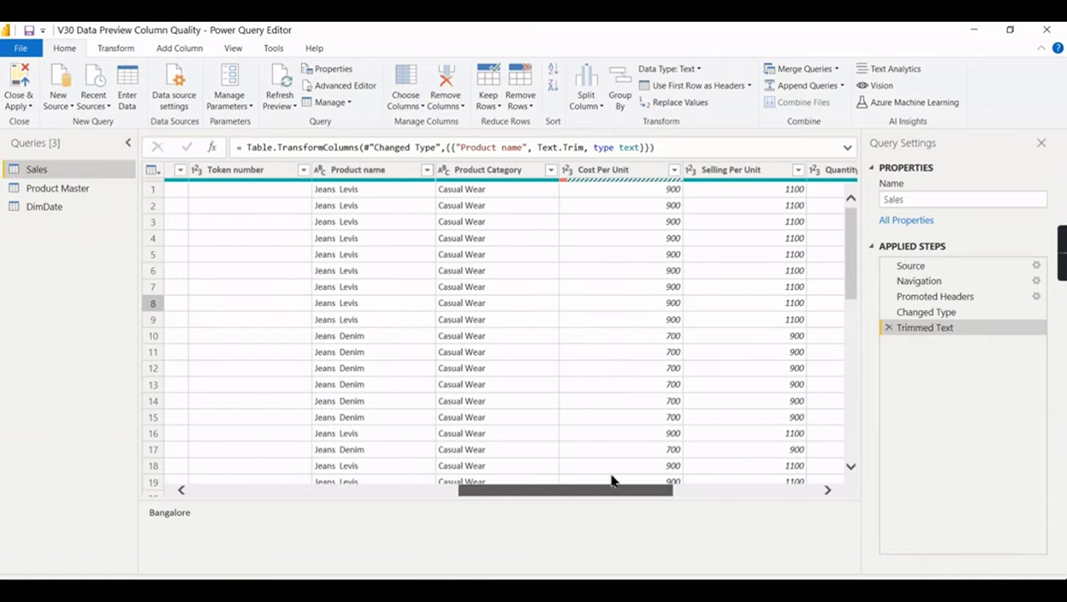
mouse_move(566, 184)
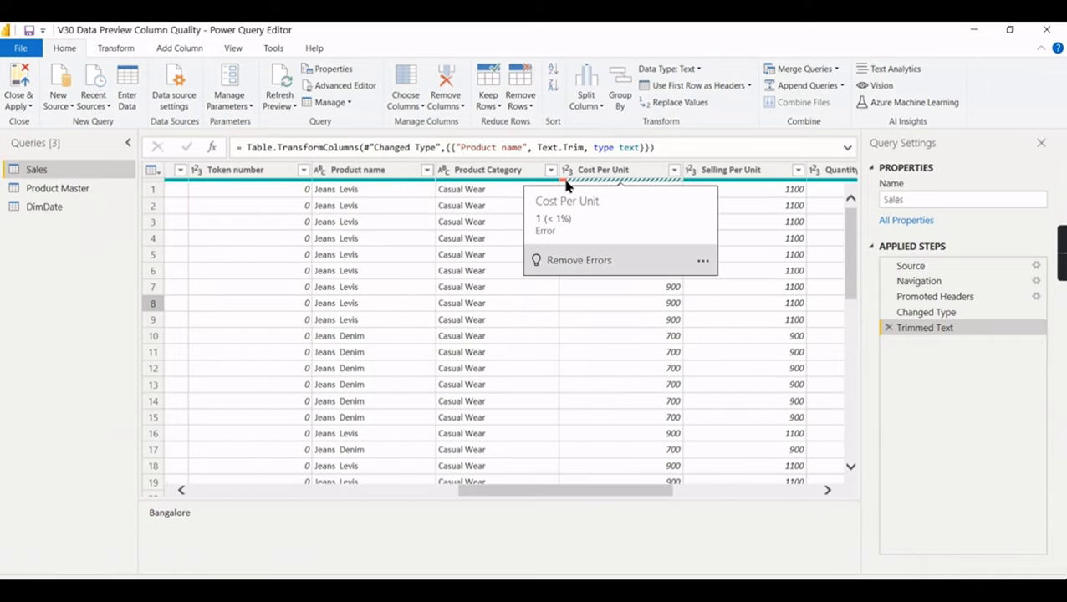
left_click_drag(517, 495, 331, 496)
left_click(392, 417)
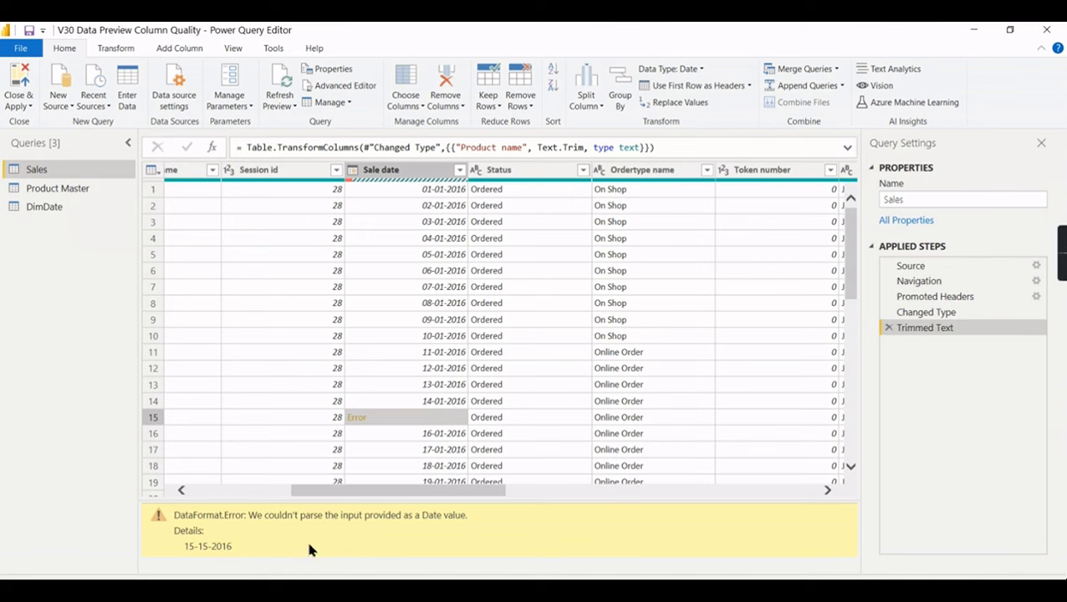
scroll(436, 414, "down", 7)
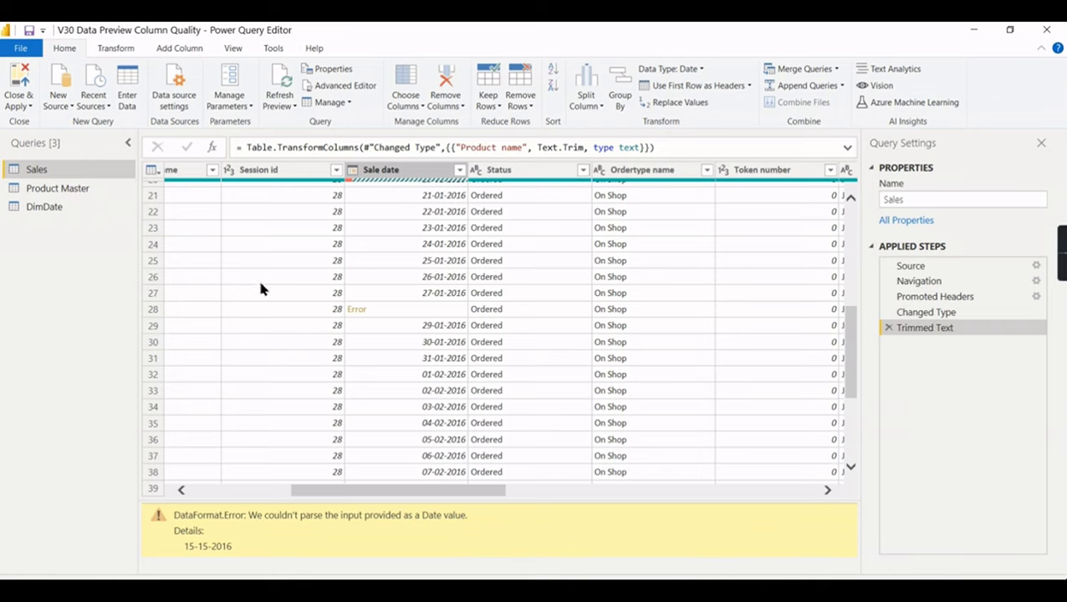
left_click_drag(458, 492, 358, 492)
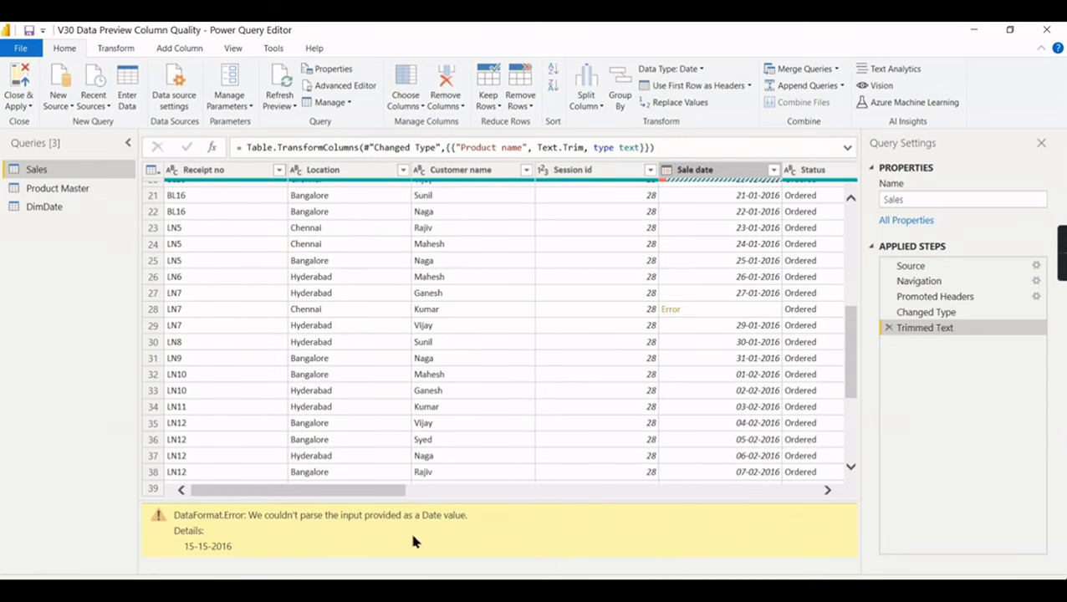
- Turn on Column quality to show Valid, Error and Empty percentages per column
left_click(234, 49)
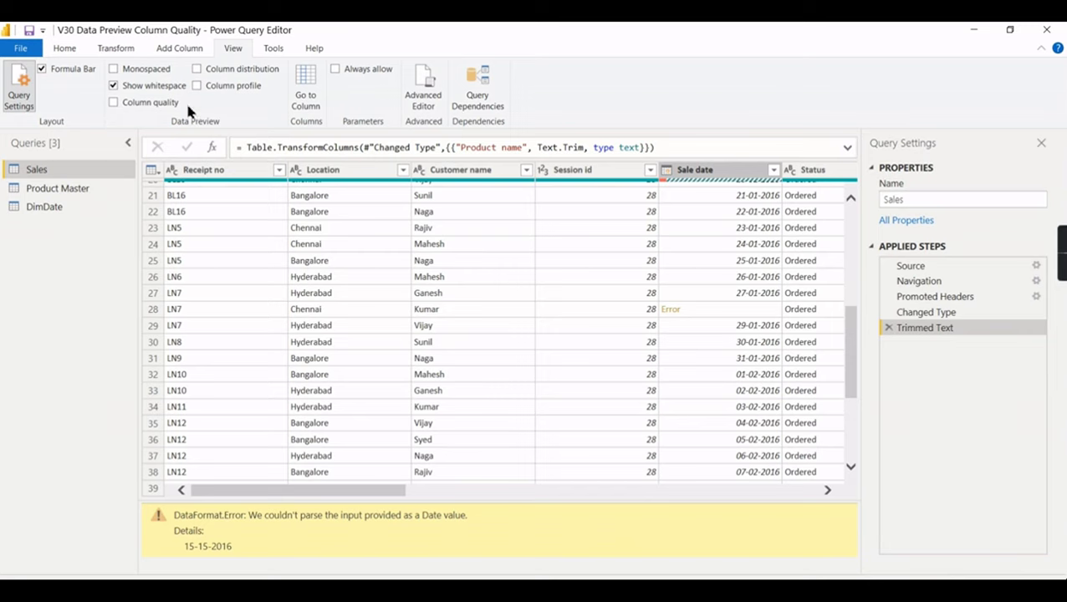
left_click(143, 97)
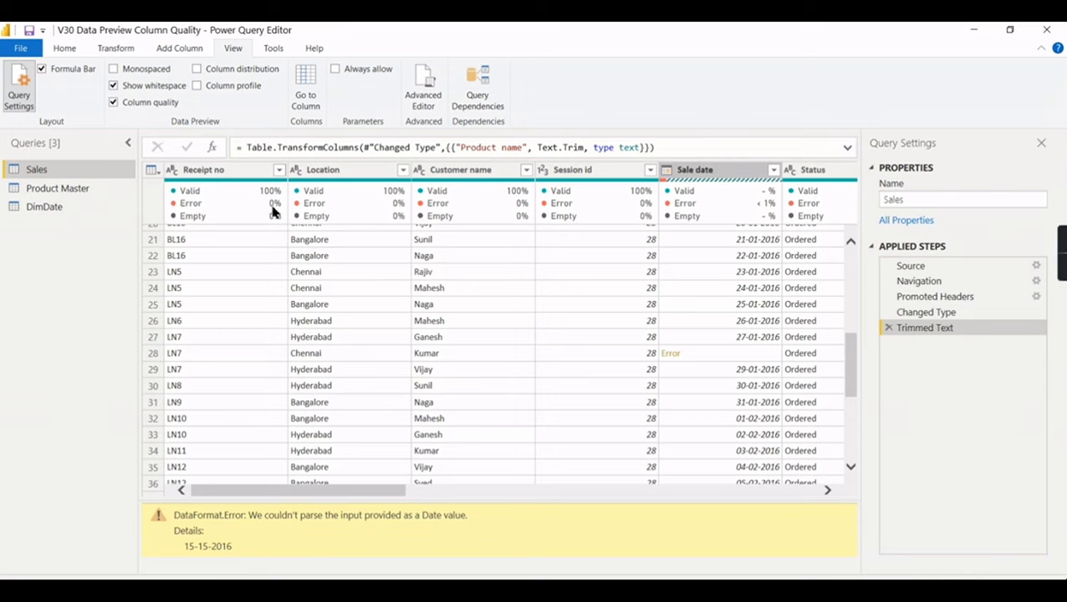
mouse_move(335, 181)
- Check each column's quality stats, including Sale date and Cost Per Unit errors, then enable Column distribution
left_click_drag(391, 500, 453, 502)
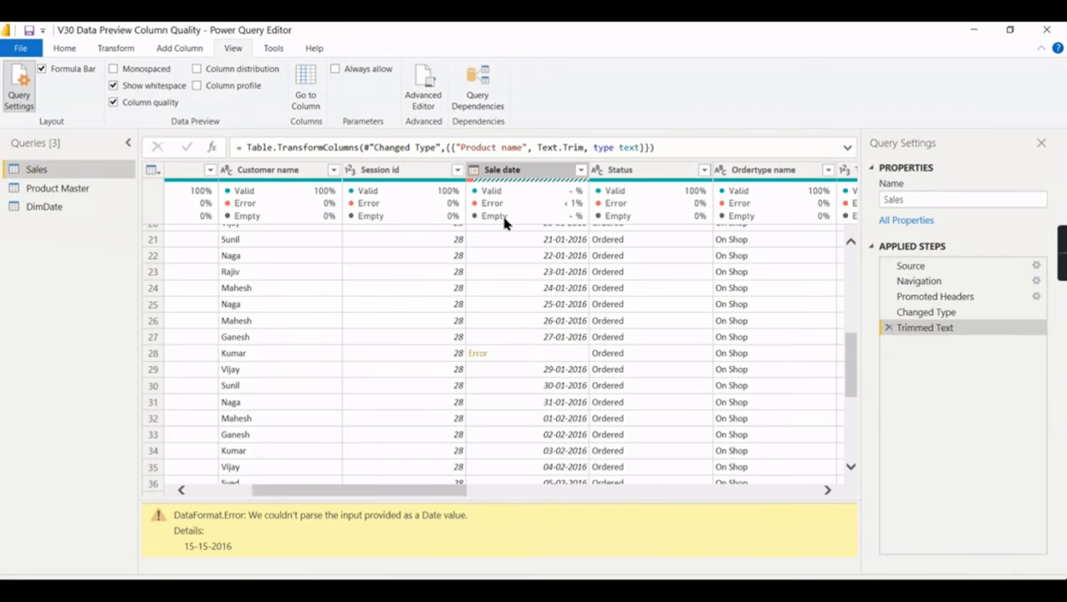
mouse_move(571, 210)
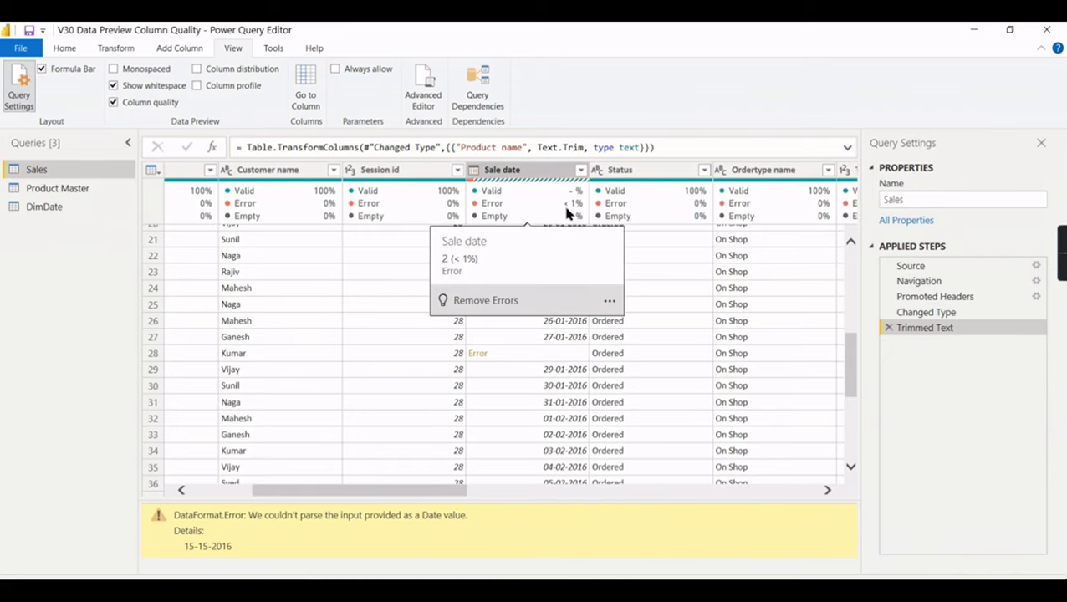
left_click_drag(415, 500, 614, 501)
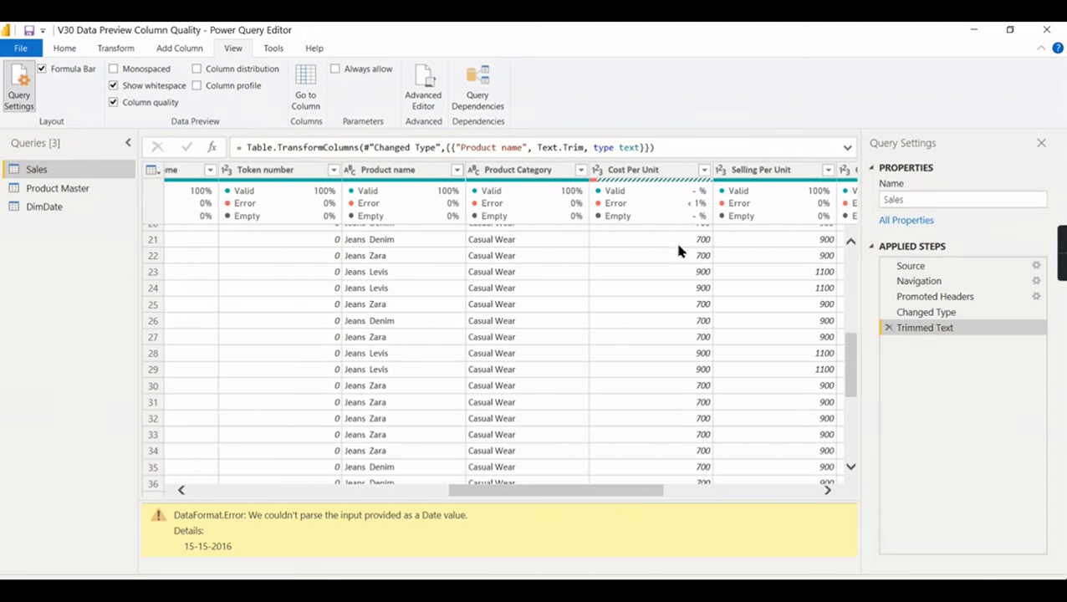
mouse_move(688, 204)
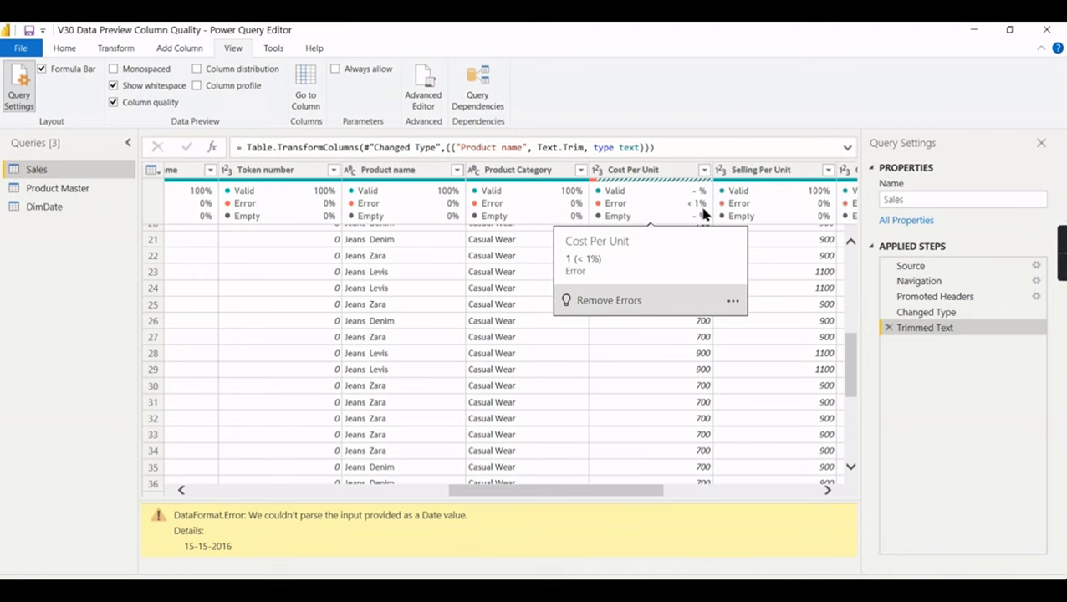
left_click_drag(607, 495, 323, 515)
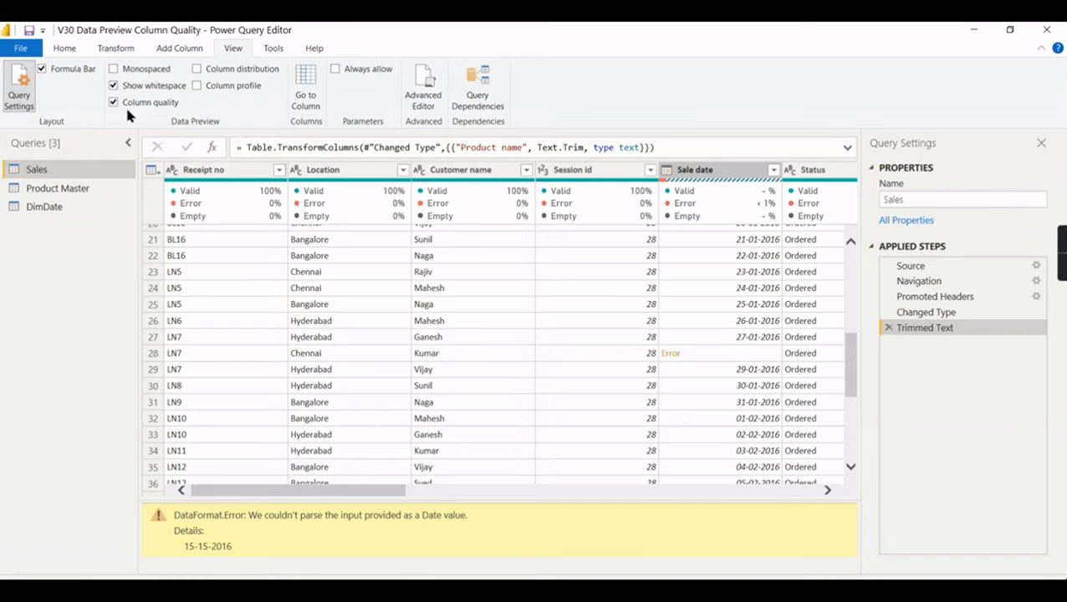
mouse_move(221, 216)
mouse_move(356, 221)
mouse_move(318, 200)
left_click(199, 74)
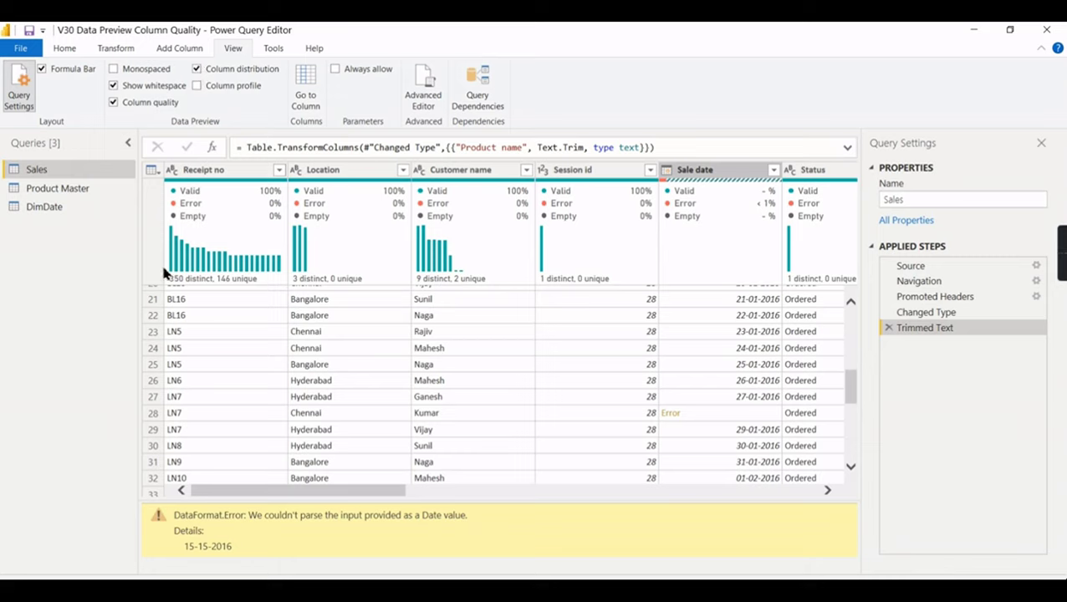
- Review the quality and distribution stats while scrolling through the Sales preview rows
mouse_move(191, 281)
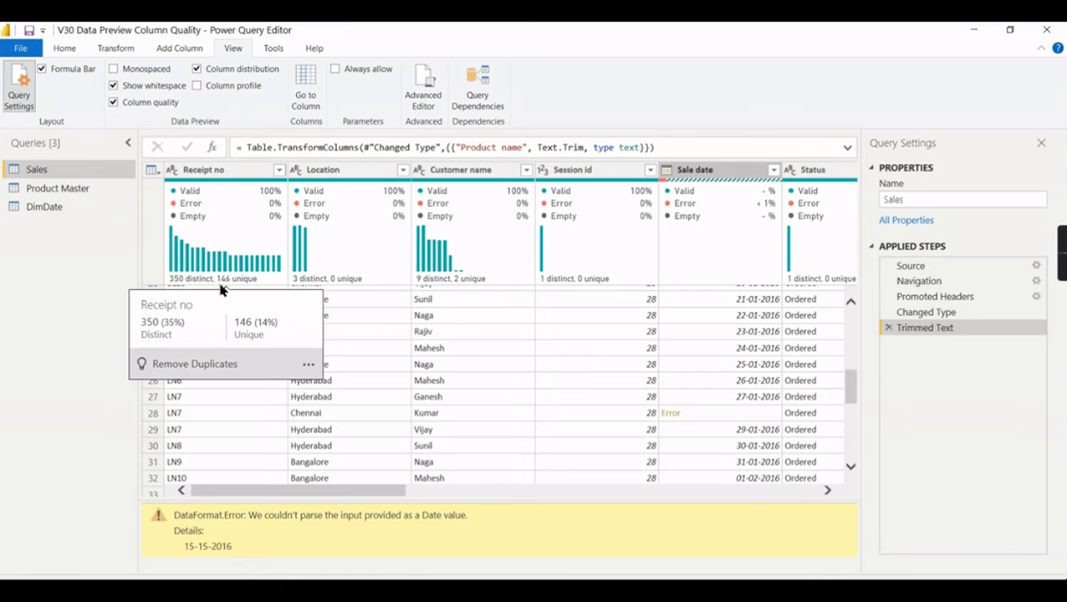
mouse_move(444, 289)
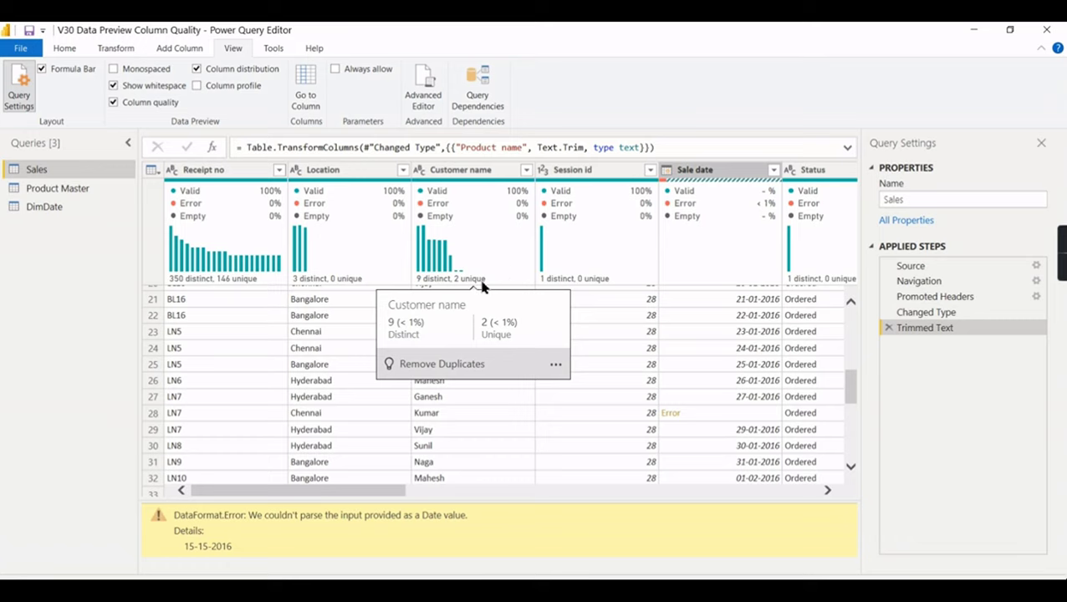
mouse_move(527, 237)
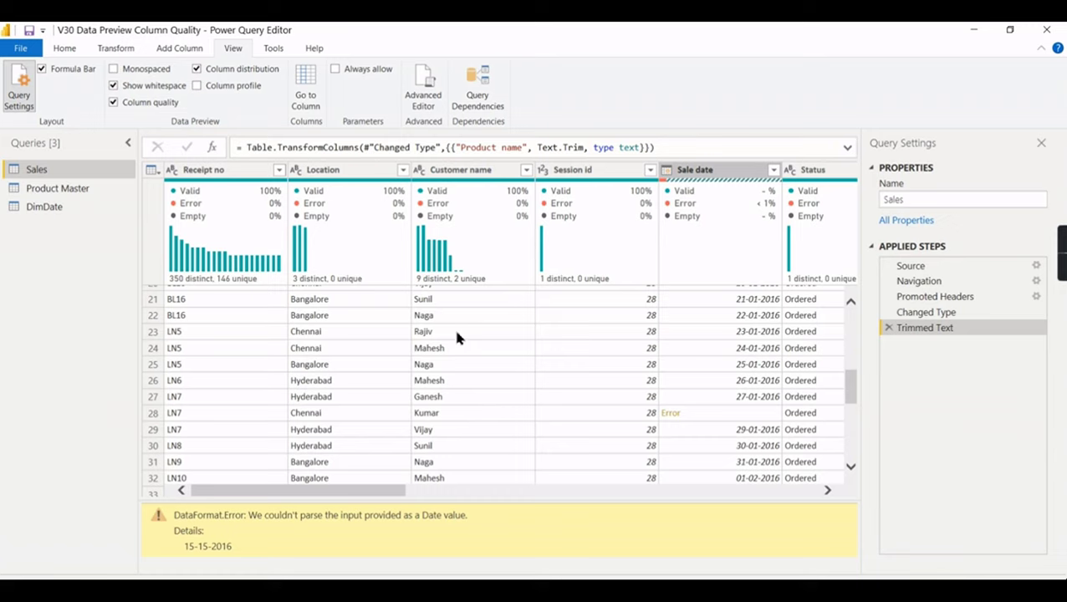
mouse_move(485, 287)
scroll(452, 392, "down", 4)
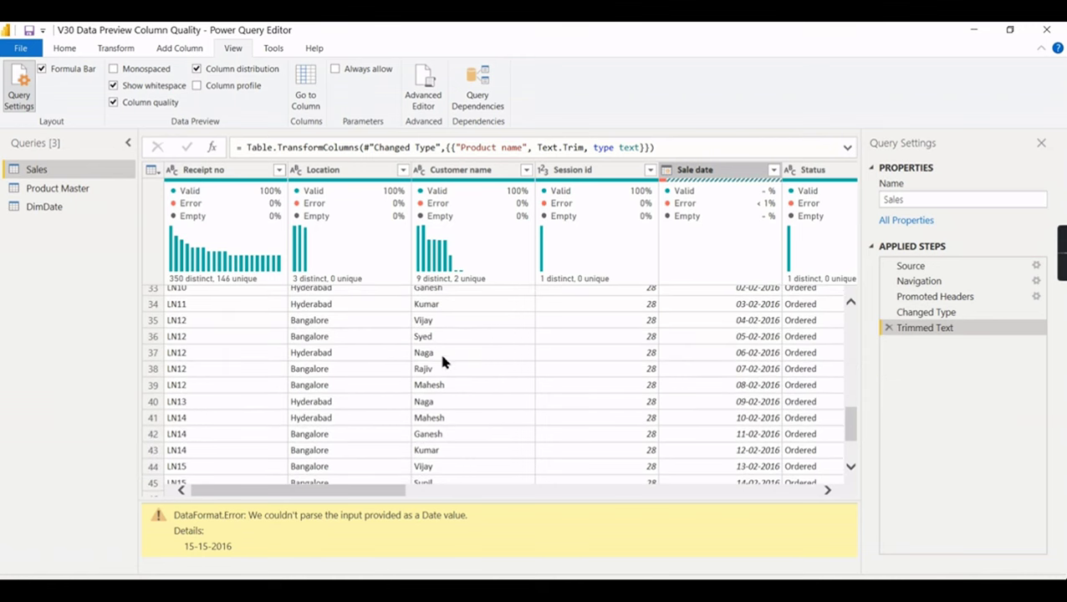
scroll(460, 436, "down", 3)
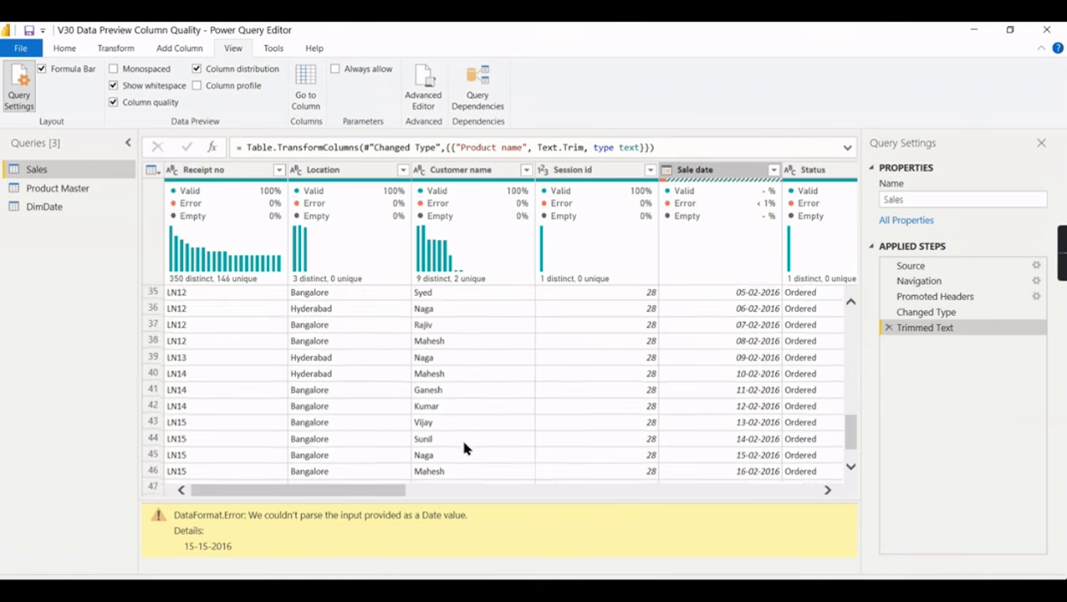
scroll(453, 438, "down", 3)
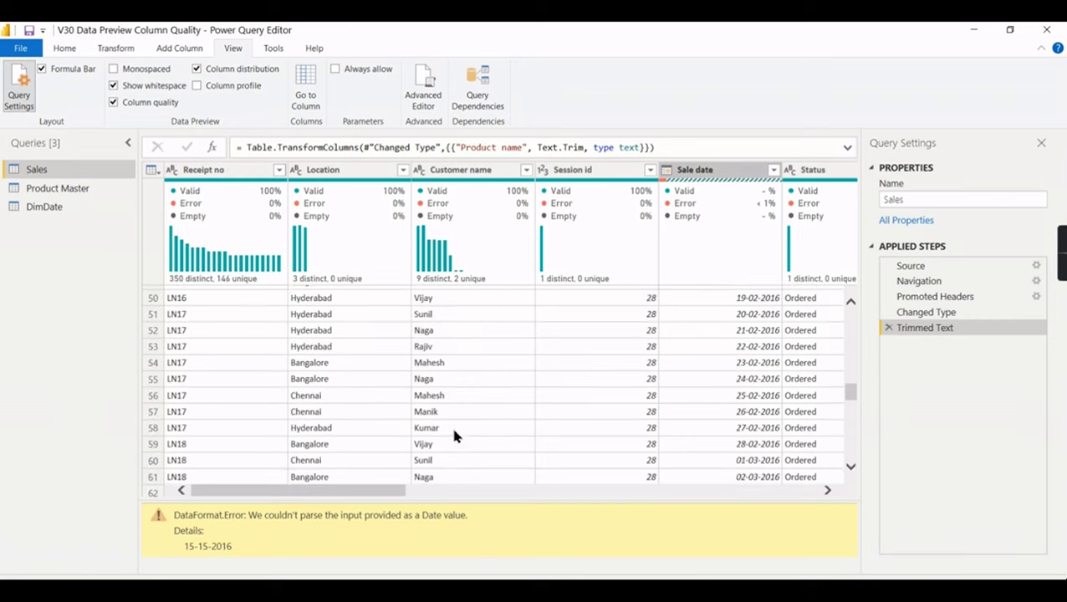
scroll(460, 326, "up", 1)
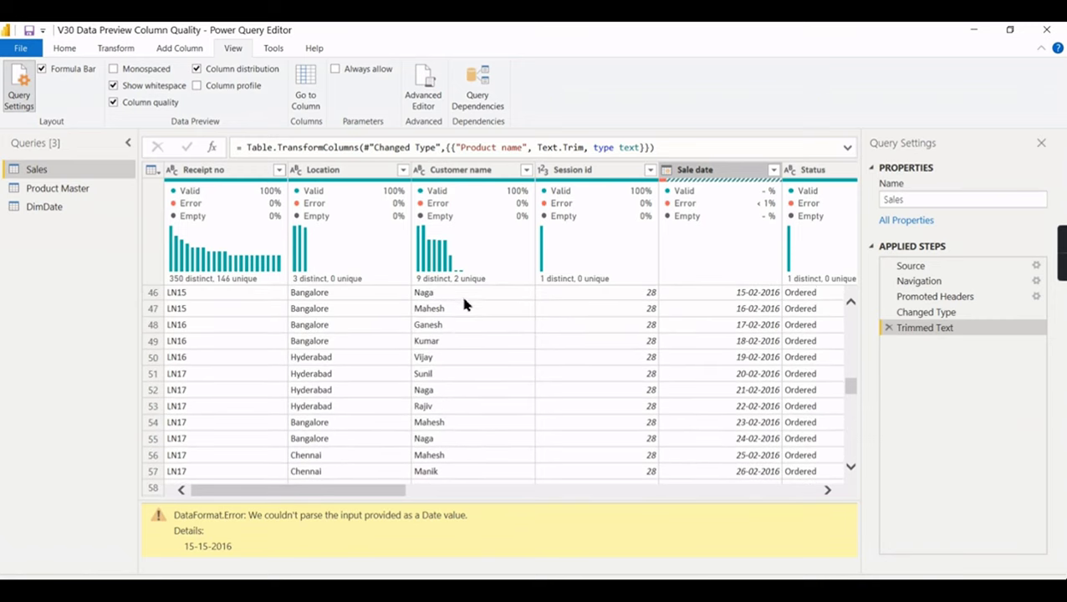
- Shift across the columns and page the Sales preview down to rows 159–171
mouse_move(456, 286)
left_click_drag(371, 492, 430, 483)
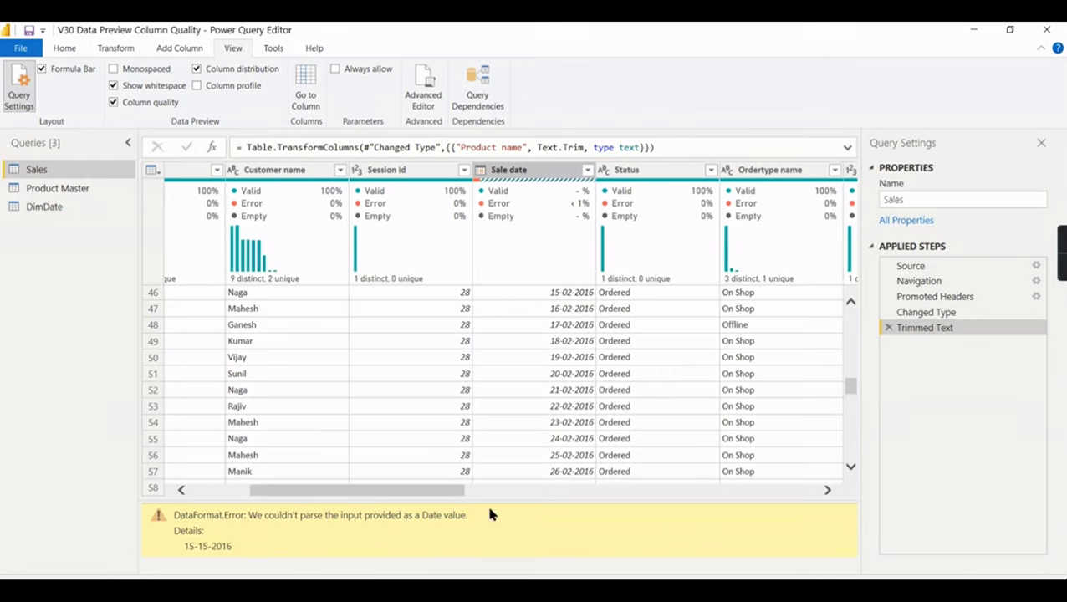
left_click_drag(443, 494, 506, 495)
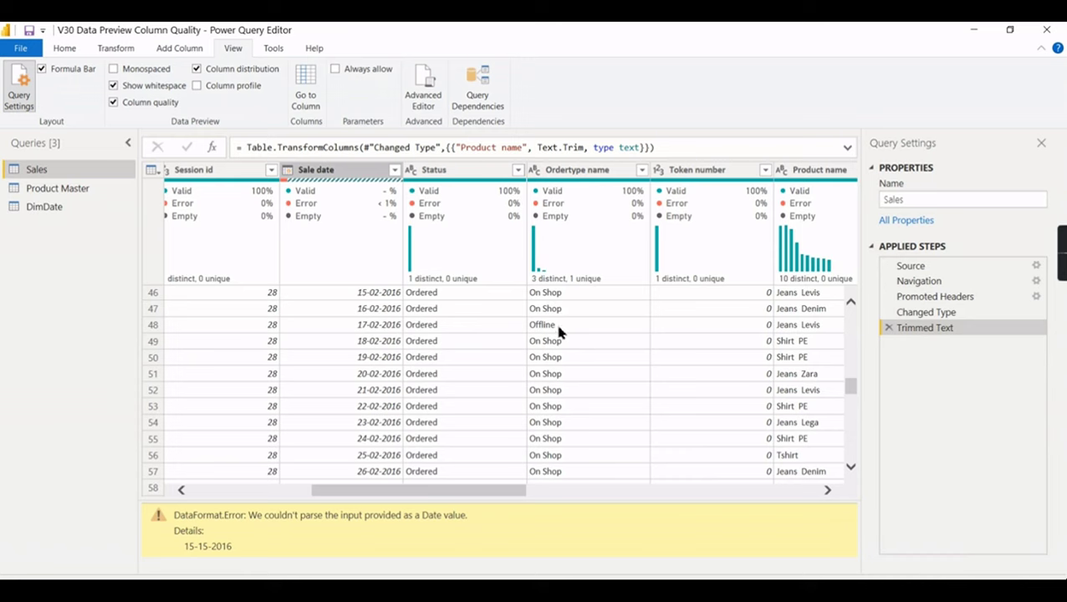
scroll(557, 448, "down", 12)
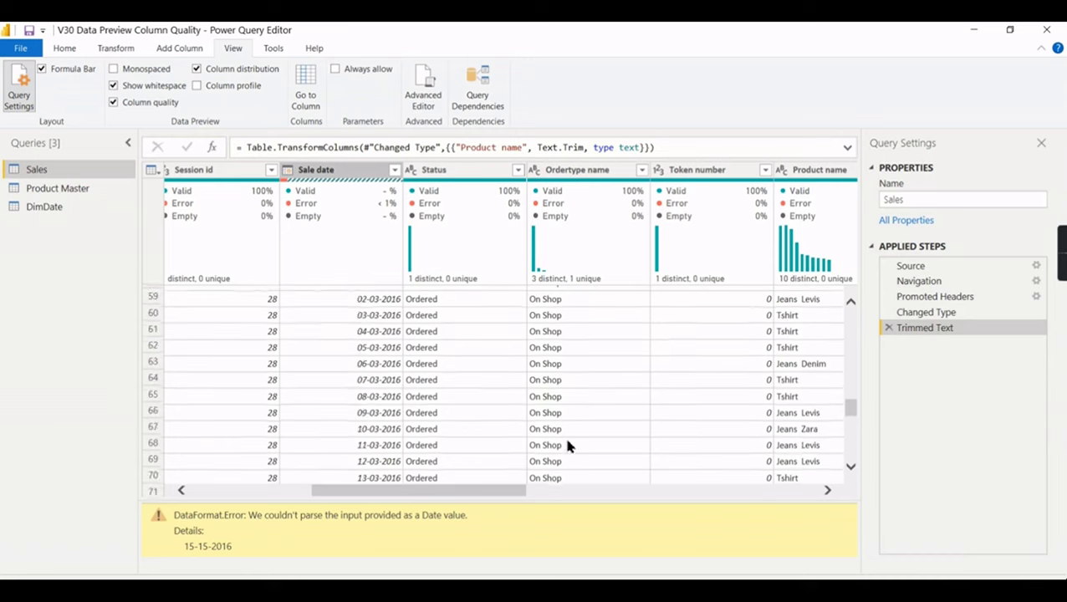
scroll(568, 439, "down", 19)
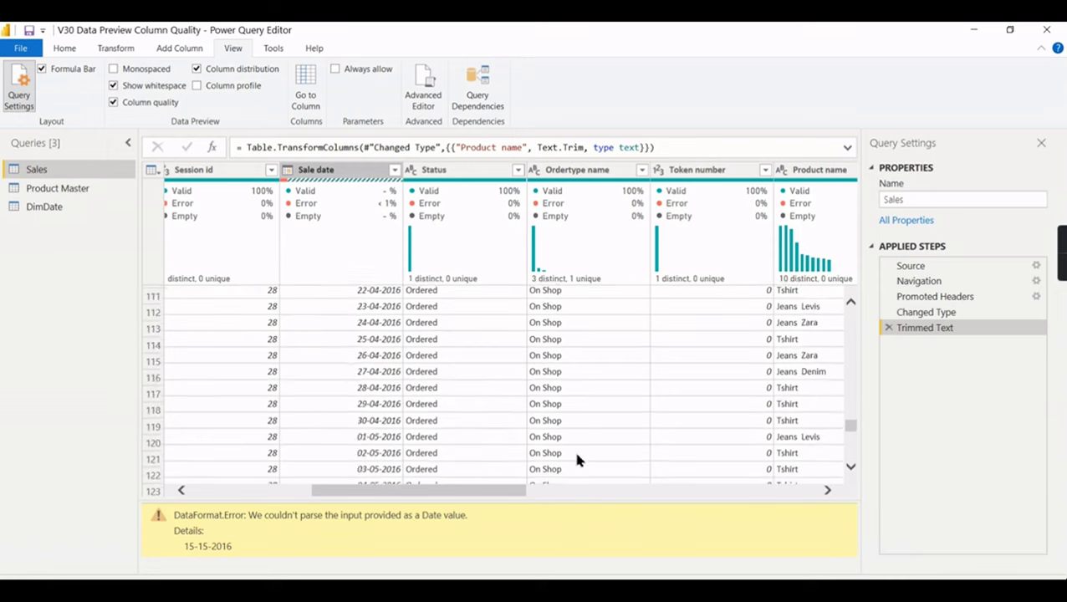
scroll(583, 471, "down", 7)
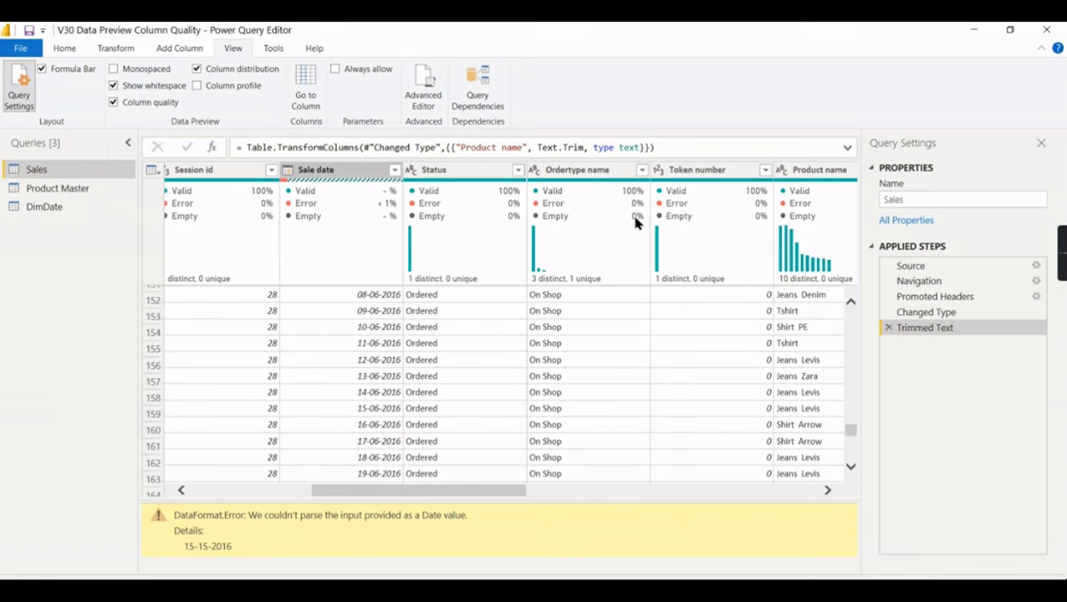
left_click(642, 170)
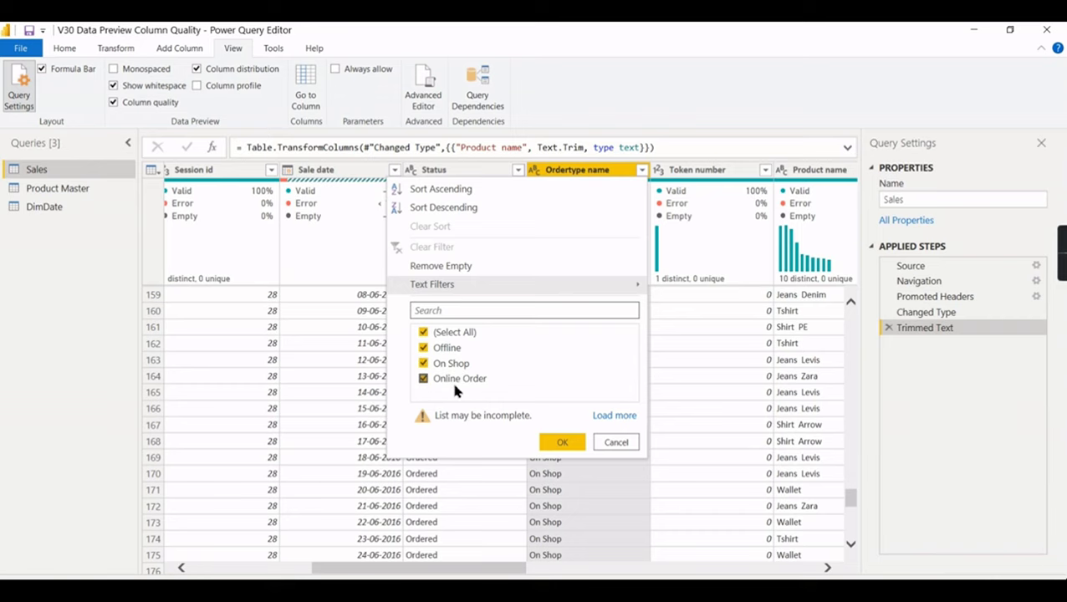
left_click(724, 361)
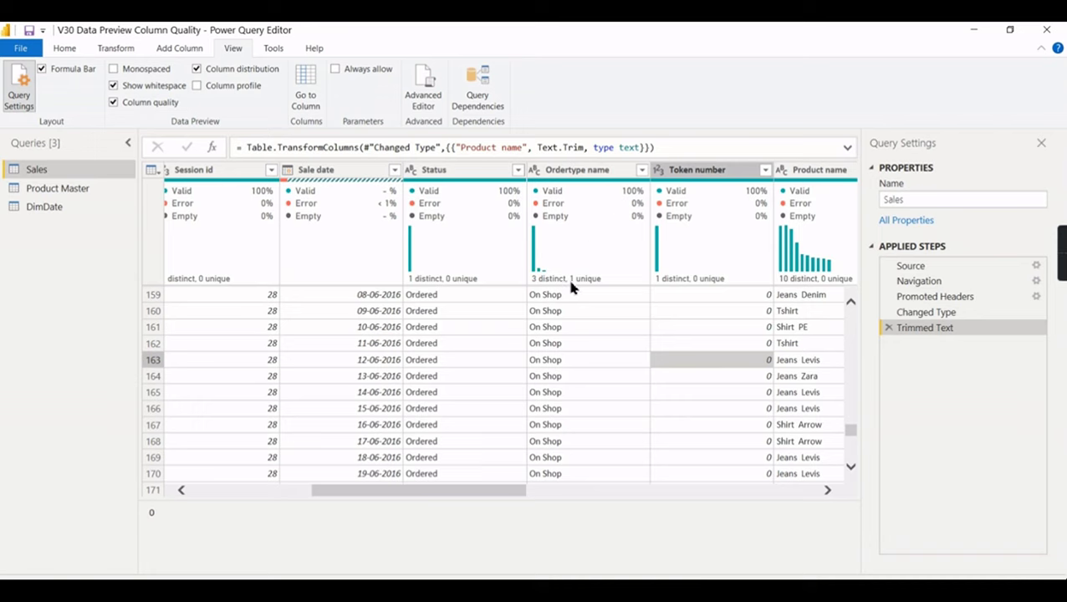
left_click(641, 170)
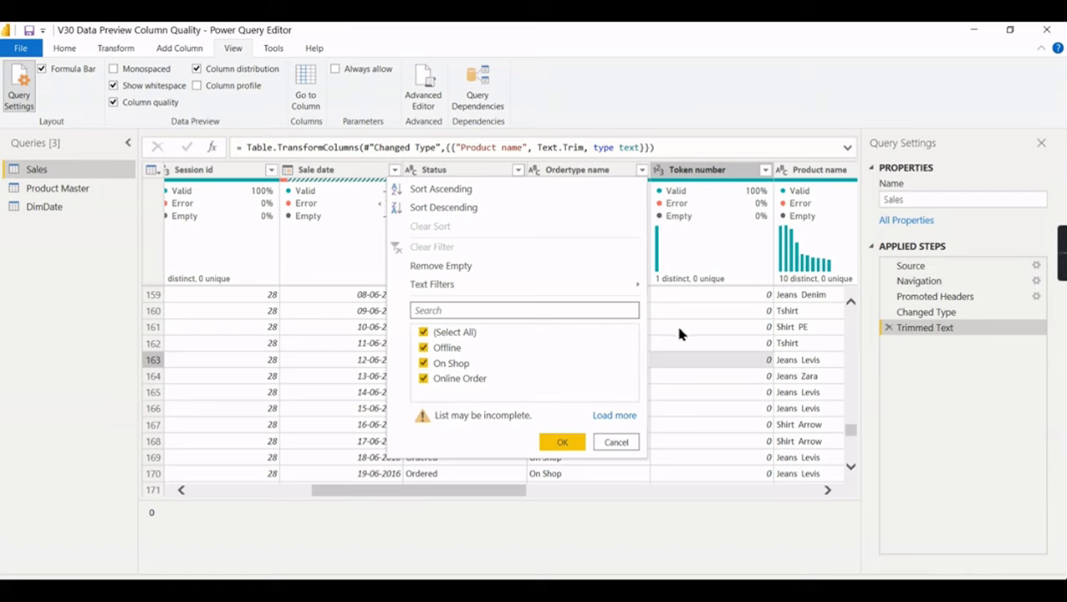
left_click(675, 326)
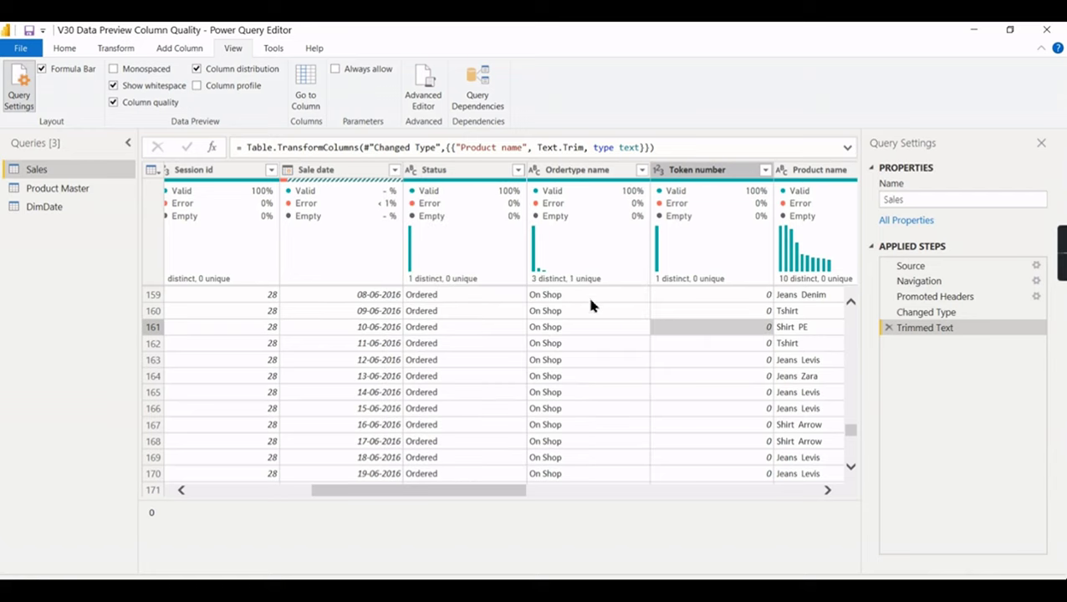
left_click(641, 170)
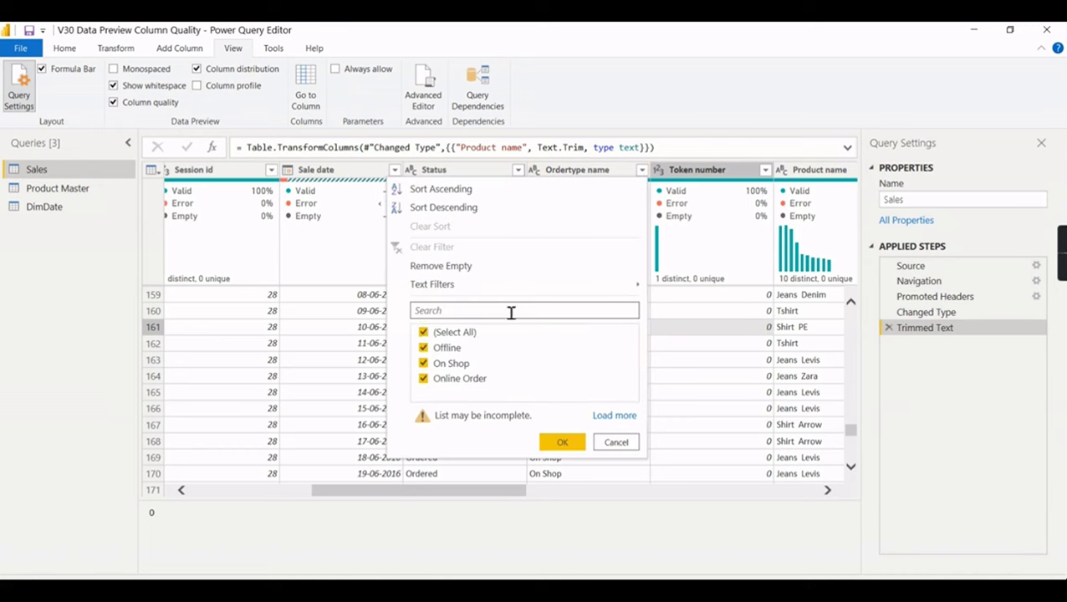
left_click(459, 332)
left_click(455, 365)
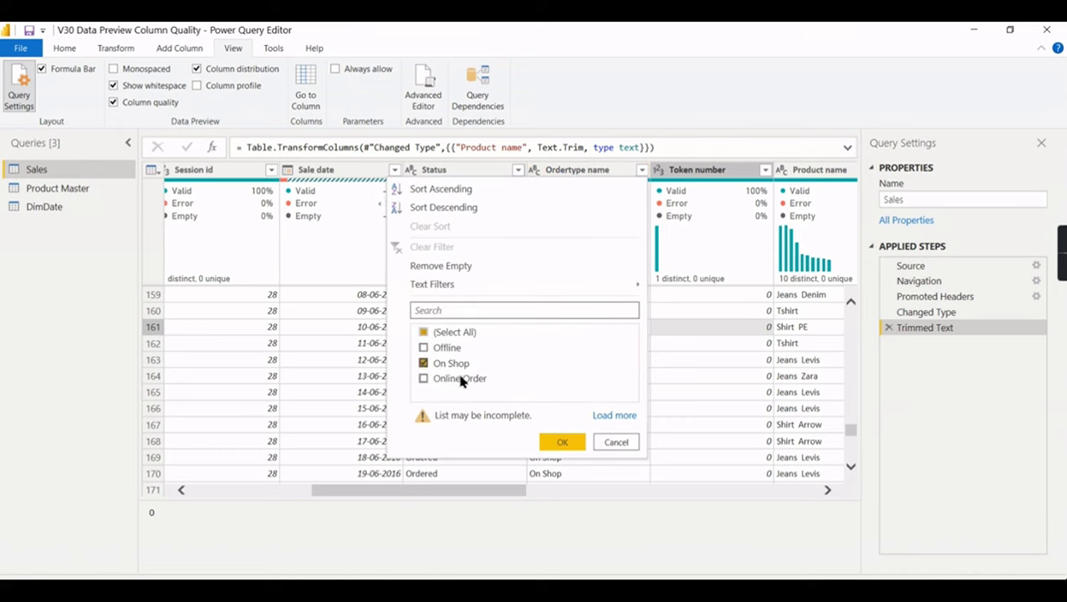
left_click(562, 443)
left_click(641, 170)
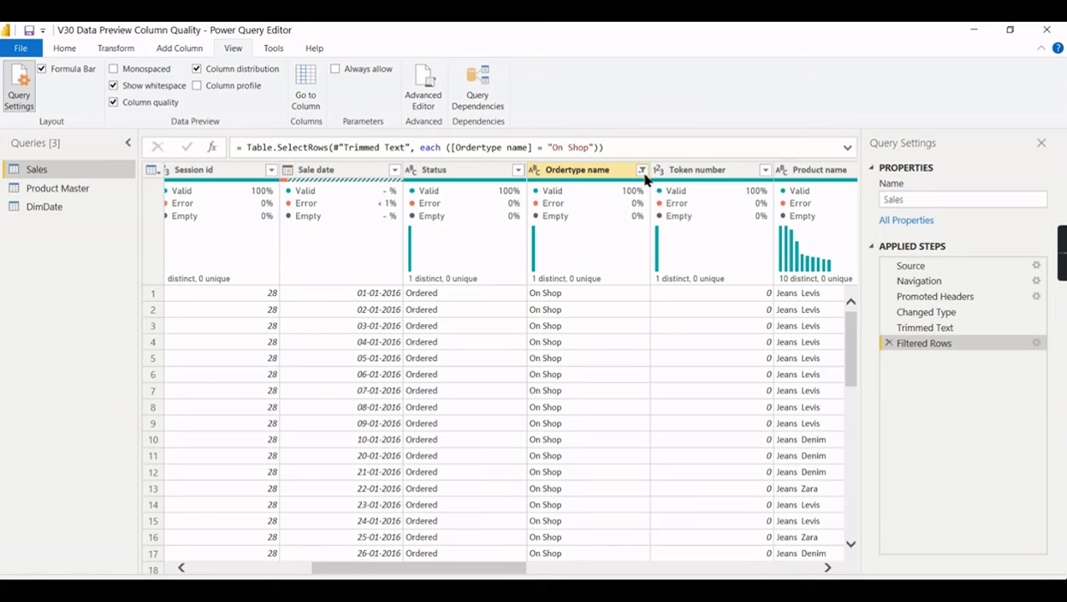
left_click(452, 353)
left_click(424, 364)
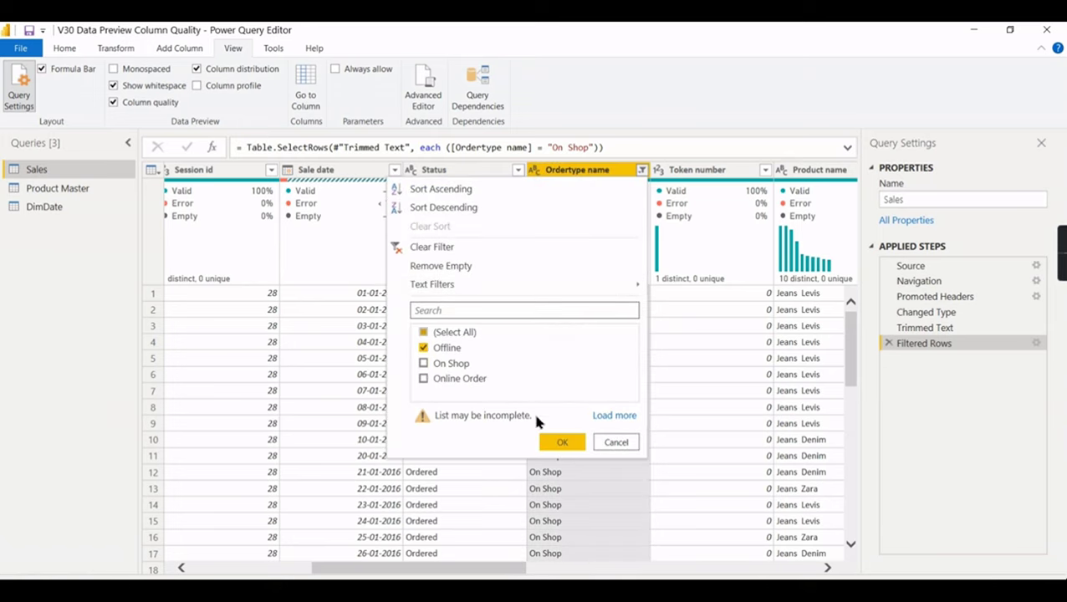
left_click(560, 443)
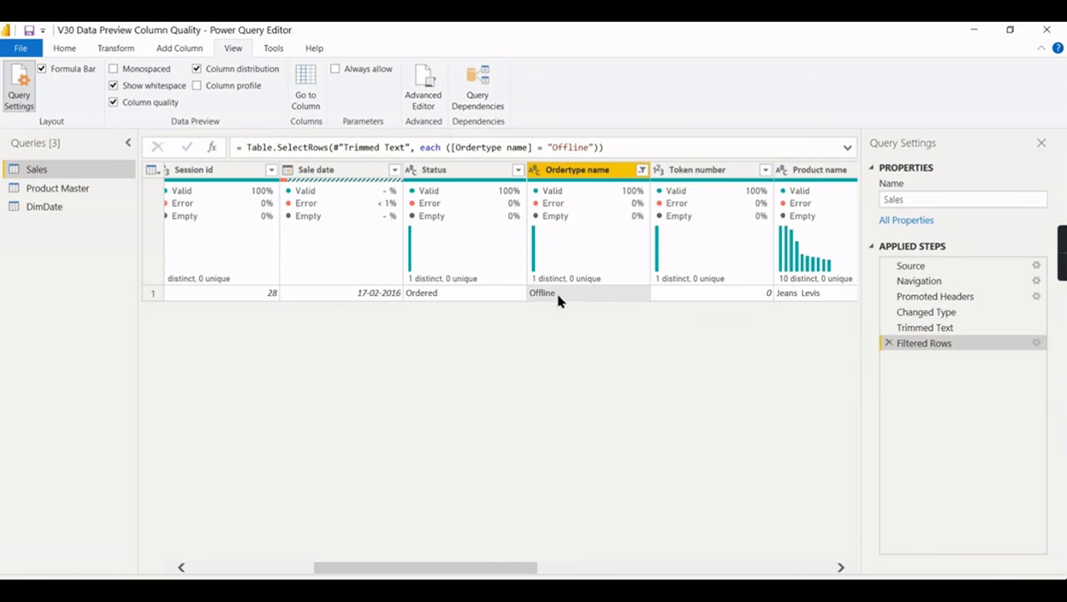
left_click(641, 169)
left_click(424, 348)
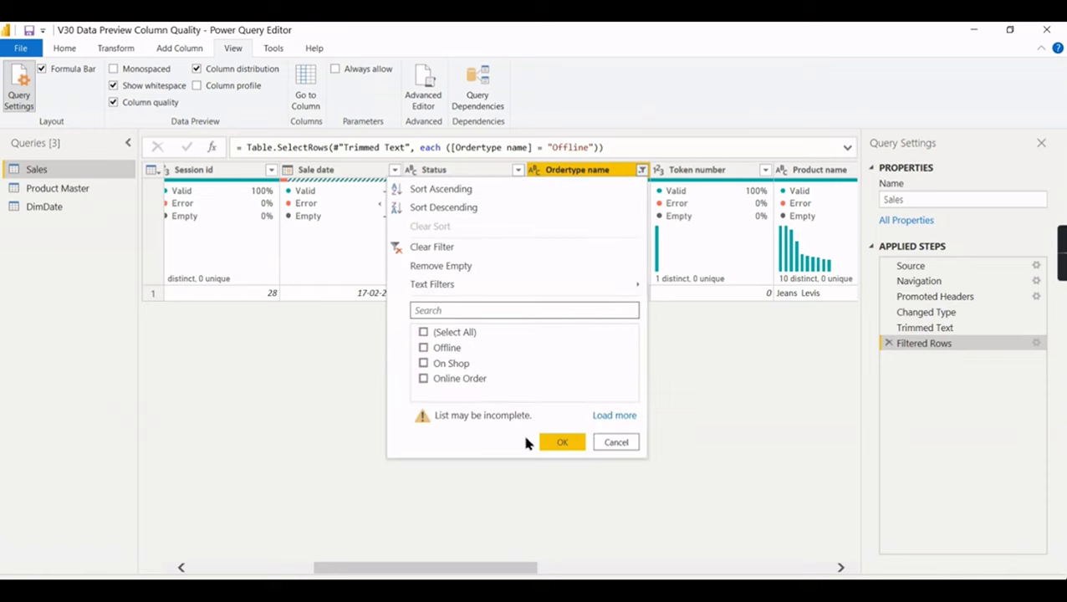
left_click(452, 247)
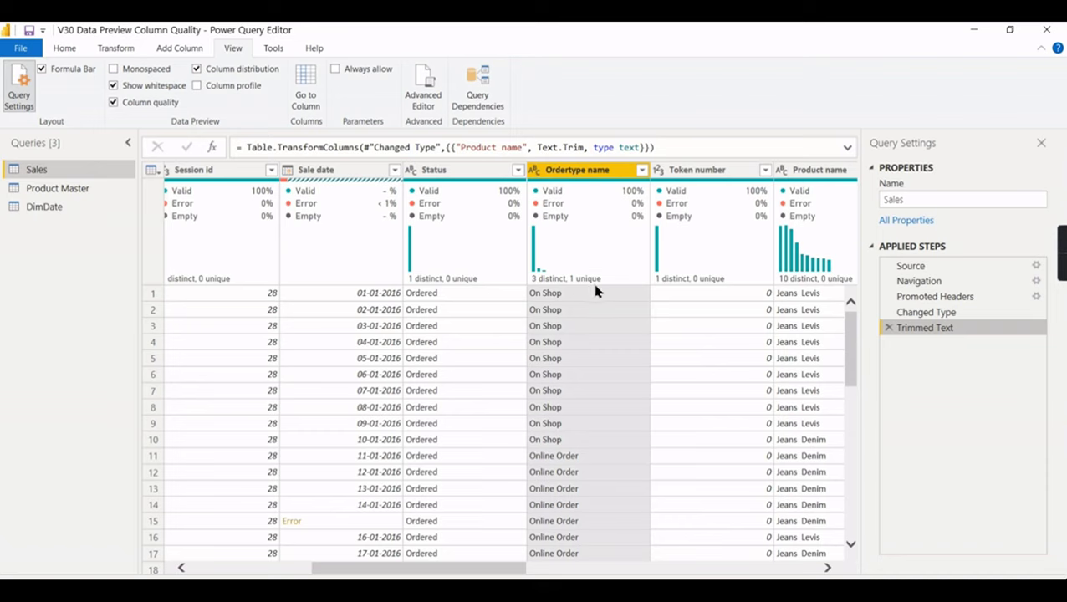
- Turn on Column profile and view statistics and value distribution for the Status column
left_click(197, 84)
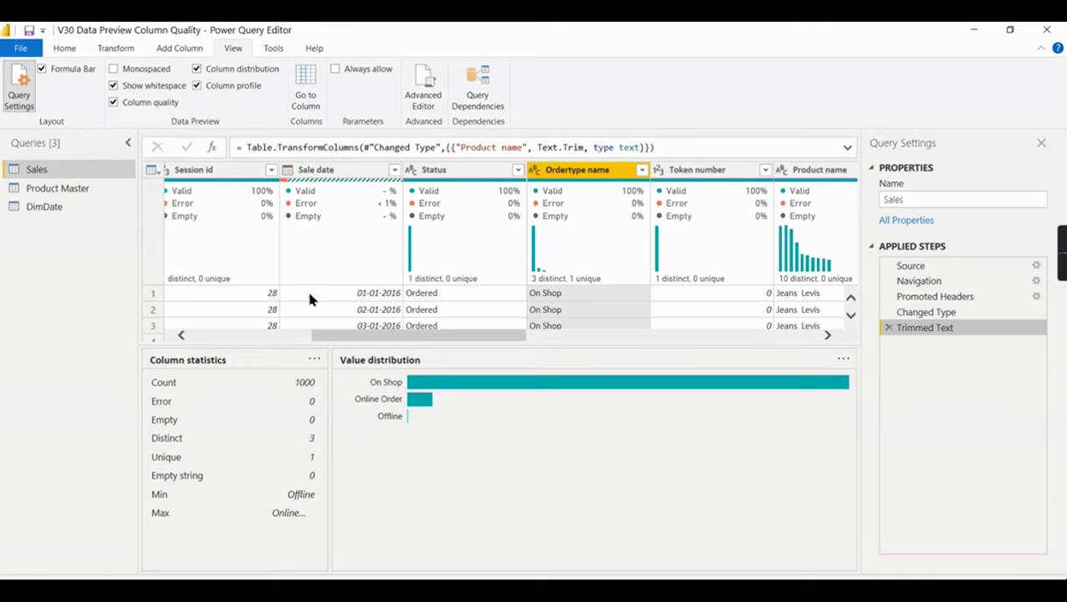
left_click(443, 170)
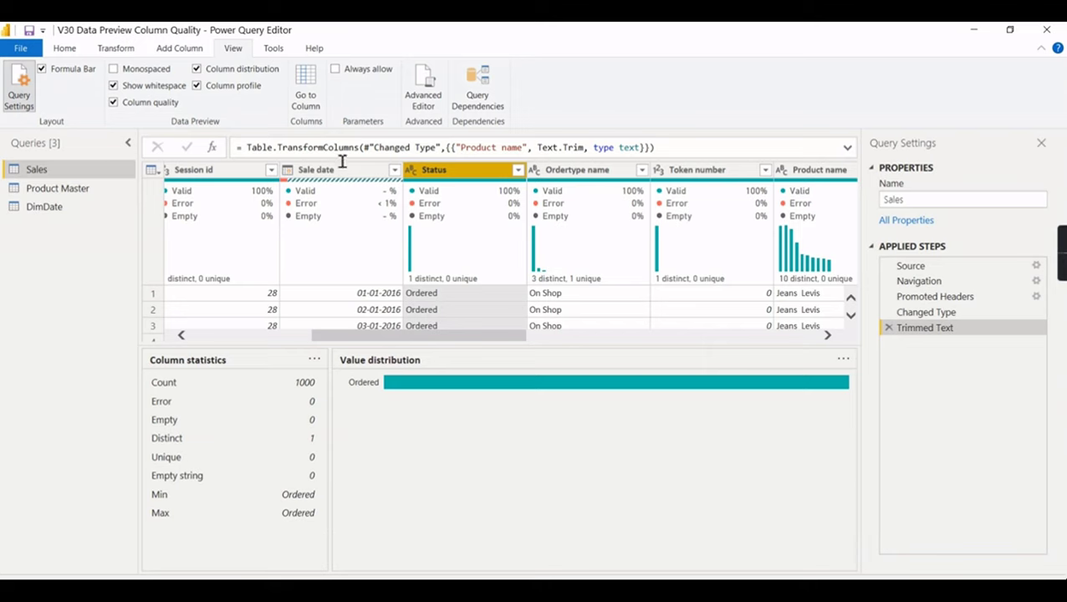
left_click_drag(500, 337, 669, 340)
- View the Cost Per Unit and Selling Per Unit profiles, then advance to the closing playlists slide
left_click(543, 171)
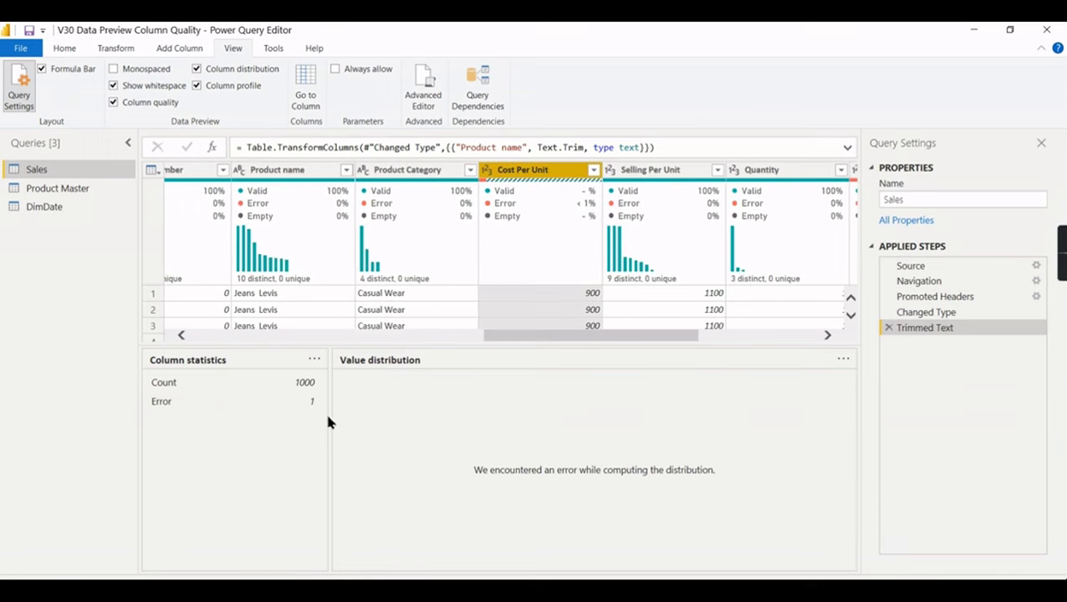
left_click(638, 171)
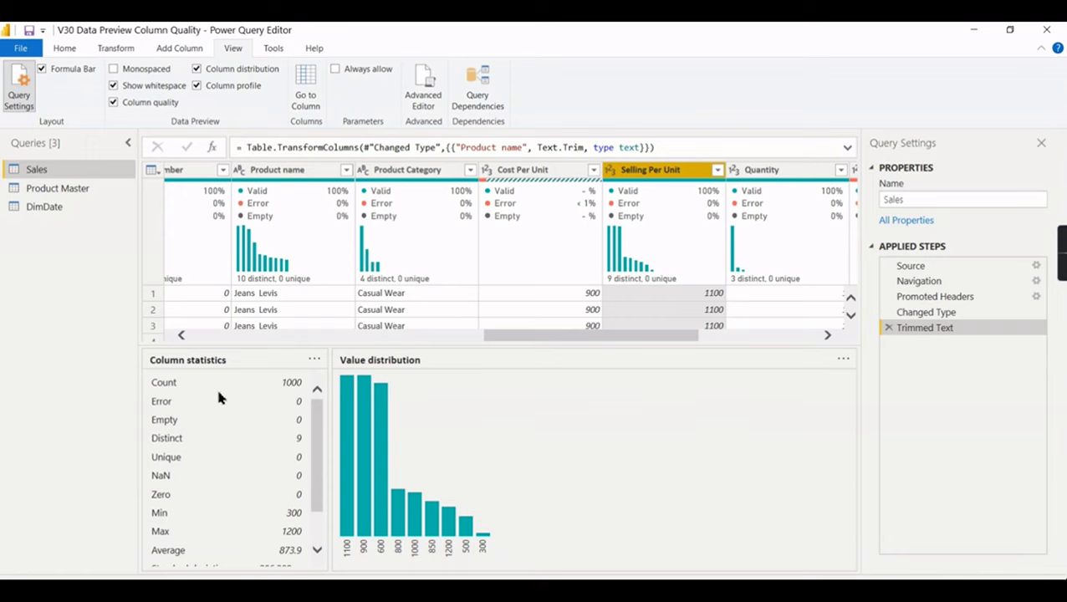
left_click_drag(322, 404, 324, 454)
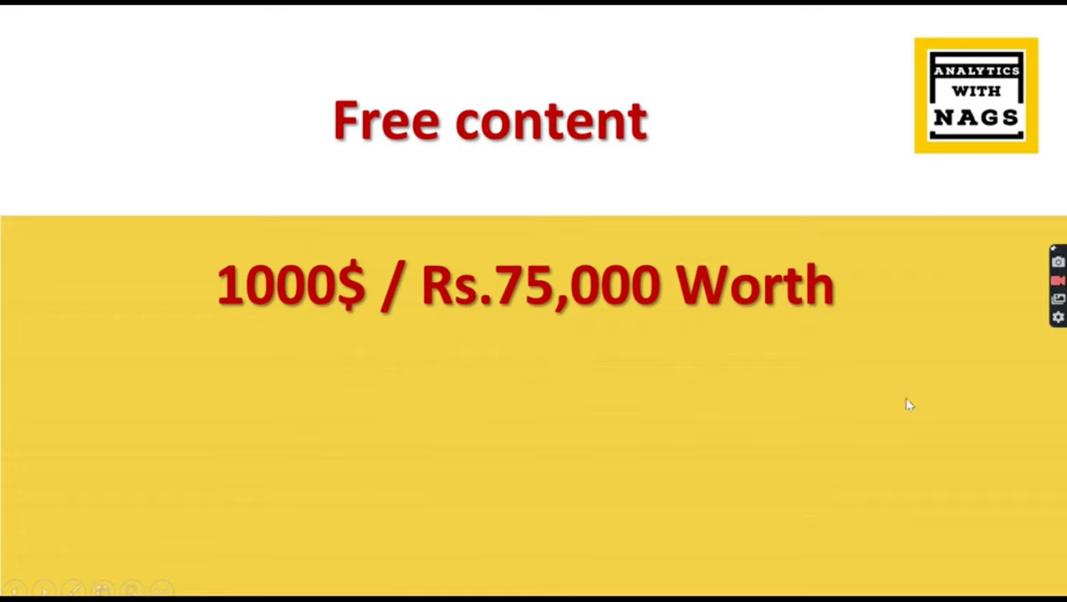
left_click(839, 417)
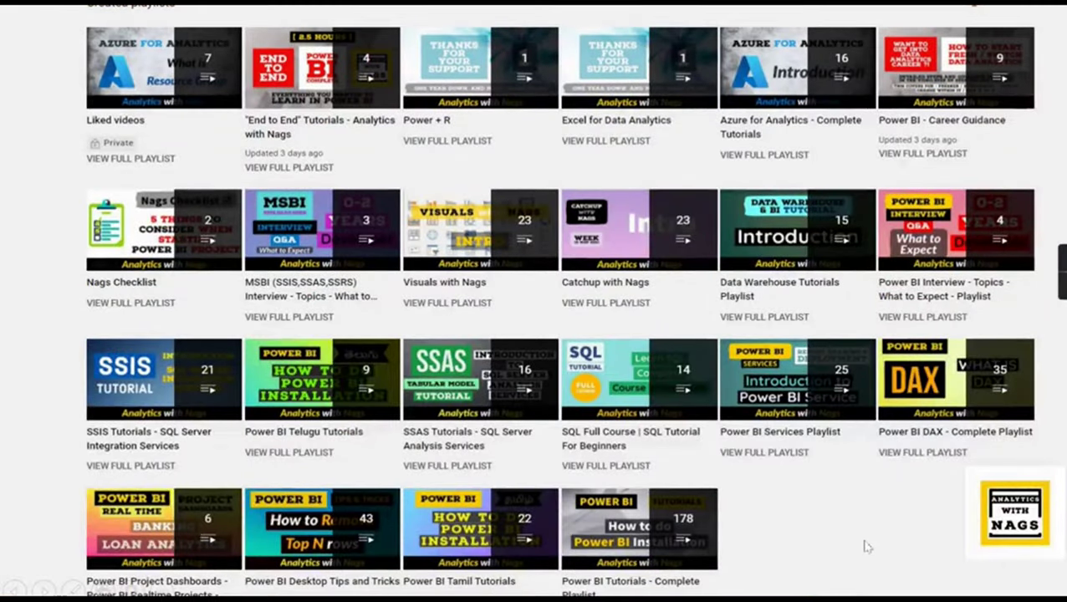
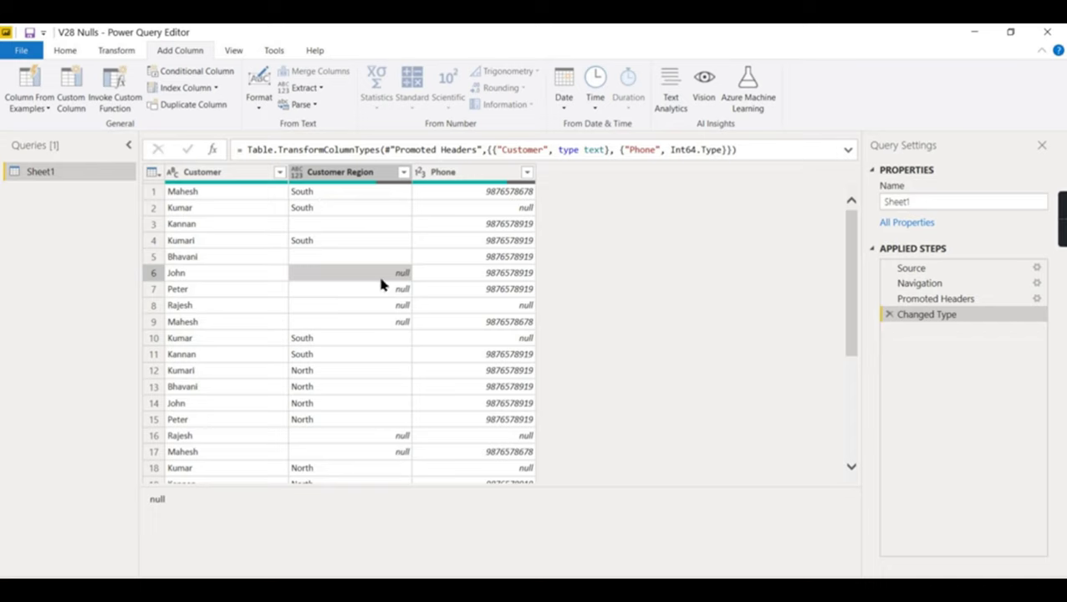
- Inspect the blank Customer Region value in row 5 of the Sheet1 table
left_click(348, 260)
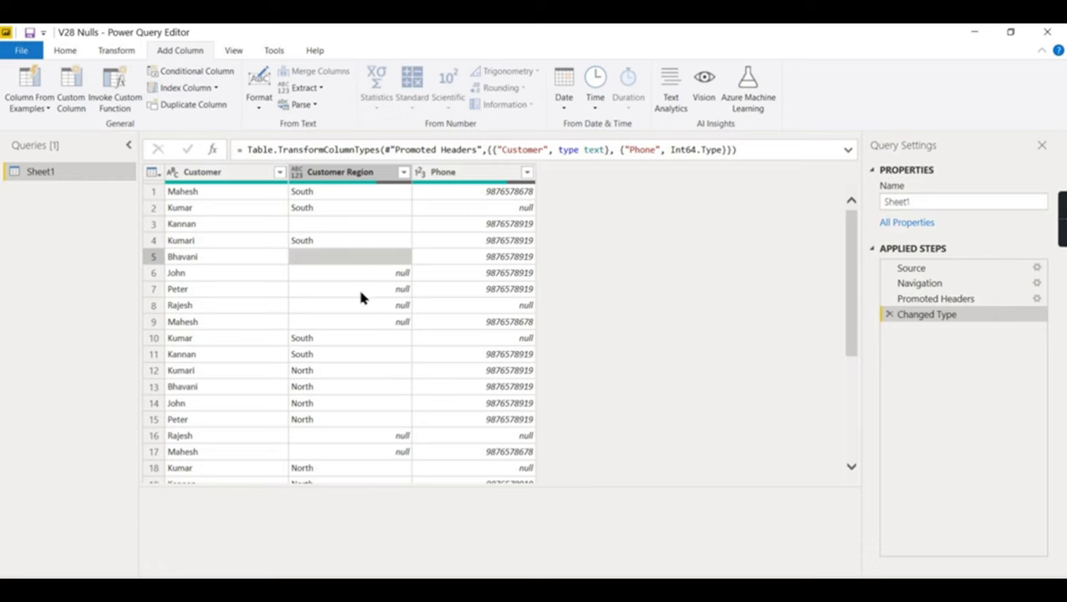
- Scroll through the region values, then start a new Custom Column
scroll(337, 456, "down", 3)
scroll(333, 447, "up", 3)
left_click(82, 101)
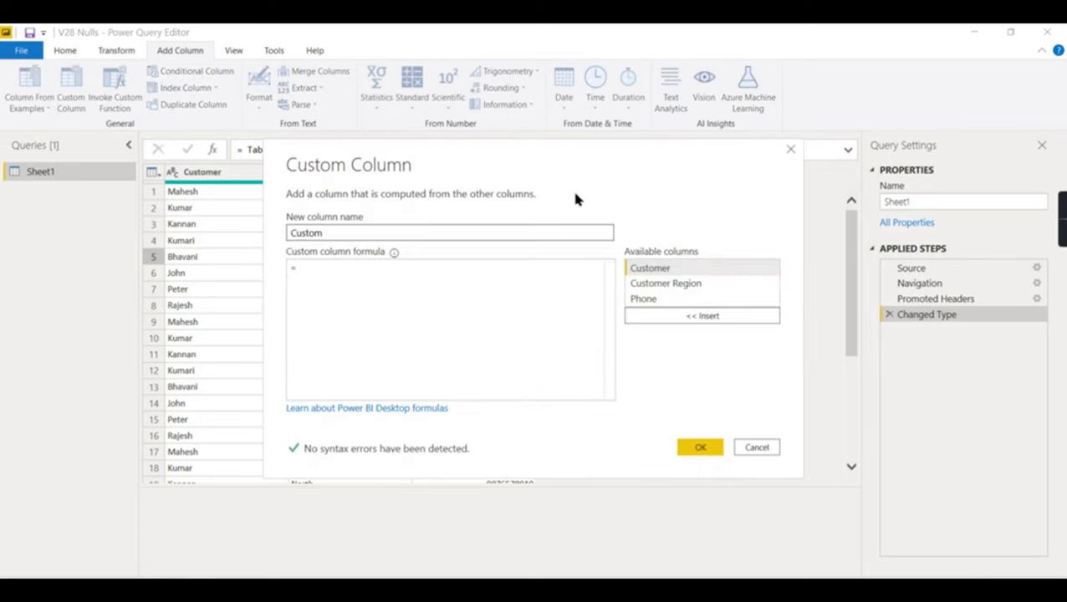
- Add a custom column with formula if [Customer Region] = null then 1 else 0
left_click_drag(571, 155, 733, 191)
left_click(525, 311)
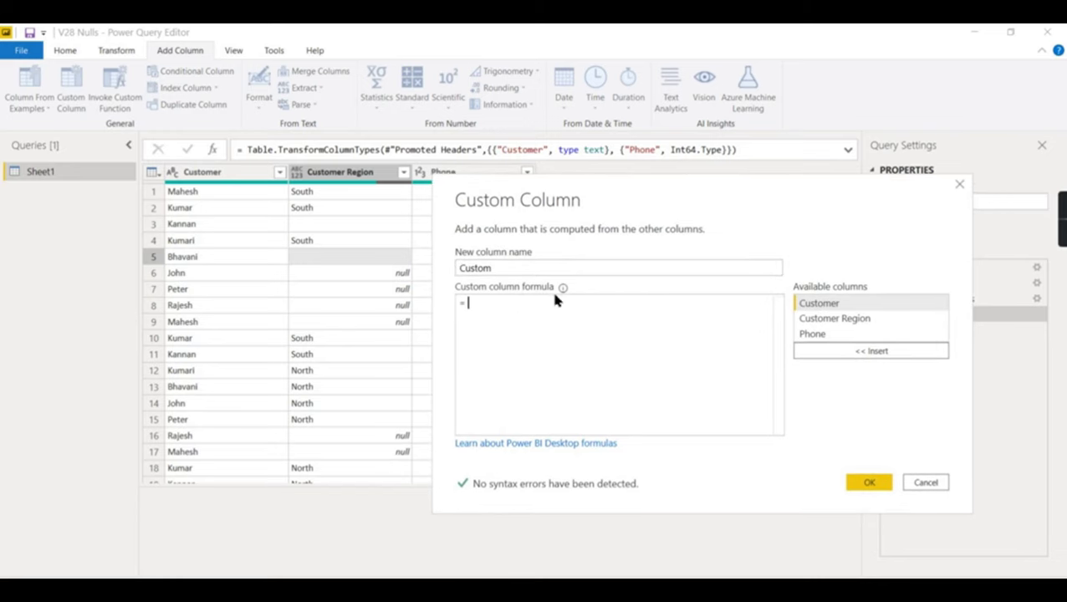
type("if")
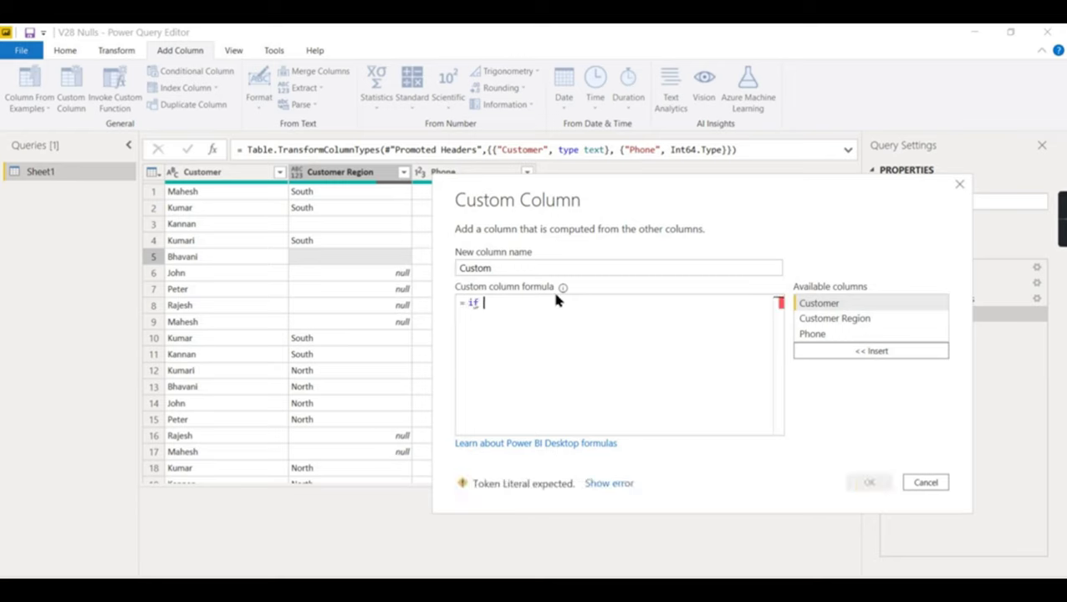
left_click(847, 320)
double_click(816, 321)
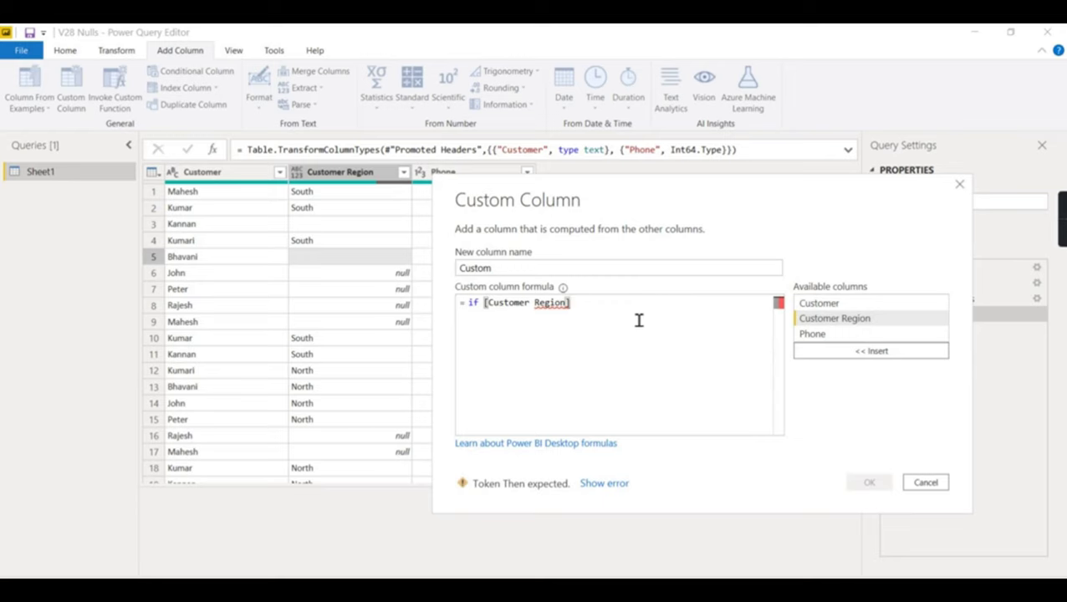
type("= n")
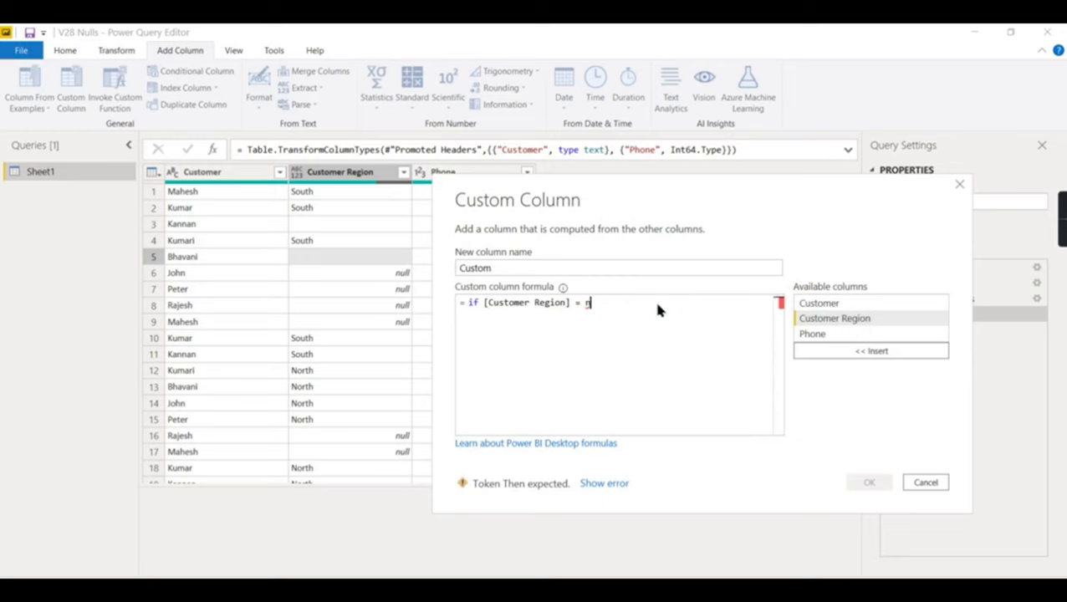
type("ull")
type(" then 1 else 0")
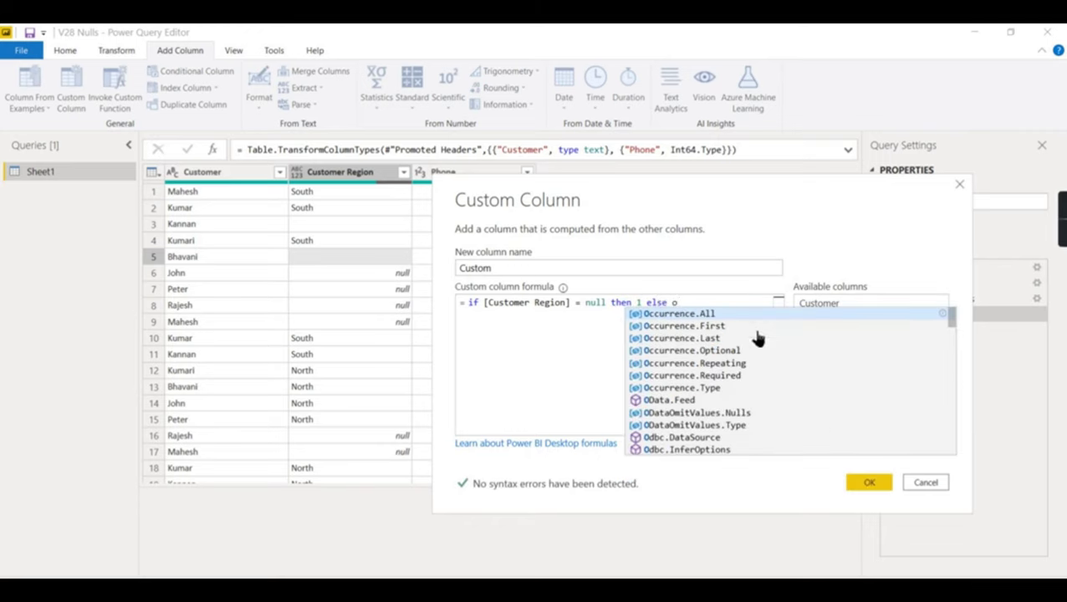
left_click(870, 482)
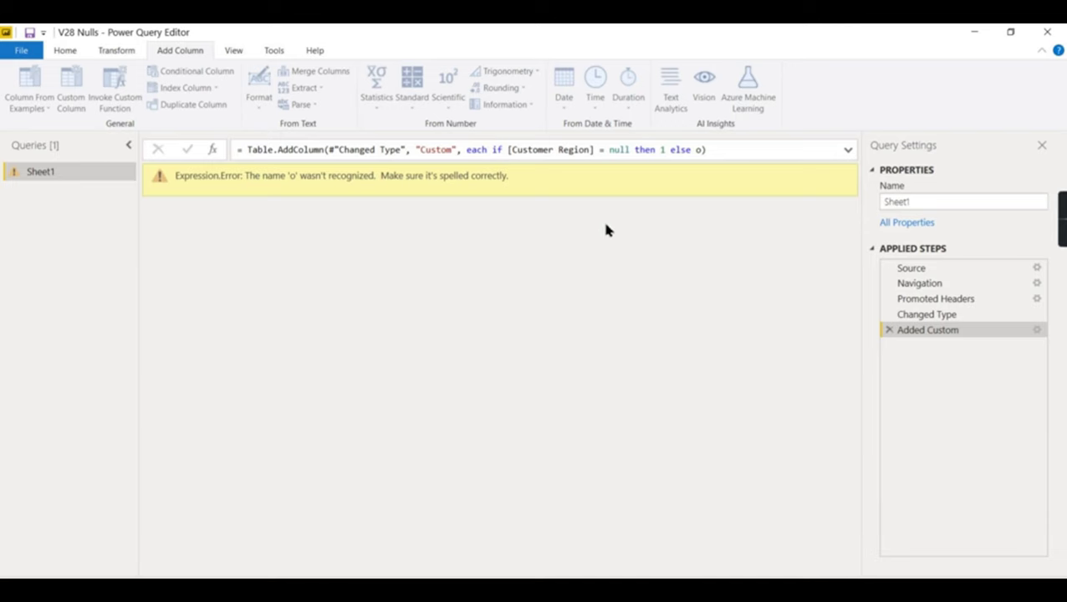
- Correct the formula to if ([Customer Region] = null) then 1 else 0
left_click(1037, 330)
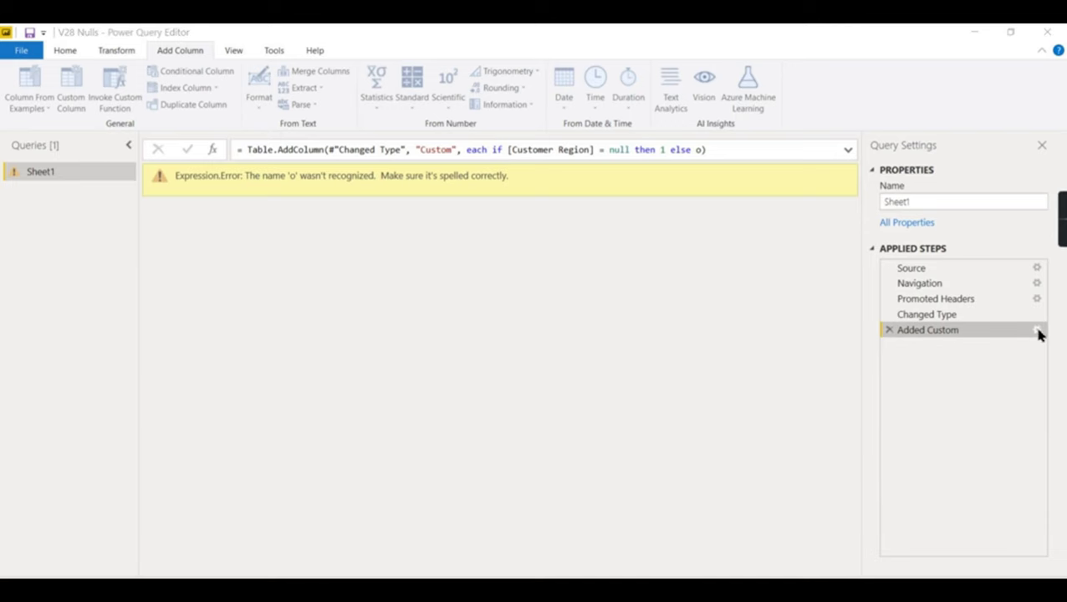
left_click(452, 285)
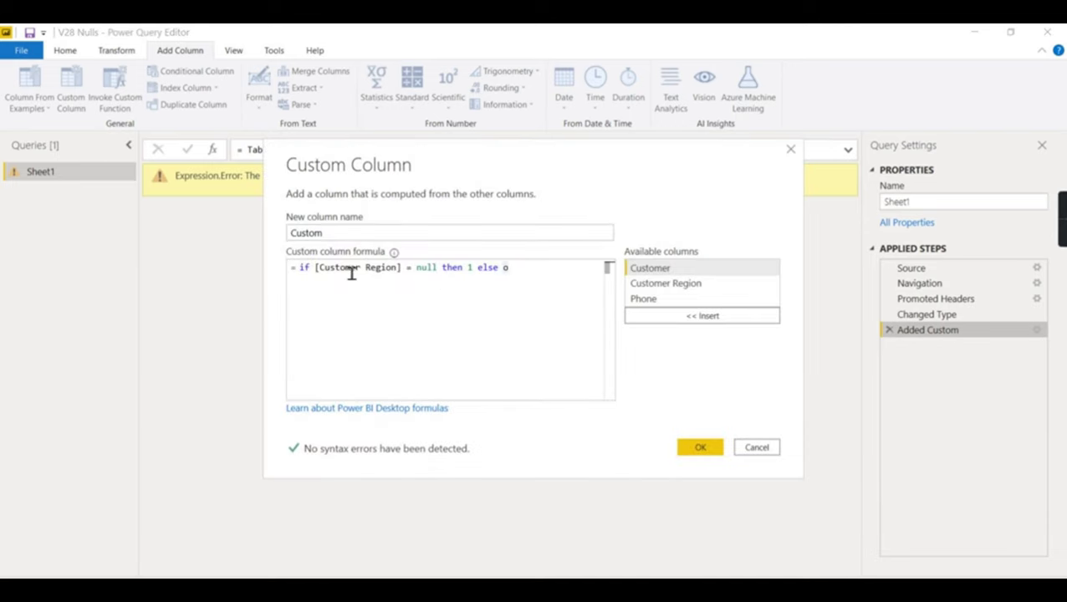
left_click_drag(315, 267, 399, 268)
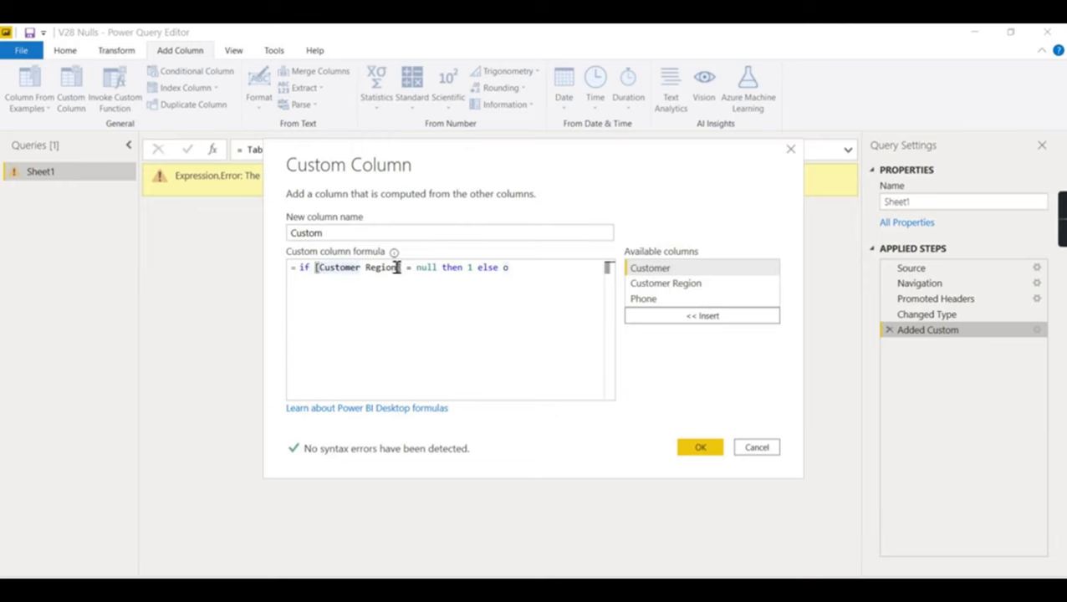
type("(")
left_click(444, 269)
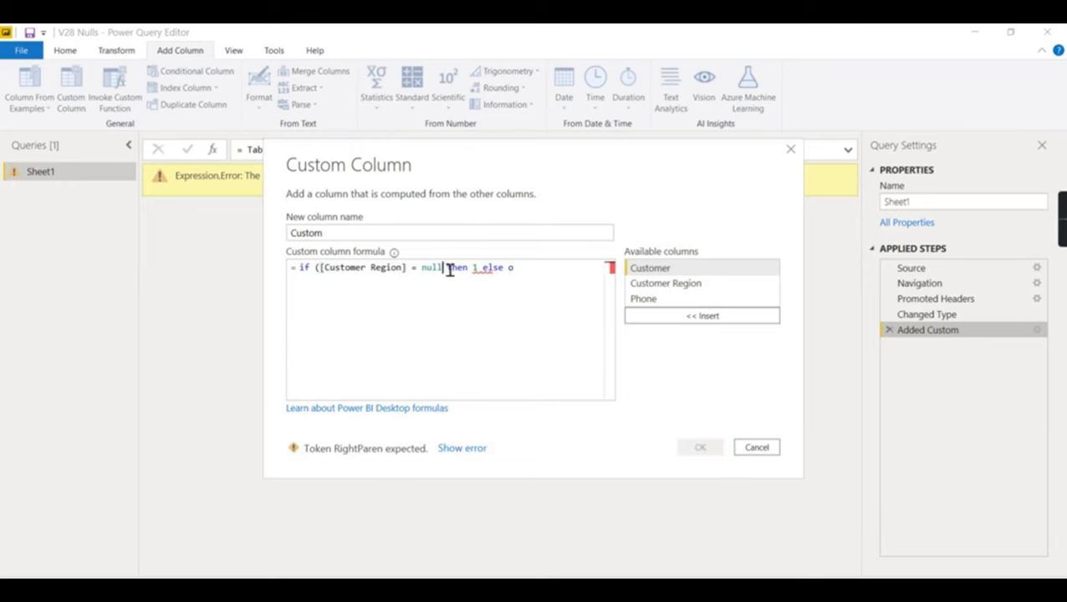
type(")")
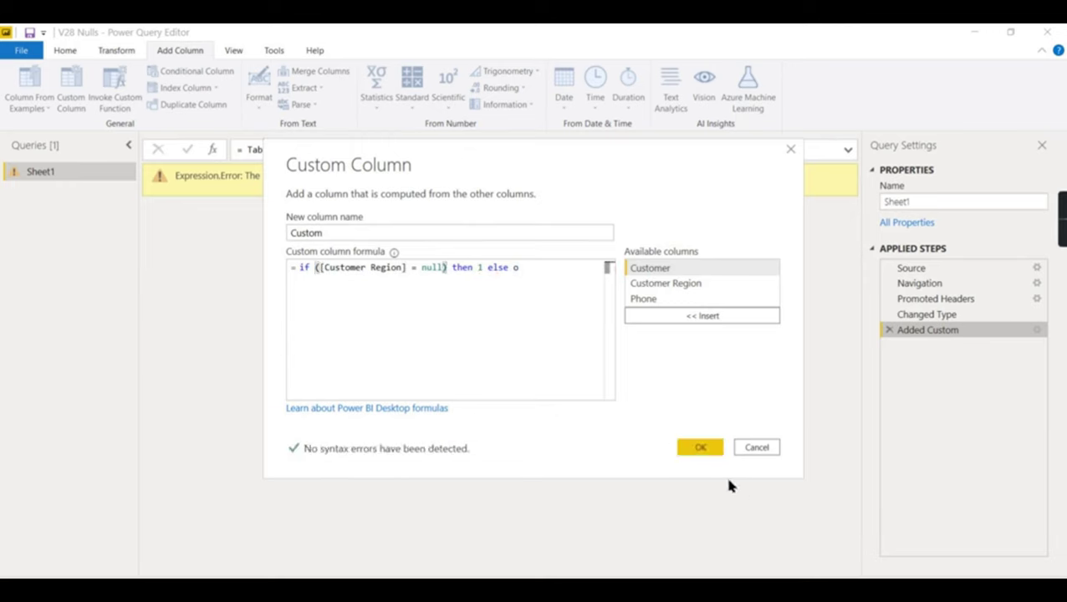
left_click(550, 281)
key("BackSpace")
type("0")
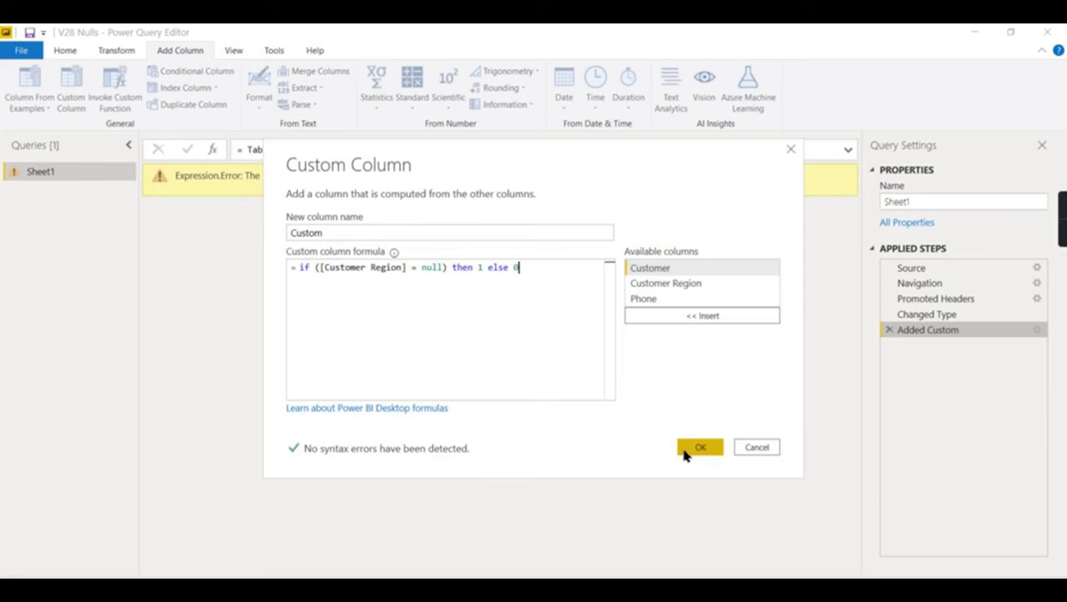
left_click(685, 451)
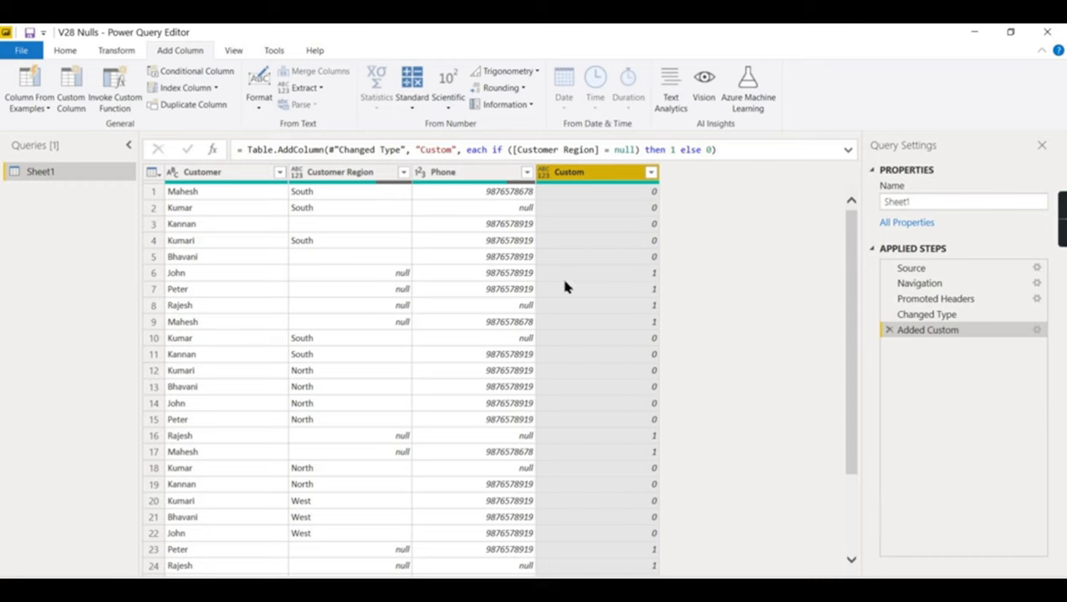
left_click(338, 262)
left_click(400, 276)
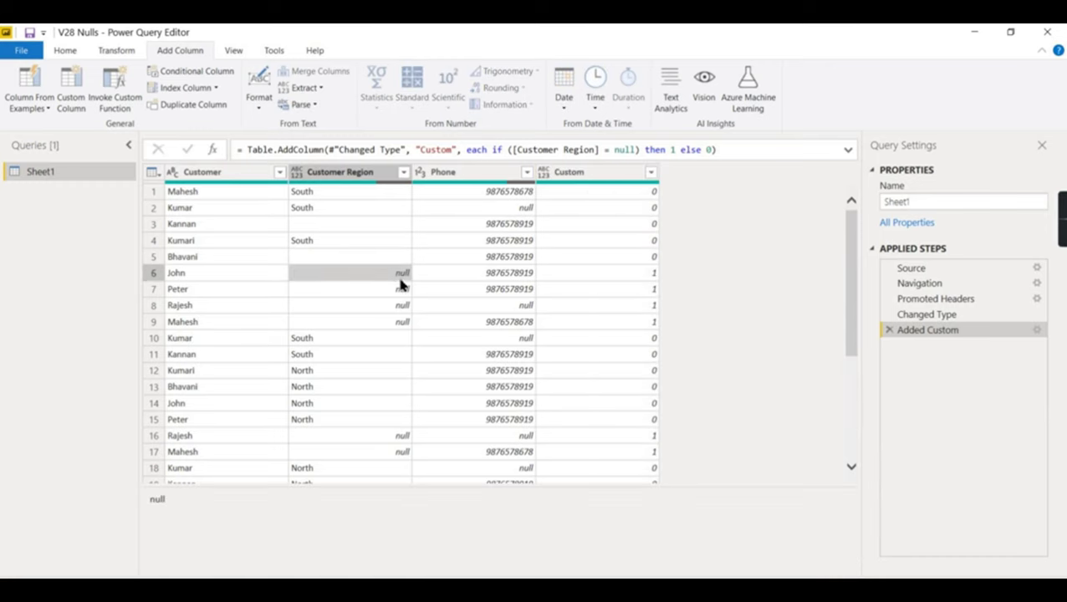
left_click(631, 276)
left_click(391, 277)
left_click(376, 292)
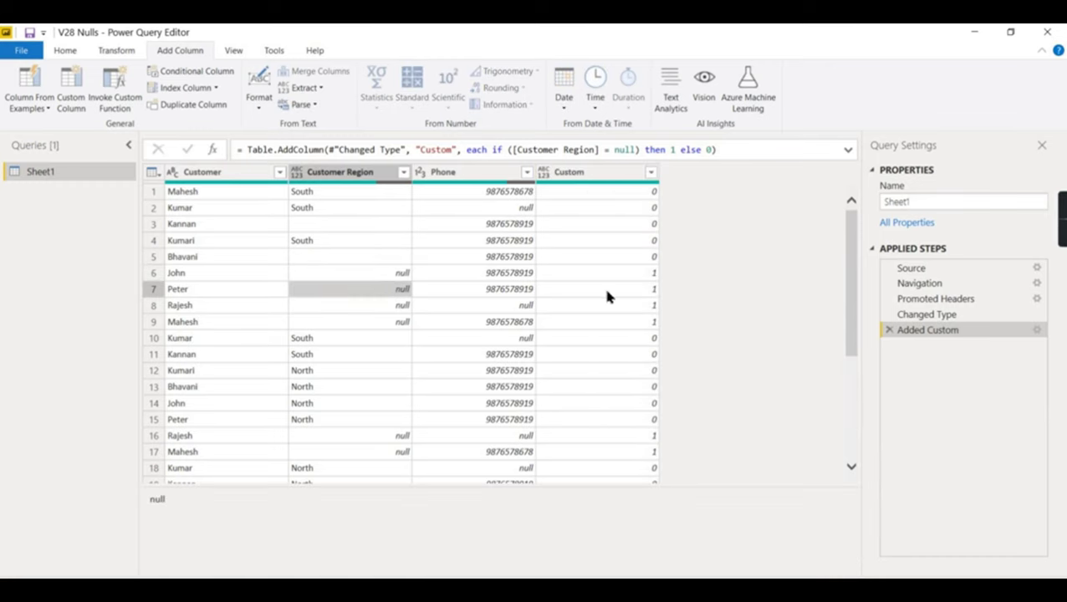
left_click(633, 289)
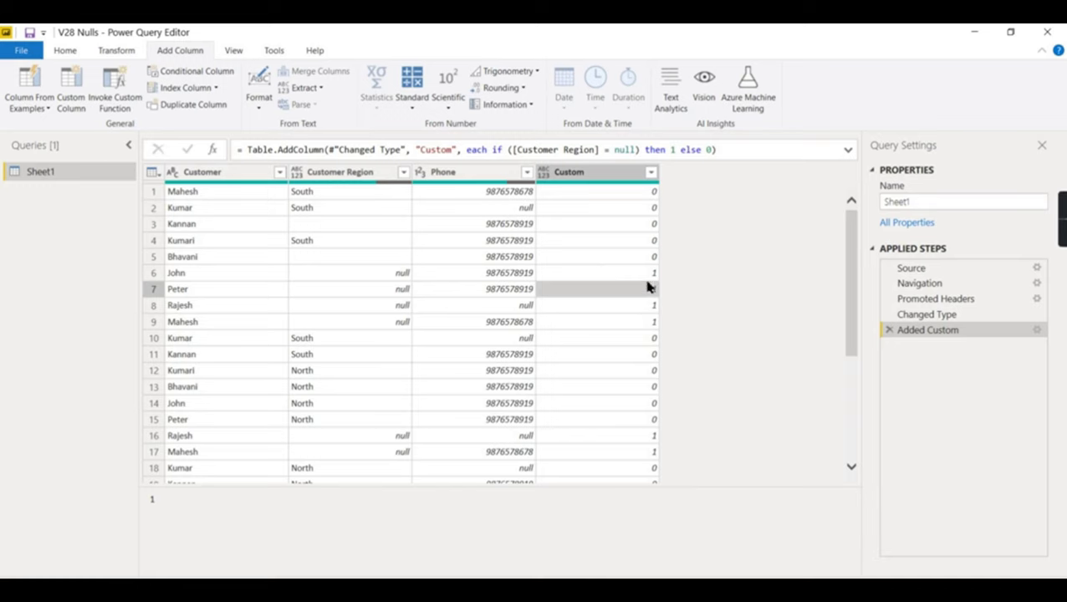
left_click(352, 226)
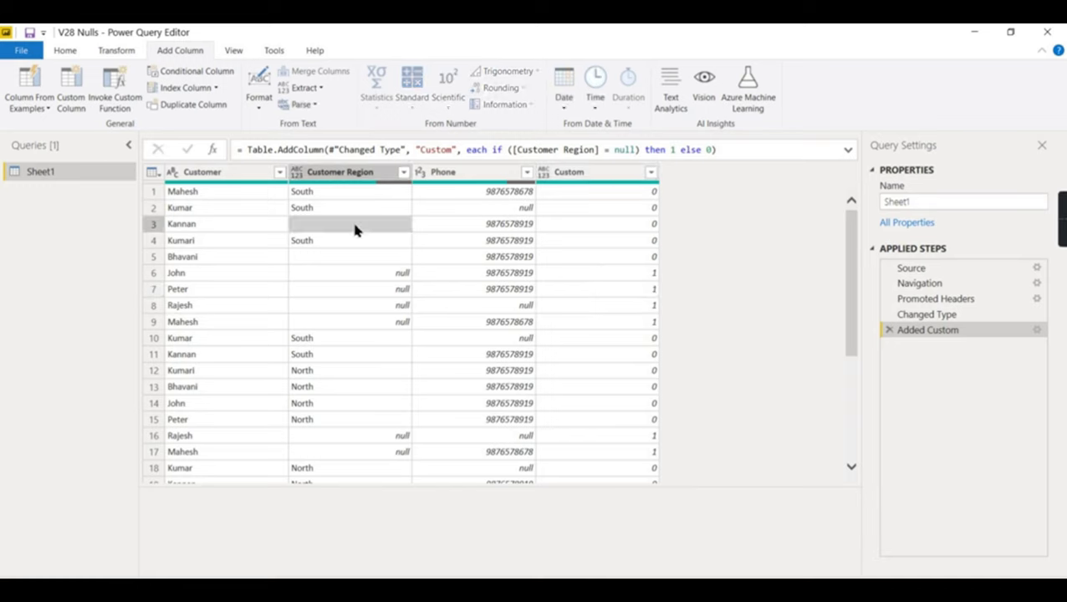
left_click(338, 258)
left_click(339, 227)
left_click(337, 258)
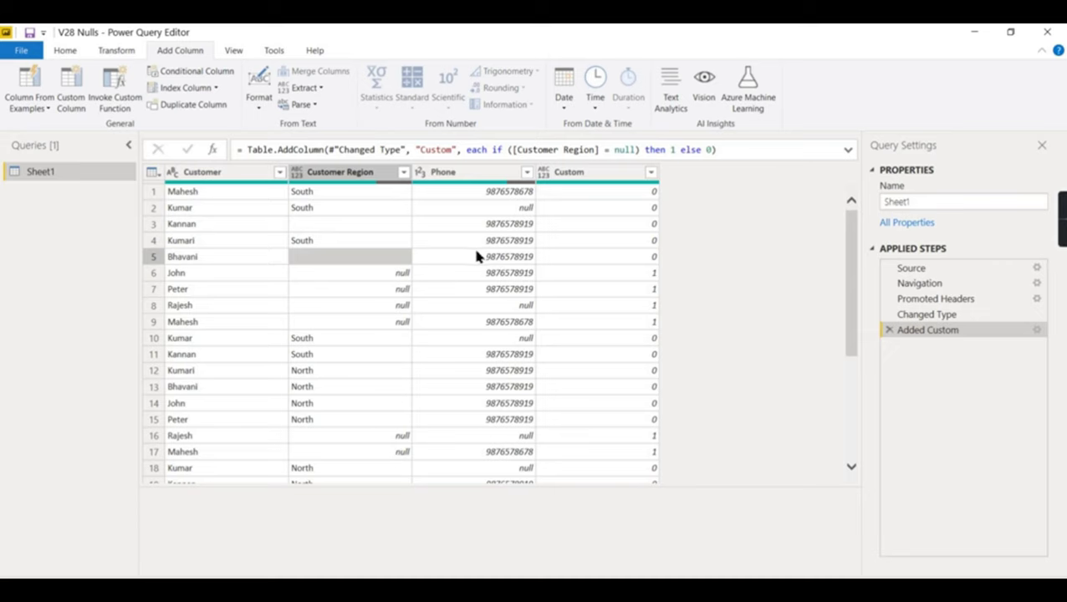
left_click(373, 225)
left_click(382, 260)
left_click(347, 225)
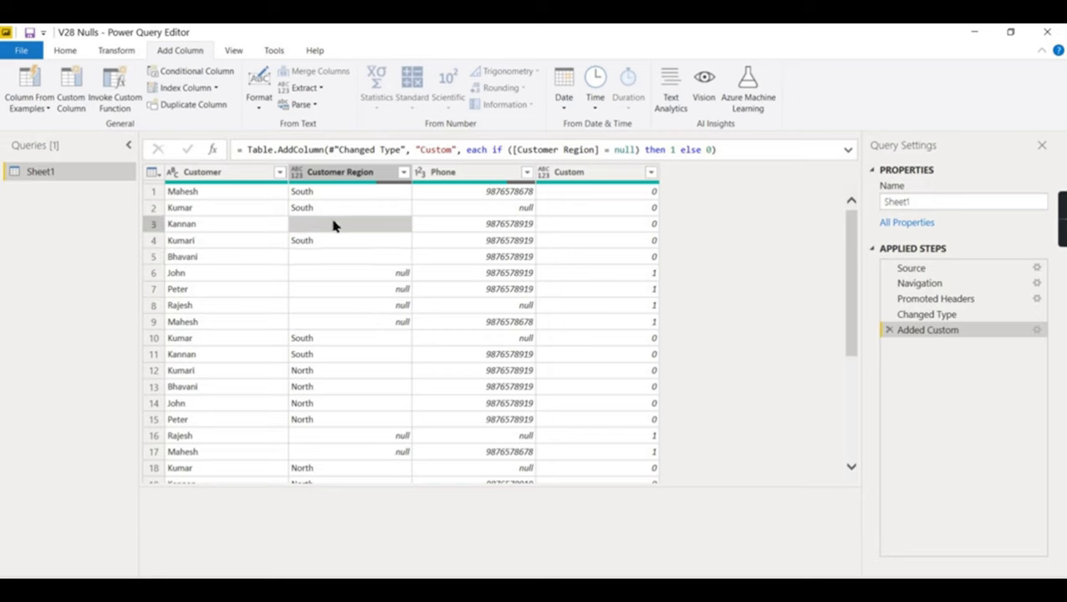
left_click(311, 261)
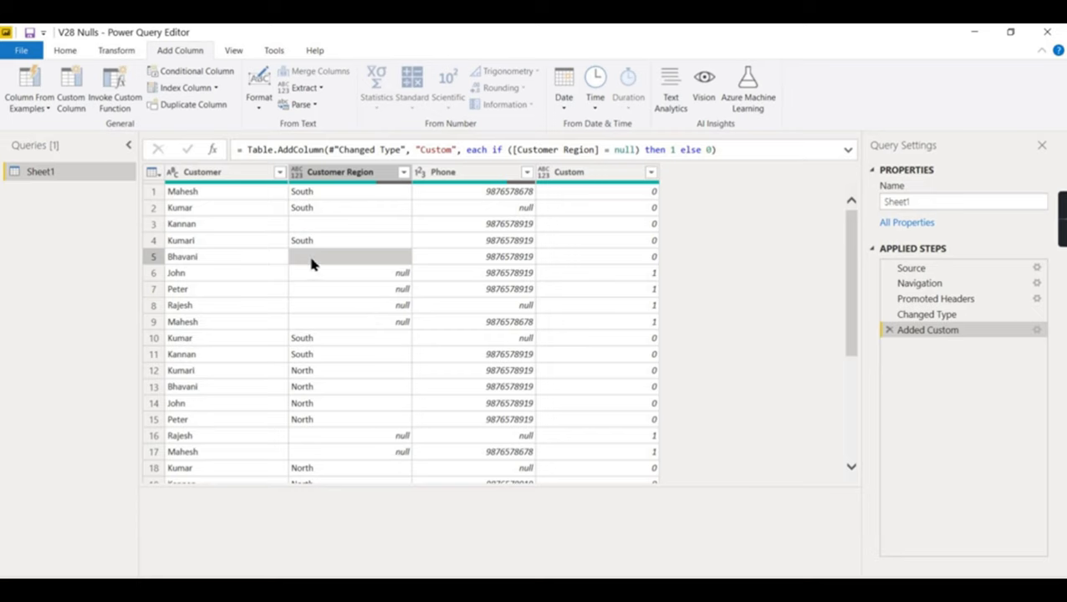
left_click(324, 224)
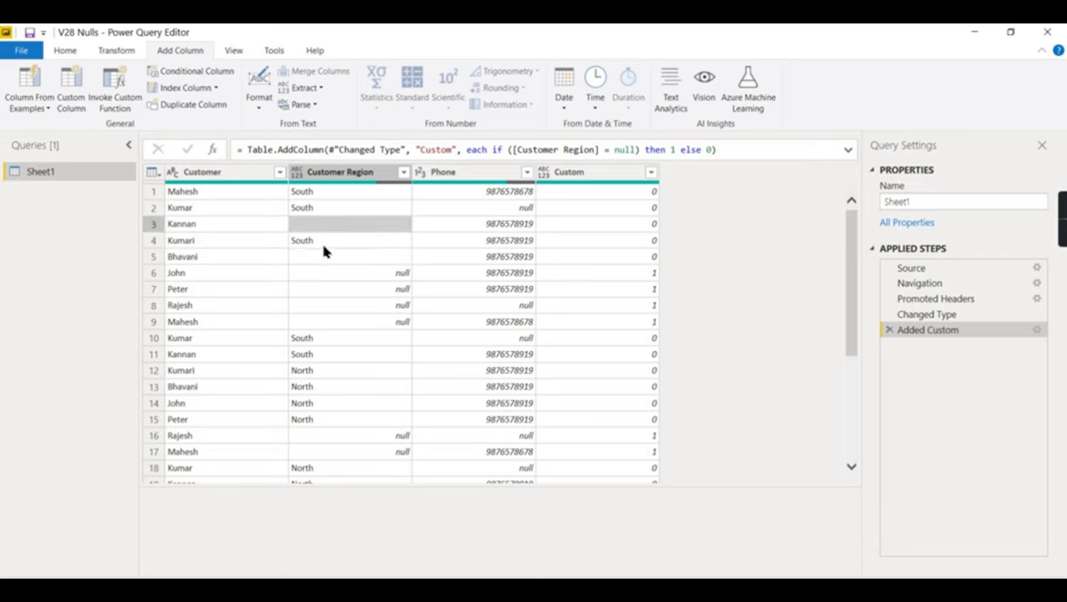
left_click(319, 256)
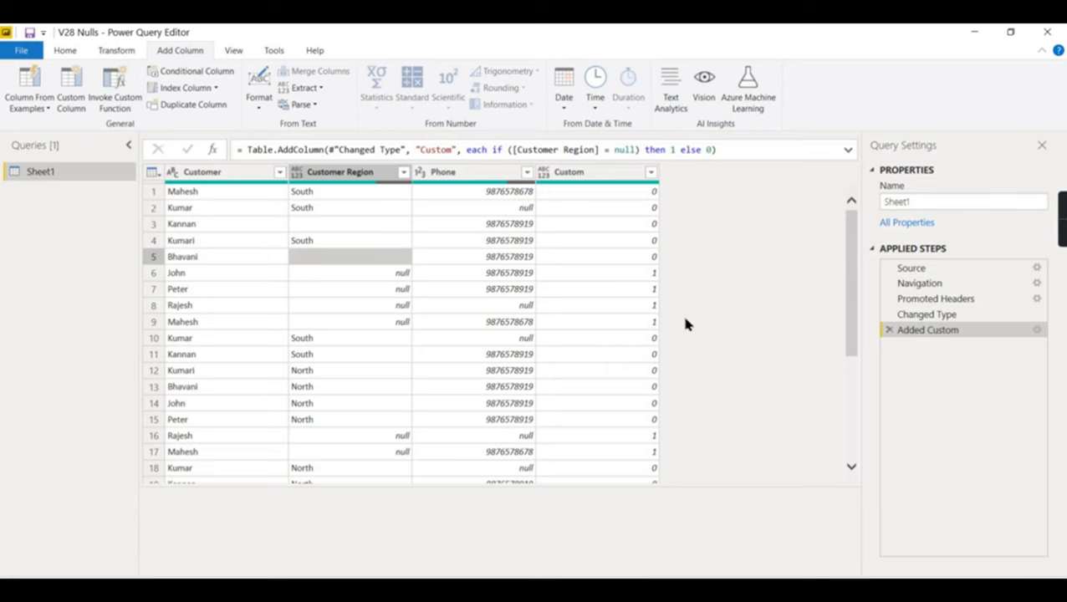
left_click(339, 173)
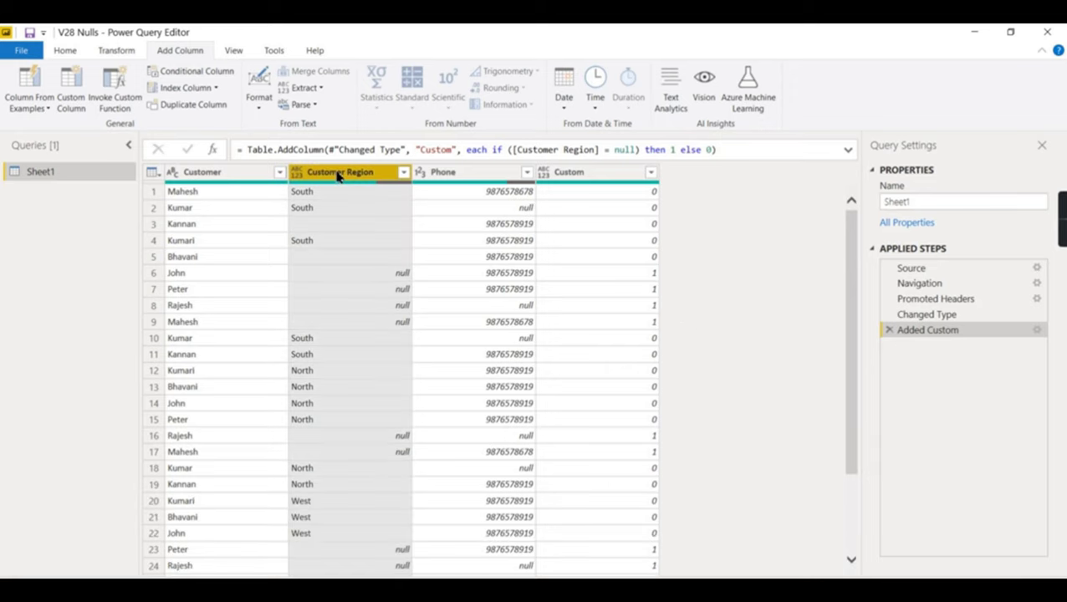
- Replace blank Customer Region values with null
right_click(339, 174)
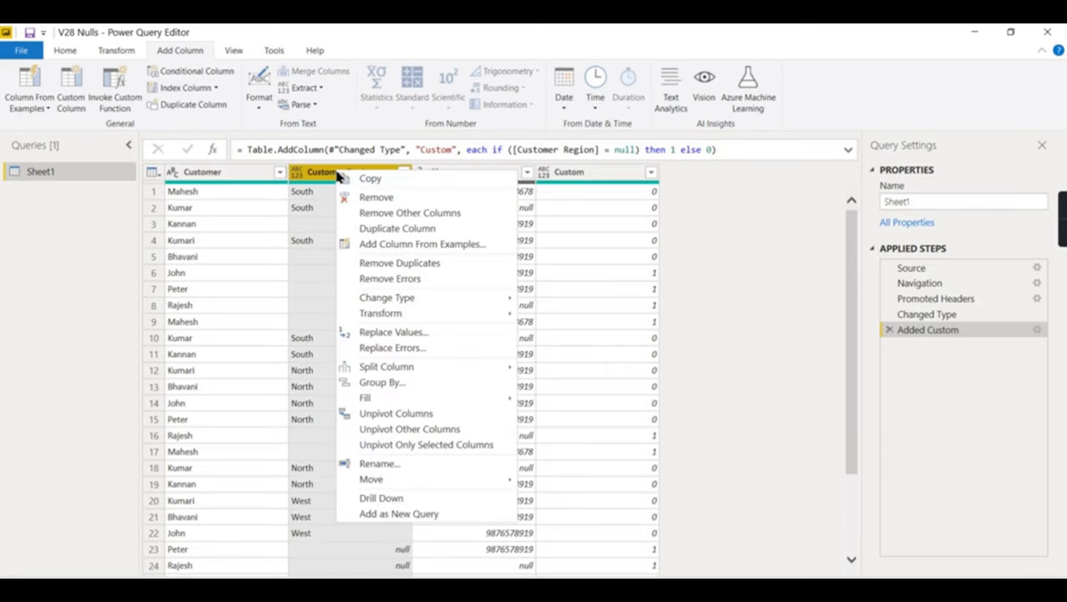
left_click(438, 334)
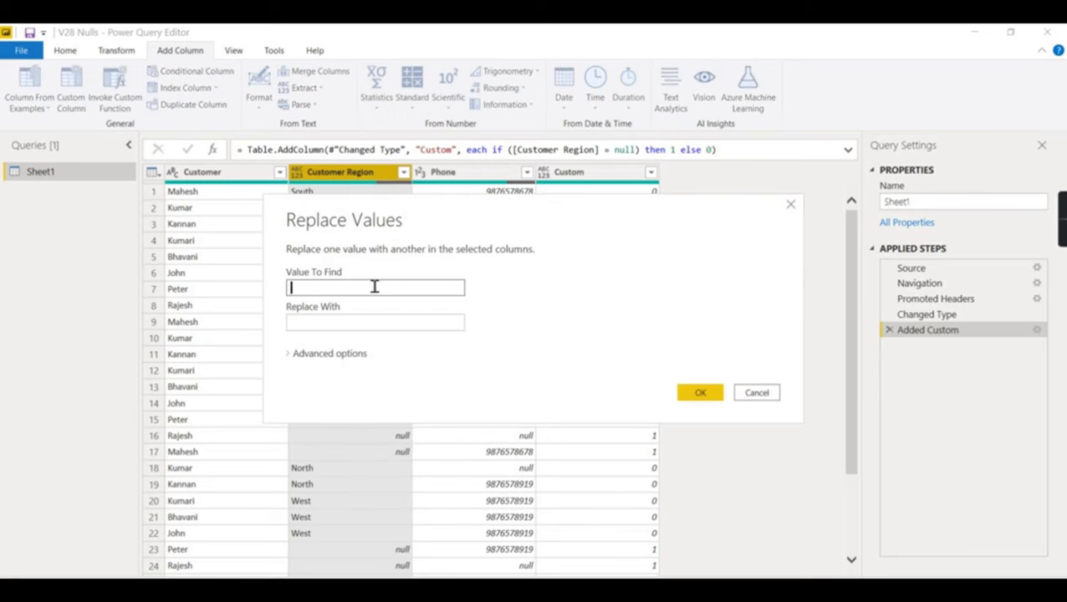
left_click(362, 325)
type("null")
left_click(708, 391)
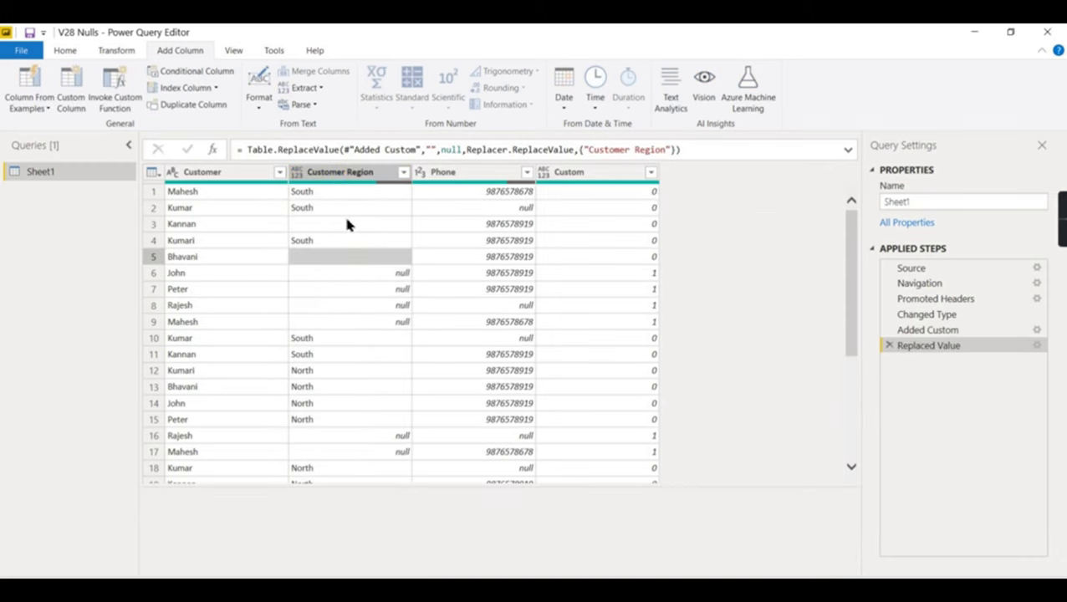
- Trim Customer Region text and delete the earlier Replaced Value step
right_click(347, 180)
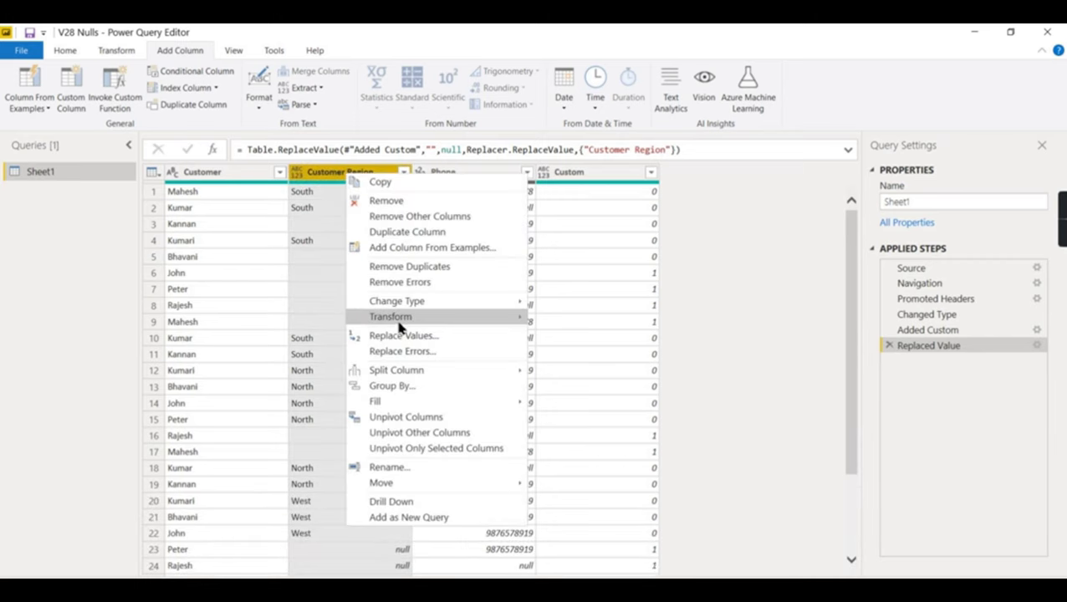
mouse_move(393, 316)
left_click(593, 348)
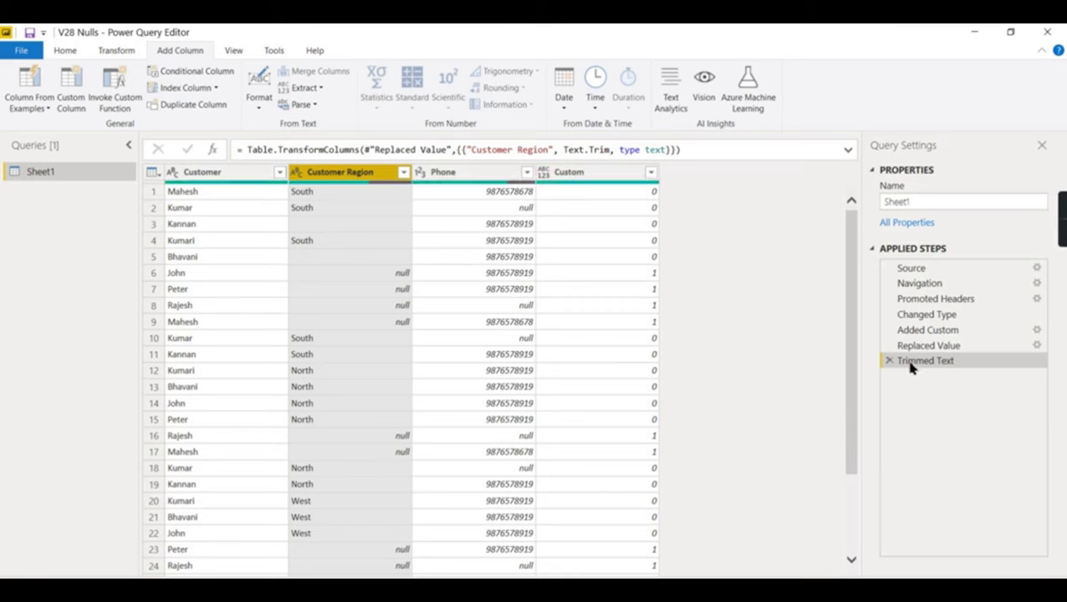
left_click(889, 350)
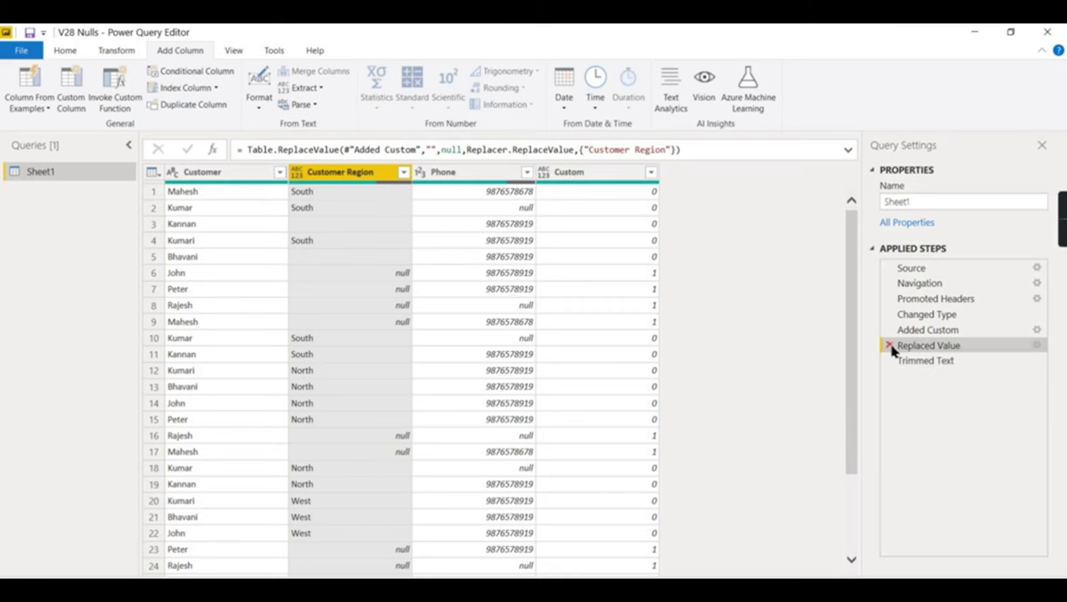
left_click(890, 347)
left_click(678, 347)
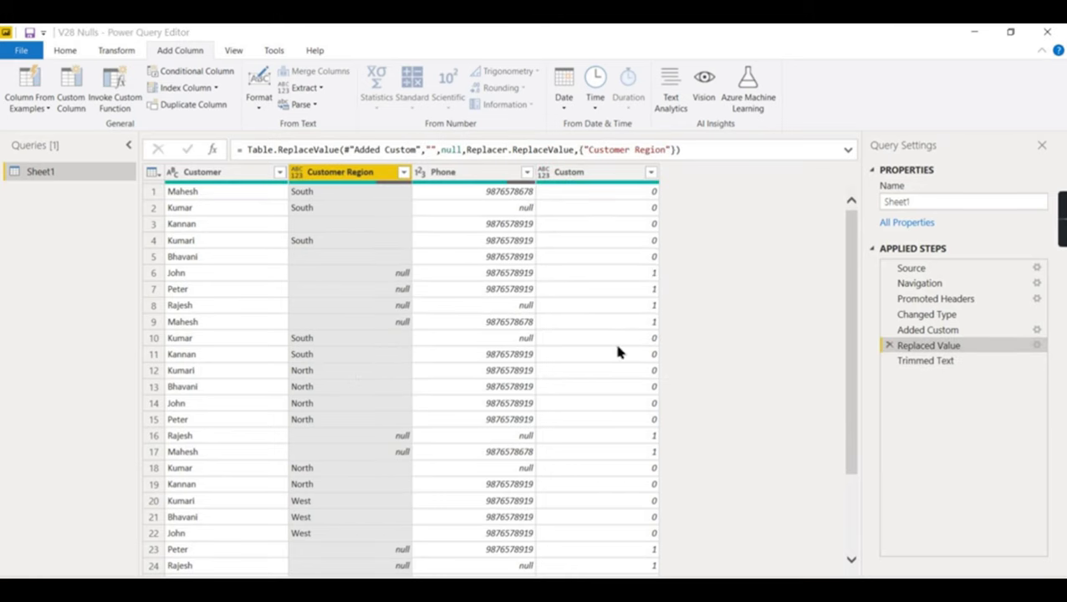
left_click(889, 346)
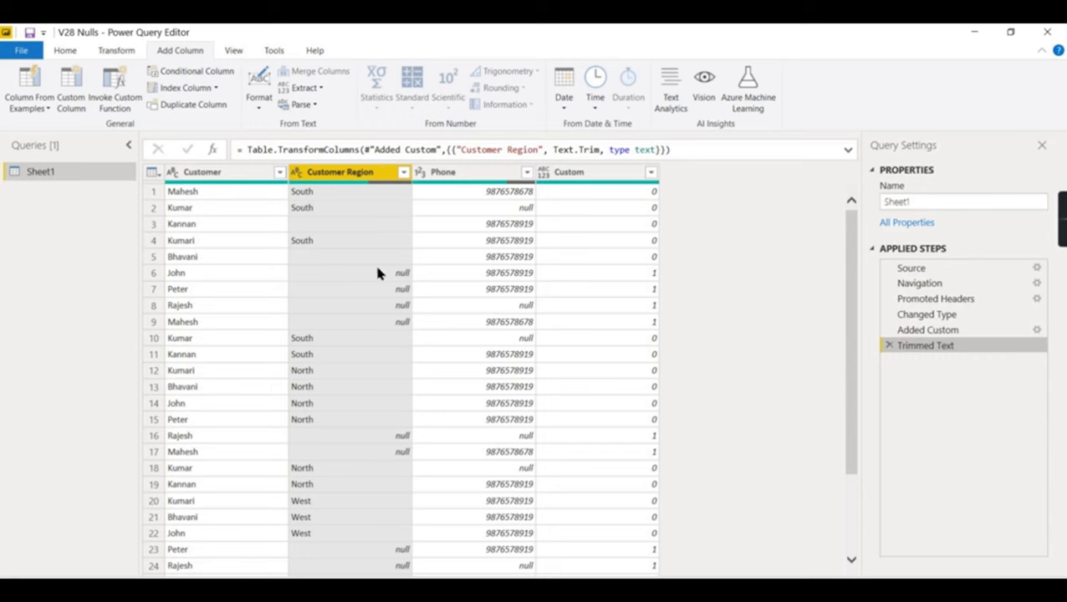
- Replace the trimmed blank regions with null and confirm rows 3 and 5 show null
right_click(354, 176)
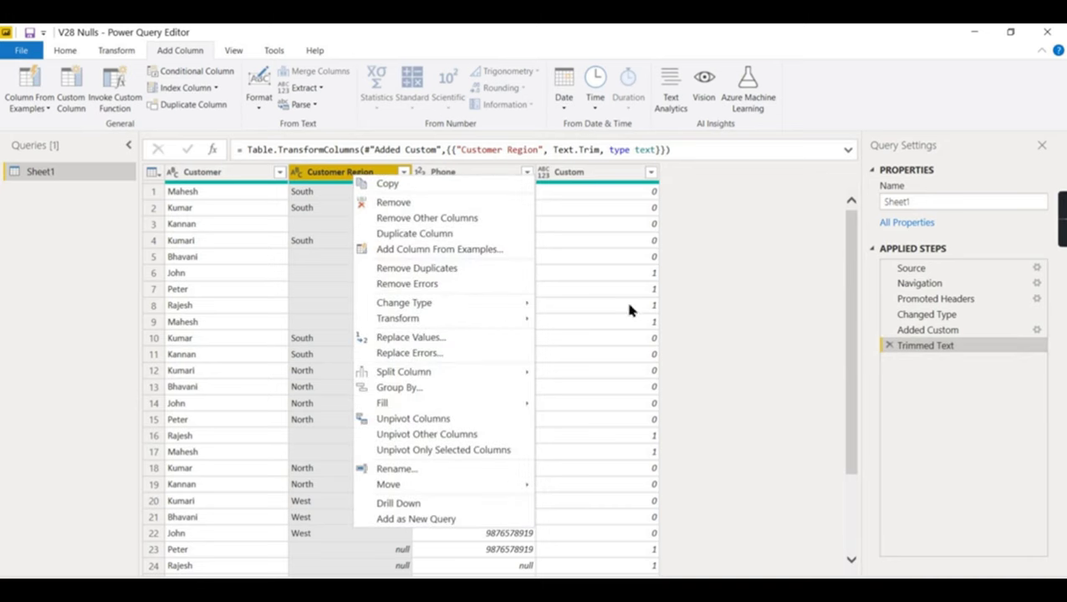
left_click(954, 332)
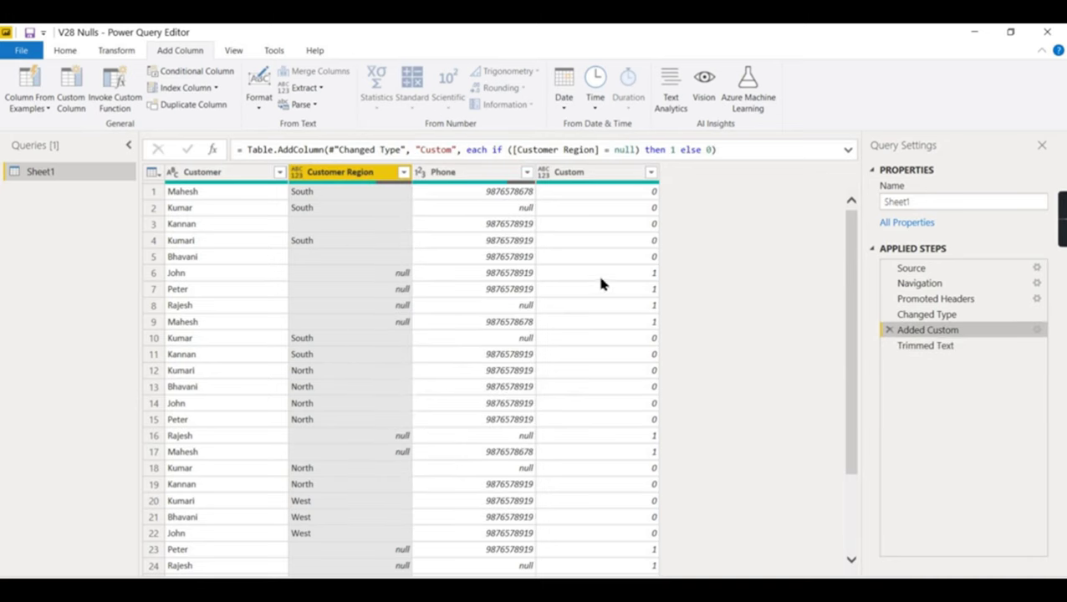
left_click(905, 350)
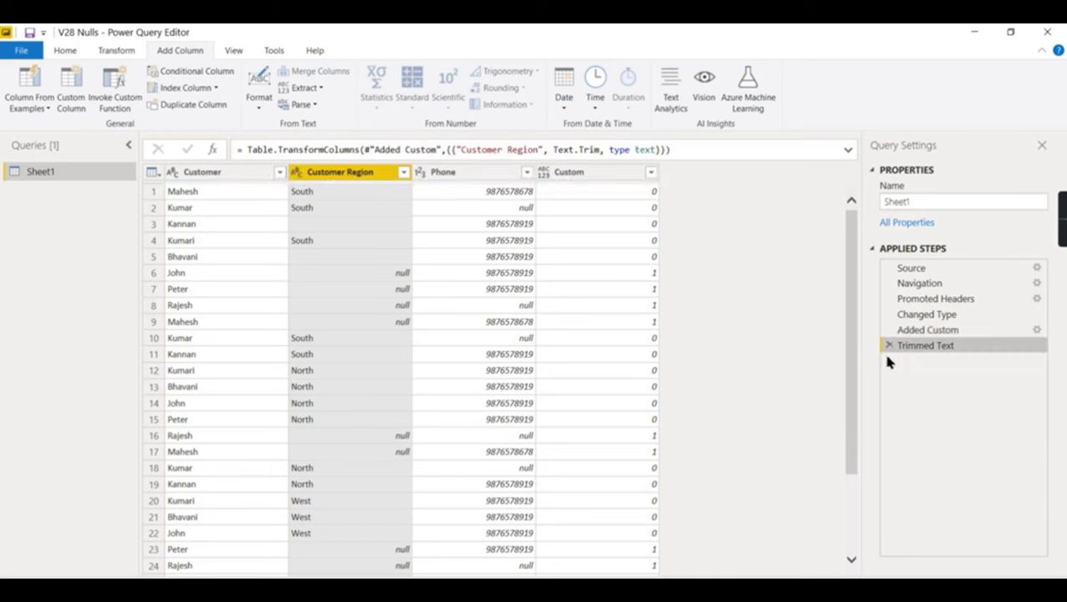
right_click(327, 178)
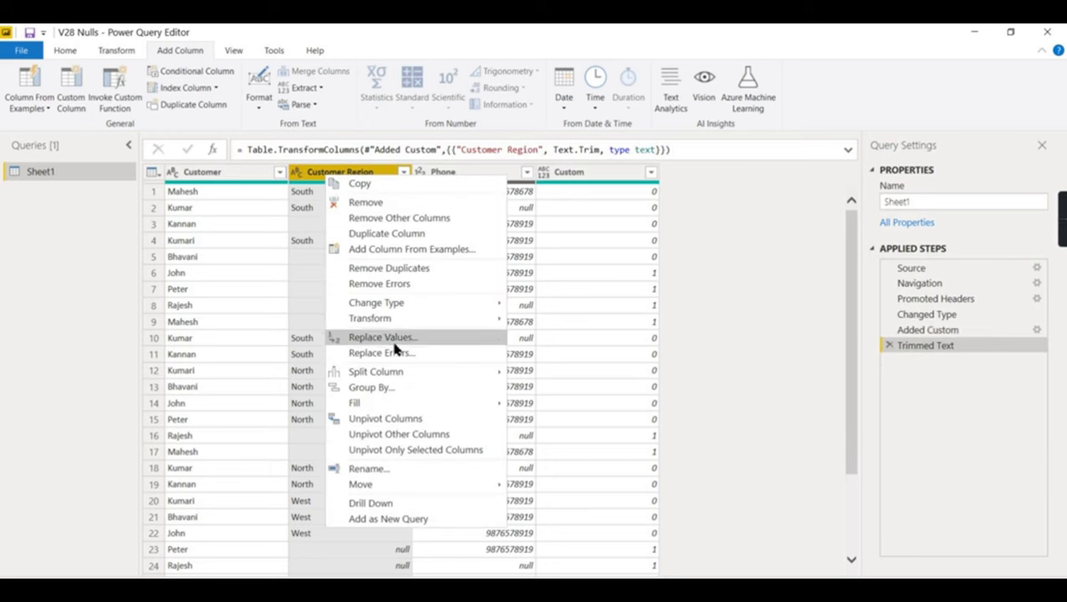
left_click(394, 342)
left_click(359, 325)
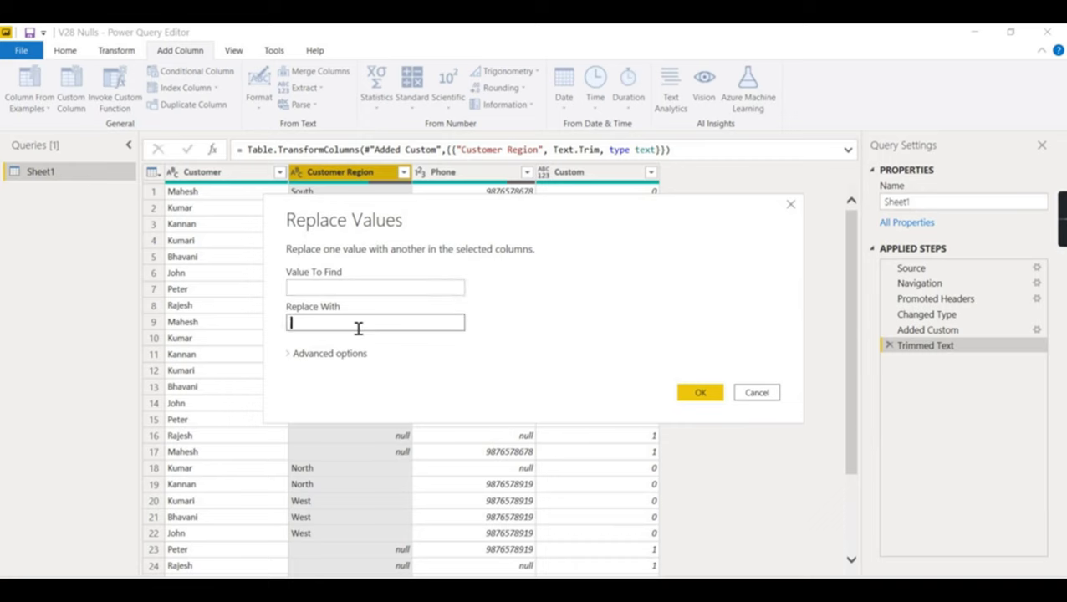
type("null")
left_click(703, 394)
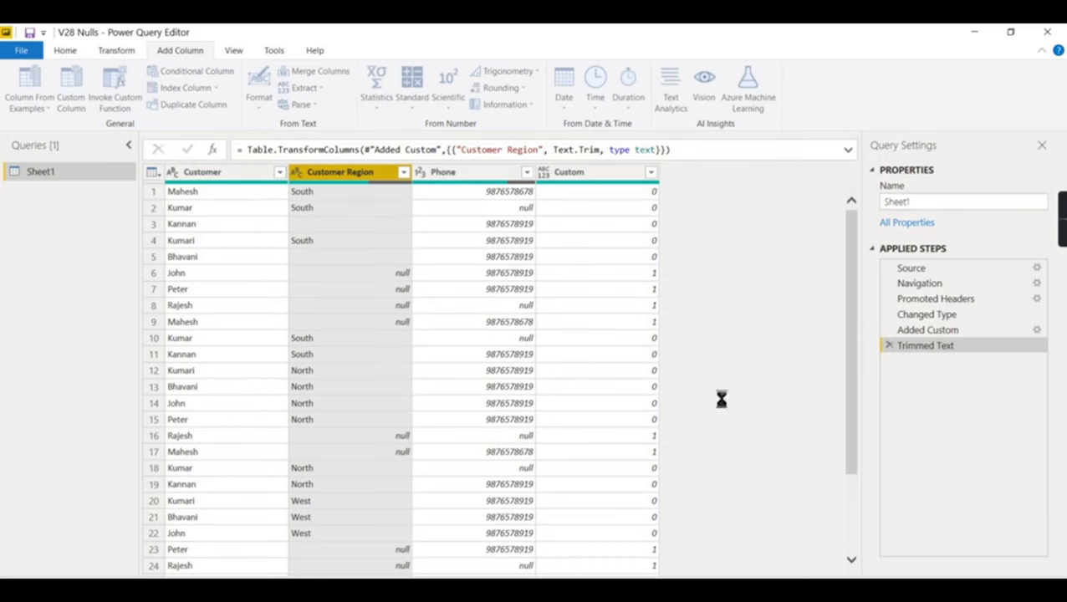
left_click(403, 228)
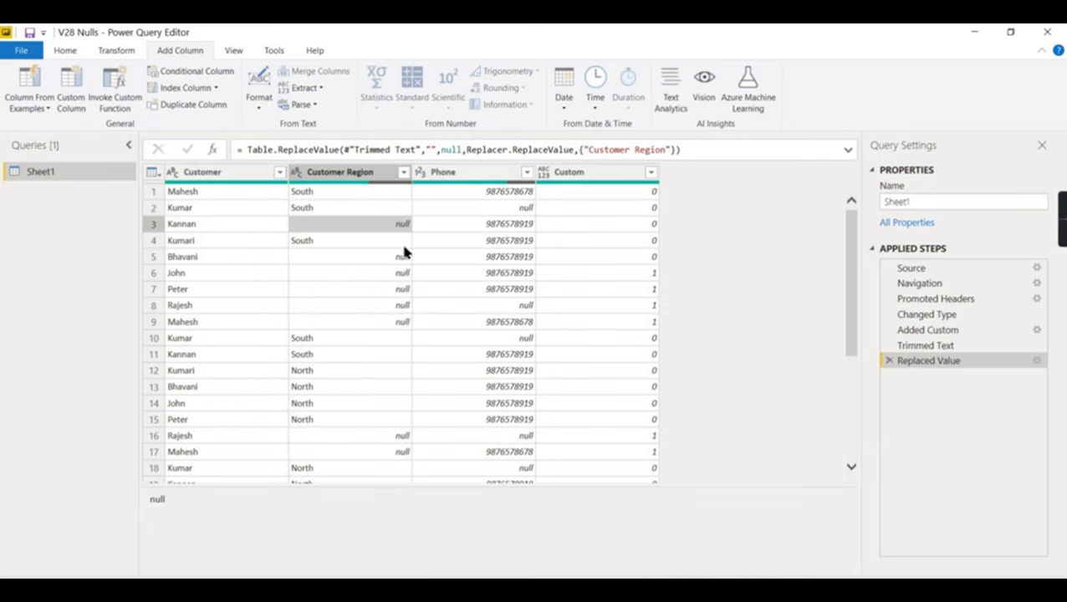
left_click(403, 259)
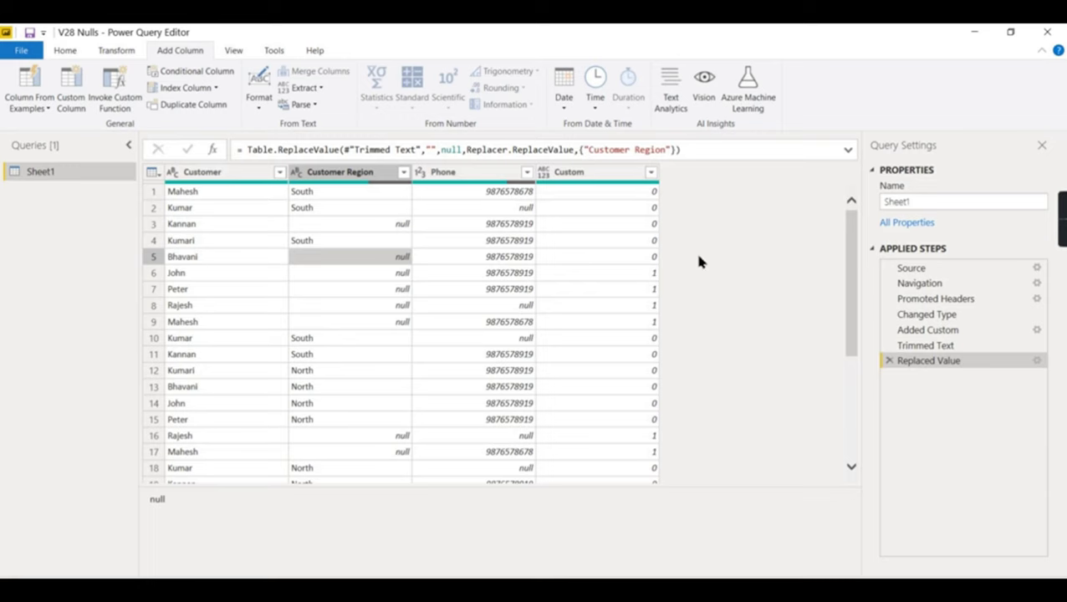
- Move Added Custom below Replaced Value and verify Custom shows 1 in rows 3, 6, 7, 8
left_click_drag(924, 391, 939, 379)
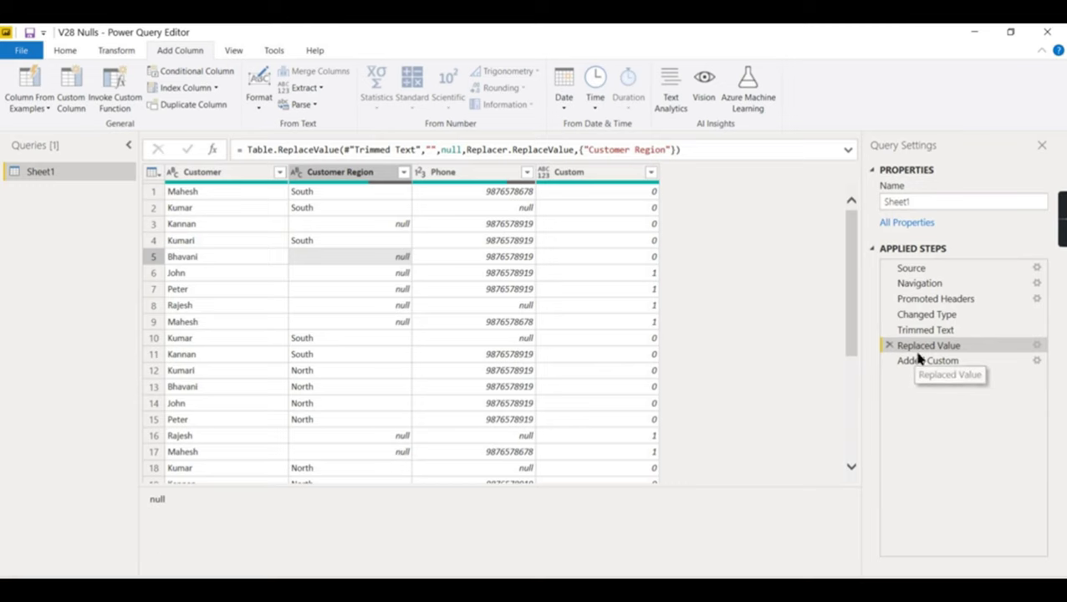
left_click(923, 363)
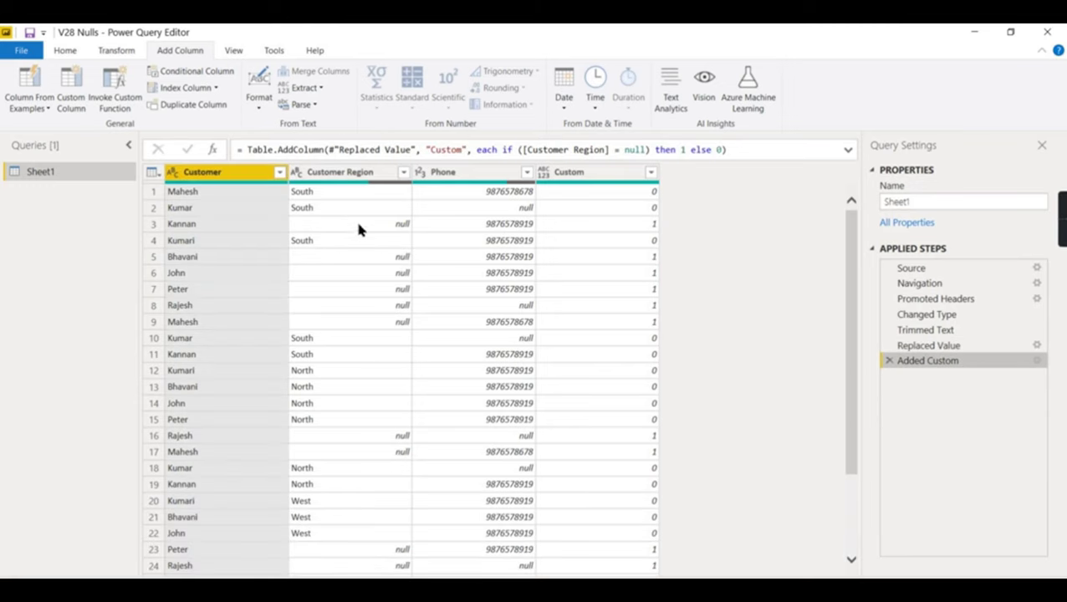
left_click(358, 223)
left_click(613, 225)
left_click(649, 273)
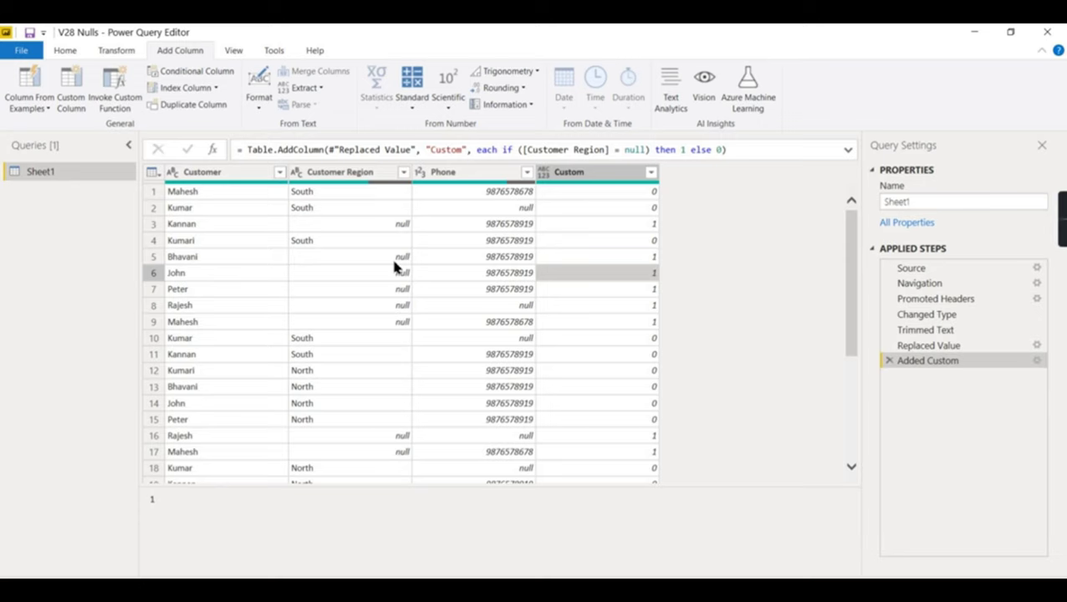
left_click(654, 228)
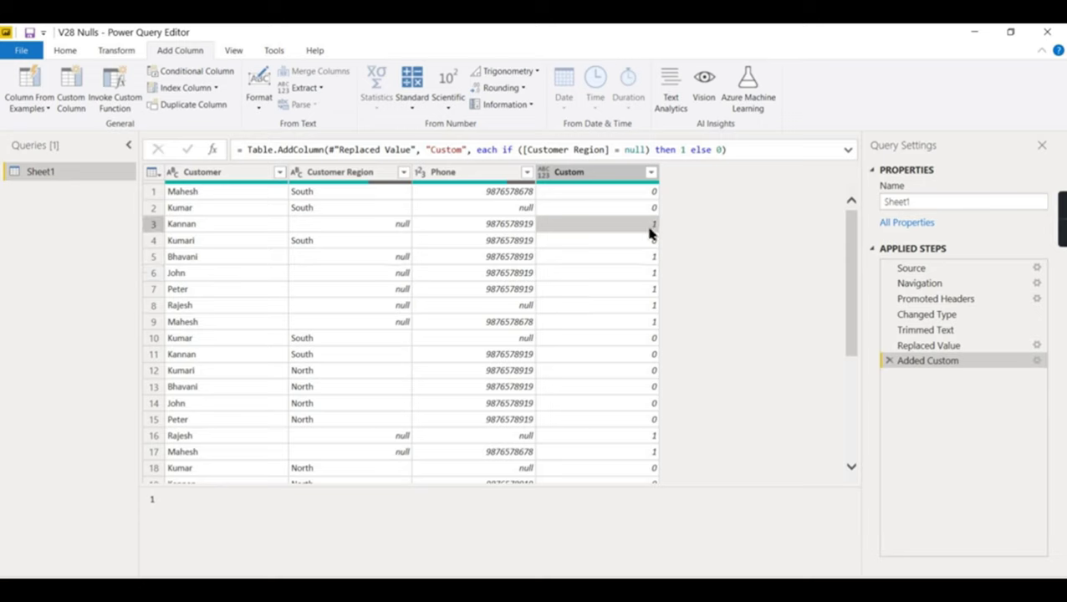
left_click(653, 288)
left_click(653, 306)
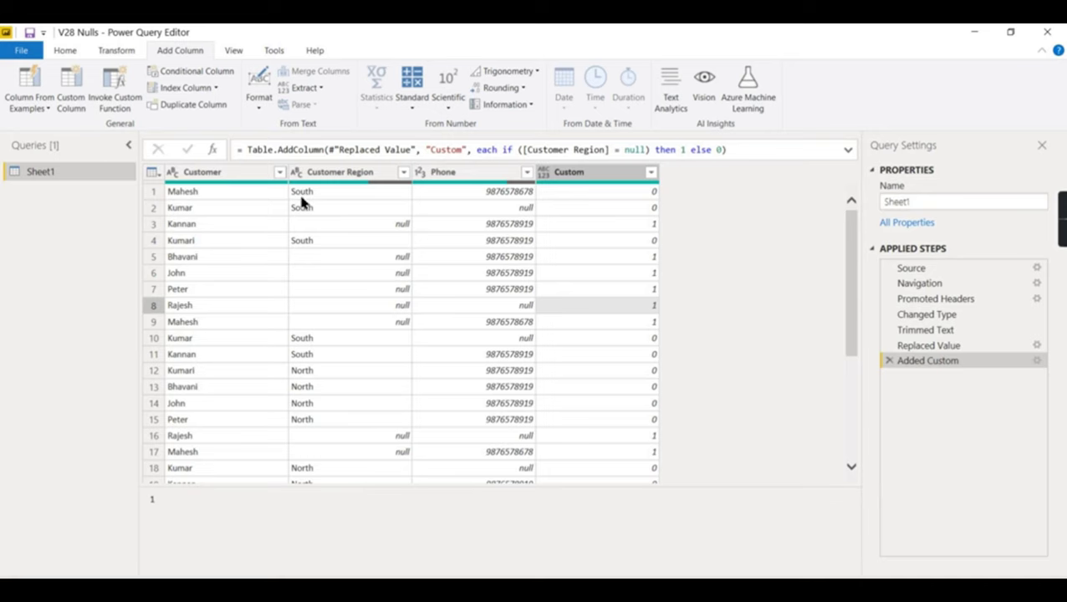
- Review the Custom column results, then start another Custom Column
scroll(306, 407, "down", 3)
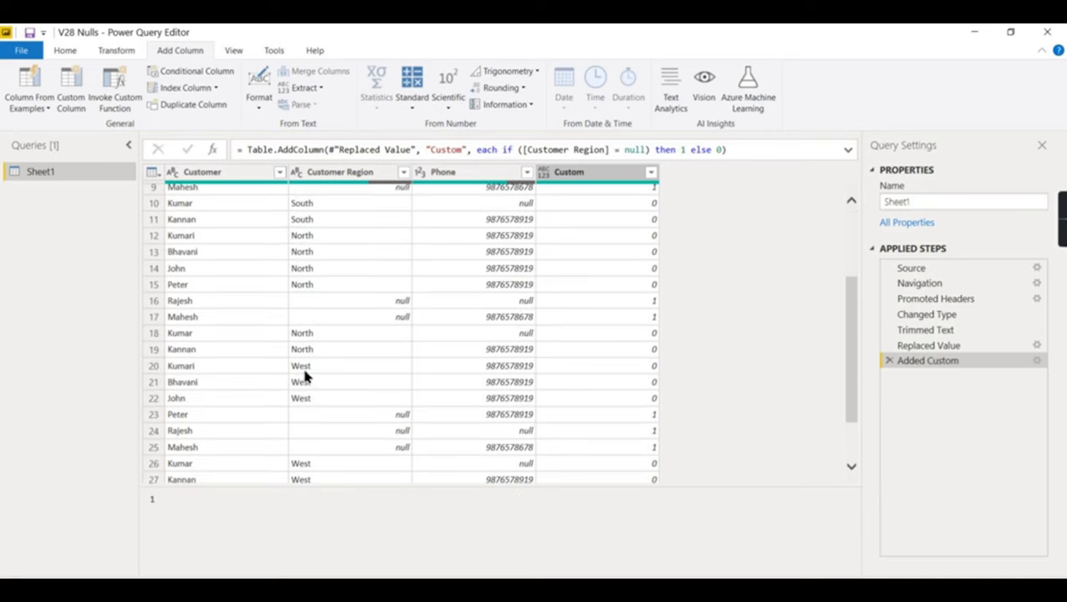
scroll(311, 257, "up", 3)
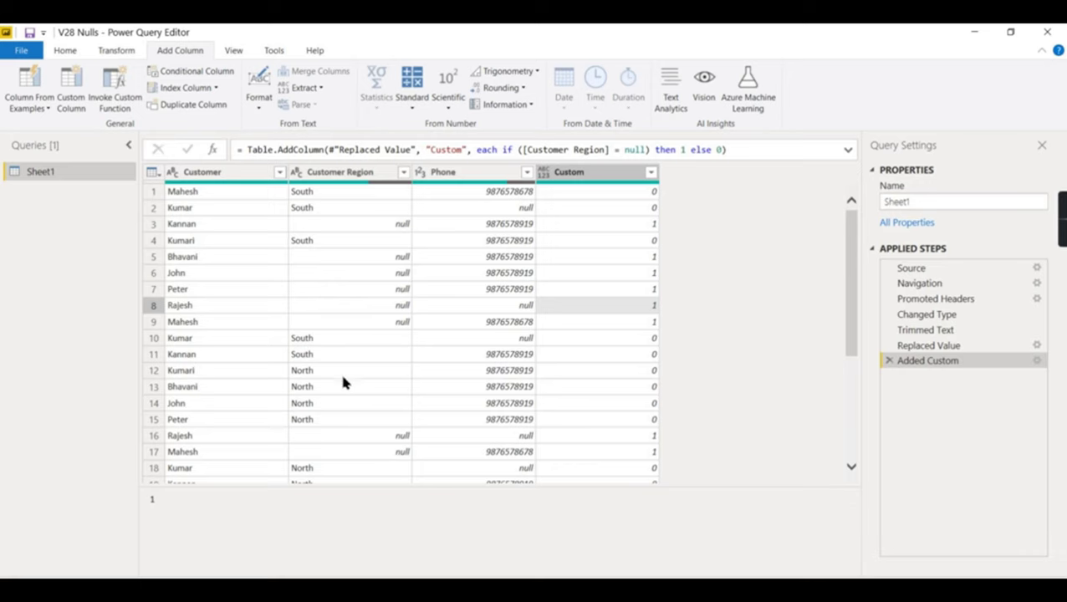
scroll(343, 382, "down", 3)
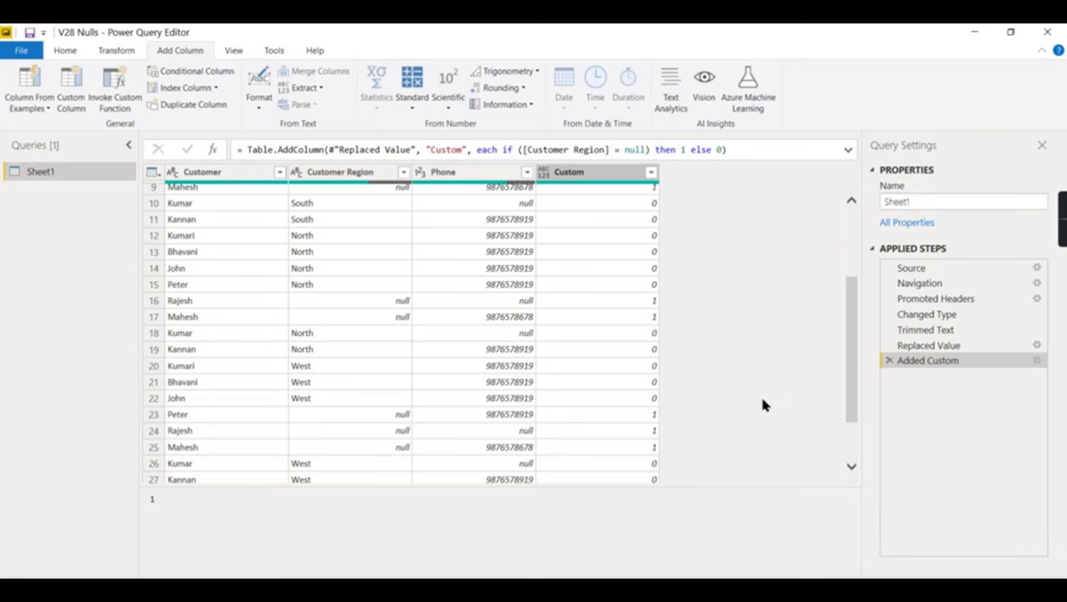
scroll(322, 316, "up", 3)
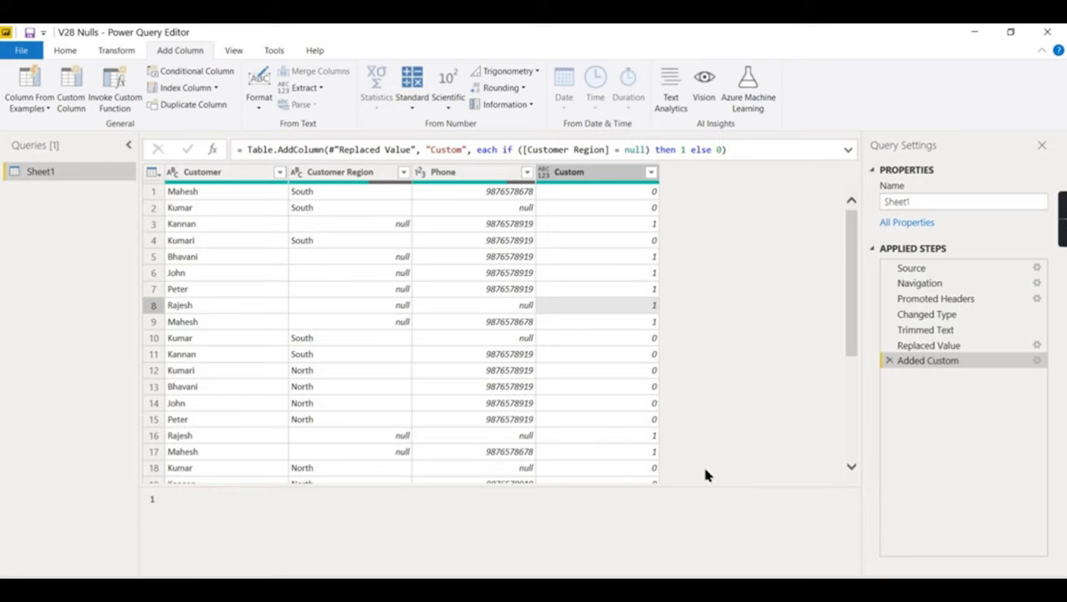
left_click(74, 91)
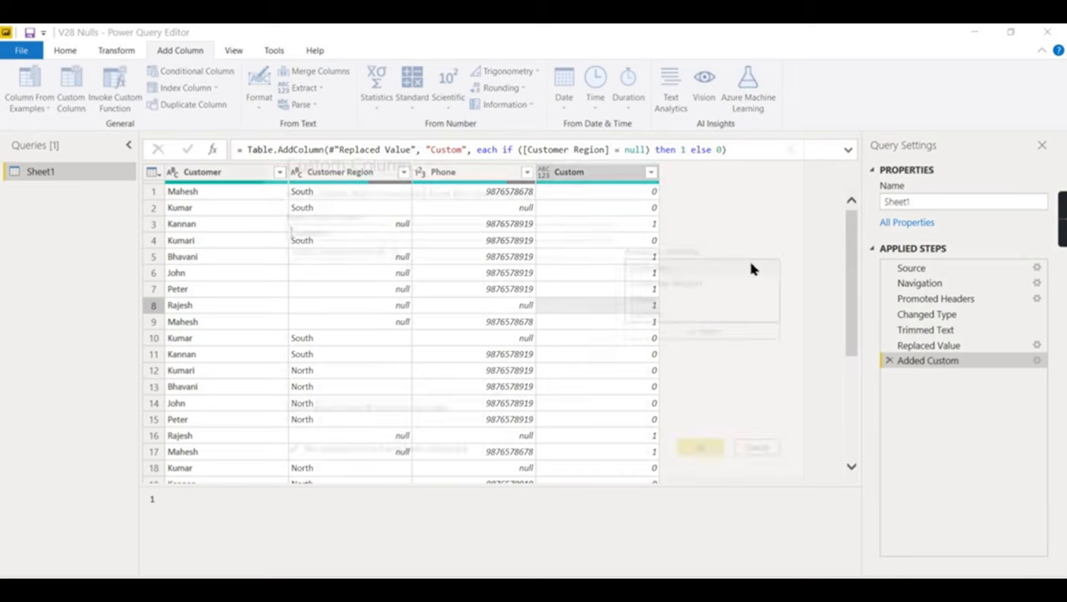
- Name the column Category and enter a Text.Contains if-formula returning "Cat 1" or "Others"
left_click_drag(357, 233, 295, 191)
type("Category")
left_click(351, 267)
type("if (")
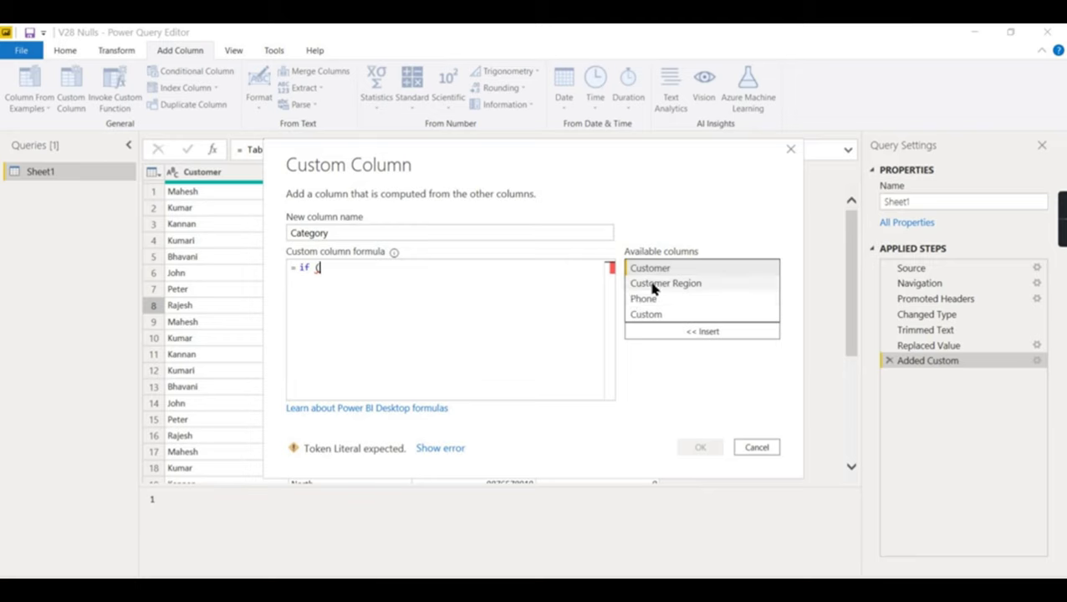
double_click(653, 284)
left_click(322, 269)
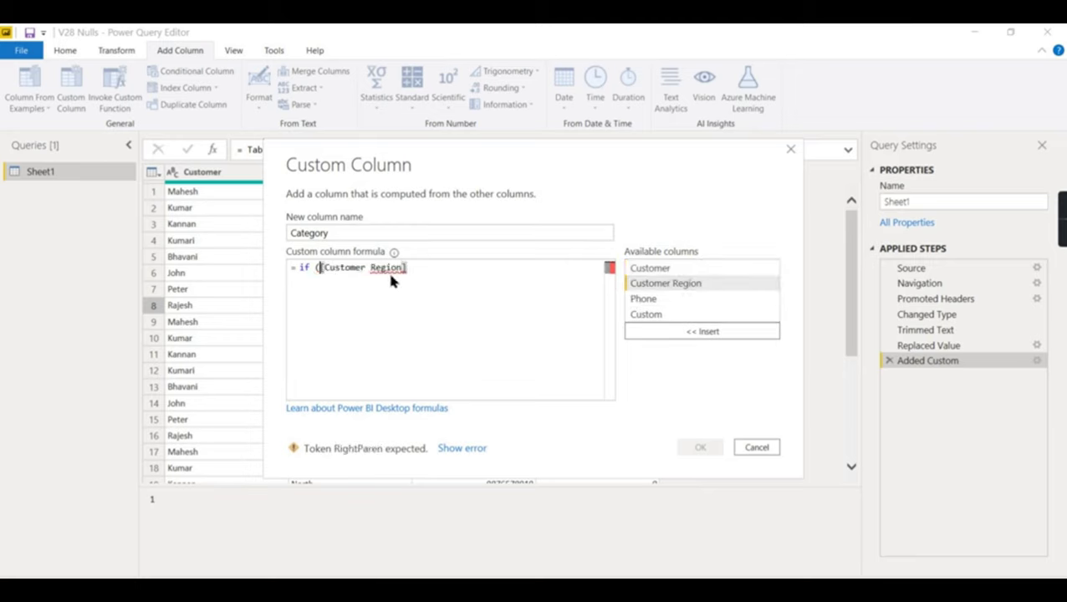
type("Text.")
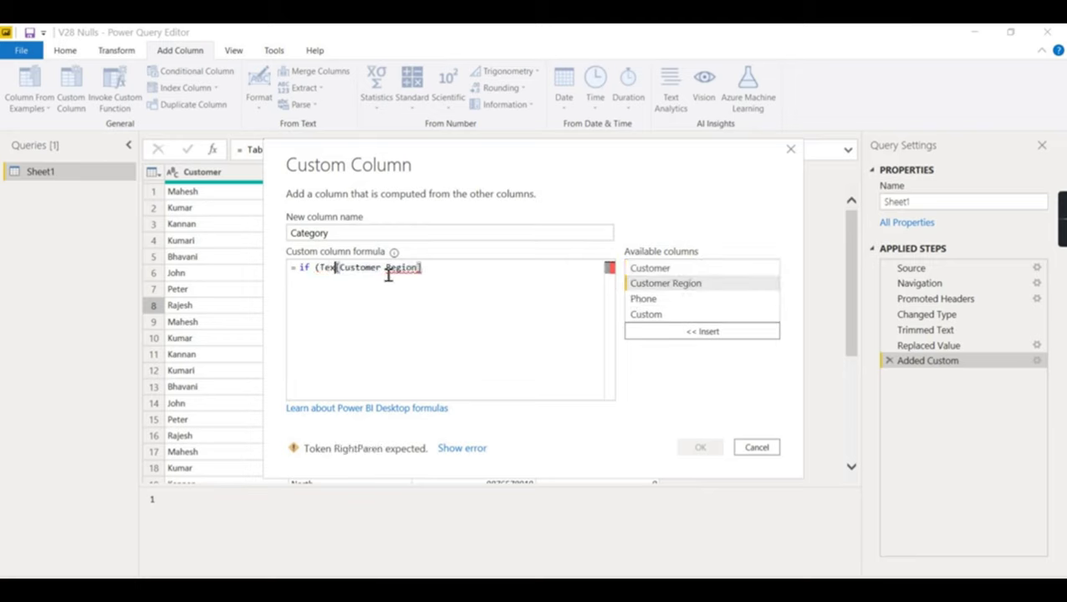
type("con")
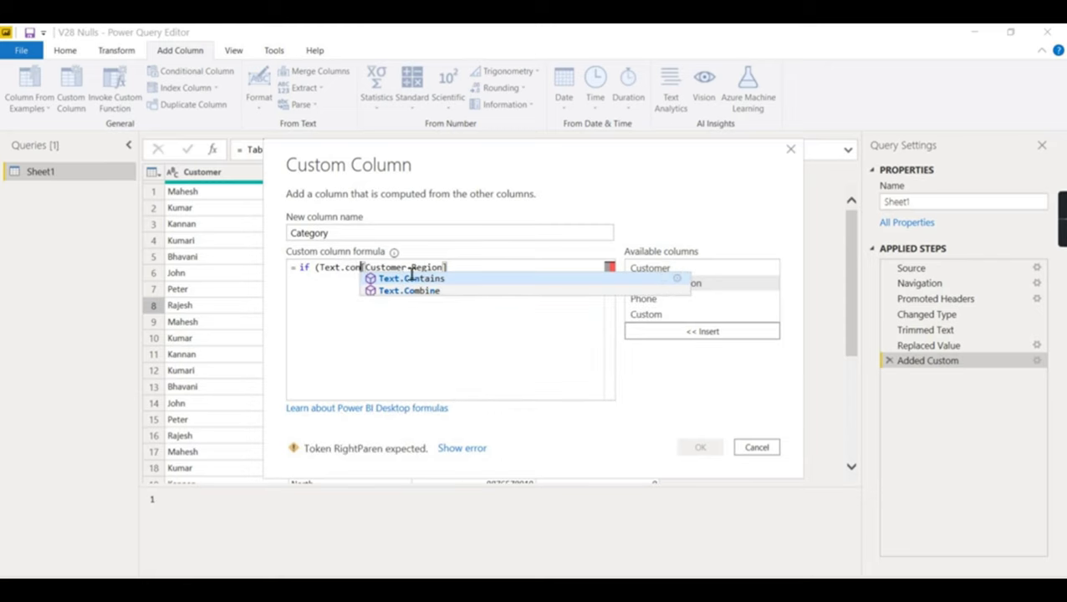
left_click(440, 279)
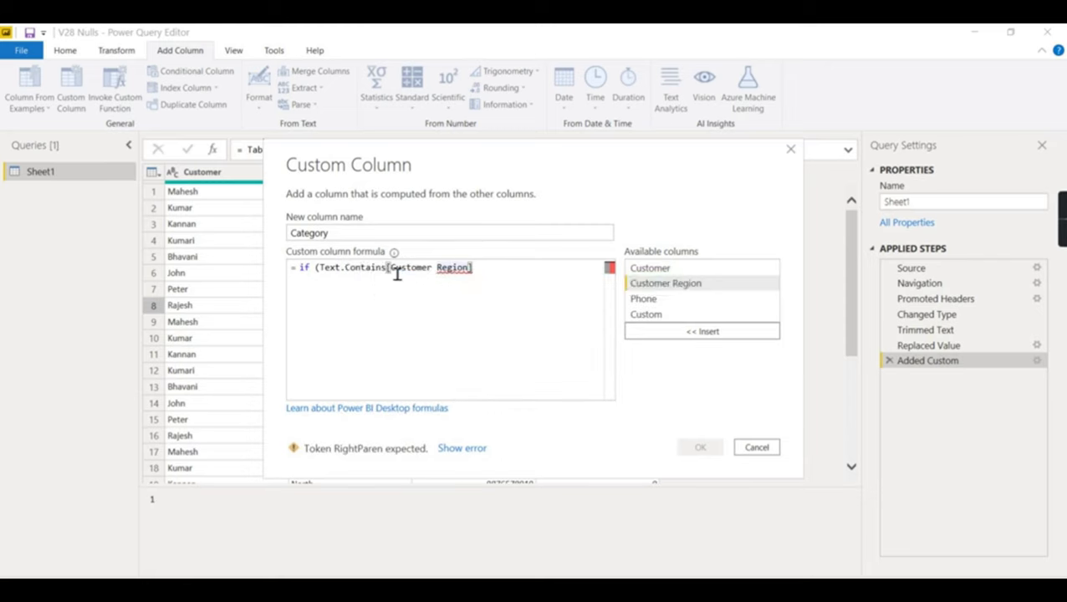
type("(")
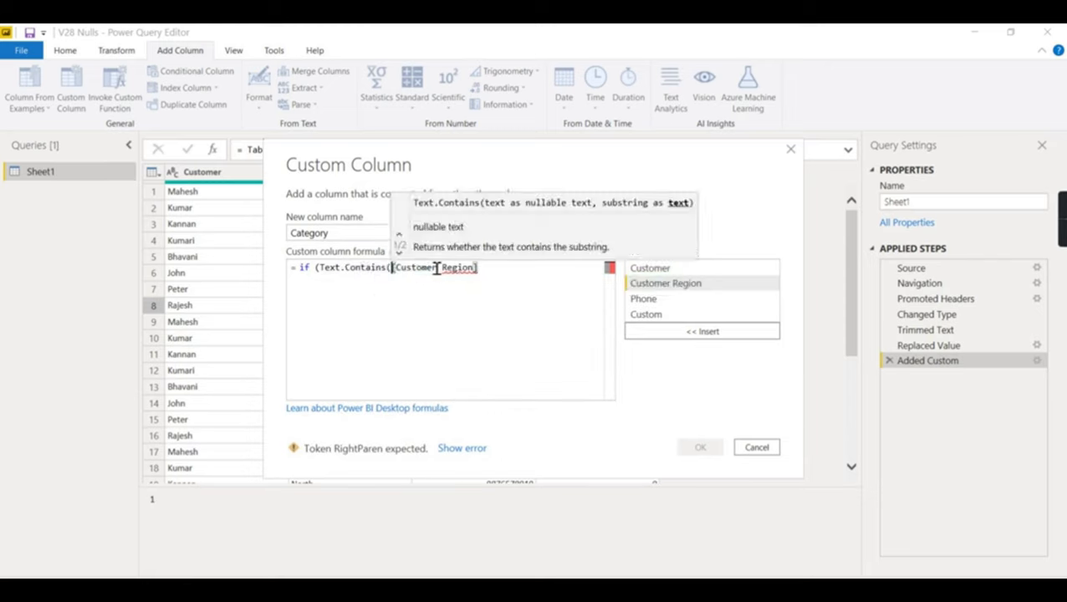
key("End")
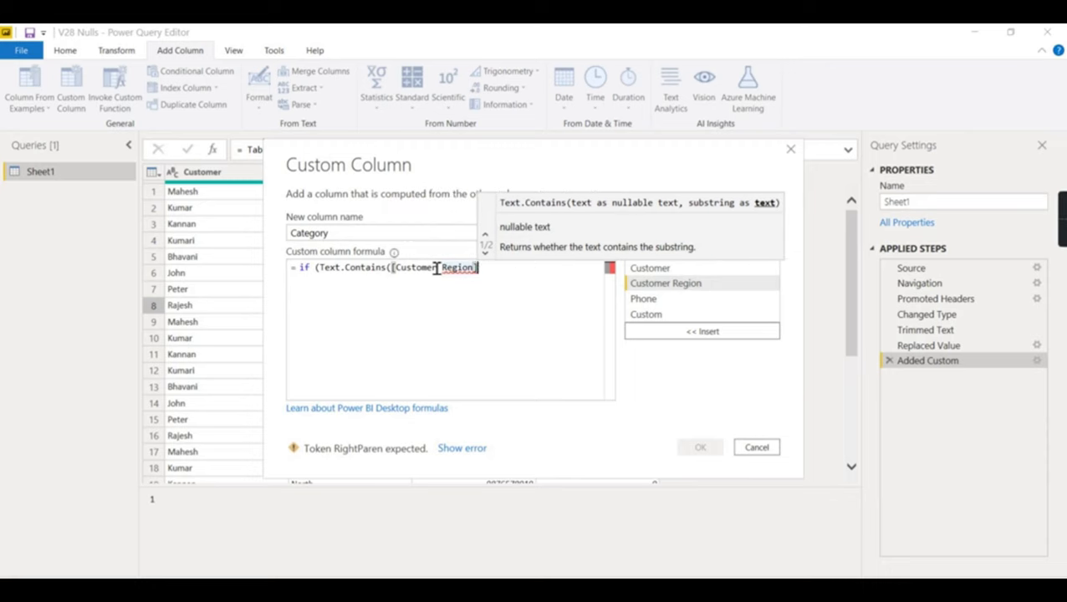
type(",")
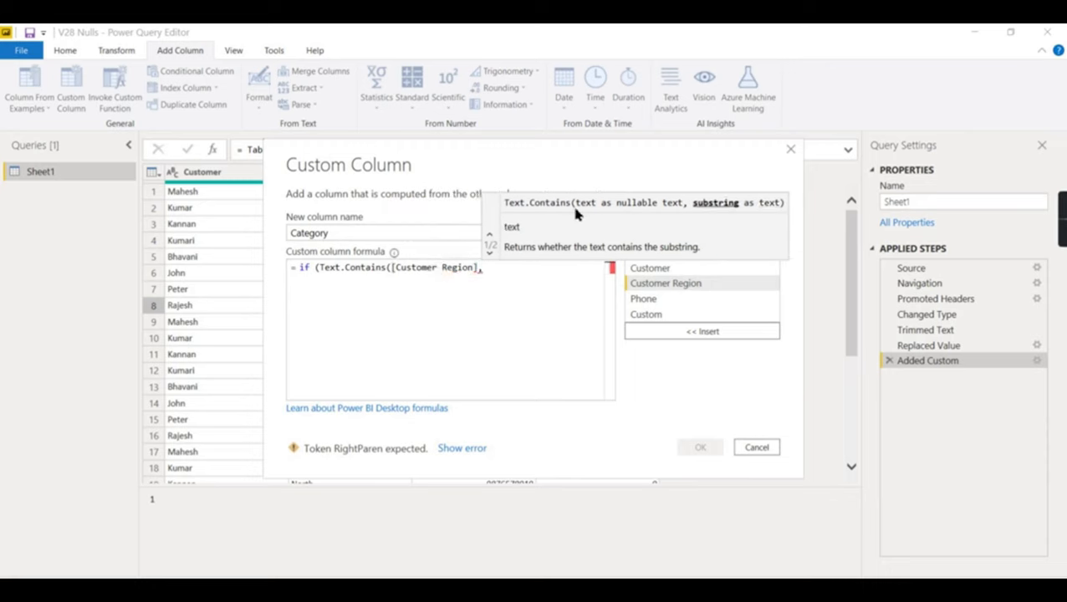
type("\"c")
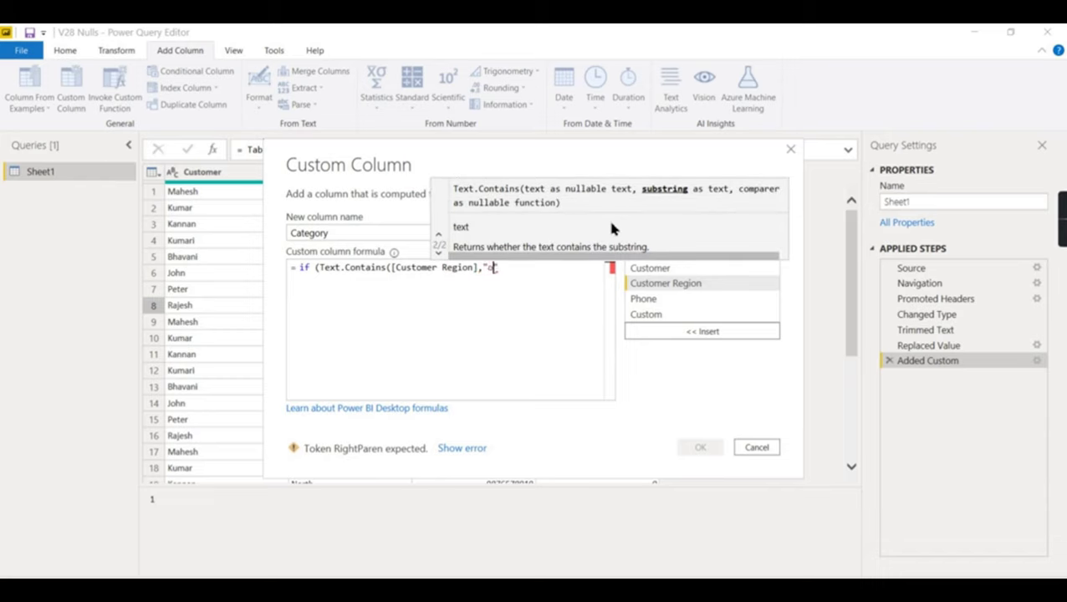
type("\")")
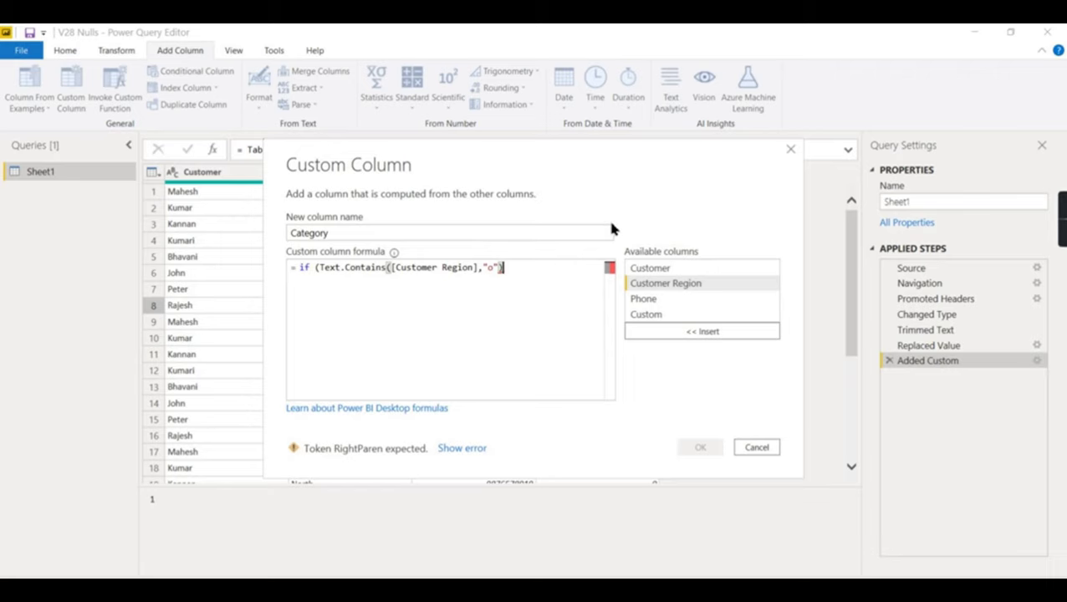
type(" then \"Cat 1\" else ")
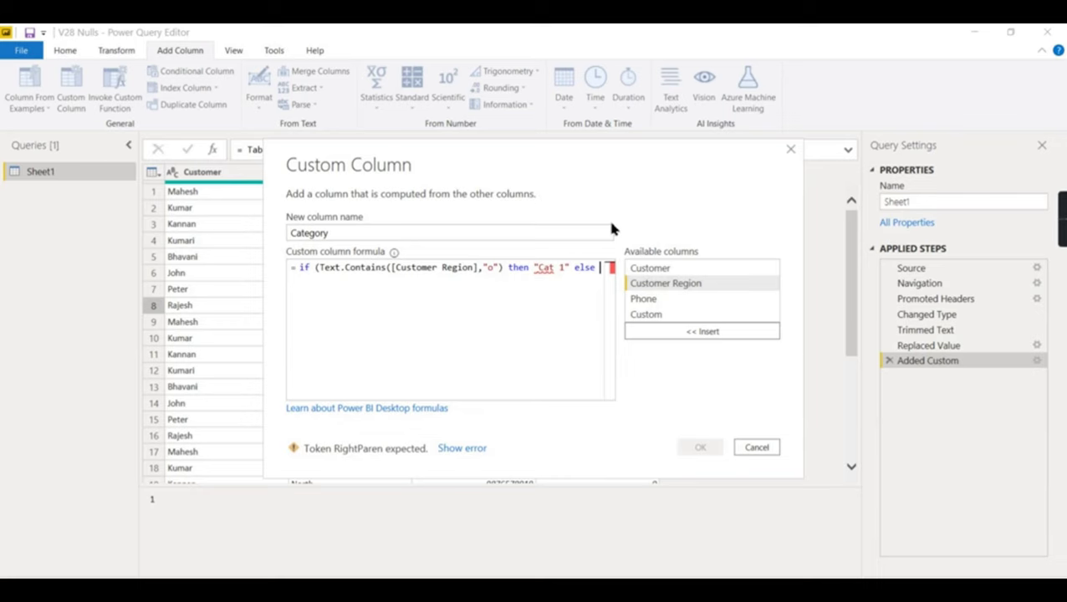
type("\"Others\"")
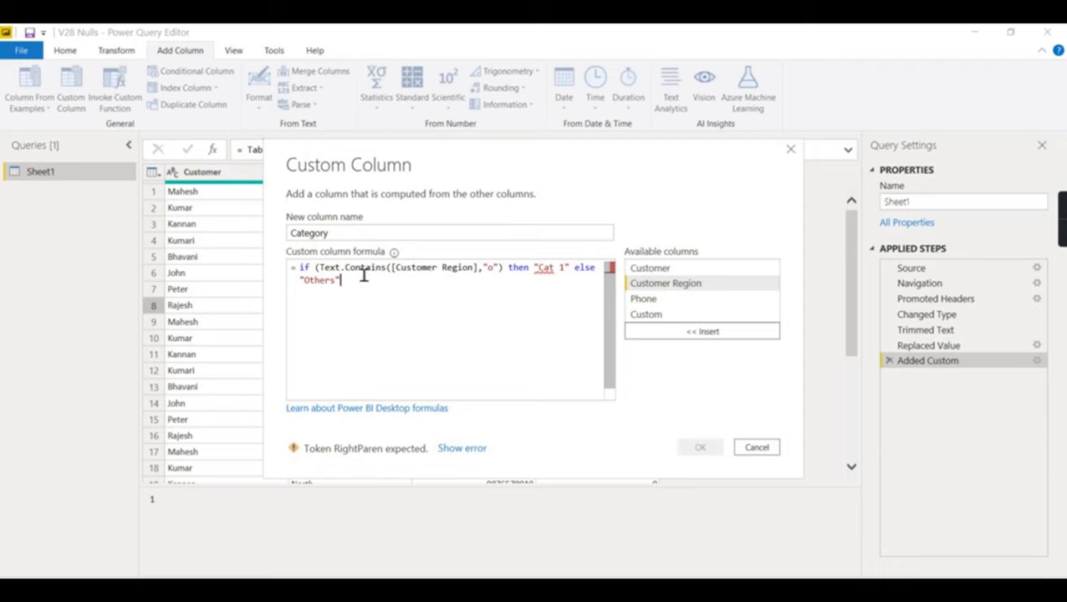
- Close the condition's parenthesis, create Category, and inspect the error in row 3
left_click(509, 268)
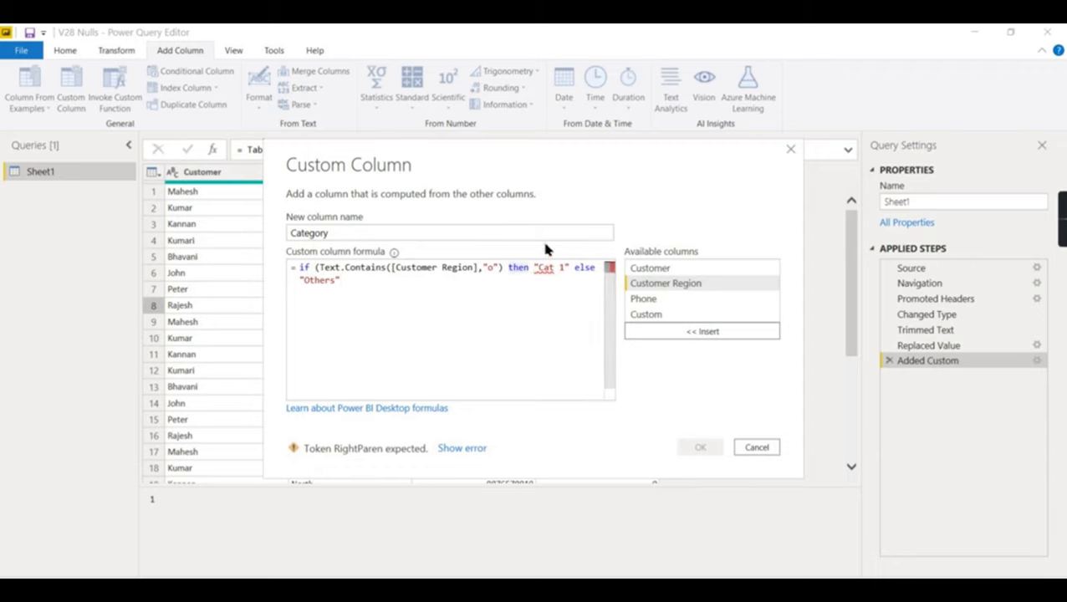
type(")")
left_click(701, 448)
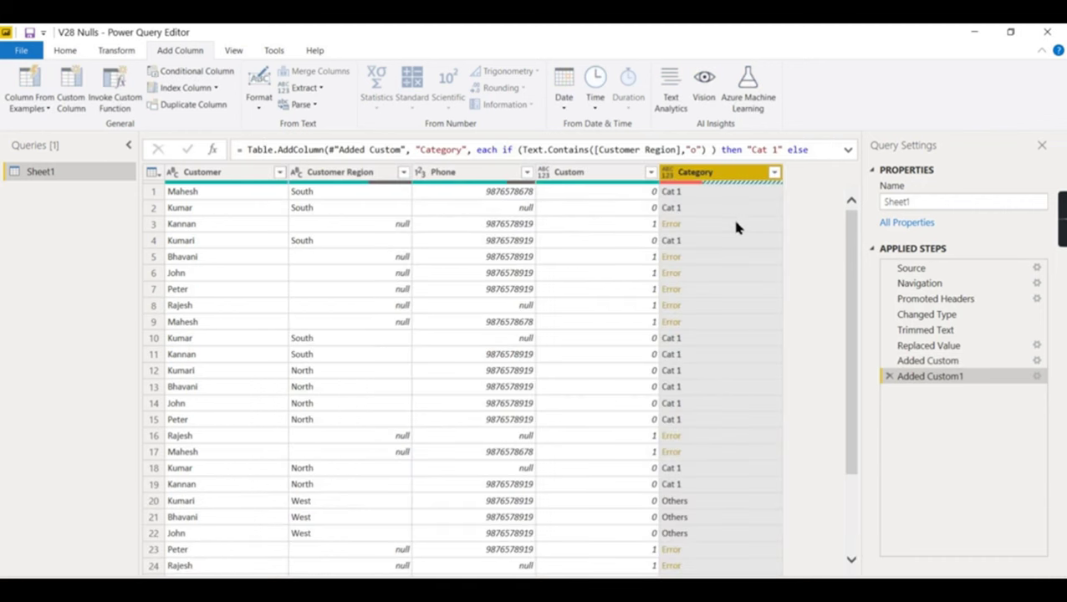
left_click(704, 227)
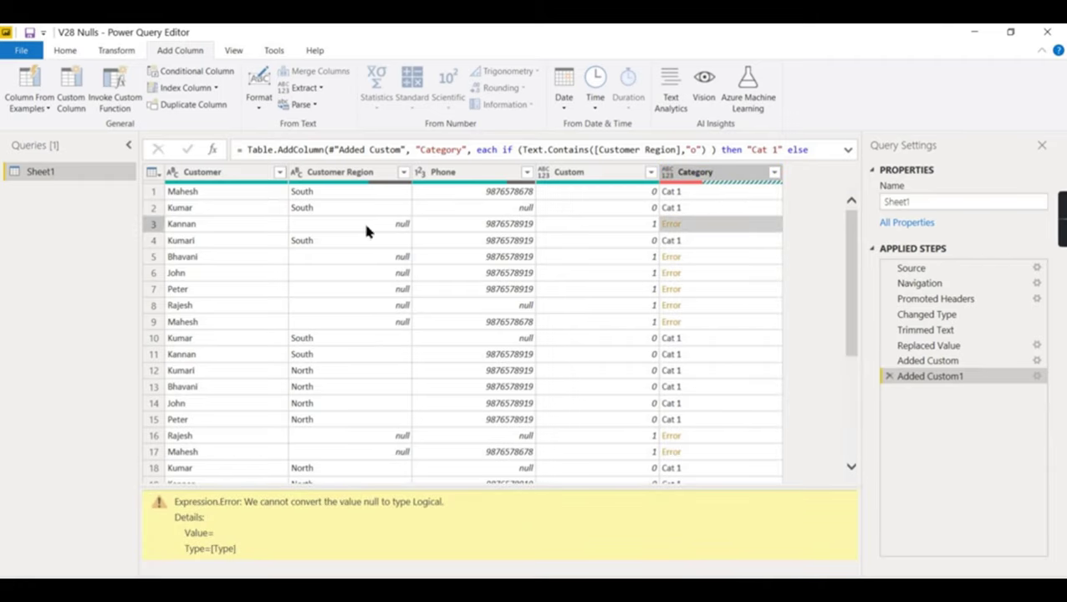
left_click(382, 258)
left_click(716, 255)
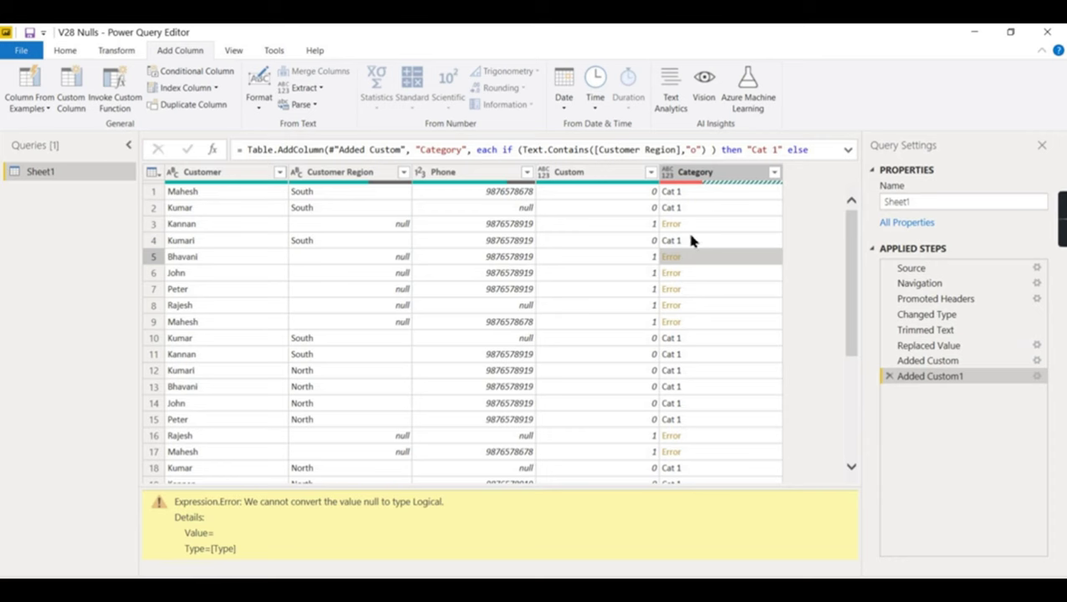
scroll(690, 240, "down", 5)
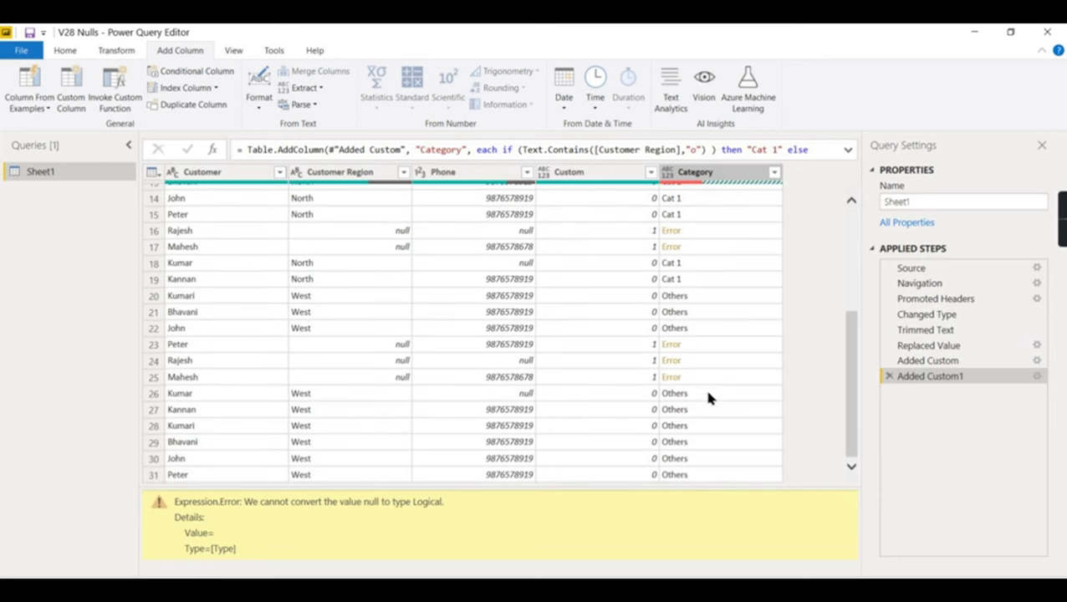
scroll(708, 399, "up", 5)
left_click(695, 177)
right_click(694, 175)
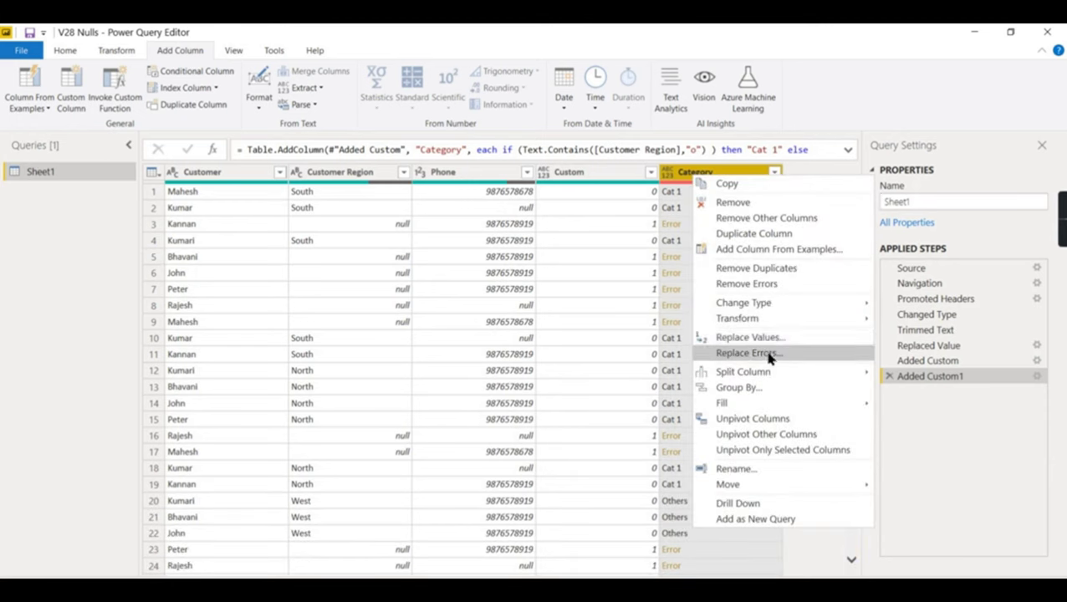
left_click(769, 355)
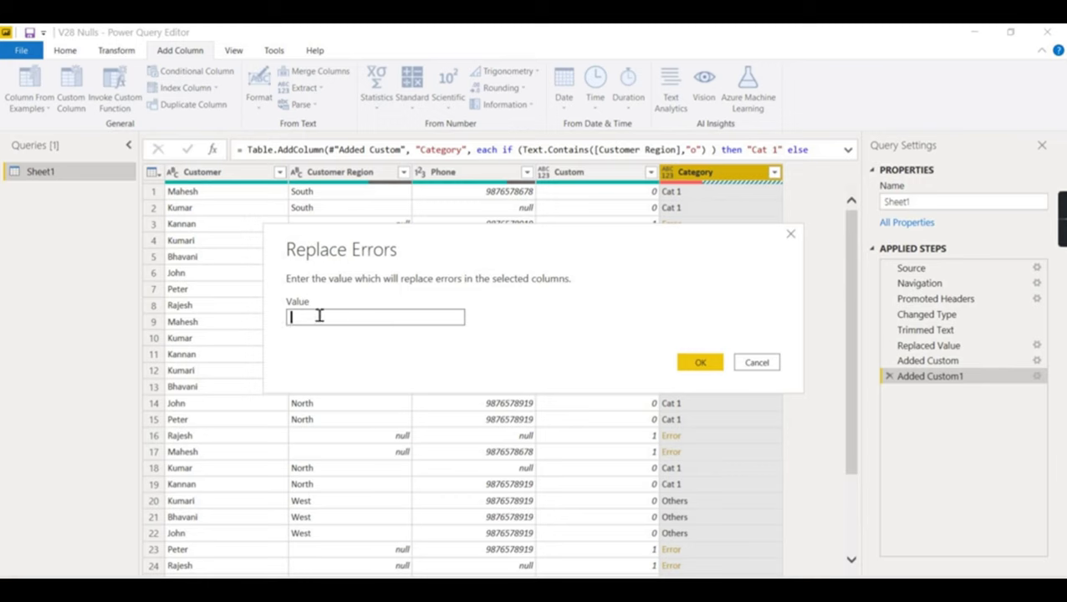
left_click(791, 235)
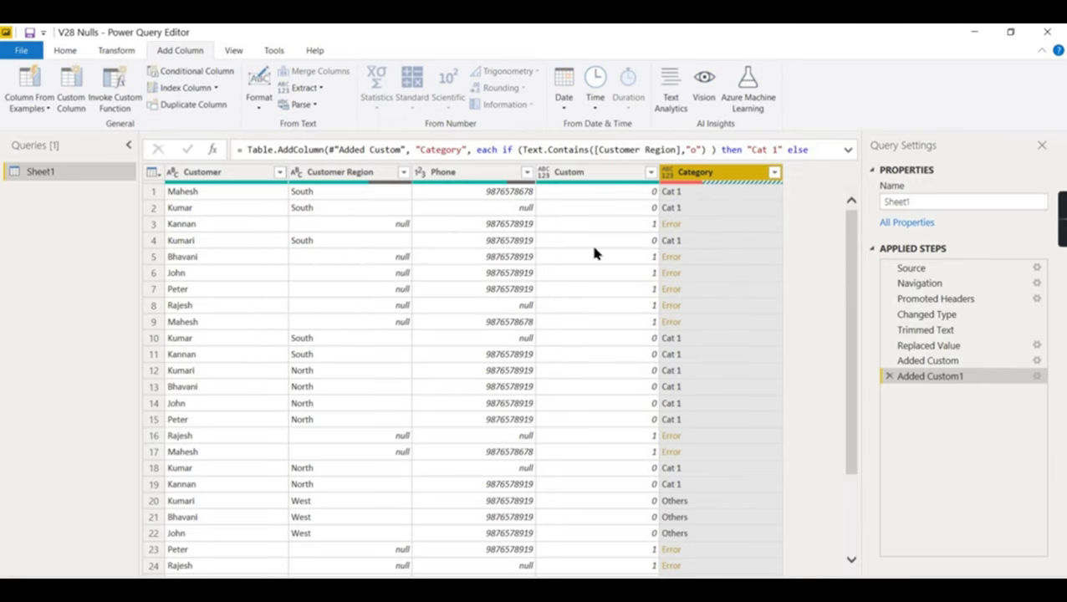
left_click(1037, 377)
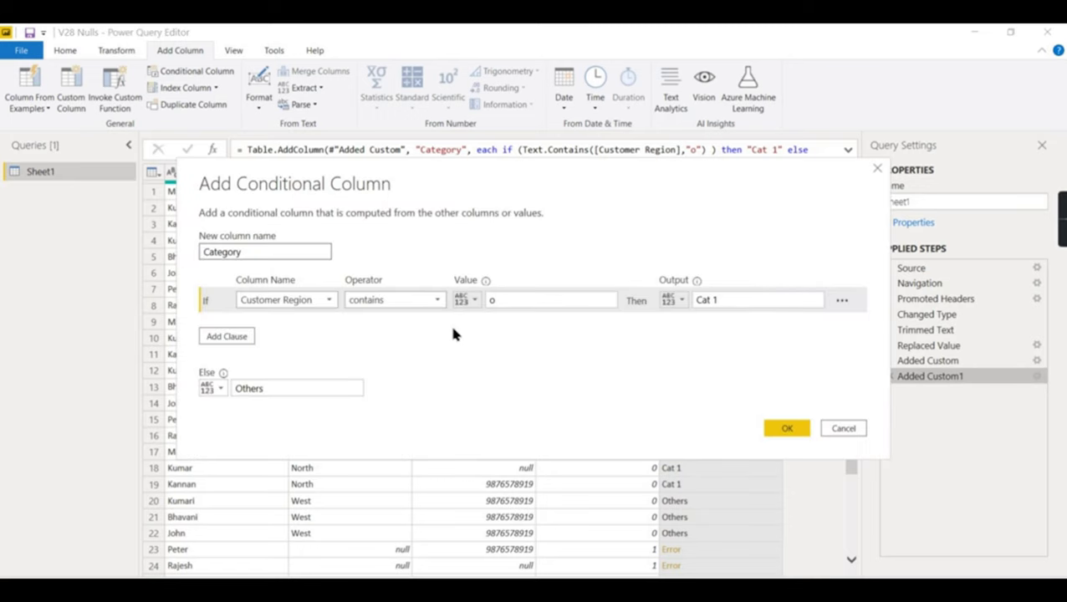
left_click(878, 169)
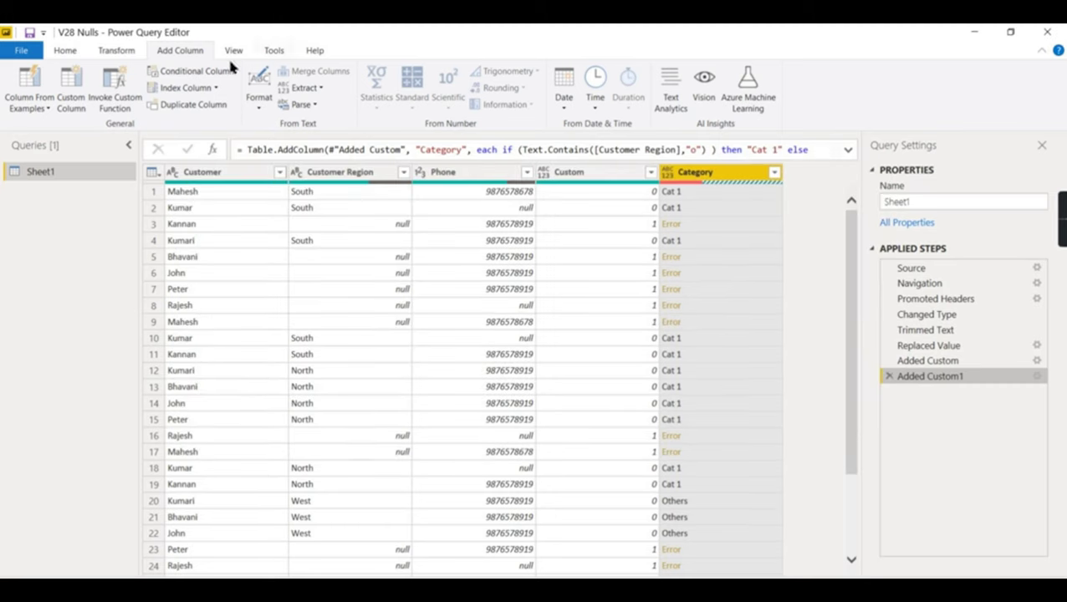
left_click(67, 51)
- Copy the Category if-expression from the Advanced Editor and cancel without changes
left_click(341, 92)
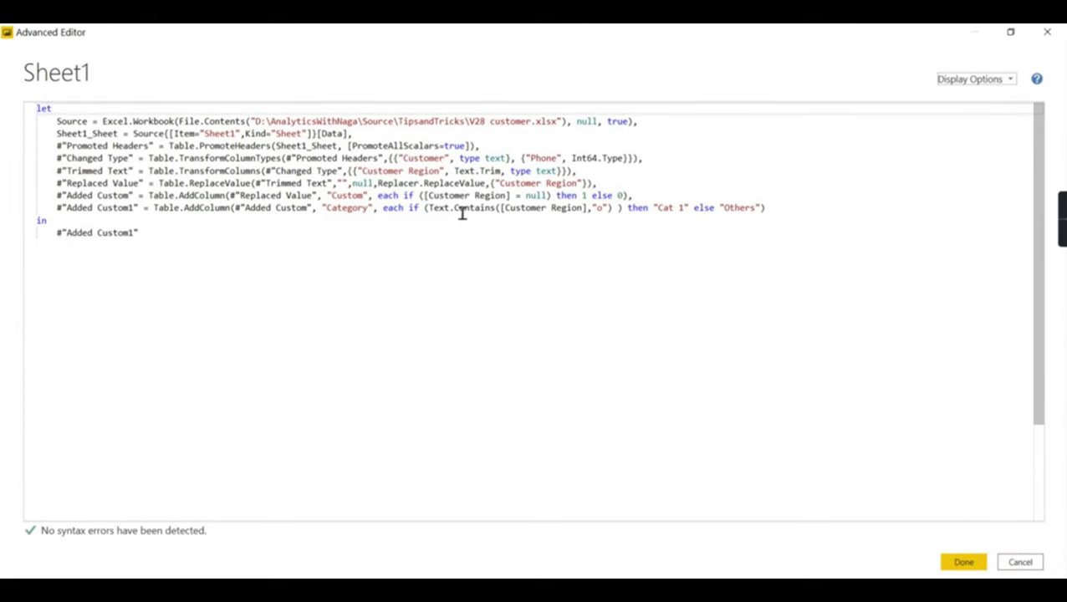
left_click_drag(425, 209, 617, 209)
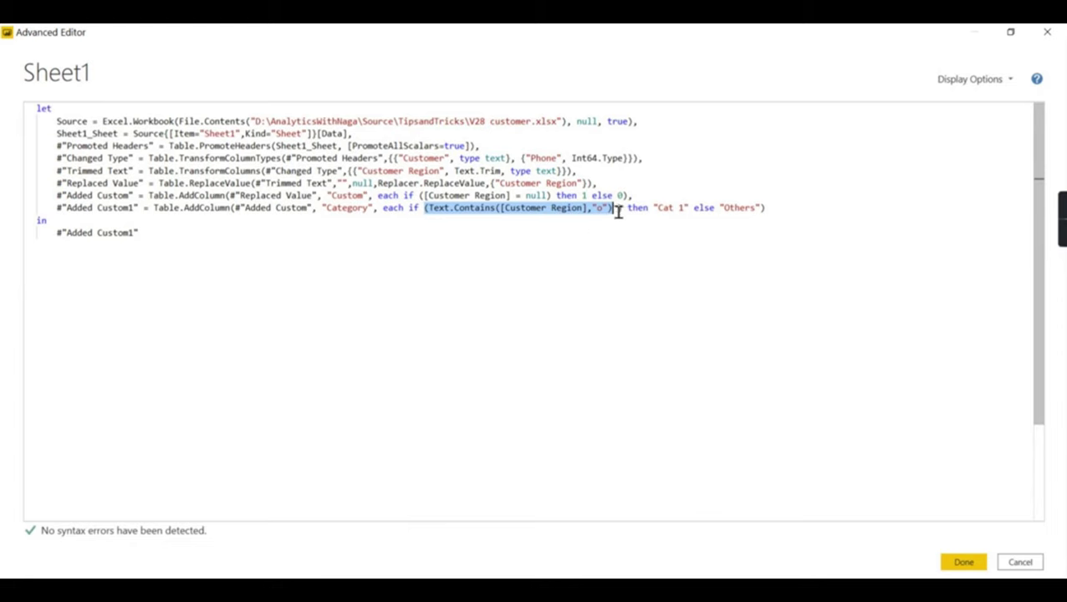
left_click_drag(409, 208, 867, 222)
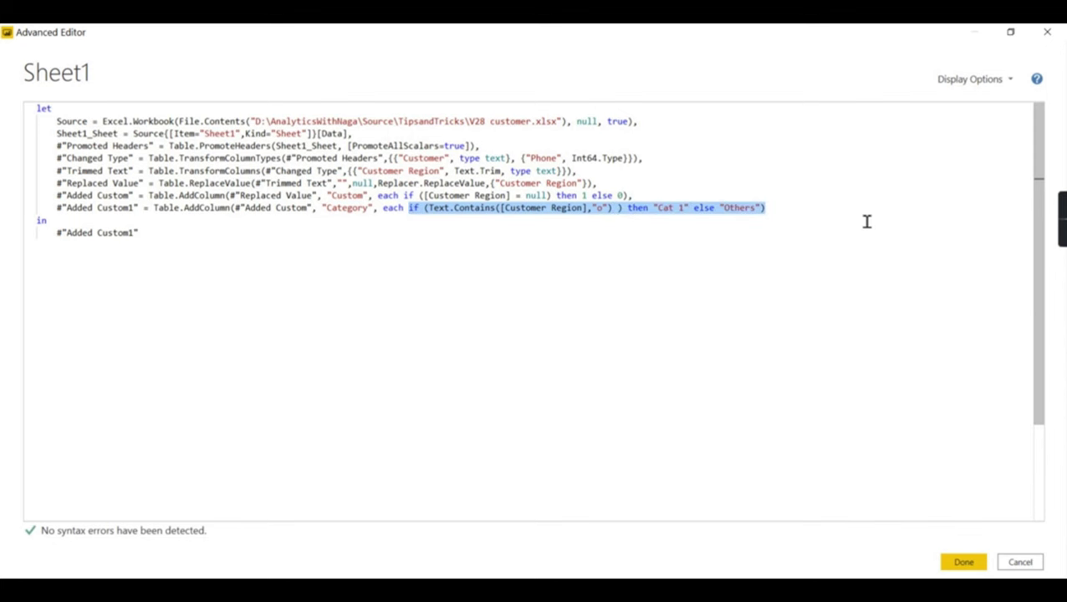
left_click(1015, 567)
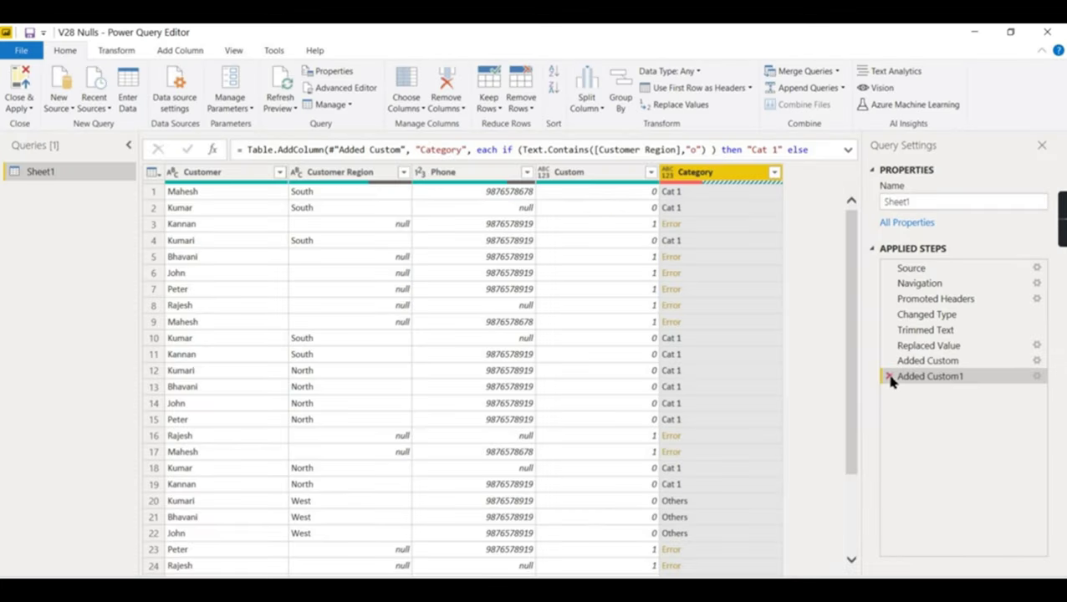
- Delete the Added Custom1 step and paste the copied formula into a new Custom Column
left_click(889, 376)
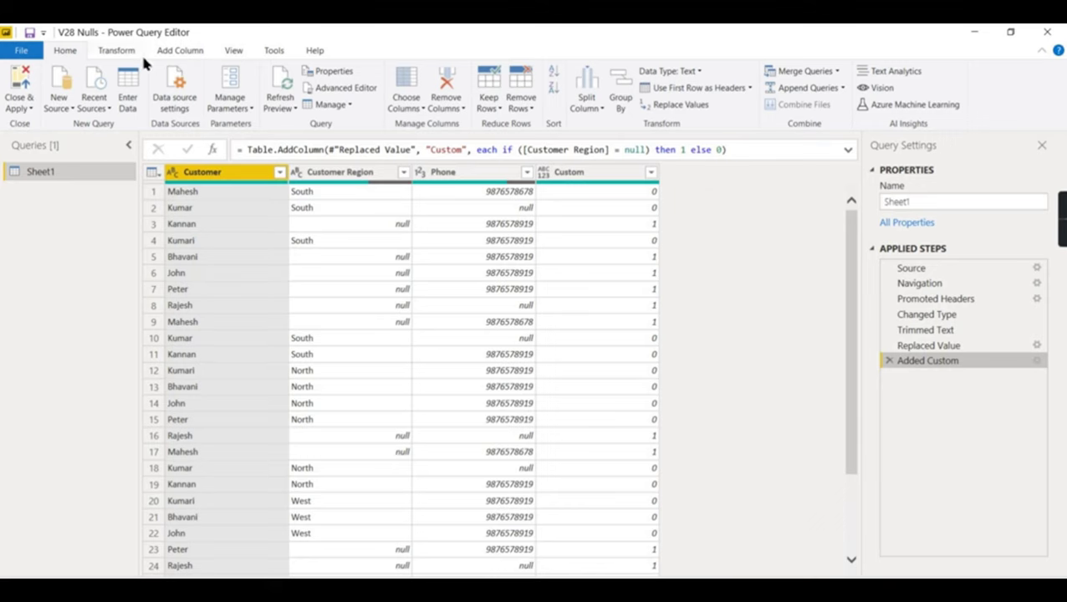
left_click(179, 50)
left_click(76, 97)
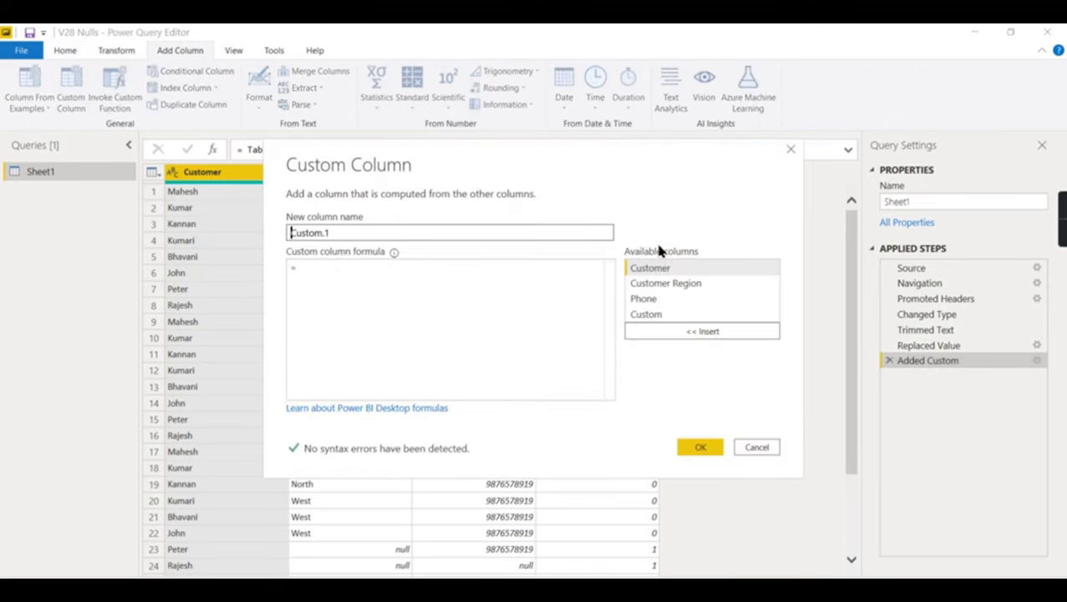
left_click(438, 293)
key("ctrl+v")
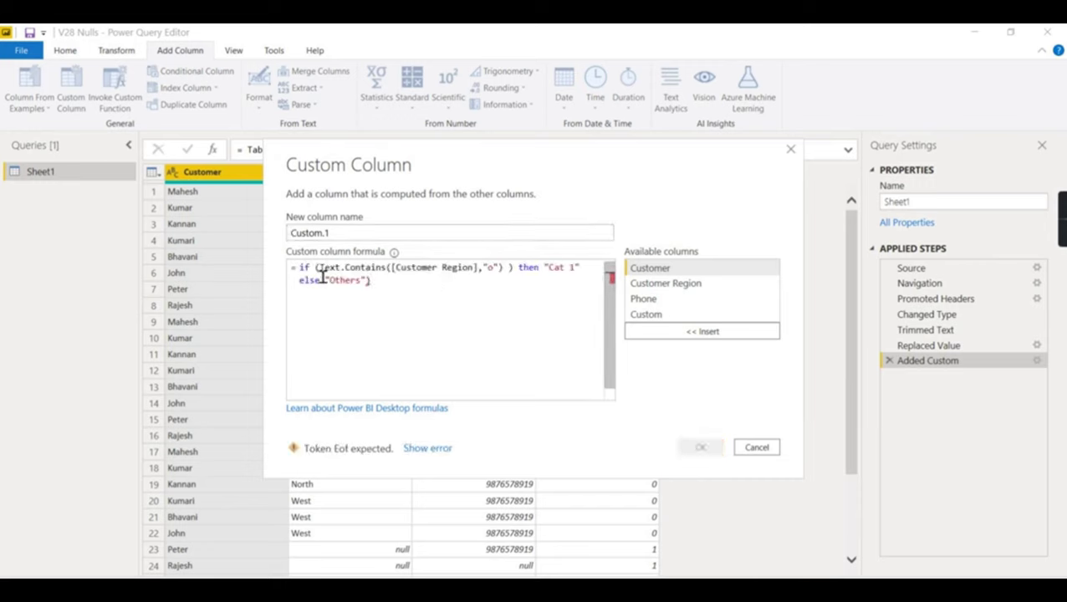
key("shift+Tab")
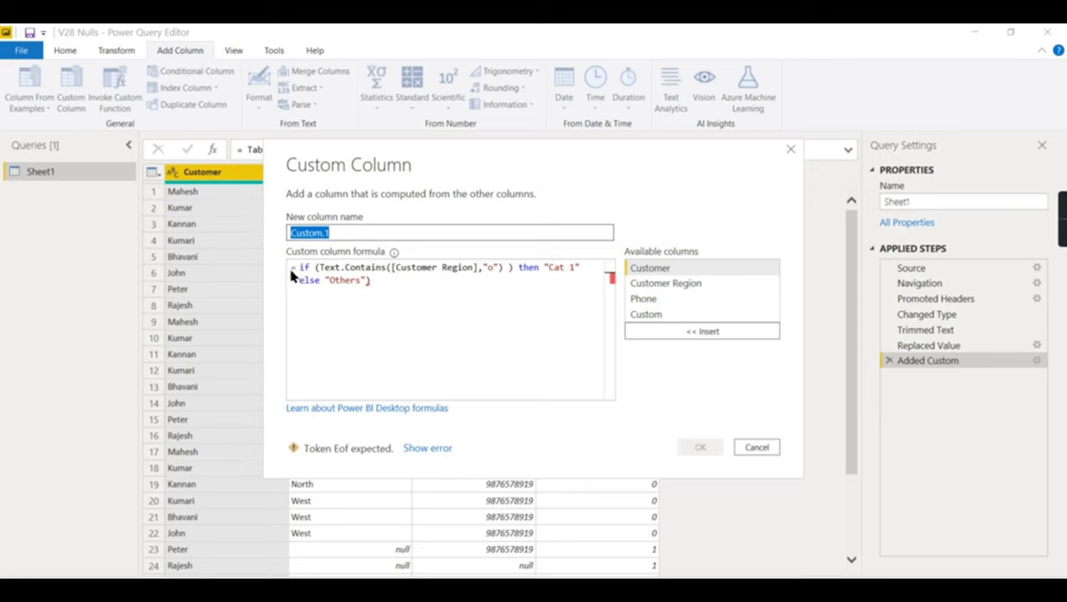
- Prepend if [Customer Region] = null then "Others" else, remove the extra parenthesis, and create Custom.1
left_click(301, 269)
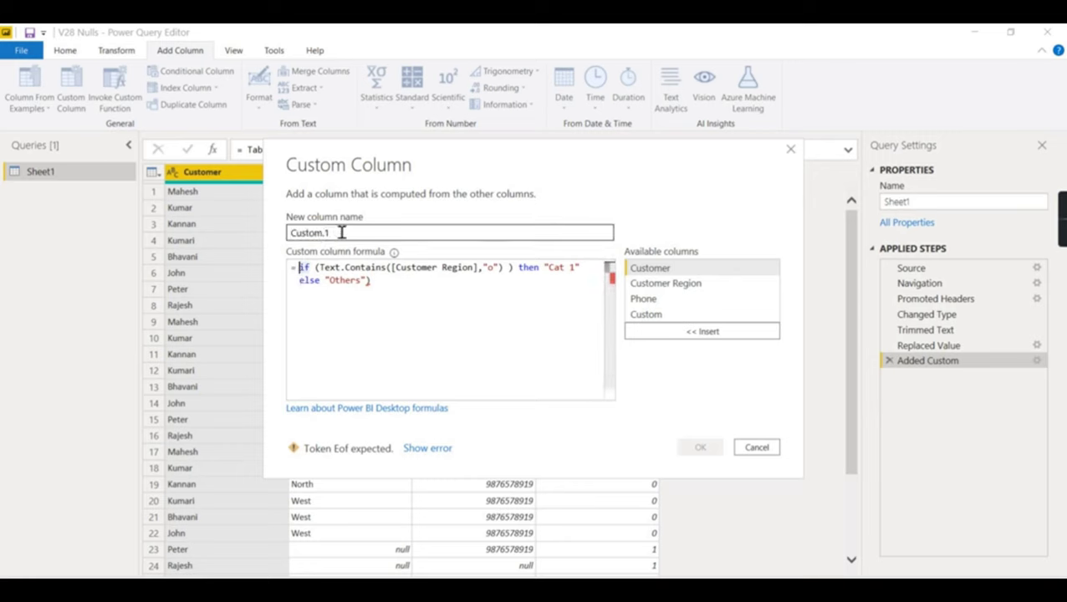
type("if")
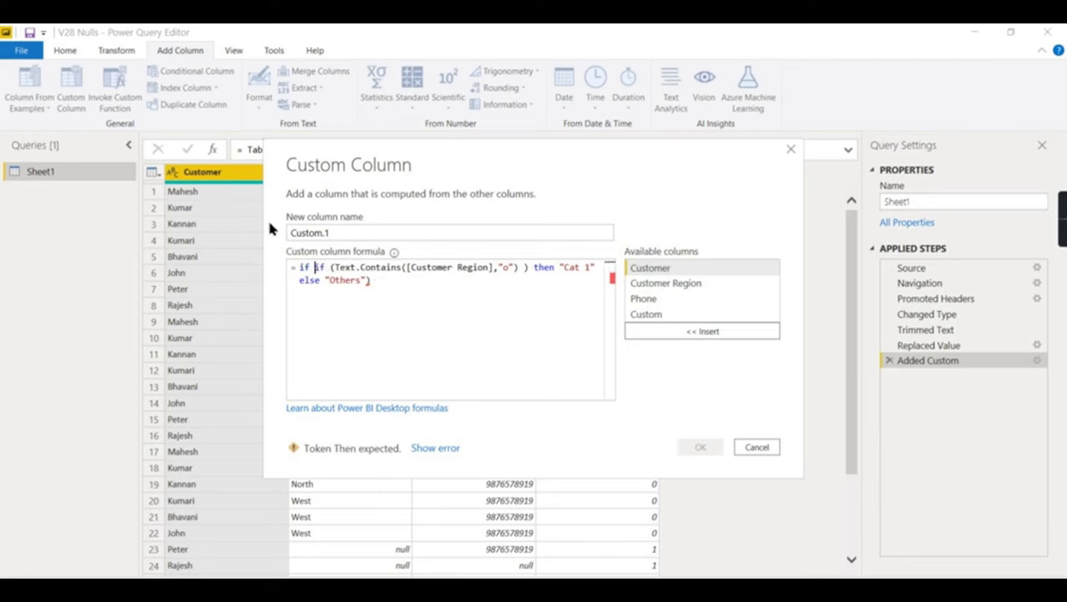
left_click_drag(407, 267, 494, 269)
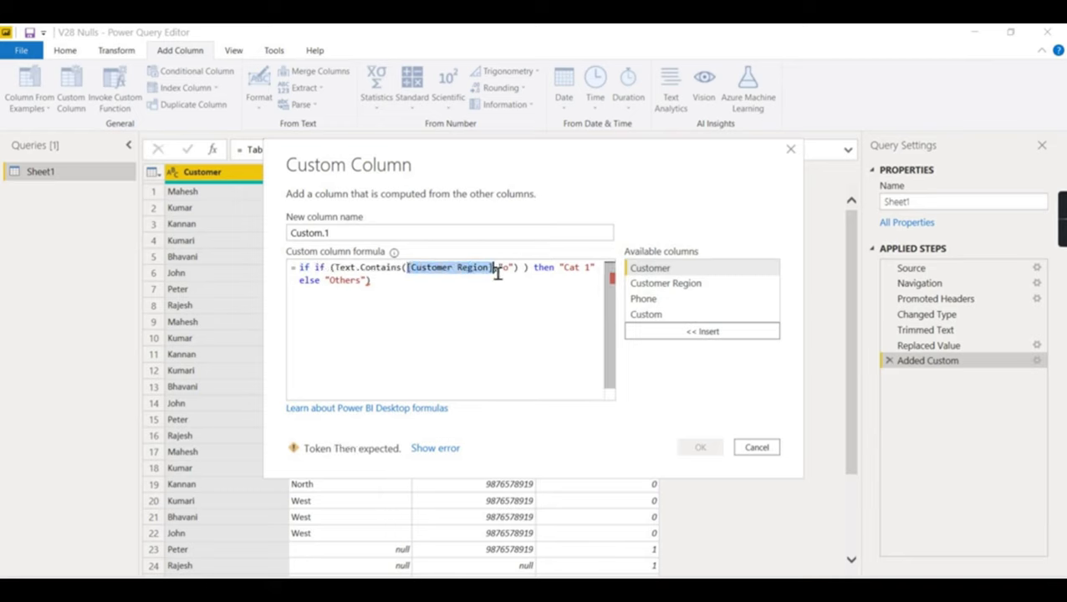
key("ctrl+c")
left_click(314, 268)
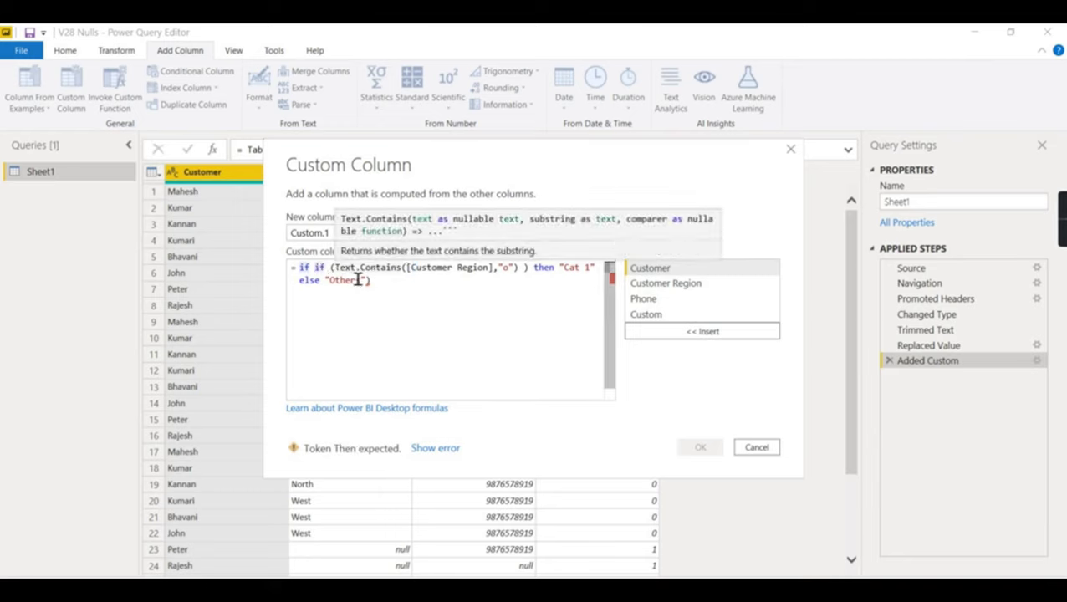
key("ctrl+v")
type("= null ")
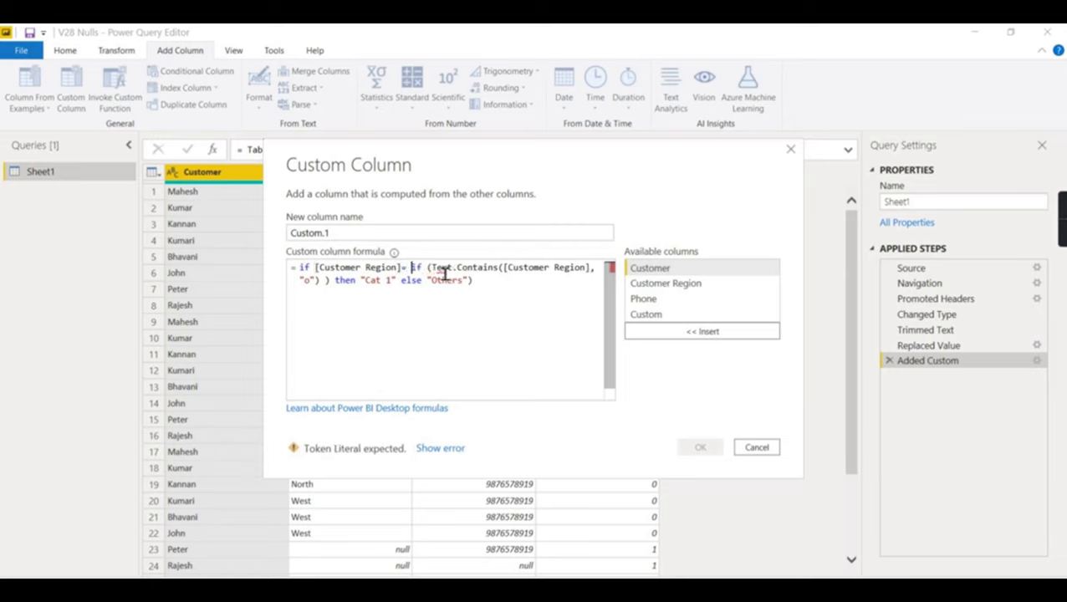
type("then \"")
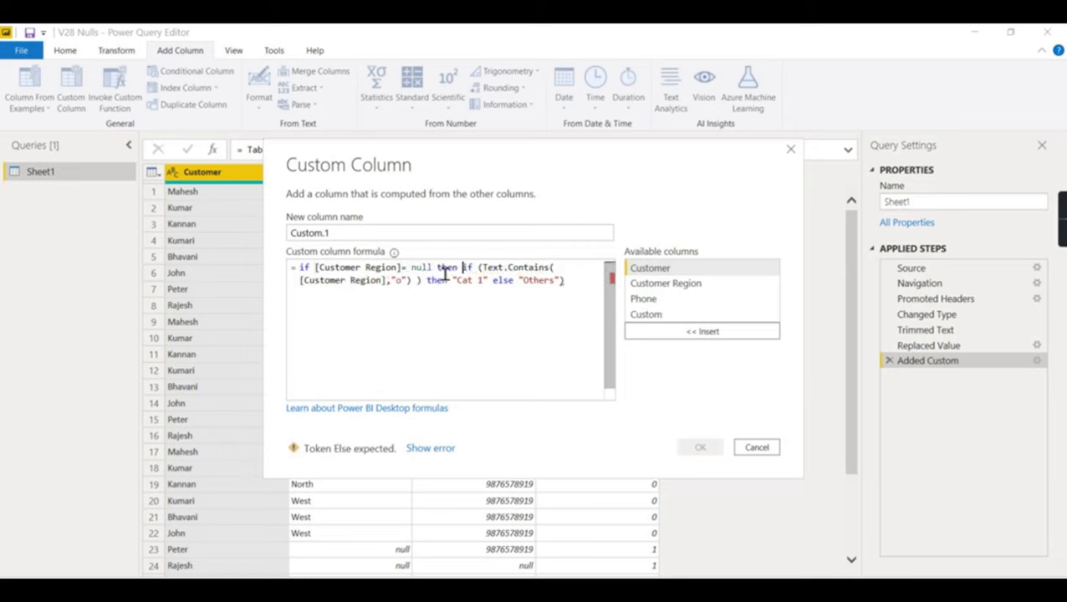
type("hers\"")
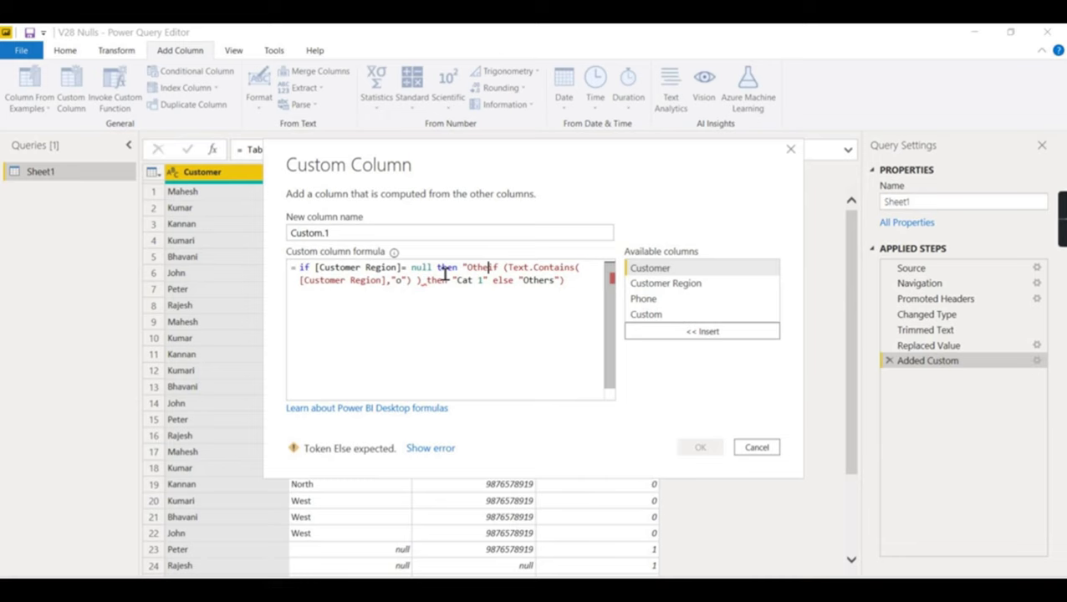
type(" else")
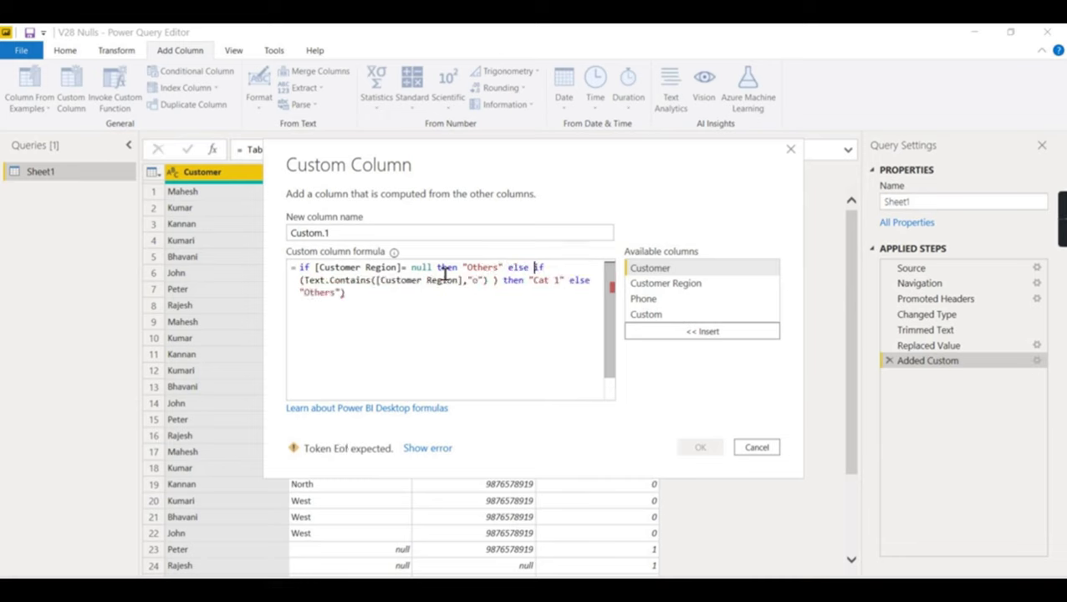
key("Return")
key("Return")
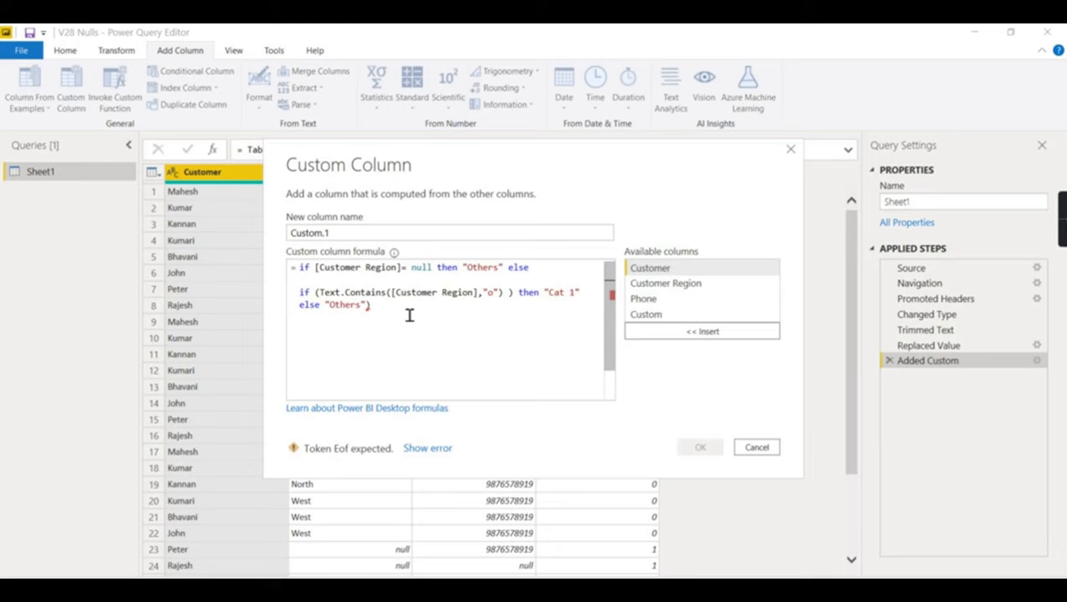
left_click(406, 311)
key("BackSpace")
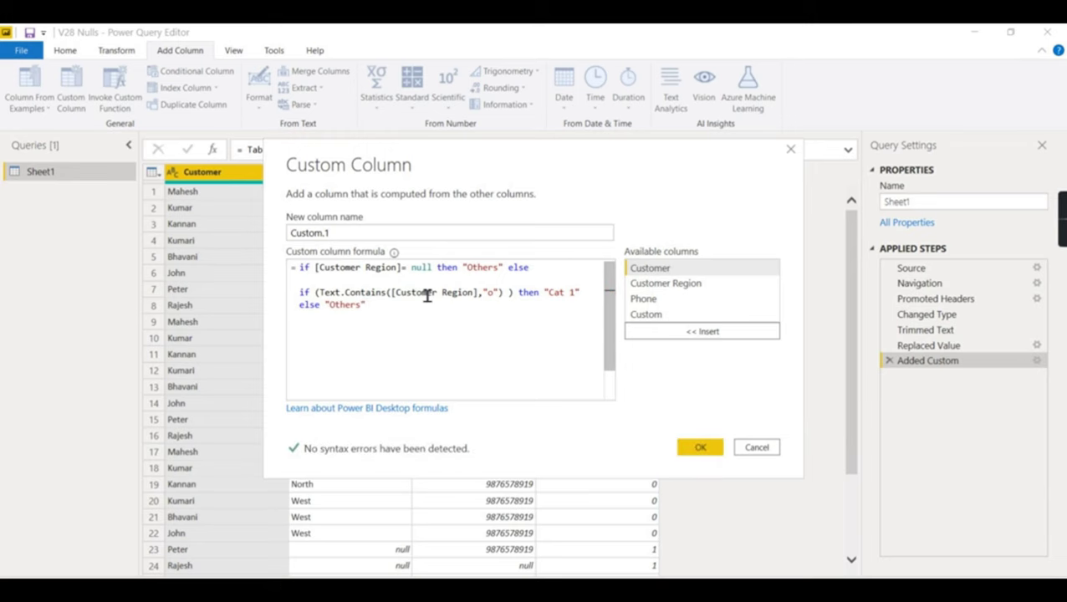
left_click(719, 450)
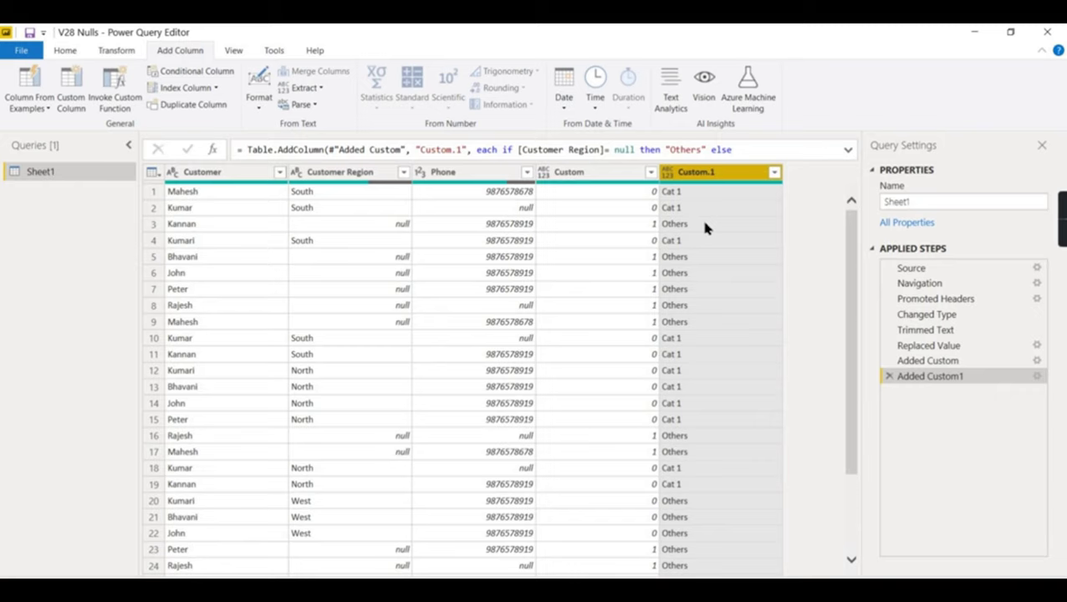
- Verify Custom.1 shows Others in row 3 and that row 6's region is null
left_click(702, 225)
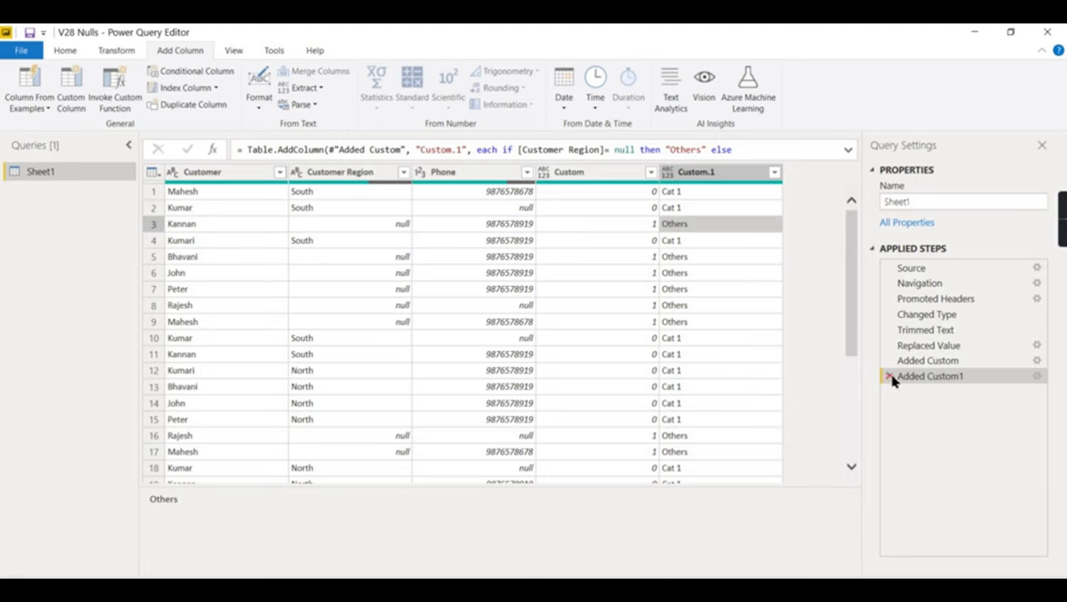
left_click(71, 98)
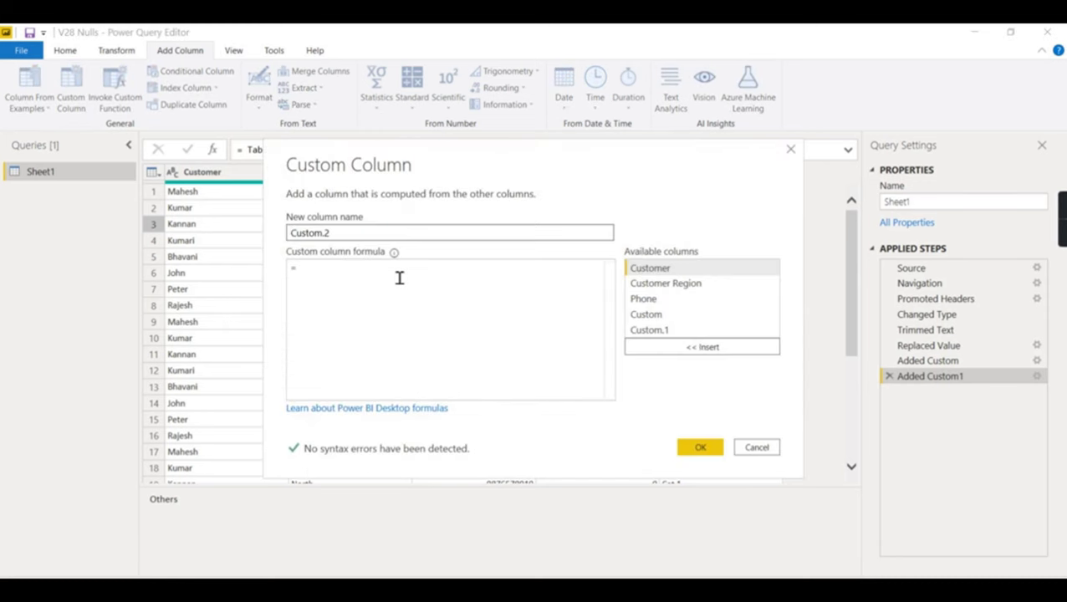
left_click(790, 150)
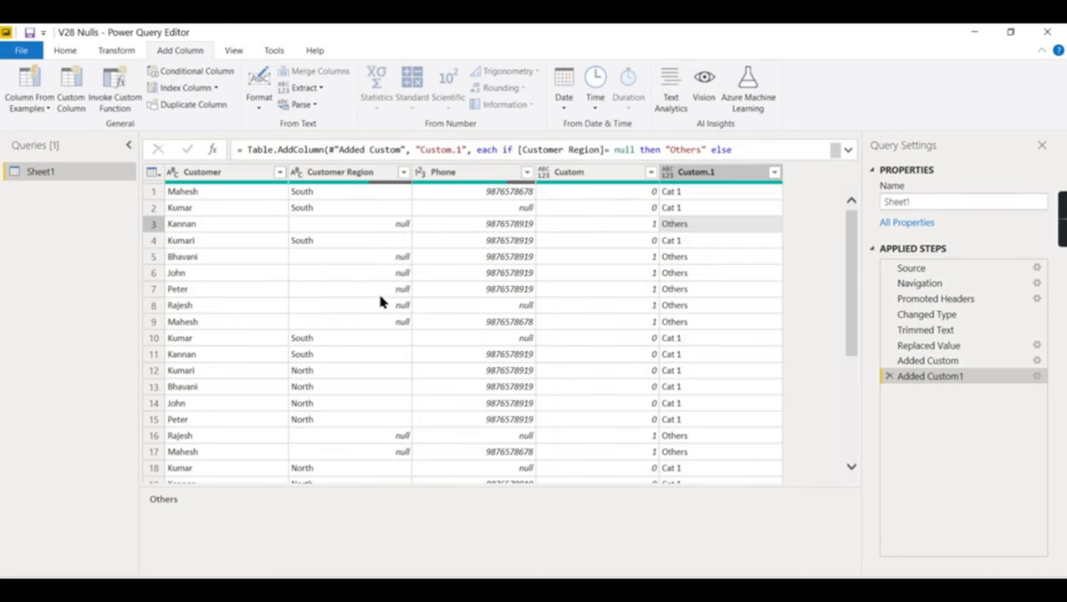
left_click(360, 276)
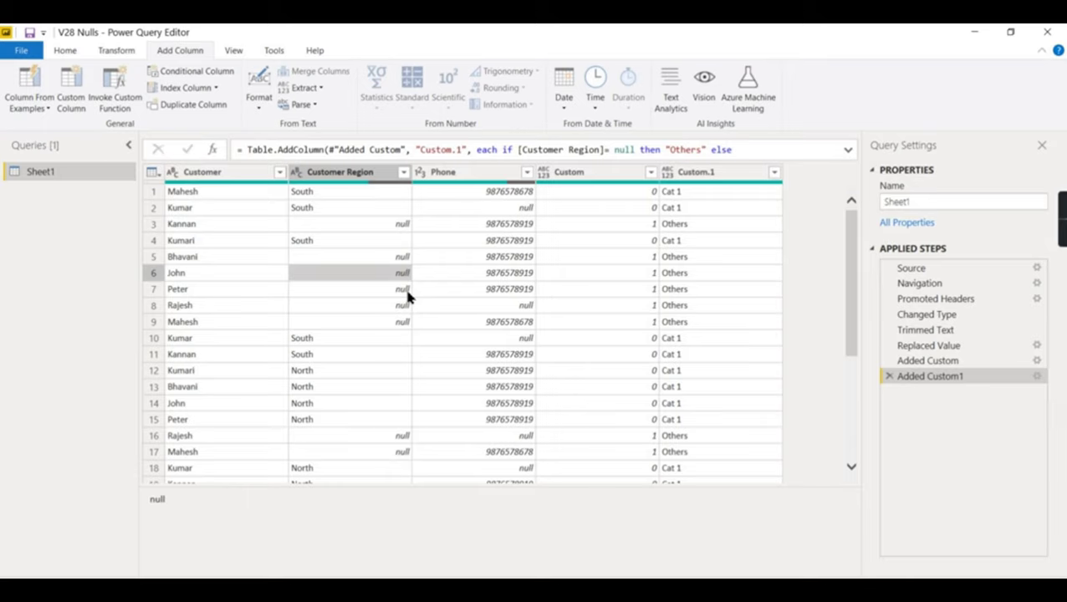
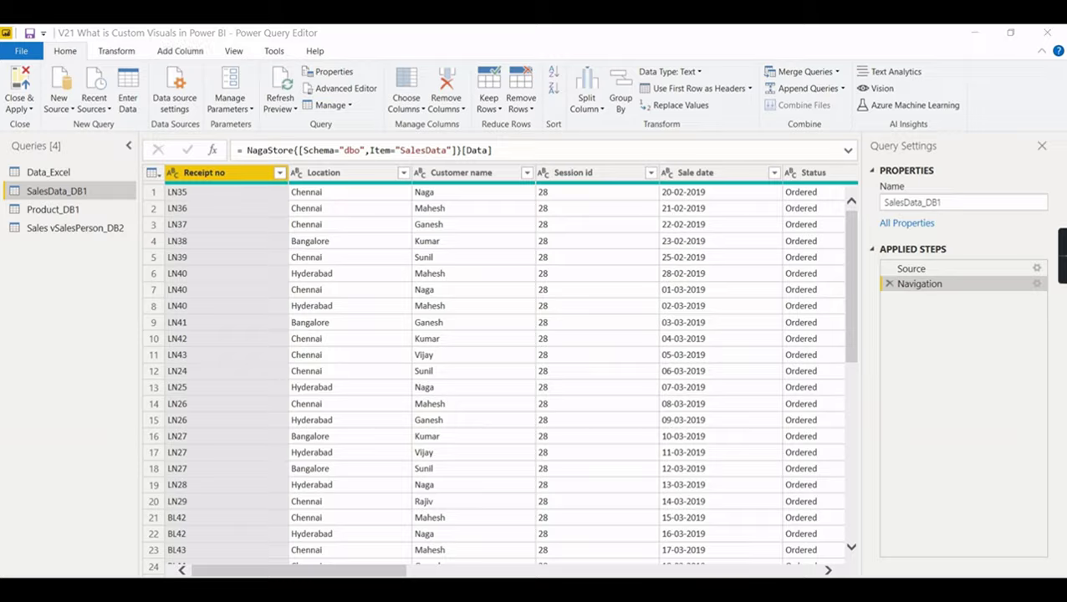
- Select the top 1000 rows of NagaStore's dbo.SalesData in SSMS, then return to Power Query
key("alt+Tab")
scroll(136, 240, "up", 3)
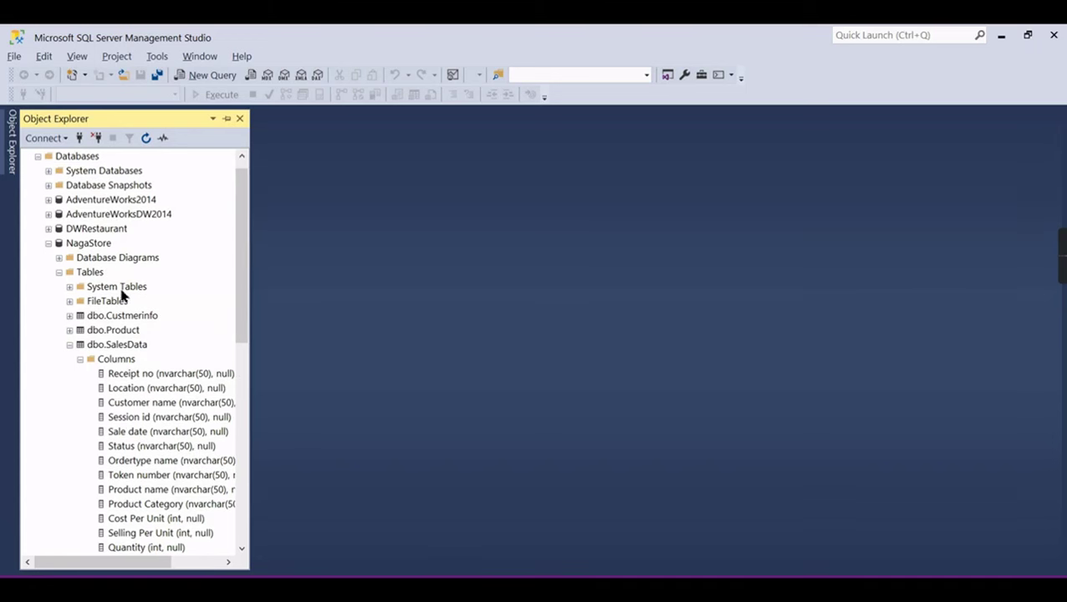
left_click(134, 347)
right_click(134, 346)
left_click(200, 338)
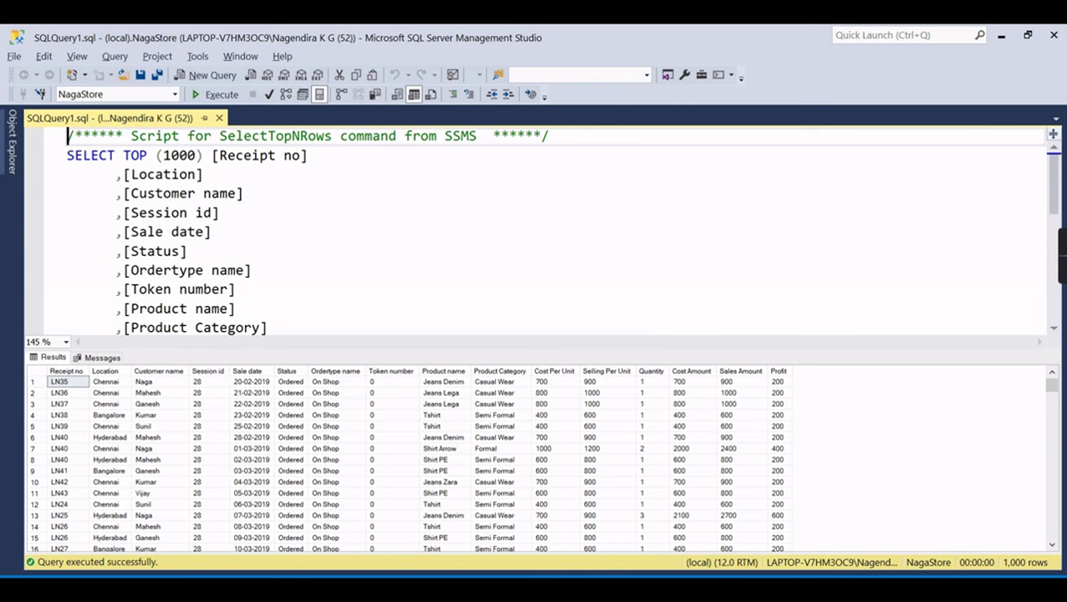
left_click(615, 558)
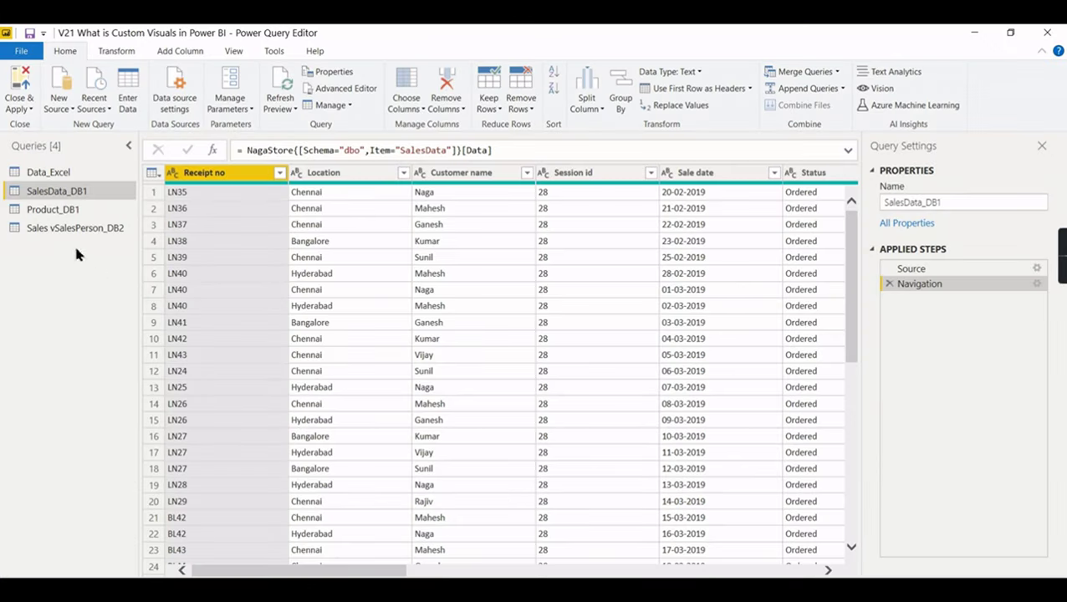
- View the native SQL of SalesData_DB1's Navigation step, then switch to Sales vSalesPerson_DB2
left_click(912, 271)
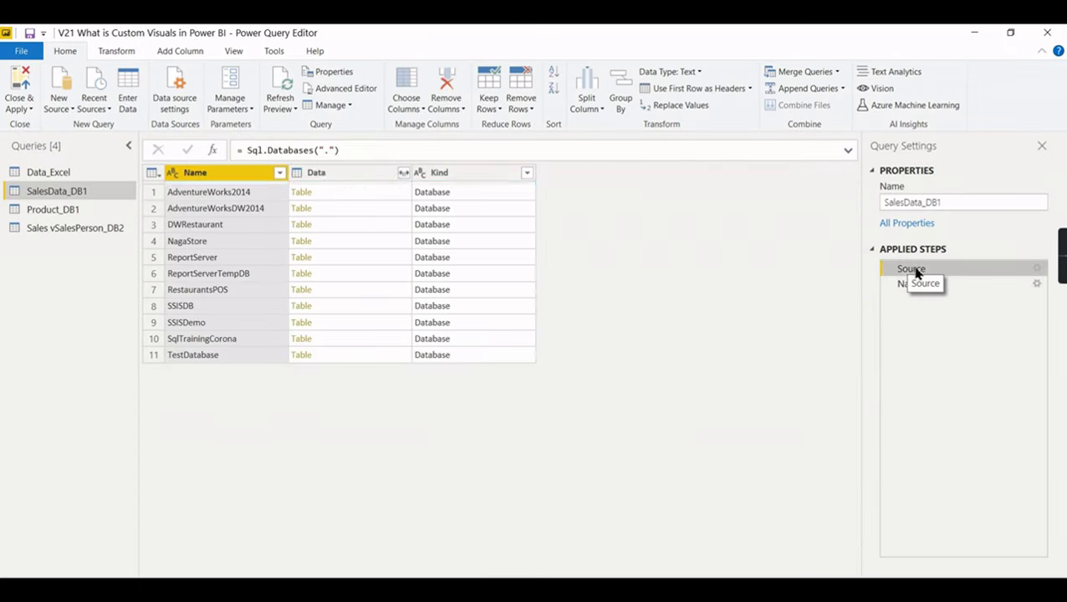
left_click(917, 285)
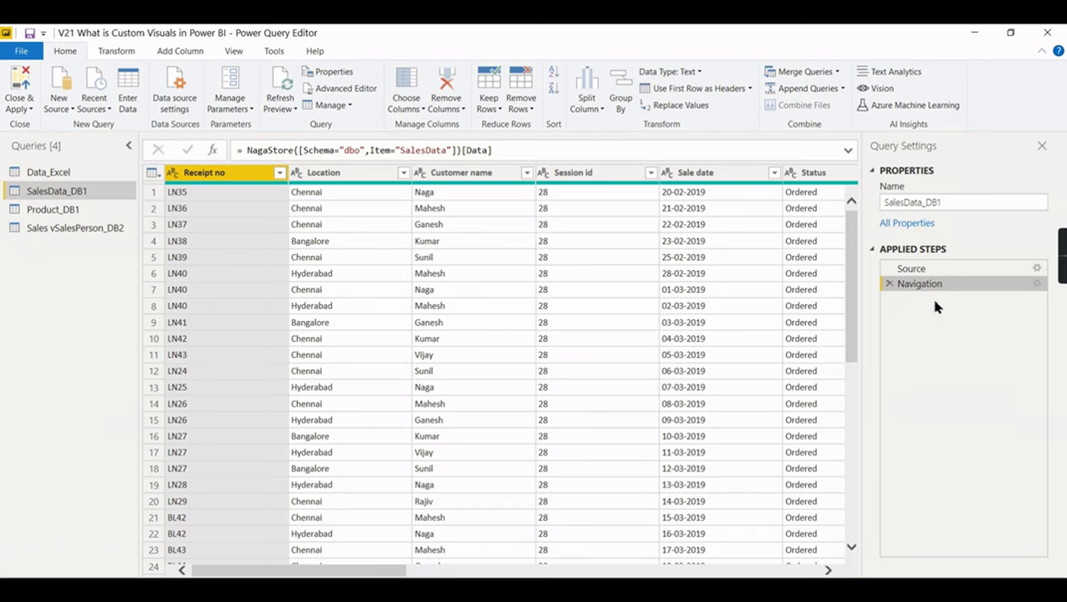
right_click(1038, 288)
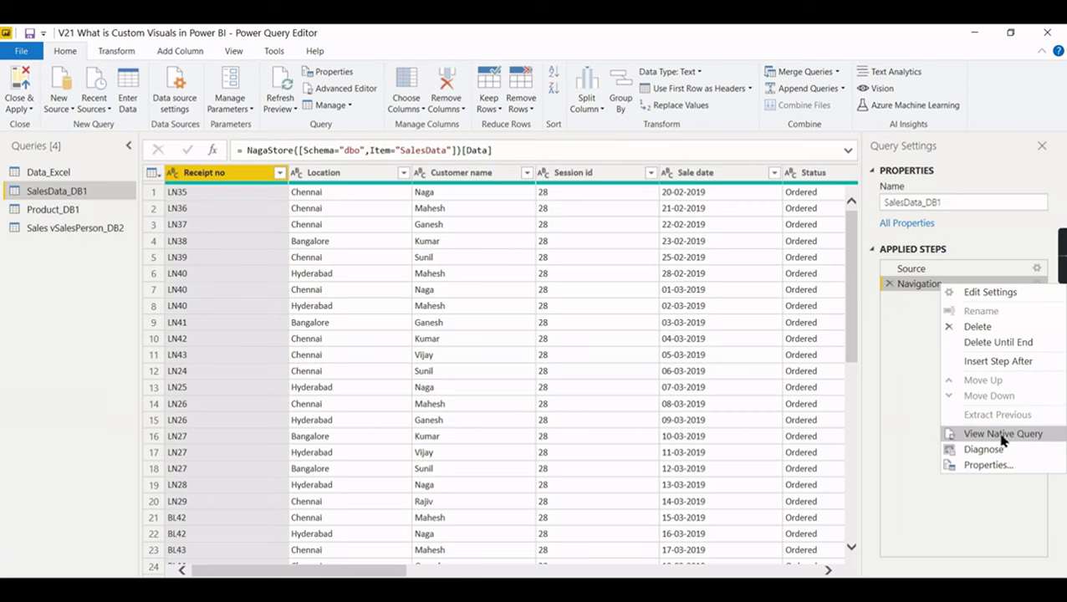
left_click(1003, 434)
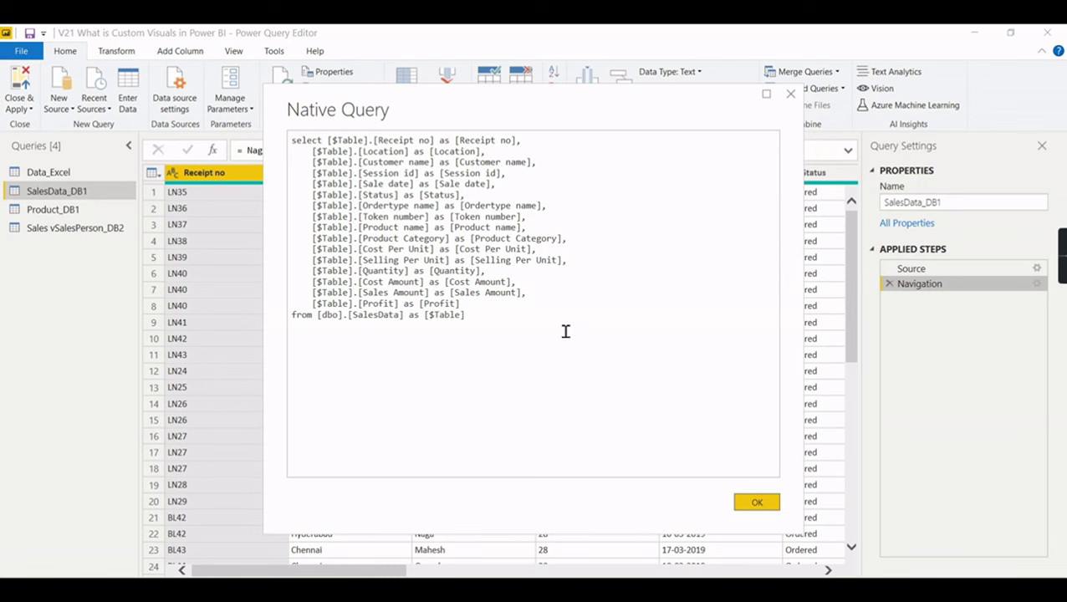
left_click(755, 504)
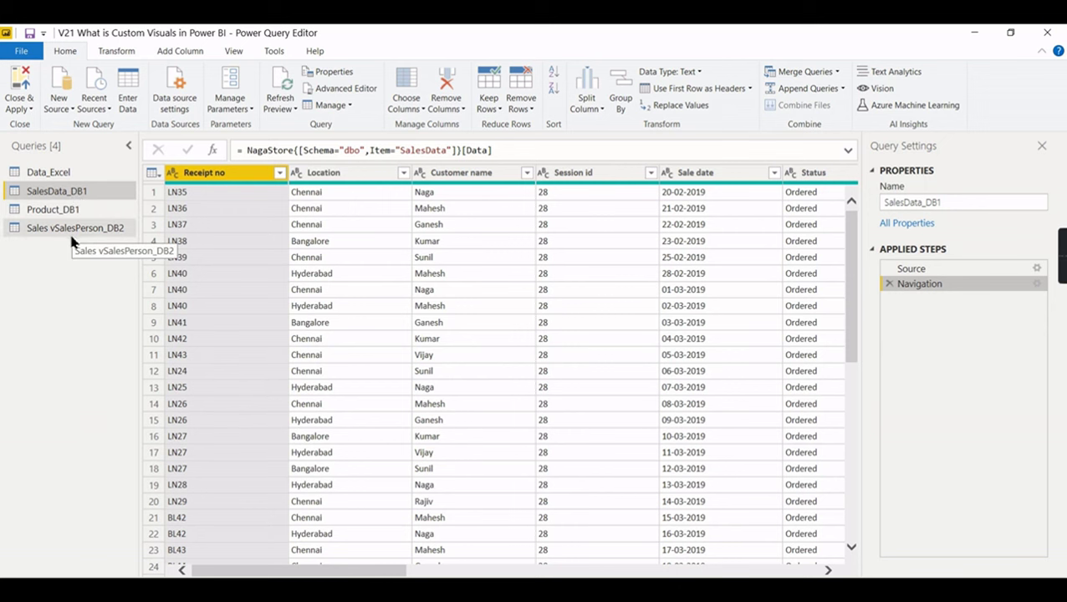
left_click(90, 230)
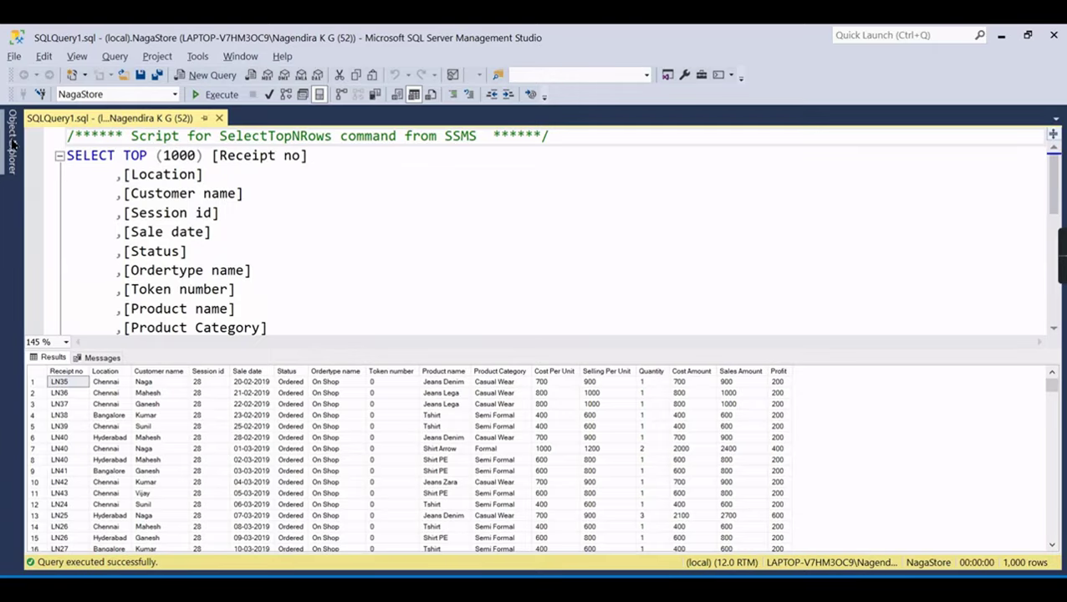
- Expand AdventureWorks2014 and browse its Views folder, including Sales.vSalesPerson, then return to Power Query
left_click(12, 142)
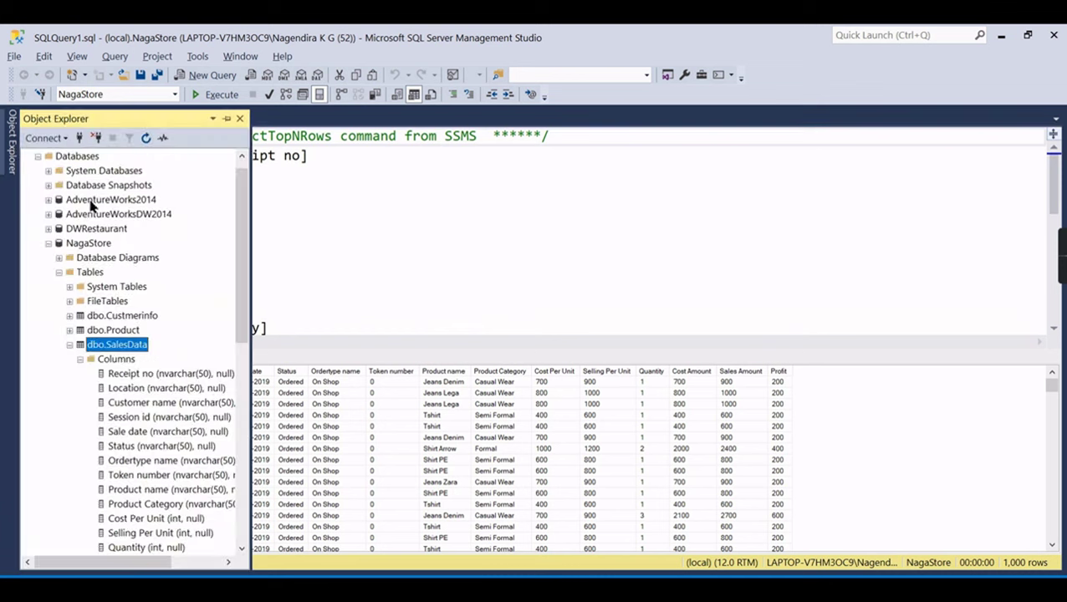
left_click(48, 199)
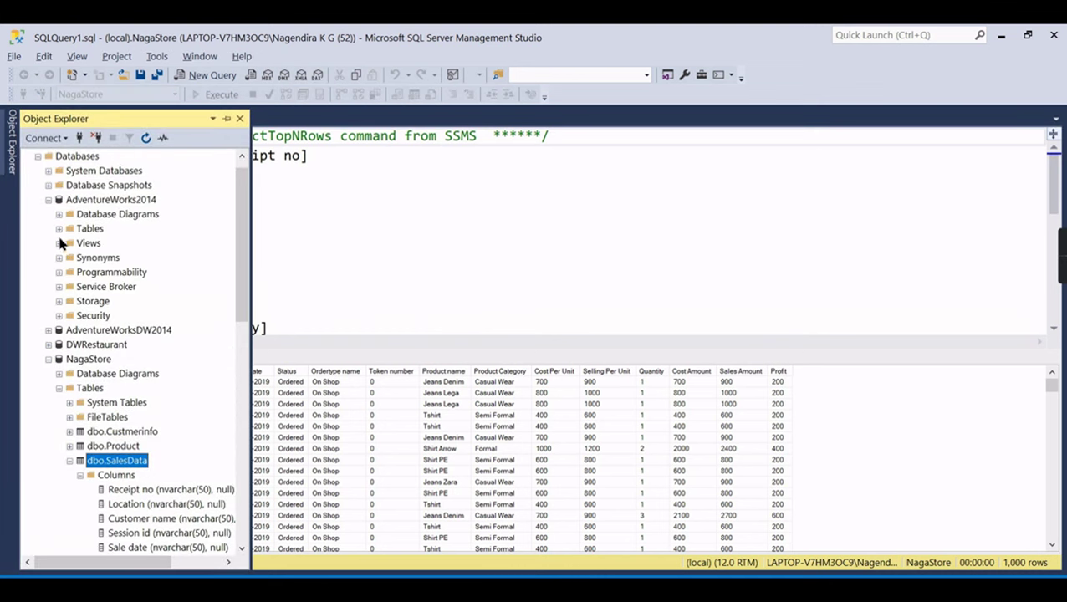
left_click(59, 244)
scroll(167, 434, "down", 4)
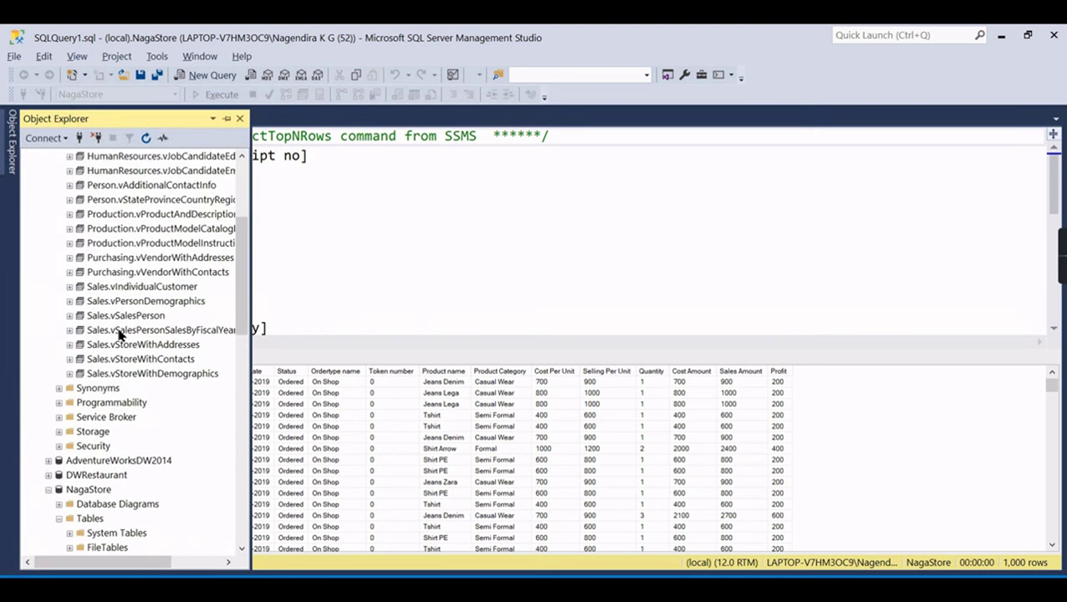
scroll(214, 308, "up", 4)
left_click(59, 243)
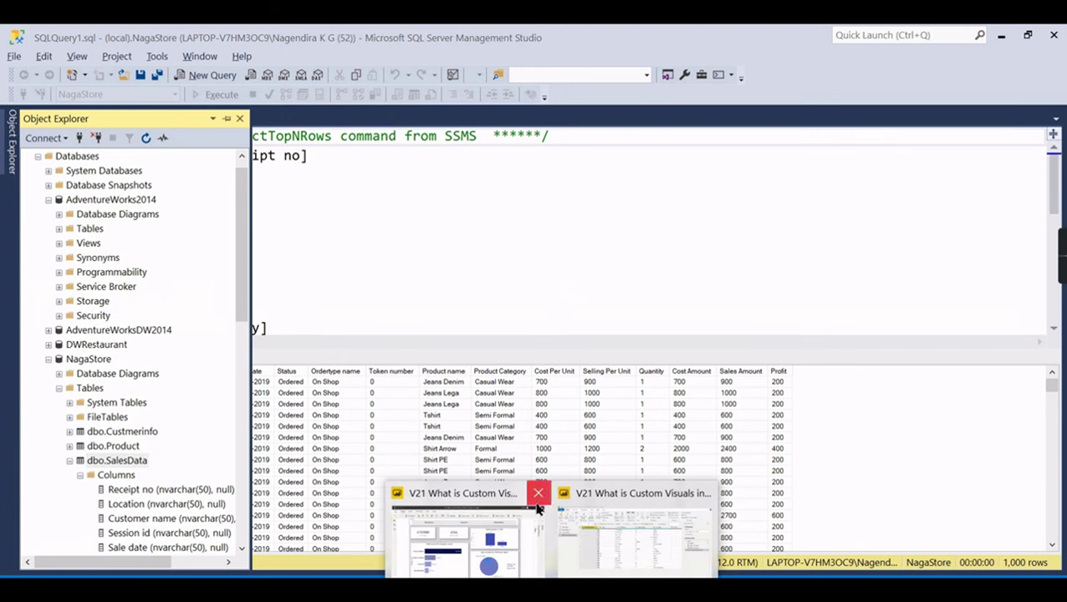
left_click(587, 498)
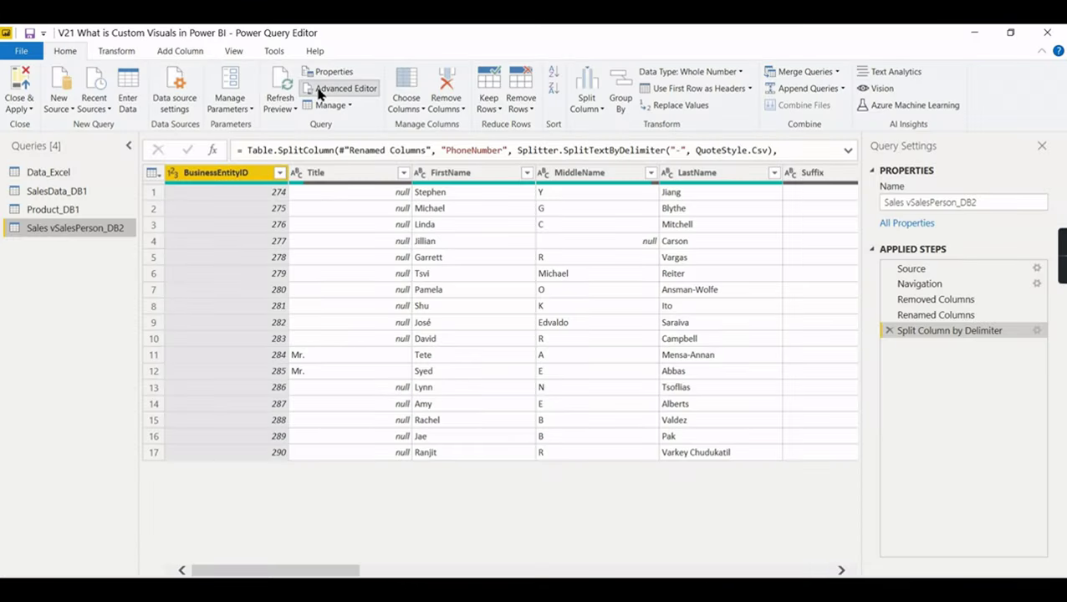
- Review Sales vSalesPerson_DB2's M code in the Advanced Editor, then close it
left_click(327, 89)
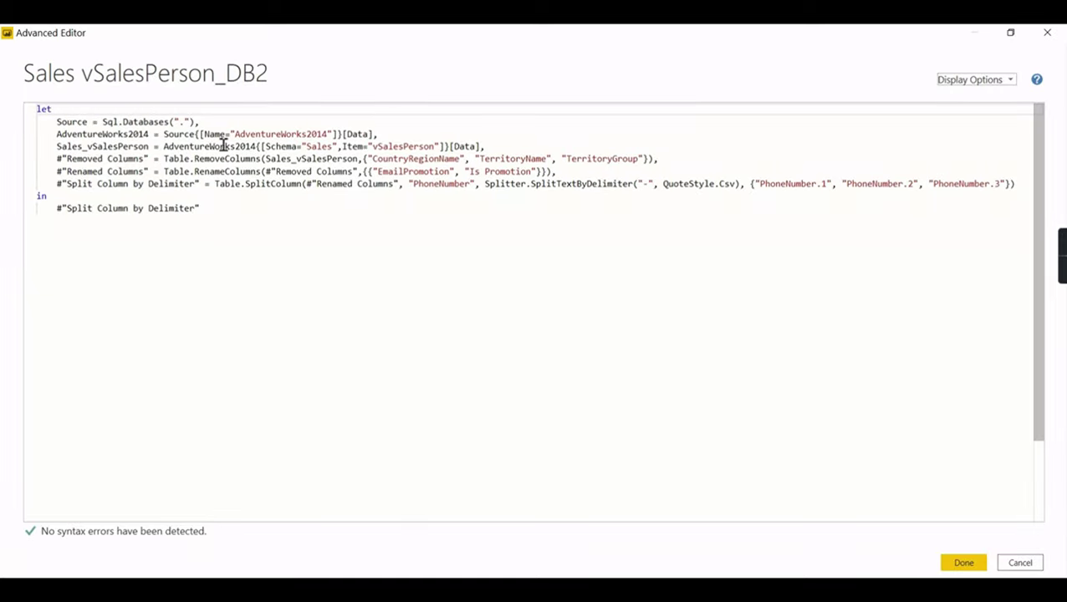
left_click(1047, 33)
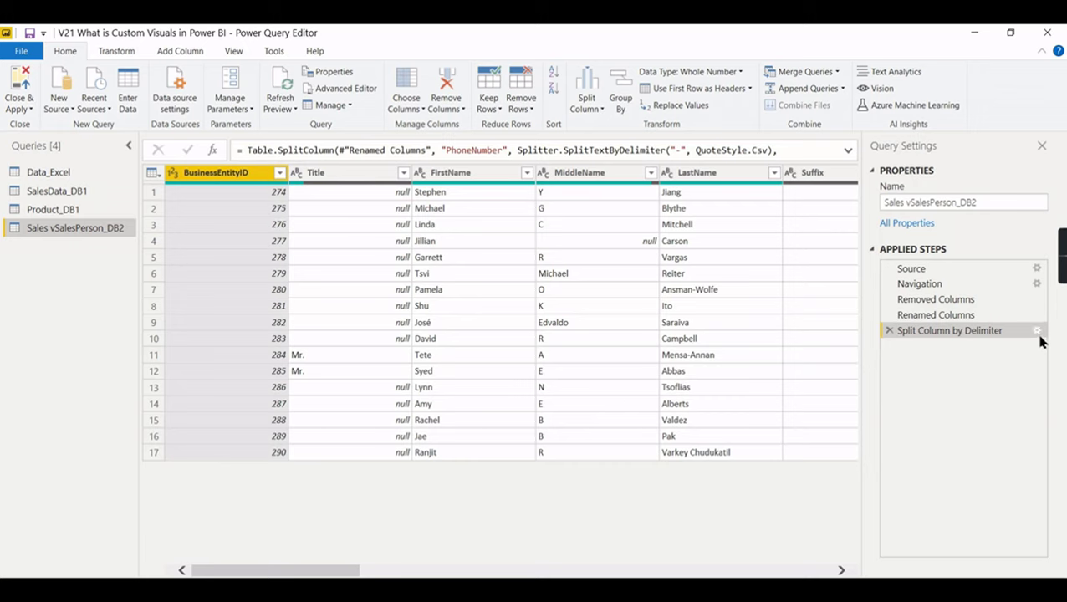
right_click(1041, 333)
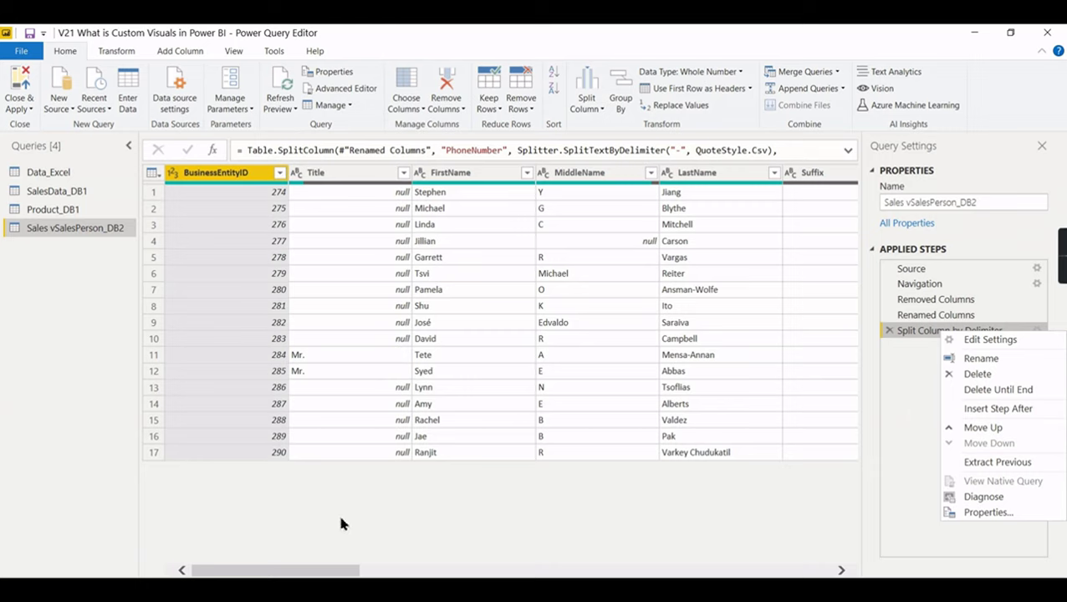
left_click(512, 518)
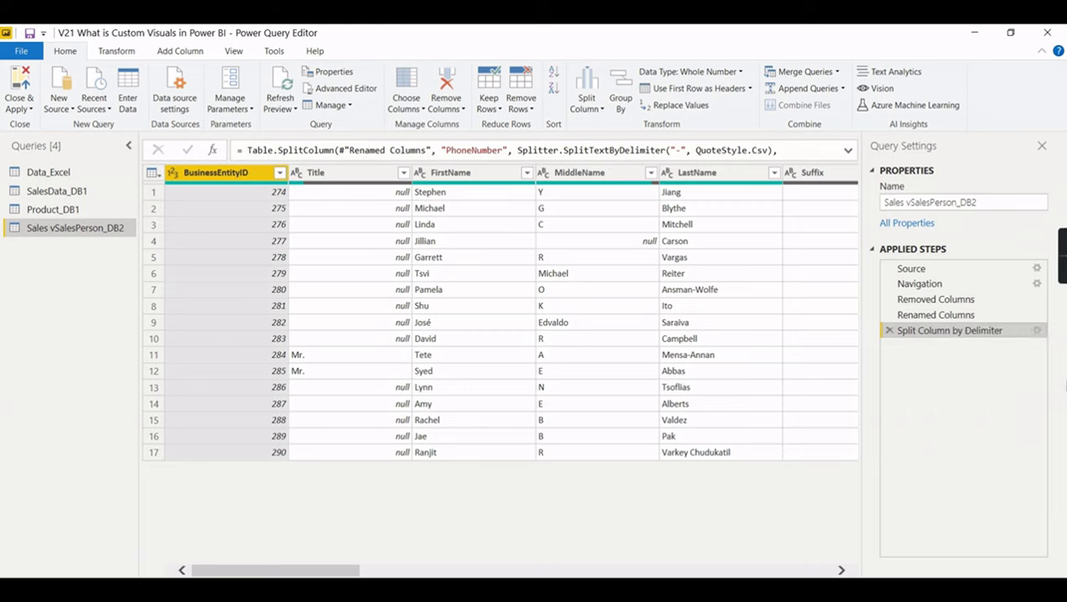
- Preview the Renamed Columns step and inspect its native SQL query
left_click(938, 316)
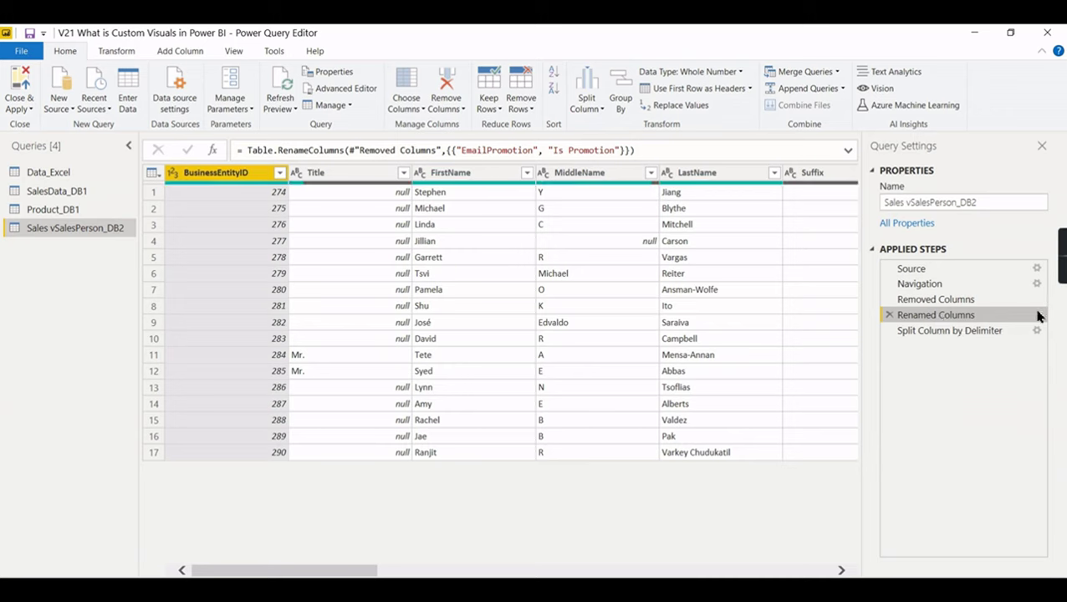
right_click(1037, 317)
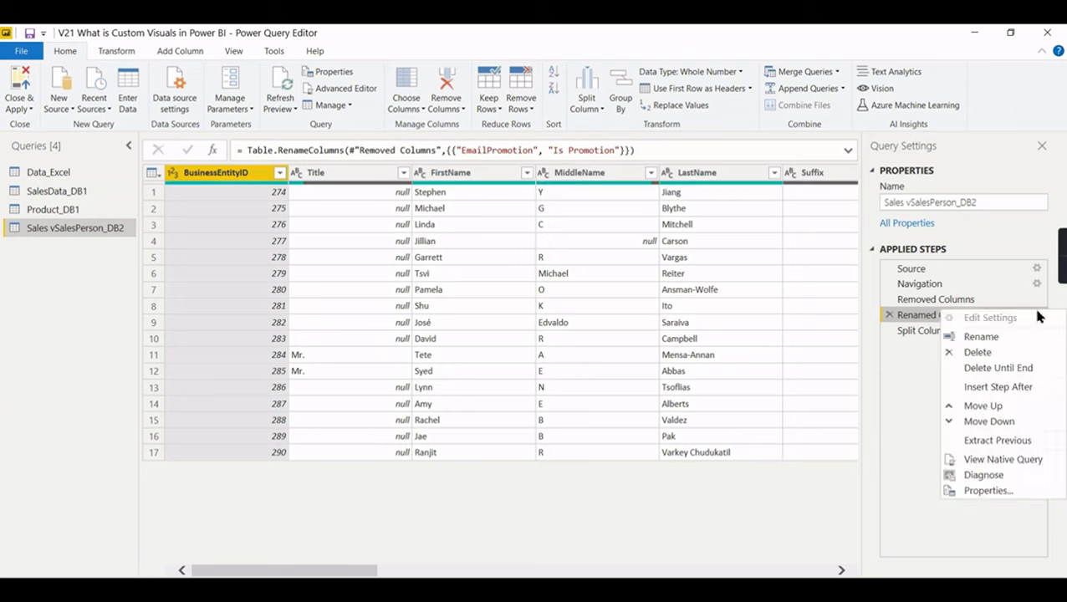
left_click(981, 460)
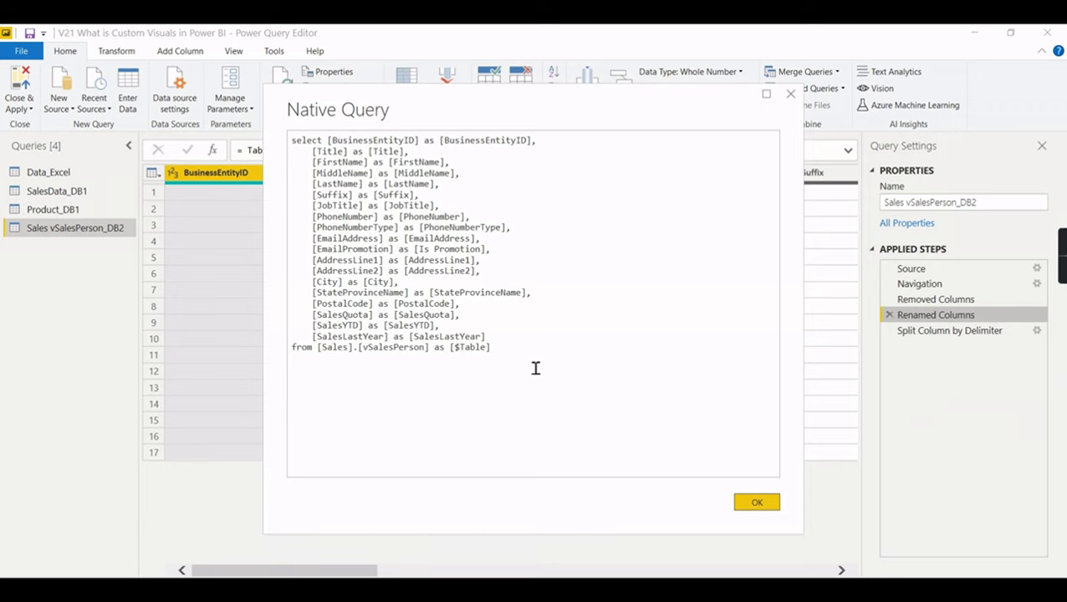
left_click(759, 504)
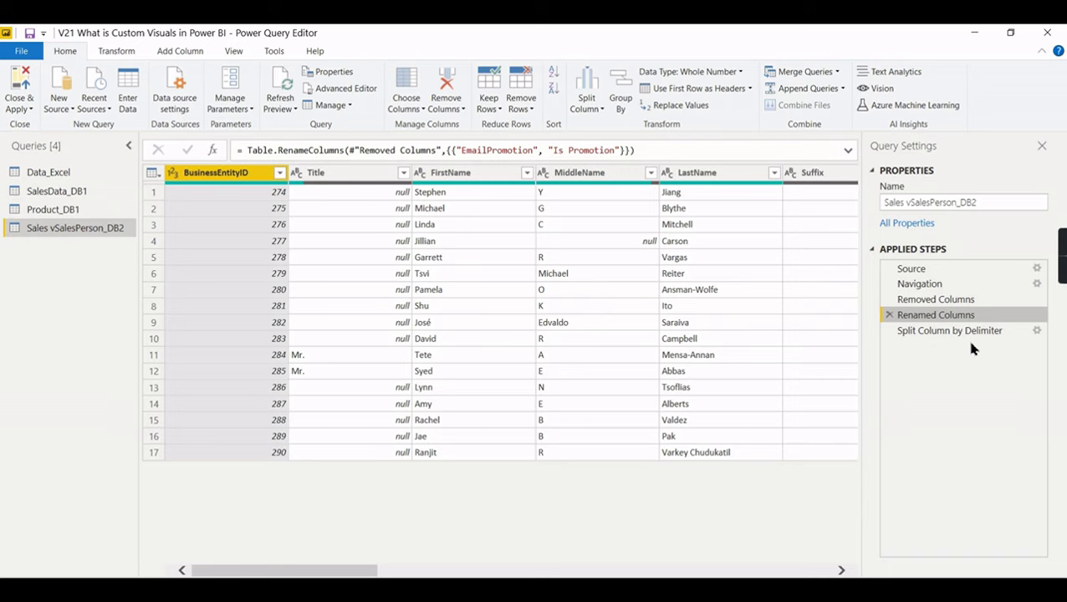
- Revisit Sales vSalesPerson_DB2's Source and Split Column by Delimiter steps, glancing at SalesData_DB1
left_click(1013, 337)
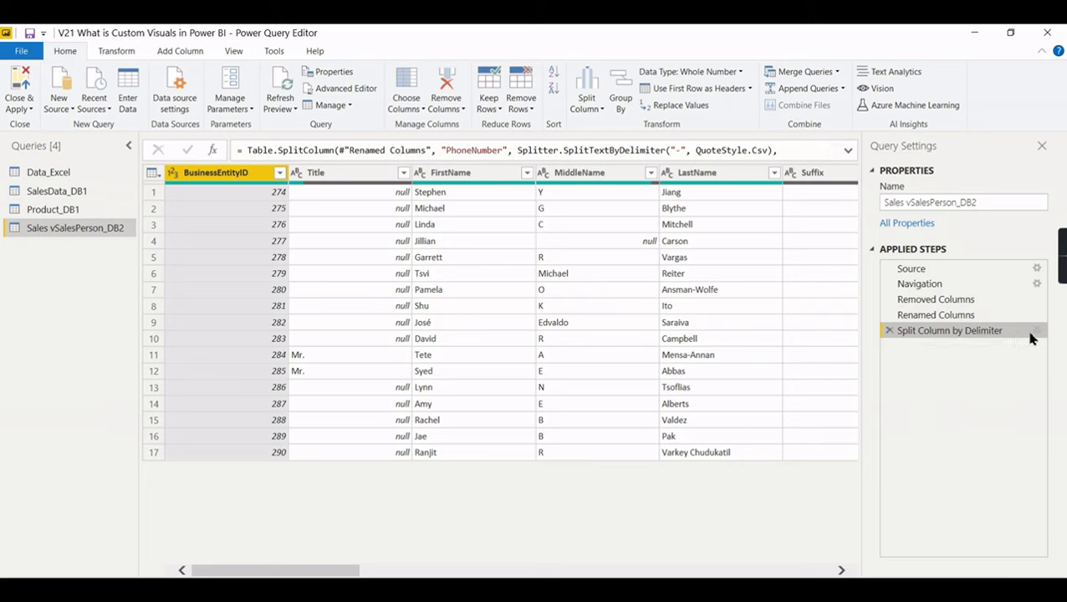
left_click(950, 272)
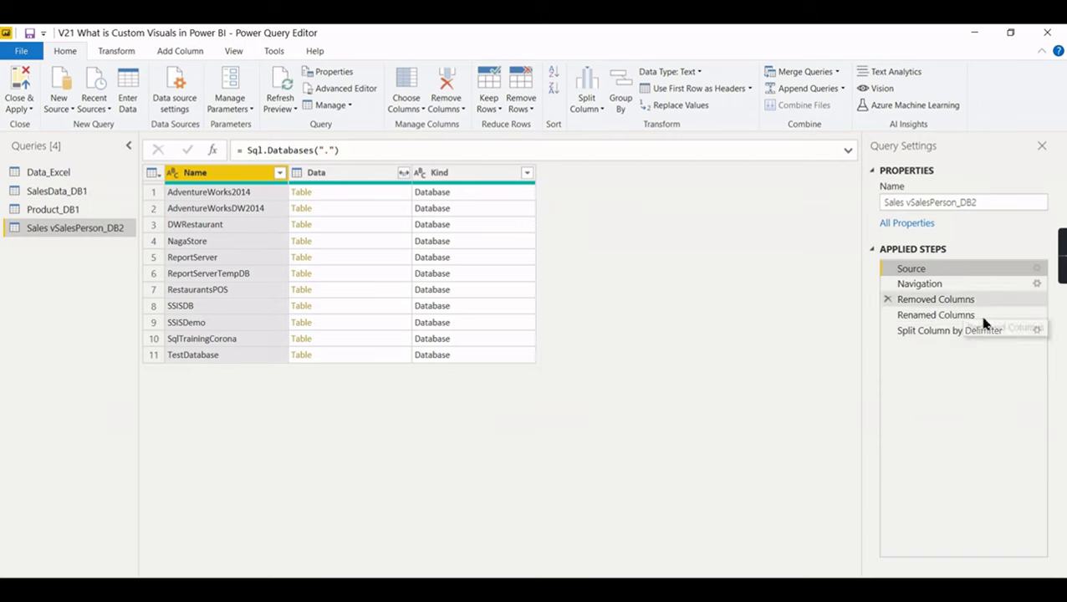
left_click(1016, 333)
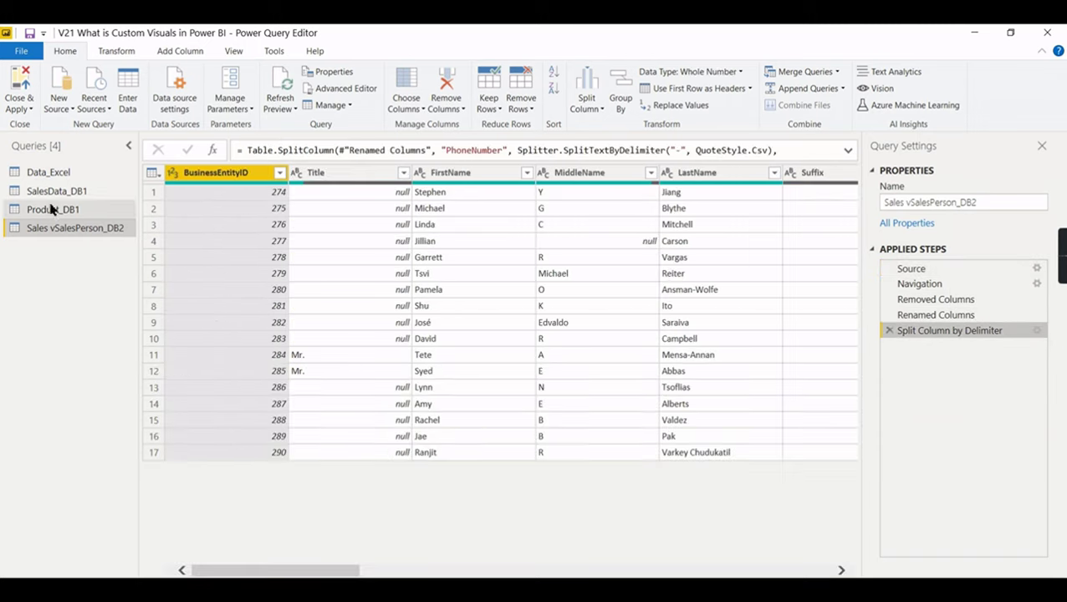
left_click(64, 197)
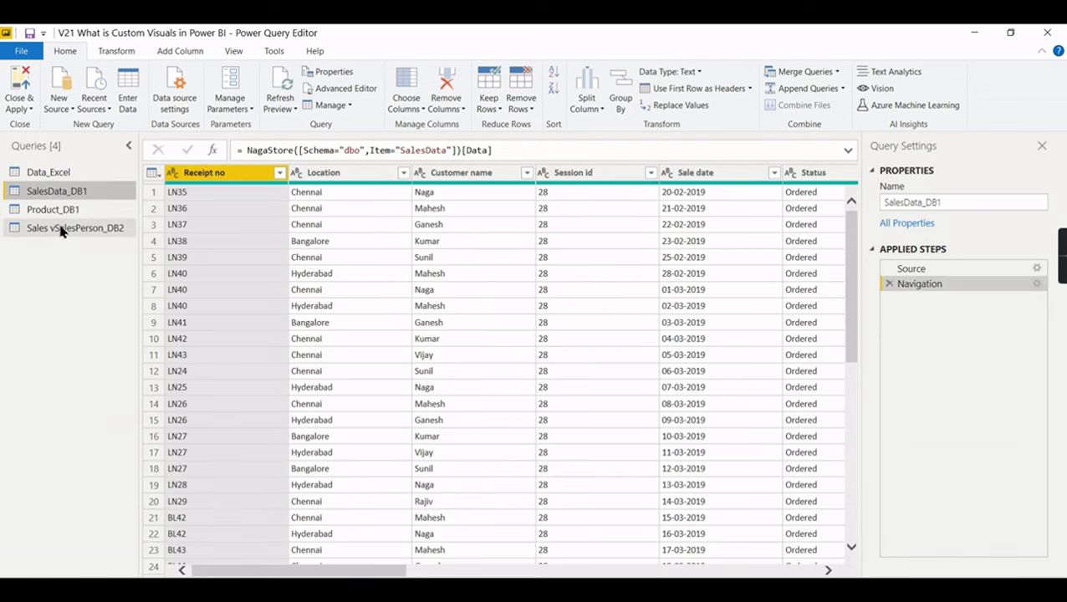
left_click(60, 231)
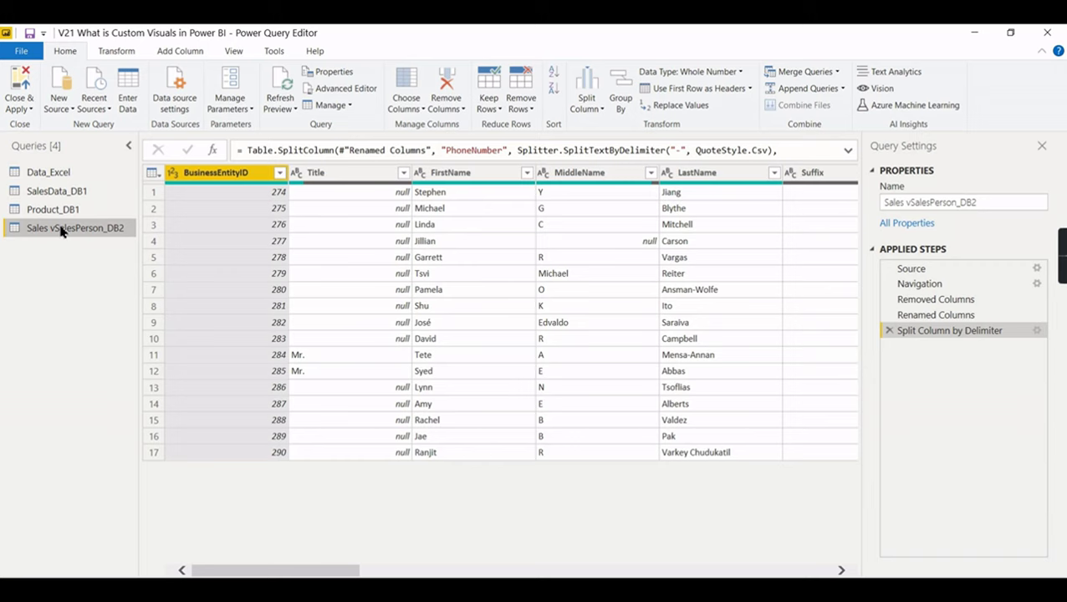
- Inspect Data_Excel's Source, Navigation and Promoted Headers steps, then open SalesData_DB1
left_click(55, 175)
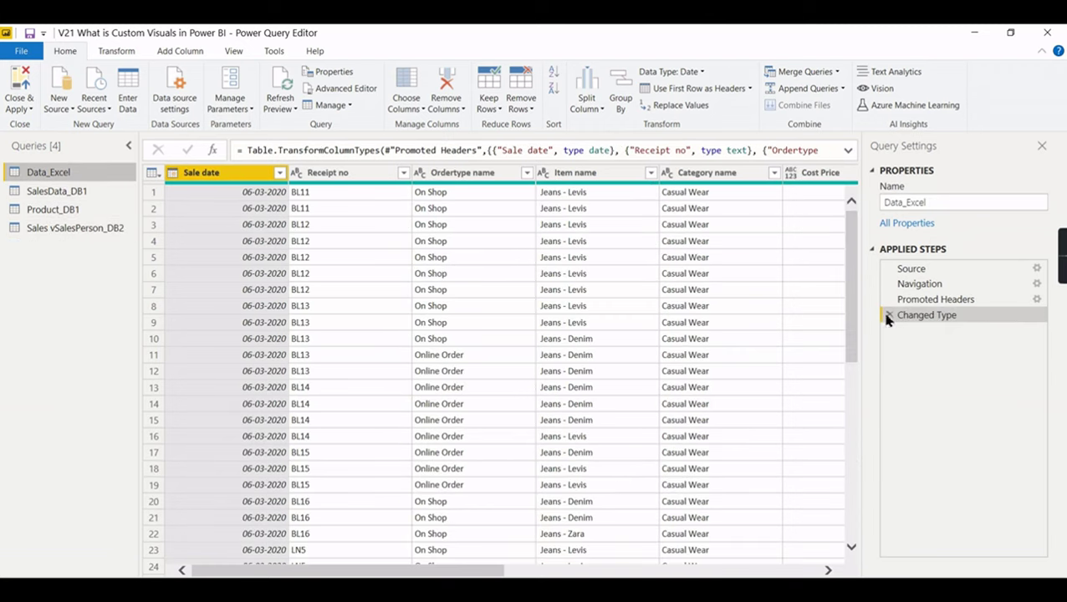
left_click(936, 269)
left_click(1037, 283)
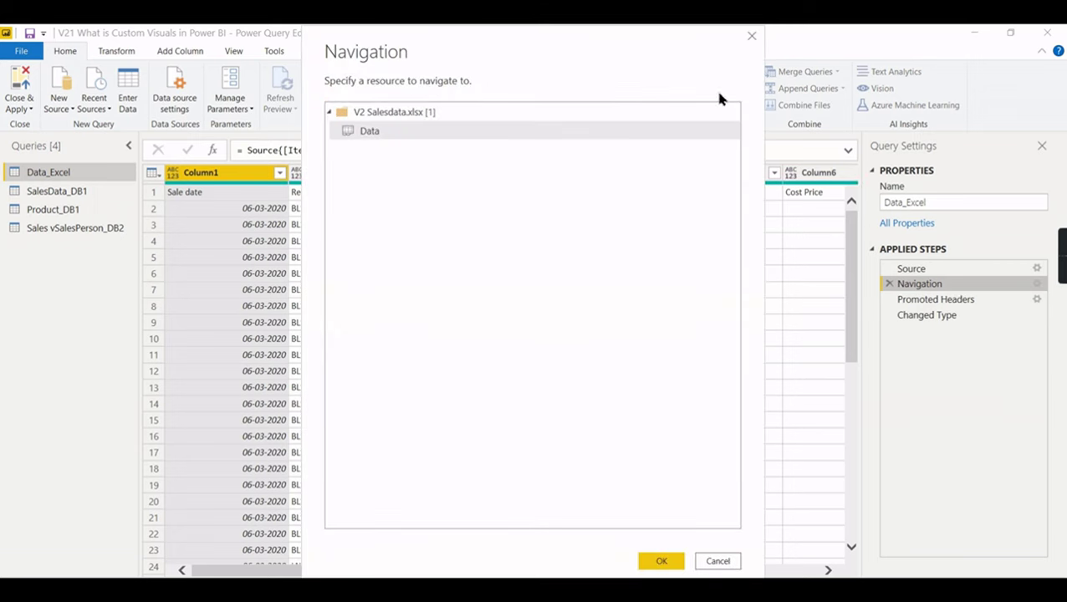
left_click(753, 37)
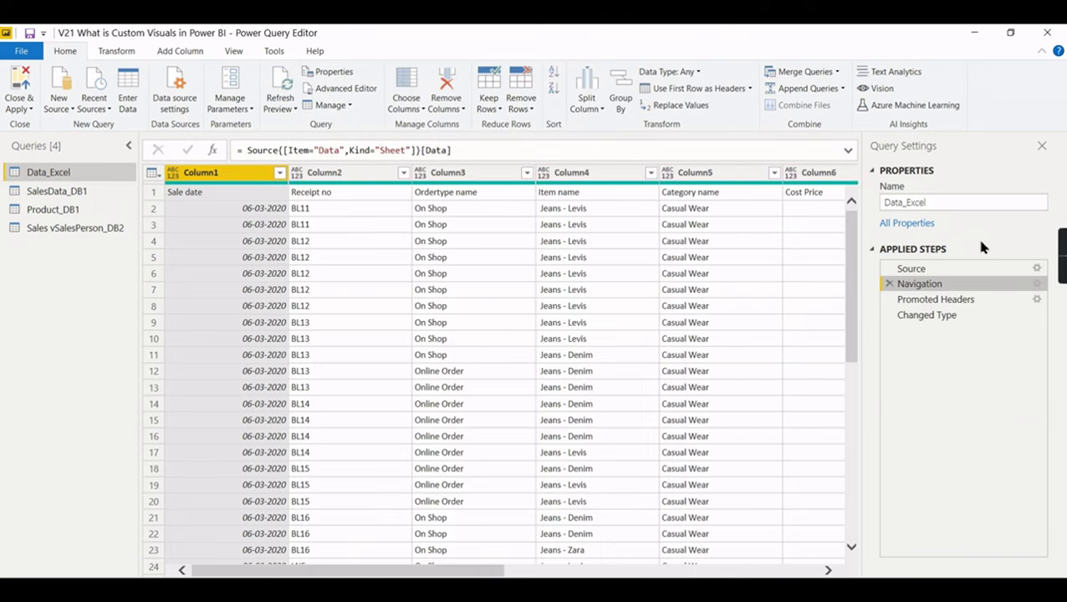
right_click(1035, 285)
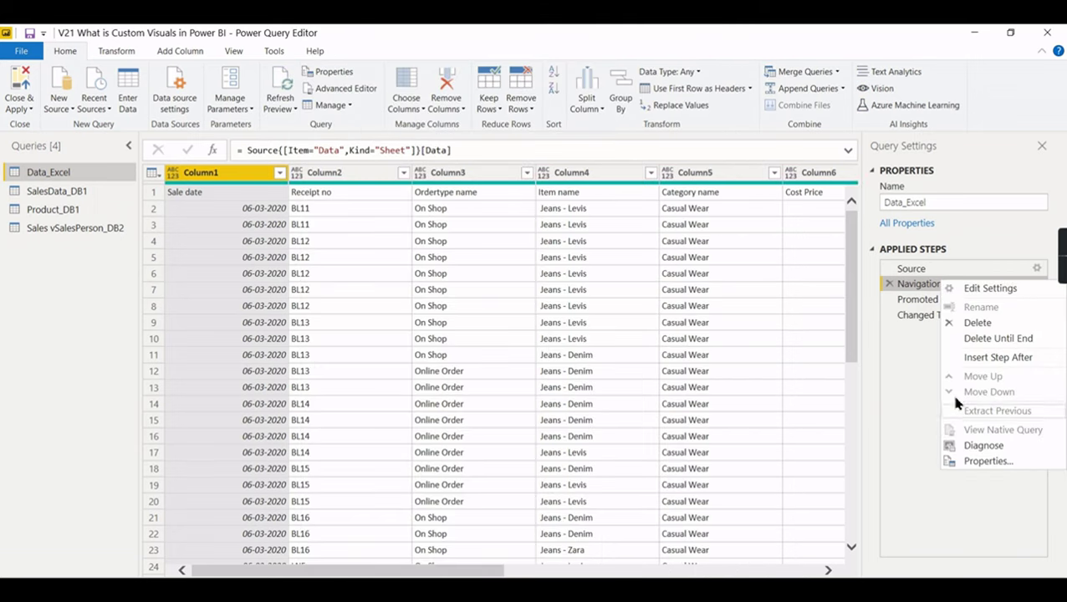
left_click(919, 374)
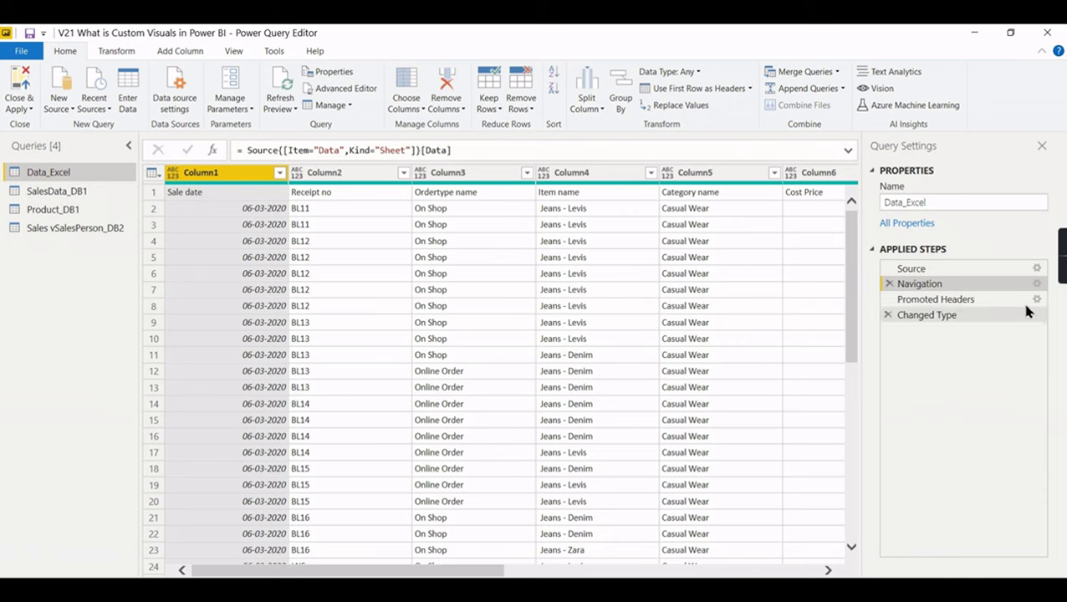
left_click(991, 306)
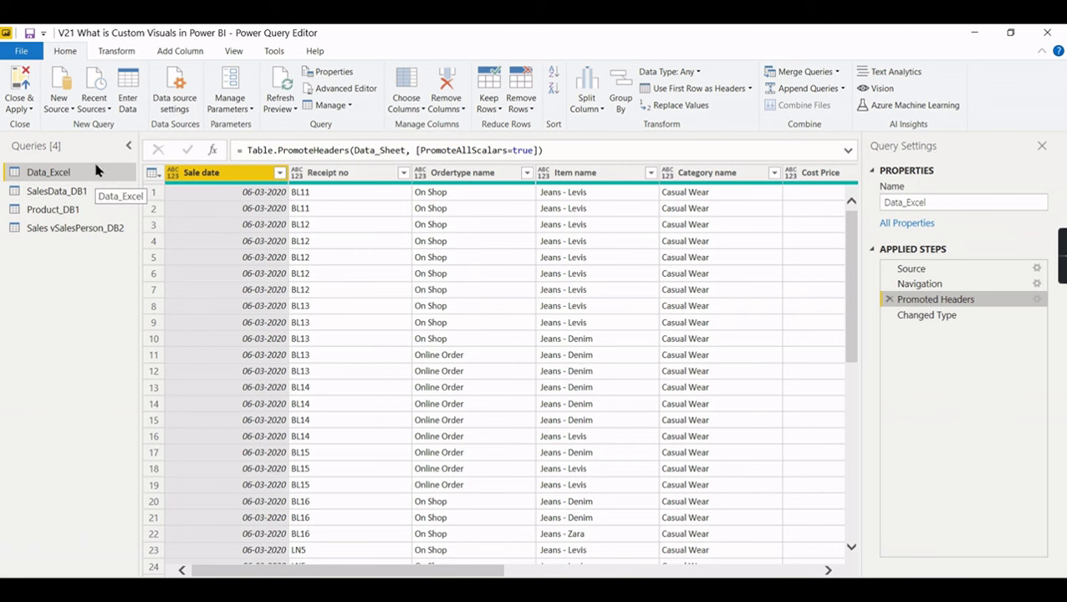
left_click(96, 192)
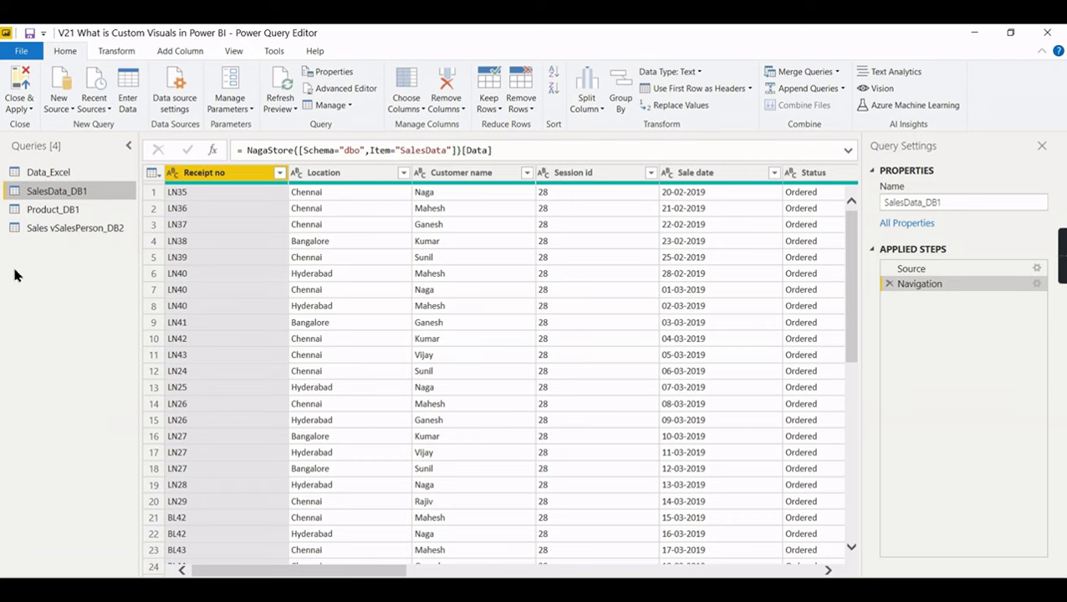
- In SalesData_DB1, remove the Customer name and Session id columns
left_click(69, 212)
left_click(74, 231)
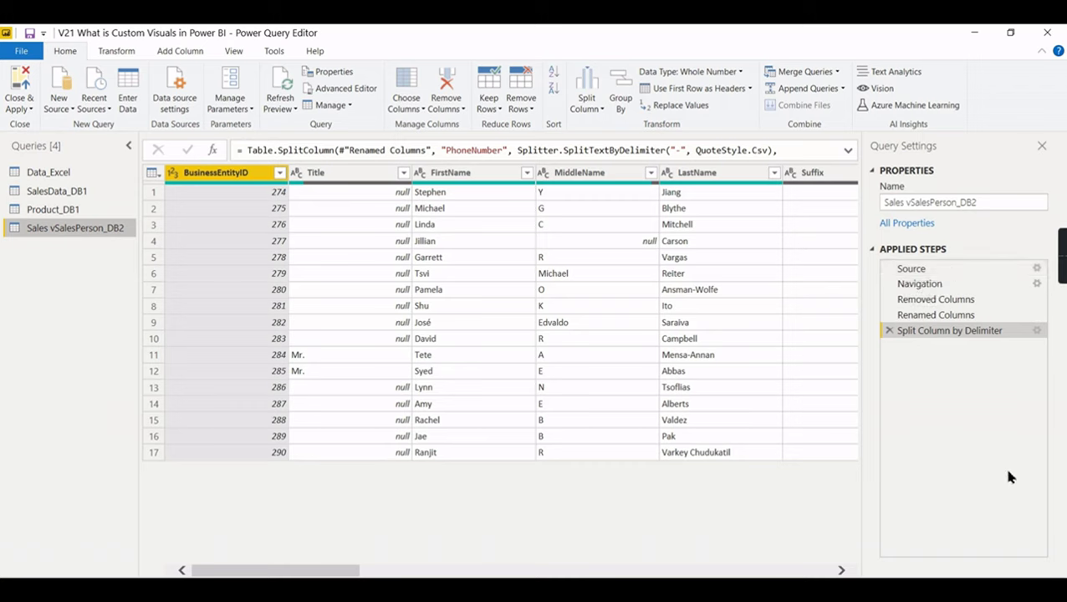
left_click(55, 193)
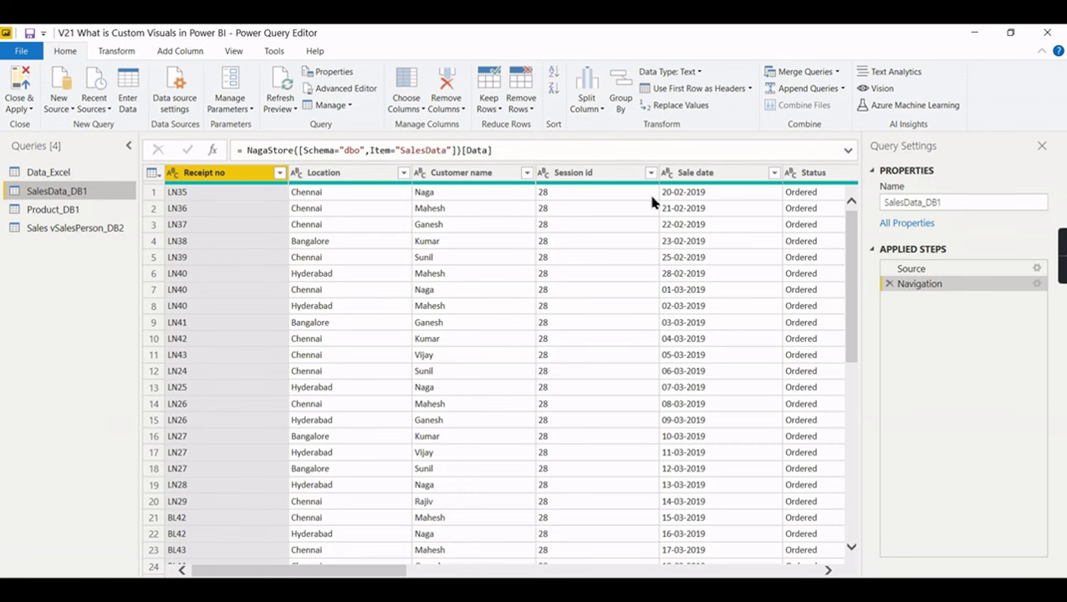
left_click(480, 175)
left_click(545, 175, "ctrl")
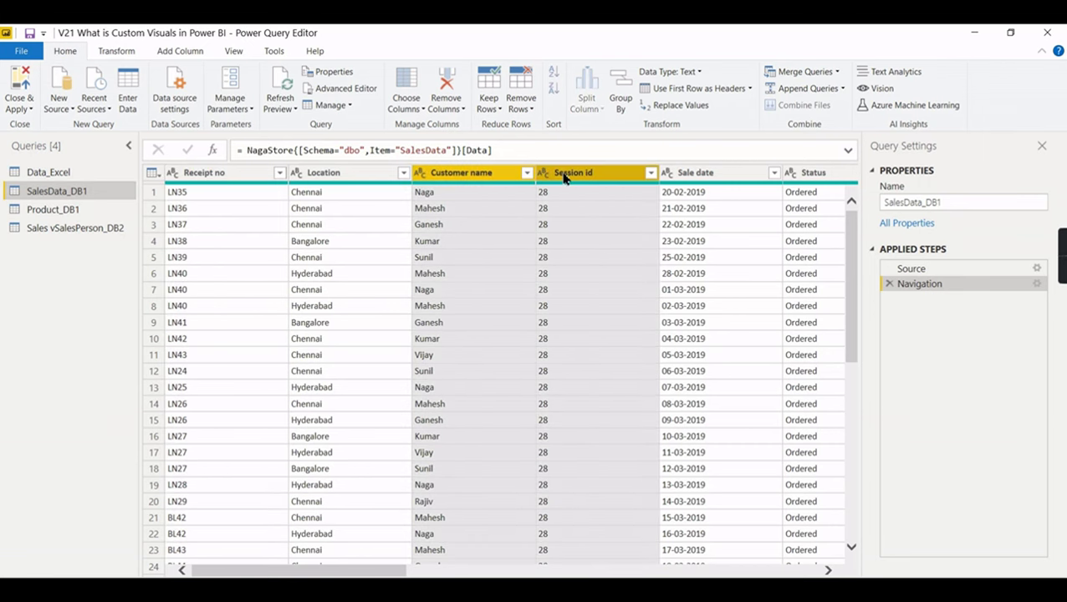
right_click(563, 176)
left_click(608, 199)
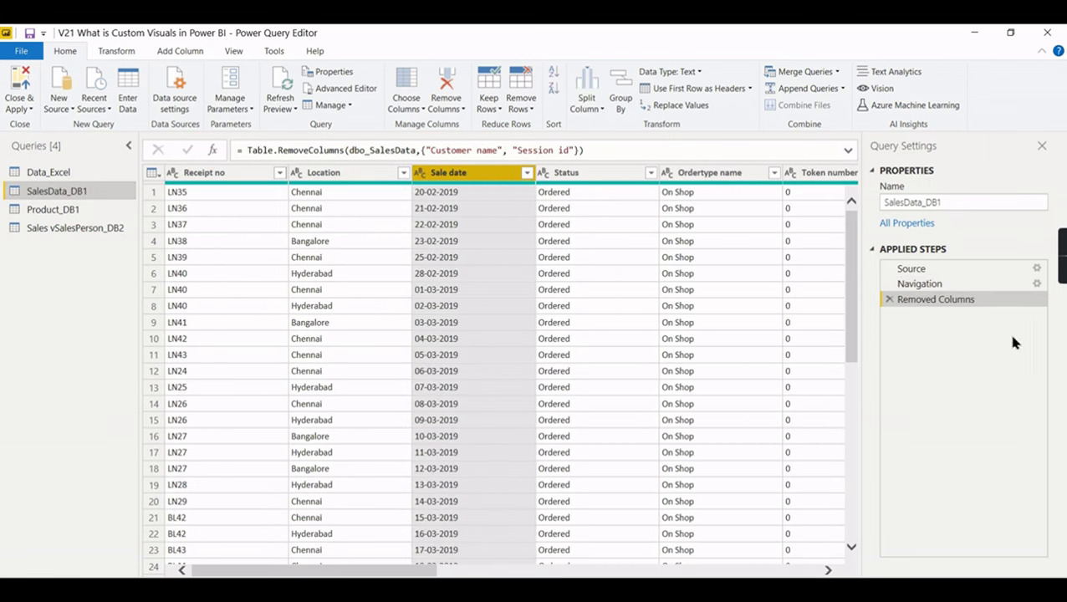
- Check that the Removed Columns step appears in the native SQL query
right_click(943, 301)
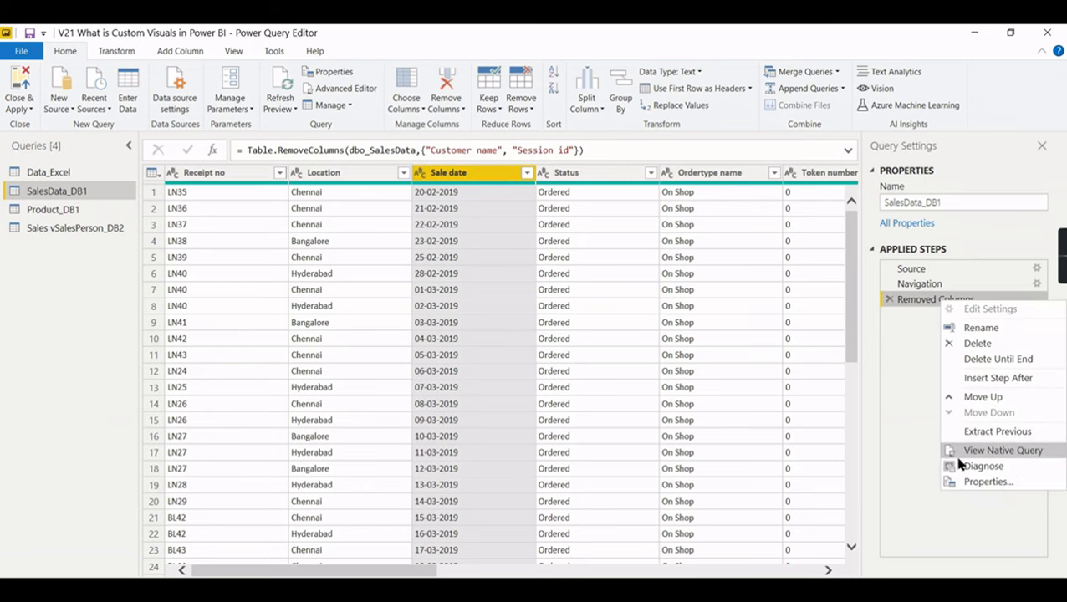
left_click(1002, 451)
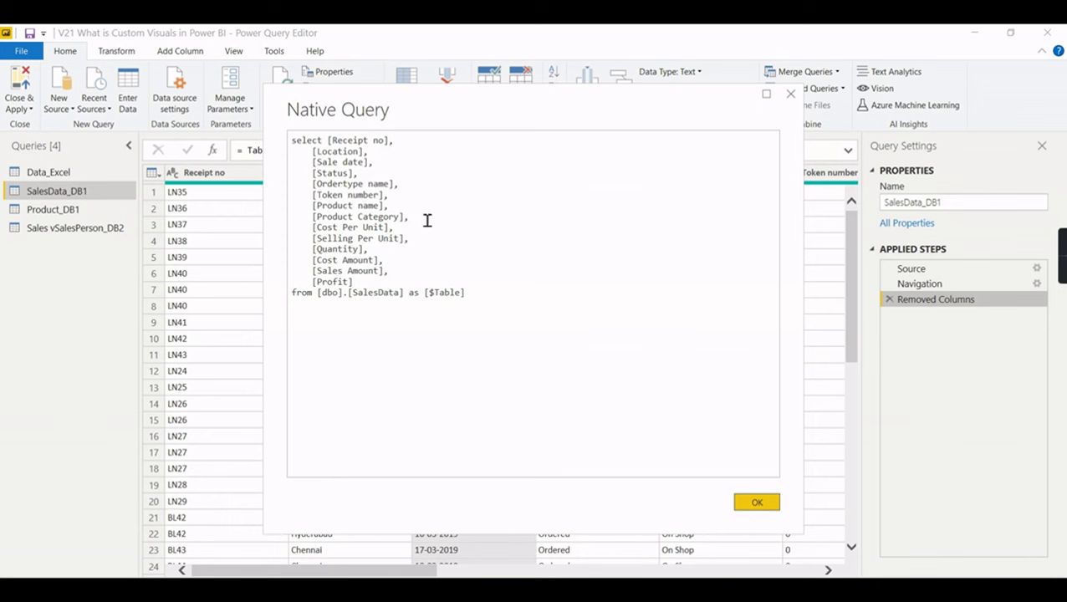
left_click(752, 505)
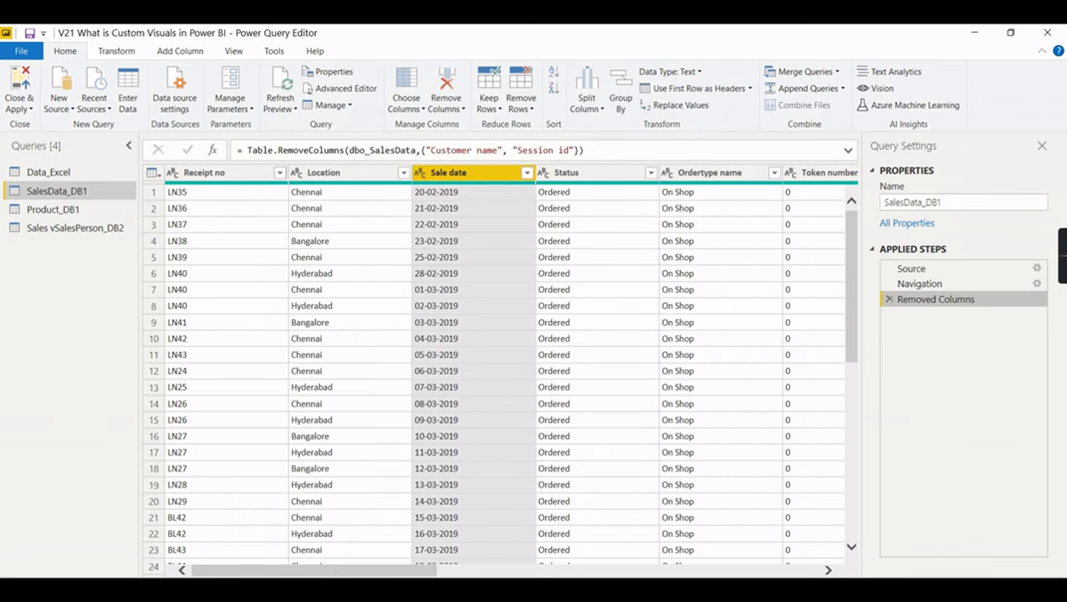
left_click_drag(378, 576, 396, 575)
left_click(401, 172)
right_click(394, 177)
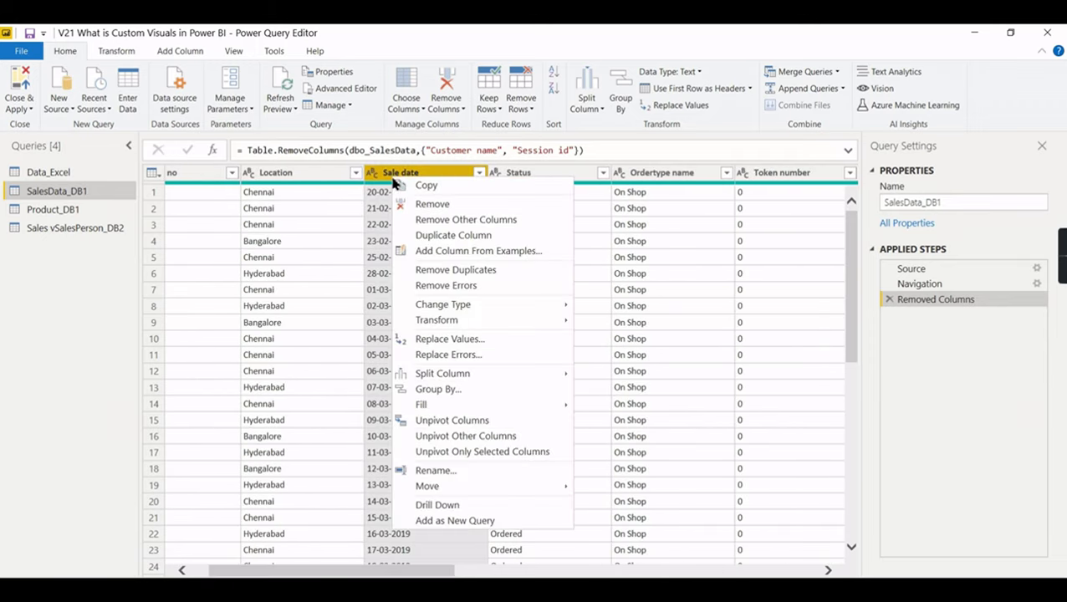
mouse_move(508, 310)
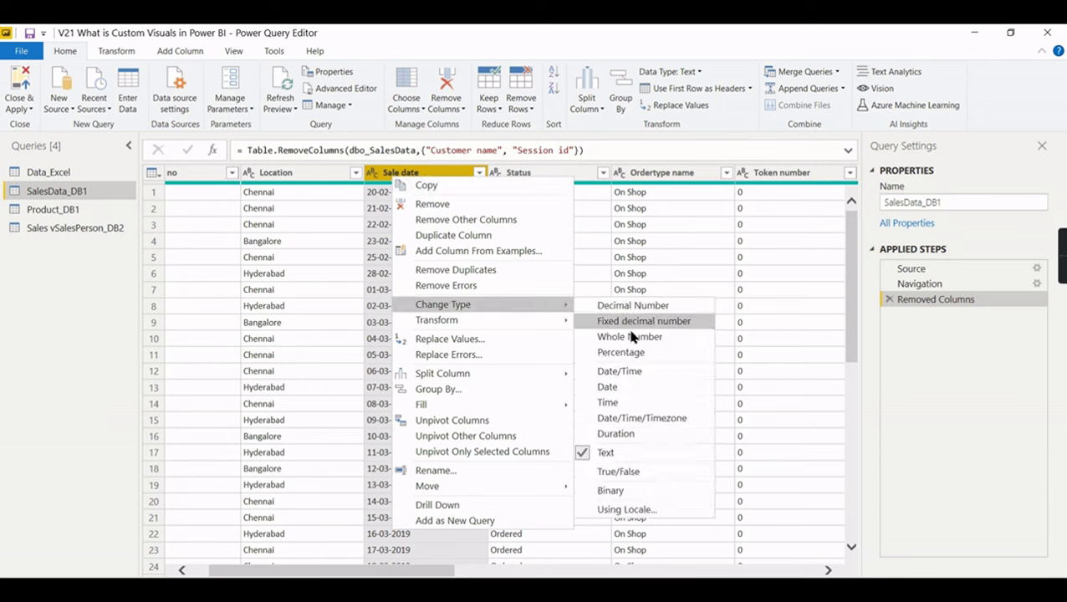
left_click(620, 390)
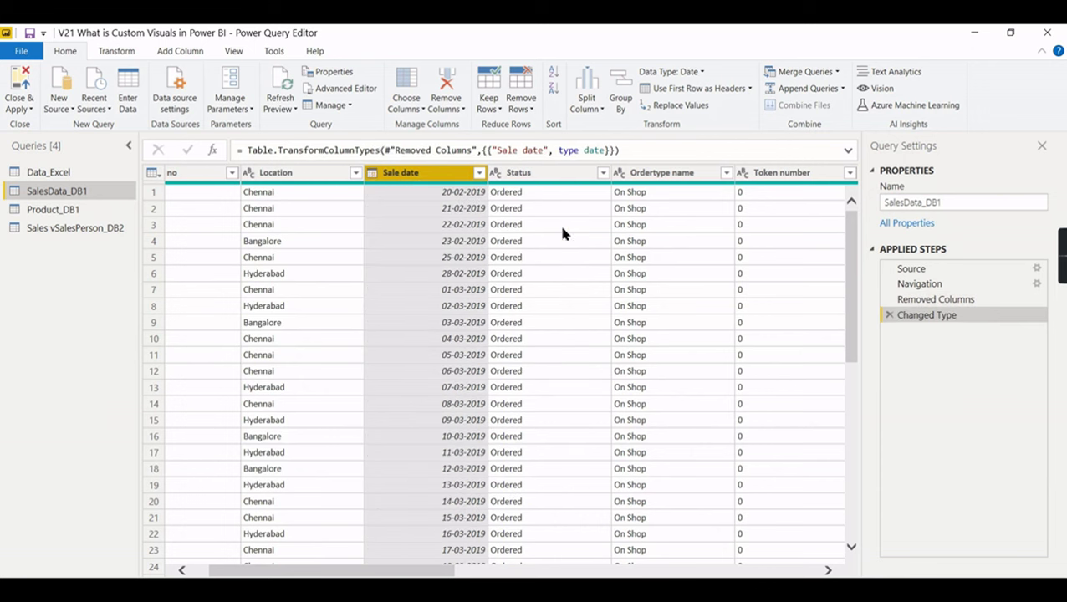
right_click(955, 319)
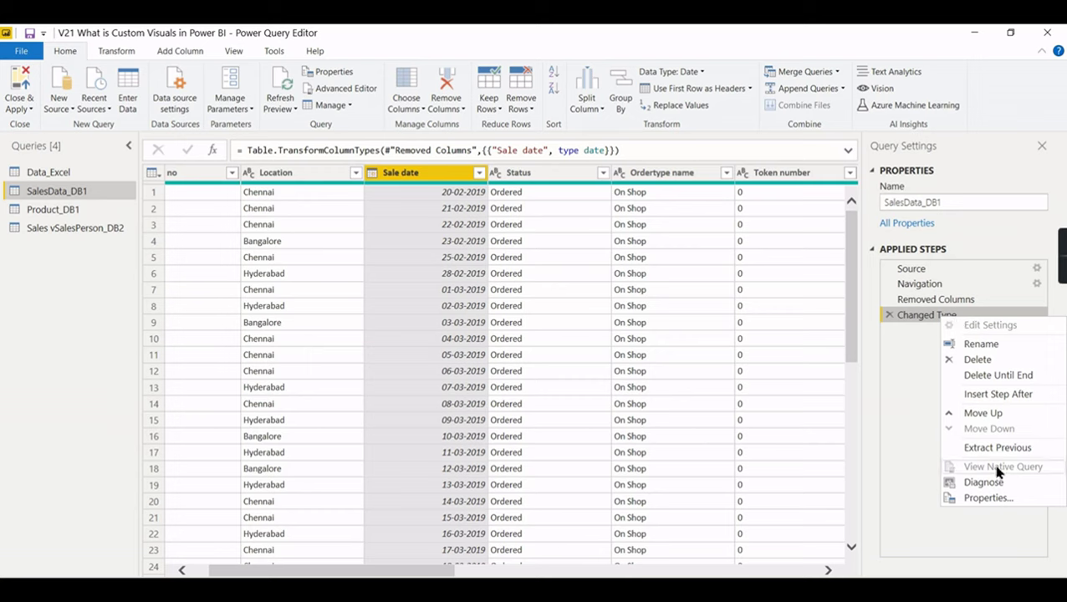
left_click(911, 444)
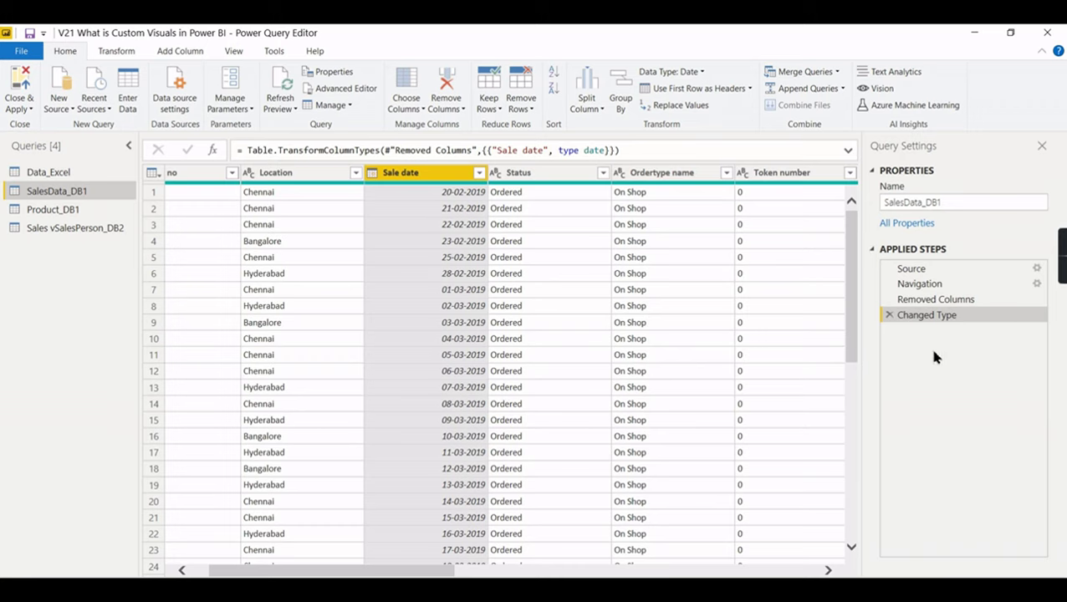
left_click(890, 315)
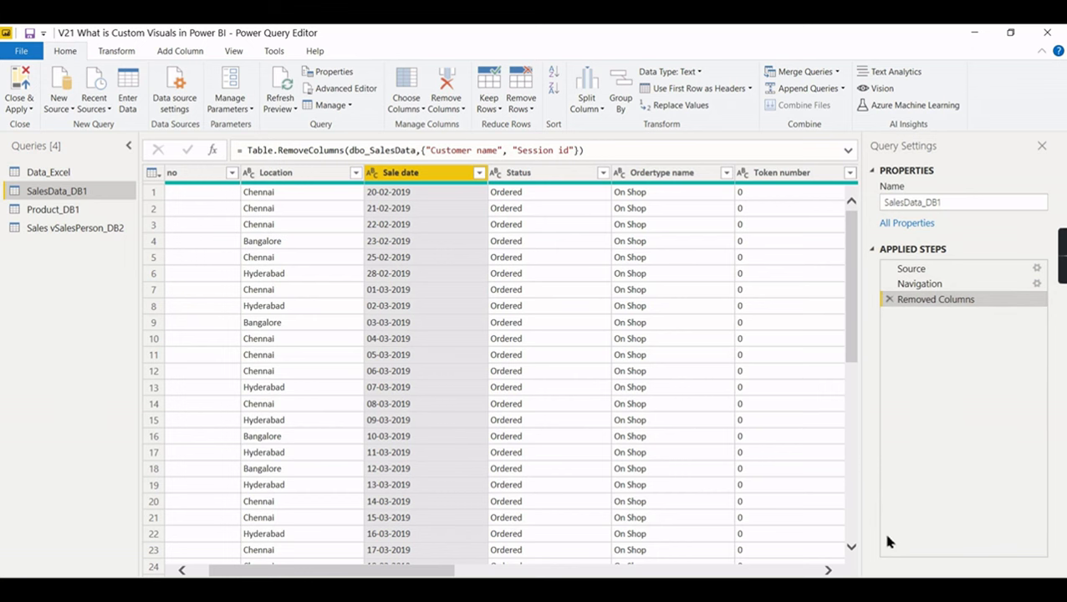
- Scroll the query folding article to 'Transformations that can achieve folding', then return to Power Query
key("alt+Tab")
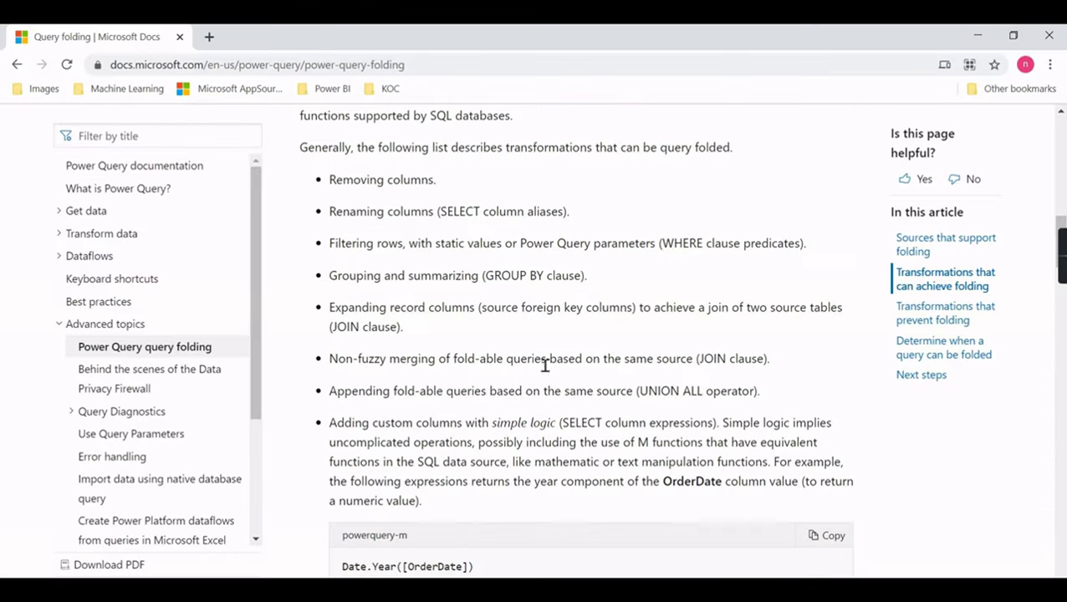
scroll(574, 356, "up", 5)
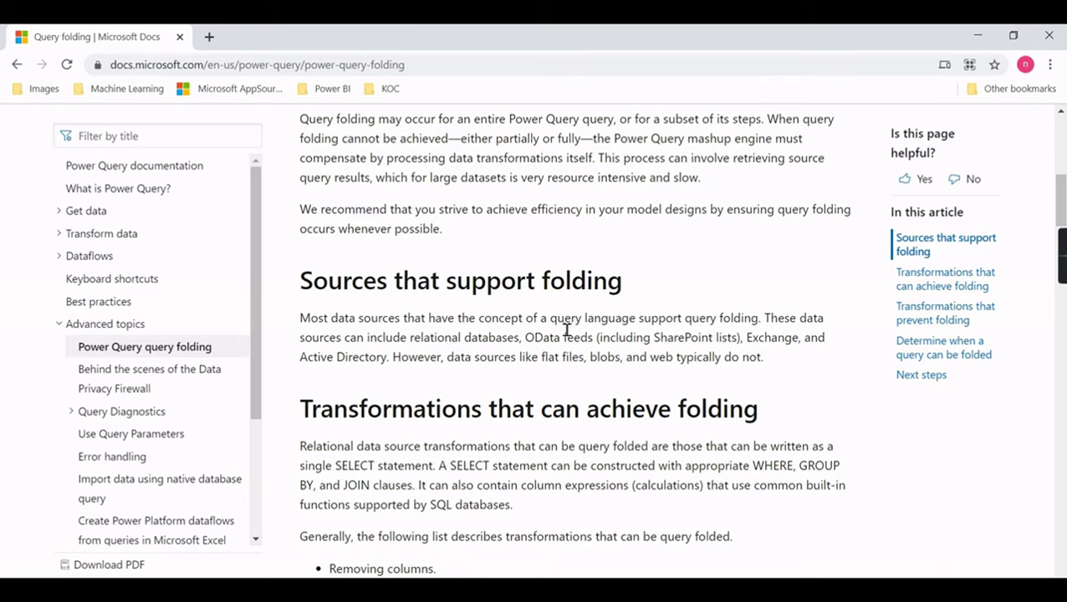
scroll(572, 338, "up", 8)
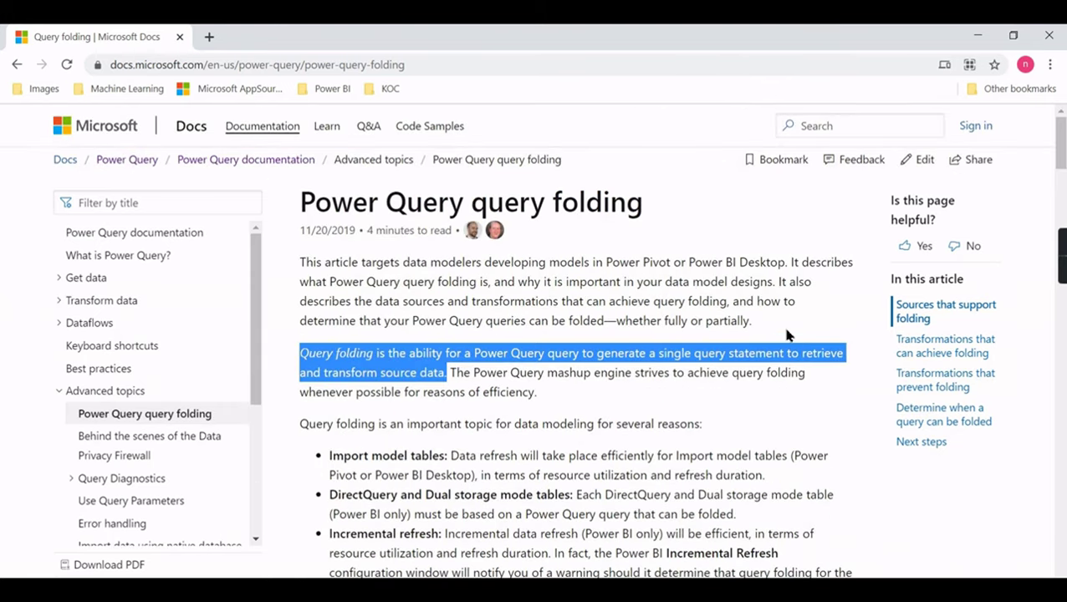
scroll(642, 327, "down", 4)
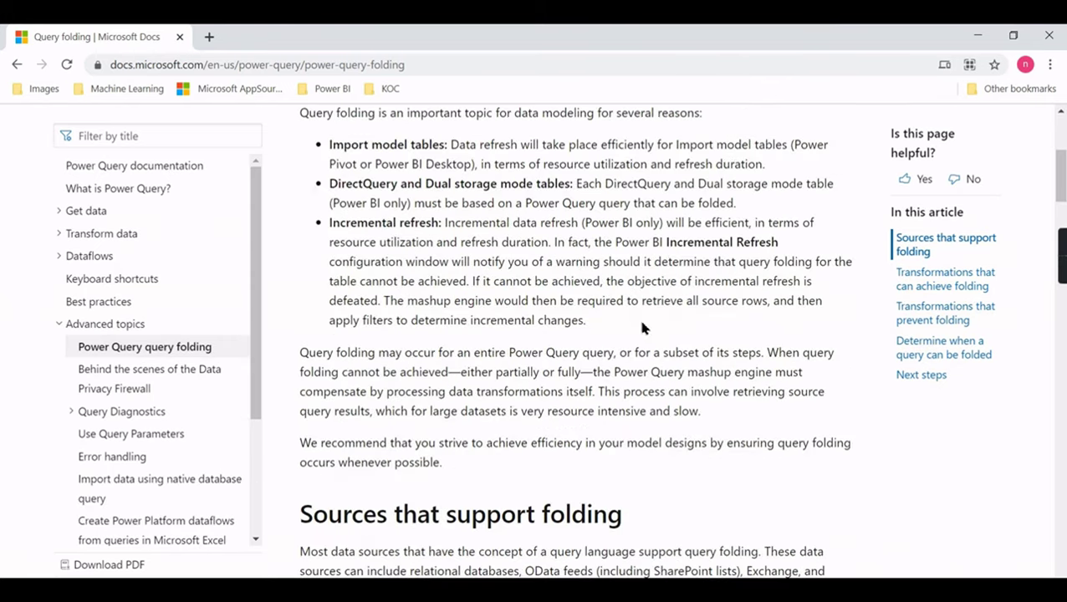
scroll(649, 334, "down", 3)
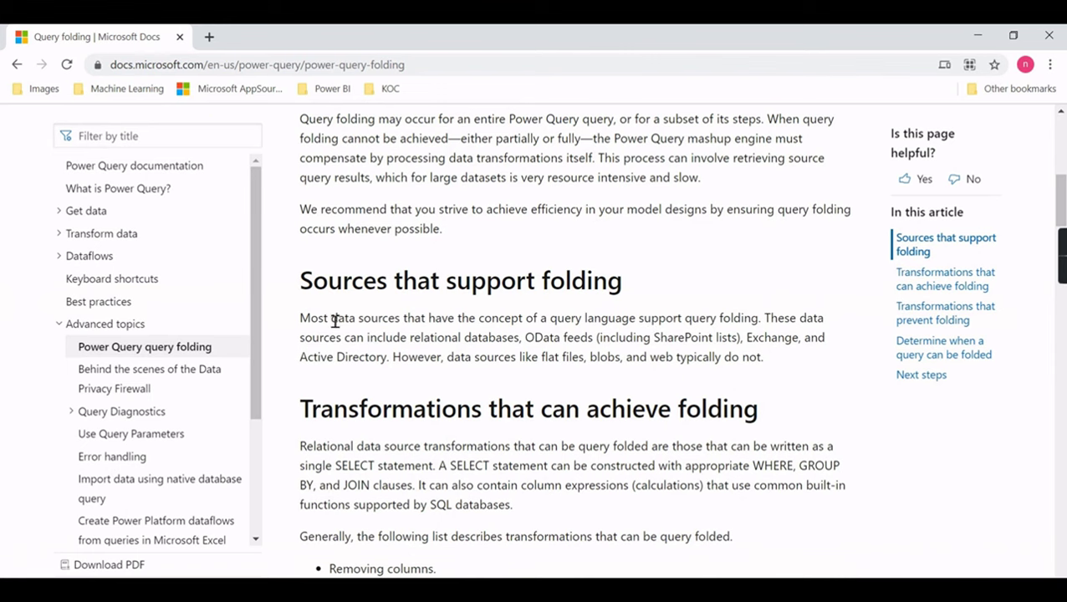
scroll(334, 320, "down", 2)
scroll(468, 306, "down", 2)
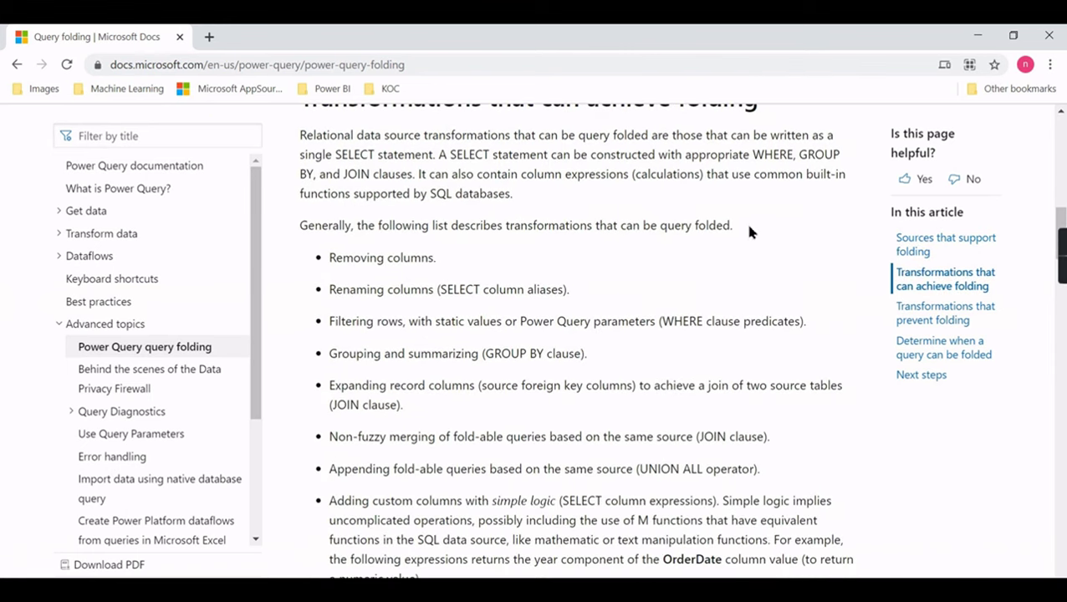
scroll(565, 233, "up", 1)
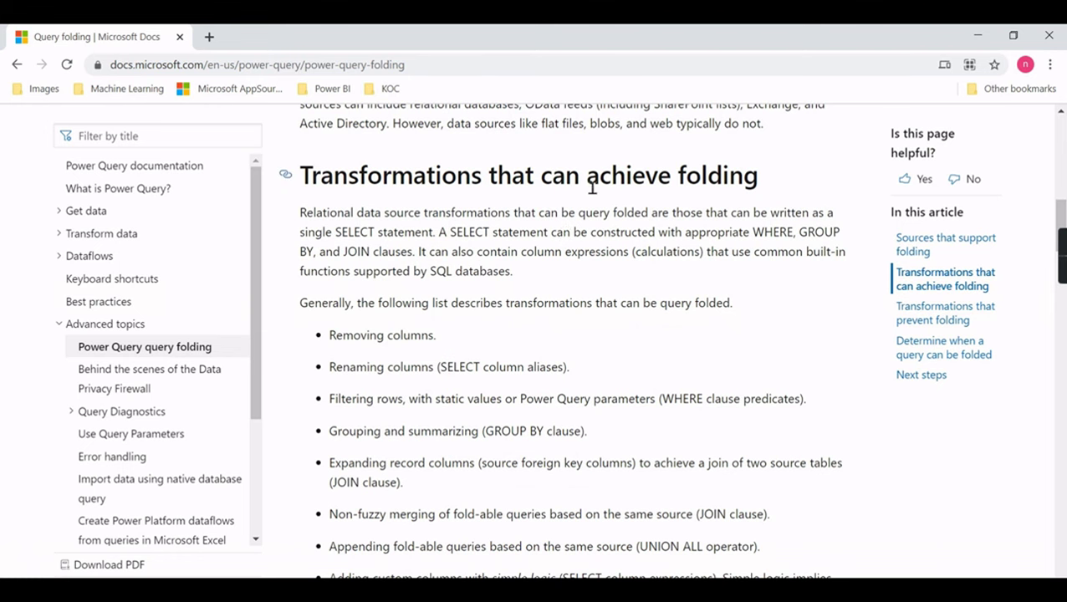
scroll(469, 316, "down", 1)
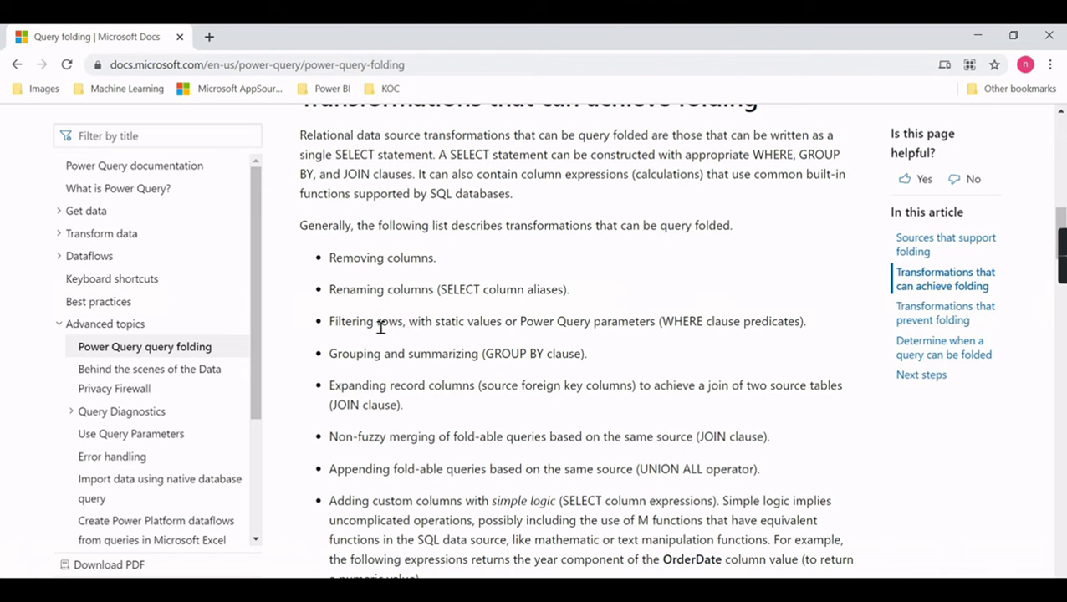
scroll(399, 391, "down", 1)
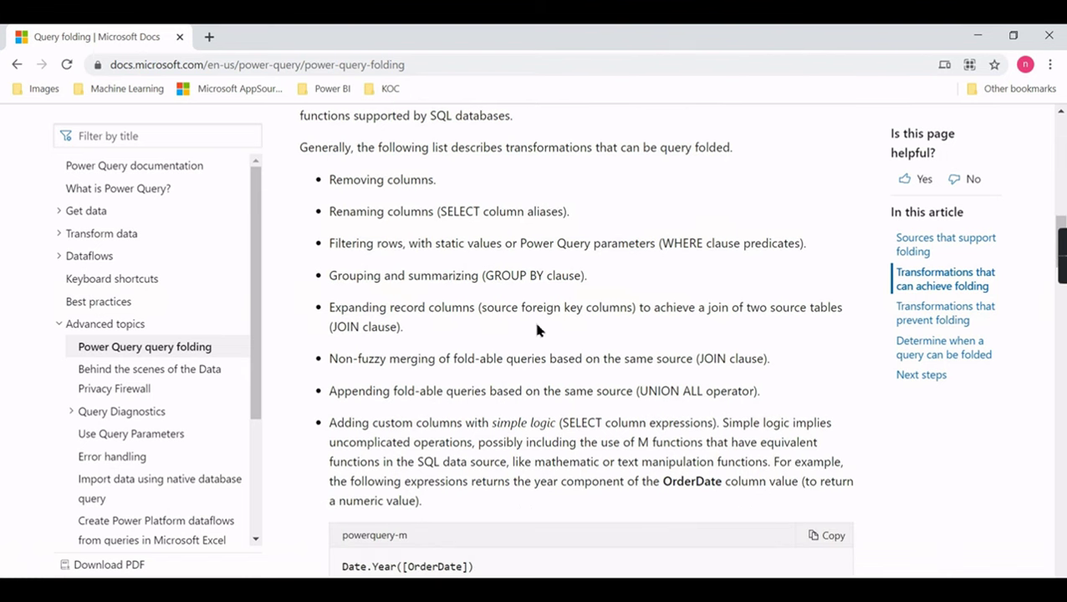
scroll(548, 357, "down", 1)
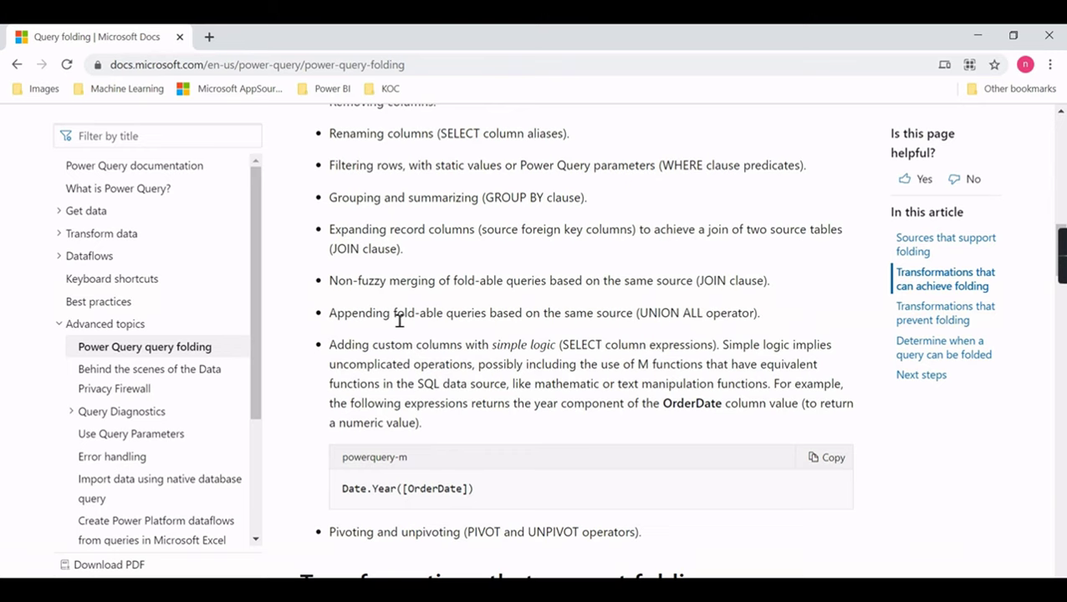
scroll(576, 315, "down", 1)
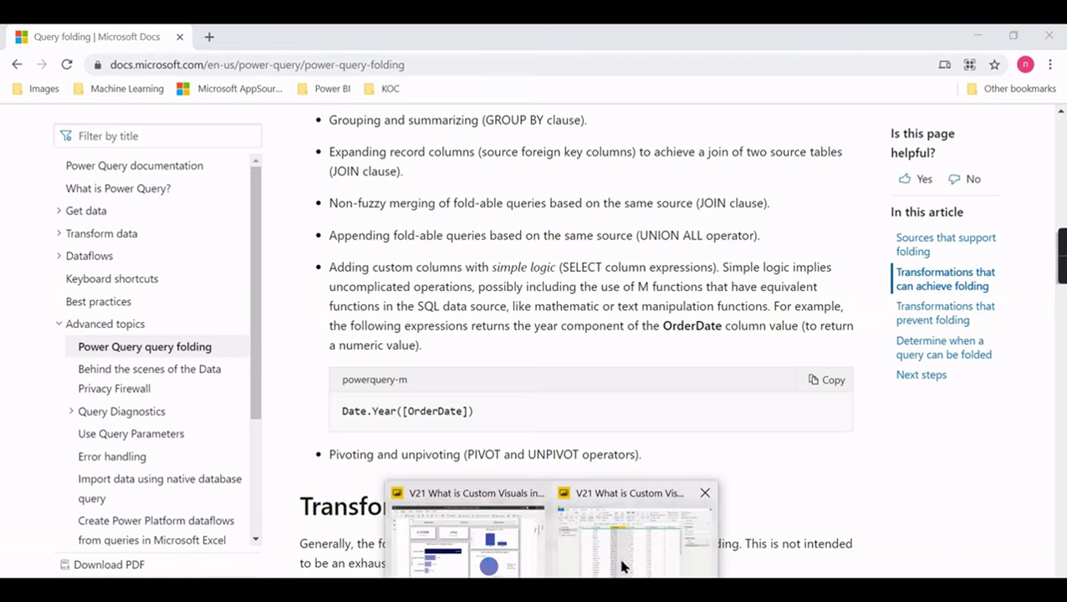
left_click(625, 566)
- Add a Custom column to SalesData_DB1 with the formula [Sales Amount]+[Profit]
left_click_drag(429, 575, 806, 569)
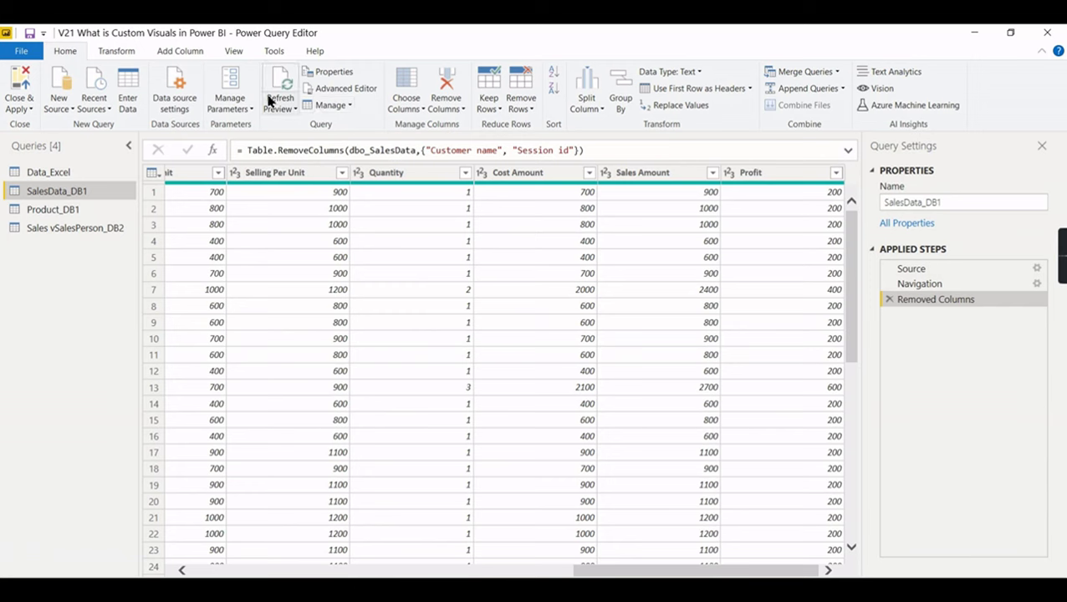
left_click(175, 50)
left_click(71, 96)
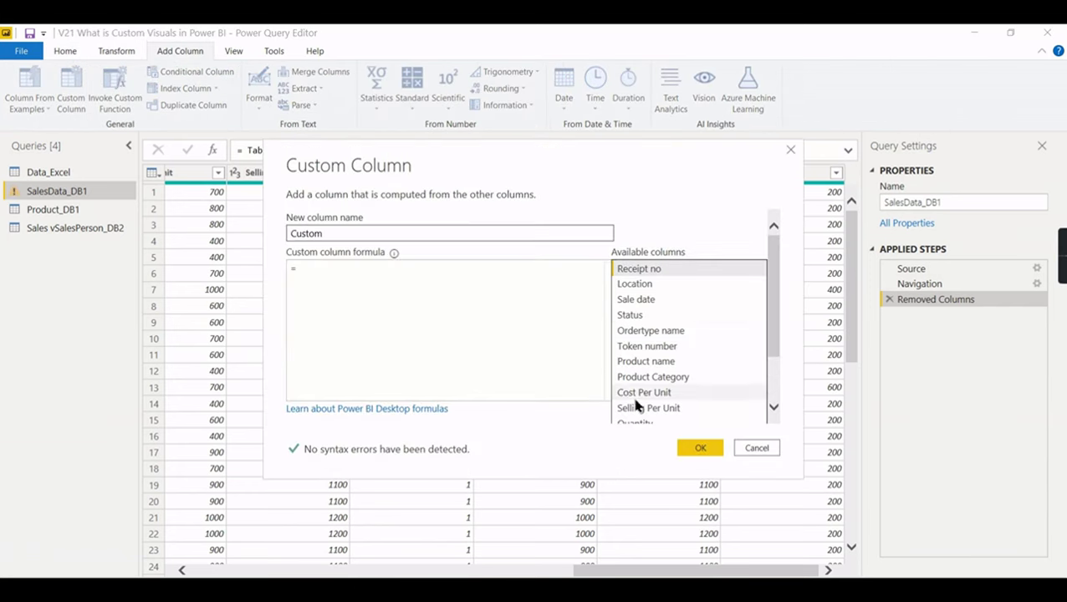
scroll(639, 397, "down", 2)
left_click(653, 383)
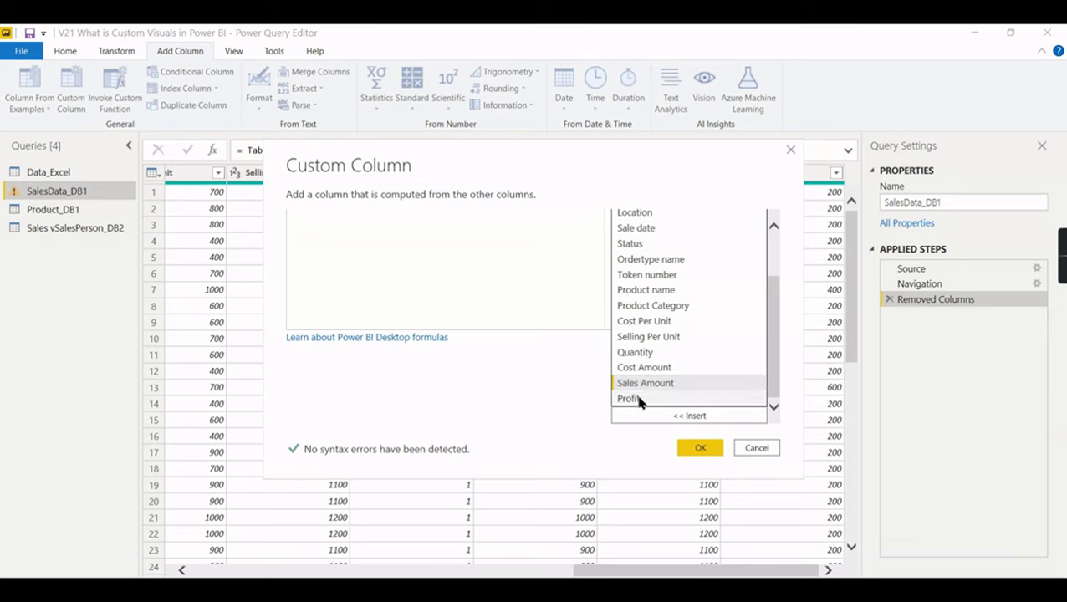
left_click(487, 292)
type("-")
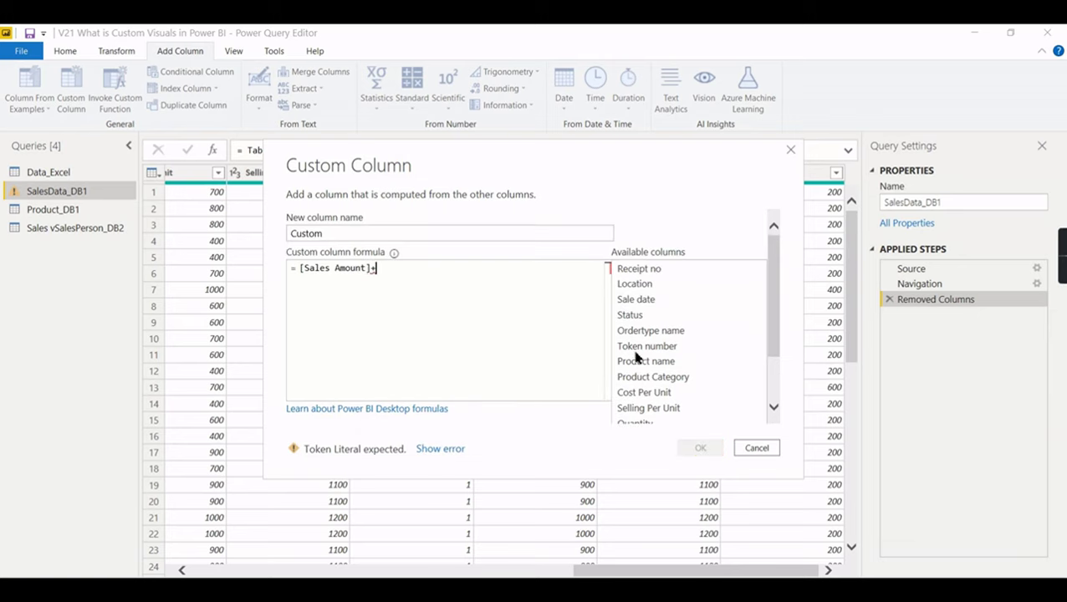
scroll(598, 355, "down", 2)
left_click(648, 399)
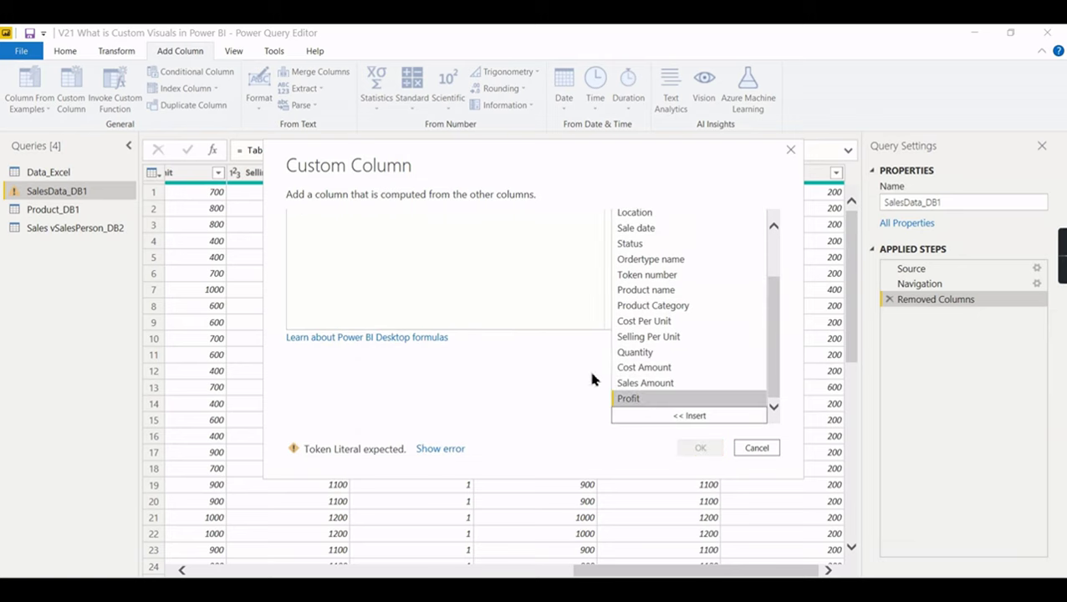
double_click(633, 400)
left_click(701, 449)
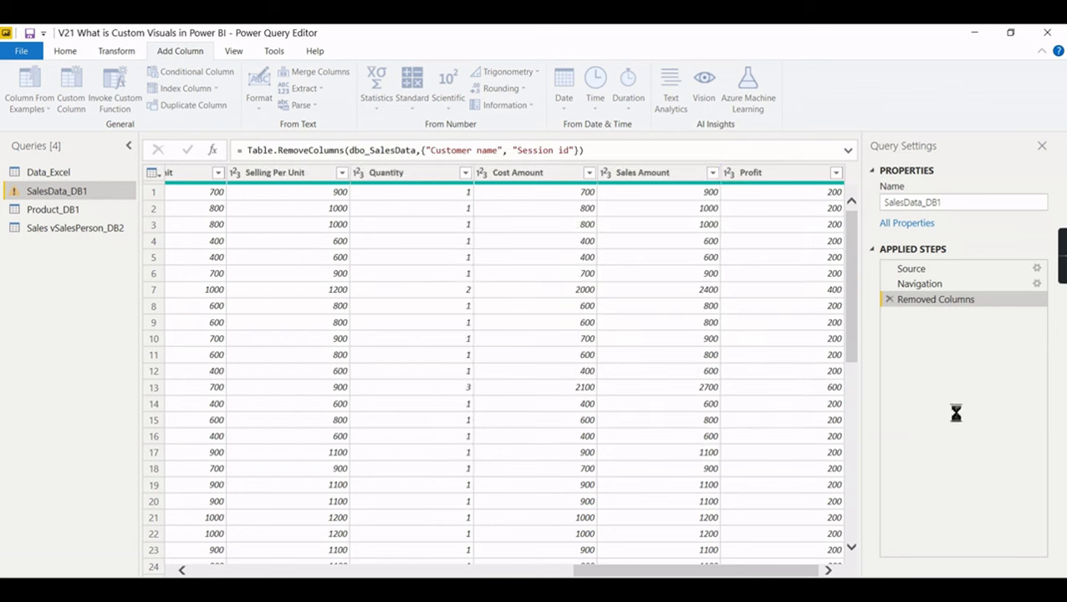
- Inspect the Added Custom step's native SQL query, then close it
right_click(1036, 325)
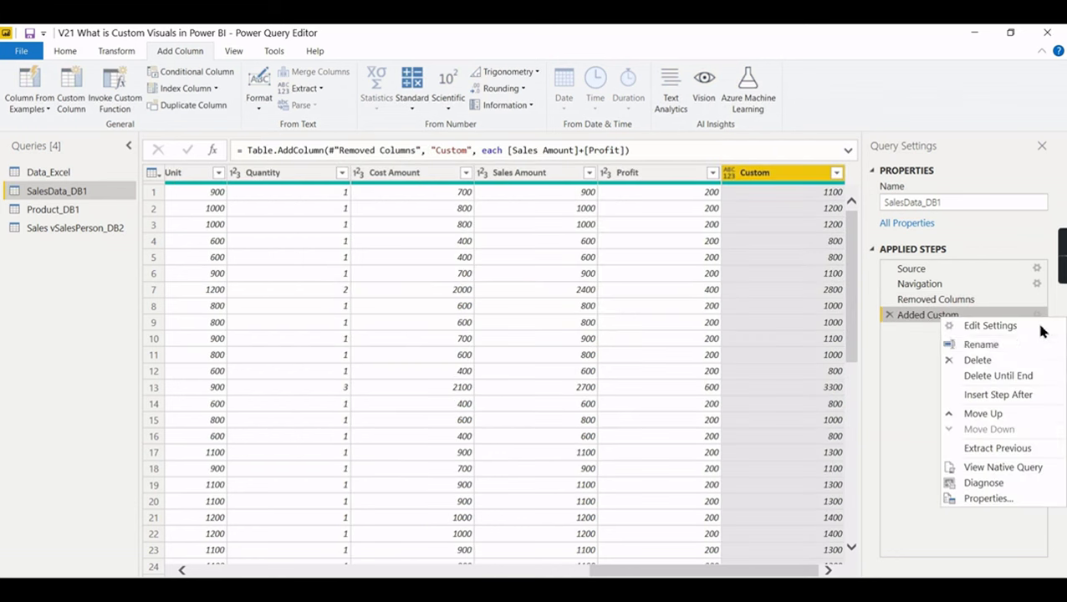
left_click(983, 471)
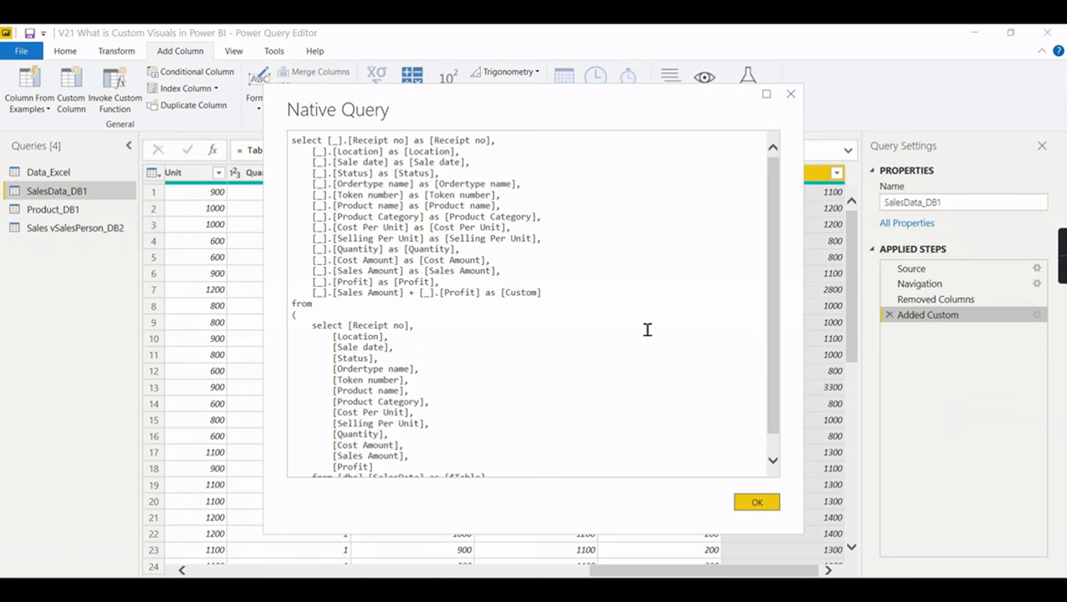
left_click(790, 94)
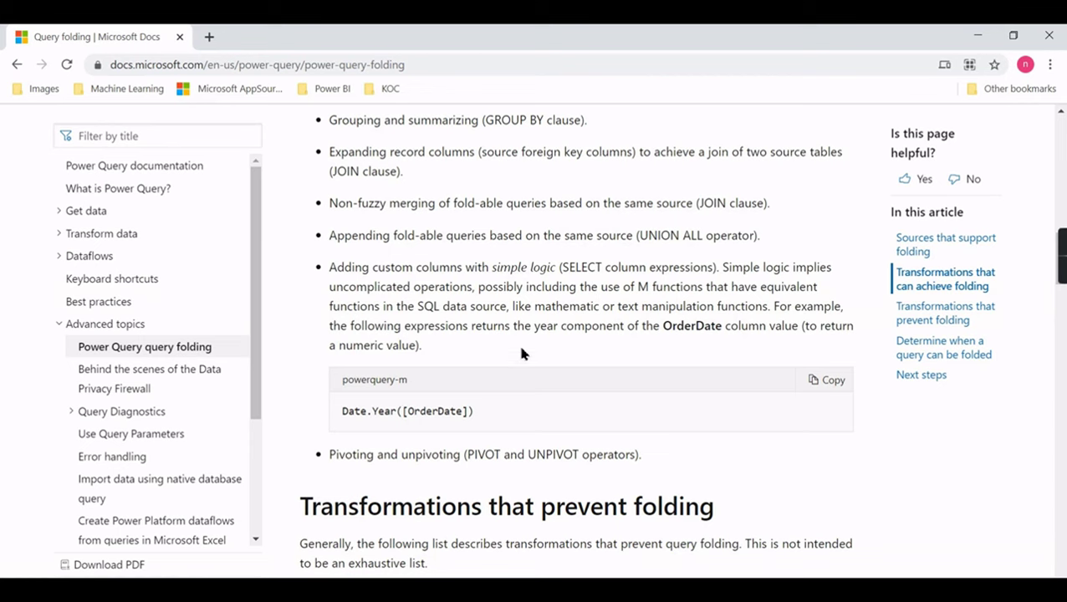
scroll(498, 357, "down", 3)
scroll(343, 327, "down", 1)
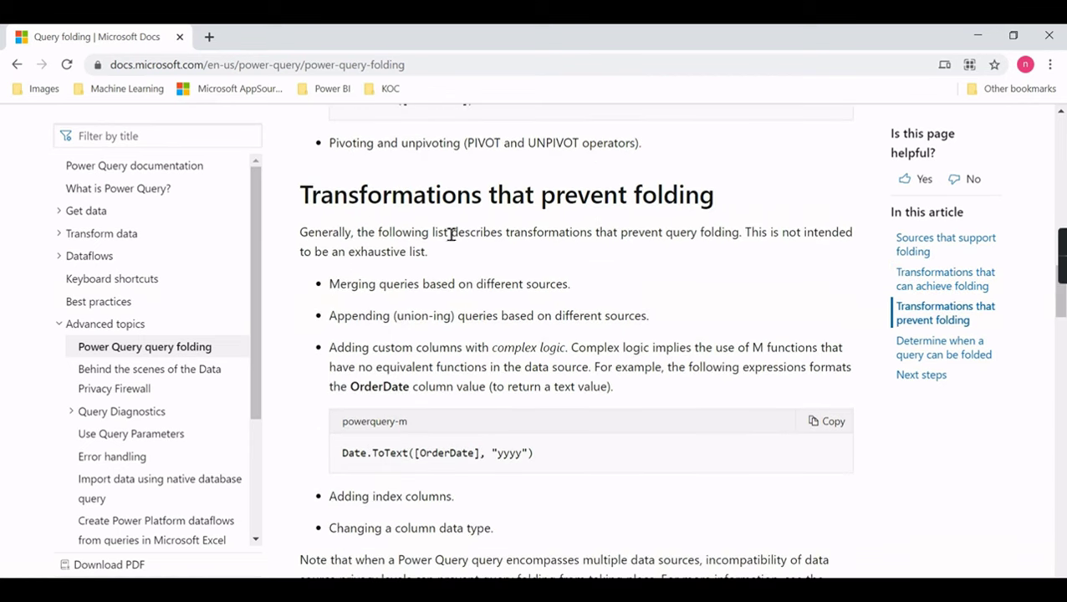
scroll(753, 212, "down", 1)
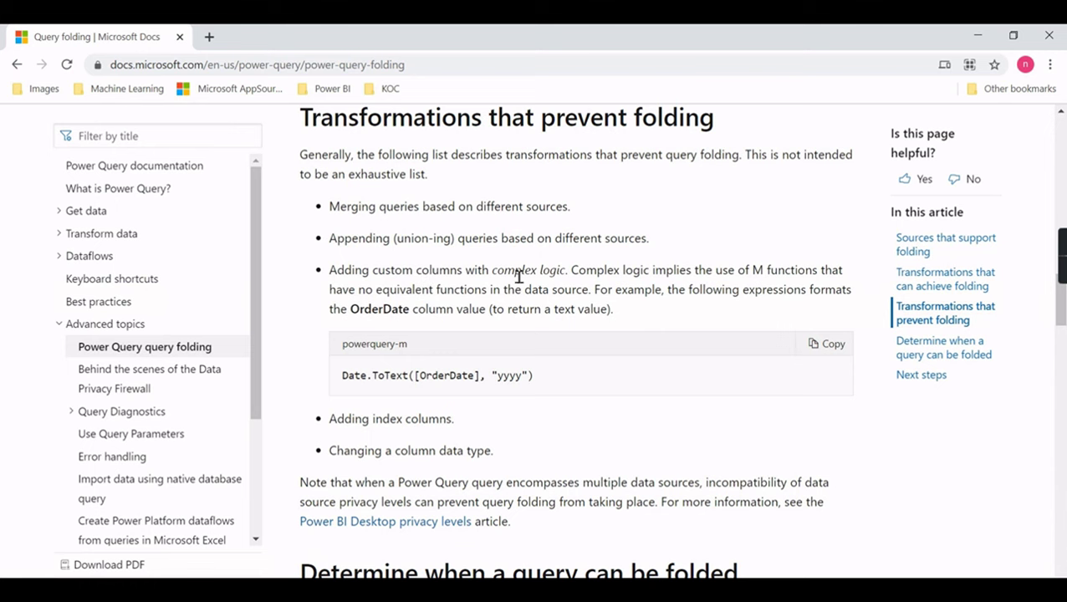
scroll(659, 295, "down", 3)
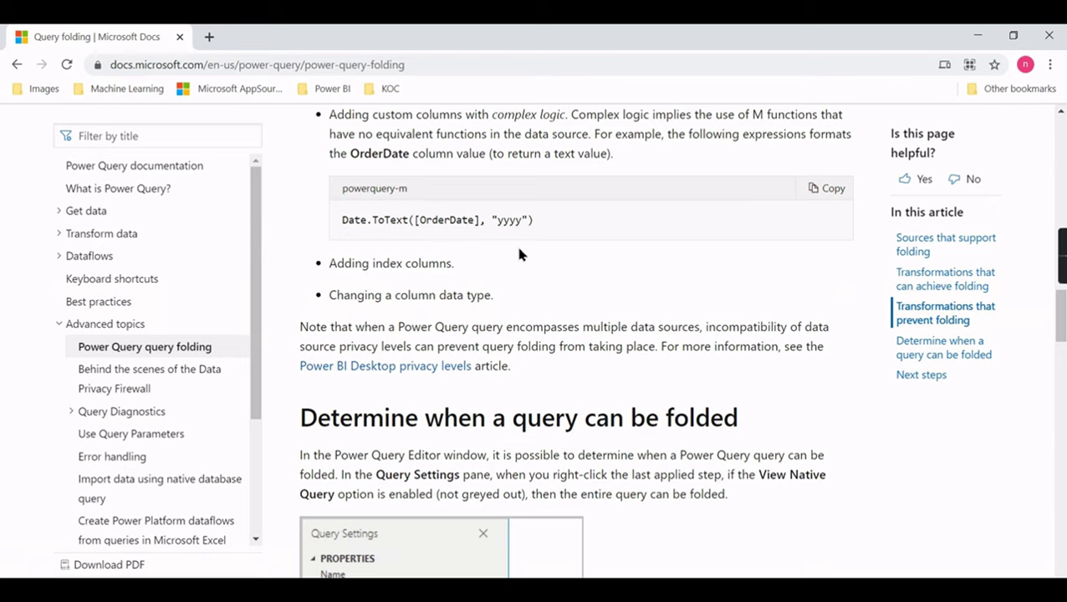
- Read the 'Determine when a query can be folded' section and its View Native Query note, then return to Power BI
scroll(540, 251, "down", 1)
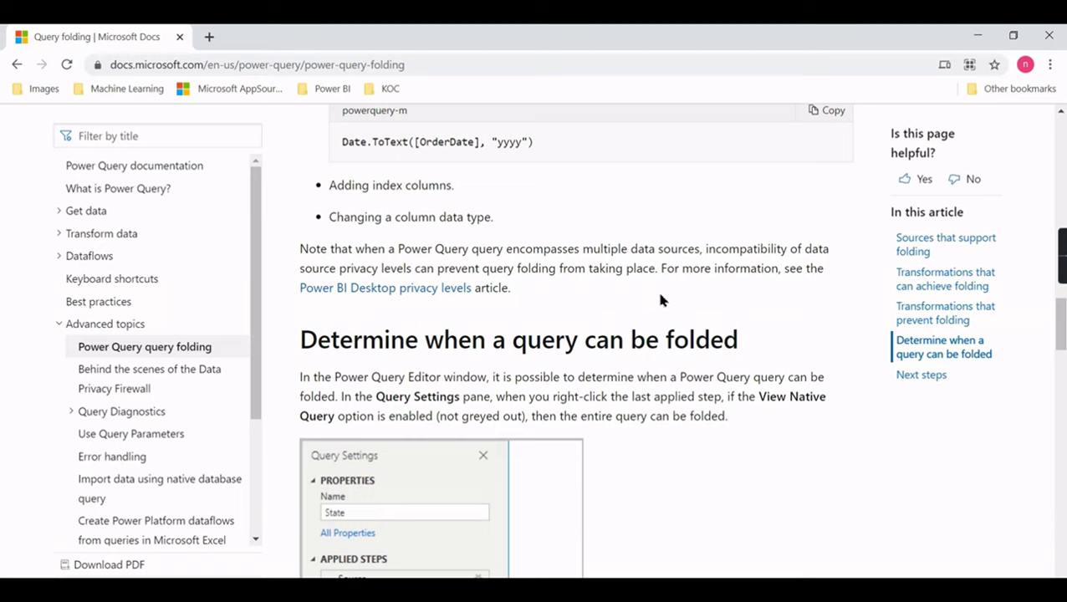
scroll(668, 290, "down", 1)
scroll(669, 285, "down", 1)
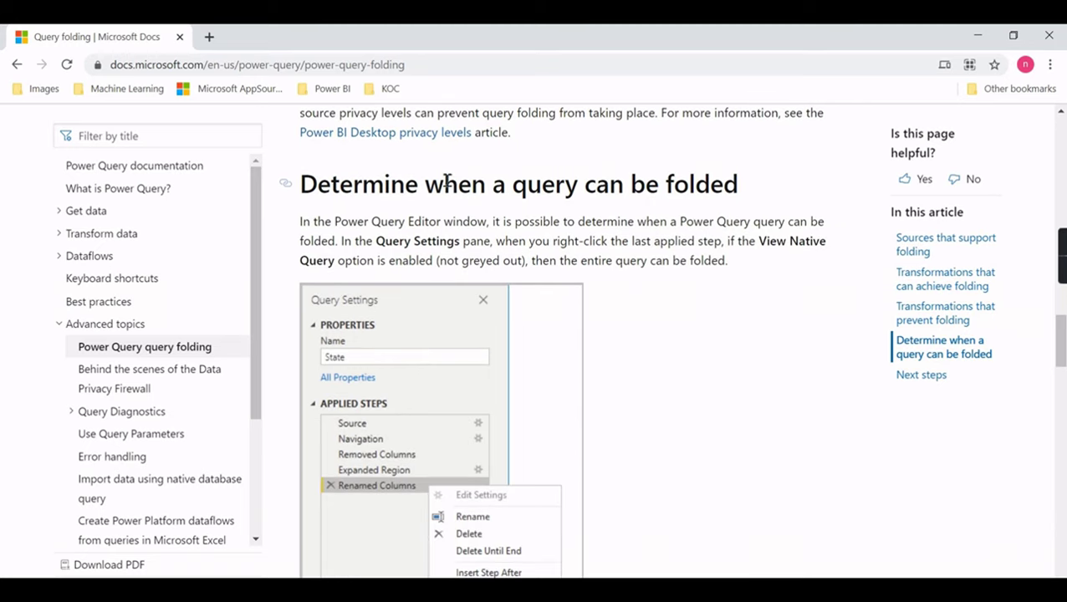
scroll(444, 347, "down", 1)
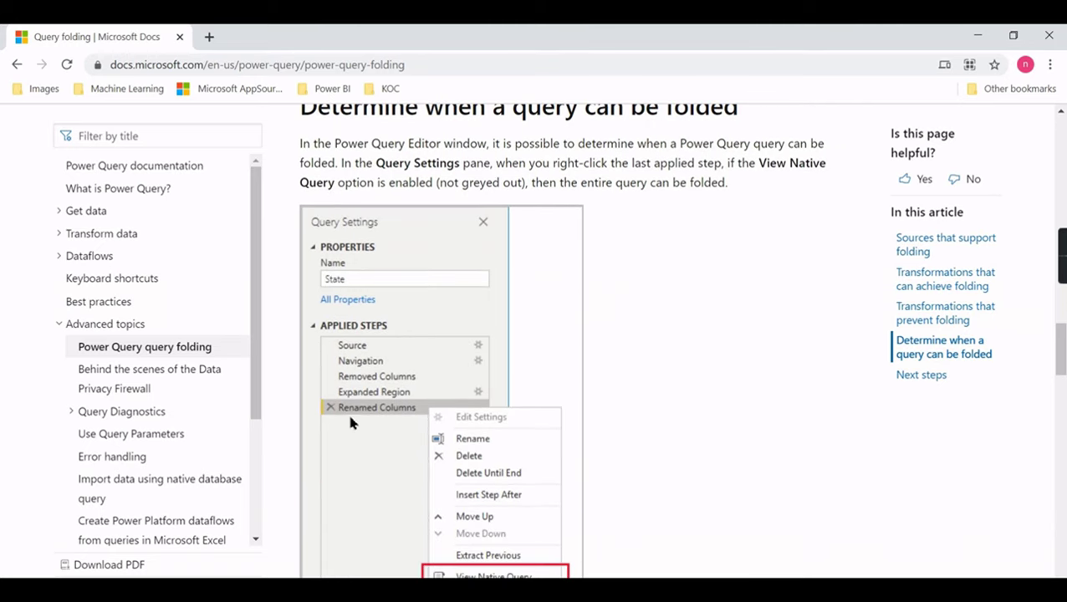
scroll(403, 420, "down", 1)
scroll(468, 505, "down", 1)
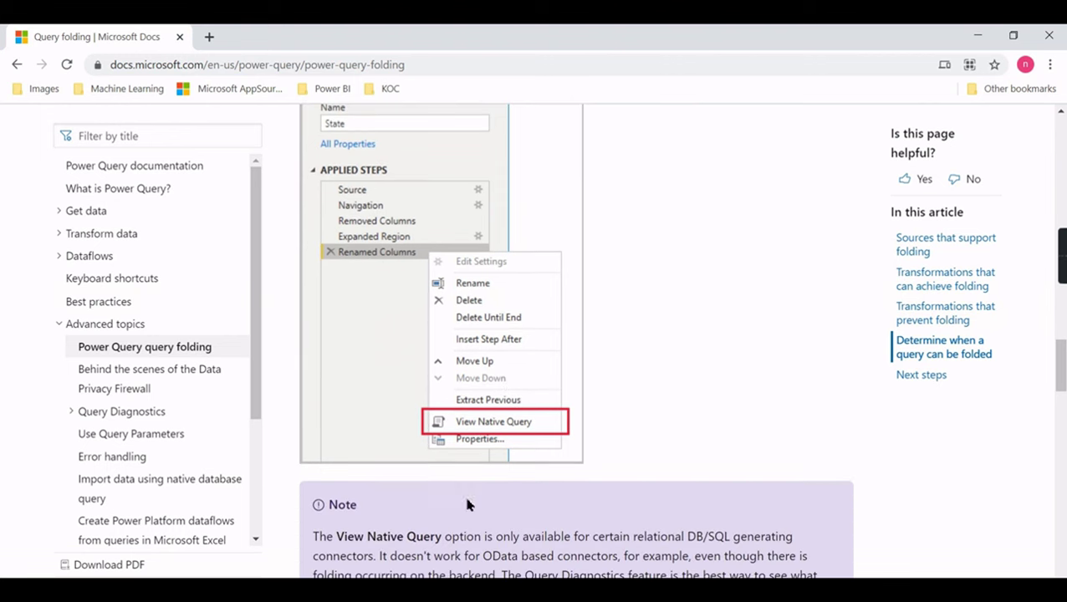
scroll(640, 428, "down", 4)
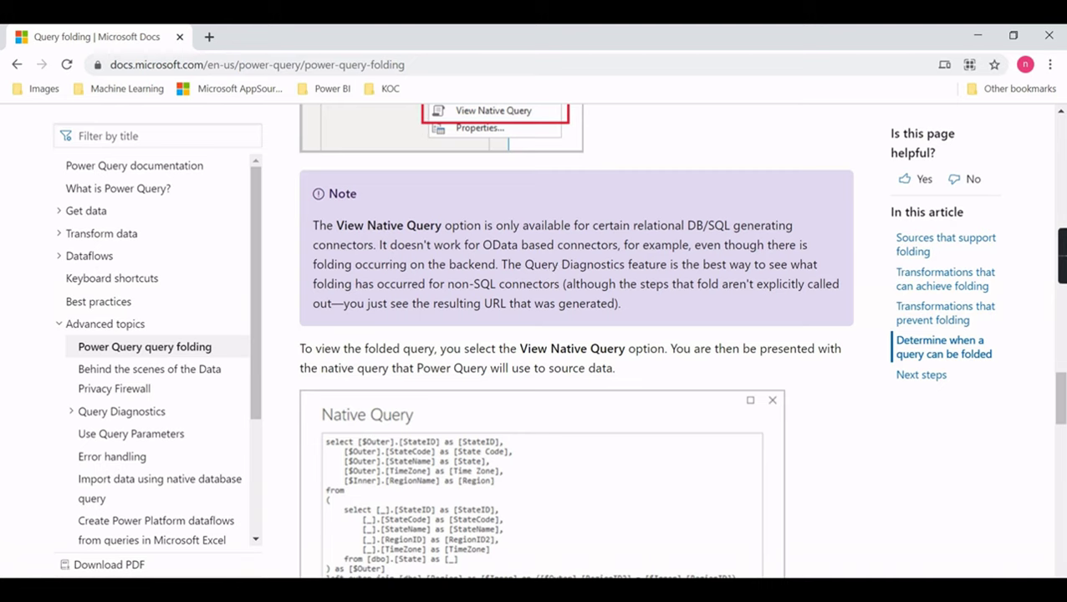
left_click(626, 522)
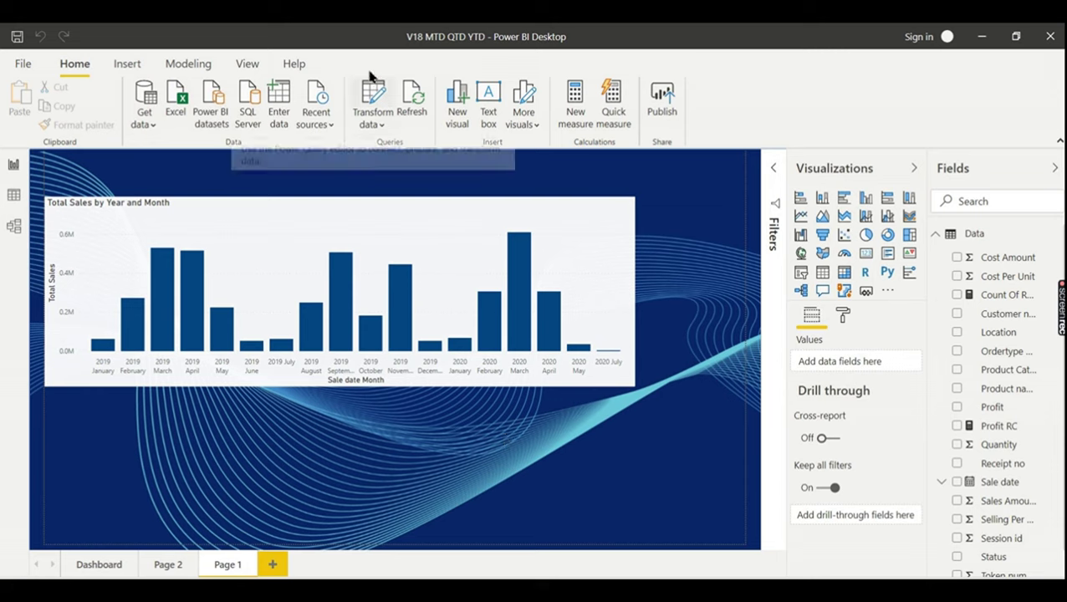
- In Data source settings, change the Excel source from V13 DAX.xlsx to V13 MTDQTDYTD.xlsx
left_click(374, 124)
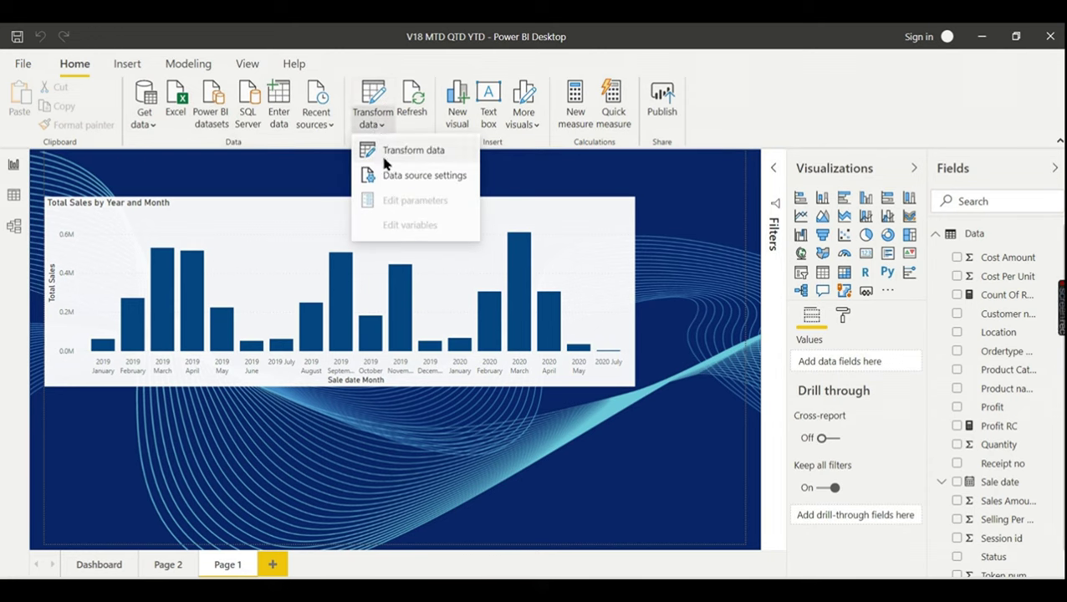
left_click(446, 183)
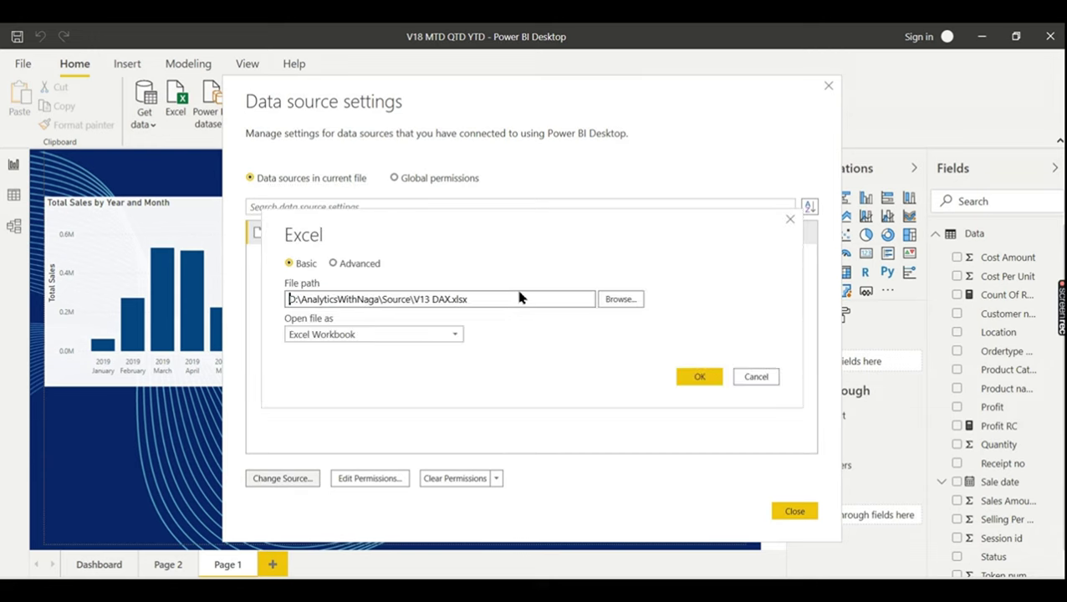
left_click(508, 300)
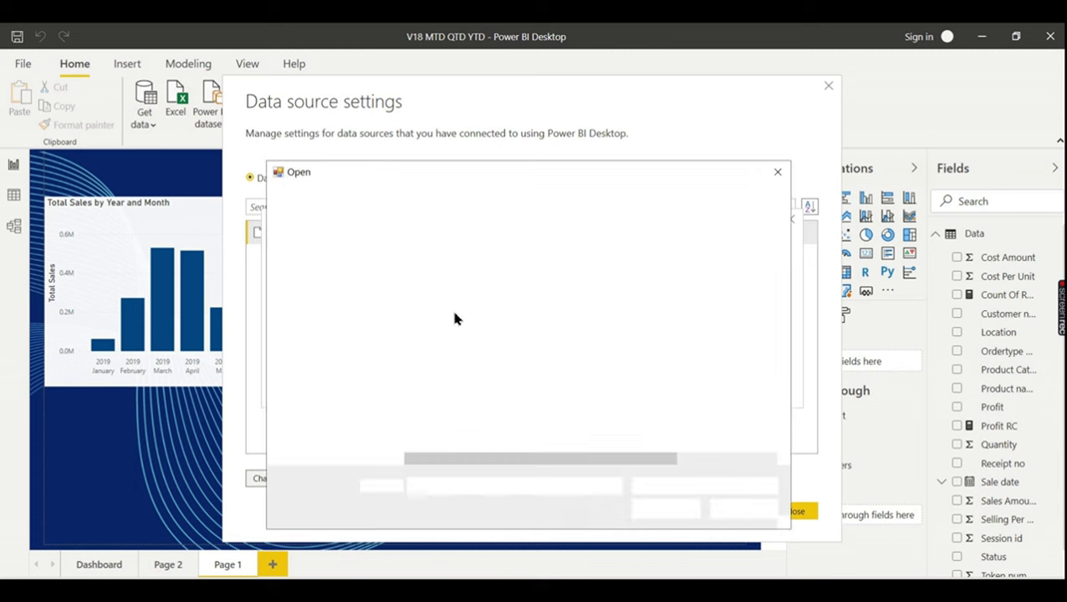
left_click(449, 409)
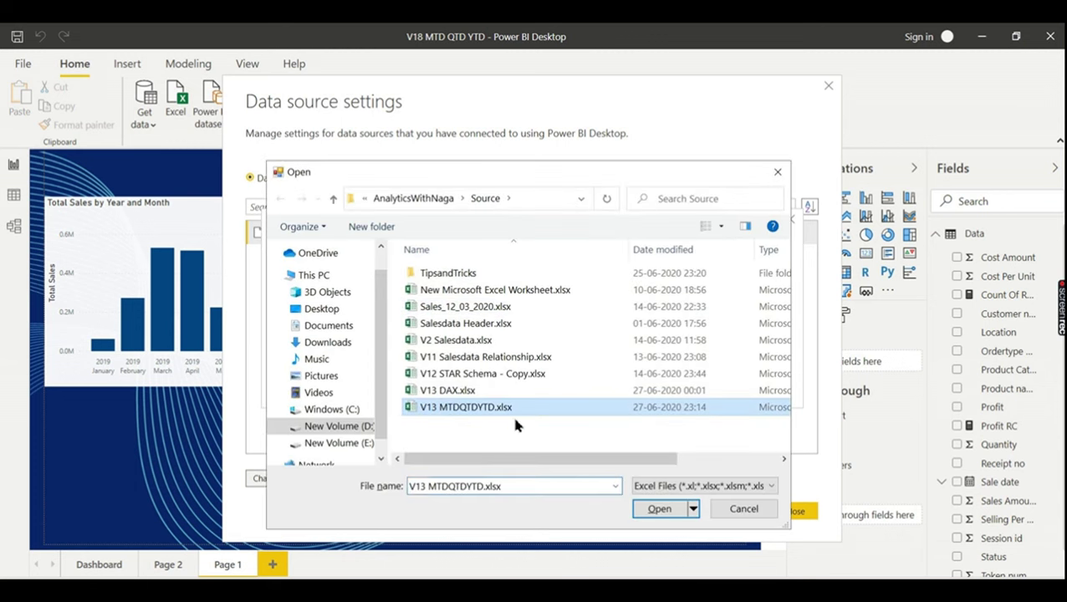
left_click(649, 509)
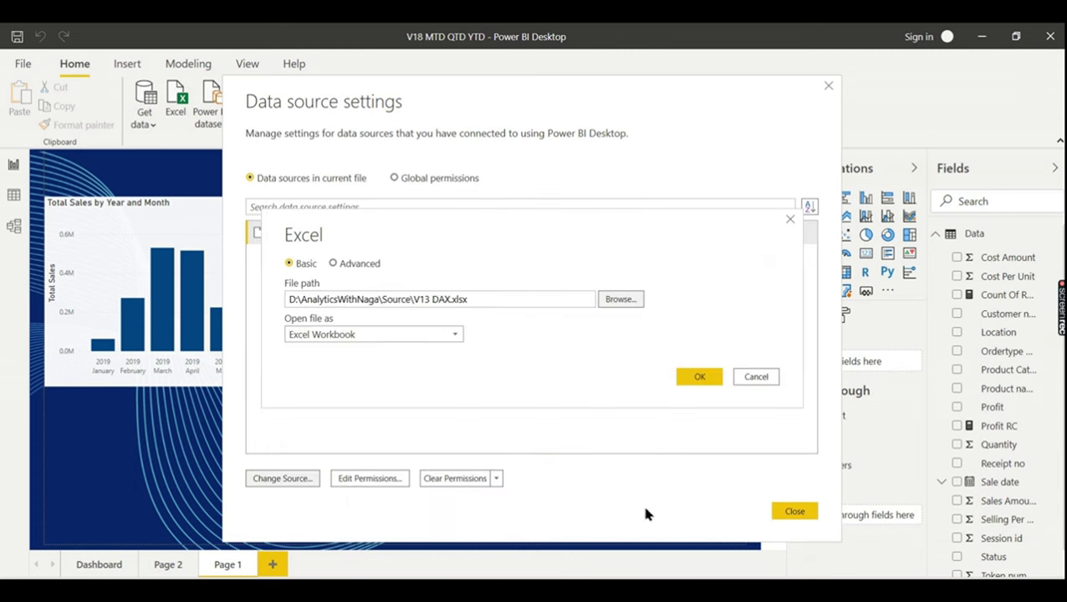
left_click(699, 376)
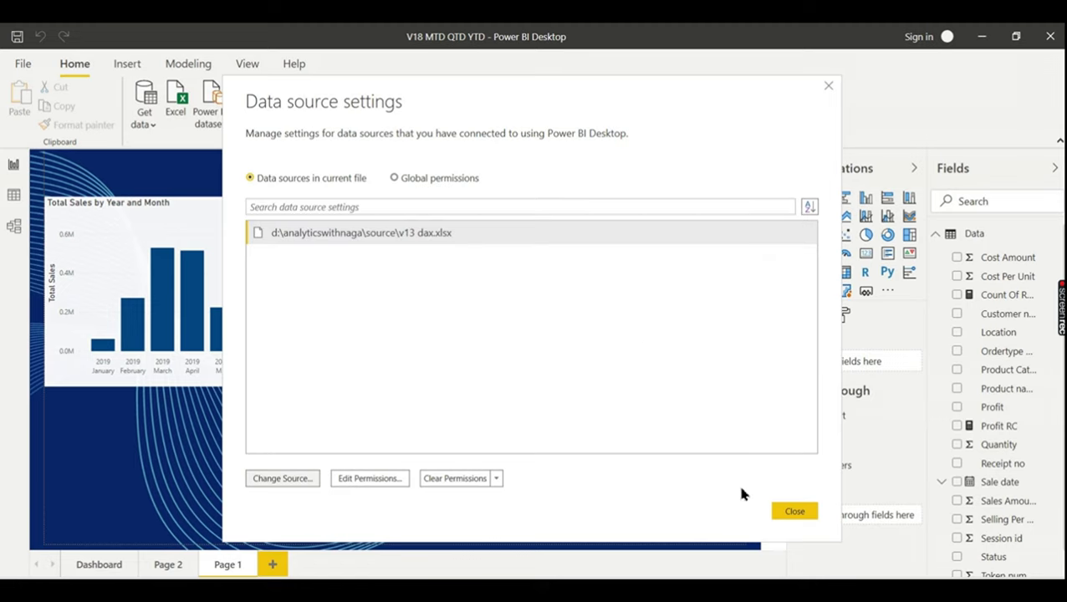
left_click(786, 511)
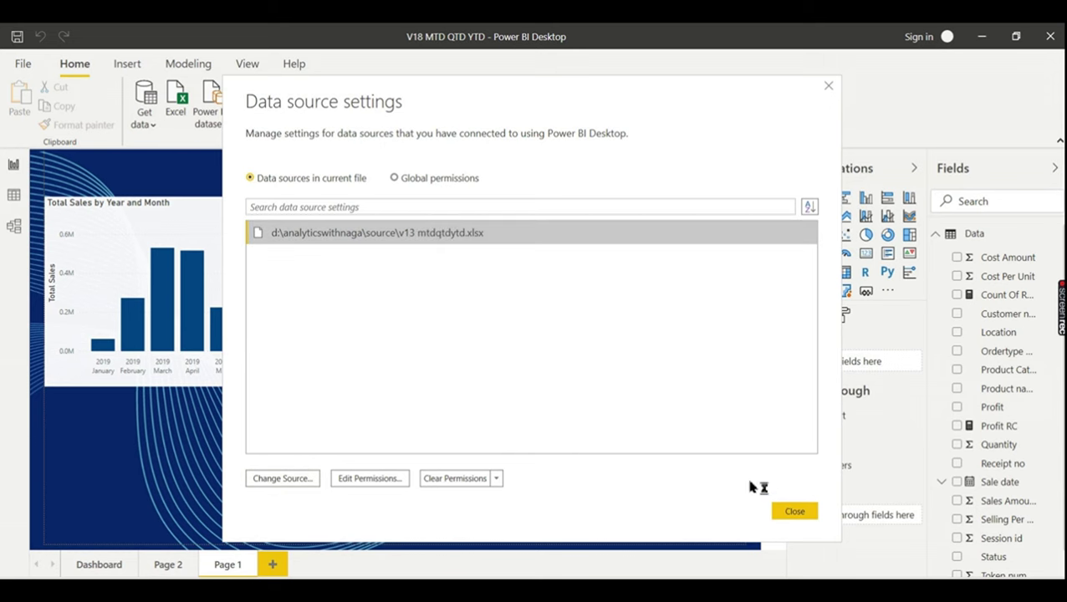
left_click(799, 514)
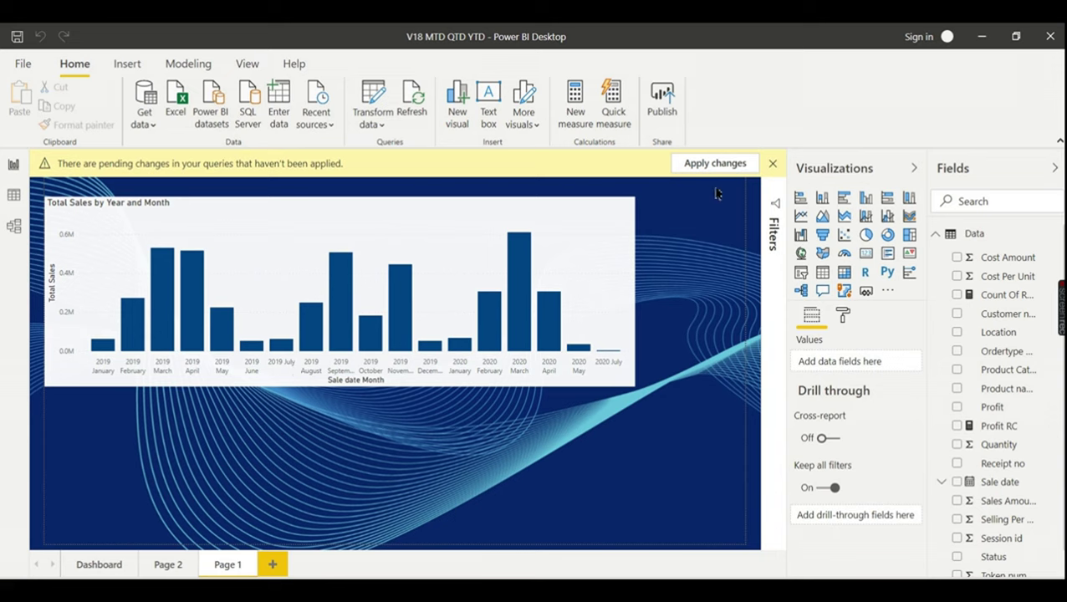
- Apply the pending query changes so the chart reloads January 2019 to July 2020 data
left_click(698, 165)
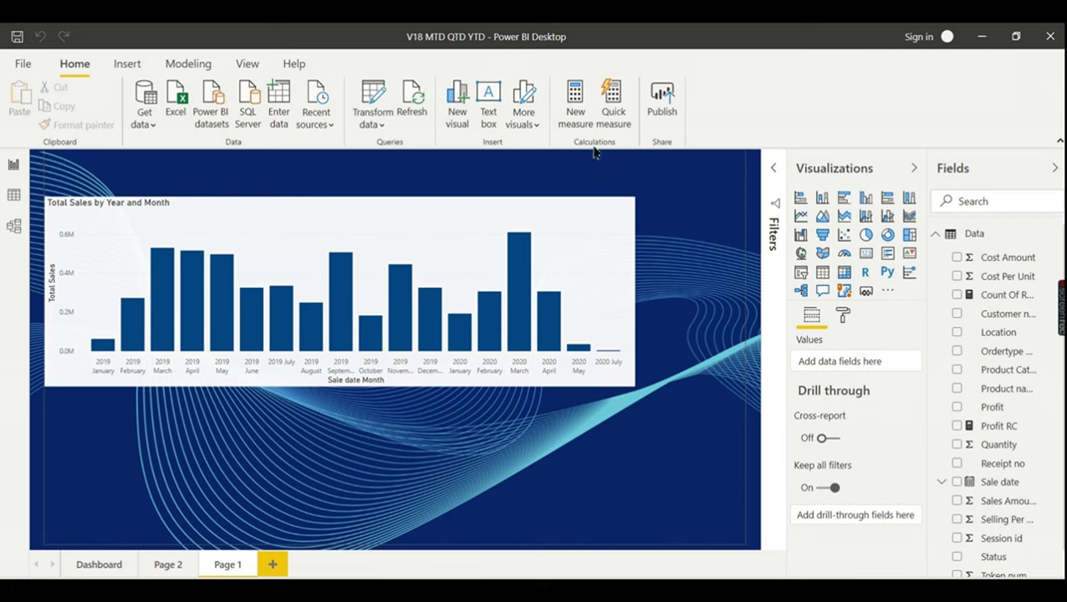
left_click(378, 132)
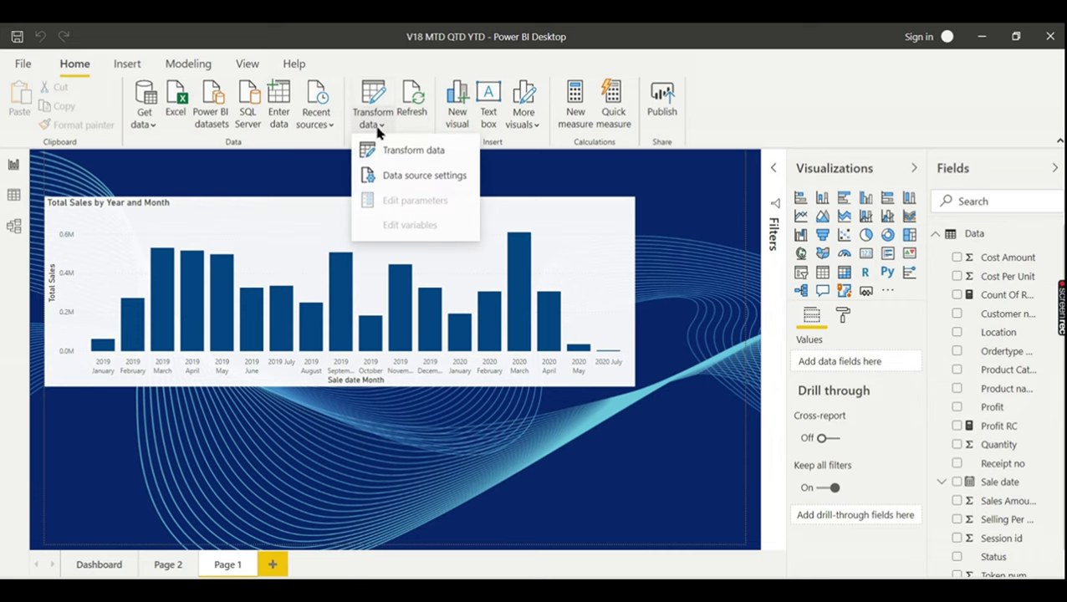
- Open Data source settings and select the v13 mtdqtdytd.xlsx source entry
left_click(395, 177)
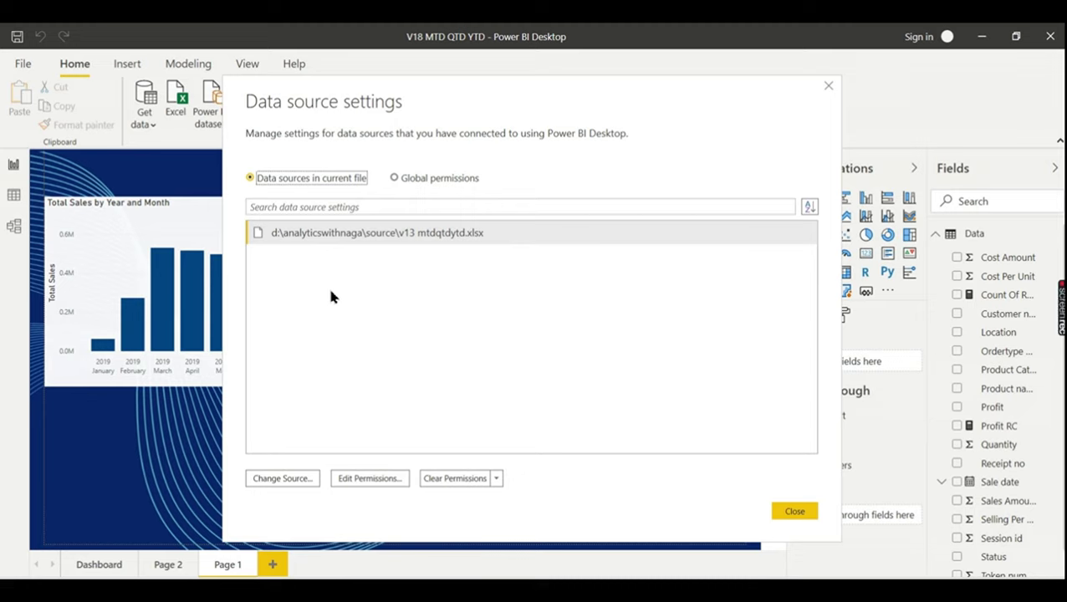
left_click(365, 236)
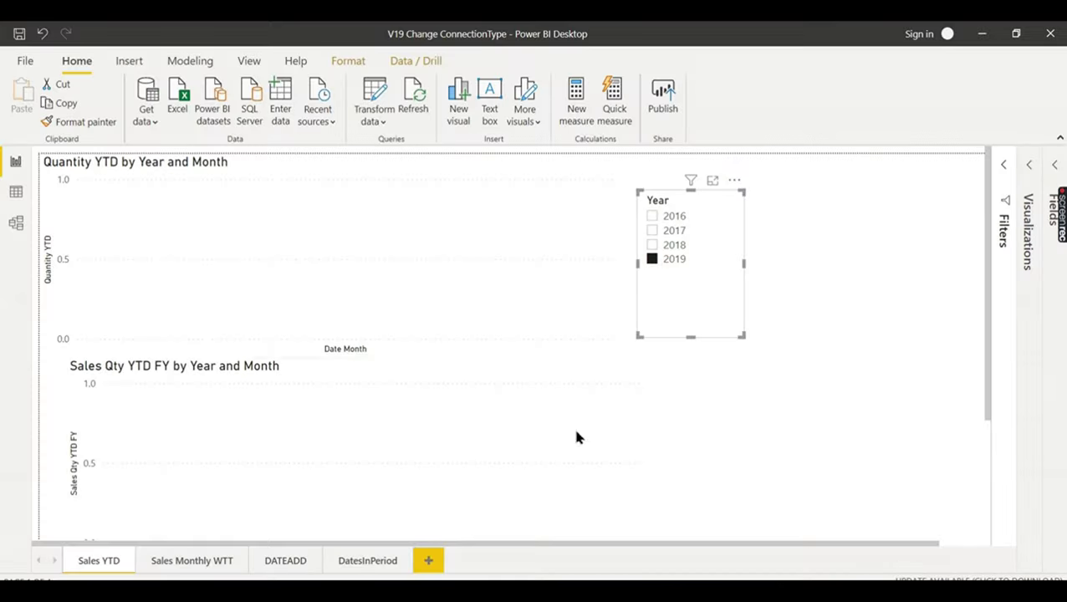
- Filter the YTD charts to 2017, 2018 and 2019 in turn, then clear the Year slicer
left_click(667, 230)
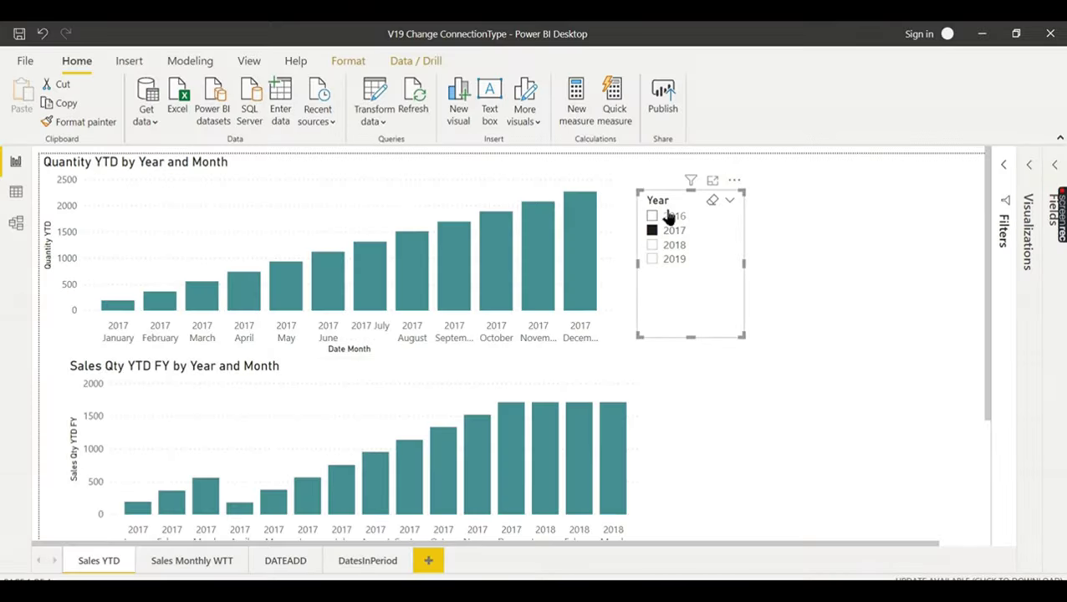
left_click(669, 217)
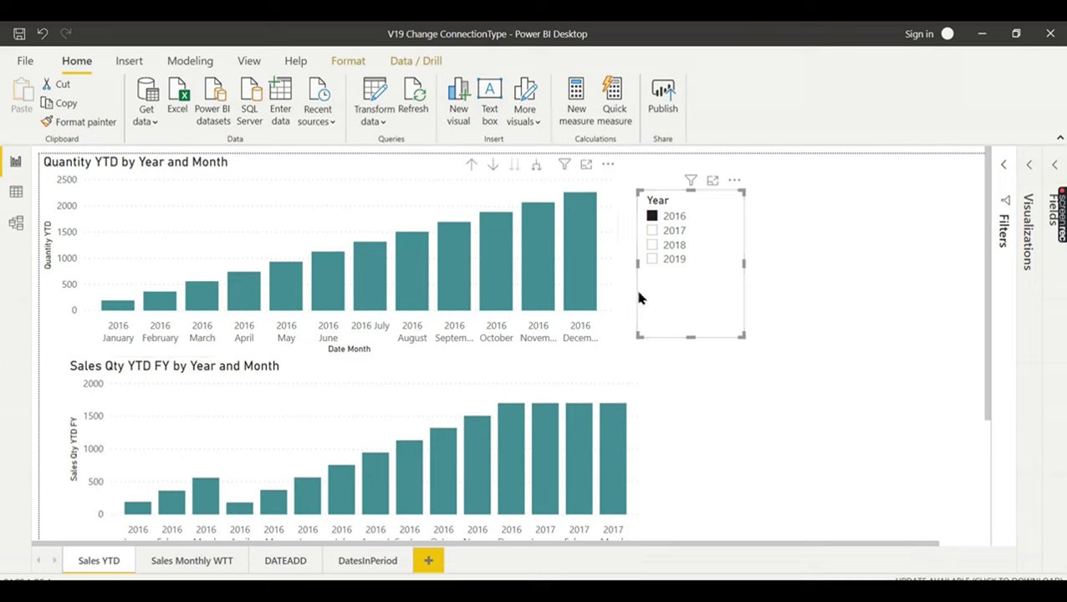
left_click(674, 231)
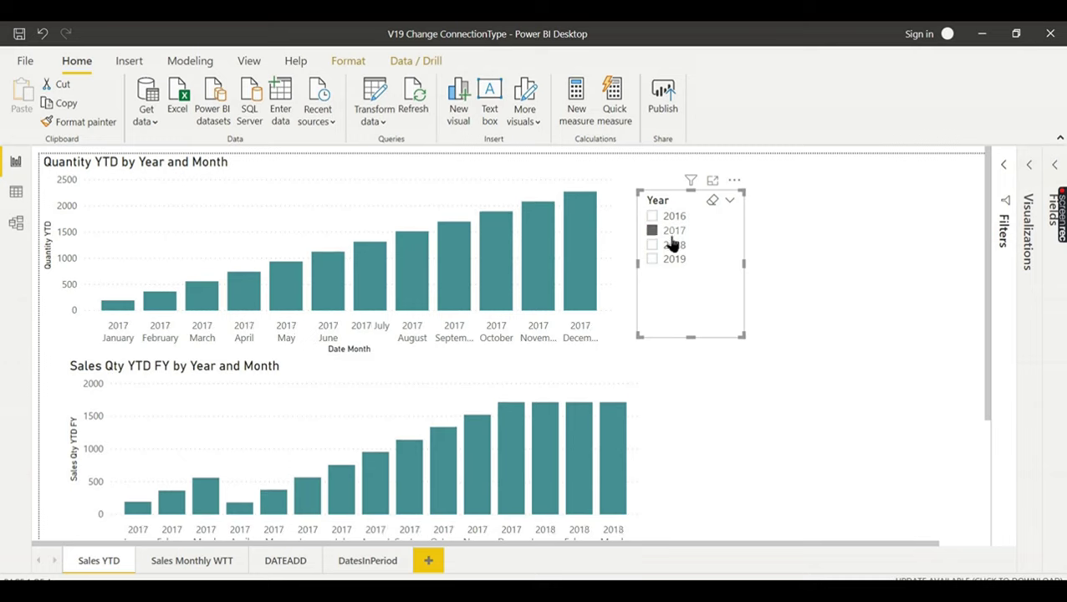
left_click(669, 245)
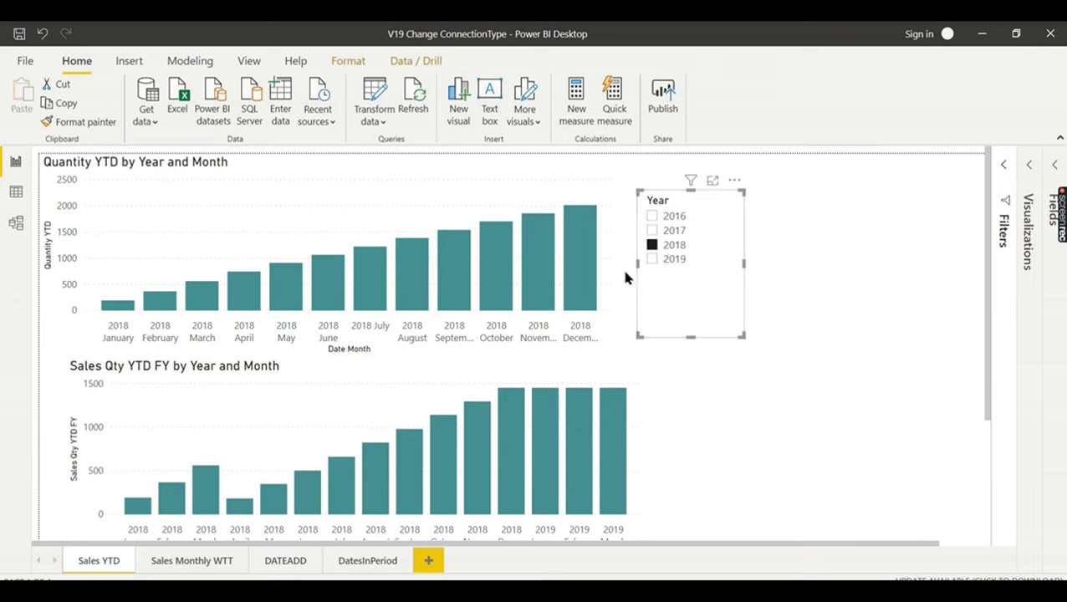
left_click(673, 231)
left_click(672, 259)
left_click(684, 261)
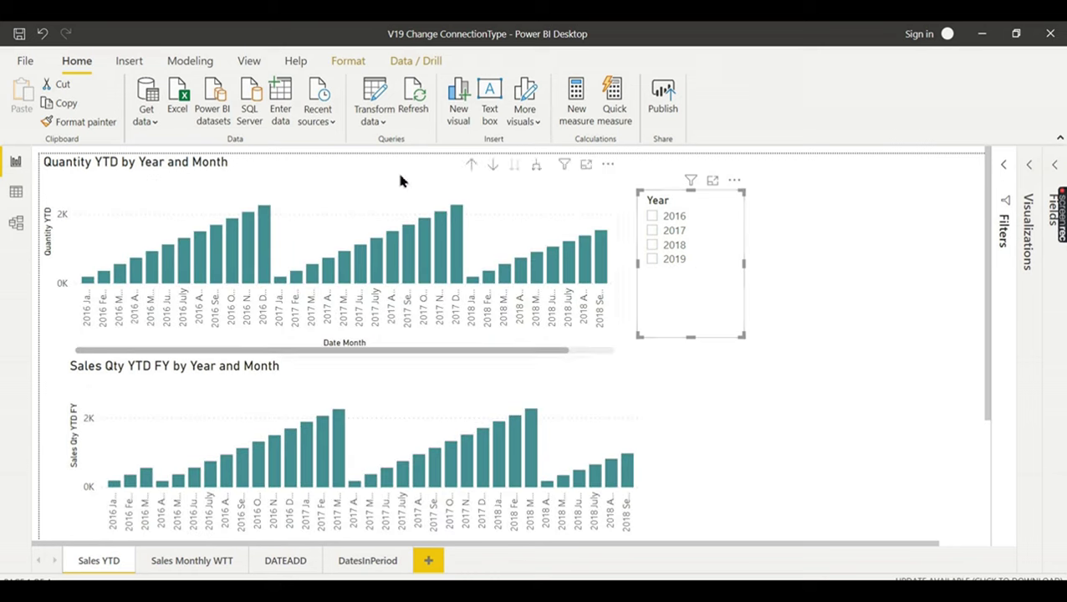
- Bring up Data source settings from the Transform data menu
left_click(316, 119)
left_click(372, 124)
left_click(385, 172)
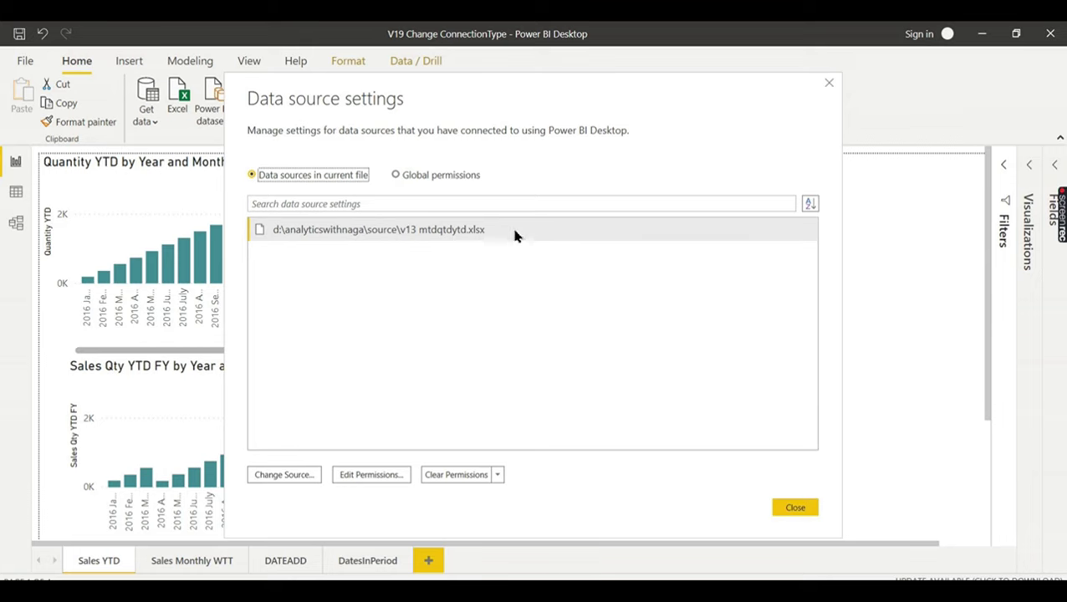
- Close Data source settings and switch to Sales Monthly WTT and back to Sales YTD
left_click(829, 84)
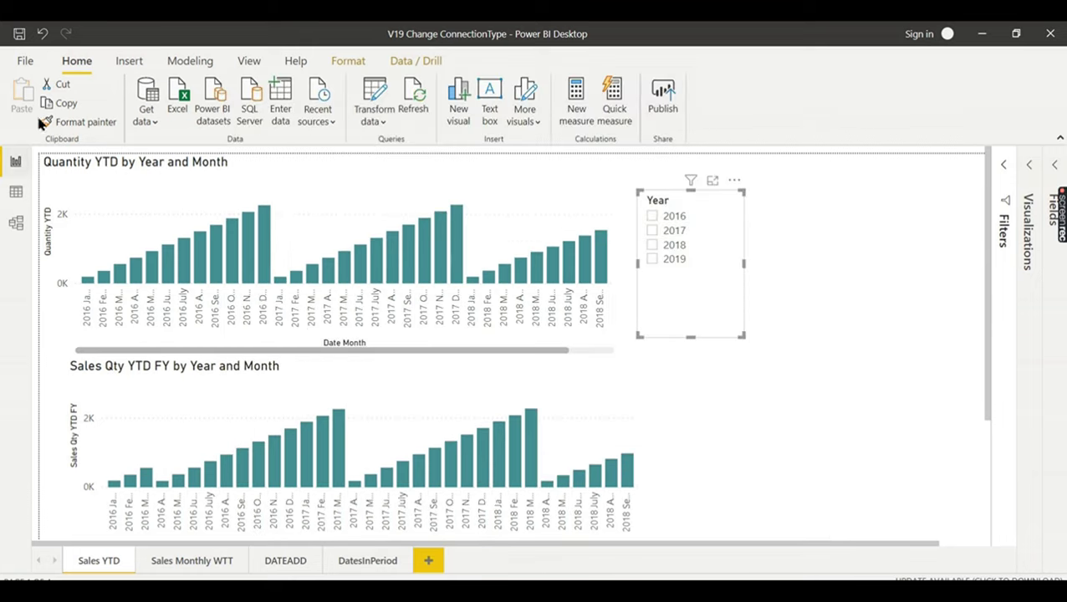
left_click(159, 559)
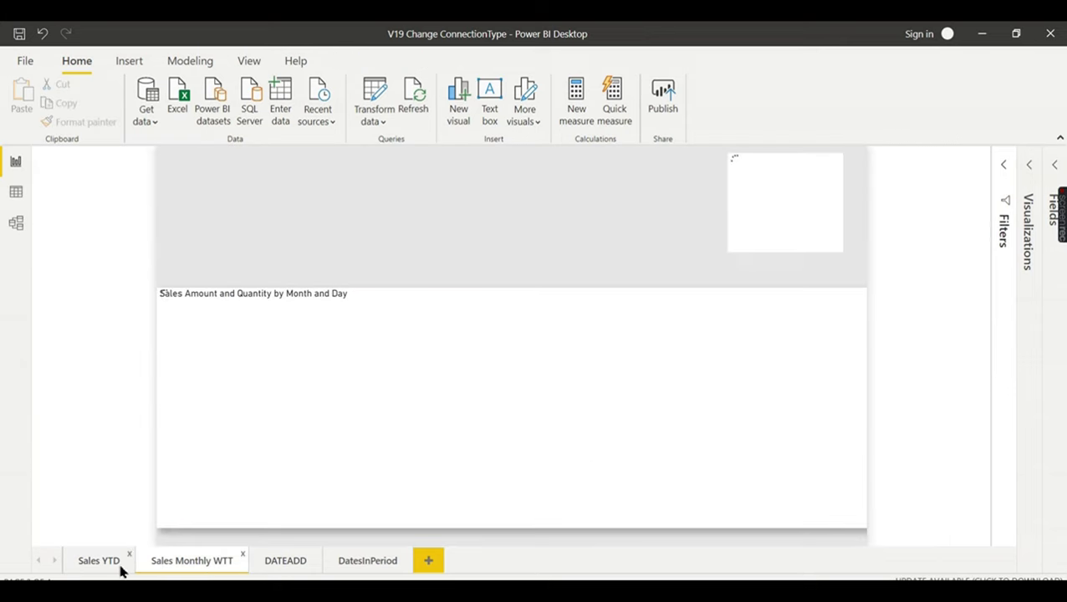
left_click(99, 560)
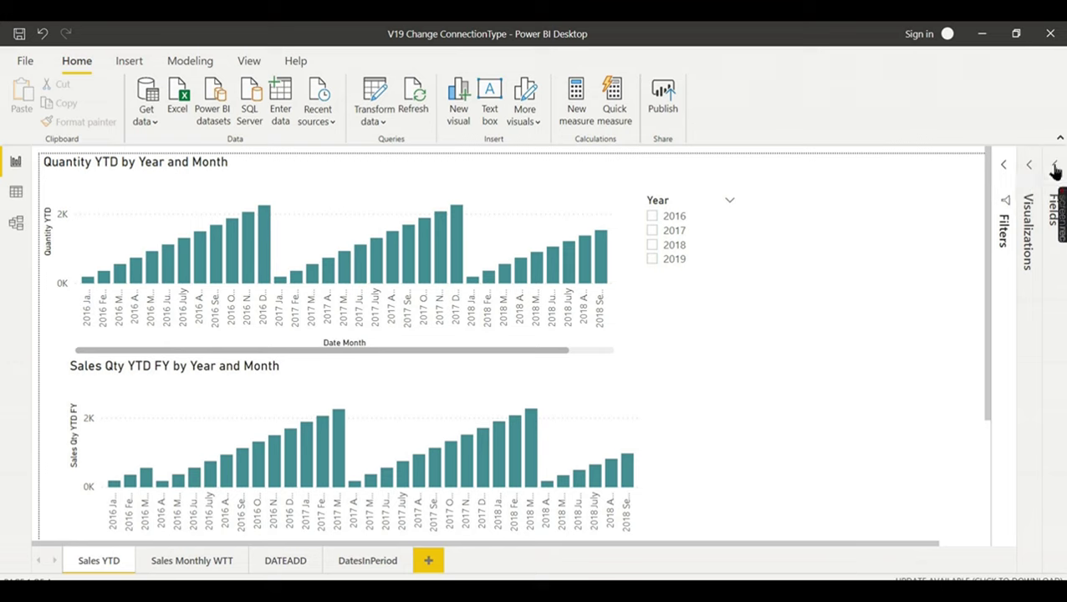
- Expand the Fields pane, browse the Sales, Product Master and Table tables, and right-click Table
left_click(1052, 166)
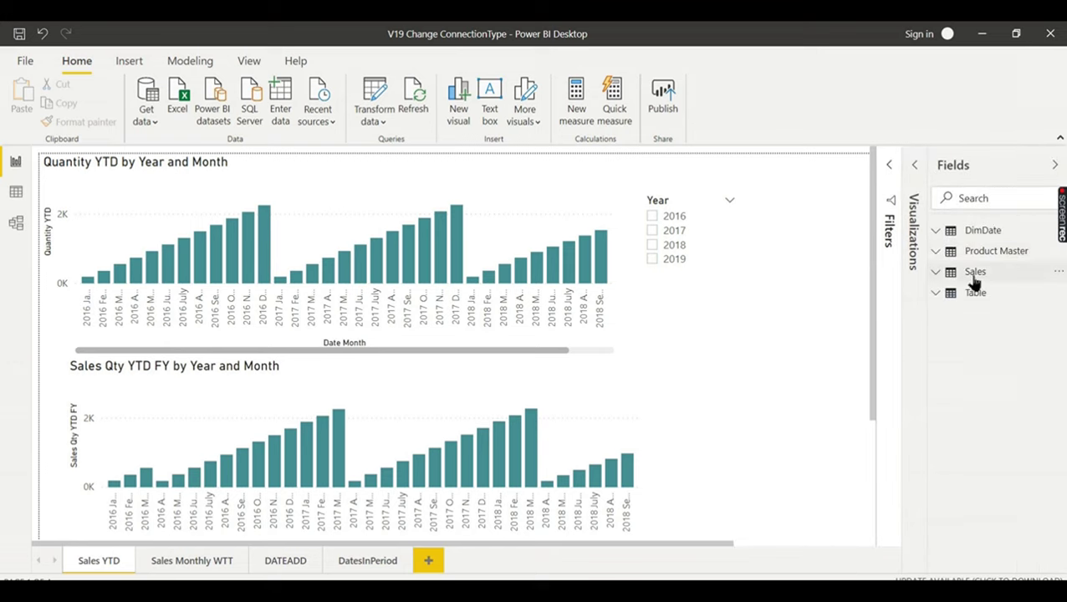
mouse_move(975, 283)
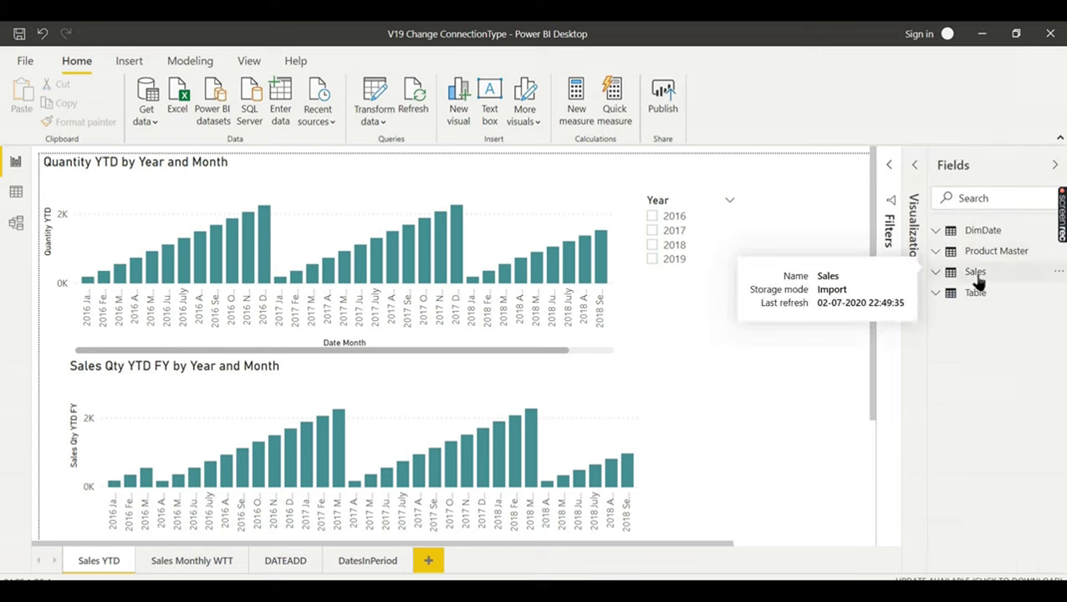
left_click(974, 276)
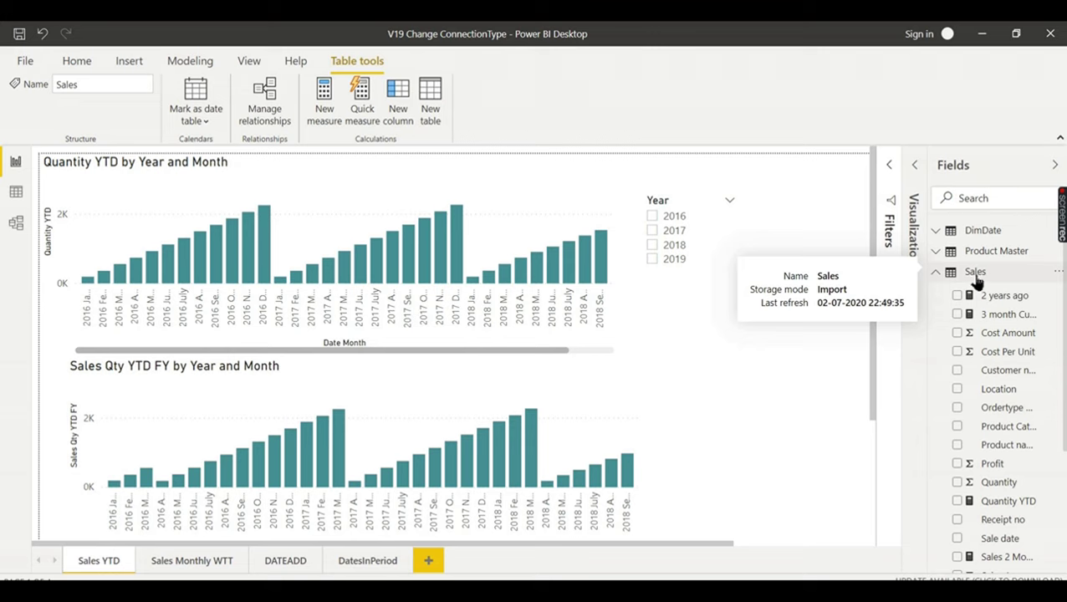
left_click(937, 253)
left_click(936, 252)
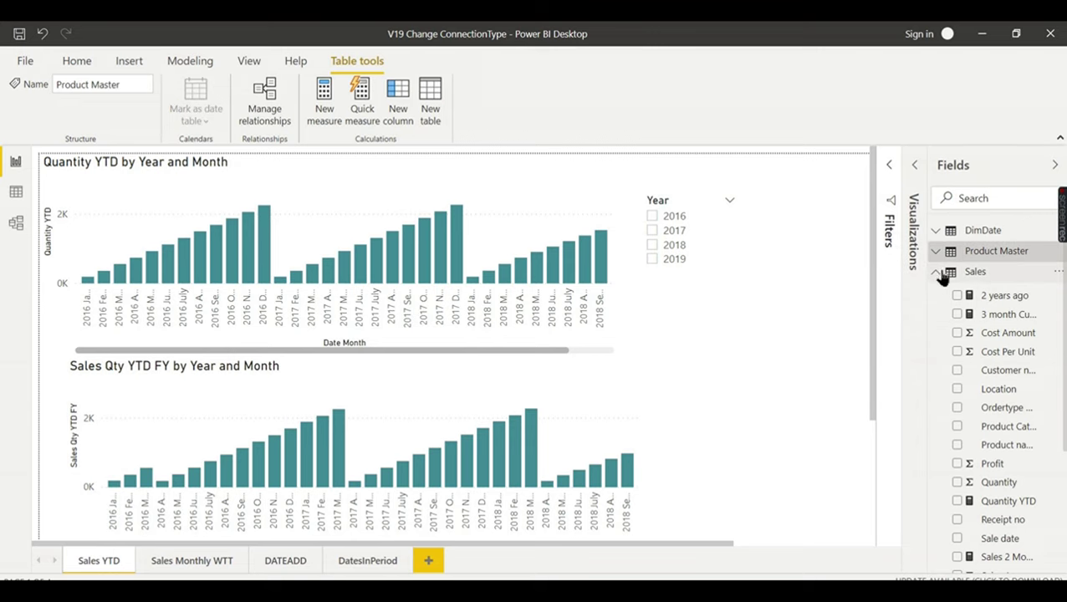
left_click(937, 272)
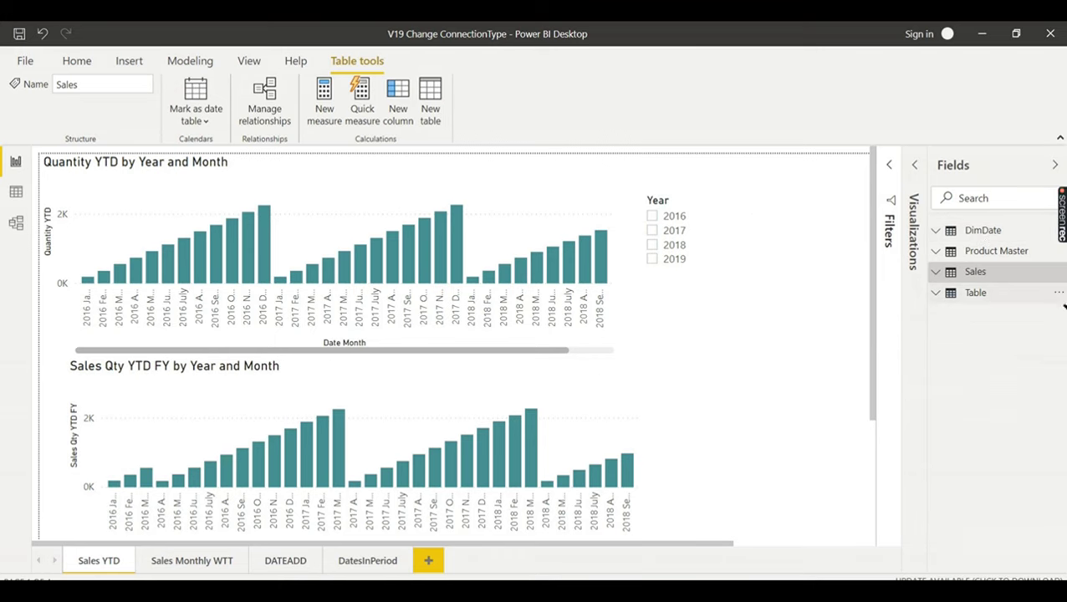
left_click(987, 297)
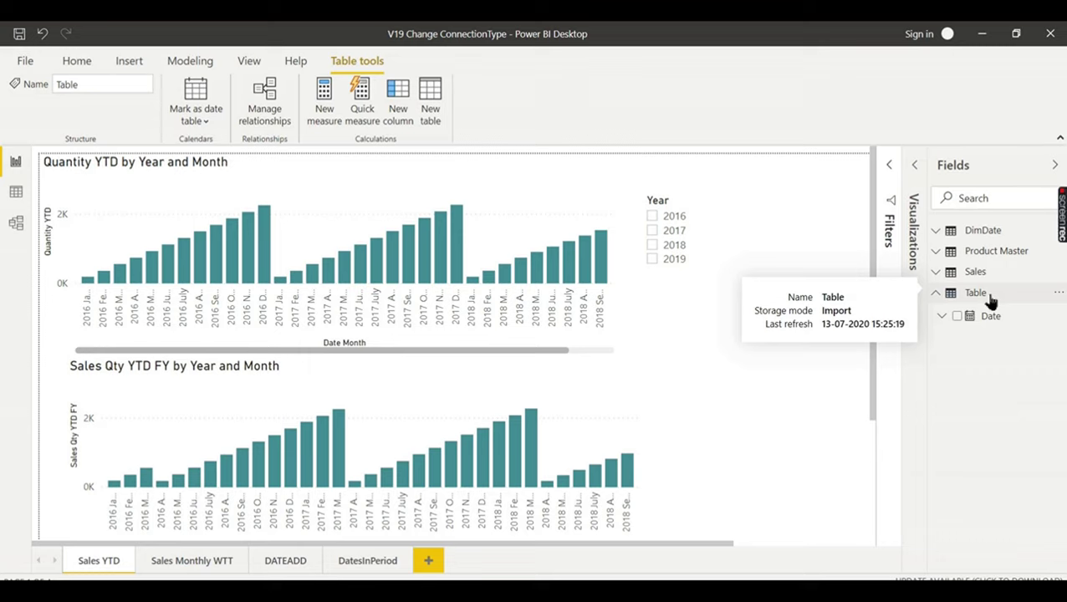
left_click(990, 298)
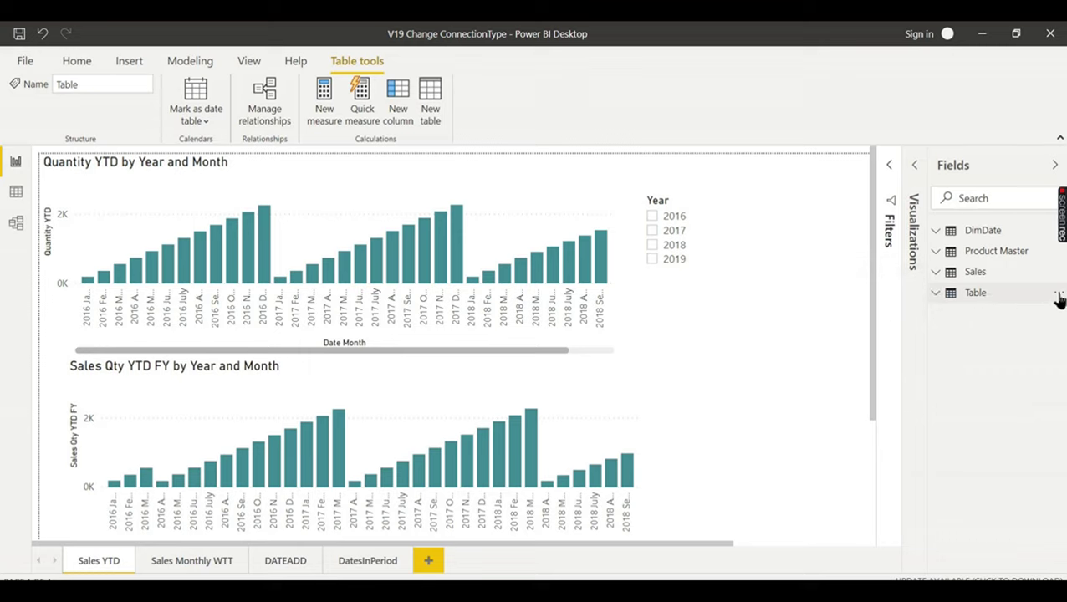
right_click(987, 292)
- Delete the calculated table 'Table' from the model and confirm the deletion
left_click(962, 383)
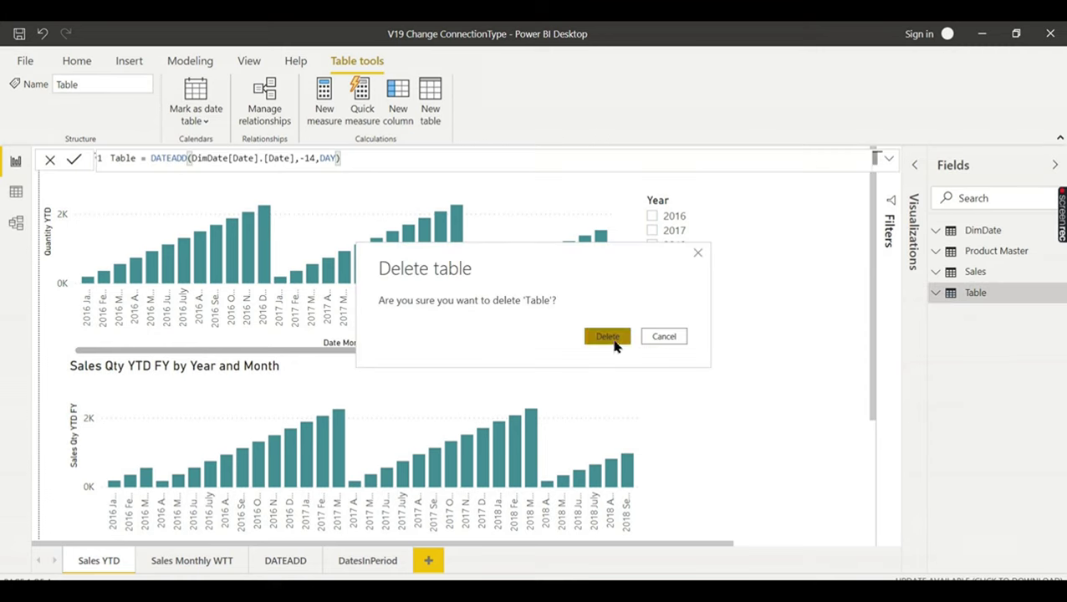
left_click(613, 339)
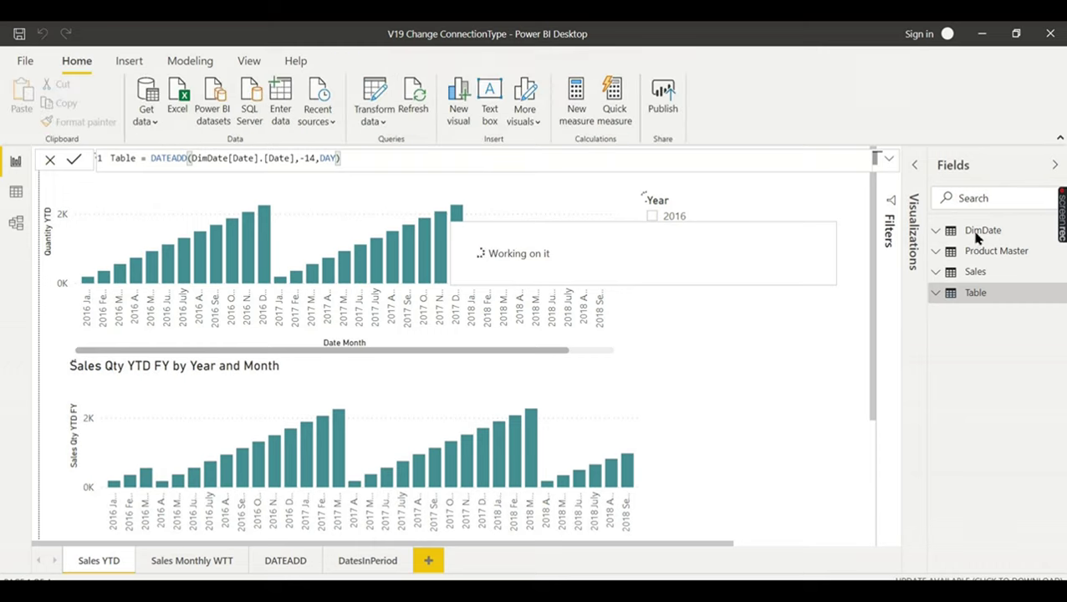
mouse_move(977, 238)
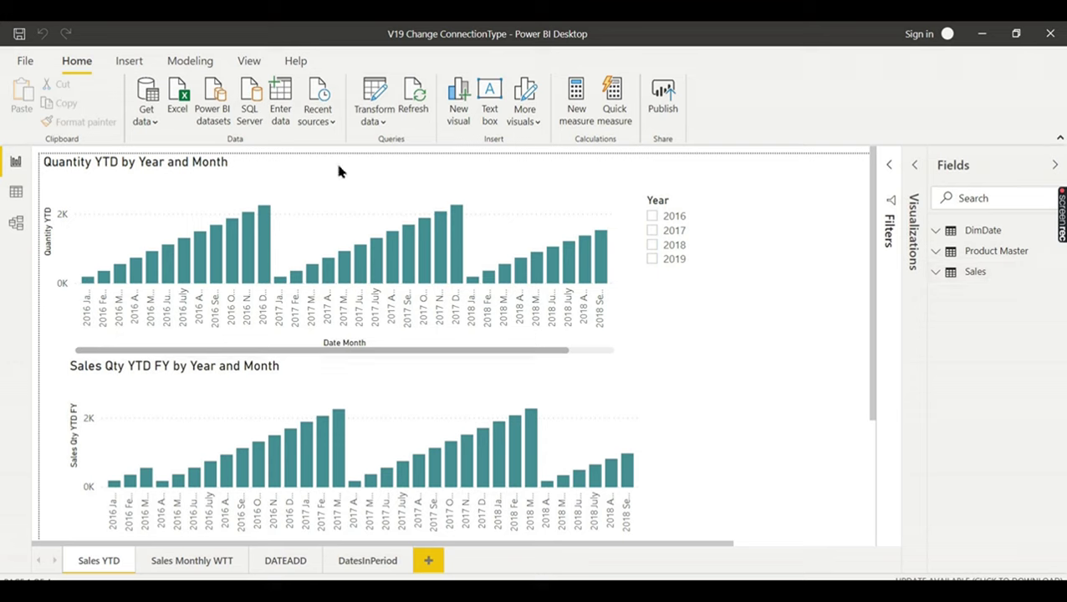
left_click(363, 123)
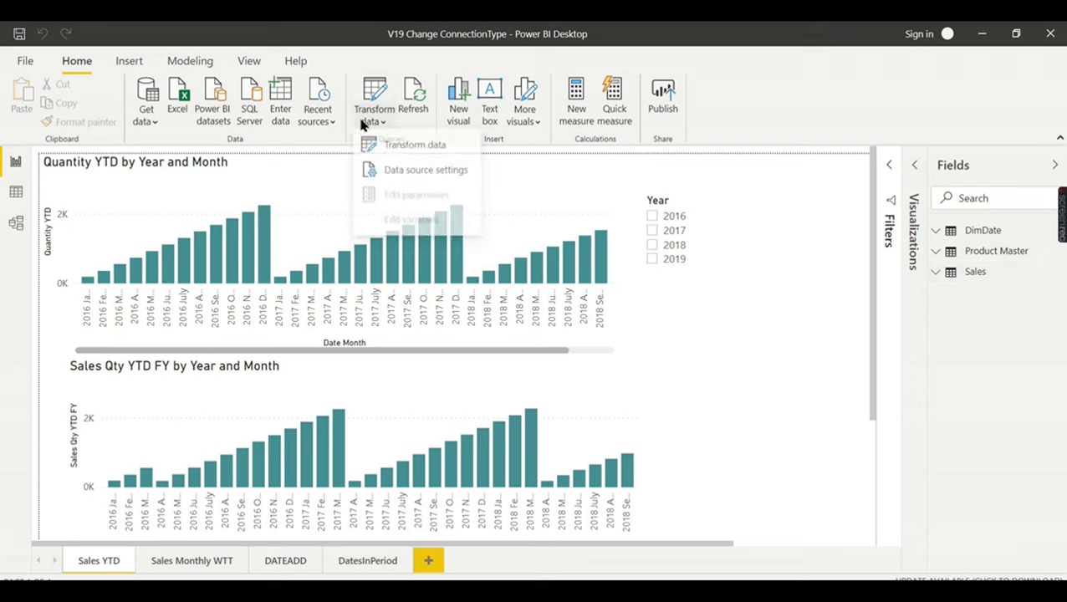
left_click(419, 175)
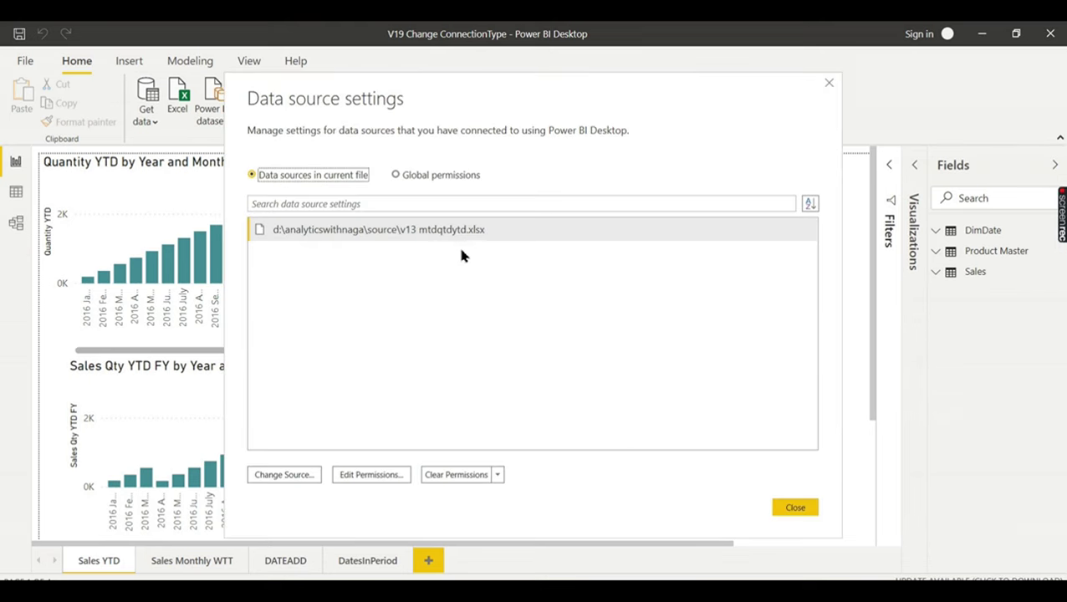
left_click(274, 478)
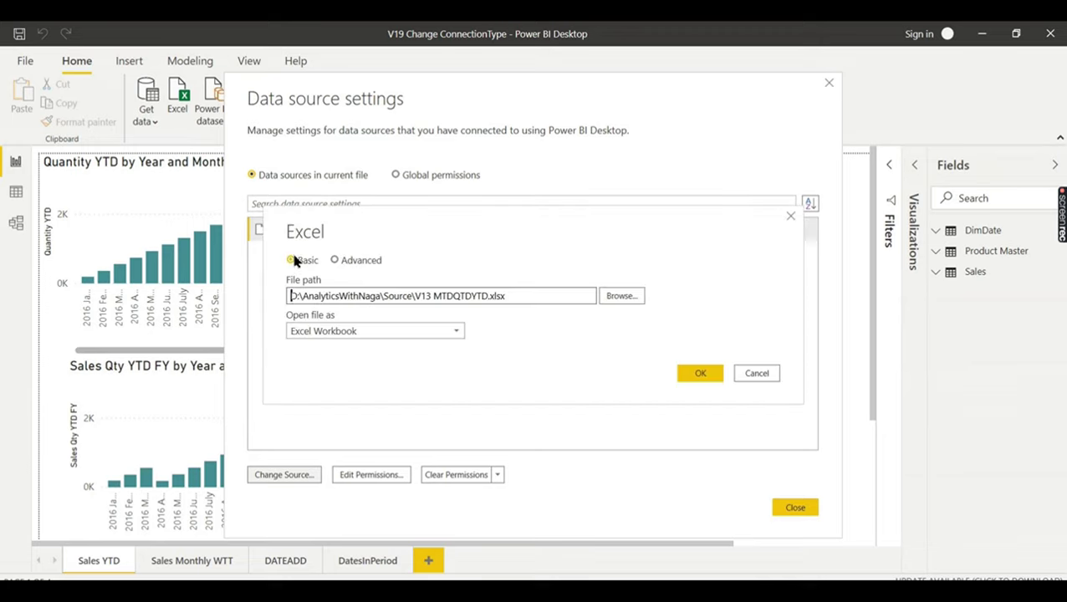
left_click(336, 260)
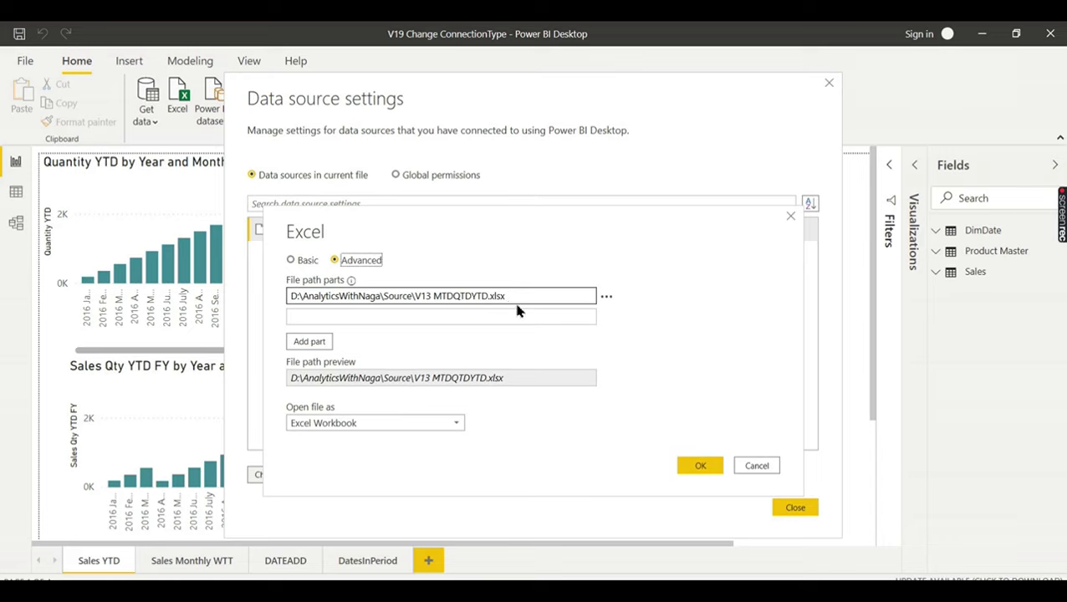
left_click(290, 260)
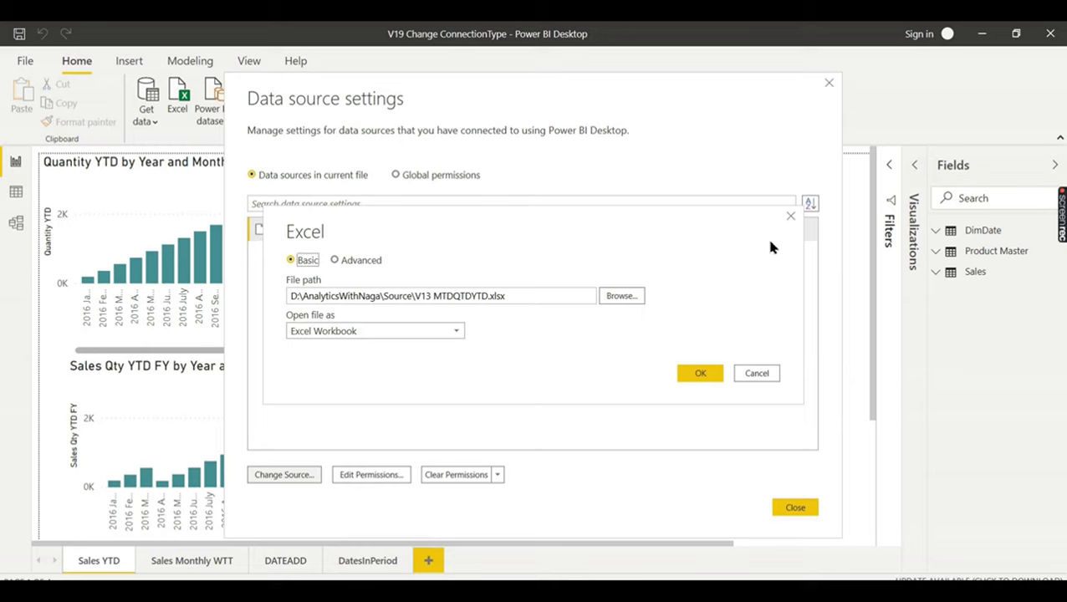
left_click(791, 217)
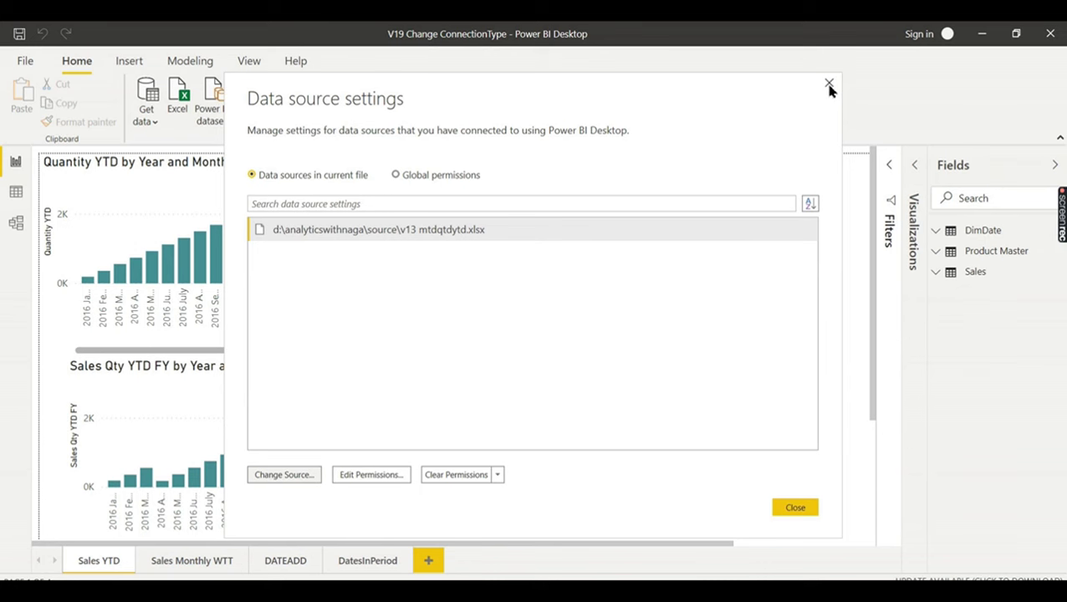
left_click(829, 84)
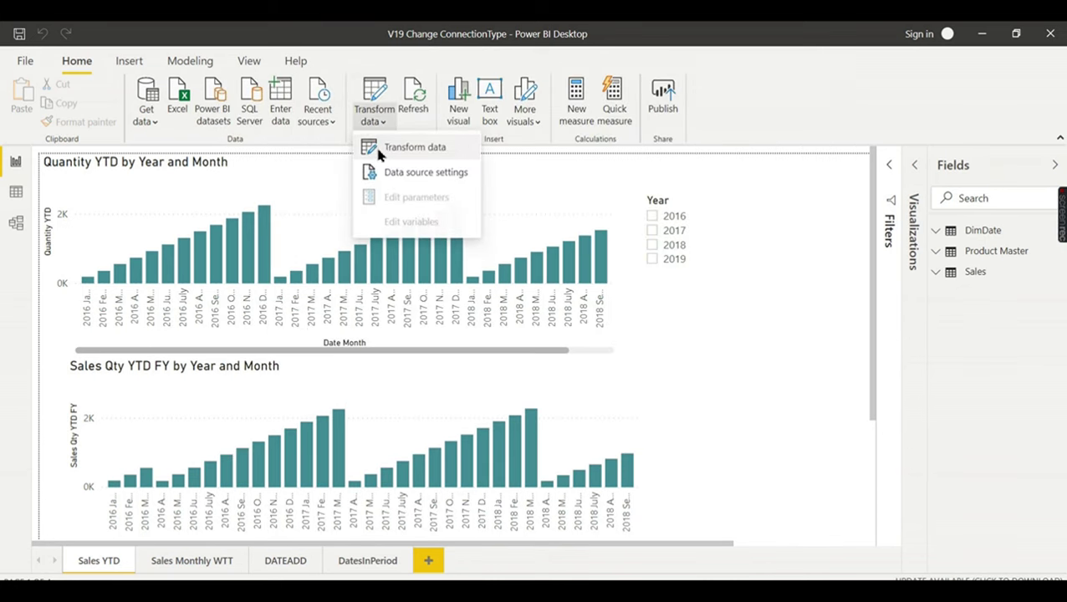
- Open Power Query Editor and review the Sales and Product Master M code
left_click(375, 149)
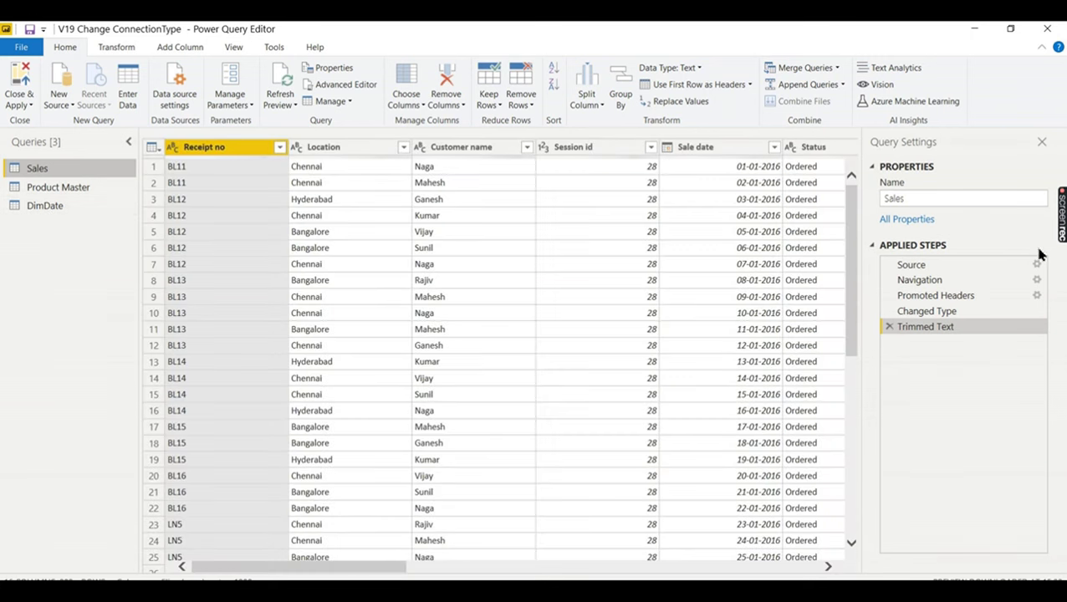
left_click(334, 85)
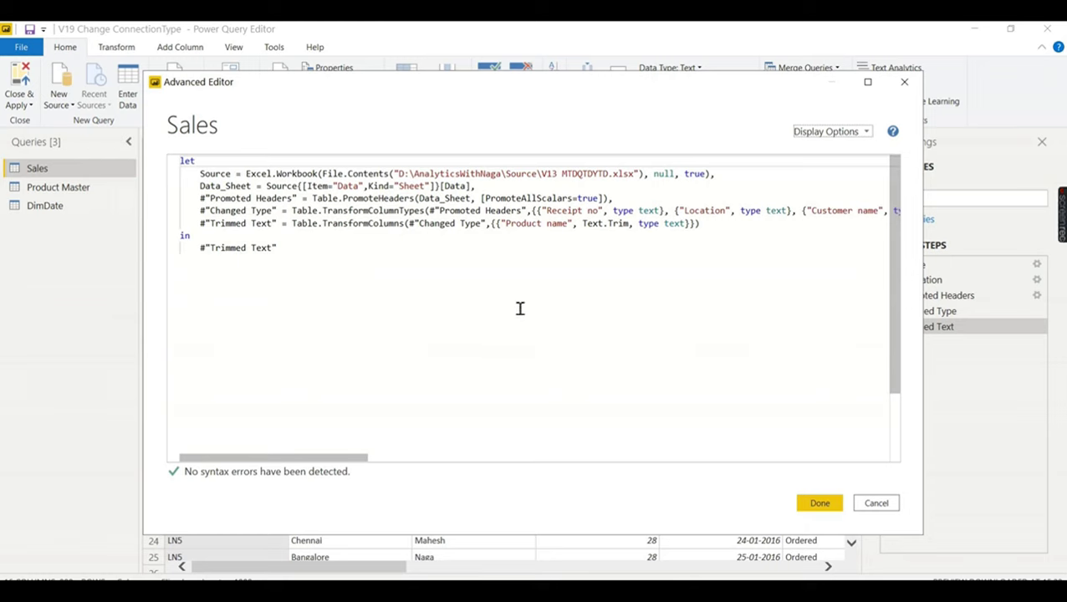
left_click(904, 82)
left_click(81, 188)
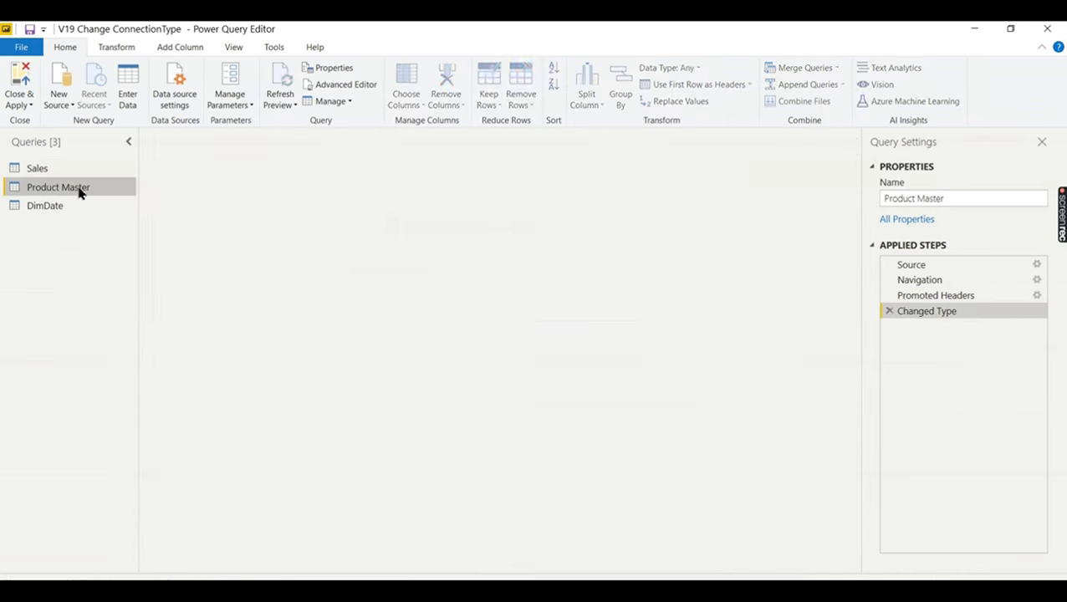
left_click(326, 88)
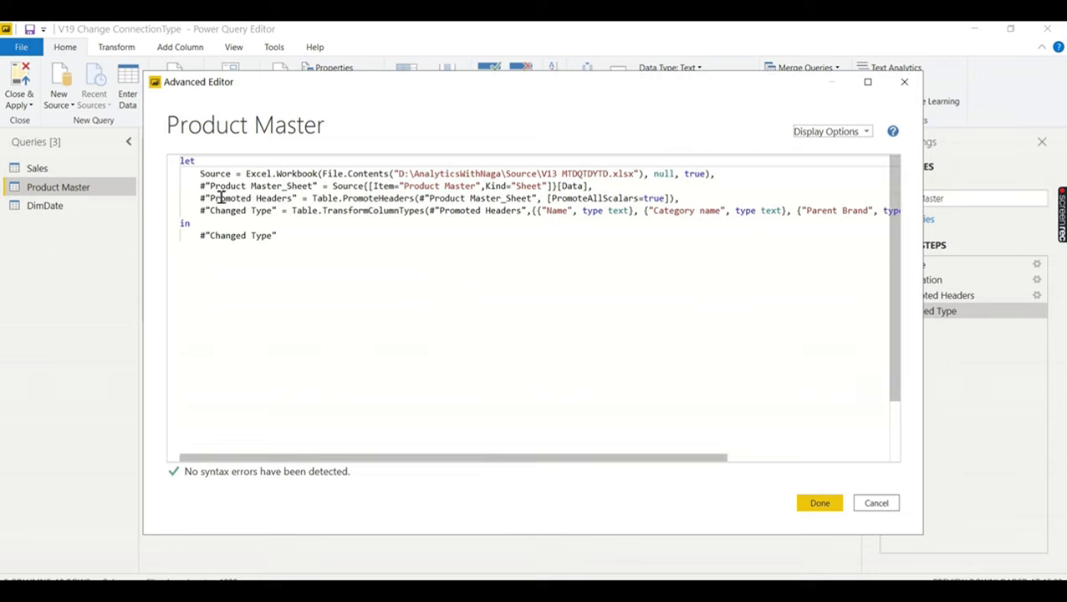
left_click(878, 503)
- Review the DimDate and Sales queries' M code in the Advanced Editor
left_click(56, 209)
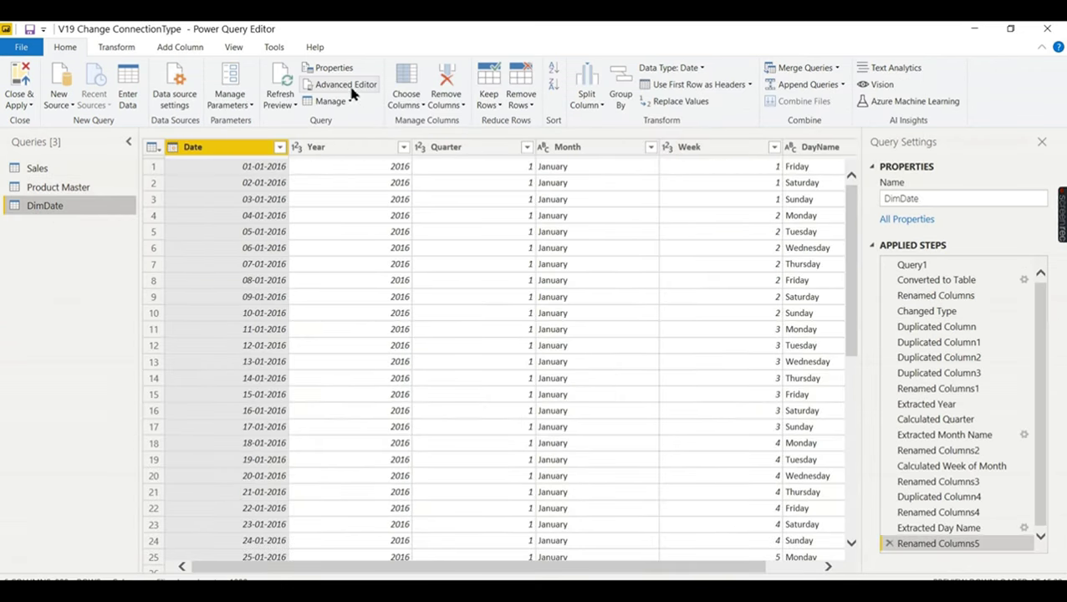
left_click(349, 87)
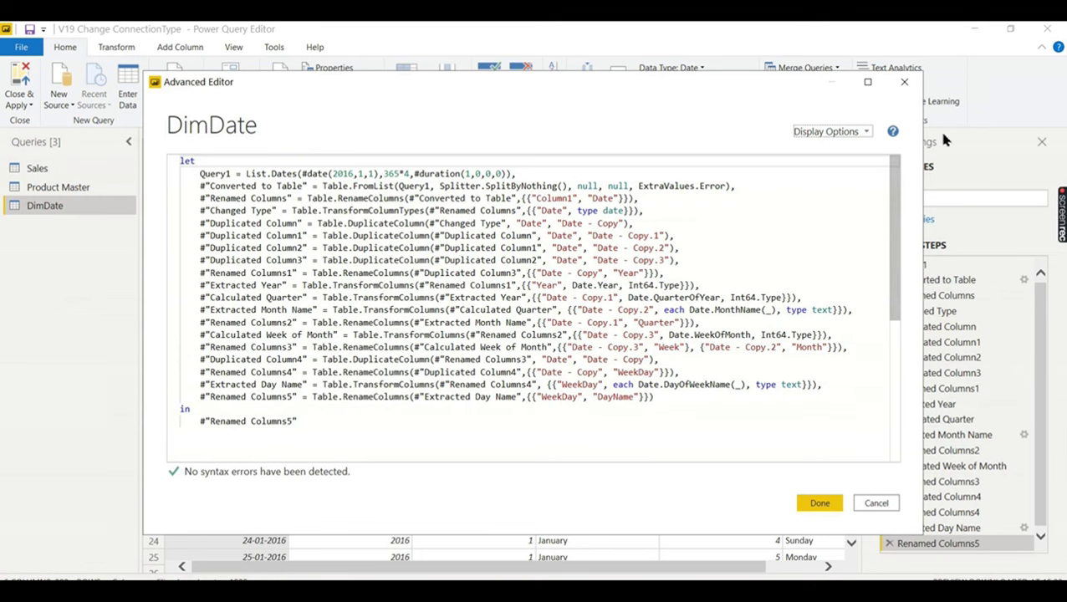
left_click(904, 81)
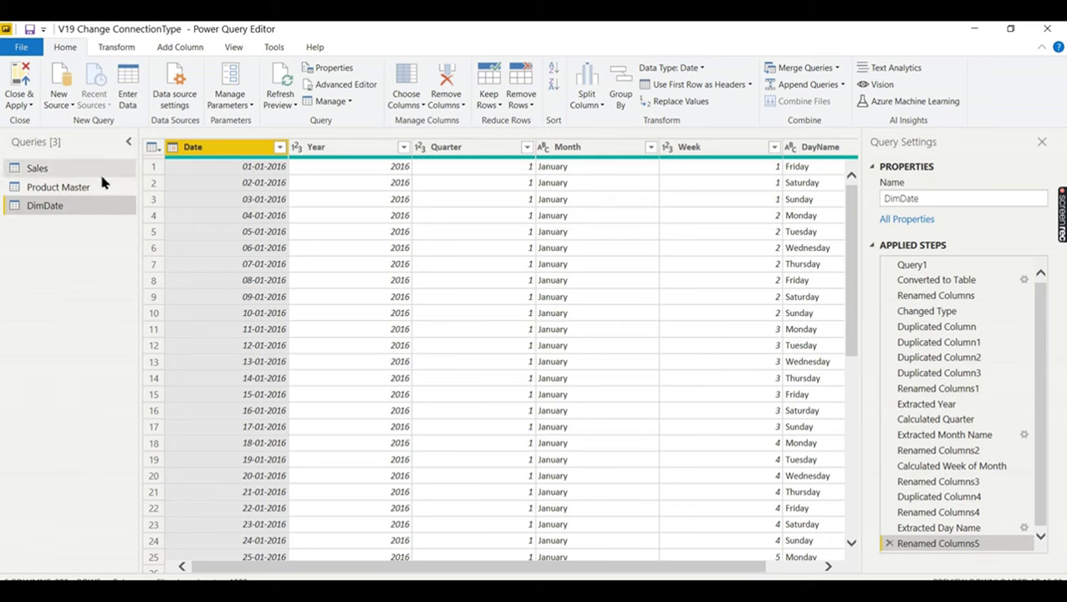
left_click(332, 90)
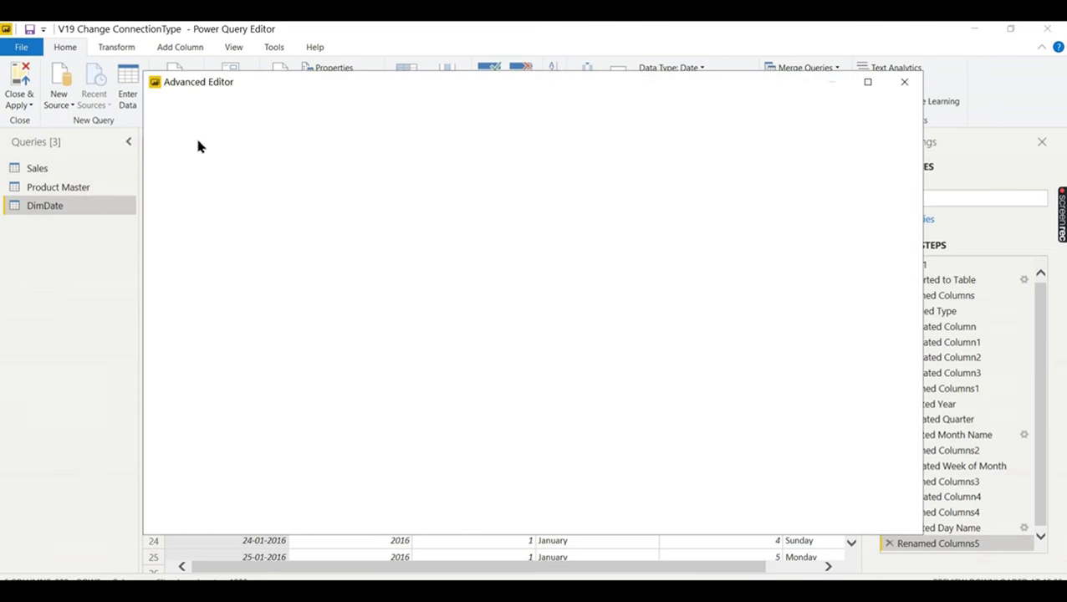
left_click(904, 82)
left_click(53, 171)
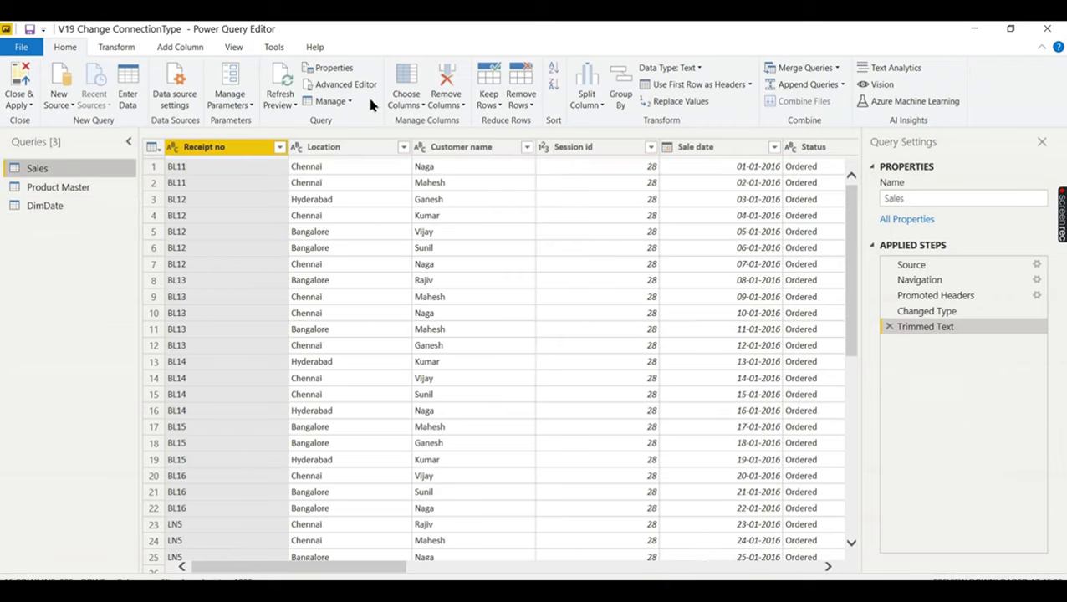
left_click(339, 87)
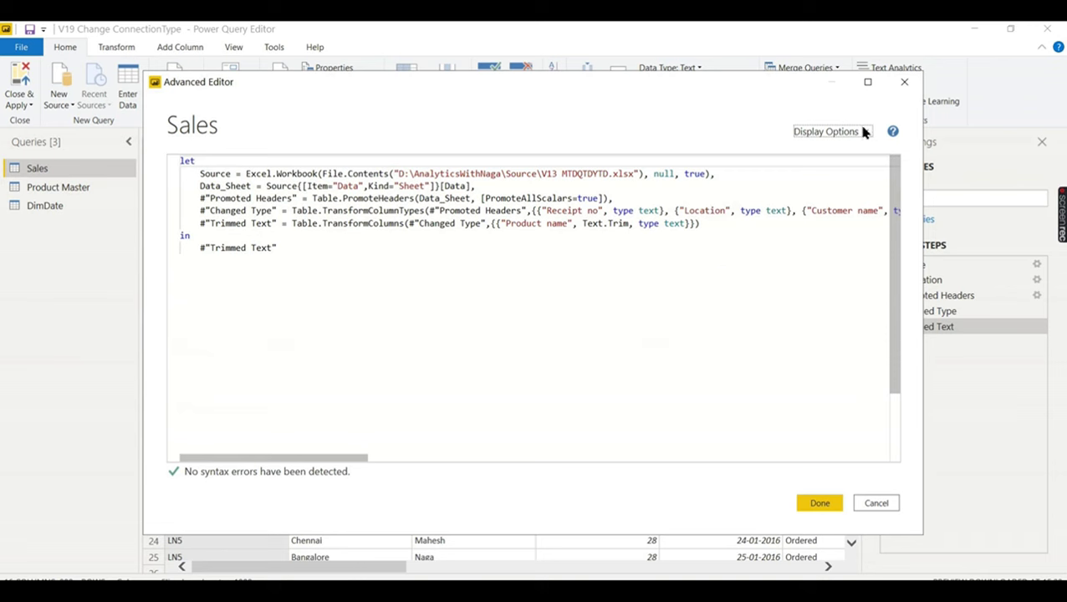
left_click(904, 81)
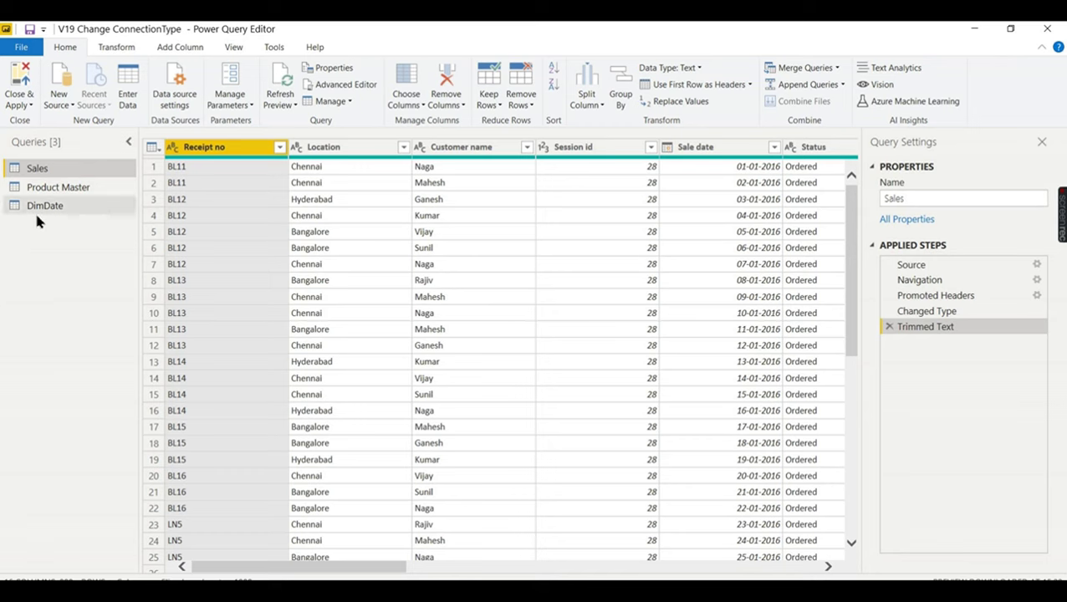
left_click(60, 106)
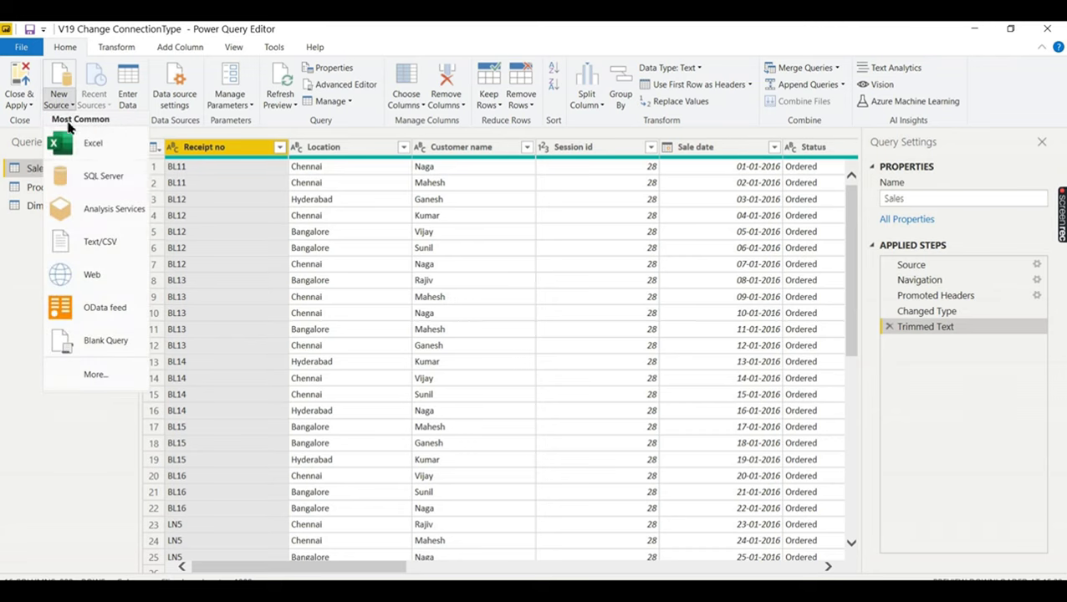
- Connect to SQL Server LAPTOP-V7HM3OC9 in Import mode to list its databases
left_click(94, 176)
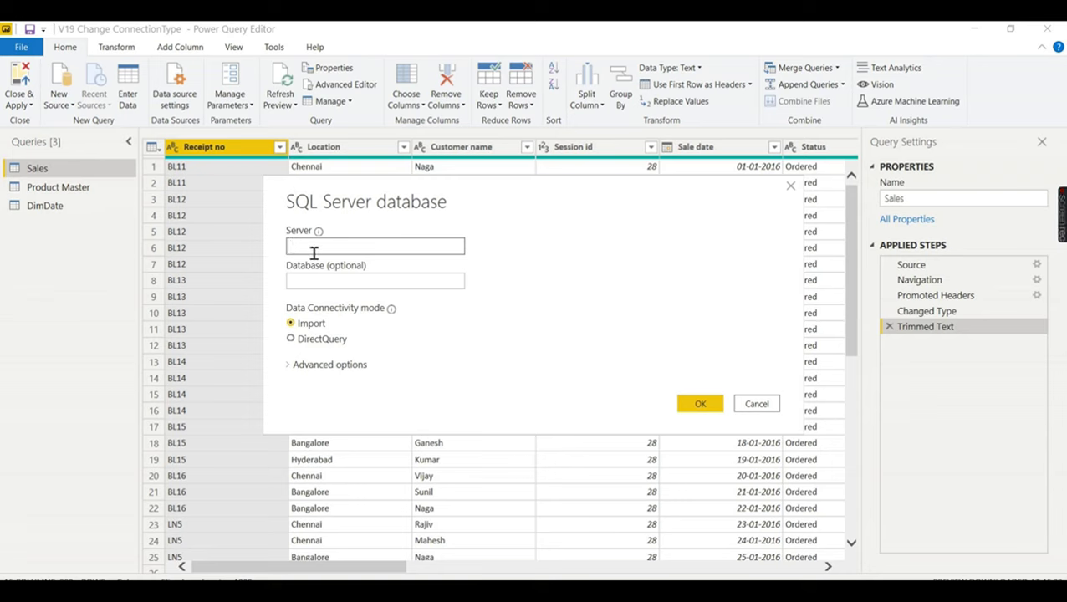
type("LAPTOP-V7HM3OC9")
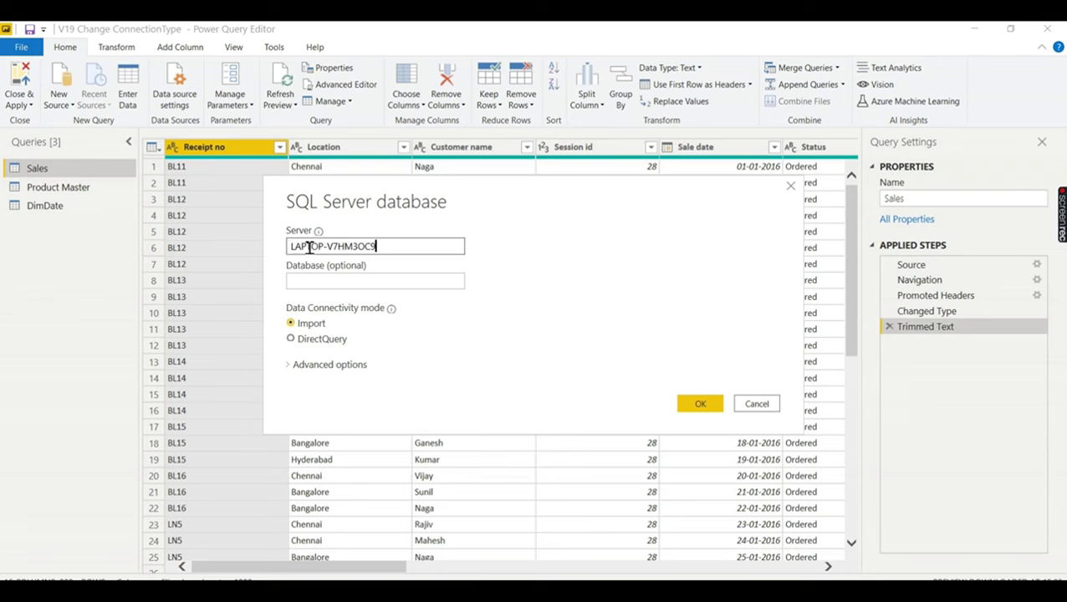
left_click(327, 280)
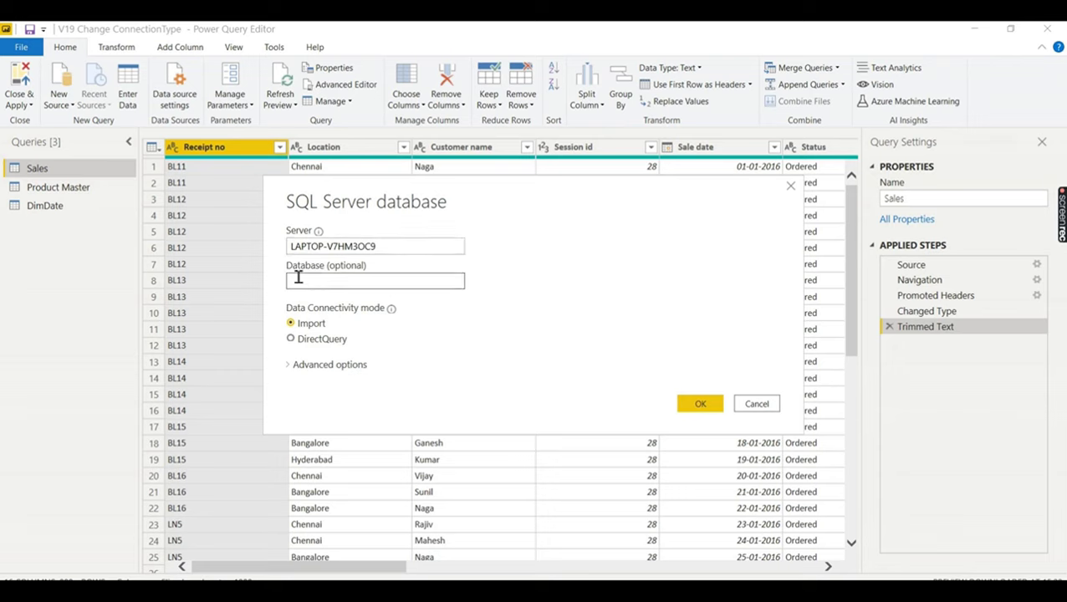
left_click(694, 405)
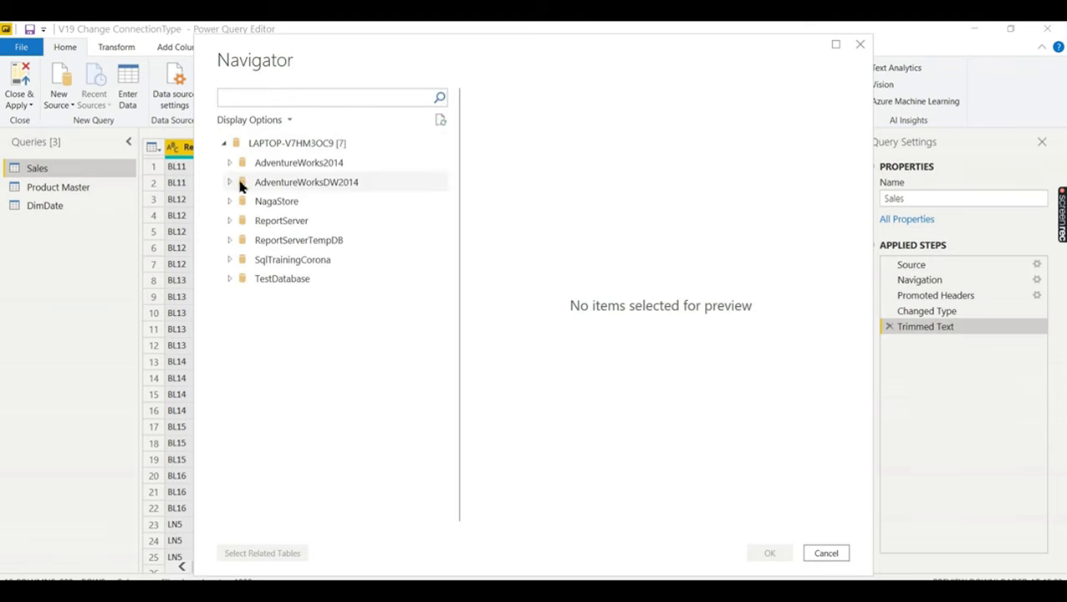
- Import NagaStore's Product and SalesData tables and return to the query editor
left_click(251, 202)
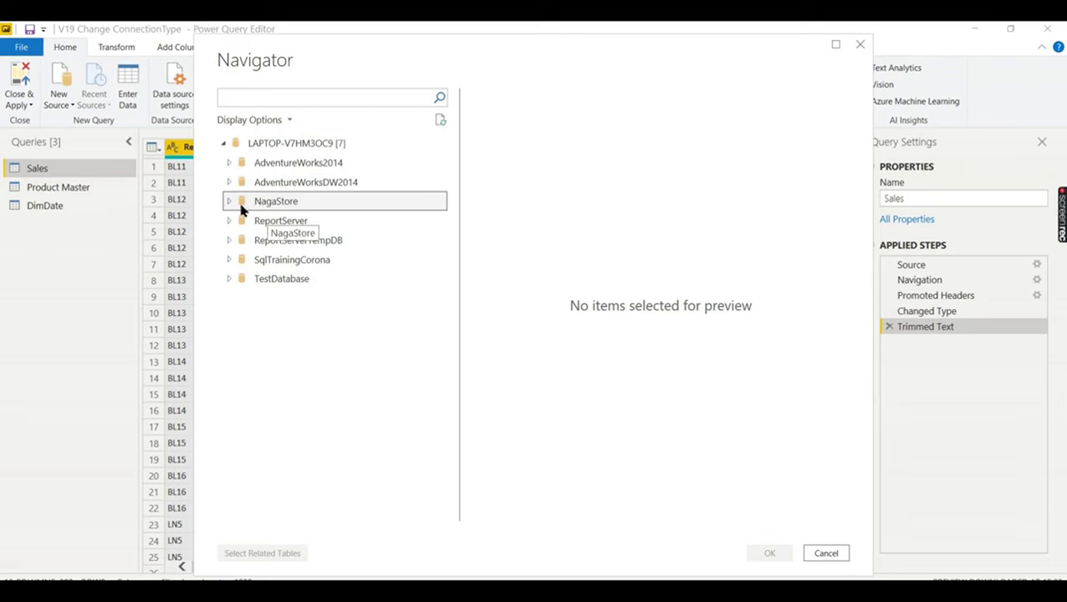
left_click(229, 201)
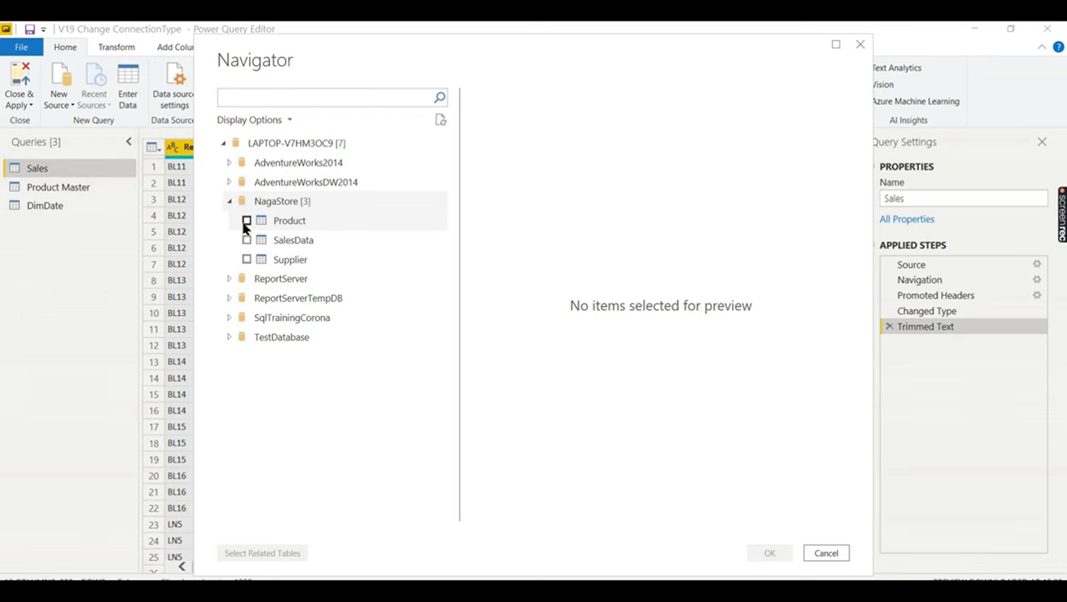
left_click(246, 224)
left_click(247, 241)
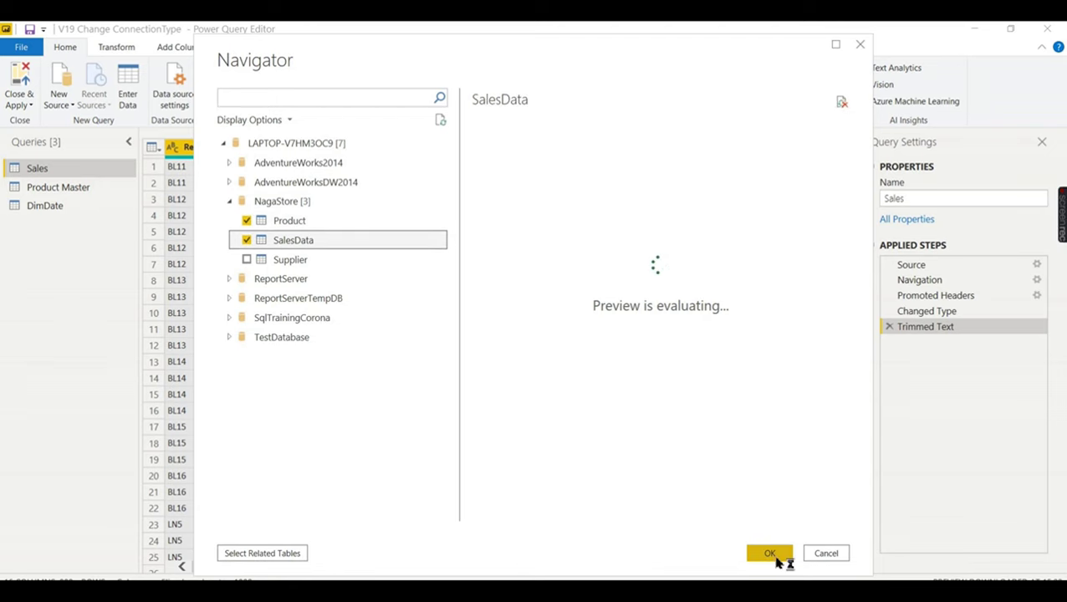
left_click(770, 554)
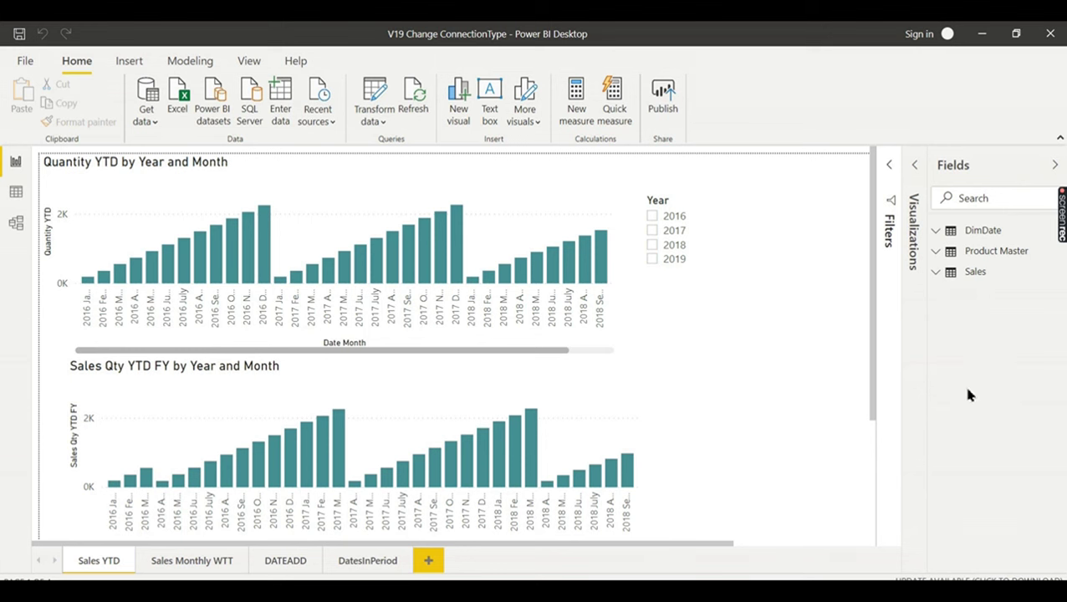
left_click(981, 33)
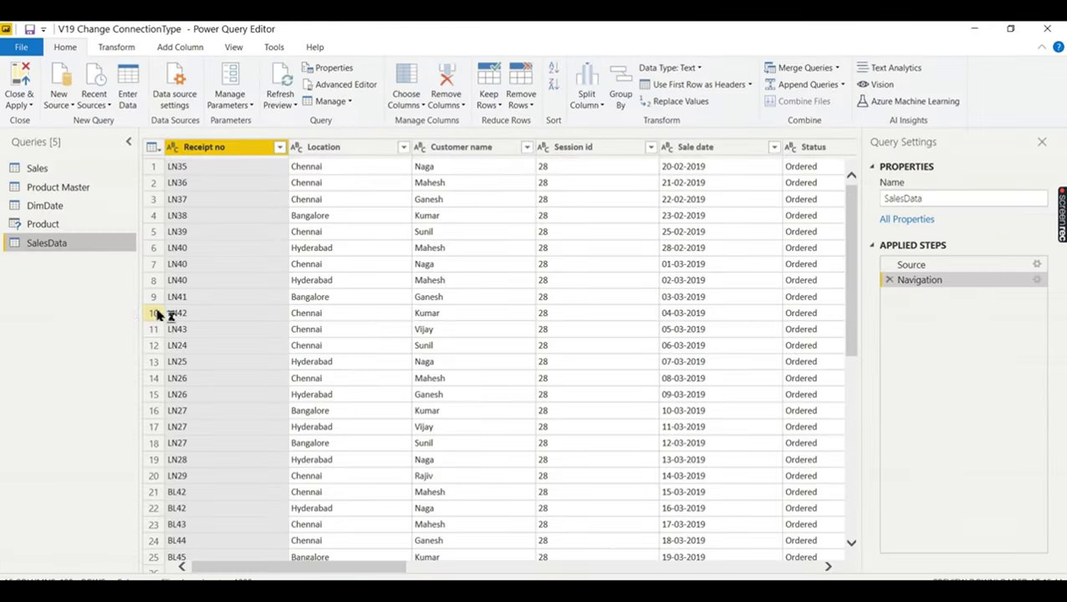
left_click(43, 251)
left_click(324, 89)
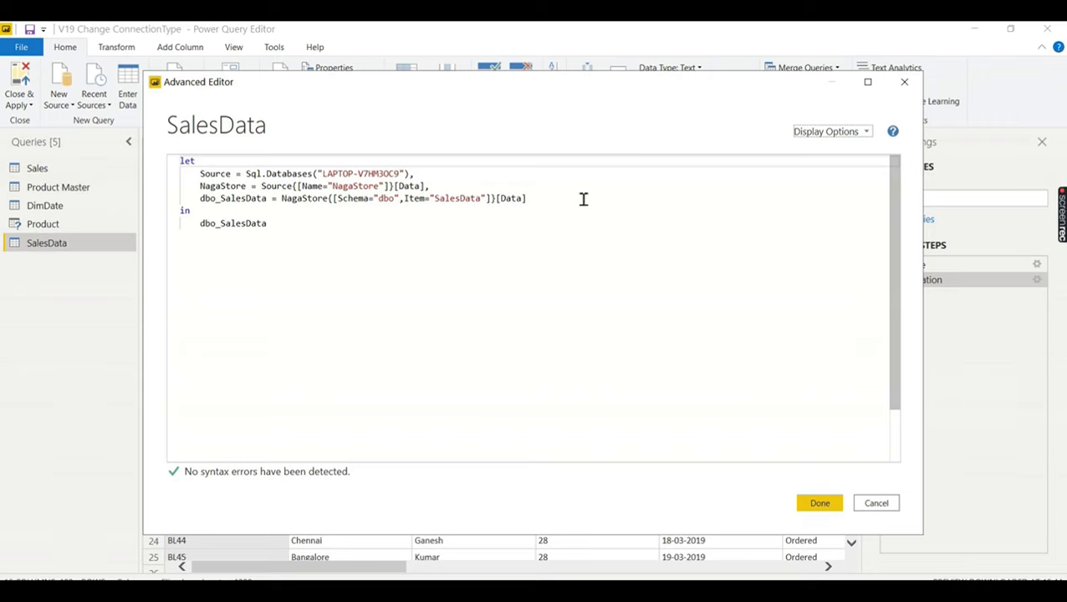
left_click(904, 81)
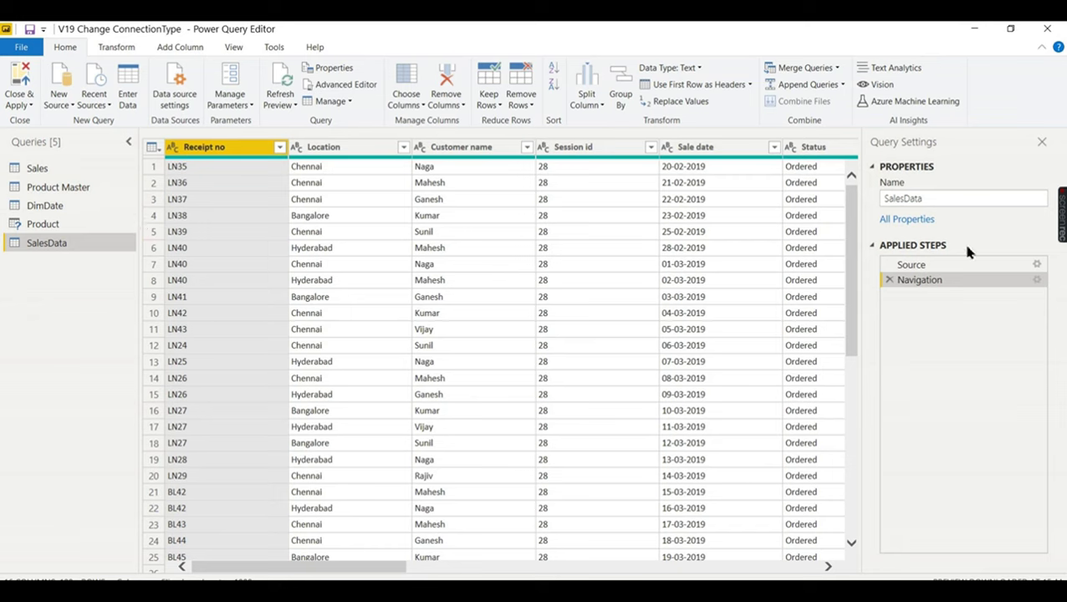
left_click(59, 170)
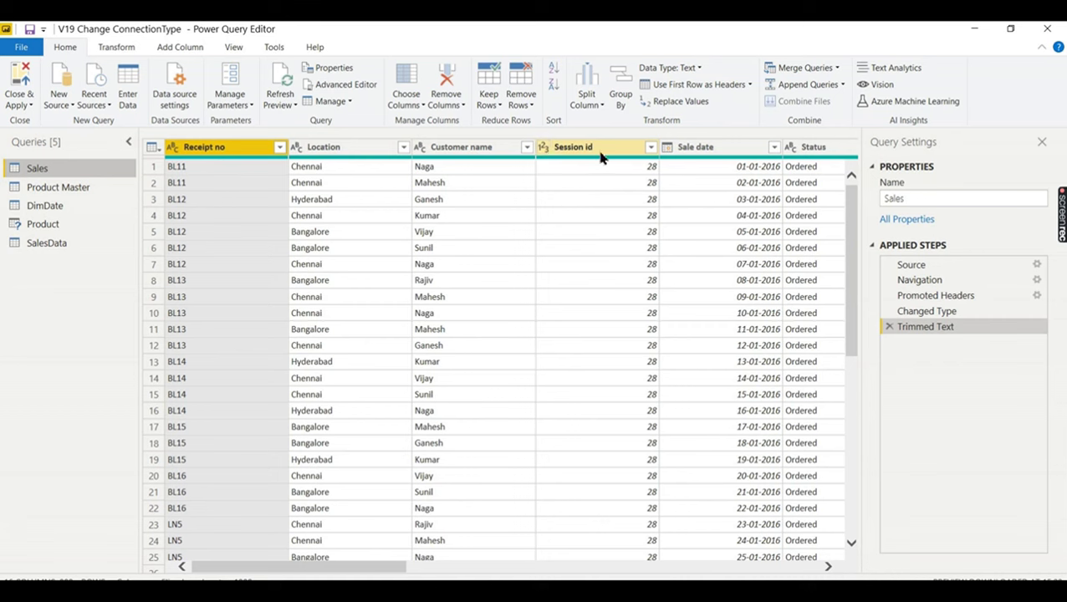
left_click_drag(361, 569, 393, 569)
left_click(67, 243)
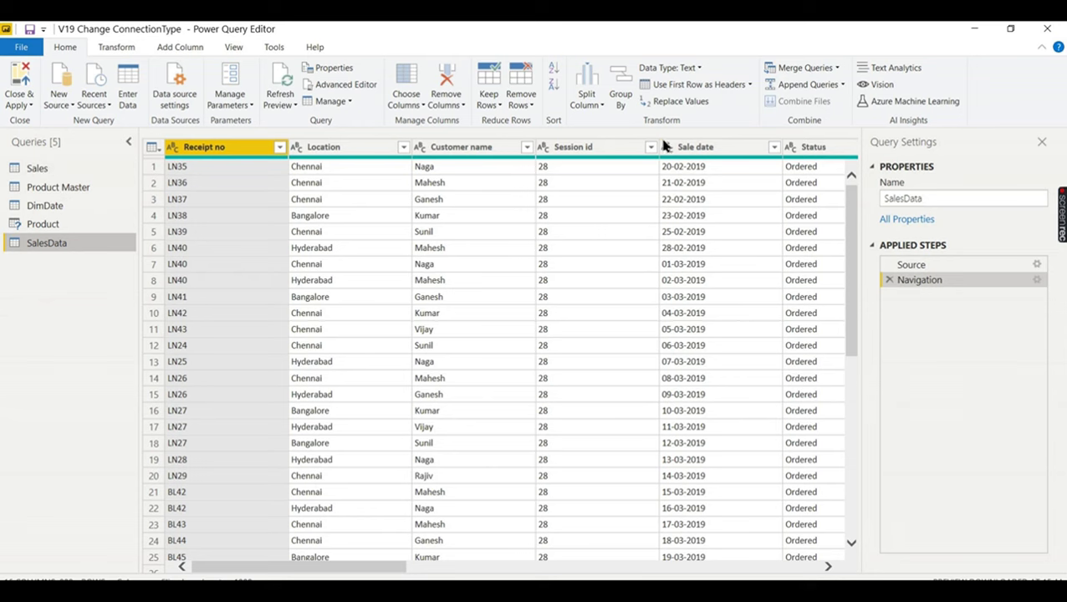
left_click(30, 173)
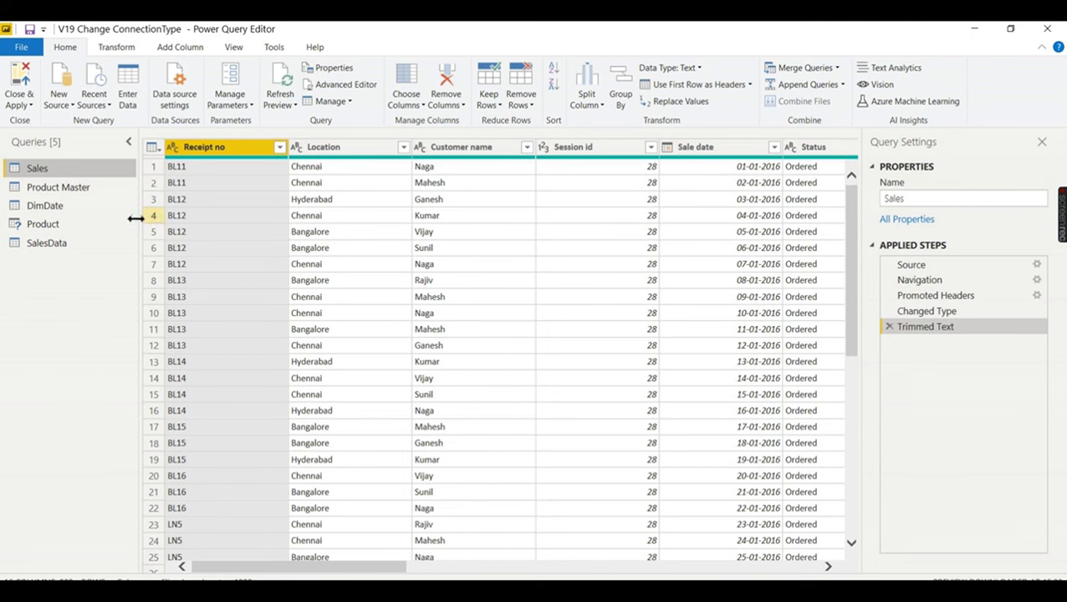
left_click(64, 243)
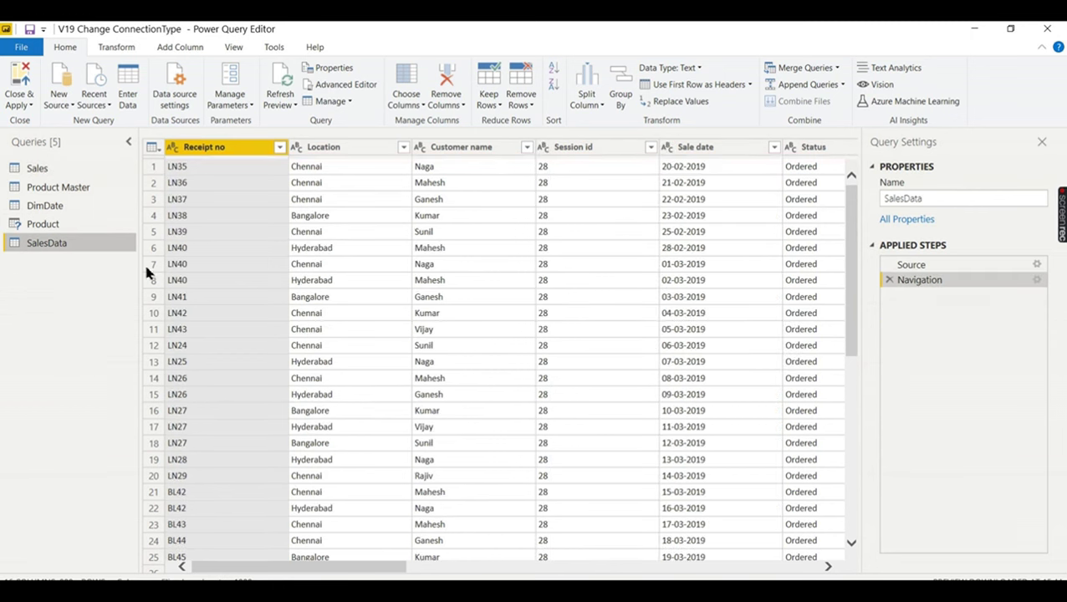
left_click(53, 168)
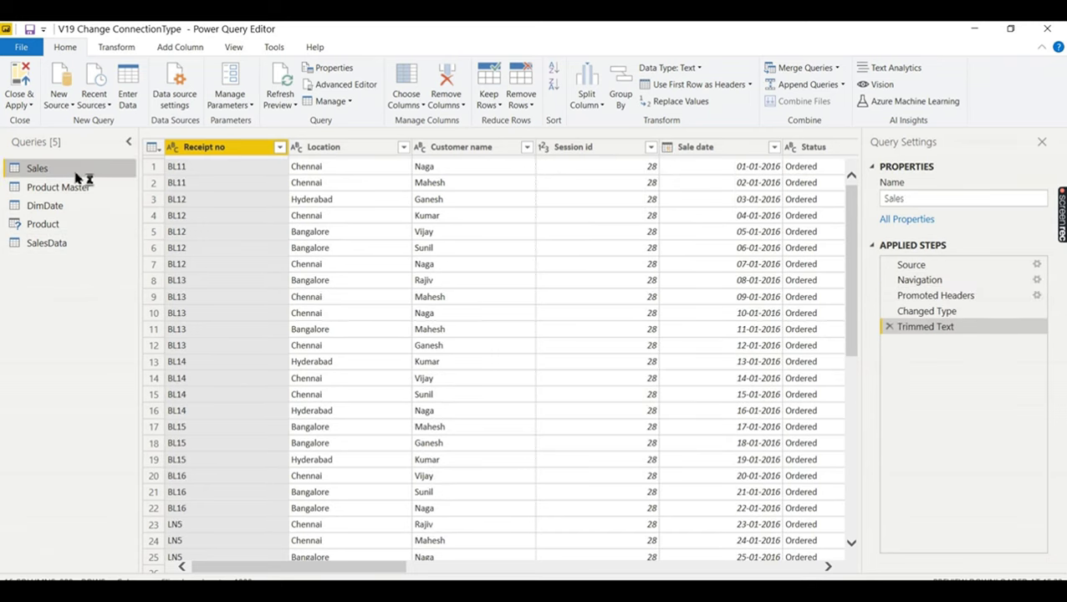
left_click(71, 244)
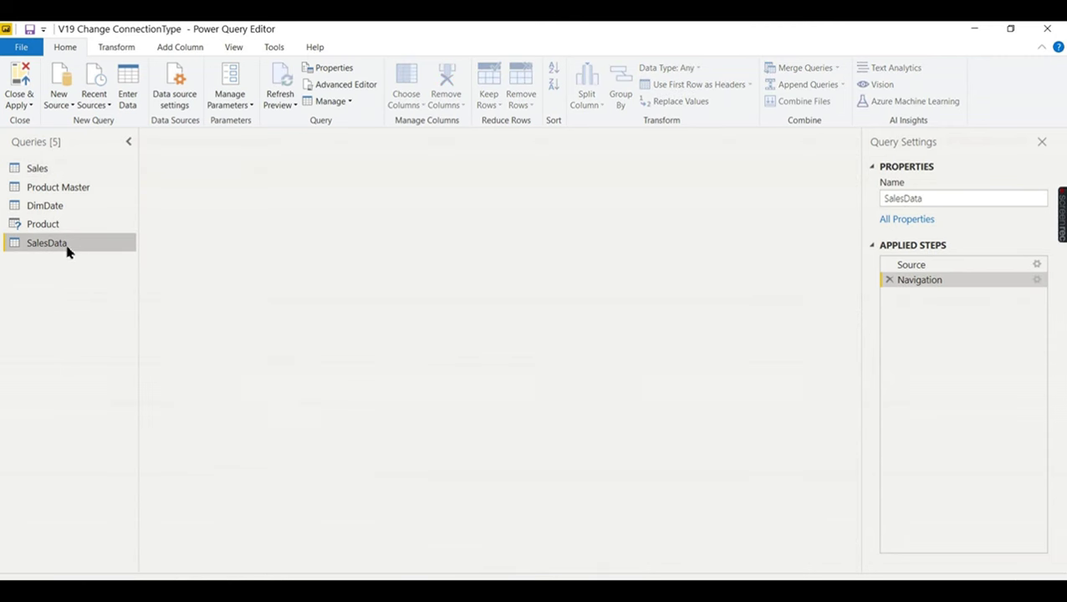
- Change the SalesData Session id column to Whole Number
left_click(613, 151)
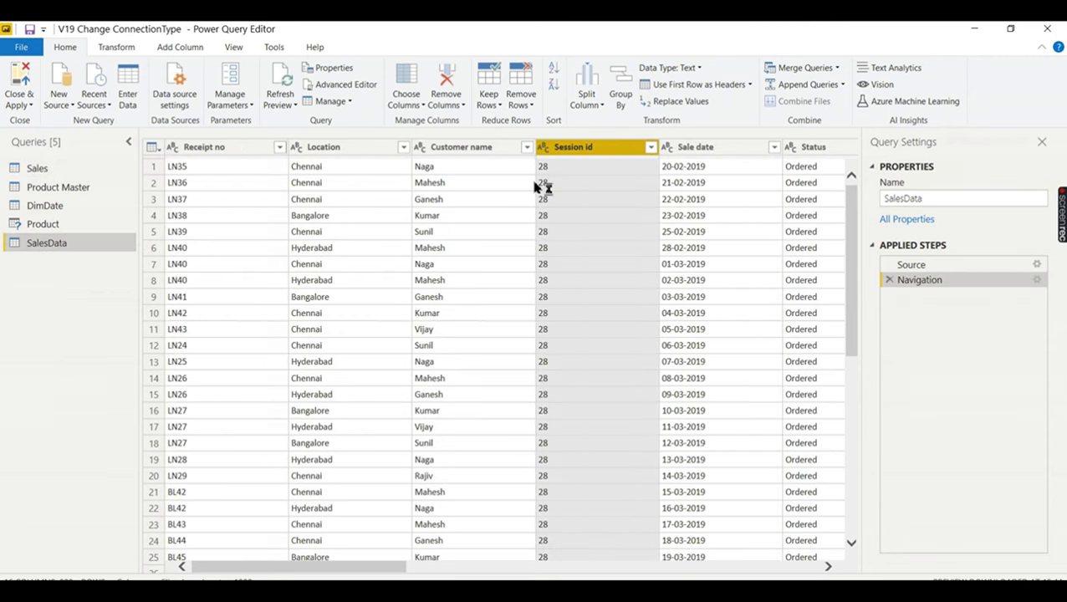
right_click(613, 152)
left_click(619, 151)
right_click(605, 148)
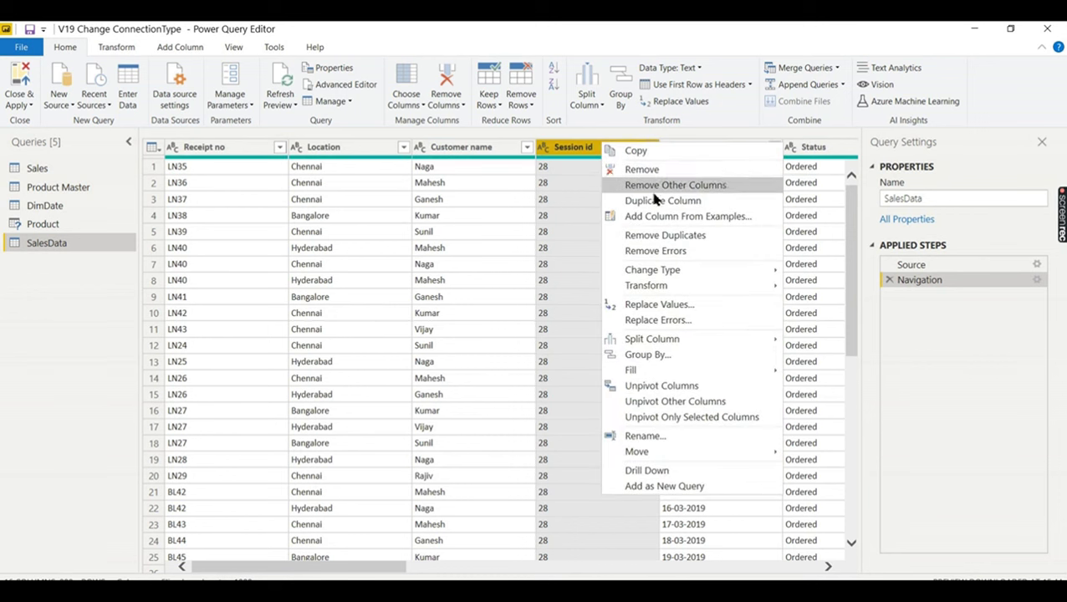
mouse_move(736, 271)
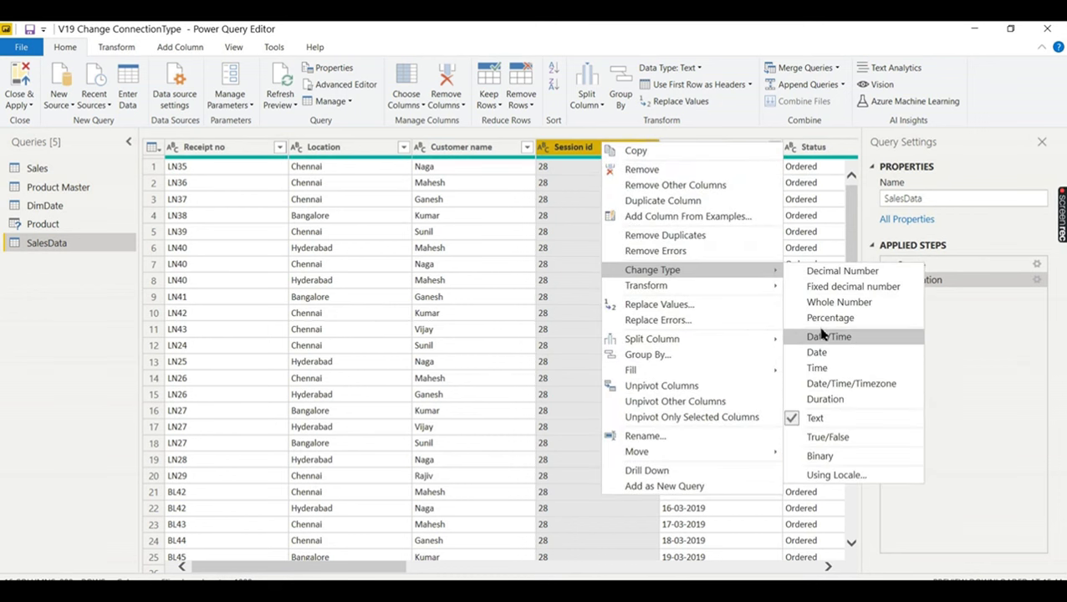
left_click(824, 303)
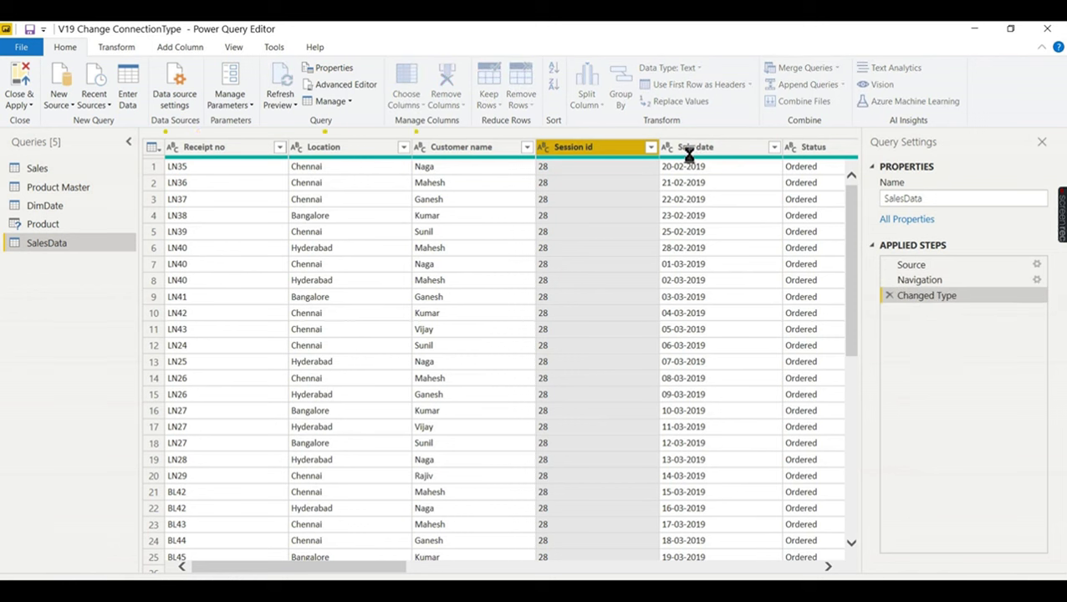
- Change the Sale date column to the Date type
right_click(689, 148)
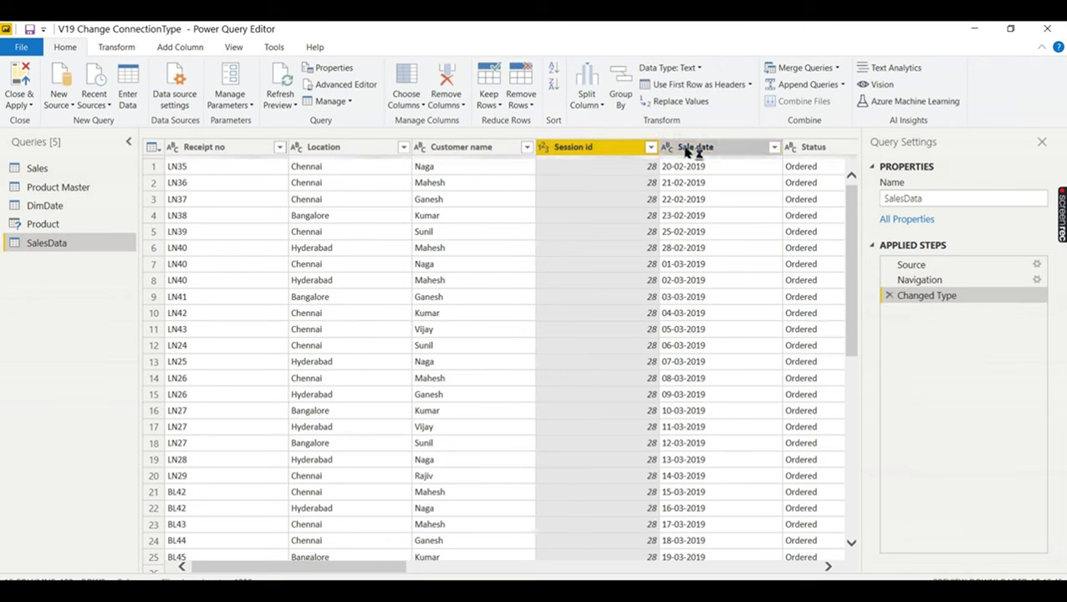
mouse_move(793, 281)
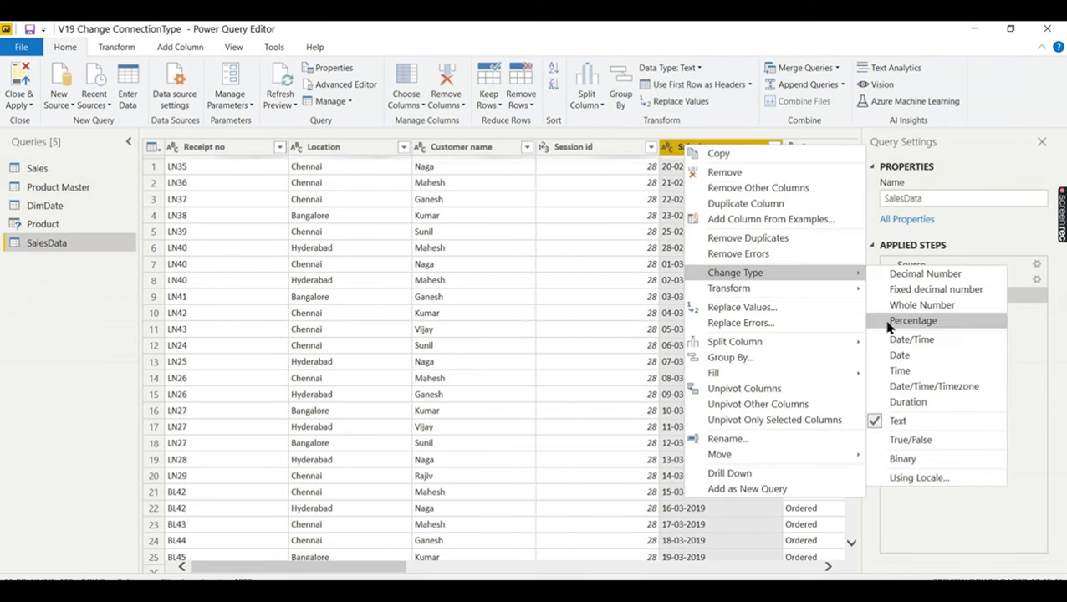
left_click(901, 357)
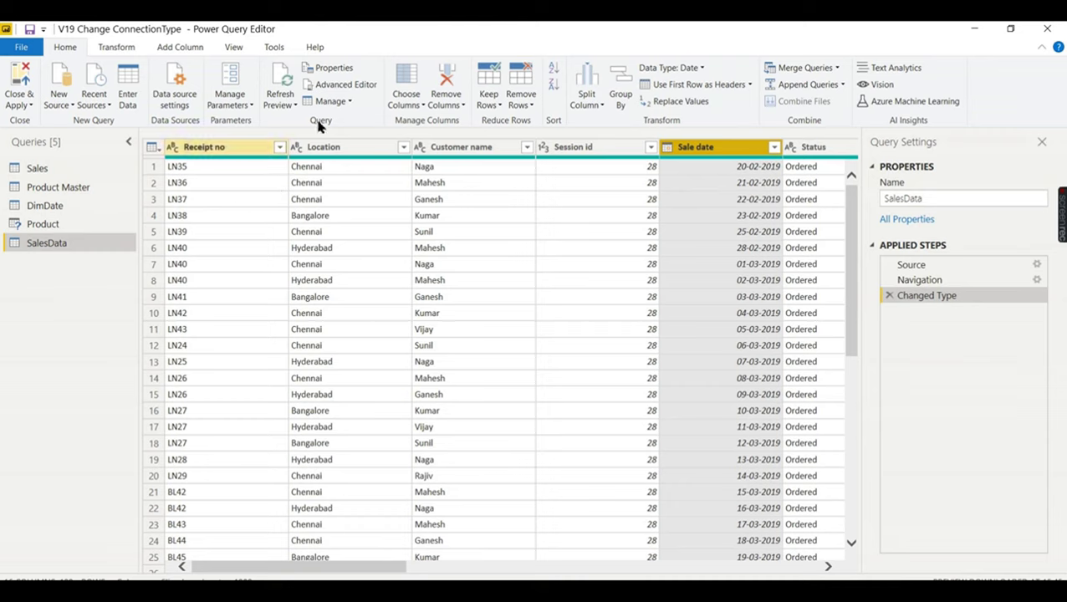
left_click(338, 84)
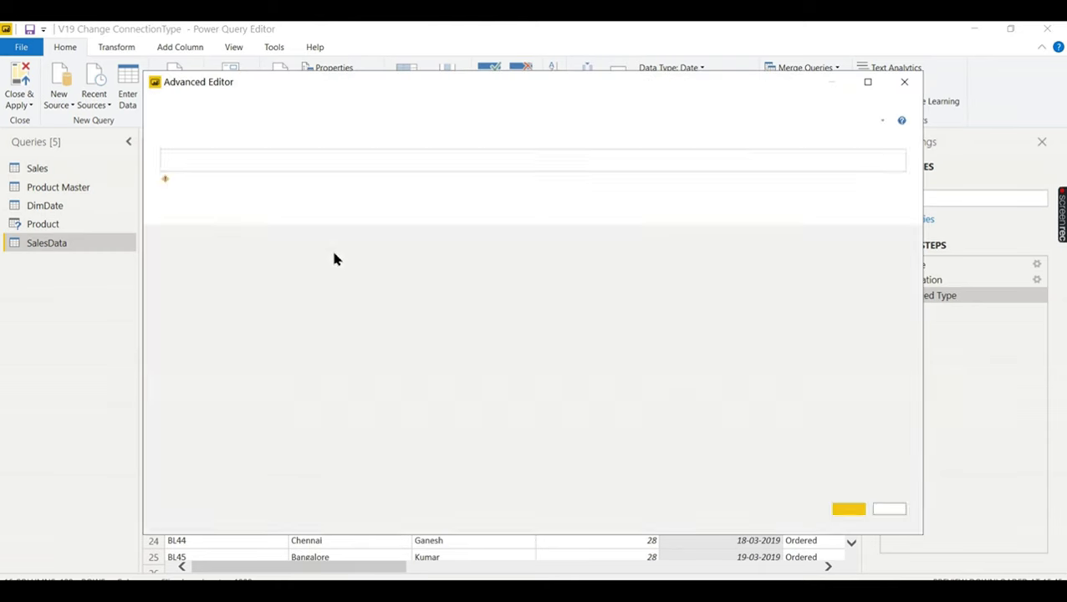
- Replace the Sales query's M code with SalesData's SQL Server source code
key("ctrl+a")
key("ctrl+c")
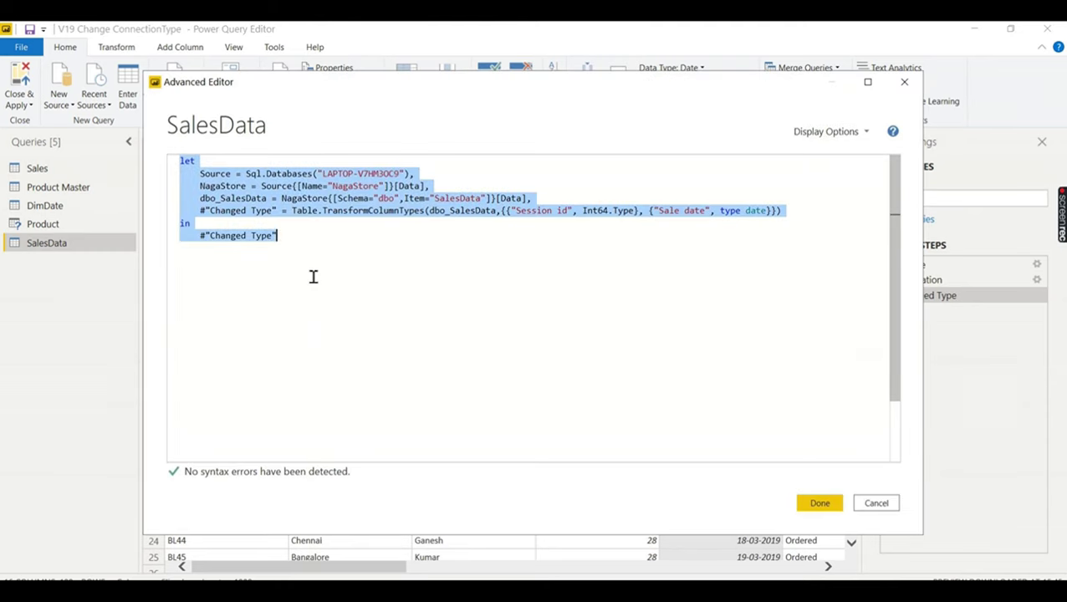
left_click(893, 505)
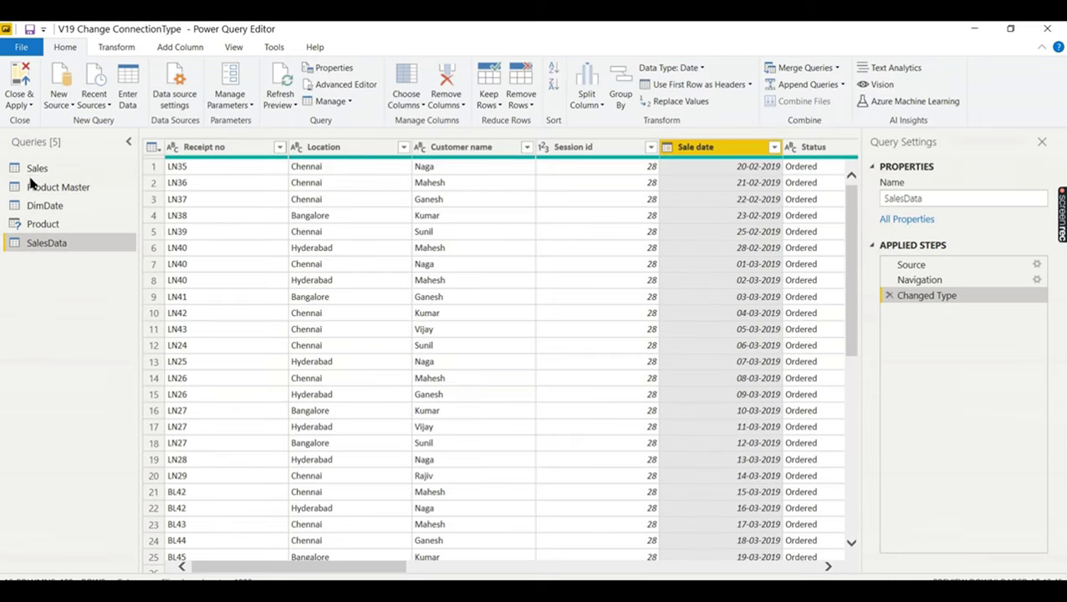
left_click(59, 172)
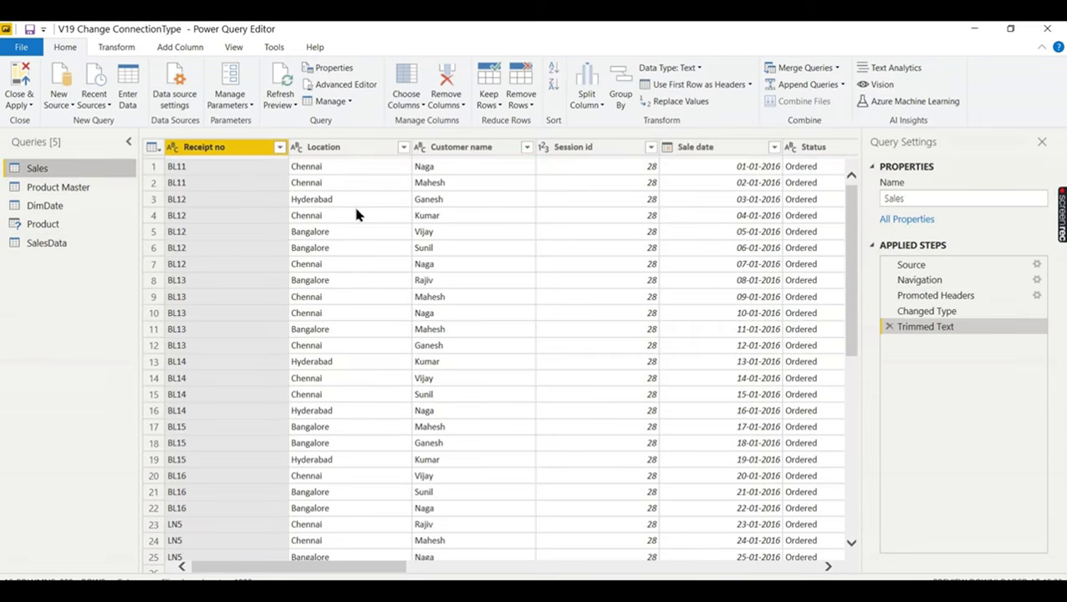
left_click(351, 85)
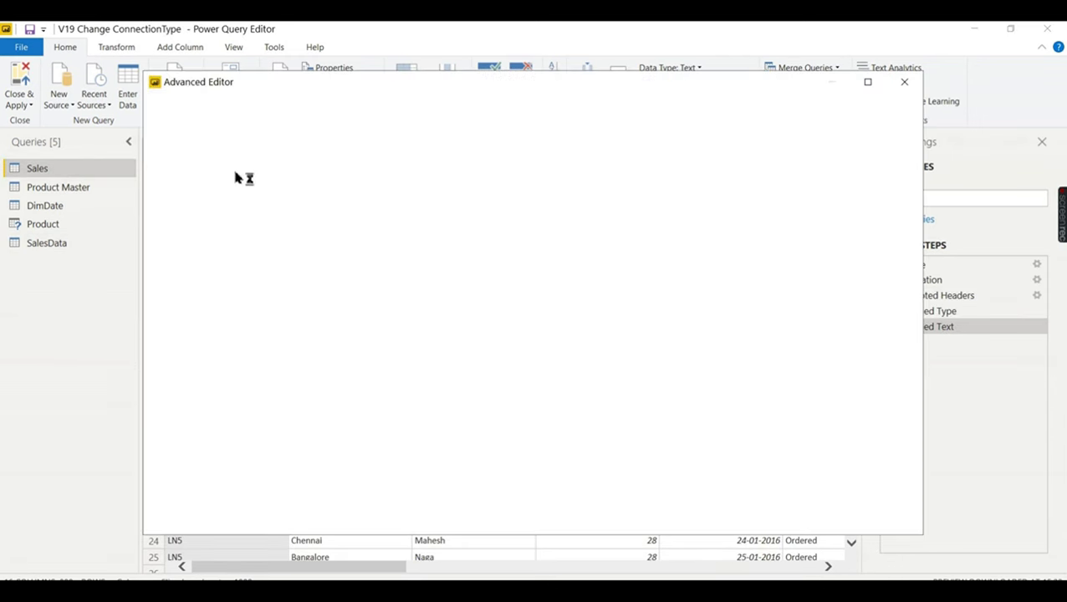
left_click(343, 313)
key("ctrl+a")
key("ctrl+v")
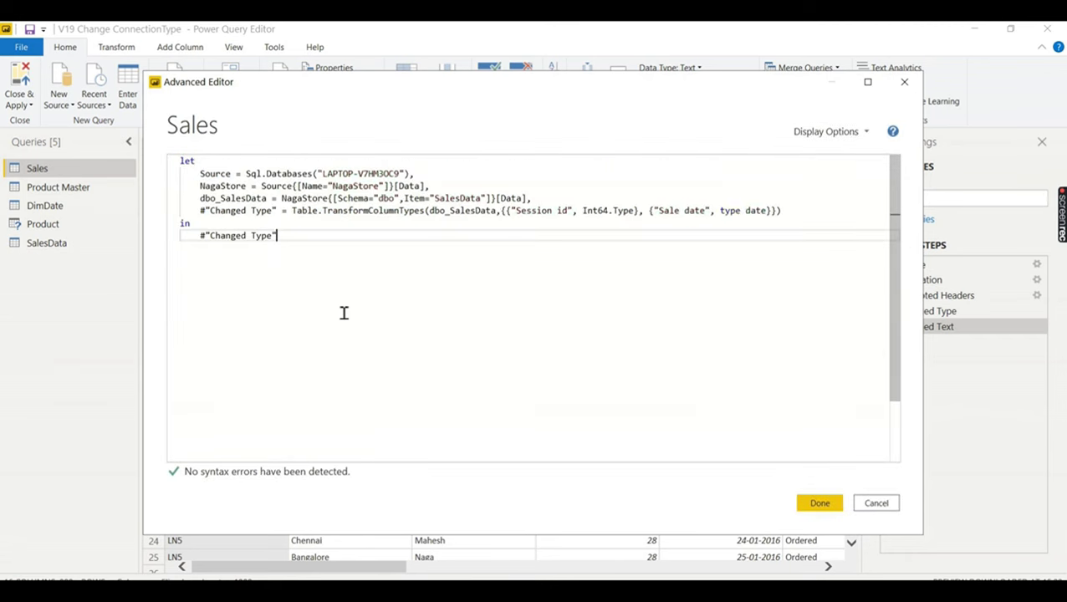
left_click(815, 505)
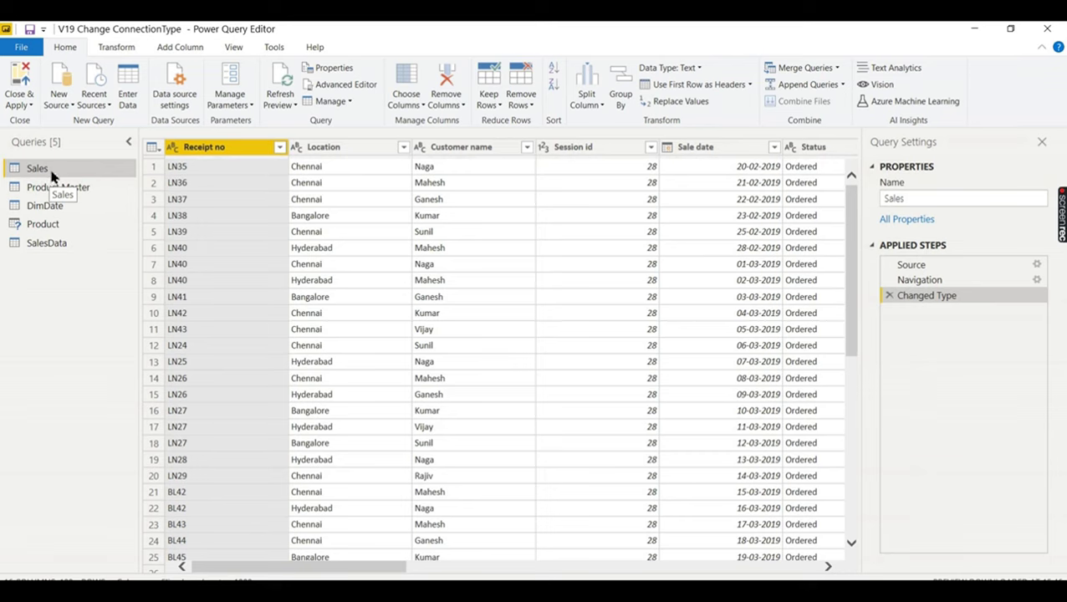
left_click(53, 226)
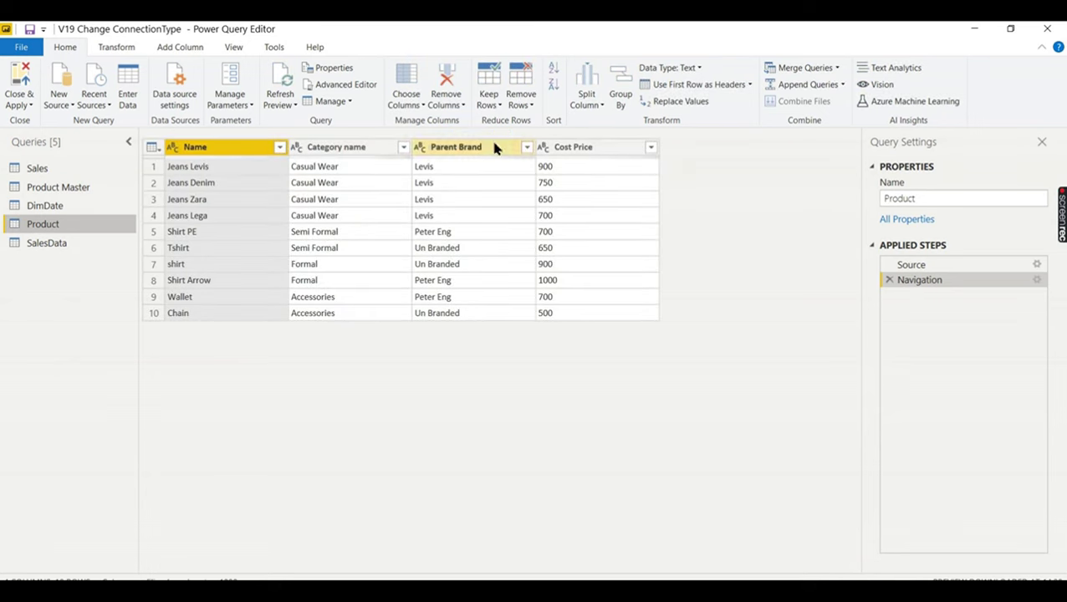
- Select and copy all of the Product query's M code in the Advanced Editor
left_click(339, 87)
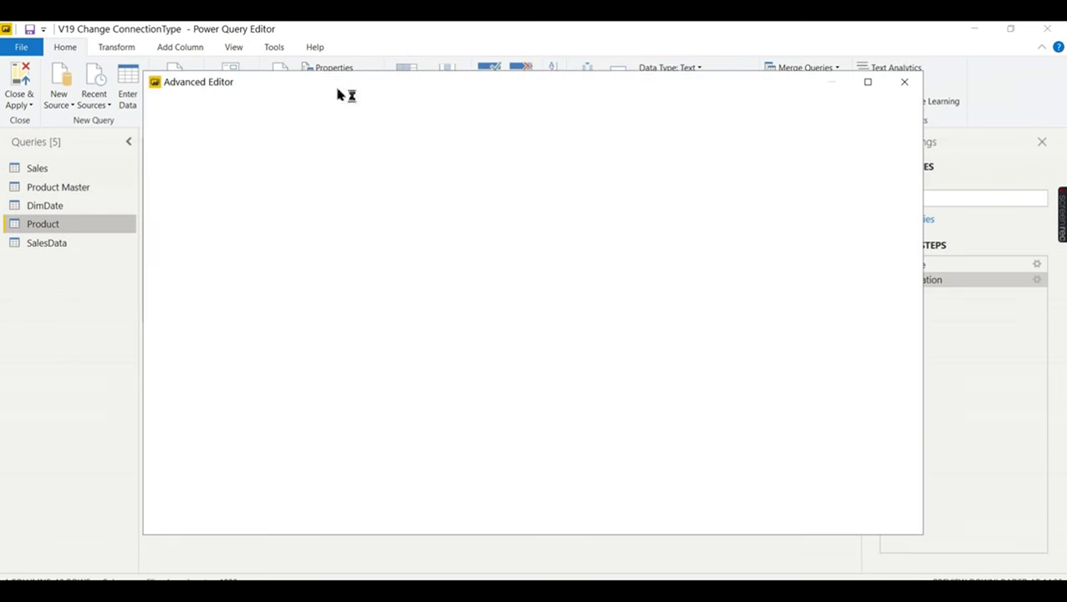
left_click(377, 272)
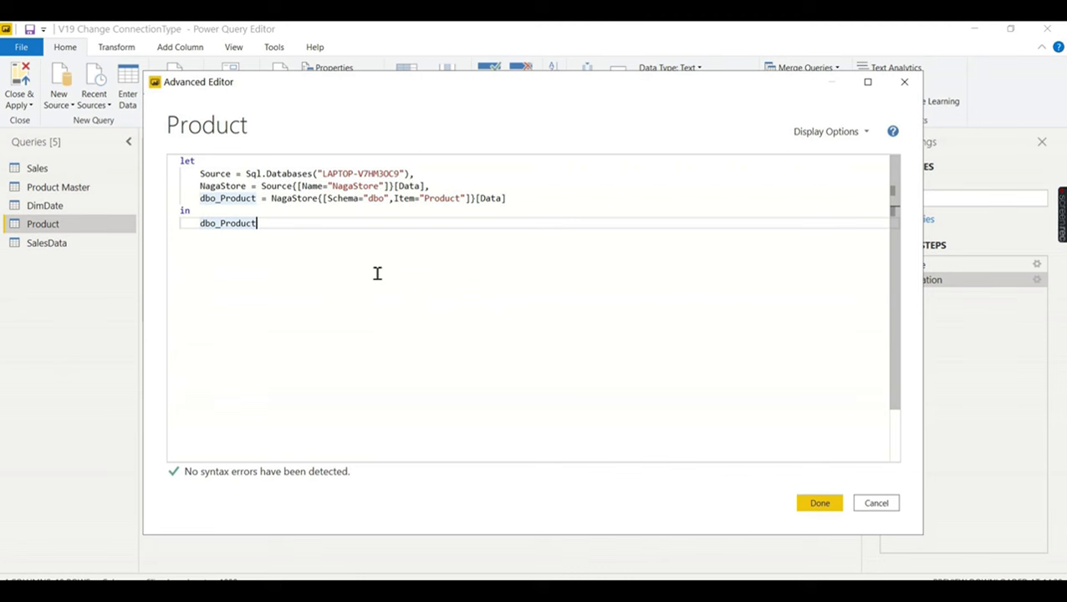
key("ctrl+a")
left_click(904, 82)
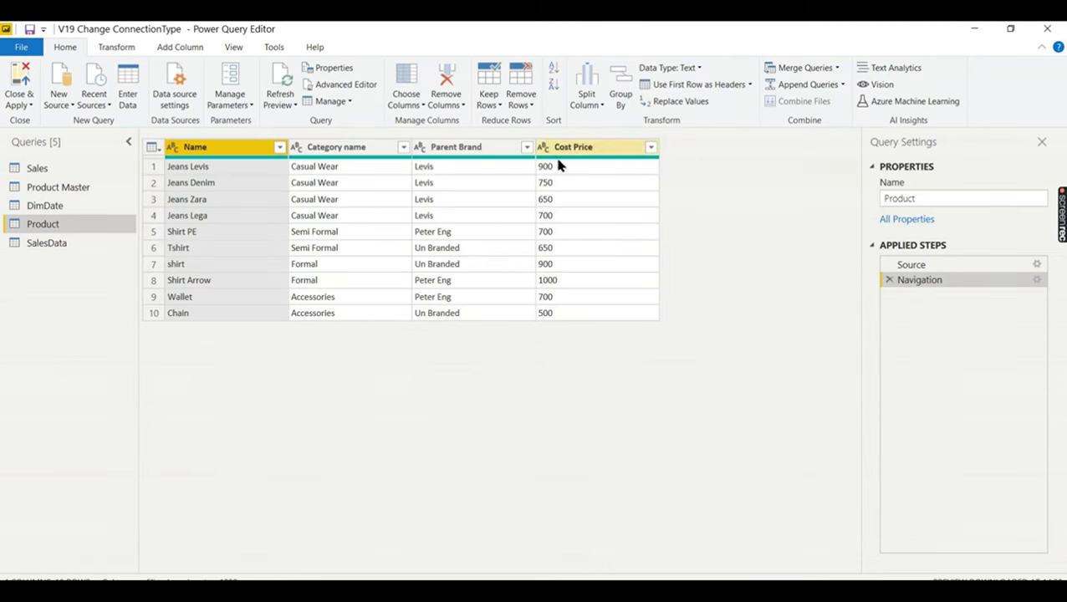
- Change the Product query's Cost Price column type to Whole Number
left_click(49, 185)
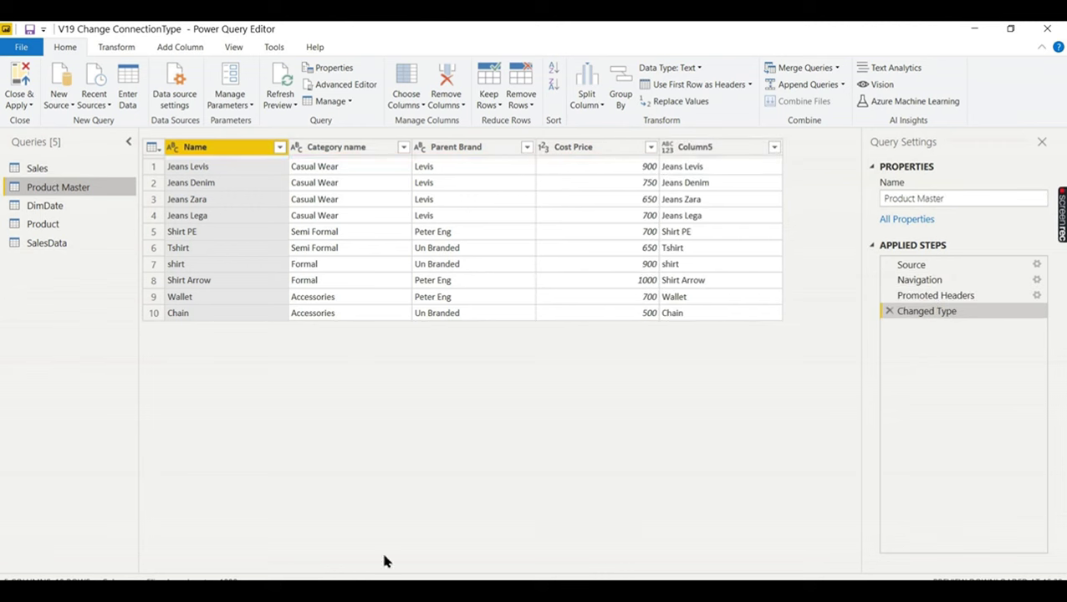
left_click(58, 229)
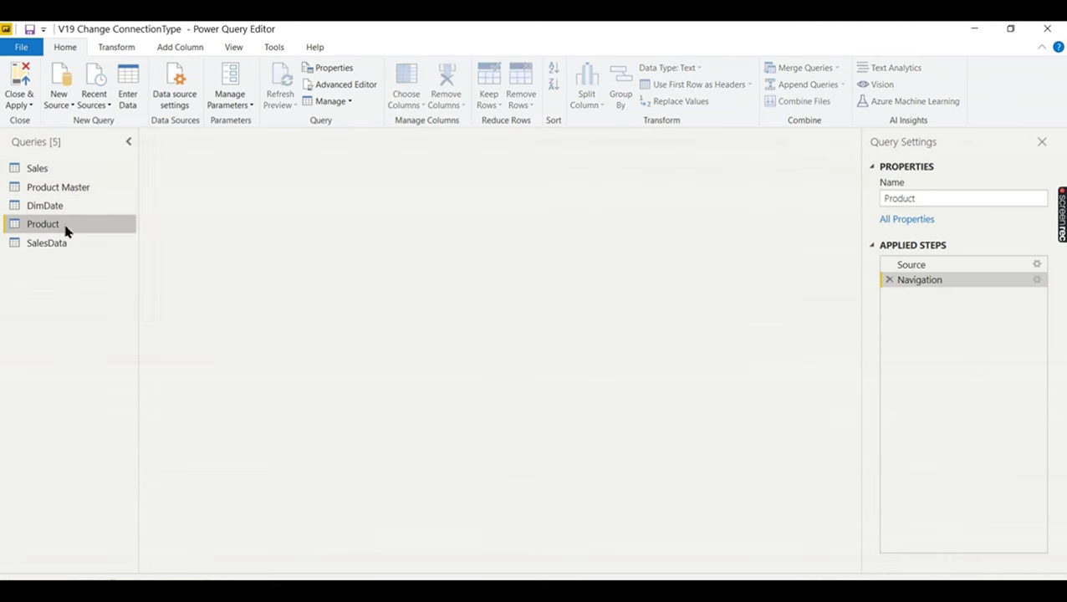
left_click(574, 150)
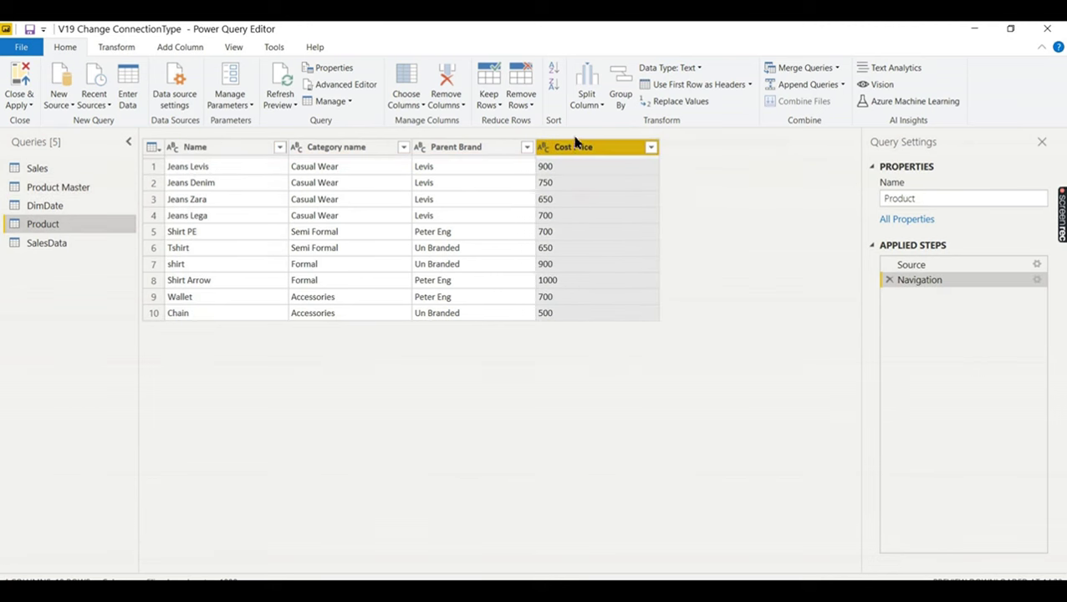
right_click(572, 152)
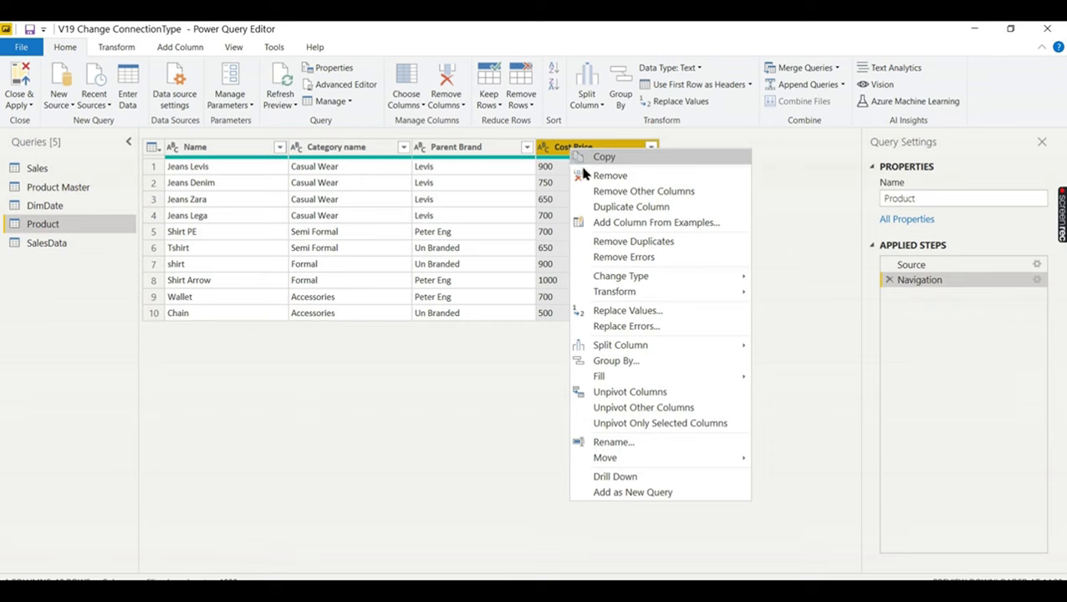
mouse_move(653, 284)
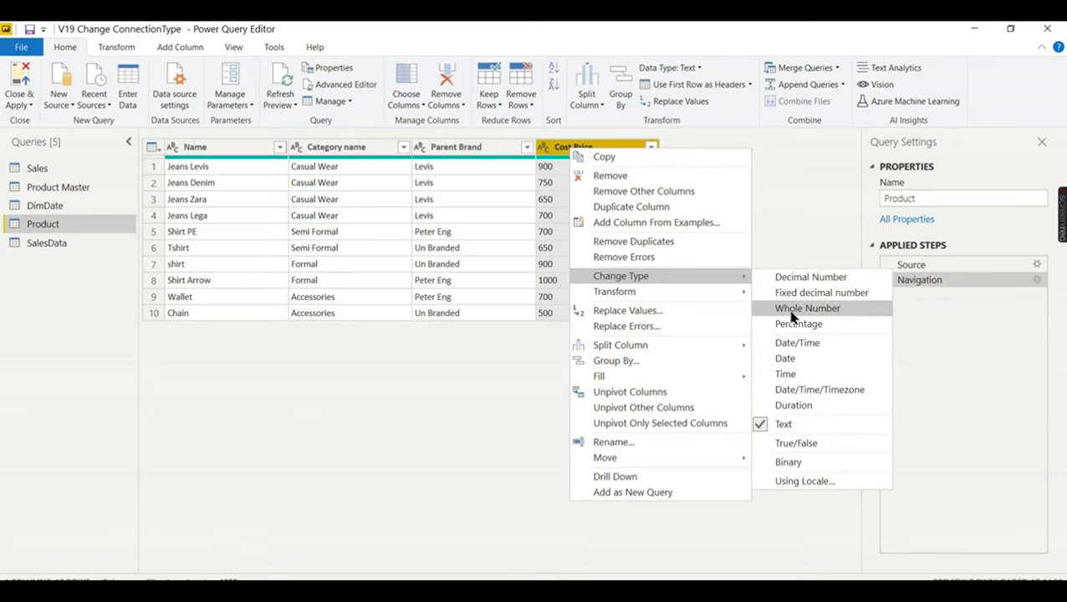
left_click(793, 312)
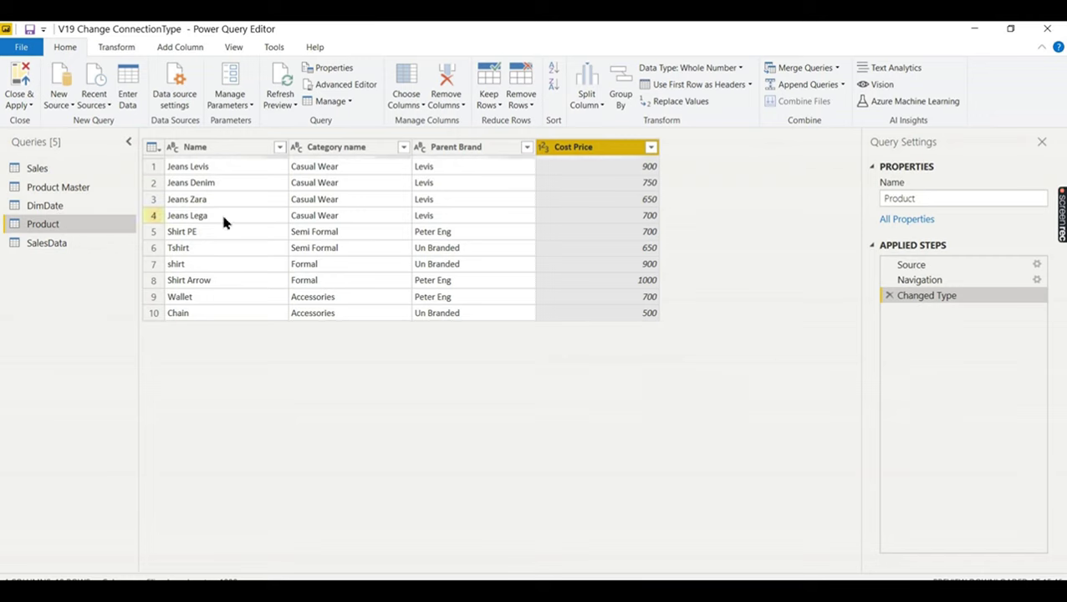
- Check the Product query's updated M code, then open Product Master's M code
left_click(351, 89)
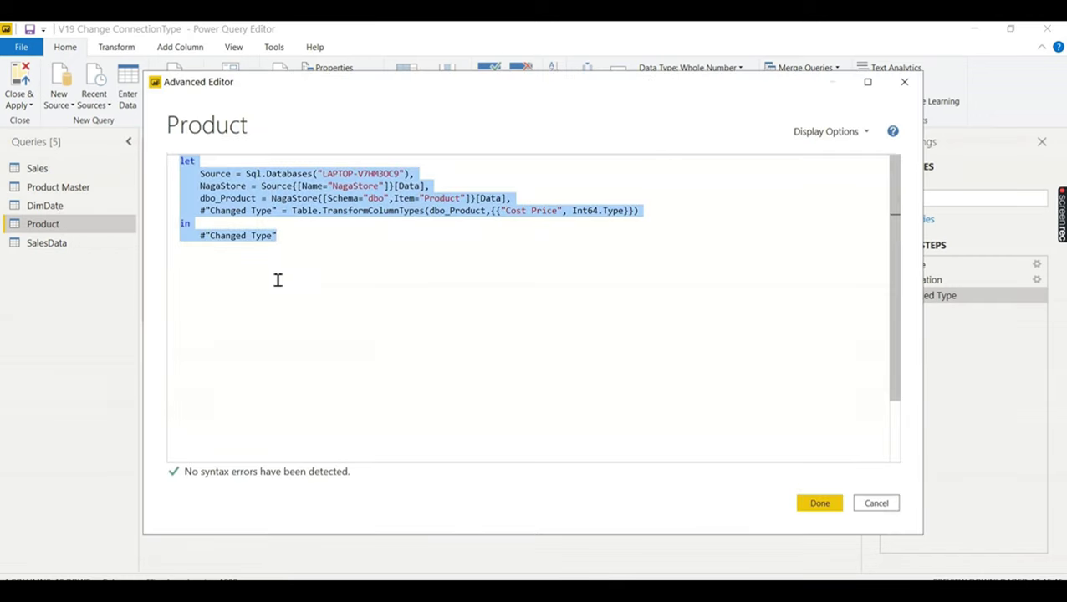
left_click(820, 503)
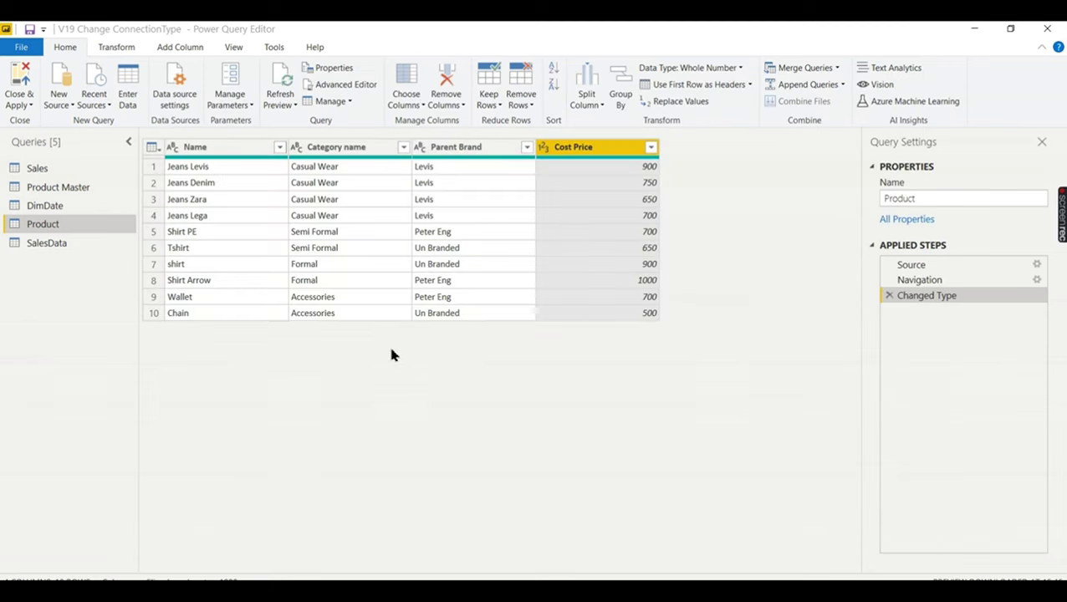
left_click(87, 189)
left_click(344, 84)
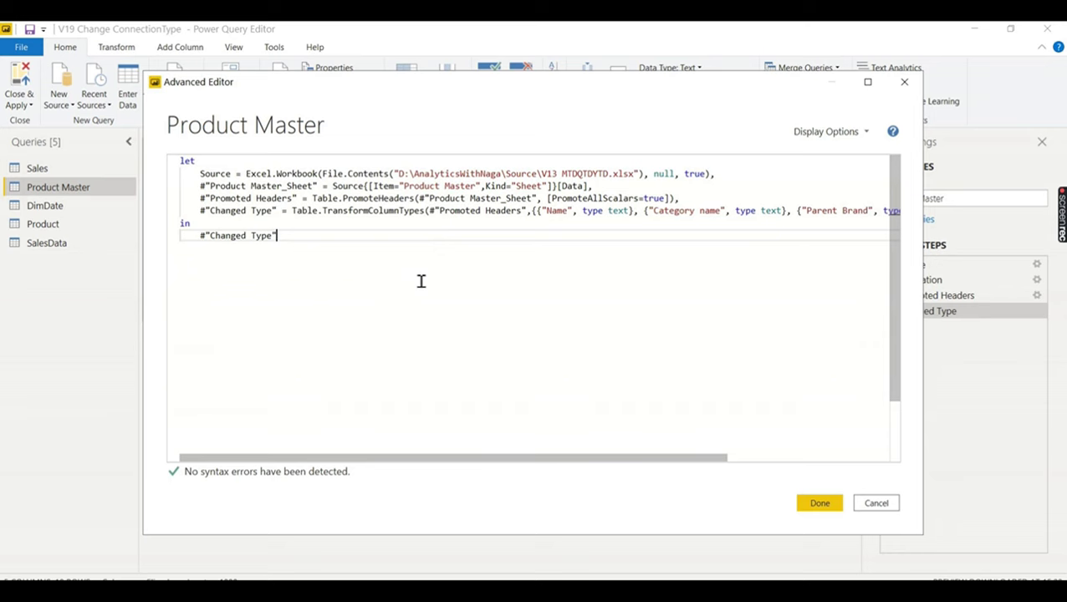
- Replace Product Master's M code with the copied Product SQL Server code and save it
key("ctrl+a")
type("let     Source = Sql.Databases(\"LAPTOP-V7HM3OC9\"),     NagaStore = Source{[Name=\"NagaStore\"]}[Data],     dbo_Product = NagaStore{[Schema=\"dbo\",Item=\"Product\"]}[Data],     #\"Changed Type\" = Table.TransformColumnTypes(dbo_Product,{{\"Cost Price\", Int64.Type}}) in     #\"Changed Type\"")
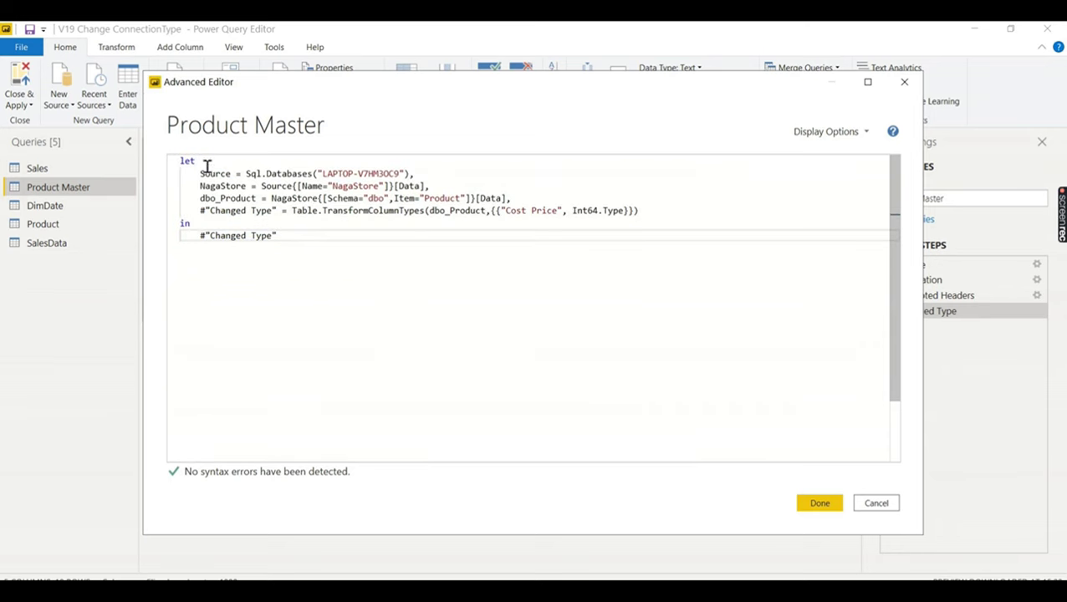
left_click(820, 503)
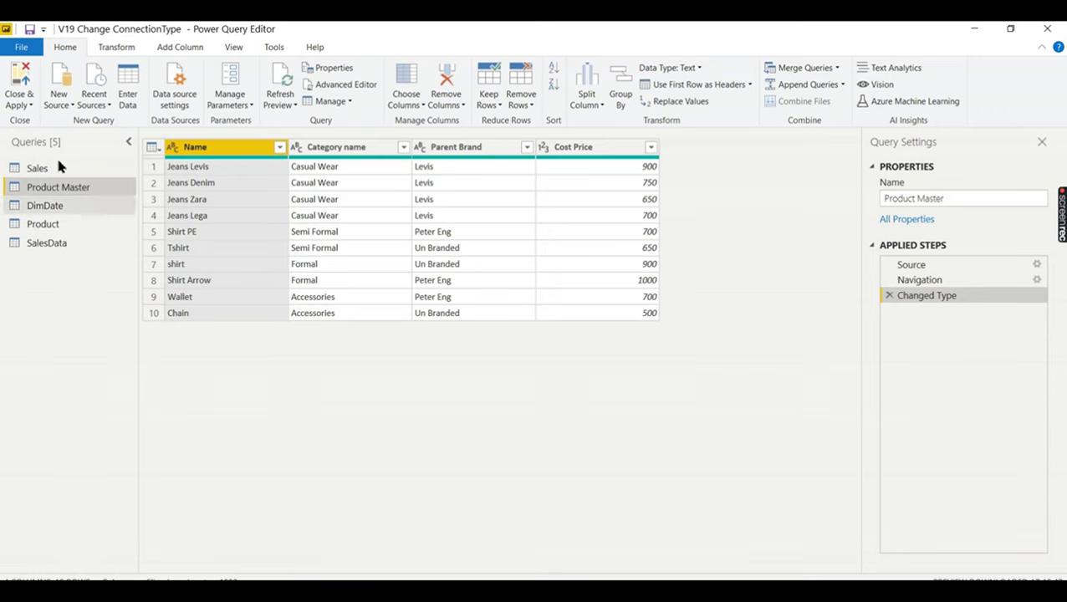
left_click(48, 229)
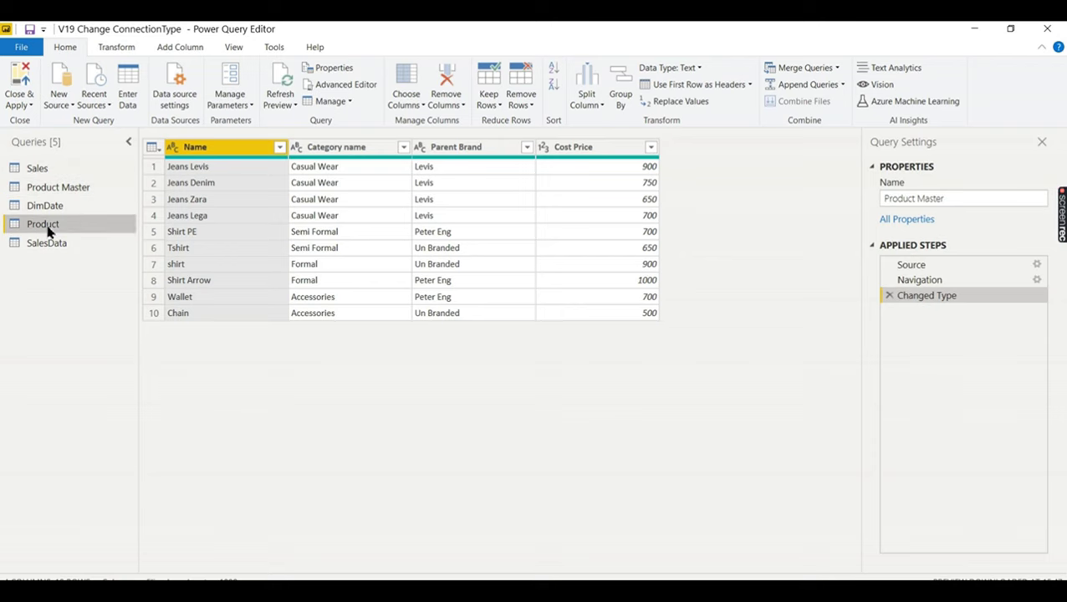
- Turn off Enable load for the Product and SalesData queries, then close and apply
right_click(47, 228)
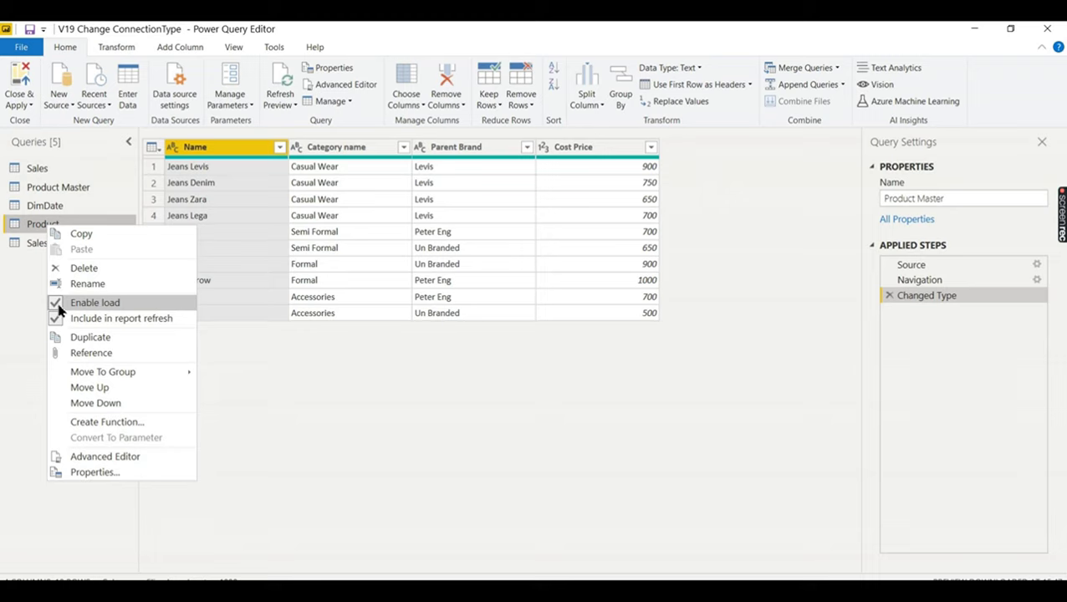
left_click(58, 306)
right_click(39, 244)
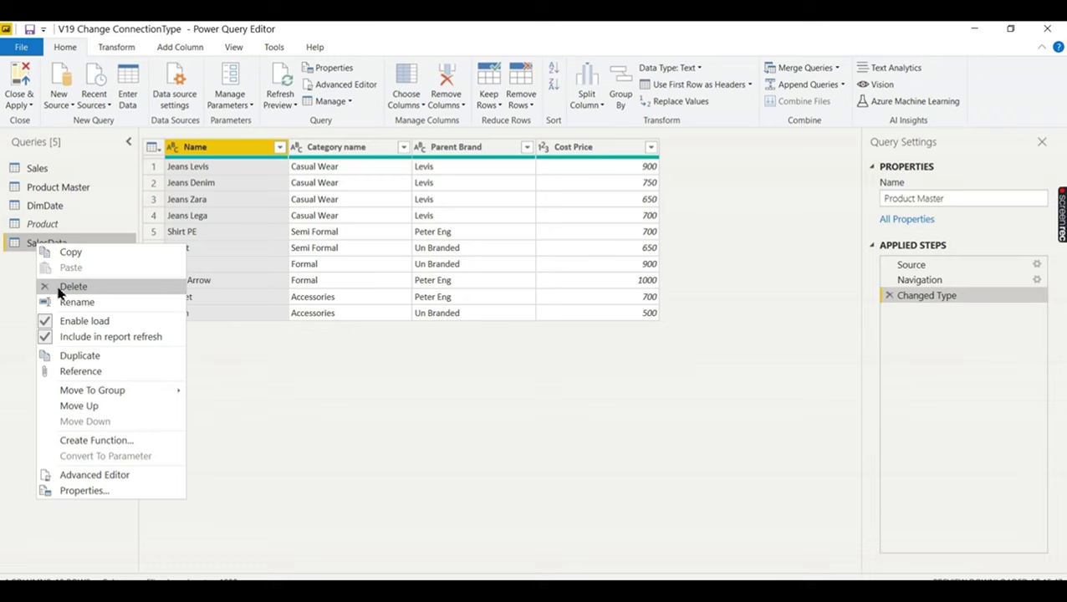
left_click(51, 324)
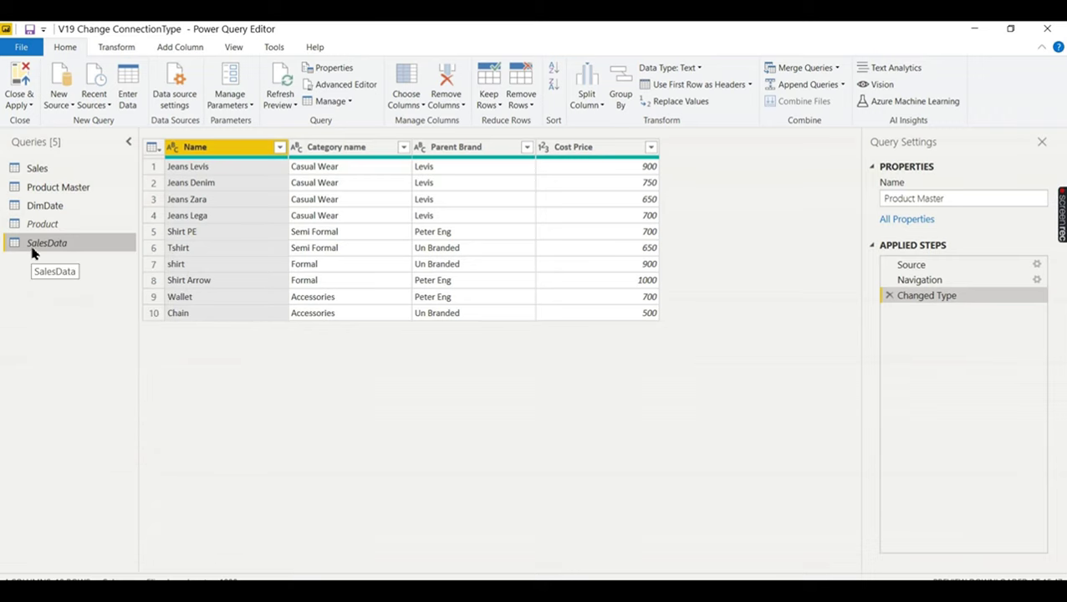
right_click(32, 246)
left_click(18, 308)
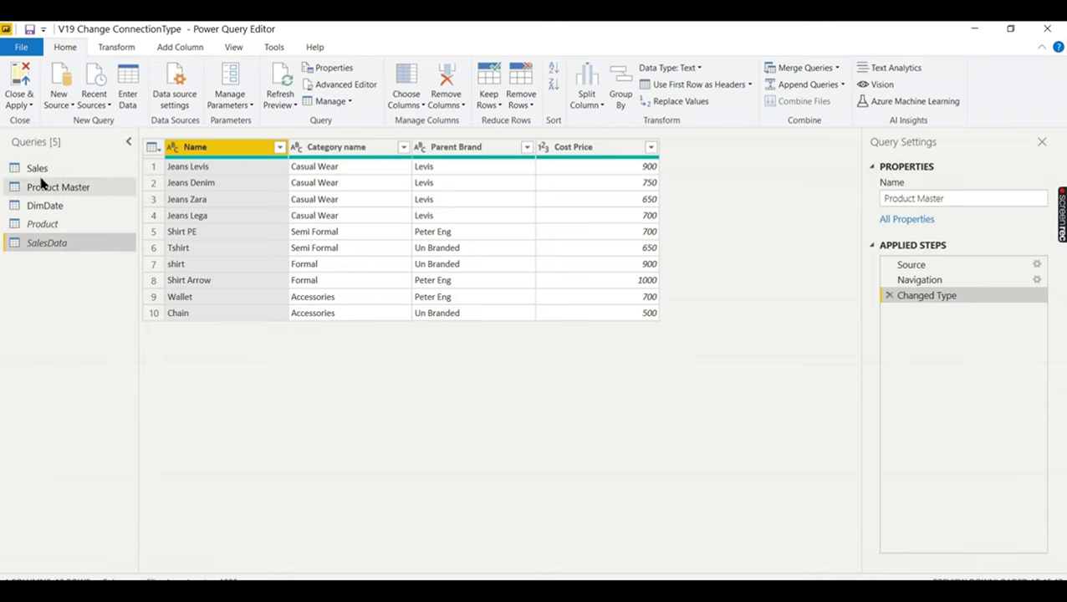
left_click(19, 105)
left_click(61, 132)
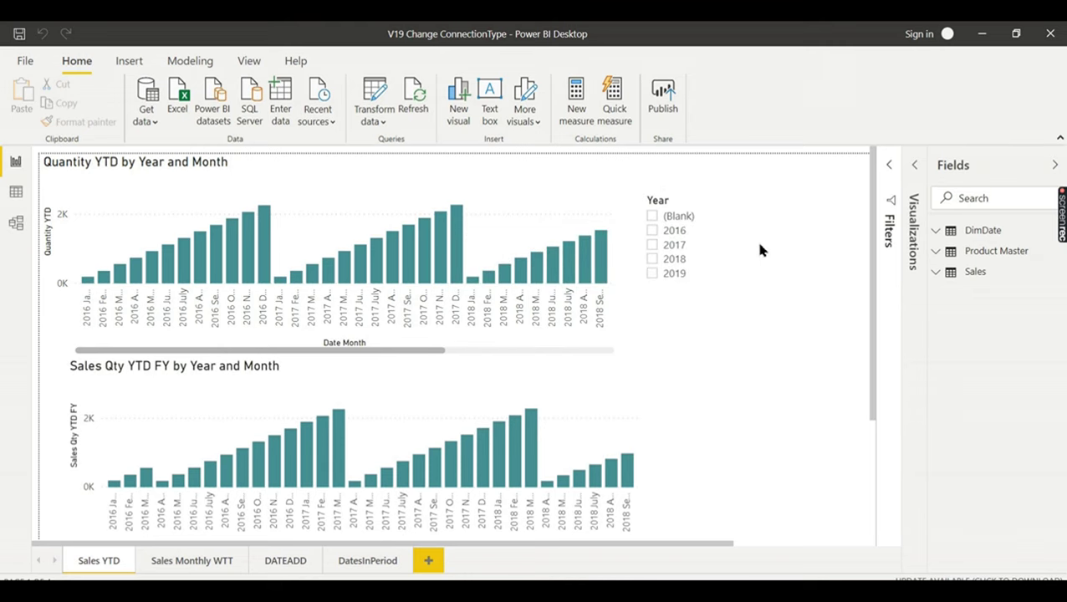
- Try years 2019, 2018, 2017 and 2016 in the Year slicer, ending with 2019
left_click(676, 277)
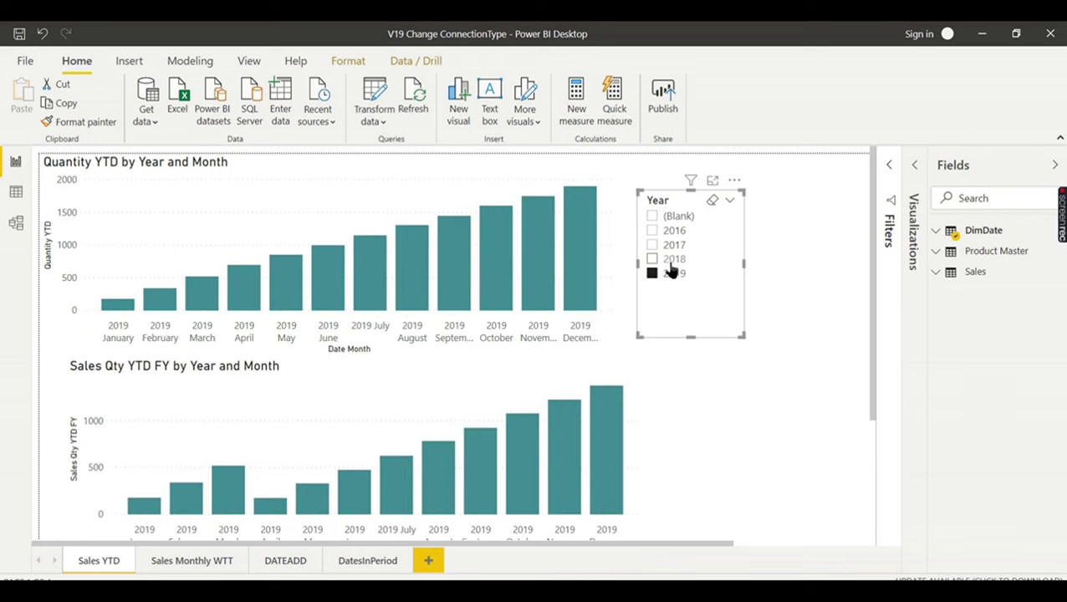
left_click(674, 260)
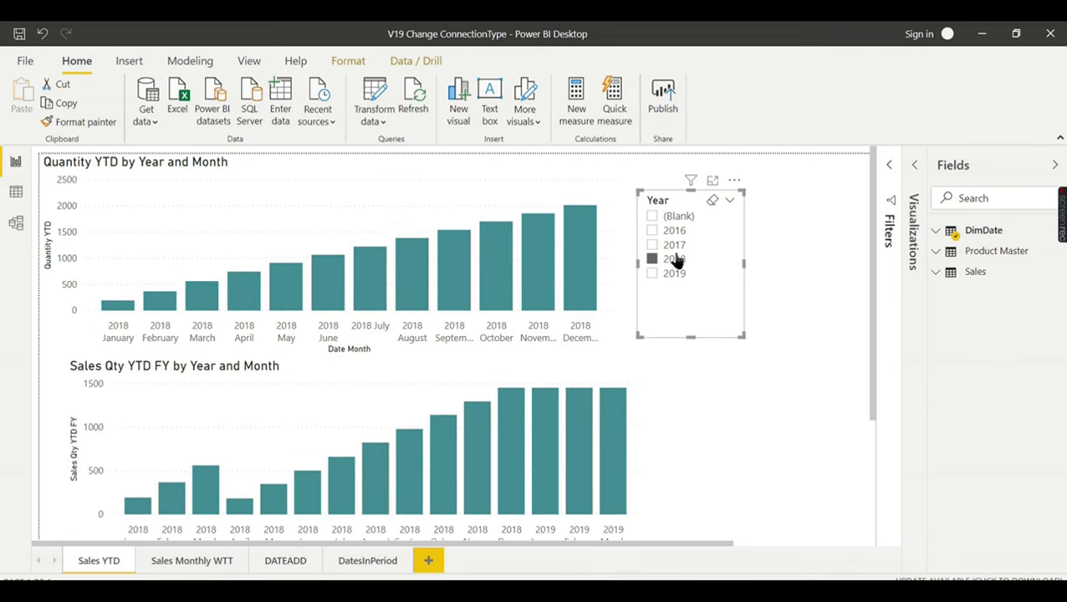
left_click(679, 246)
left_click(679, 233)
left_click(677, 247)
left_click(675, 272)
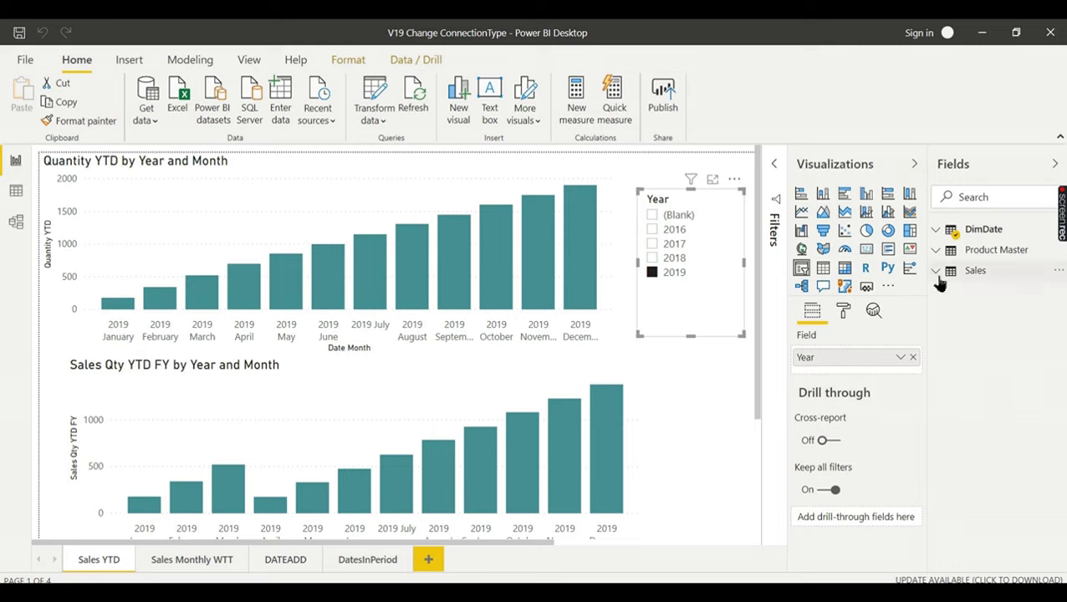
left_click(1006, 274)
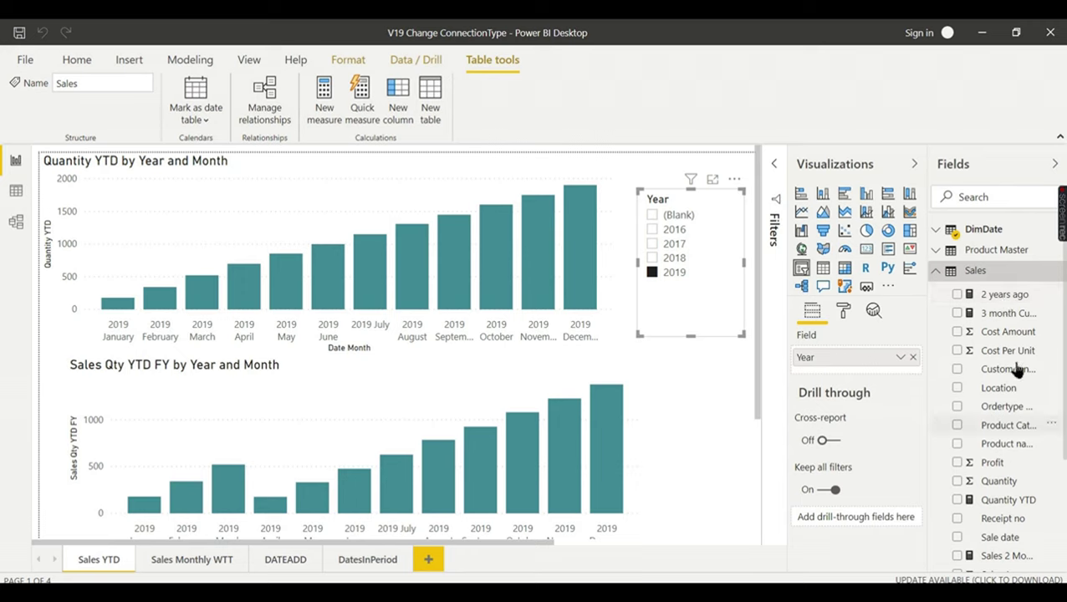
scroll(997, 378, "down", 4)
scroll(994, 383, "down", 1)
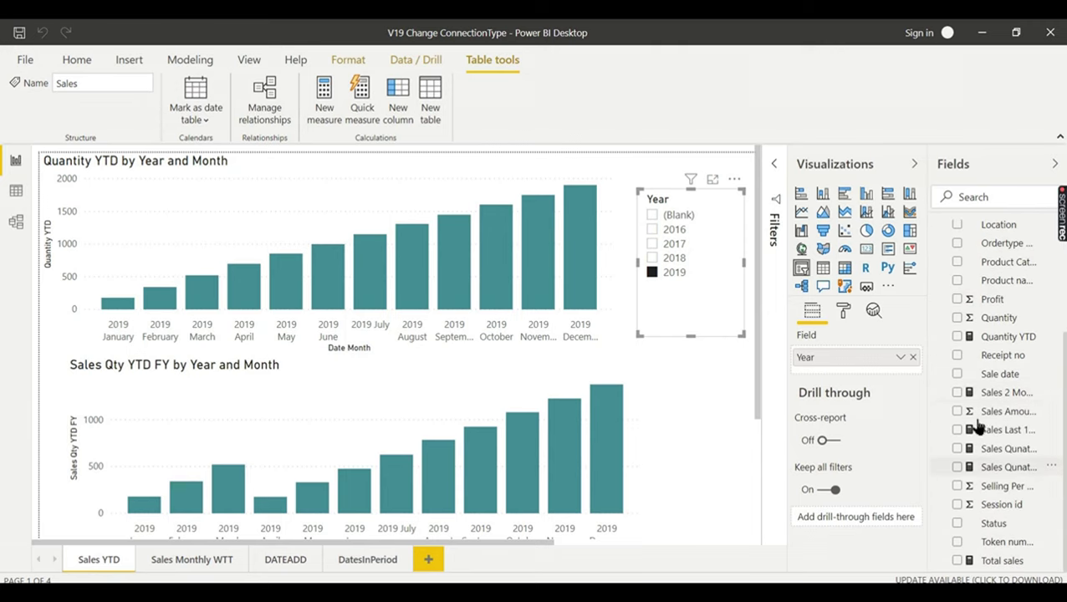
scroll(993, 429, "up", 5)
left_click(975, 270)
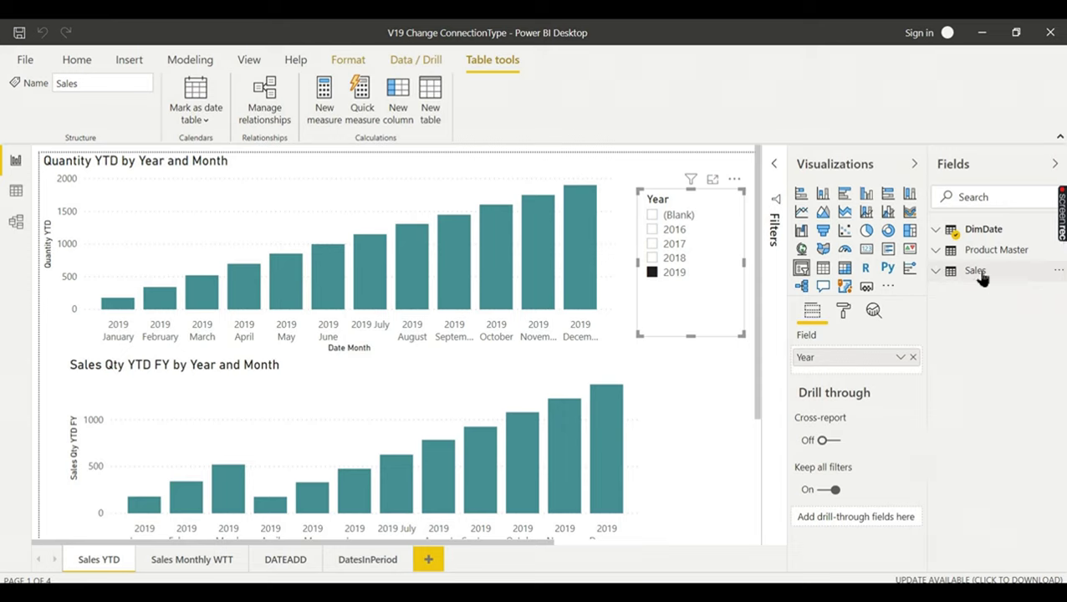
mouse_move(983, 279)
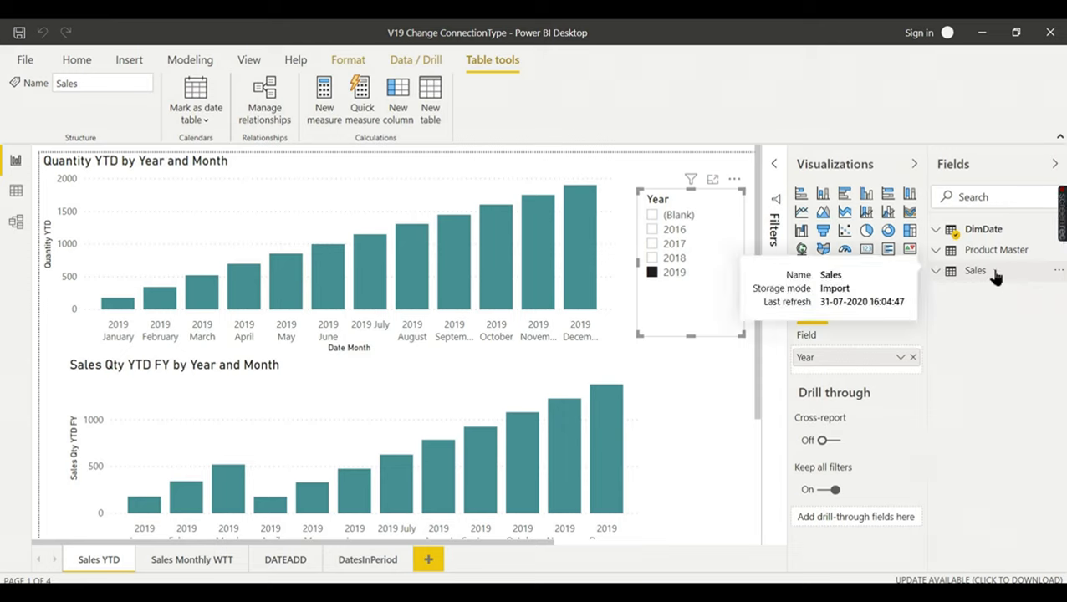
left_click(935, 272)
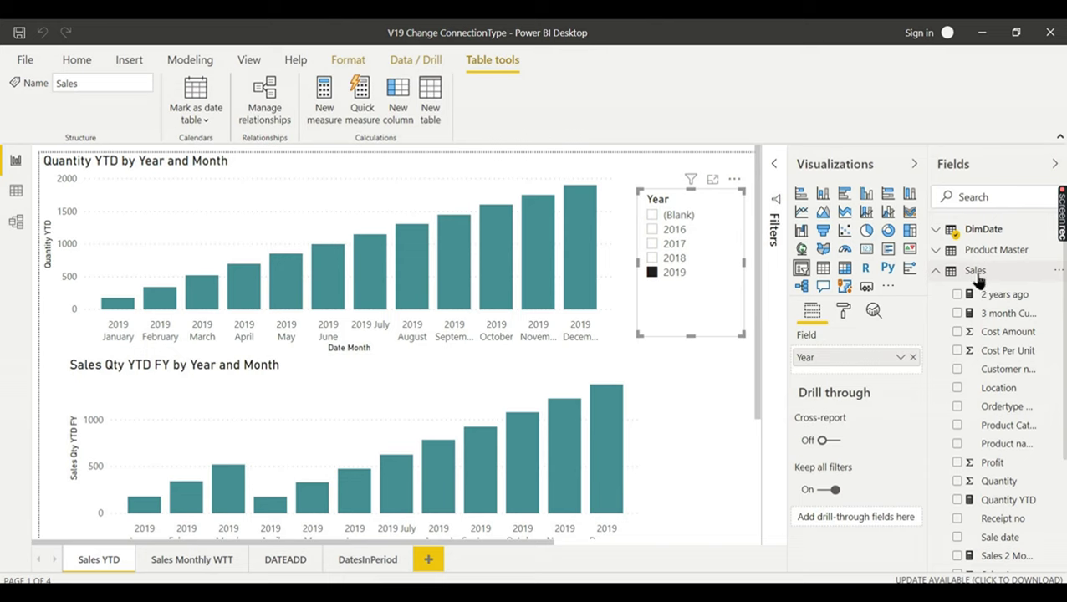
mouse_move(976, 280)
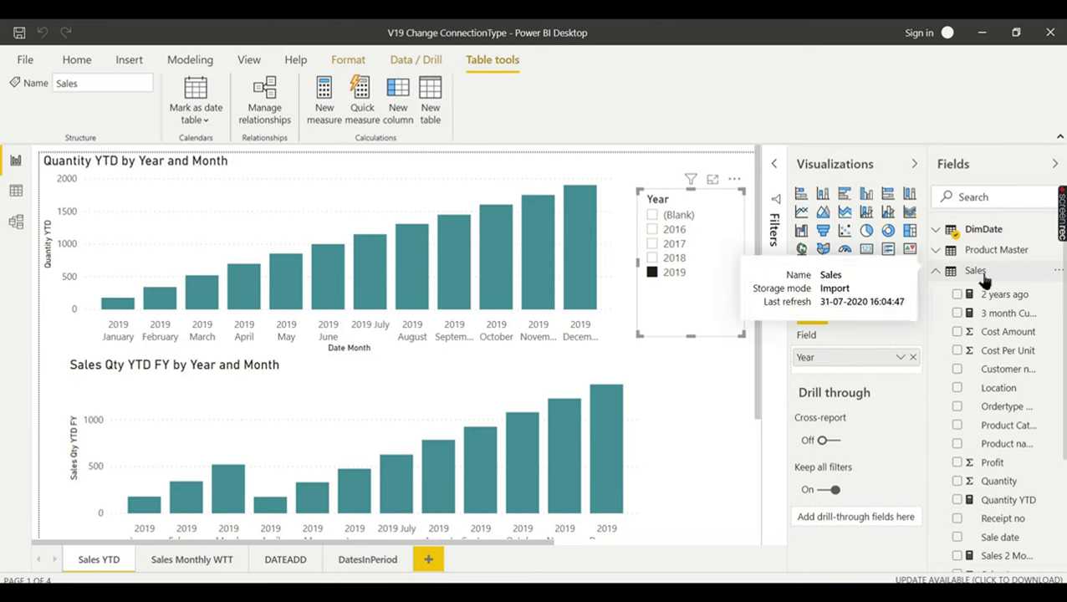
left_click(936, 271)
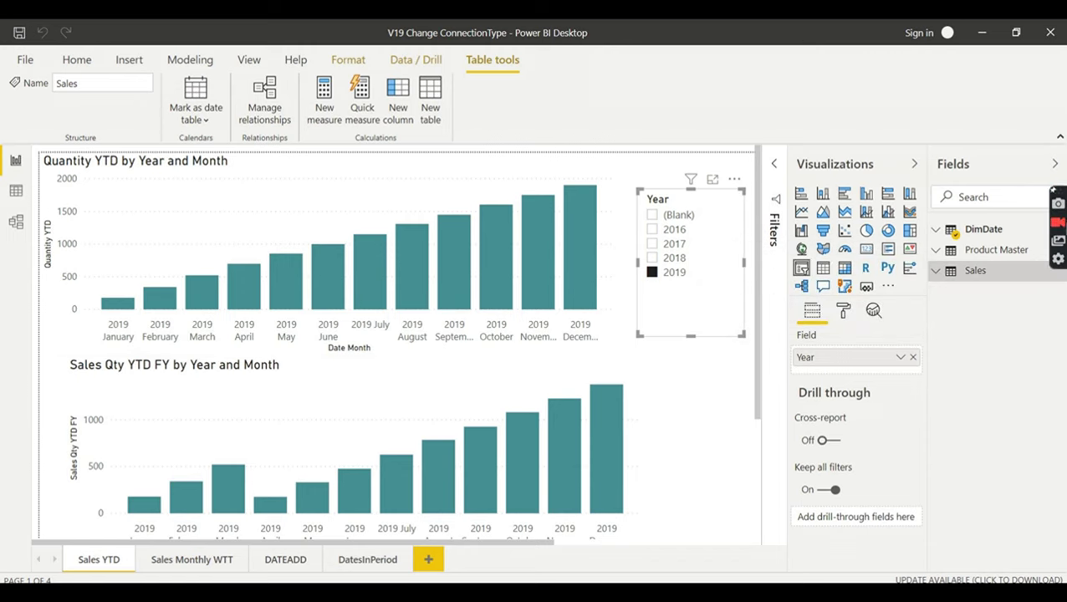
- Select the Sales table in the Fields pane
left_click(980, 270)
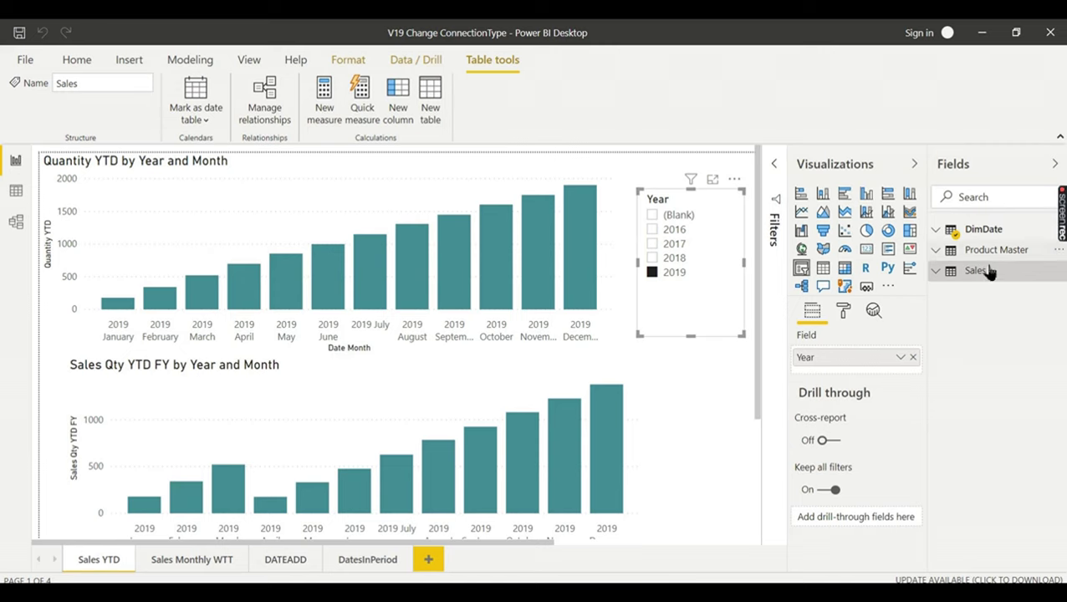
mouse_move(992, 274)
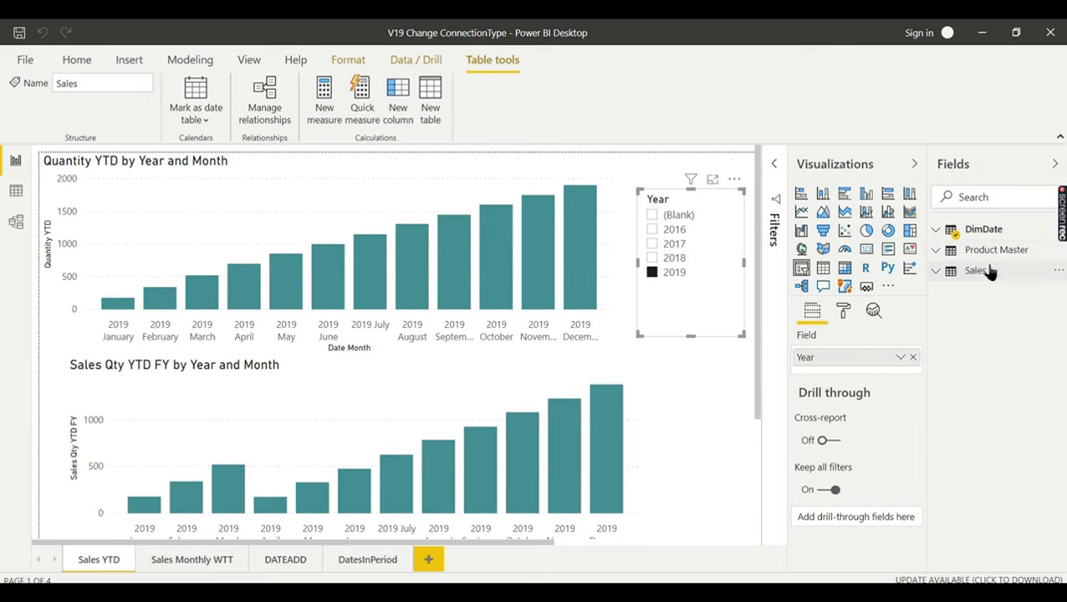
left_click(989, 272)
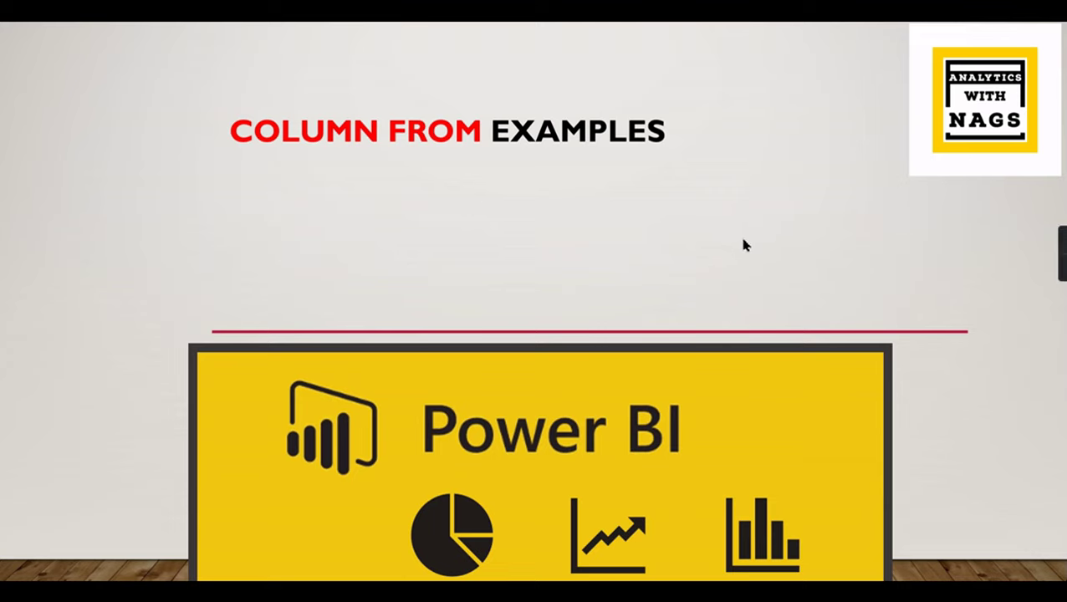
- Exit the slideshow and return to the Power Query Editor window
key("Escape")
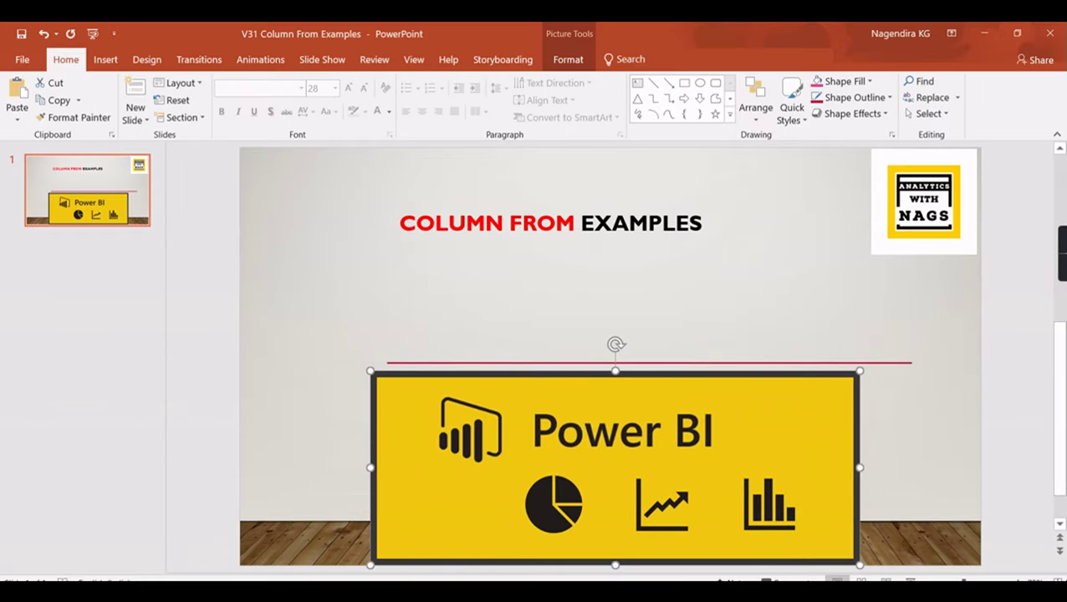
mouse_move(624, 573)
left_click(608, 547)
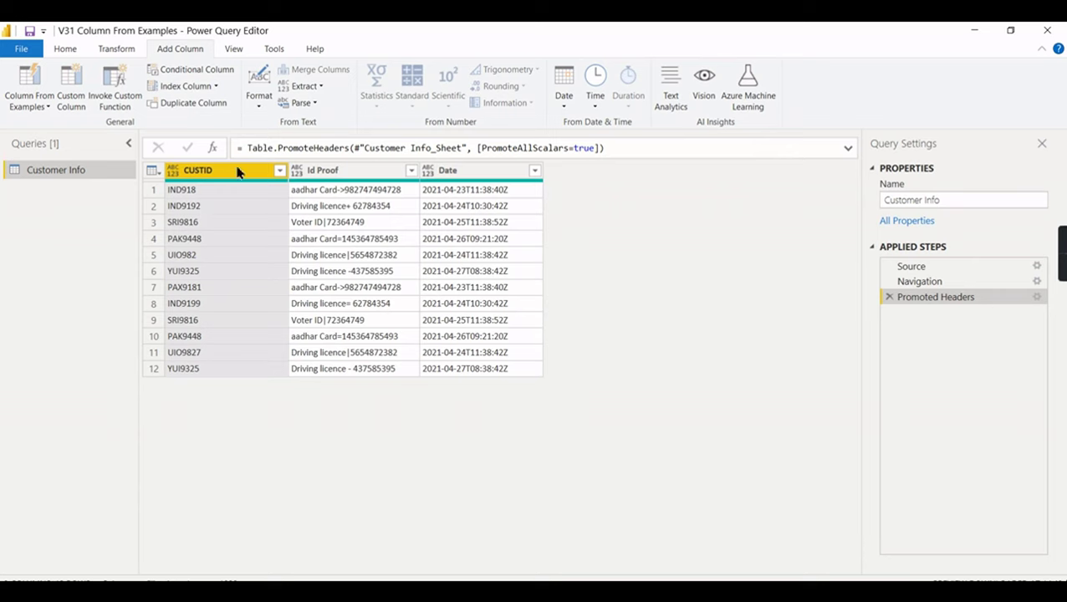
- Start an Add Column > Column From Examples > From Selection on Customer Info
left_click(65, 50)
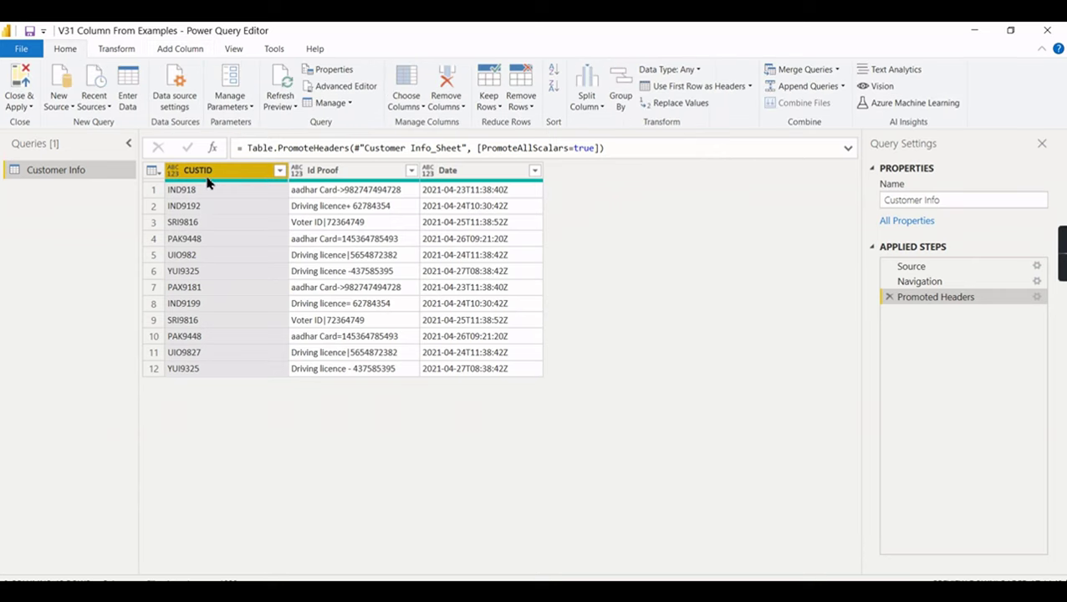
left_click(177, 50)
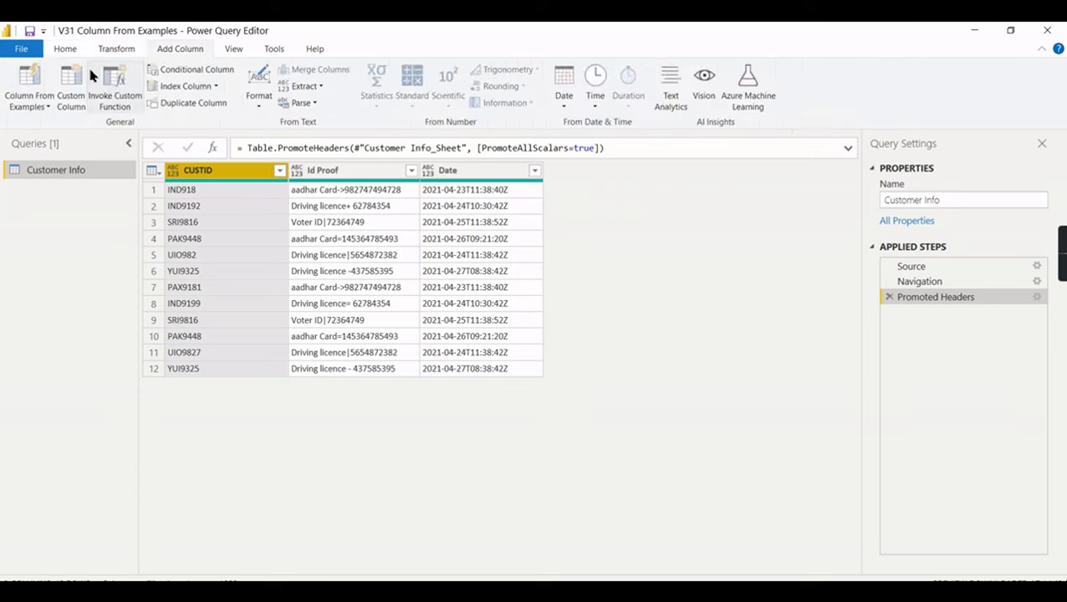
left_click(31, 110)
left_click(53, 139)
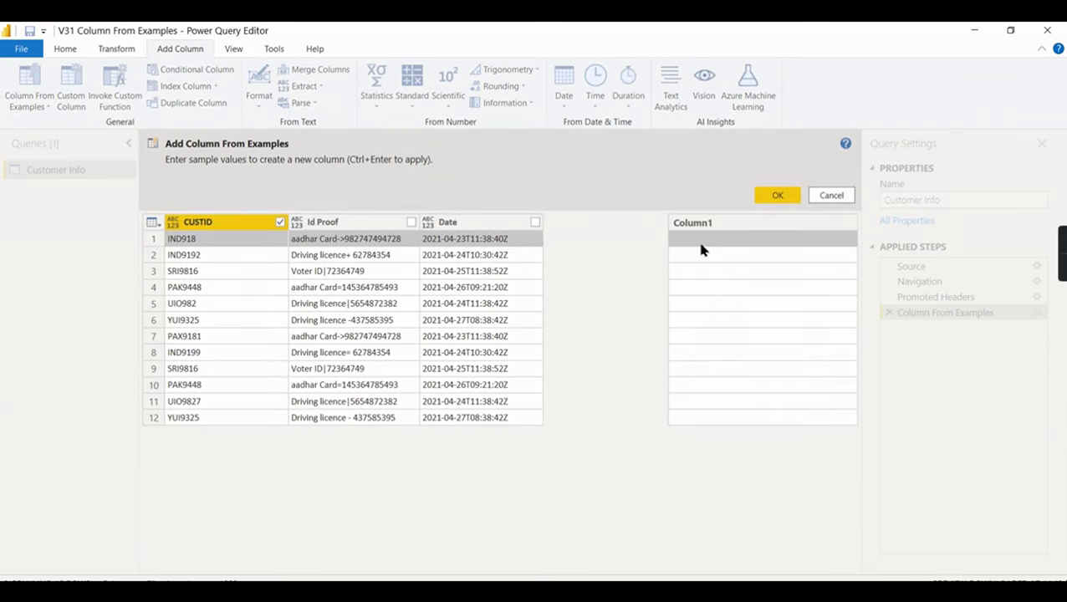
- Enter examples IND 918, IND 9192 and SRI 9816 in rows 1–3 and accept the column
left_click(701, 242)
type("ind")
key("Return")
type("IND 91")
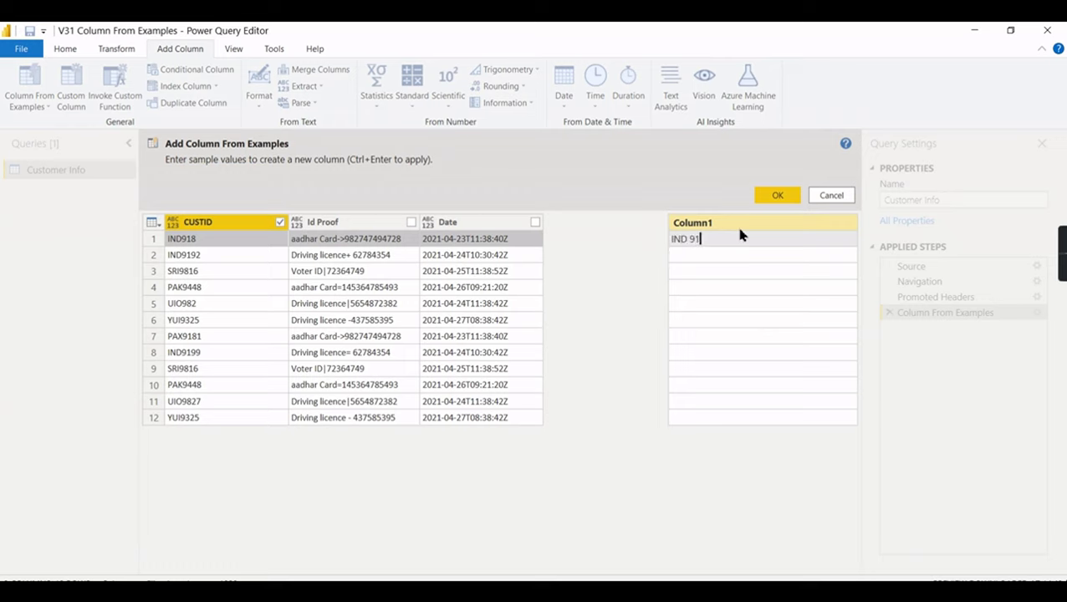
type("8")
key("Return")
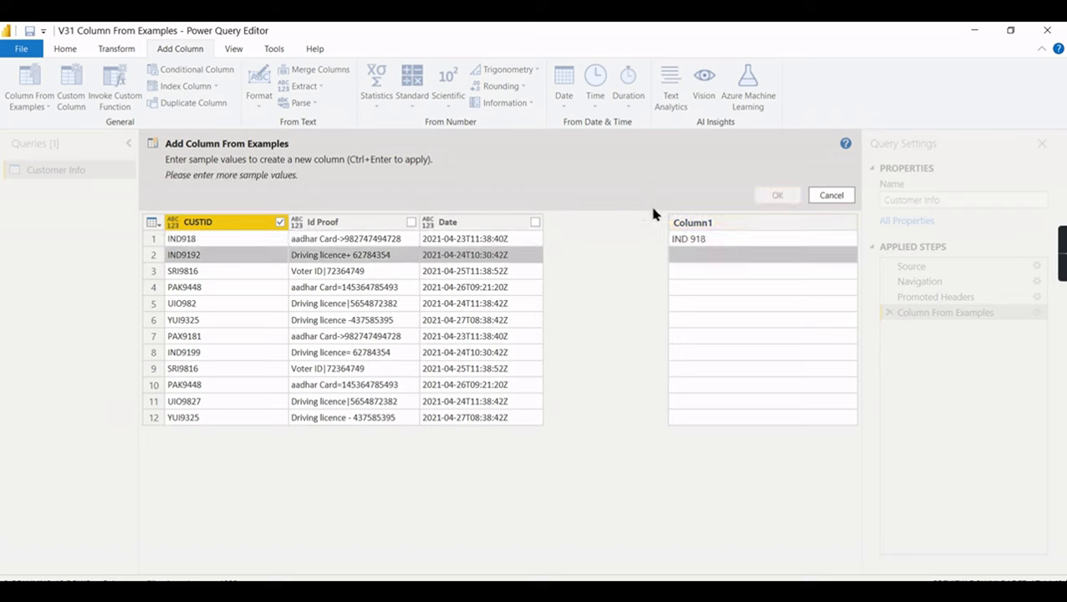
left_click(724, 261)
type("IND 9192")
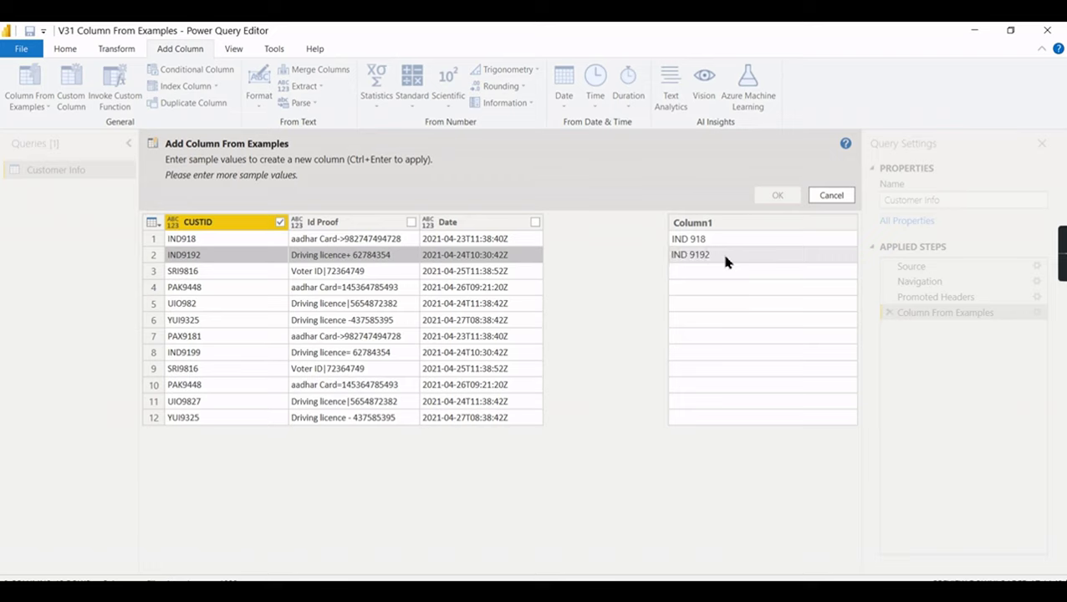
key("Return")
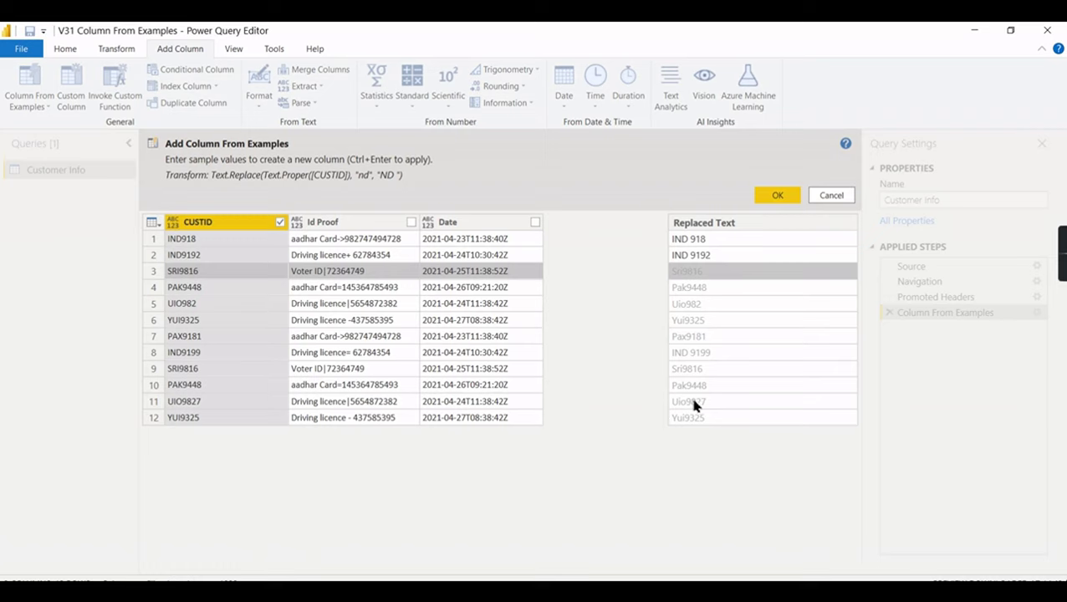
left_click(767, 272)
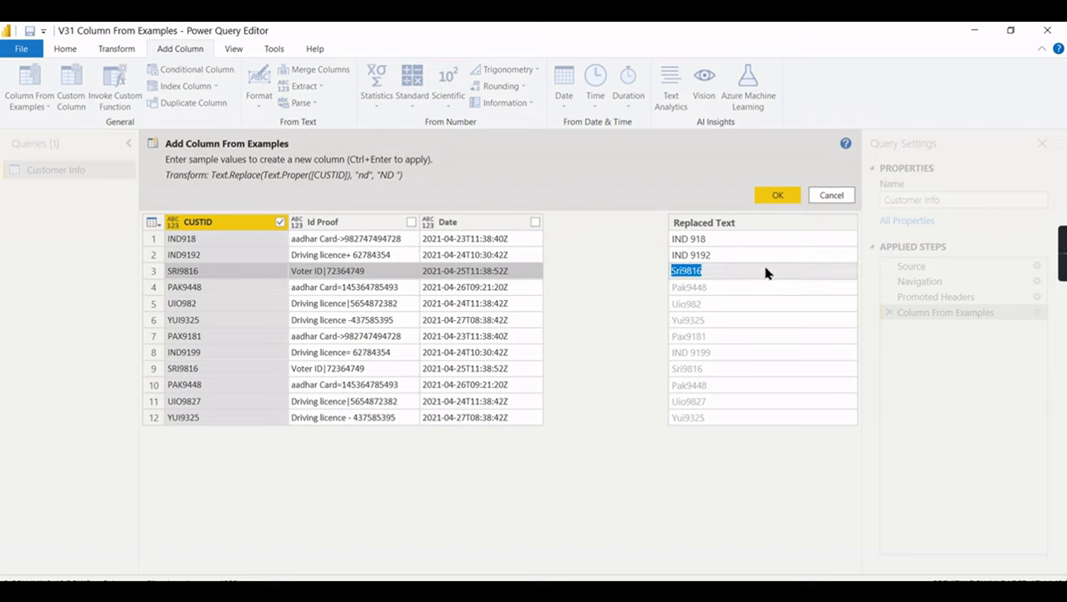
key("BackSpace")
type("SRI 9816")
key("Return")
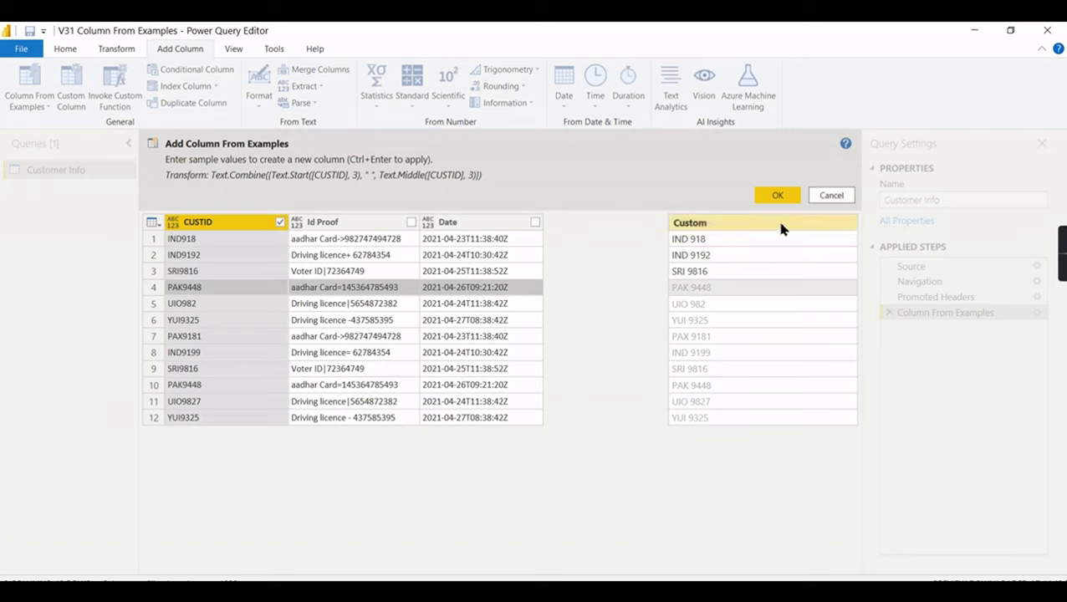
left_click(788, 196)
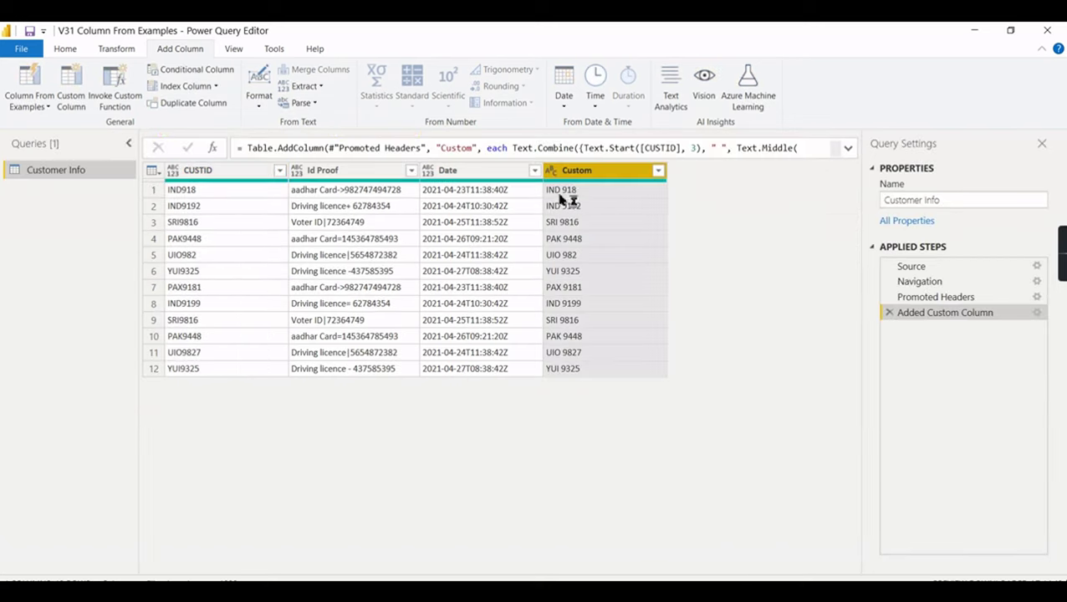
- Retitle the Custom column header as CUTOM1, correcting the earlier typing slips
double_click(607, 171)
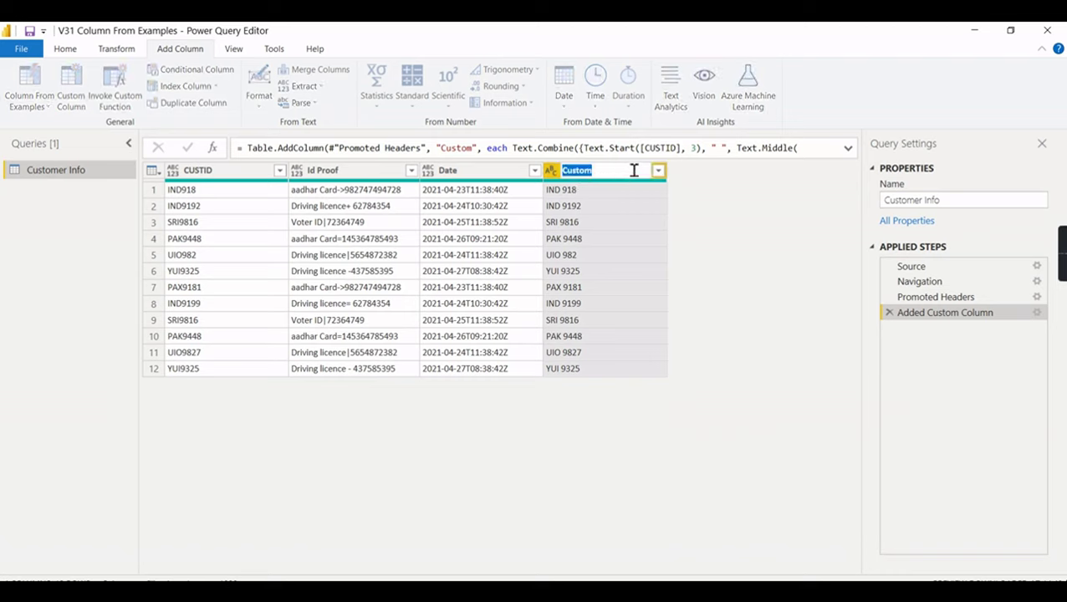
type("co")
key("BackSpace")
key("BackSpace")
type("cNTR")
key("BackSpace")
key("BackSpace")
key("BackSpace")
key("BackSpace")
type("CUTOM1")
key("Return")
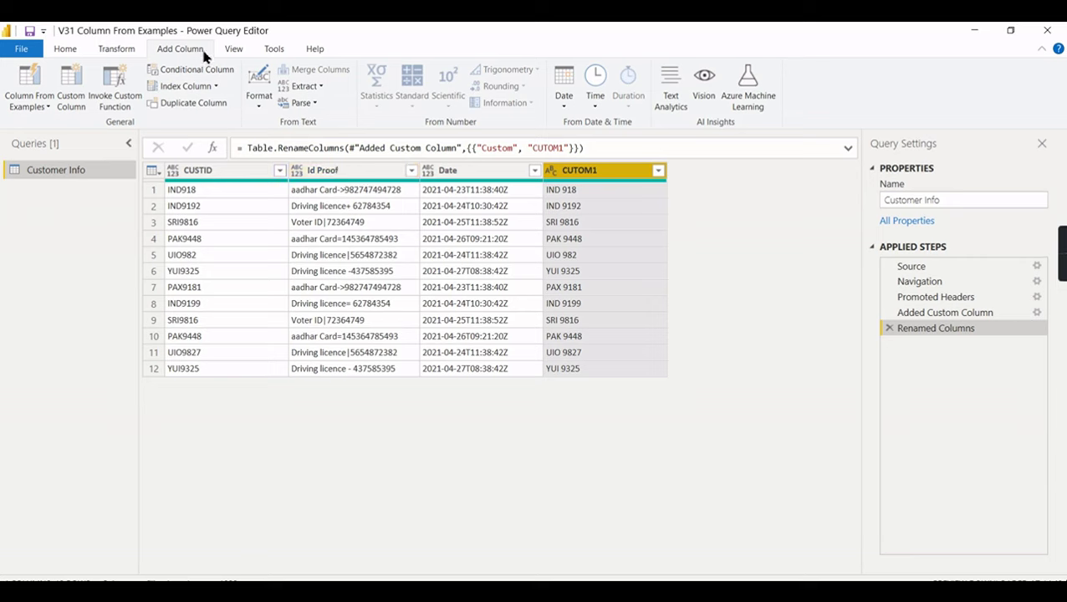
- Select Id Proof and start a Column From Examples > From Selection
left_click(116, 50)
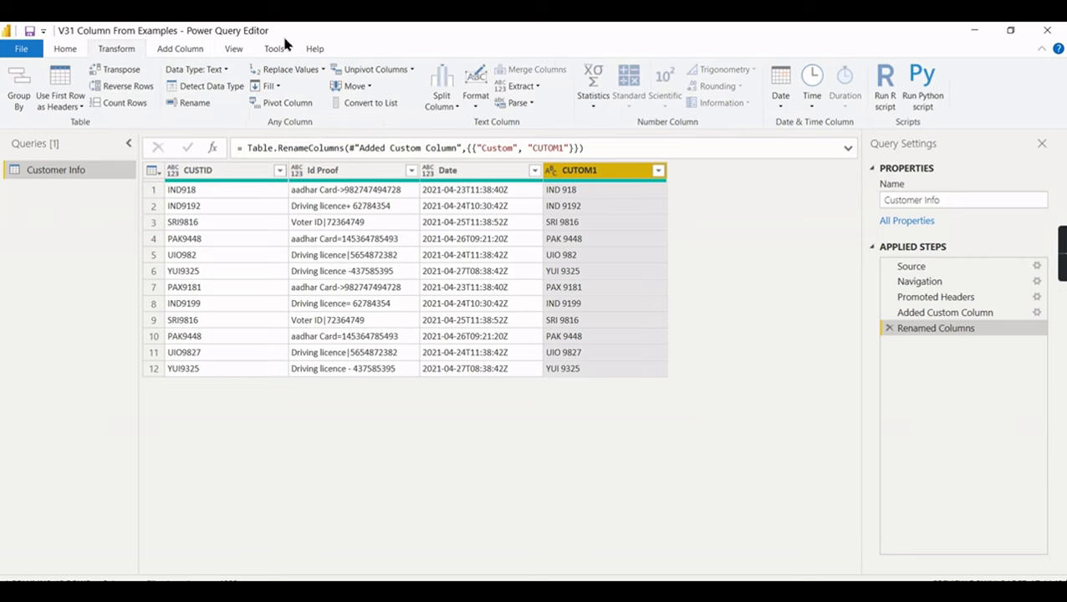
left_click(335, 173)
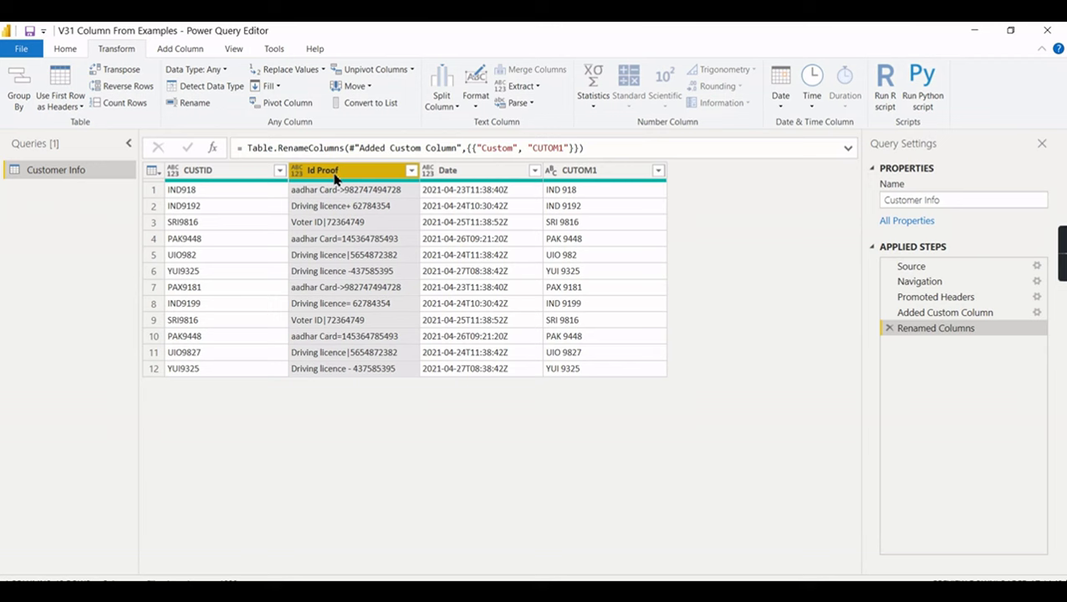
right_click(335, 176)
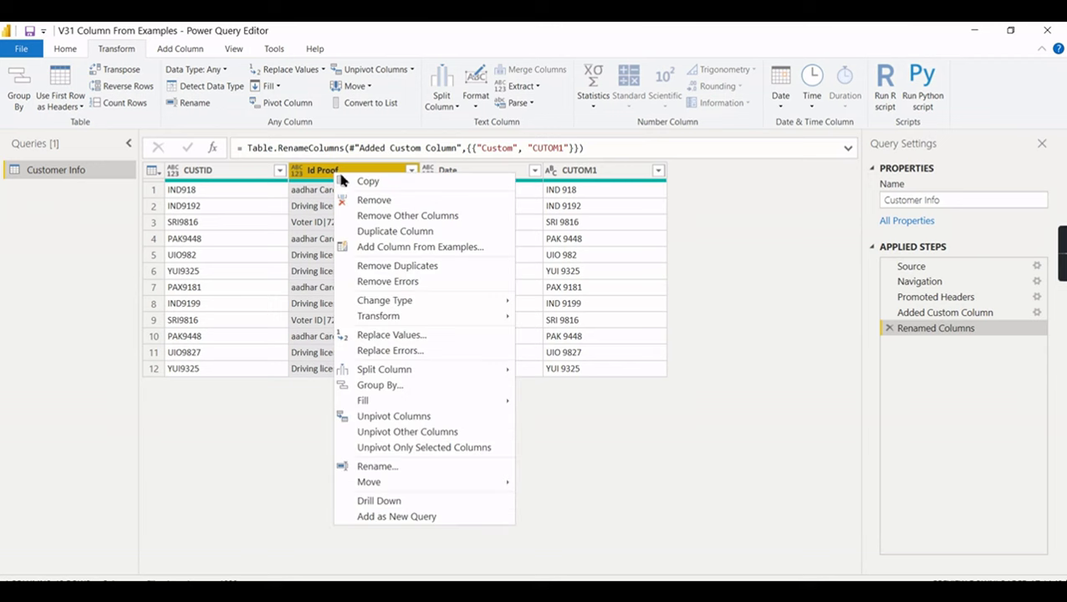
left_click(190, 52)
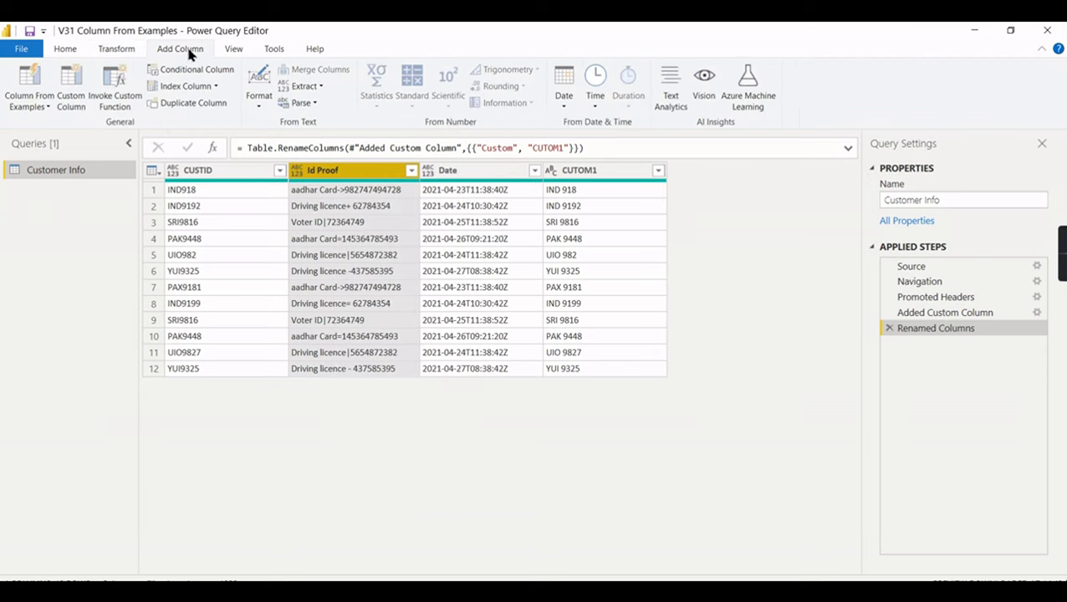
left_click(36, 106)
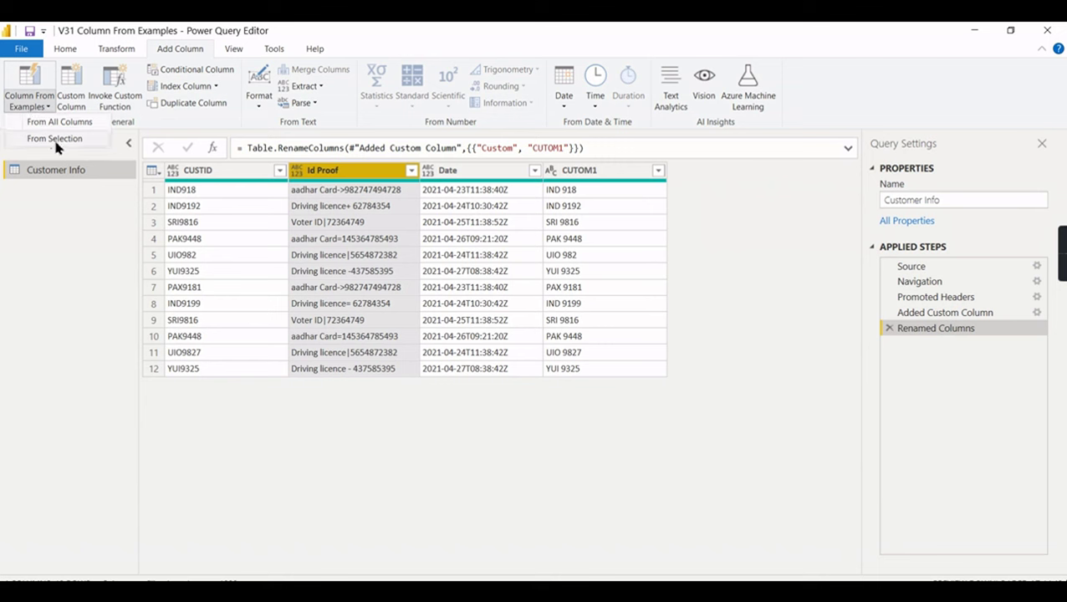
left_click(55, 139)
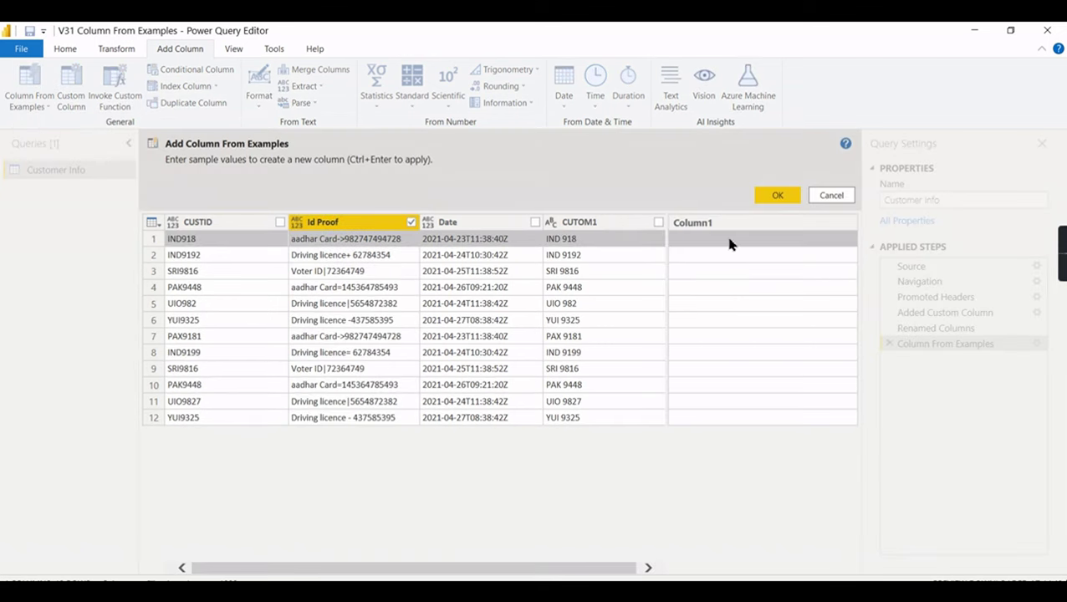
left_click(731, 243)
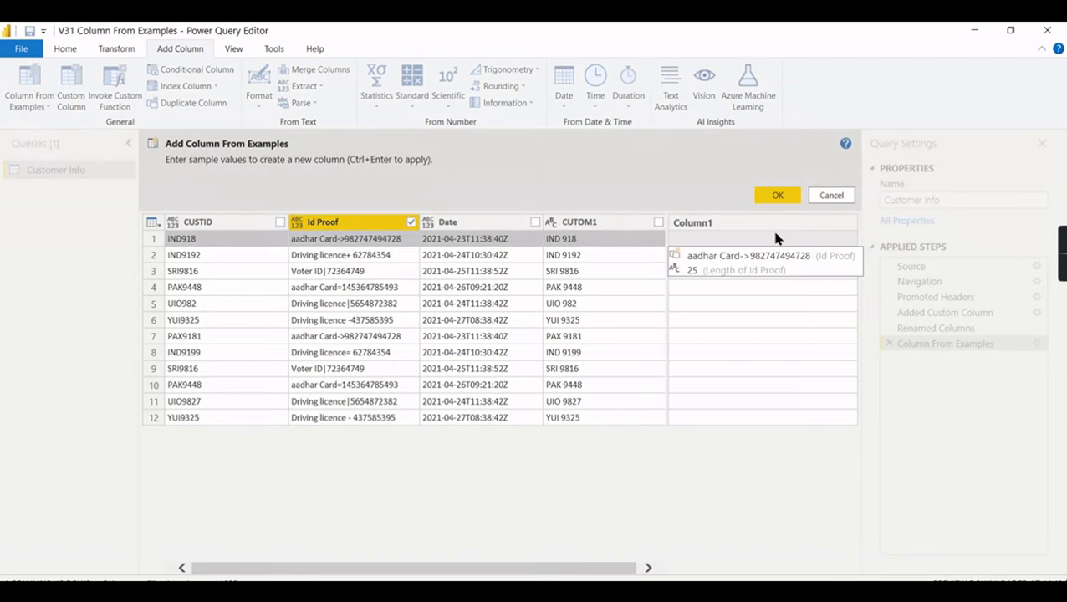
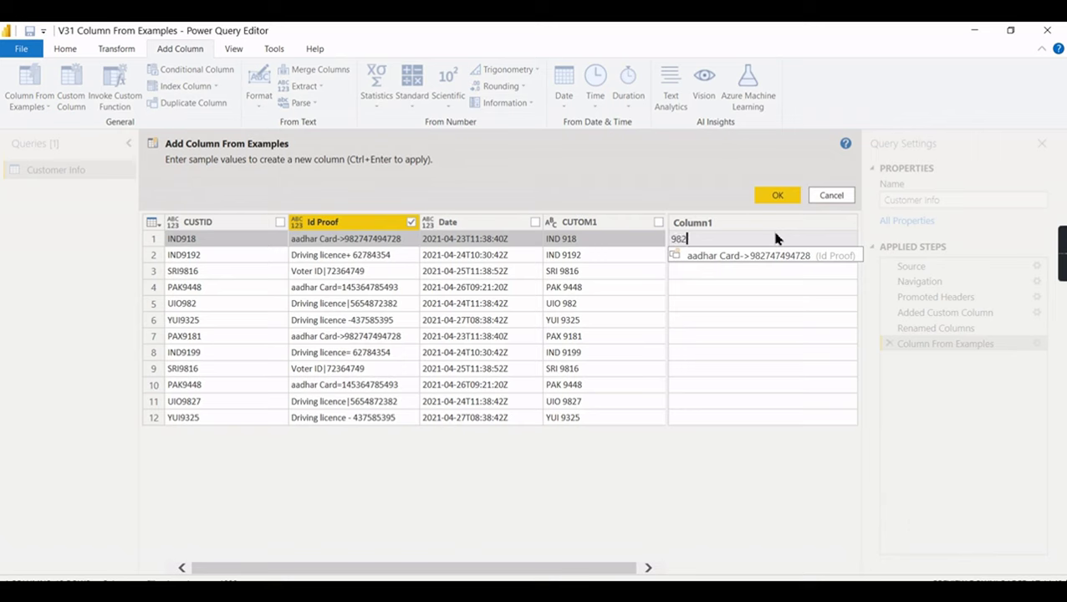
key("Return")
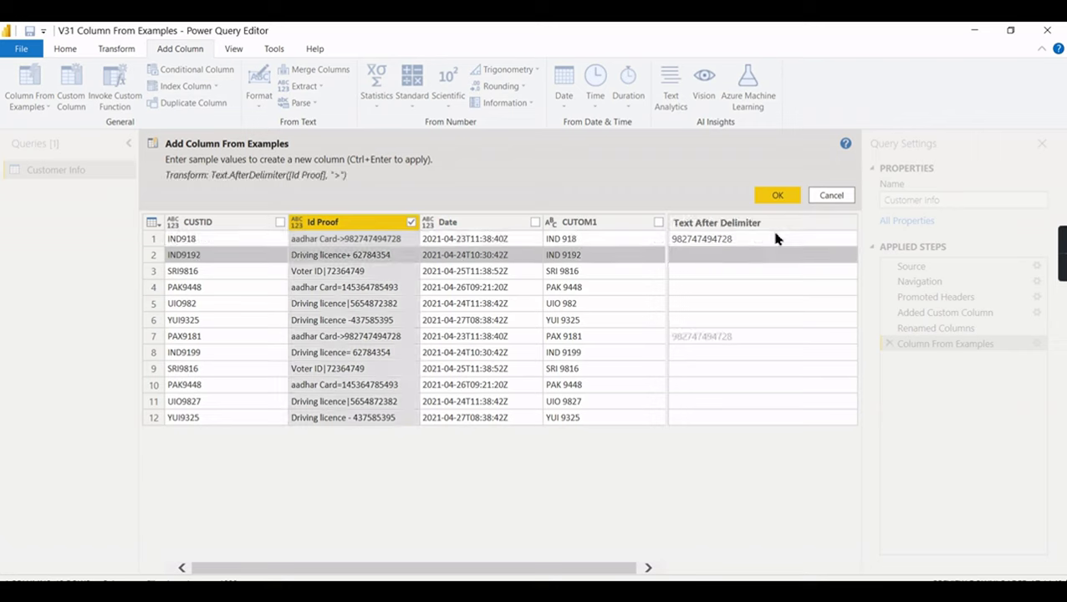
left_click(711, 259)
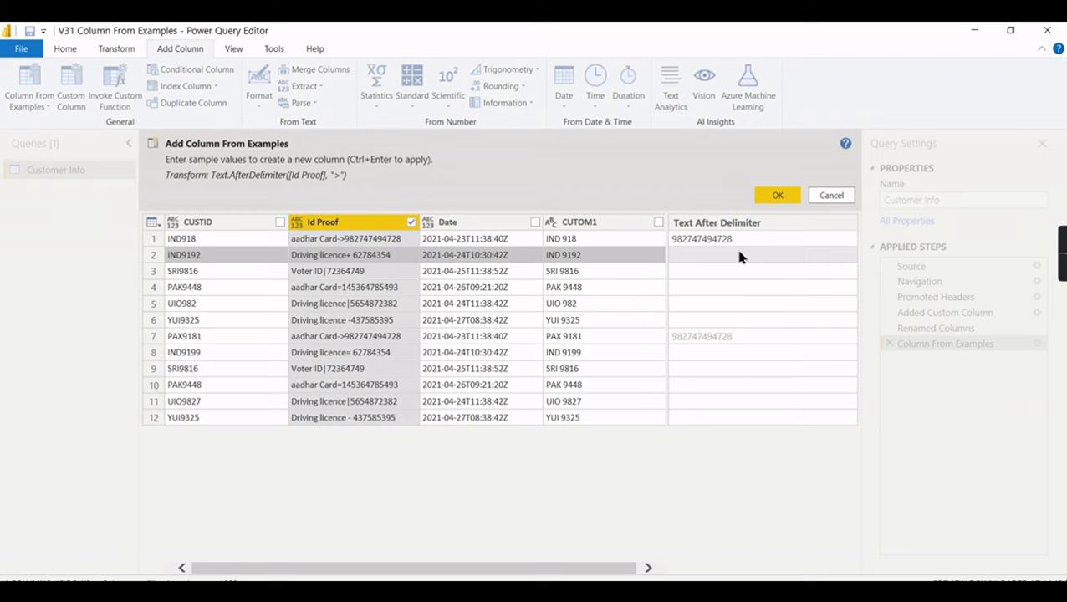
key("Return")
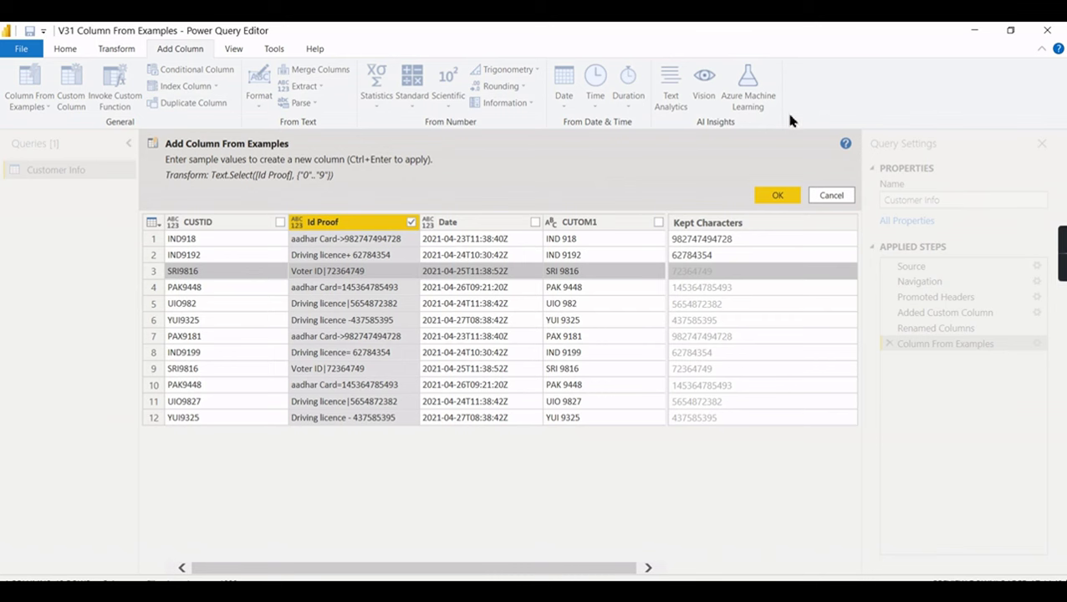
left_click(782, 196)
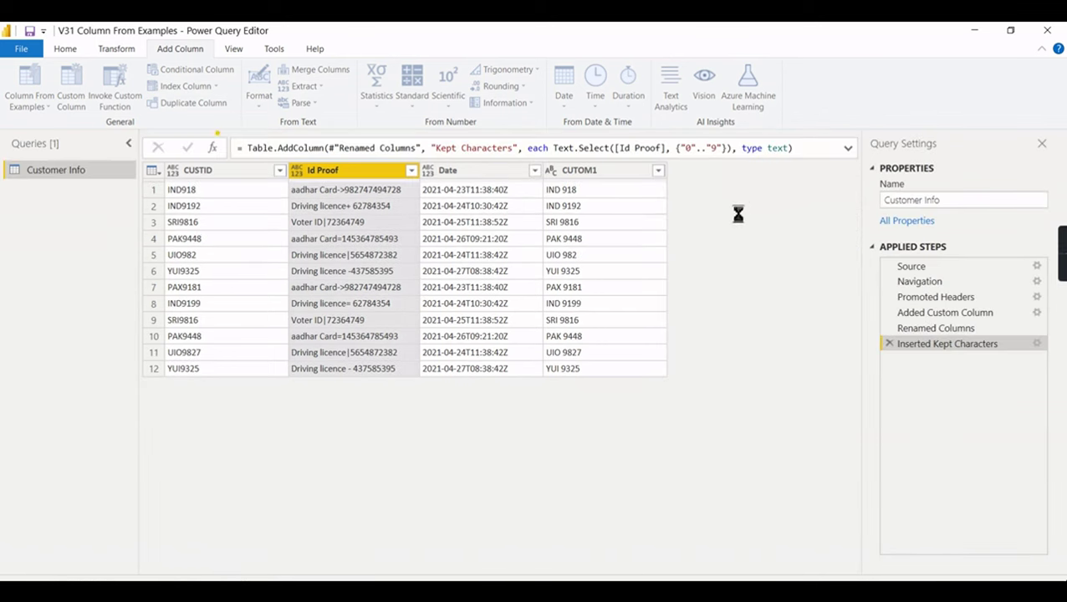
left_click(976, 313)
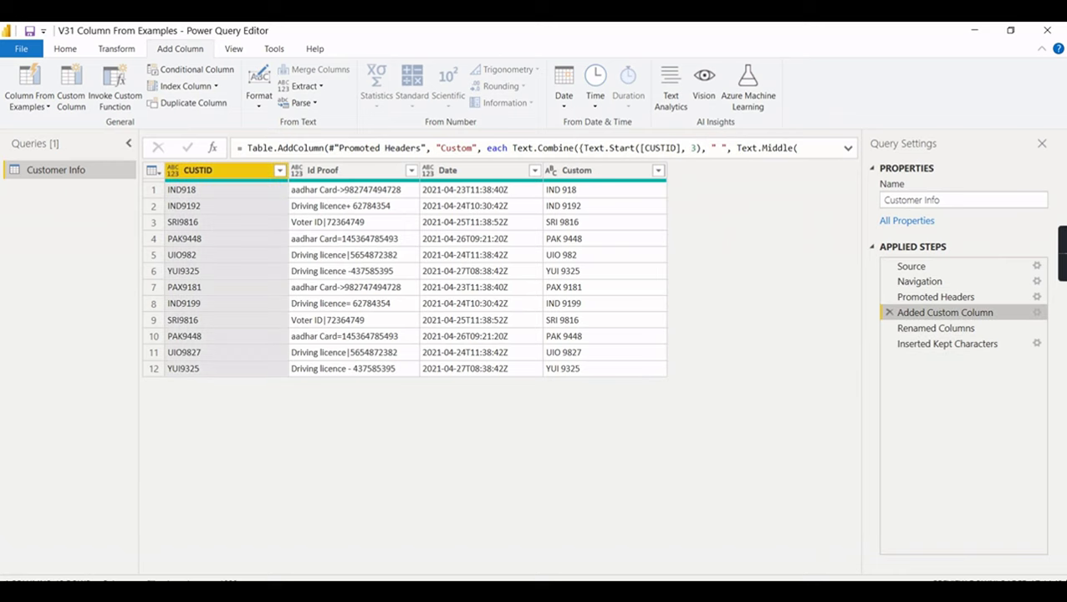
left_click(1040, 313)
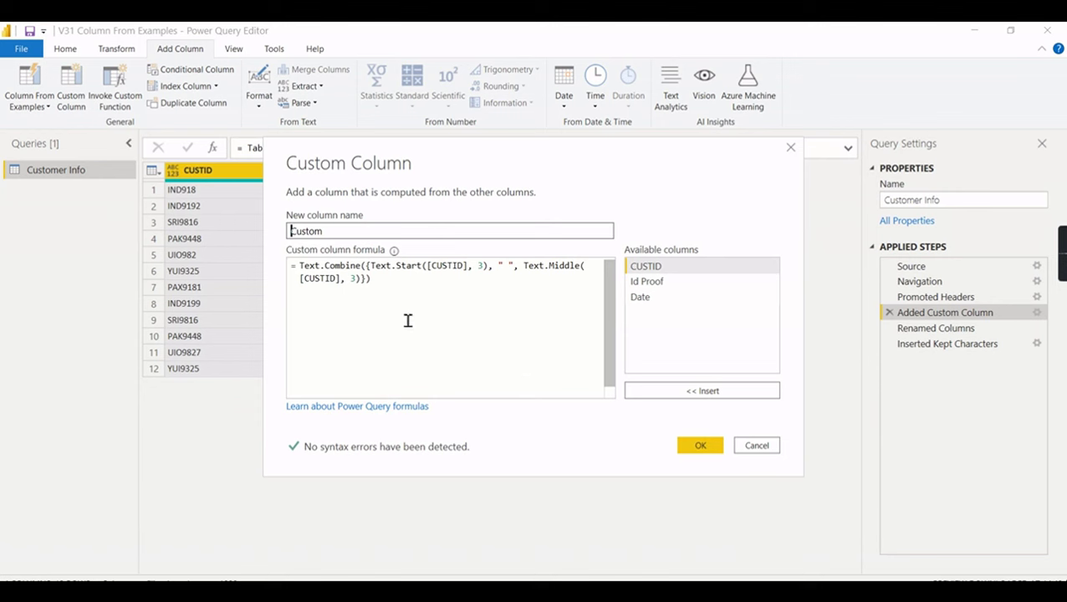
left_click(700, 445)
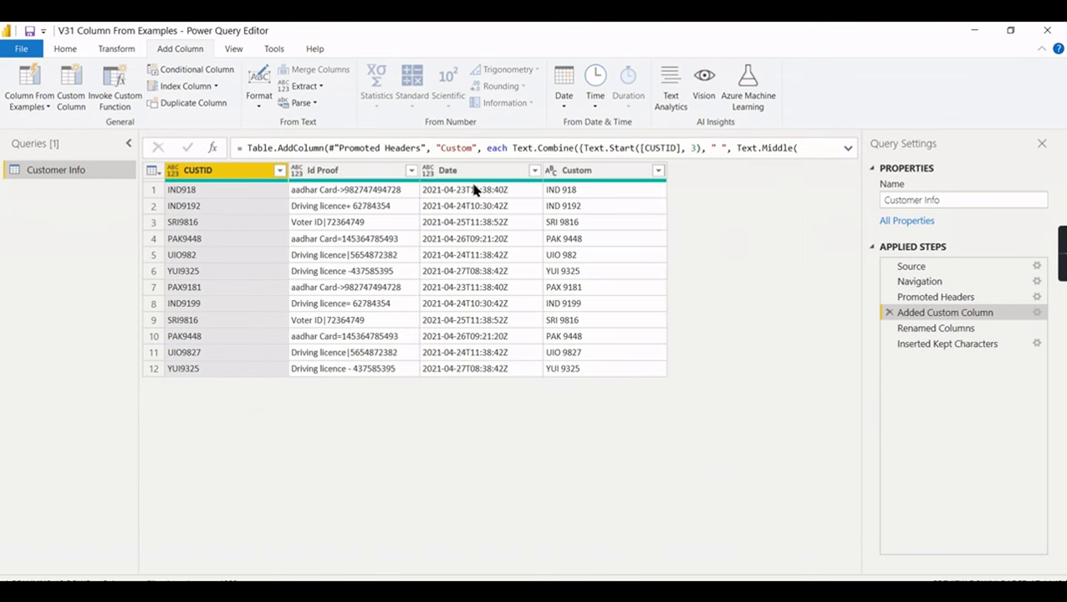
left_click(1006, 344)
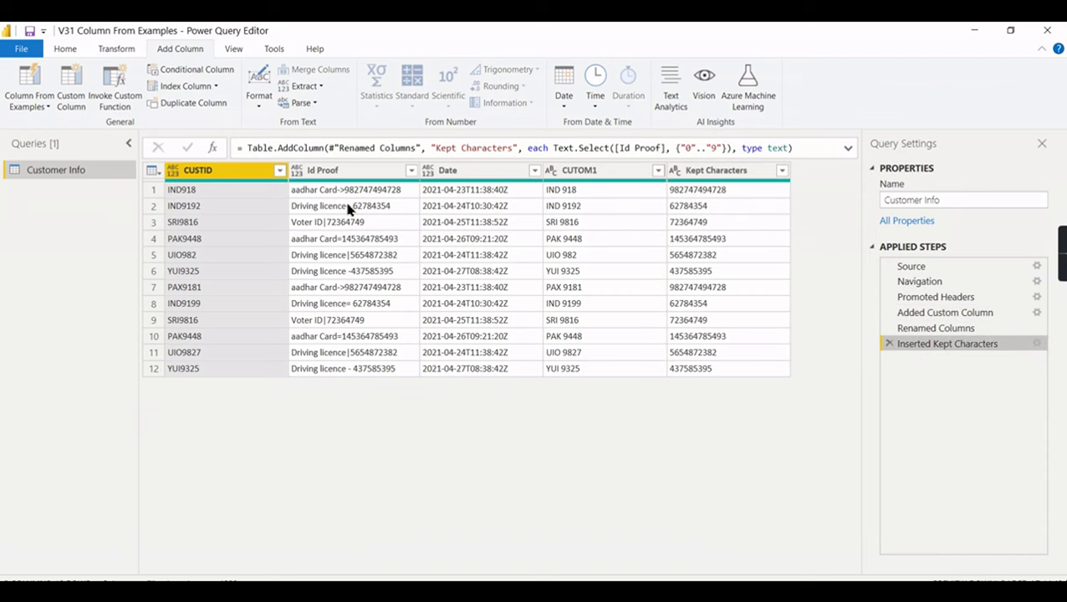
left_click(1037, 344)
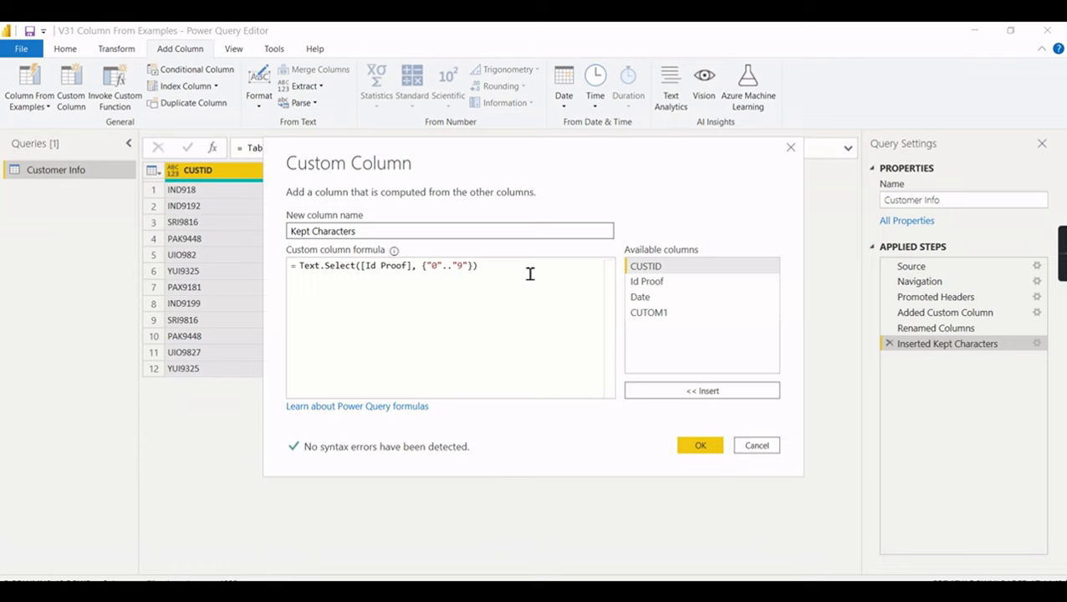
left_click_drag(634, 162, 605, 325)
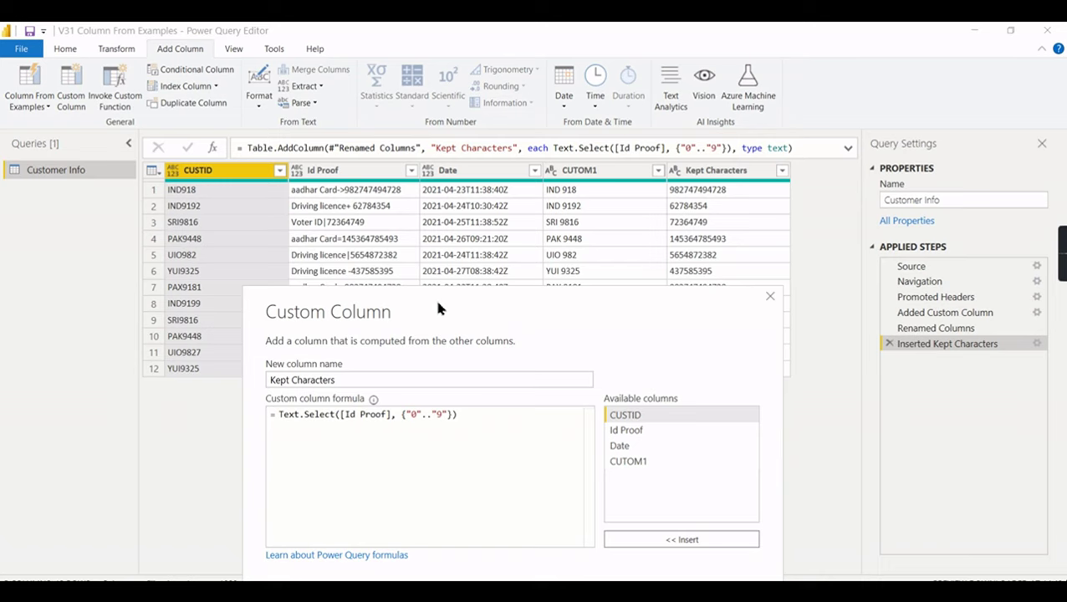
left_click_drag(441, 301, 449, 187)
left_click(689, 482)
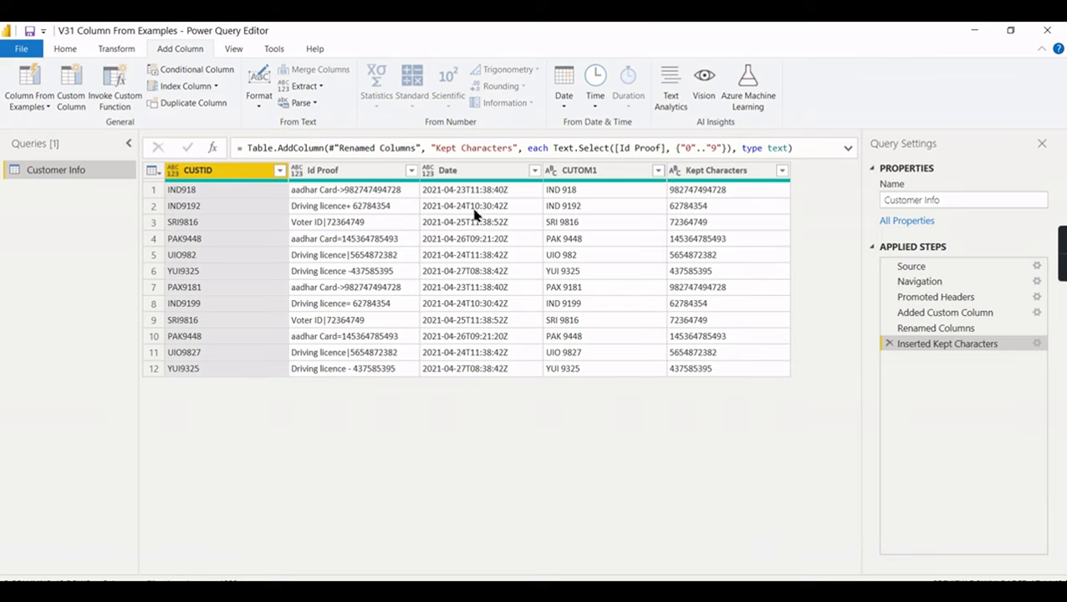
- Set the Date column's data type to Date/Time
left_click(475, 175)
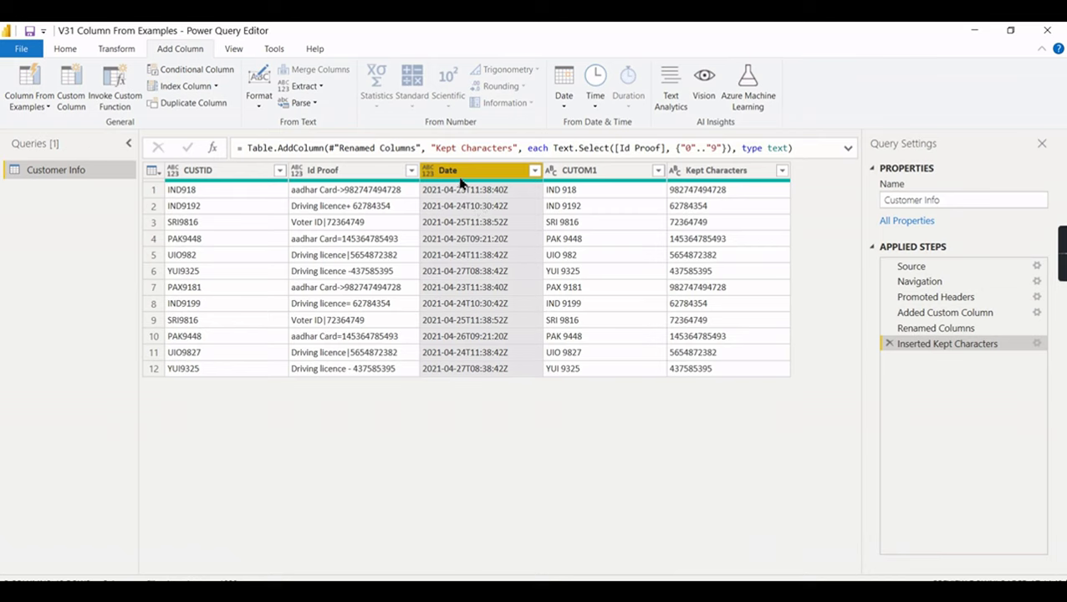
right_click(459, 181)
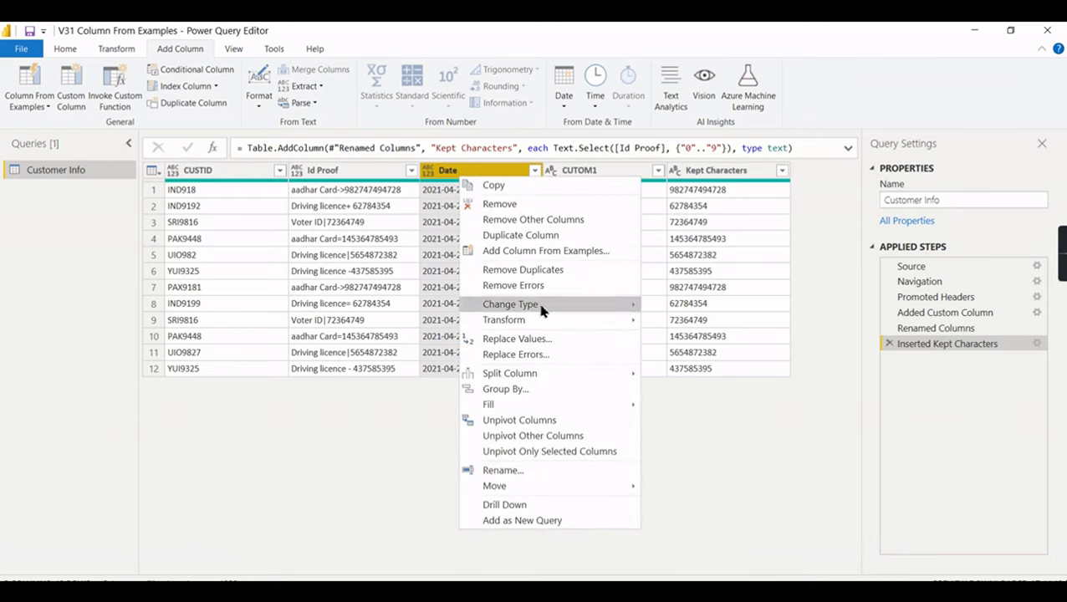
mouse_move(536, 311)
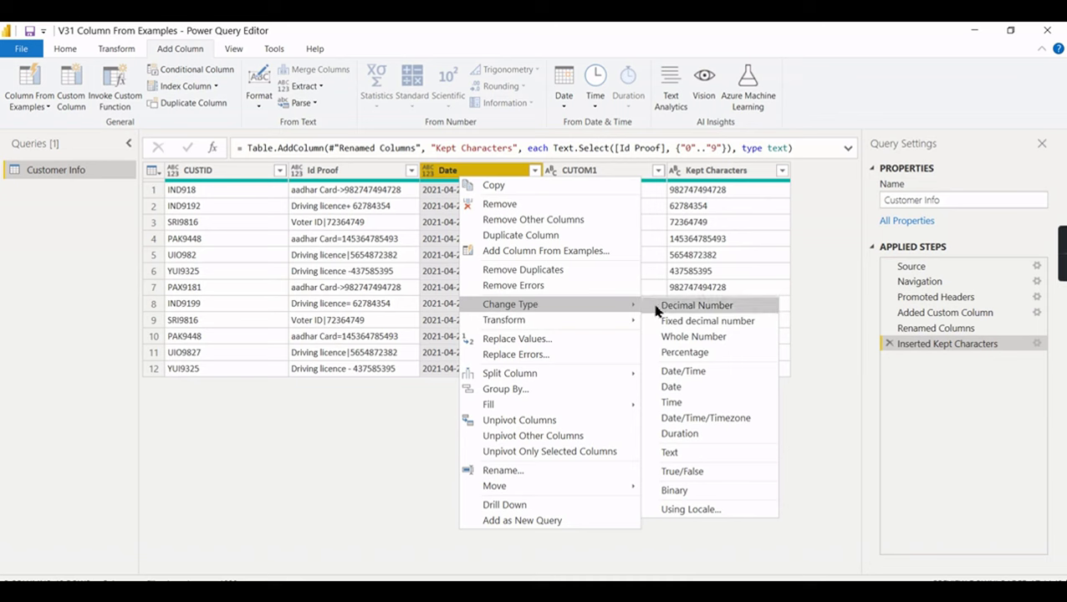
left_click(692, 371)
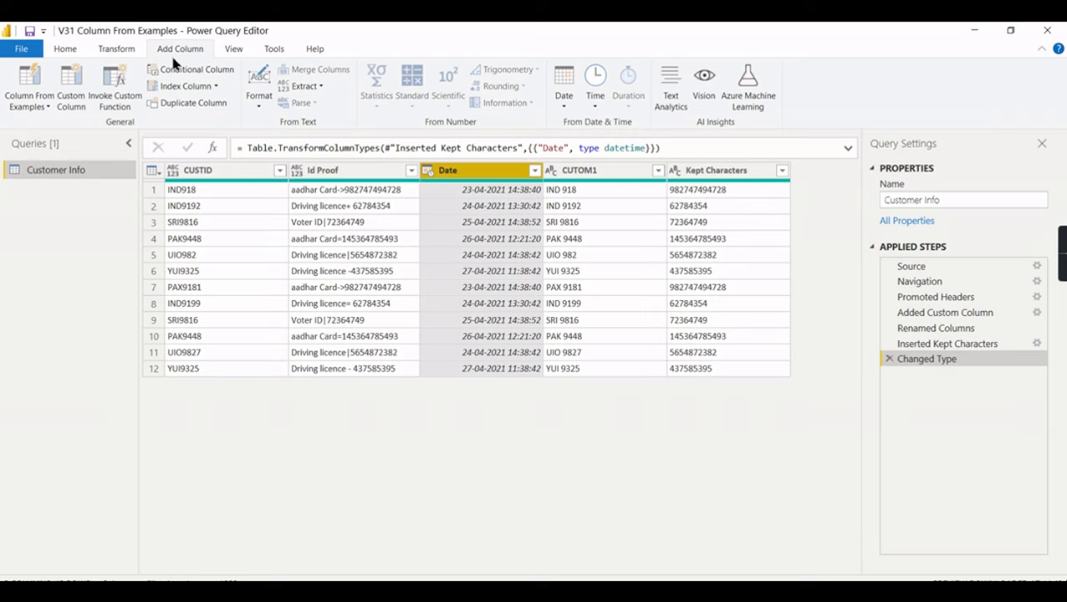
left_click(20, 104)
- Start a column from examples of Date and enter 'Friday' as the first row's example
left_click(48, 138)
left_click(733, 242)
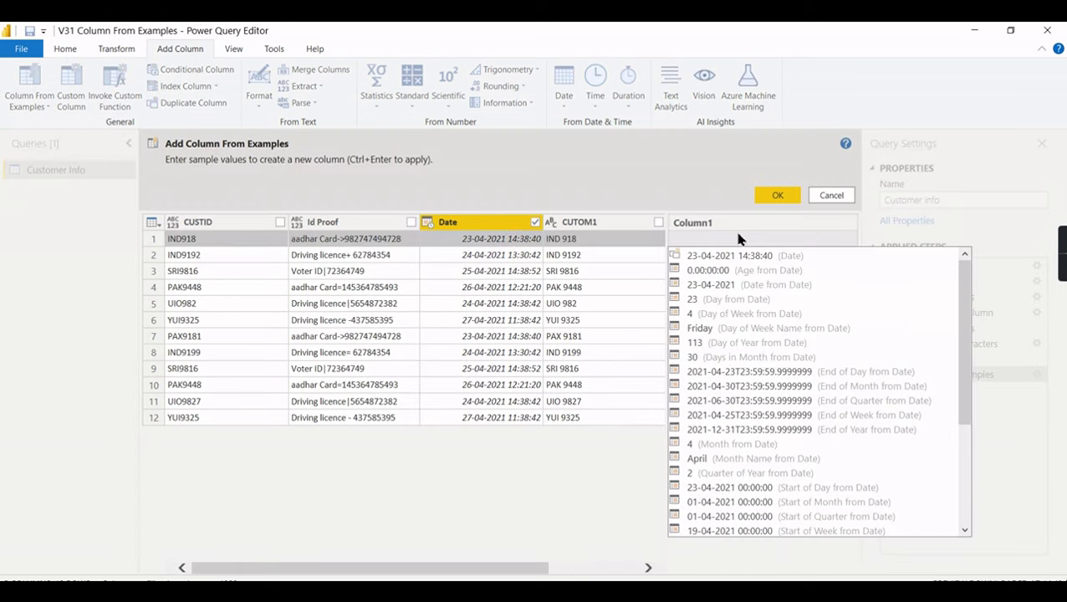
type("fRI")
key("ctrl+a")
key("BackSpace")
type("fRIDAY")
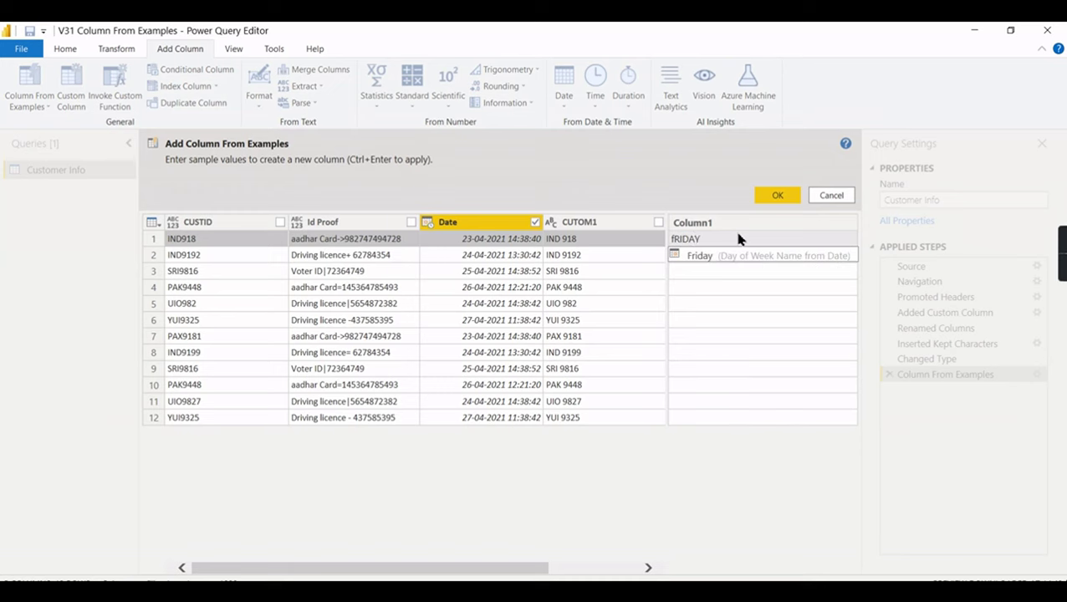
key("Return")
key("BackSpace")
type("Friday")
key("Return")
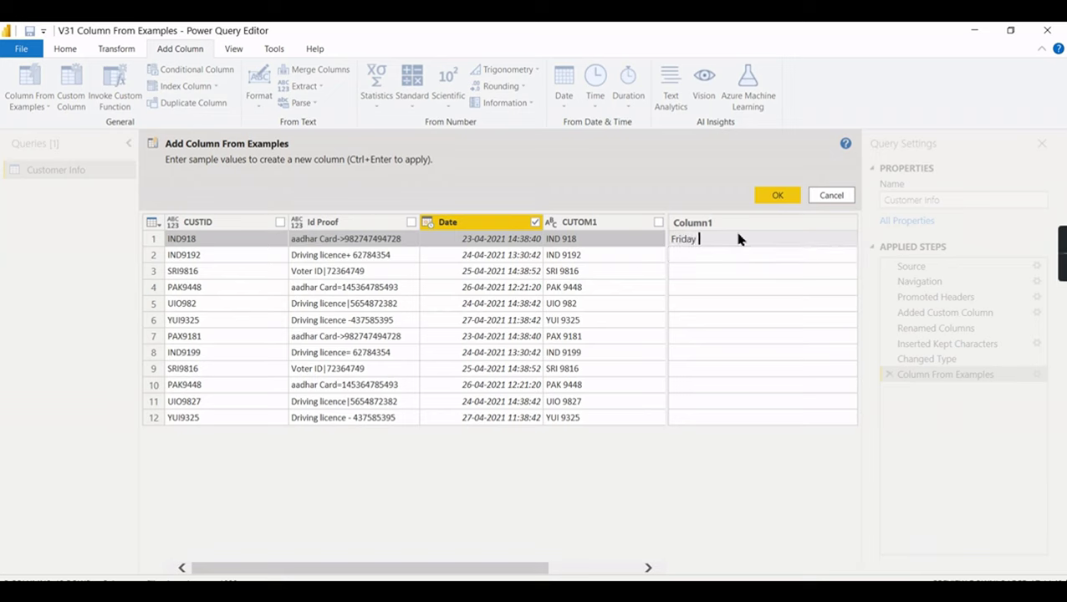
- Complete the examples as 'Friday, 23' and 'Saturday, 24' and accept the Custom column
type(", 23")
key("Return")
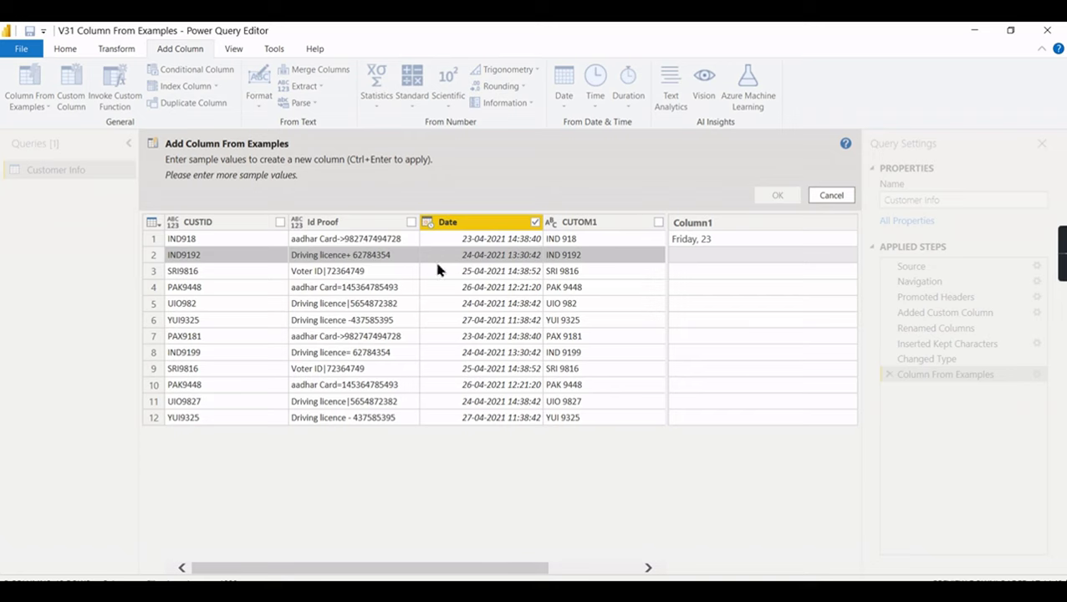
type("Saturday, 24")
key("Return")
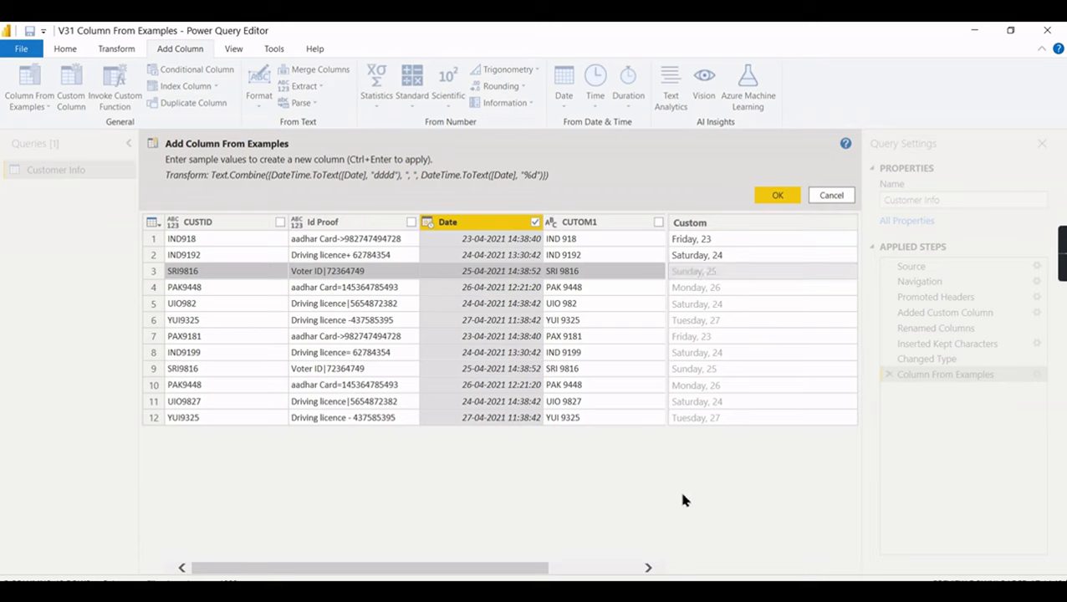
left_click(776, 197)
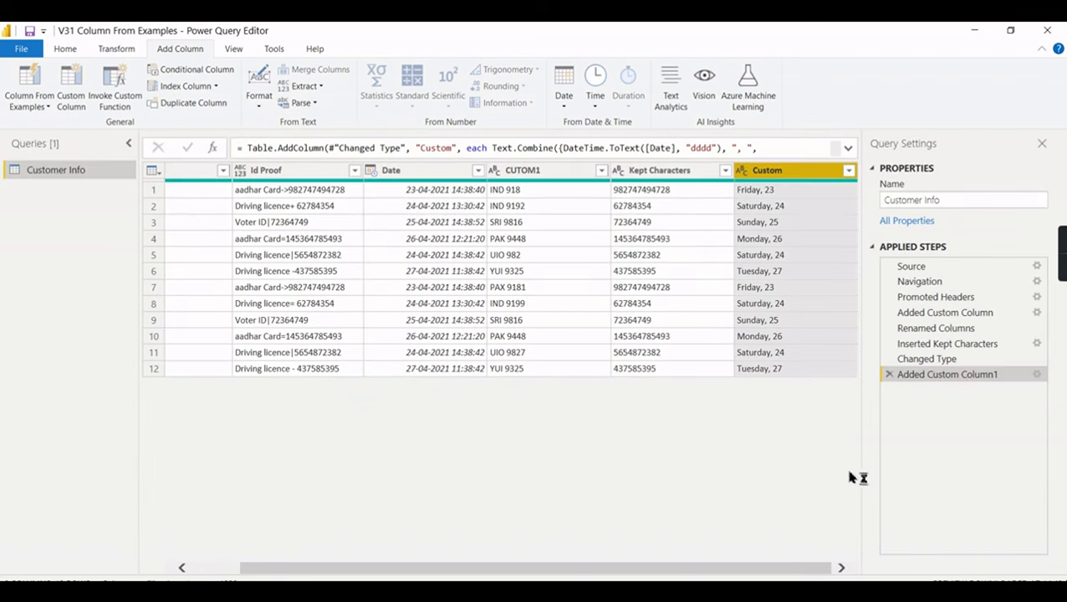
left_click(1037, 377)
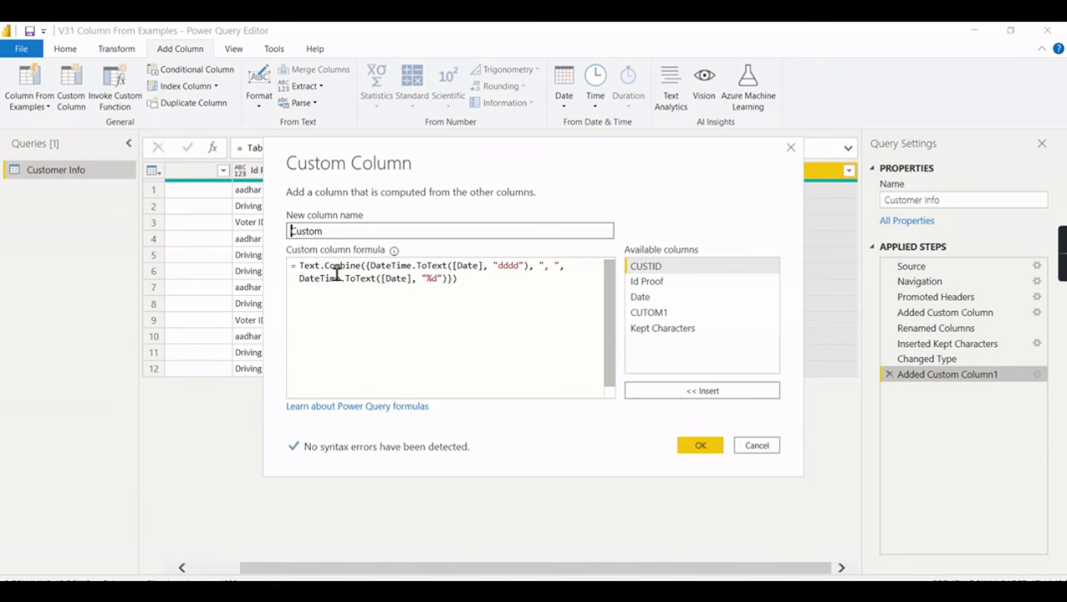
left_click(700, 445)
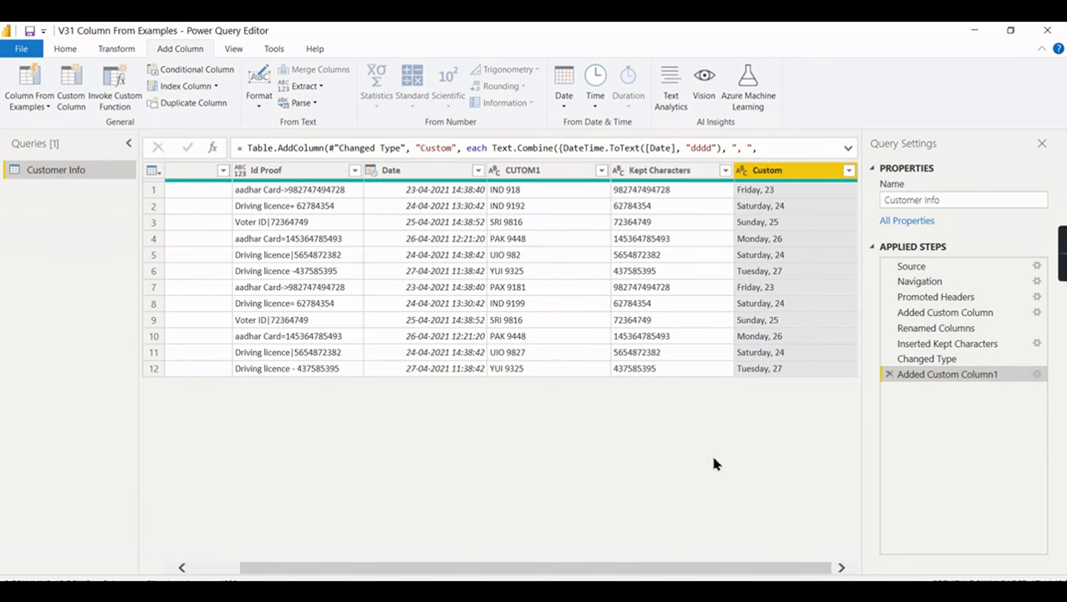
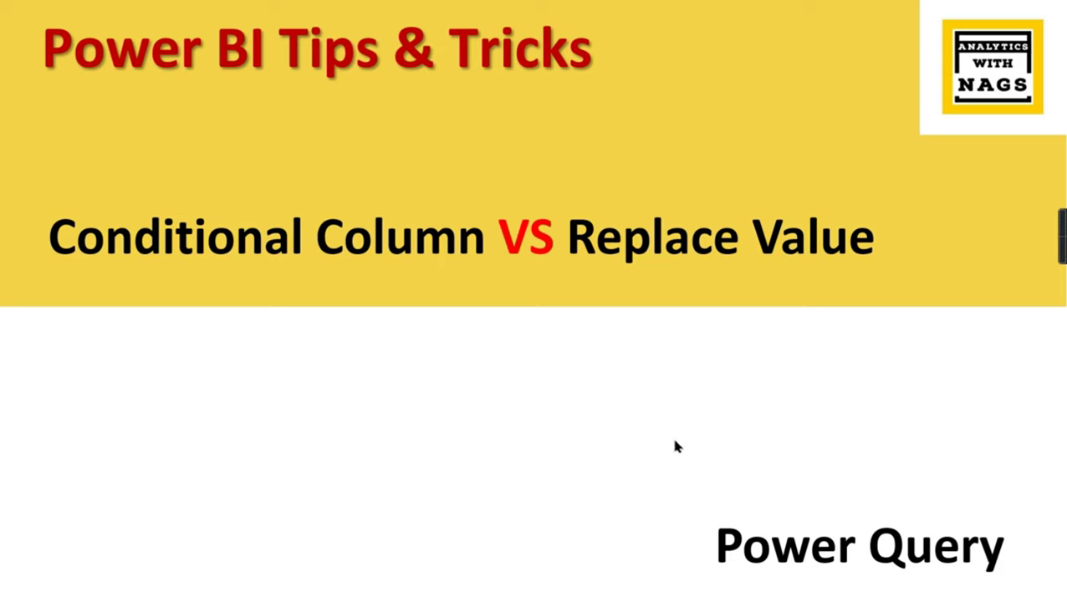
- Switch from the PowerPoint title slide to the Power Query Editor window showing the Data query
mouse_move(553, 590)
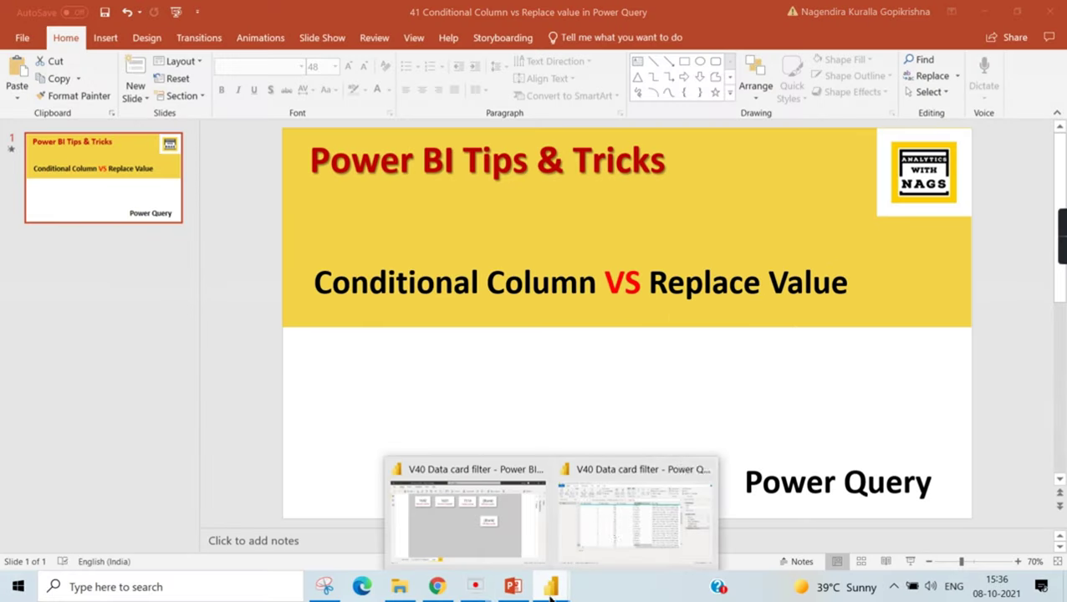
left_click(599, 522)
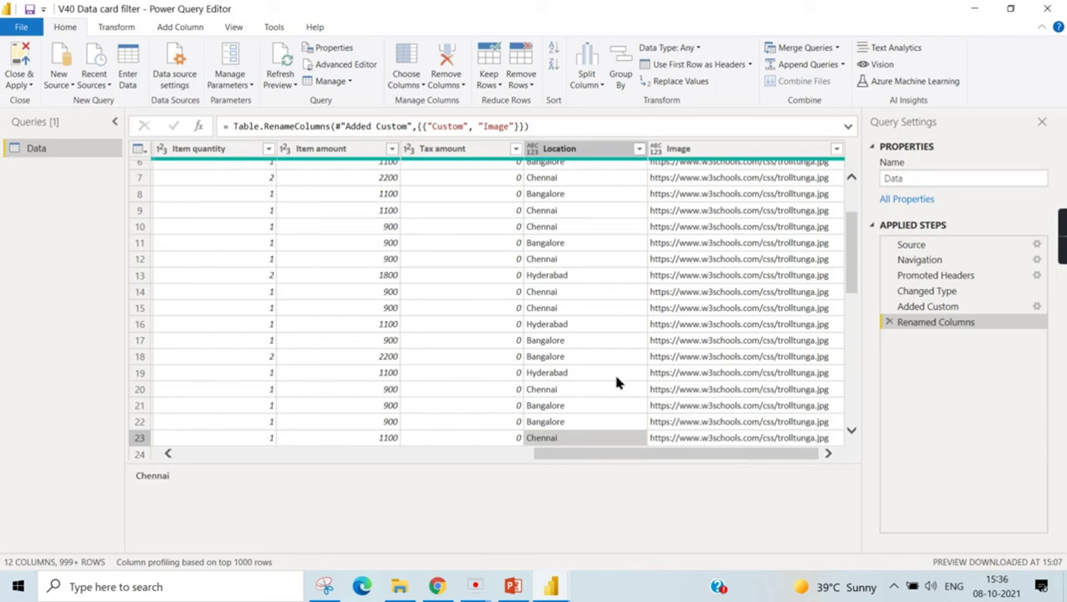
- Check the distinct Location values in the Data query without applying a filter
scroll(622, 393, "up", 2)
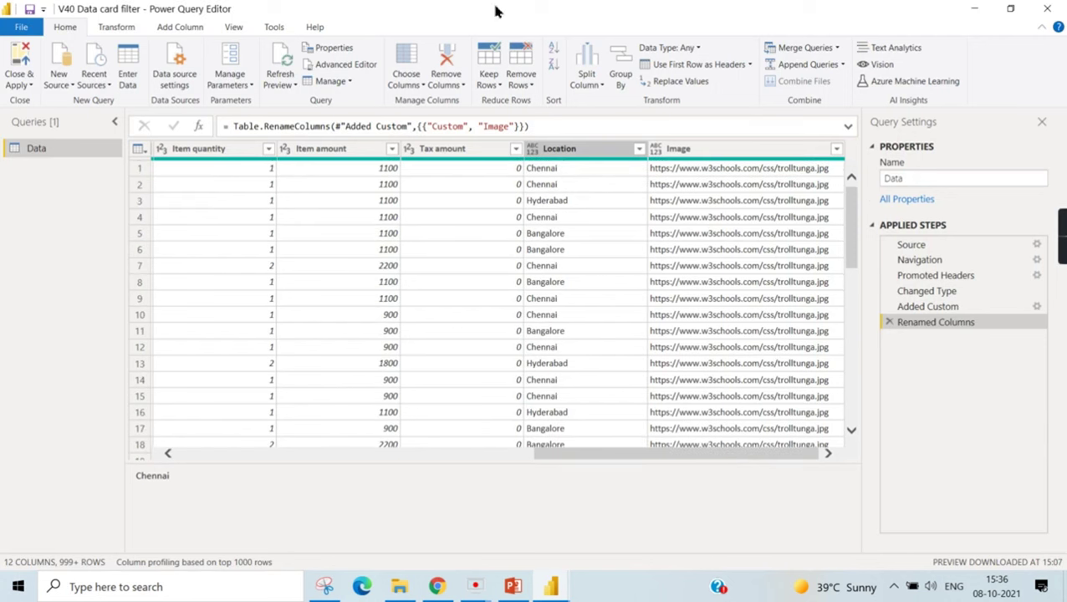
left_click(639, 150)
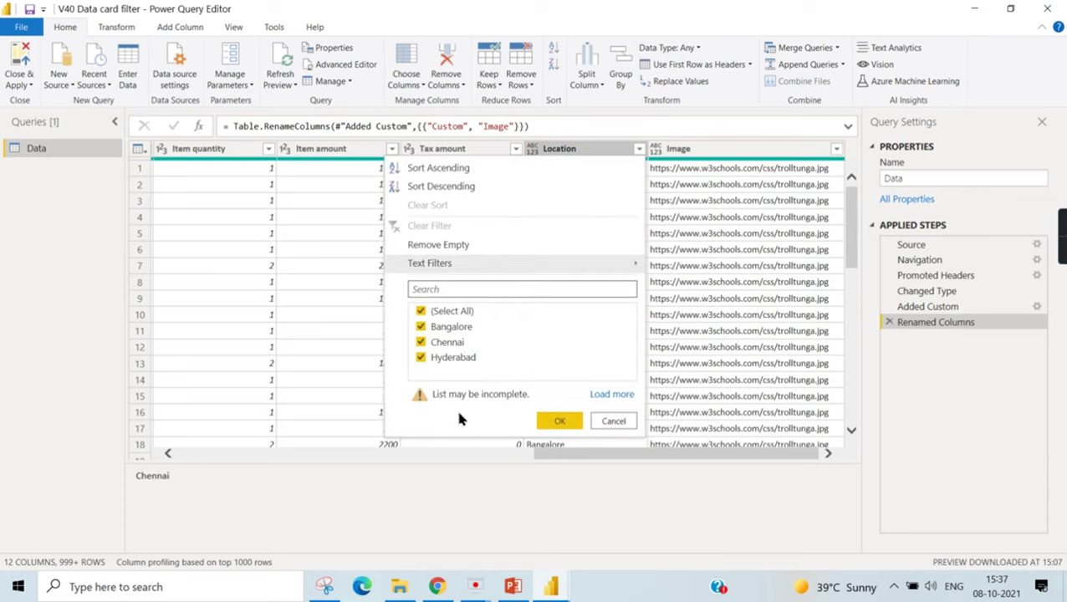
left_click(605, 428)
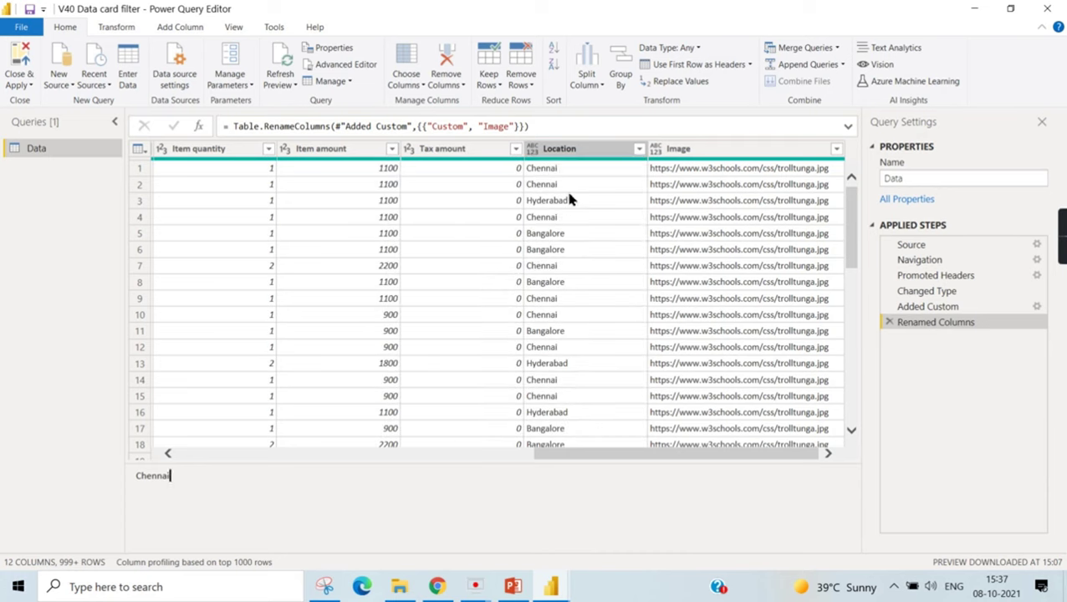
- Duplicate Data, rename the original to 'Data Replace', and view the Data (2) copy
right_click(23, 148)
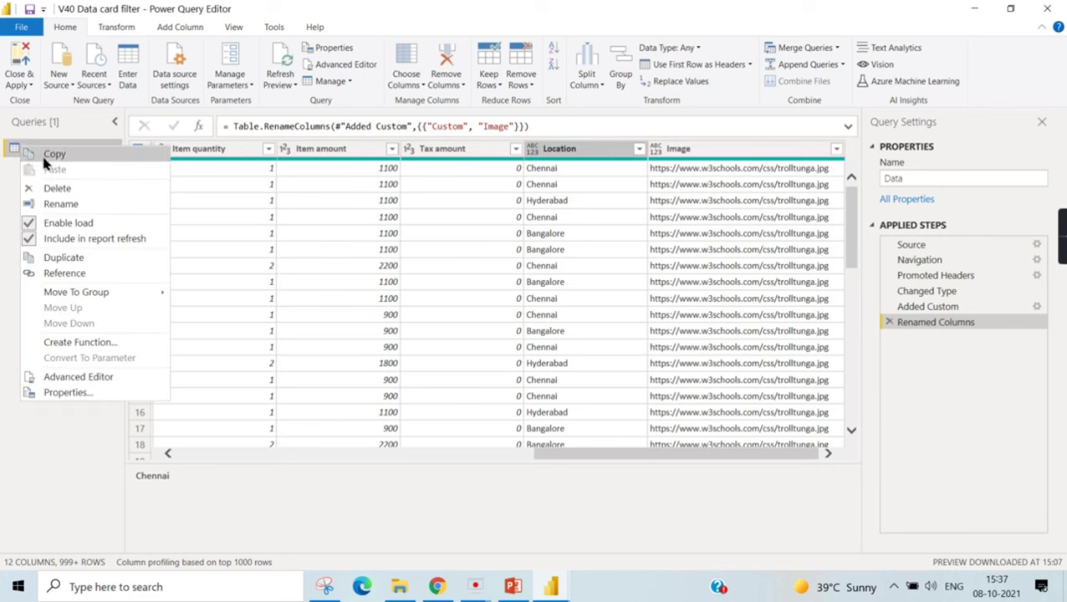
left_click(69, 260)
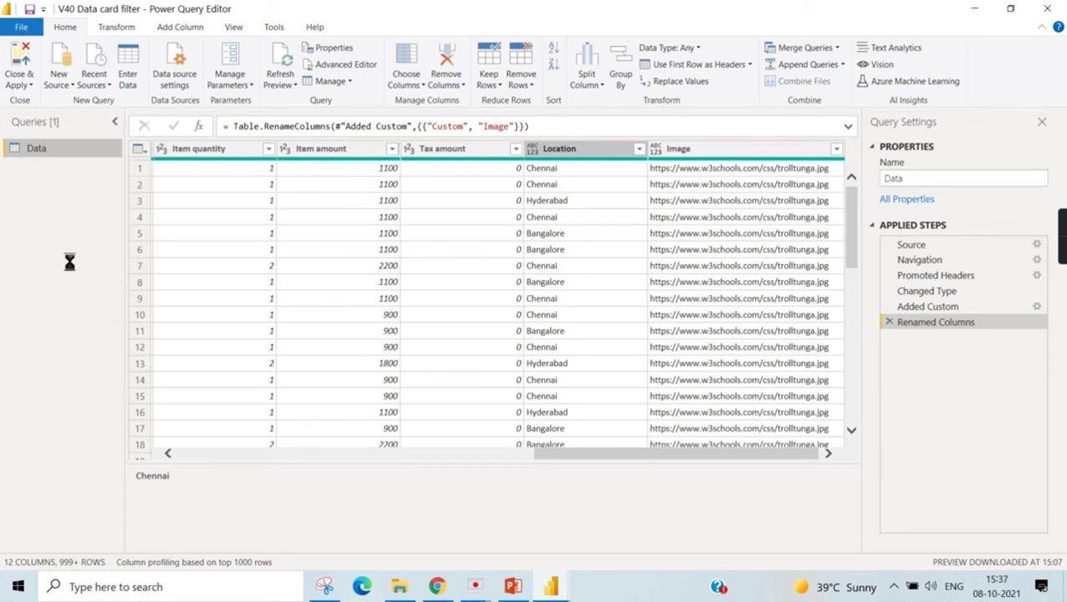
left_click(37, 149)
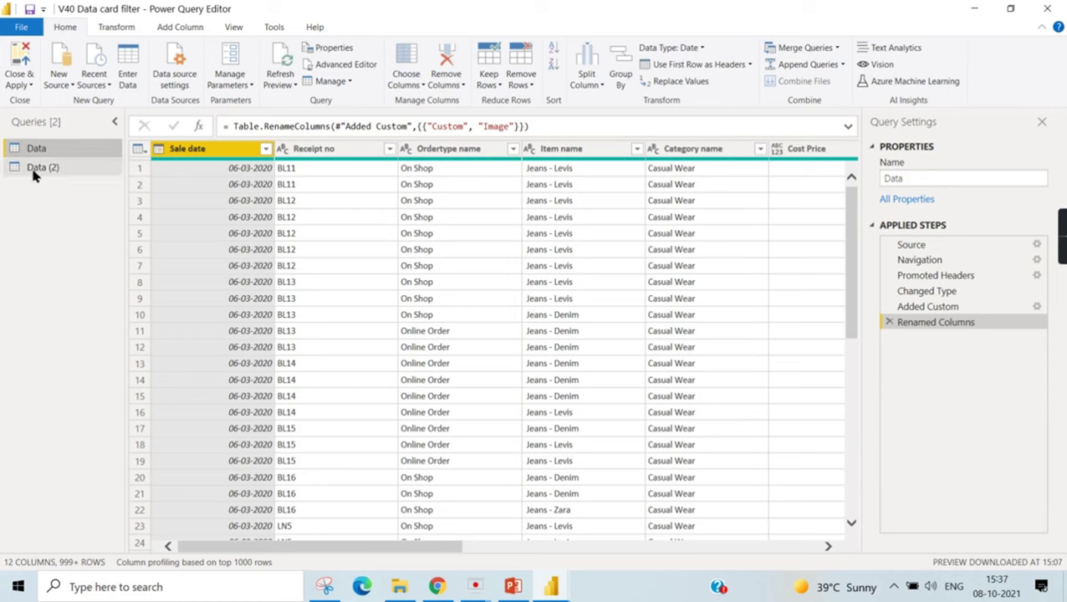
double_click(57, 151)
left_click(62, 150)
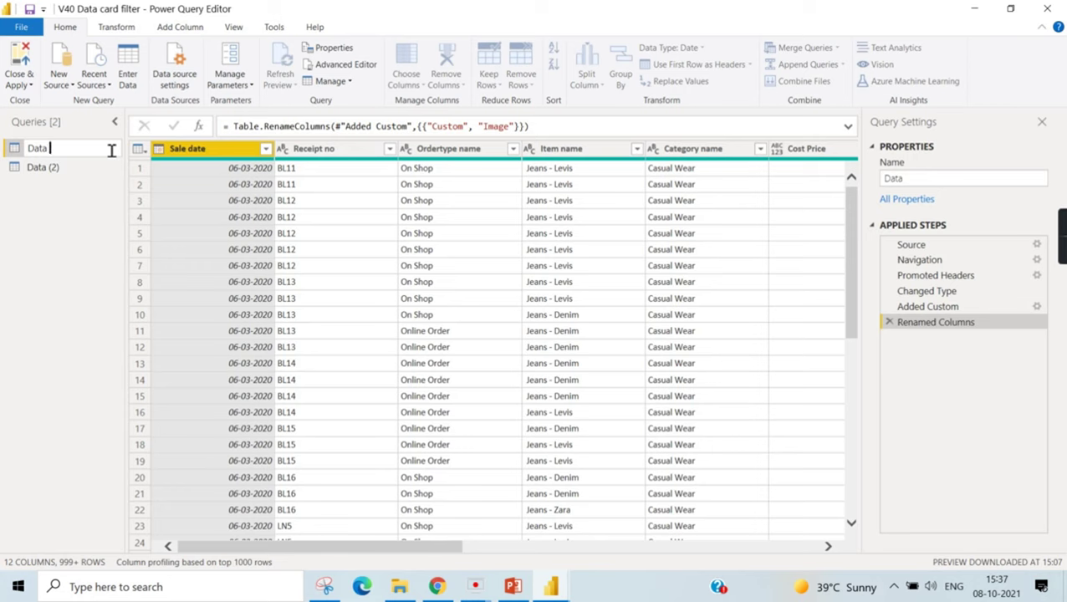
type("Replace")
key("Return")
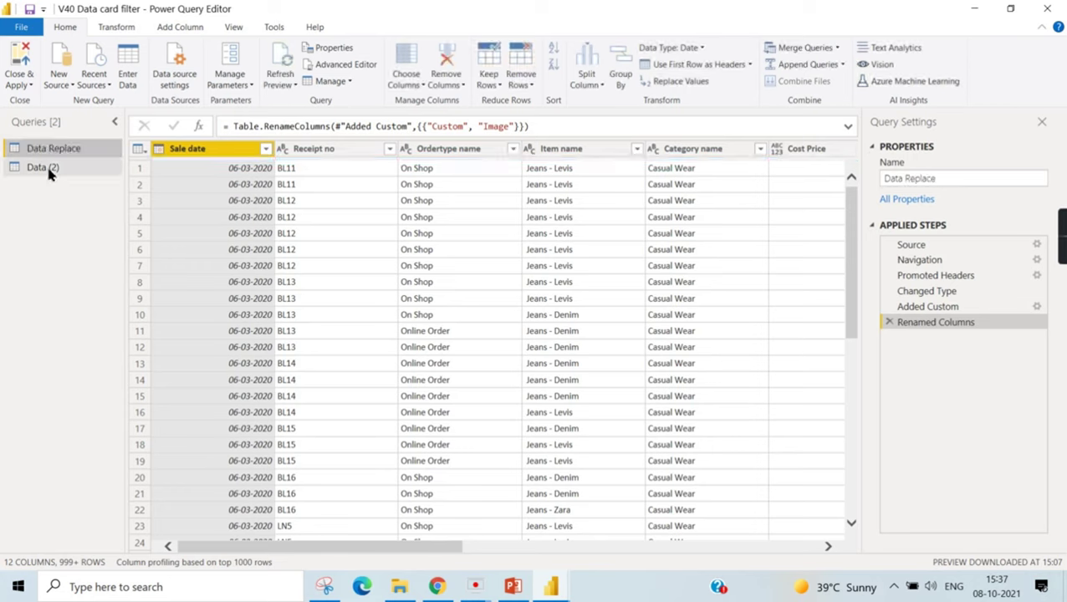
left_click(46, 168)
left_click_drag(432, 549, 791, 548)
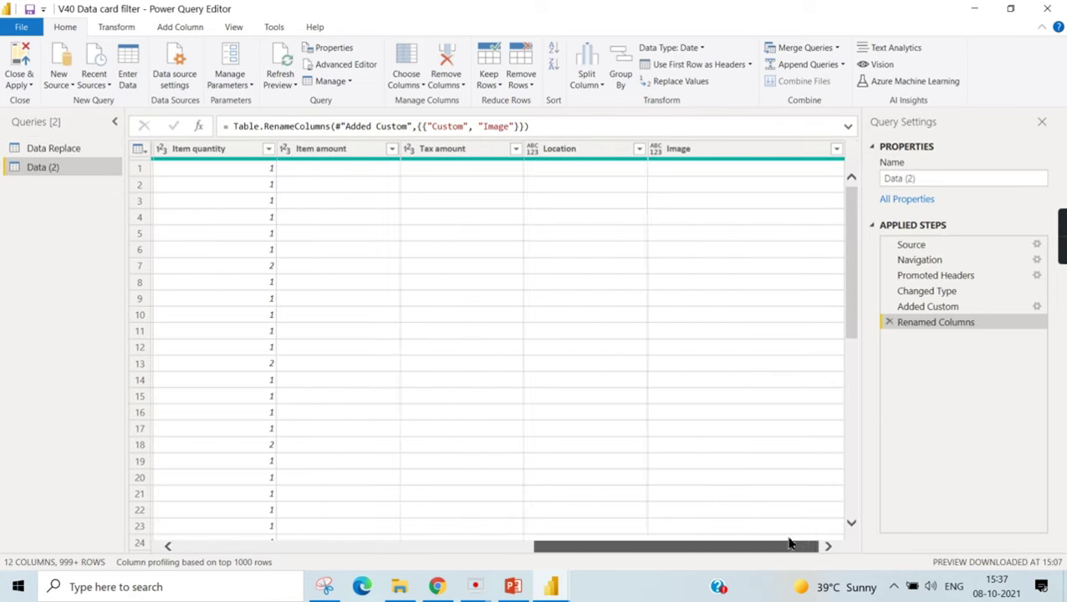
- Review the Location values, then replace Chennai with Che in Data (2)
left_click(618, 150)
left_click(638, 150)
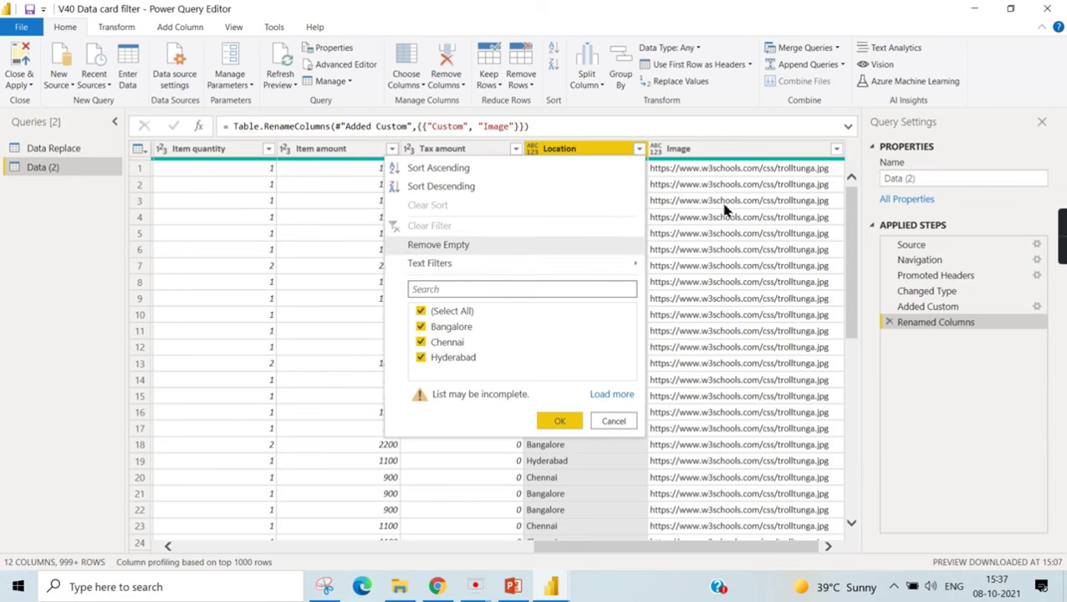
left_click(590, 153)
right_click(590, 153)
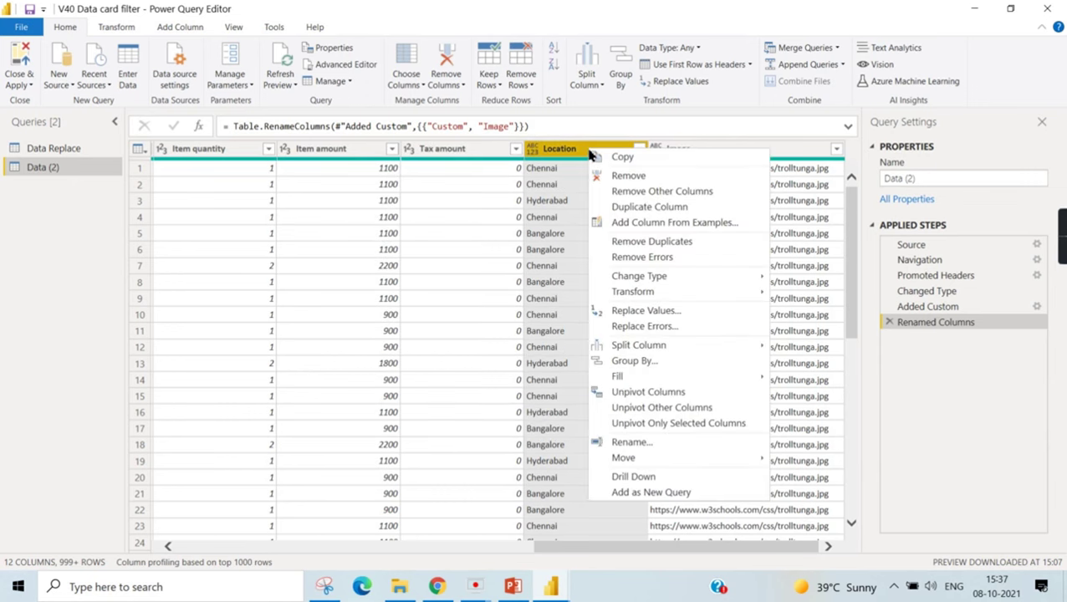
left_click(658, 318)
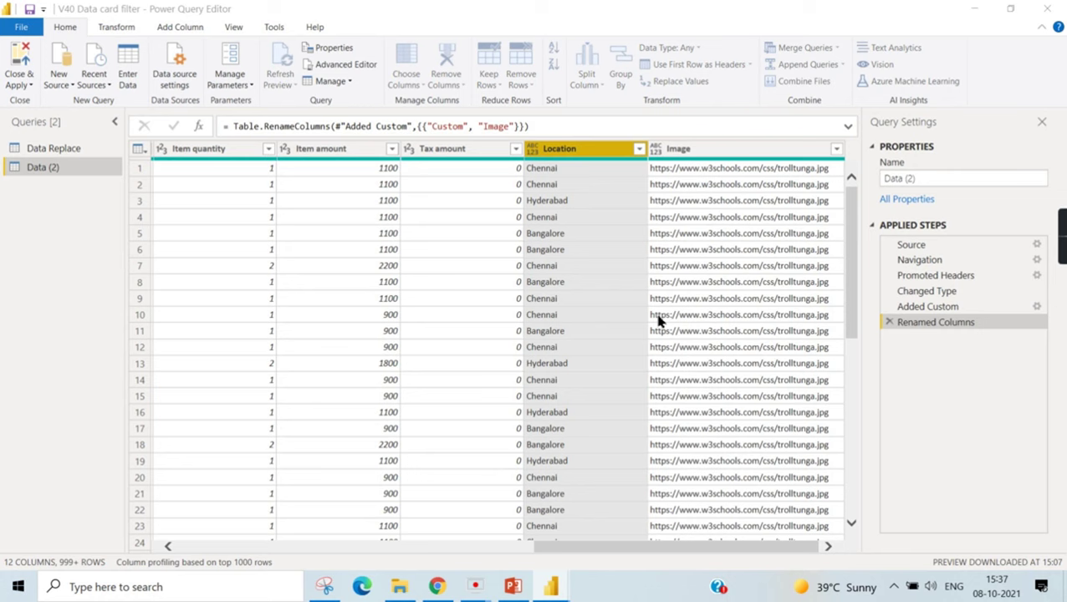
type("Chennai")
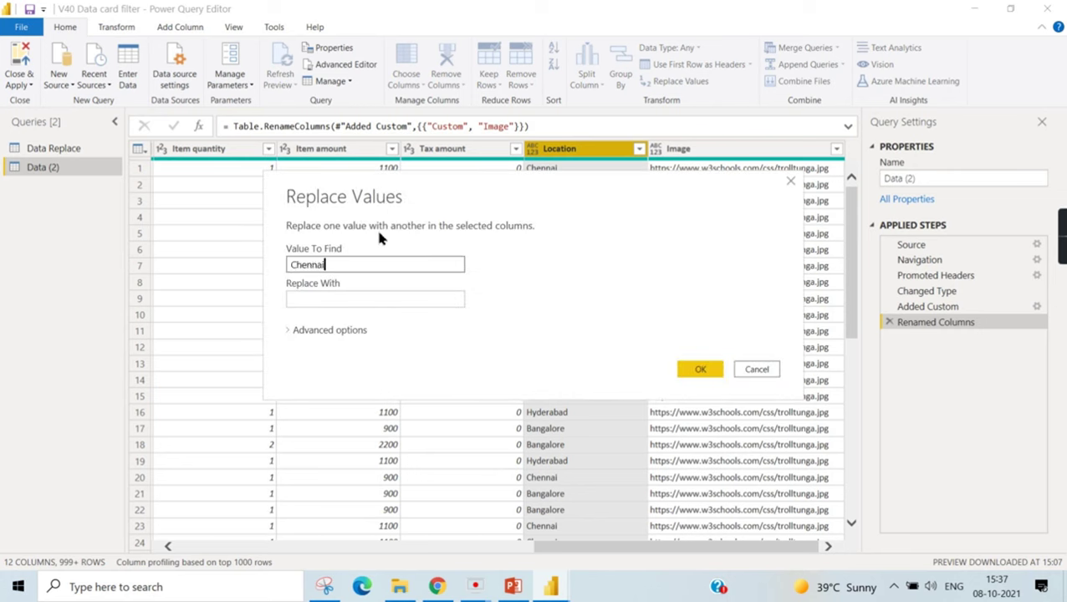
key("Tab")
type("Che")
left_click(699, 369)
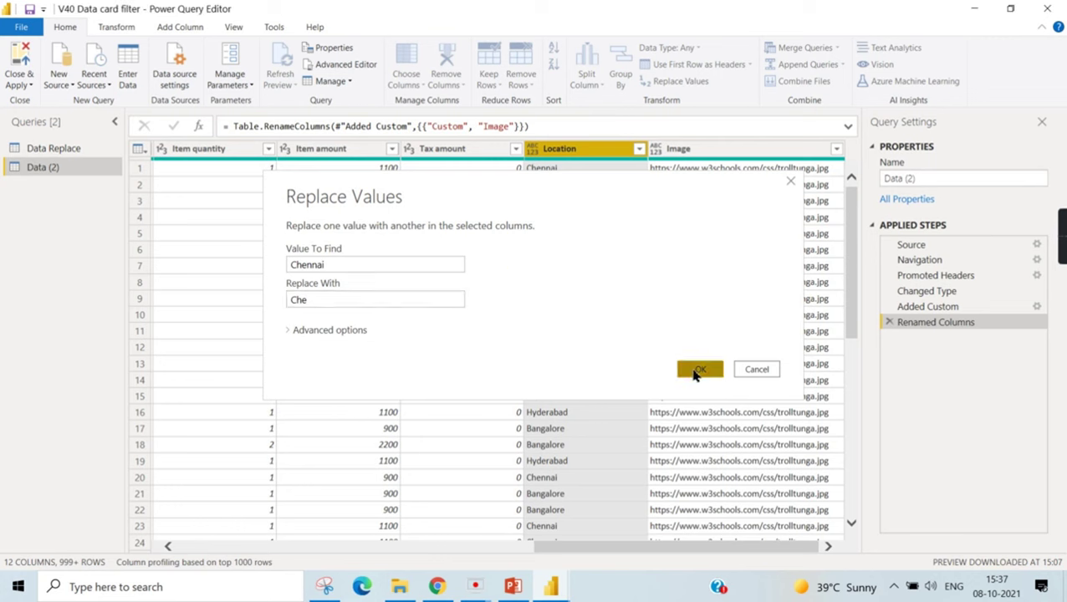
- Replace Bangalore with Bang in the Location column
right_click(589, 151)
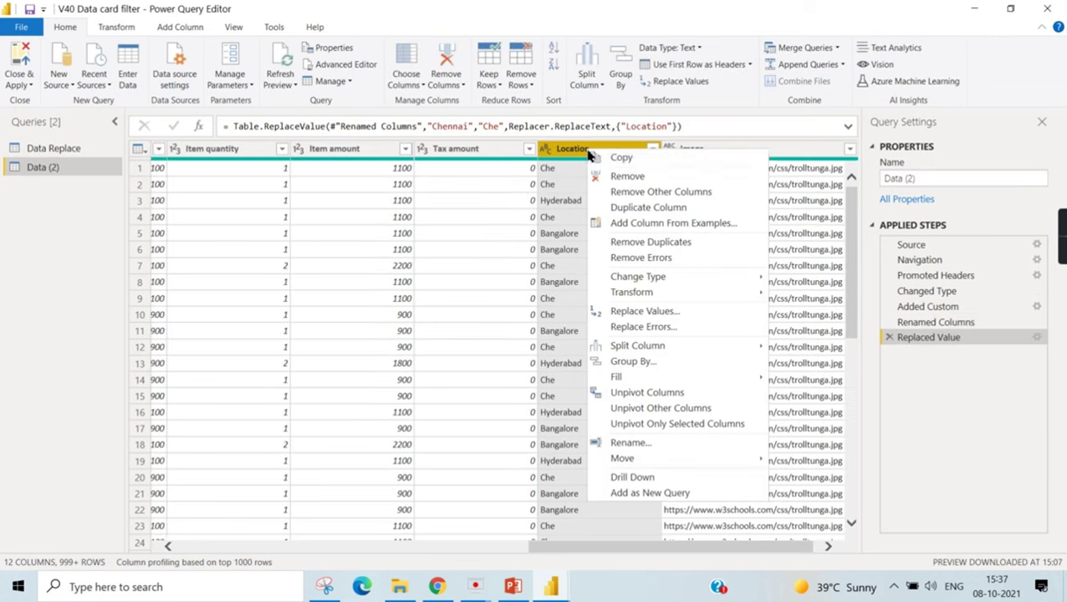
left_click(655, 313)
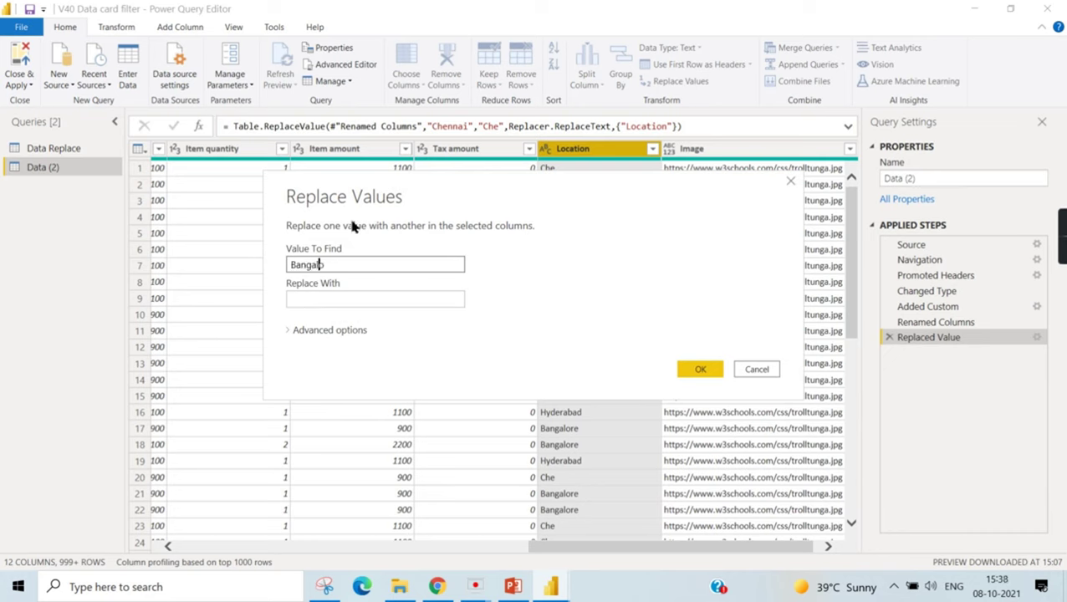
type("Bangalore")
key("Tab")
type("Ban")
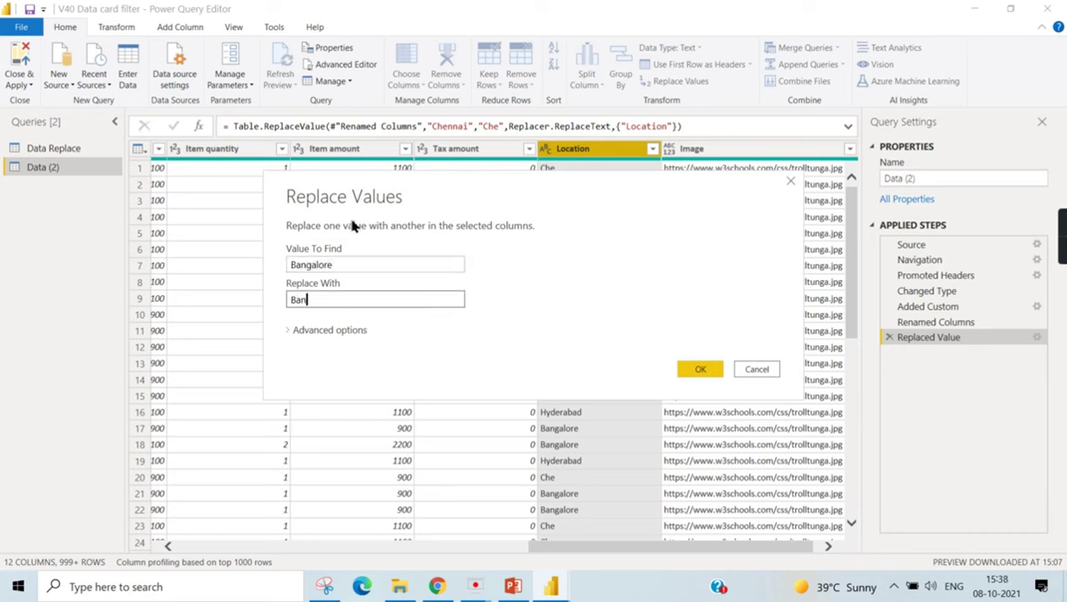
type("g")
left_click(702, 368)
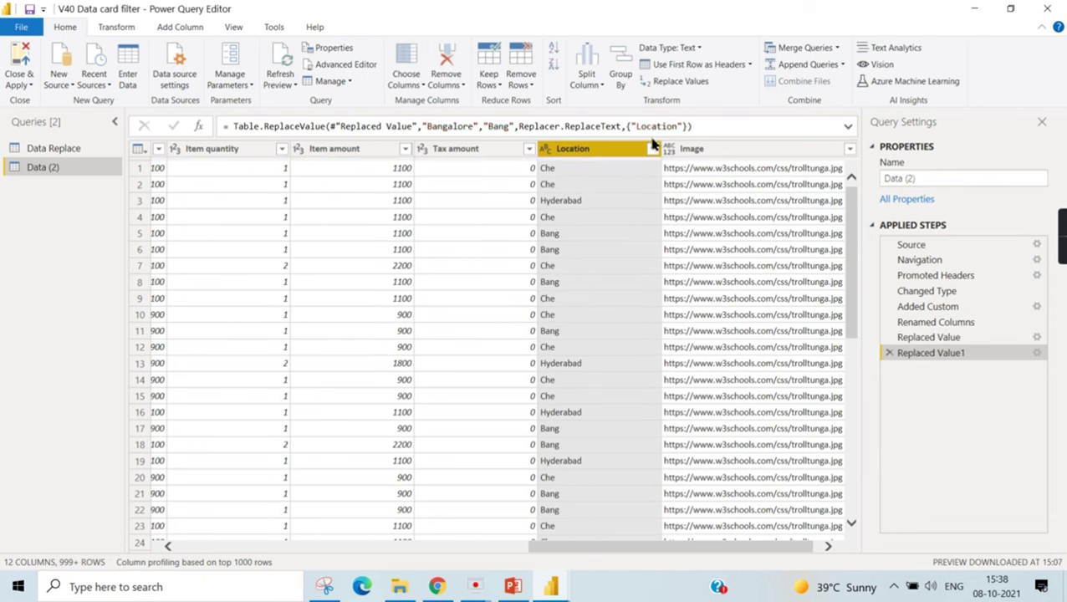
- Replace Hyderabad with Hyd in the Location column and check the shortened values
right_click(574, 151)
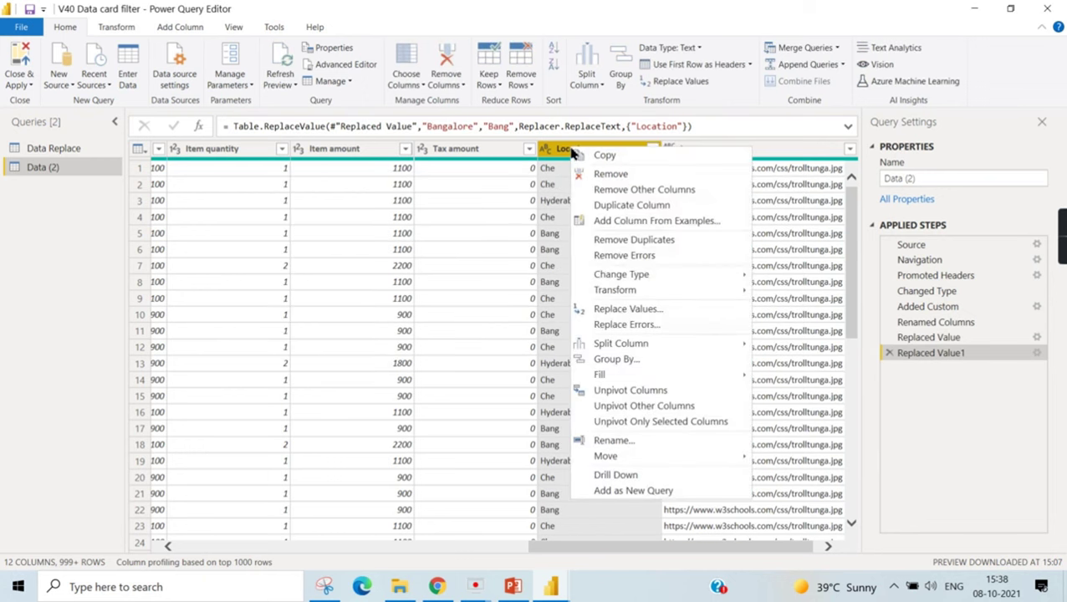
left_click(638, 313)
type("Nydre")
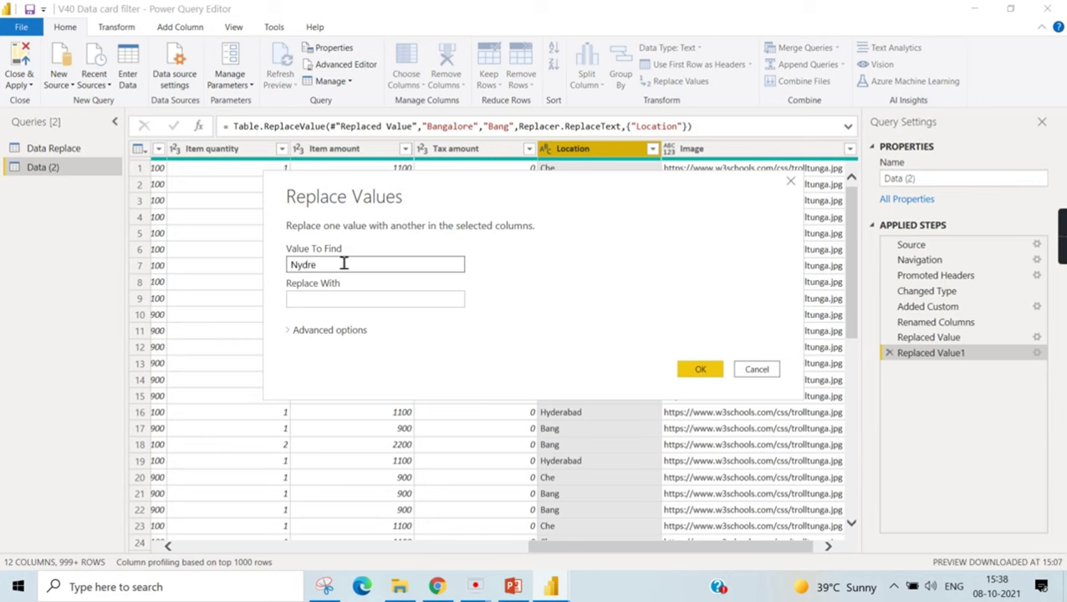
key("BackSpace")
key("BackSpace")
key("BackSpace")
key("Tab")
type("Hy")
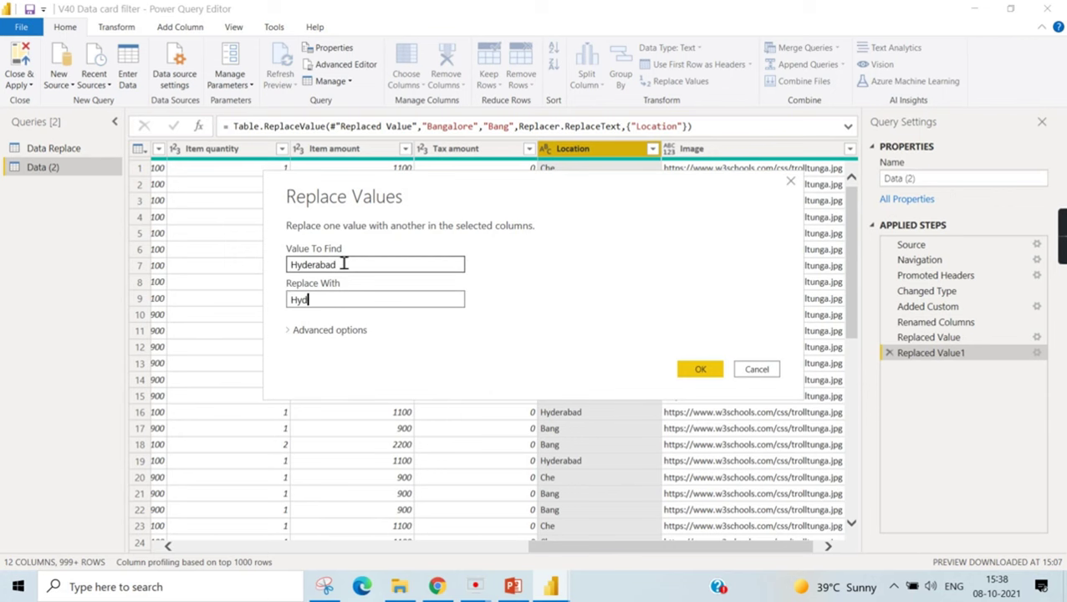
left_click(700, 371)
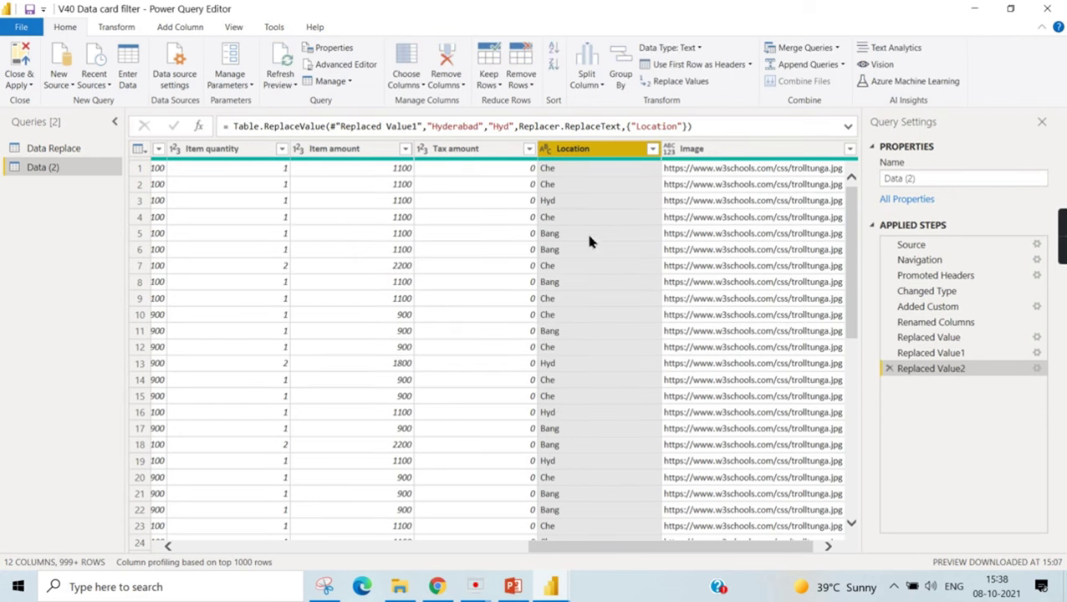
left_click(653, 149)
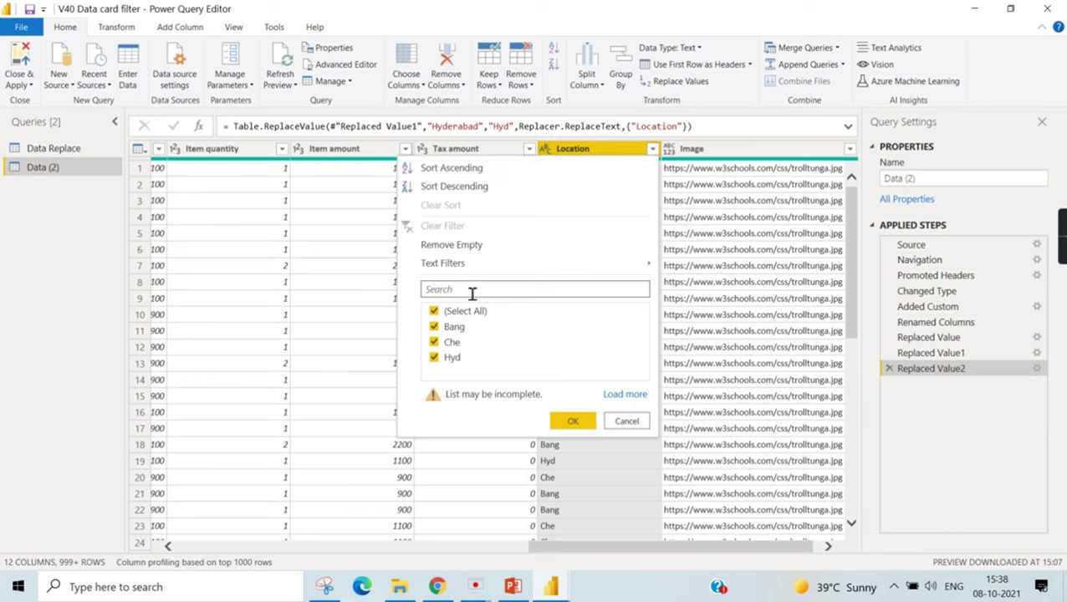
- Delete the unneeded Filtered Rows step and recheck the distinct Location values
left_click(572, 423)
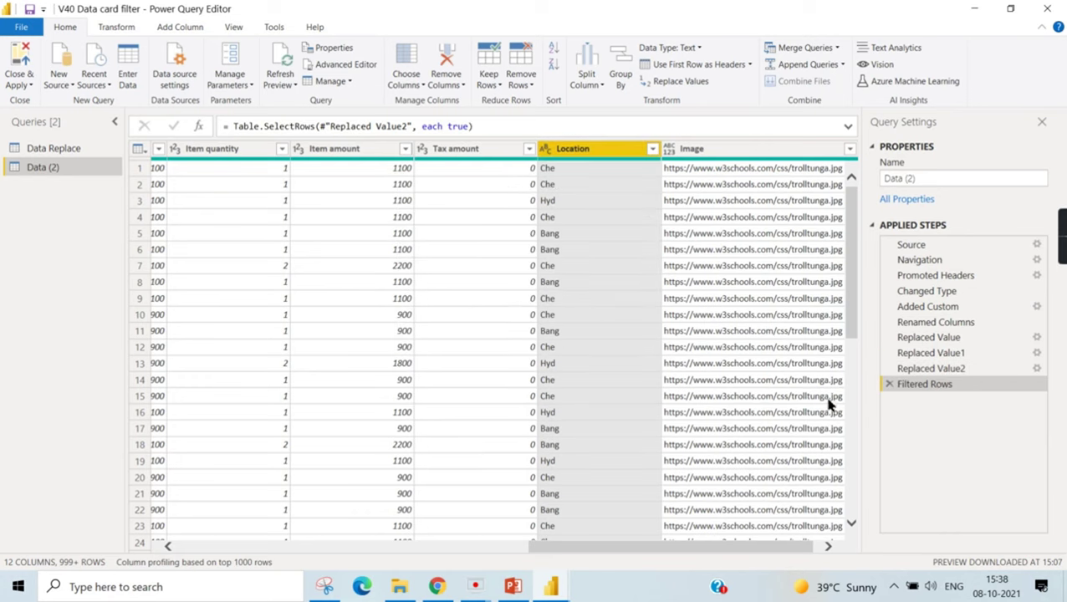
left_click(890, 385)
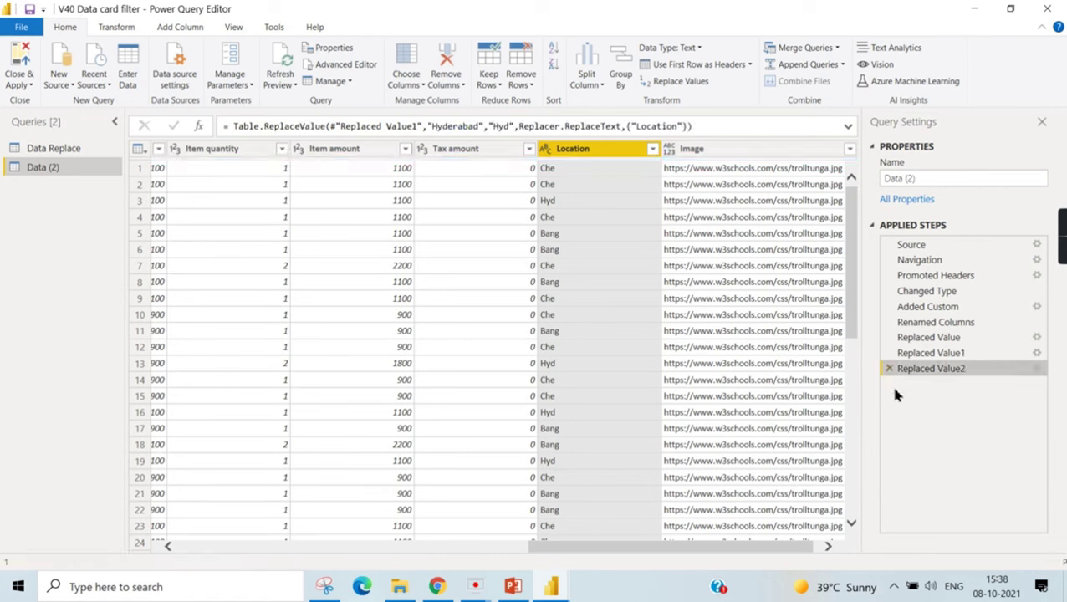
left_click(652, 150)
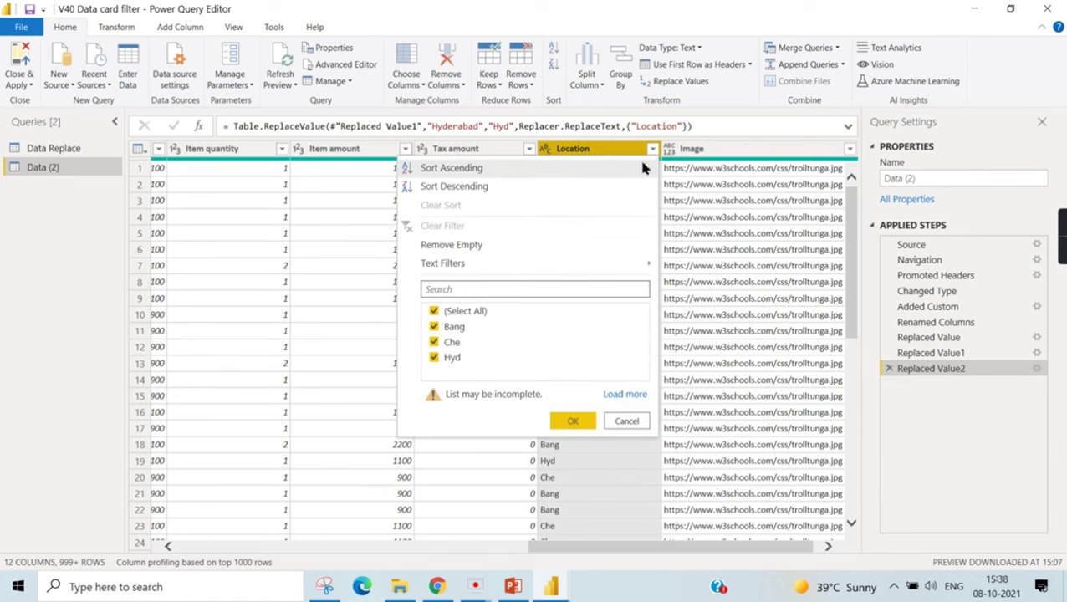
left_click(641, 421)
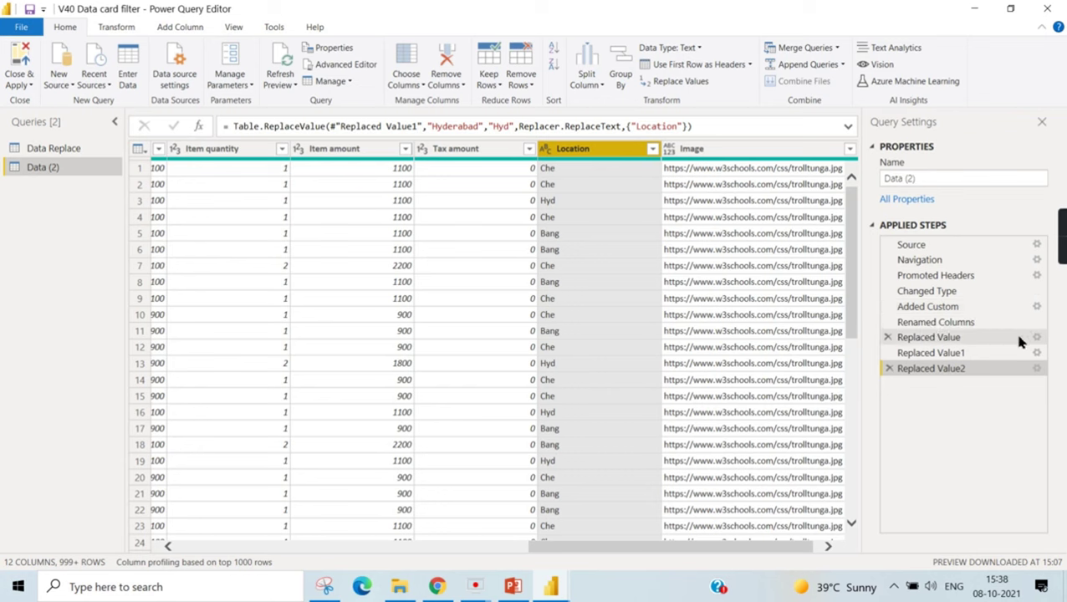
- Step through the three Replaced Value steps, then switch to the Data Replace query
left_click(930, 339)
left_click(929, 354)
left_click(931, 369)
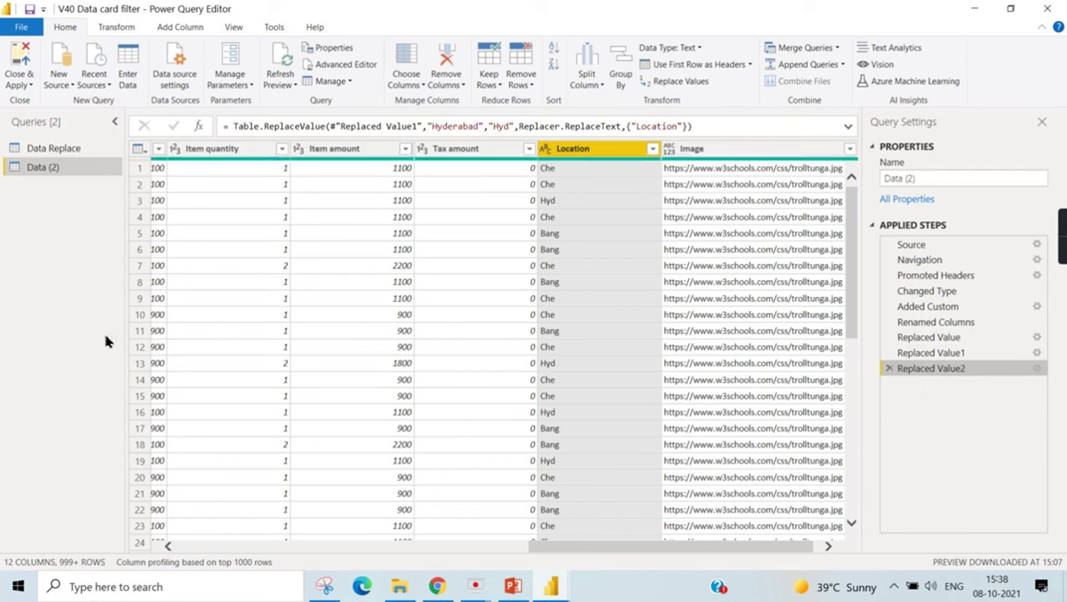
left_click(58, 154)
left_click_drag(393, 548, 796, 557)
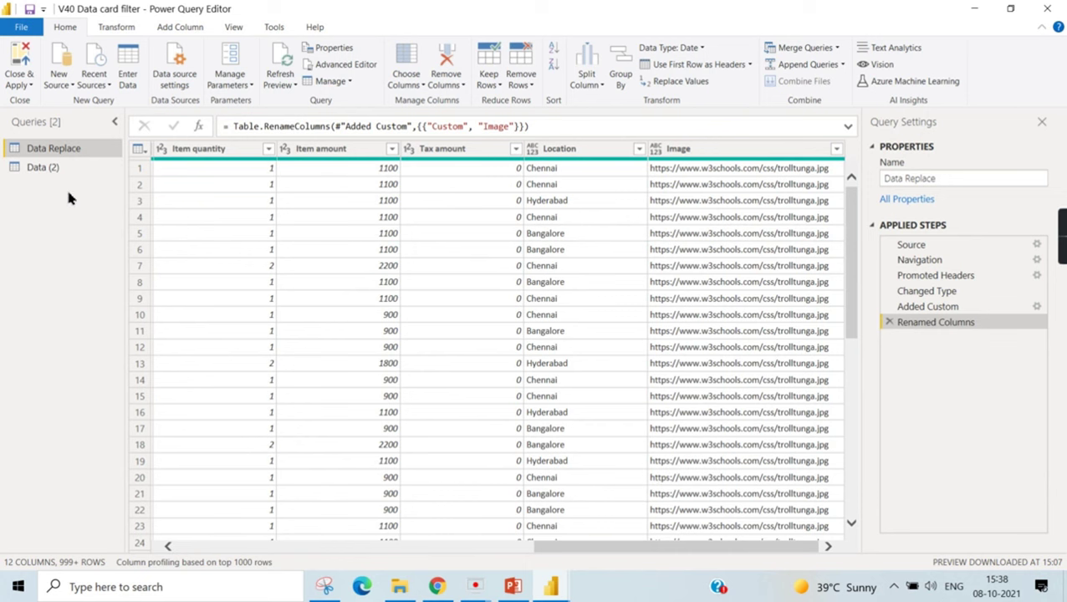
- Rename the Data (2) query to 'Data Replace_1'
left_click(46, 170)
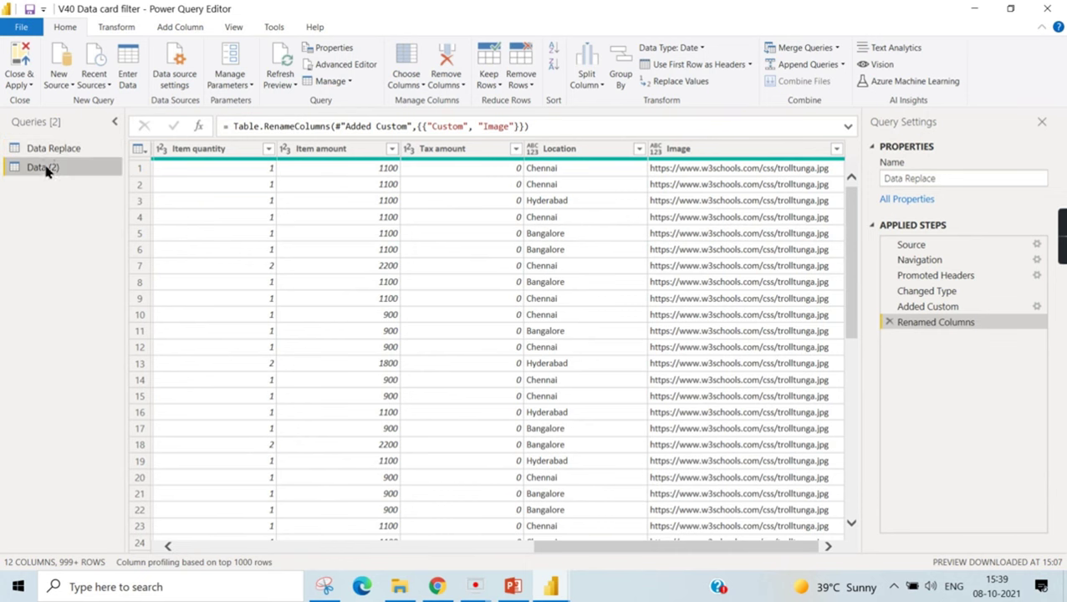
left_click(46, 170)
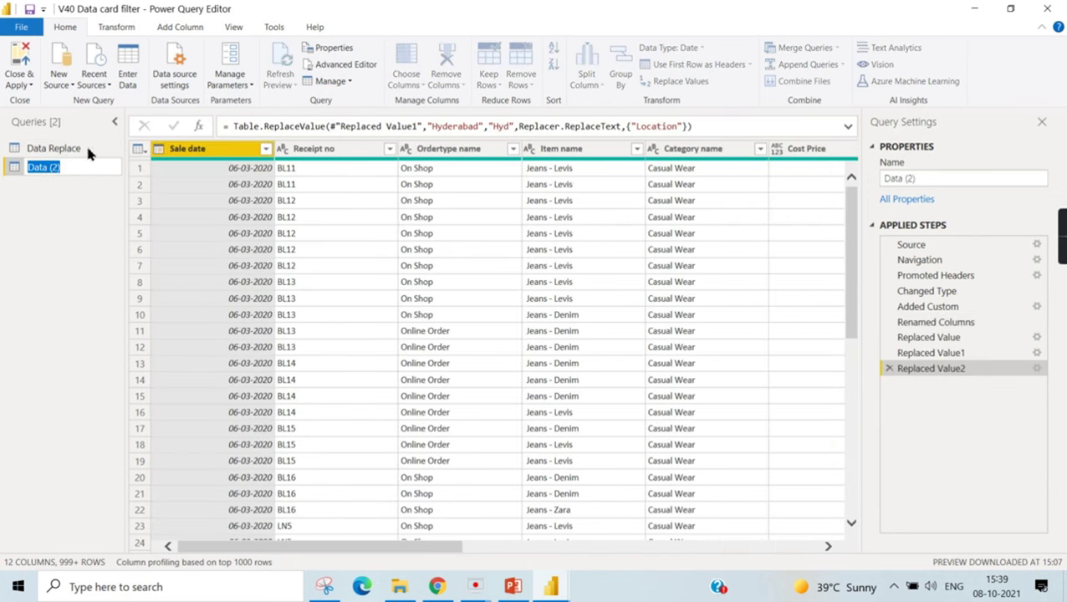
double_click(77, 149)
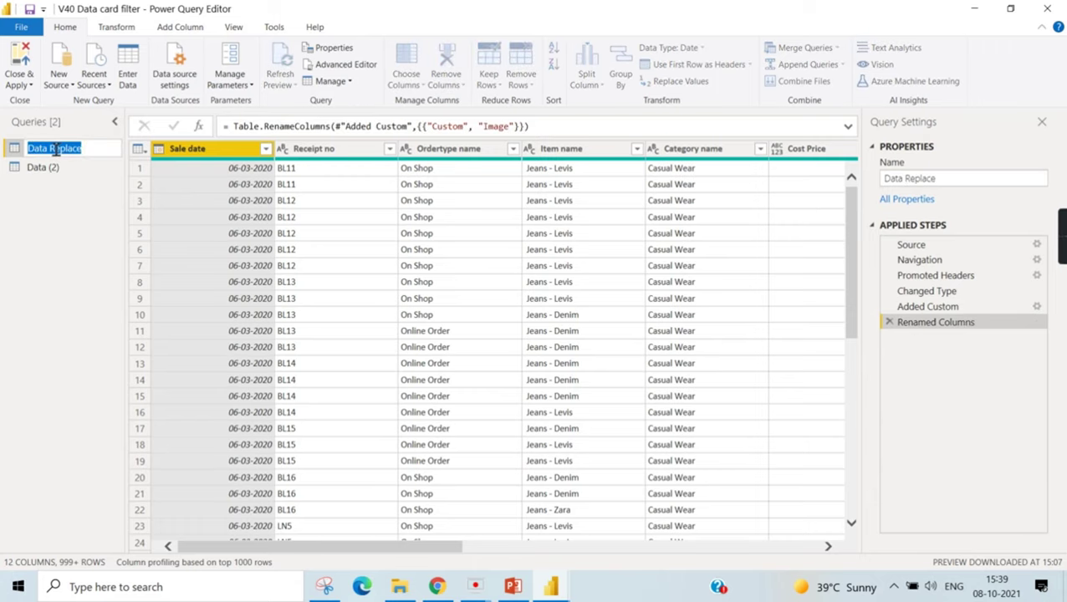
left_click(53, 170)
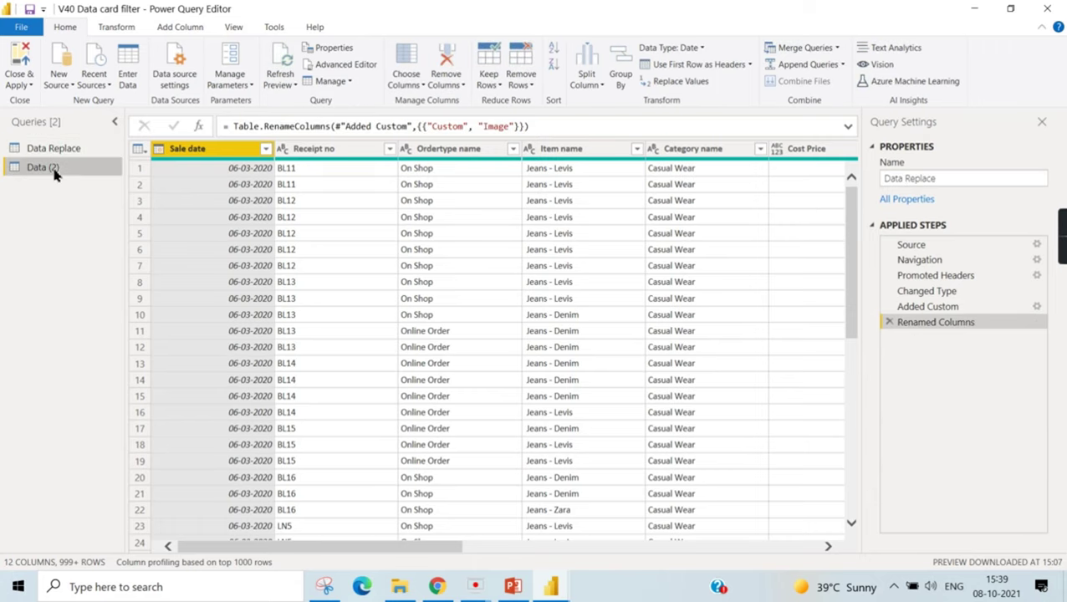
left_click_drag(462, 545, 819, 548)
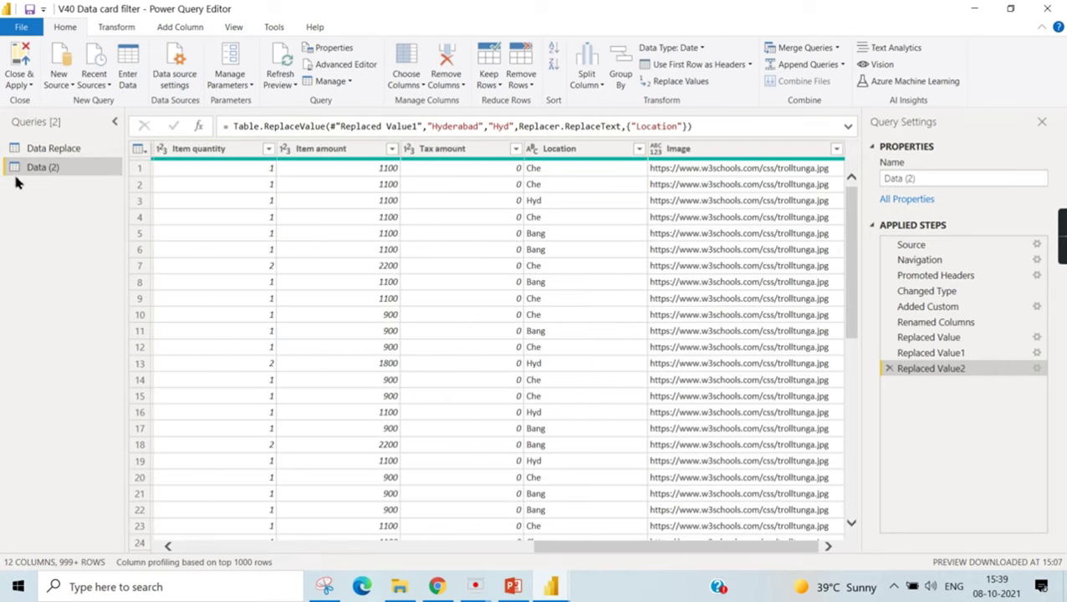
double_click(52, 169)
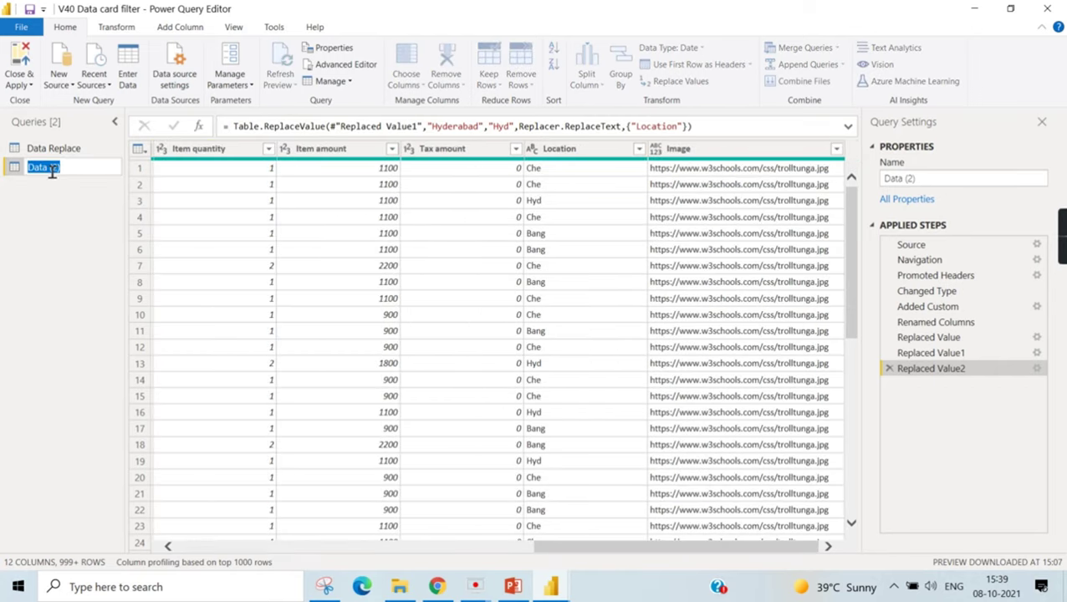
left_click(53, 168)
left_click_drag(53, 169, 132, 168)
type("Replace.")
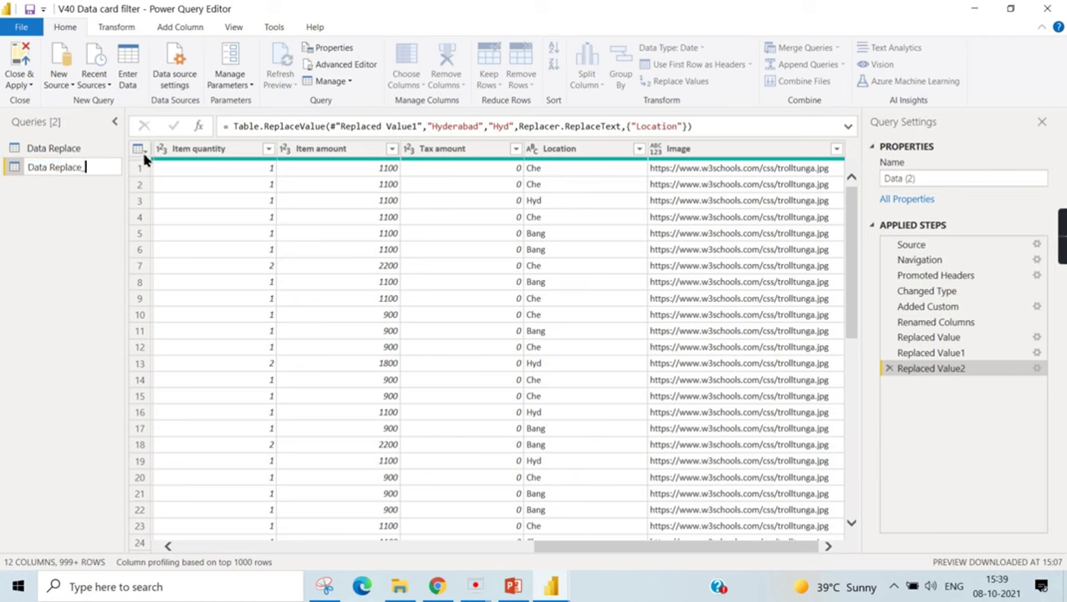
key("Return")
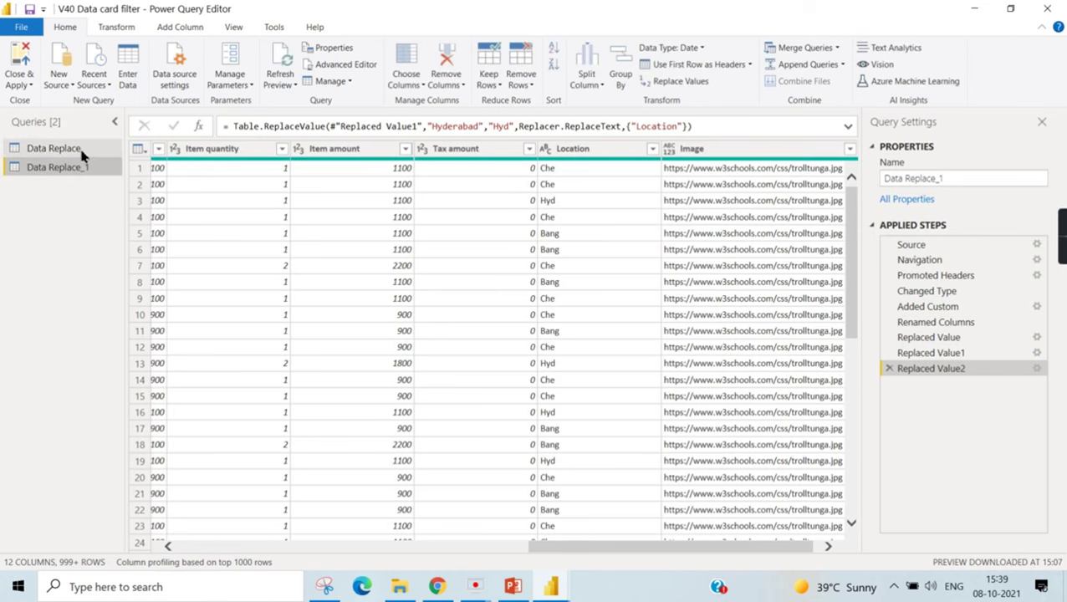
- Rename the Data Replace query to 'Data Cond' and select its Location column
left_click(81, 149)
double_click(81, 151)
double_click(81, 148)
type("Cond")
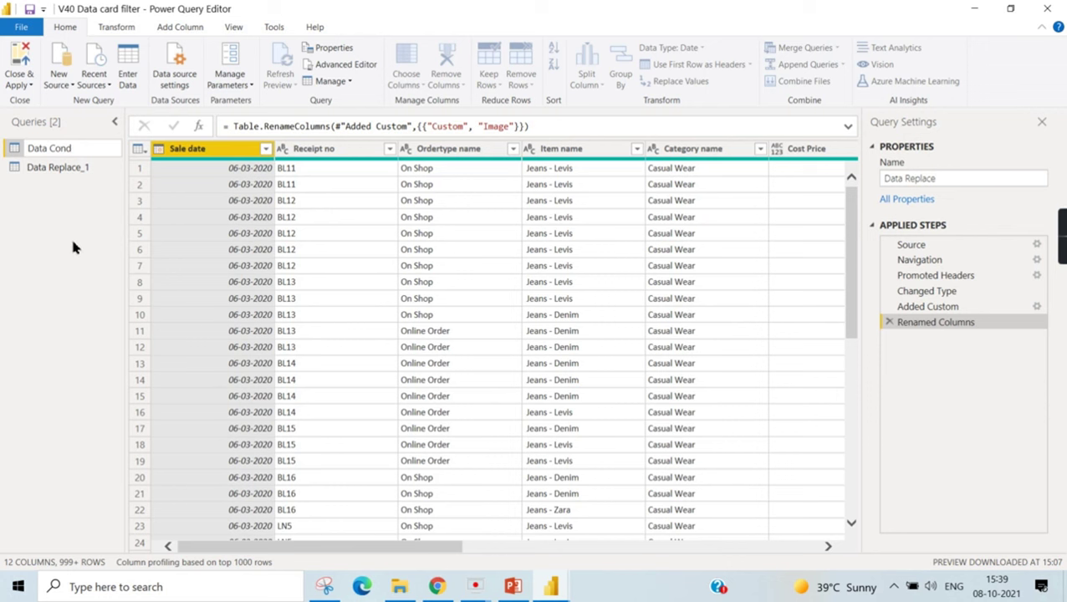
key("Return")
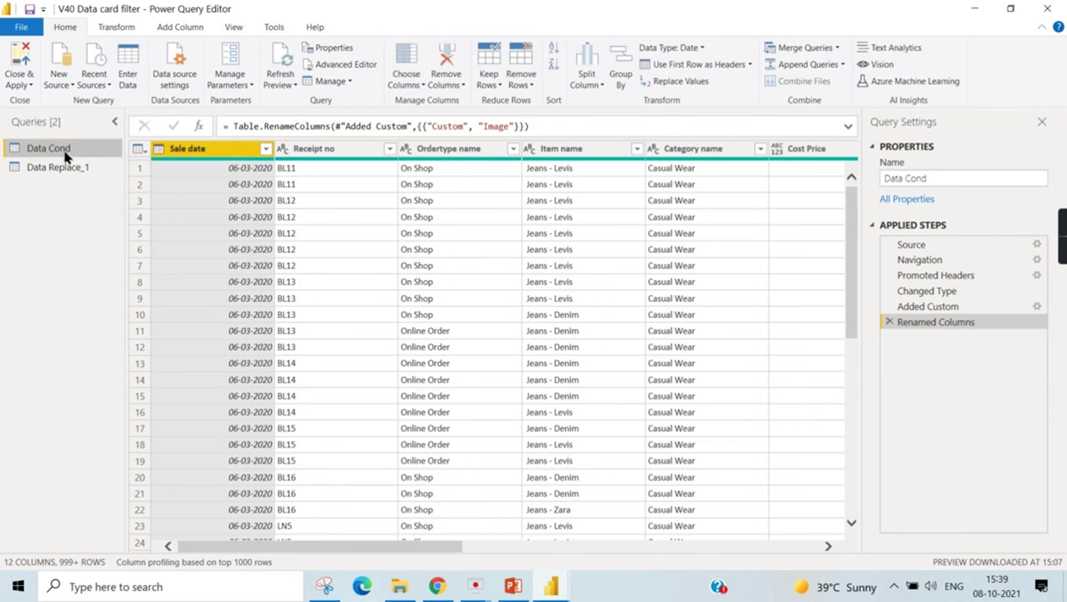
left_click_drag(410, 547, 771, 546)
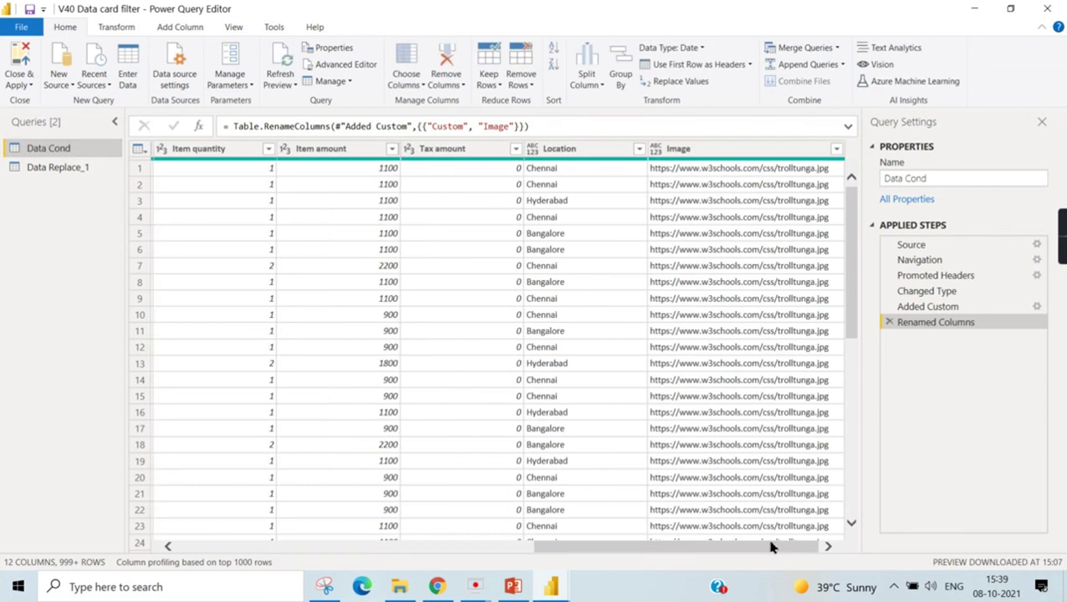
left_click(568, 149)
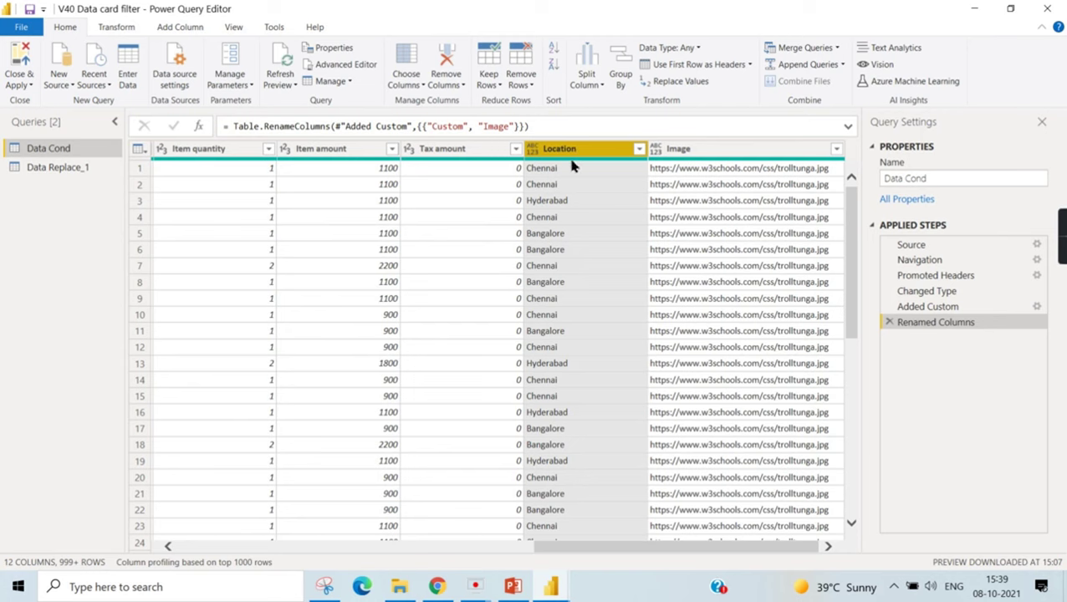
- Start a conditional column with the first rule: Location equals Chennai gives che
left_click(182, 30)
left_click(172, 50)
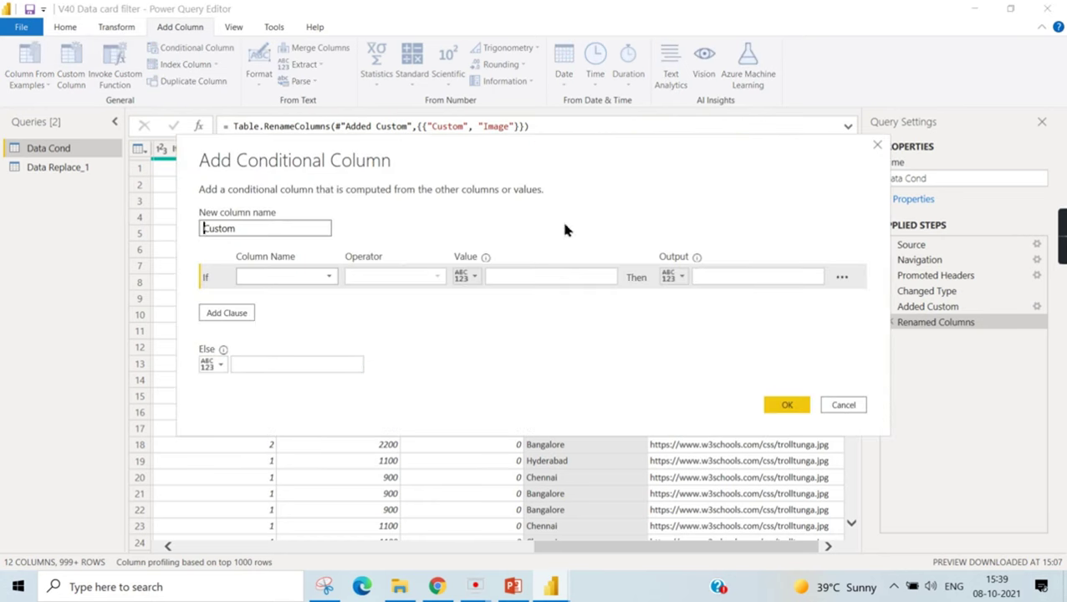
left_click(305, 276)
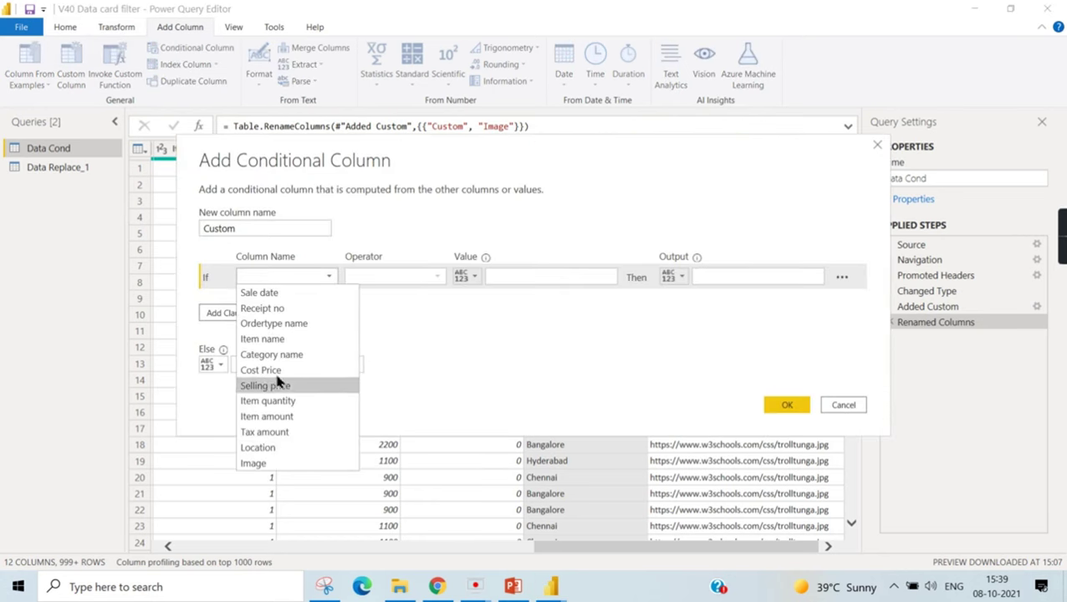
left_click(289, 448)
left_click(520, 278)
type("Chennai")
key("Tab")
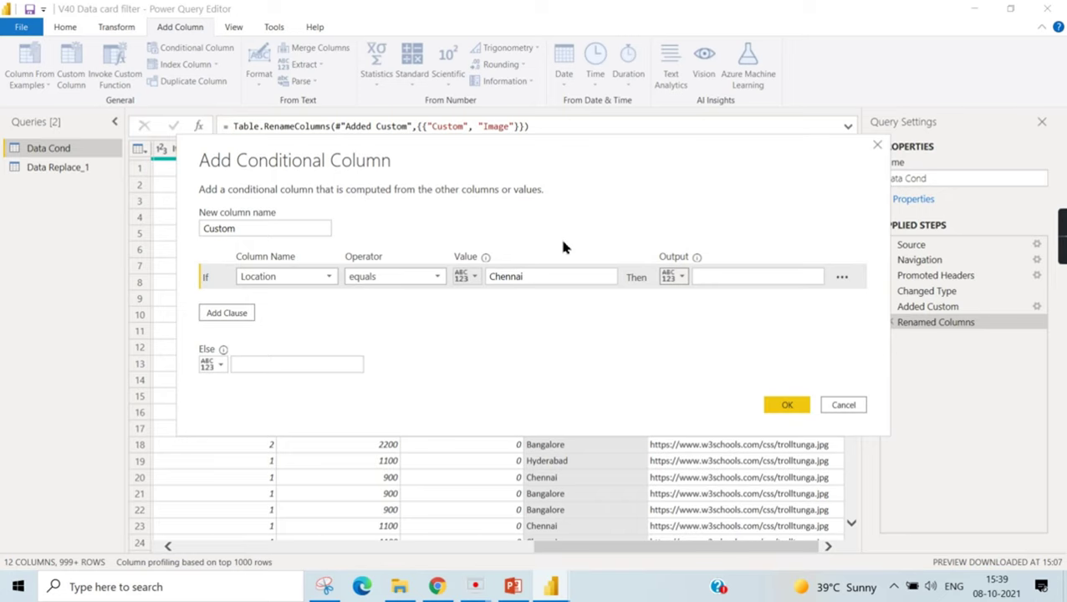
left_click(804, 278)
type("che")
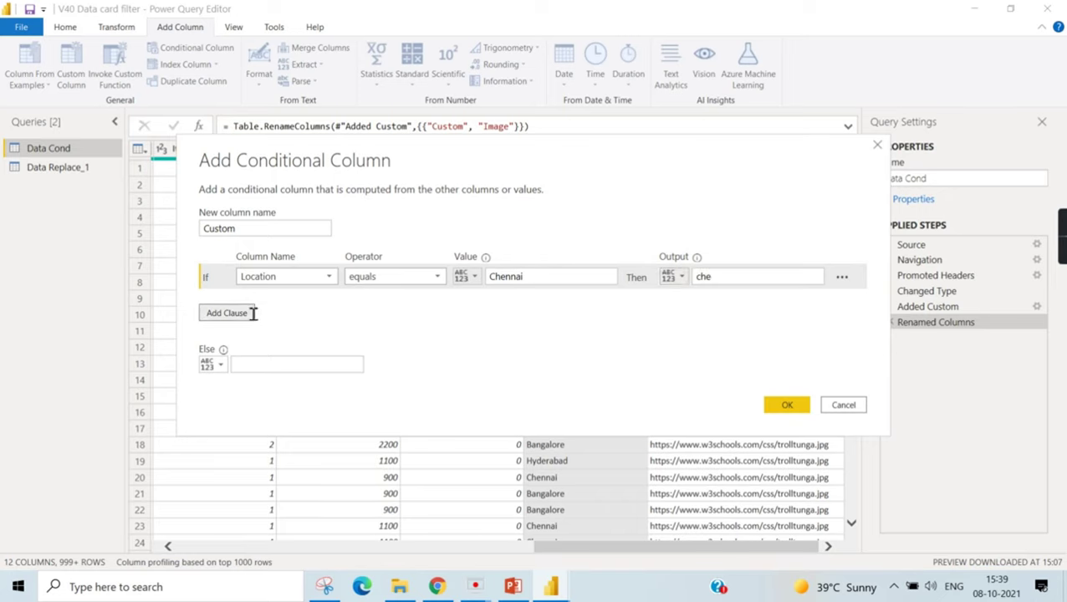
- Add a second rule: Location equals Bangalore gives Bang
left_click(226, 312)
left_click(317, 301)
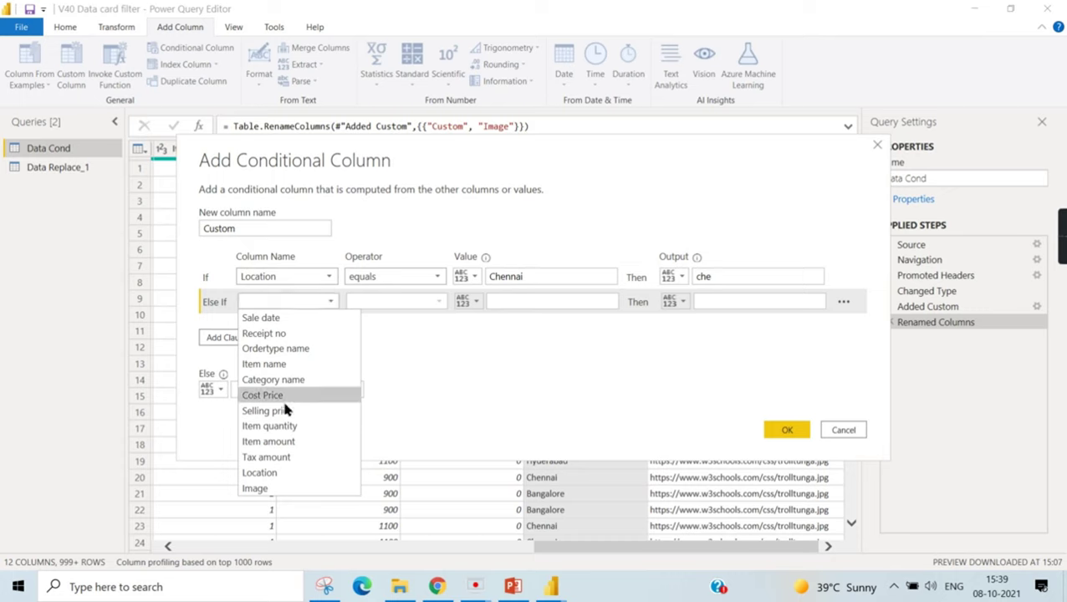
left_click(260, 473)
left_click(506, 303)
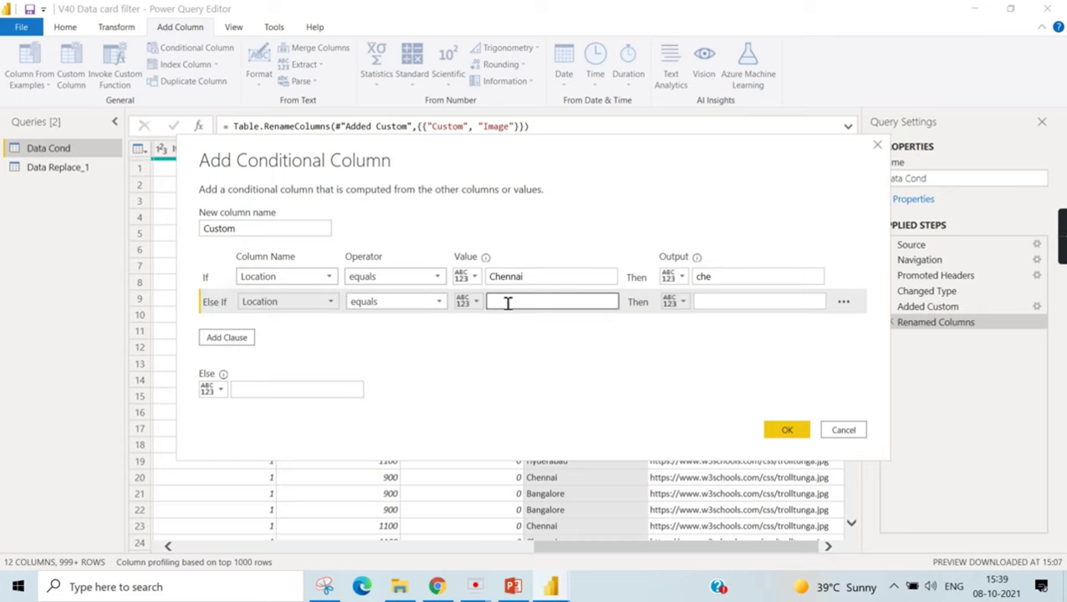
type("Bangalore")
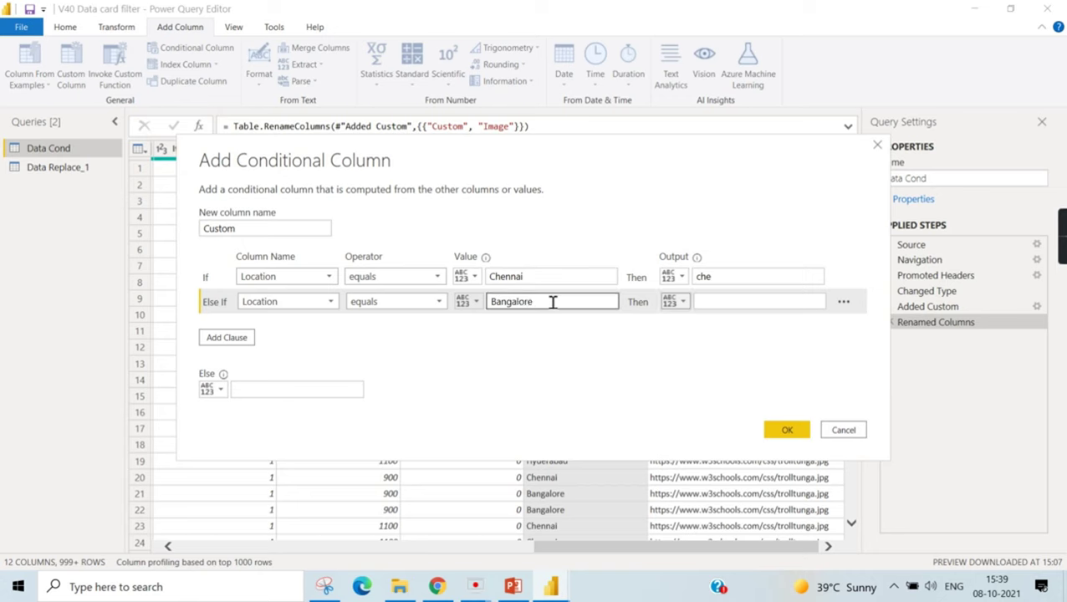
left_click(735, 301)
type("Bang")
- Add a third rule: Location equals Hyderabad gives Hyd
left_click(236, 337)
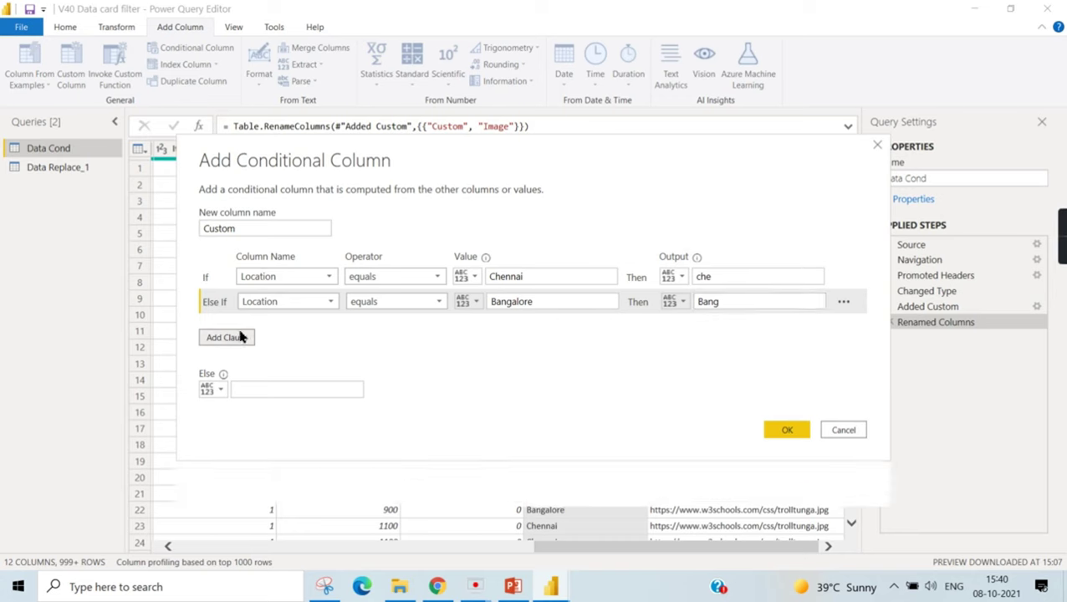
left_click(272, 324)
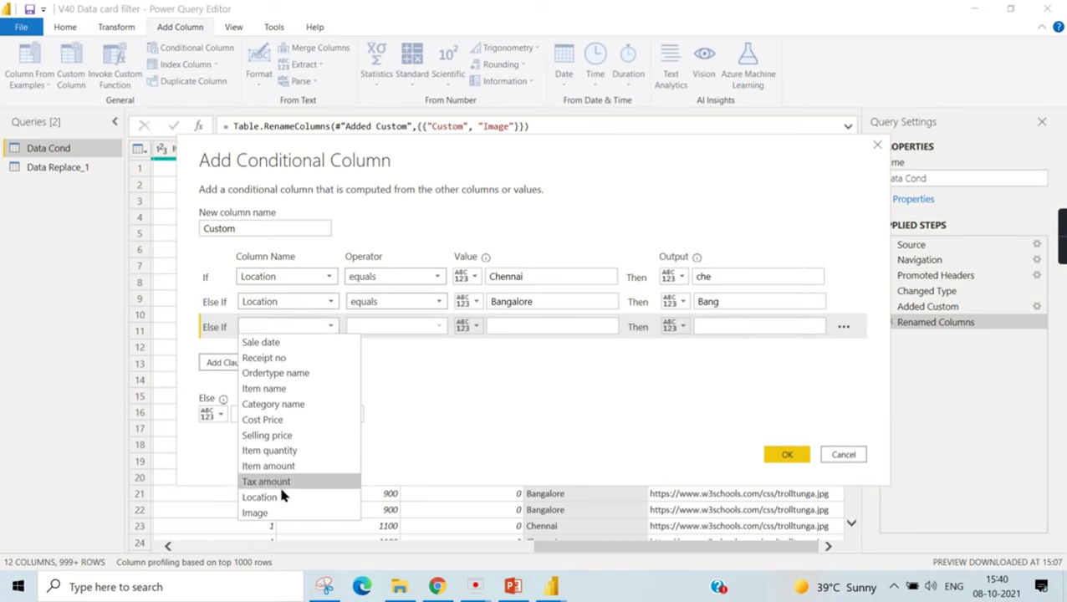
left_click(391, 378)
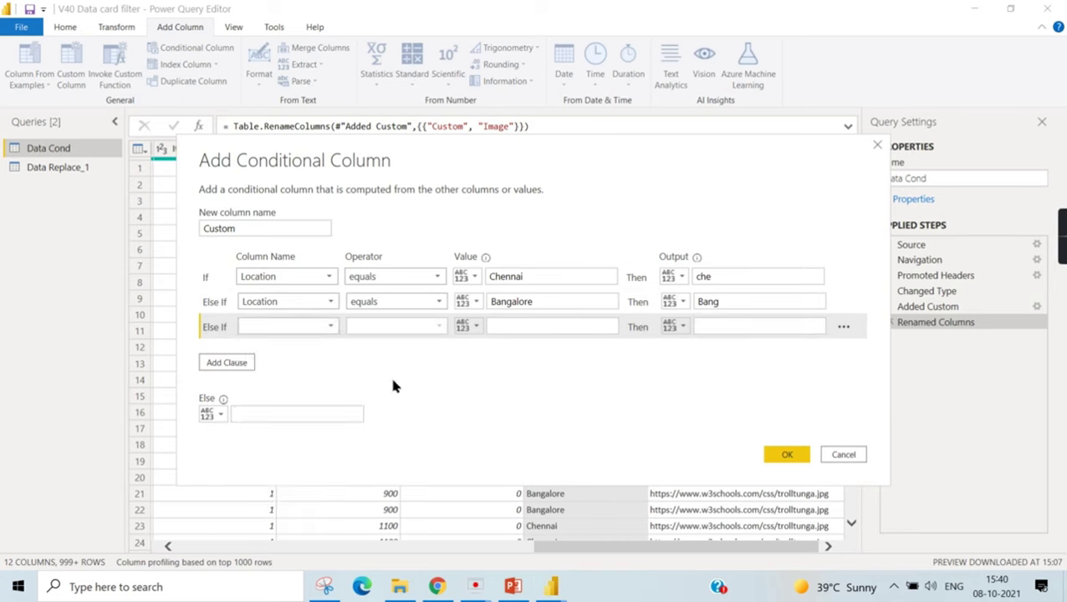
left_click(293, 321)
left_click(276, 498)
left_click(522, 326)
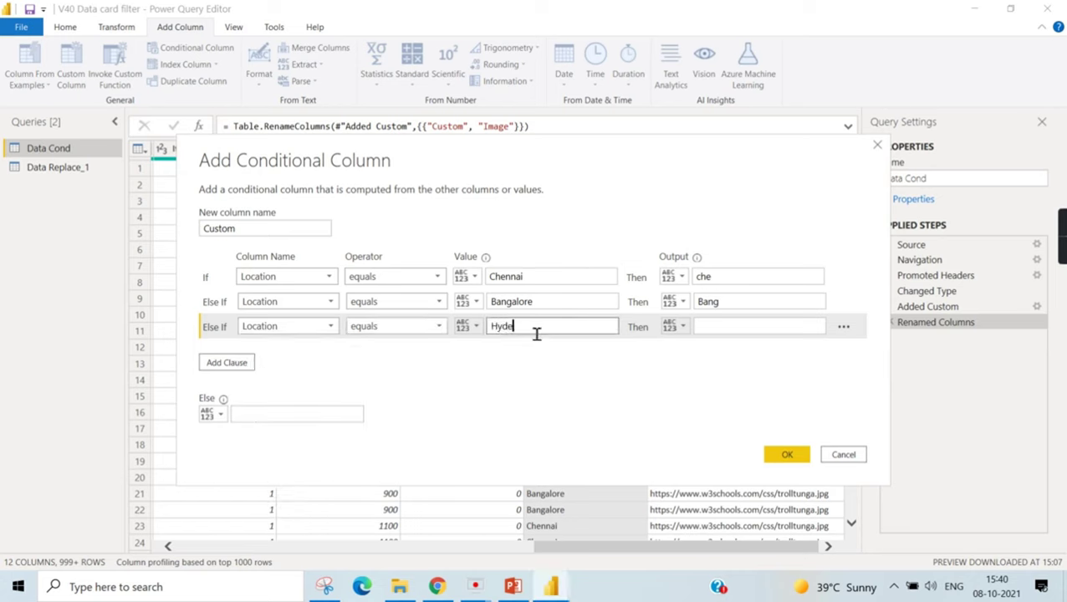
type("Hyderabad")
left_click(755, 334)
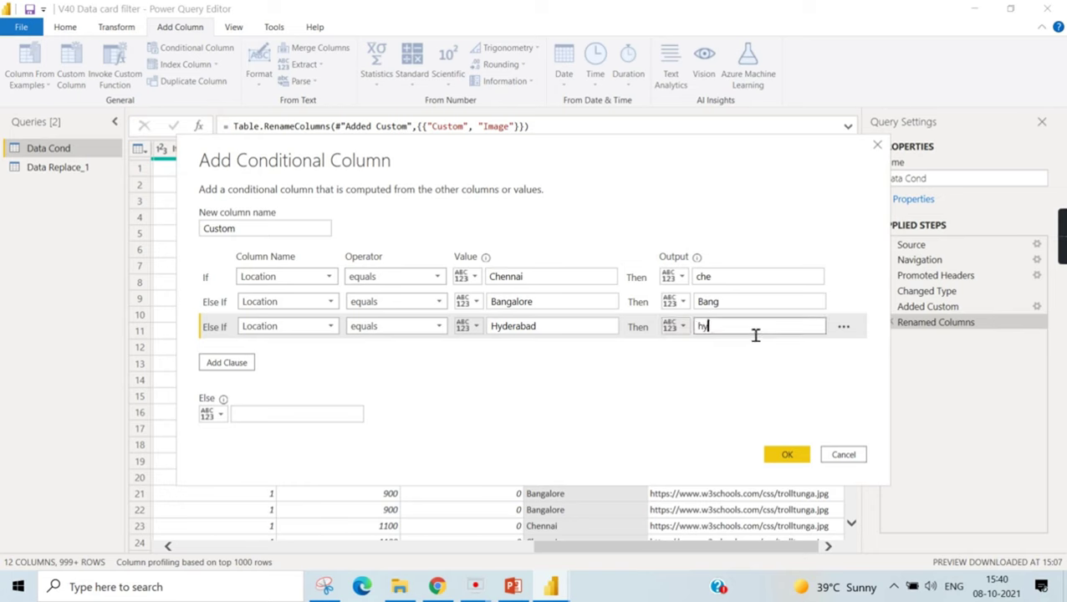
type("Hyd")
- Use the Location column as the Else value, create the Custom column, then view Data Replace_1
left_click(220, 411)
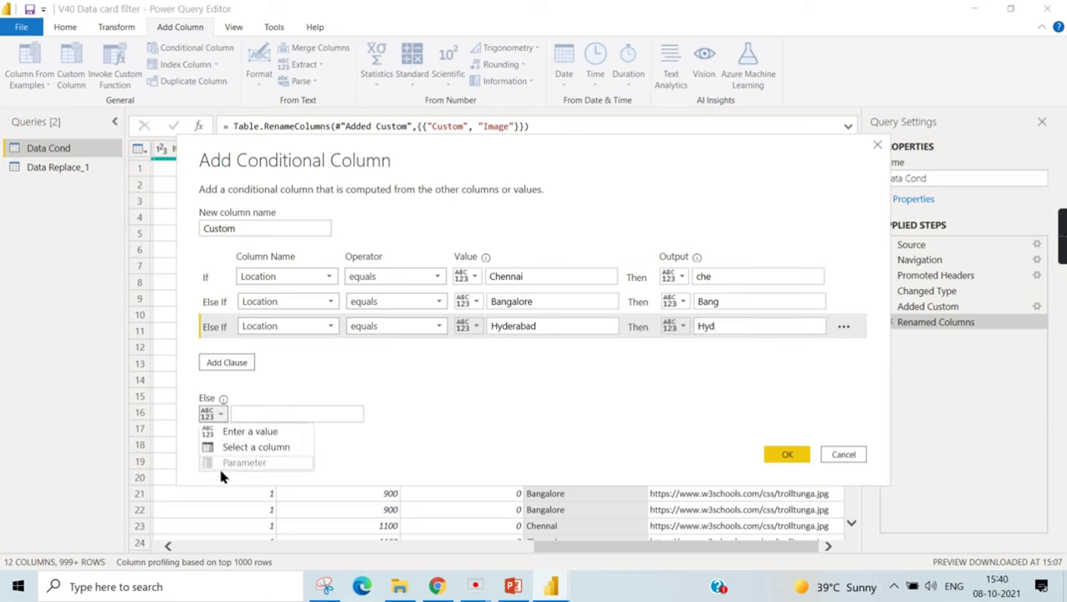
left_click(242, 447)
left_click(356, 416)
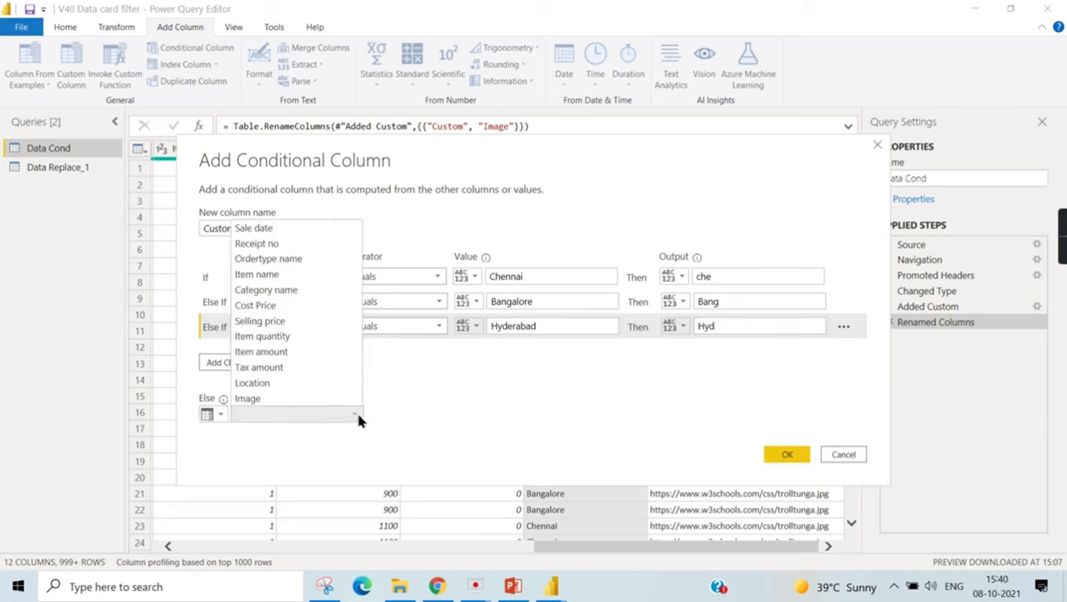
left_click(278, 385)
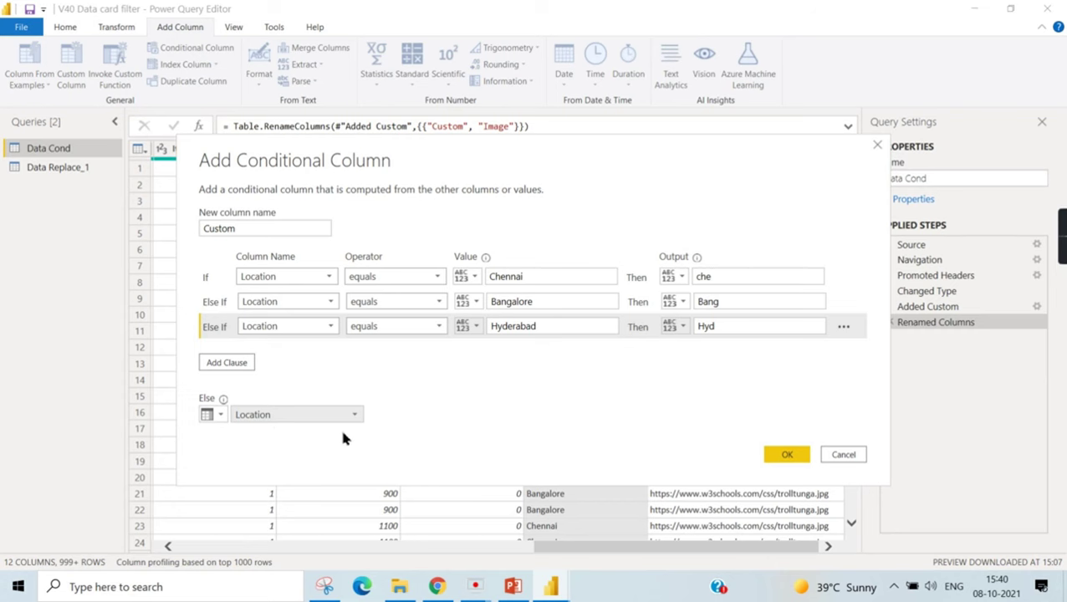
left_click(798, 453)
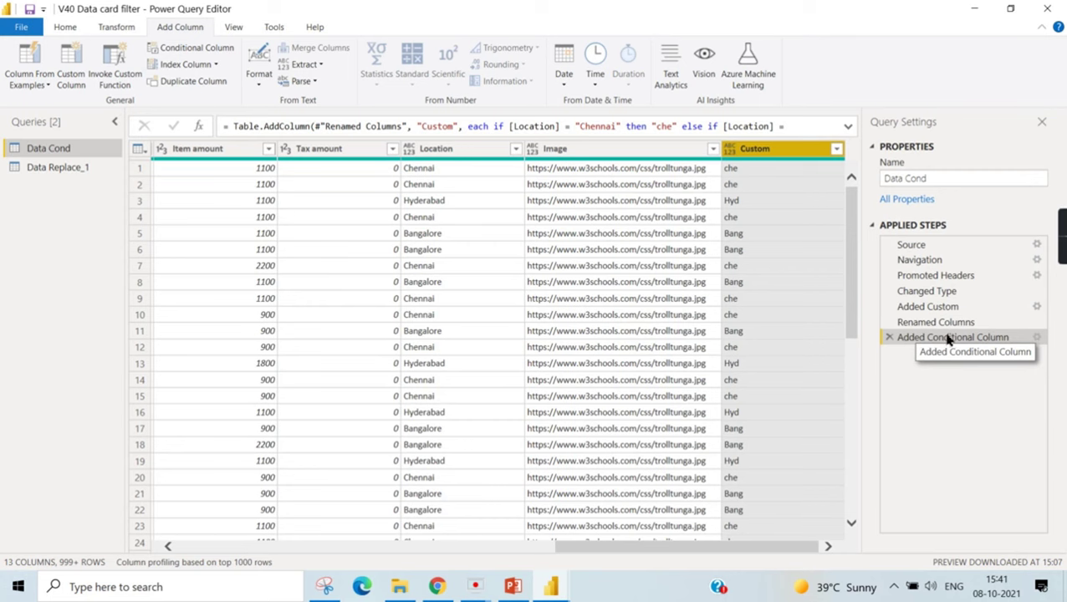
left_click(67, 169)
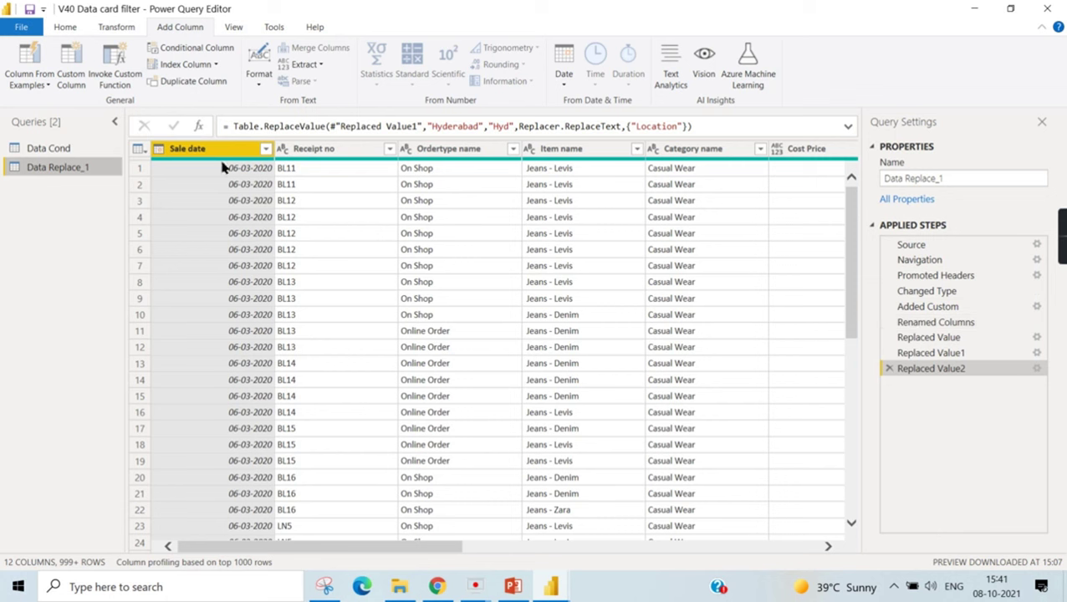
left_click(90, 148)
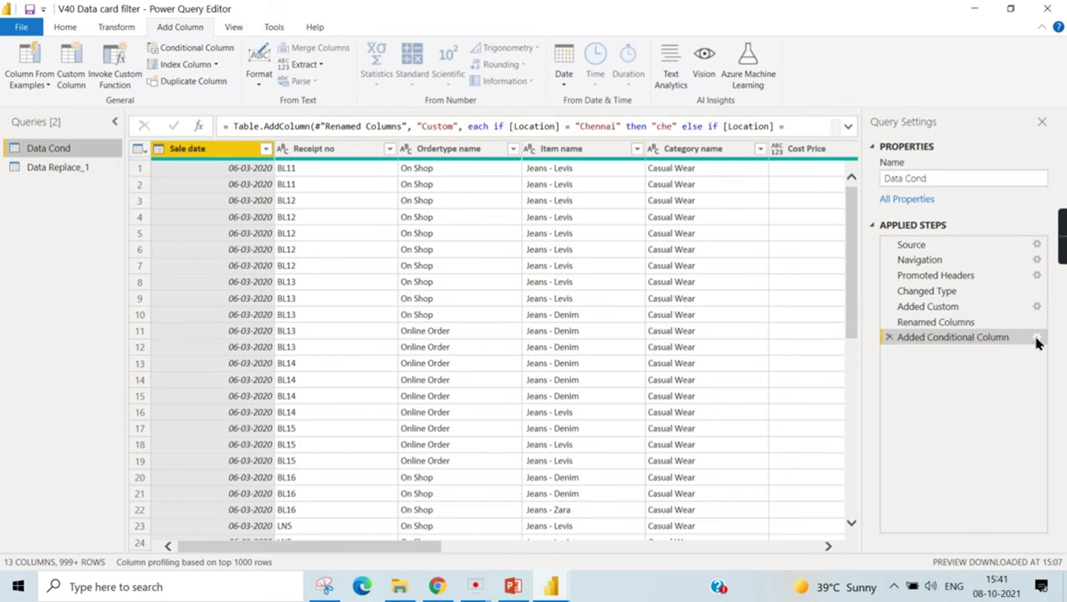
left_click(1037, 338)
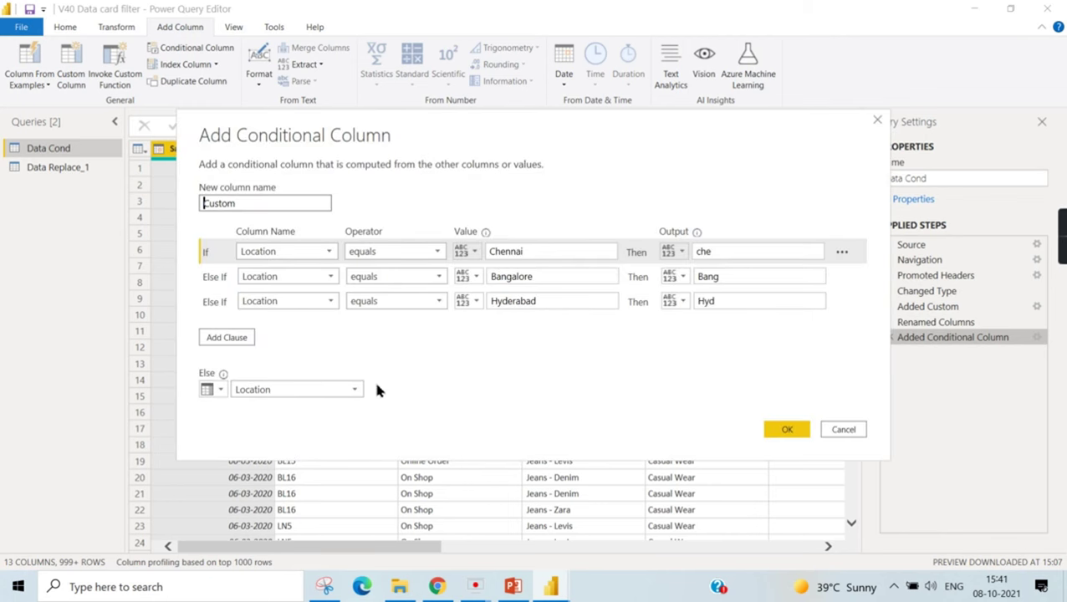
left_click(877, 119)
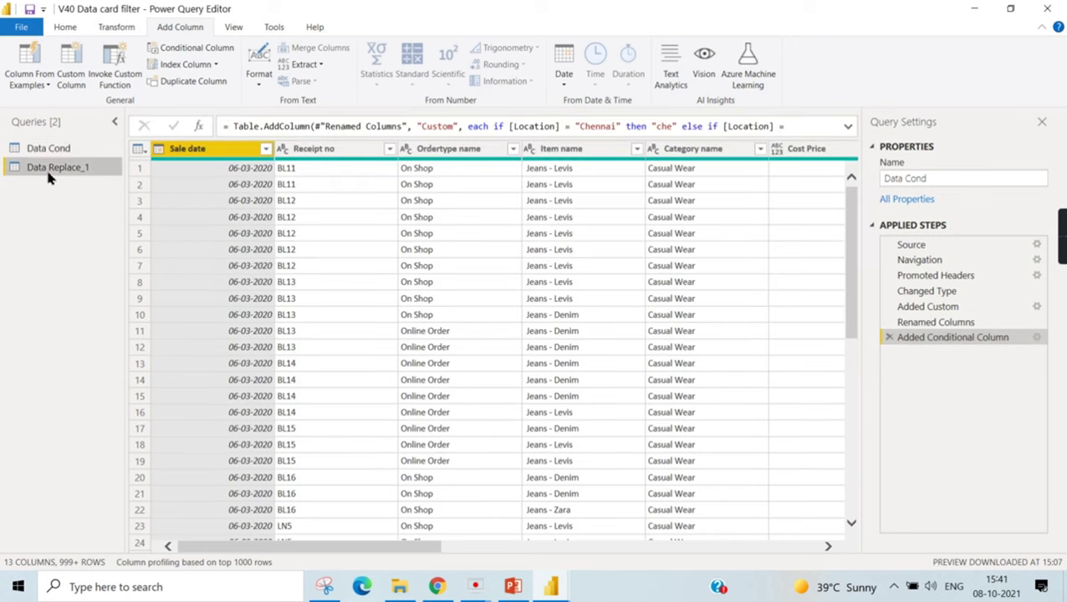
left_click(48, 170)
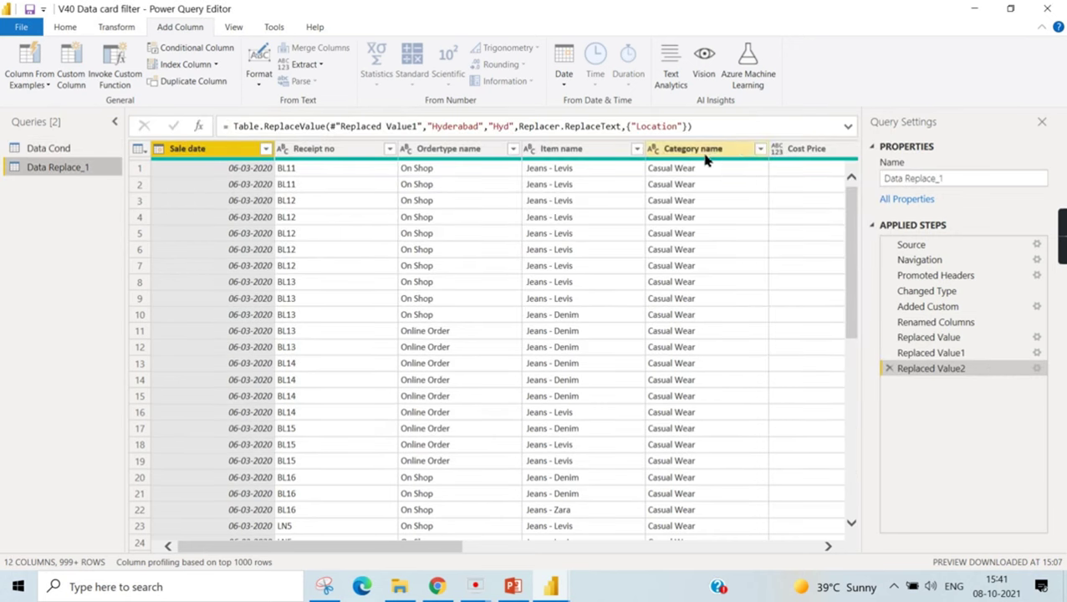
left_click_drag(449, 547, 852, 542)
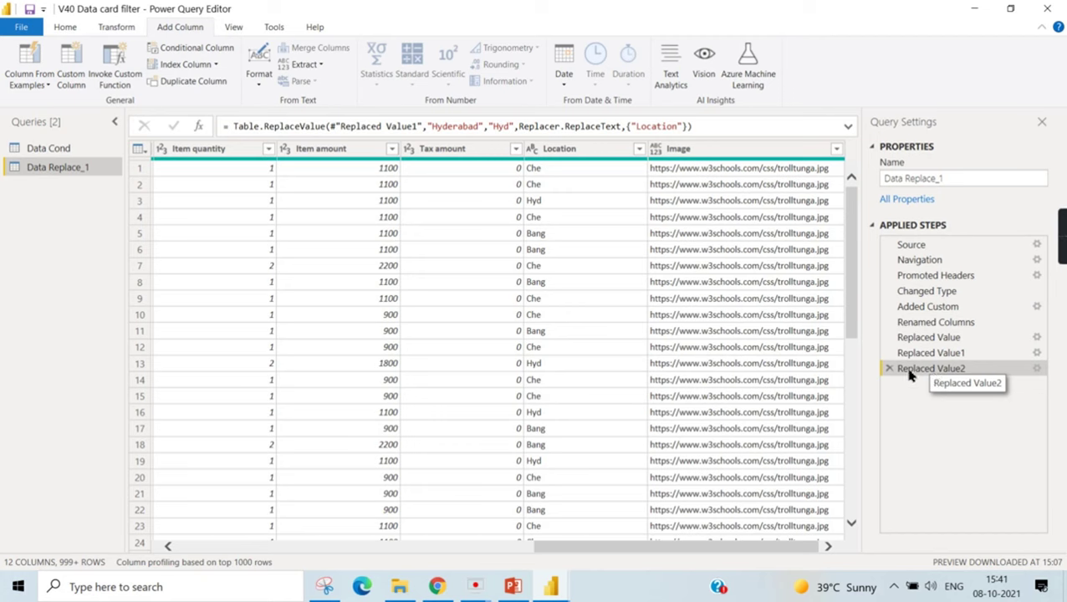
left_click(60, 151)
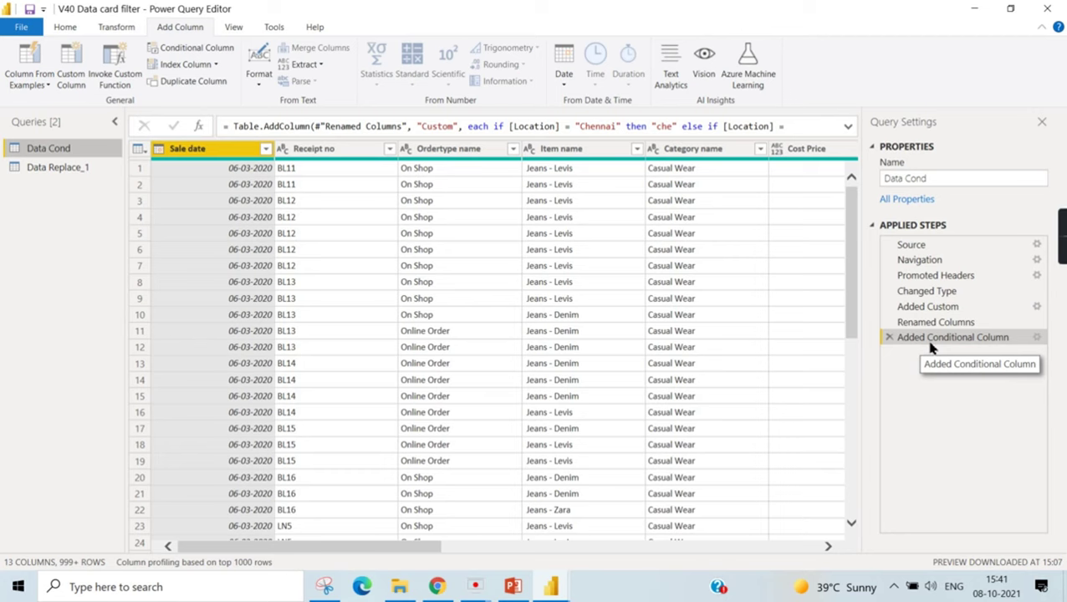
left_click(63, 169)
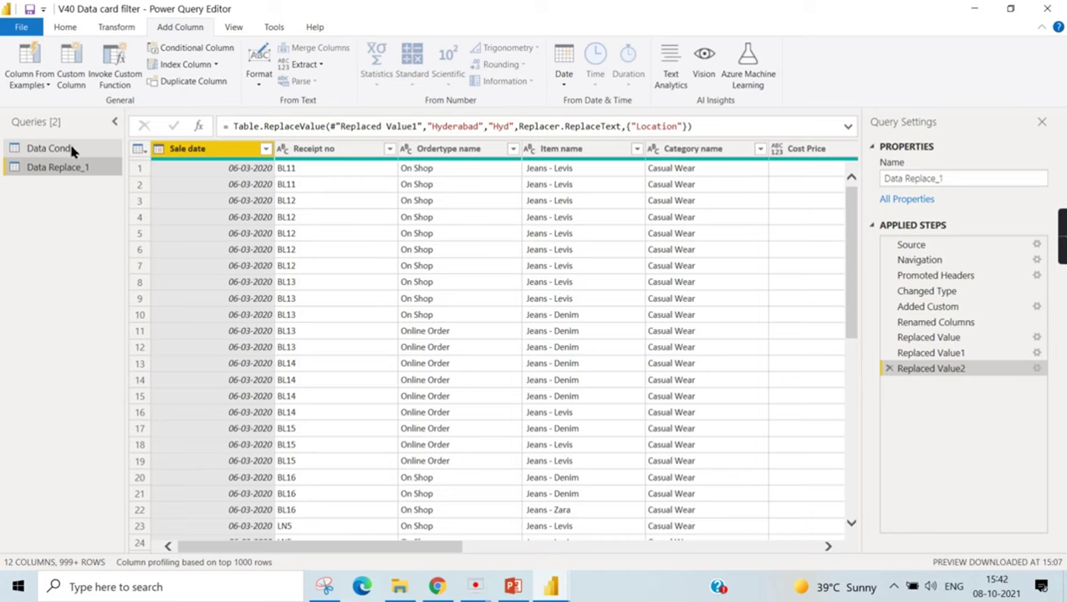
left_click(71, 150)
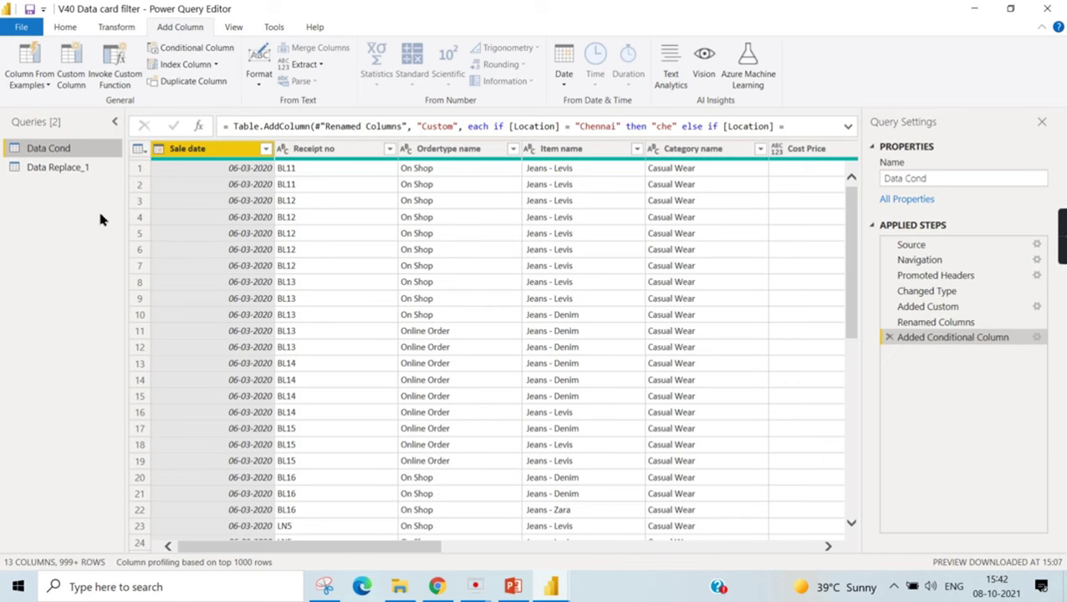
left_click(82, 167)
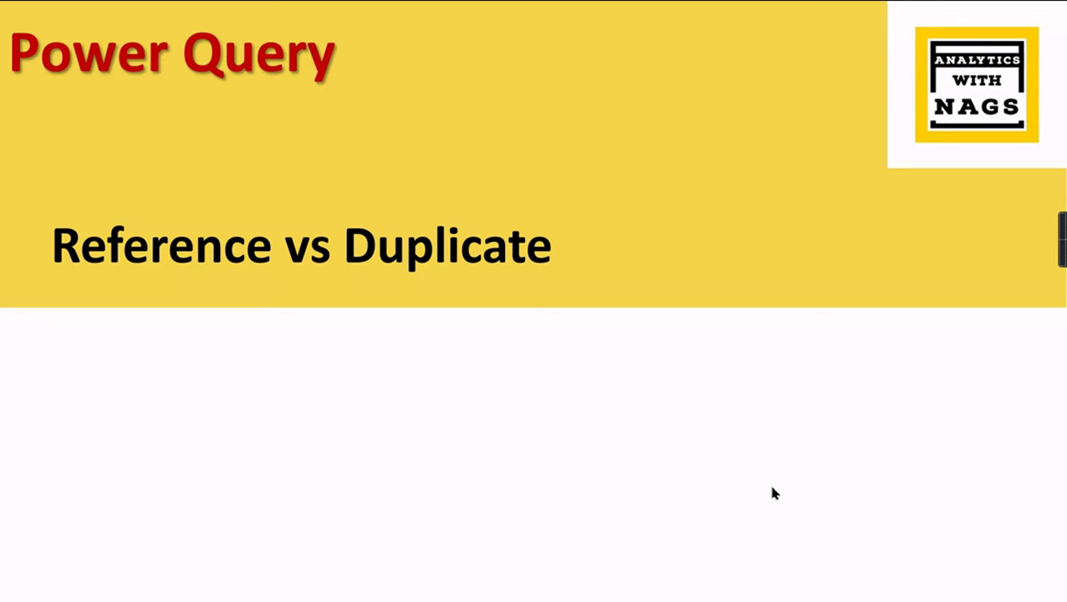
- End the PowerPoint slideshow to return to the V37 Reference vs duplicate report
key("Escape")
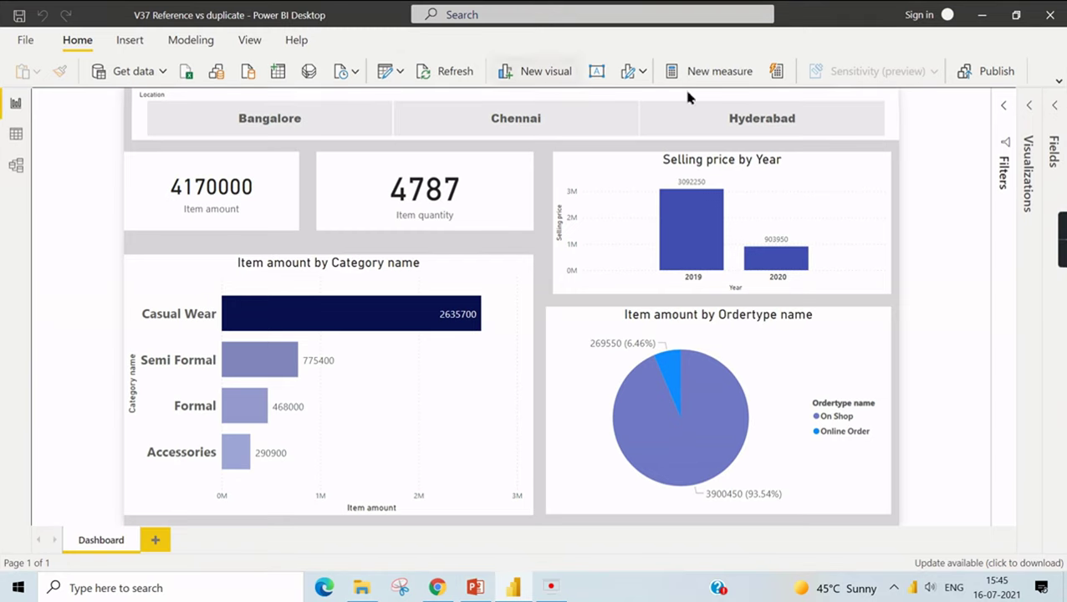
- Launch Power Query Editor via Transform data and view the Pos query's options
left_click(400, 71)
left_click(418, 107)
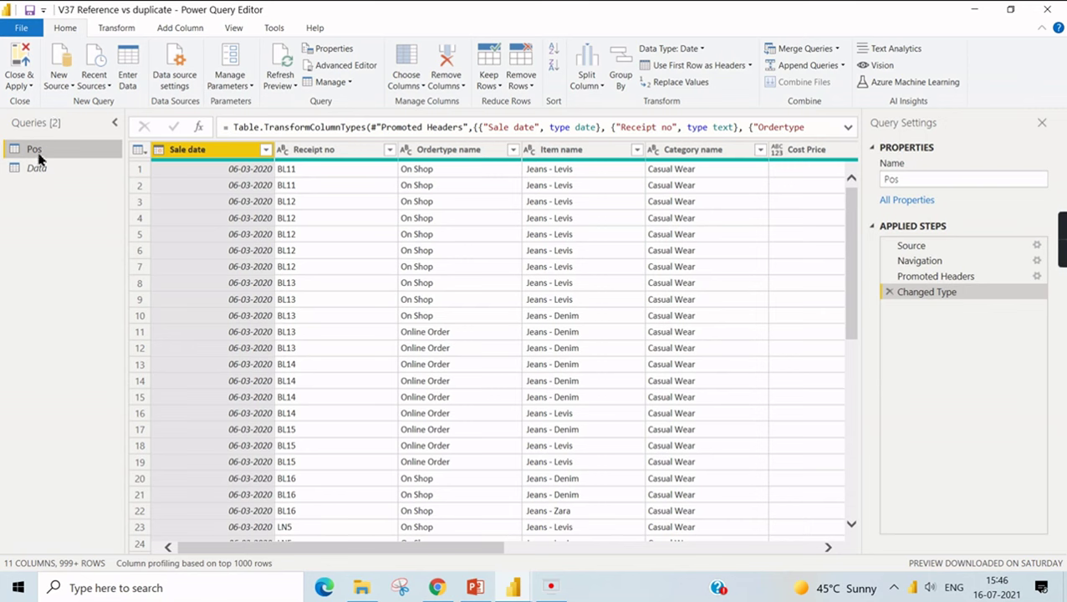
right_click(37, 156)
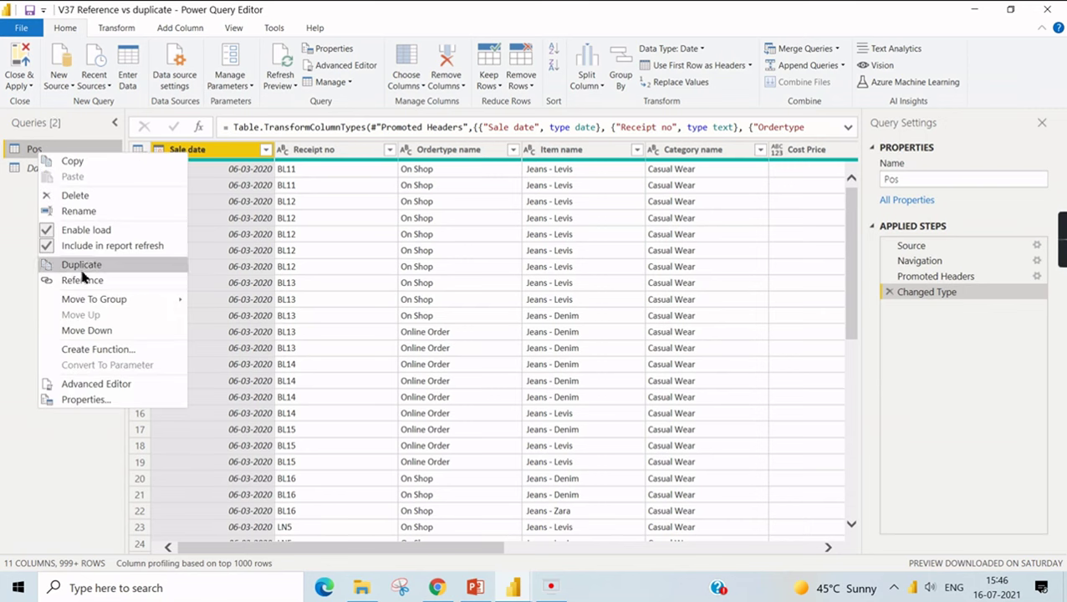
left_click(20, 305)
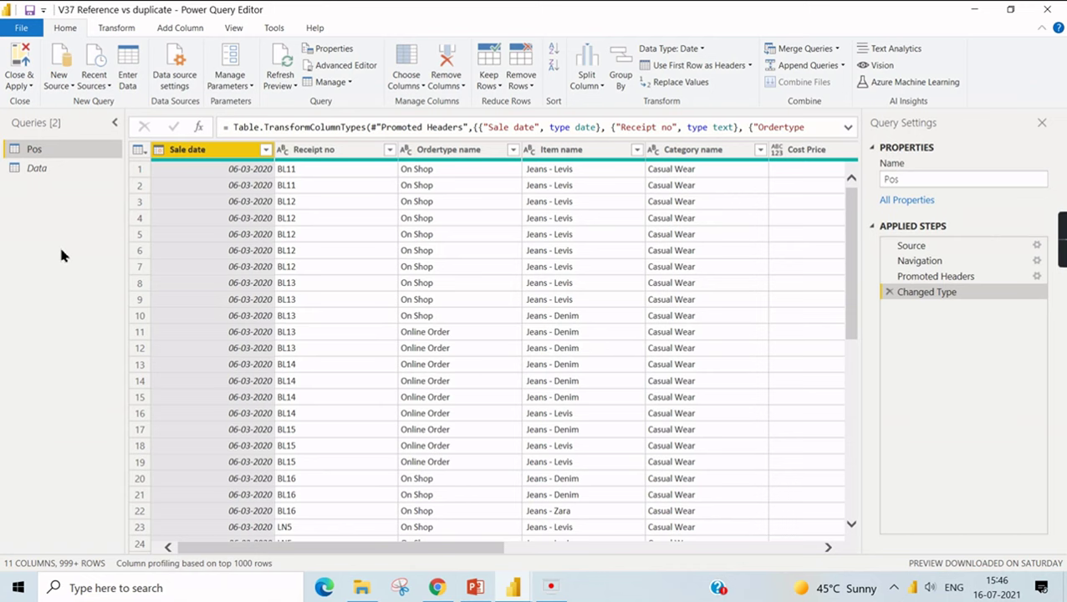
- Review the Pos query's Duplicate and Reference options again without choosing either
right_click(39, 152)
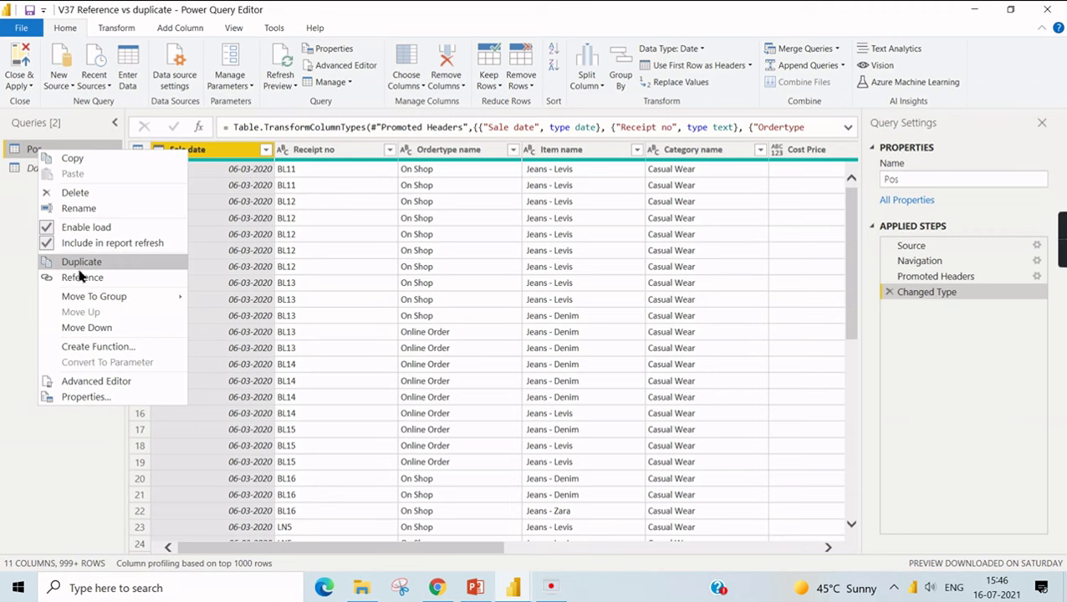
left_click(19, 237)
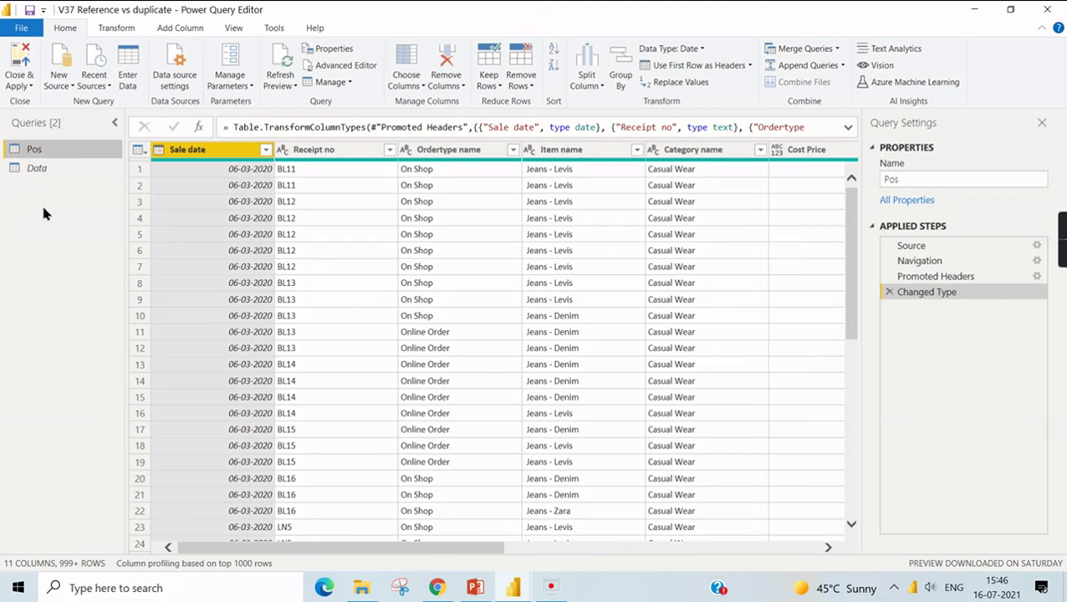
right_click(45, 155)
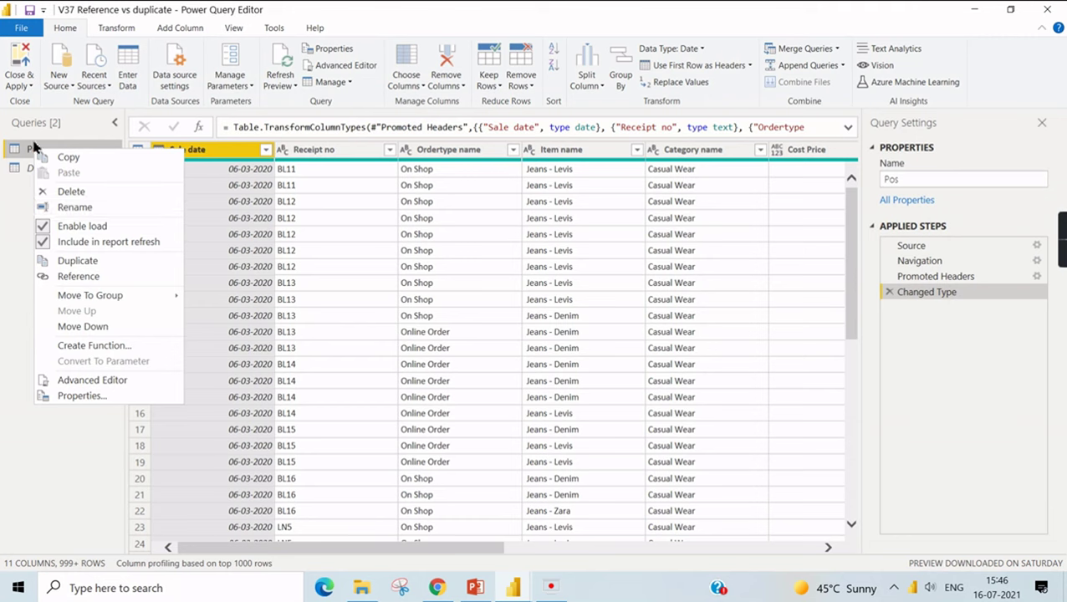
left_click(14, 226)
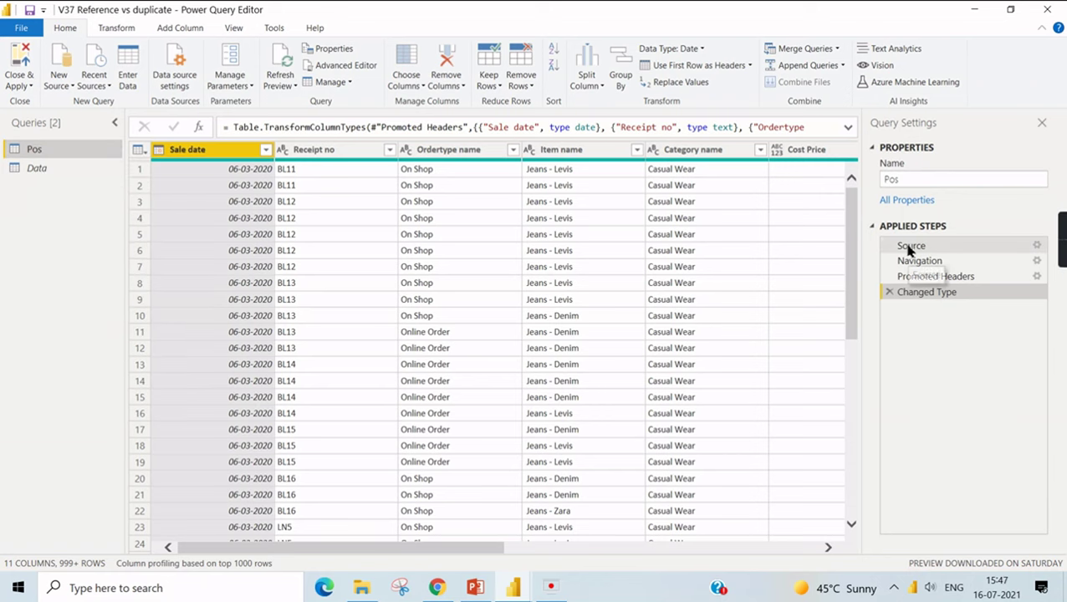
- Remove the Item name and Category name columns from the Pos query
left_click_drag(451, 557, 500, 552)
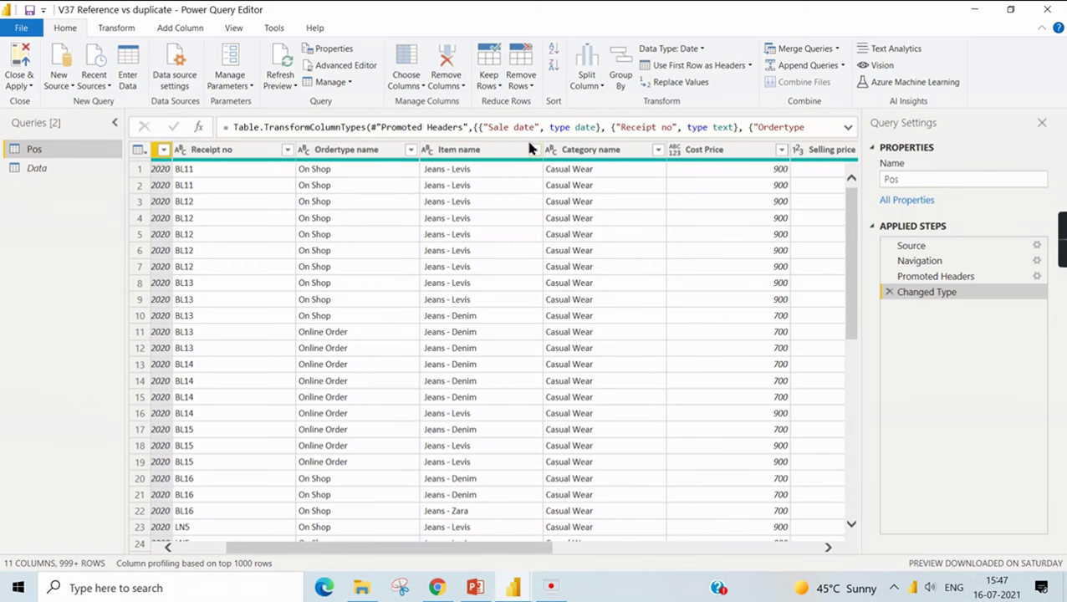
left_click(506, 149)
left_click(624, 150, "ctrl")
right_click(624, 150)
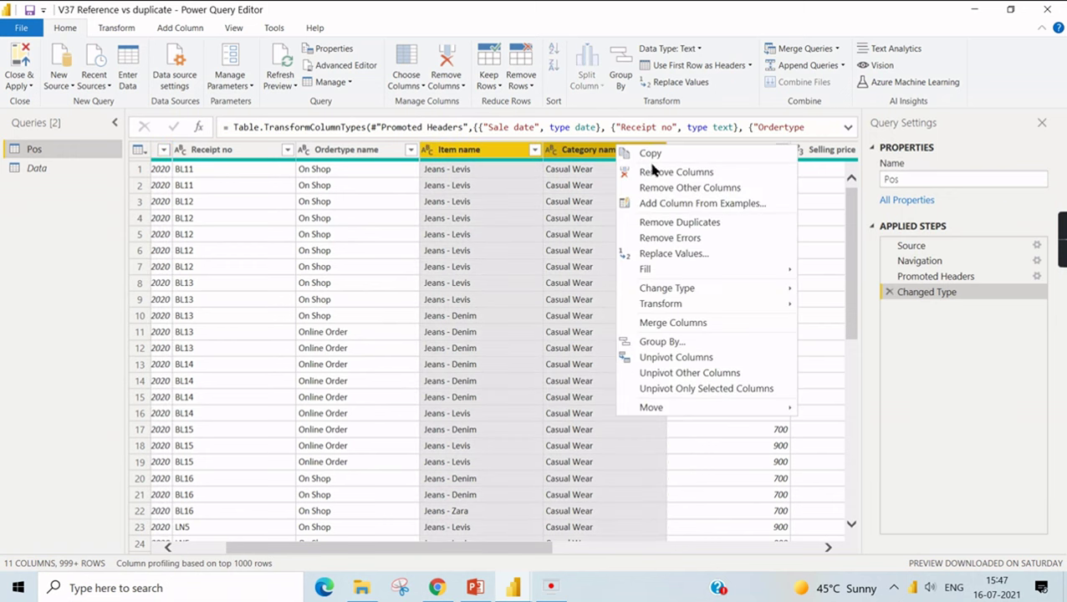
left_click(660, 173)
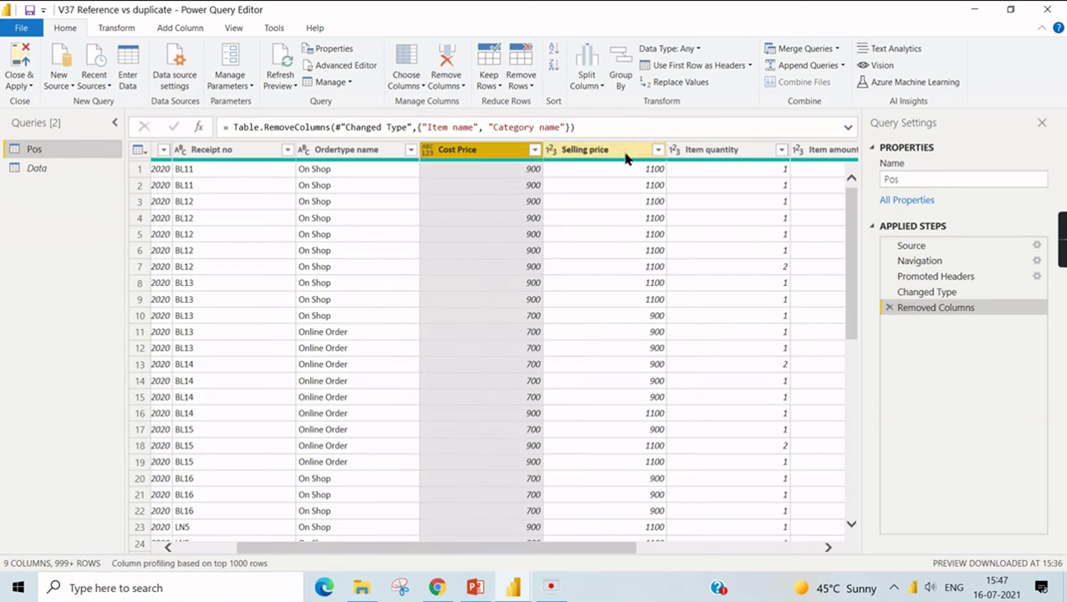
- Change Selling price to Fixed decimal number and duplicate the Pos query
left_click(595, 151)
right_click(600, 154)
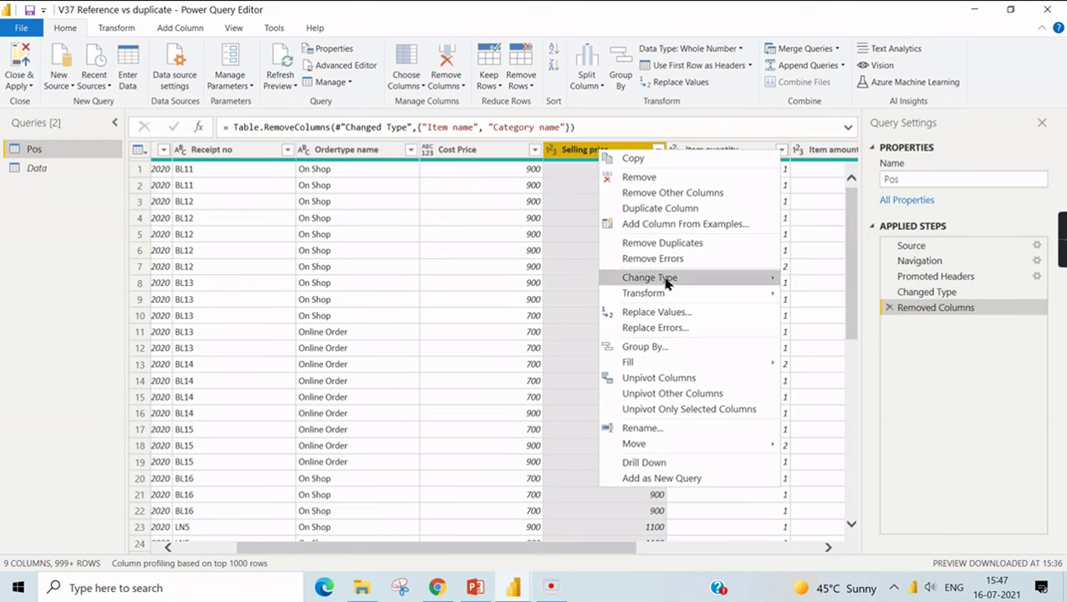
mouse_move(666, 279)
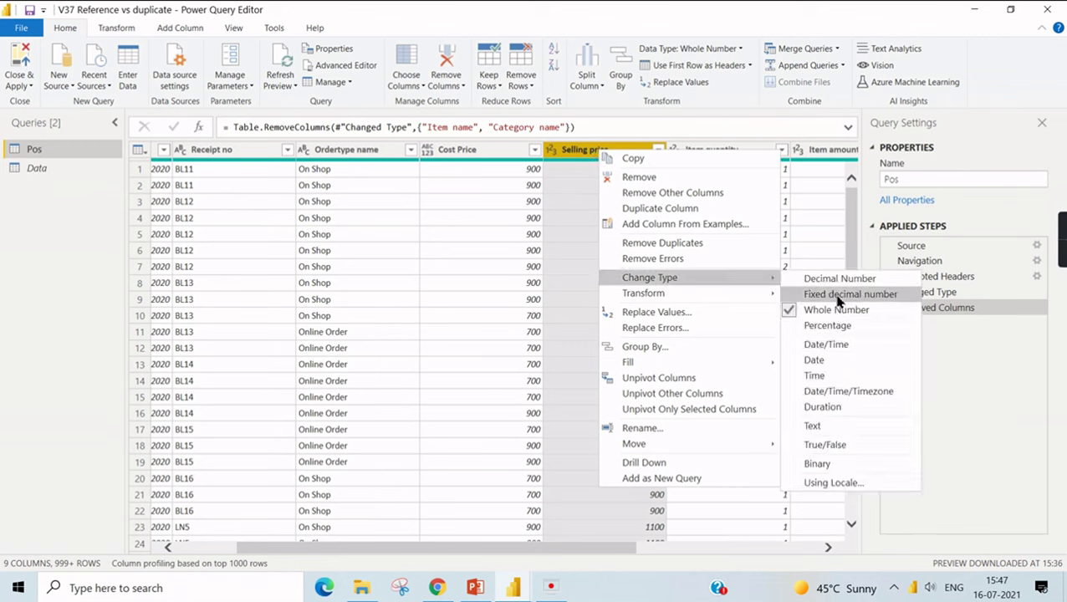
left_click(838, 296)
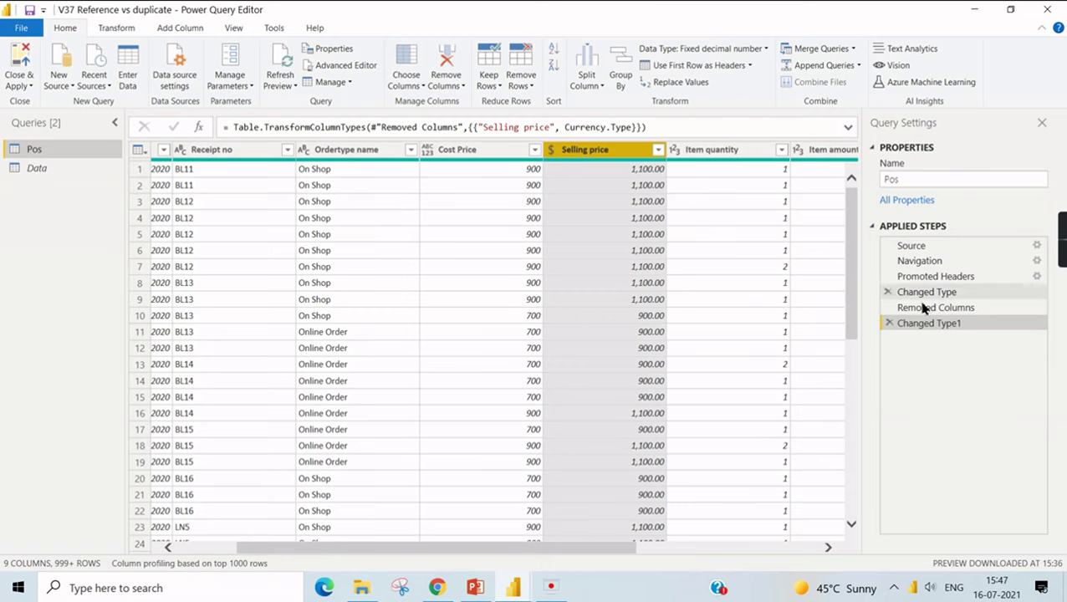
right_click(38, 155)
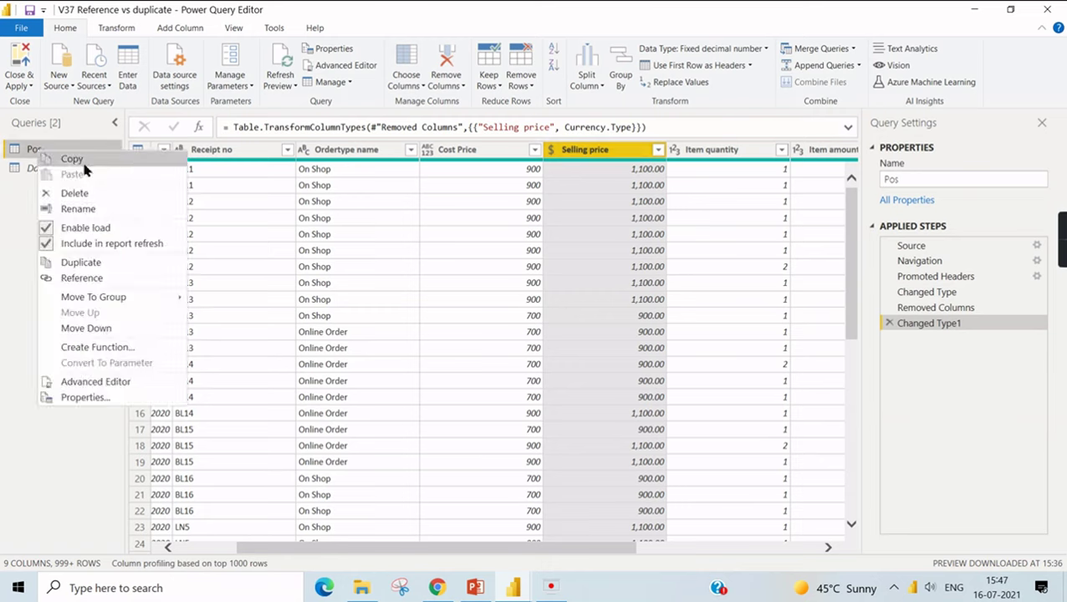
left_click(99, 266)
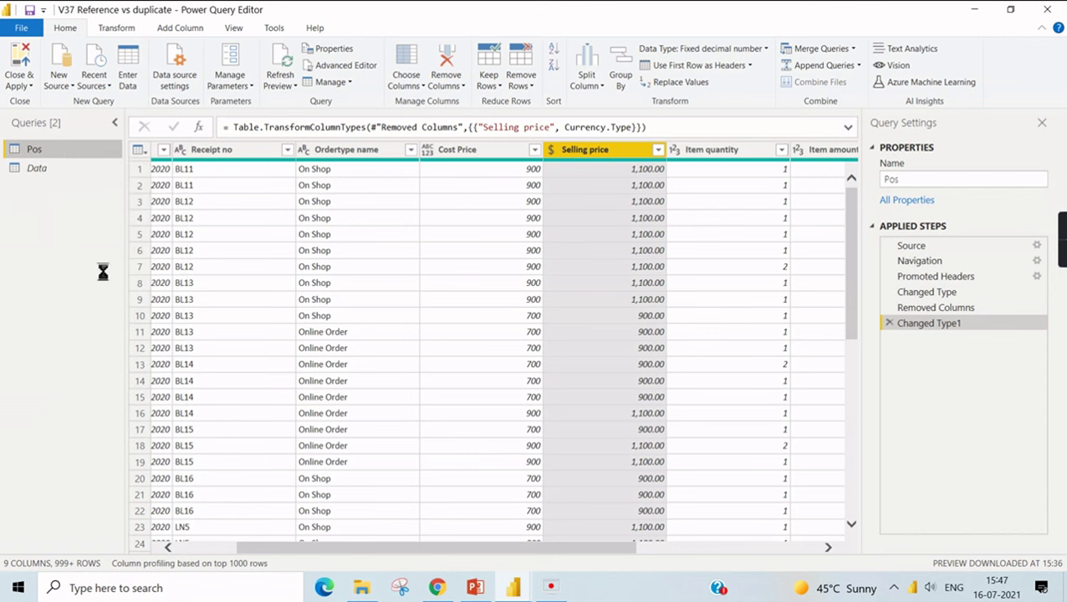
- Rename the copied Pos (2) query to Pos Dup
double_click(88, 187)
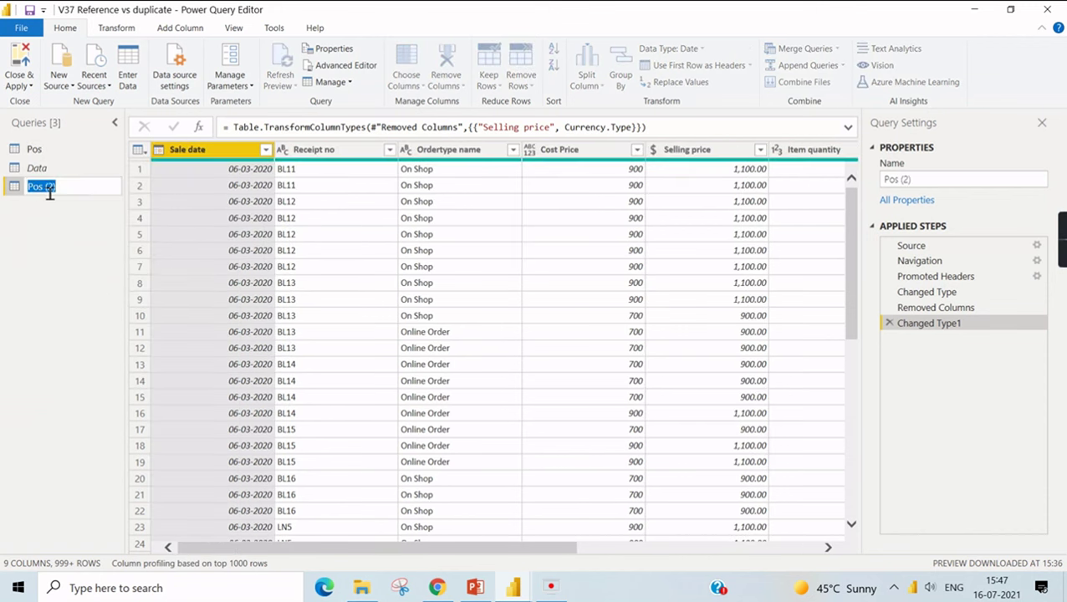
left_click(84, 189)
type("Dup")
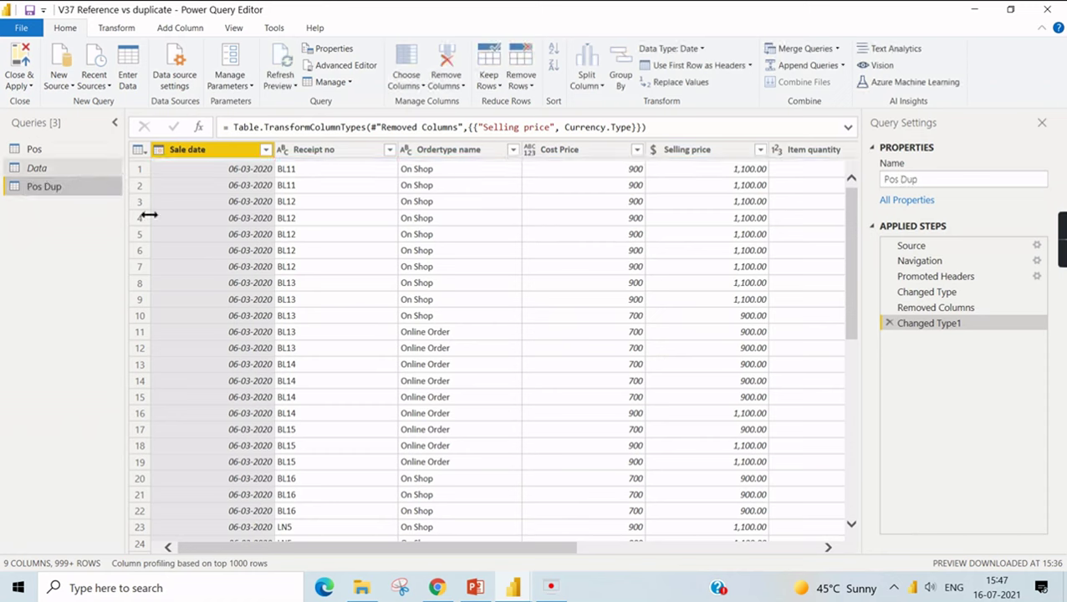
- Create a new query referencing Pos and name it Pos Ref
left_click(32, 150)
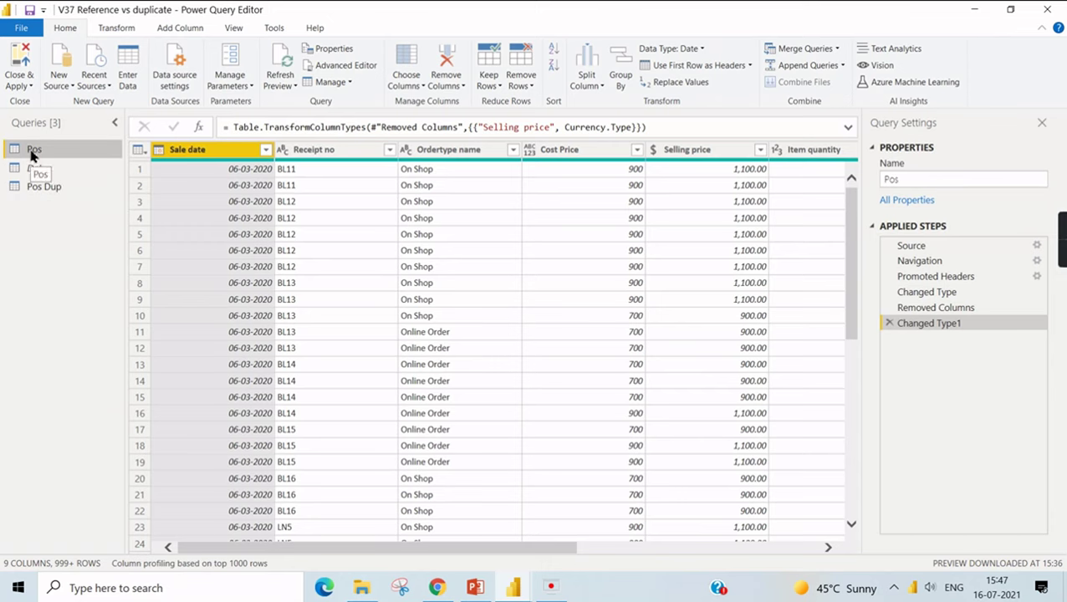
right_click(32, 152)
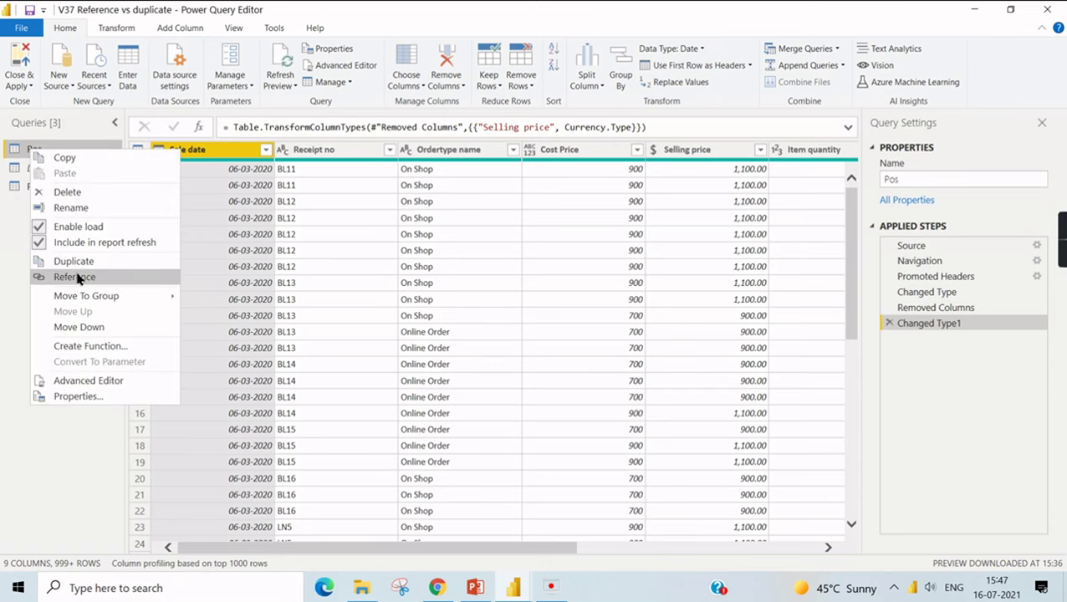
left_click(75, 277)
double_click(42, 205)
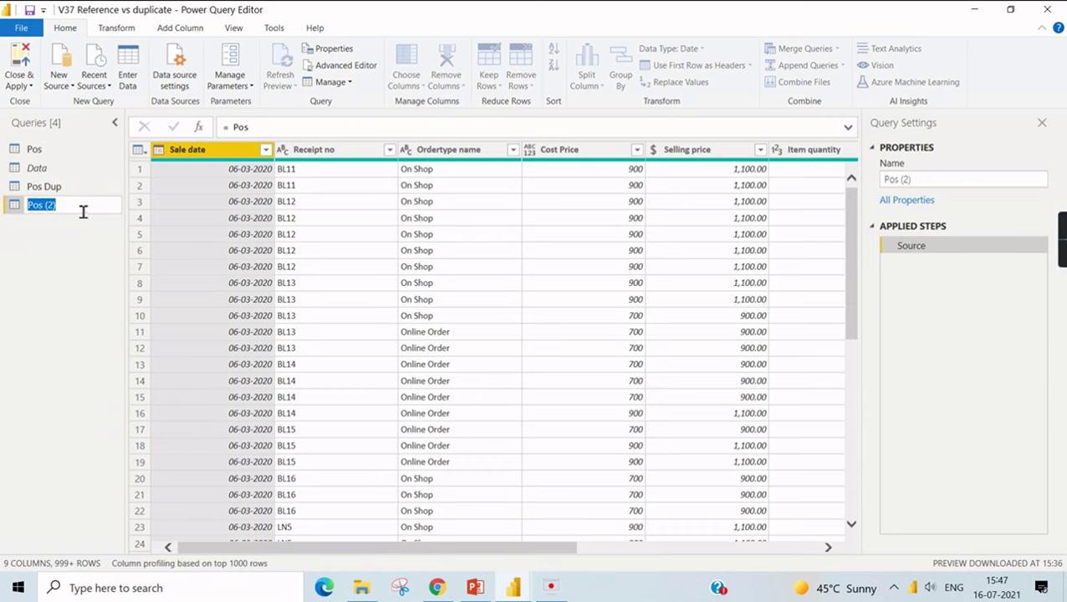
left_click(80, 208)
type("Ref")
key("Return")
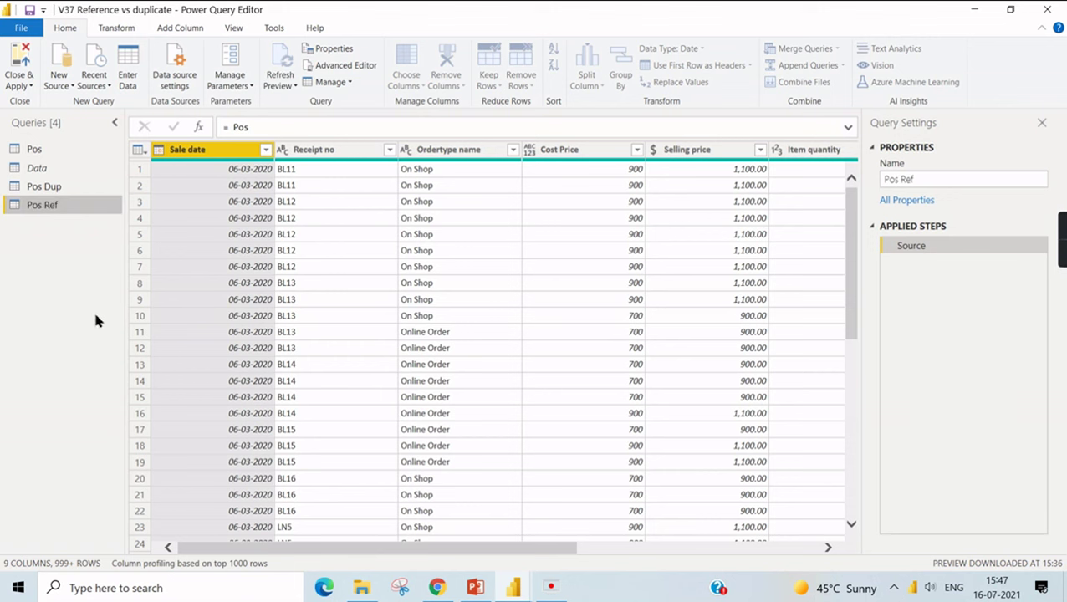
left_click(62, 192)
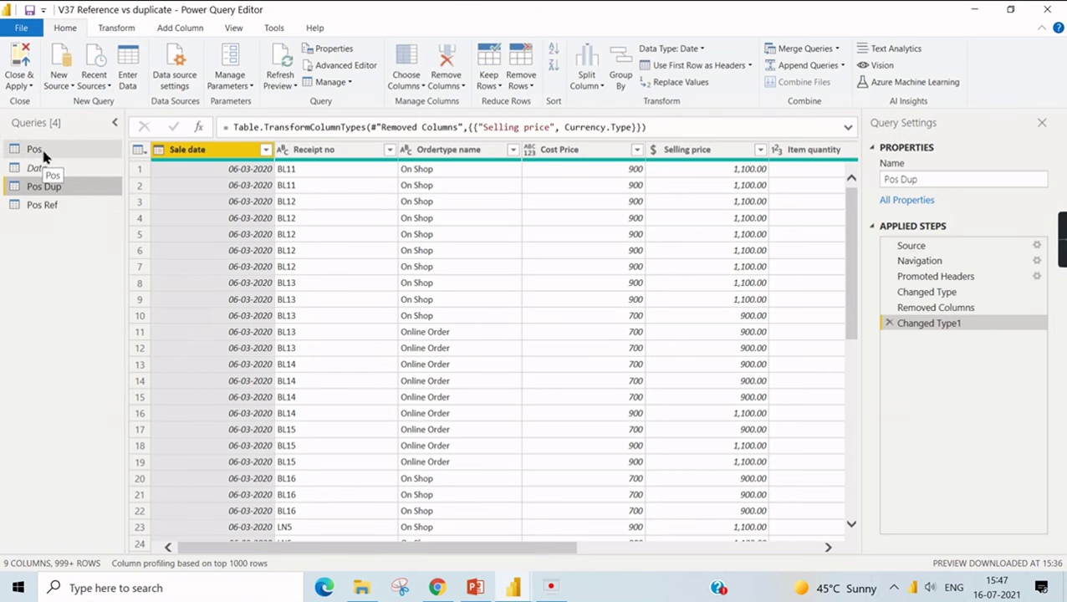
- Compare the applied steps of Pos, Pos Dup and Pos Ref, ending on the original Pos query
left_click(43, 152)
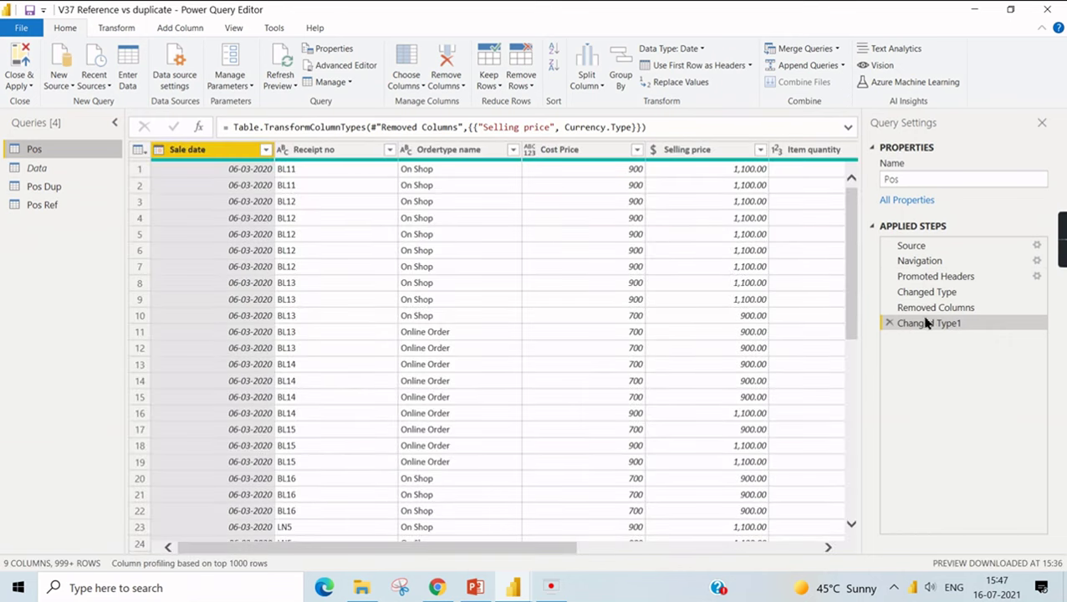
left_click(43, 186)
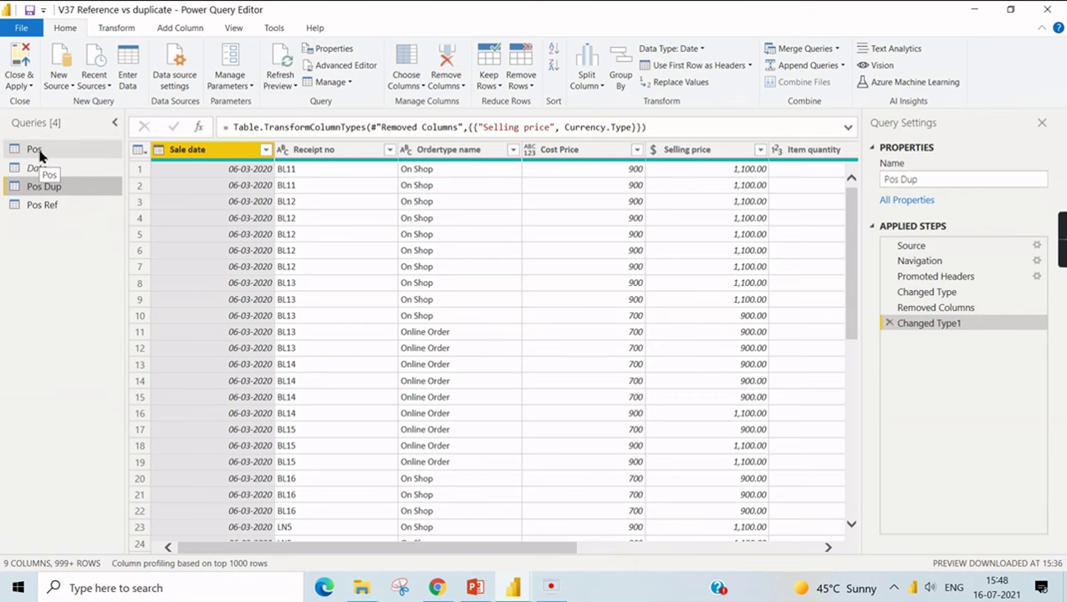
left_click(46, 209)
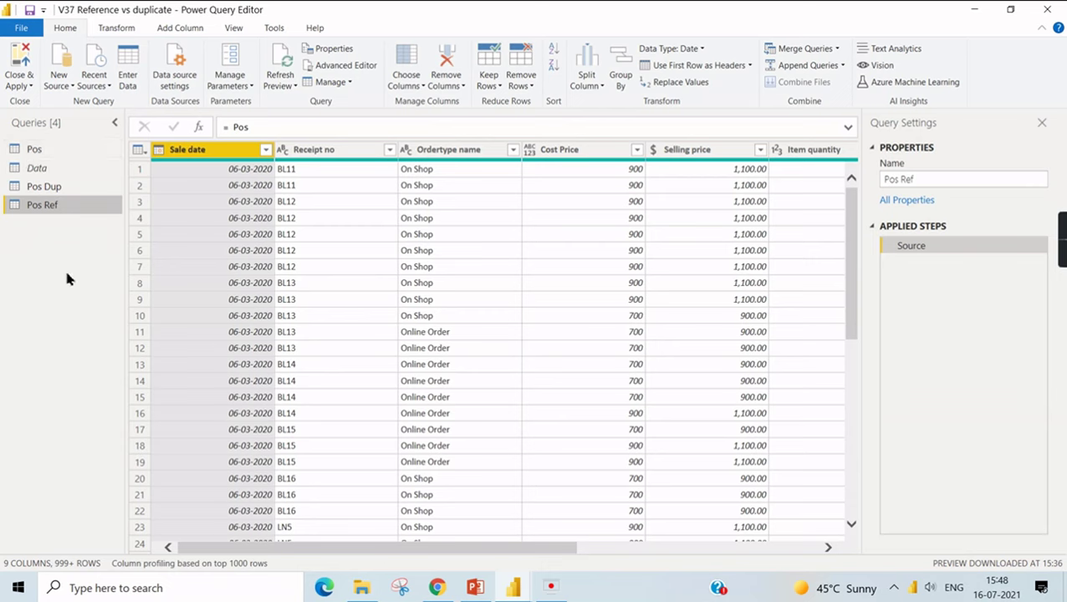
left_click(64, 185)
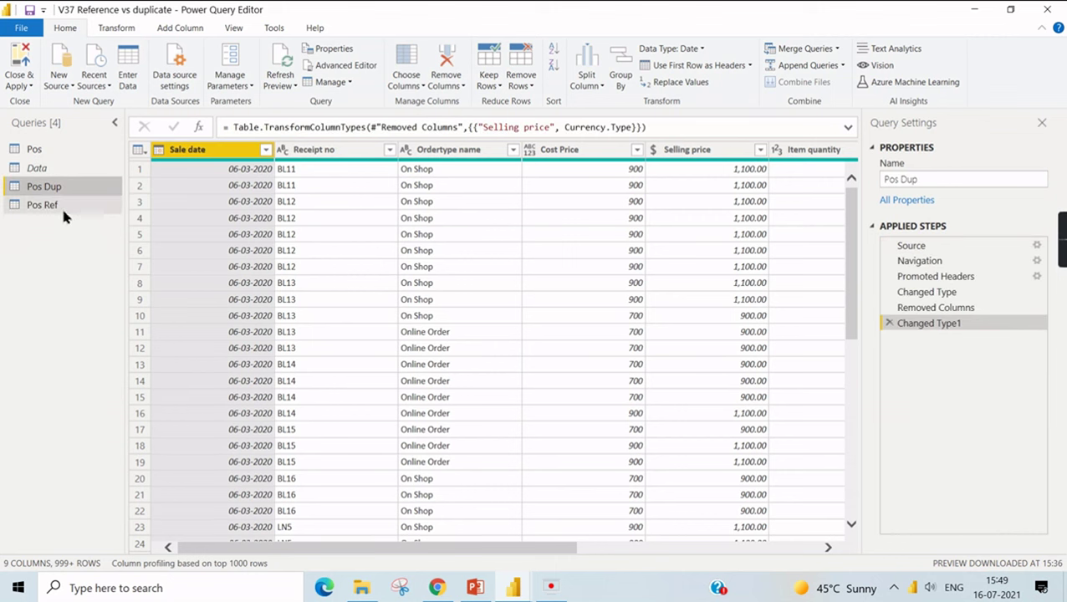
left_click(57, 206)
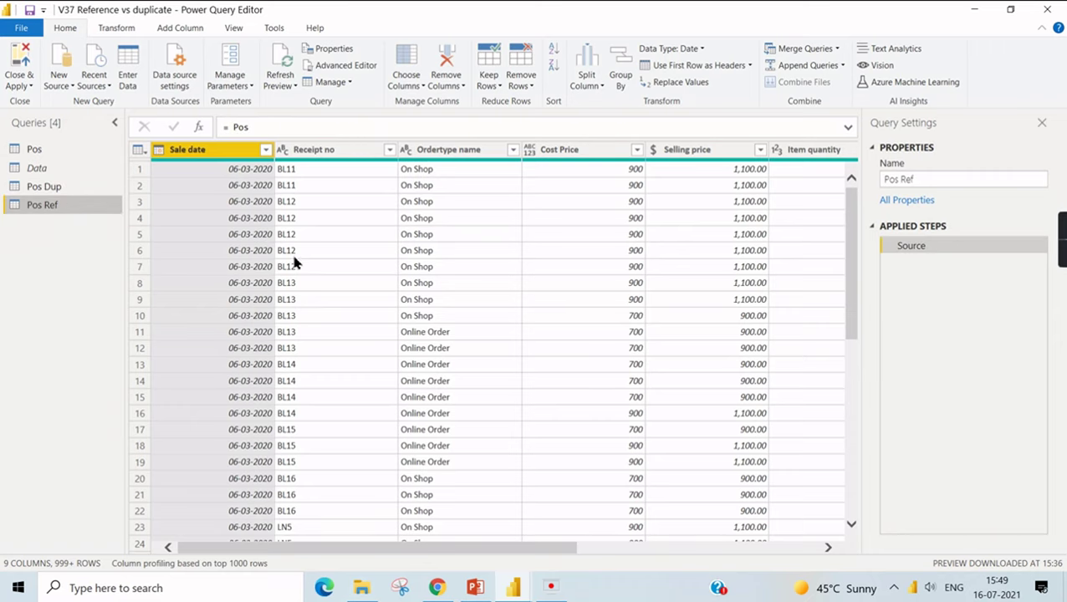
left_click(36, 151)
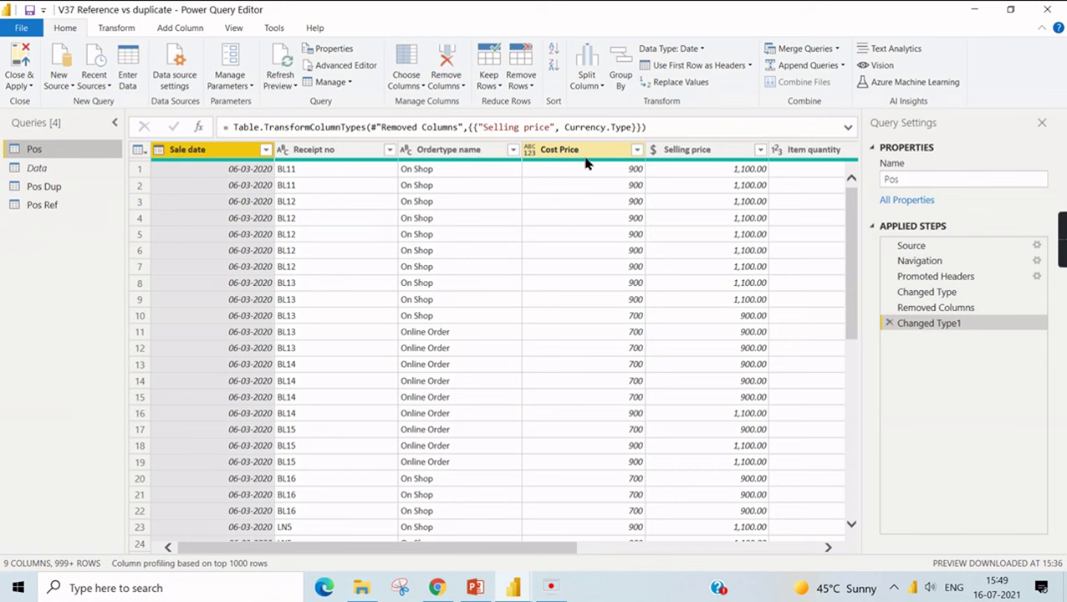
- Remove the Ordertype name and Cost Price columns from Pos, checking Pos Dup and Pos Ref
left_click(587, 161)
left_click(452, 155, "ctrl")
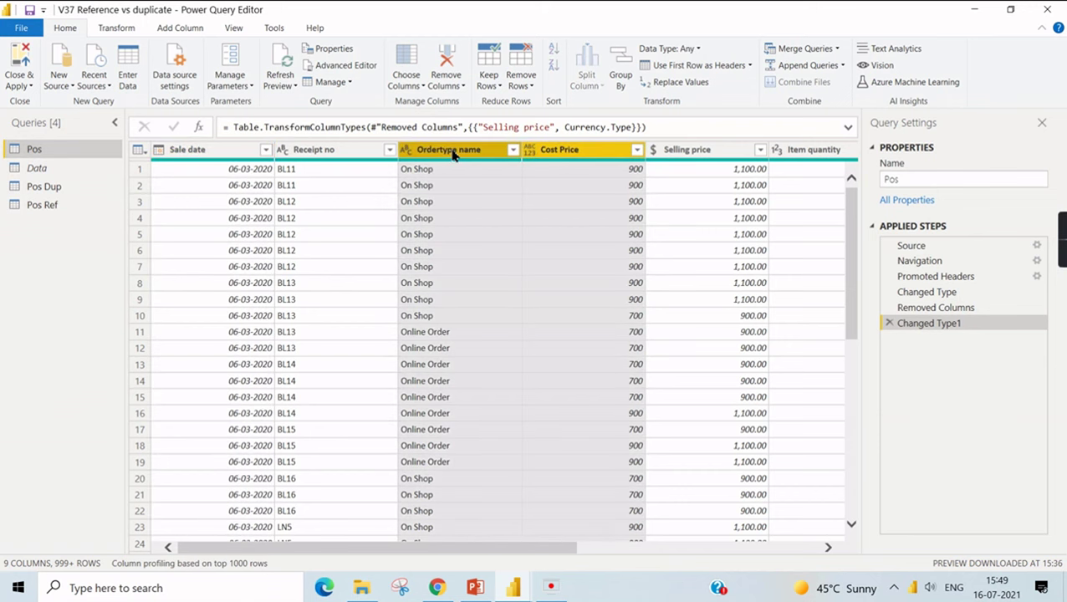
right_click(453, 153)
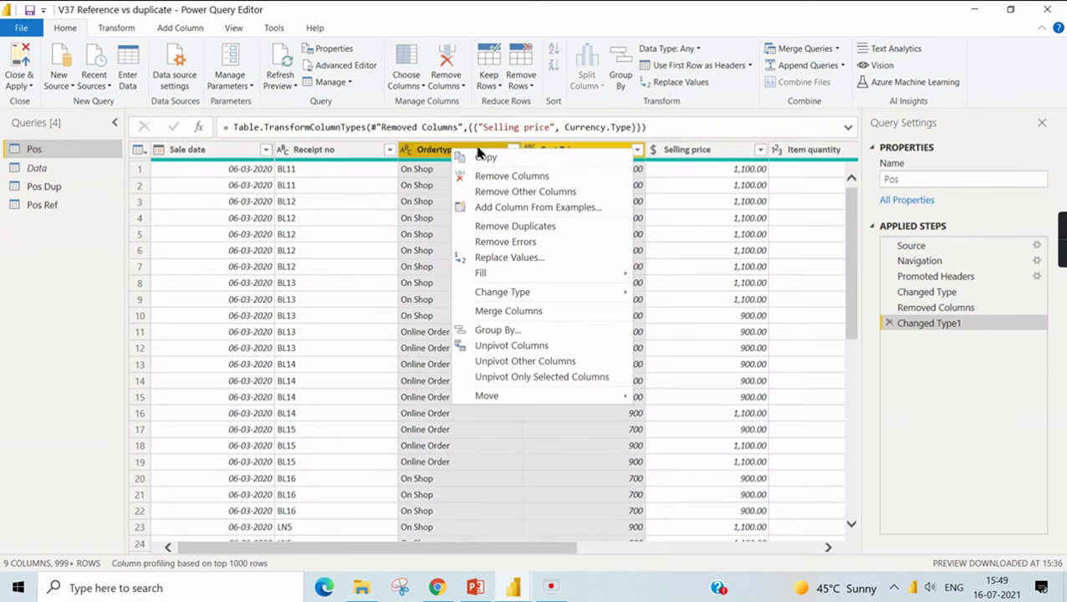
left_click(513, 177)
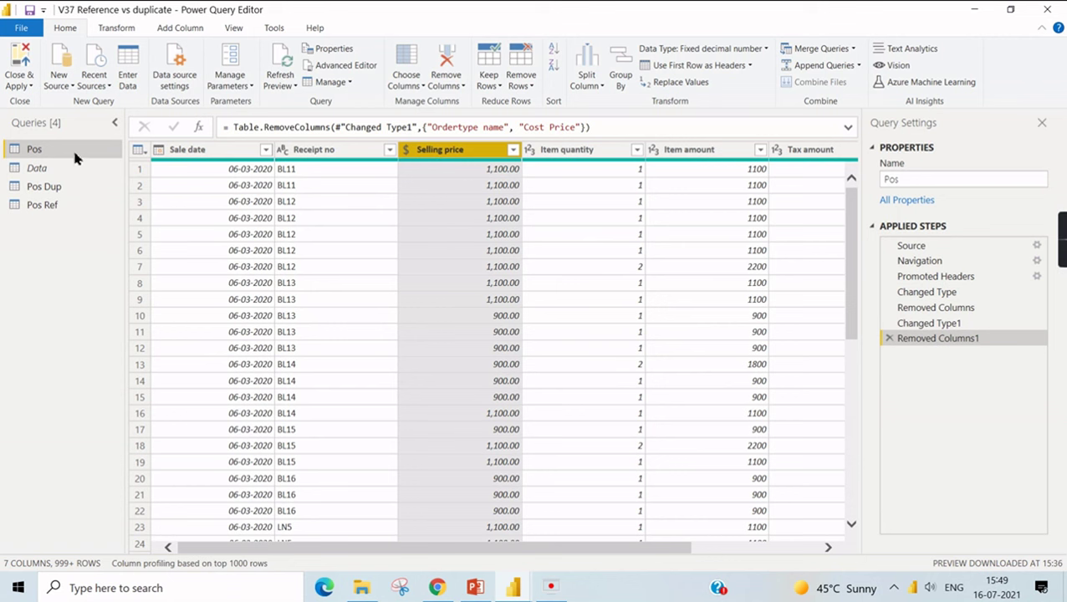
left_click(56, 187)
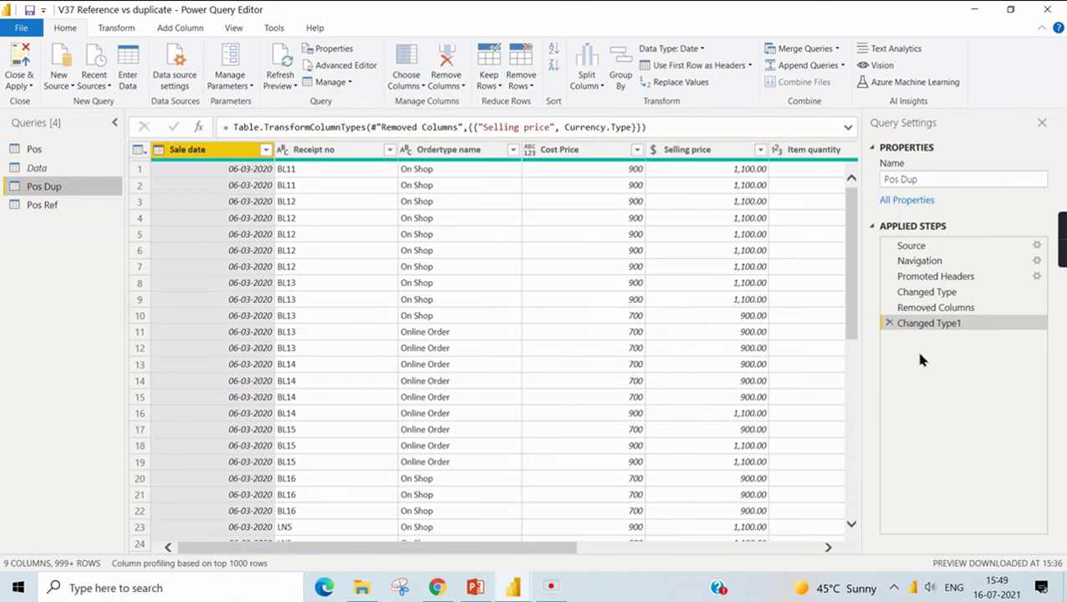
left_click(18, 207)
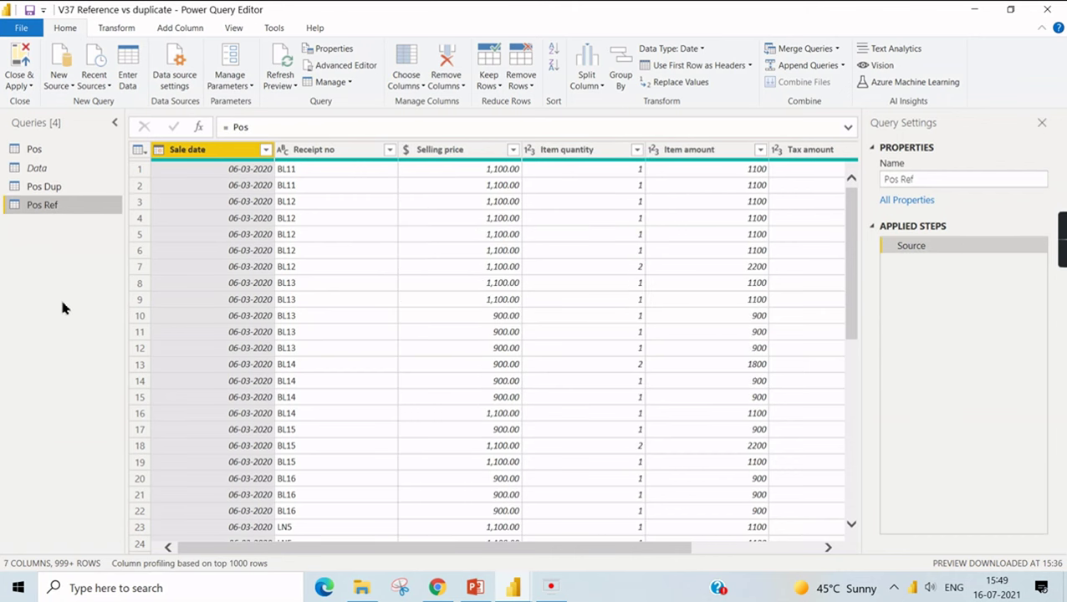
left_click(63, 150)
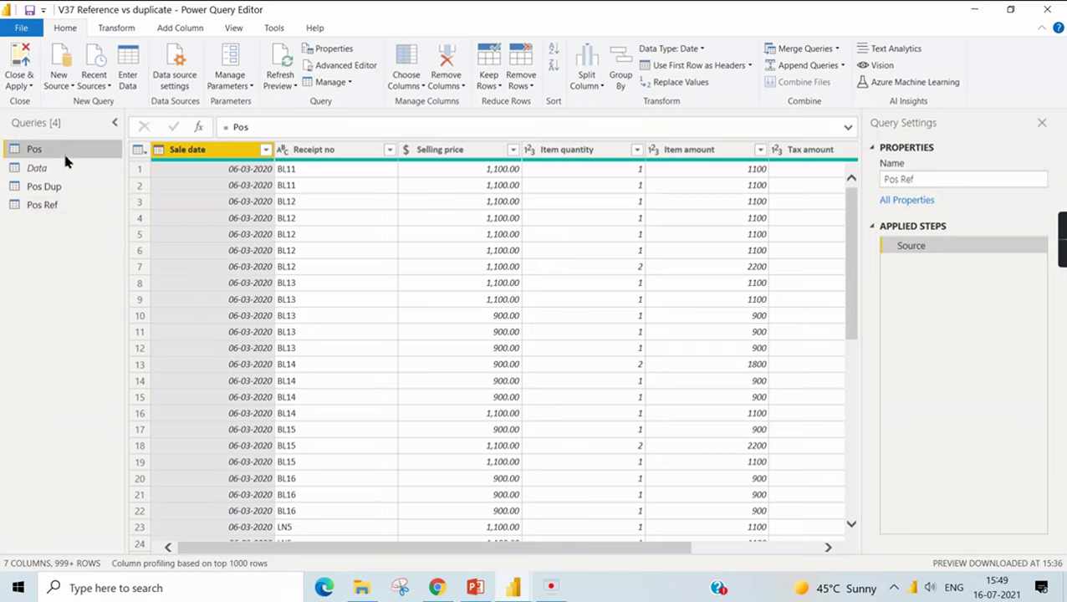
- Remove the Sale date column from Pos as well
right_click(220, 153)
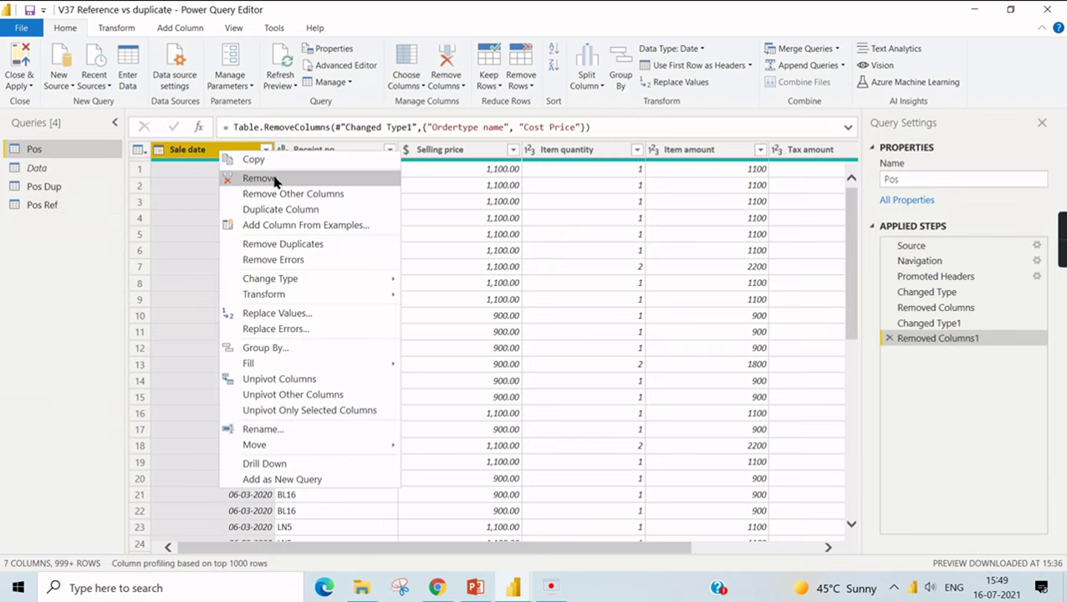
left_click(274, 180)
left_click_drag(919, 338, 211, 176)
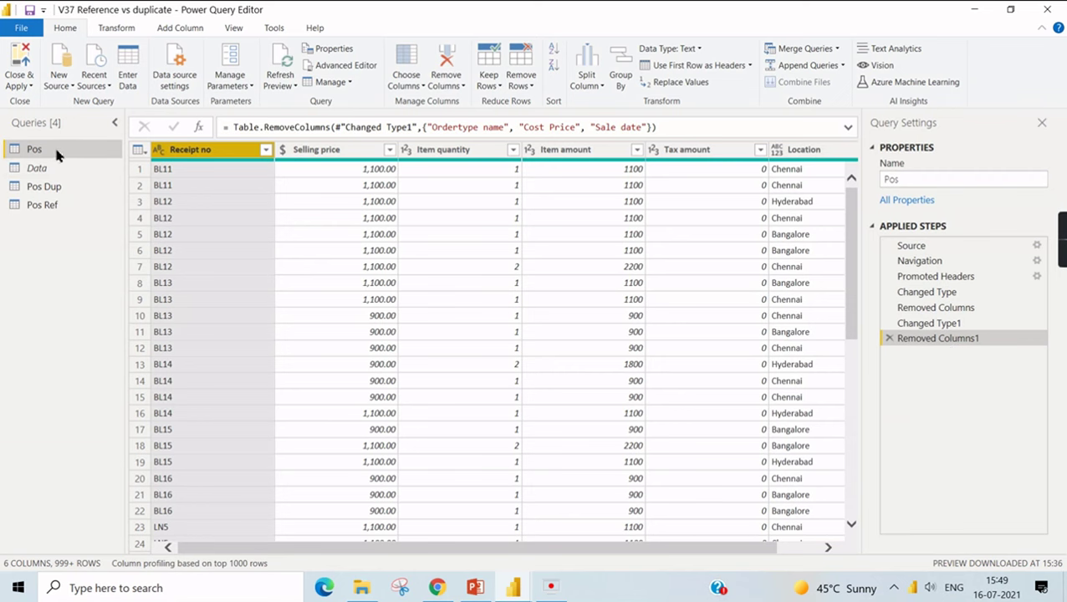
left_click(48, 189)
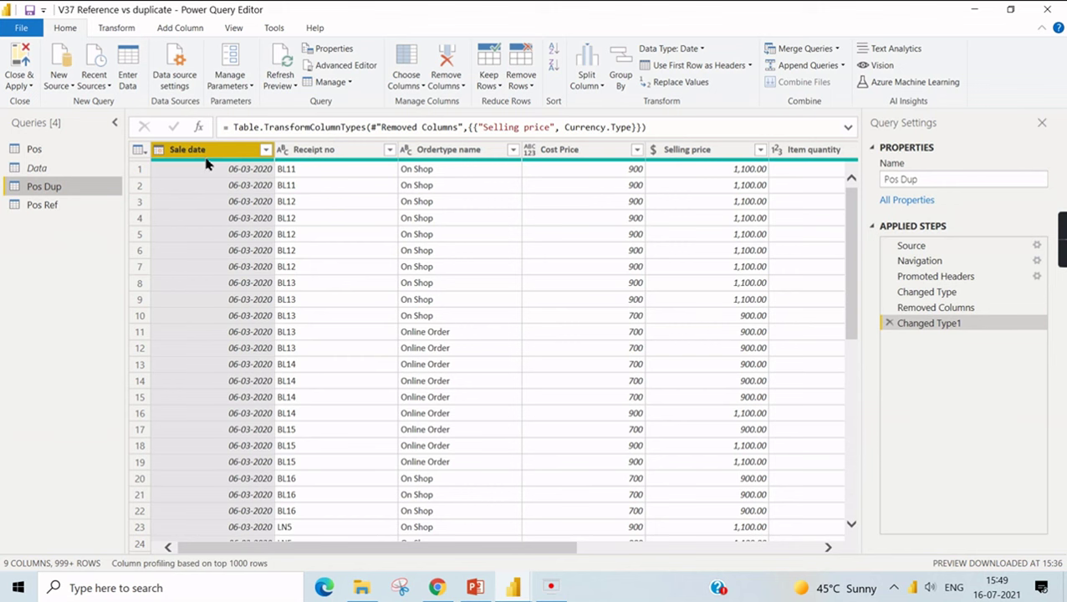
- Compare the columns of Pos Ref, Pos Dup and Pos: only Pos Ref reflects Pos's removals
left_click(50, 207)
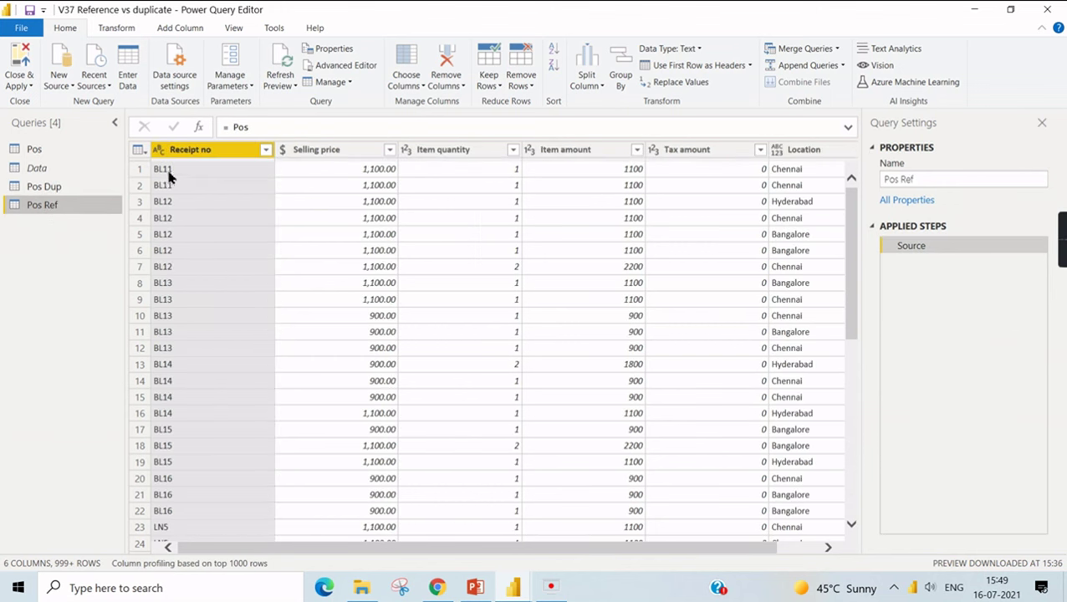
left_click(67, 186)
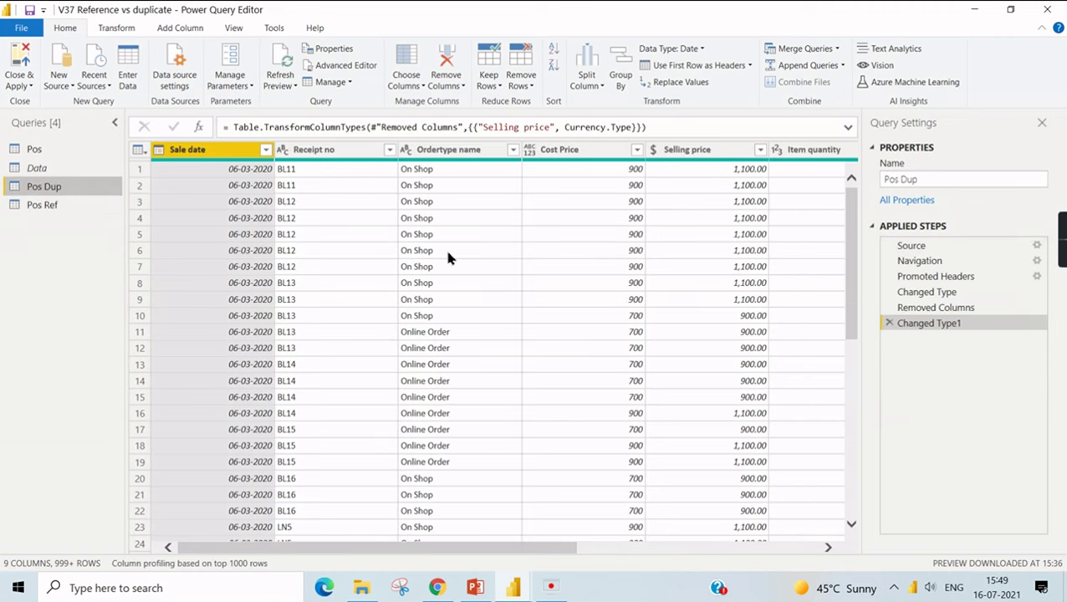
left_click(67, 150)
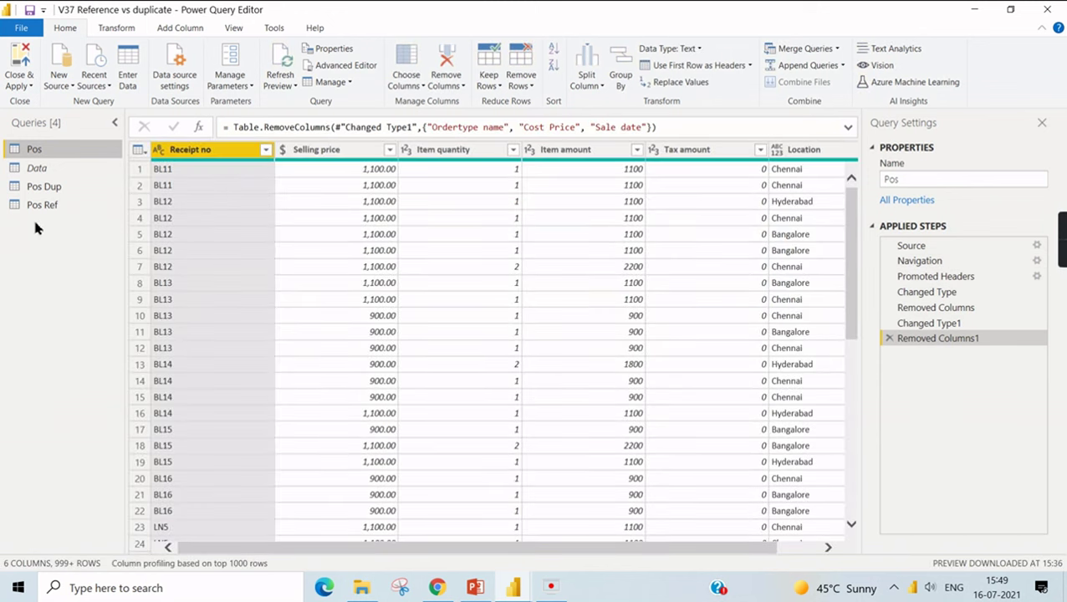
left_click(39, 186)
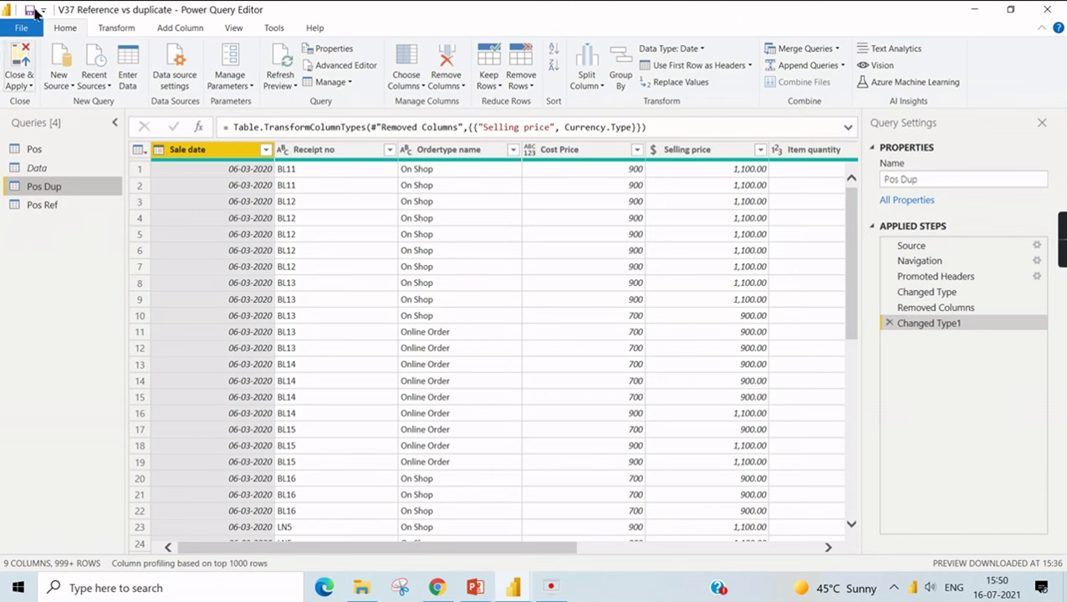
left_click(40, 155)
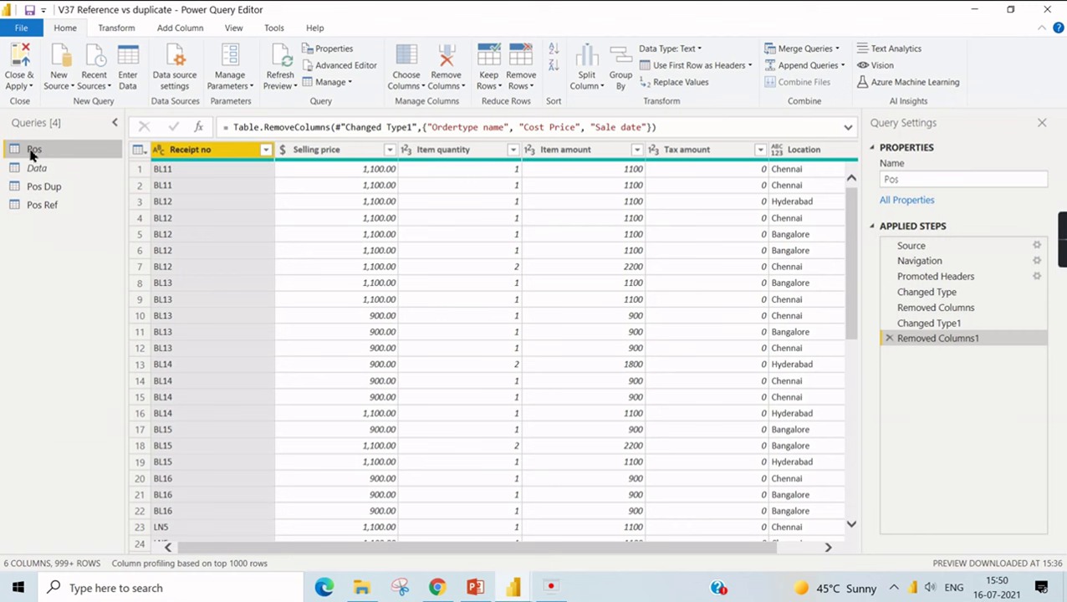
left_click(50, 204)
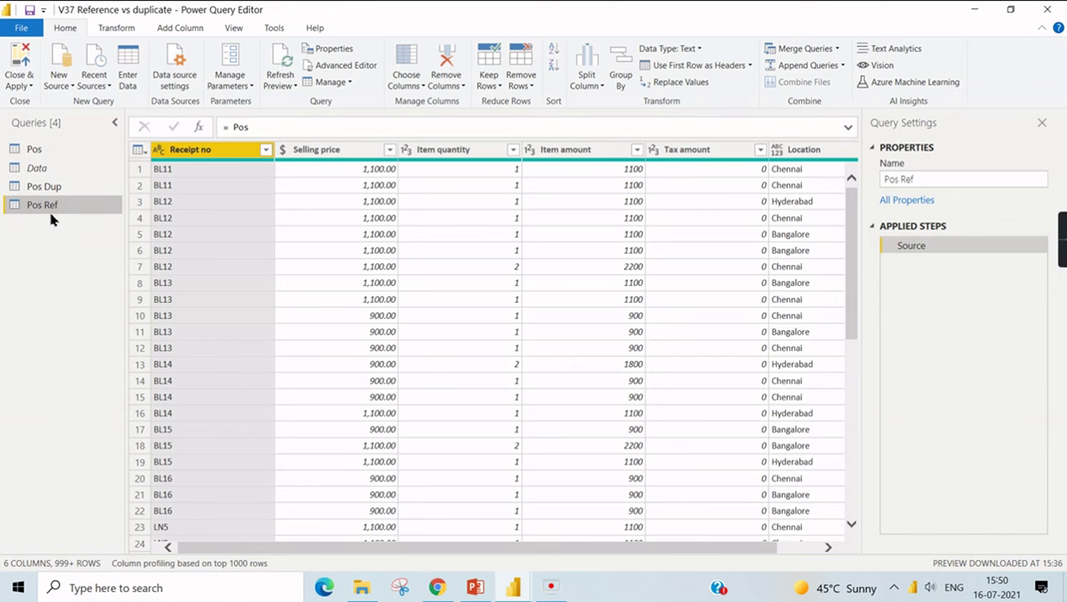
left_click(49, 187)
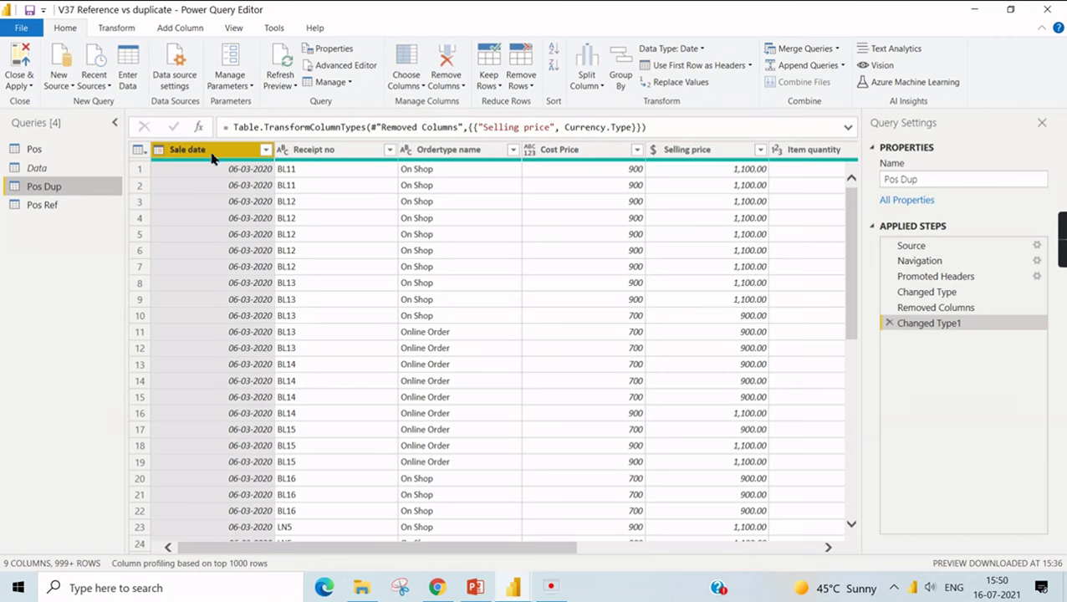
left_click(338, 150)
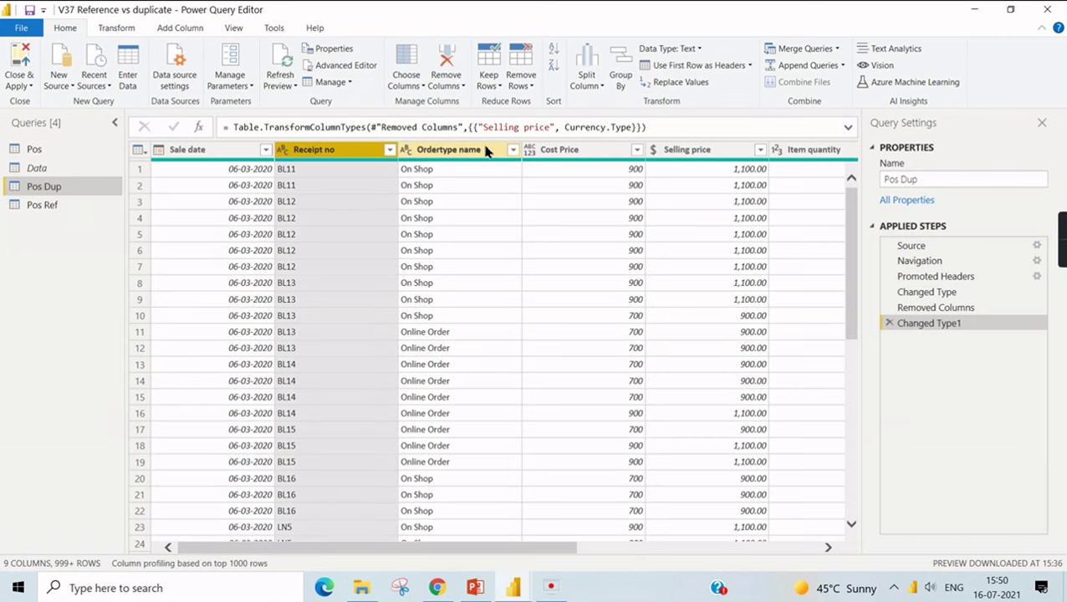
left_click(37, 149)
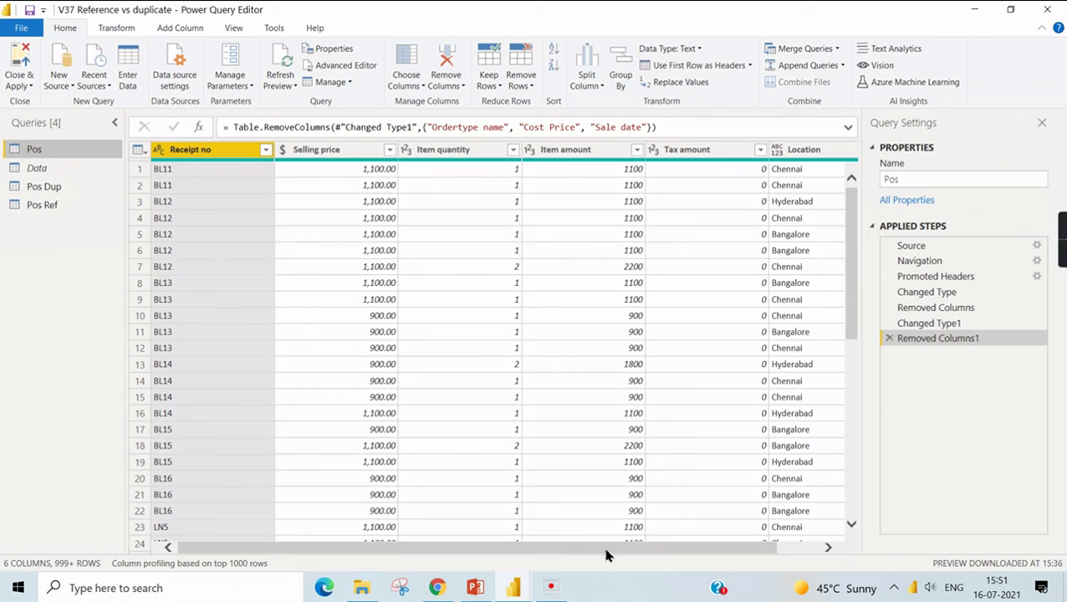
scroll(607, 548, "right", 2)
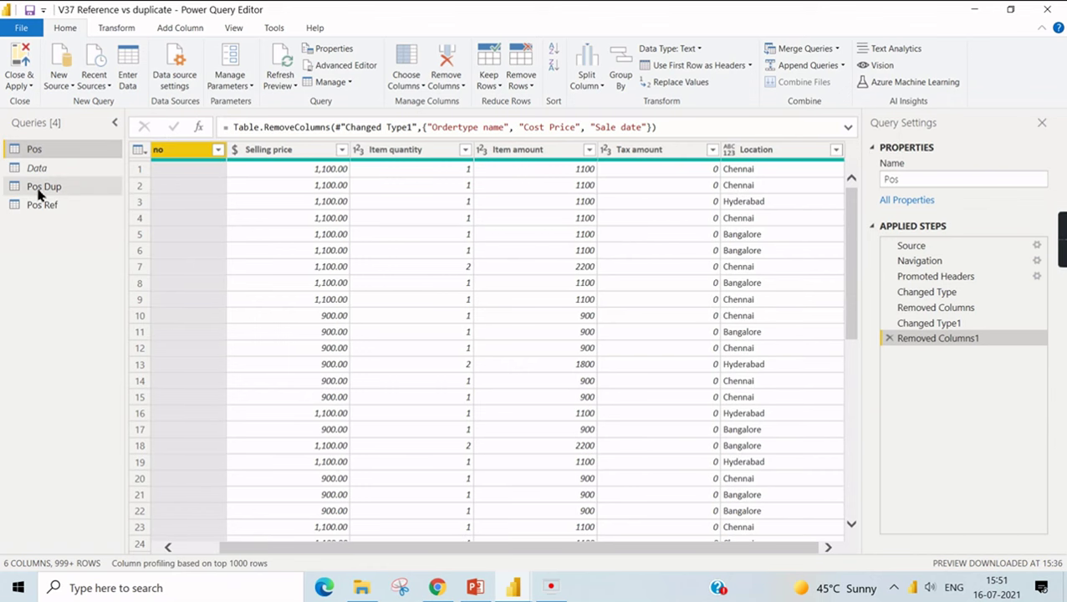
left_click(40, 187)
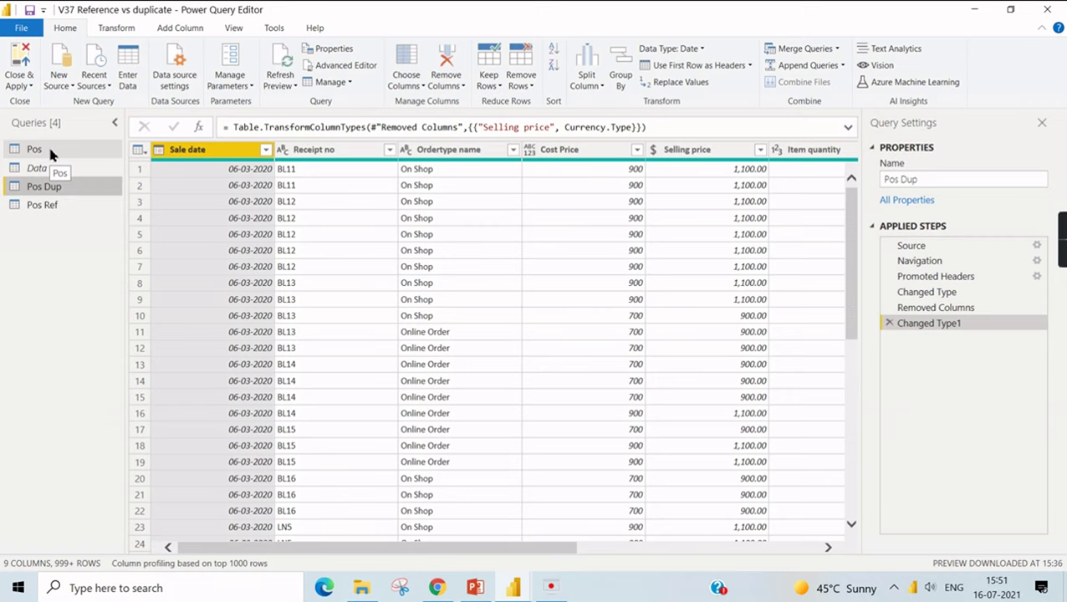
left_click(50, 149)
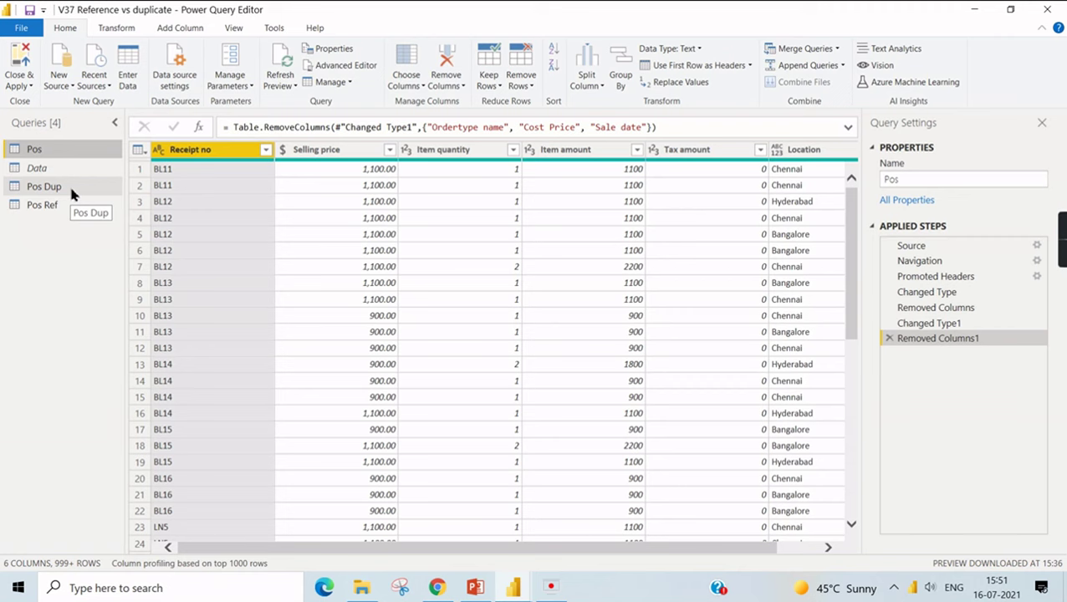
right_click(34, 153)
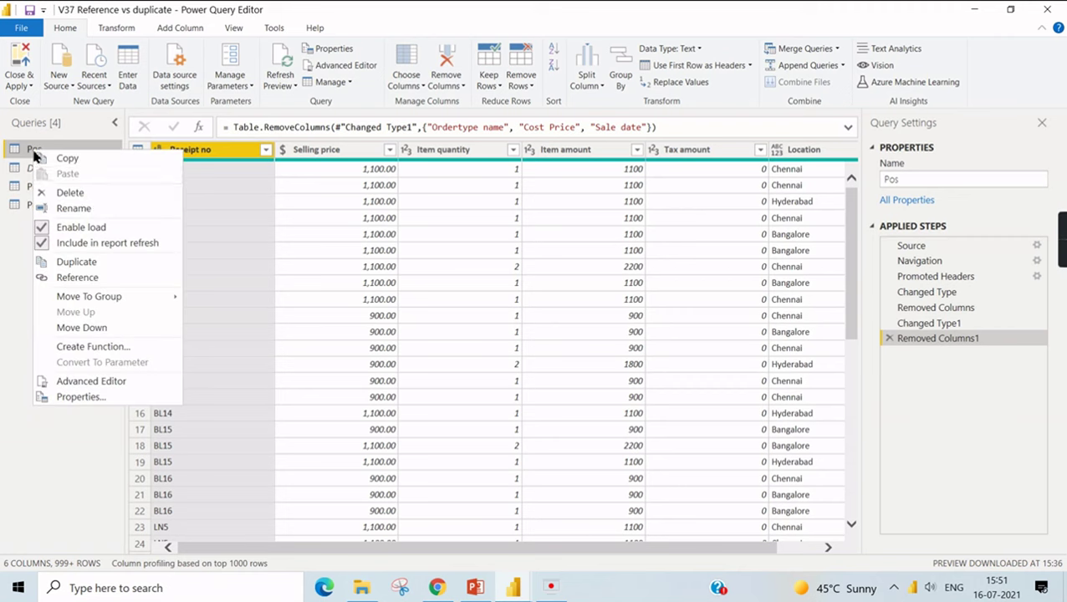
- Duplicate Pos as Pos (2) and remove all its columns except Location
left_click(88, 263)
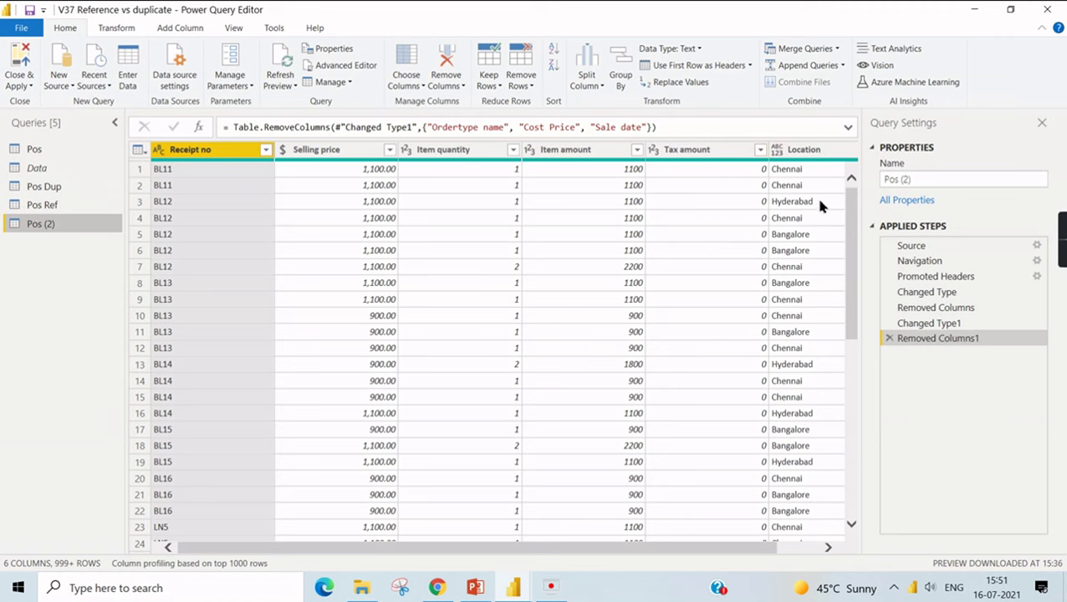
left_click(695, 159, "shift")
right_click(694, 157)
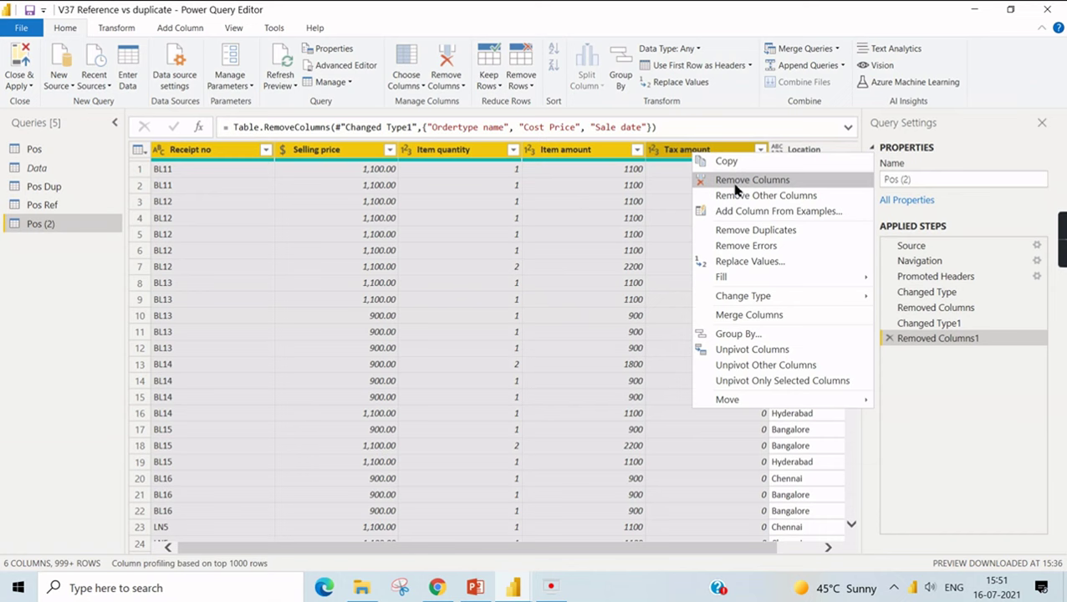
left_click(736, 180)
- Remove duplicates from Location in Pos (2), leaving its three distinct values
right_click(212, 159)
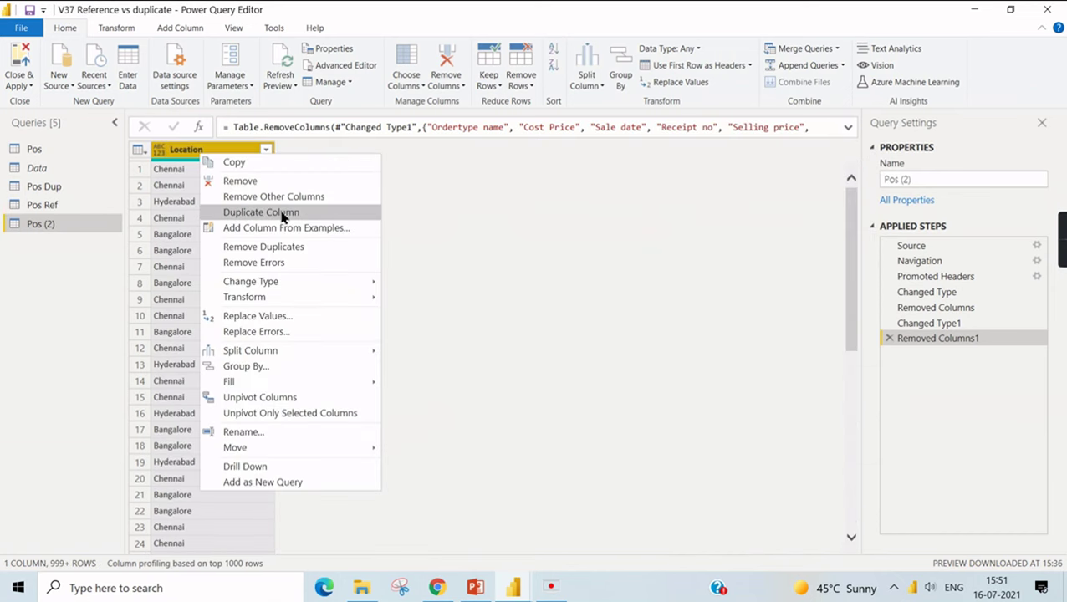
left_click(282, 215)
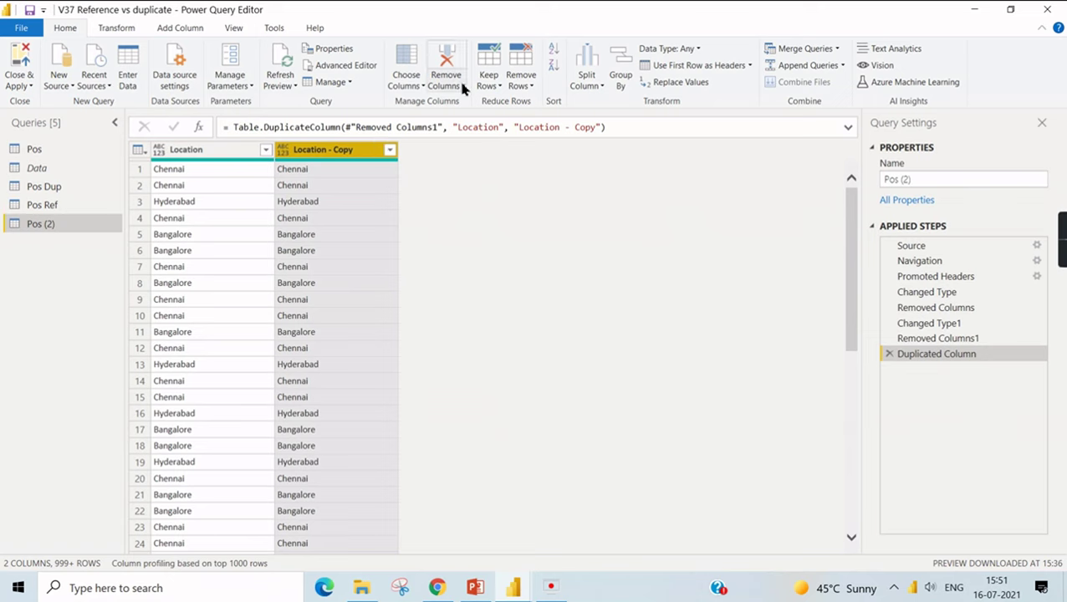
left_click(889, 354)
left_click(247, 155)
right_click(234, 156)
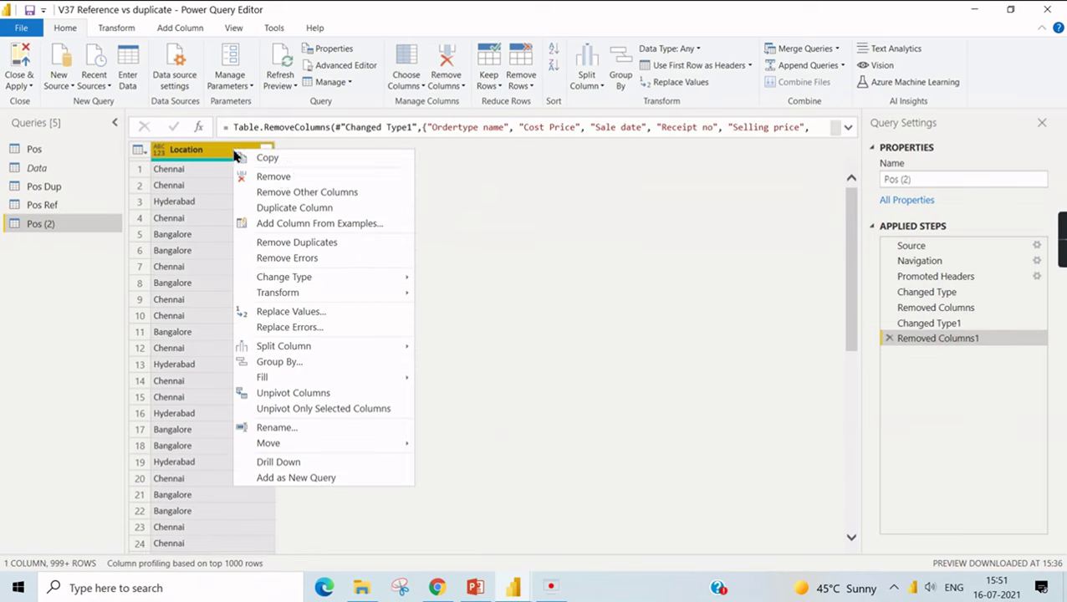
left_click(311, 244)
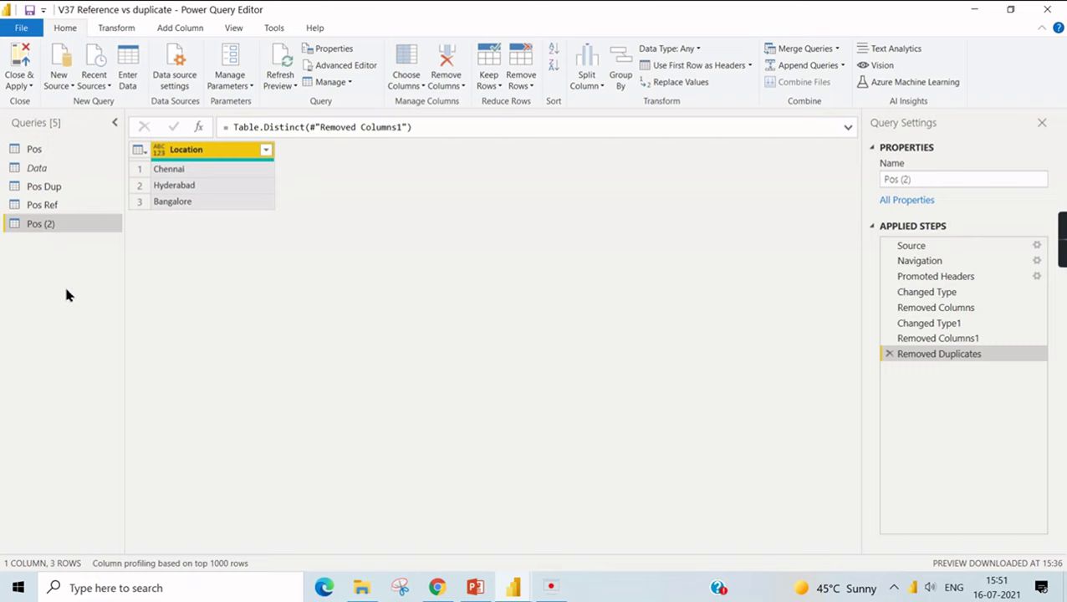
left_click(70, 209)
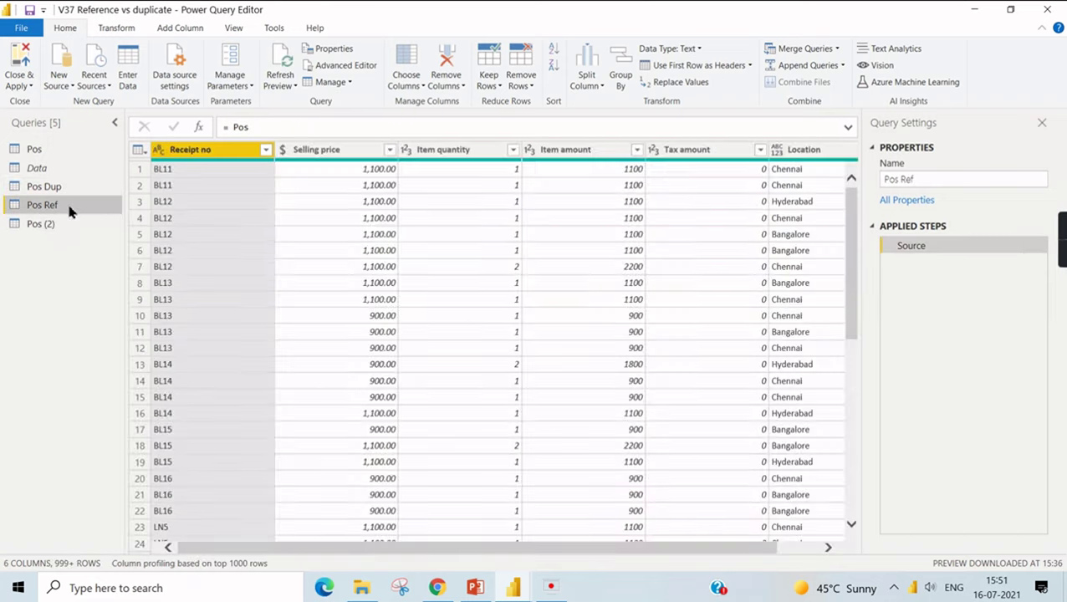